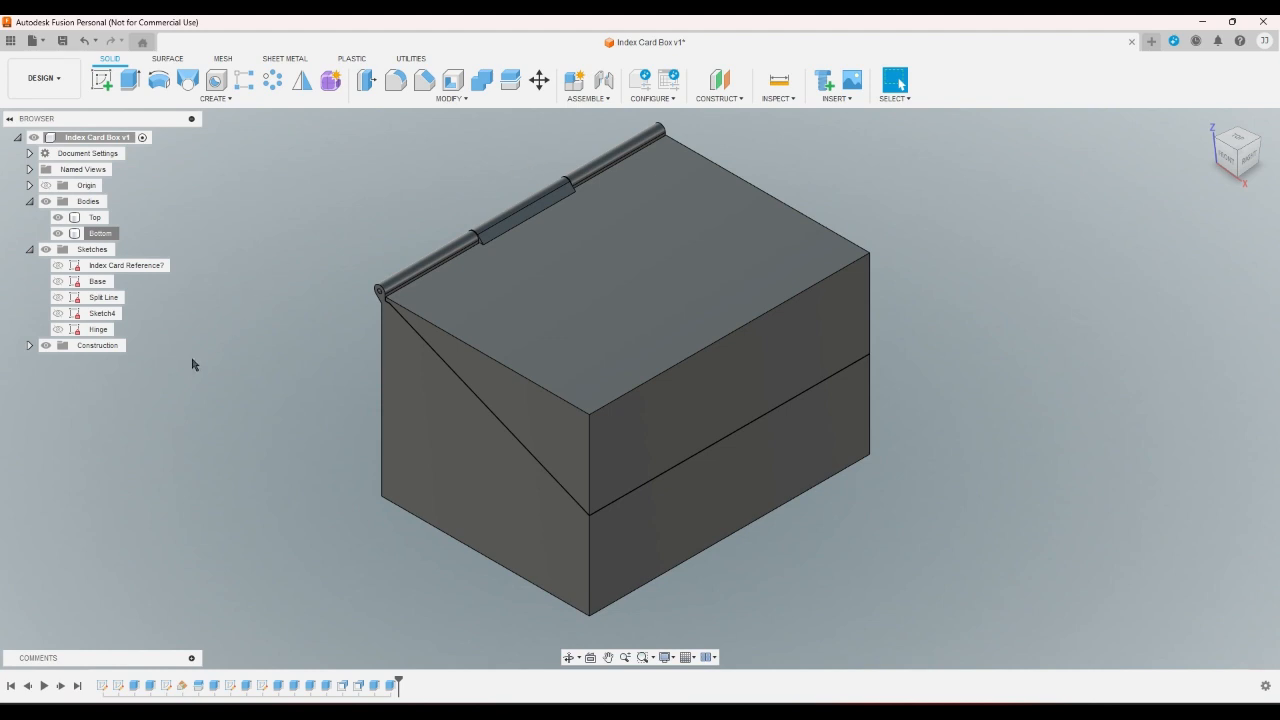
- Review the OutsideWidth and OutsideHeight user parameters, then close the parameters without changing them
{"action": "left_click", "coordinate": [455, 100]}
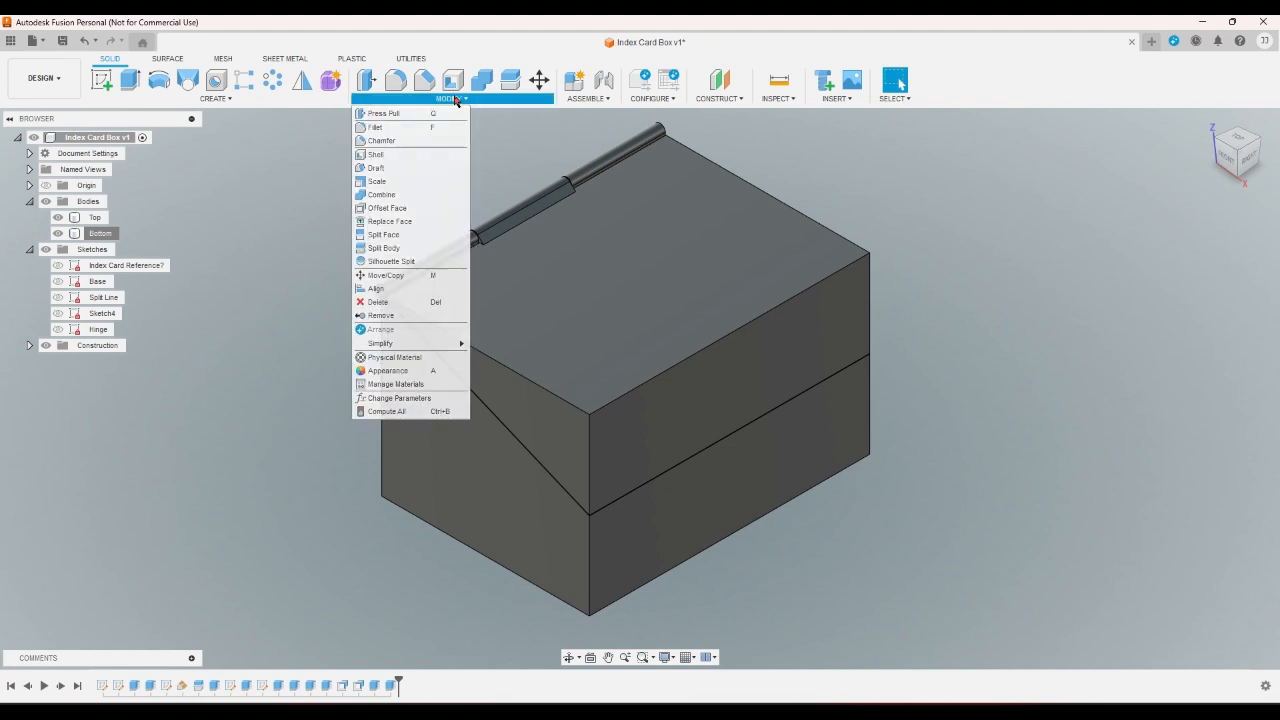
{"action": "left_click", "coordinate": [392, 402]}
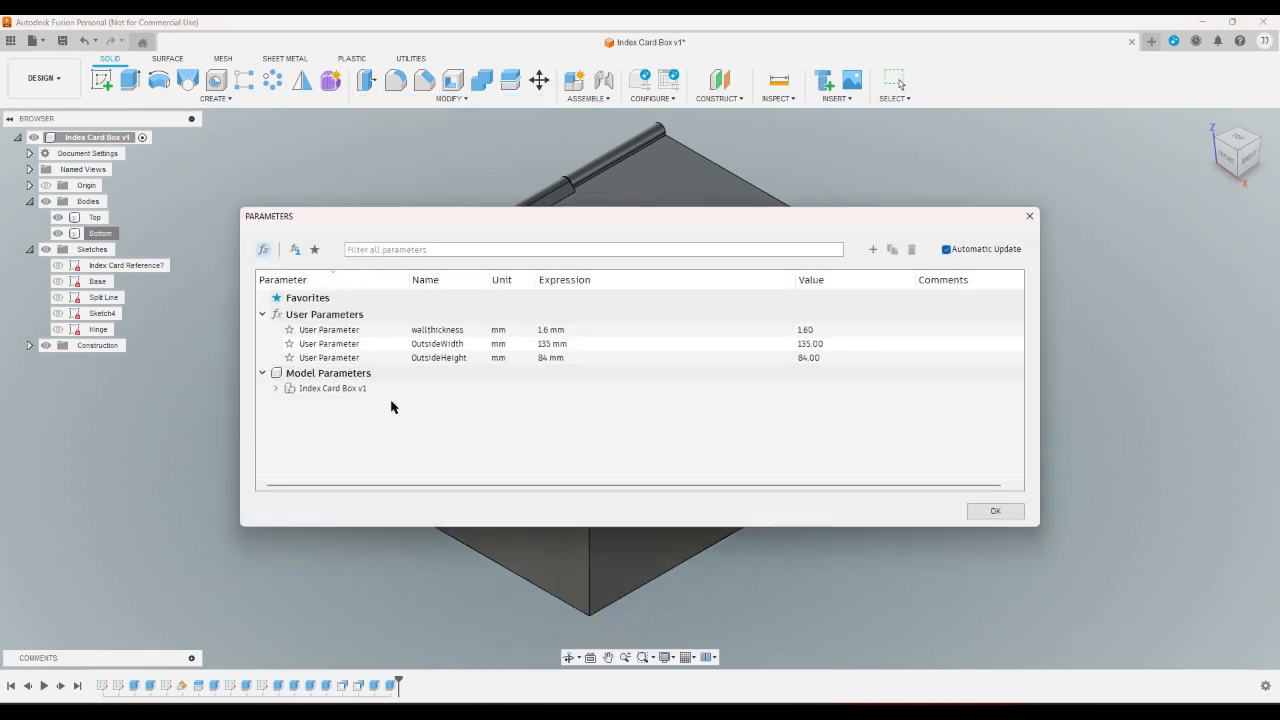
{"action": "double_click", "coordinate": [436, 344]}
{"action": "double_click", "coordinate": [436, 358]}
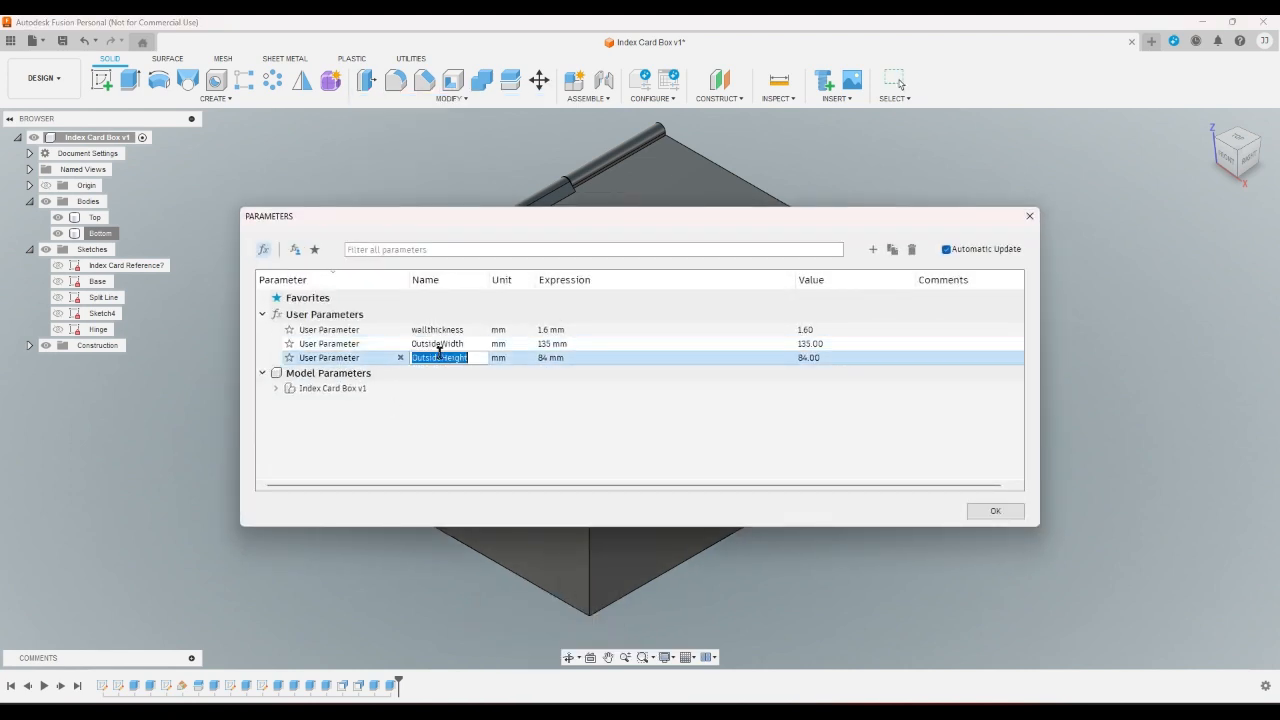
{"action": "left_click", "coordinate": [411, 376]}
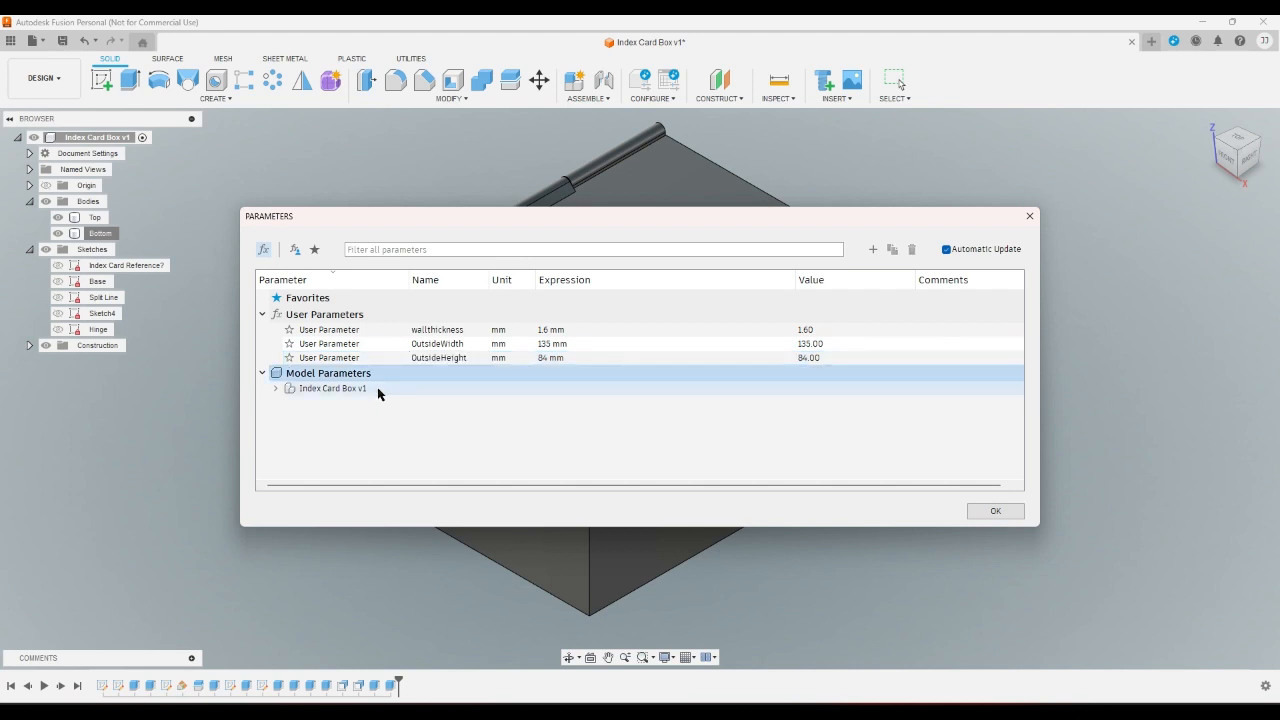
{"action": "left_click", "coordinate": [1029, 216]}
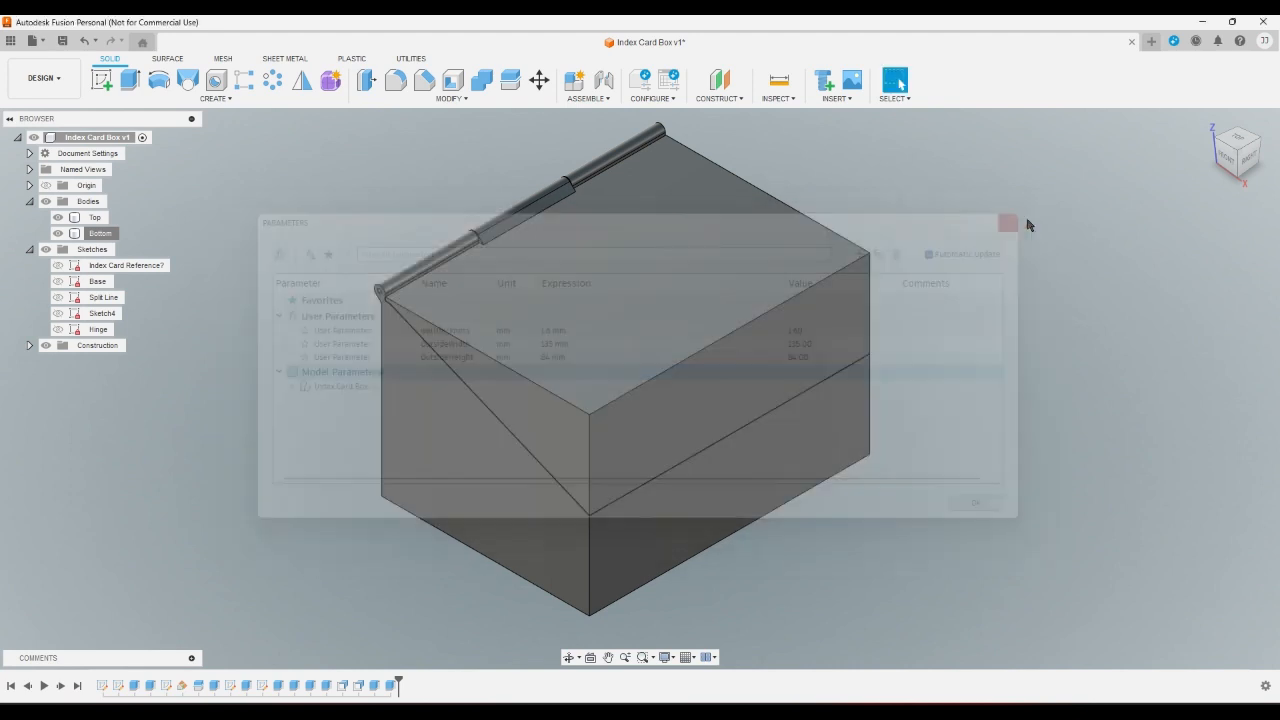
- Set the horizontal dimension of the outer rectangle in the Base sketch to 50 mm and finish the sketch
{"action": "double_click", "coordinate": [105, 686]}
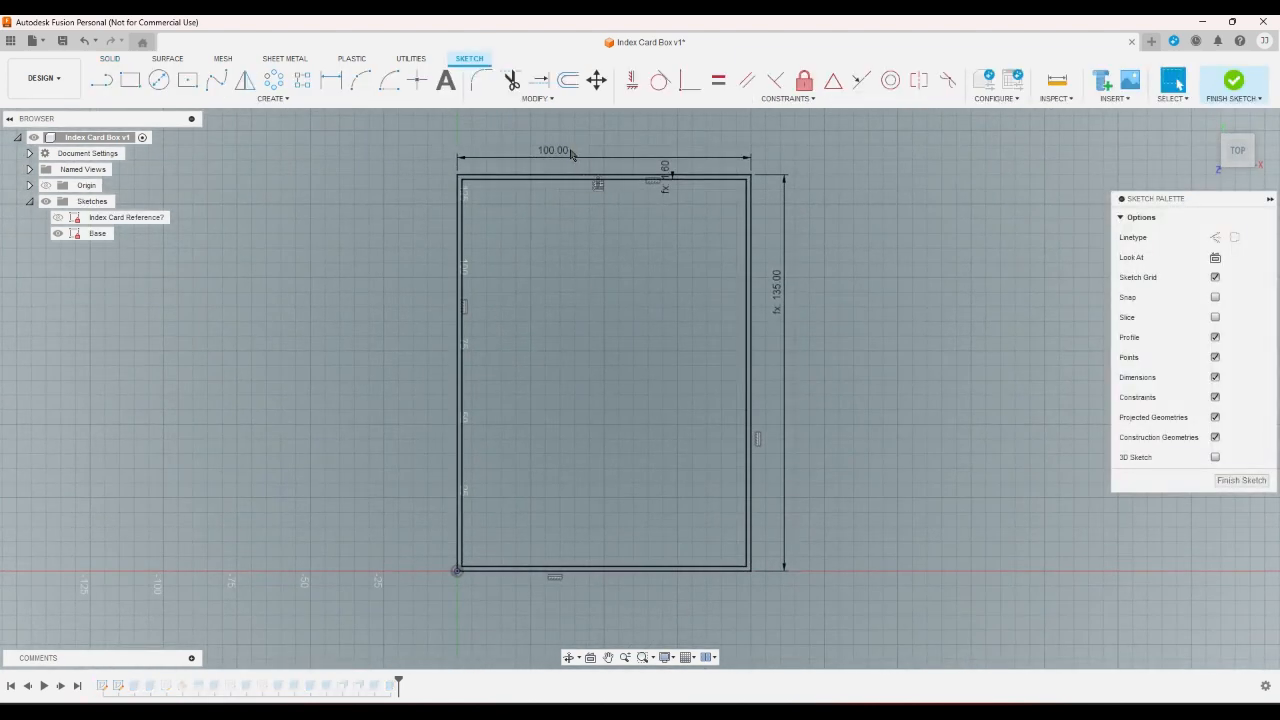
{"action": "double_click", "coordinate": [570, 153]}
{"action": "type", "text": "5"}
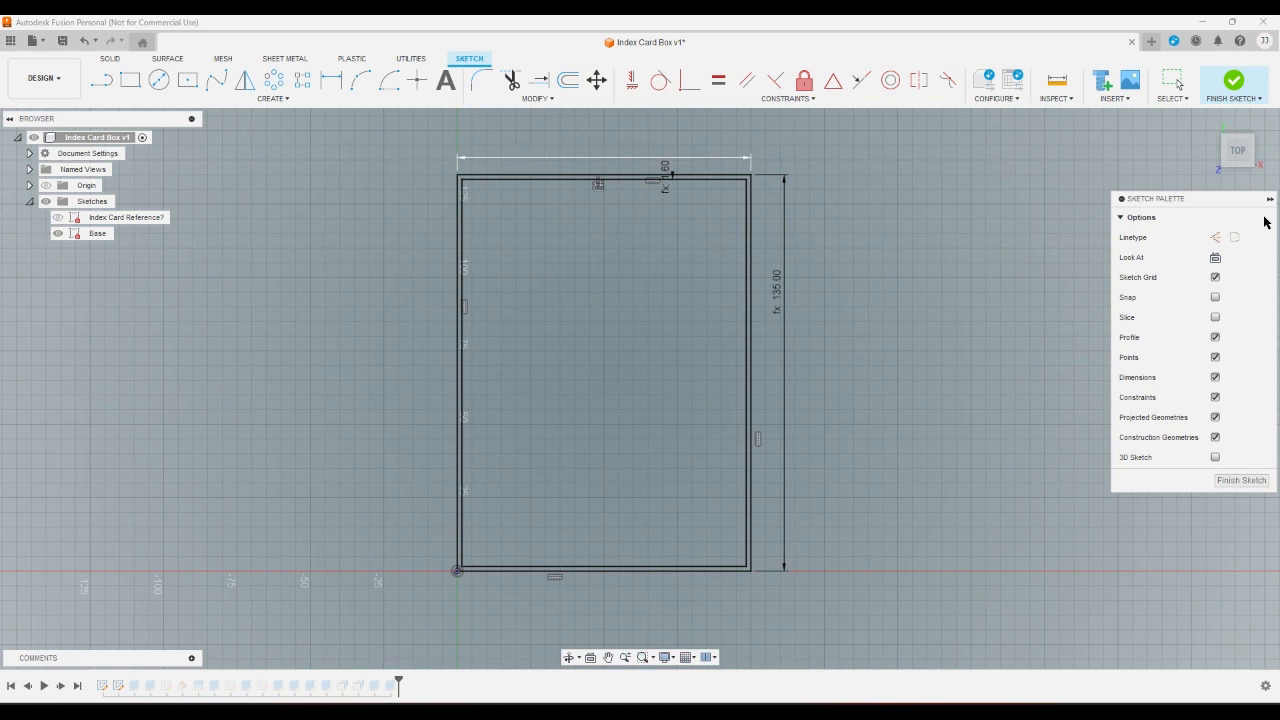
{"action": "key", "text": "Return"}
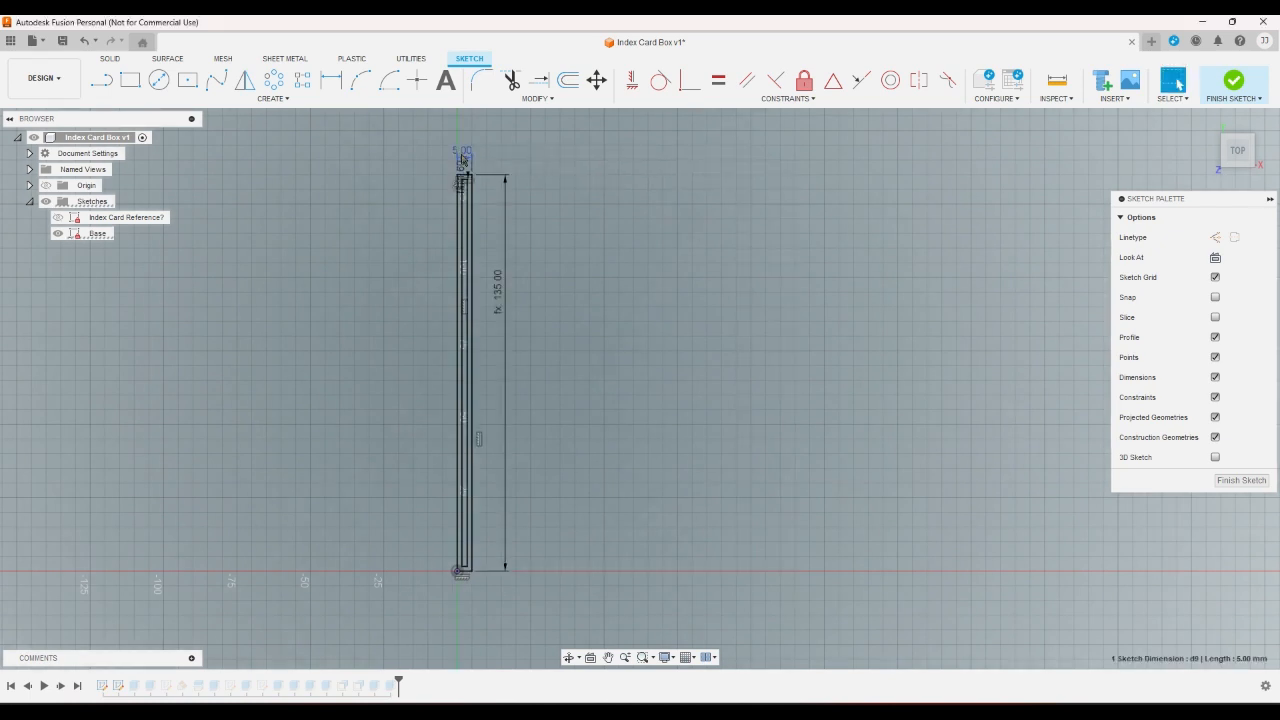
{"action": "double_click", "coordinate": [461, 151]}
{"action": "type", "text": "50"}
{"action": "key", "text": "Return"}
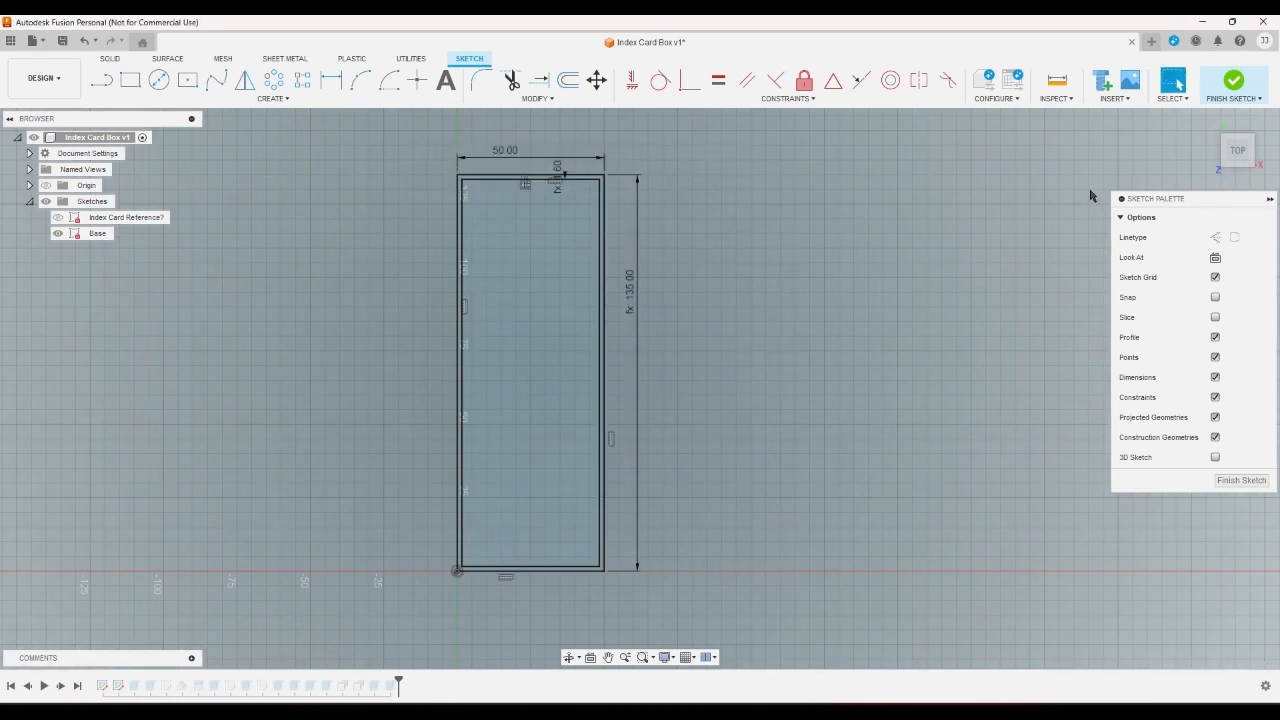
{"action": "left_click", "coordinate": [1232, 86]}
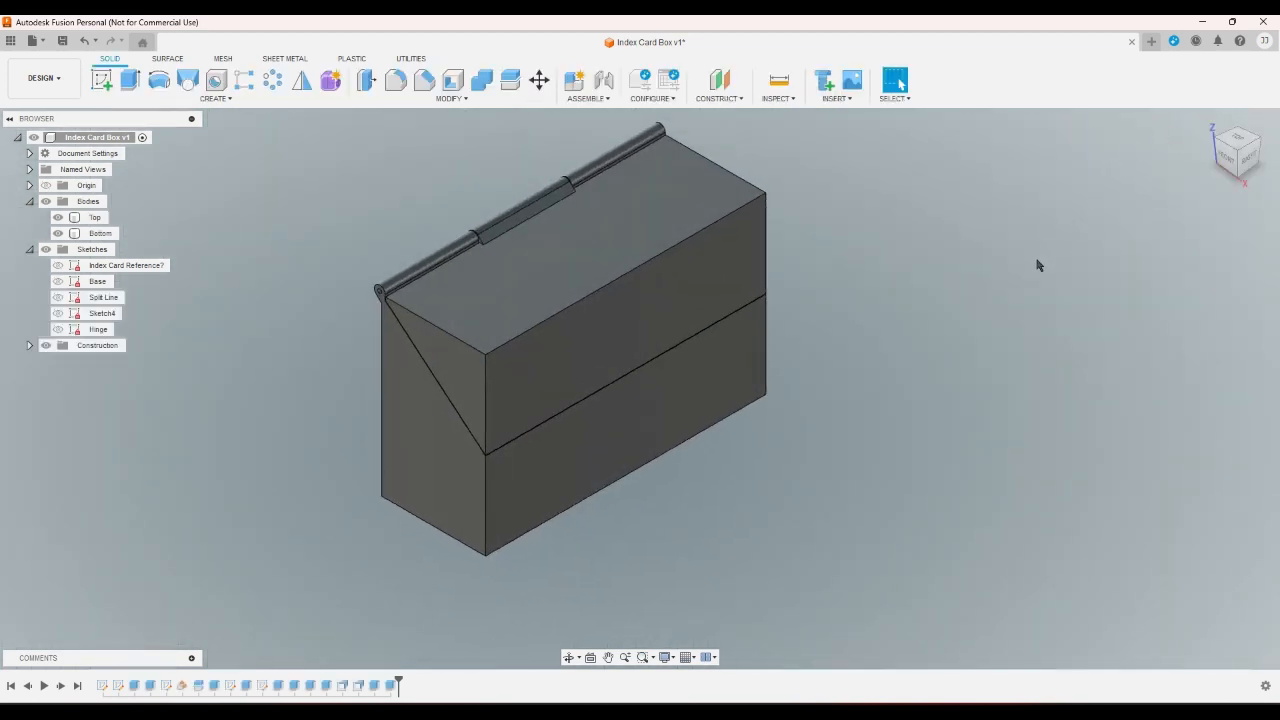
- Reopen the Base sketch, increase the outer rectangle's horizontal dimension and finish the sketch
{"action": "scroll", "coordinate": [1043, 263], "scroll_direction": "down", "scroll_amount": 2}
{"action": "scroll", "coordinate": [990, 332], "scroll_direction": "up", "scroll_amount": 2}
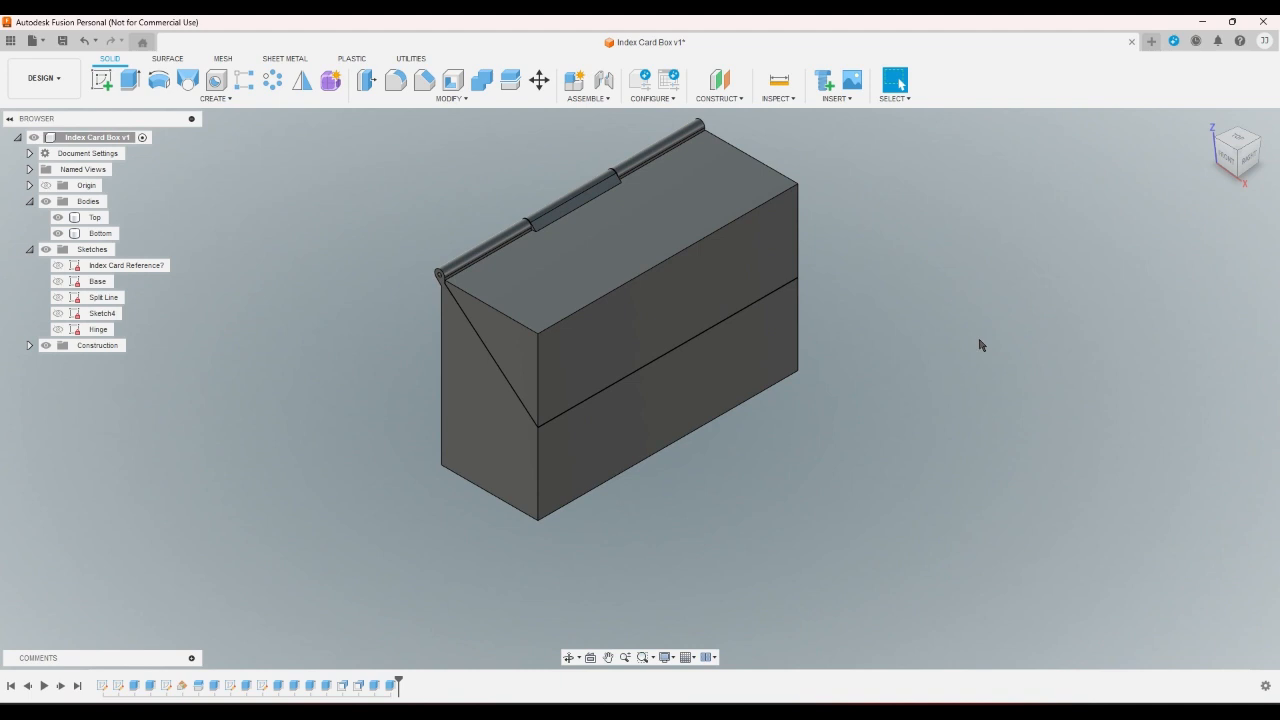
{"action": "scroll", "coordinate": [980, 345], "scroll_direction": "down", "scroll_amount": 1}
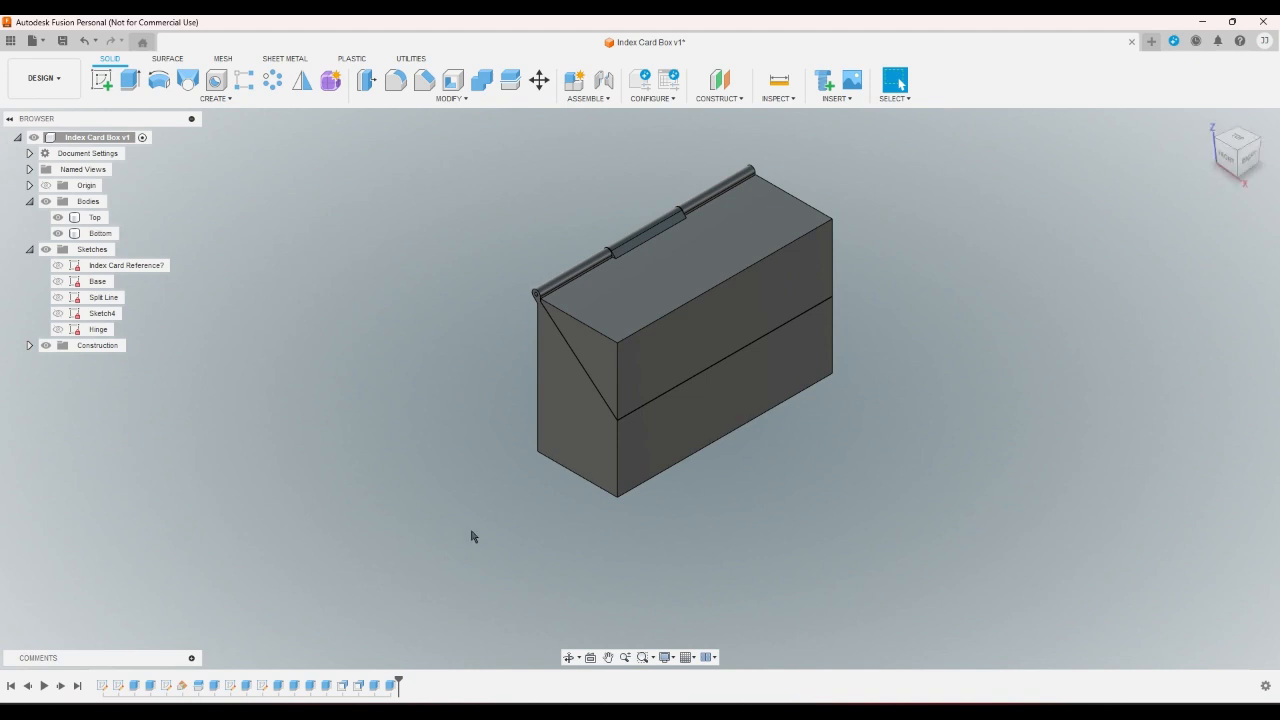
{"action": "double_click", "coordinate": [117, 686]}
{"action": "double_click", "coordinate": [598, 134]}
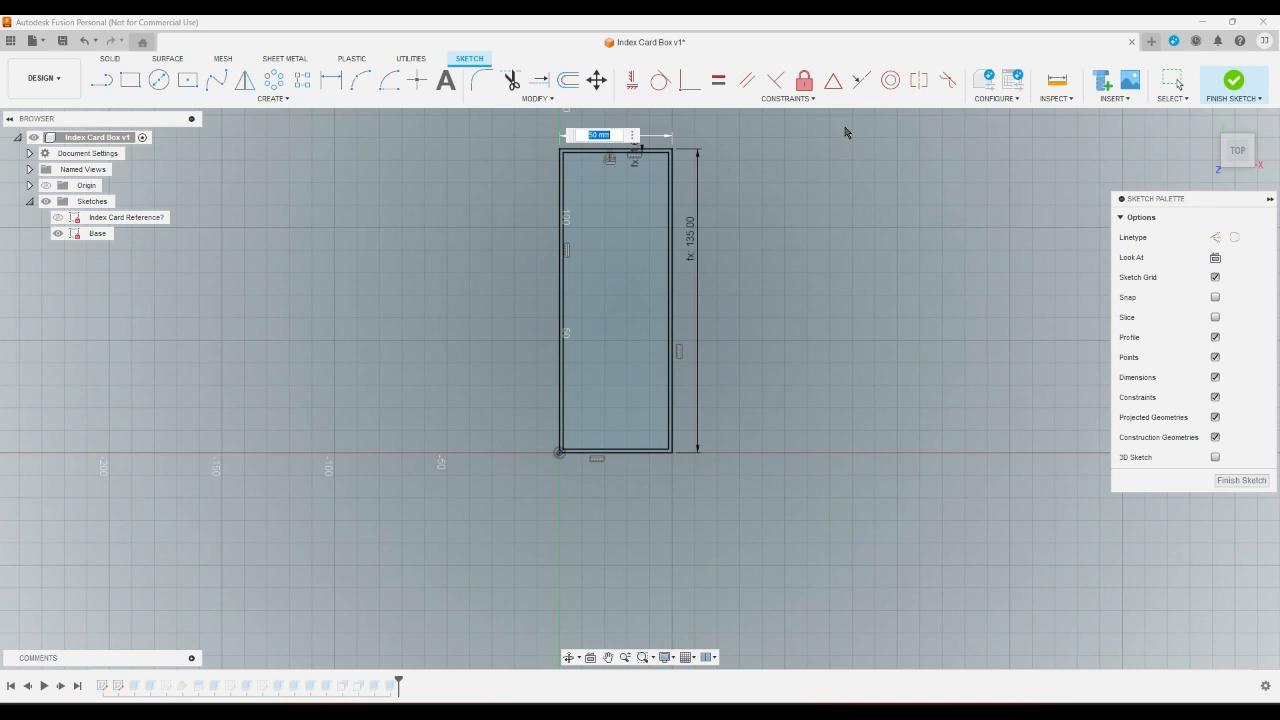
{"action": "key", "text": "Return"}
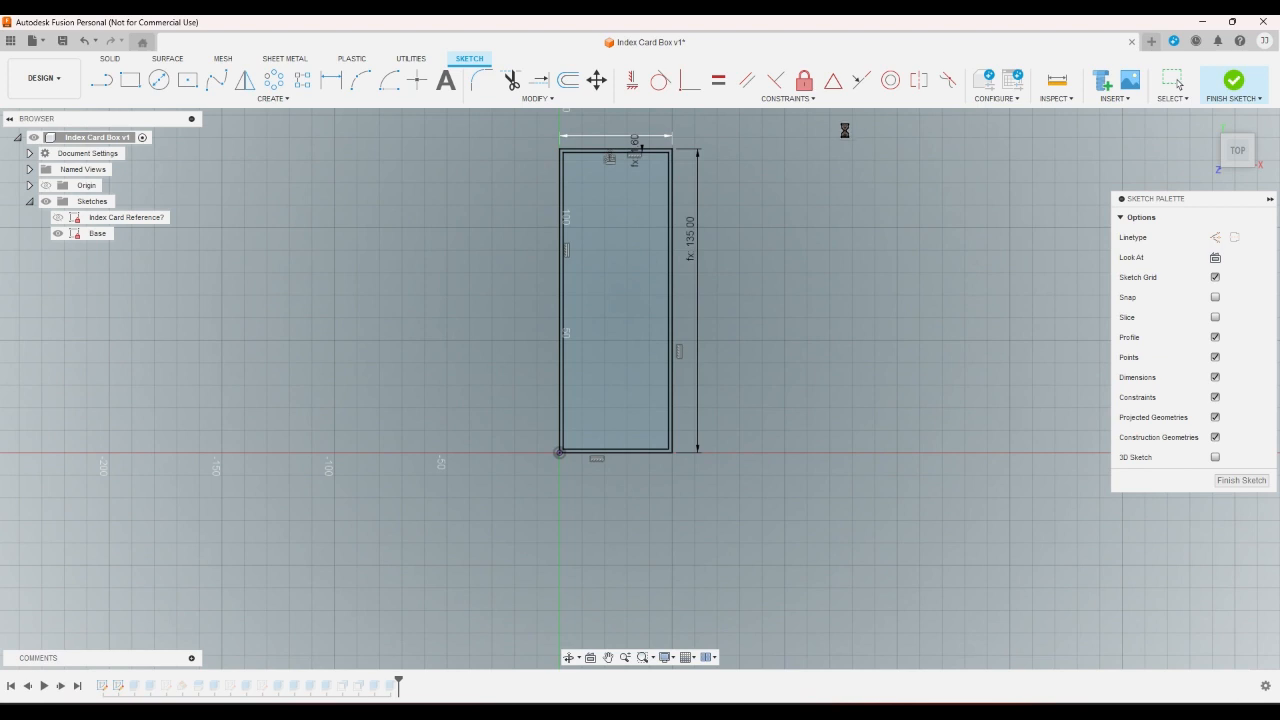
{"action": "left_click", "coordinate": [1233, 80]}
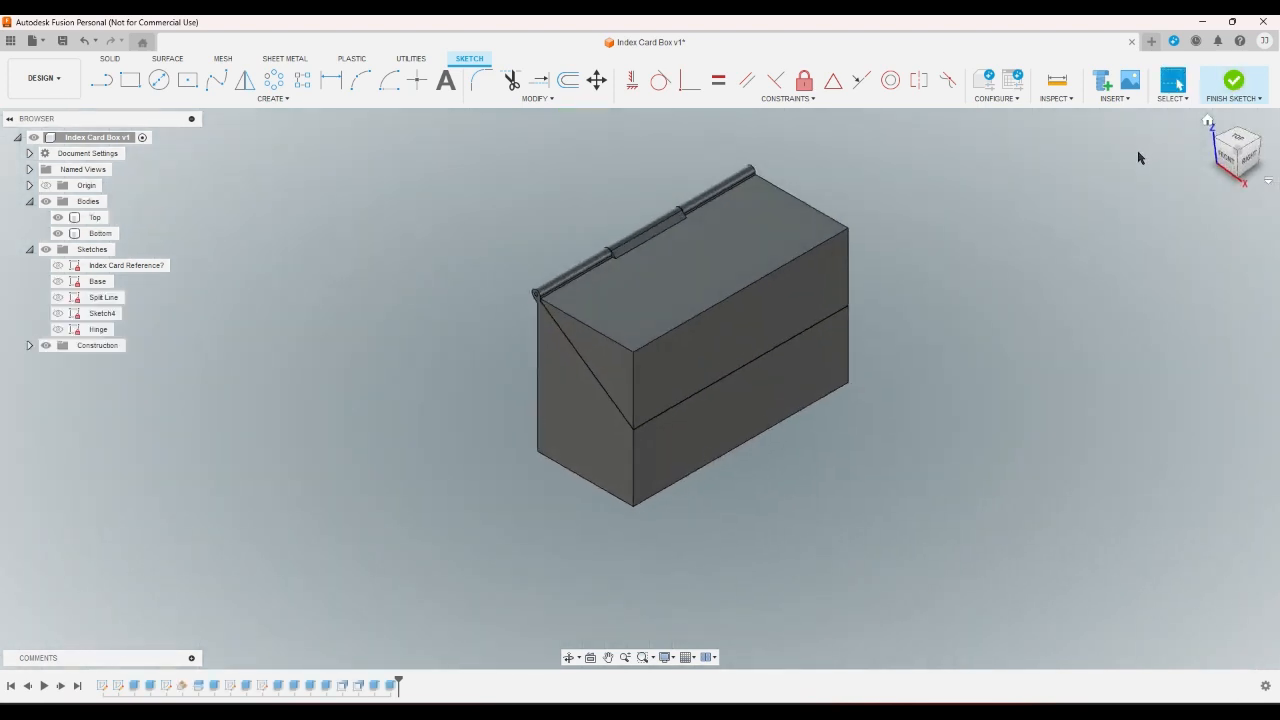
{"action": "scroll", "coordinate": [1040, 208], "scroll_direction": "up", "scroll_amount": 3}
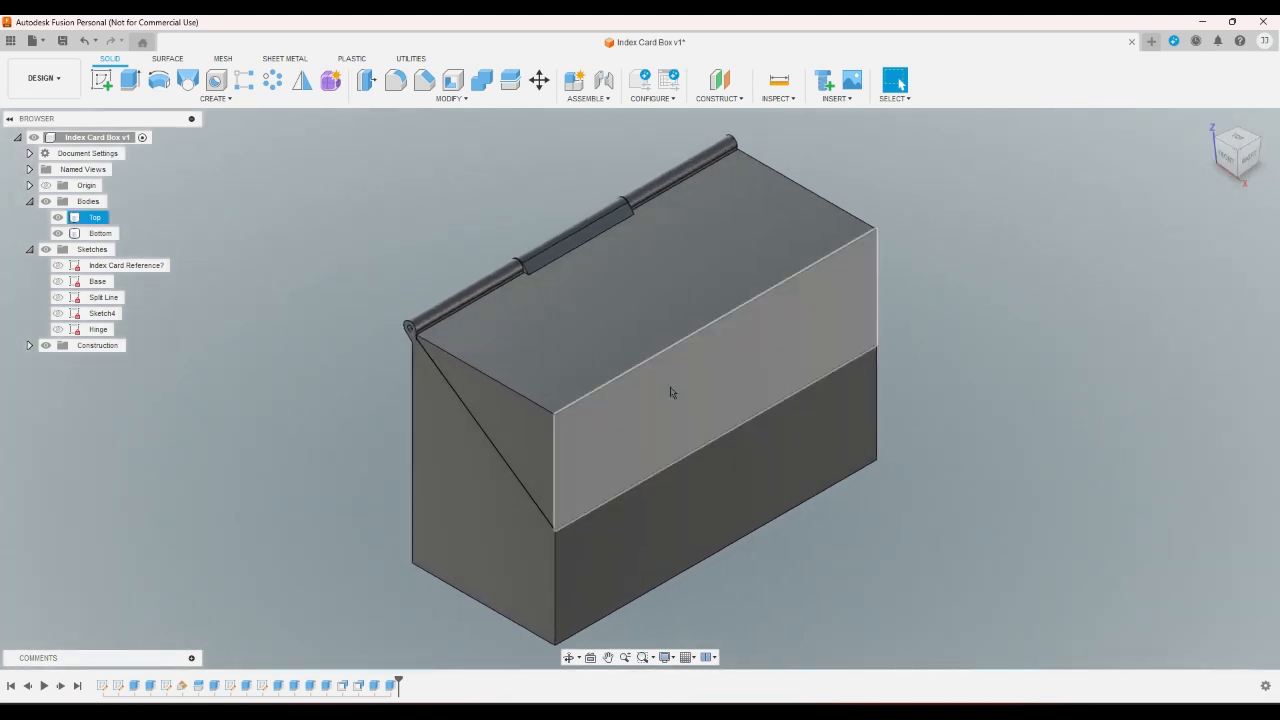
{"action": "scroll", "coordinate": [686, 229], "scroll_direction": "down", "scroll_amount": 1}
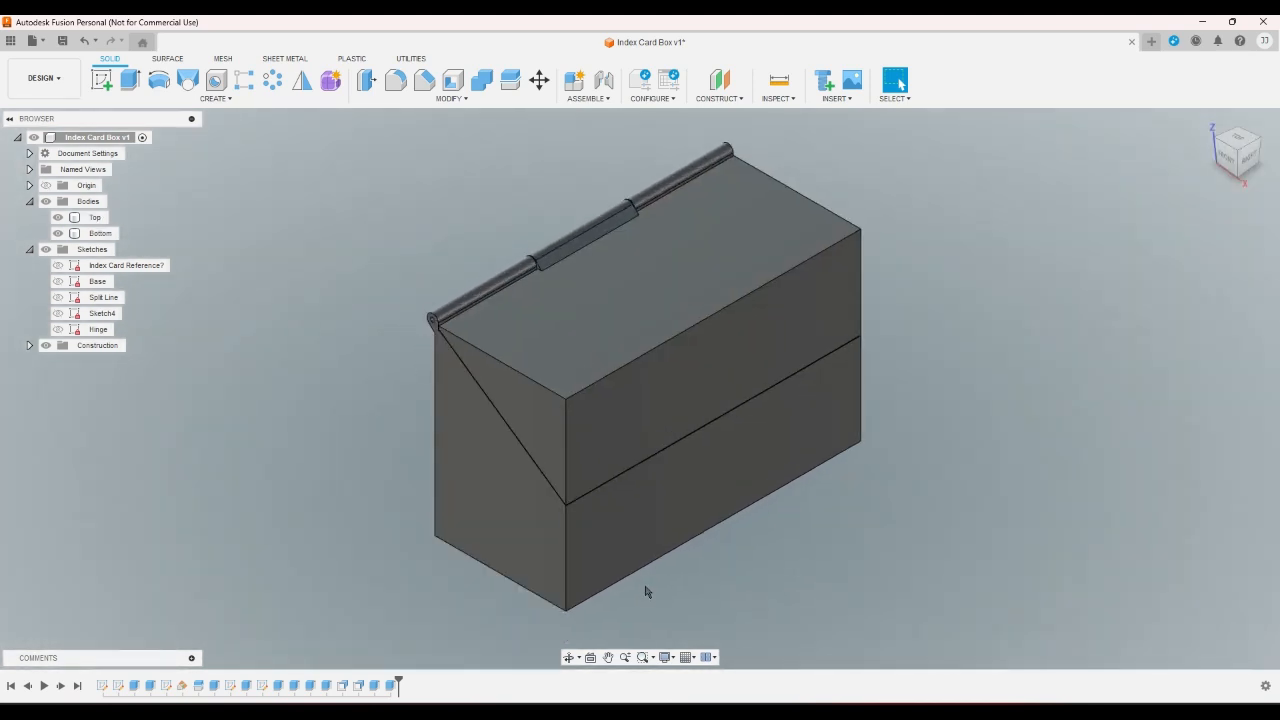
{"action": "left_click", "coordinate": [1228, 160]}
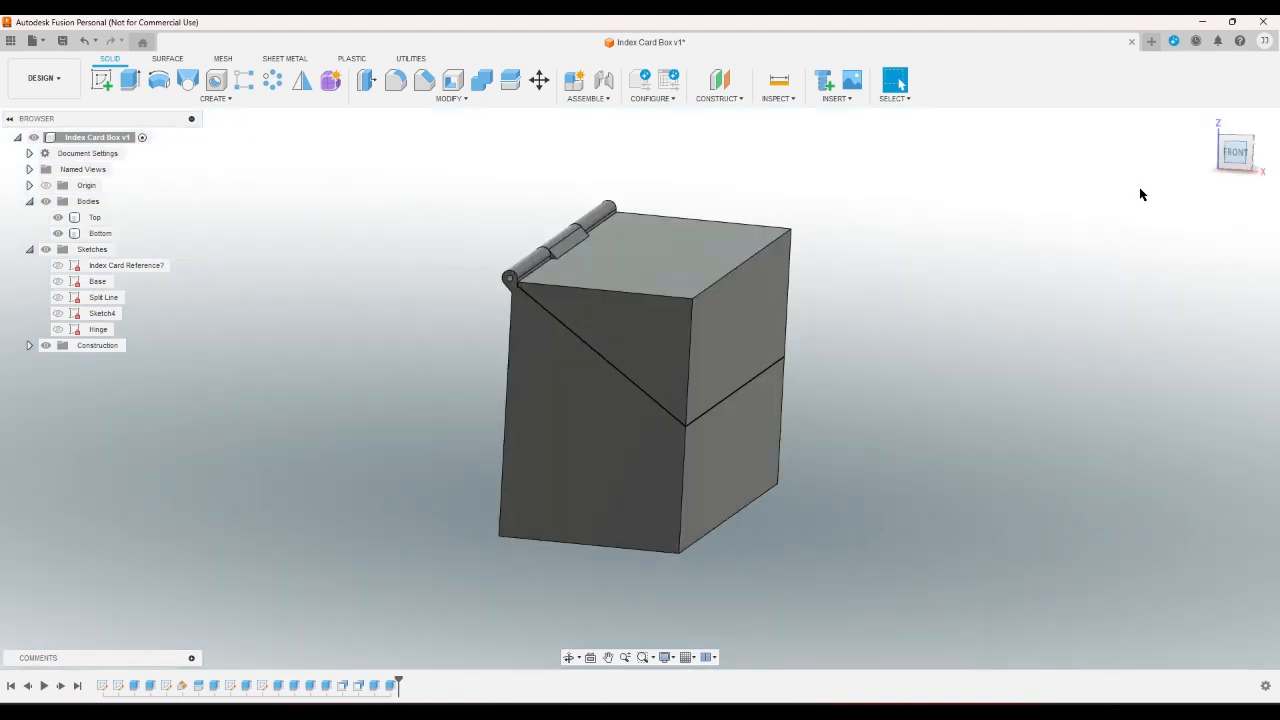
{"action": "left_click", "coordinate": [1209, 121]}
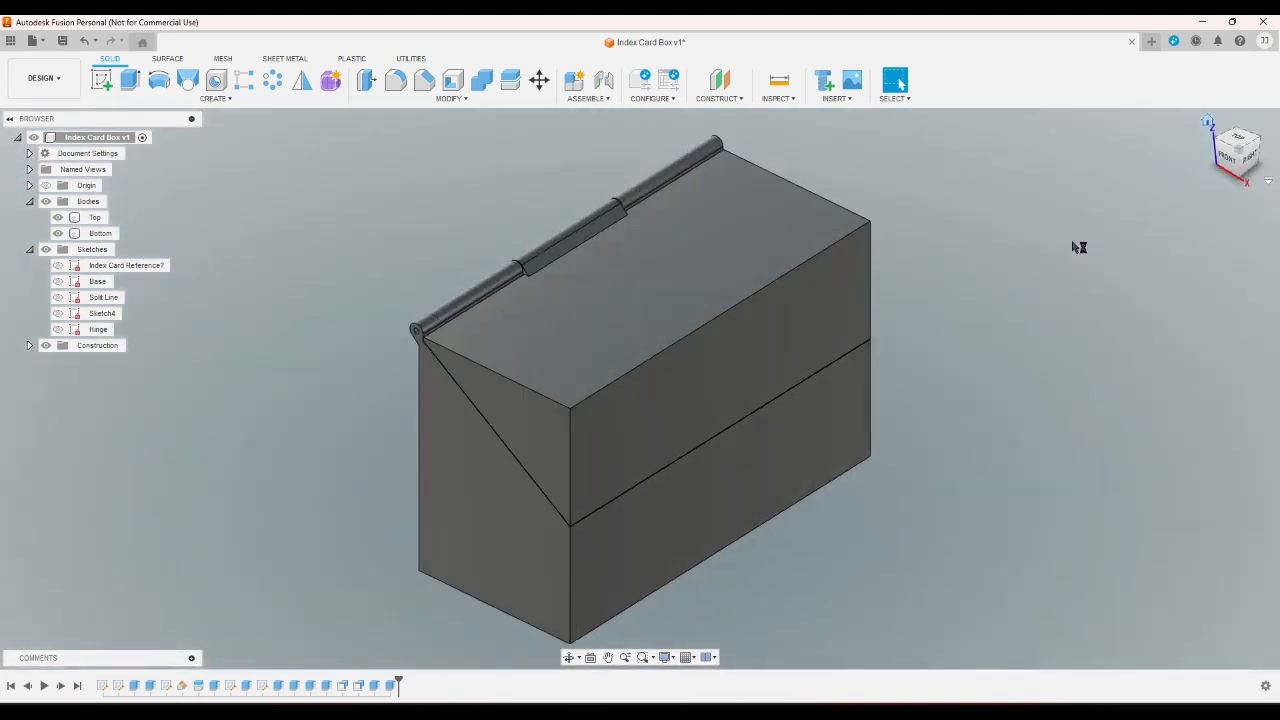
- Add a user parameter named HingeCount with no units and the expression 5
{"action": "left_click", "coordinate": [451, 98]}
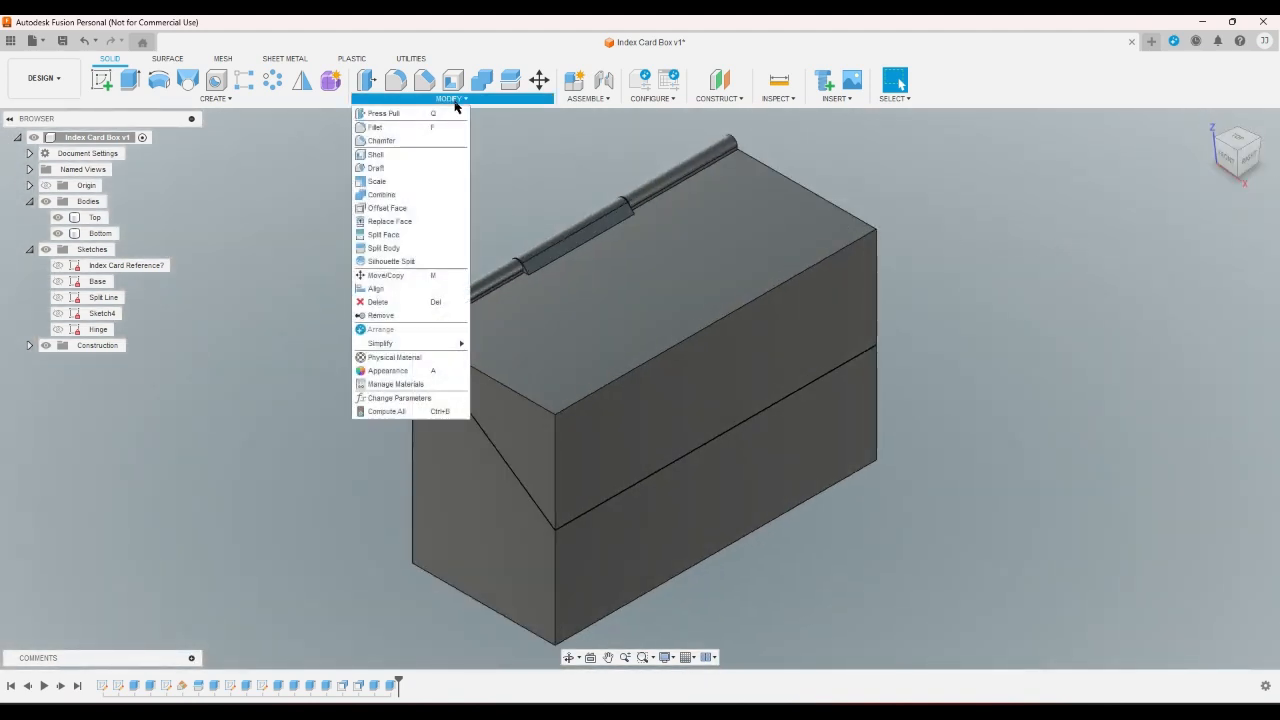
{"action": "left_click", "coordinate": [405, 405]}
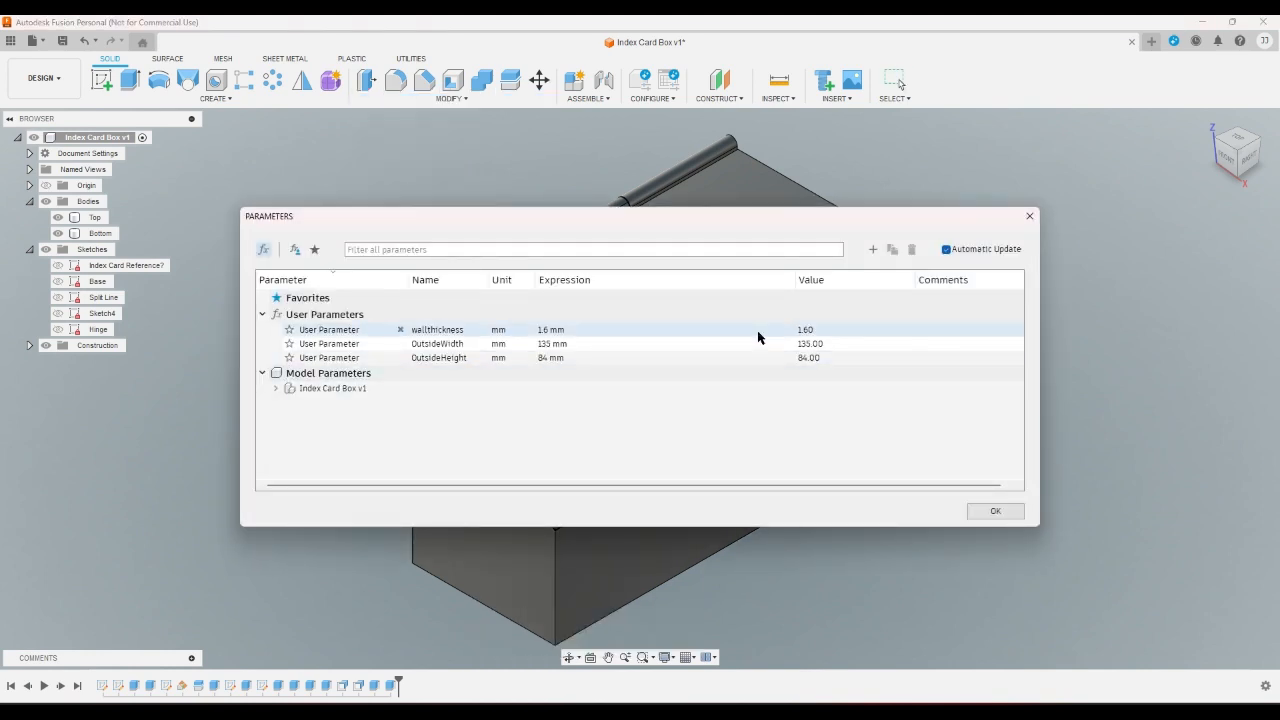
{"action": "left_click", "coordinate": [873, 249]}
{"action": "left_click", "coordinate": [705, 347]}
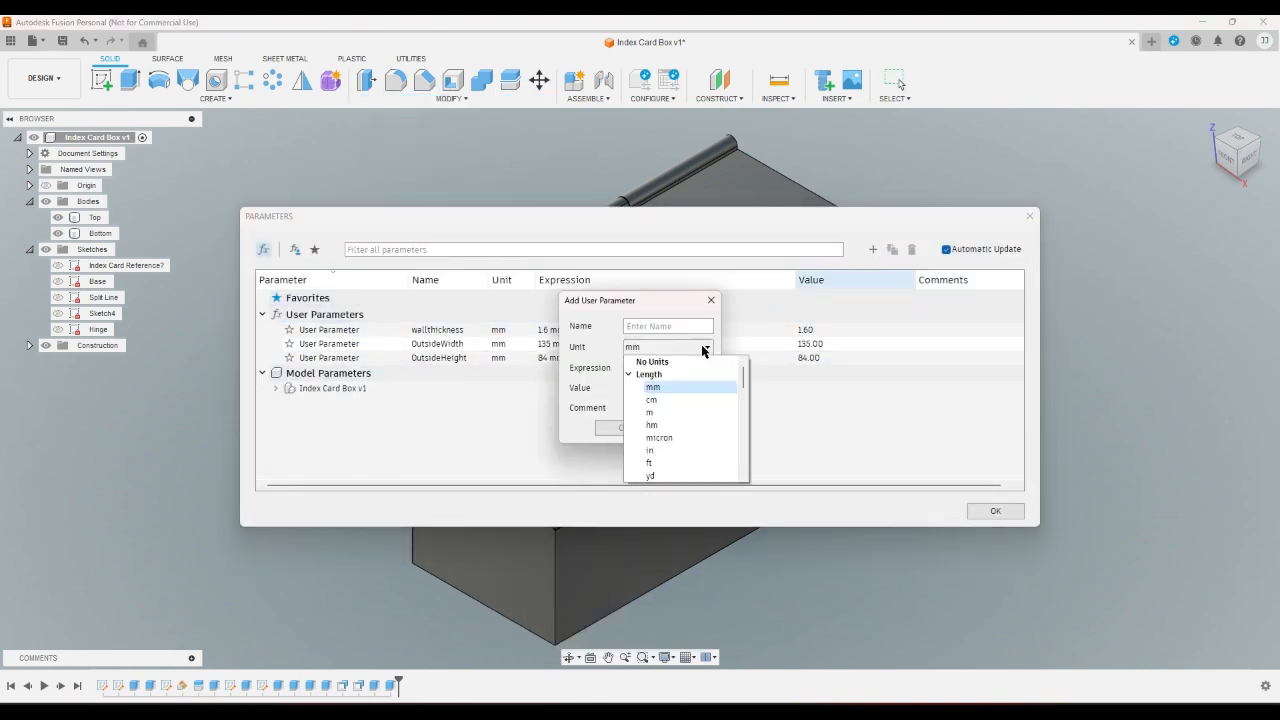
{"action": "left_click", "coordinate": [694, 362]}
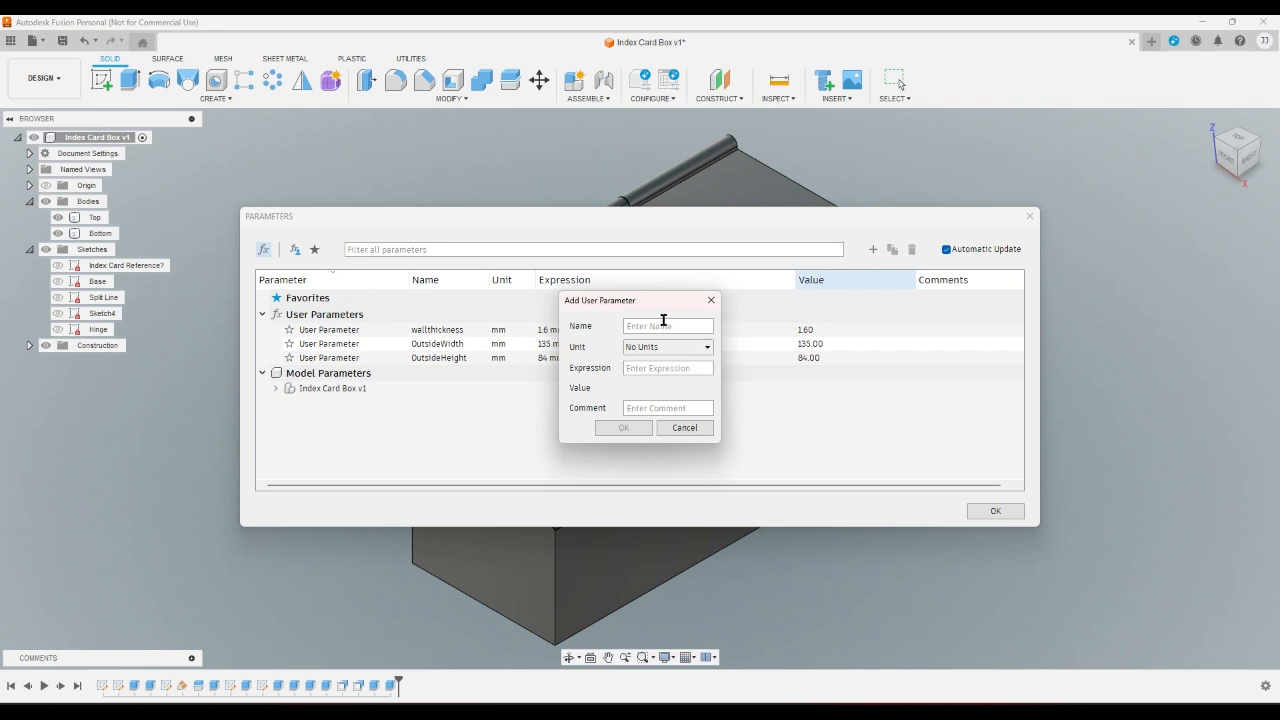
{"action": "type", "text": "Hing"}
{"action": "type", "text": "5"}
{"action": "left_click", "coordinate": [623, 427]}
{"action": "left_click", "coordinate": [1006, 514]}
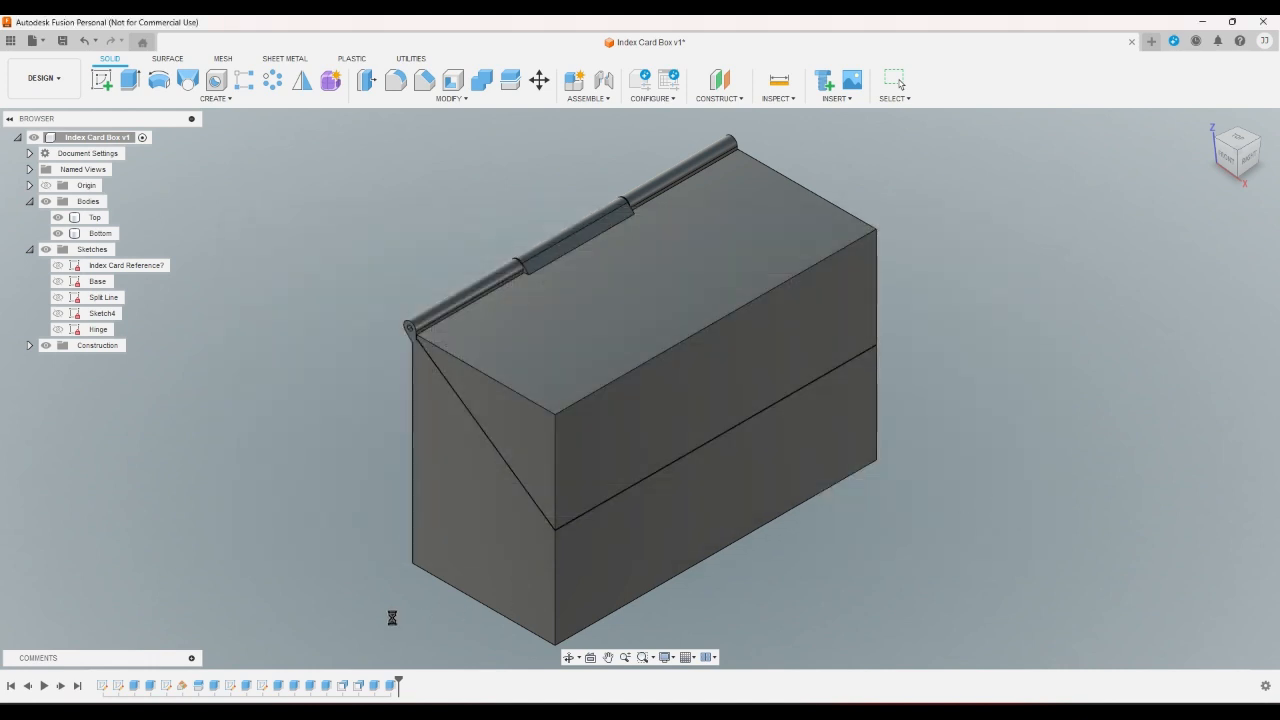
- Set the near bottom hinge knuckle's extrusion distance to -OutsideWidth / HingeCount
{"action": "scroll", "coordinate": [389, 382], "scroll_direction": "up", "scroll_amount": 3}
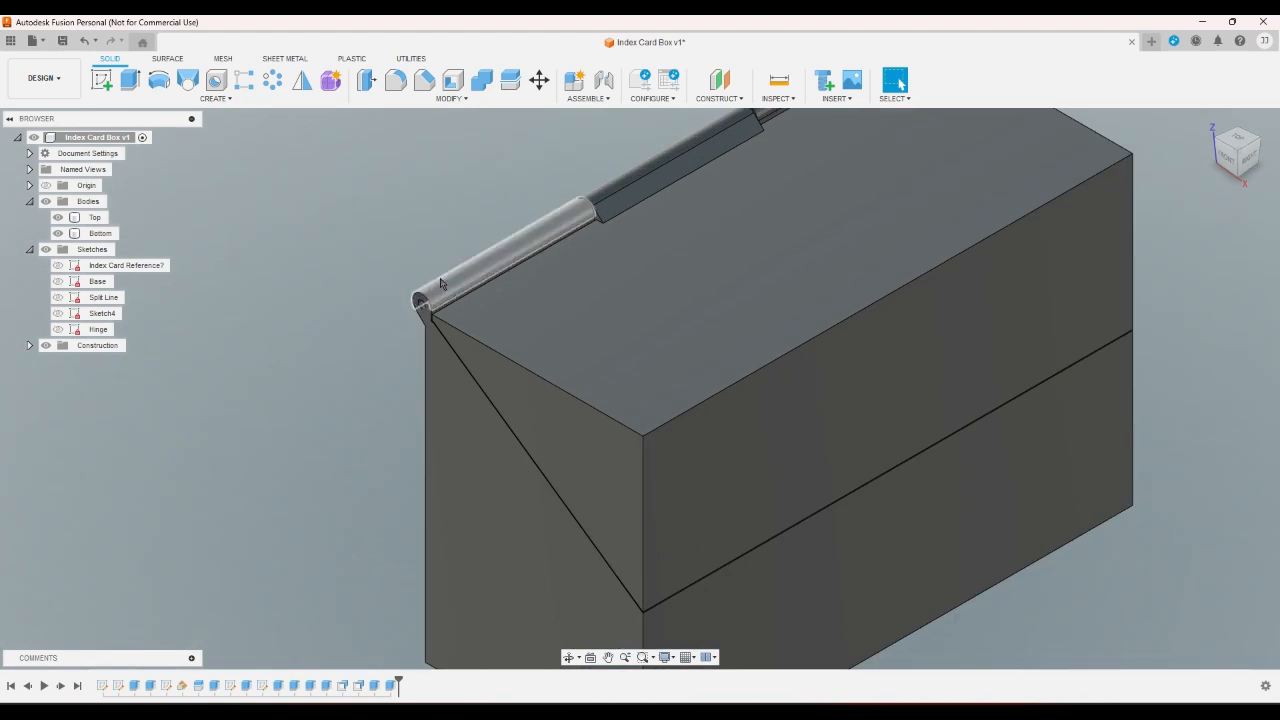
{"action": "double_click", "coordinate": [264, 685]}
{"action": "left_click", "coordinate": [1232, 317]}
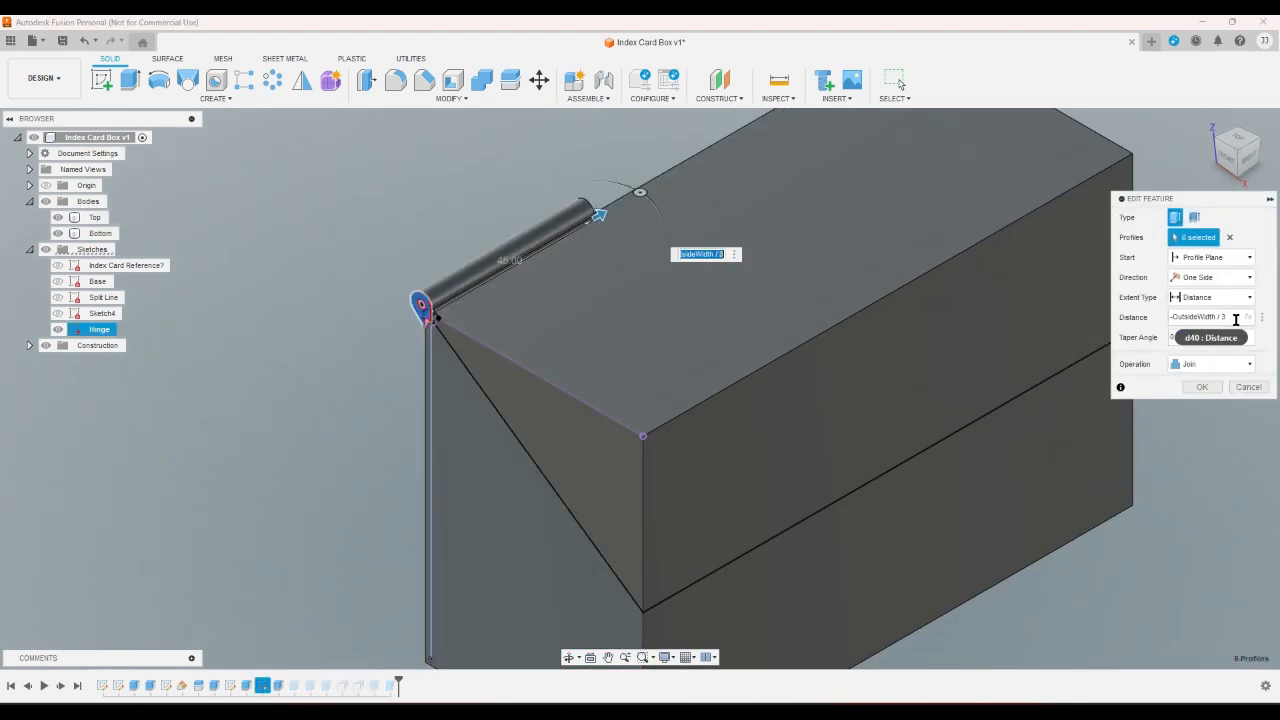
{"action": "left_click", "coordinate": [1232, 317]}
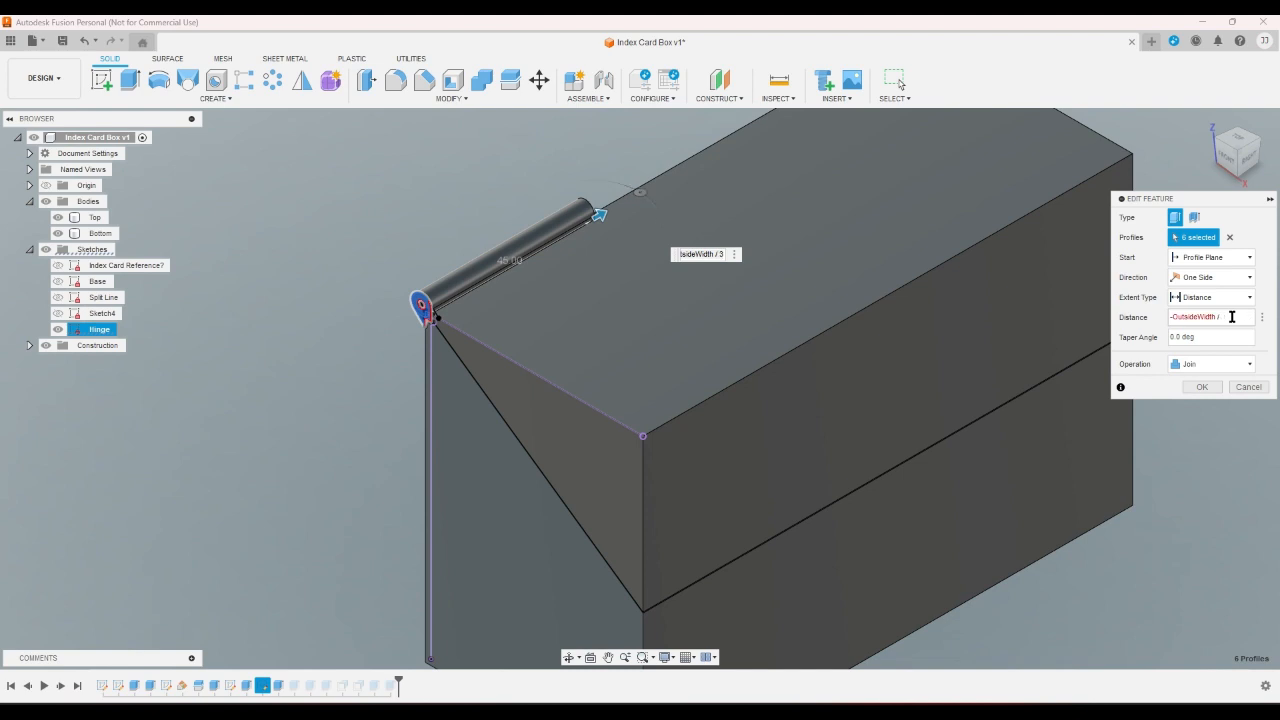
{"action": "type", "text": "H"}
{"action": "left_click", "coordinate": [1232, 337]}
{"action": "key", "text": "Return"}
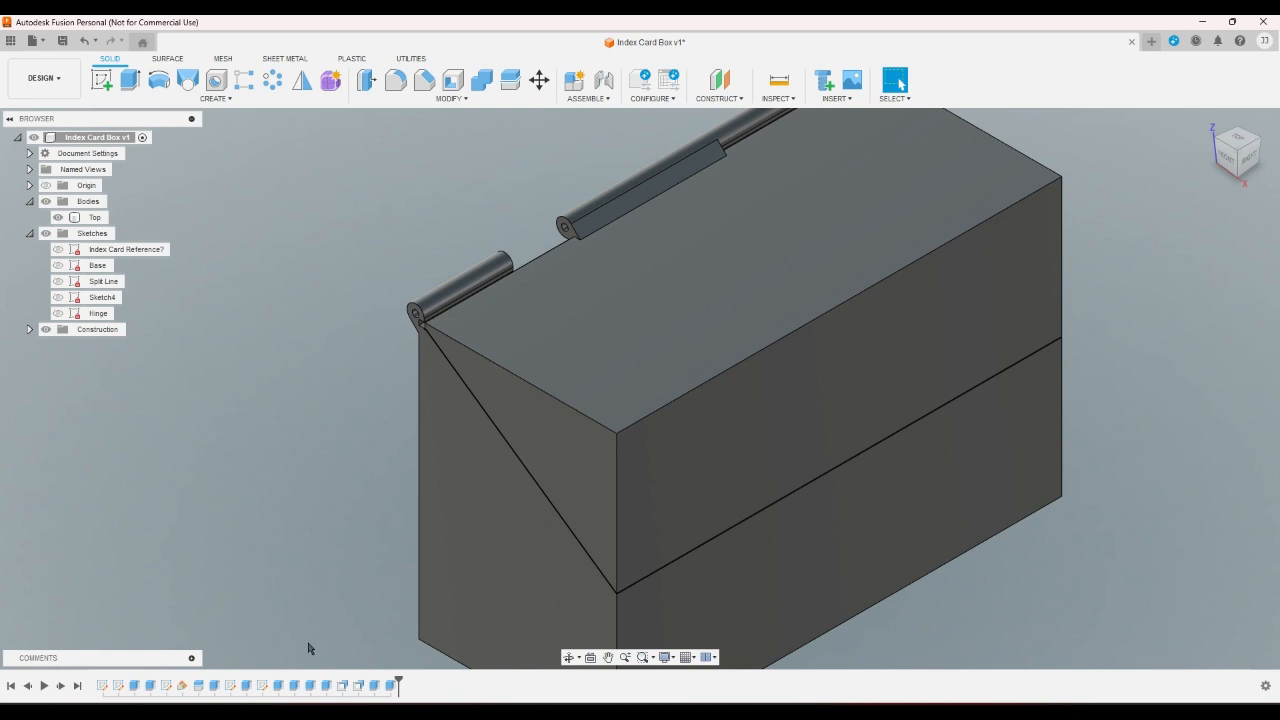
- Hide the Top body and close the near hinge knuckle's extrusion settings
{"action": "double_click", "coordinate": [279, 686]}
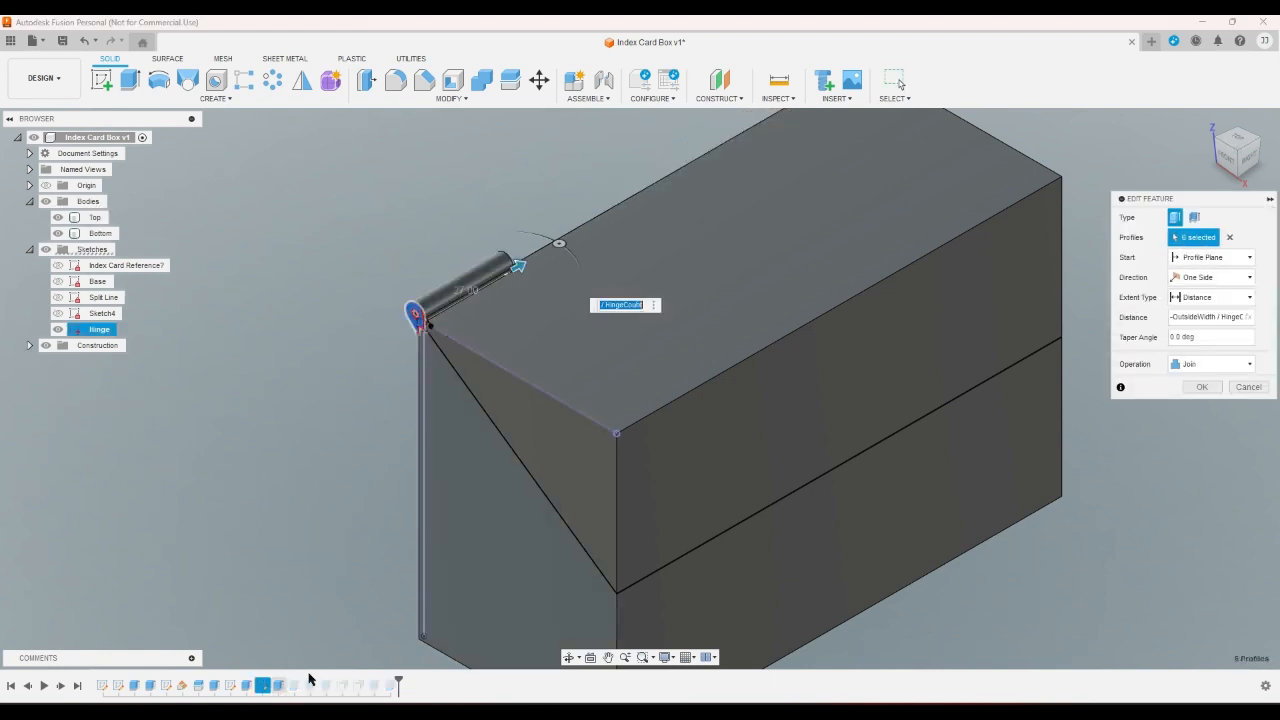
{"action": "left_click", "coordinate": [59, 218]}
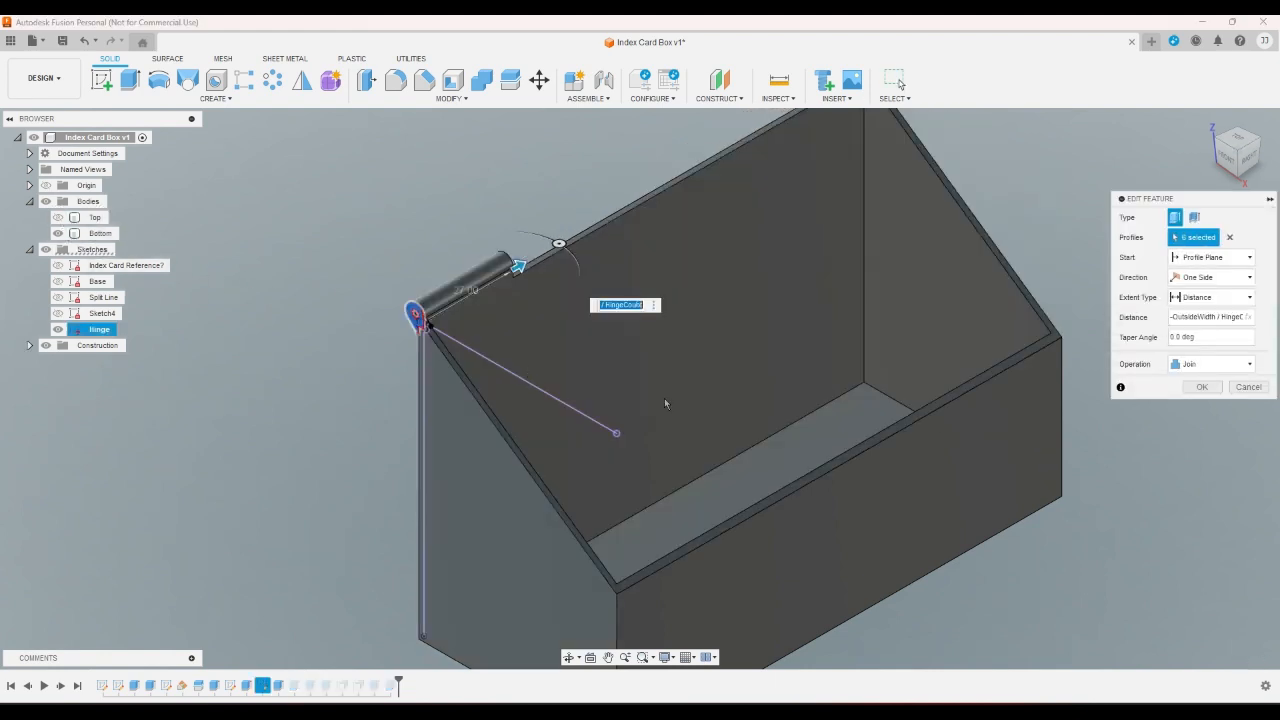
{"action": "left_click", "coordinate": [1200, 387]}
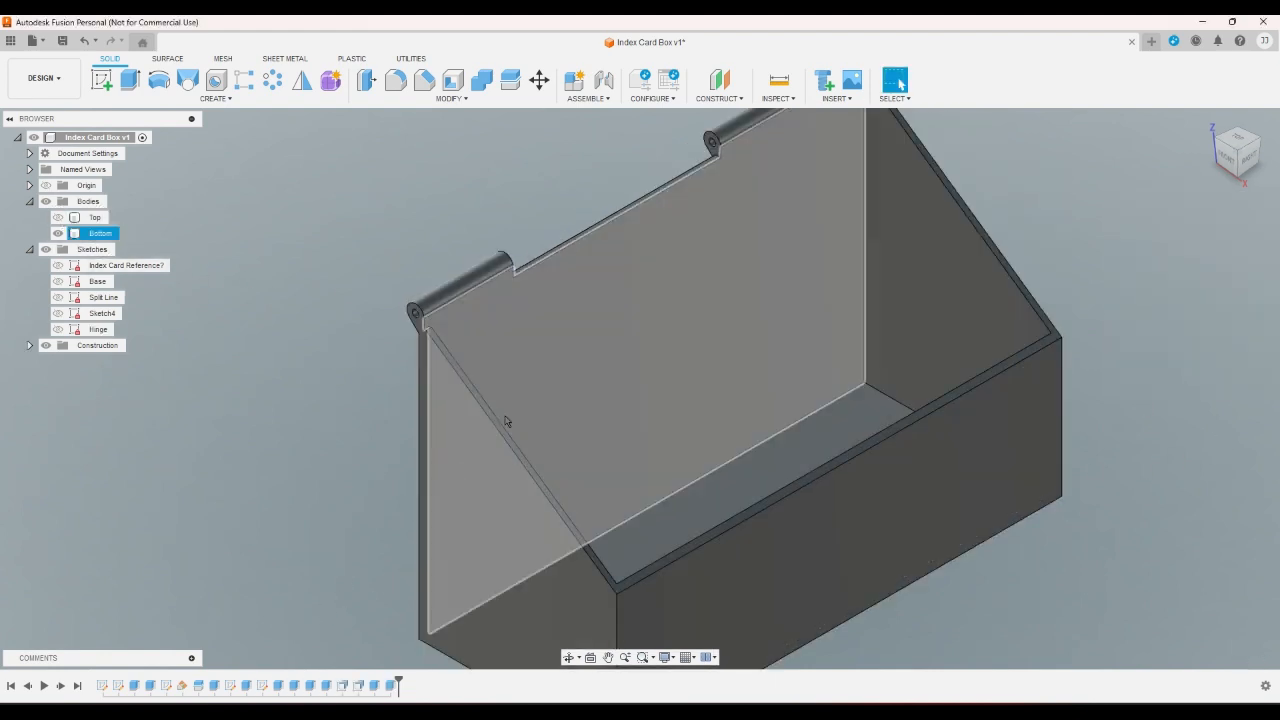
- Set the far bottom hinge knuckle's extrusion distance to OutsideWidth / HingeCount
{"action": "left_click", "coordinate": [721, 134]}
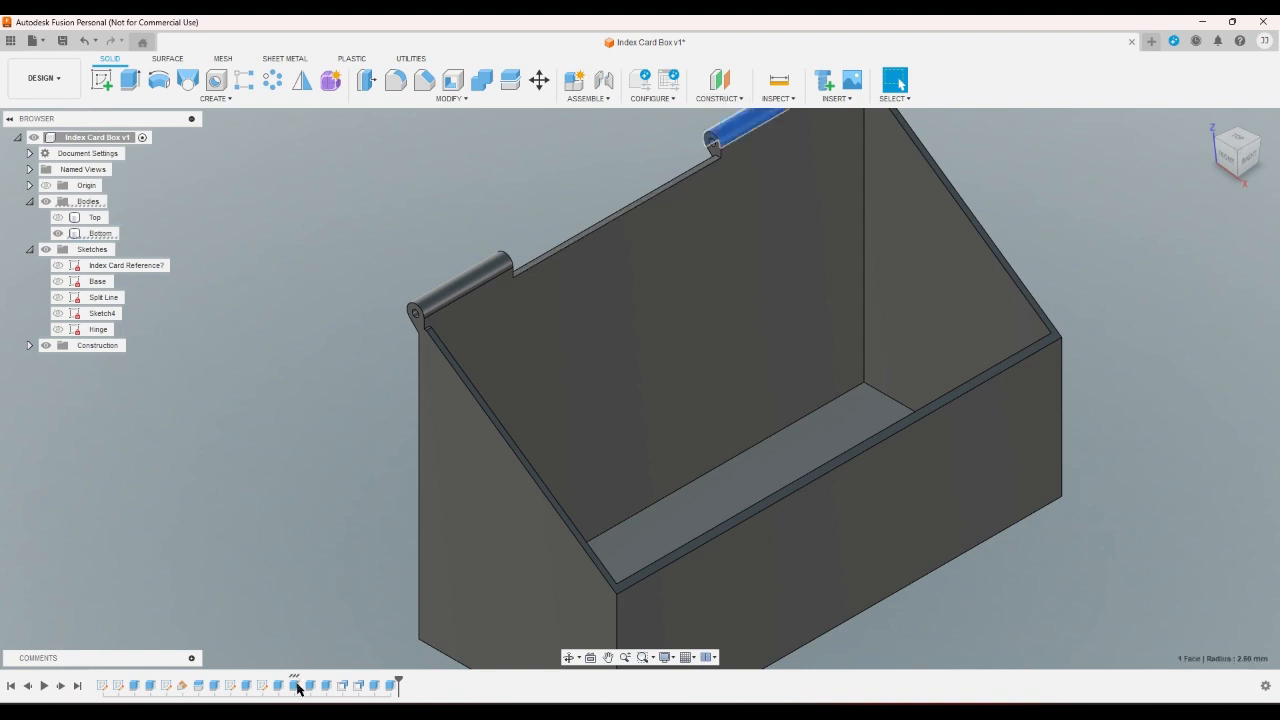
{"action": "double_click", "coordinate": [262, 686]}
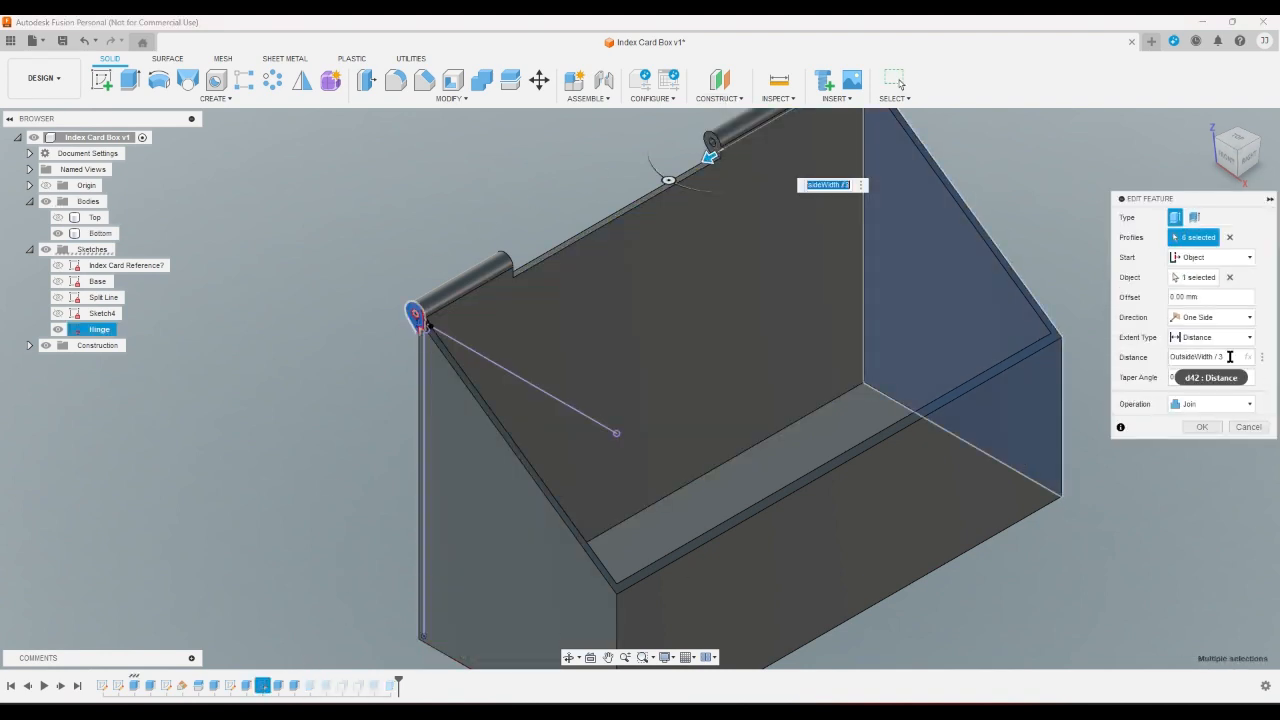
{"action": "left_click", "coordinate": [1232, 358]}
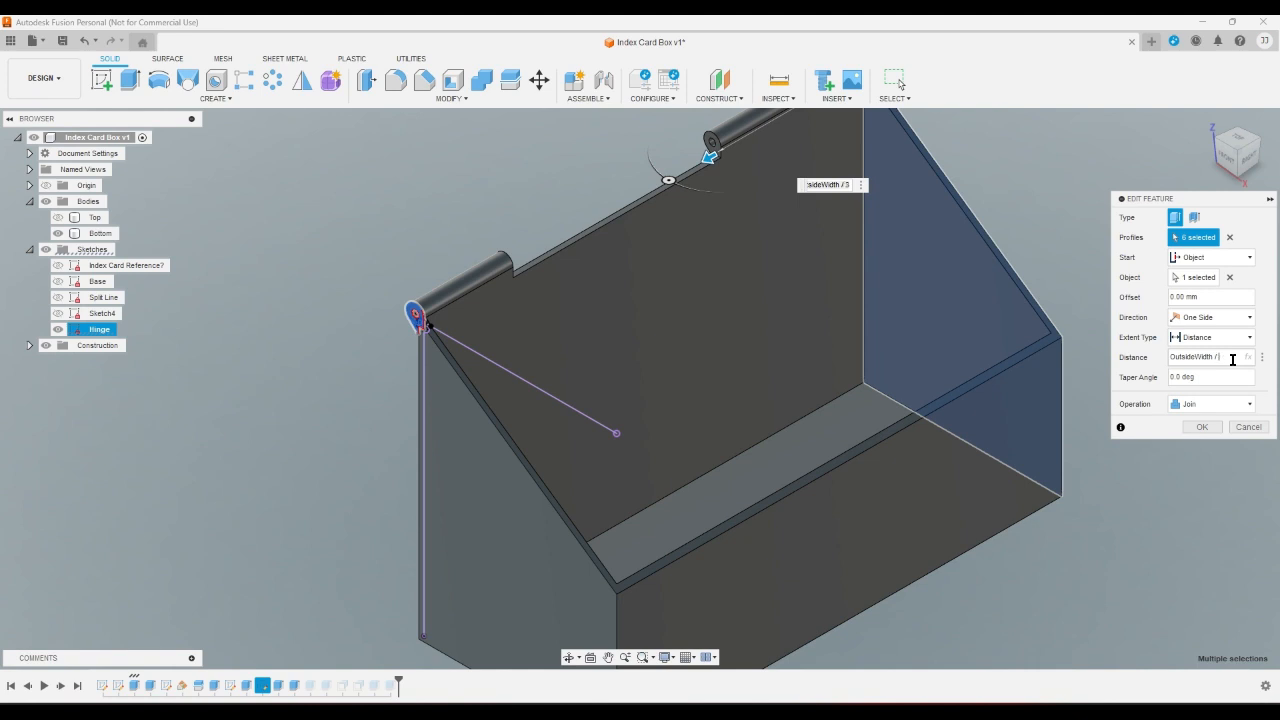
{"action": "type", "text": "H"}
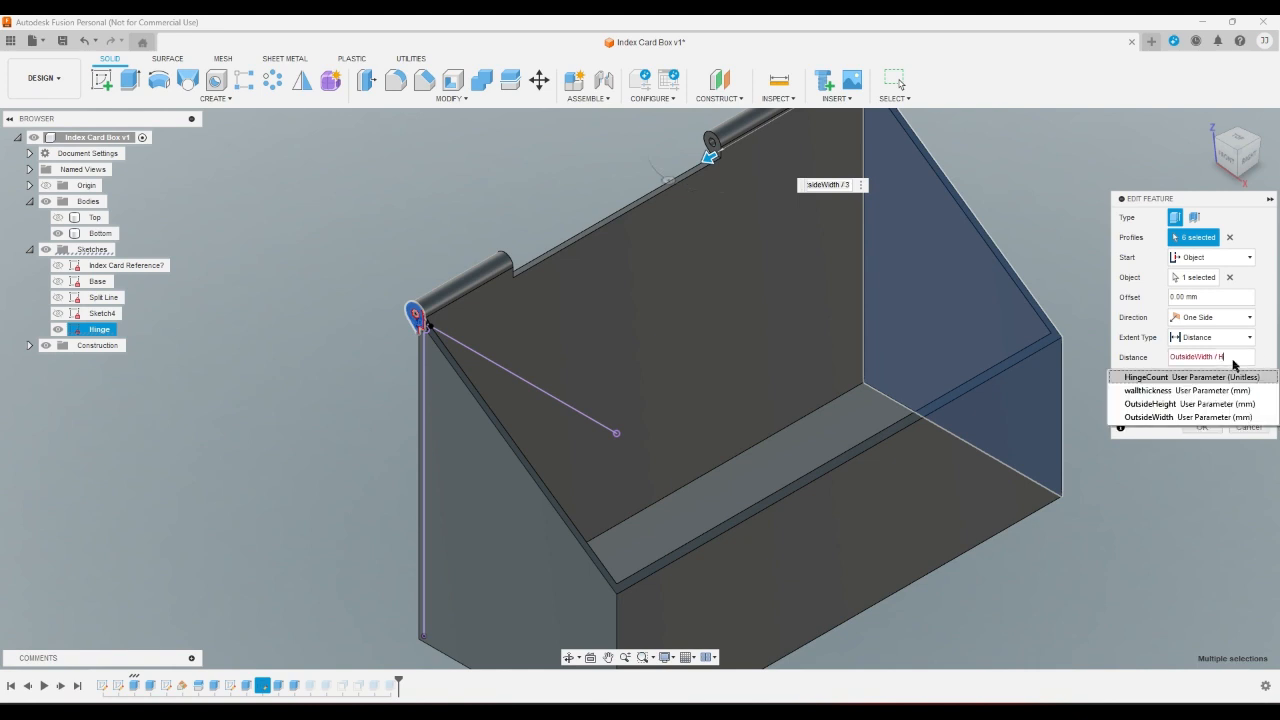
{"action": "left_click", "coordinate": [1208, 377]}
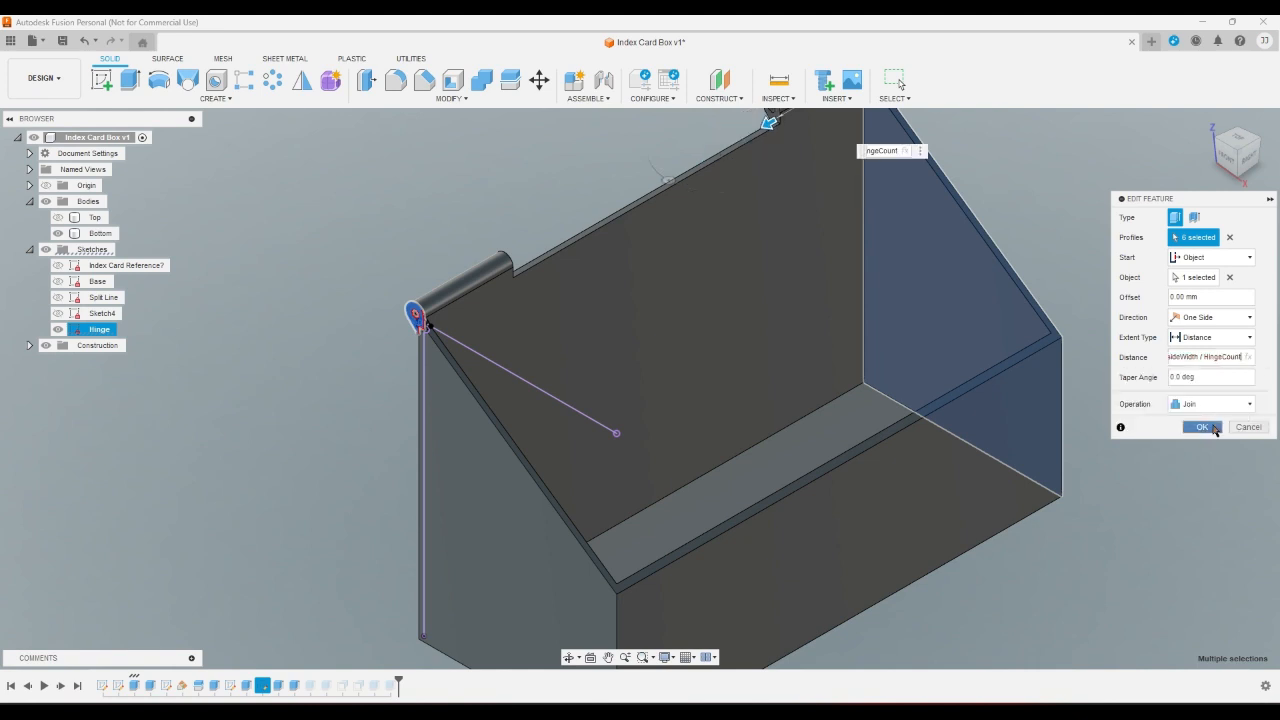
{"action": "left_click", "coordinate": [1215, 429]}
- Suppress the extrusion feature that forms the far hinge knuckle on the Bottom body
{"action": "scroll", "coordinate": [699, 494], "scroll_direction": "down", "scroll_amount": 2}
{"action": "scroll", "coordinate": [415, 228], "scroll_direction": "up", "scroll_amount": 2}
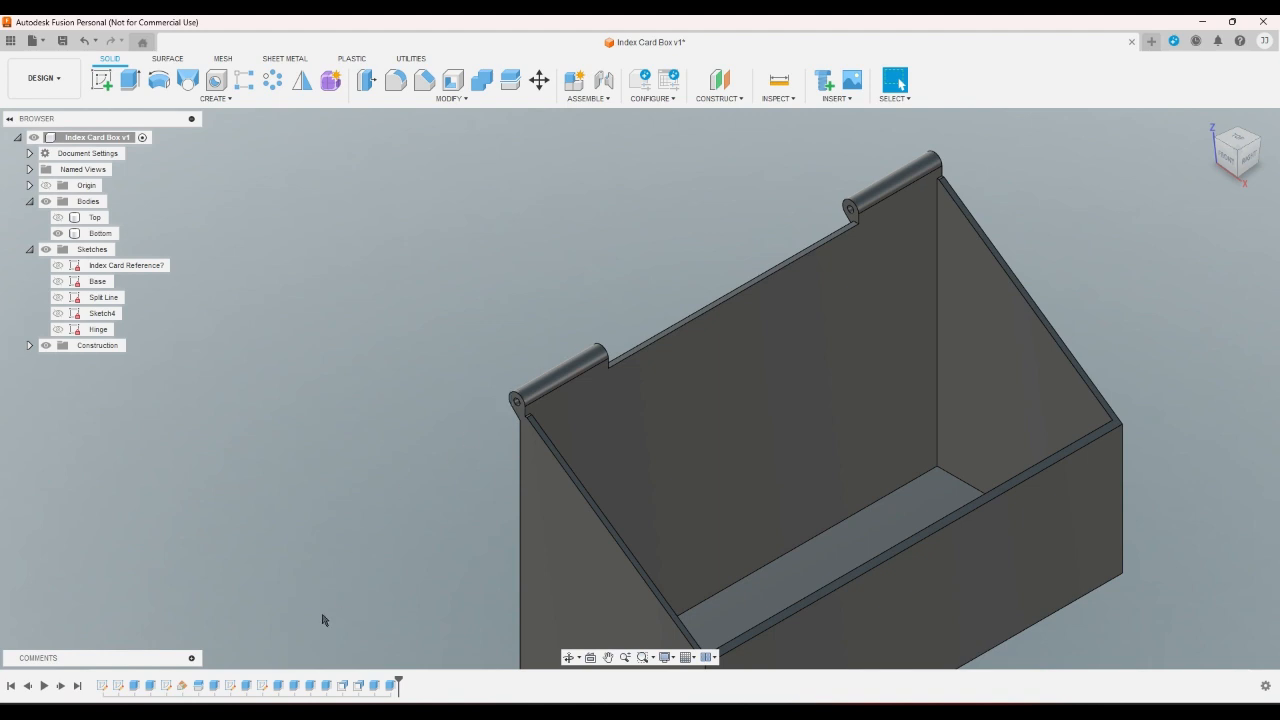
{"action": "left_click", "coordinate": [294, 686]}
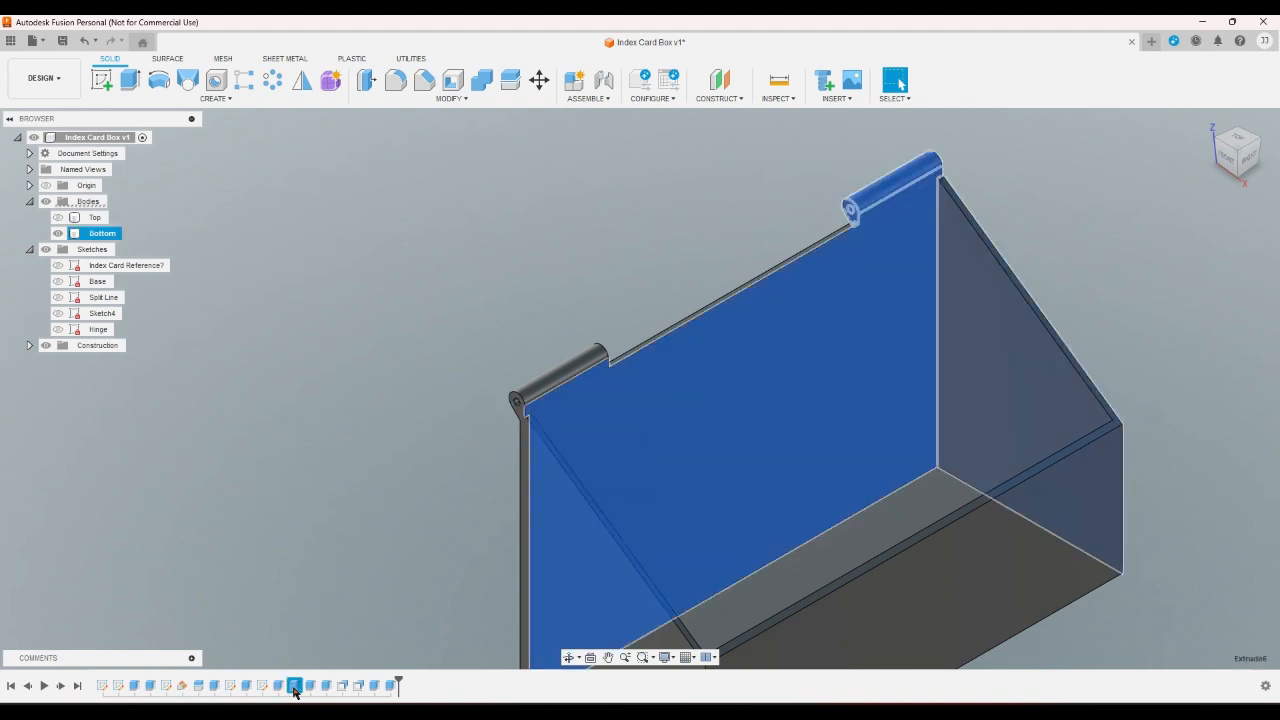
{"action": "right_click", "coordinate": [294, 688]}
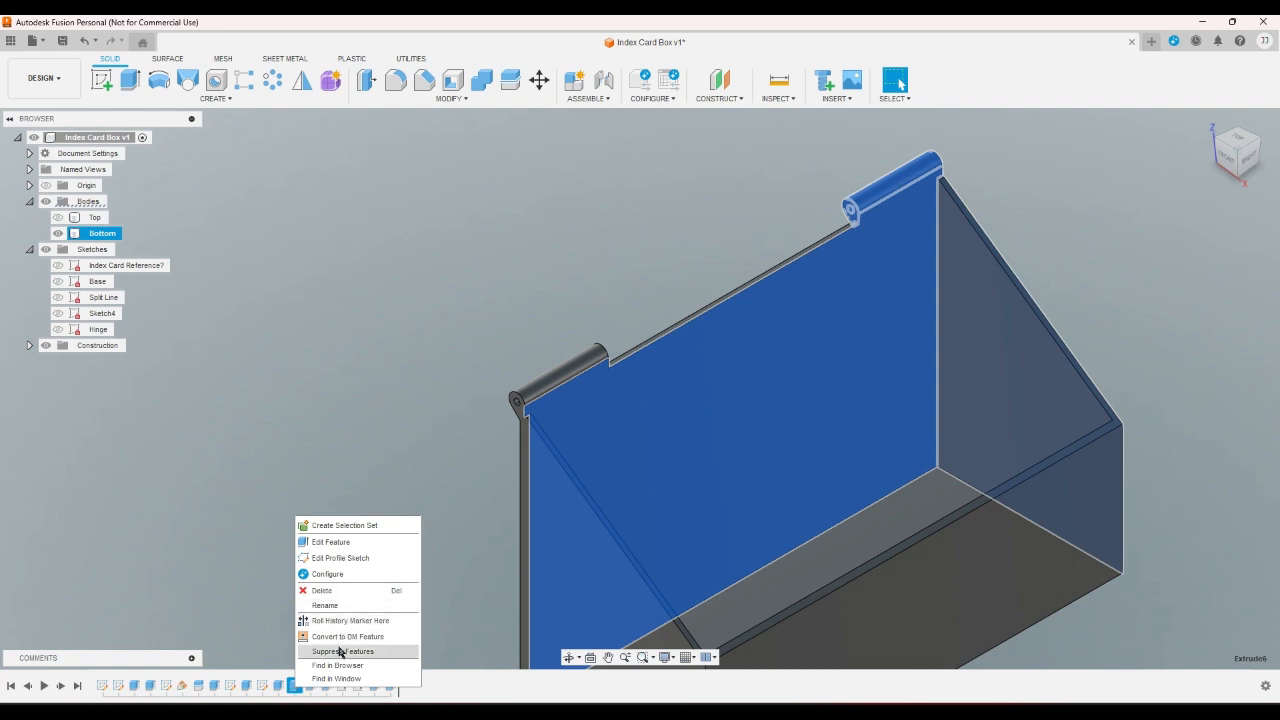
{"action": "left_click", "coordinate": [340, 652]}
- Start a rectangular pattern of features with the near hinge knuckle's extrusion as object and the back wall's top edge as axis
{"action": "scroll", "coordinate": [497, 469], "scroll_direction": "up", "scroll_amount": 2}
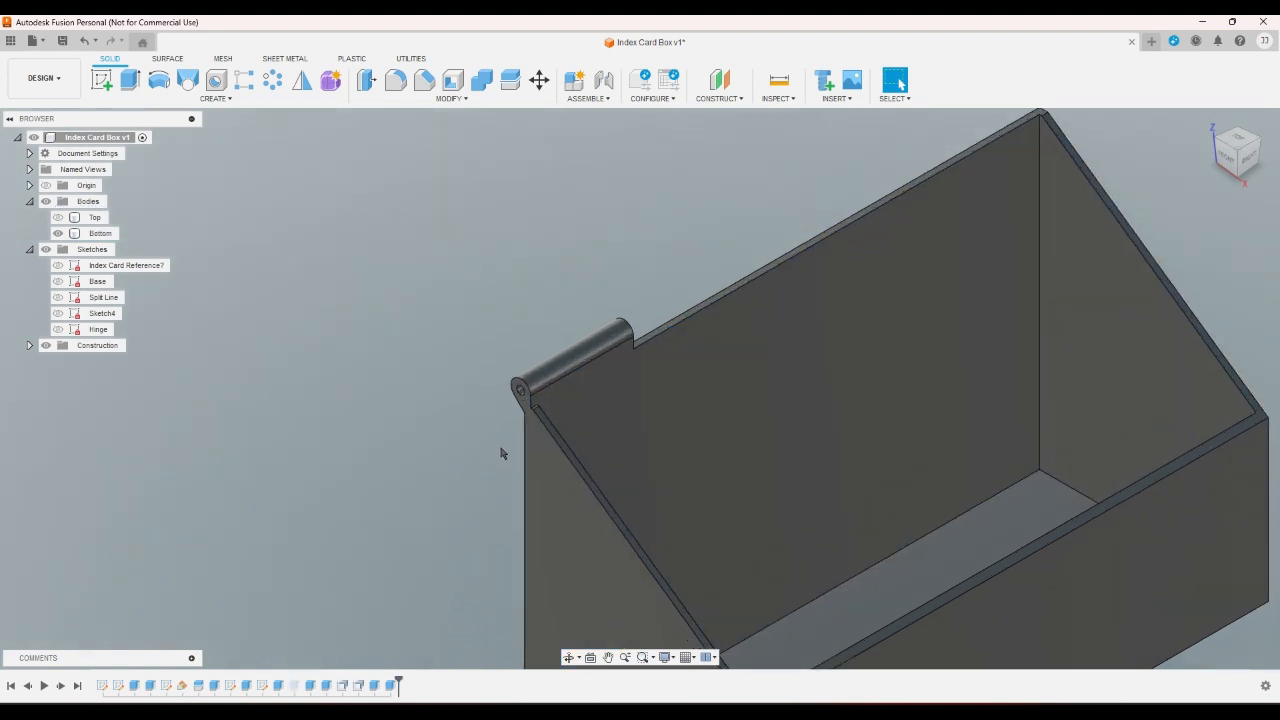
{"action": "scroll", "coordinate": [500, 448], "scroll_direction": "up", "scroll_amount": 1}
{"action": "scroll", "coordinate": [497, 443], "scroll_direction": "down", "scroll_amount": 2}
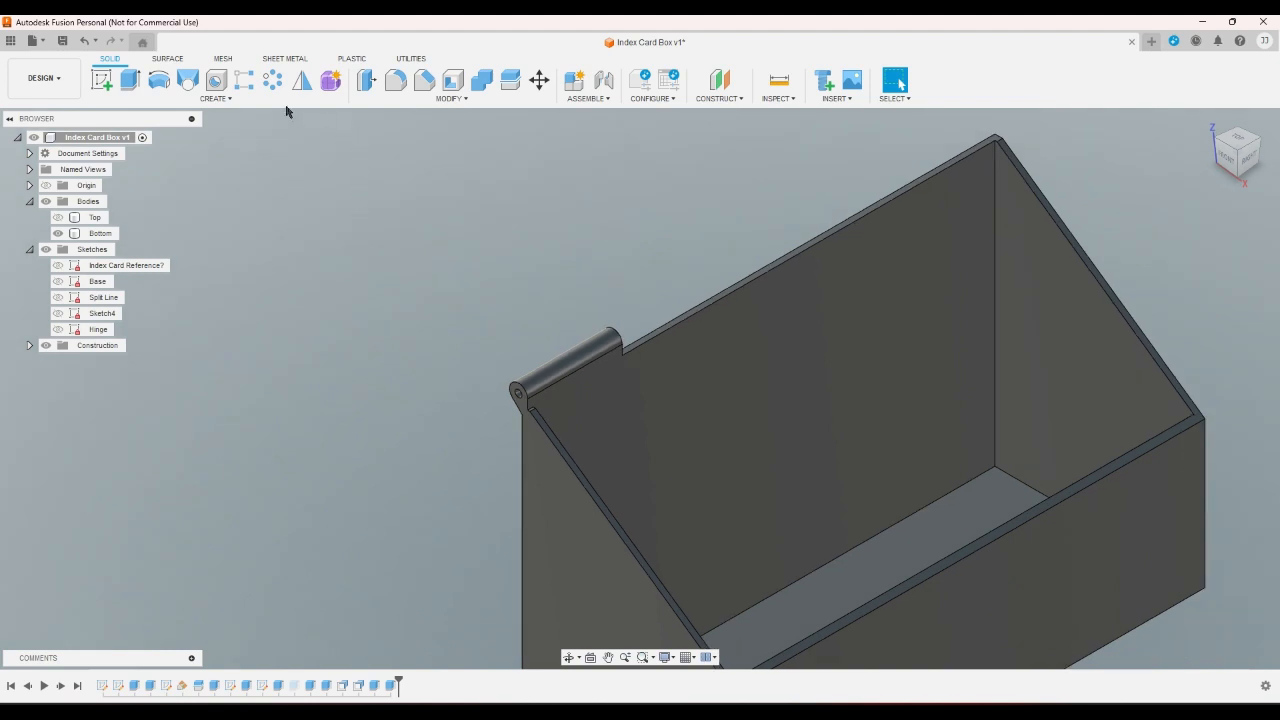
{"action": "left_click", "coordinate": [244, 80]}
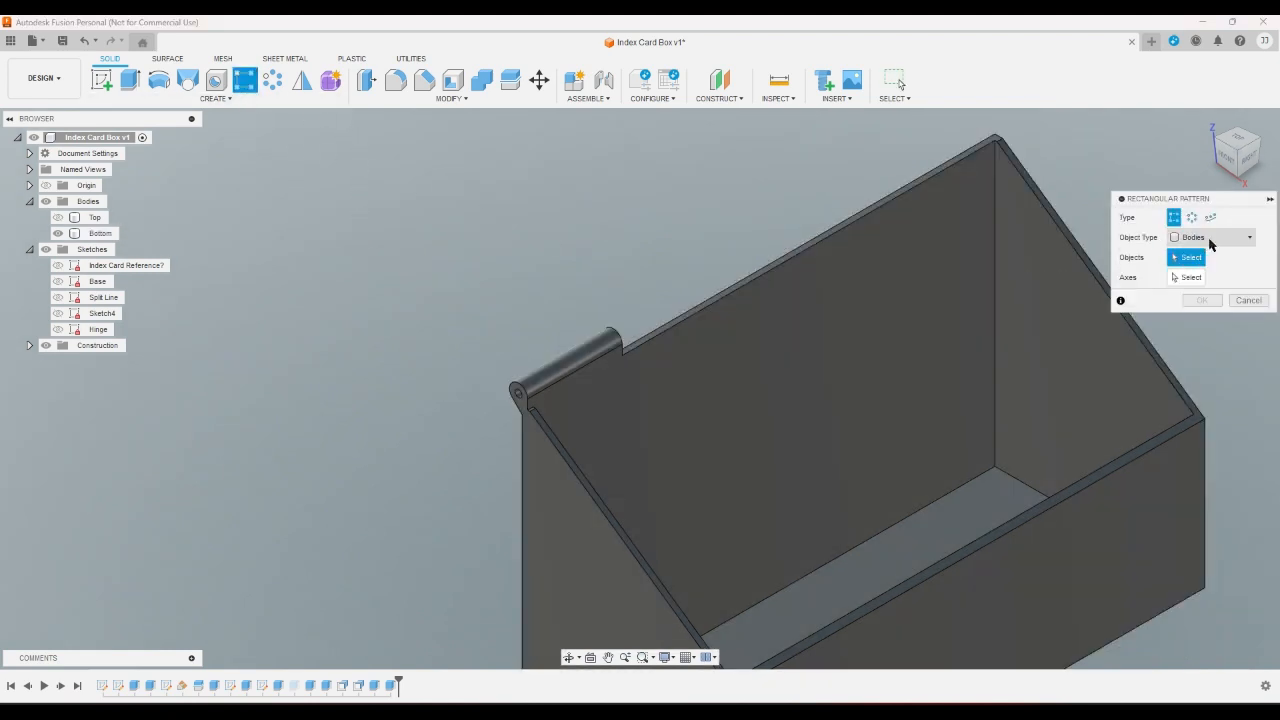
{"action": "left_click", "coordinate": [1210, 242]}
{"action": "left_click", "coordinate": [1248, 245]}
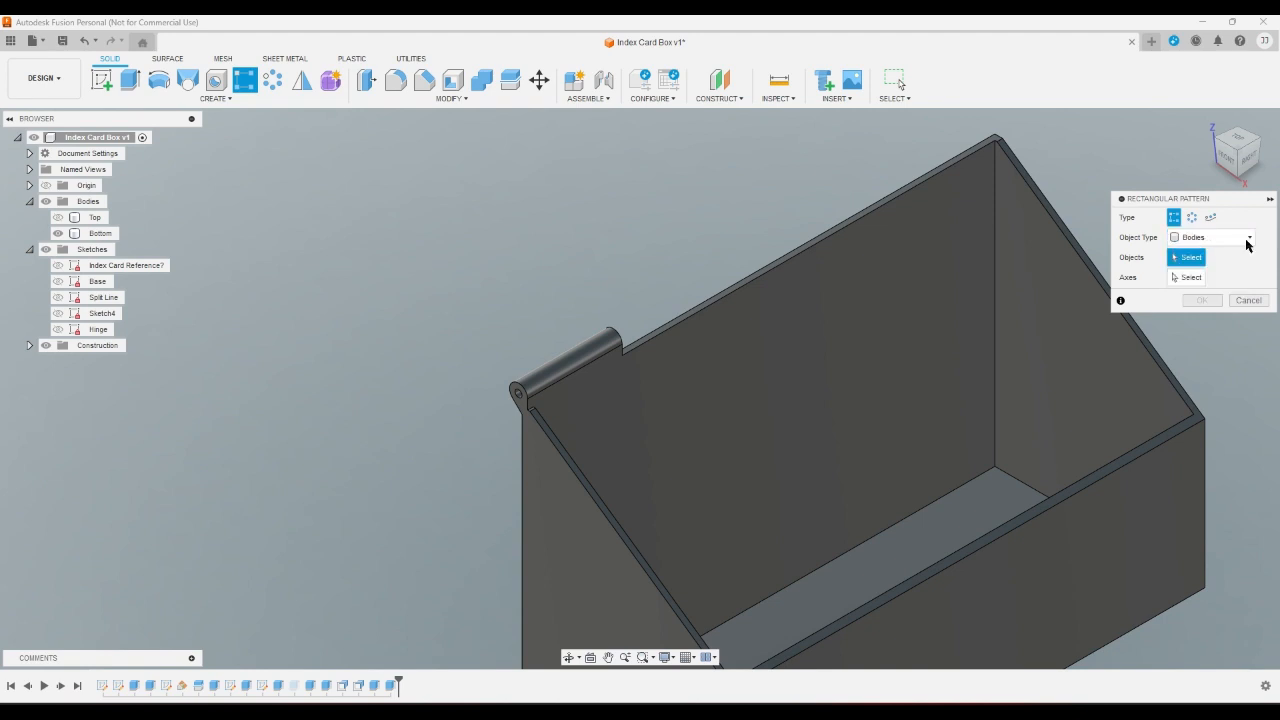
{"action": "left_click", "coordinate": [1205, 238]}
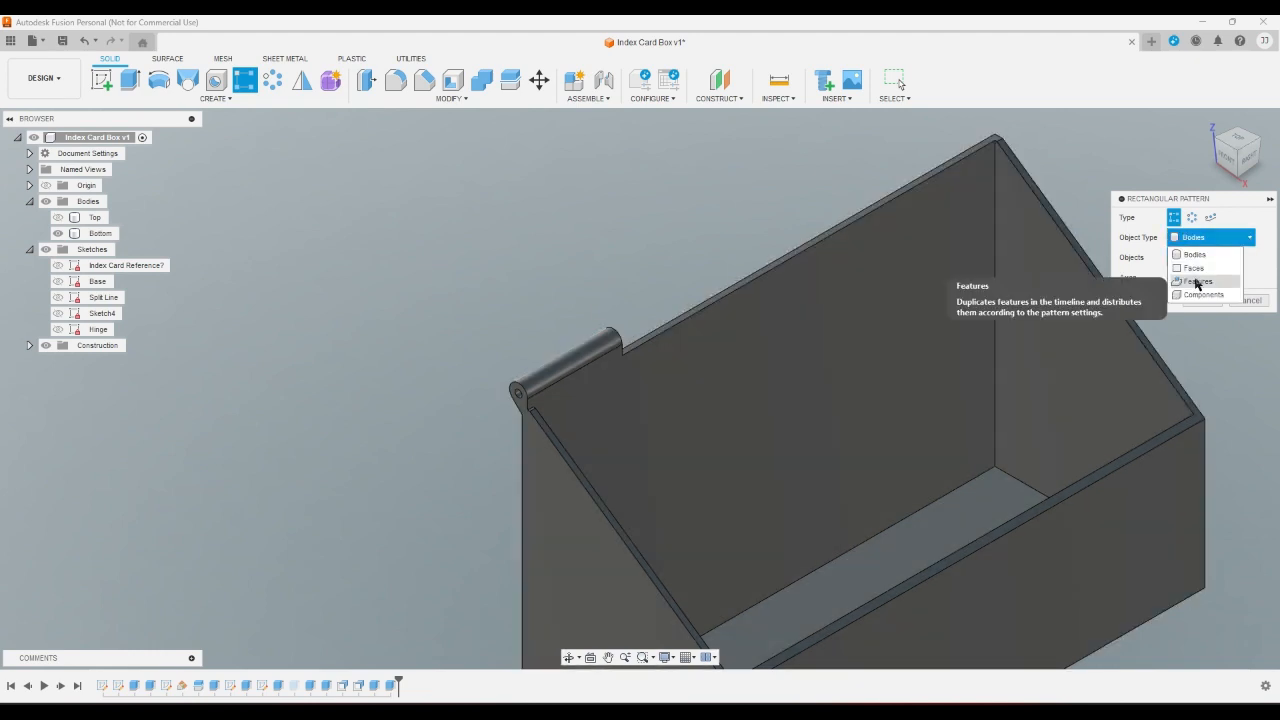
{"action": "left_click", "coordinate": [1197, 283]}
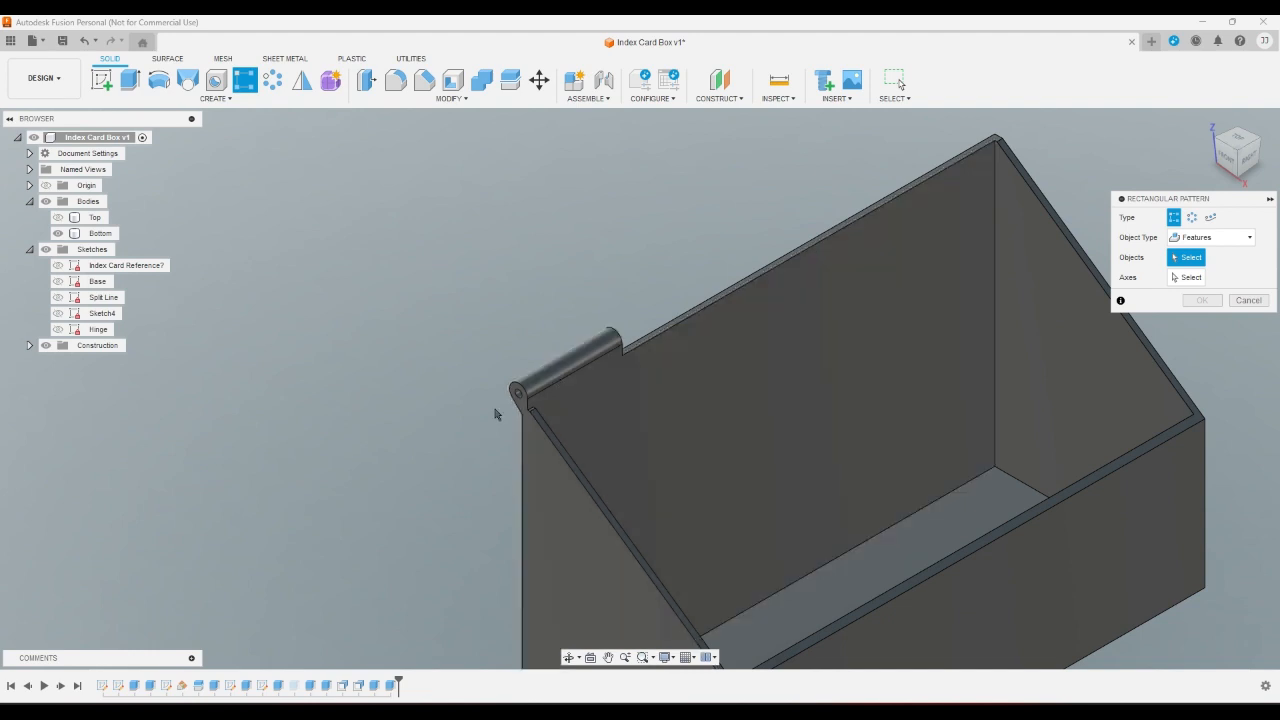
{"action": "left_click", "coordinate": [279, 687]}
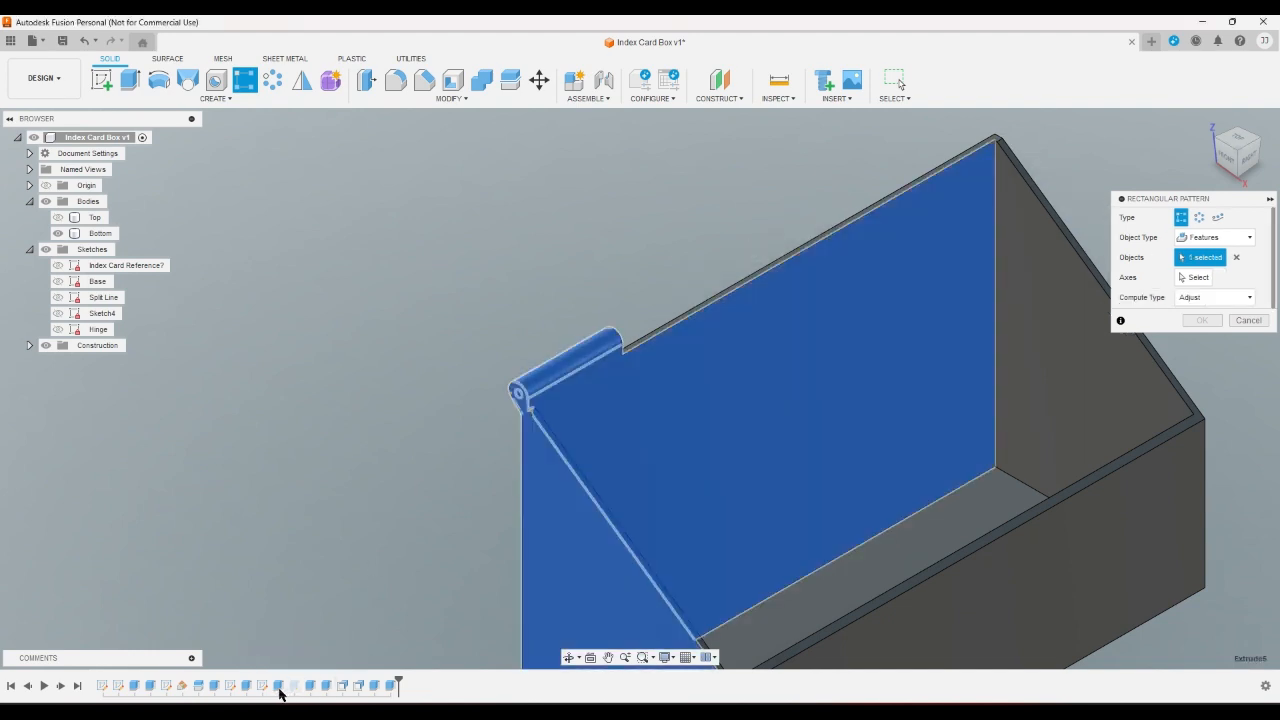
{"action": "left_click", "coordinate": [1201, 280]}
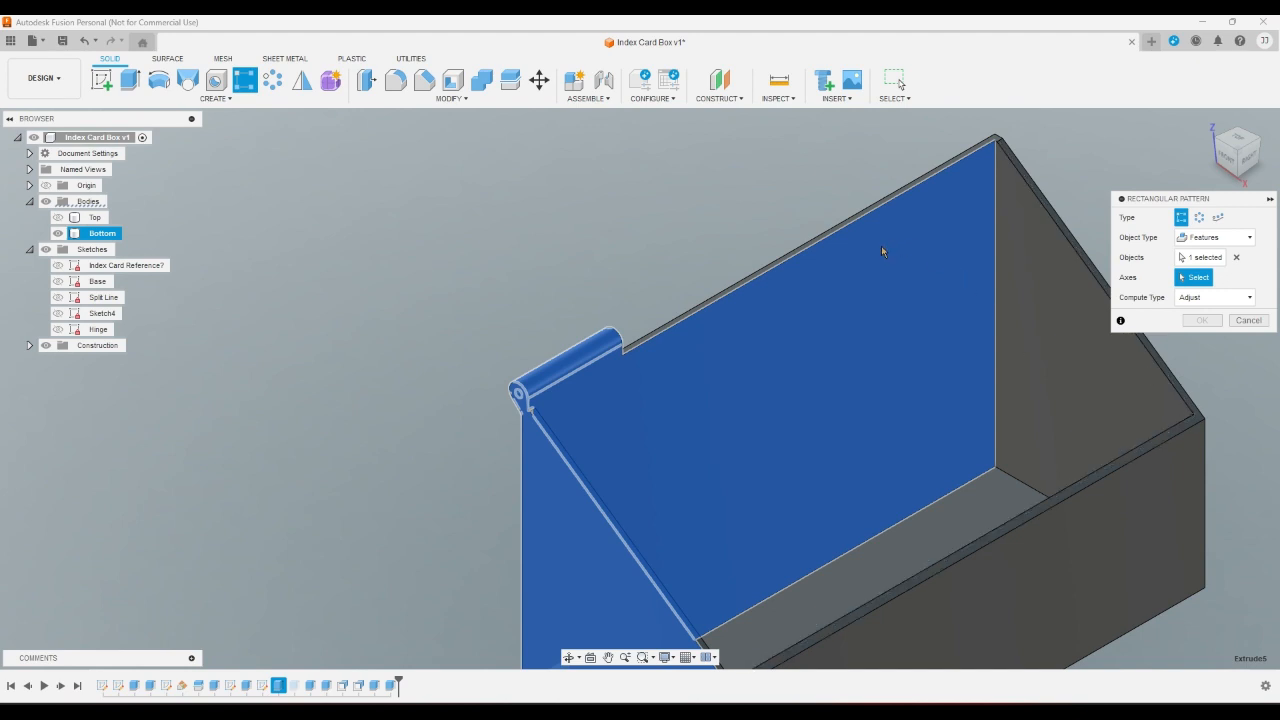
{"action": "left_click", "coordinate": [827, 236]}
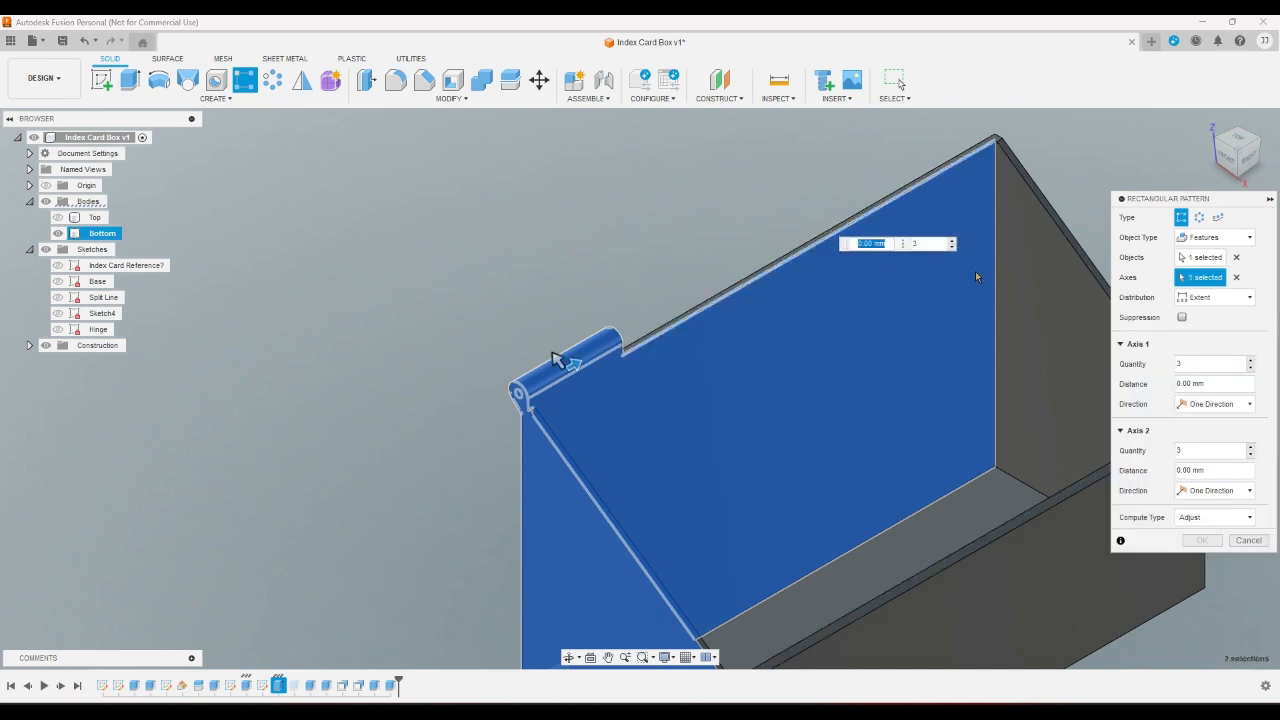
- Set the pattern's Axis 1 quantity to (HingeCount+1) /2
{"action": "left_click", "coordinate": [1189, 363]}
{"action": "type", "text": "H"}
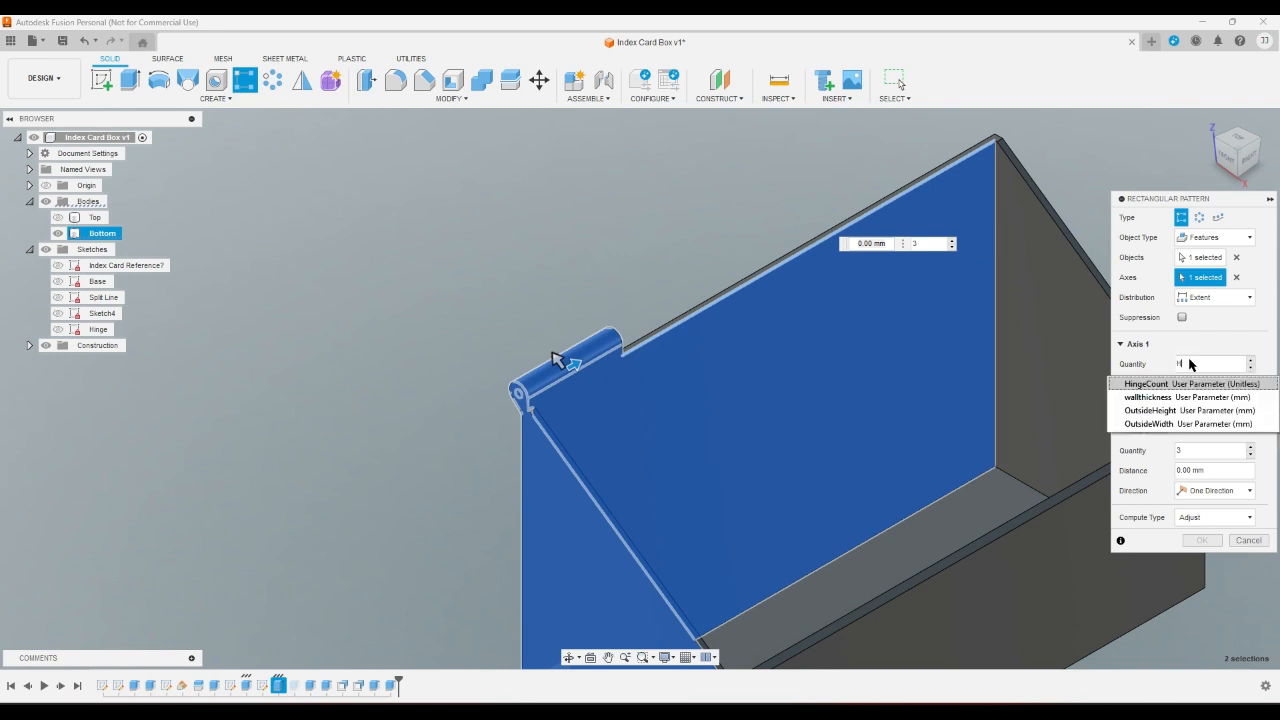
{"action": "left_click", "coordinate": [1190, 383]}
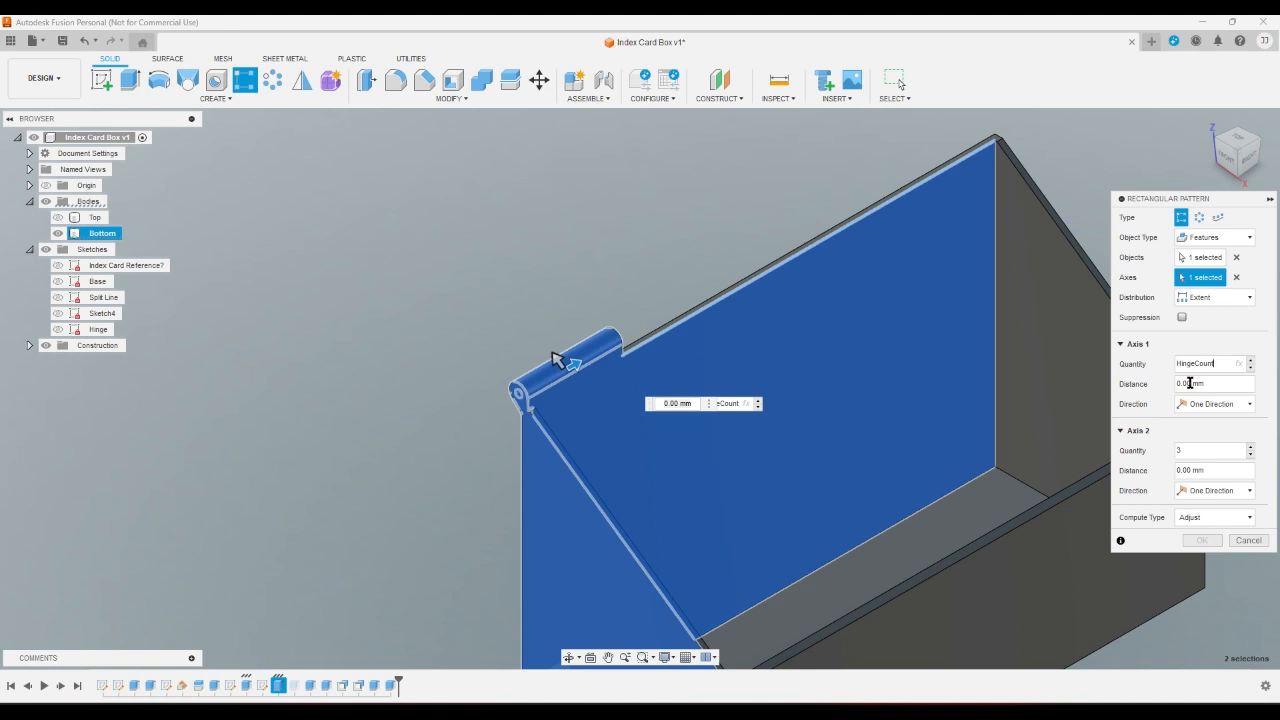
{"action": "type", "text": "/2"}
{"action": "key", "text": "Tab"}
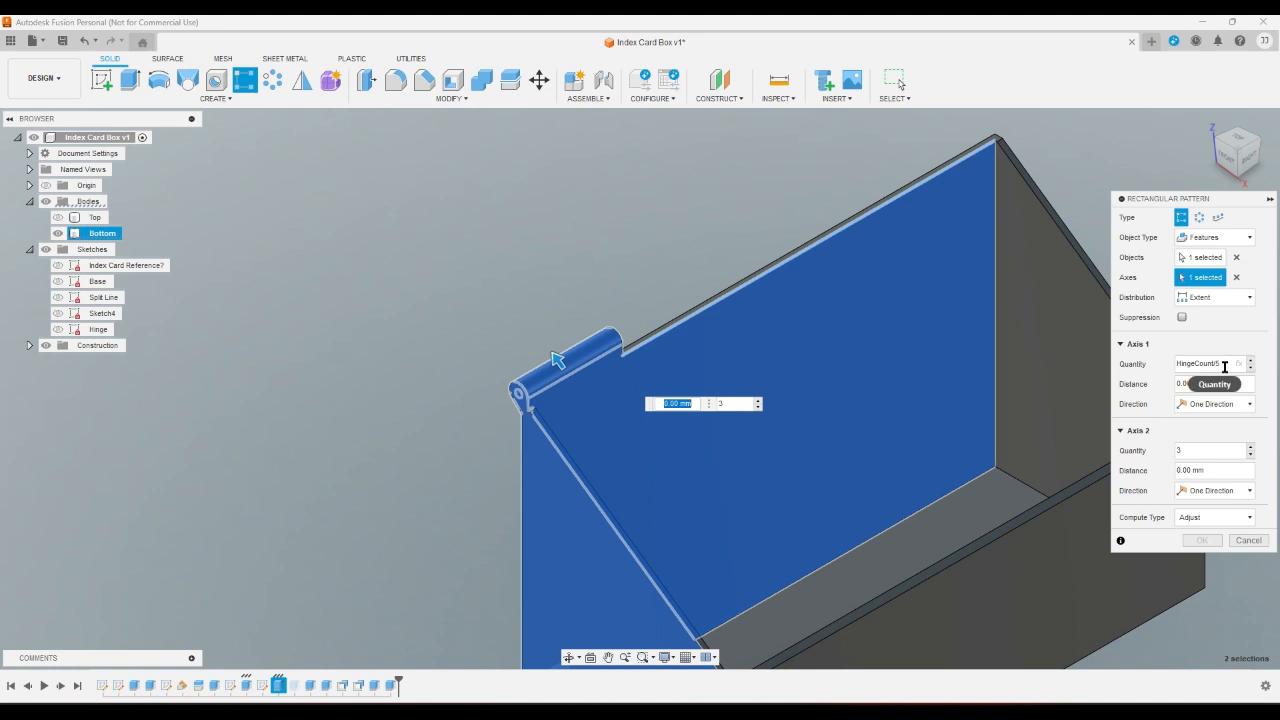
{"action": "left_click", "coordinate": [1226, 366]}
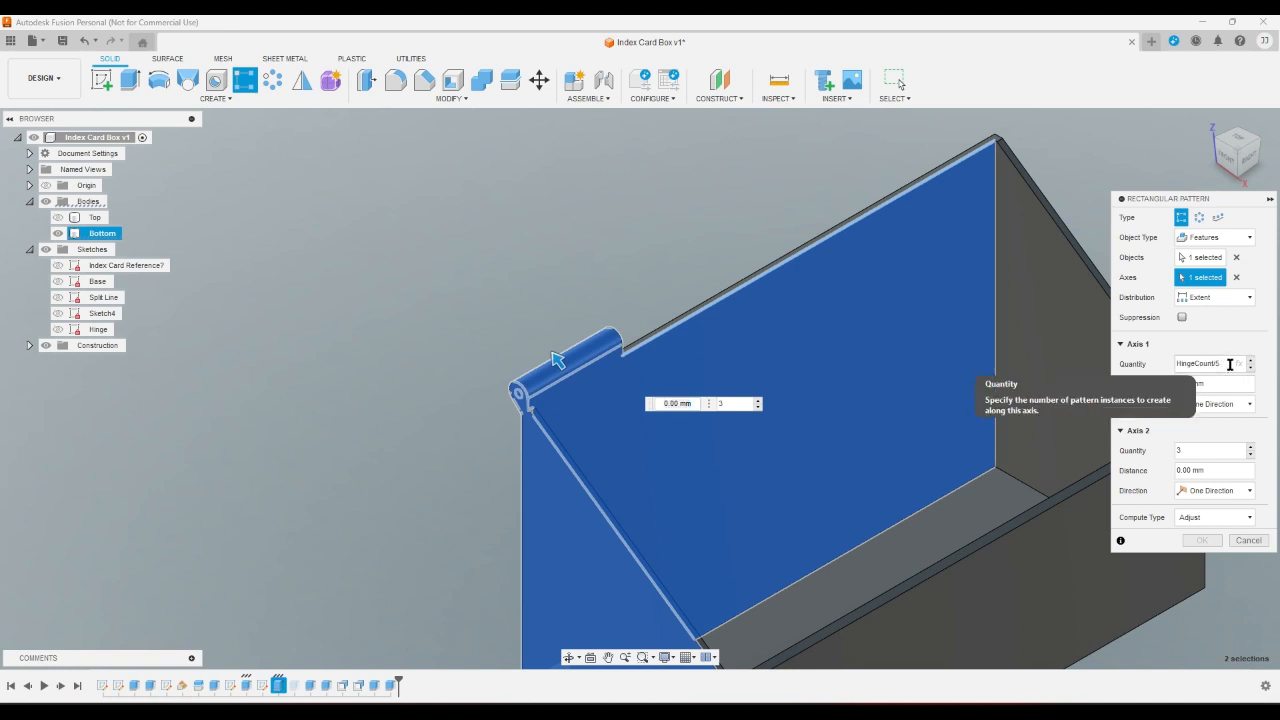
{"action": "key", "text": "BackSpace"}
{"action": "key", "text": "BackSpace"}
{"action": "type", "text": "+1"}
{"action": "key", "text": "BackSpace"}
{"action": "left_click", "coordinate": [1230, 364]}
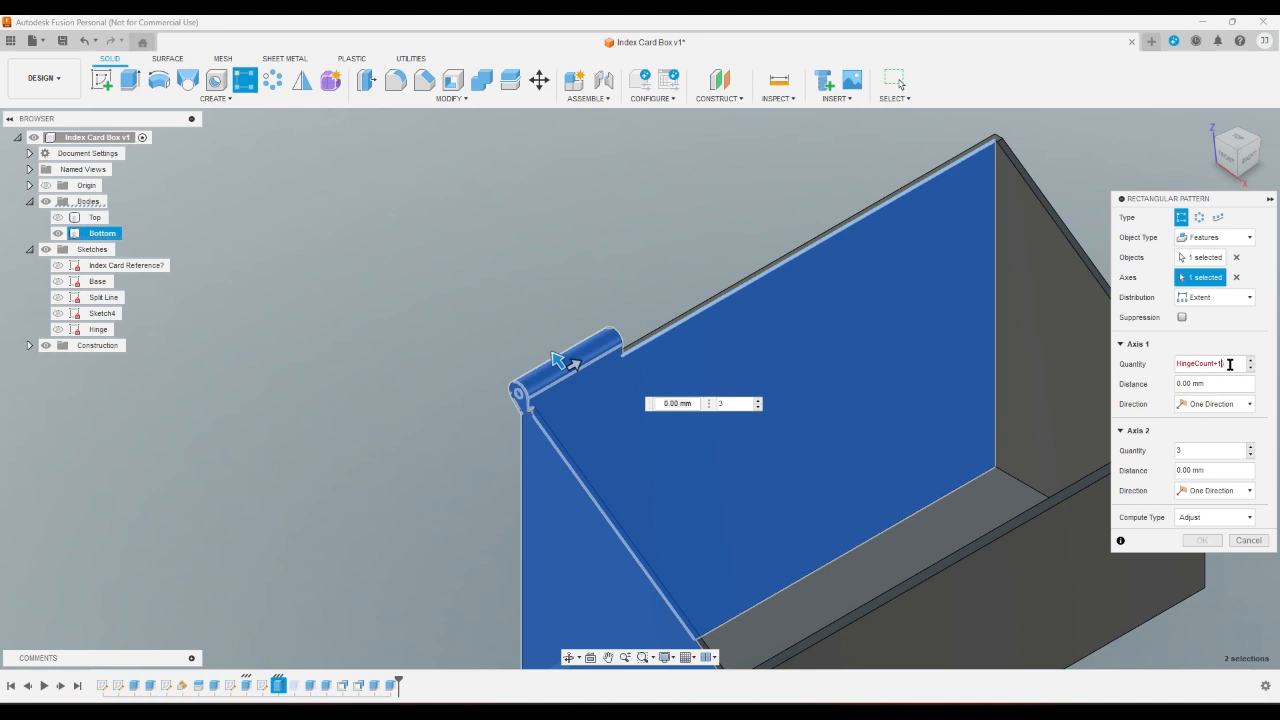
{"action": "type", "text": "("}
{"action": "type", "text": " /"}
{"action": "type", "text": "2"}
- Set the Axis 1 distance to OutsideWidth-(OutsideWidth/HingeCount) and create the knuckle pattern
{"action": "left_click", "coordinate": [1219, 384]}
{"action": "type", "text": "C-"}
{"action": "key", "text": "BackSpace"}
{"action": "key", "text": "BackSpace"}
{"action": "type", "text": "O"}
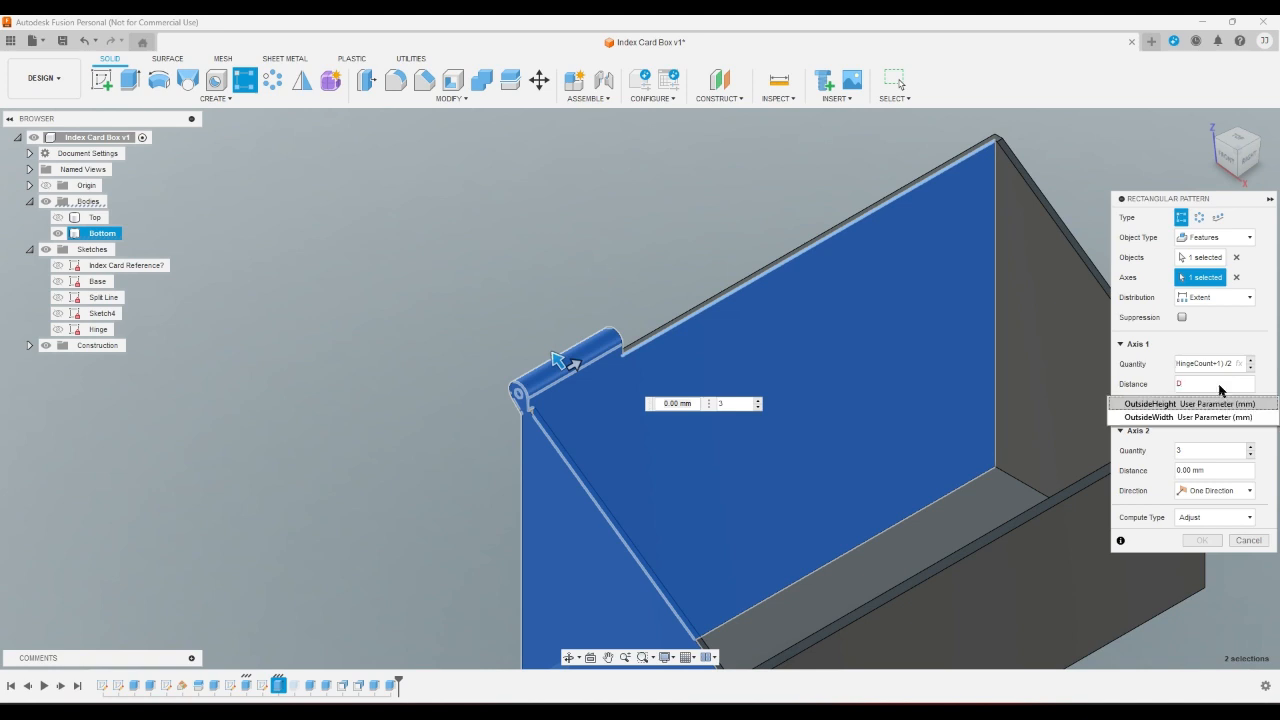
{"action": "left_click", "coordinate": [1172, 417]}
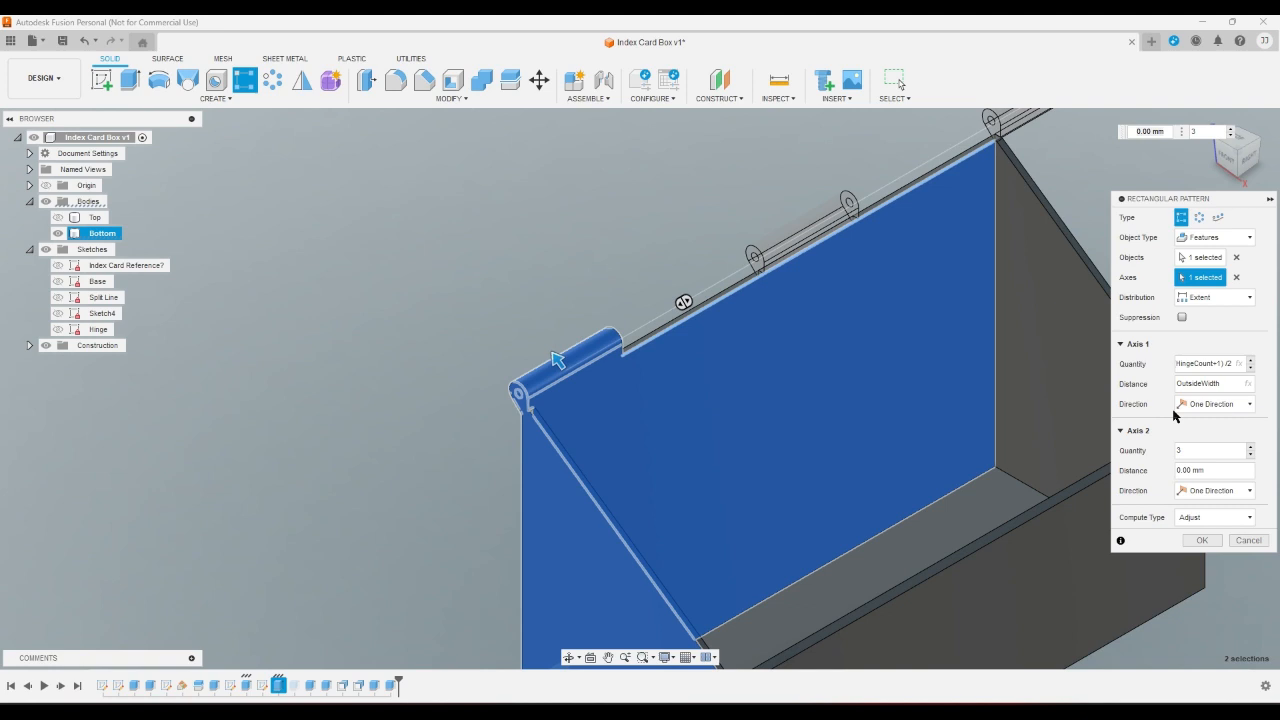
{"action": "left_click", "coordinate": [1233, 384]}
{"action": "type", "text": "-("}
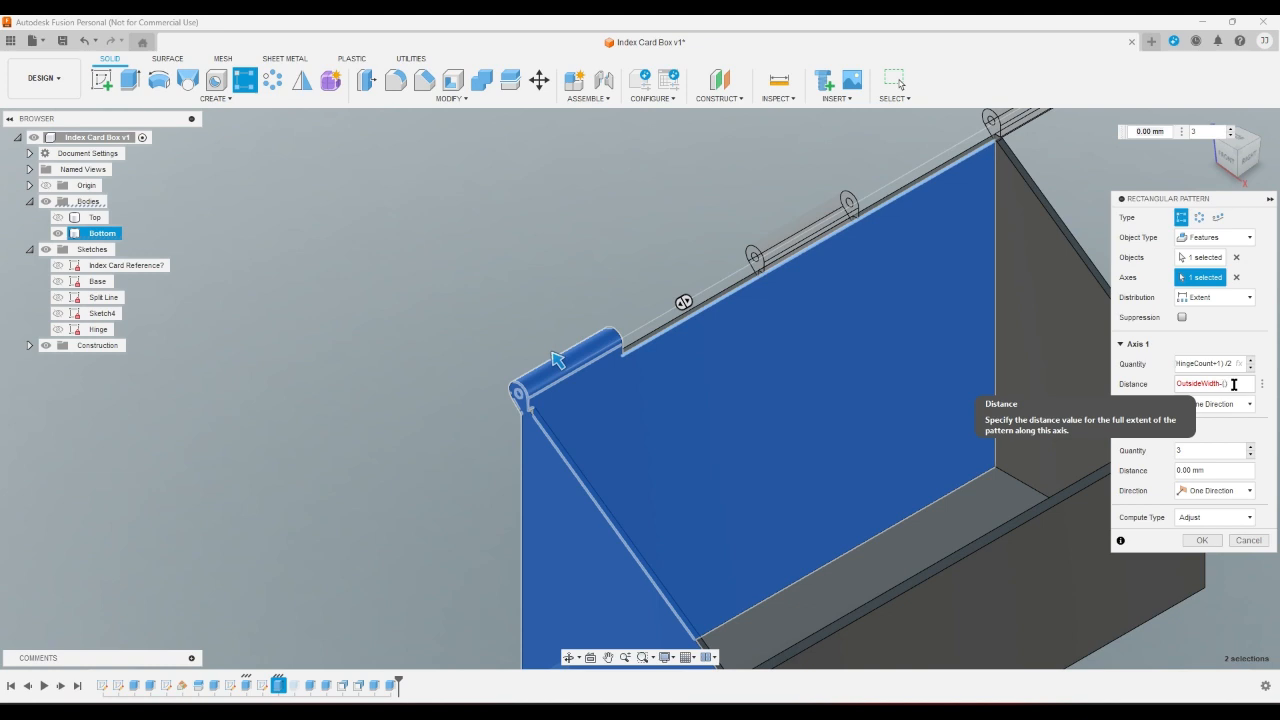
{"action": "type", "text": "O"}
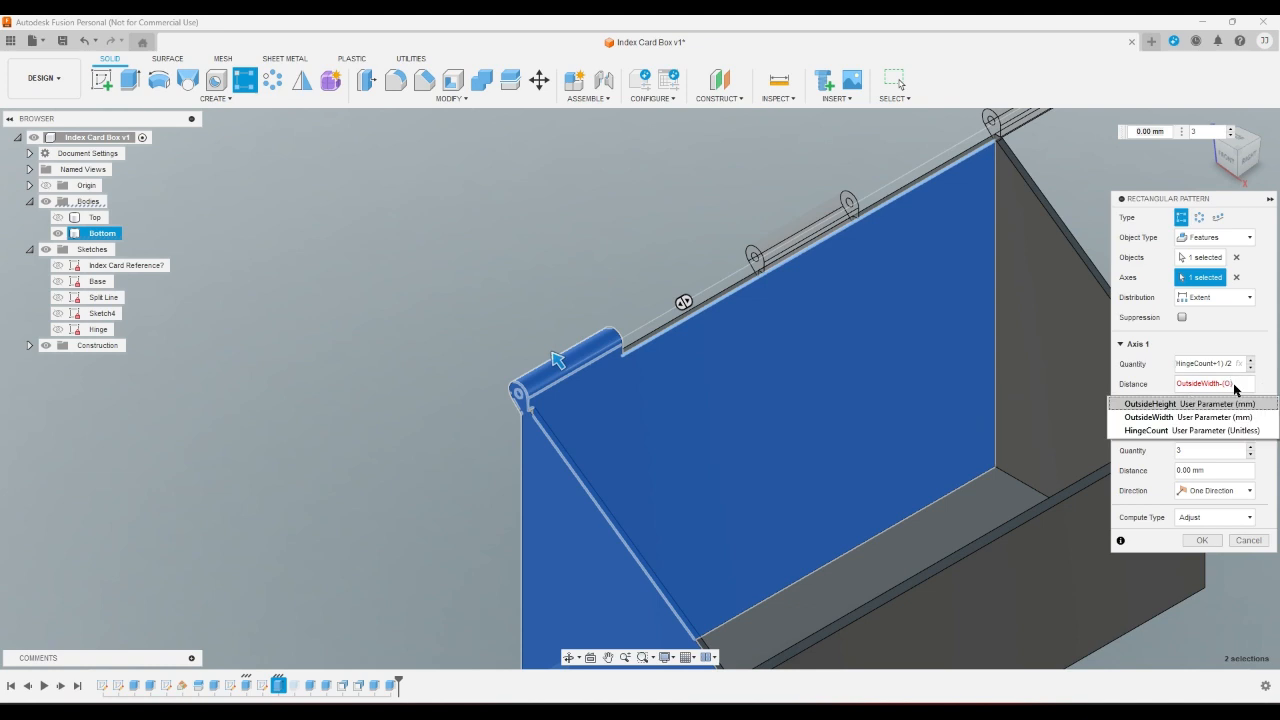
{"action": "left_click", "coordinate": [1214, 416]}
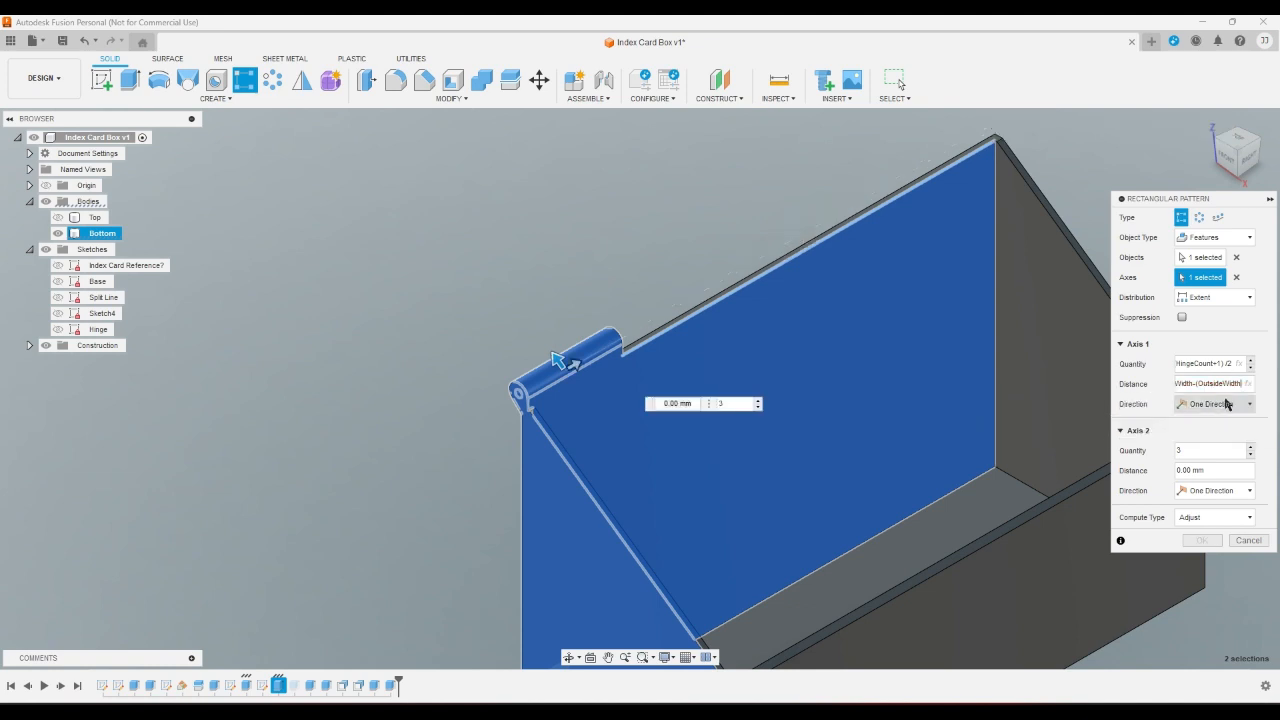
{"action": "type", "text": "/H"}
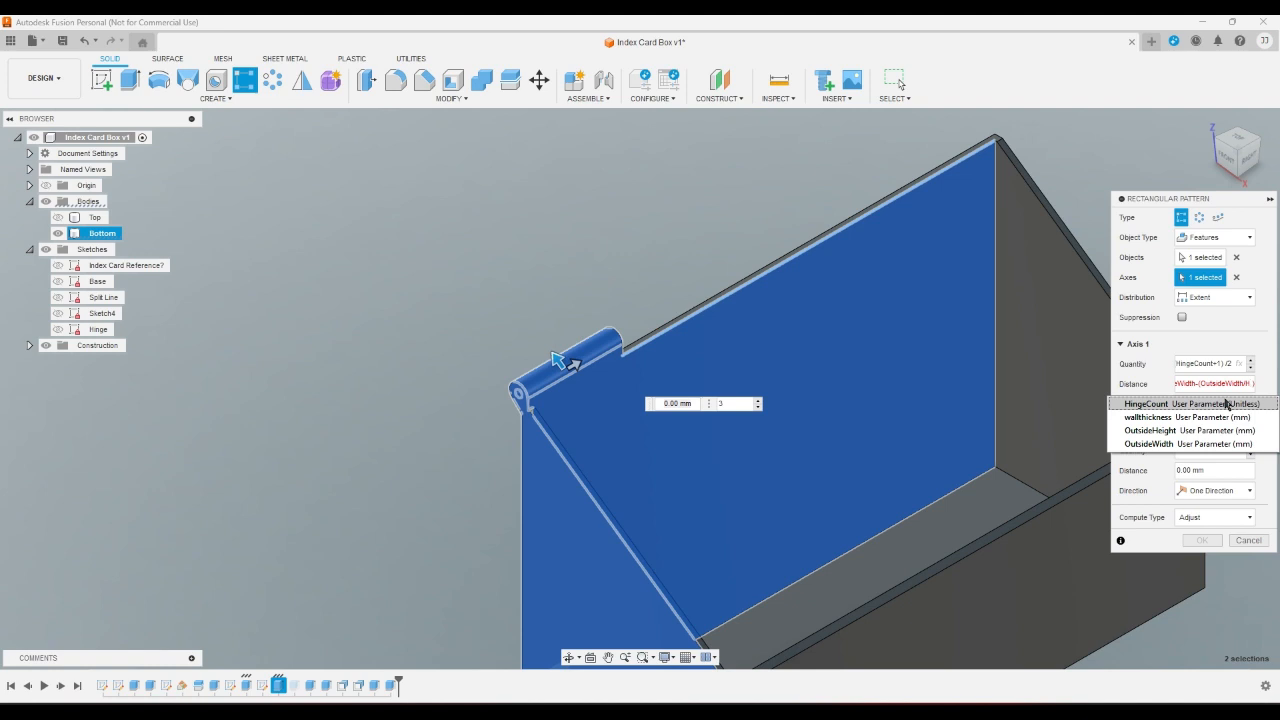
{"action": "left_click", "coordinate": [1180, 404]}
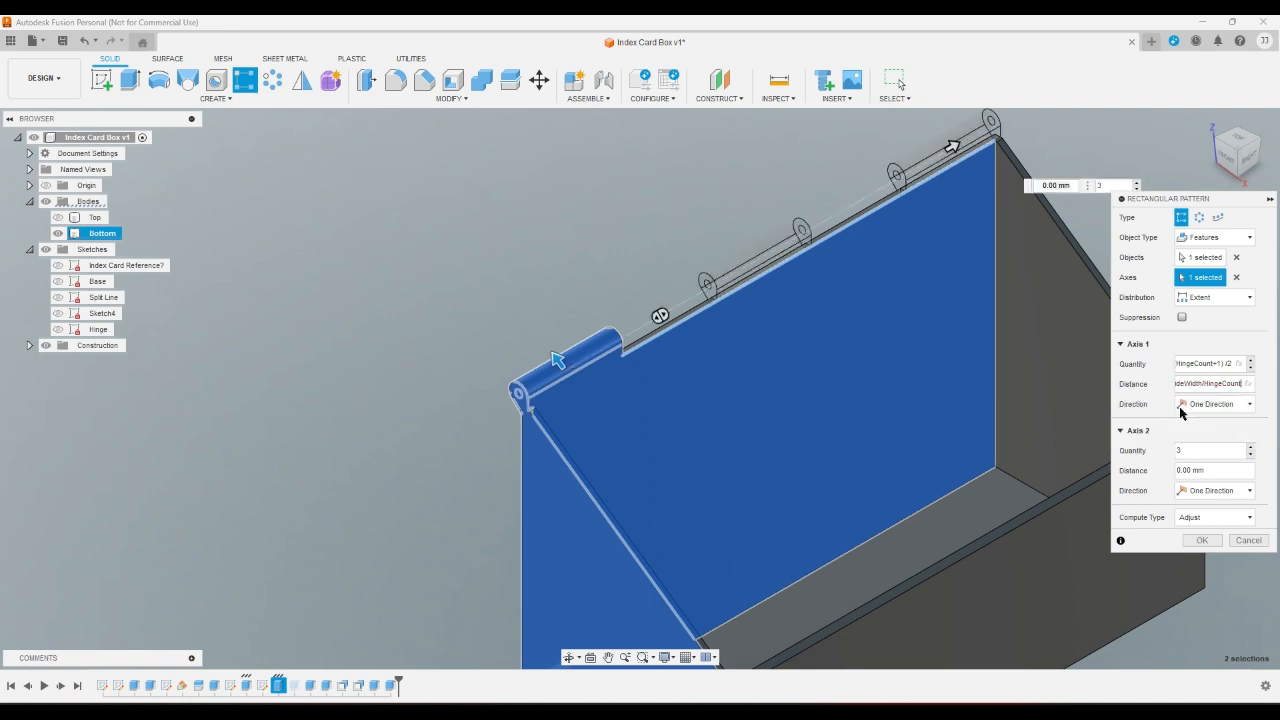
{"action": "left_click", "coordinate": [1201, 540]}
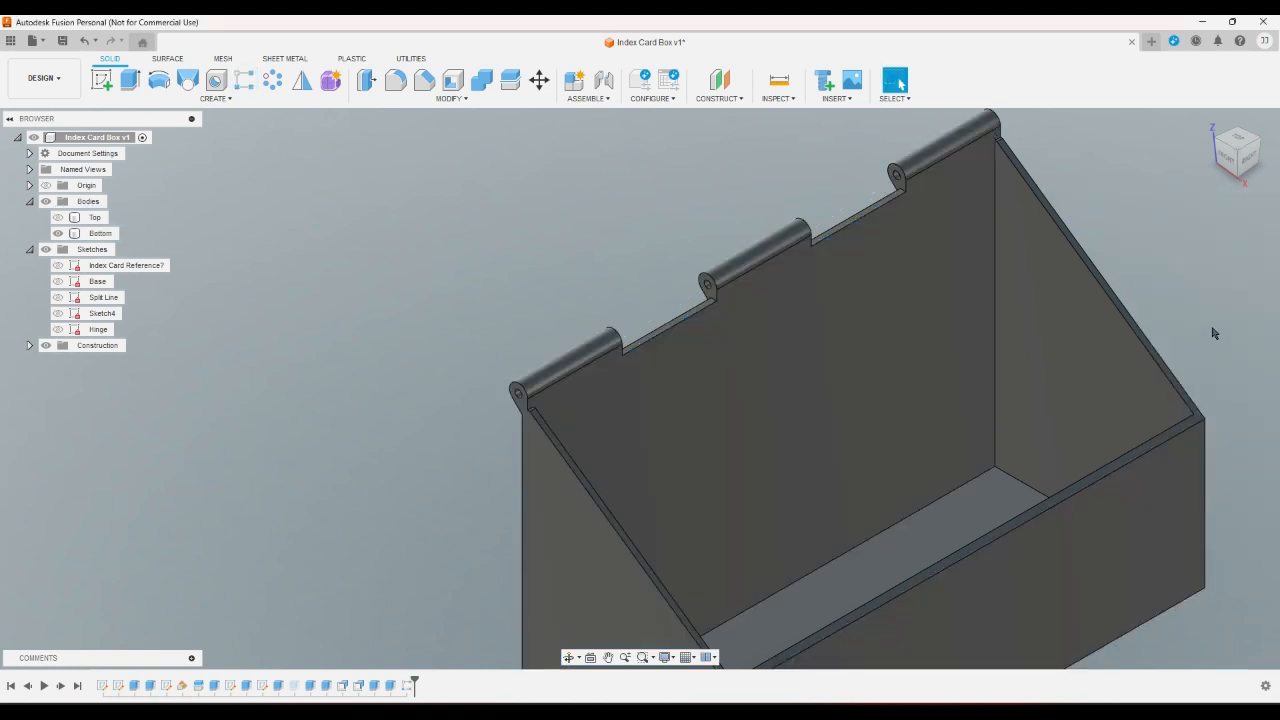
- Test the knuckle pattern by setting the HingeCount user parameter to 7, and undo that change
{"action": "left_click", "coordinate": [412, 96]}
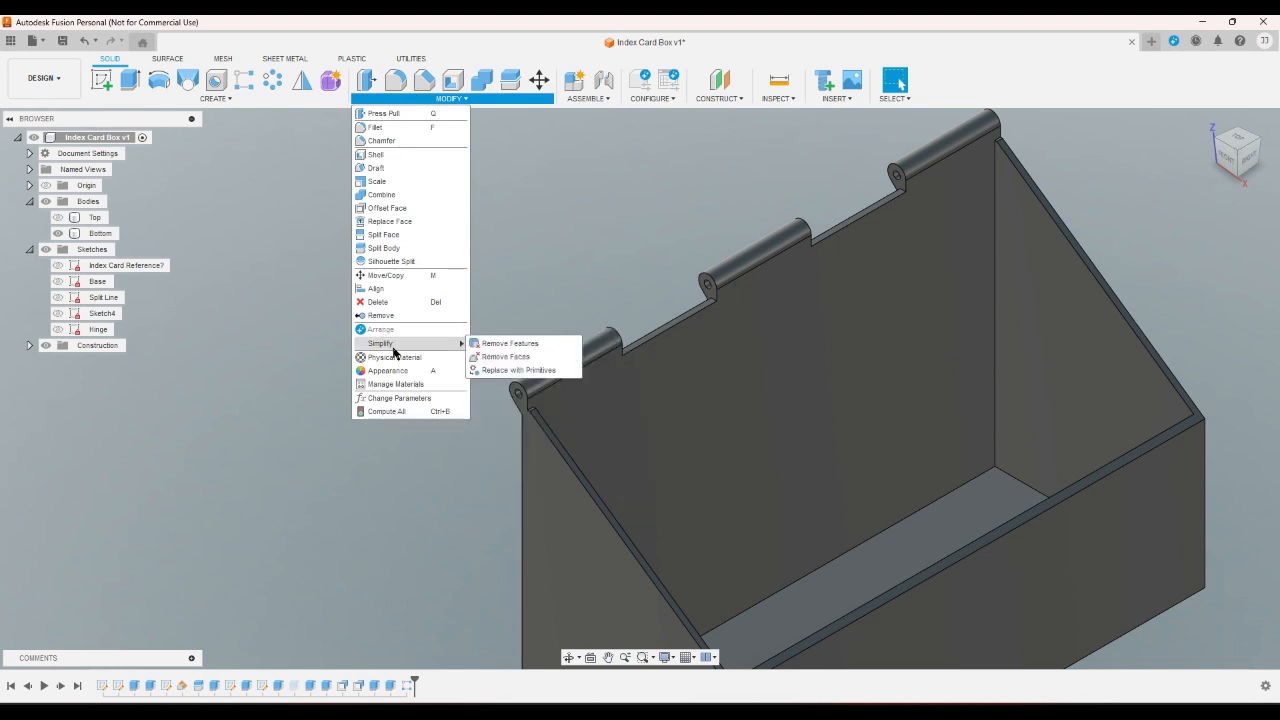
{"action": "left_click", "coordinate": [405, 398]}
{"action": "left_click", "coordinate": [540, 371]}
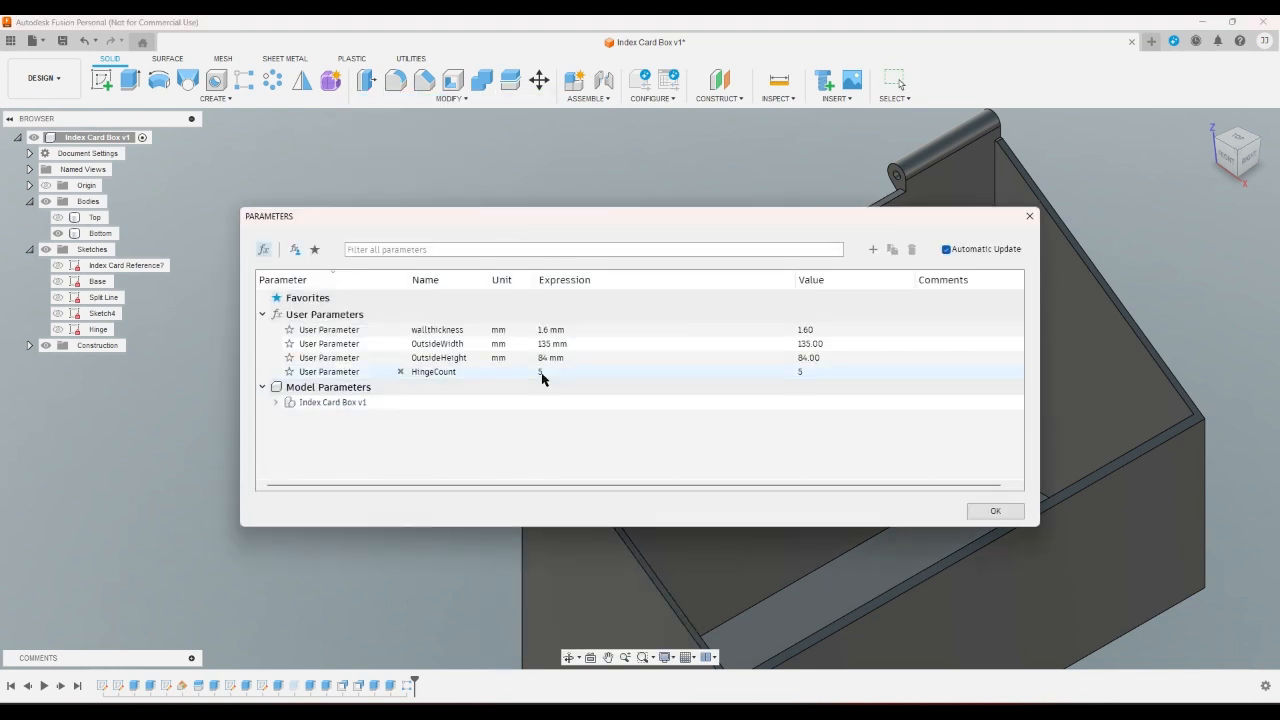
{"action": "left_click", "coordinate": [543, 371]}
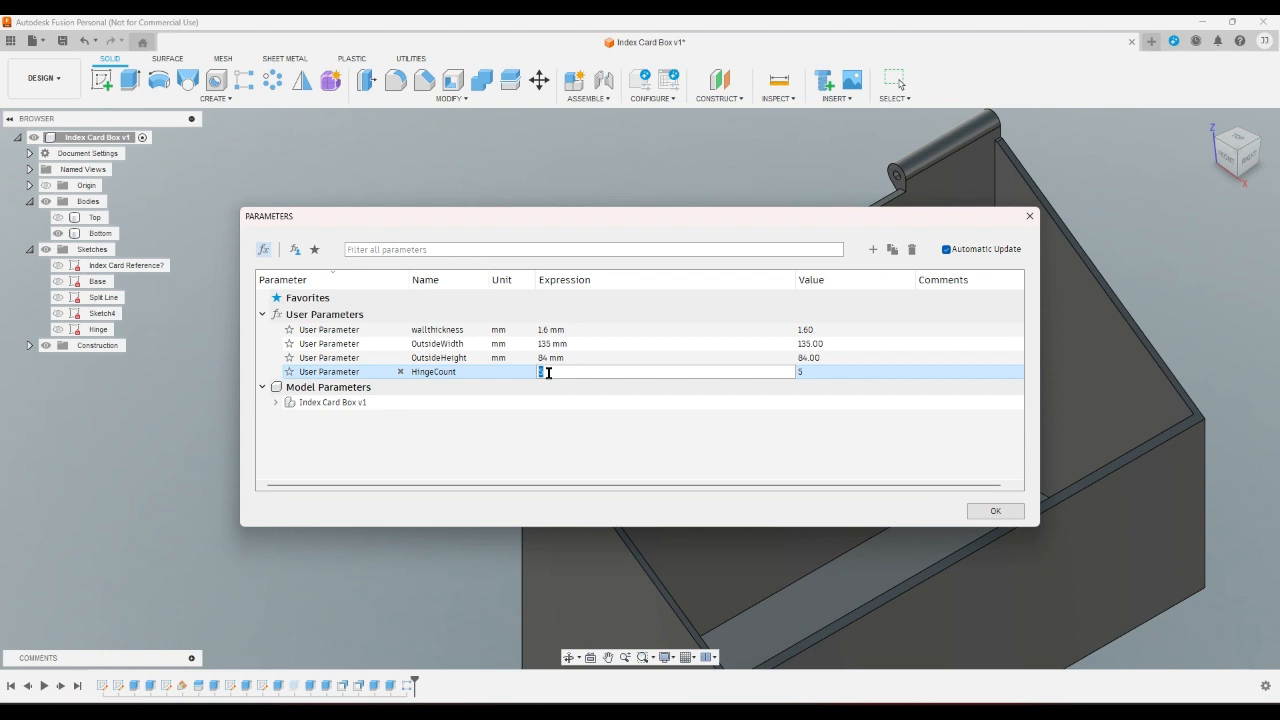
{"action": "type", "text": "7"}
{"action": "key", "text": "Return"}
{"action": "left_click", "coordinate": [990, 511]}
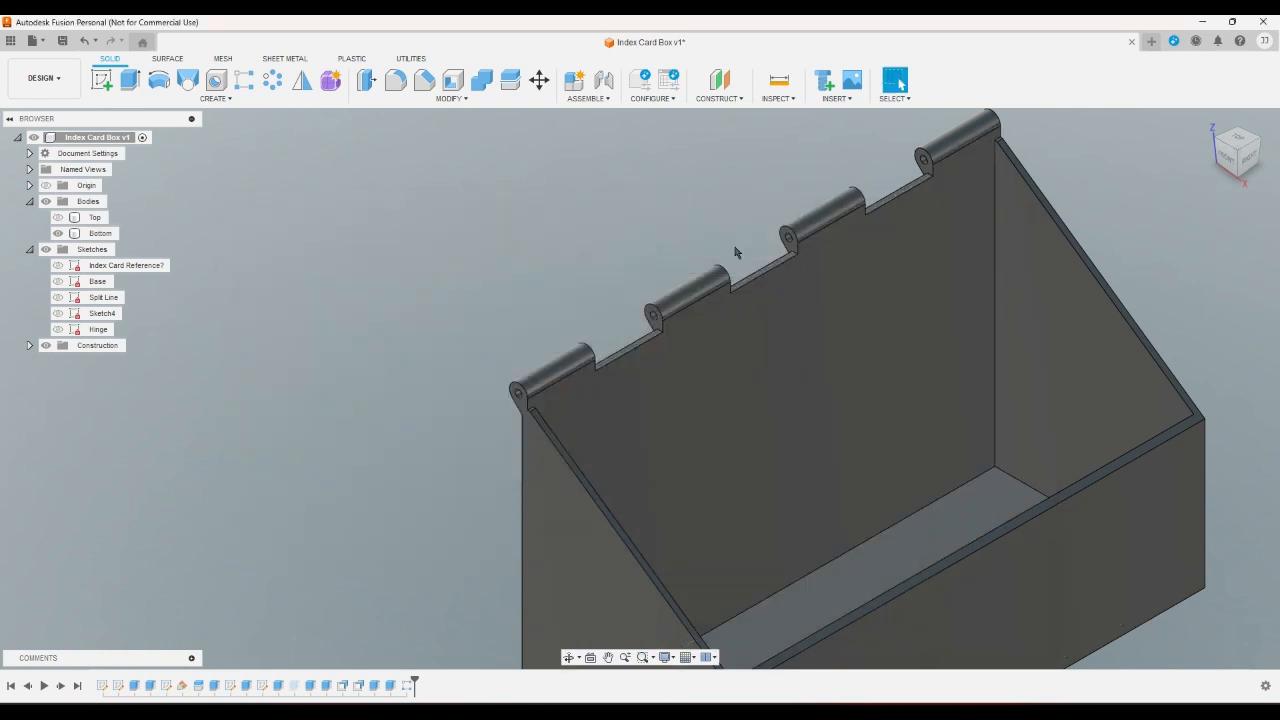
{"action": "key", "text": "ctrl+z"}
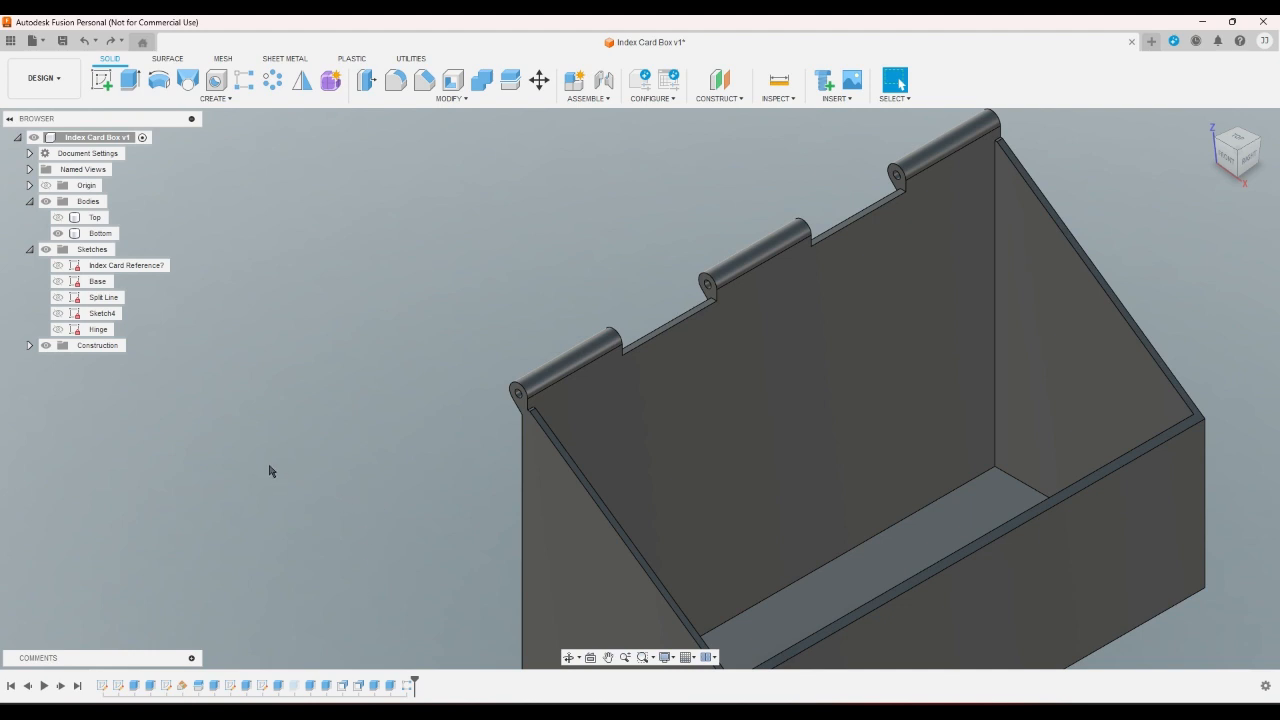
- Show the Top body in place of the Bottom body and identify the lid's hinge knuckle feature
{"action": "left_click", "coordinate": [57, 217]}
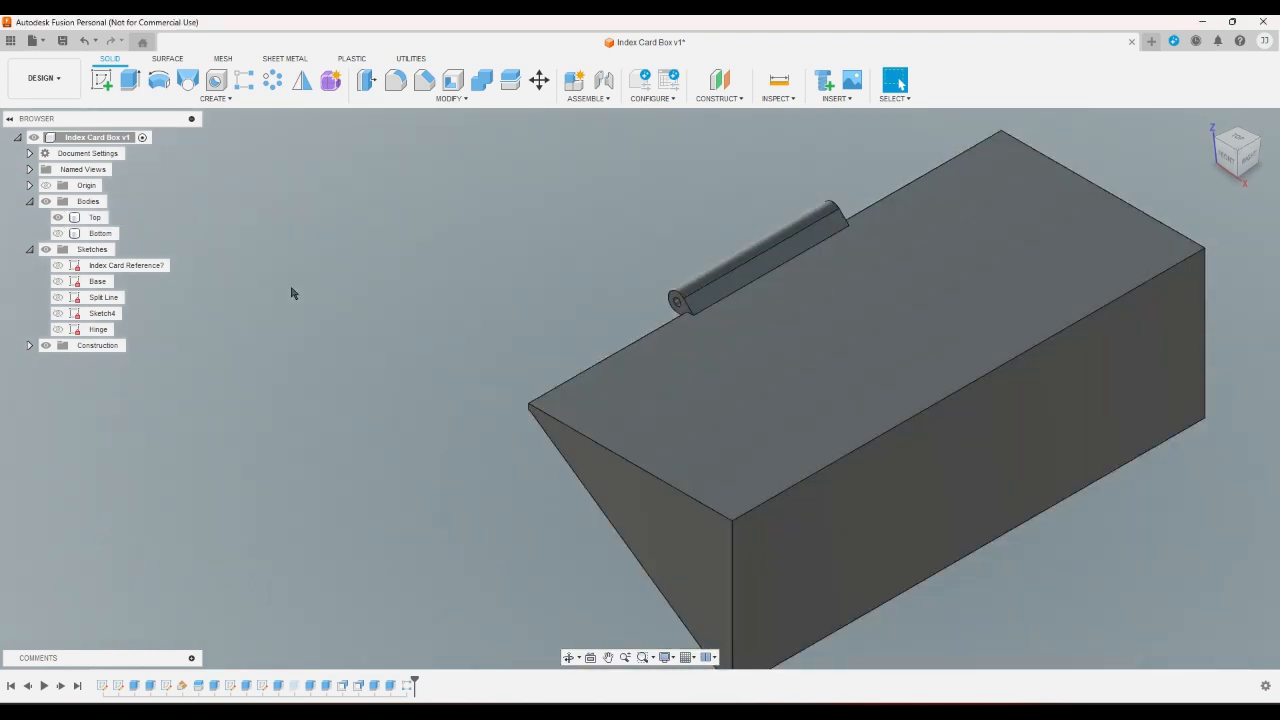
{"action": "left_click", "coordinate": [722, 270]}
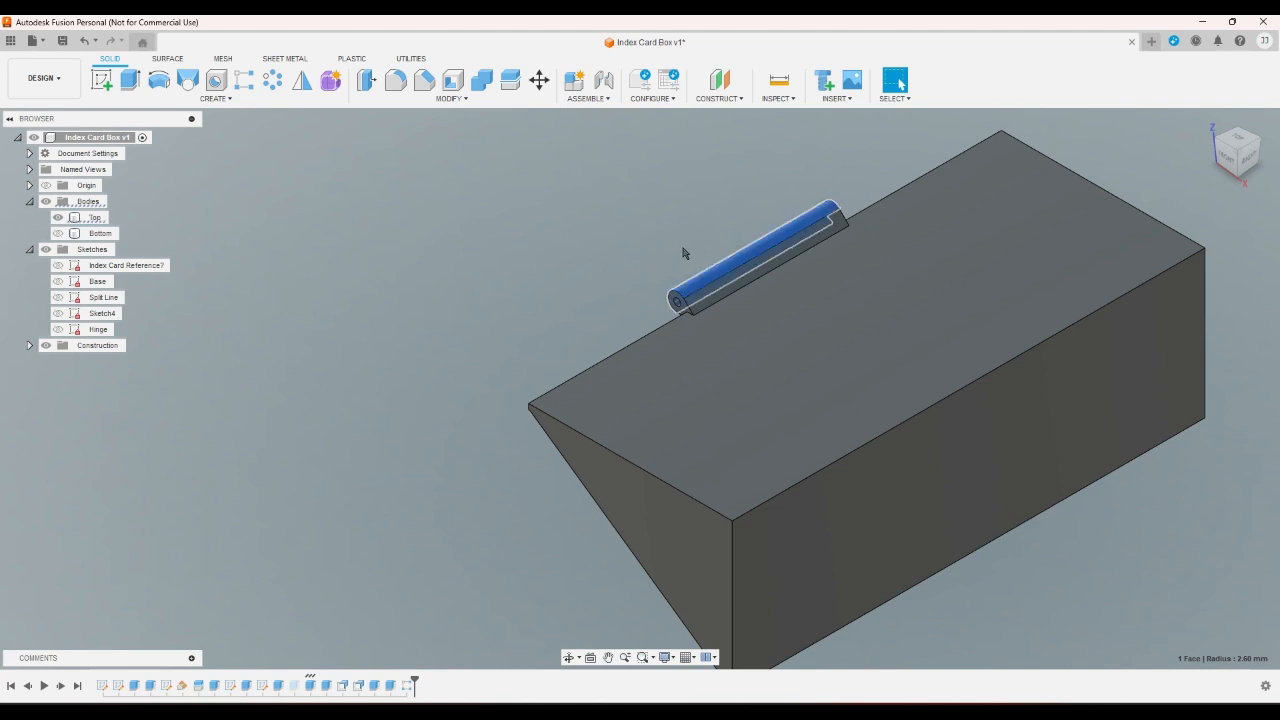
{"action": "left_click", "coordinate": [580, 268]}
- Set the lid knuckle extrusion's offset to -(OutsideWidth / HingeCount) and its distance to -OutsideWidth / HingeCount
{"action": "double_click", "coordinate": [310, 686]}
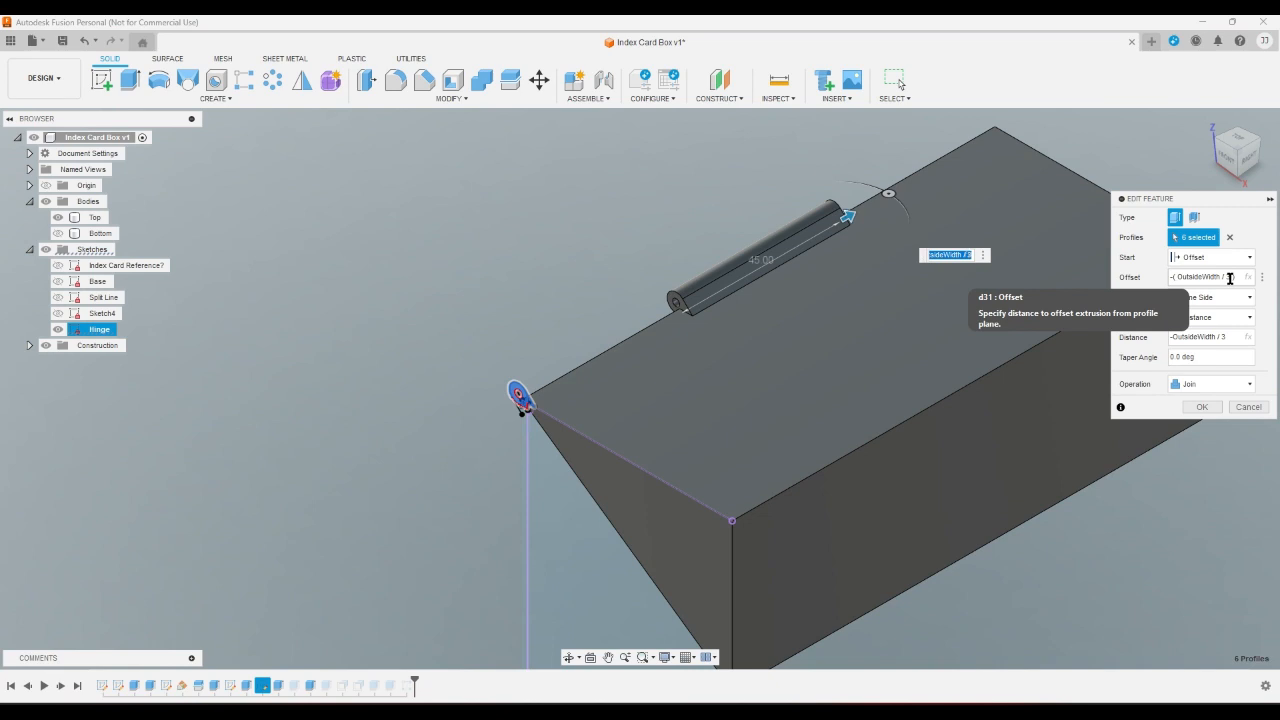
{"action": "key", "text": "BackSpace"}
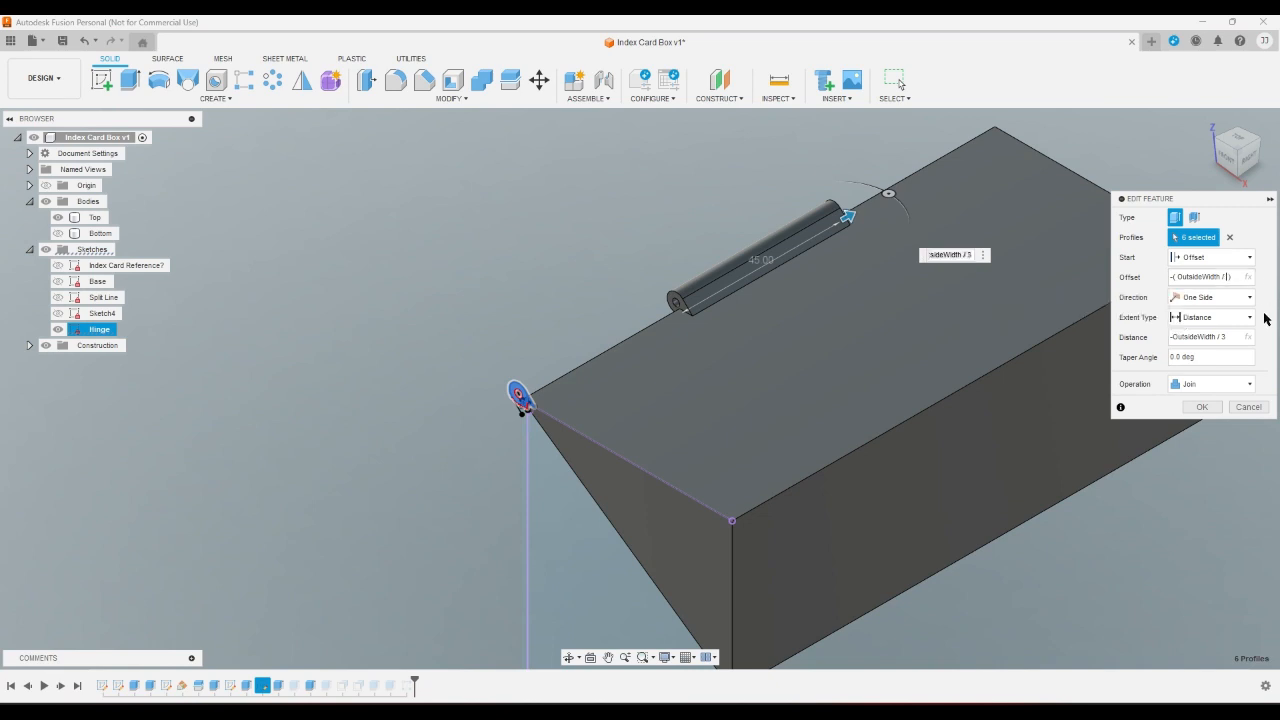
{"action": "type", "text": "H"}
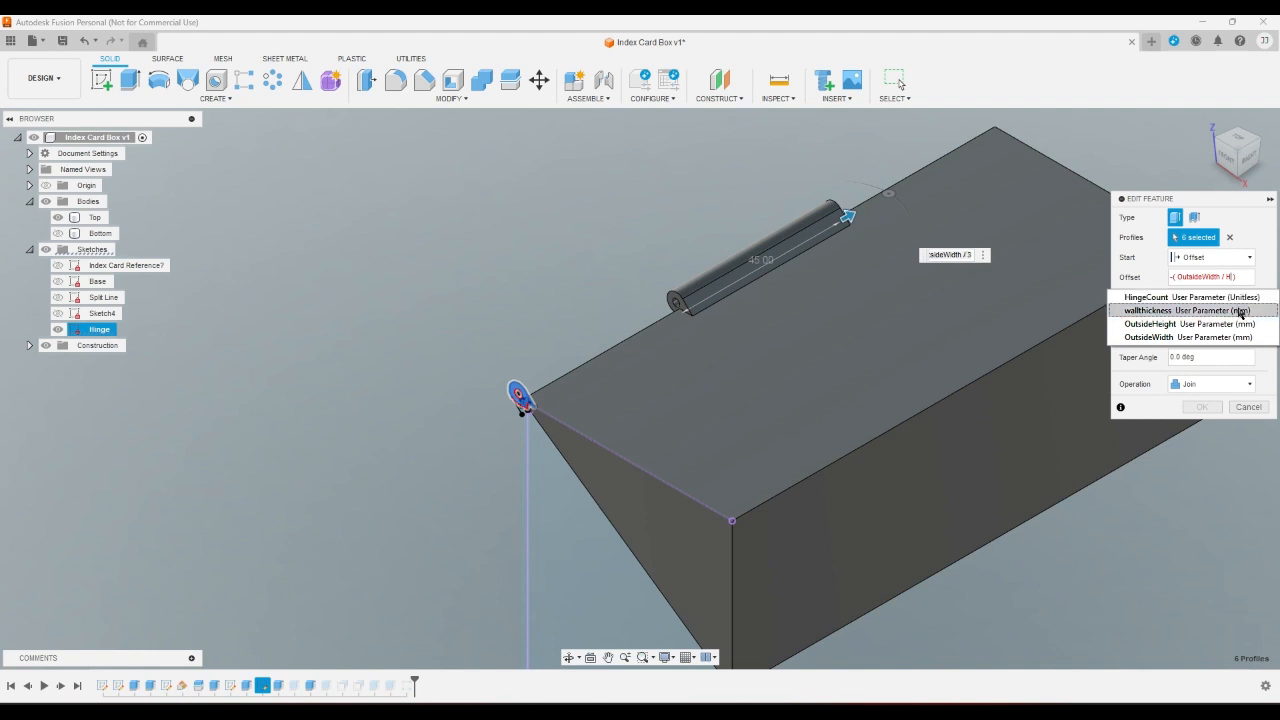
{"action": "left_click", "coordinate": [1236, 297]}
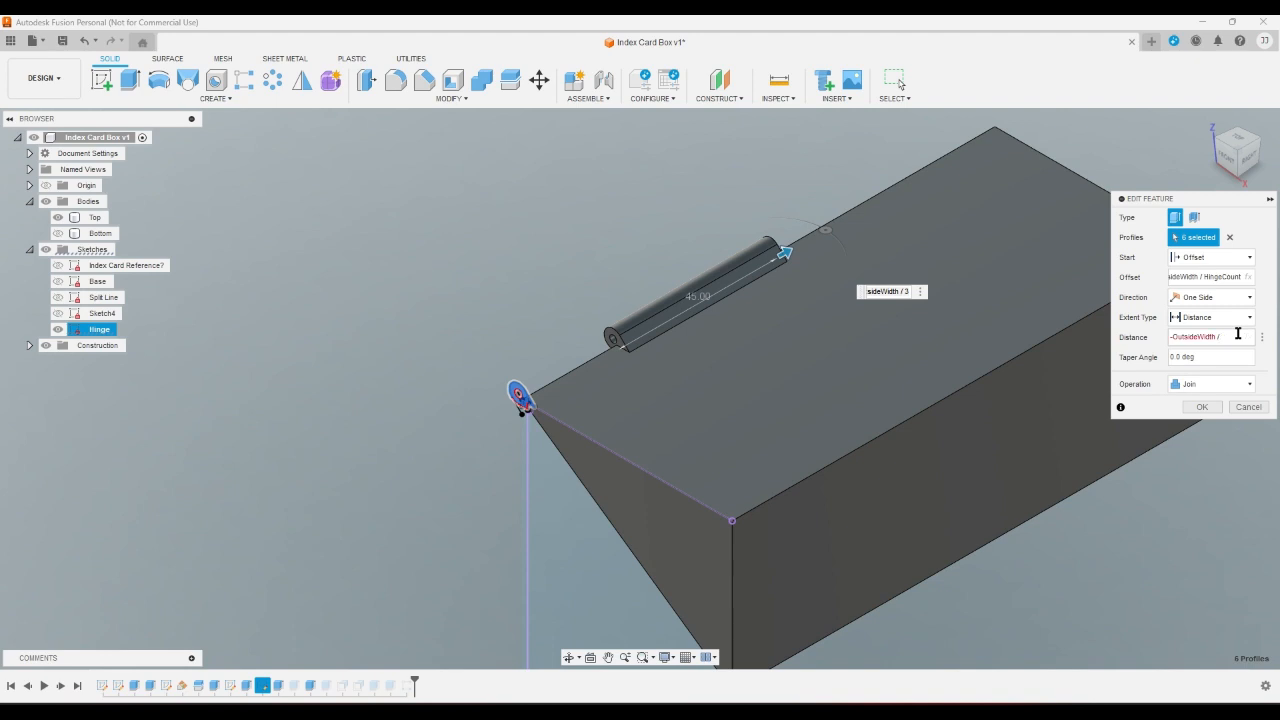
{"action": "type", "text": "H"}
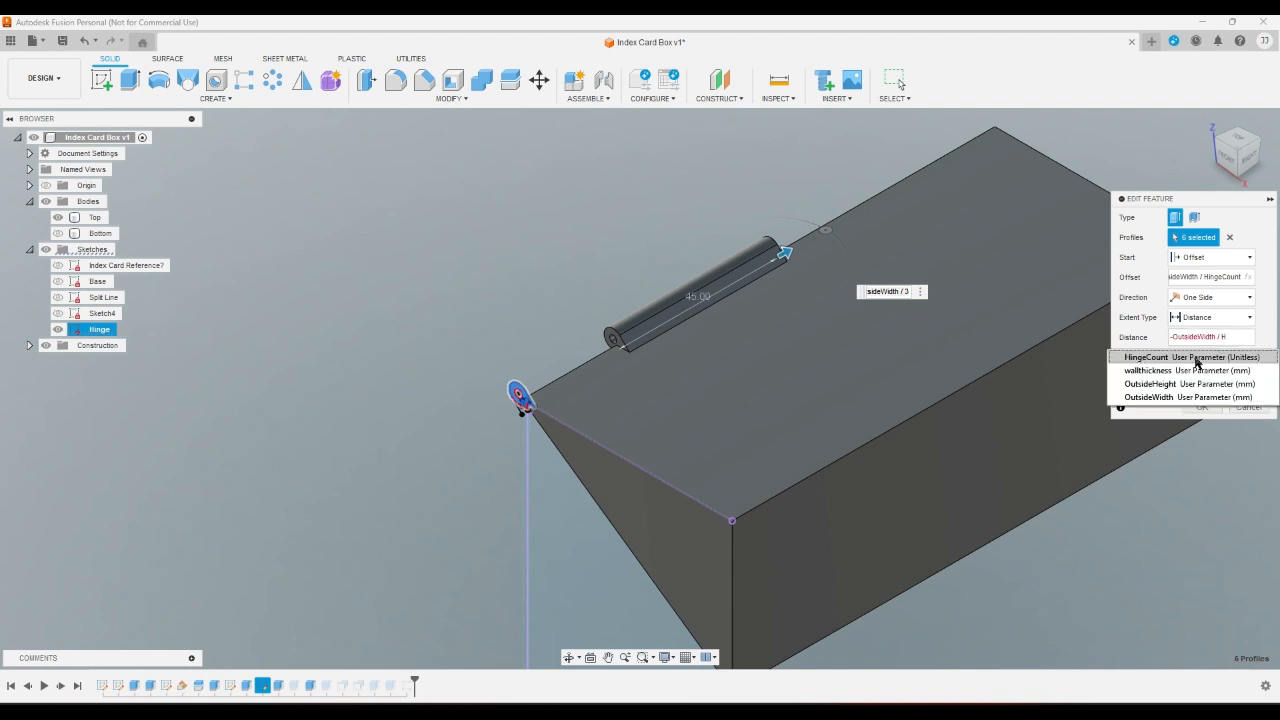
{"action": "left_click", "coordinate": [1196, 358]}
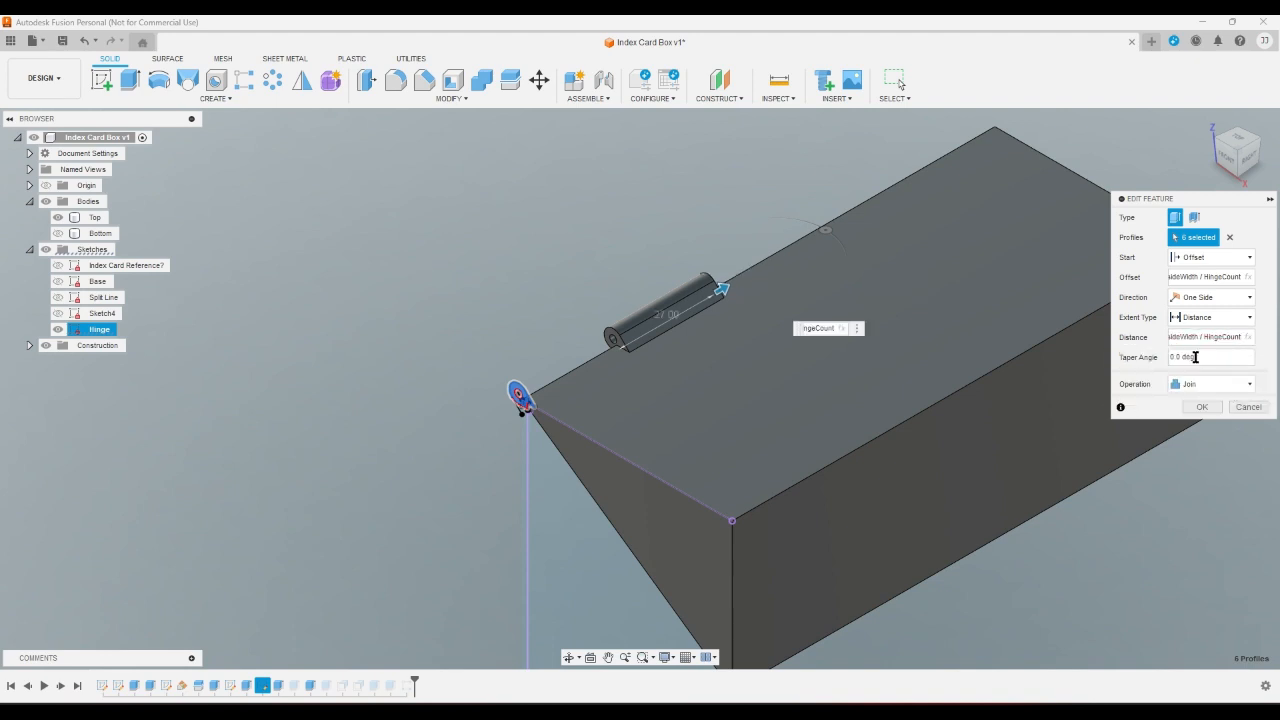
{"action": "left_click", "coordinate": [1202, 407]}
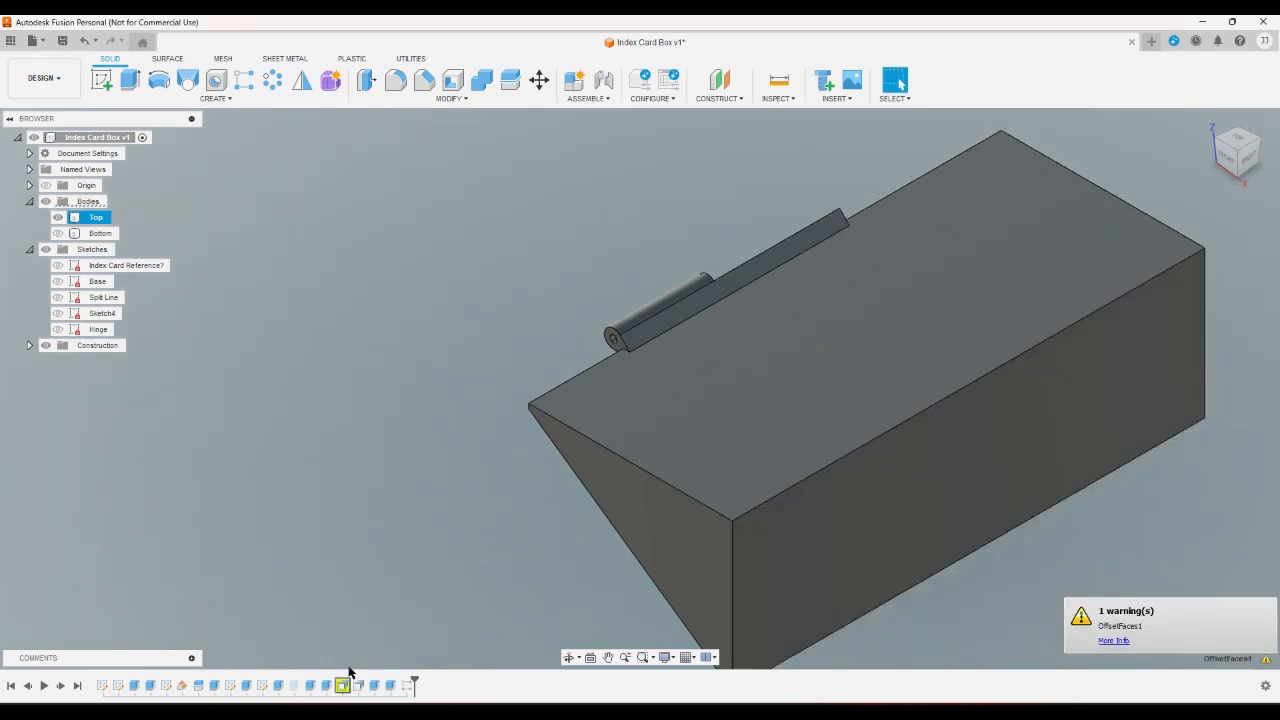
- Try removing the lid hinge's offset-face features and inspecting its extrusions, and undo all recent changes to the lid hinge
{"action": "left_click", "coordinate": [362, 600]}
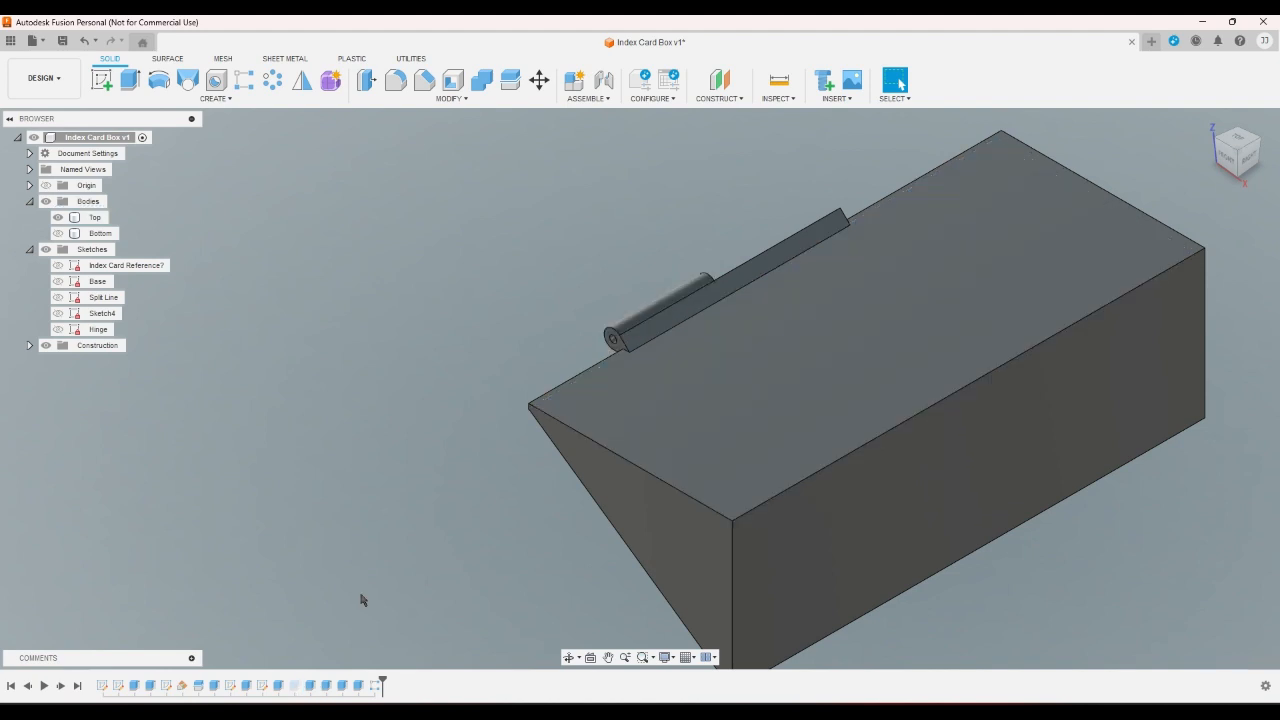
{"action": "double_click", "coordinate": [324, 687]}
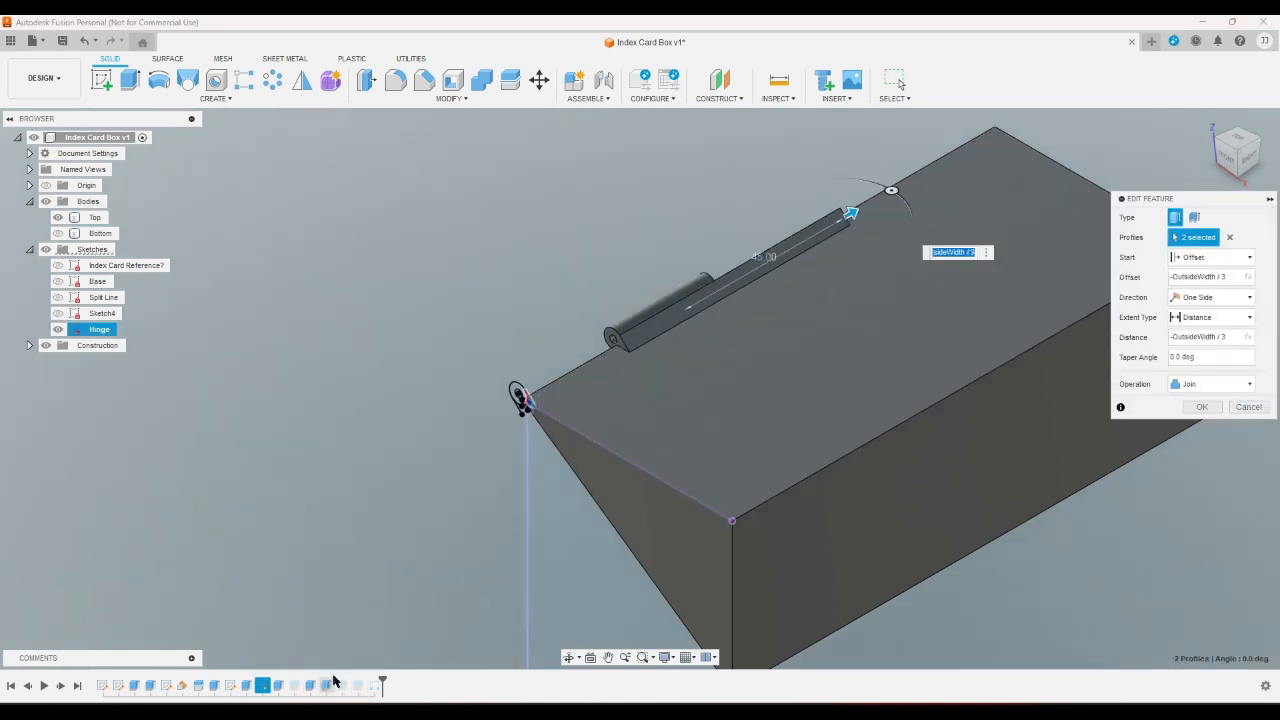
{"action": "left_click", "coordinate": [1247, 407]}
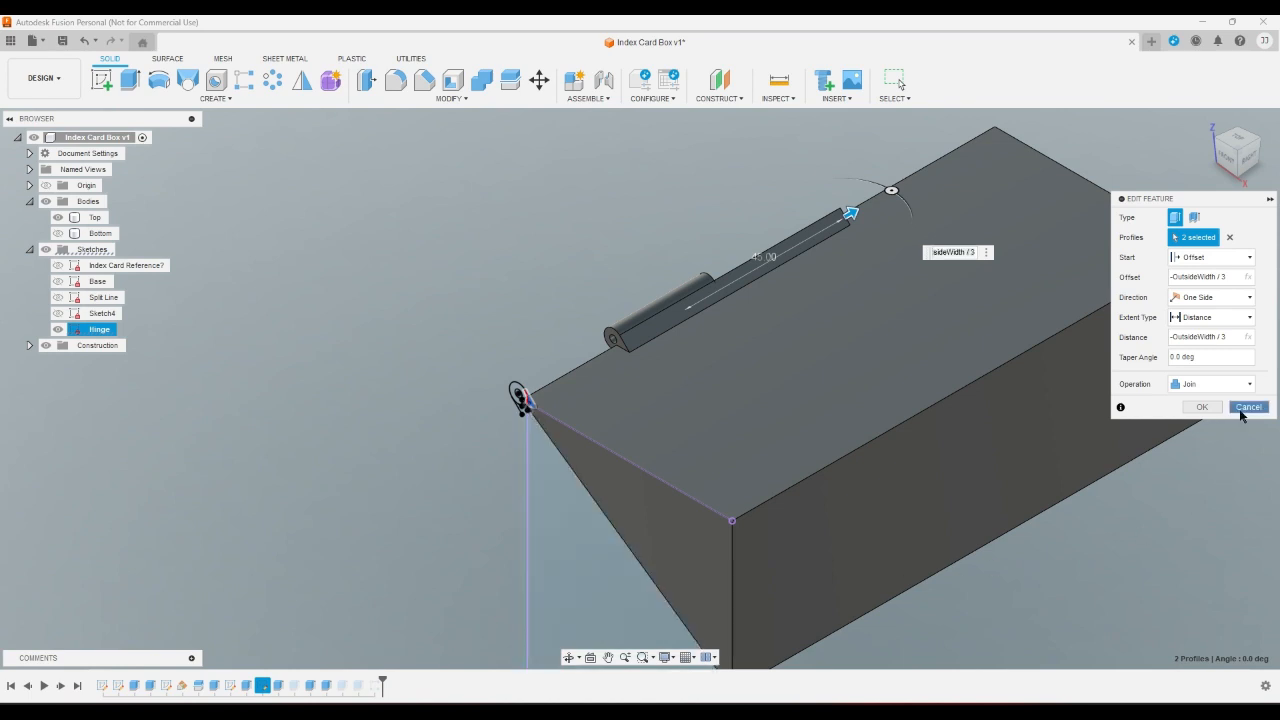
{"action": "left_click", "coordinate": [310, 686]}
{"action": "right_click", "coordinate": [310, 686]}
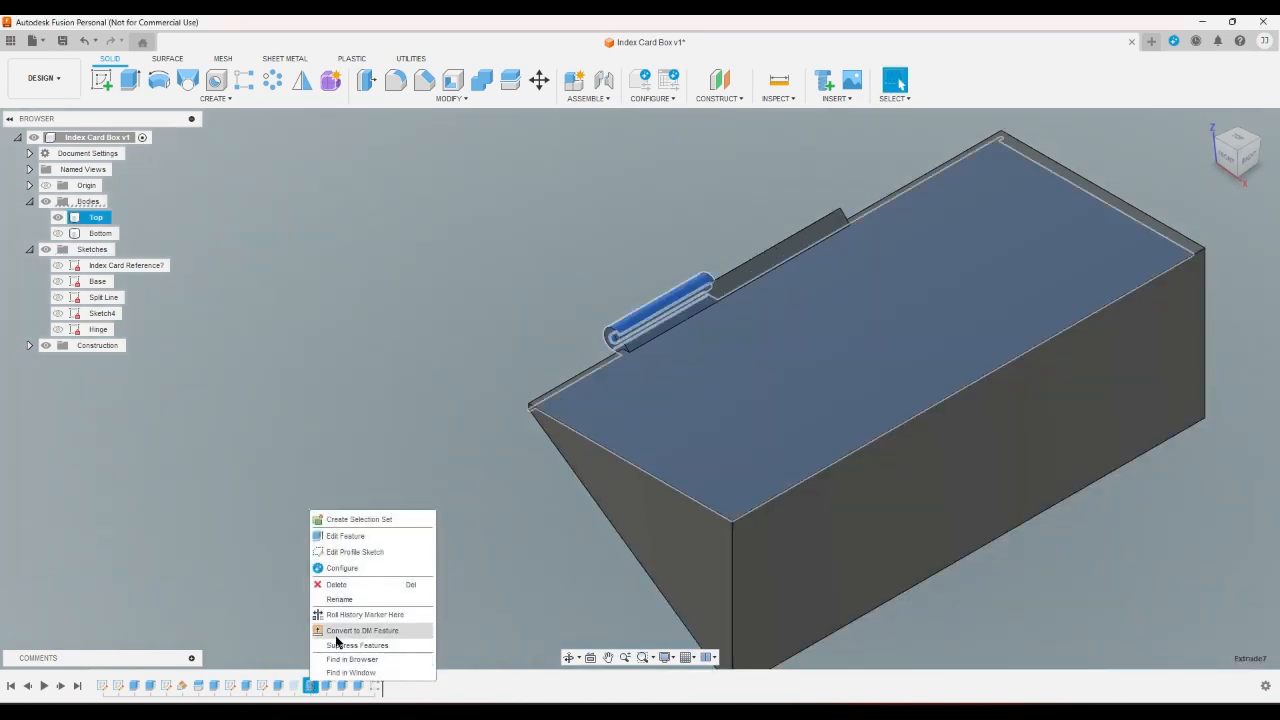
{"action": "left_click", "coordinate": [337, 641]}
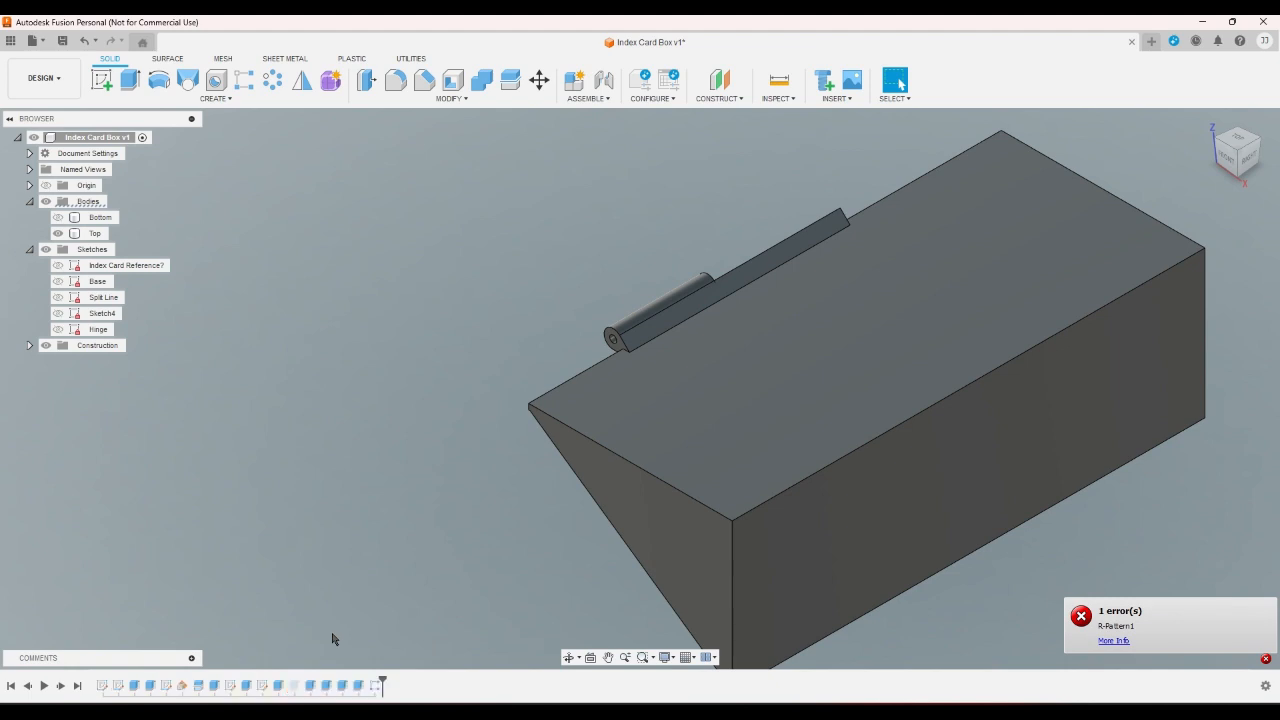
{"action": "left_click", "coordinate": [322, 688]}
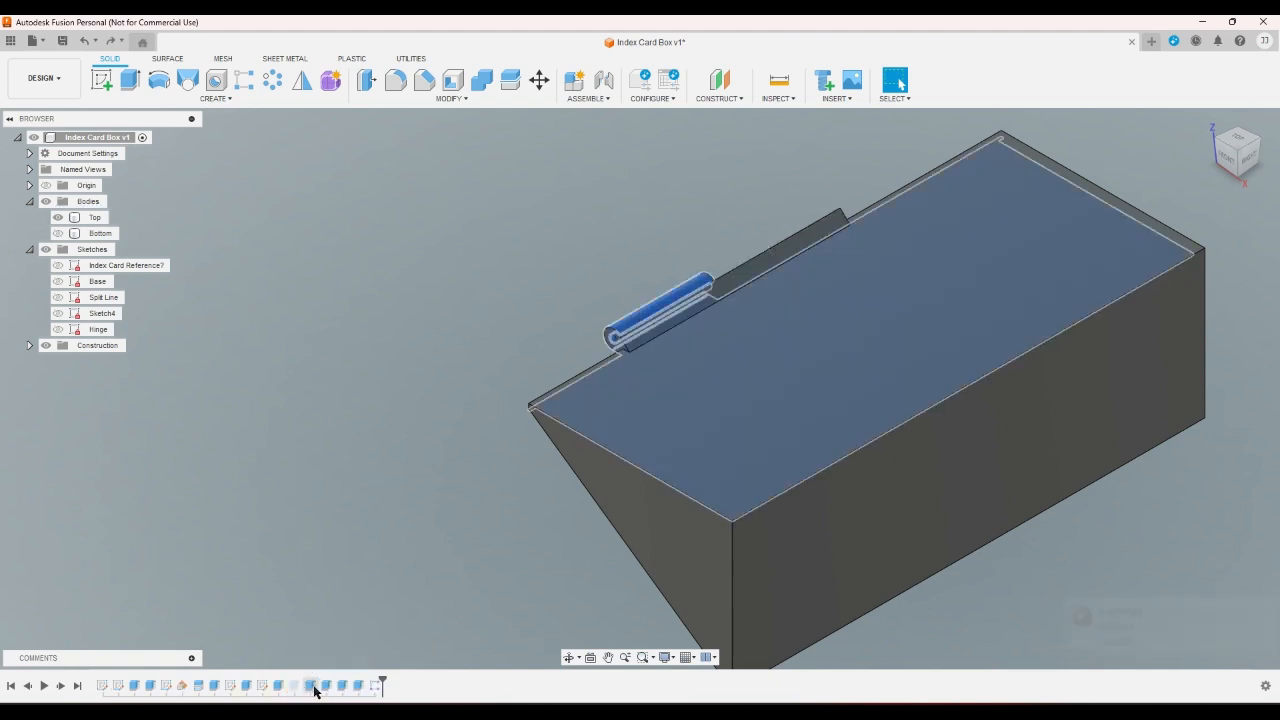
{"action": "right_click", "coordinate": [322, 688]}
{"action": "left_click", "coordinate": [337, 655]}
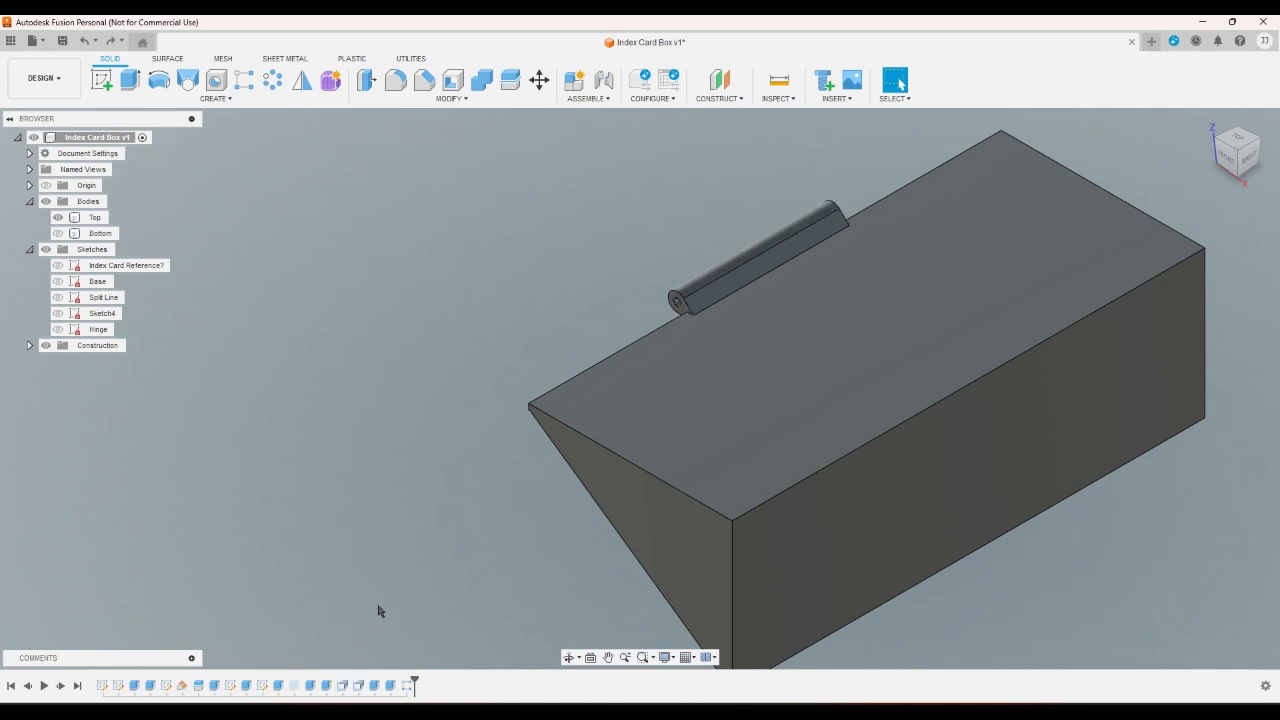
- Edit the lid knuckle's extrusion and set its start offset to -(OutsideWidth / HingeCount)
{"action": "left_click", "coordinate": [757, 254]}
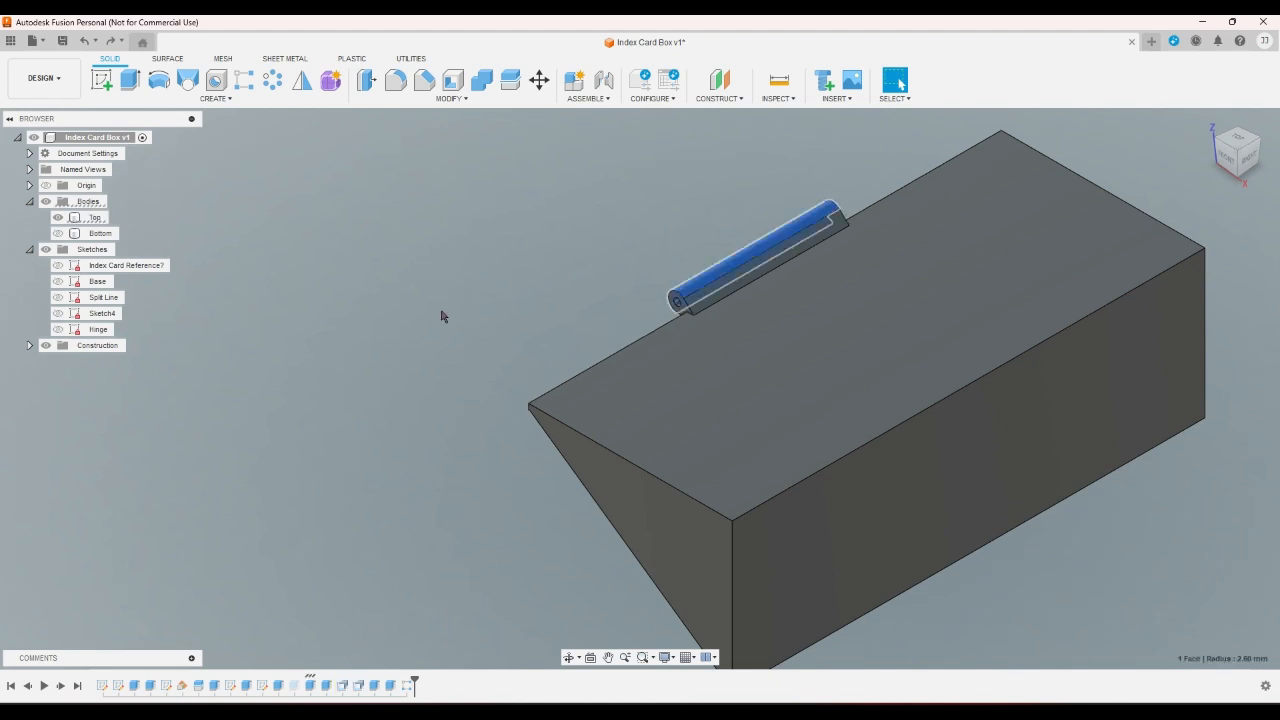
{"action": "left_click", "coordinate": [312, 686]}
{"action": "right_click", "coordinate": [312, 686]}
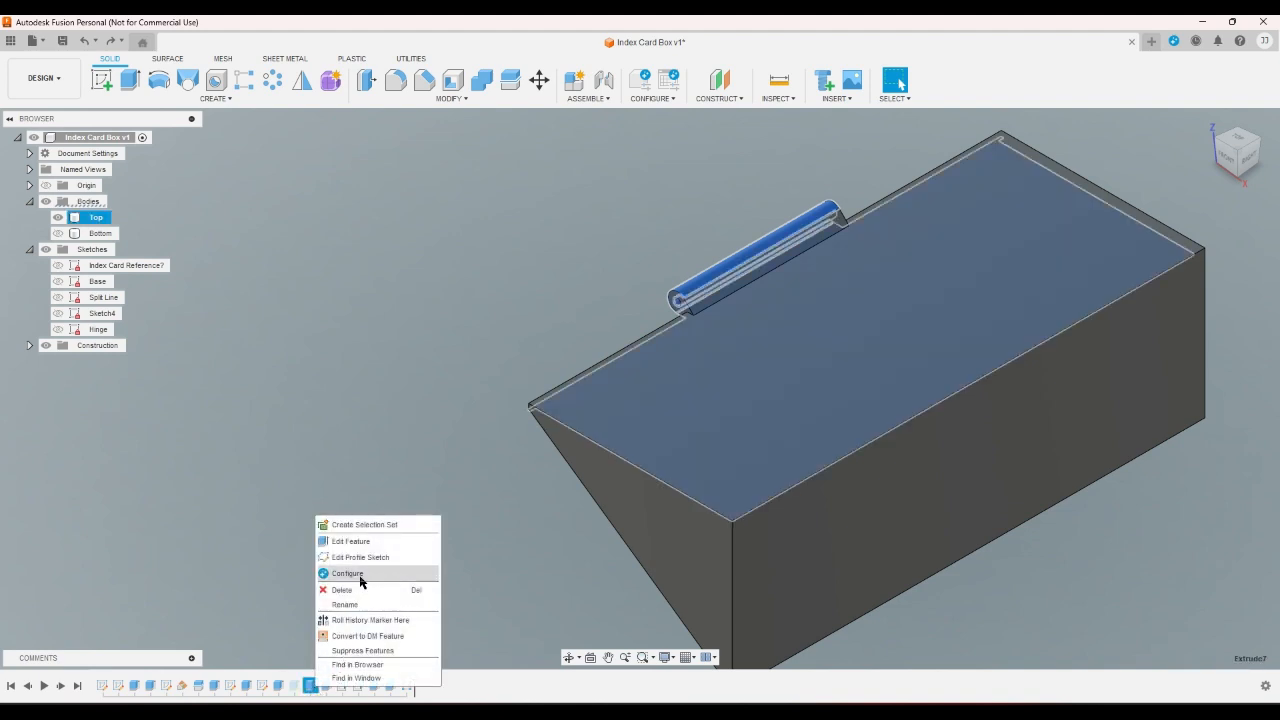
{"action": "left_click", "coordinate": [352, 541]}
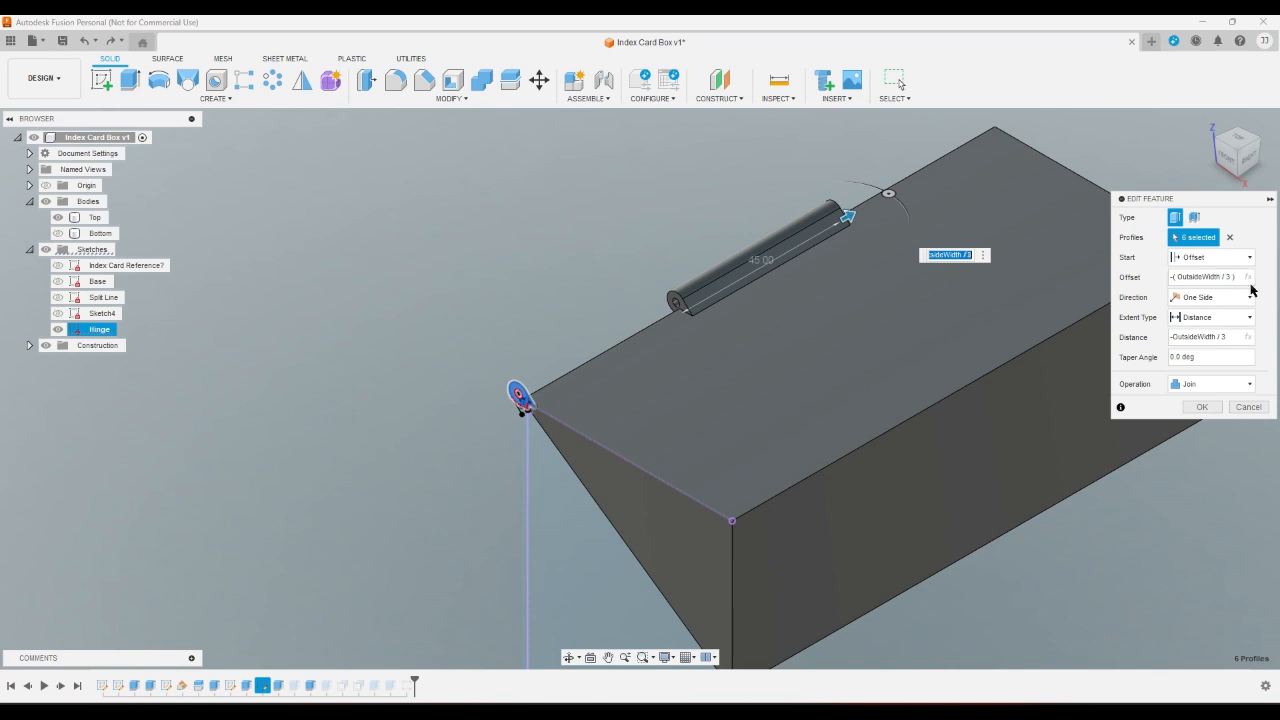
{"action": "left_click", "coordinate": [1238, 275]}
{"action": "key", "text": "BackSpace"}
{"action": "type", "text": "H"}
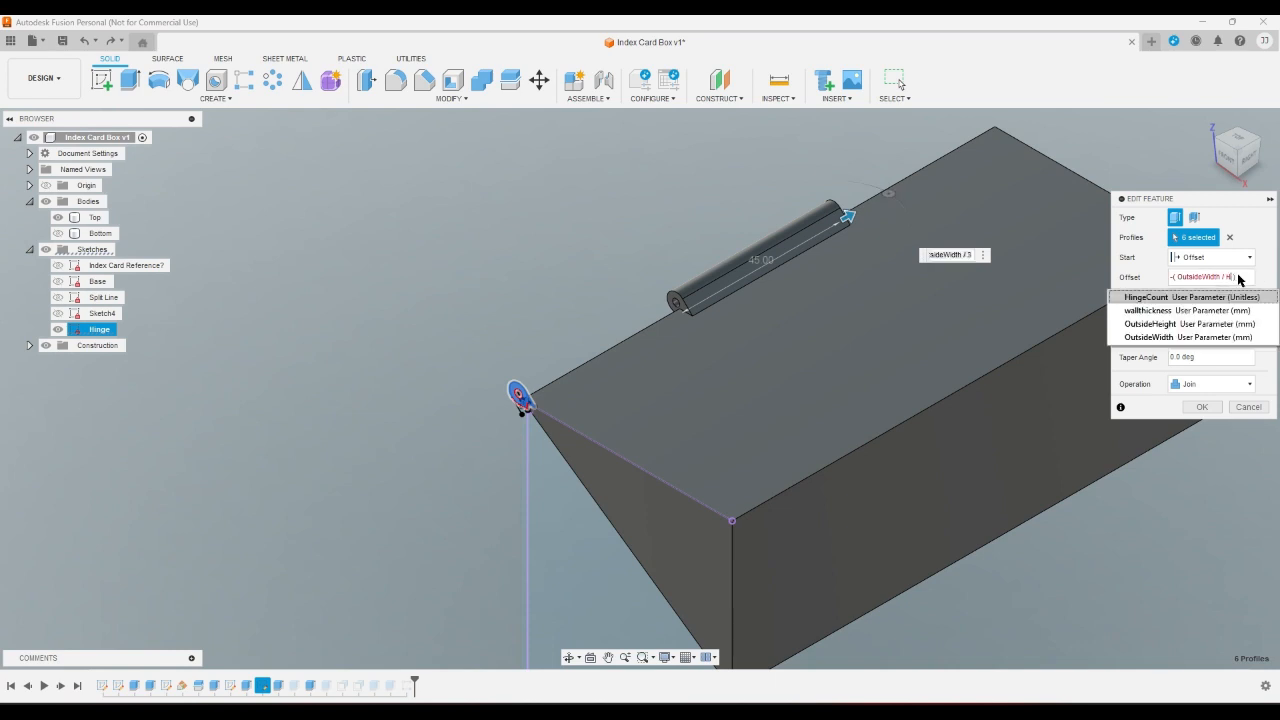
{"action": "left_click", "coordinate": [1234, 298]}
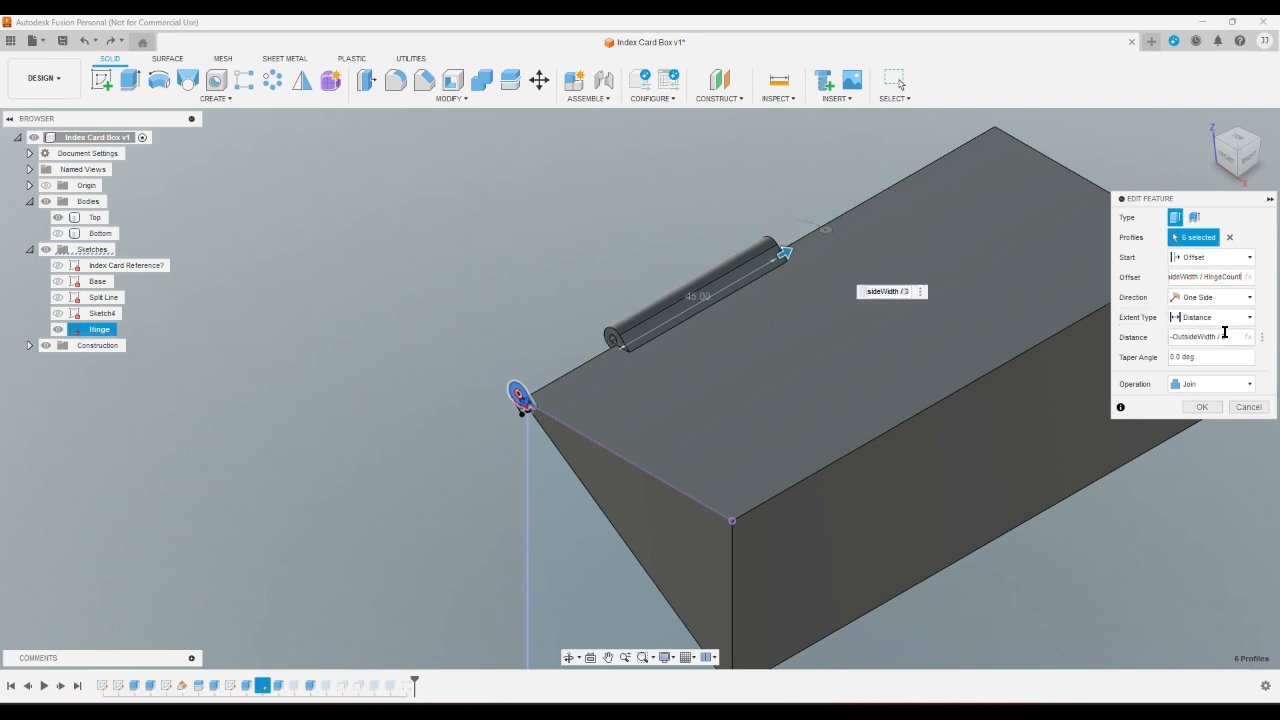
- Set the lid knuckle extrusion's distance to -OutsideWidth / HingeCount and apply the edit
{"action": "type", "text": "H"}
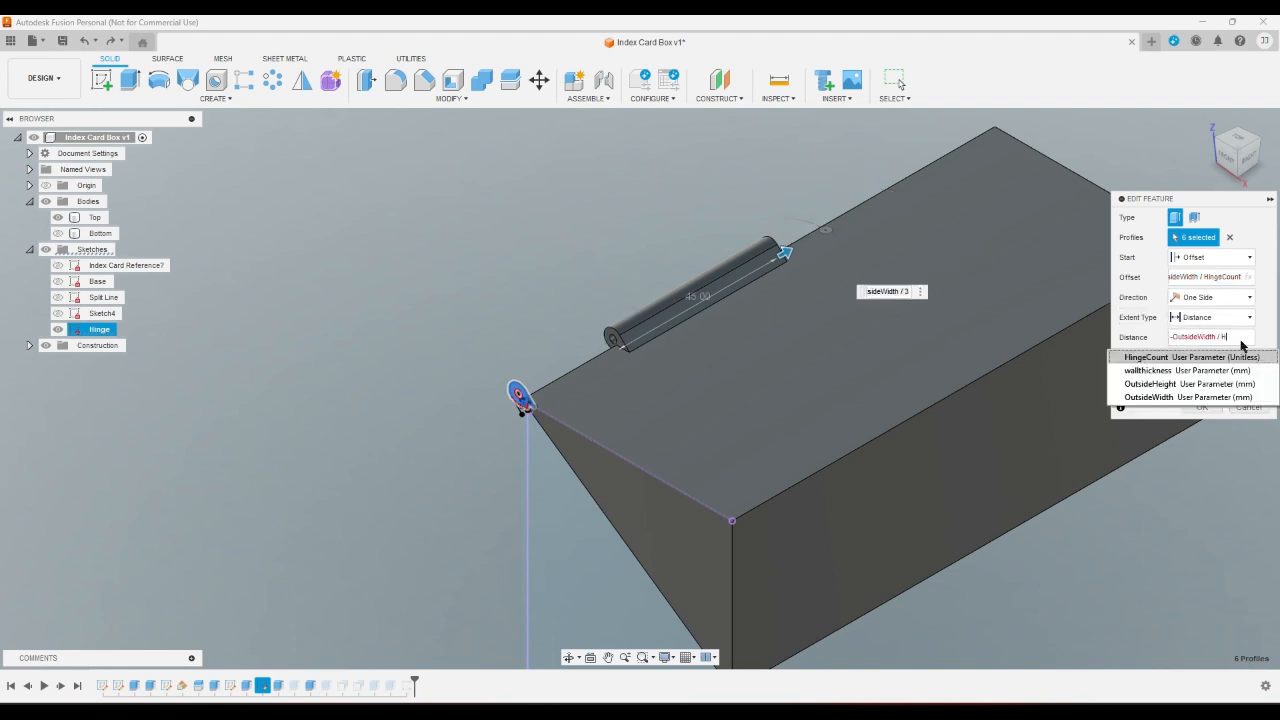
{"action": "left_click", "coordinate": [1216, 358]}
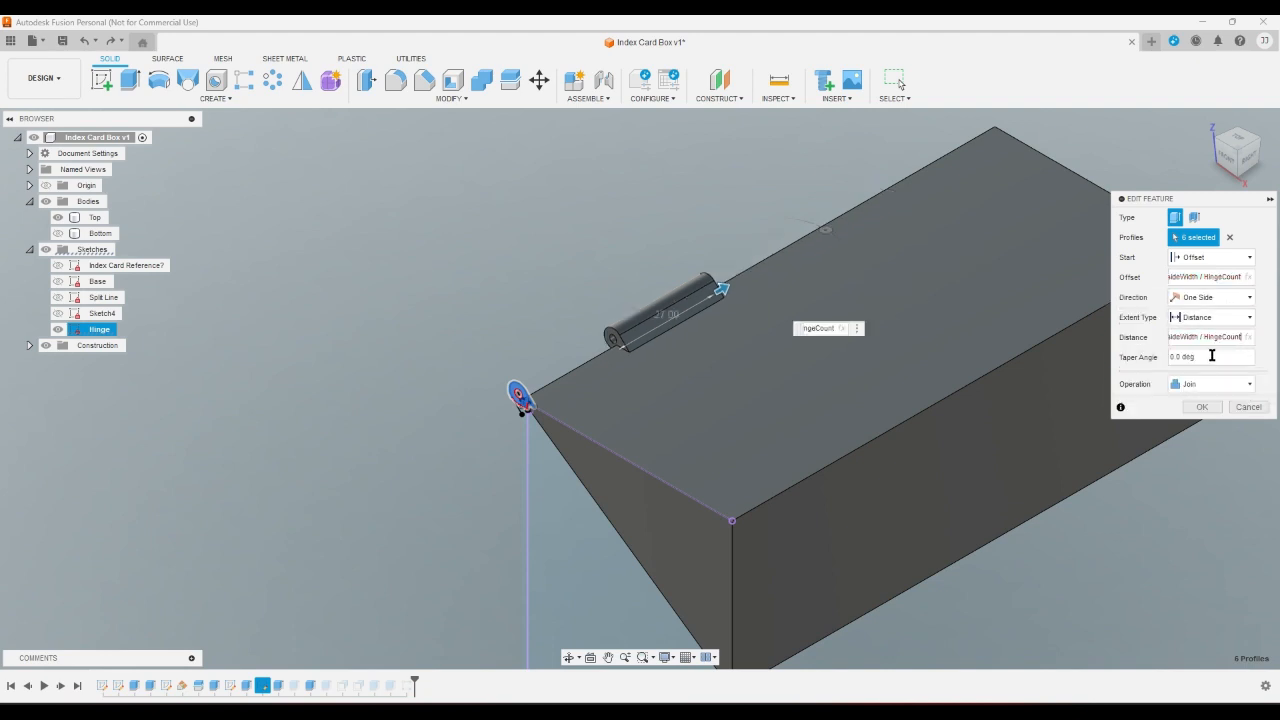
{"action": "left_click", "coordinate": [1200, 408]}
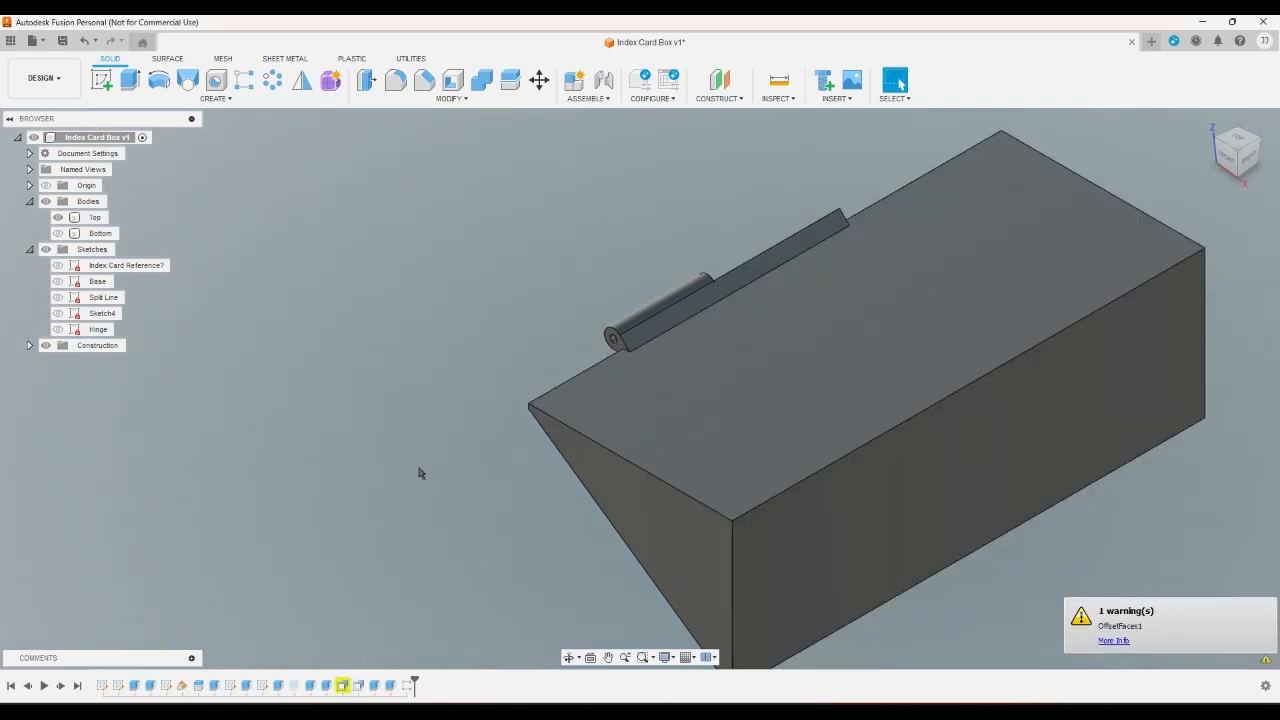
- Review the lid knuckle extrusion's settings and read the details of the OffsetFaces1 warning
{"action": "left_click", "coordinate": [311, 687]}
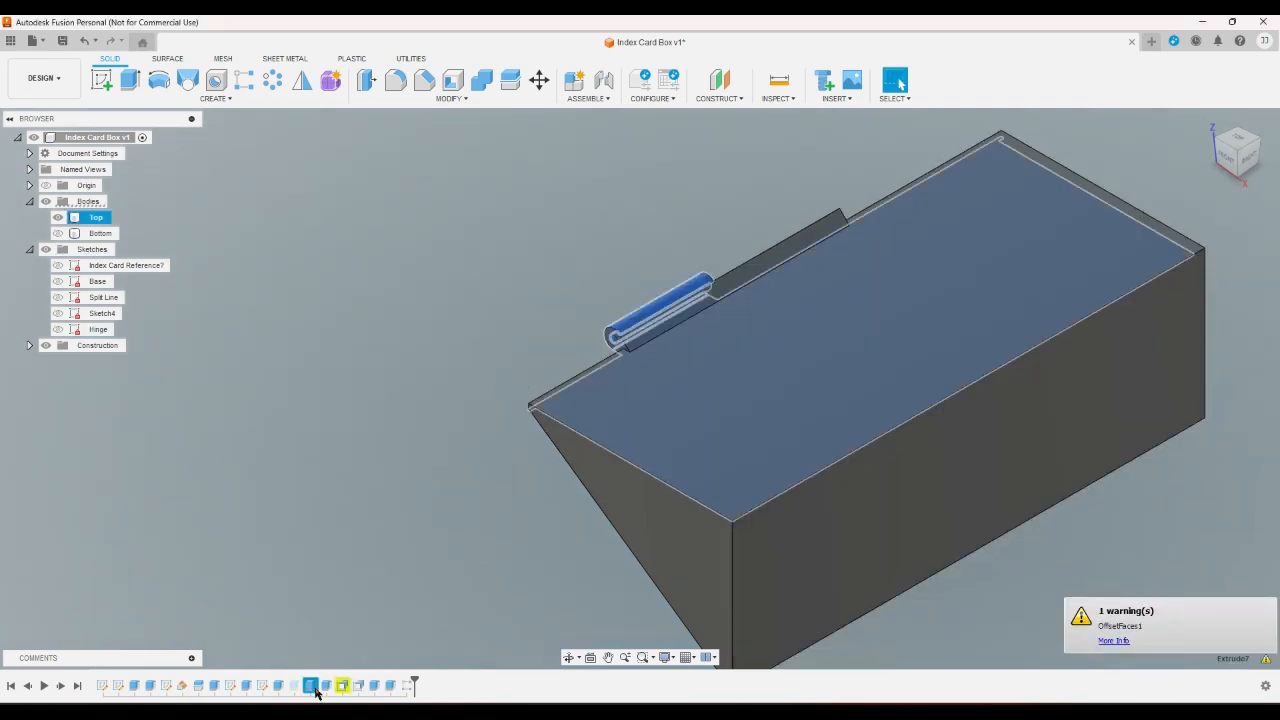
{"action": "double_click", "coordinate": [311, 687]}
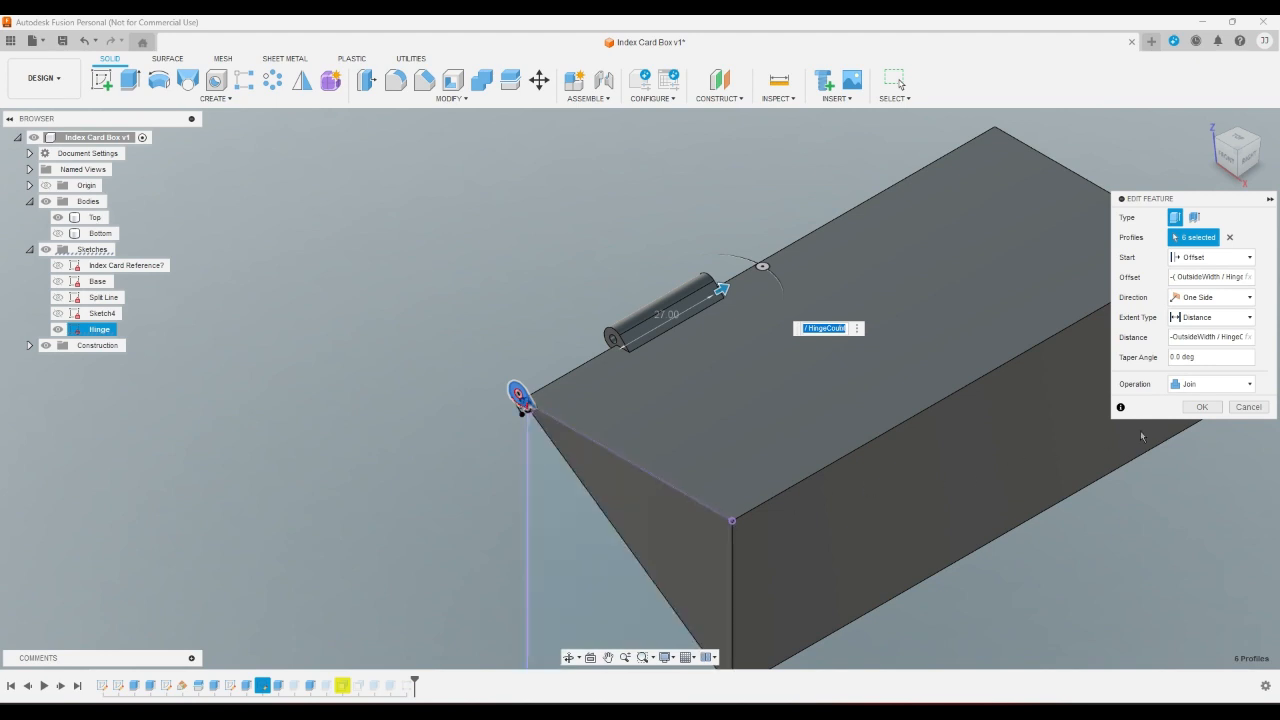
{"action": "left_click", "coordinate": [1202, 406]}
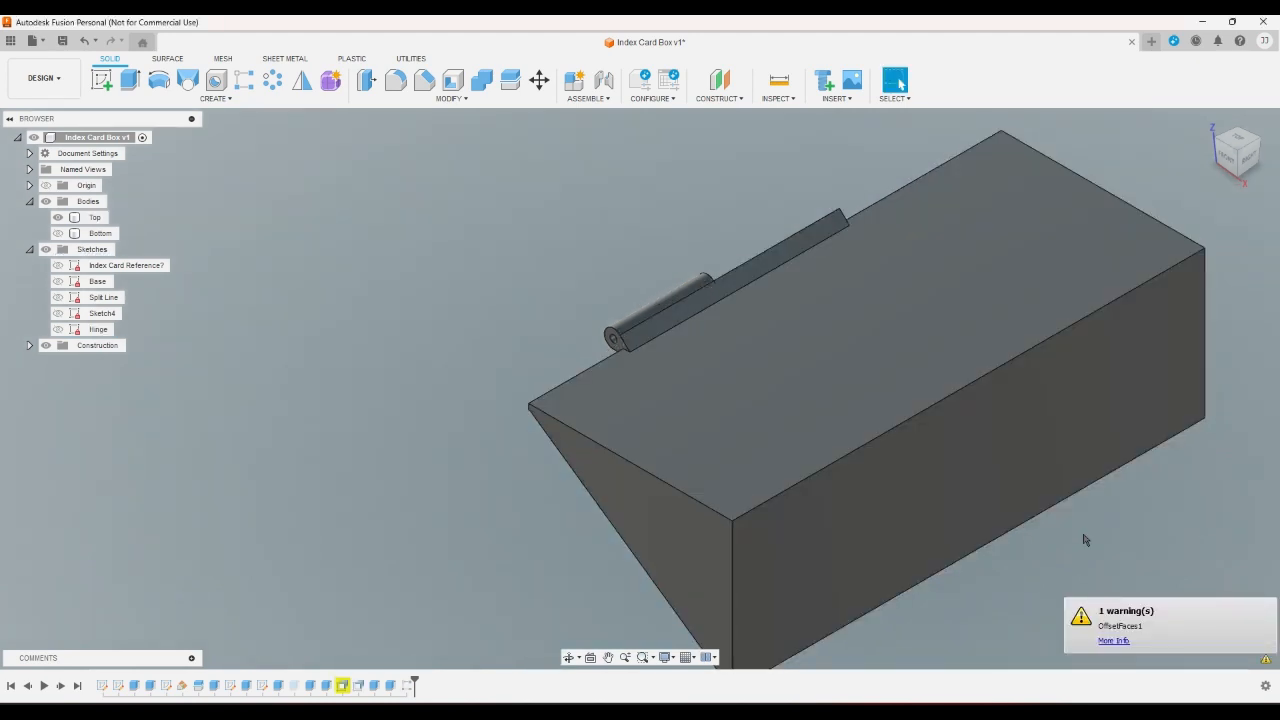
{"action": "left_click", "coordinate": [1115, 641]}
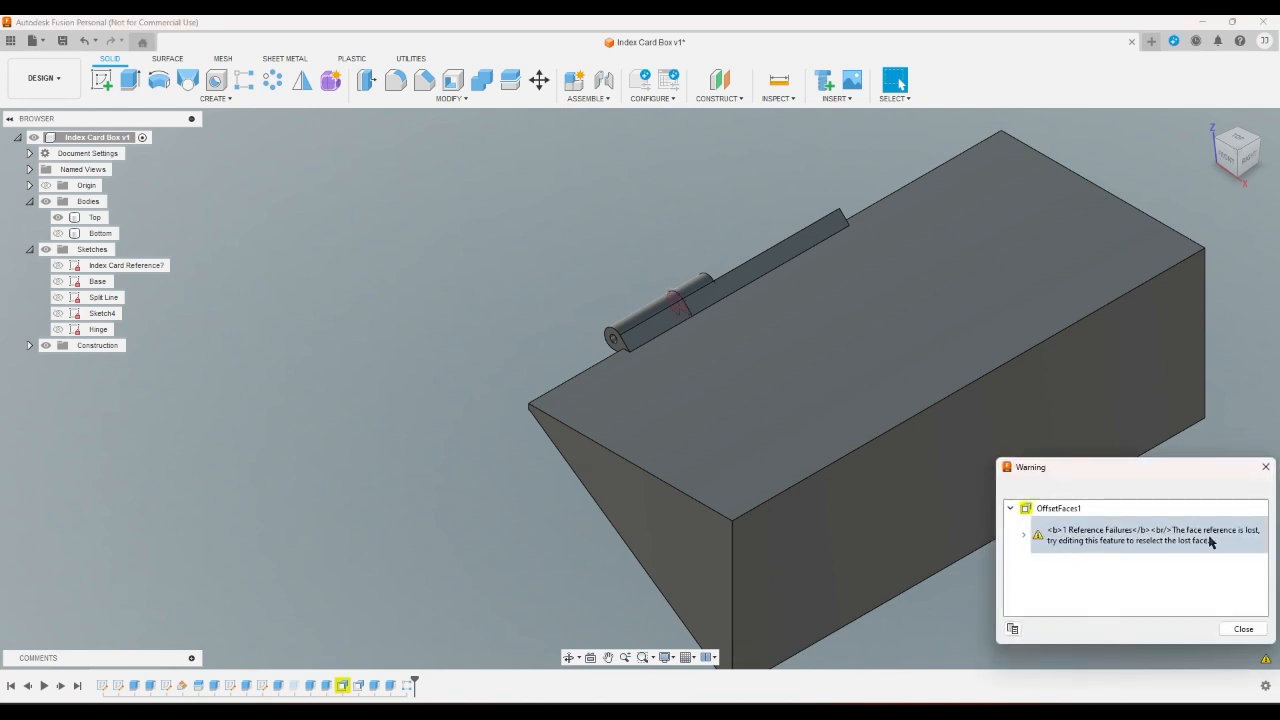
{"action": "left_click", "coordinate": [1242, 629]}
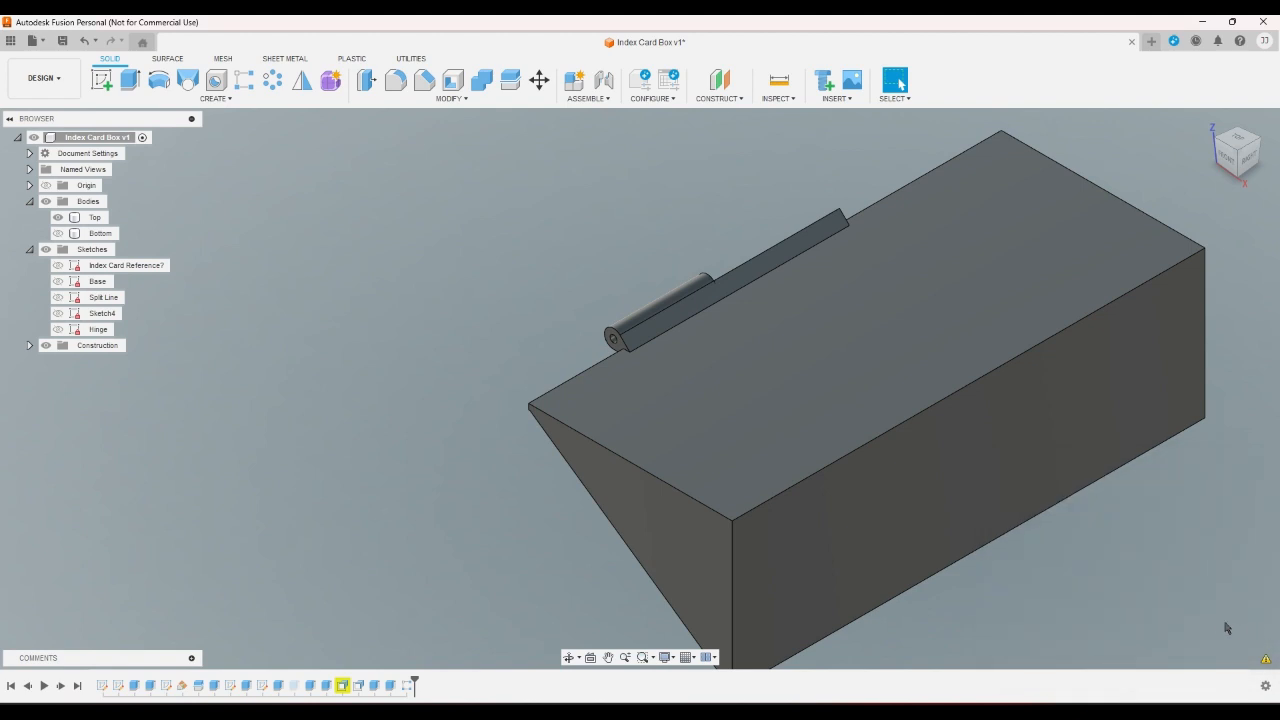
{"action": "double_click", "coordinate": [310, 686]}
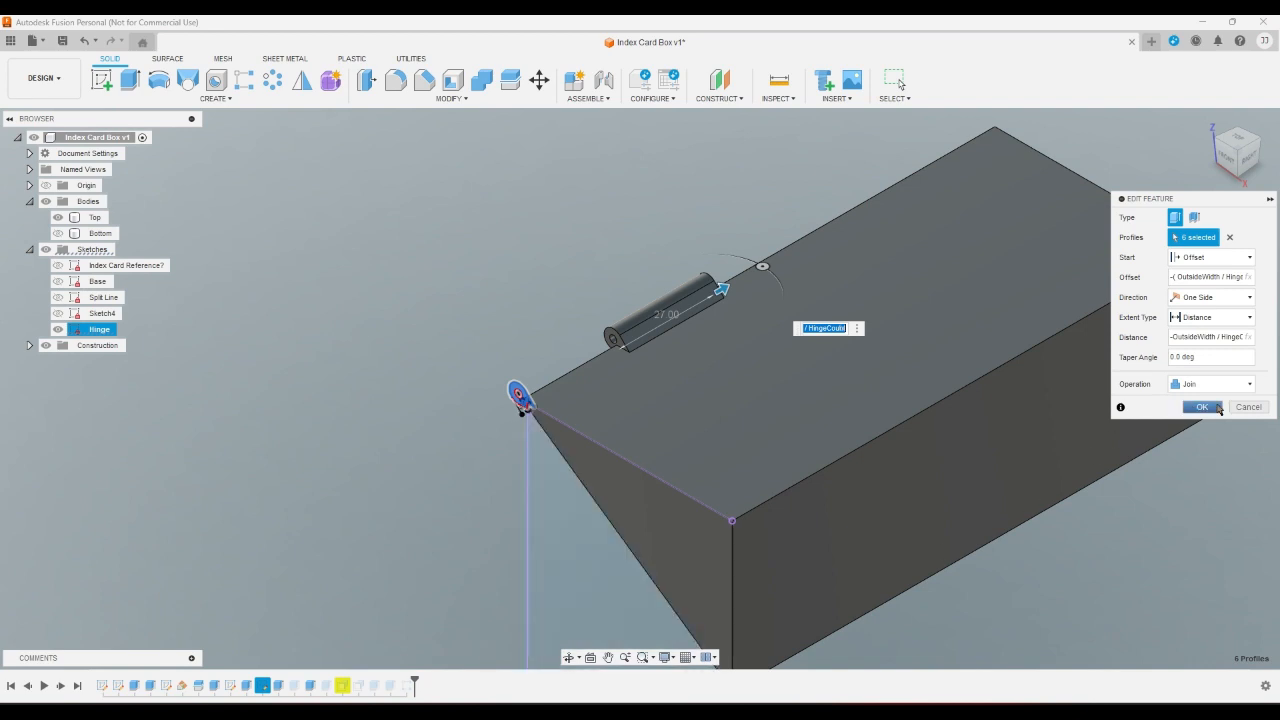
{"action": "left_click", "coordinate": [1250, 407]}
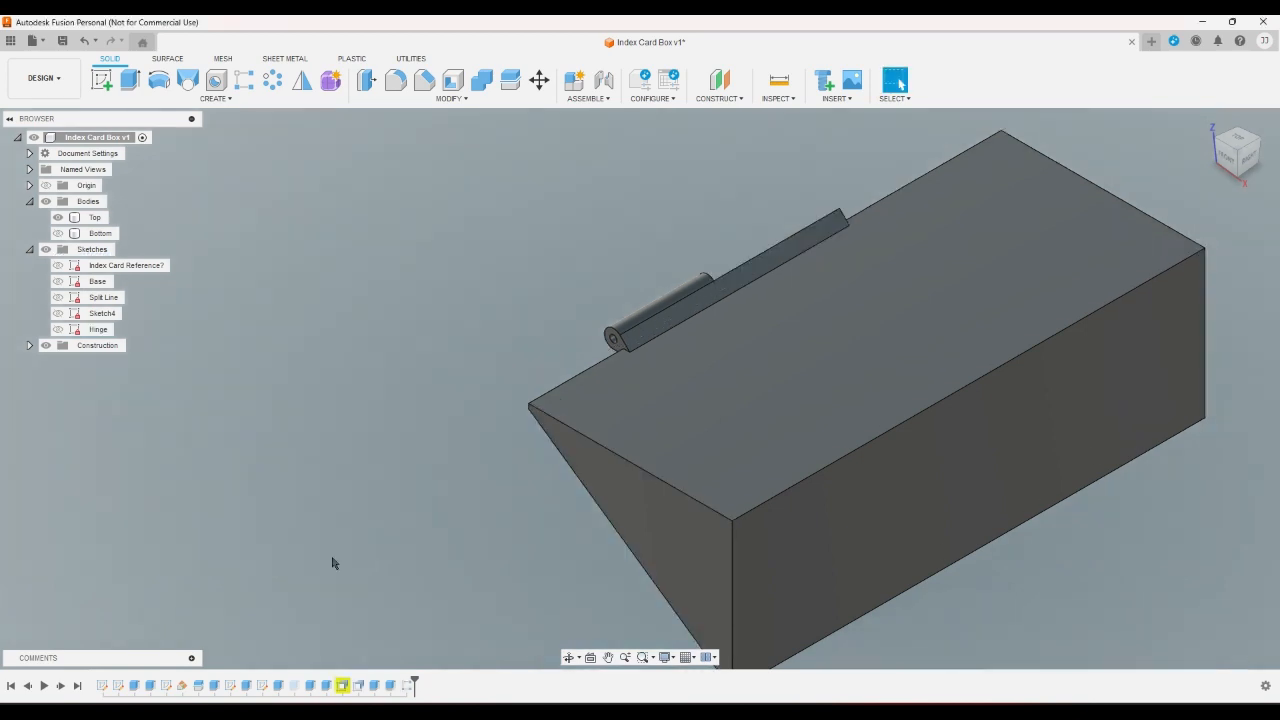
- Delete the two offset-face features that follow the lid hinge's extrusions
{"action": "left_click", "coordinate": [341, 686]}
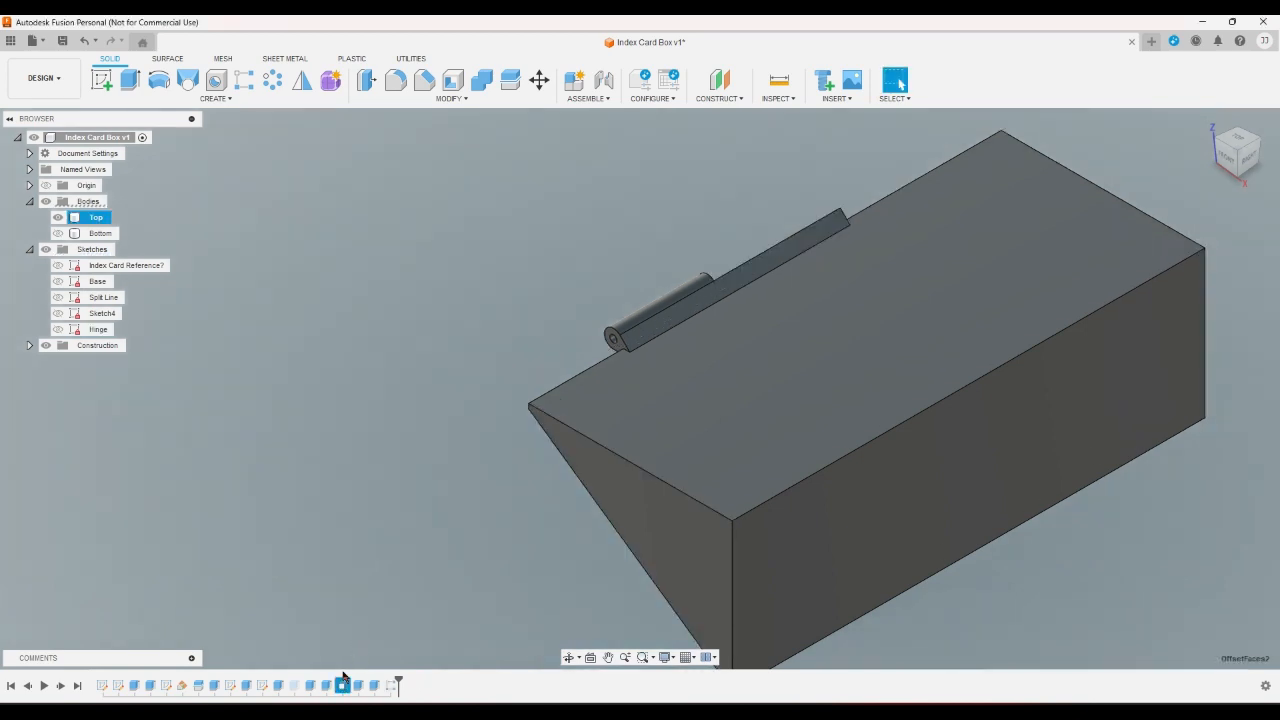
{"action": "key", "text": "Delete"}
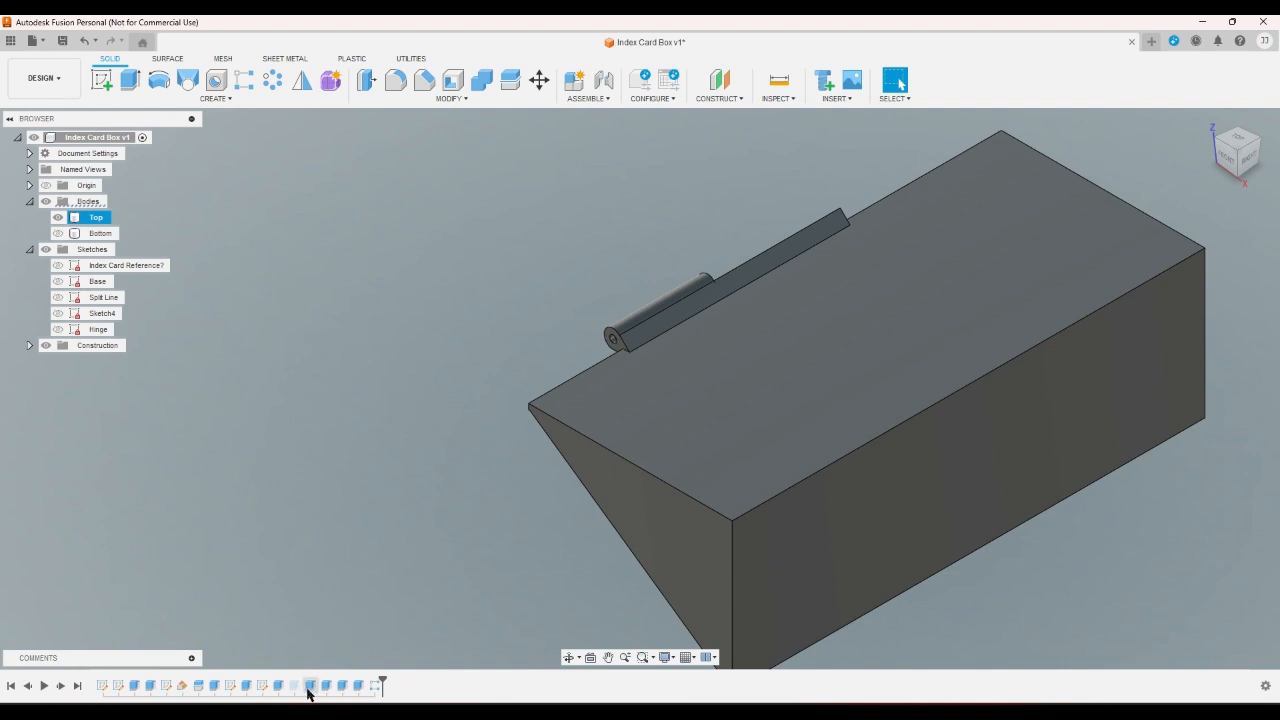
{"action": "left_click", "coordinate": [320, 634]}
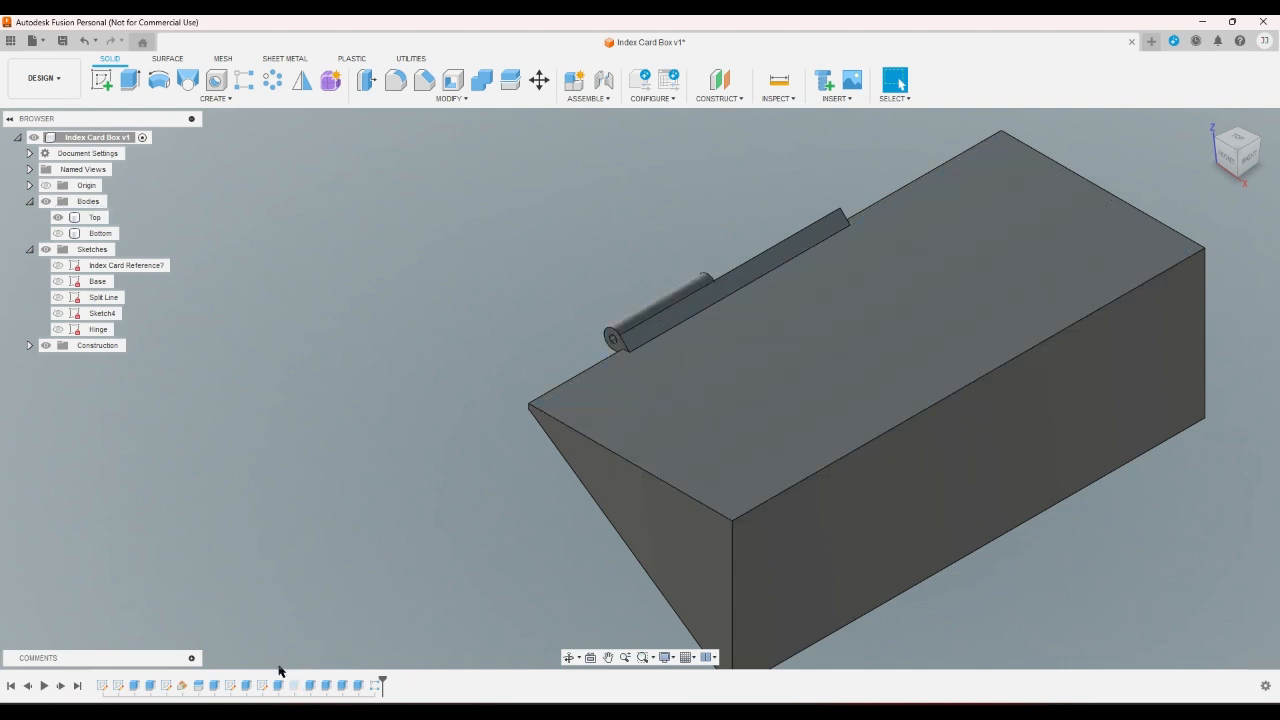
- Delete the extrusion that forms the long strip beside the lid's hinge knuckle
{"action": "left_click", "coordinate": [329, 686]}
{"action": "key", "text": "Delete"}
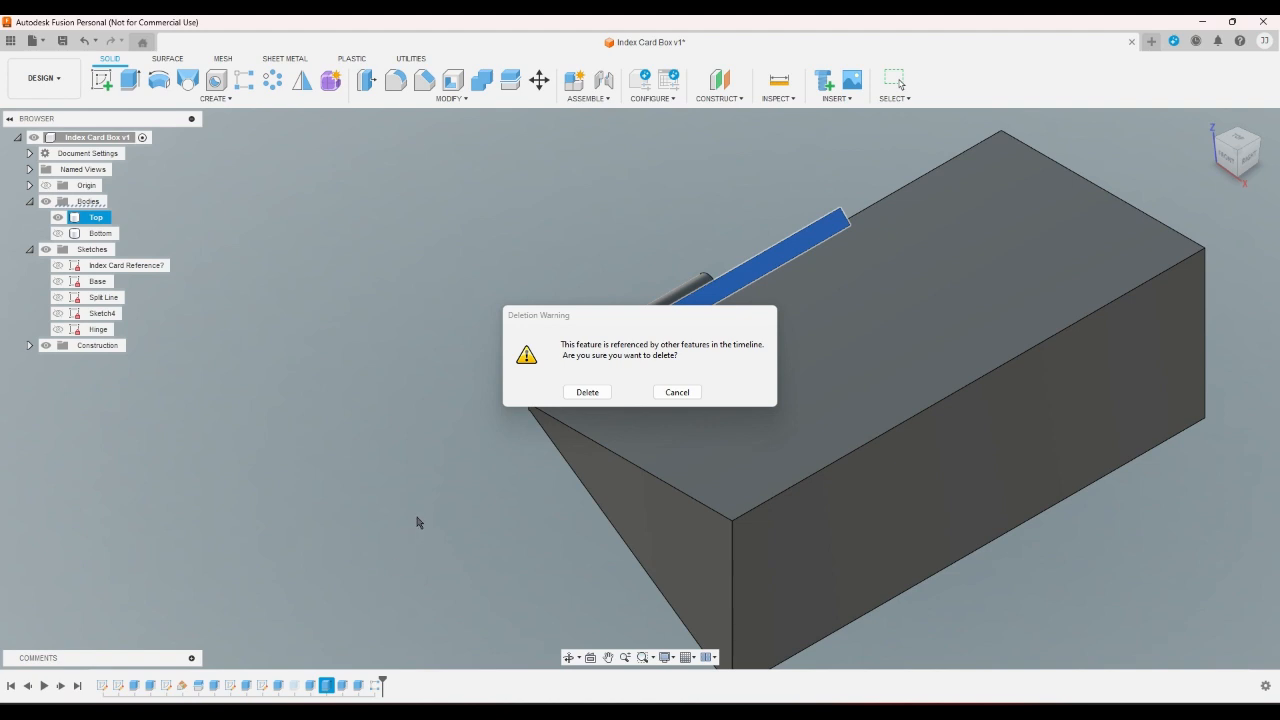
{"action": "left_click", "coordinate": [587, 394]}
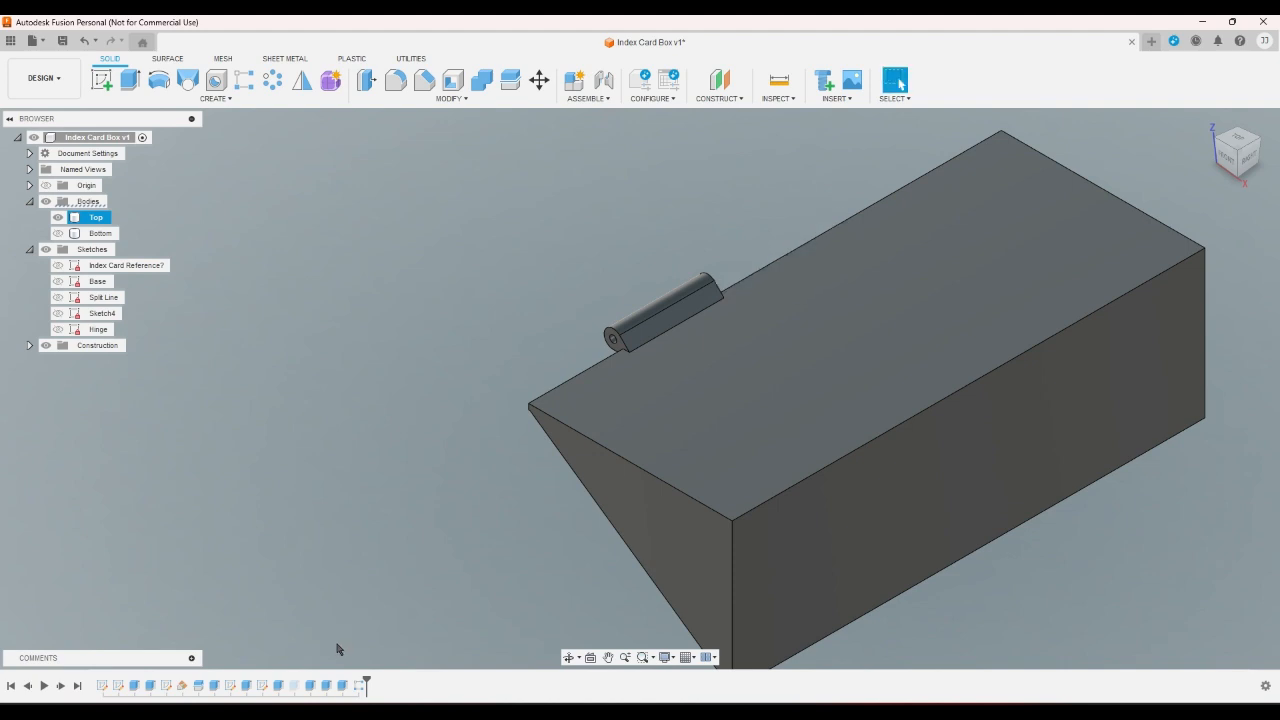
- Check the extent settings of the long cut on the far side of the lid's knuckle, cancel the edit and delete that cut
{"action": "left_click", "coordinate": [328, 686]}
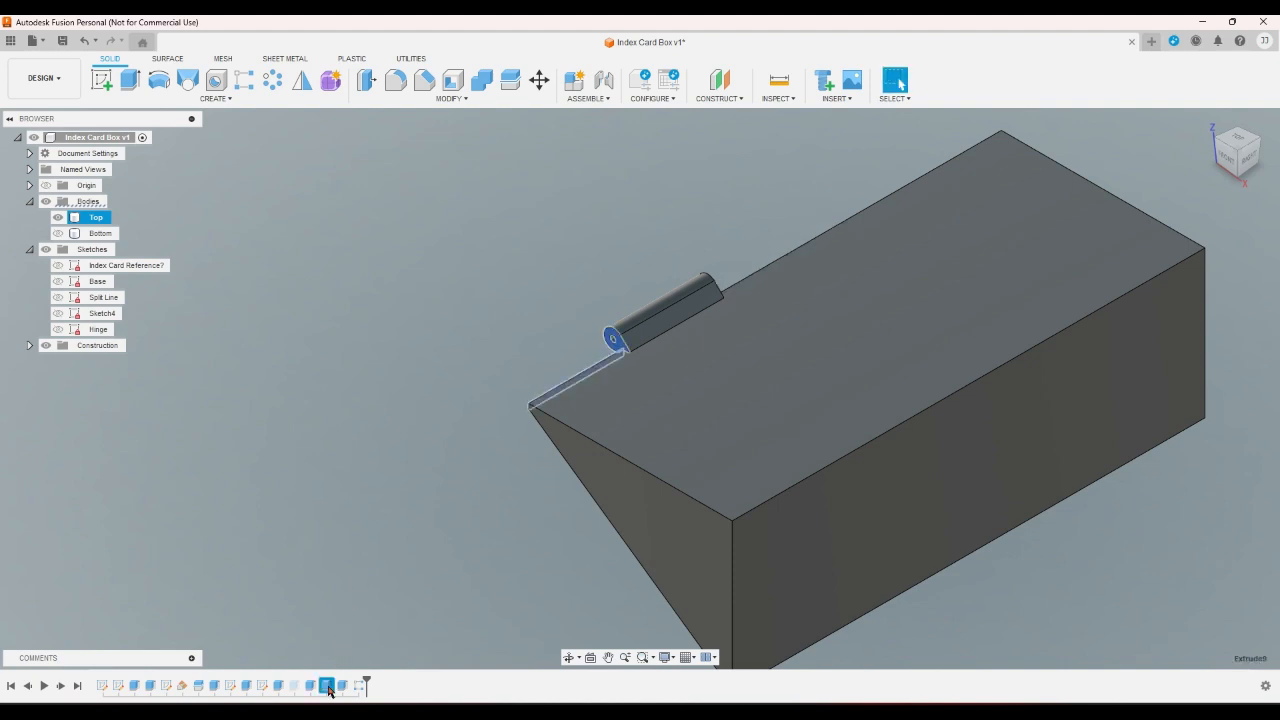
{"action": "key", "text": "Right"}
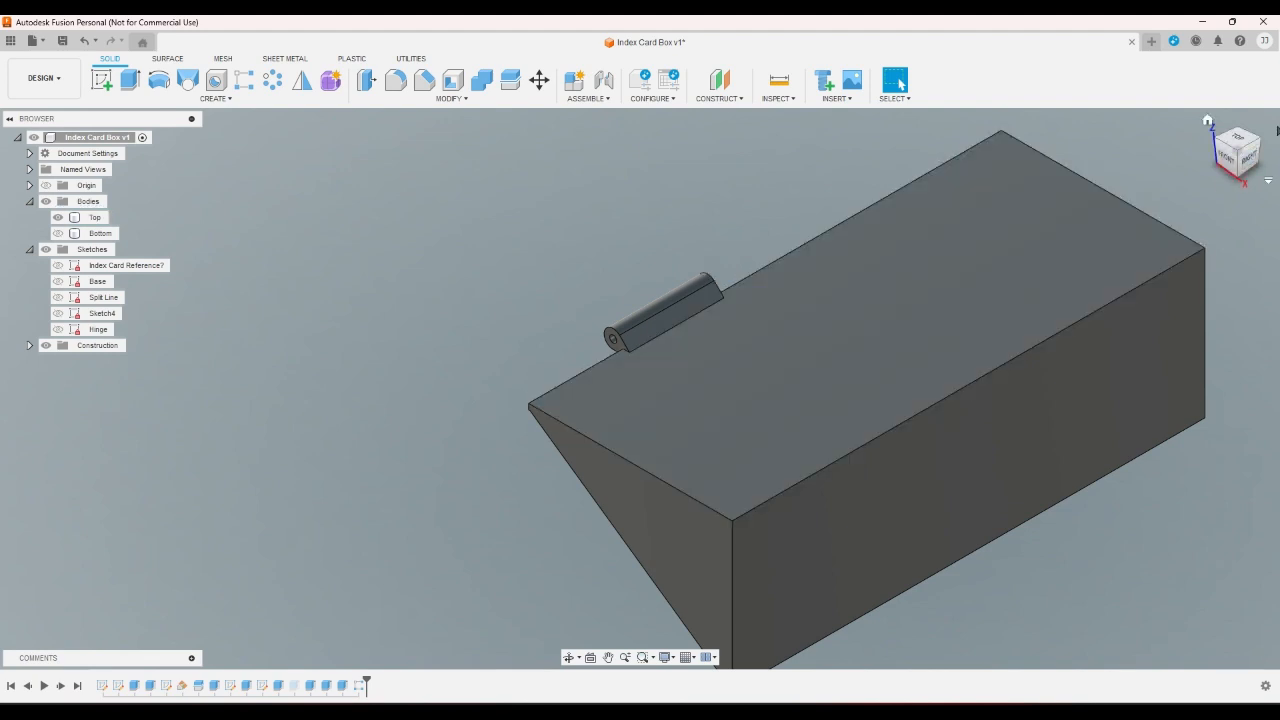
{"action": "left_click", "coordinate": [1253, 148]}
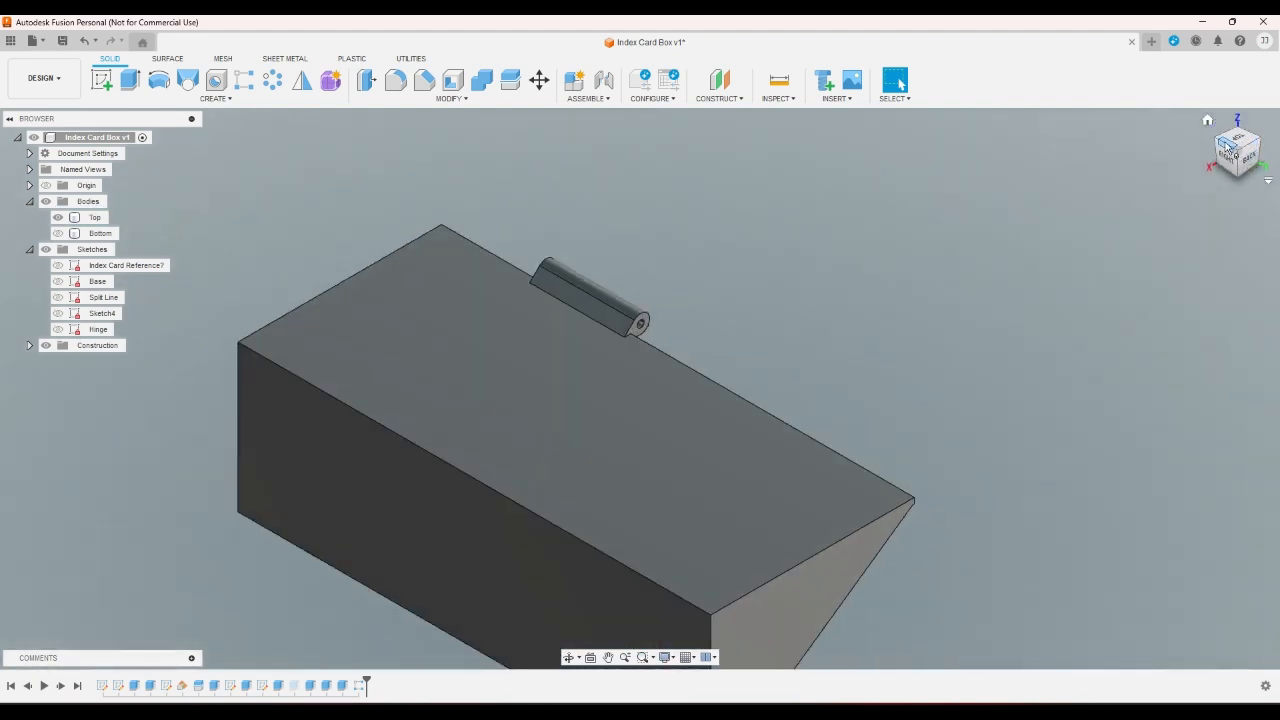
{"action": "left_click", "coordinate": [1221, 152]}
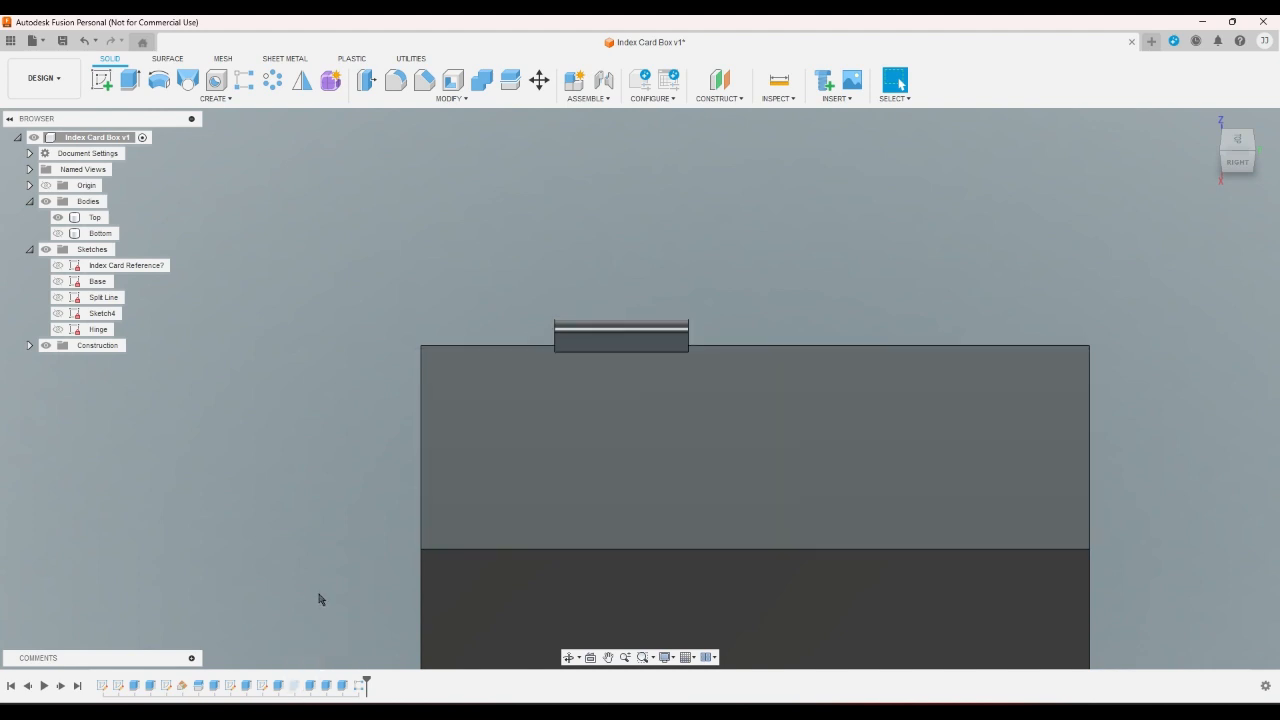
{"action": "left_click", "coordinate": [342, 686]}
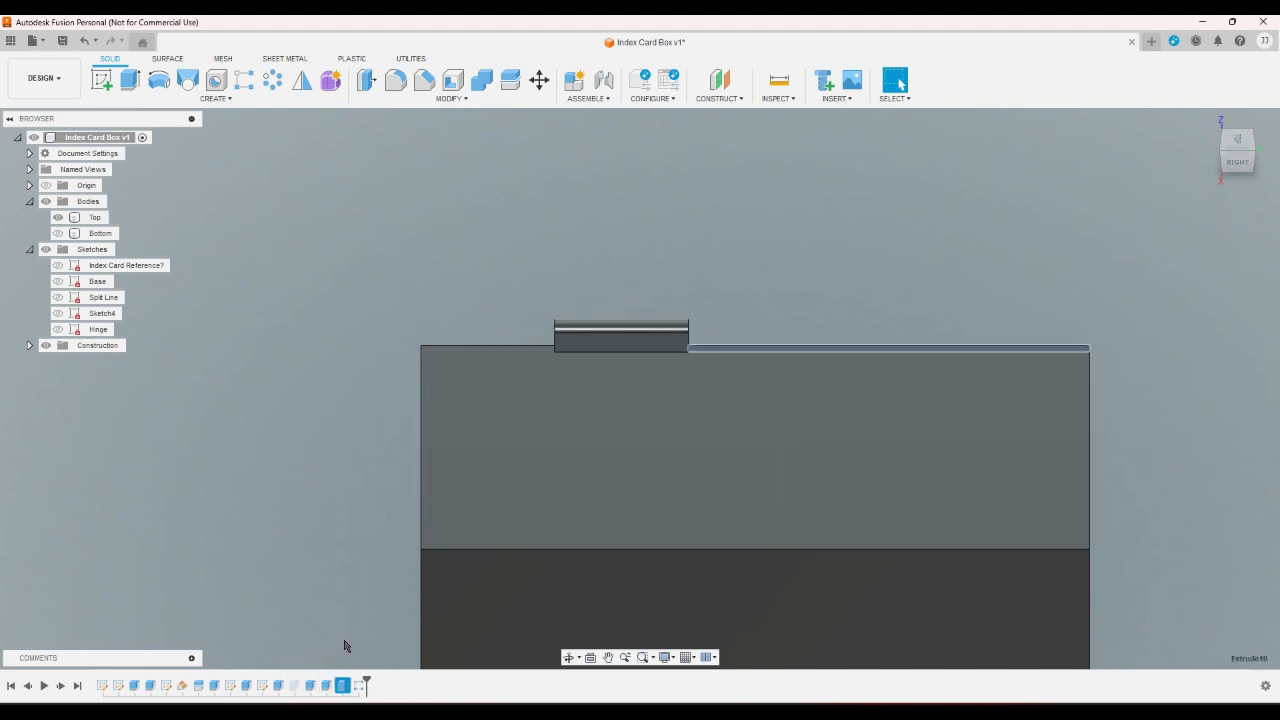
{"action": "double_click", "coordinate": [342, 686]}
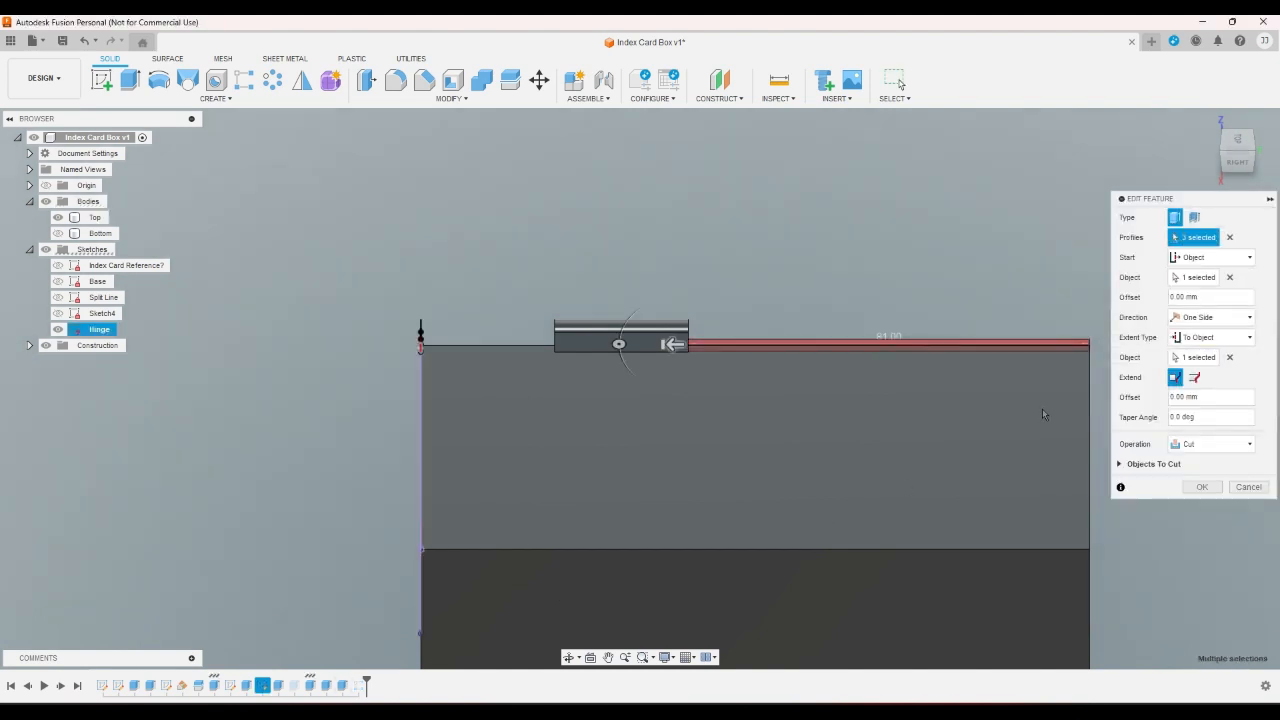
{"action": "left_click", "coordinate": [1230, 343]}
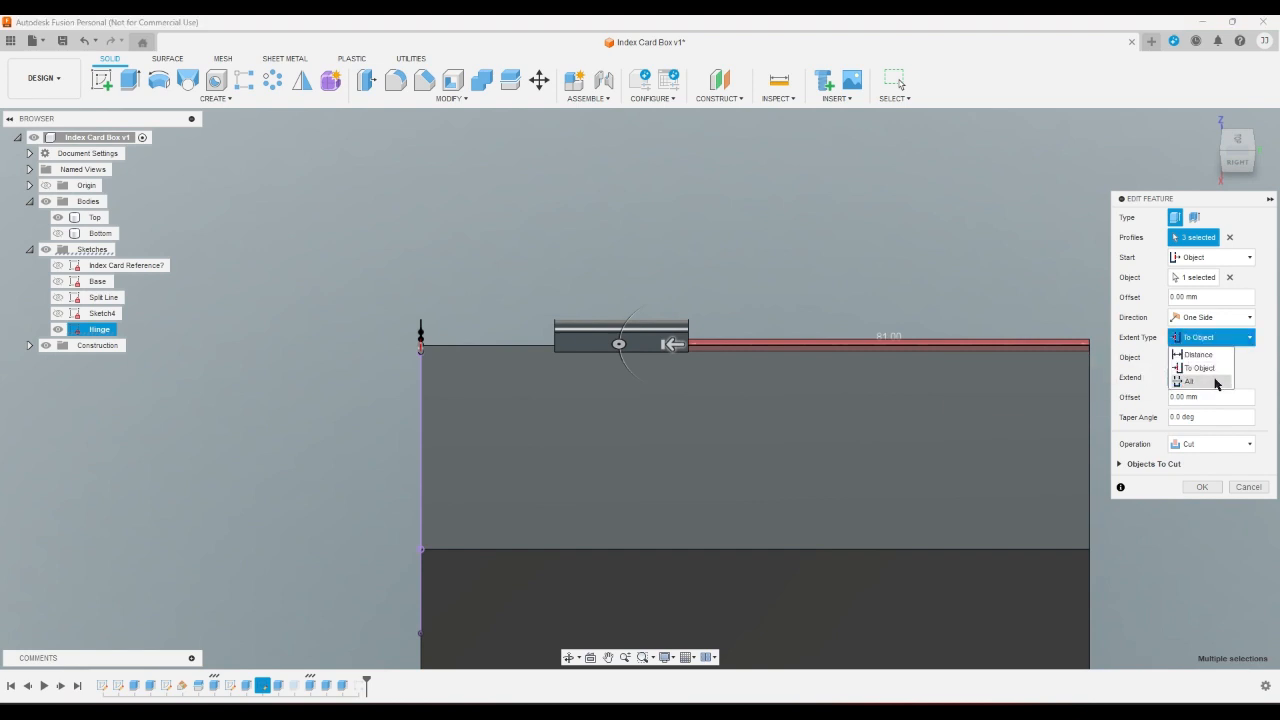
{"action": "left_click", "coordinate": [1248, 487]}
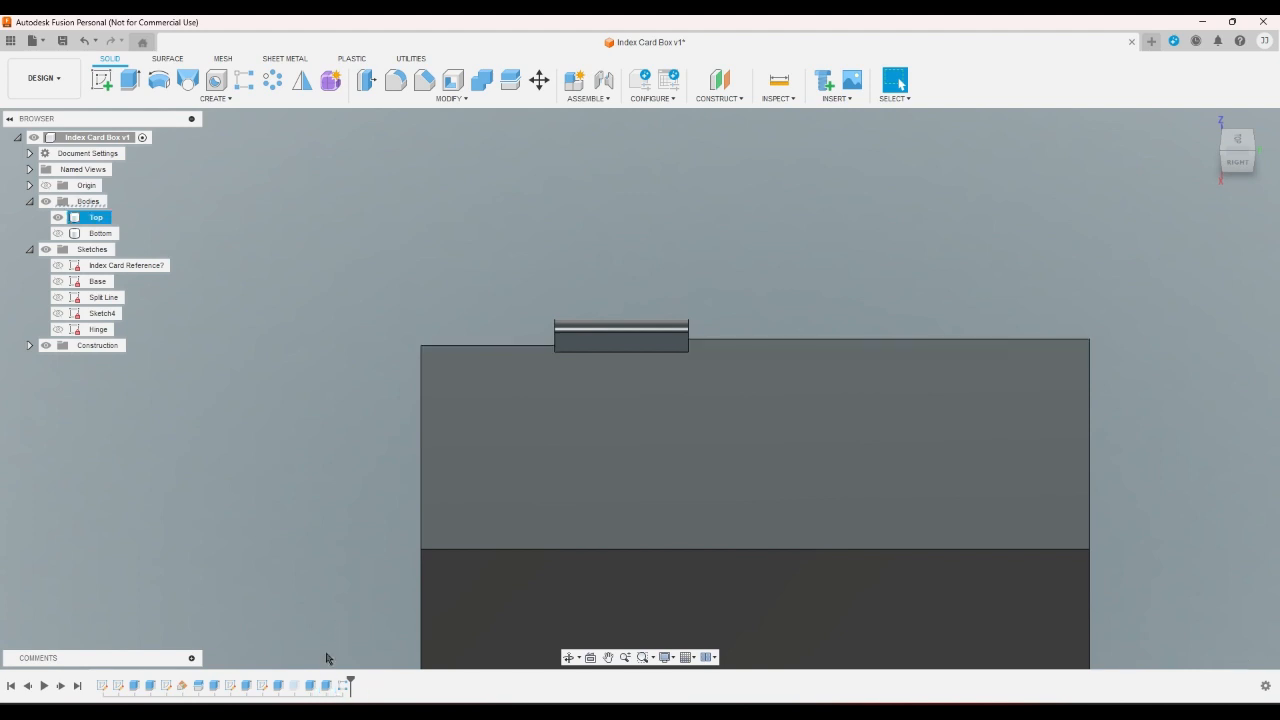
- Change the remaining lid-edge cut's extent from To Object to All, directed through the lid's full width
{"action": "double_click", "coordinate": [326, 686]}
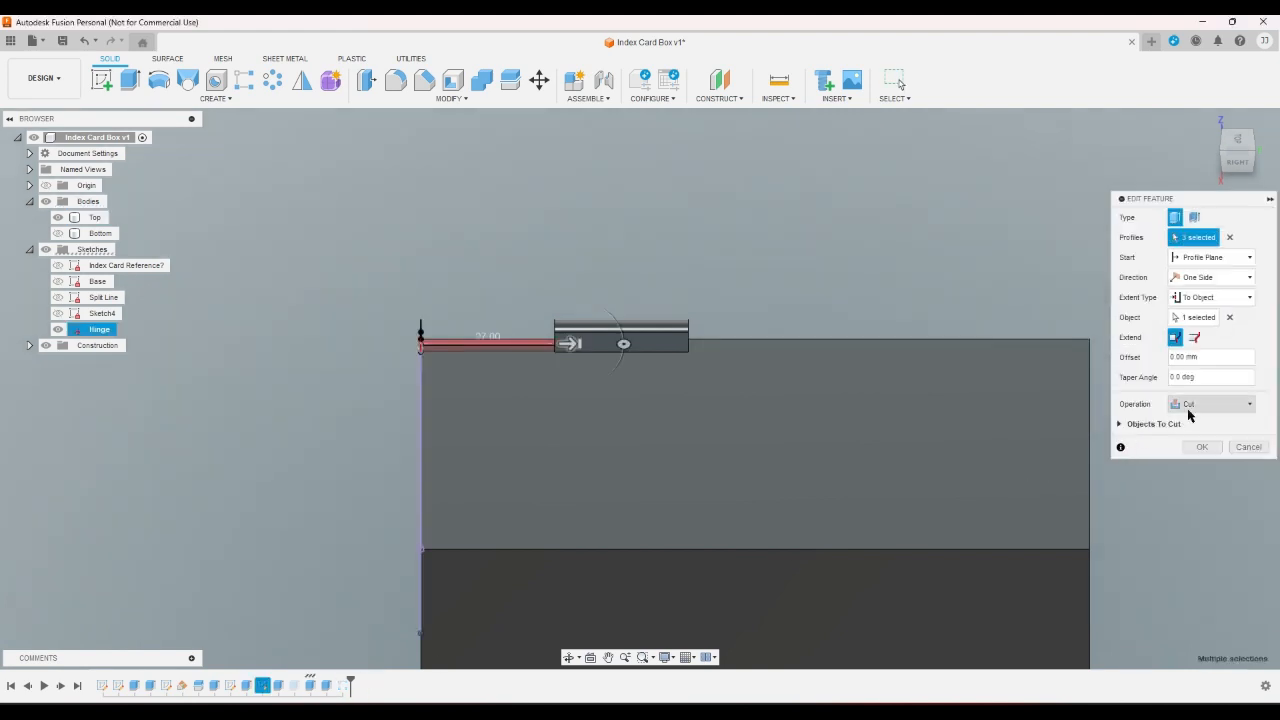
{"action": "left_click", "coordinate": [1229, 317]}
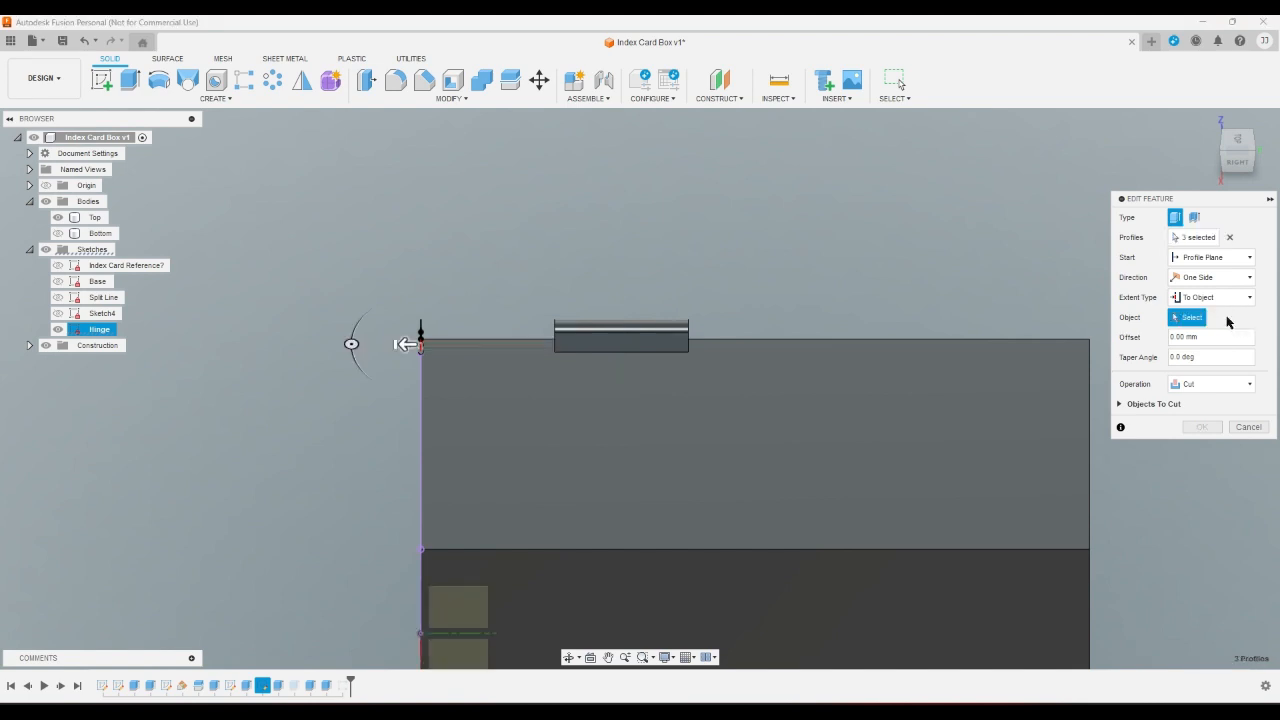
{"action": "left_click", "coordinate": [1230, 297]}
{"action": "left_click", "coordinate": [1220, 342]}
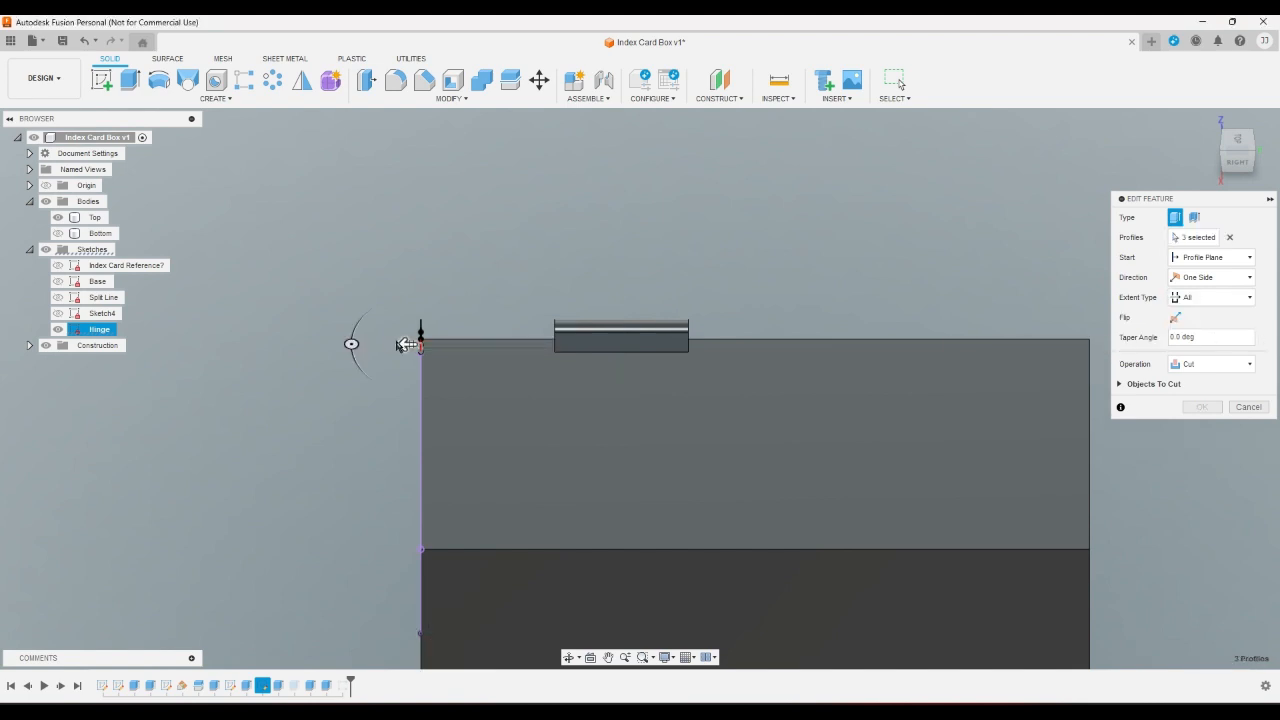
{"action": "left_click_drag", "start_coordinate": [405, 346], "coordinate": [484, 344]}
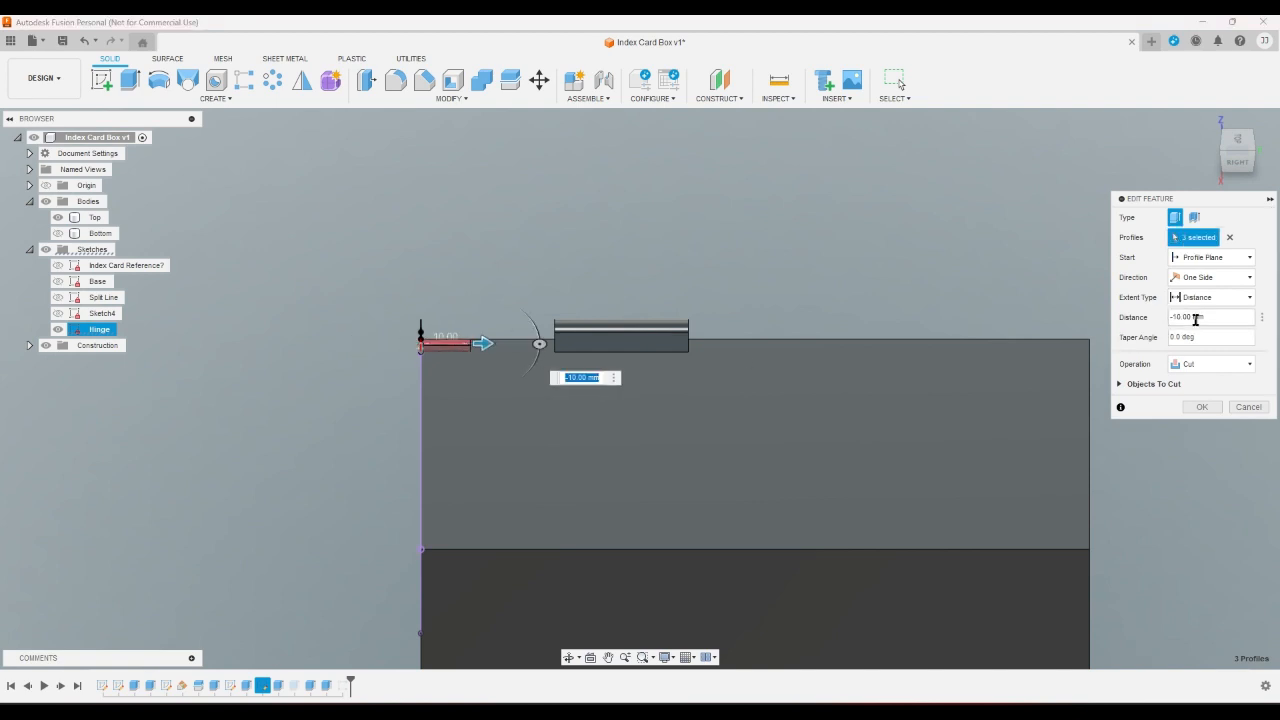
{"action": "left_click", "coordinate": [1230, 297]}
{"action": "left_click", "coordinate": [1218, 342]}
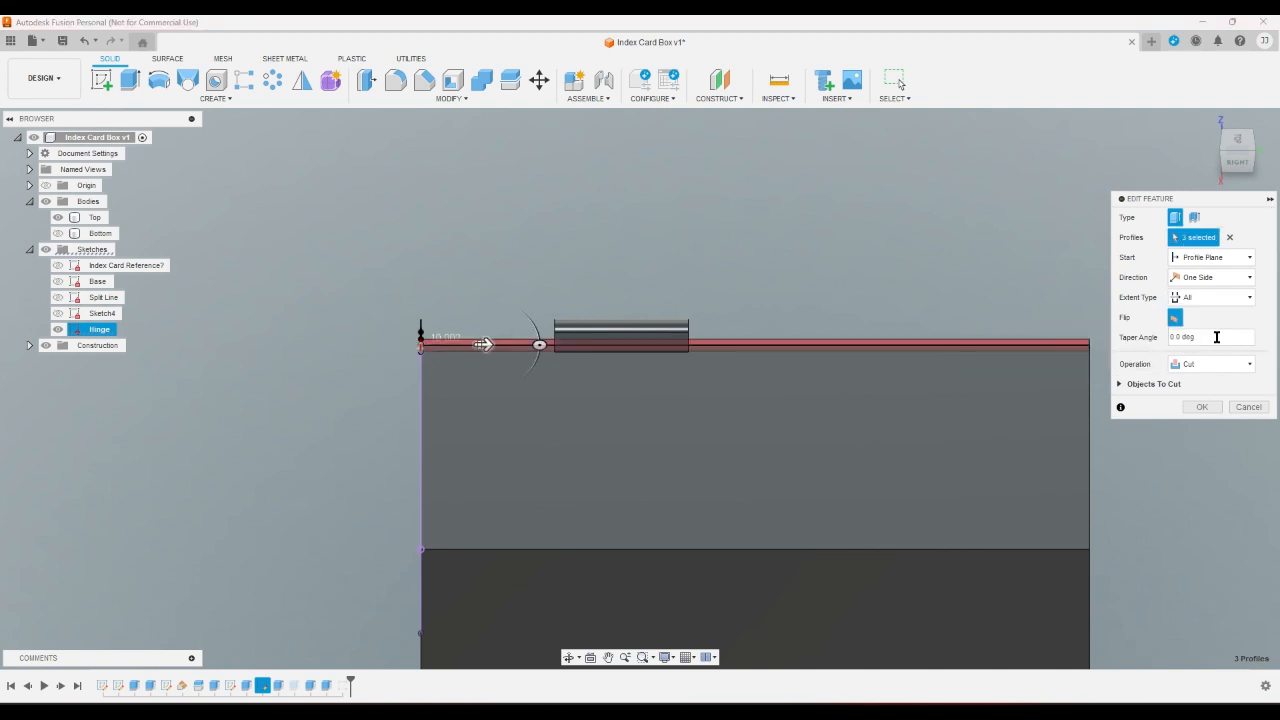
{"action": "left_click", "coordinate": [1202, 407]}
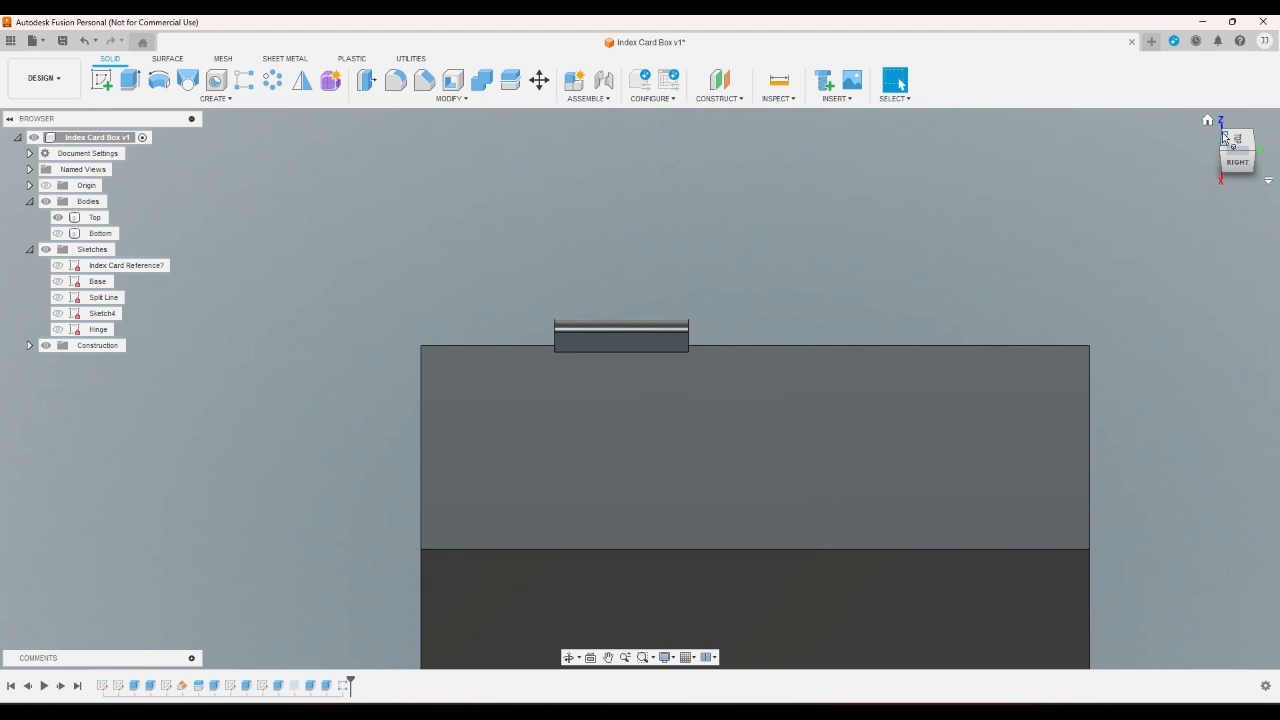
- Edit the lid knuckle's extrusion to add the missing profile where the knuckle meets the lid
{"action": "left_click_drag", "start_coordinate": [1228, 142], "coordinate": [1124, 204]}
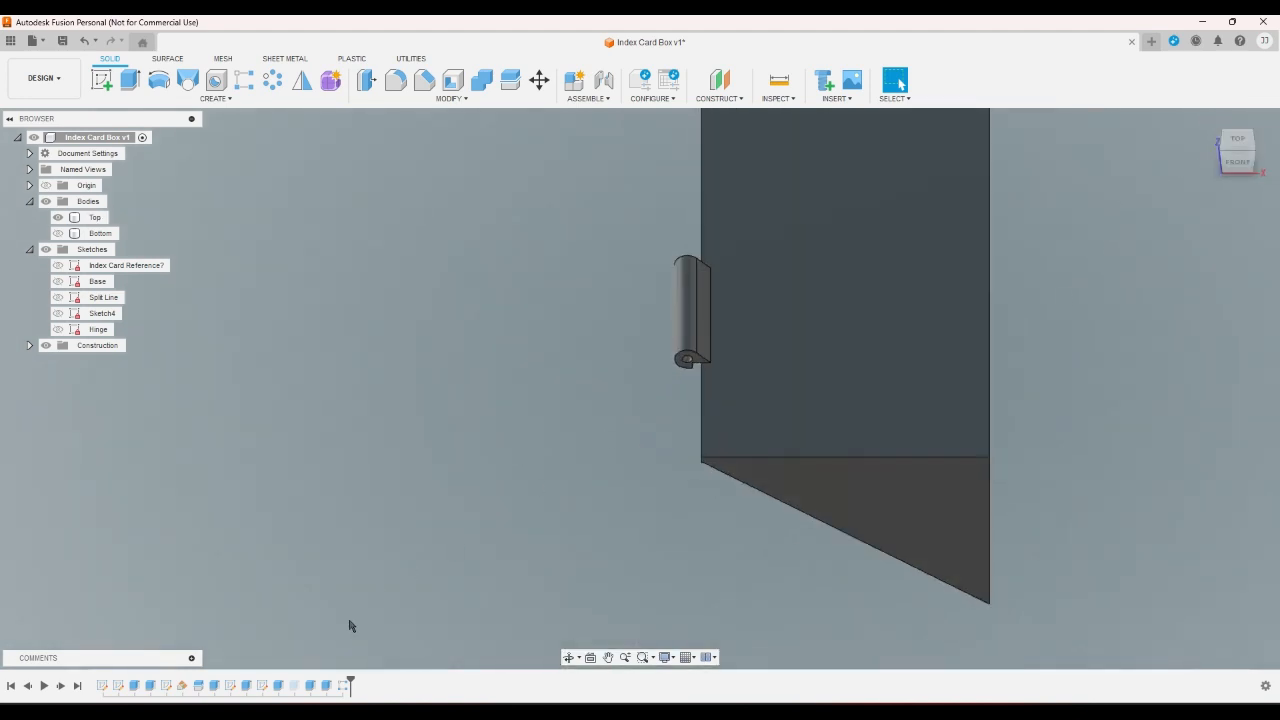
{"action": "left_click", "coordinate": [327, 686]}
{"action": "left_click", "coordinate": [338, 658]}
{"action": "left_click", "coordinate": [1249, 168]}
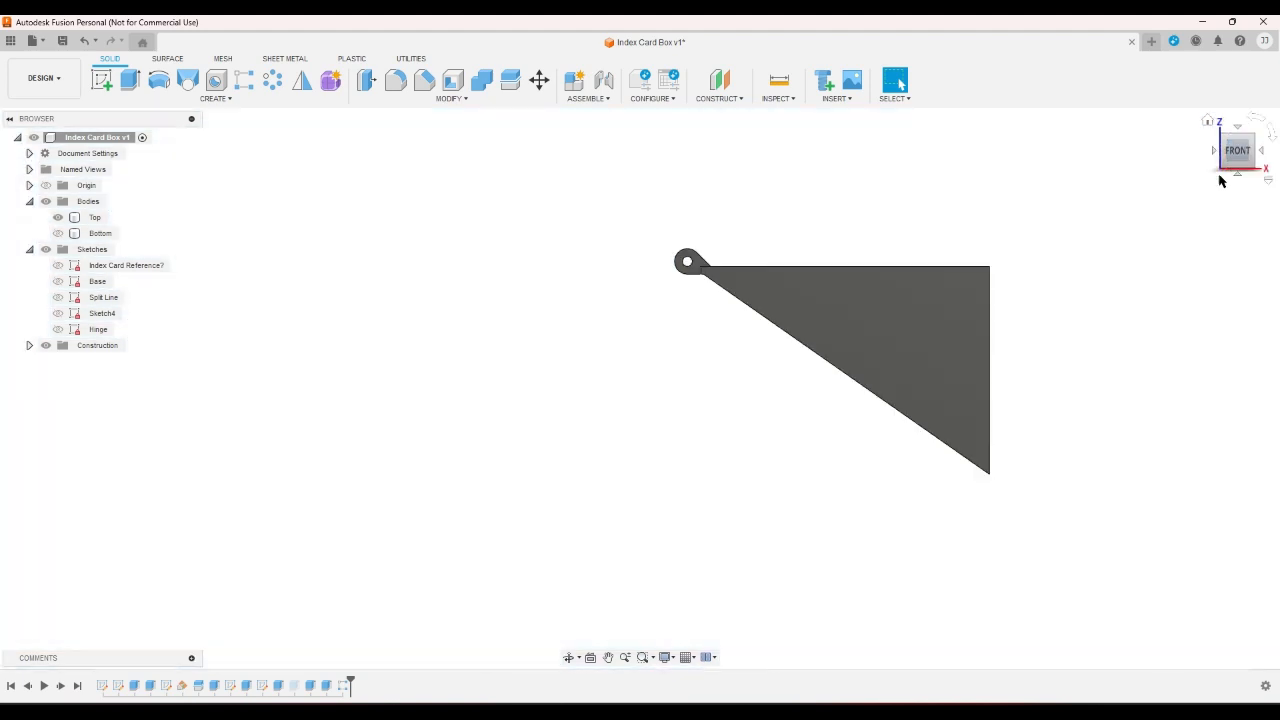
{"action": "double_click", "coordinate": [327, 686]}
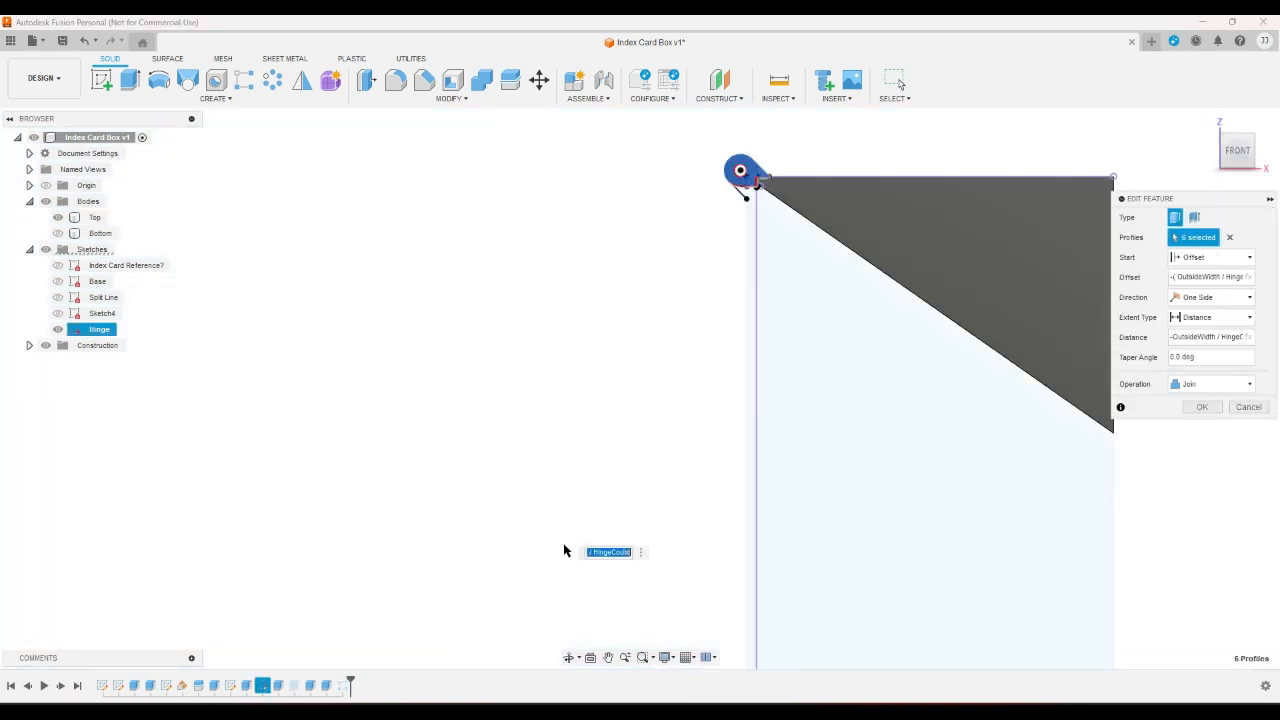
{"action": "scroll", "coordinate": [574, 354], "scroll_direction": "down", "scroll_amount": 1}
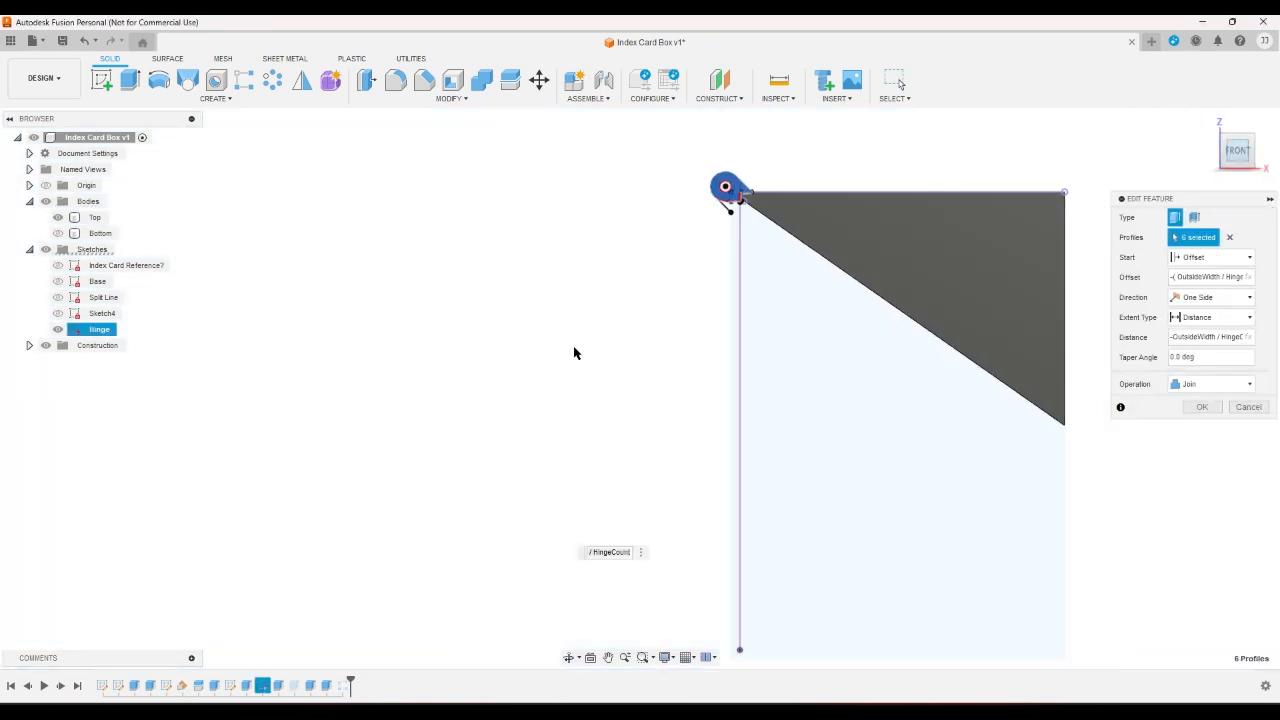
{"action": "scroll", "coordinate": [771, 162], "scroll_direction": "up", "scroll_amount": 4}
{"action": "left_click", "coordinate": [705, 238]}
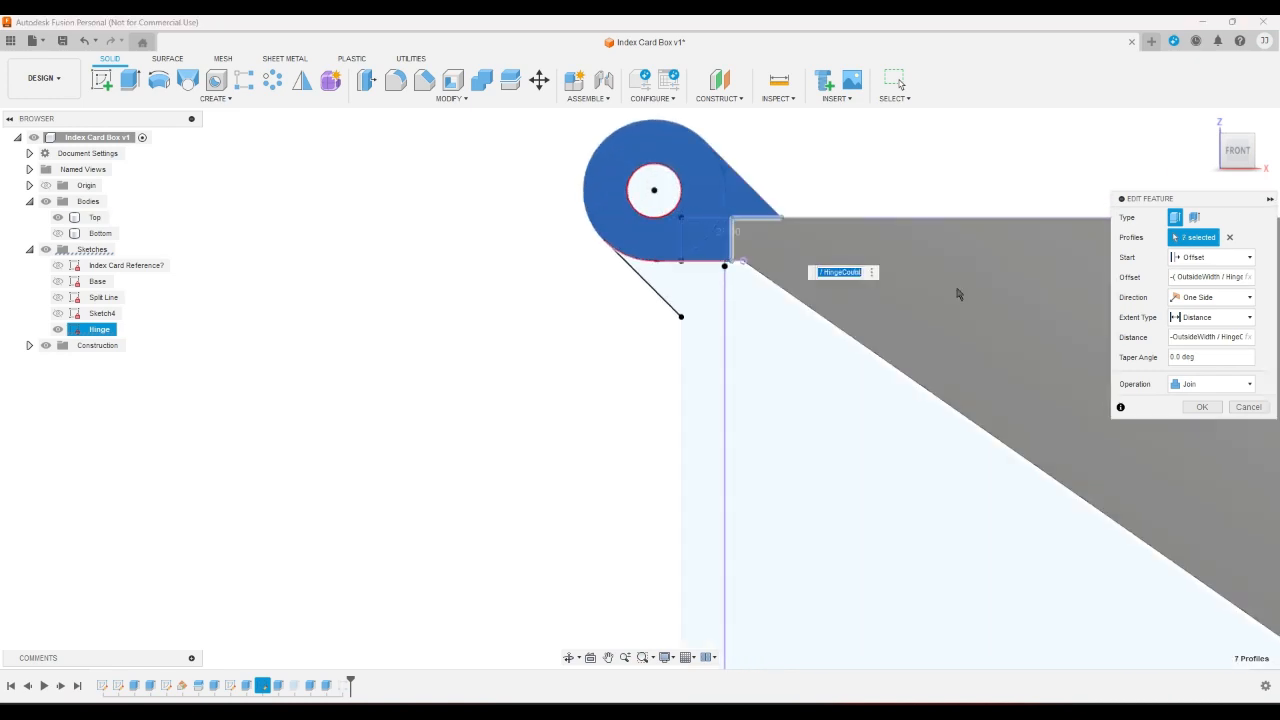
{"action": "left_click", "coordinate": [1202, 408]}
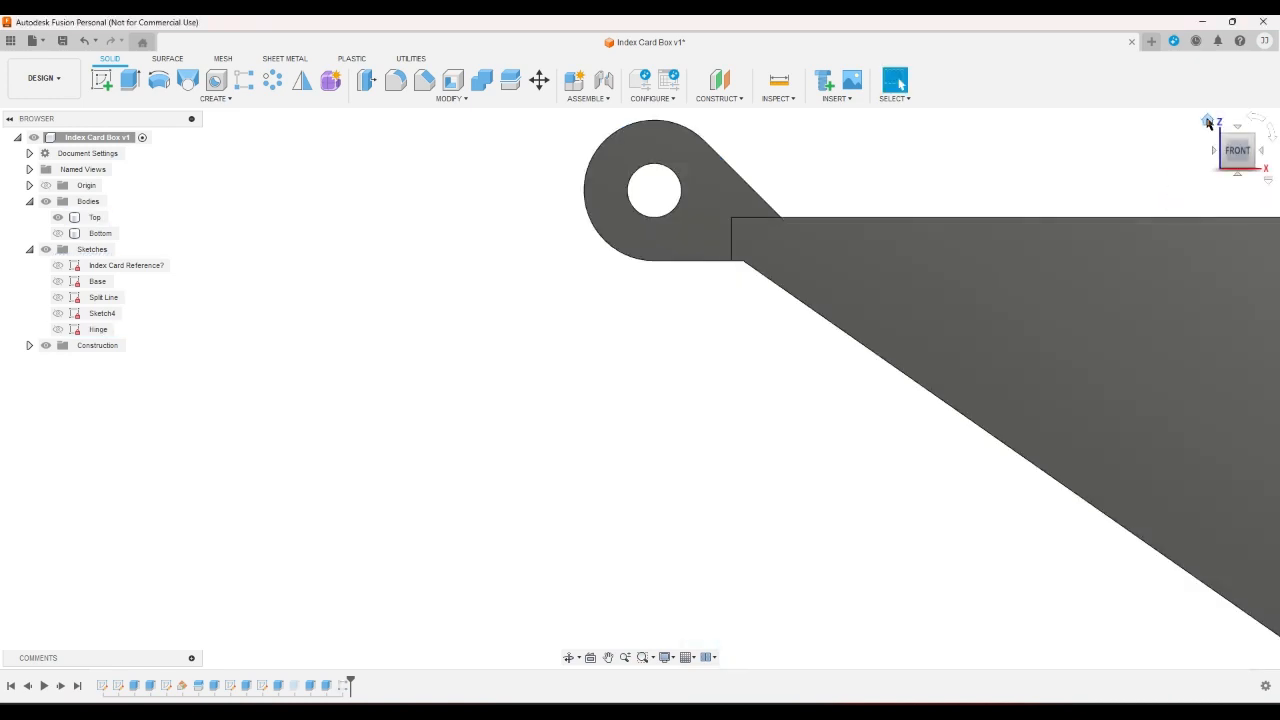
- Start a rectangular pattern of the lid's knuckle extrusion along the lid's long hinge-side edge
{"action": "left_click", "coordinate": [1207, 121]}
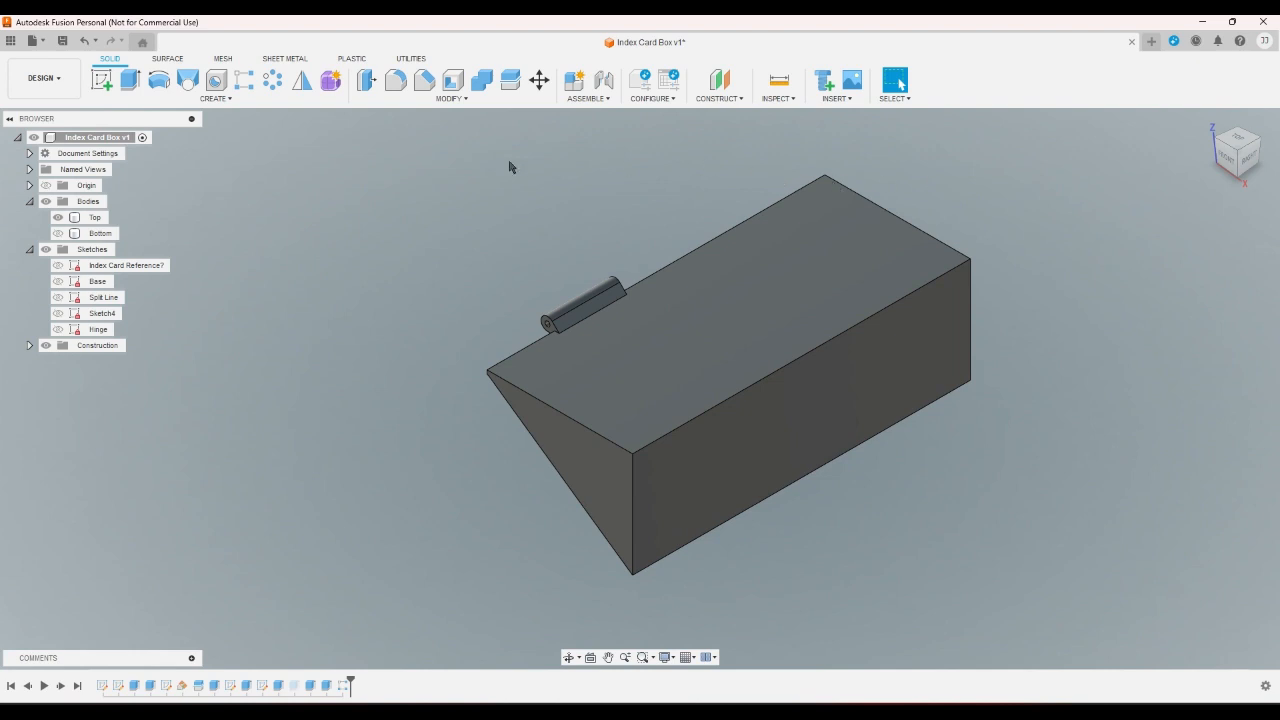
{"action": "left_click", "coordinate": [244, 80]}
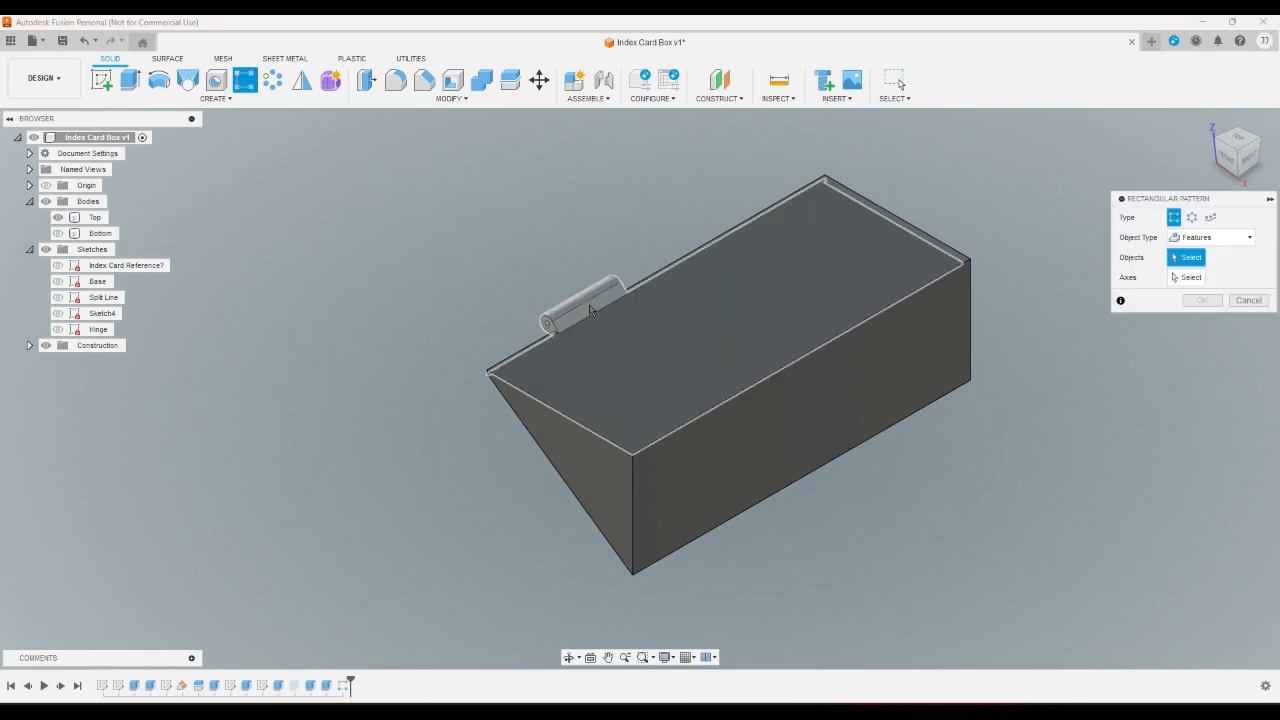
{"action": "left_click", "coordinate": [326, 686]}
{"action": "left_click", "coordinate": [1193, 282]}
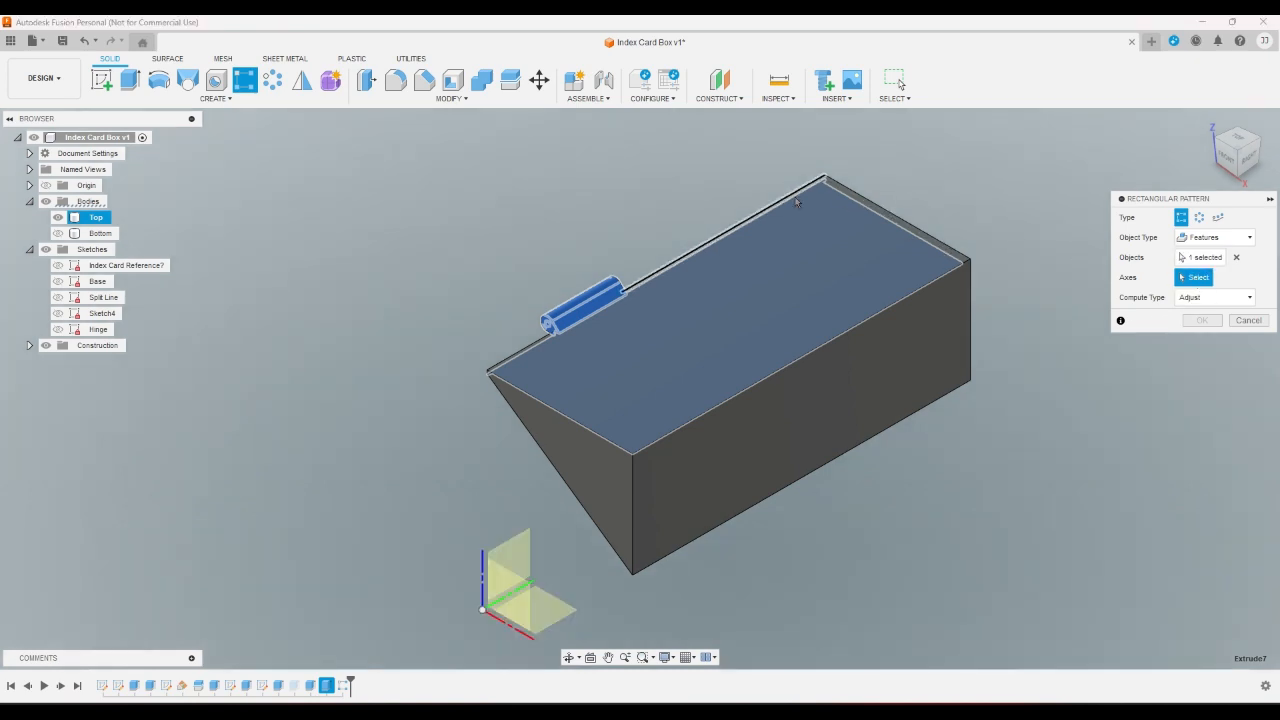
{"action": "left_click", "coordinate": [785, 201]}
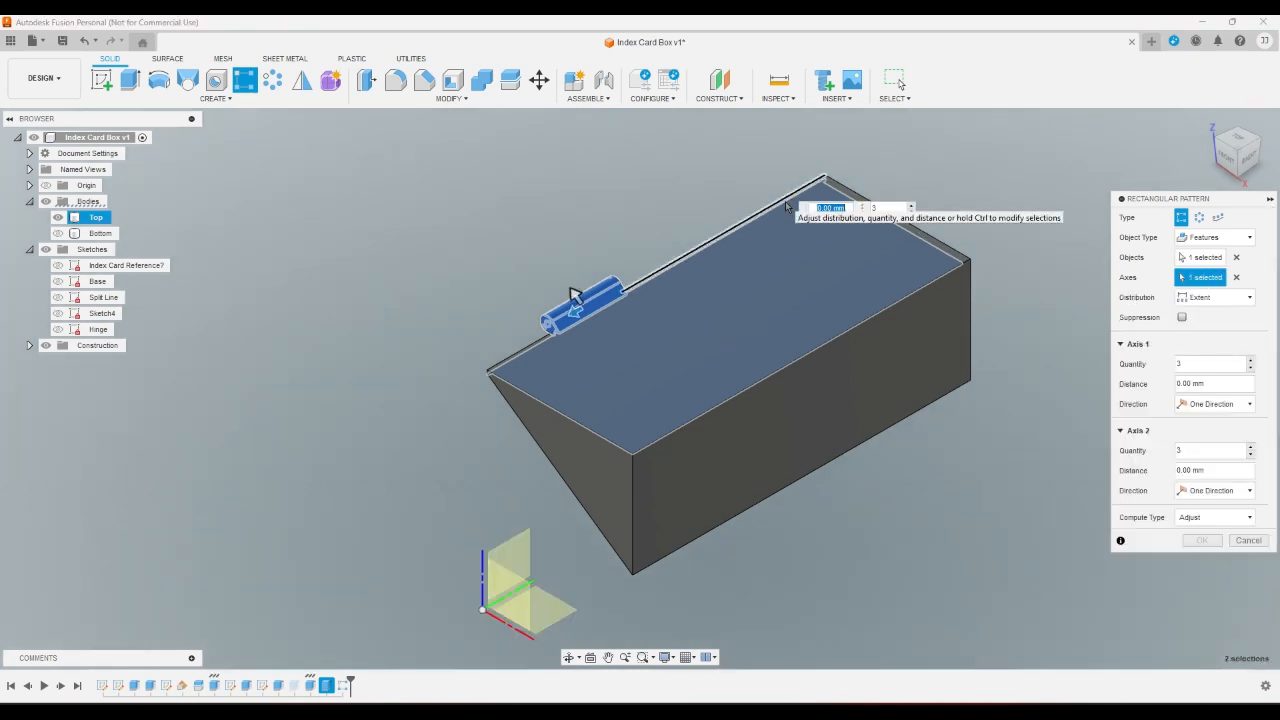
- Set the knuckle pattern's first-axis quantity to (HingeCount-1)/2
{"action": "left_click", "coordinate": [1198, 362]}
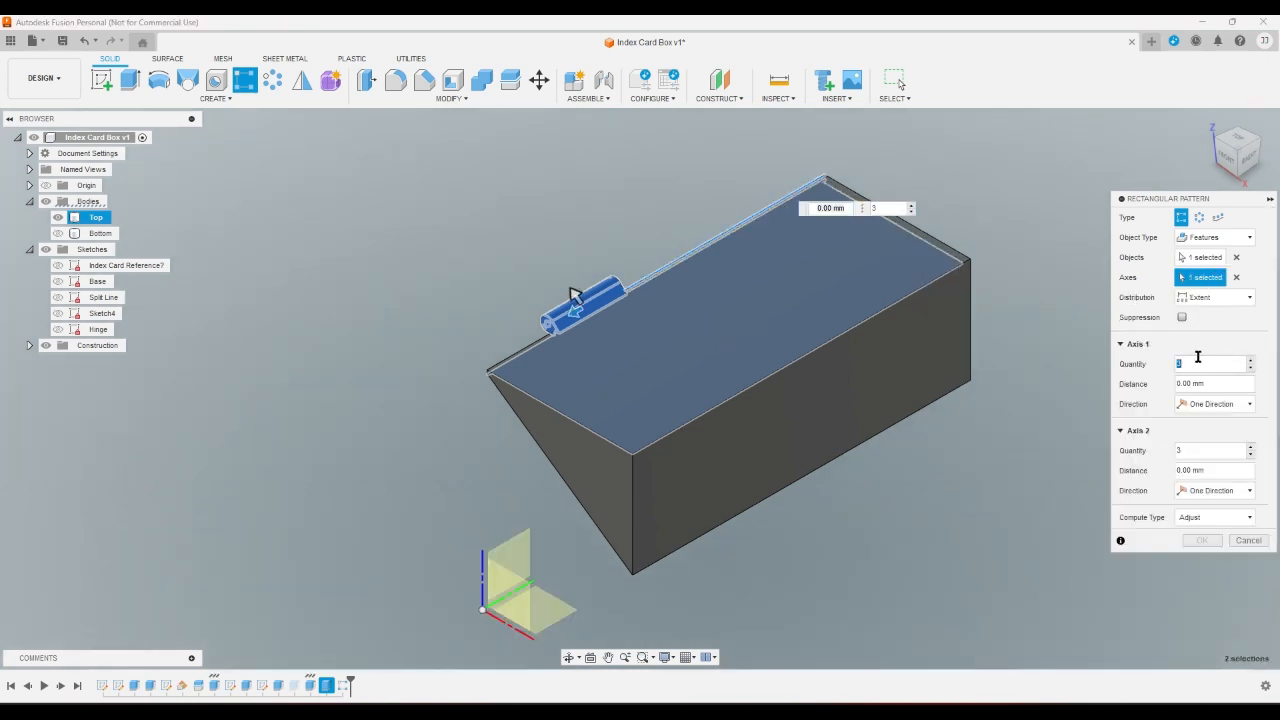
{"action": "type", "text": "H"}
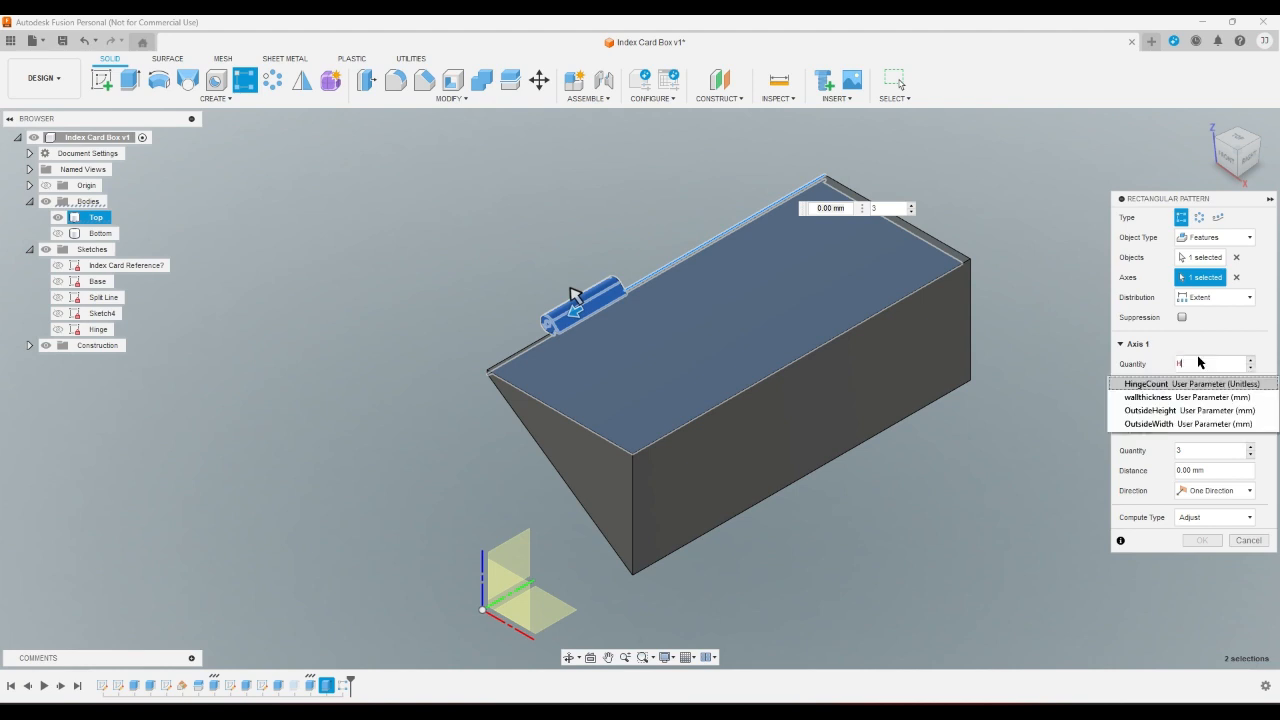
{"action": "key", "text": "Return"}
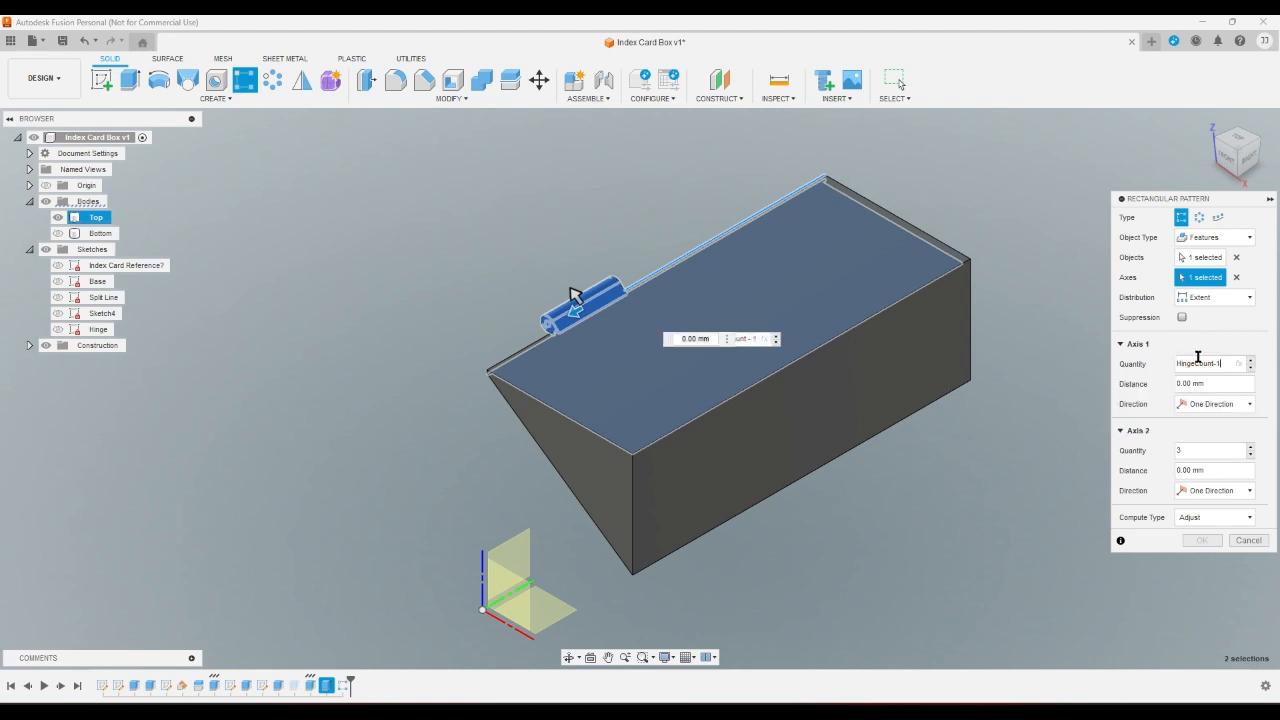
{"action": "key", "text": "Left"}
{"action": "key", "text": "Left"}
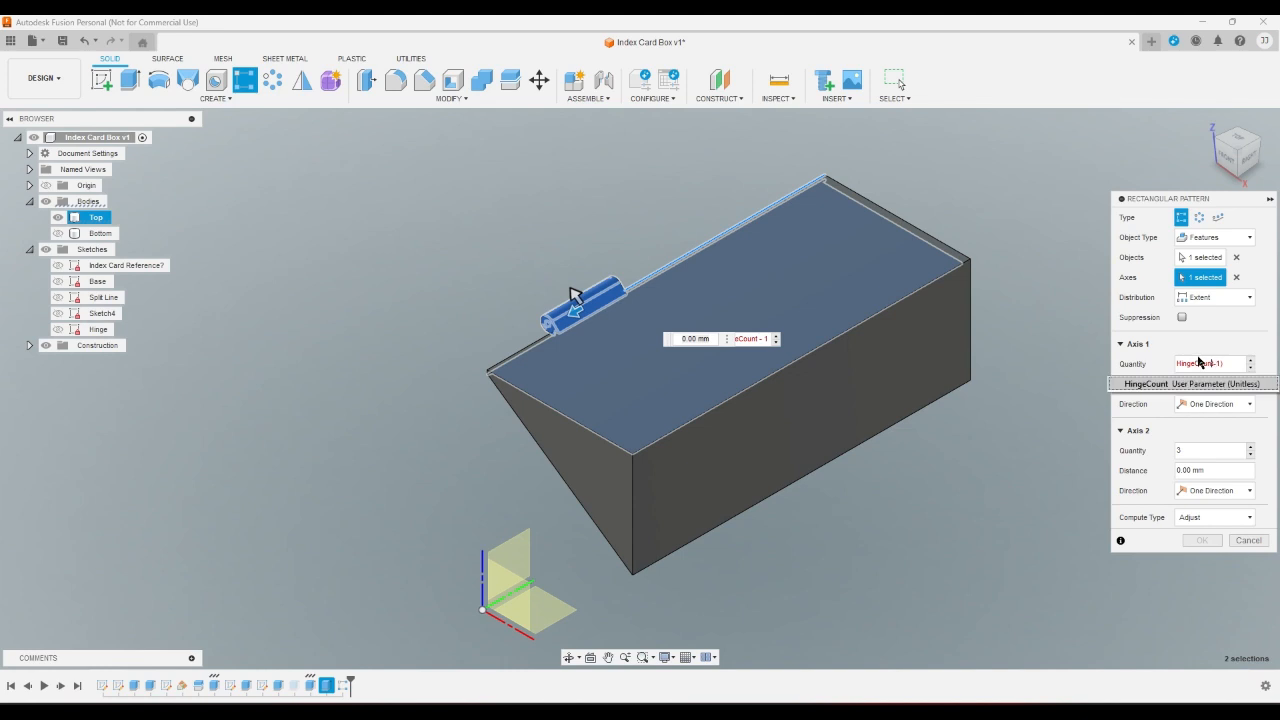
{"action": "key", "text": "Left"}
{"action": "key", "text": "Left"}
{"action": "key", "text": "Left"}
{"action": "type", "text": "("}
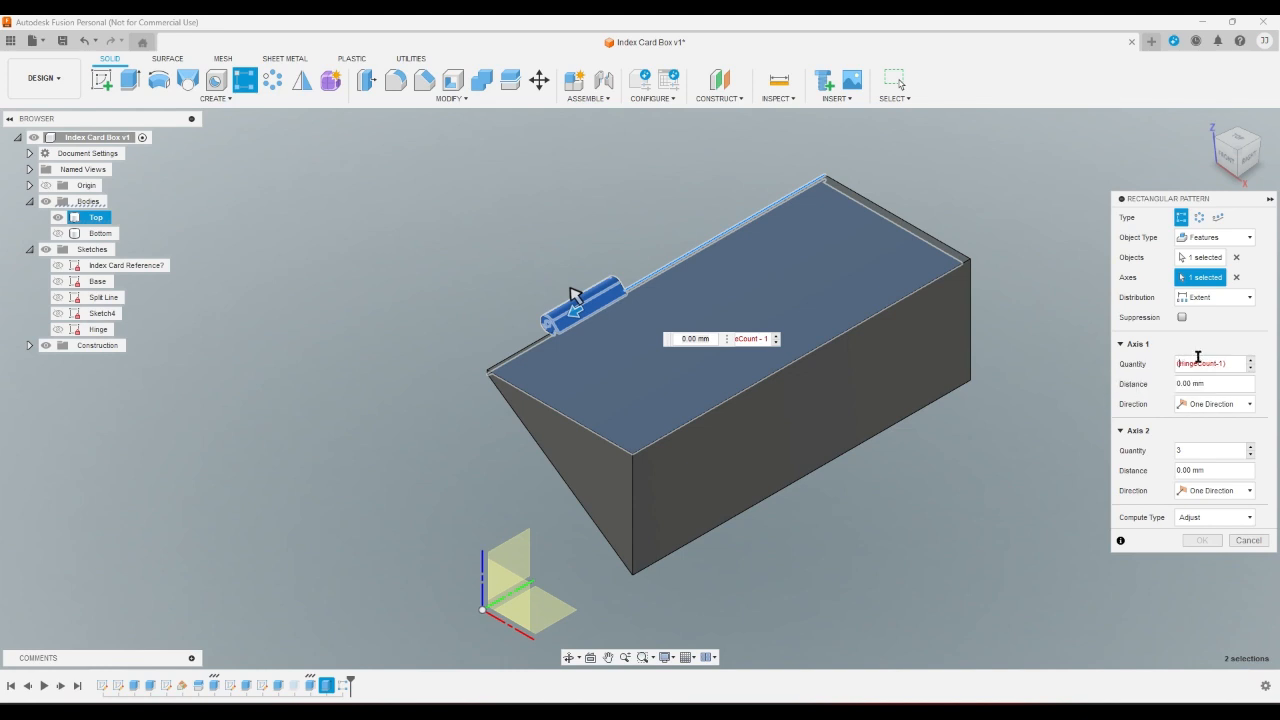
{"action": "left_click", "coordinate": [1228, 366]}
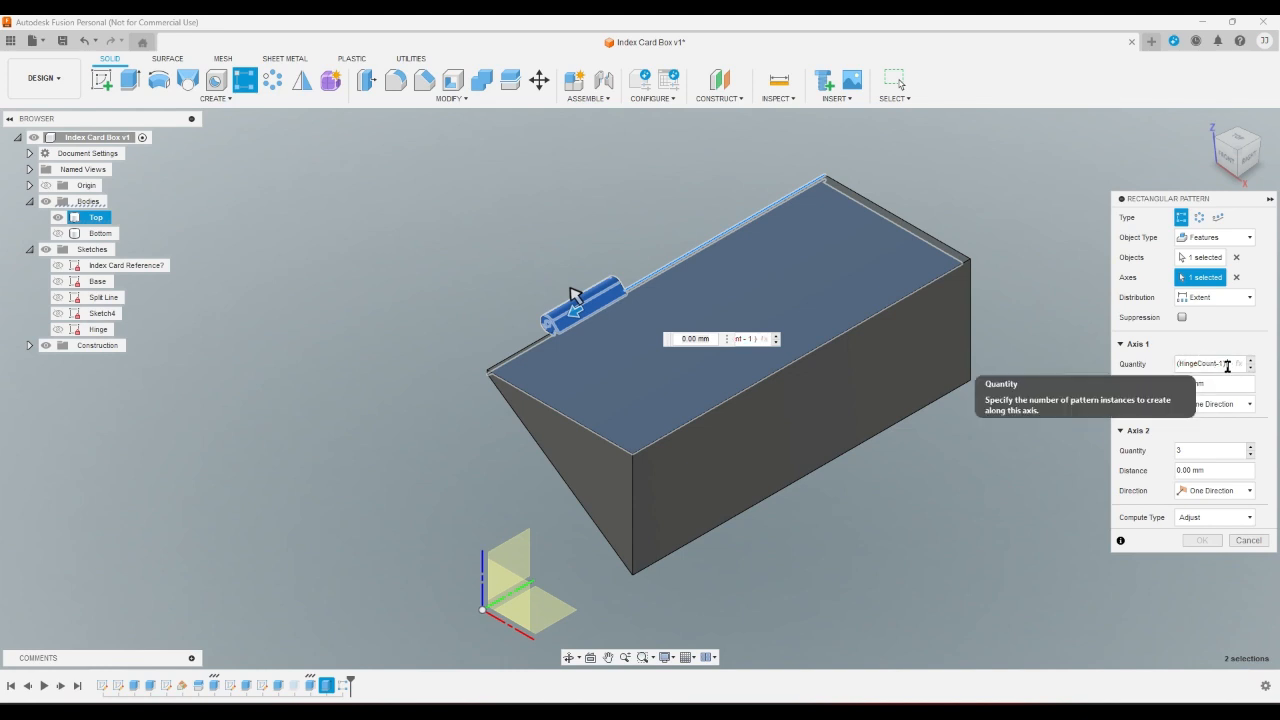
{"action": "type", "text": "/2"}
- Set the knuckle pattern's first-axis distance to OutsideWidth-(2*HingeCount)
{"action": "left_click", "coordinate": [1228, 387]}
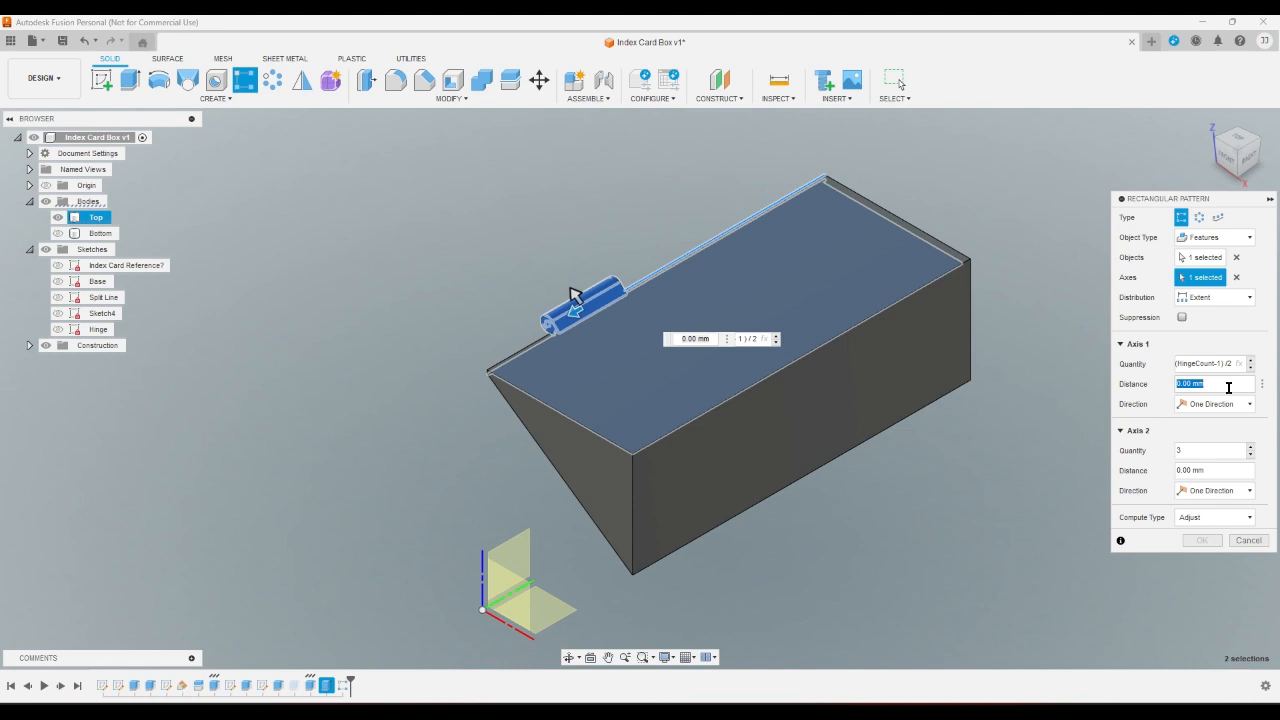
{"action": "type", "text": "O"}
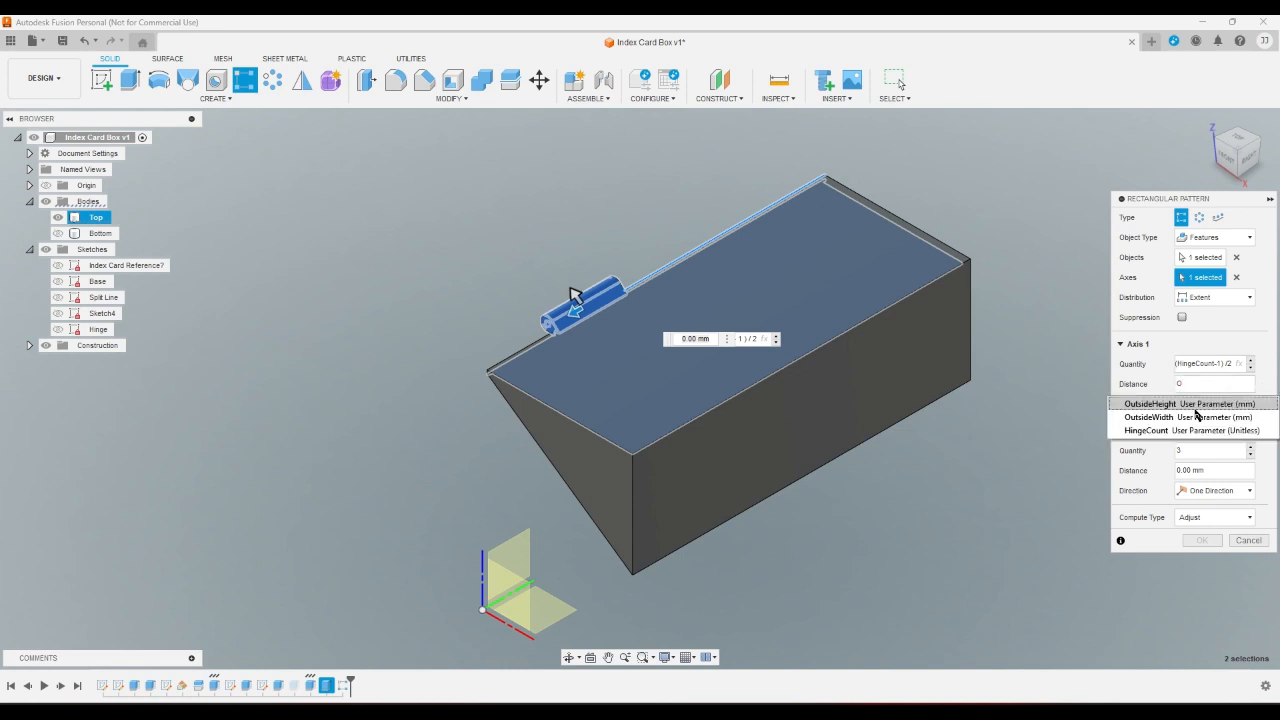
{"action": "left_click", "coordinate": [1194, 416]}
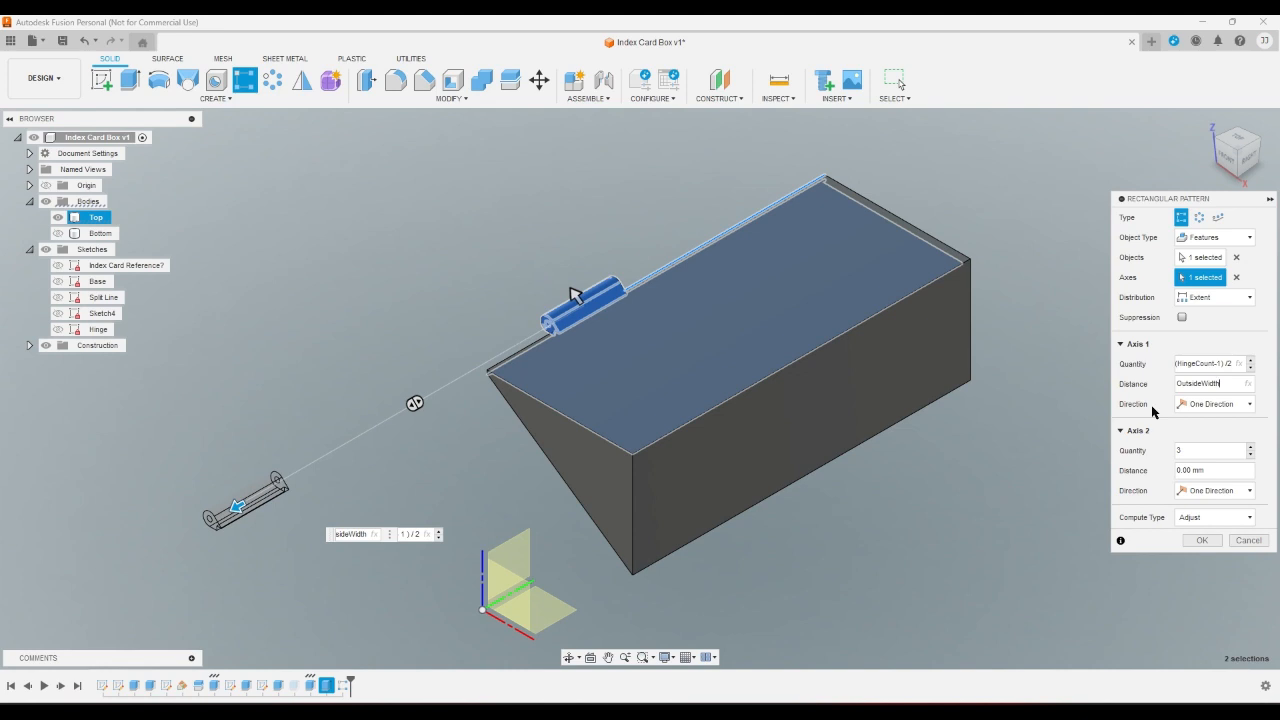
{"action": "type", "text": "-2"}
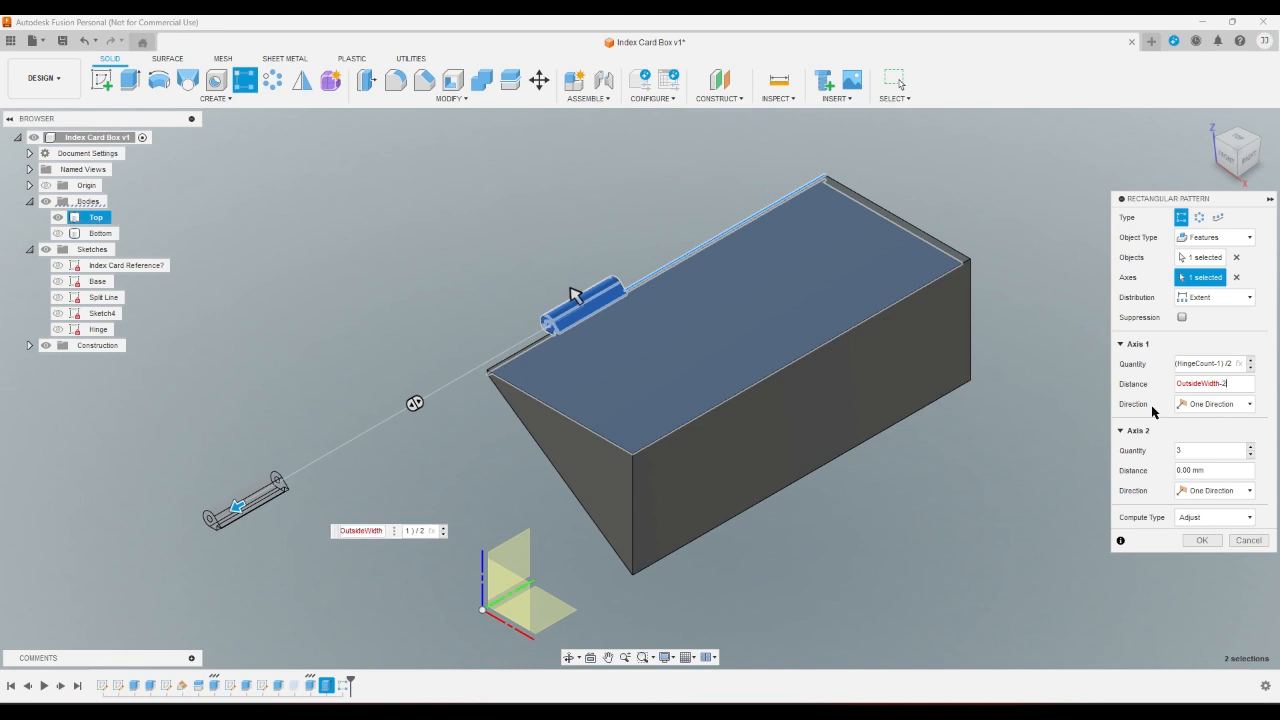
{"action": "type", "text": "*"}
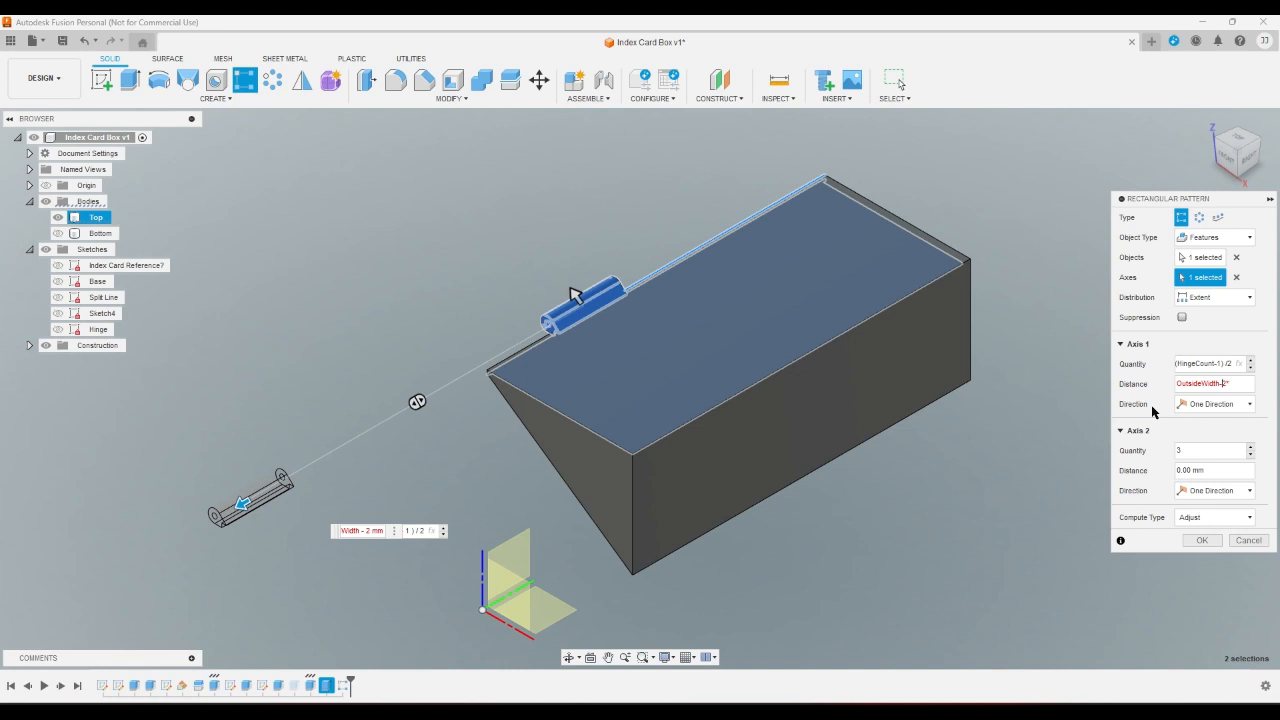
{"action": "type", "text": "("}
{"action": "type", "text": "H"}
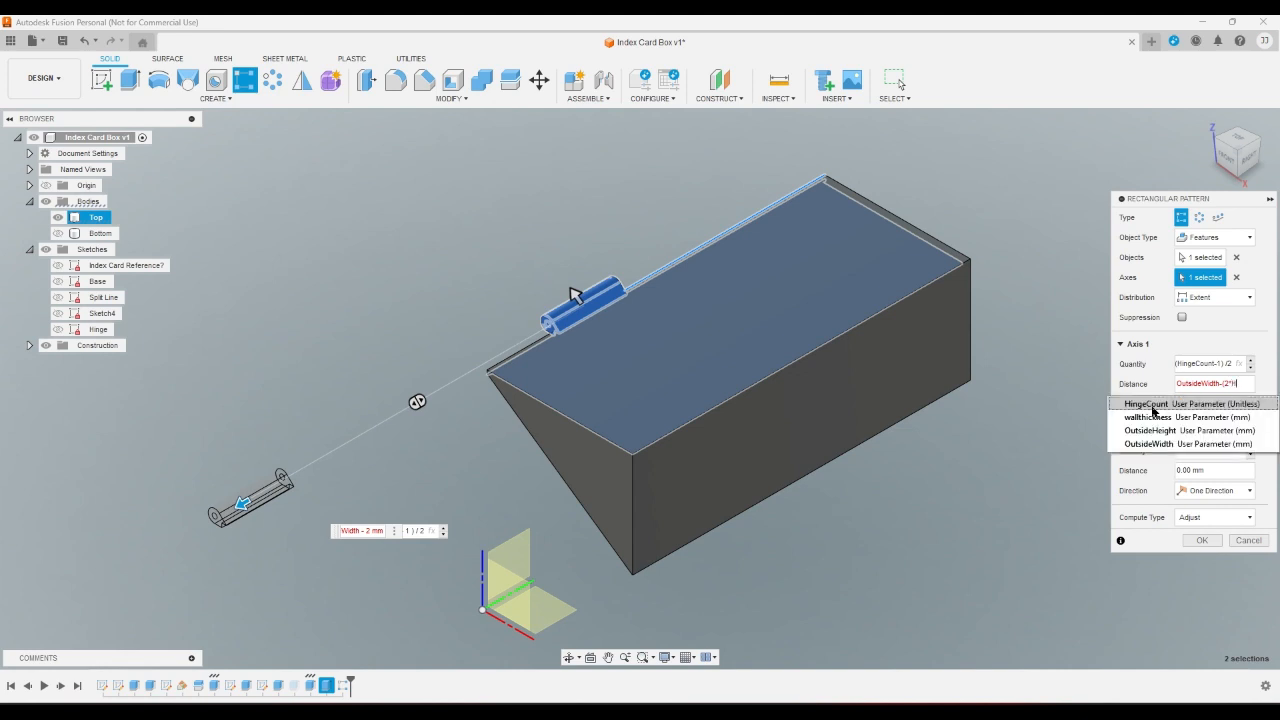
{"action": "left_click", "coordinate": [1153, 406]}
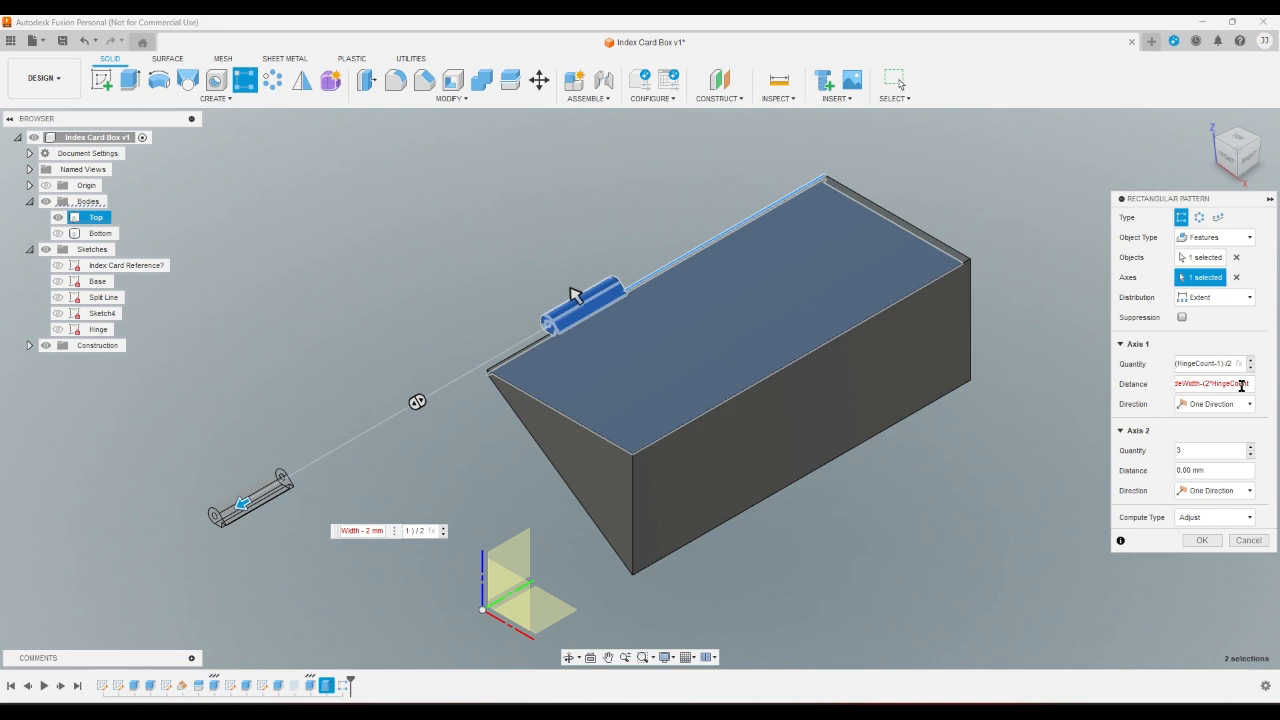
{"action": "key", "text": "BackSpace"}
{"action": "type", "text": ")*1 mm)"}
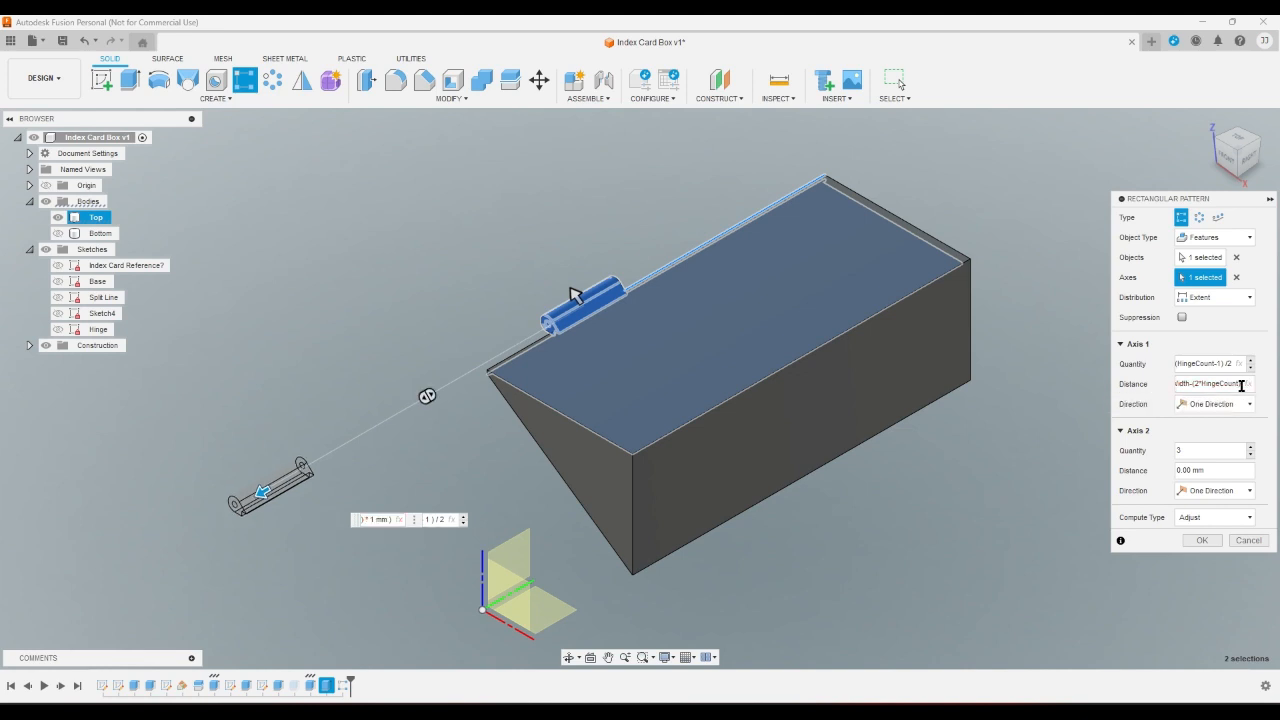
- Change the first-axis distance expression to OutsideWidth-(2*OutsideWidth/HingeCount)
{"action": "key", "text": "Left"}
{"action": "key", "text": "Left"}
{"action": "key", "text": "Left"}
{"action": "key", "text": "Left"}
{"action": "key", "text": "Left"}
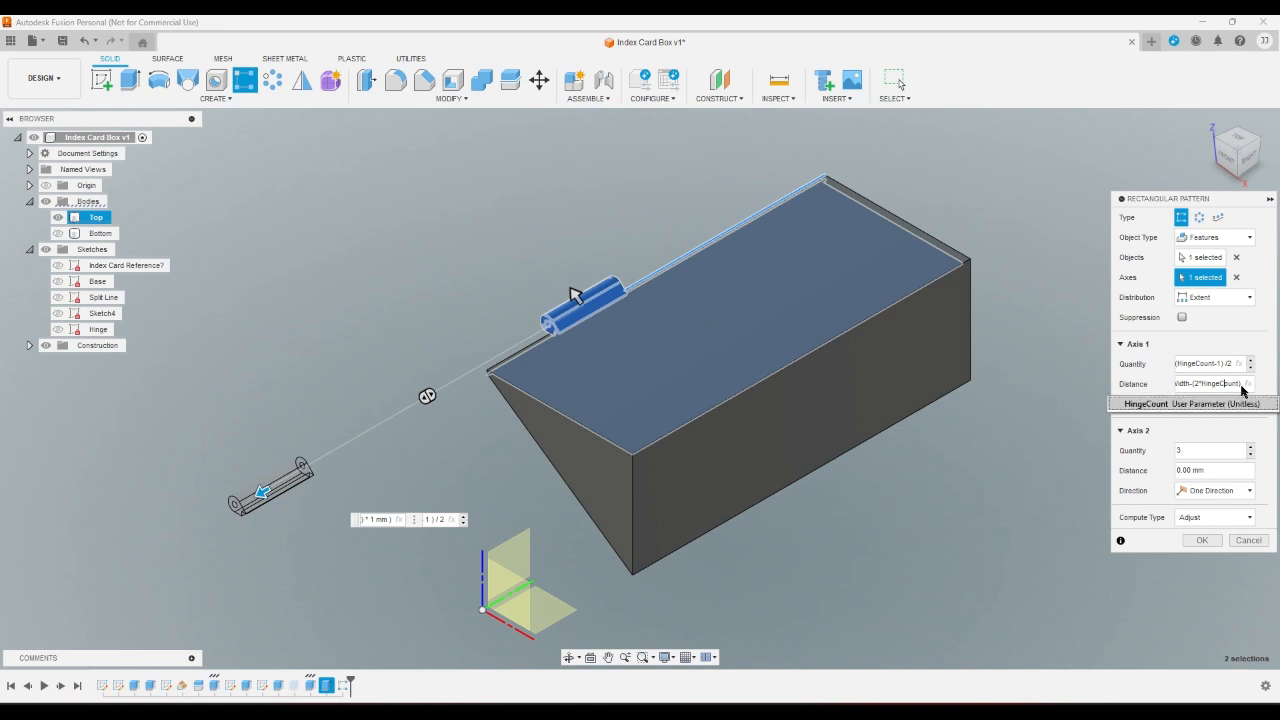
{"action": "key", "text": "Left"}
{"action": "key", "text": "Left"}
{"action": "key", "text": "Left"}
{"action": "left_click", "coordinate": [1241, 385]}
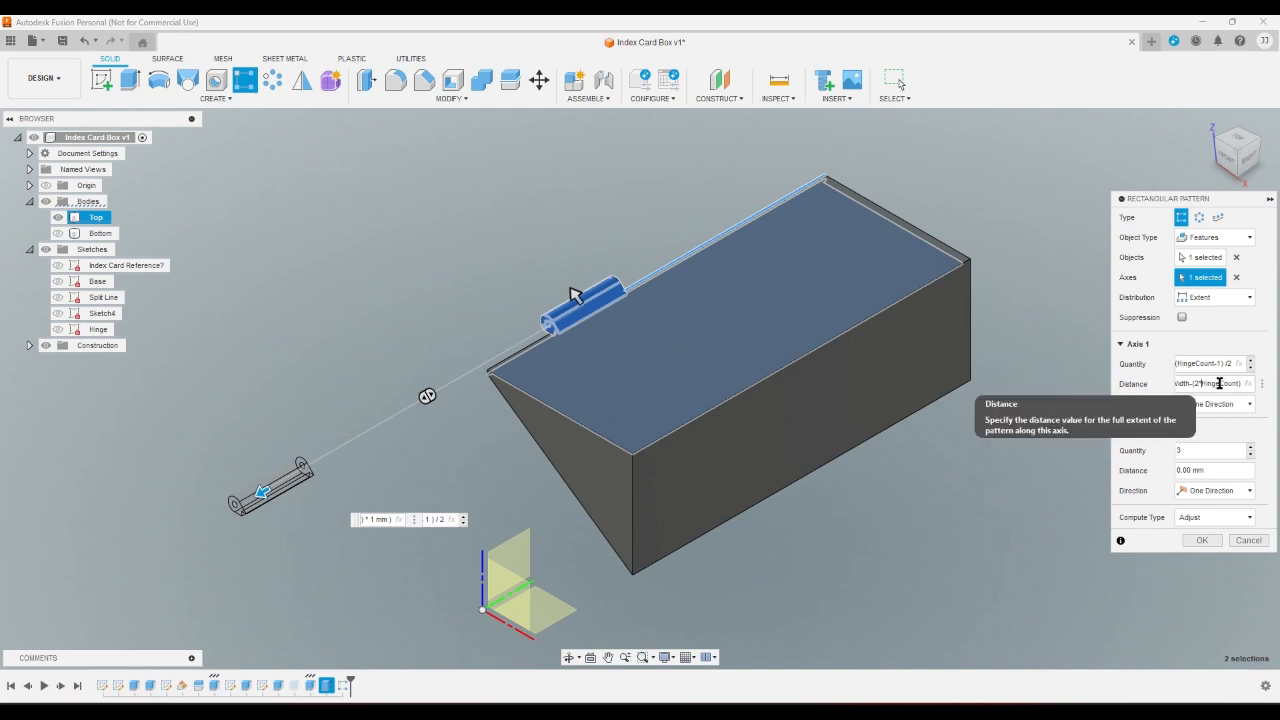
{"action": "type", "text": "O"}
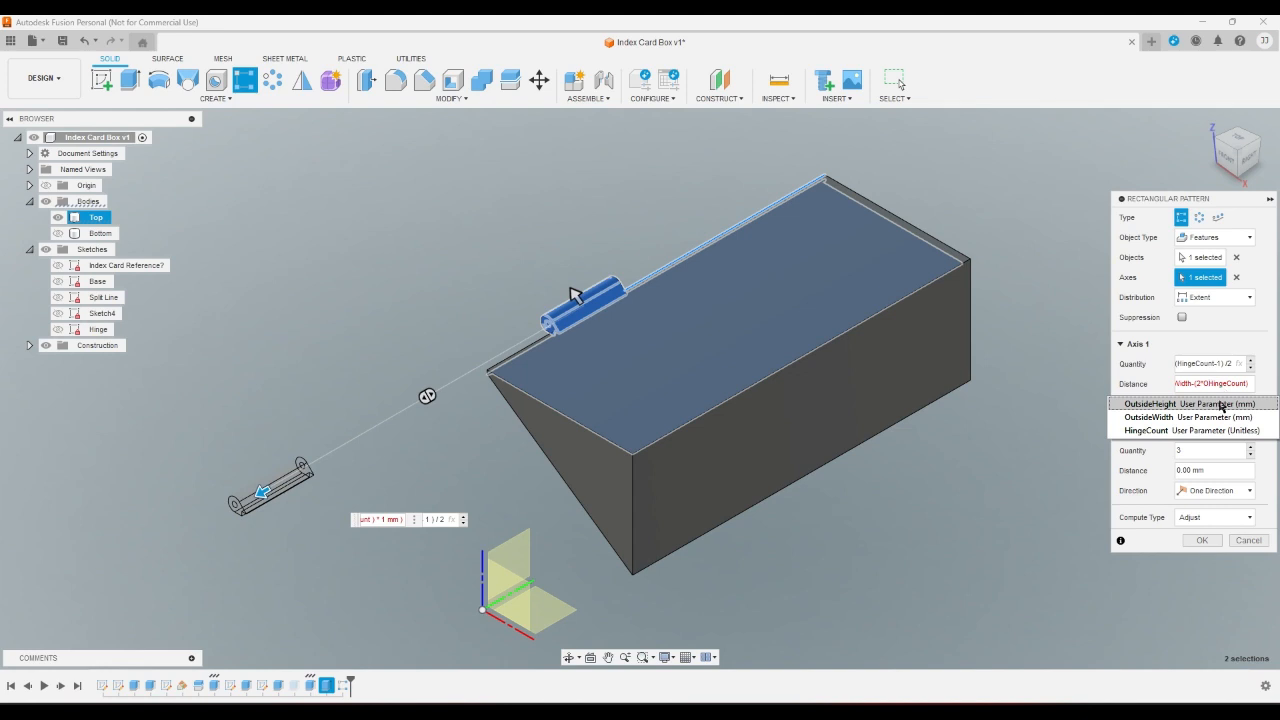
{"action": "left_click", "coordinate": [1219, 404]}
{"action": "type", "text": ")"}
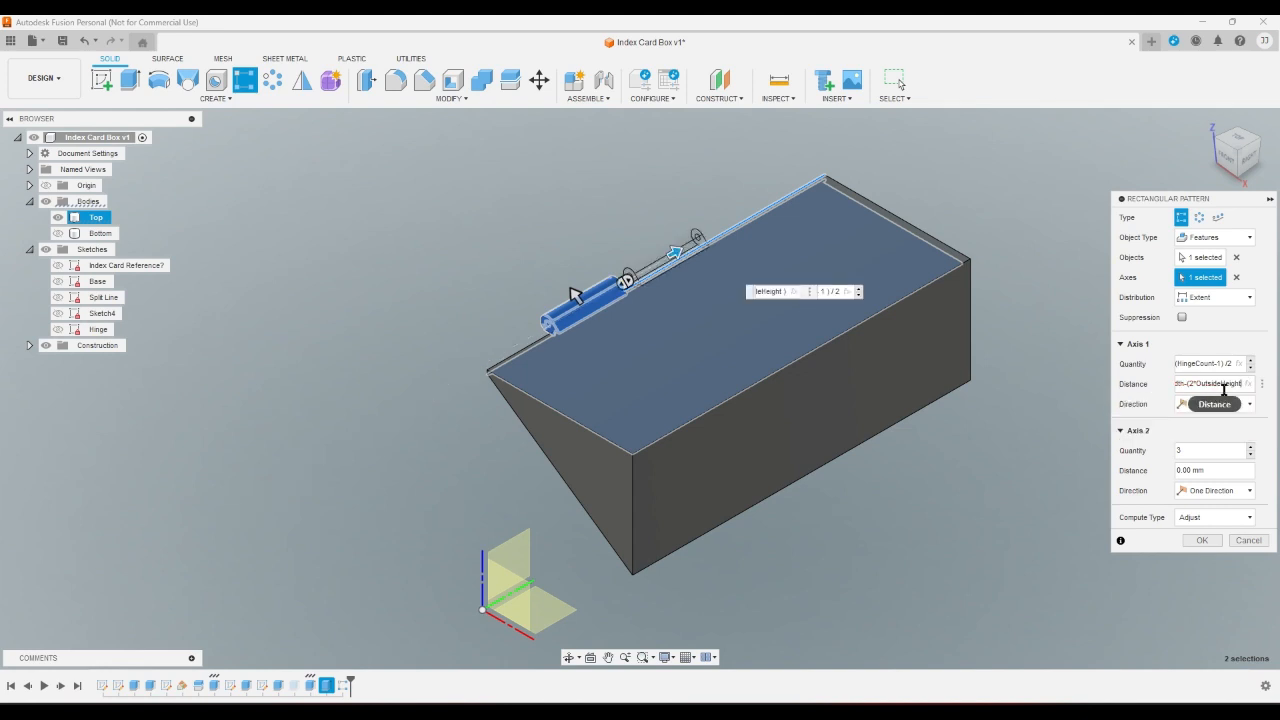
{"action": "left_click", "coordinate": [1224, 389]}
{"action": "key", "text": "BackSpace"}
{"action": "key", "text": "BackSpace"}
{"action": "key", "text": "BackSpace"}
{"action": "key", "text": "BackSpace"}
{"action": "key", "text": "BackSpace"}
{"action": "key", "text": "BackSpace"}
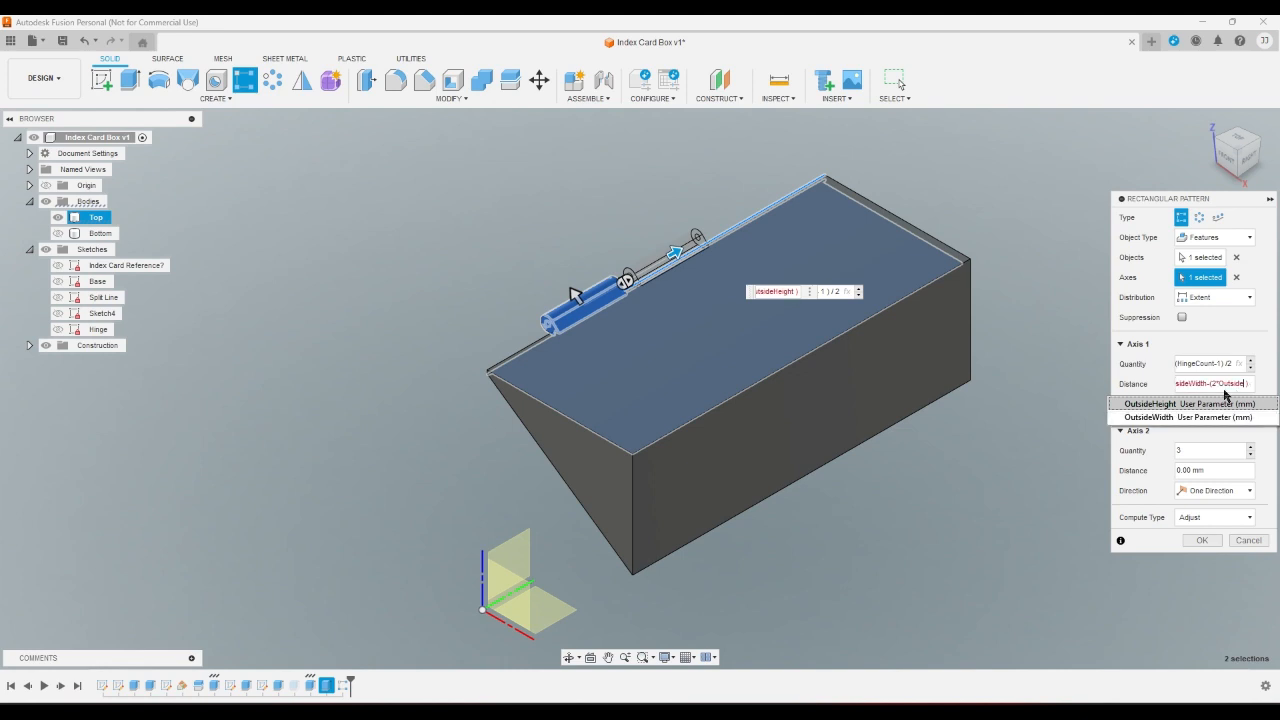
{"action": "type", "text": "W"}
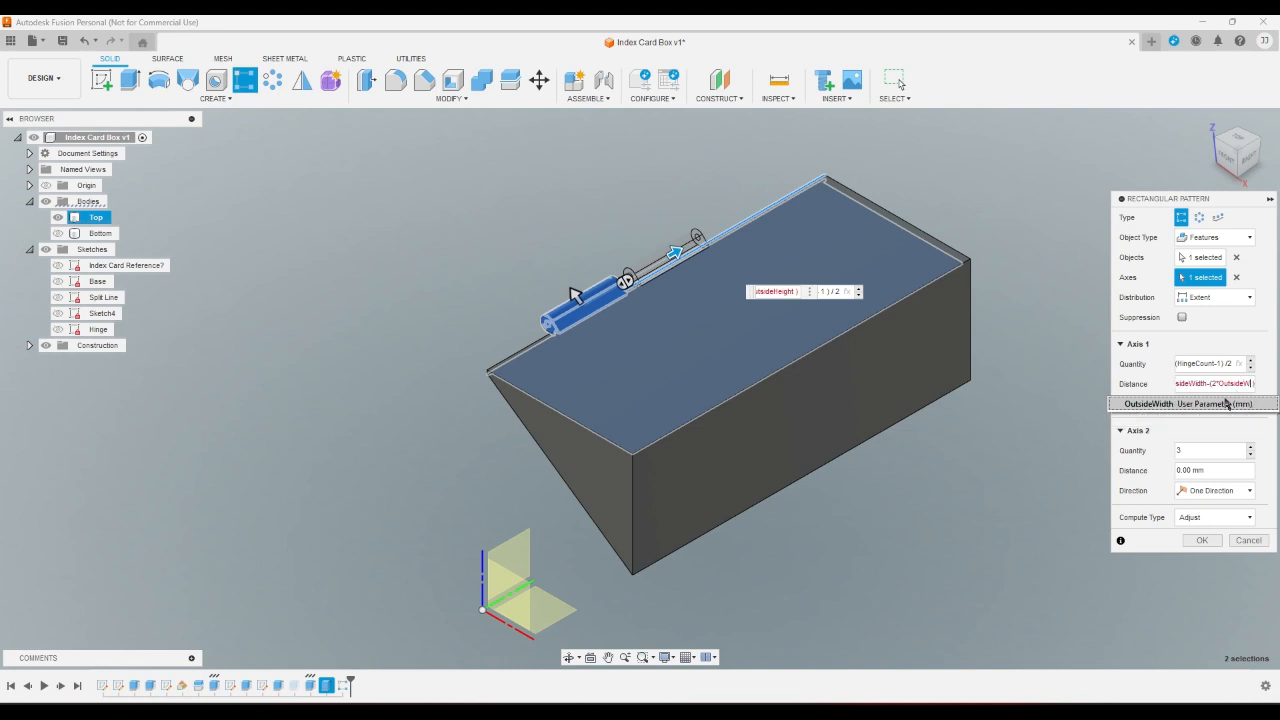
{"action": "left_click", "coordinate": [1226, 403]}
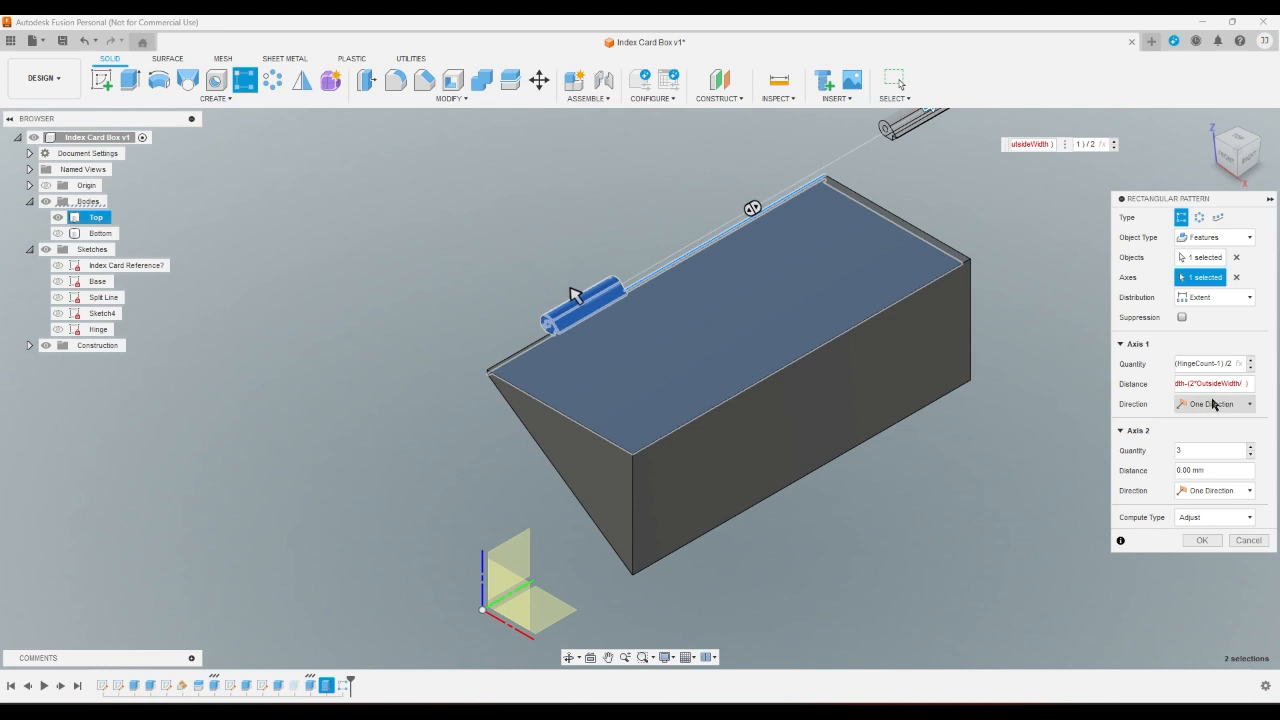
{"action": "type", "text": "/H"}
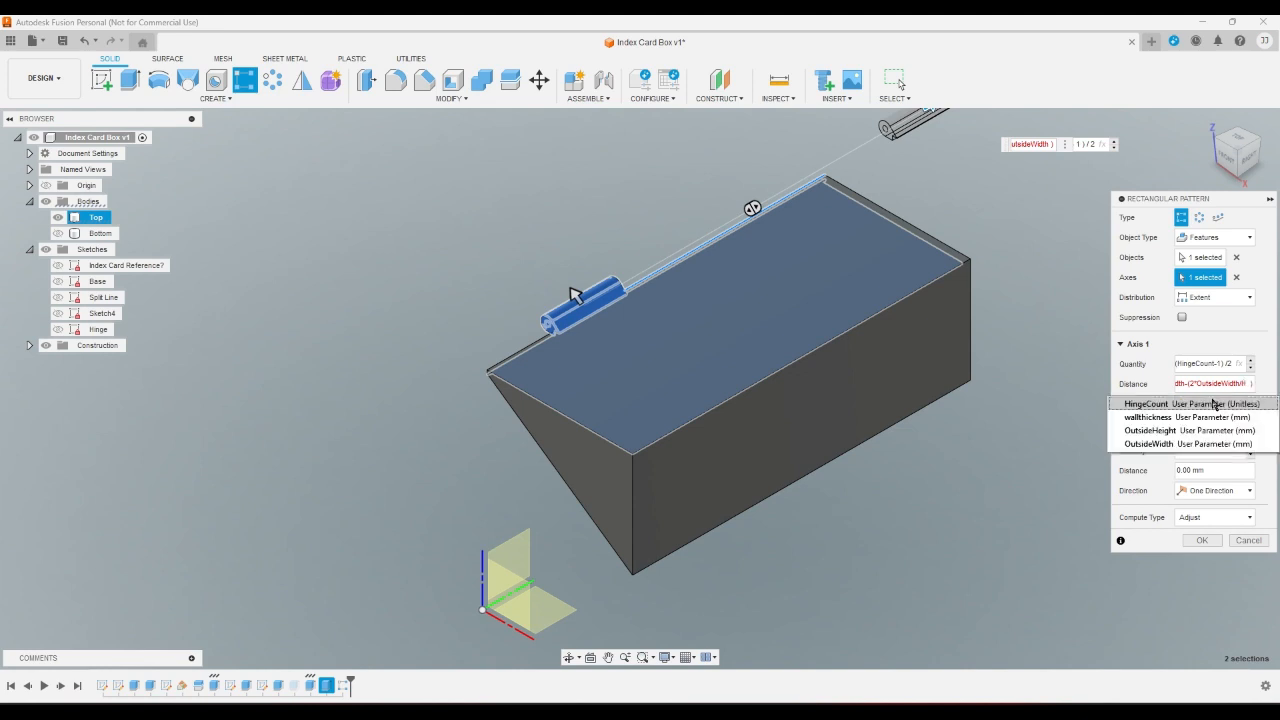
{"action": "left_click", "coordinate": [1213, 403]}
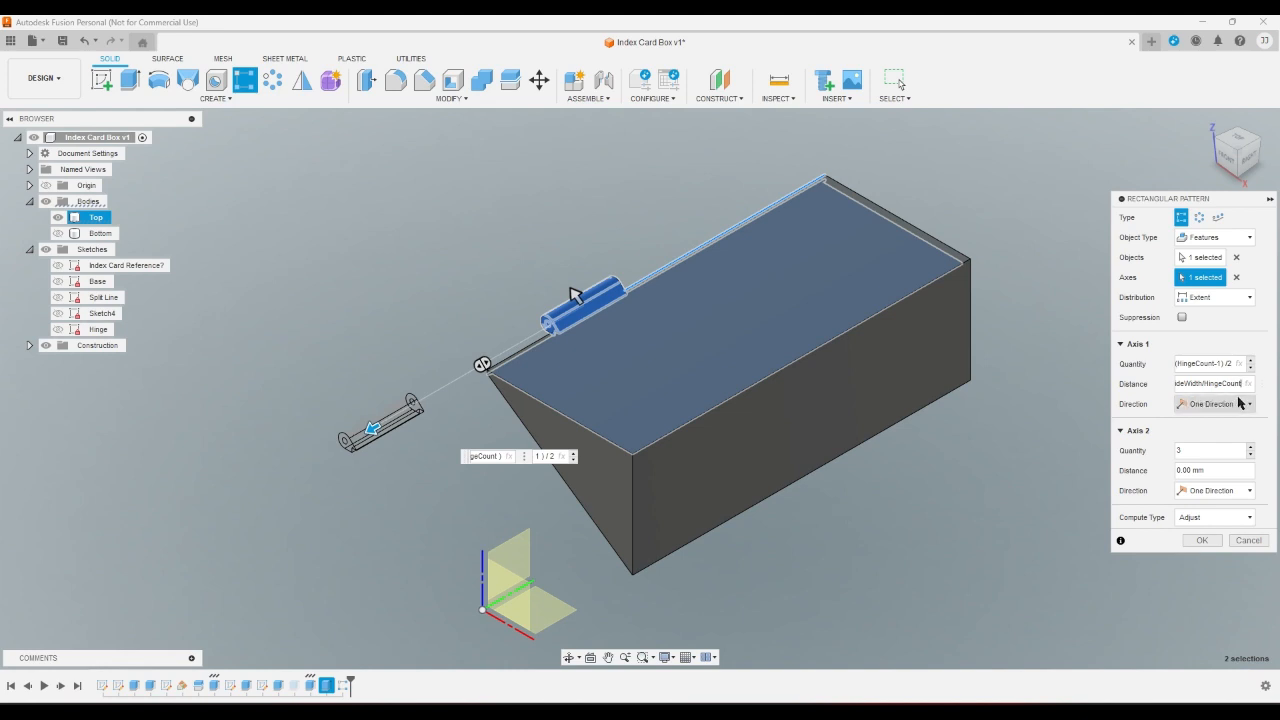
{"action": "type", "text": ")"}
- Review the terms and brackets of the first-axis distance expression
{"action": "key", "text": "Left"}
{"action": "key", "text": "Left"}
{"action": "key", "text": "Left"}
{"action": "key", "text": "Left"}
{"action": "key", "text": "Left"}
{"action": "key", "text": "Left"}
{"action": "key", "text": "Left"}
{"action": "key", "text": "Left"}
{"action": "key", "text": "Left"}
{"action": "key", "text": "Left"}
{"action": "key", "text": "Left"}
{"action": "key", "text": "Left"}
{"action": "key", "text": "Left"}
{"action": "key", "text": "Left"}
{"action": "key", "text": "Left"}
{"action": "key", "text": "Left"}
{"action": "key", "text": "Left"}
{"action": "key", "text": "Left"}
{"action": "key", "text": "Left"}
{"action": "key", "text": "Left"}
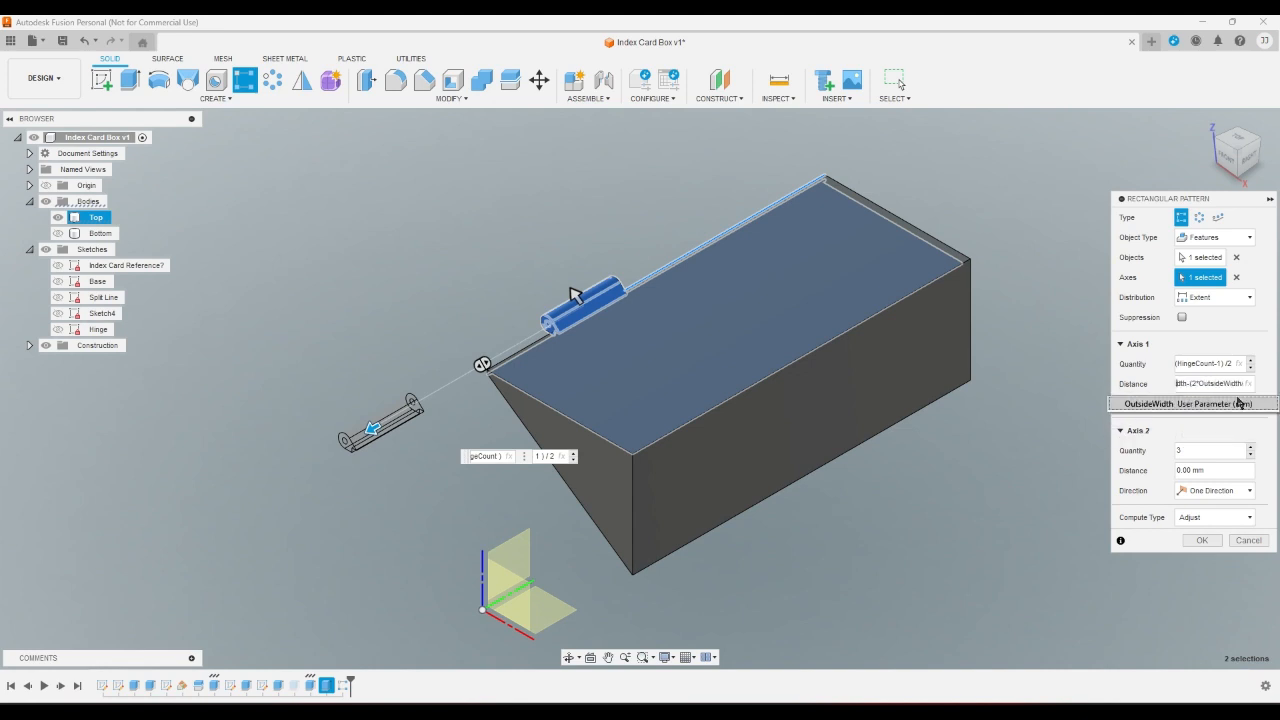
{"action": "key", "text": "Right"}
{"action": "key", "text": "Right"}
{"action": "key", "text": "Right"}
{"action": "key", "text": "Right"}
{"action": "key", "text": "Right"}
{"action": "key", "text": "Right"}
{"action": "key", "text": "Right"}
{"action": "key", "text": "Right"}
{"action": "key", "text": "Right"}
{"action": "key", "text": "Right"}
{"action": "key", "text": "Right"}
{"action": "key", "text": "Right"}
{"action": "key", "text": "Right"}
{"action": "key", "text": "Right"}
{"action": "key", "text": "Right"}
{"action": "key", "text": "Right"}
{"action": "key", "text": "Right"}
{"action": "key", "text": "Right"}
{"action": "key", "text": "Right"}
{"action": "key", "text": "Right"}
{"action": "key", "text": "Right"}
{"action": "key", "text": "Right"}
{"action": "key", "text": "Right"}
{"action": "key", "text": "Right"}
{"action": "key", "text": "Right"}
{"action": "key", "text": "Right"}
{"action": "key", "text": "Right"}
{"action": "key", "text": "Right"}
{"action": "key", "text": "Right"}
{"action": "key", "text": "Right"}
{"action": "key", "text": "Right"}
{"action": "key", "text": "Right"}
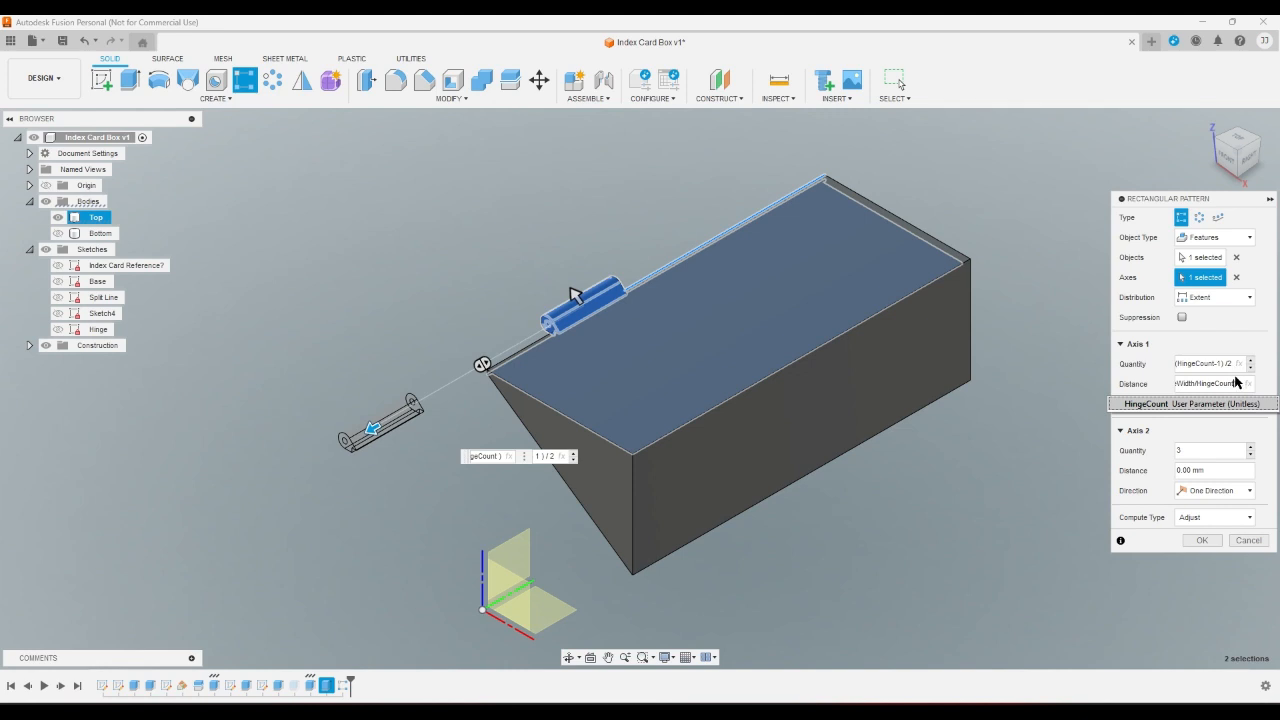
- Enclose the distance expression in parentheses and negate it as -(OutsideWidth-(2*OutsideWidth/HingeCount)) to reverse the pattern's direction
{"action": "type", "text": ")"}
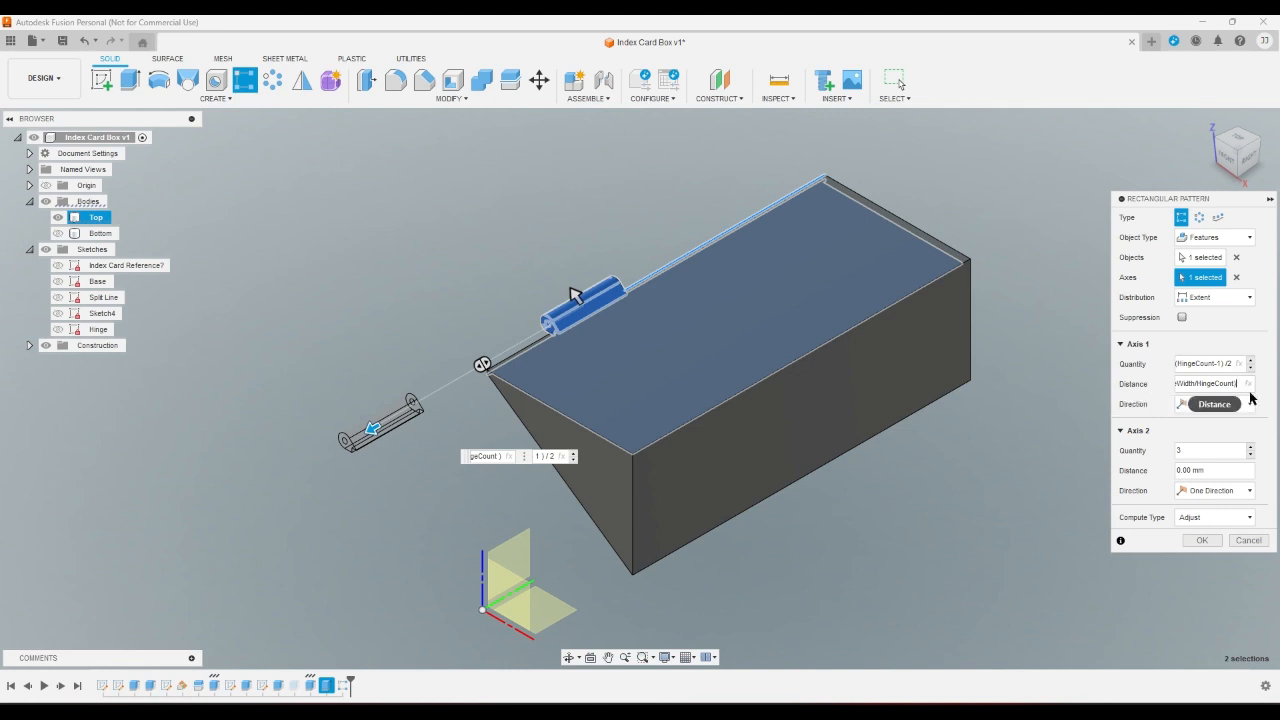
{"action": "type", "text": ")"}
{"action": "key", "text": "Left"}
{"action": "key", "text": "Left"}
{"action": "key", "text": "Left"}
{"action": "key", "text": "Left"}
{"action": "key", "text": "Left"}
{"action": "key", "text": "Left"}
{"action": "key", "text": "Left"}
{"action": "key", "text": "Left"}
{"action": "key", "text": "Left"}
{"action": "key", "text": "Left"}
{"action": "key", "text": "Left"}
{"action": "key", "text": "Left"}
{"action": "key", "text": "Left"}
{"action": "key", "text": "Left"}
{"action": "key", "text": "Left"}
{"action": "key", "text": "Left"}
{"action": "key", "text": "Left"}
{"action": "key", "text": "Left"}
{"action": "key", "text": "Left"}
{"action": "key", "text": "Left"}
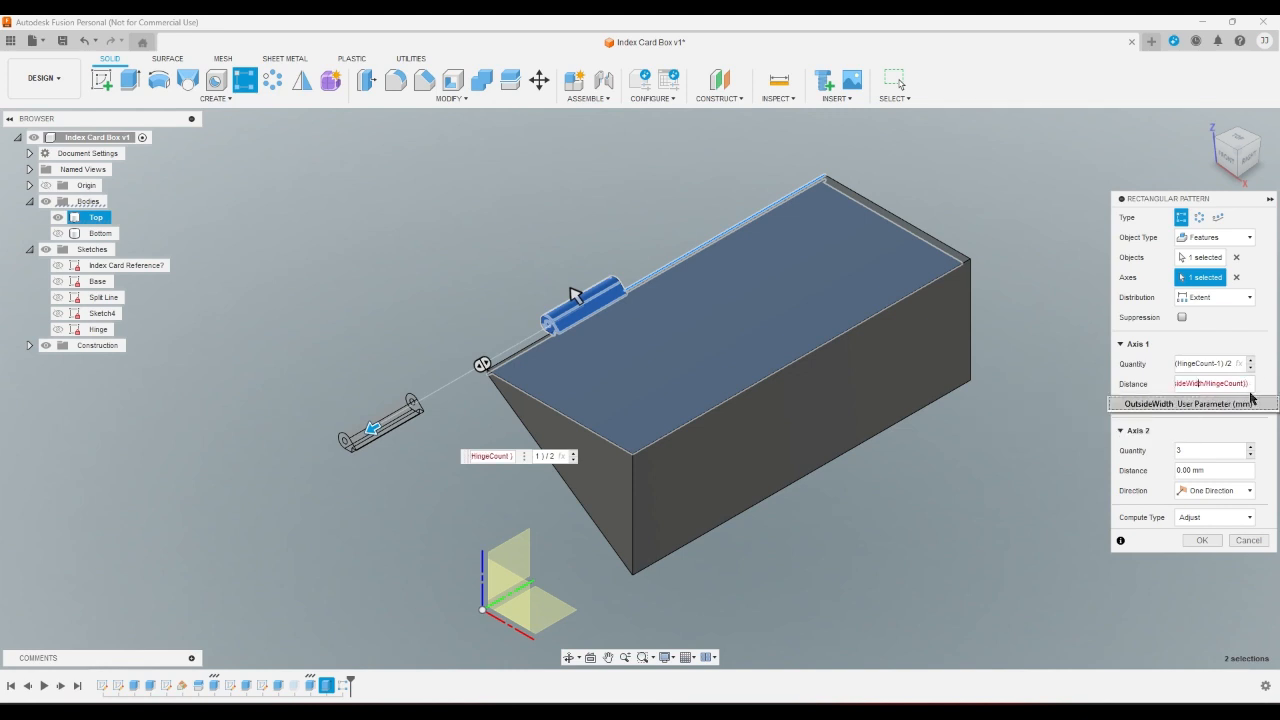
{"action": "key", "text": "Left"}
{"action": "key", "text": "Left"}
{"action": "key", "text": "Left"}
{"action": "key", "text": "Left"}
{"action": "key", "text": "Left"}
{"action": "key", "text": "Left"}
{"action": "key", "text": "Left"}
{"action": "key", "text": "Left"}
{"action": "key", "text": "Left"}
{"action": "key", "text": "Left"}
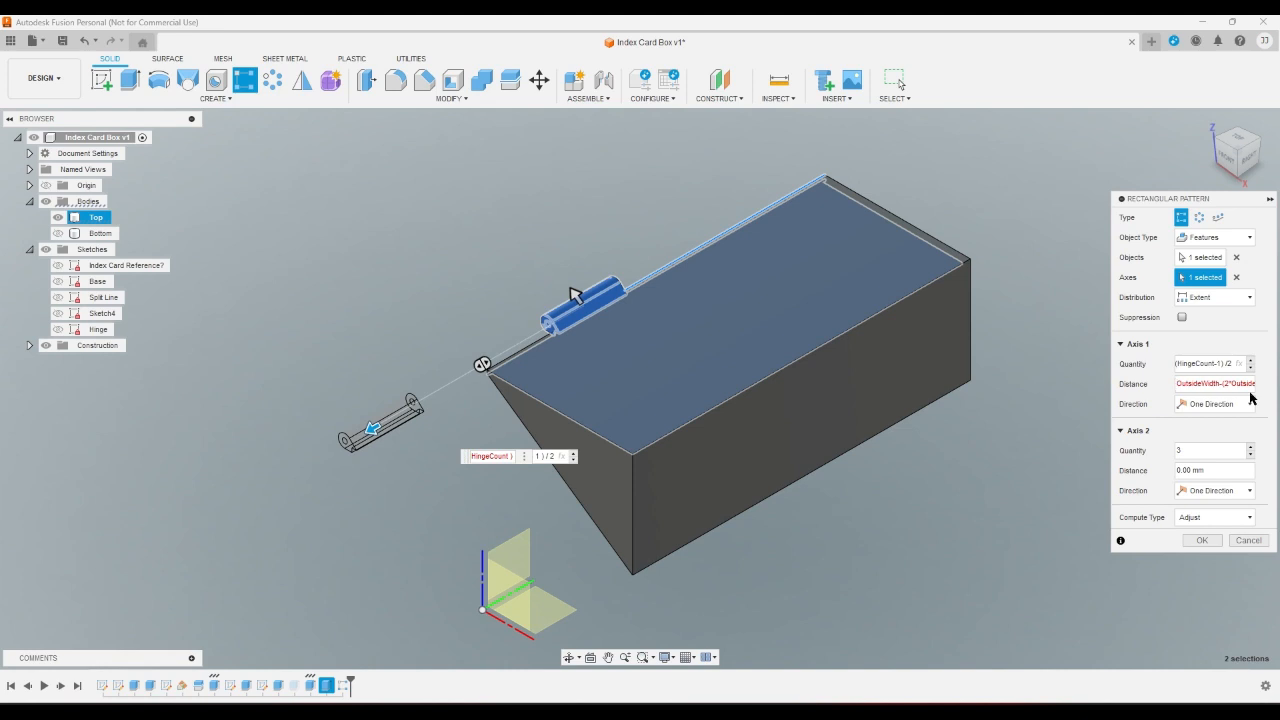
{"action": "type", "text": "("}
{"action": "left_click", "coordinate": [1205, 392]}
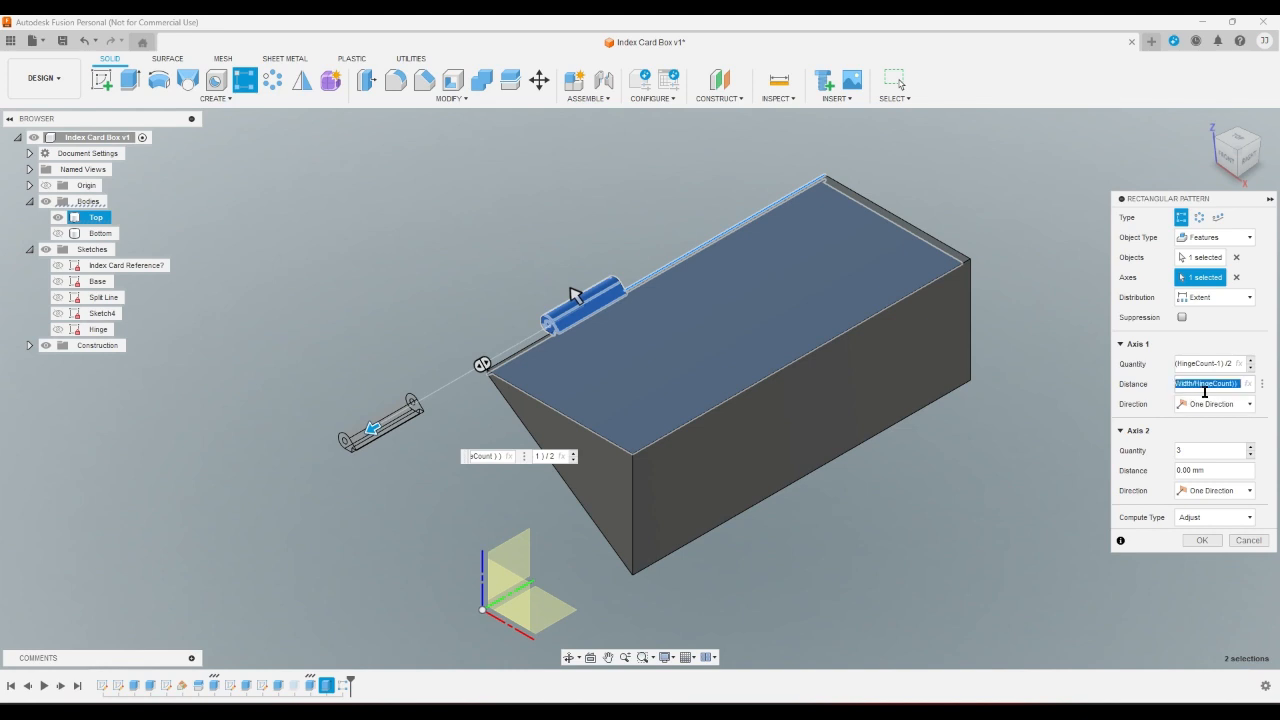
{"action": "key", "text": "End"}
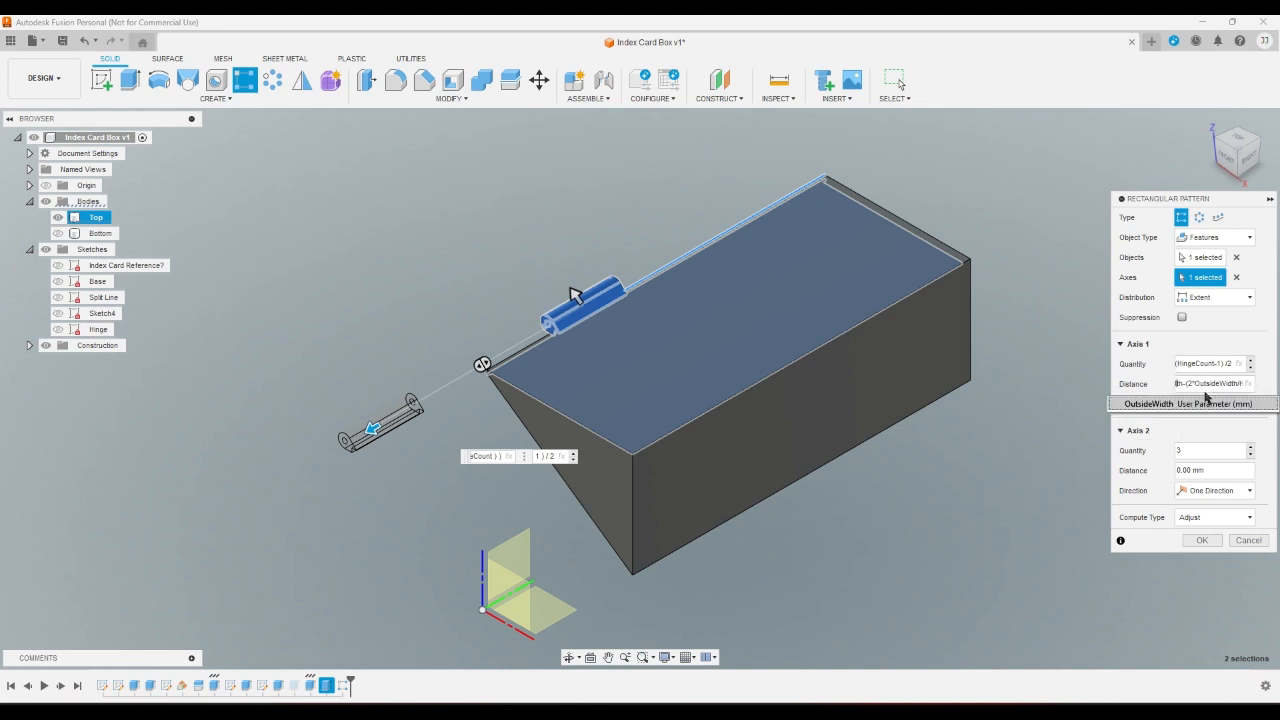
{"action": "key", "text": "Home"}
{"action": "type", "text": "-"}
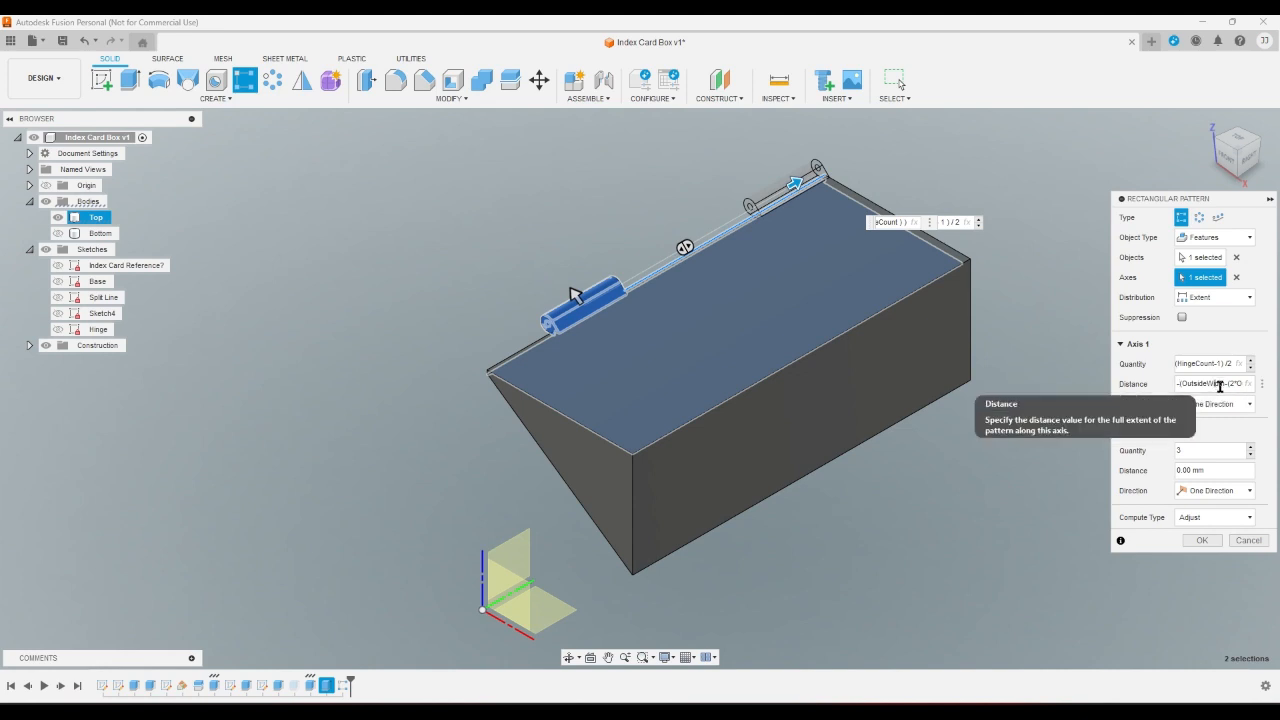
- Add an opening parenthesis before OutsideWidth in the first-axis distance expression and append OutsideWidth/HingeCount at its end
{"action": "left_click", "coordinate": [1220, 386]}
{"action": "key", "text": "Left"}
{"action": "key", "text": "Left"}
{"action": "key", "text": "Left"}
{"action": "key", "text": "Left"}
{"action": "key", "text": "Left"}
{"action": "key", "text": "Left"}
{"action": "key", "text": "Left"}
{"action": "key", "text": "Left"}
{"action": "key", "text": "Left"}
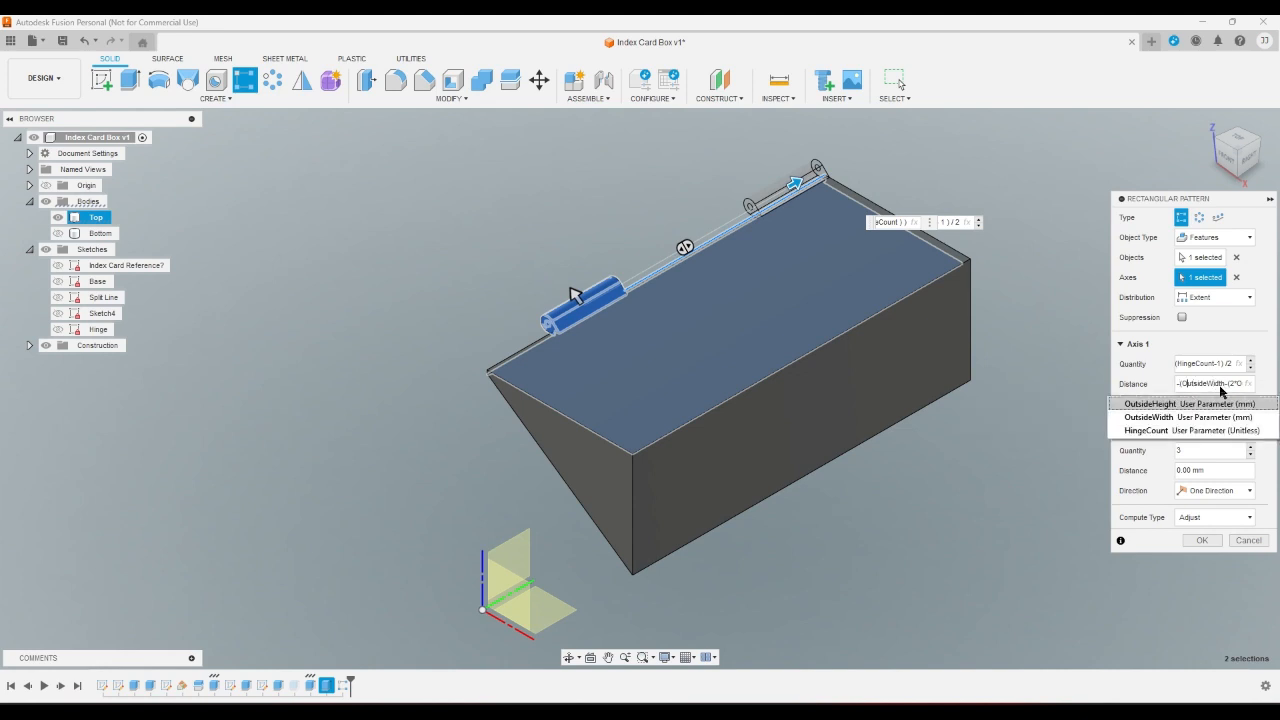
{"action": "key", "text": "Left"}
{"action": "key", "text": "Left"}
{"action": "key", "text": "Left"}
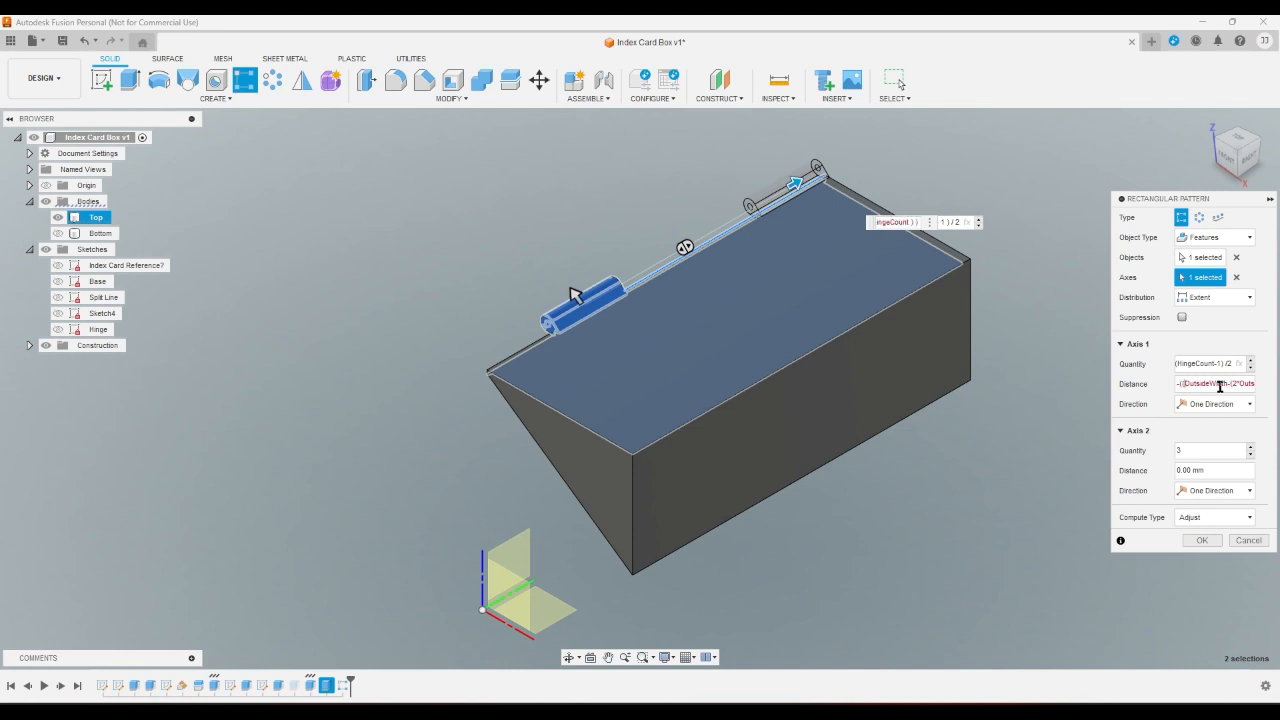
{"action": "key", "text": "Right"}
{"action": "key", "text": "Right"}
{"action": "key", "text": "Right"}
{"action": "key", "text": "Right"}
{"action": "key", "text": "Right"}
{"action": "key", "text": "Right"}
{"action": "key", "text": "Right"}
{"action": "key", "text": "Right"}
{"action": "key", "text": "Right"}
{"action": "key", "text": "Right"}
{"action": "key", "text": "Right"}
{"action": "key", "text": "Right"}
{"action": "key", "text": "Right"}
{"action": "key", "text": "Right"}
{"action": "key", "text": "Right"}
{"action": "key", "text": "Right"}
{"action": "key", "text": "Right"}
{"action": "key", "text": "Right"}
{"action": "key", "text": "Right"}
{"action": "key", "text": "Right"}
{"action": "type", "text": ")("}
{"action": "type", "text": "Ou"}
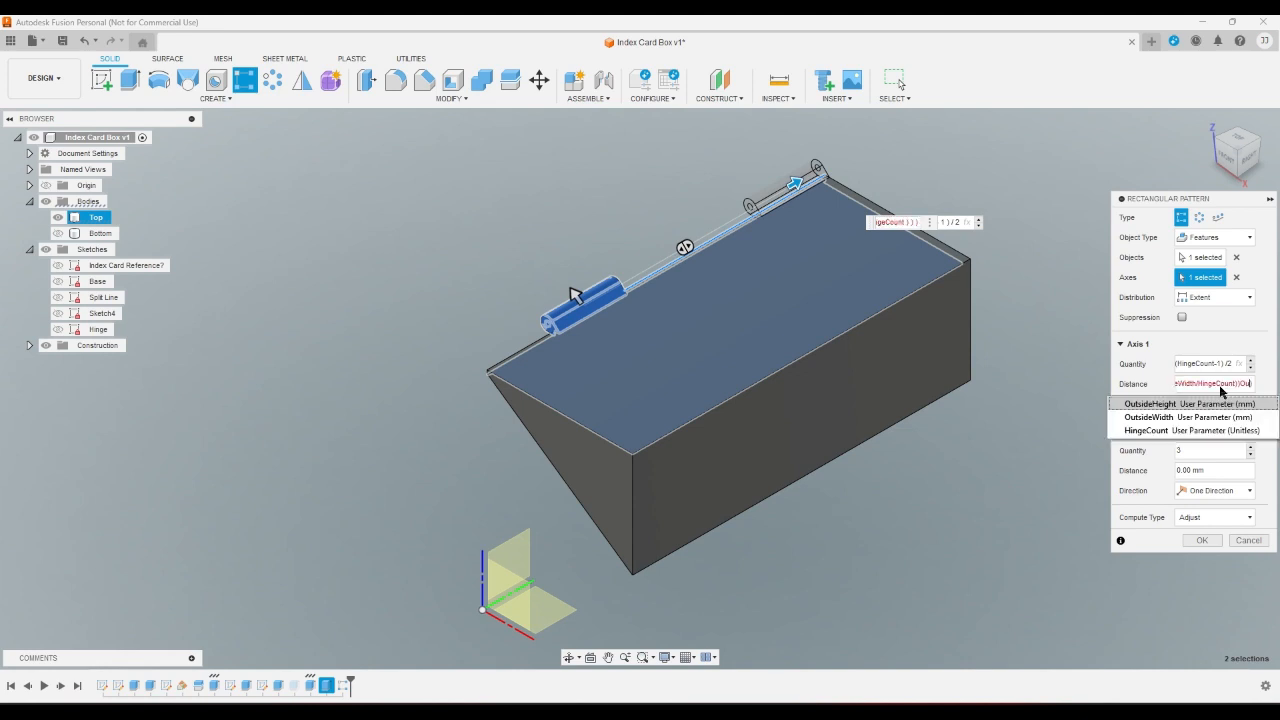
{"action": "left_click", "coordinate": [1230, 416]}
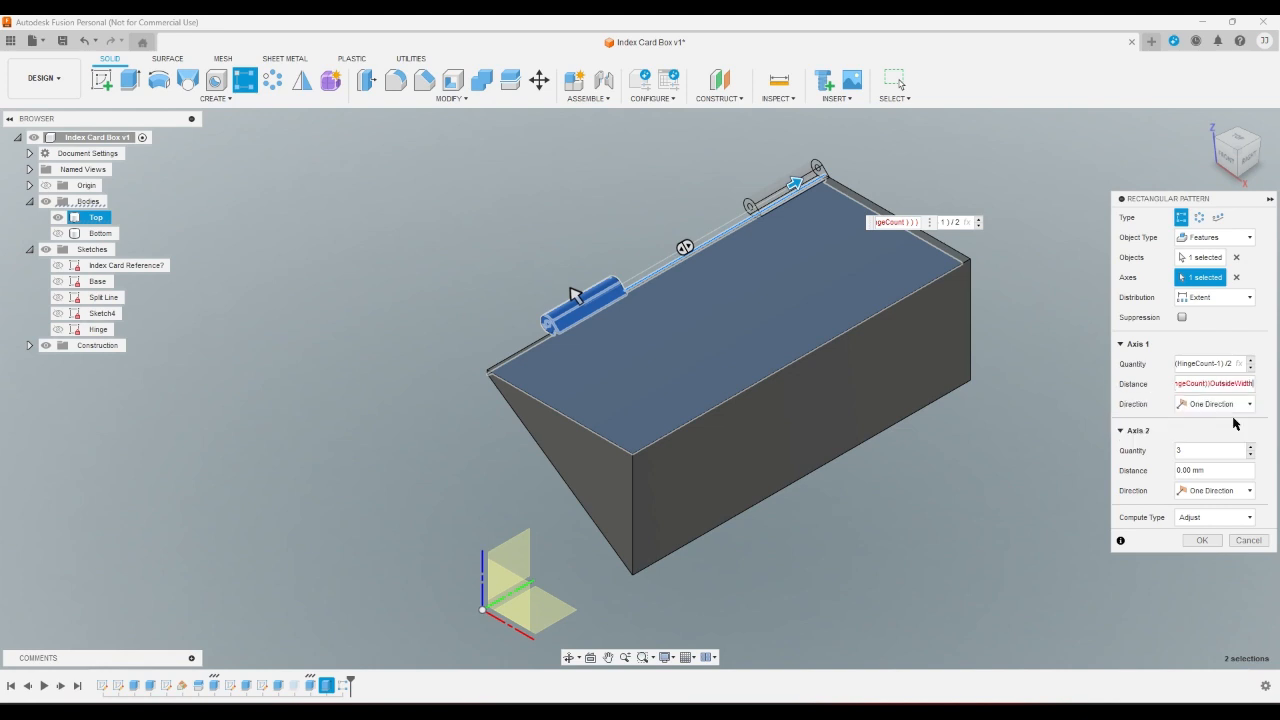
{"action": "type", "text": "/H"}
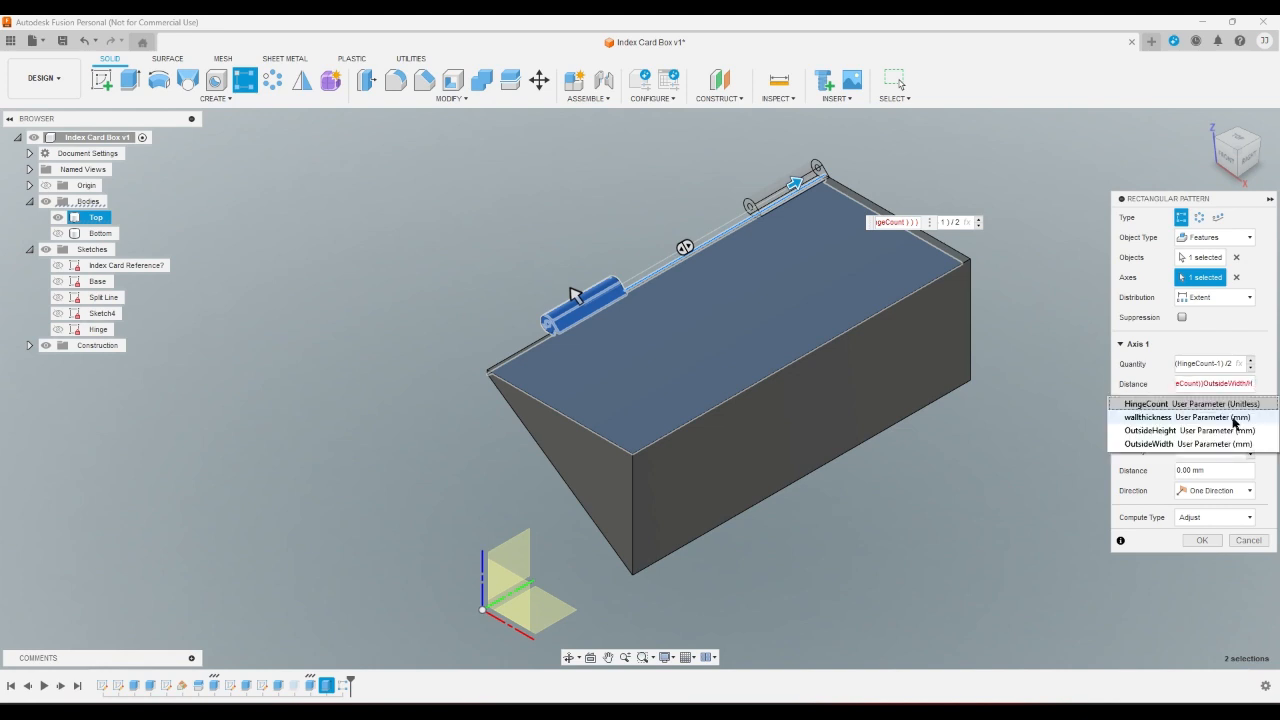
{"action": "left_click", "coordinate": [1200, 404]}
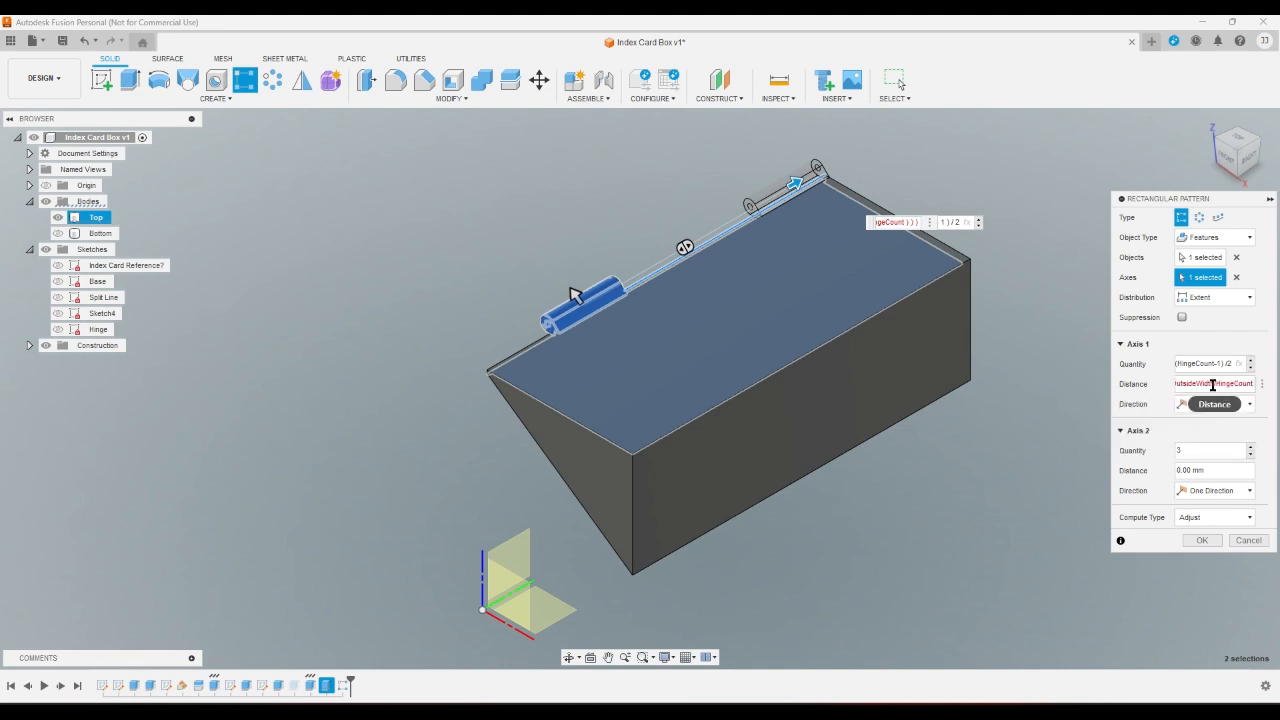
- Make the distance expression subtract the added OutsideWidth/HingeCount term and create the lid's knuckle pattern
{"action": "key", "text": "Left"}
{"action": "key", "text": "Left"}
{"action": "key", "text": "Left"}
{"action": "key", "text": "Left"}
{"action": "key", "text": "Left"}
{"action": "key", "text": "Left"}
{"action": "key", "text": "Left"}
{"action": "key", "text": "Left"}
{"action": "key", "text": "Left"}
{"action": "key", "text": "Left"}
{"action": "key", "text": "Left"}
{"action": "key", "text": "Left"}
{"action": "key", "text": "Left"}
{"action": "key", "text": "Left"}
{"action": "key", "text": "Left"}
{"action": "key", "text": "Left"}
{"action": "key", "text": "Left"}
{"action": "key", "text": "Left"}
{"action": "key", "text": "Left"}
{"action": "key", "text": "Left"}
{"action": "key", "text": "Left"}
{"action": "key", "text": "Left"}
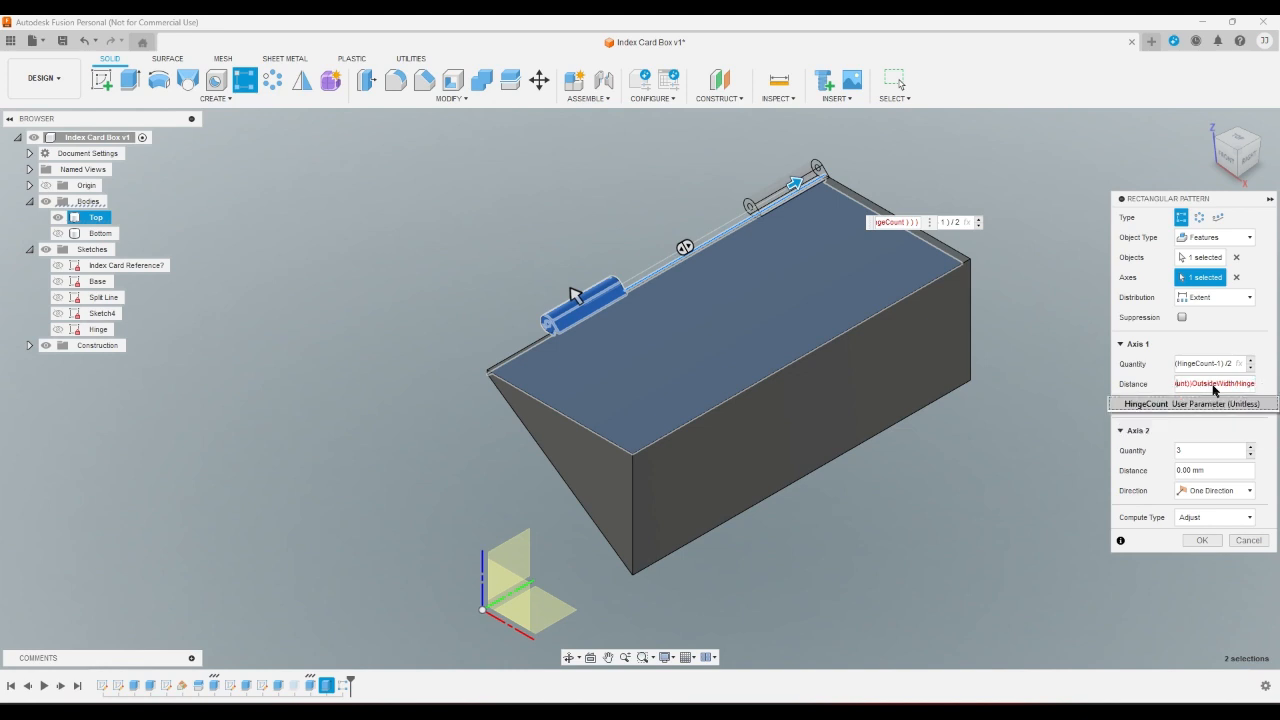
{"action": "key", "text": "Right"}
{"action": "key", "text": "Right"}
{"action": "key", "text": "Right"}
{"action": "key", "text": "Right"}
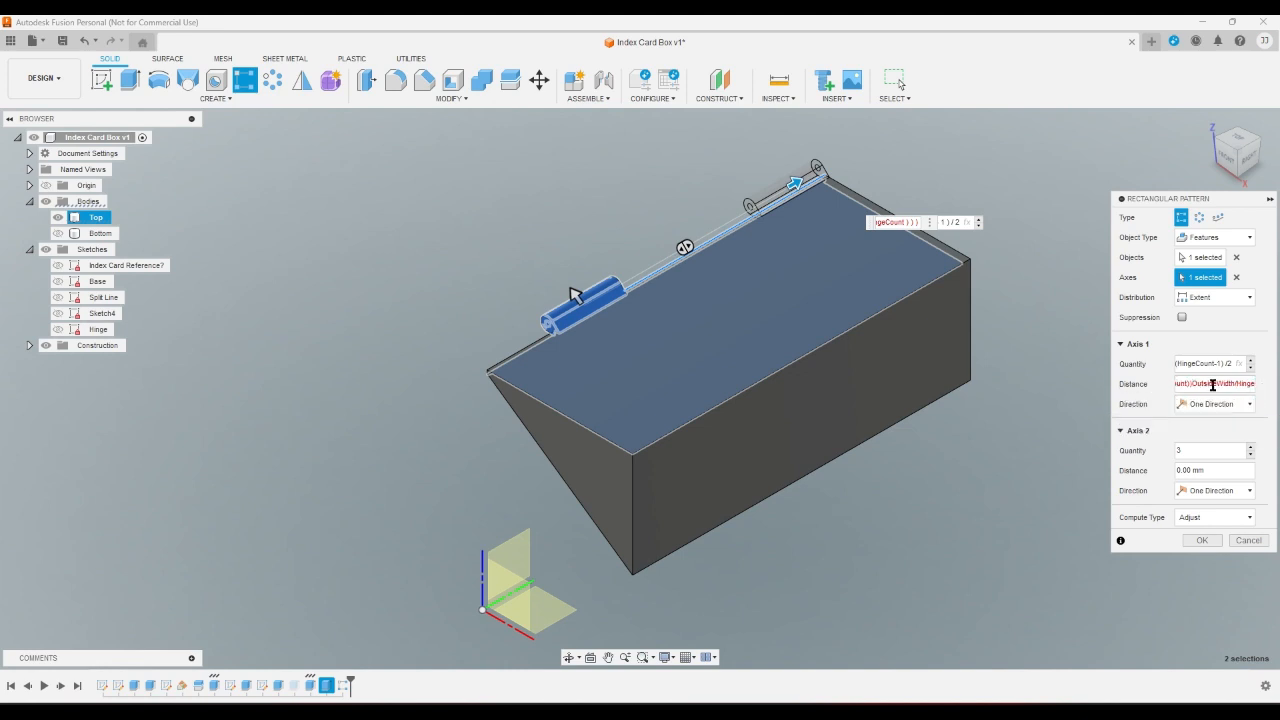
{"action": "left_click", "coordinate": [1202, 540]}
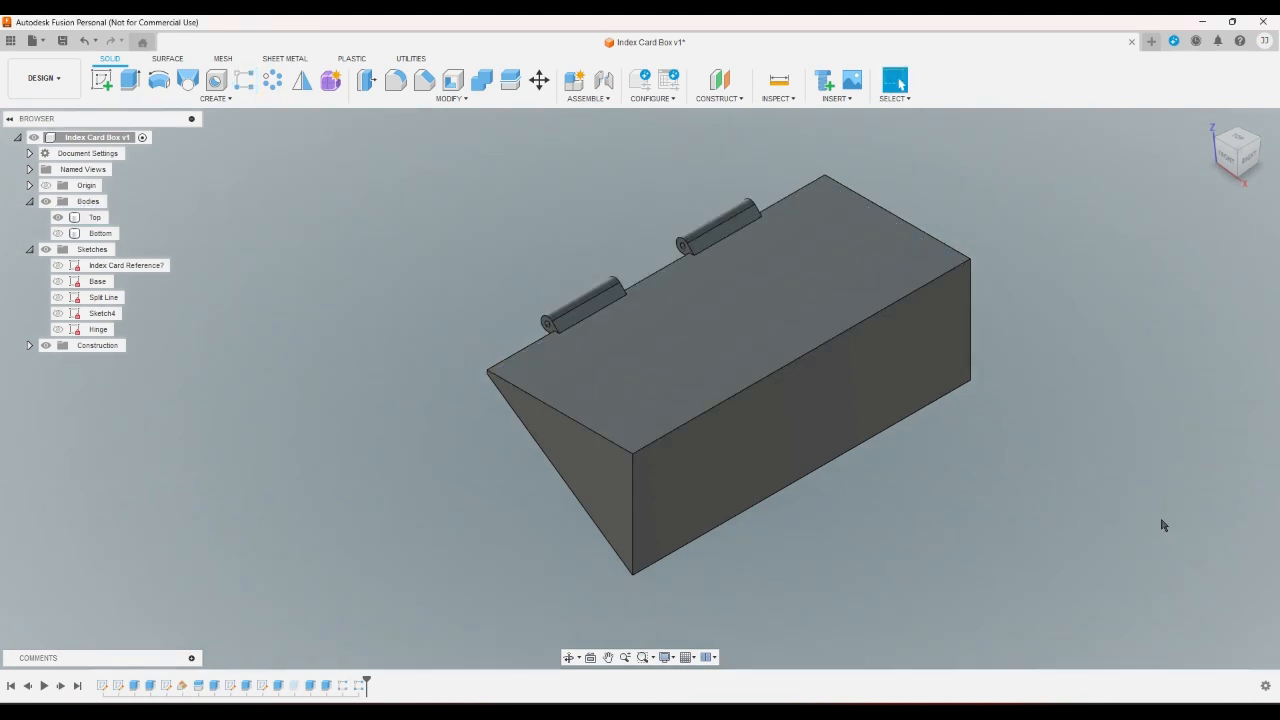
- Show the Bottom body and set the HingeCount user parameter to 9 to test the knuckle patterns
{"action": "left_click", "coordinate": [57, 233]}
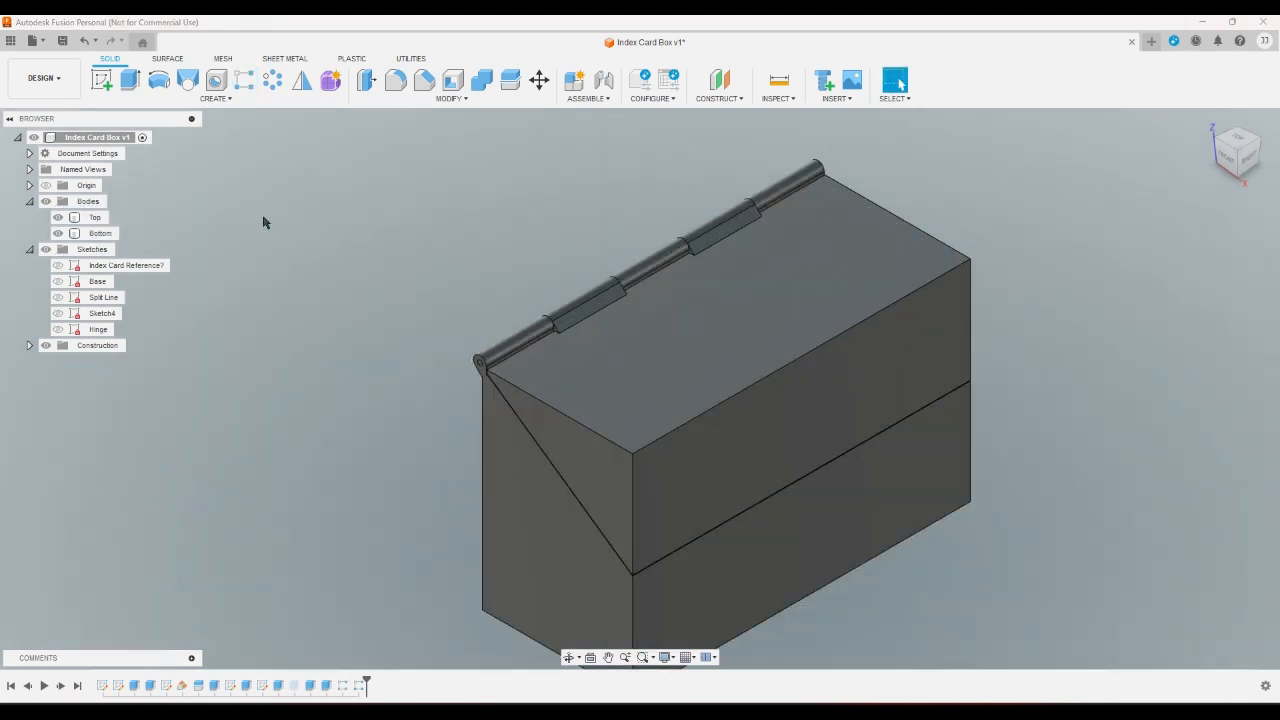
{"action": "left_click", "coordinate": [402, 102]}
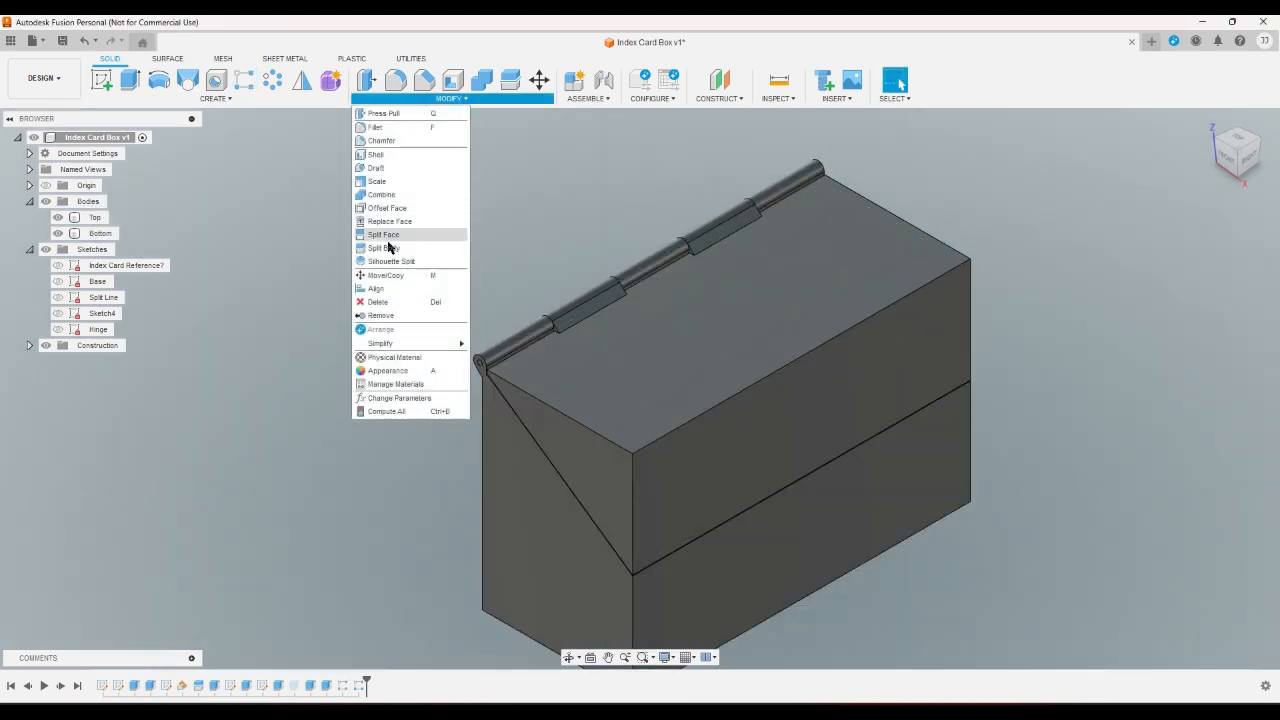
{"action": "left_click", "coordinate": [400, 398]}
{"action": "left_click", "coordinate": [548, 372]}
{"action": "left_click", "coordinate": [541, 372]}
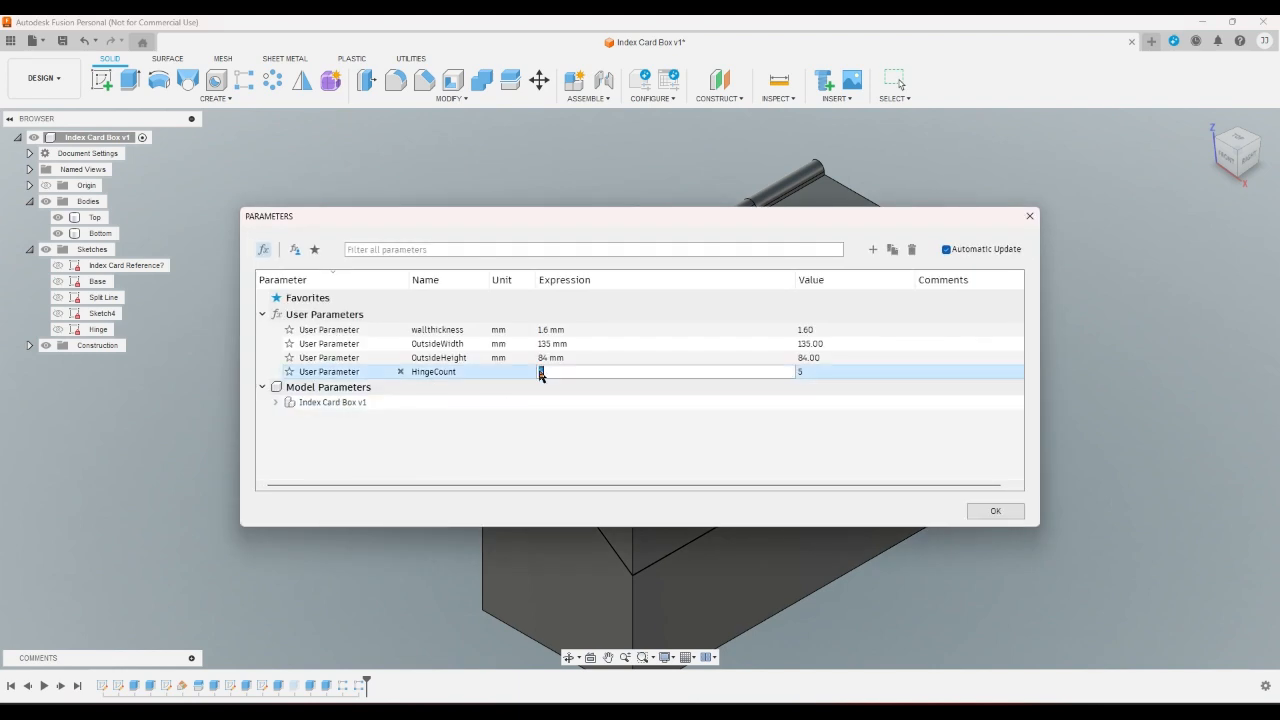
{"action": "type", "text": "9"}
{"action": "key", "text": "Return"}
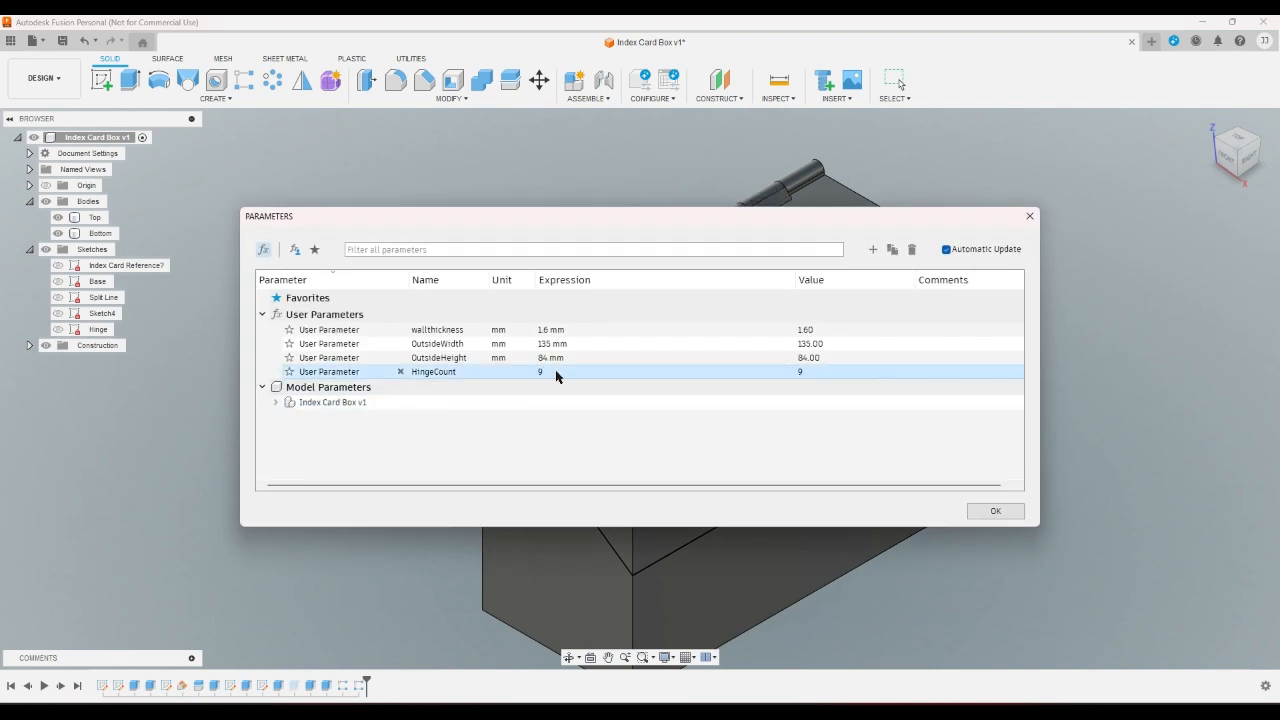
{"action": "left_click", "coordinate": [986, 511]}
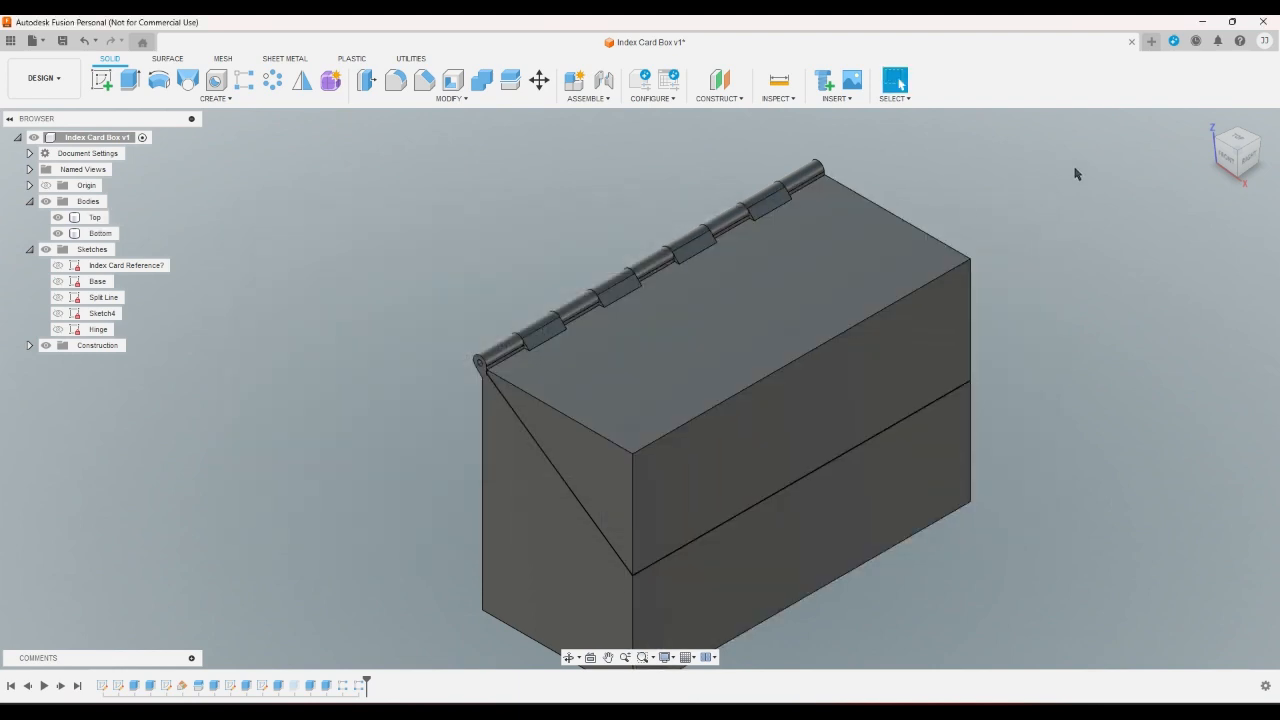
- Set the HingeCount user parameter to 5
{"action": "left_click", "coordinate": [476, 99]}
{"action": "left_click", "coordinate": [400, 398]}
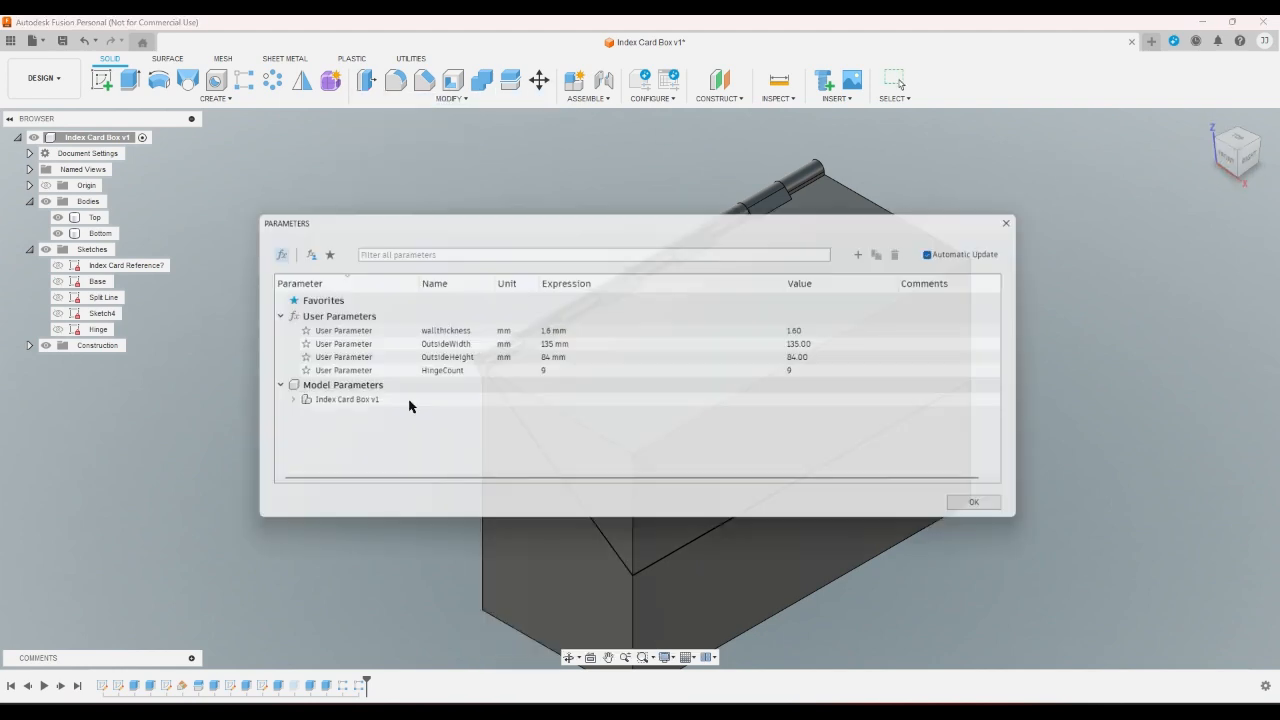
{"action": "left_click", "coordinate": [544, 372]}
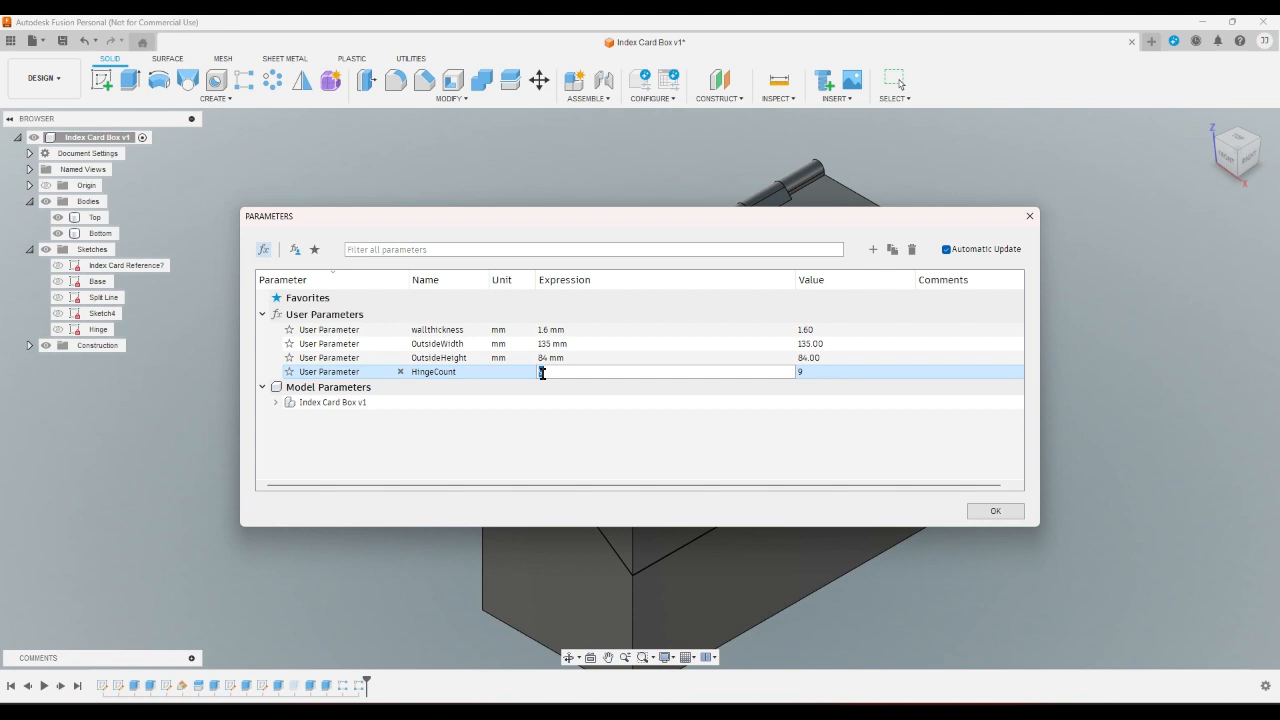
{"action": "type", "text": "5"}
{"action": "key", "text": "Return"}
{"action": "left_click", "coordinate": [1020, 517]}
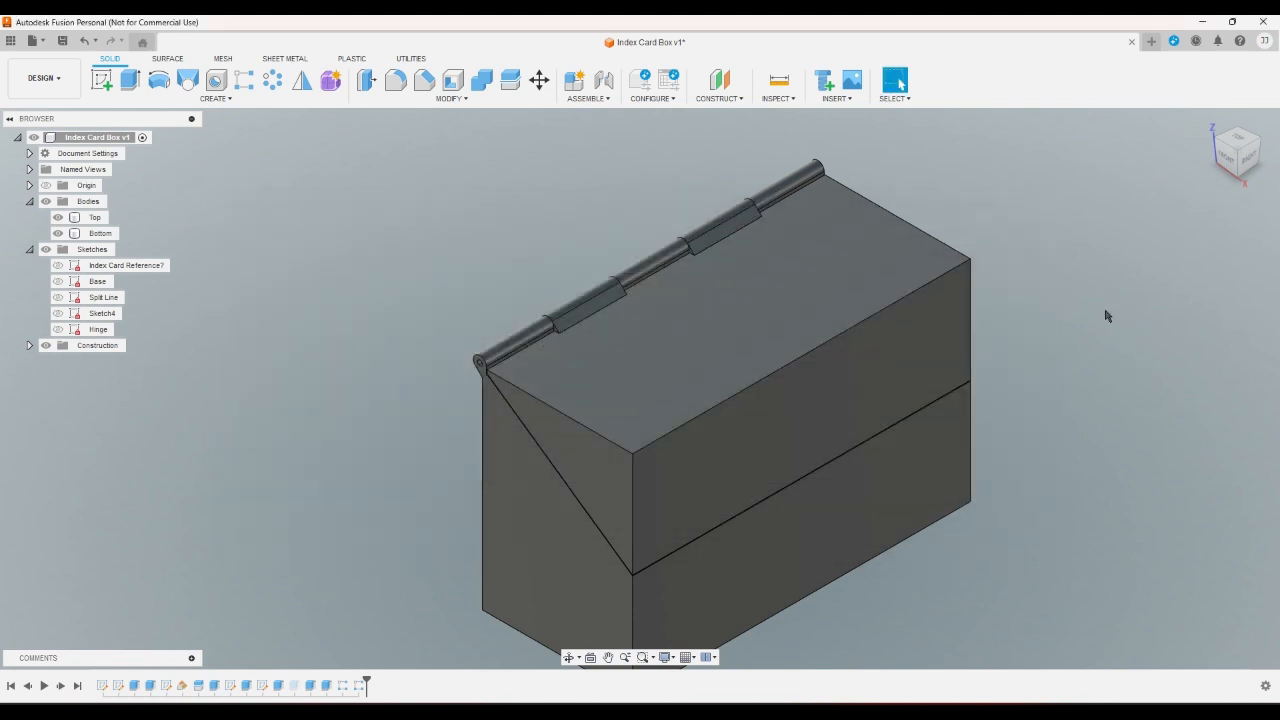
- Examine the interlocking lid and bottom knuckles along the hinge edge and the pin hole at the hinge's end
{"action": "left_click", "coordinate": [1252, 142]}
{"action": "left_click", "coordinate": [1221, 148]}
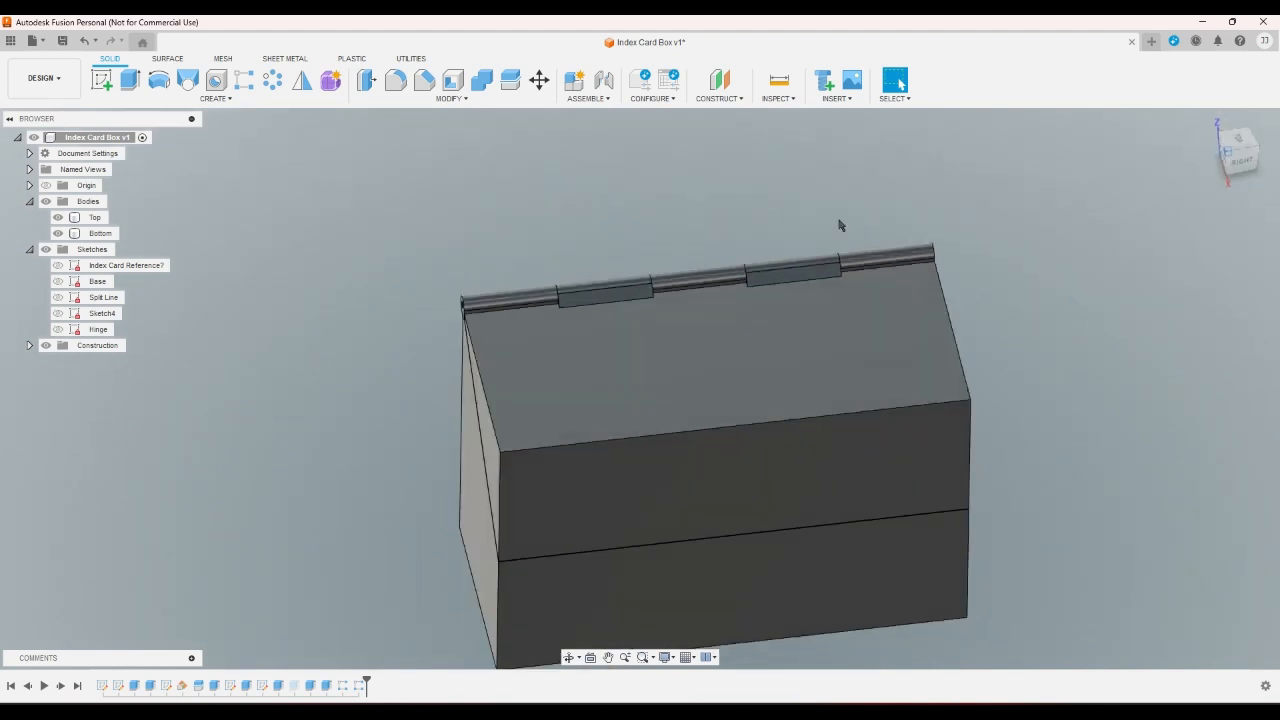
{"action": "scroll", "coordinate": [527, 346], "scroll_direction": "up", "scroll_amount": 2}
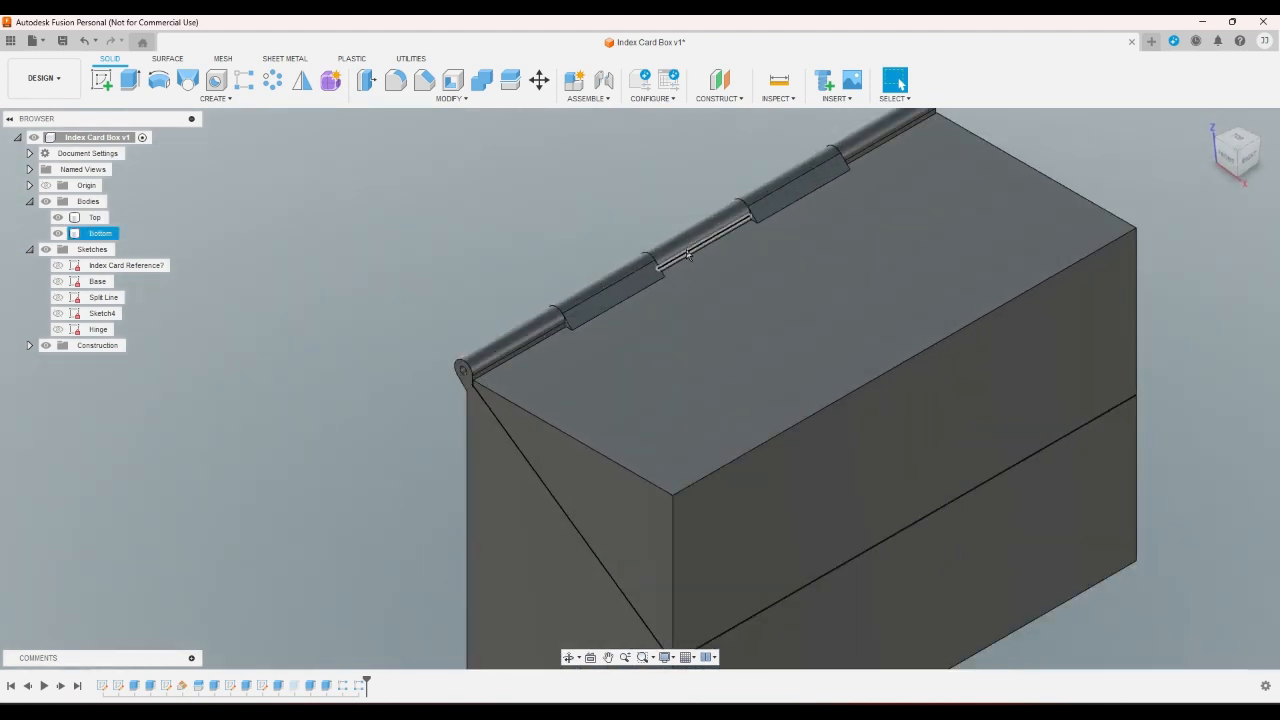
{"action": "scroll", "coordinate": [700, 186], "scroll_direction": "down", "scroll_amount": 2}
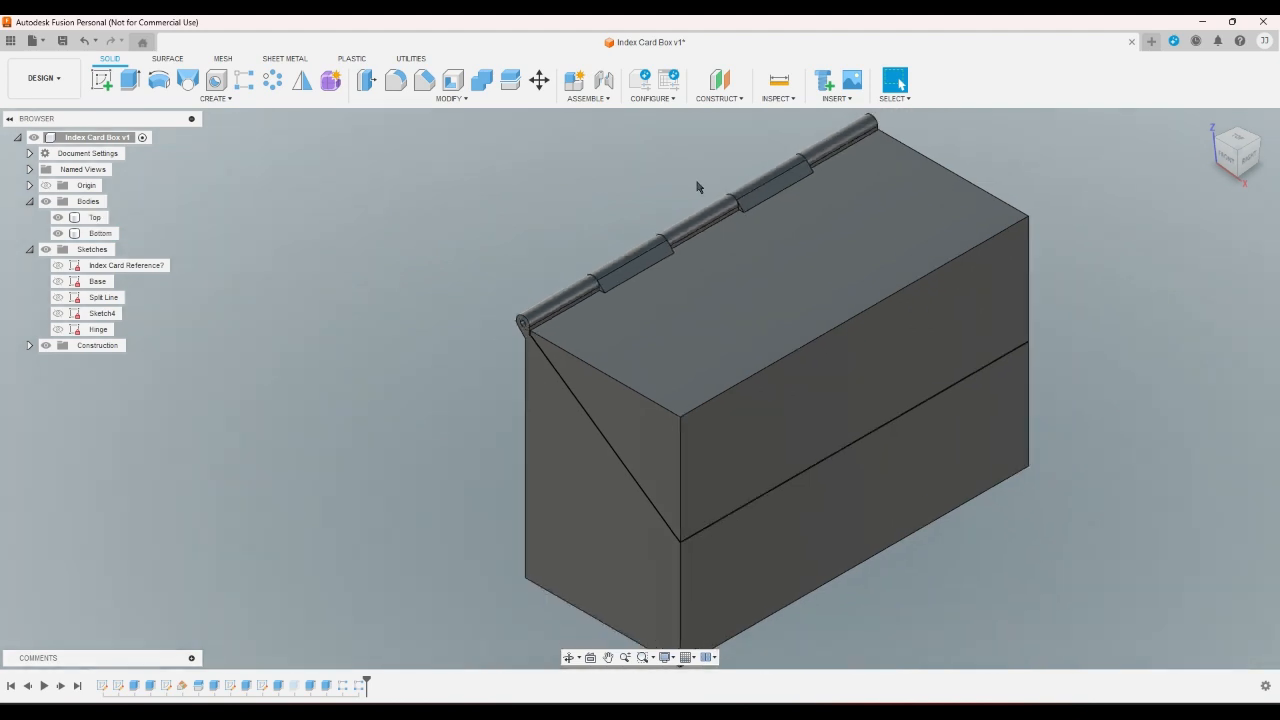
{"action": "scroll", "coordinate": [591, 197], "scroll_direction": "down", "scroll_amount": 2}
{"action": "scroll", "coordinate": [1035, 210], "scroll_direction": "up", "scroll_amount": 3}
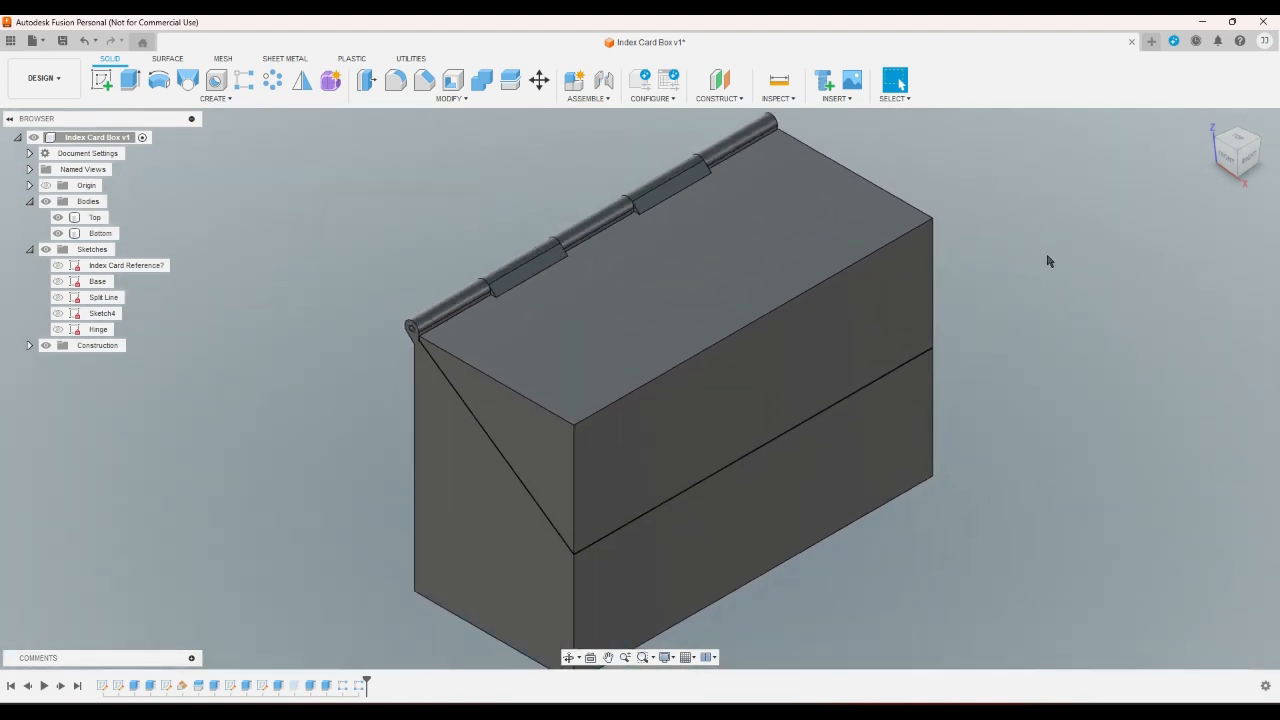
{"action": "scroll", "coordinate": [1030, 270], "scroll_direction": "up", "scroll_amount": 1}
{"action": "scroll", "coordinate": [464, 300], "scroll_direction": "up", "scroll_amount": 5}
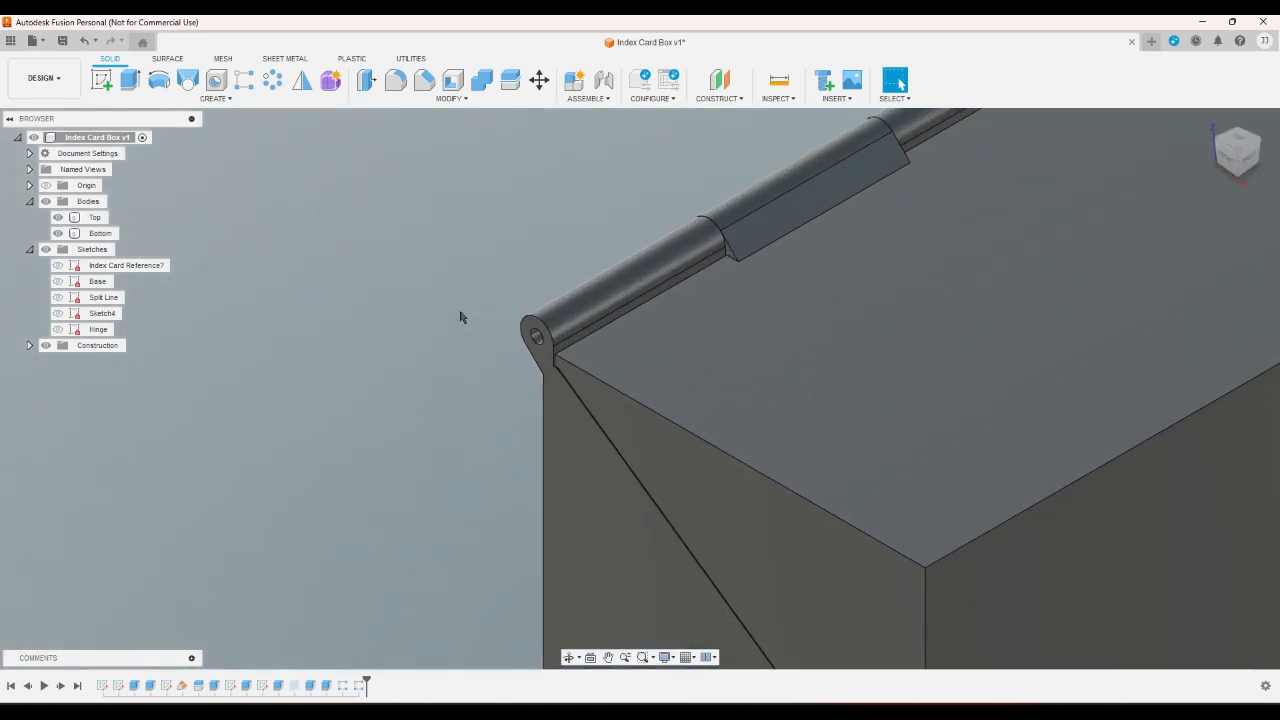
{"action": "scroll", "coordinate": [460, 315], "scroll_direction": "down", "scroll_amount": 4}
{"action": "scroll", "coordinate": [462, 312], "scroll_direction": "up", "scroll_amount": 4}
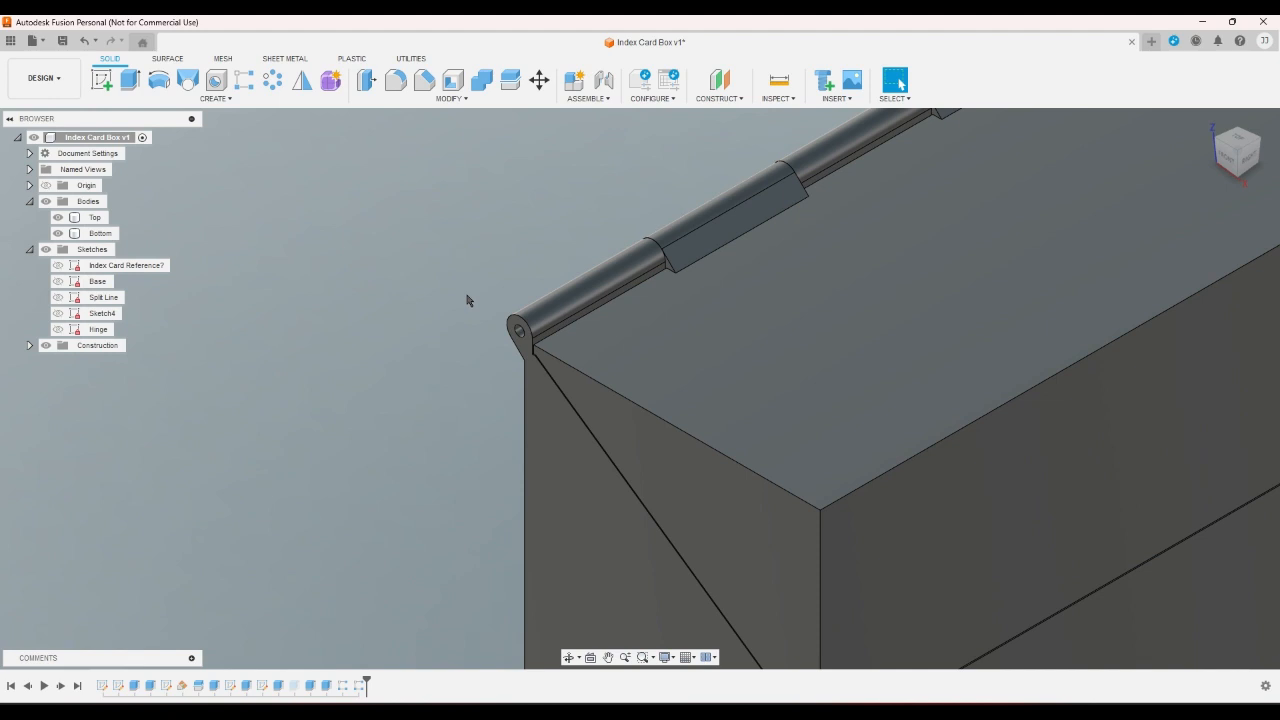
{"action": "scroll", "coordinate": [466, 300], "scroll_direction": "down", "scroll_amount": 2}
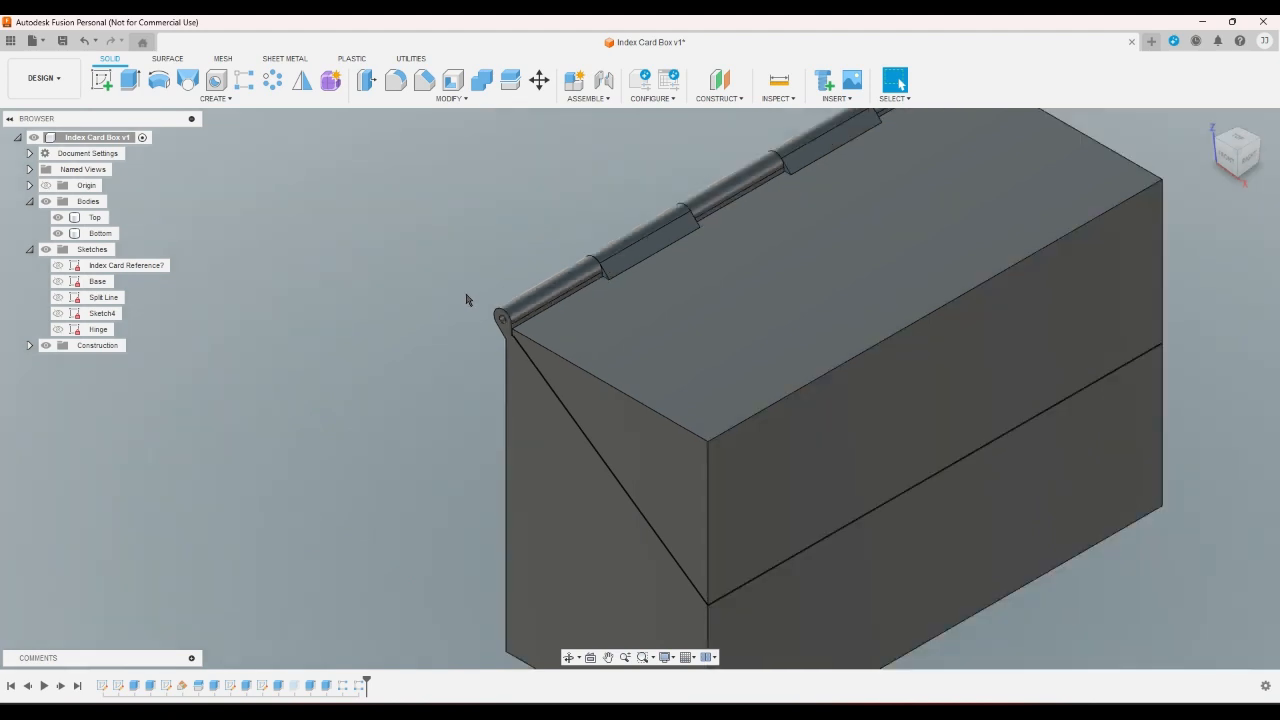
{"action": "scroll", "coordinate": [464, 298], "scroll_direction": "down", "scroll_amount": 1}
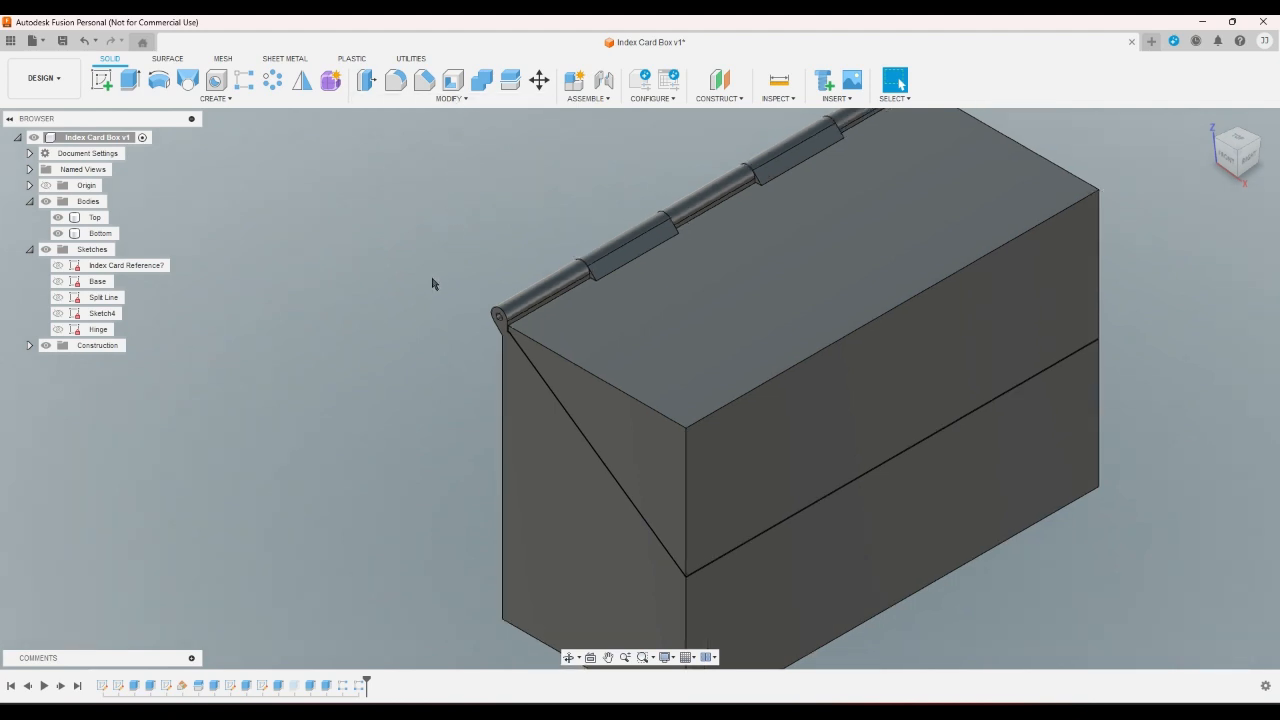
{"action": "scroll", "coordinate": [430, 286], "scroll_direction": "down", "scroll_amount": 4}
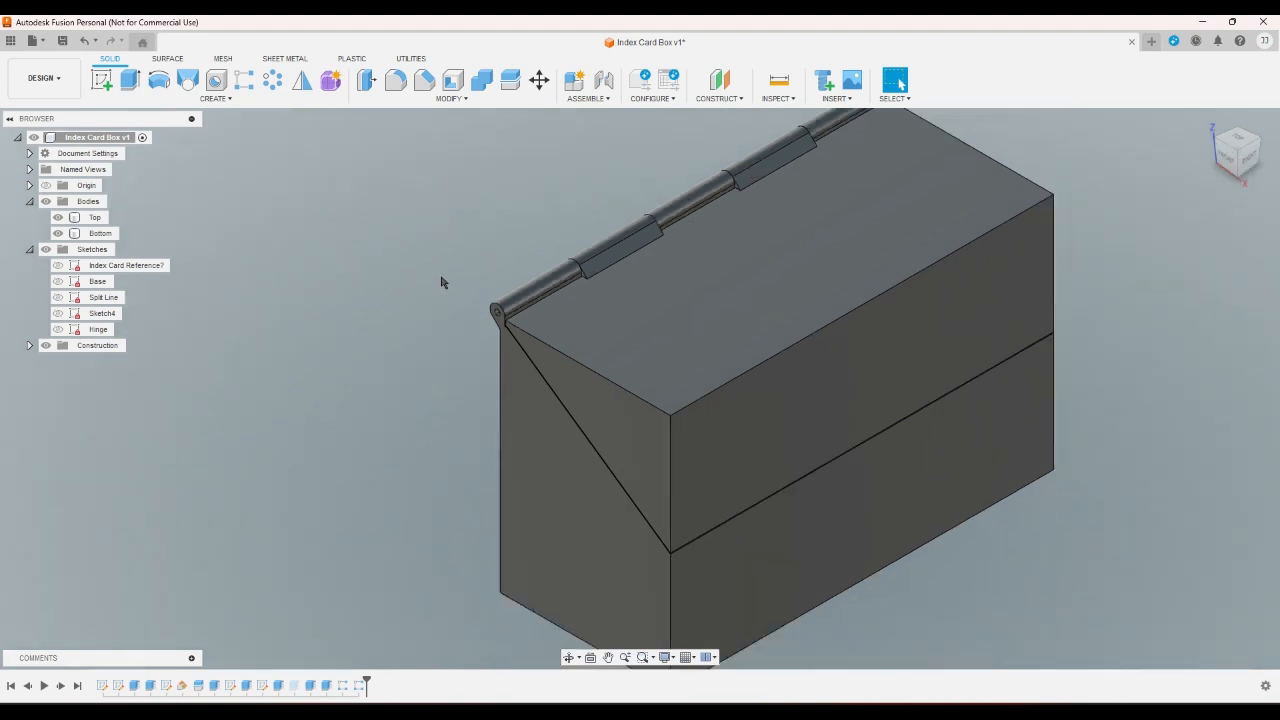
{"action": "scroll", "coordinate": [443, 275], "scroll_direction": "up", "scroll_amount": 4}
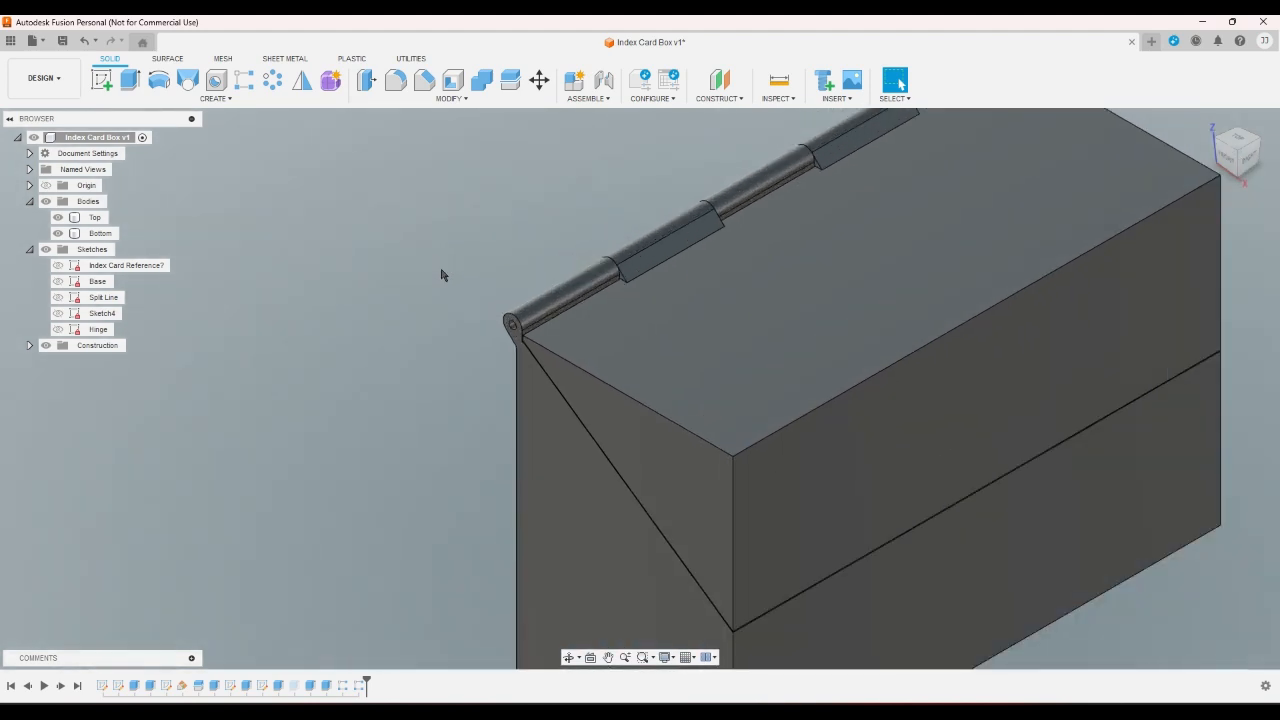
{"action": "scroll", "coordinate": [441, 275], "scroll_direction": "up", "scroll_amount": 3}
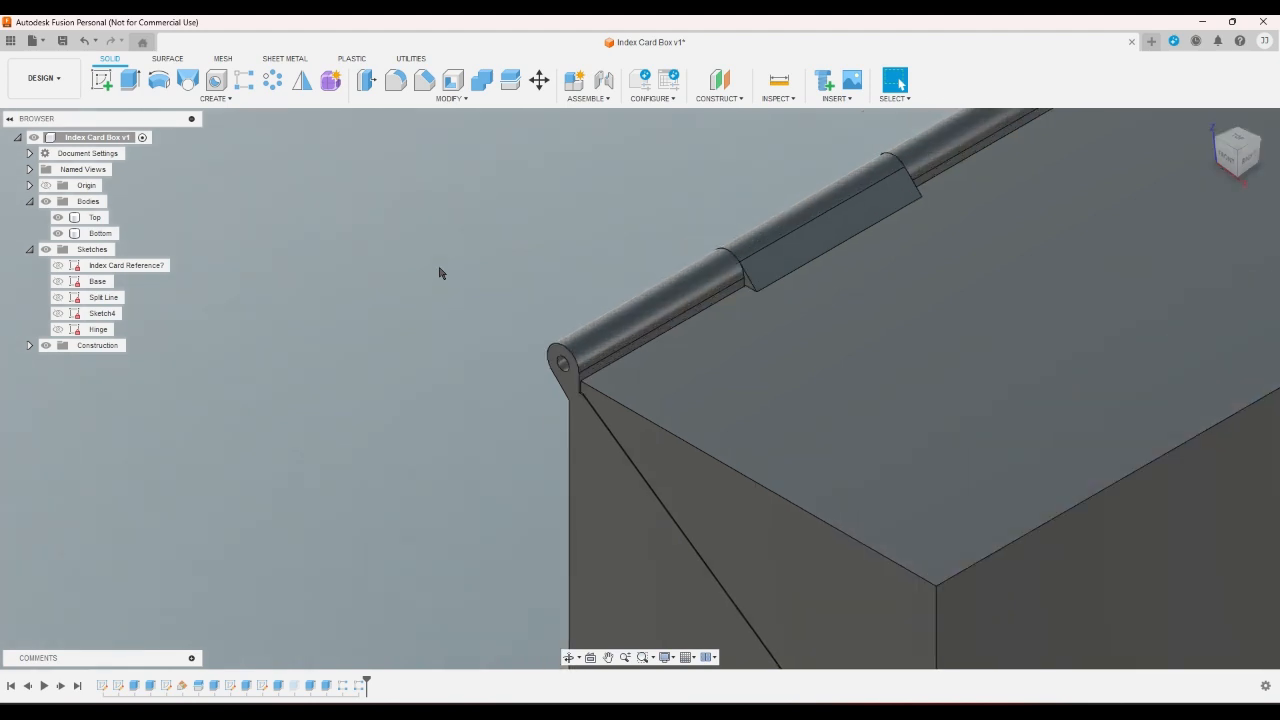
{"action": "scroll", "coordinate": [558, 318], "scroll_direction": "down", "scroll_amount": 3}
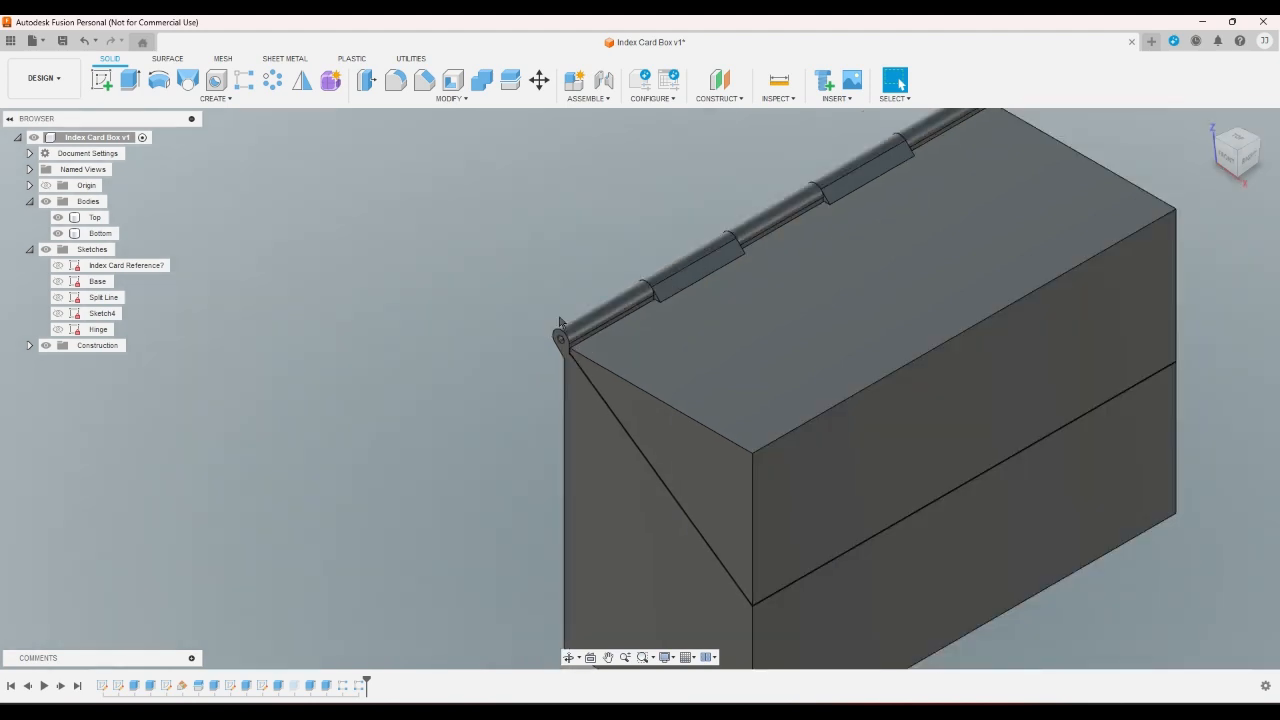
{"action": "left_click", "coordinate": [578, 358]}
{"action": "left_click", "coordinate": [528, 337]}
{"action": "scroll", "coordinate": [525, 340], "scroll_direction": "down", "scroll_amount": 2}
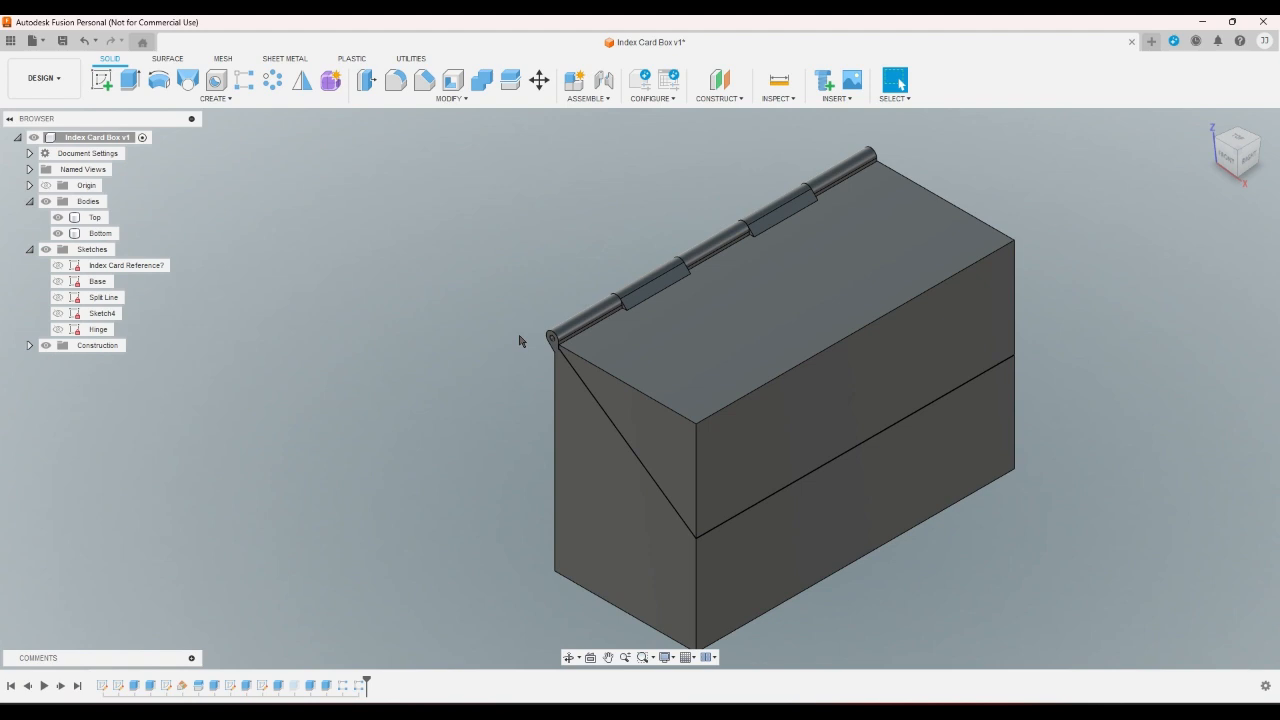
{"action": "scroll", "coordinate": [519, 341], "scroll_direction": "down", "scroll_amount": 2}
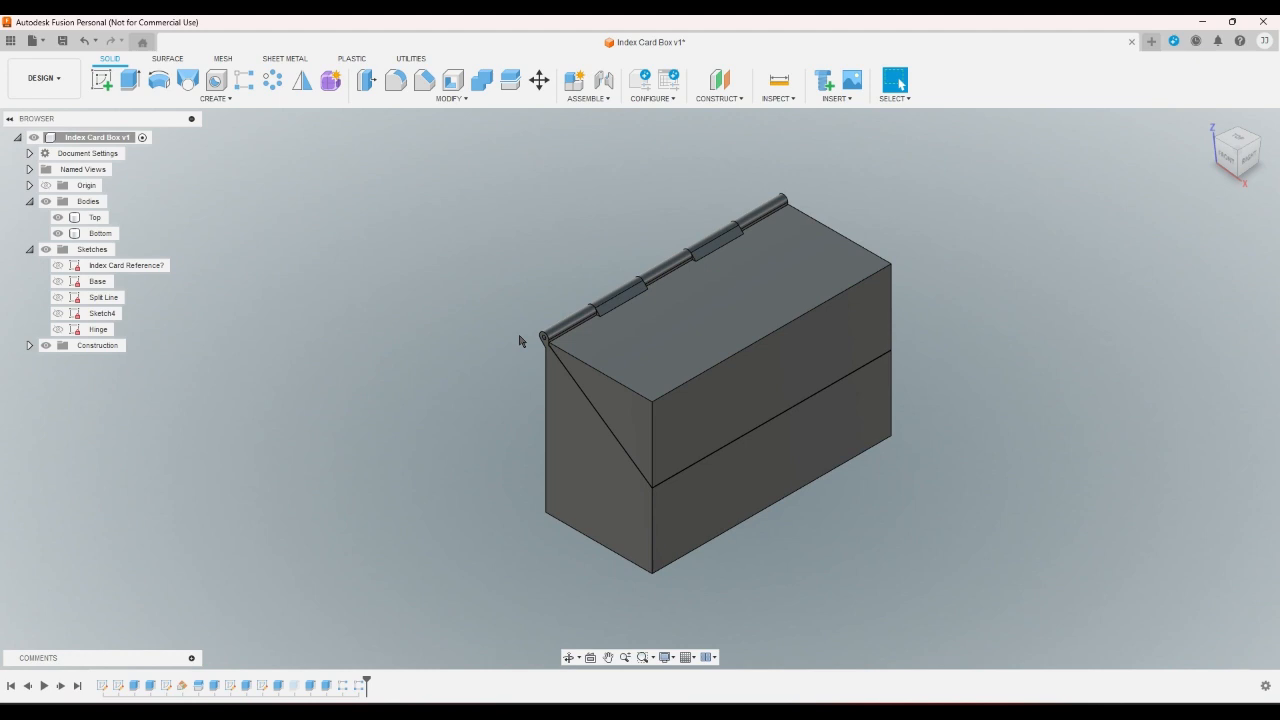
- Start a new sketch on the Bottom body's long front face, below the split line
{"action": "left_click", "coordinate": [101, 79]}
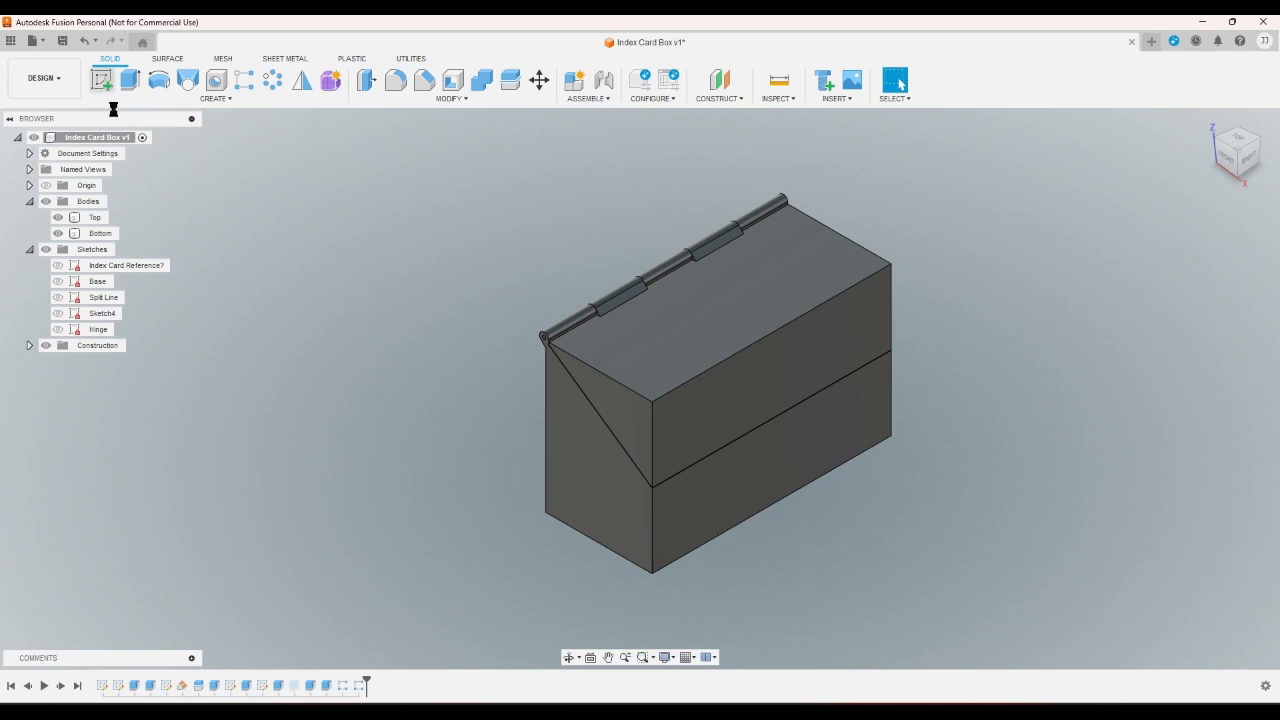
{"action": "left_click", "coordinate": [734, 491]}
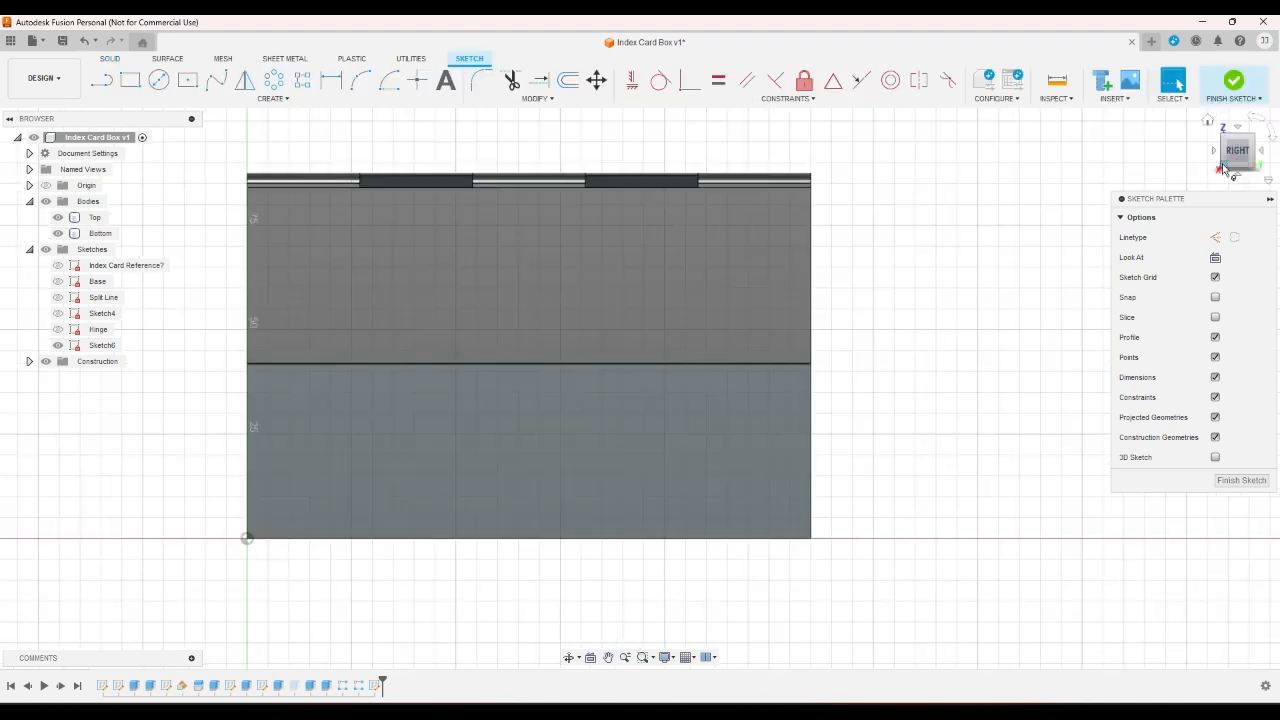
{"action": "left_click", "coordinate": [1220, 167]}
{"action": "scroll", "coordinate": [510, 157], "scroll_direction": "up", "scroll_amount": 5}
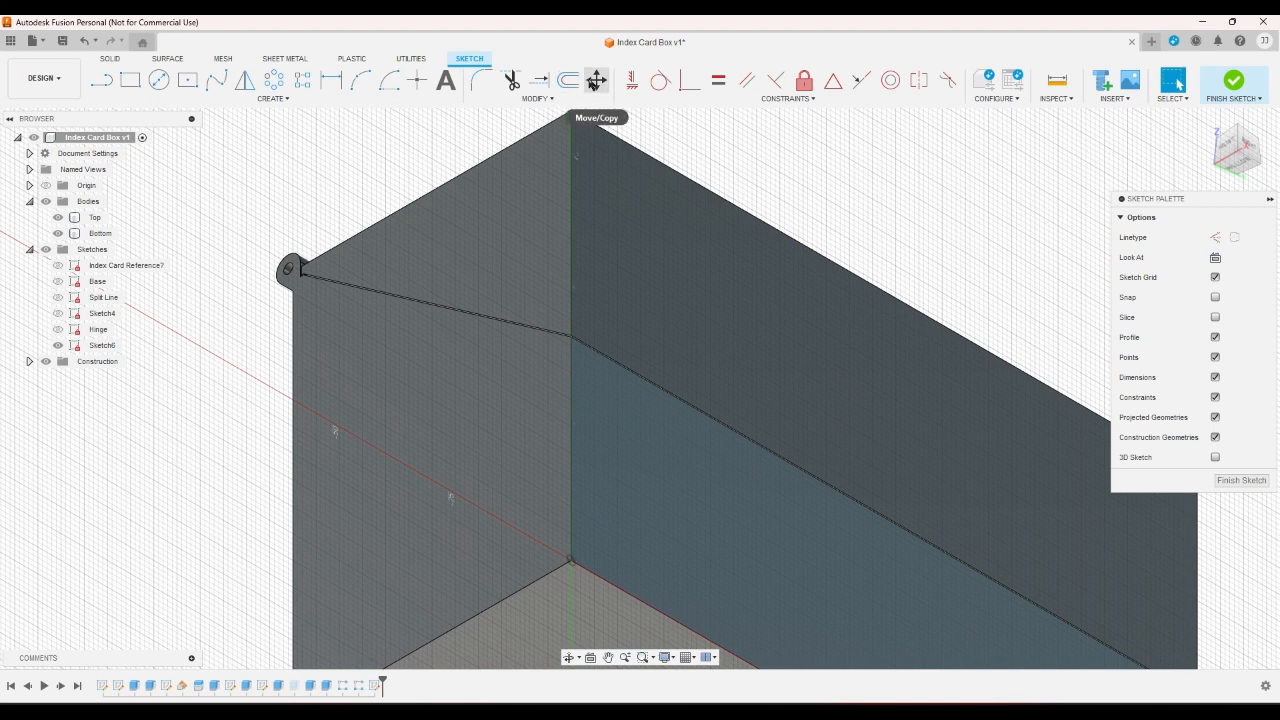
- Pin the Project sketch command to the shortcuts
{"action": "left_click", "coordinate": [376, 101]}
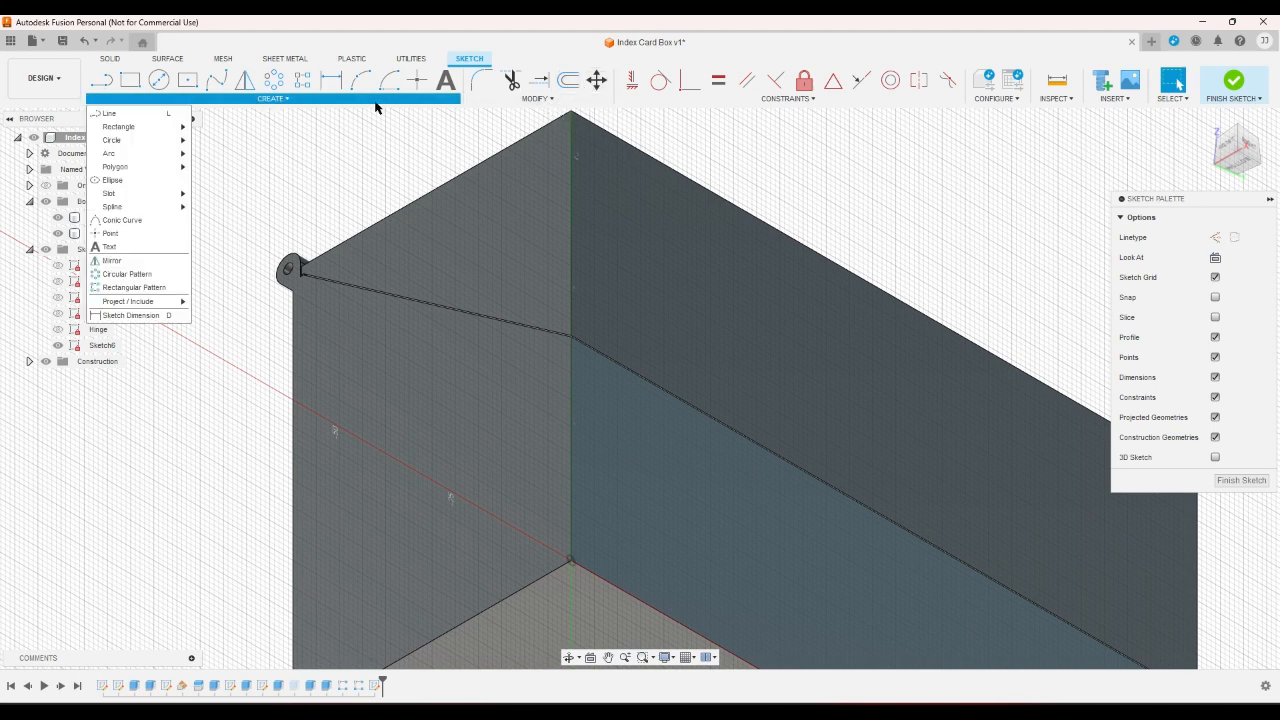
{"action": "mouse_move", "coordinate": [180, 302]}
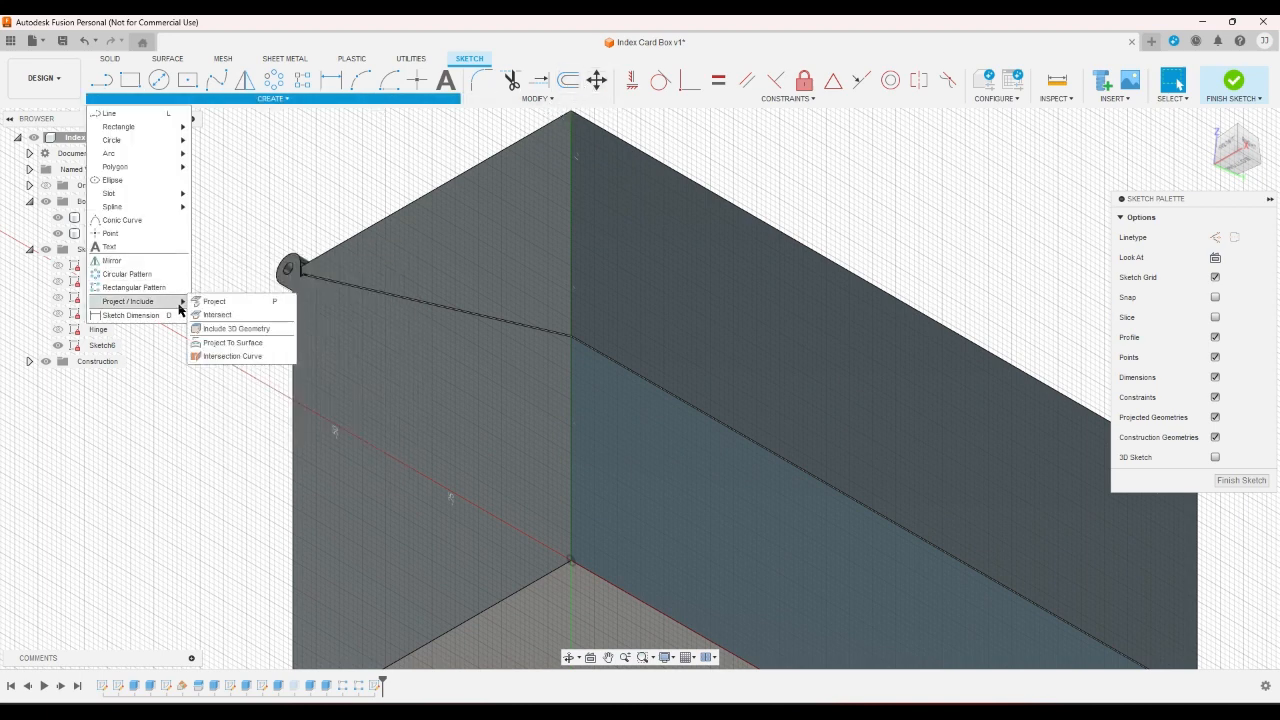
{"action": "left_click", "coordinate": [463, 83]}
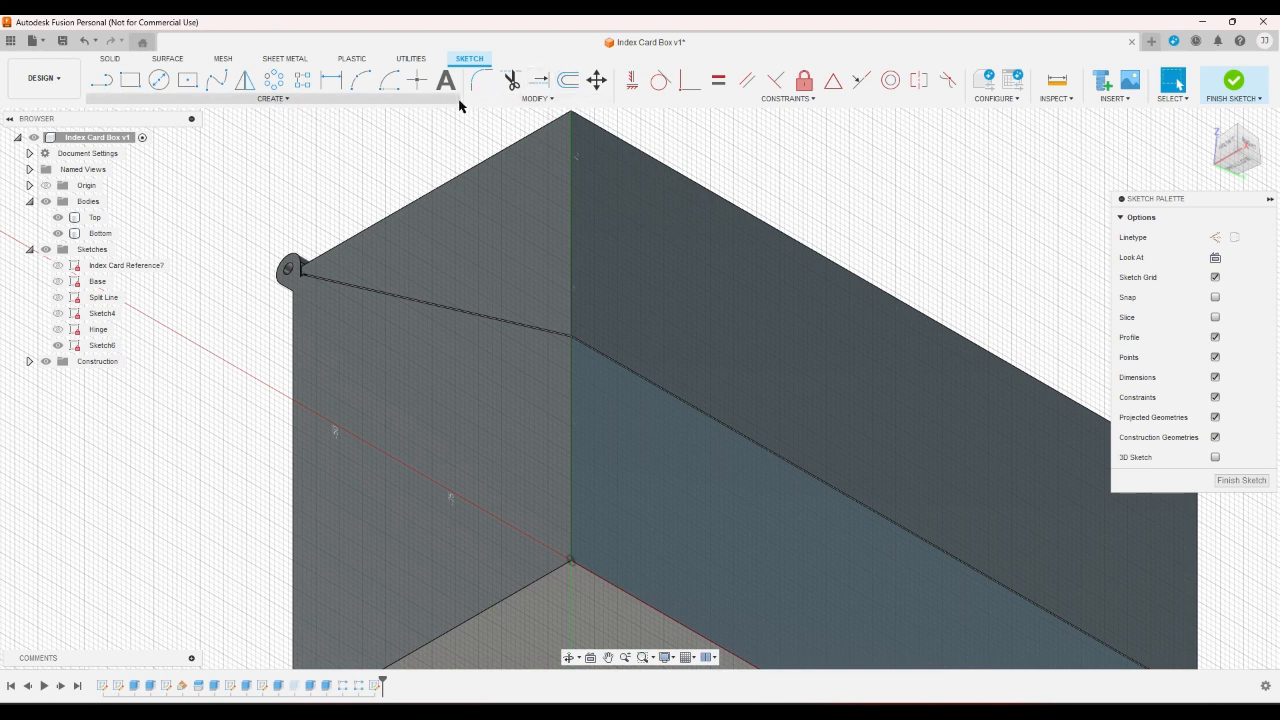
{"action": "left_click", "coordinate": [420, 99]}
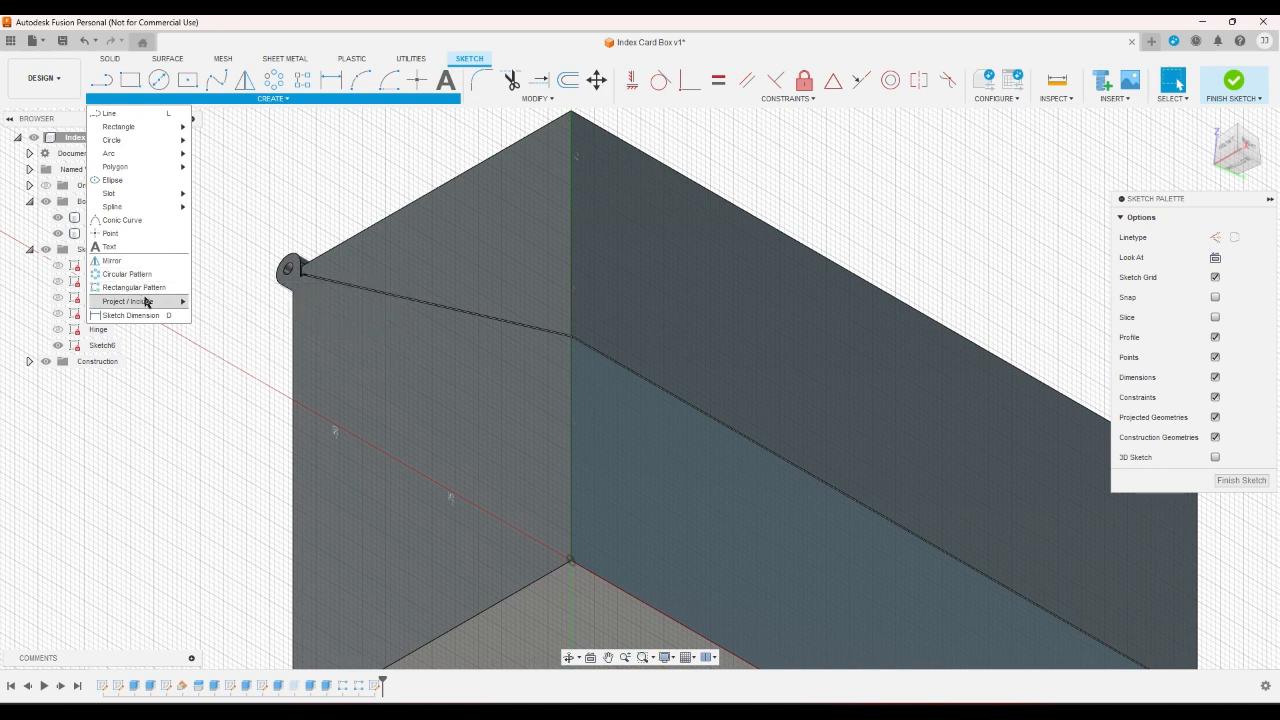
{"action": "mouse_move", "coordinate": [178, 302]}
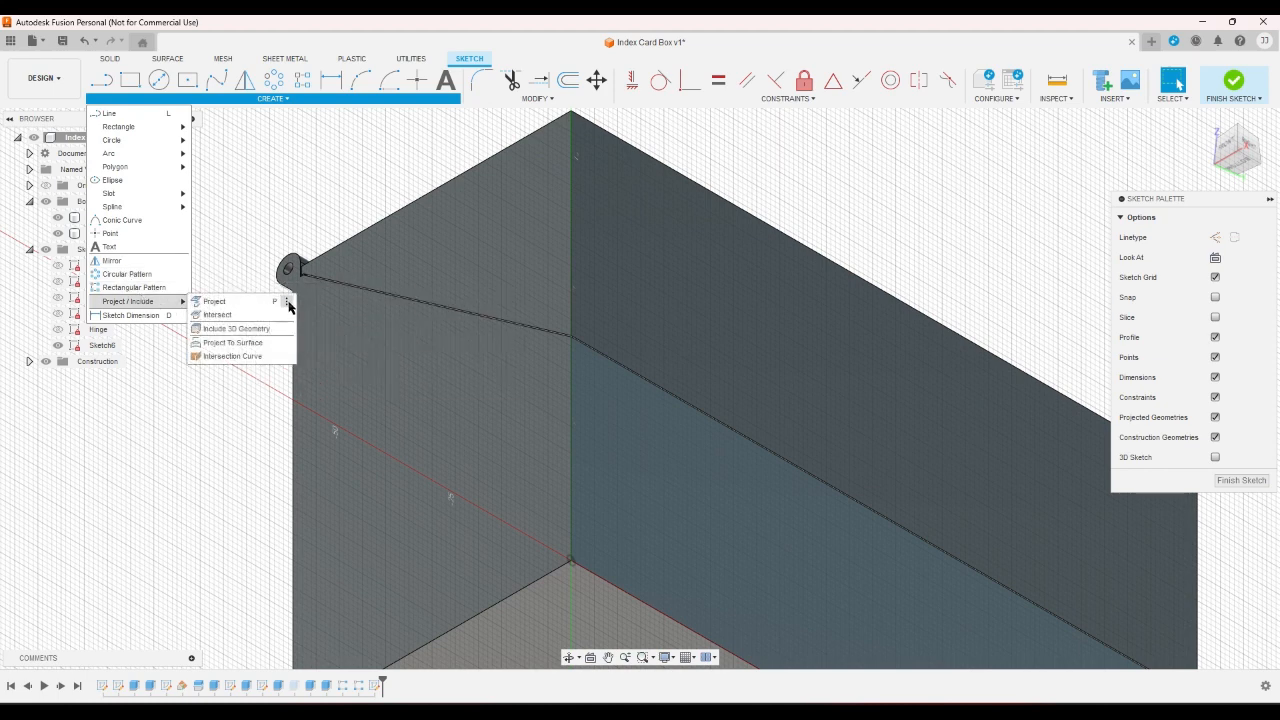
{"action": "left_click", "coordinate": [288, 303]}
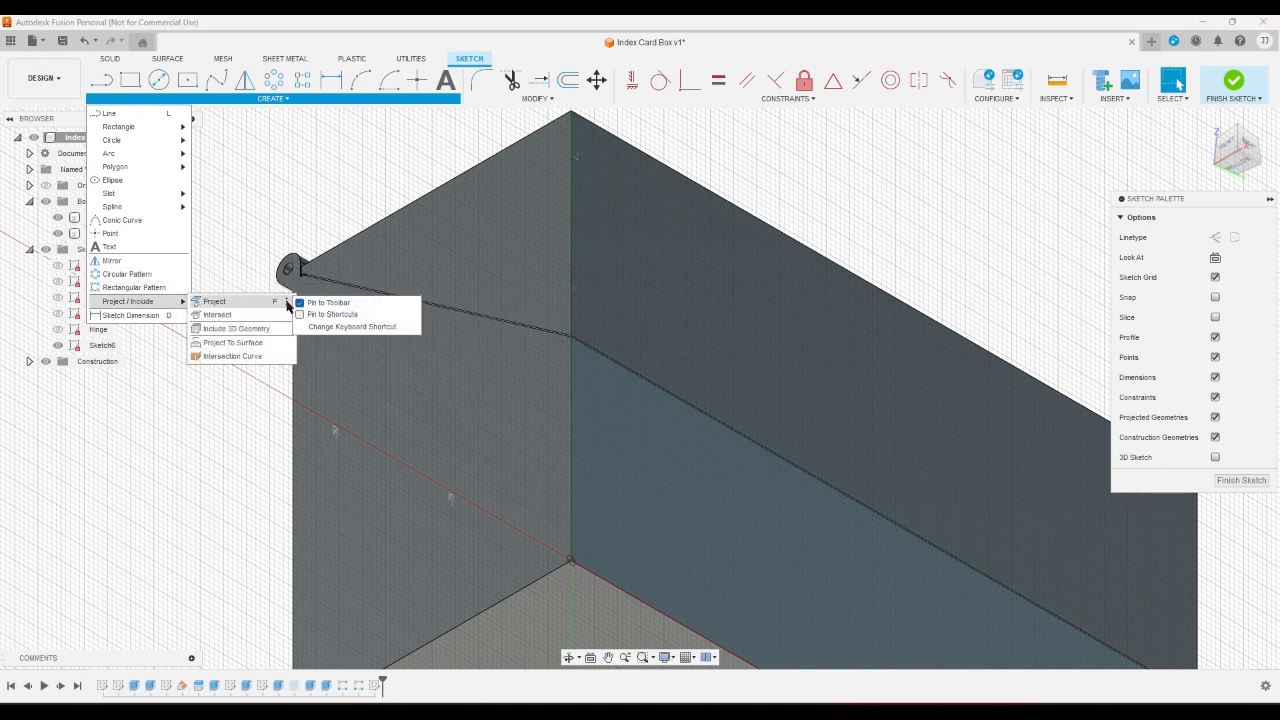
{"action": "left_click", "coordinate": [300, 314]}
{"action": "left_click", "coordinate": [305, 229]}
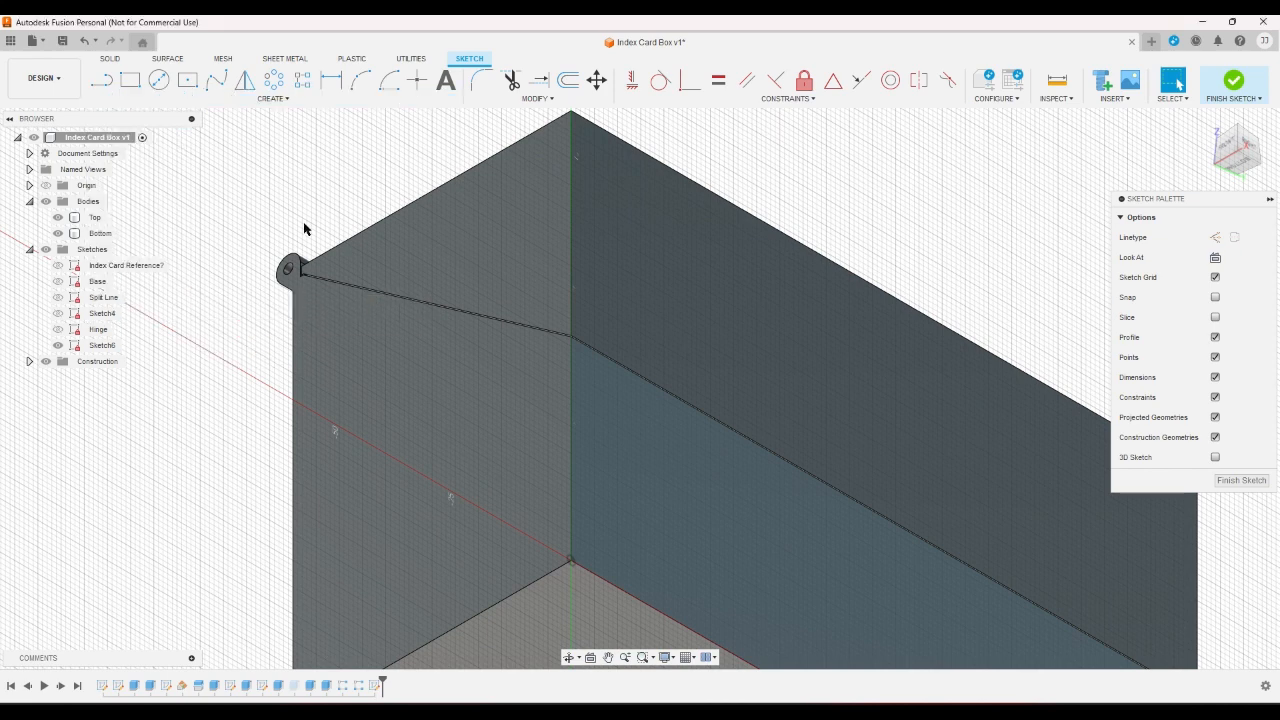
{"action": "left_click", "coordinate": [272, 98]}
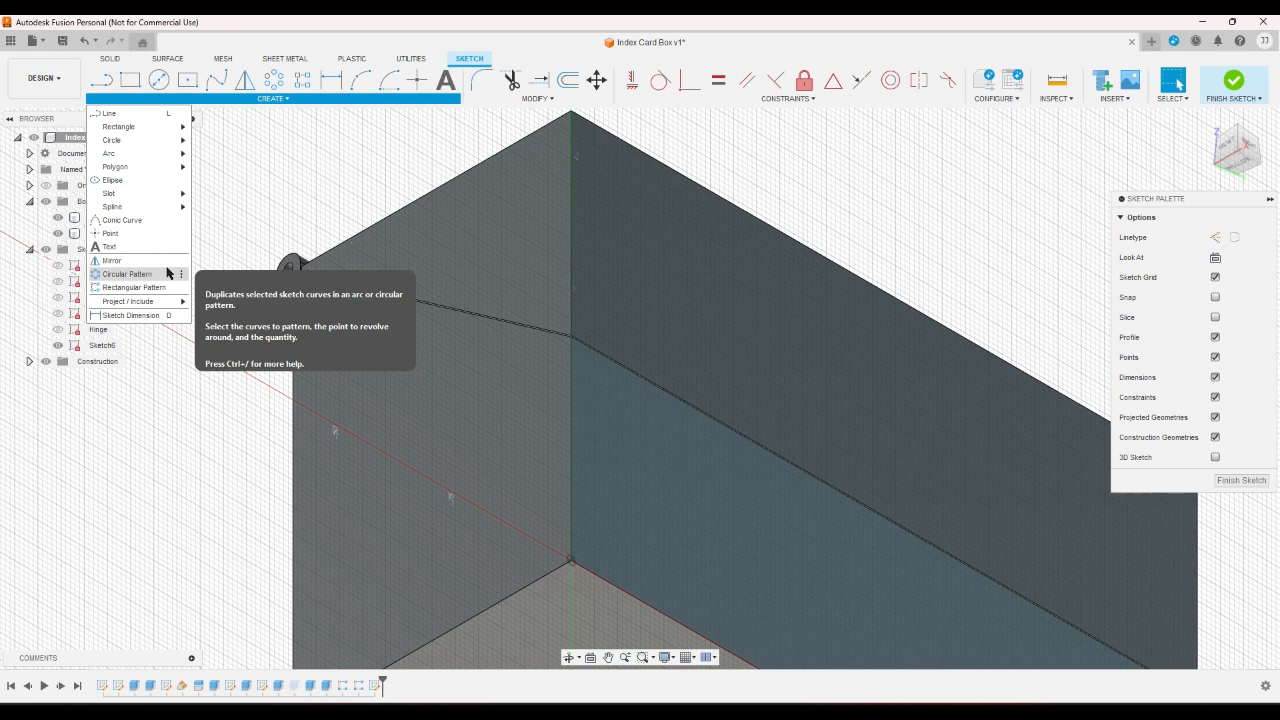
{"action": "mouse_move", "coordinate": [150, 301]}
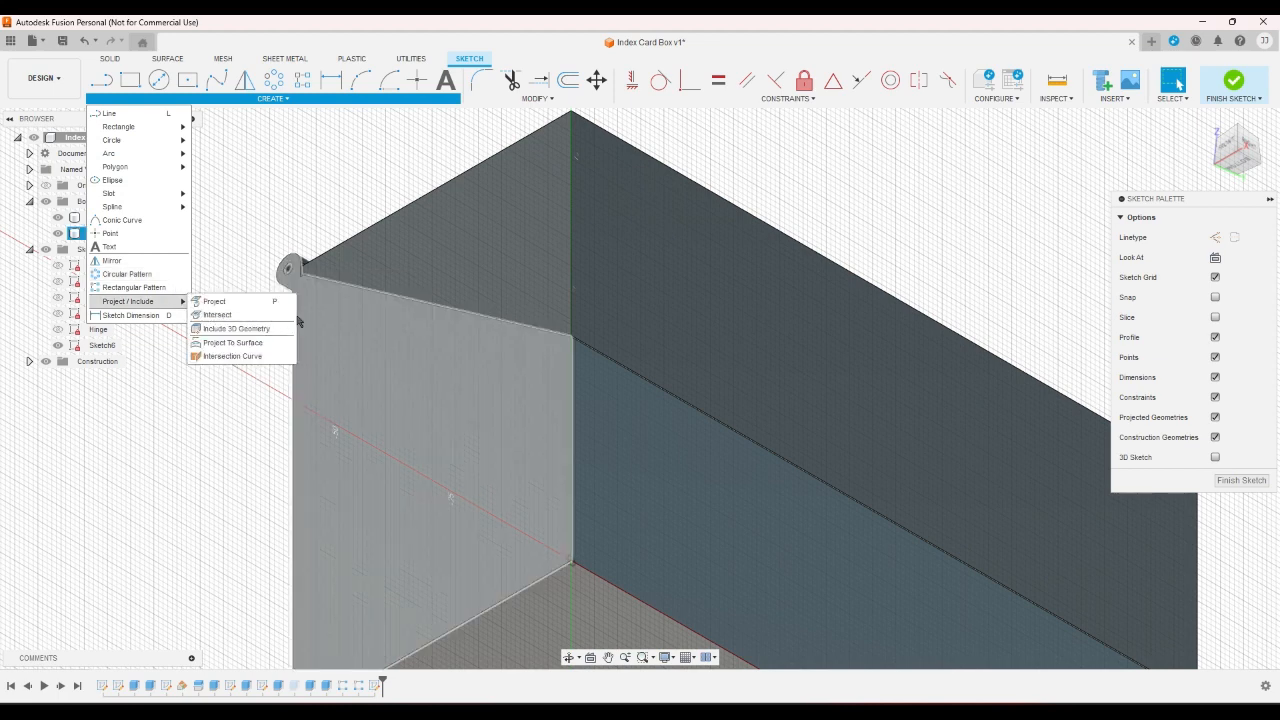
{"action": "left_click", "coordinate": [288, 315]}
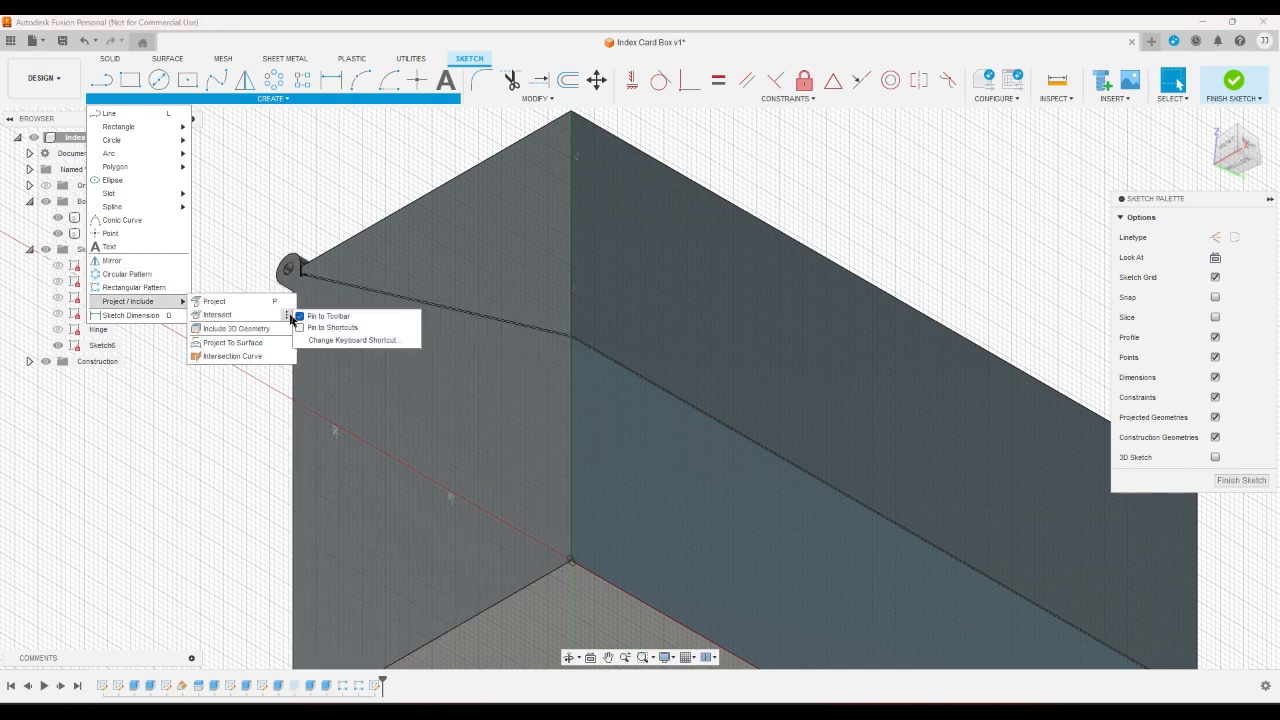
{"action": "left_click", "coordinate": [288, 302]}
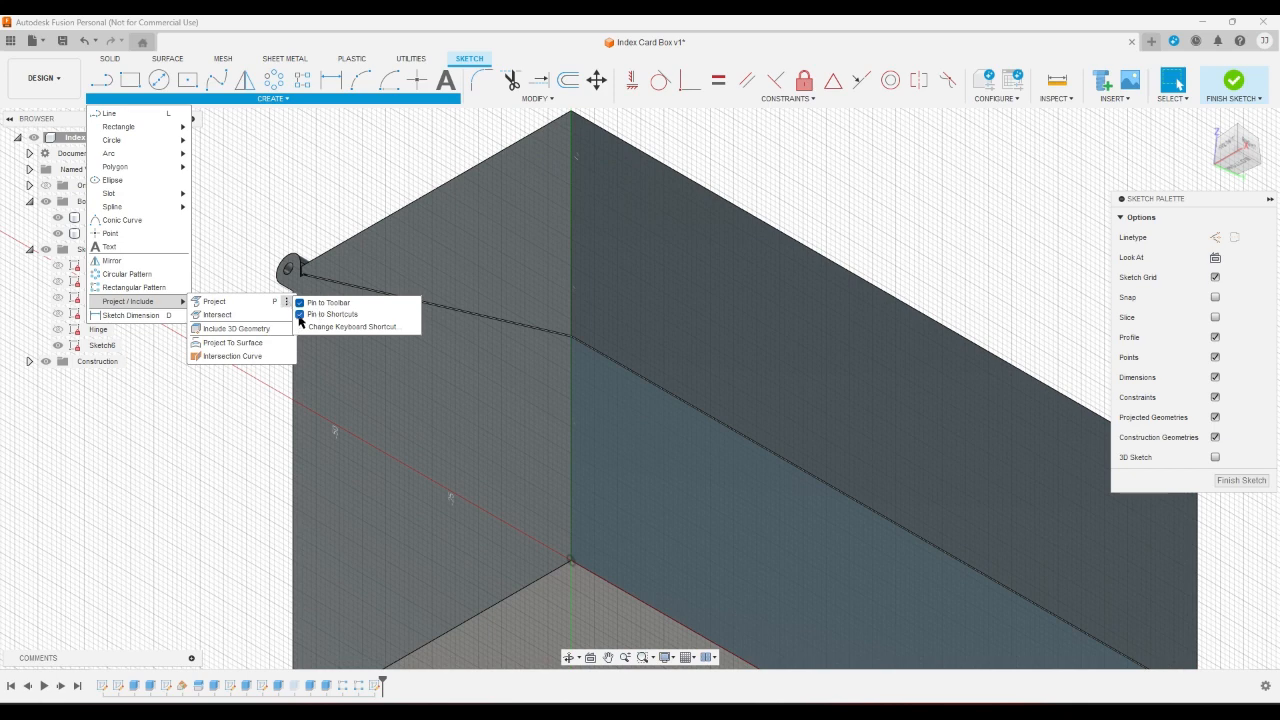
{"action": "left_click", "coordinate": [297, 197]}
- Try to project the whole Top body into the sketch using the Bodies selection filter
{"action": "key", "text": "p"}
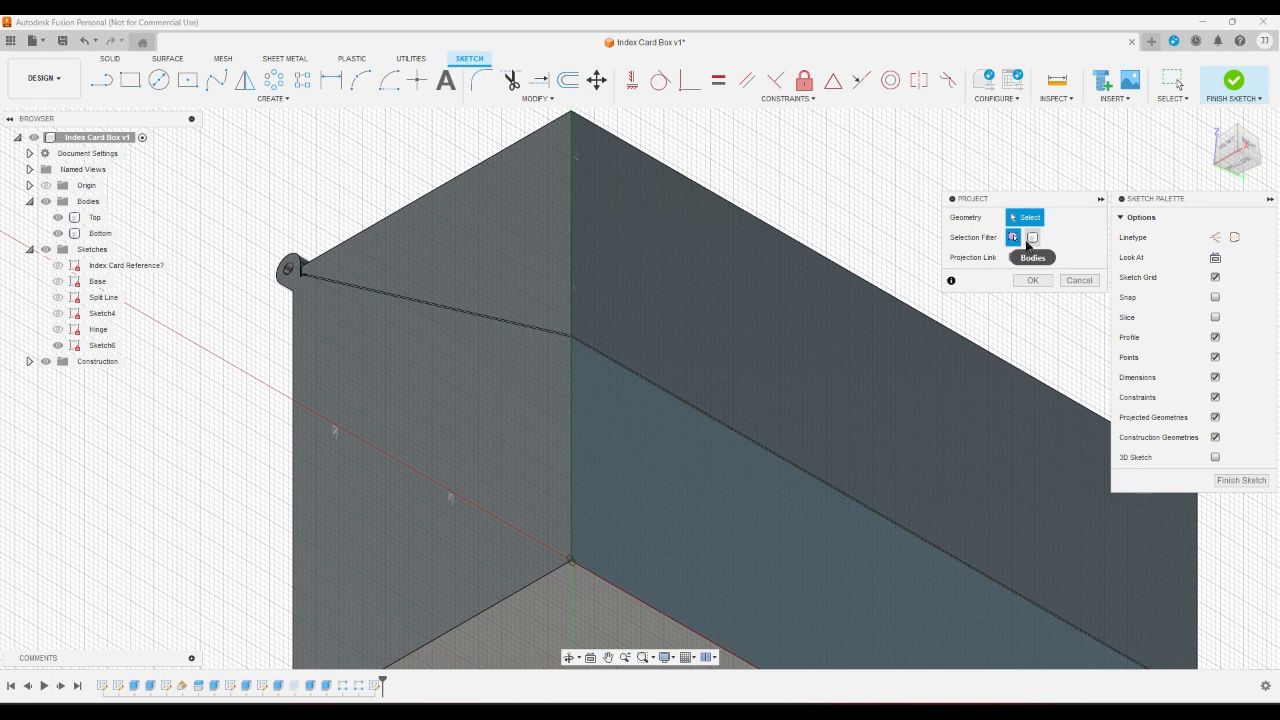
{"action": "left_click", "coordinate": [1032, 237]}
{"action": "left_click", "coordinate": [1013, 257]}
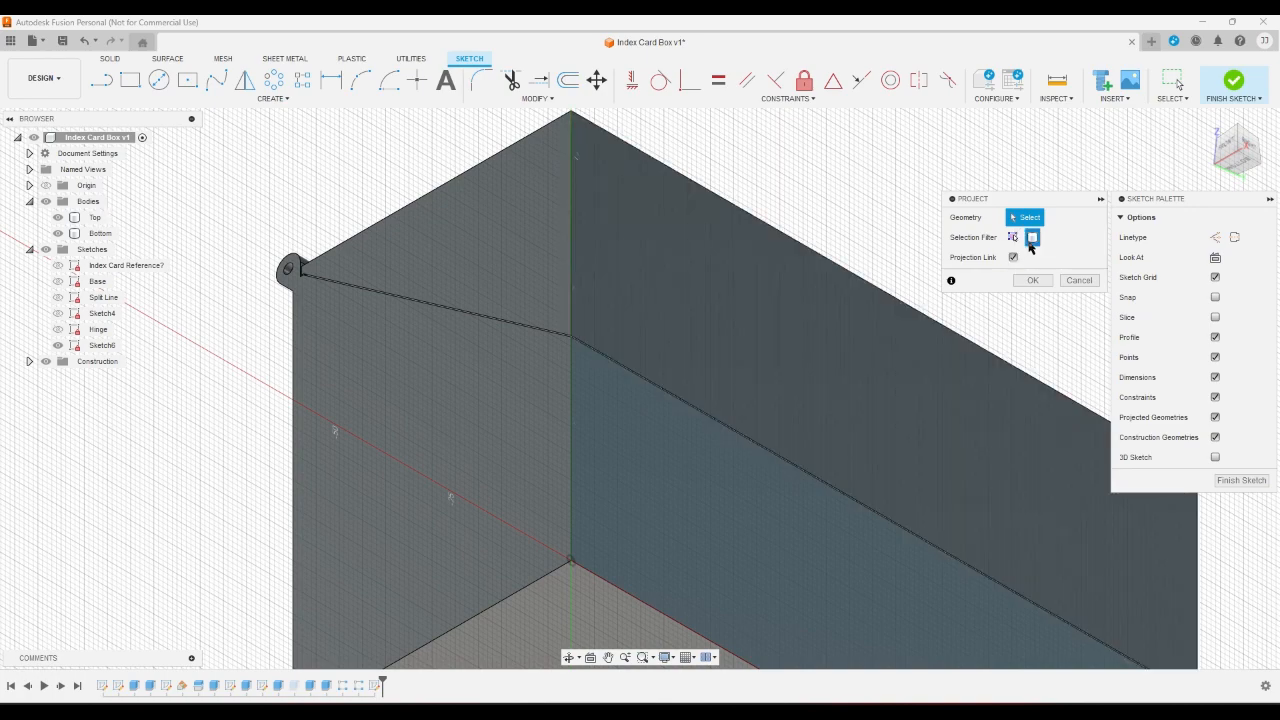
{"action": "left_click", "coordinate": [781, 316]}
{"action": "left_click", "coordinate": [781, 316]}
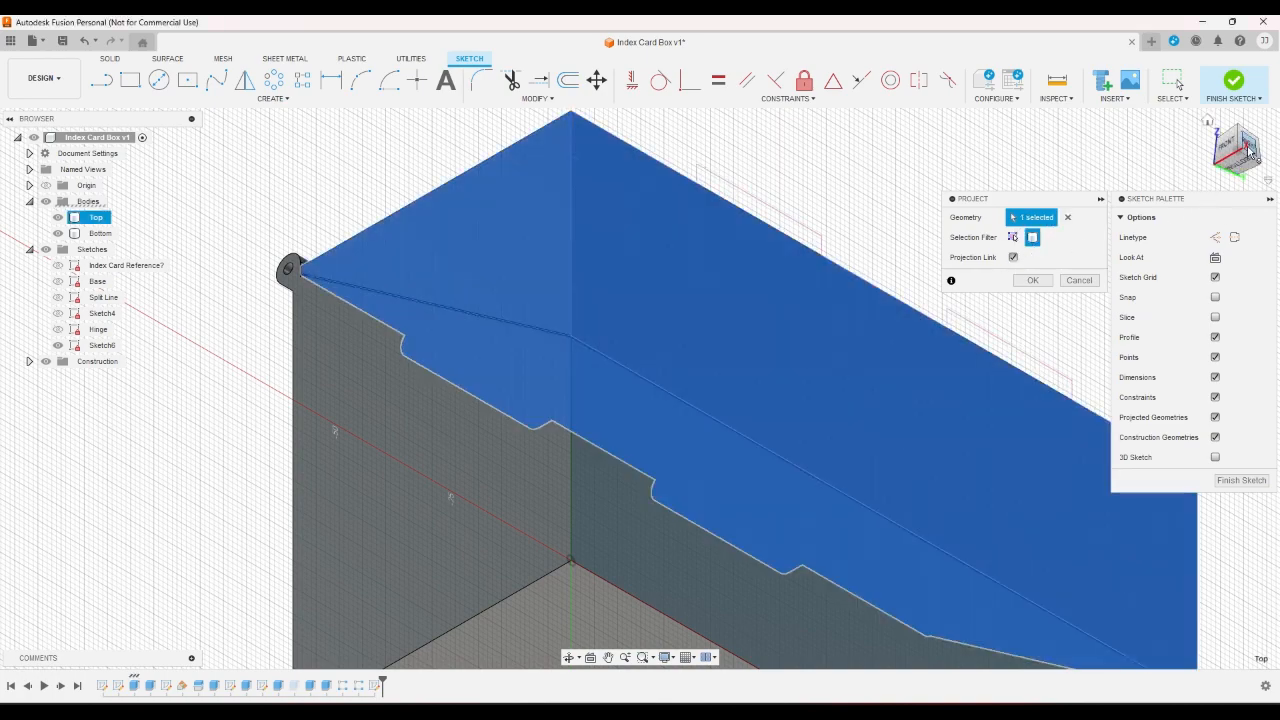
{"action": "left_click", "coordinate": [1207, 176]}
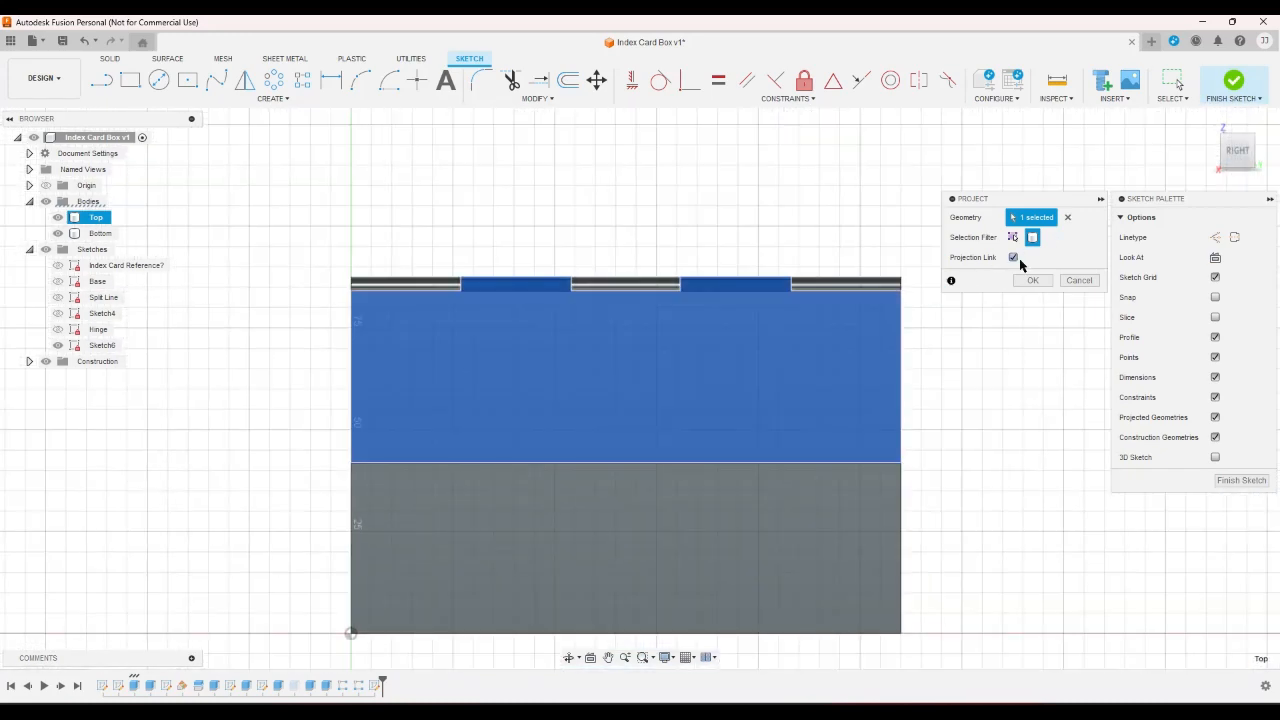
- Project the two slanted edges of the lid gap on the box's end face into the sketch as individually selected, linked geometry
{"action": "left_click", "coordinate": [1013, 238]}
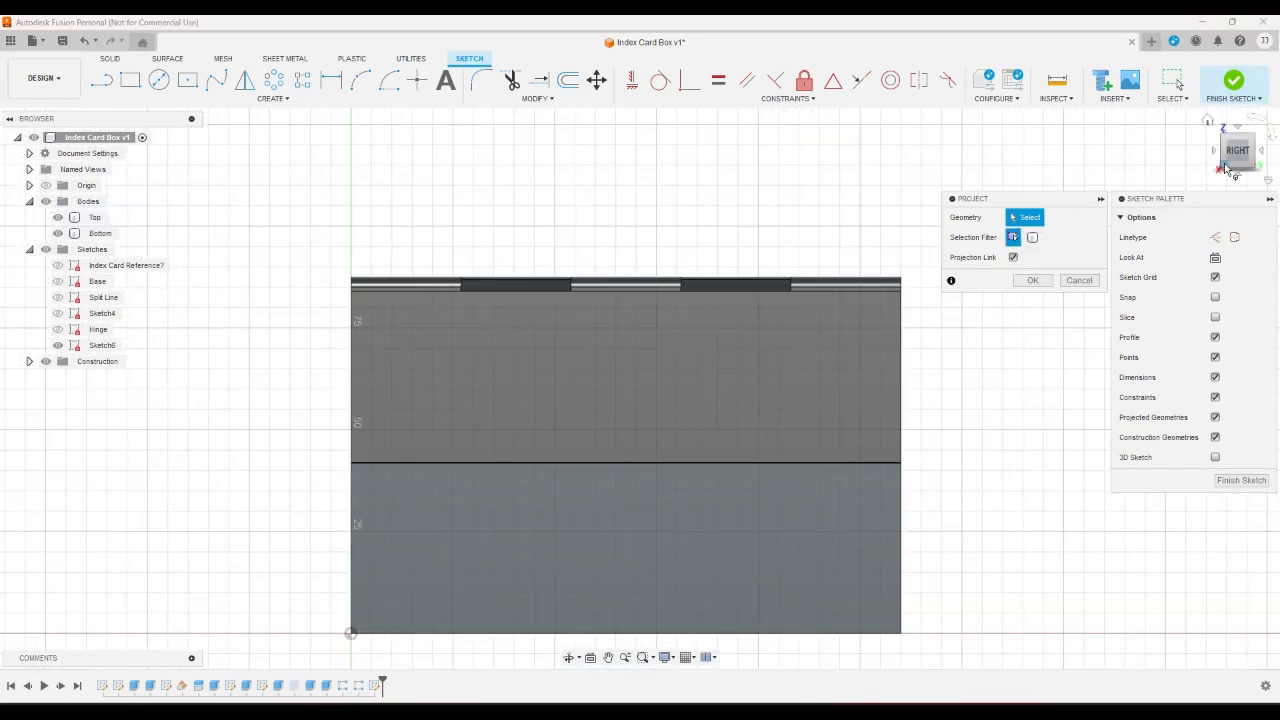
{"action": "left_click", "coordinate": [1224, 168]}
{"action": "scroll", "coordinate": [600, 230], "scroll_direction": "up", "scroll_amount": 10}
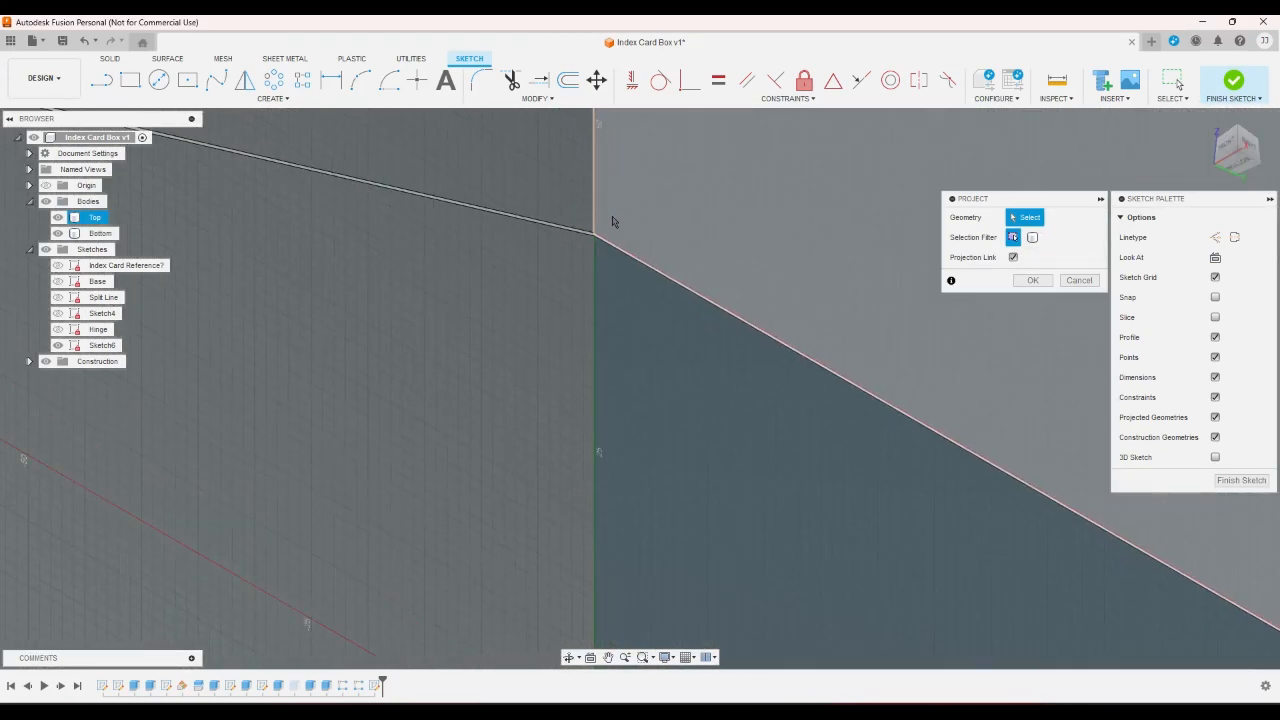
{"action": "scroll", "coordinate": [605, 220], "scroll_direction": "up", "scroll_amount": 4}
{"action": "left_click", "coordinate": [527, 283]}
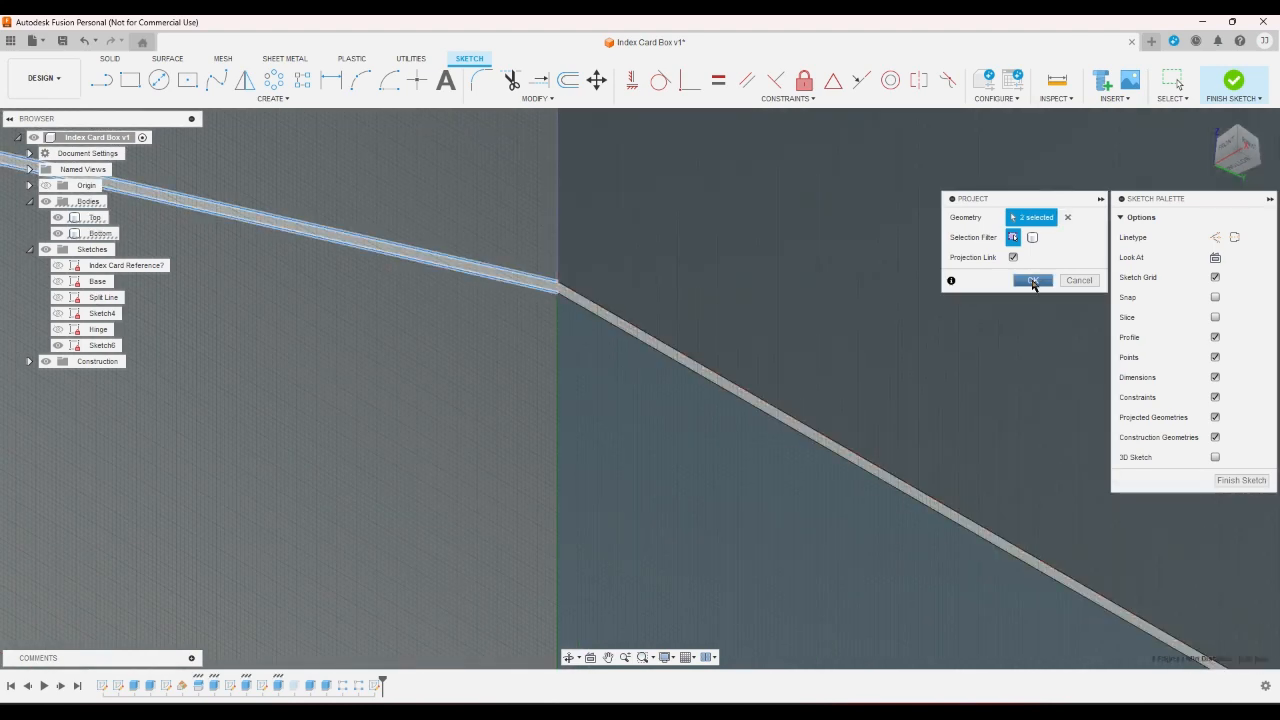
{"action": "left_click", "coordinate": [1033, 280]}
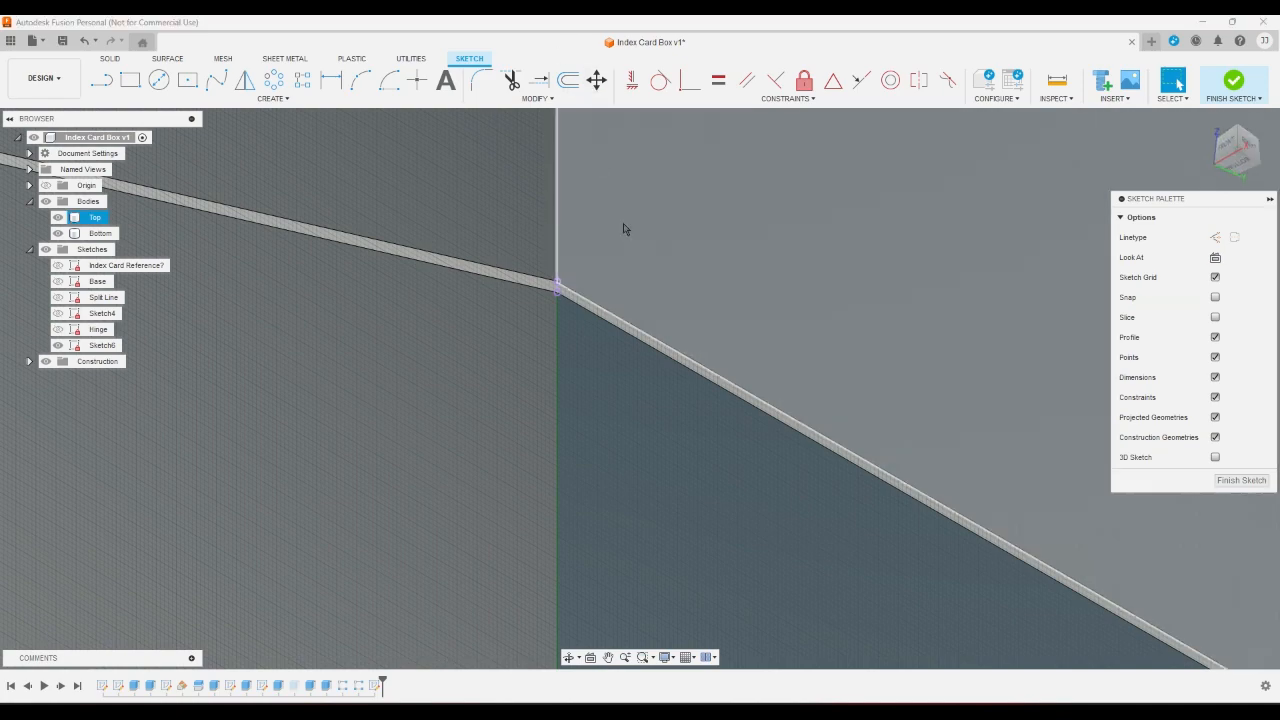
- Sketch a circle about 3.5 mm in diameter, centred on the bottom front face's vertical edge just below the split line
{"action": "left_click", "coordinate": [1250, 146]}
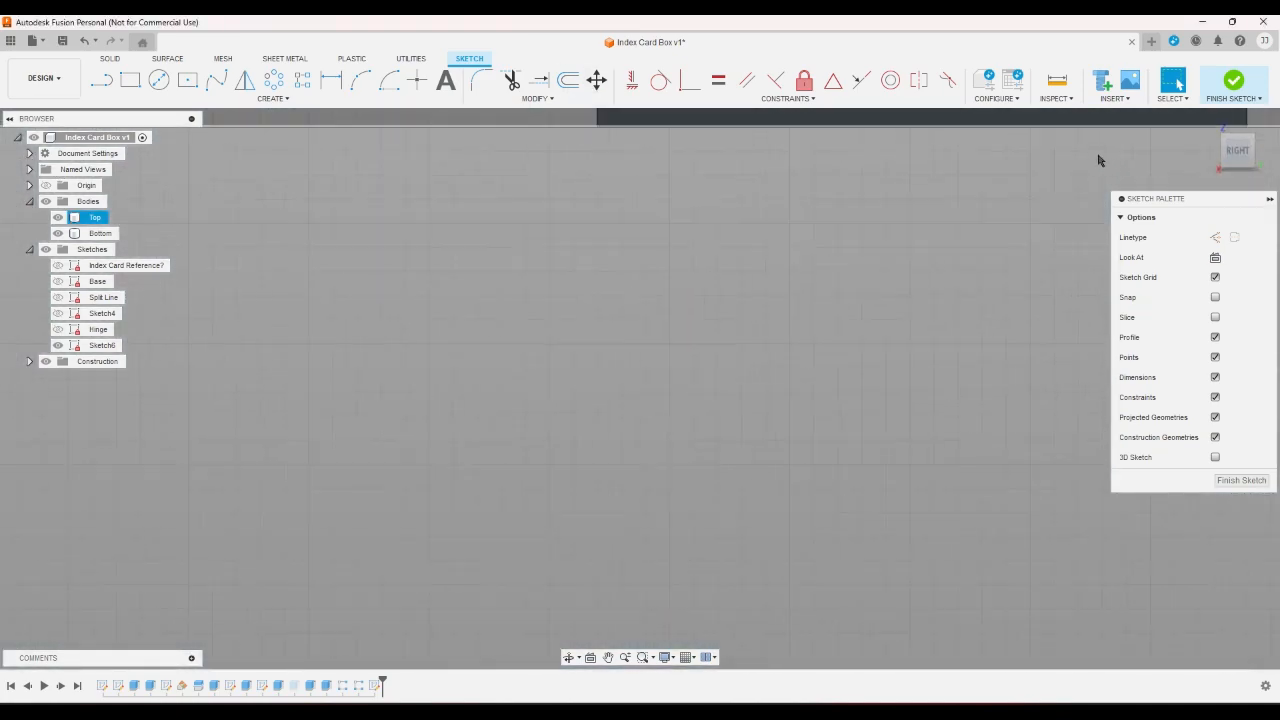
{"action": "scroll", "coordinate": [1098, 160], "scroll_direction": "down", "scroll_amount": 3}
{"action": "scroll", "coordinate": [409, 322], "scroll_direction": "down", "scroll_amount": 1}
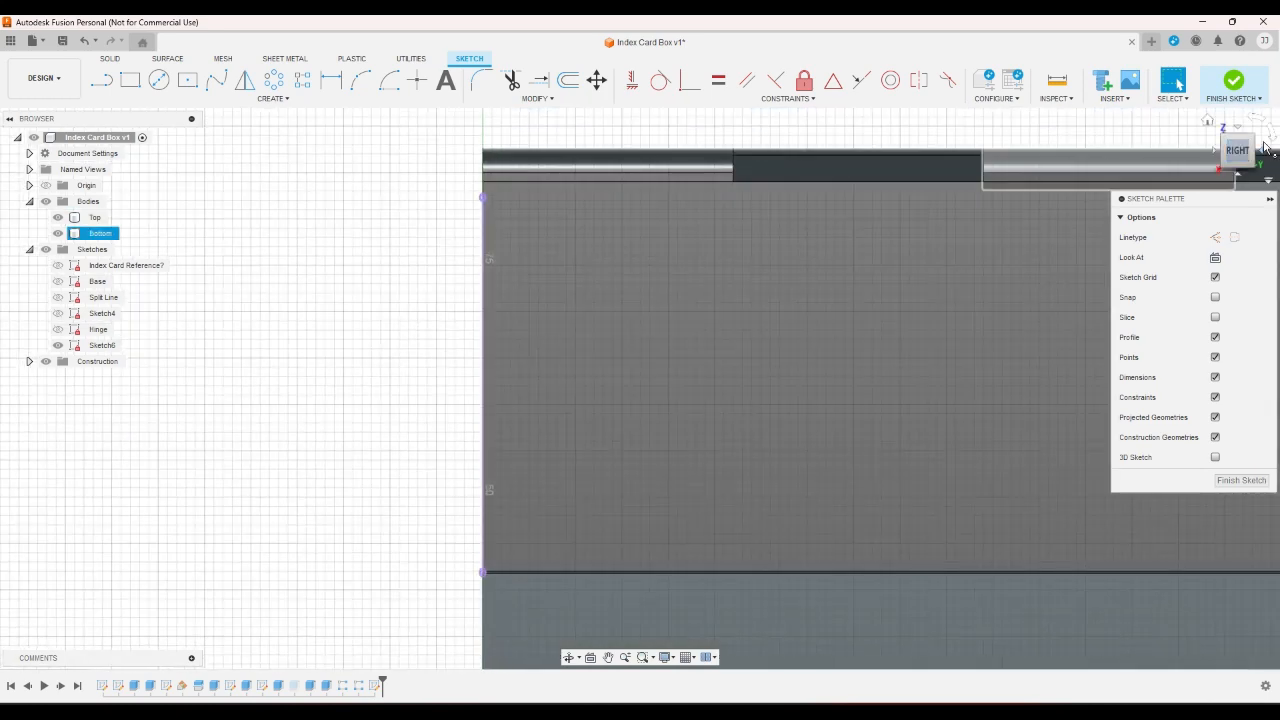
{"action": "left_click", "coordinate": [1226, 140]}
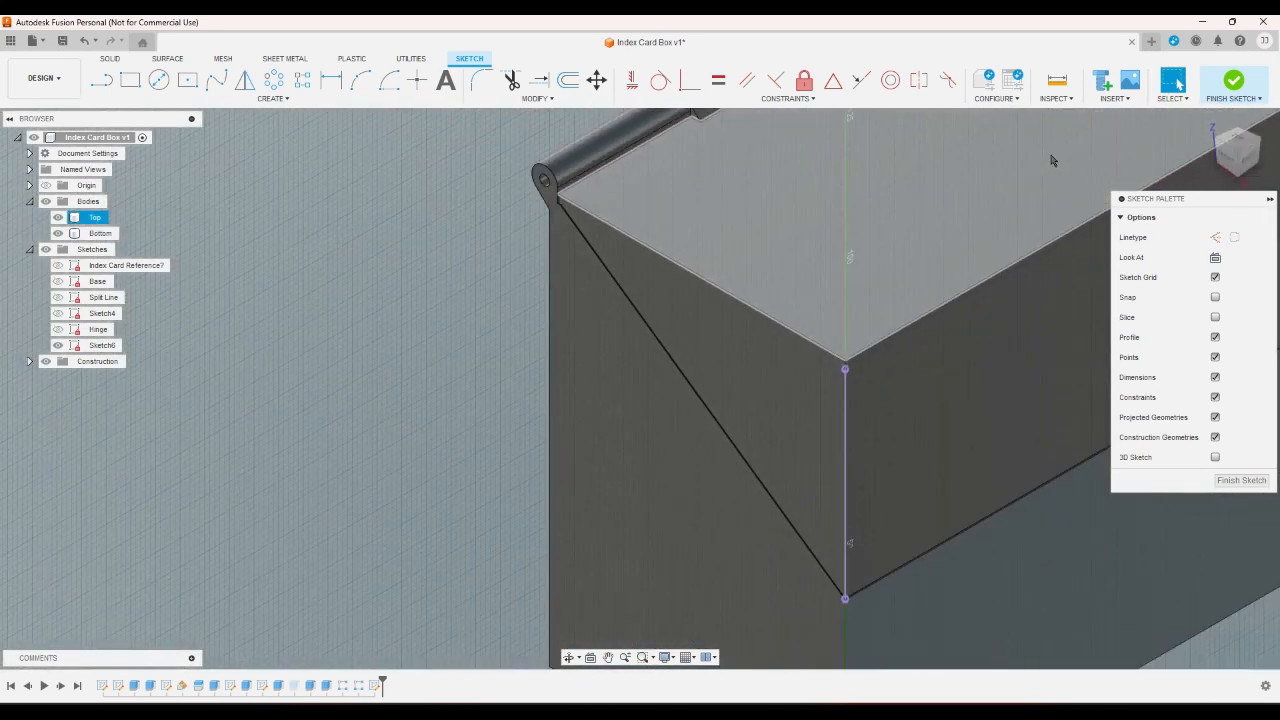
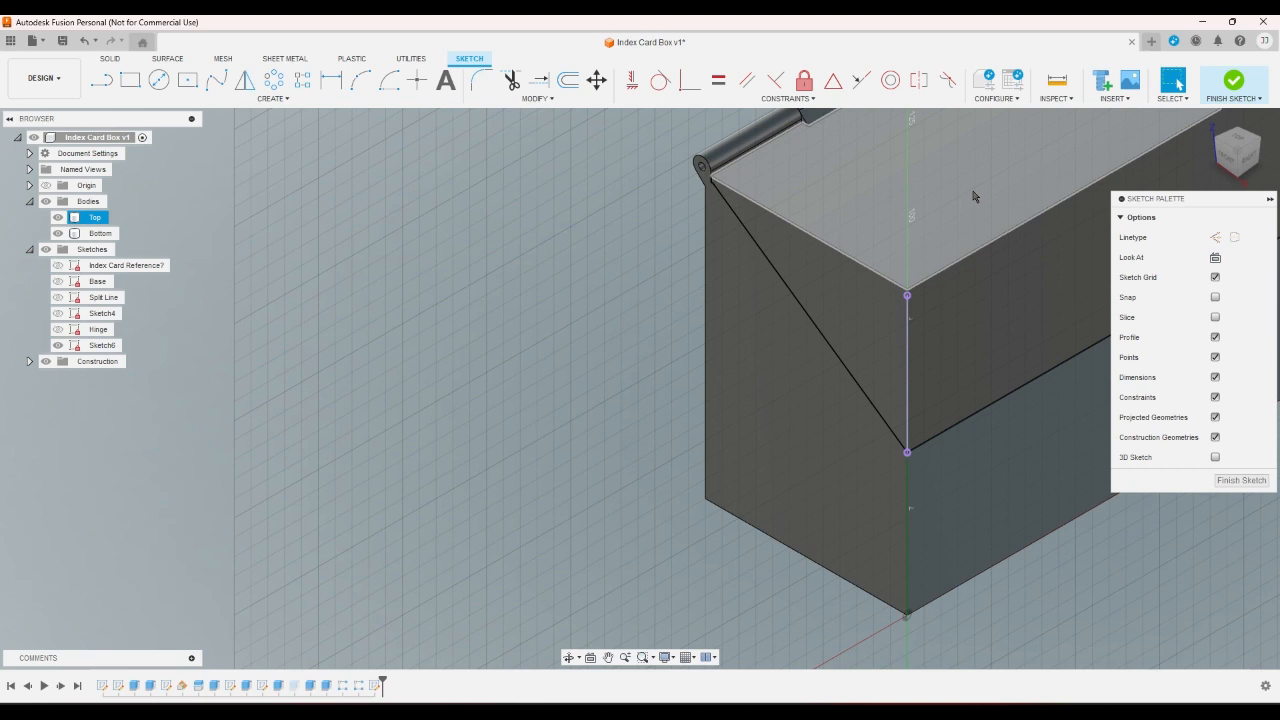
{"action": "left_click", "coordinate": [1245, 153]}
{"action": "left_click", "coordinate": [159, 80]}
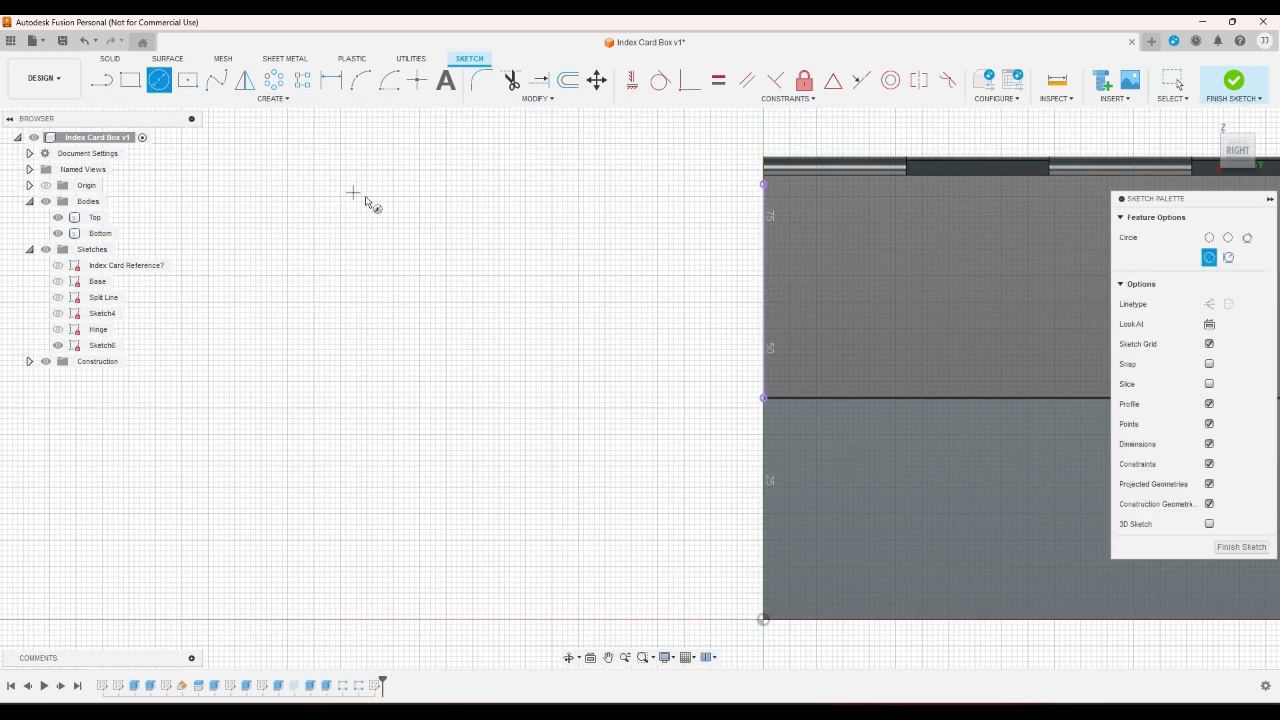
{"action": "scroll", "coordinate": [431, 245], "scroll_direction": "down", "scroll_amount": 3}
{"action": "scroll", "coordinate": [668, 381], "scroll_direction": "up", "scroll_amount": 5}
{"action": "scroll", "coordinate": [665, 355], "scroll_direction": "up", "scroll_amount": 2}
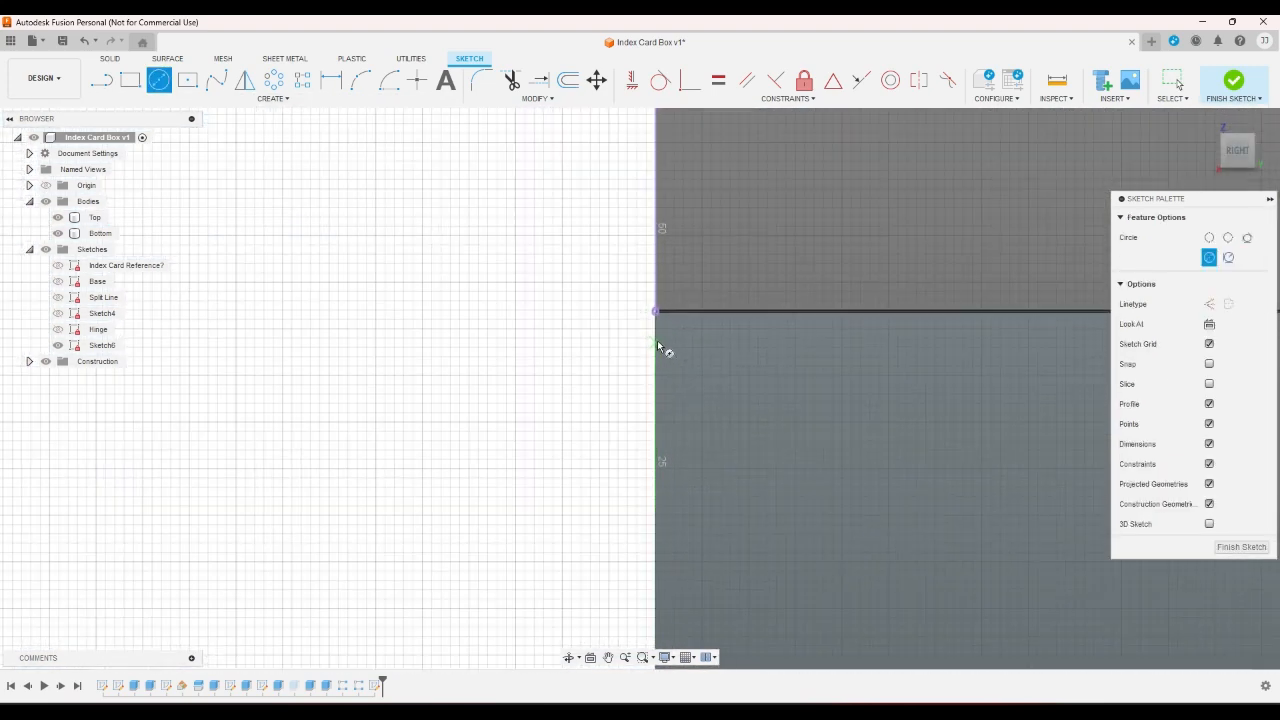
{"action": "left_click", "coordinate": [655, 342]}
{"action": "left_click", "coordinate": [663, 333]}
{"action": "right_click", "coordinate": [580, 340]}
{"action": "left_click", "coordinate": [618, 342]}
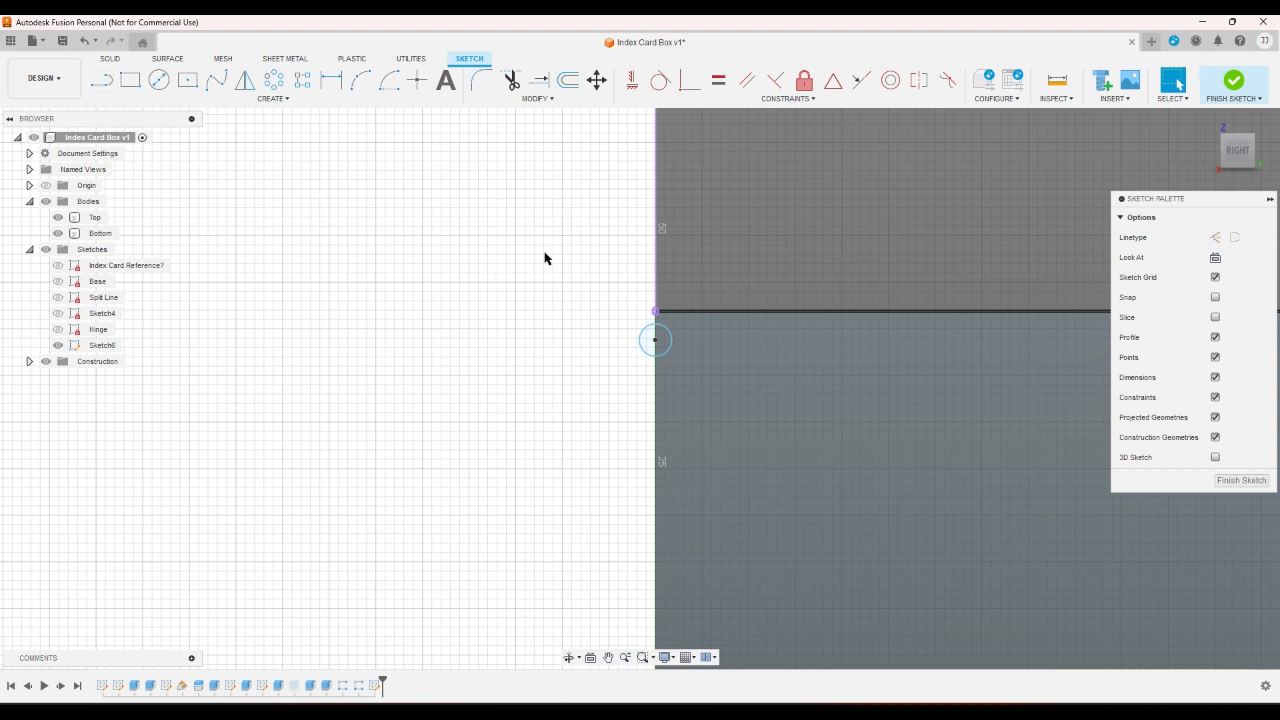
- Sketch a short horizontal line outward from the projected edge above the split and a vertical line down beside the circle
{"action": "left_click", "coordinate": [102, 81]}
{"action": "scroll", "coordinate": [633, 288], "scroll_direction": "up", "scroll_amount": 3}
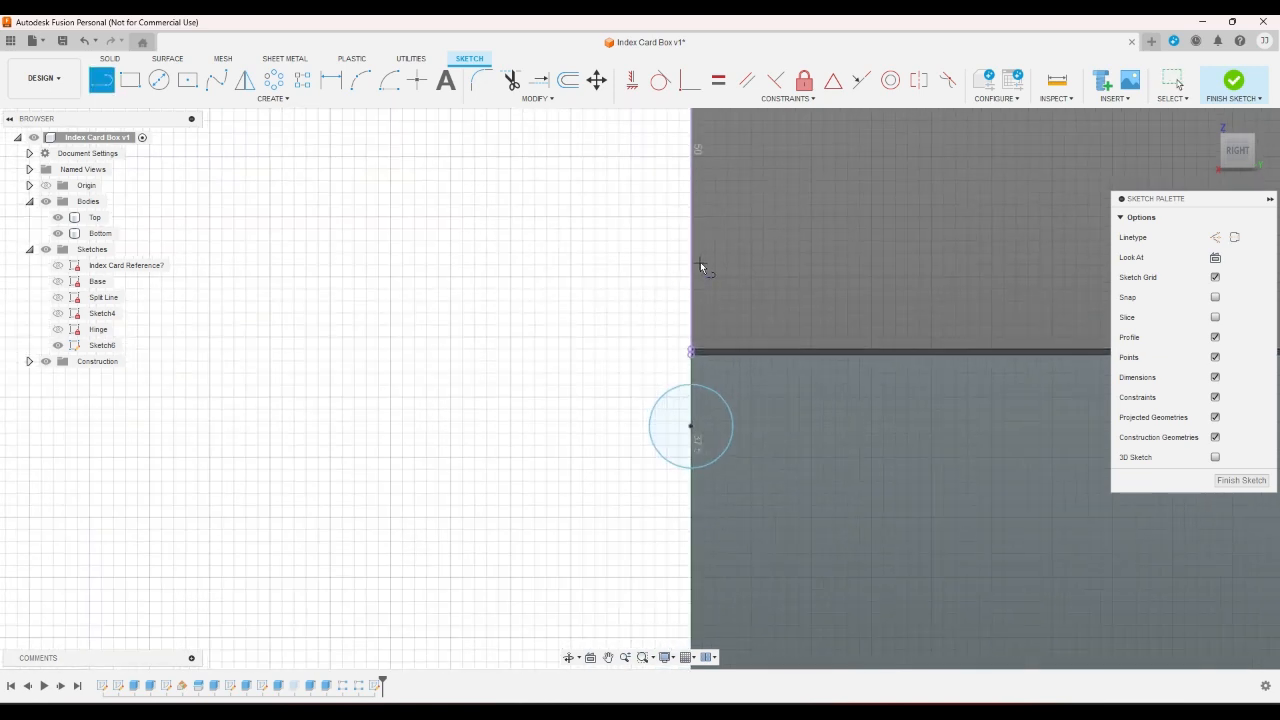
{"action": "left_click", "coordinate": [691, 259]}
{"action": "left_click", "coordinate": [640, 260]}
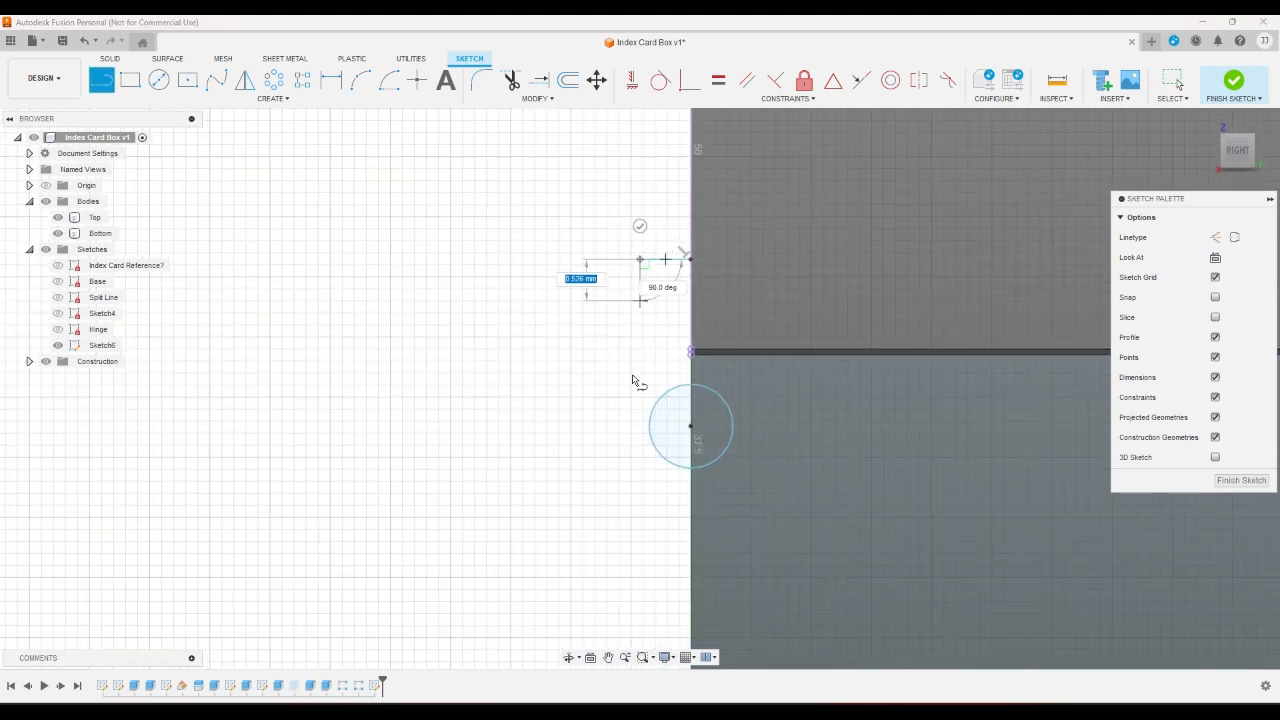
{"action": "left_click", "coordinate": [640, 462]}
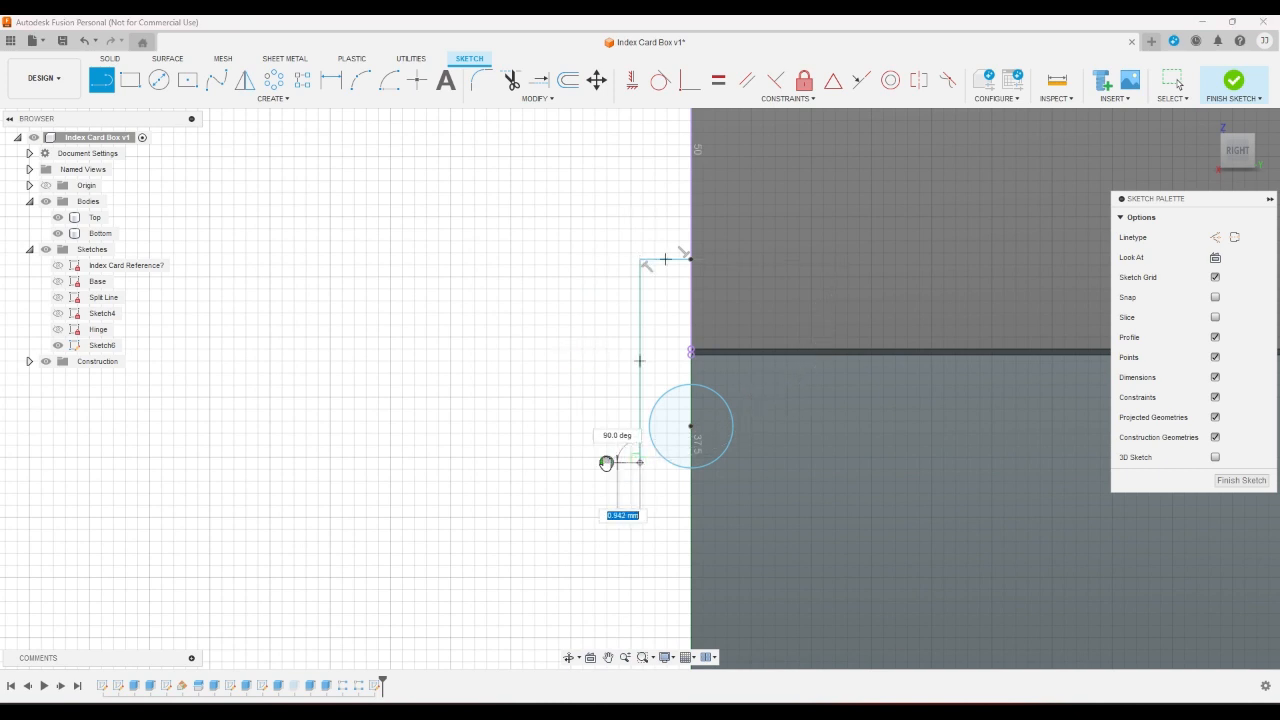
- Make the vertical line tangent to the circle
{"action": "left_click", "coordinate": [661, 80]}
{"action": "left_click", "coordinate": [651, 421]}
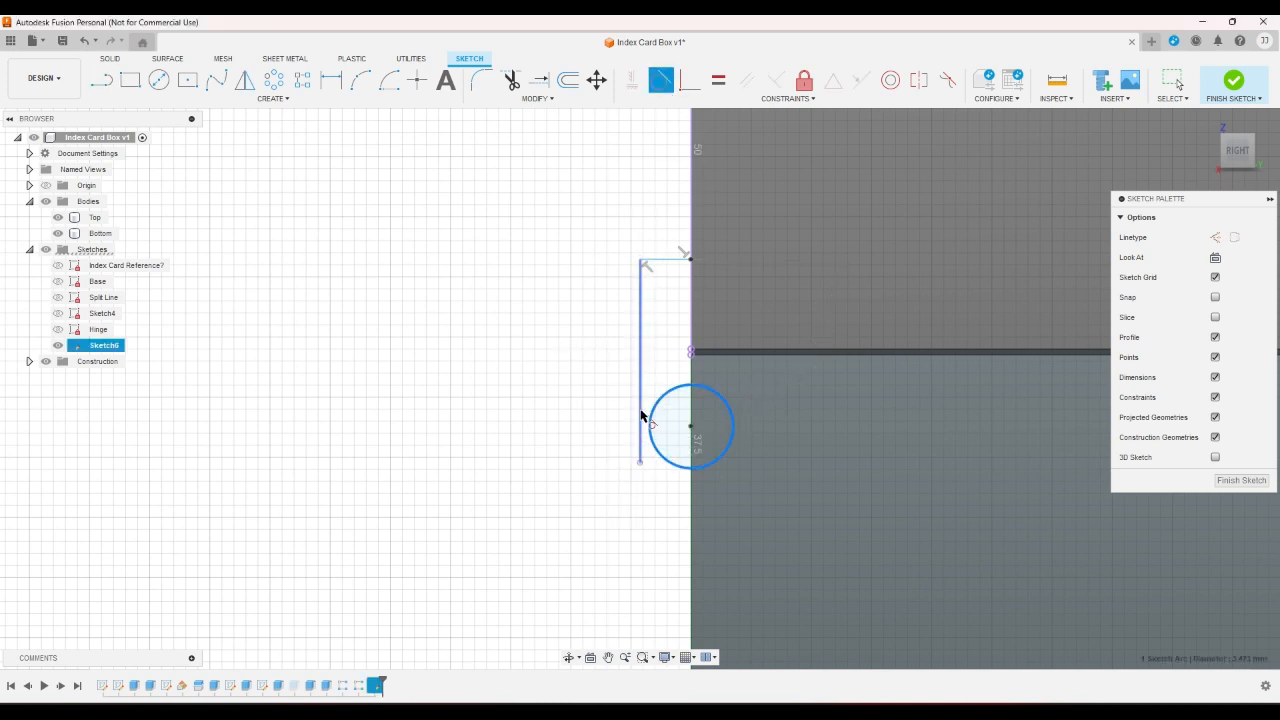
{"action": "left_click", "coordinate": [641, 420]}
- Dimension the short horizontal line's length with the wallthickness parameter
{"action": "key", "text": "d"}
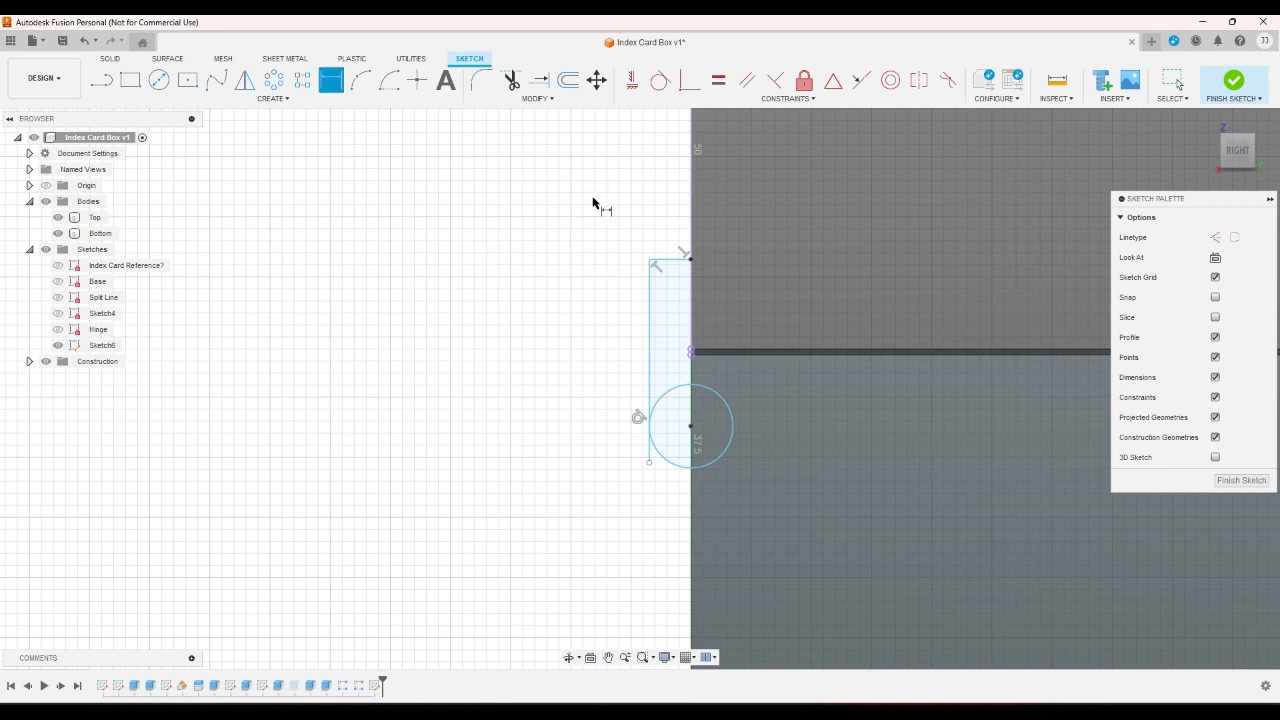
{"action": "left_click", "coordinate": [659, 260]}
{"action": "left_click", "coordinate": [675, 245]}
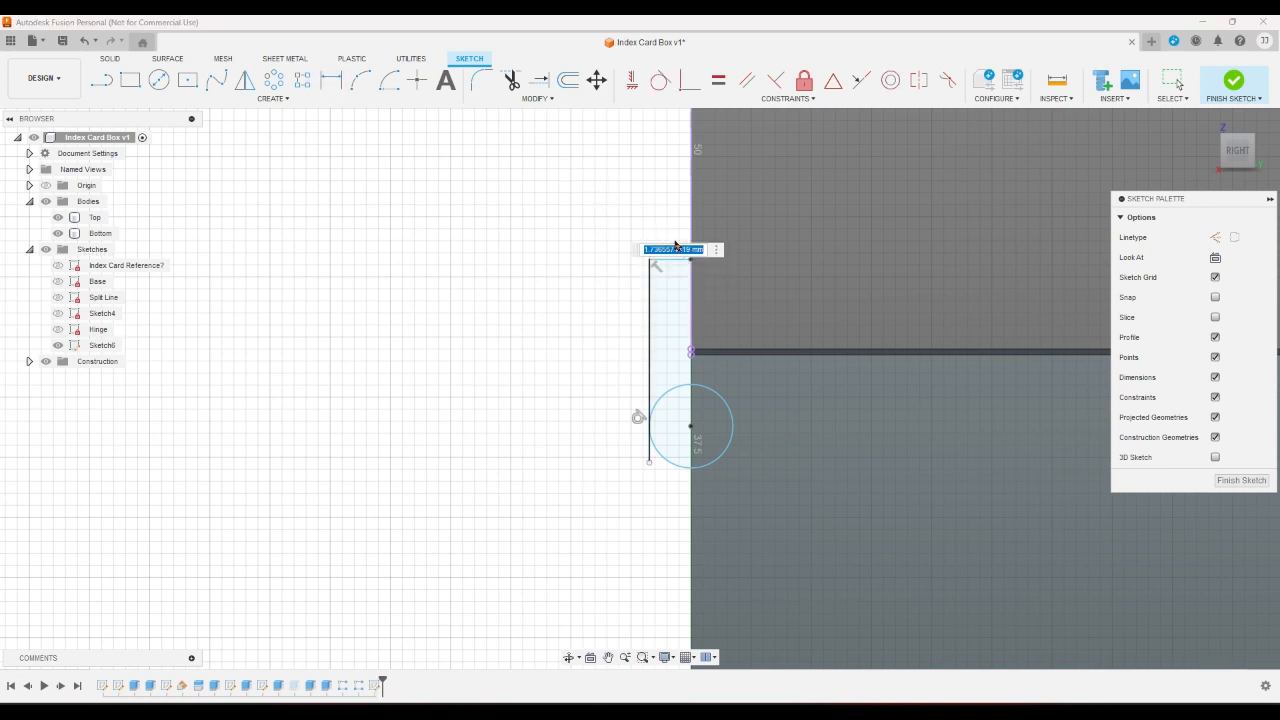
{"action": "type", "text": "w"}
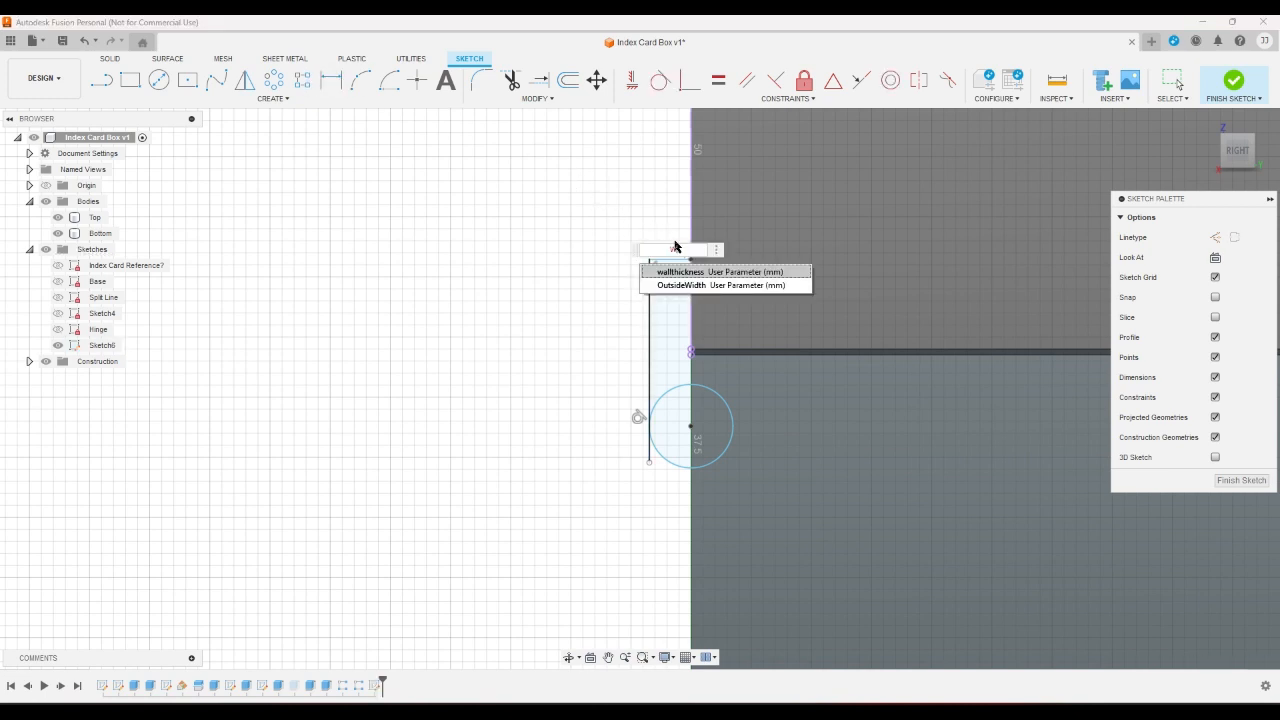
{"action": "key", "text": "Return"}
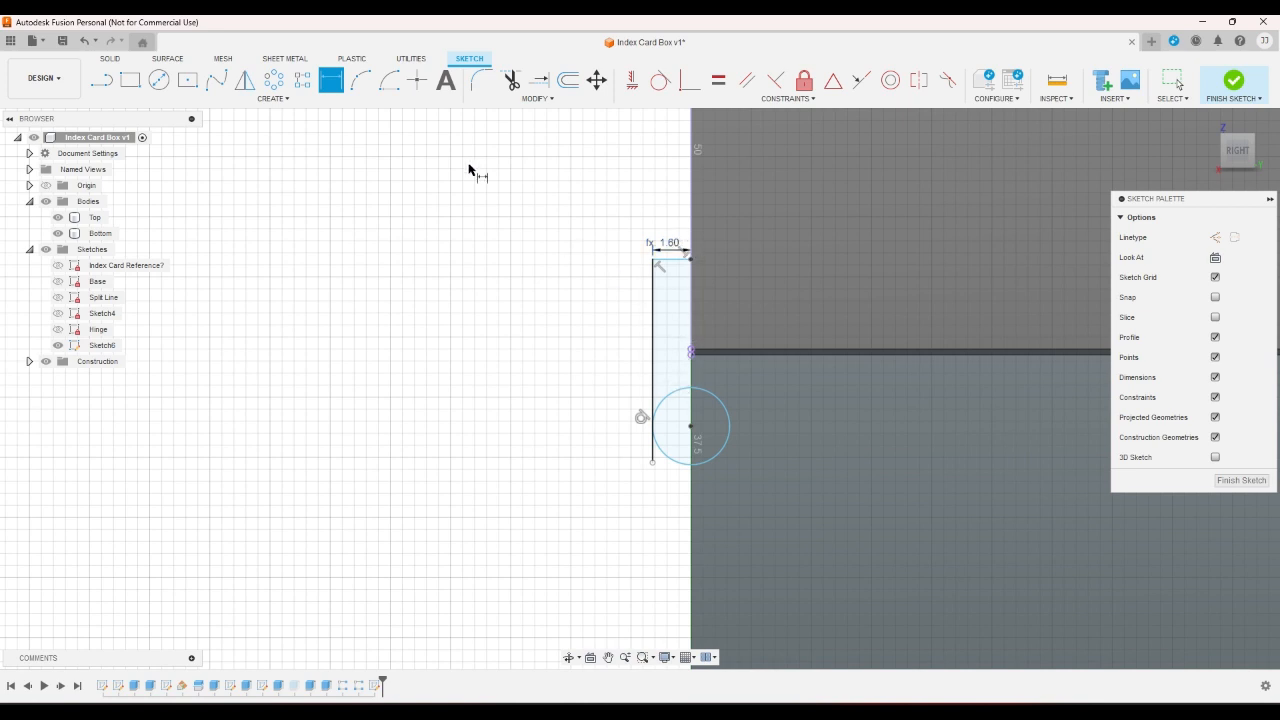
{"action": "right_click", "coordinate": [419, 202]}
{"action": "left_click", "coordinate": [367, 197]}
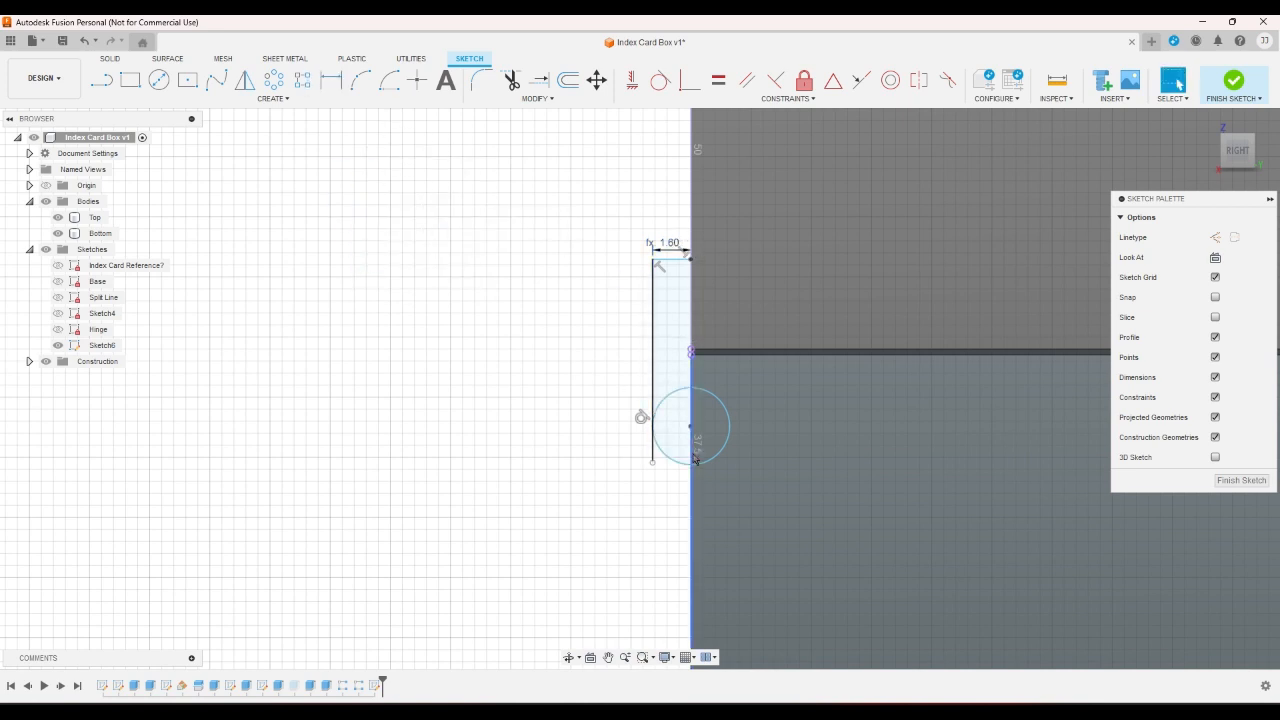
- Move the circle slightly upward along the vertical edge, closer to the lid split
{"action": "left_click", "coordinate": [701, 462]}
{"action": "mouse_move", "coordinate": [708, 470]}
{"action": "left_mouse_down"}
{"action": "mouse_move", "coordinate": [716, 510]}
{"action": "mouse_move", "coordinate": [714, 437]}
{"action": "mouse_move", "coordinate": [717, 449]}
{"action": "left_mouse_up"}
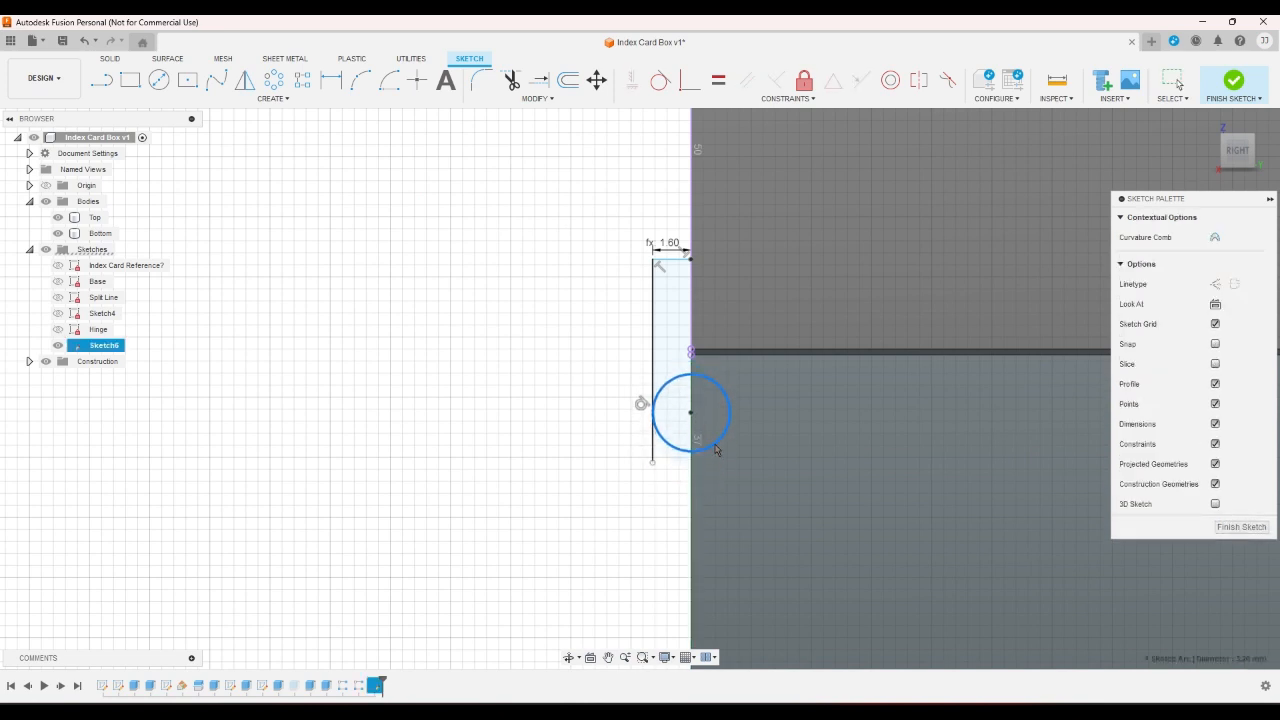
{"action": "left_click", "coordinate": [679, 490]}
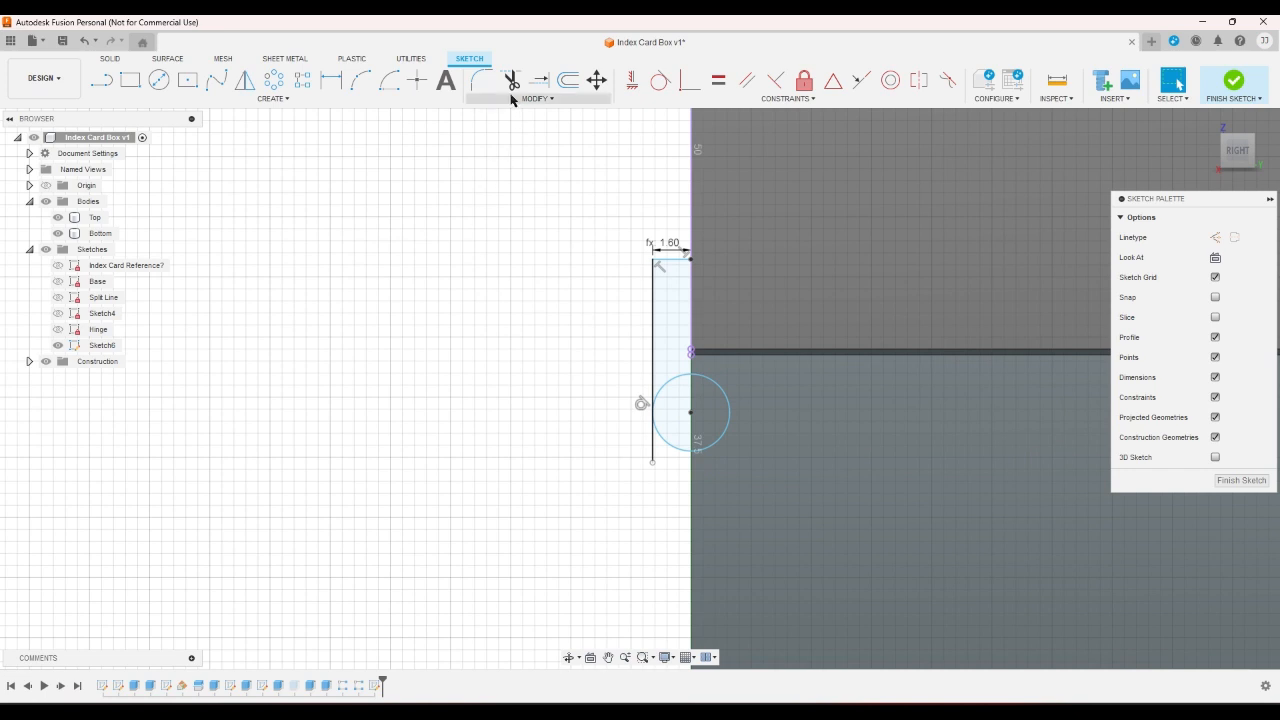
- Trim the part of the vertical line that extends below its tangent point on the circle
{"action": "left_click", "coordinate": [511, 80]}
{"action": "left_click", "coordinate": [652, 450]}
{"action": "right_click", "coordinate": [585, 444]}
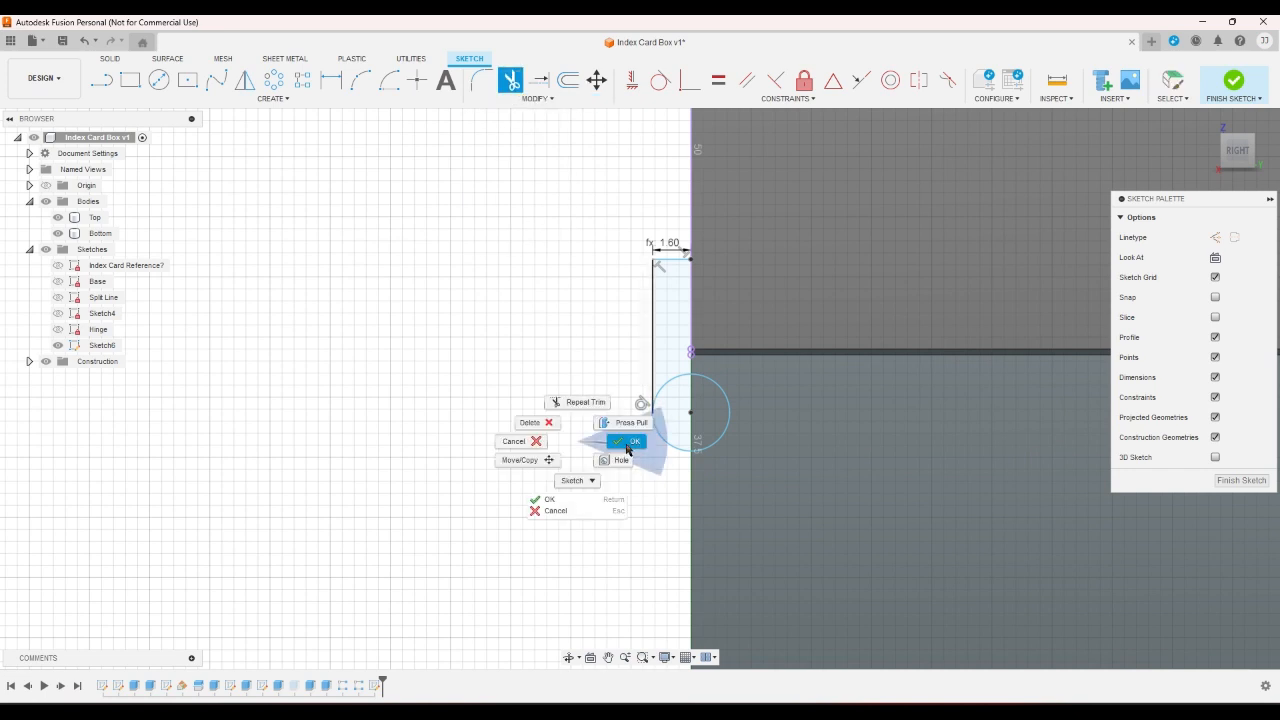
{"action": "left_click", "coordinate": [626, 445]}
- Examine the closure profile at the lid split straight on and from an angled view of the box corner
{"action": "scroll", "coordinate": [600, 452], "scroll_direction": "down", "scroll_amount": 2}
{"action": "scroll", "coordinate": [651, 420], "scroll_direction": "up", "scroll_amount": 2}
{"action": "scroll", "coordinate": [750, 464], "scroll_direction": "up", "scroll_amount": 2}
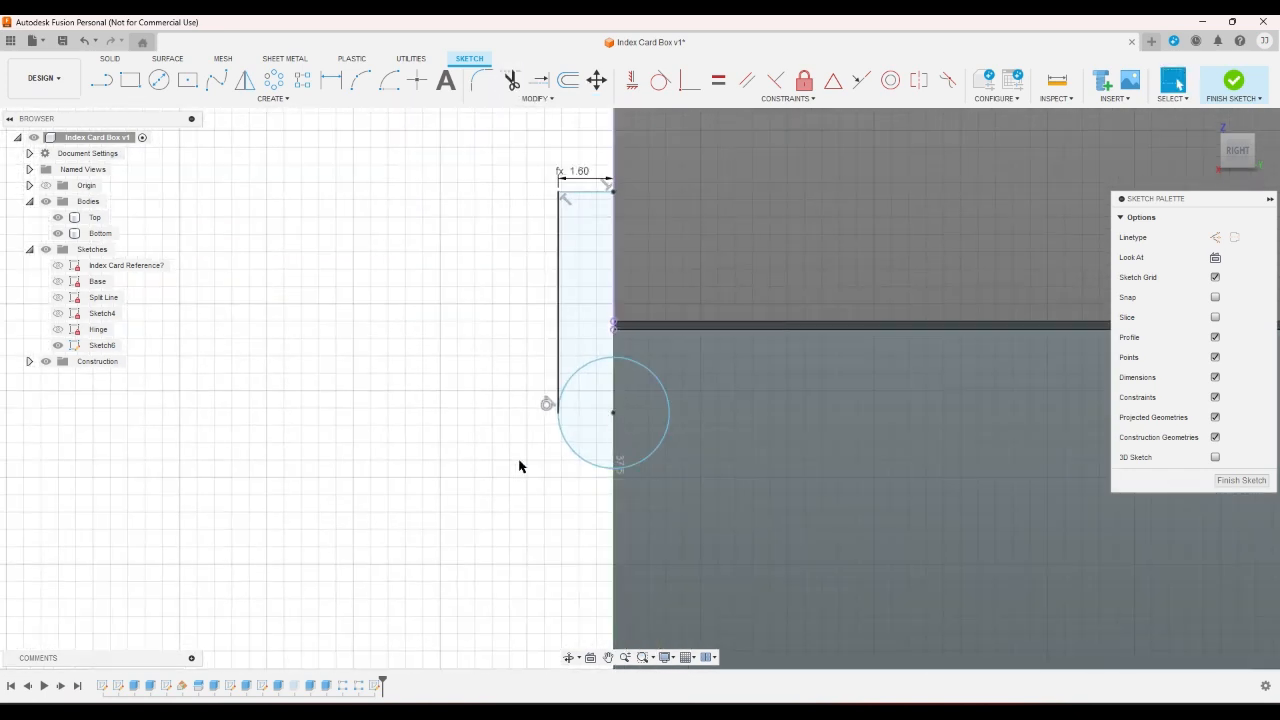
{"action": "scroll", "coordinate": [490, 466], "scroll_direction": "down", "scroll_amount": 3}
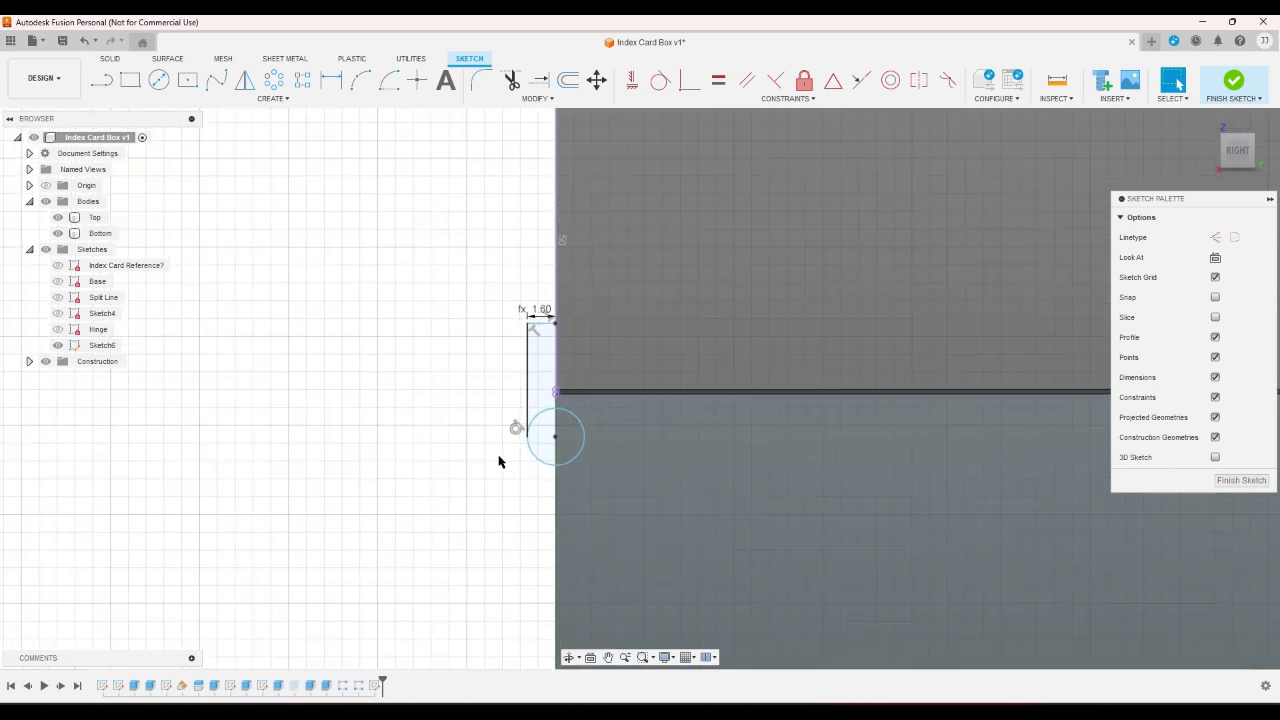
{"action": "scroll", "coordinate": [499, 461], "scroll_direction": "up", "scroll_amount": 1}
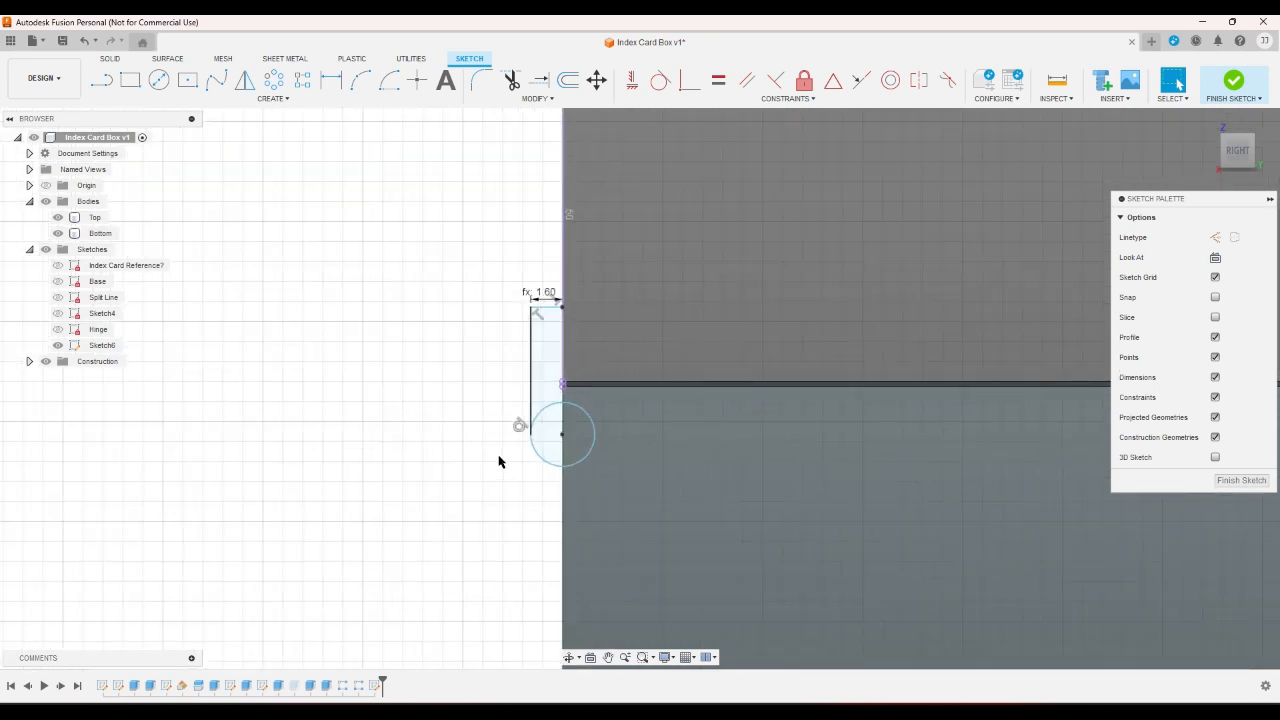
{"action": "scroll", "coordinate": [499, 461], "scroll_direction": "down", "scroll_amount": 1}
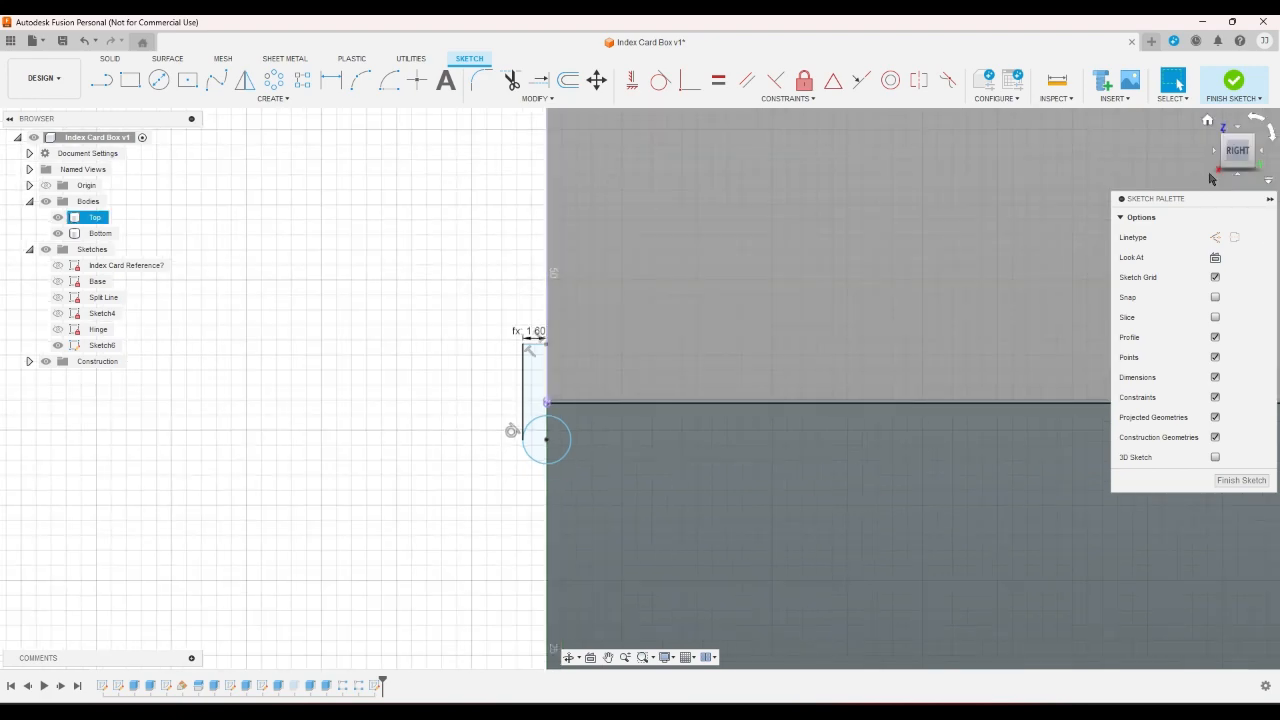
{"action": "left_click", "coordinate": [1226, 169]}
{"action": "scroll", "coordinate": [854, 511], "scroll_direction": "down", "scroll_amount": 3}
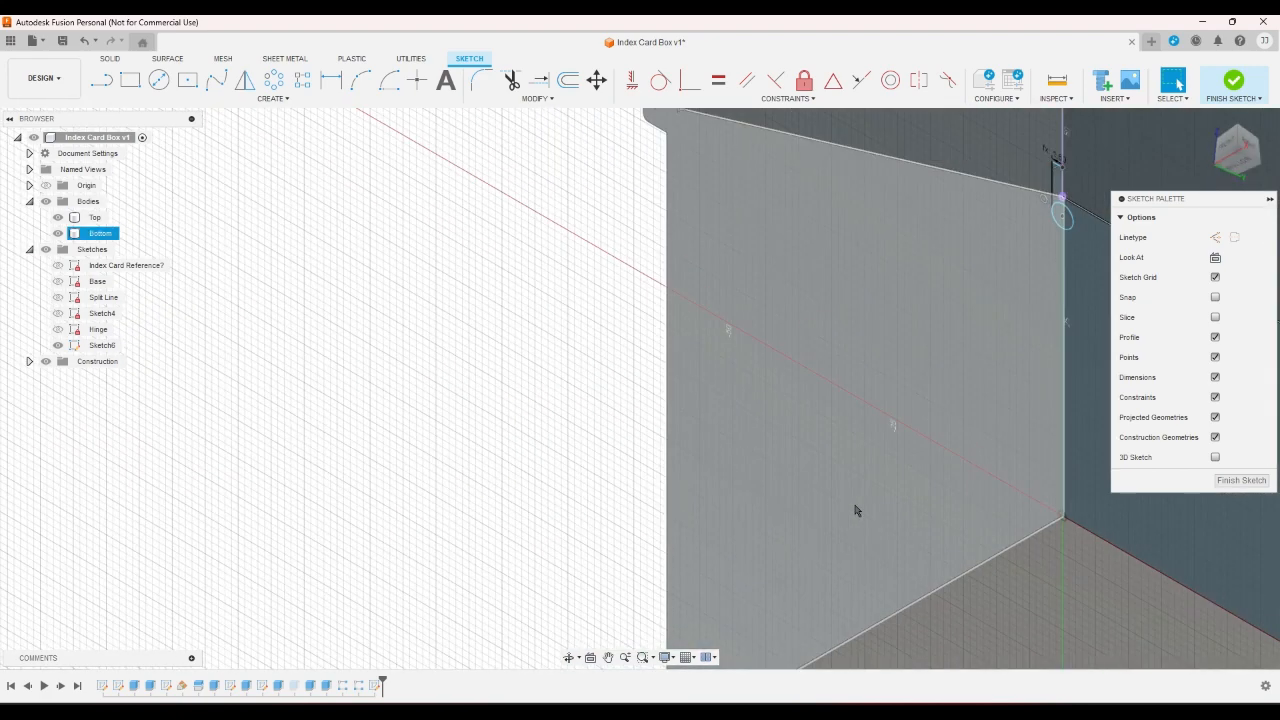
{"action": "scroll", "coordinate": [1020, 270], "scroll_direction": "up", "scroll_amount": 3}
{"action": "scroll", "coordinate": [979, 300], "scroll_direction": "up", "scroll_amount": 2}
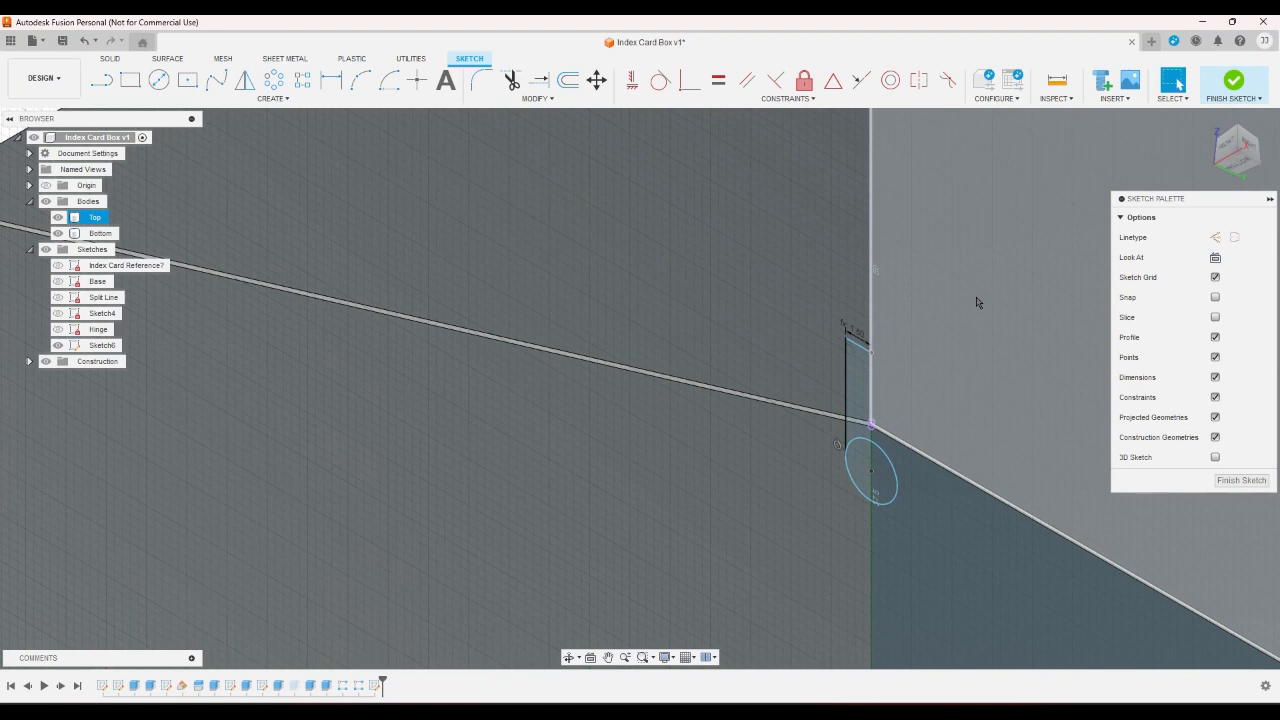
{"action": "scroll", "coordinate": [977, 302], "scroll_direction": "up", "scroll_amount": 1}
{"action": "scroll", "coordinate": [977, 302], "scroll_direction": "down", "scroll_amount": 3}
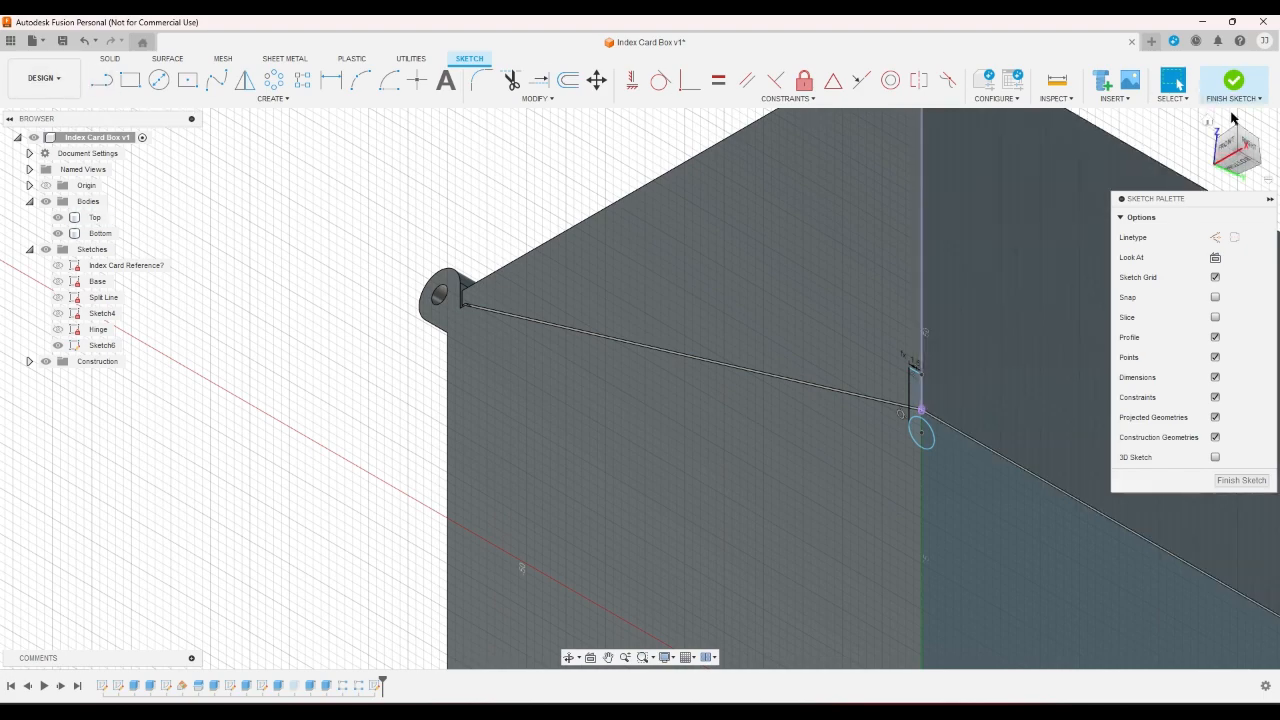
- Dimension the vertical distance from the projected split point up to the short horizontal line with the wallthickness parameter
{"action": "left_click", "coordinate": [1251, 148]}
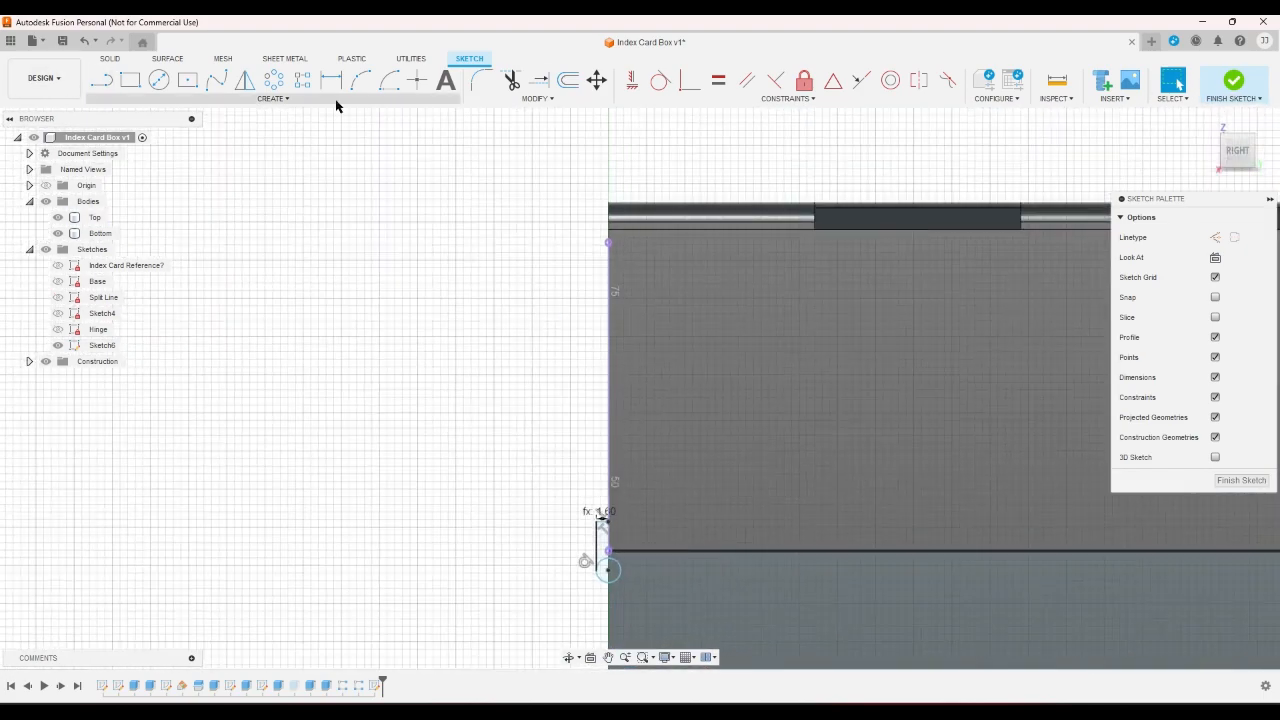
{"action": "key", "text": "d"}
{"action": "scroll", "coordinate": [620, 558], "scroll_direction": "up", "scroll_amount": 5}
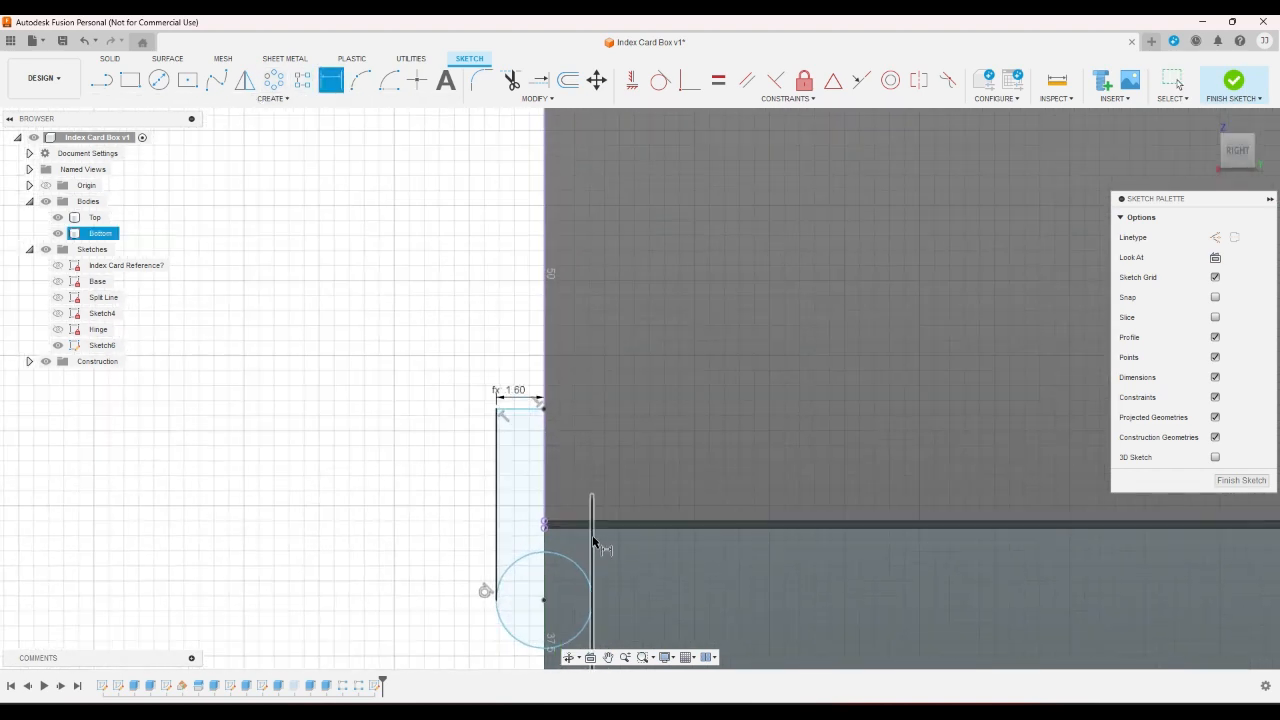
{"action": "left_click", "coordinate": [522, 516]}
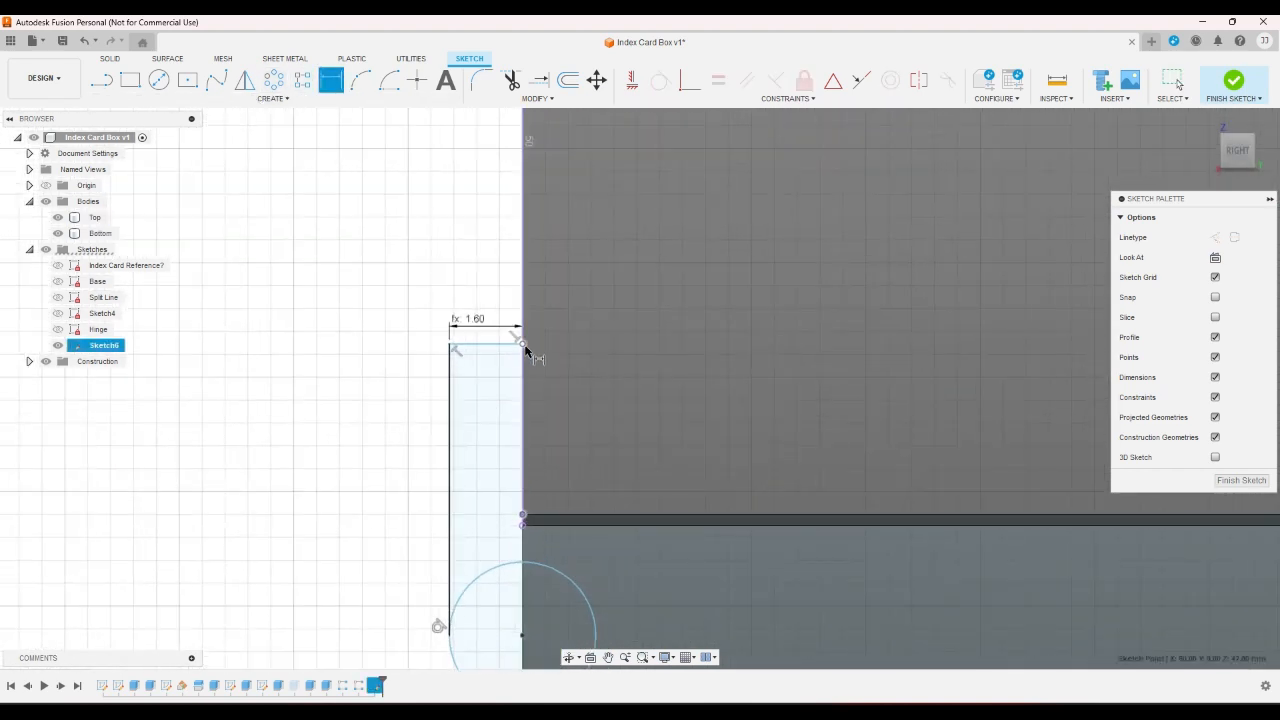
{"action": "left_click", "coordinate": [522, 344]}
{"action": "left_click", "coordinate": [550, 432]}
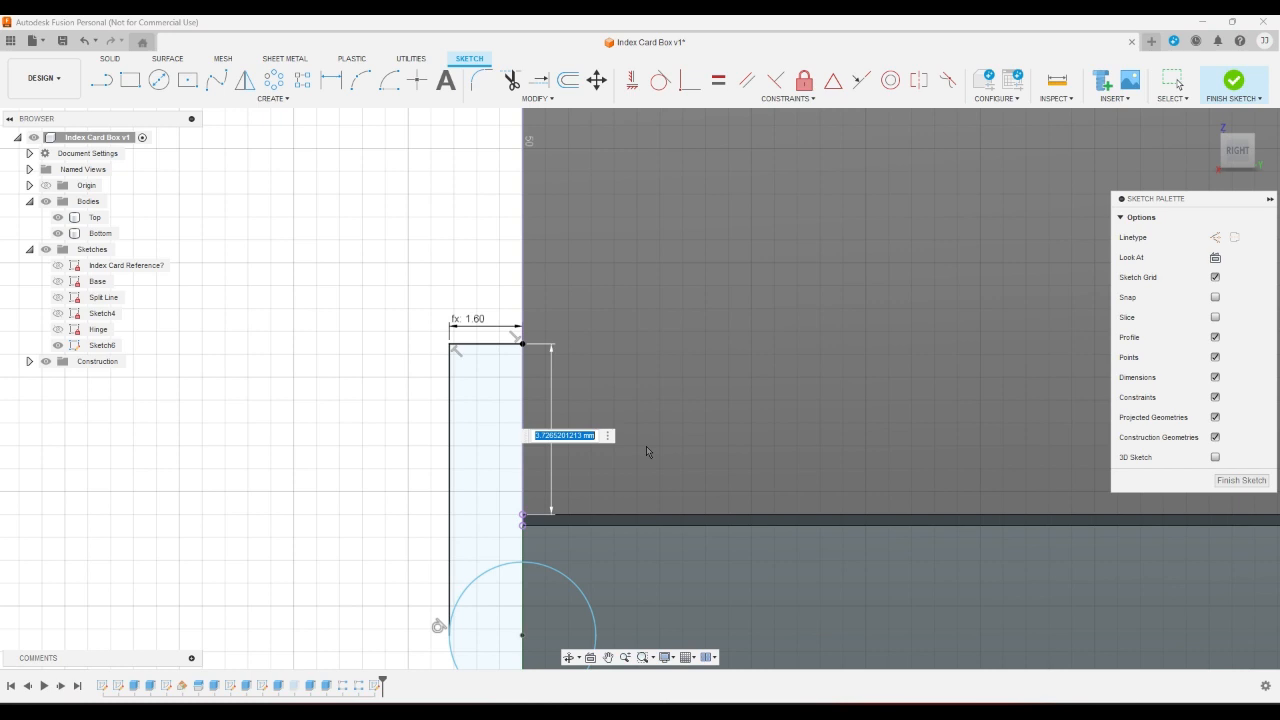
{"action": "type", "text": "wallThickness"}
{"action": "left_click", "coordinate": [648, 451]}
{"action": "key", "text": "Return"}
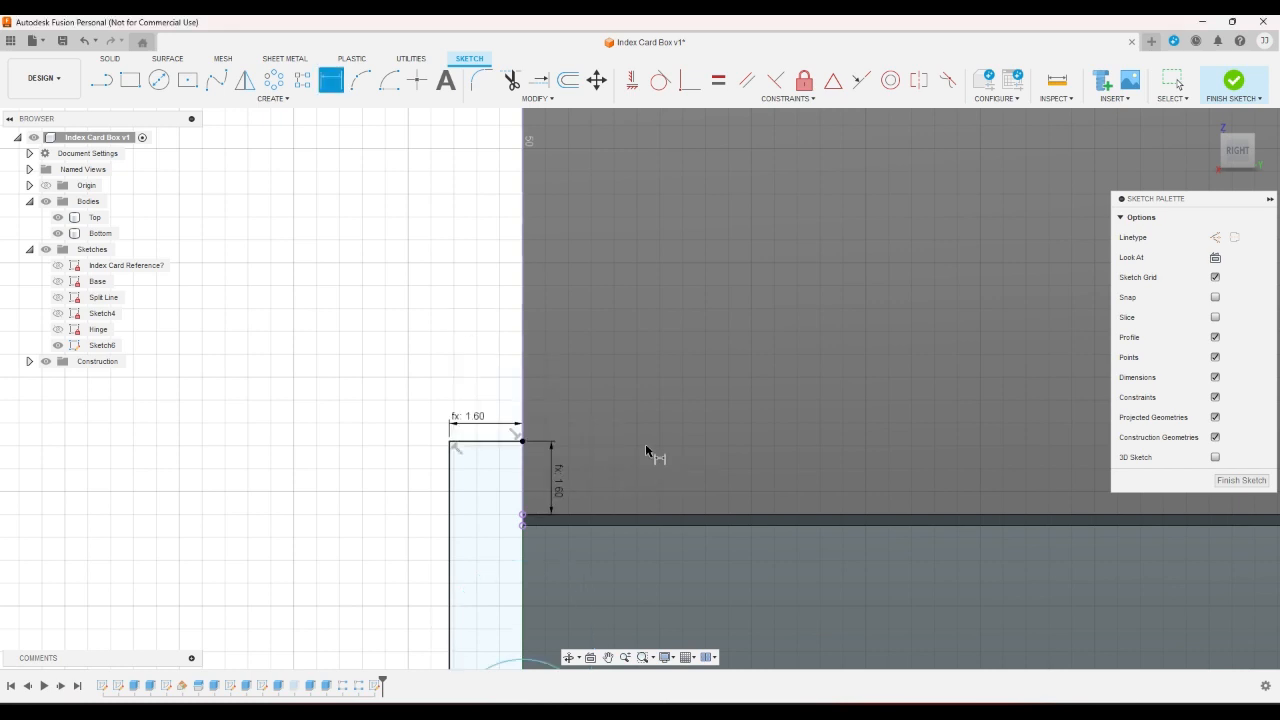
- Project the lid's upper end edge at the front corner into the sketch as linked geometry
{"action": "scroll", "coordinate": [649, 450], "scroll_direction": "down", "scroll_amount": 3}
{"action": "scroll", "coordinate": [443, 474], "scroll_direction": "down", "scroll_amount": 5}
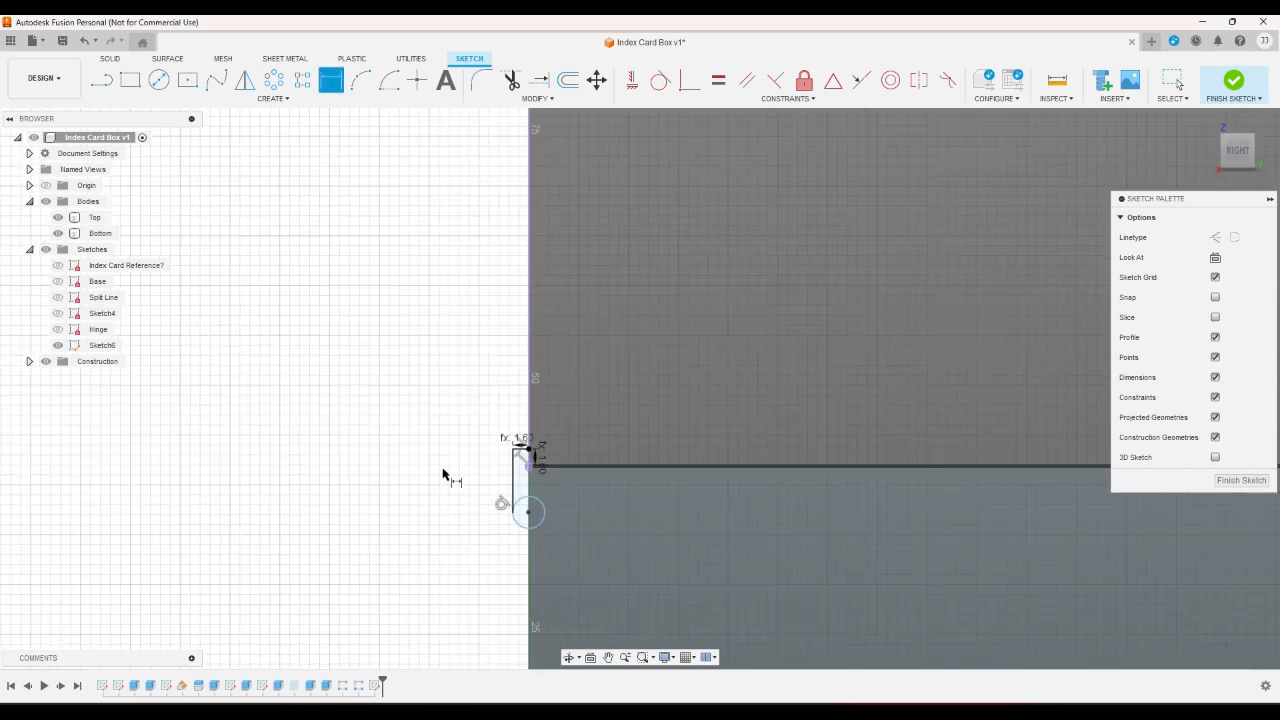
{"action": "scroll", "coordinate": [493, 200], "scroll_direction": "up", "scroll_amount": 5}
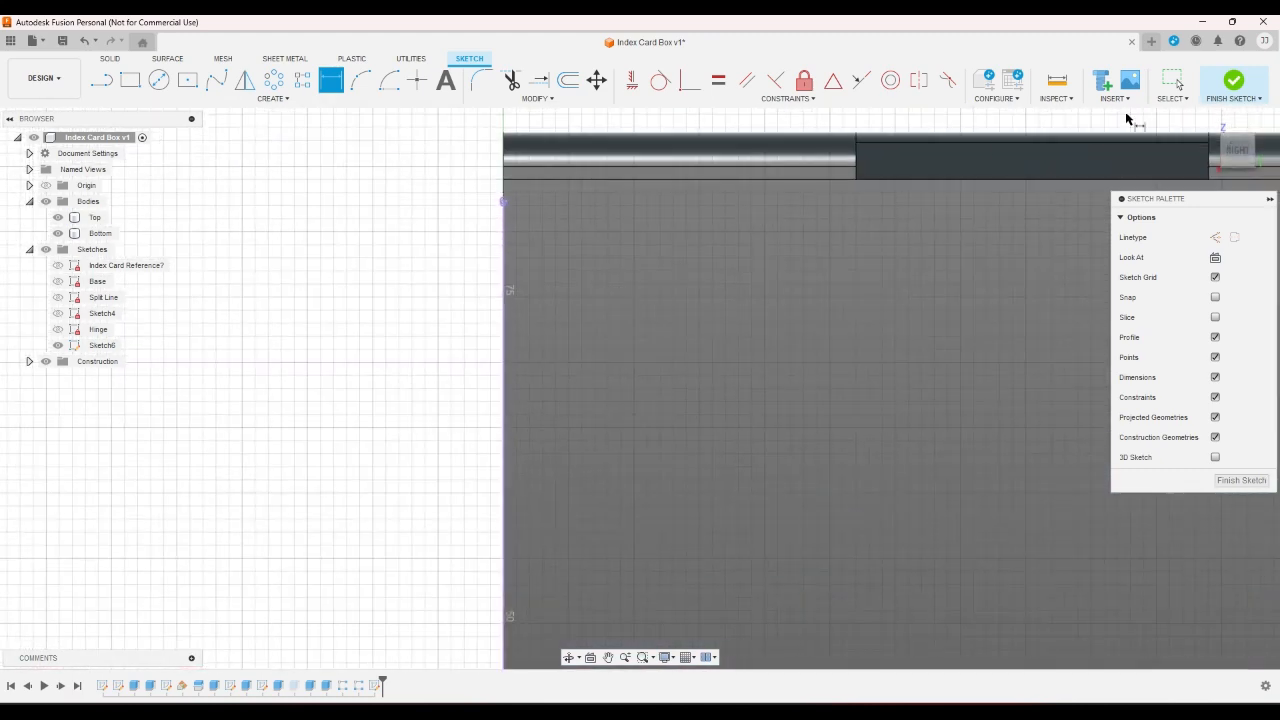
{"action": "left_click", "coordinate": [1207, 121]}
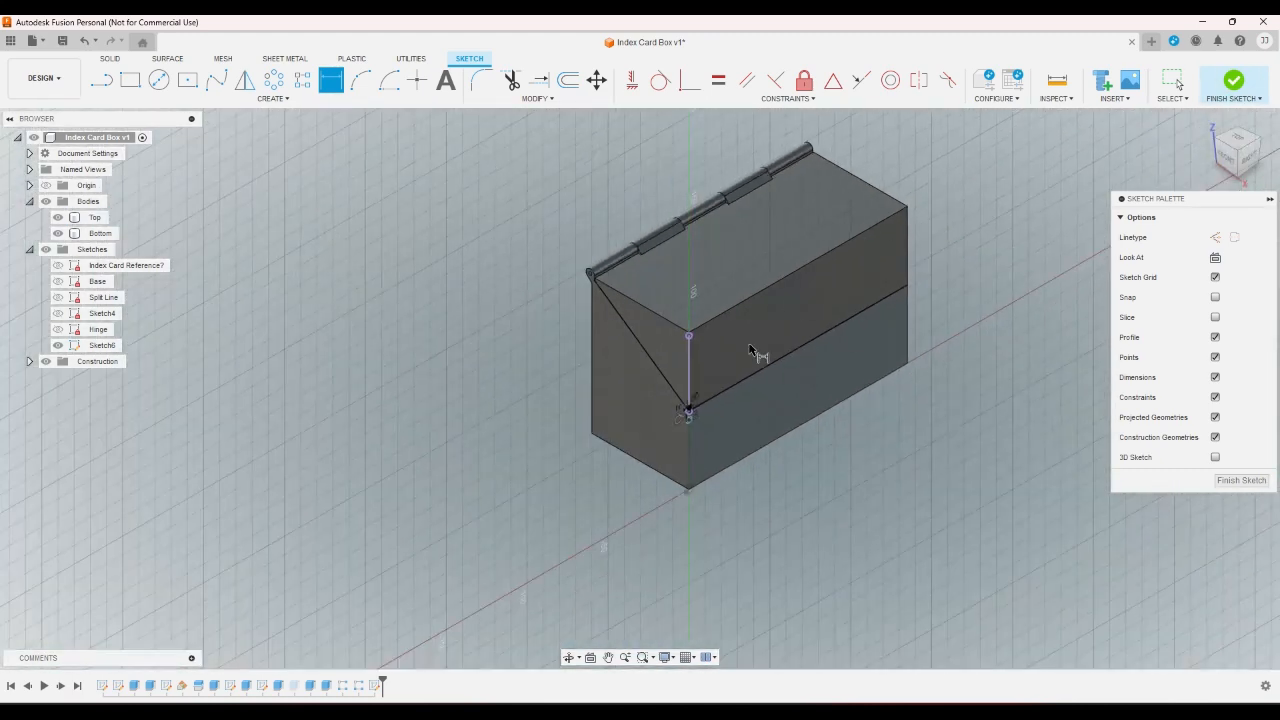
{"action": "scroll", "coordinate": [686, 334], "scroll_direction": "up", "scroll_amount": 8}
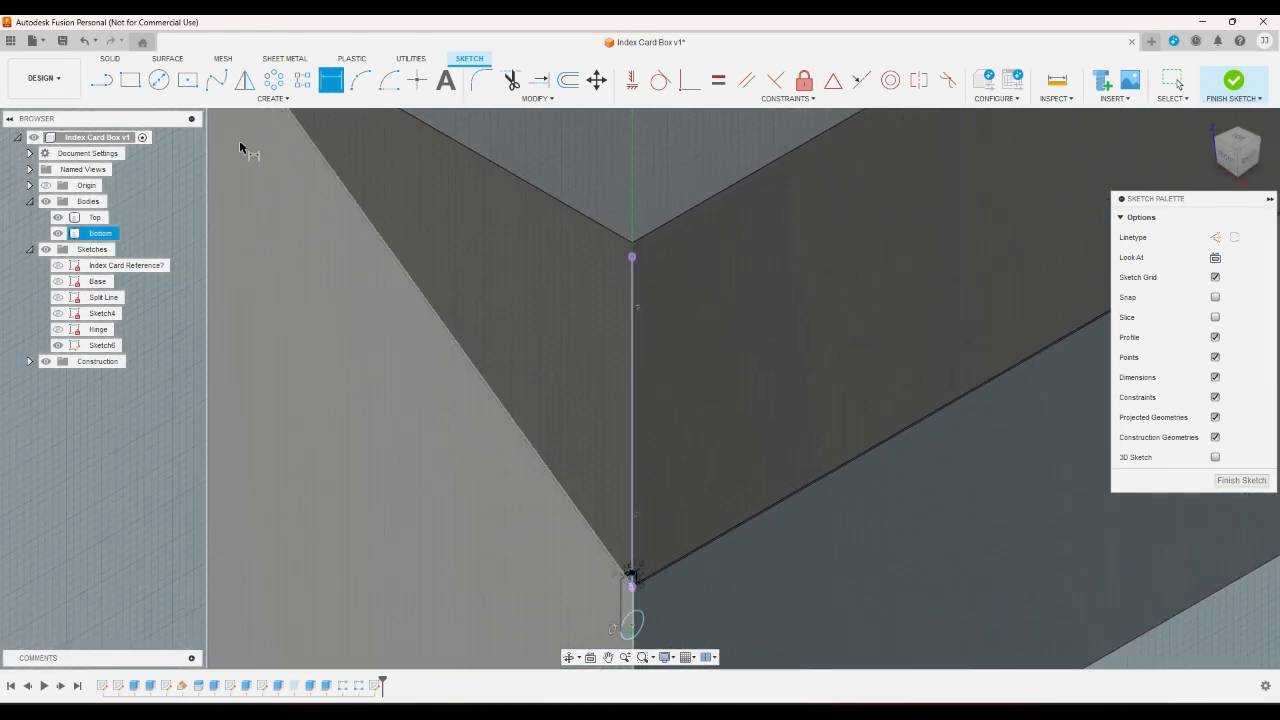
{"action": "left_click", "coordinate": [101, 80]}
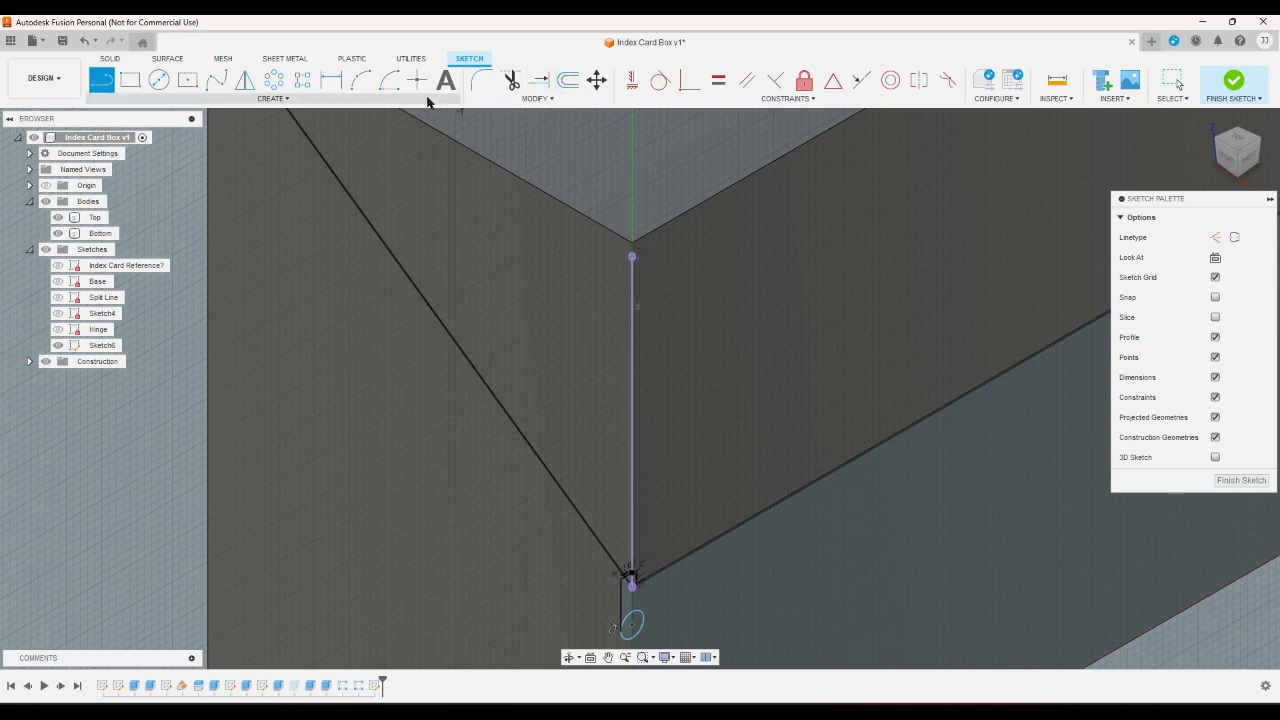
{"action": "key", "text": "p"}
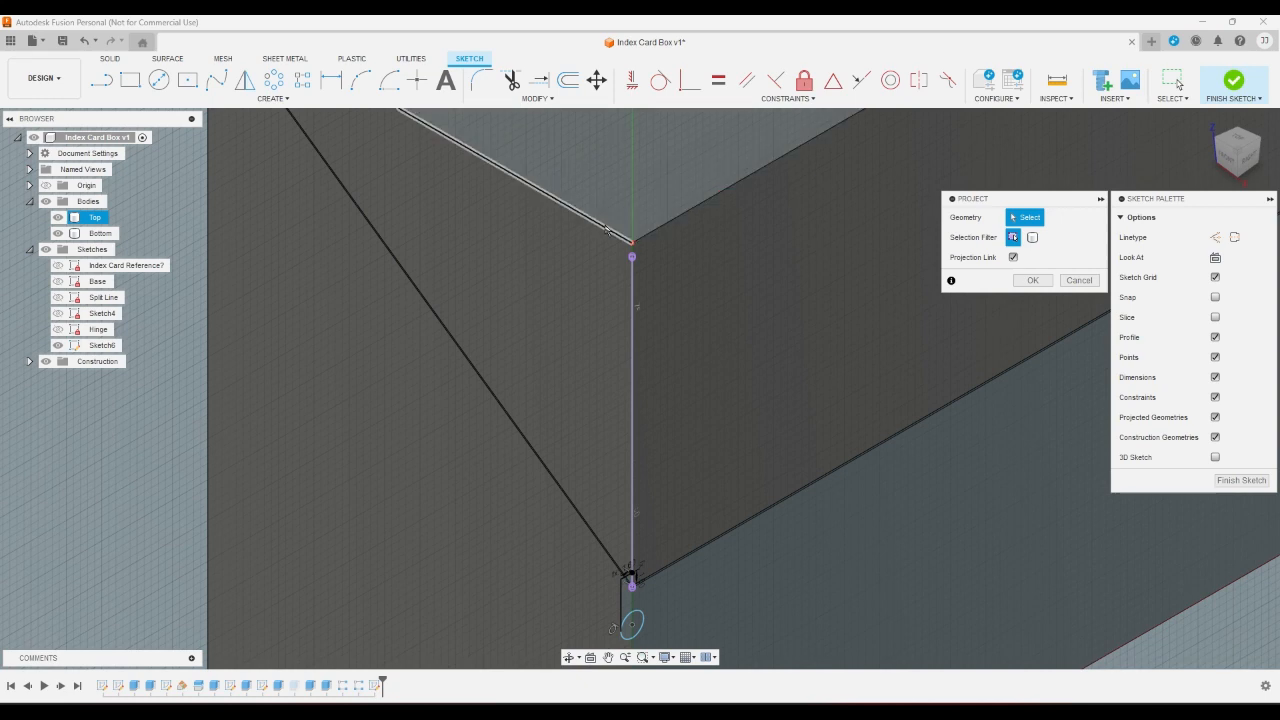
{"action": "left_click", "coordinate": [607, 230]}
{"action": "left_click", "coordinate": [1033, 280]}
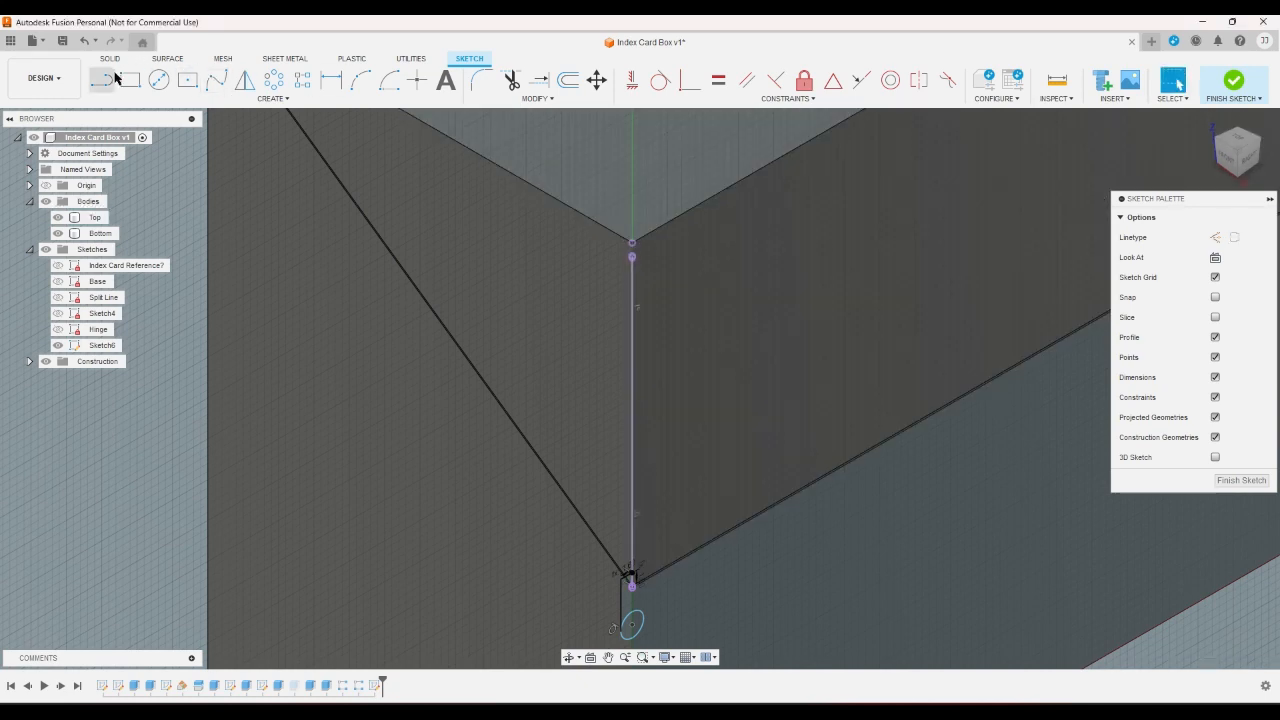
- Draw a slanted line from the lid's projected upper corner point down to the outer end of the short horizontal line
{"action": "left_click", "coordinate": [102, 80]}
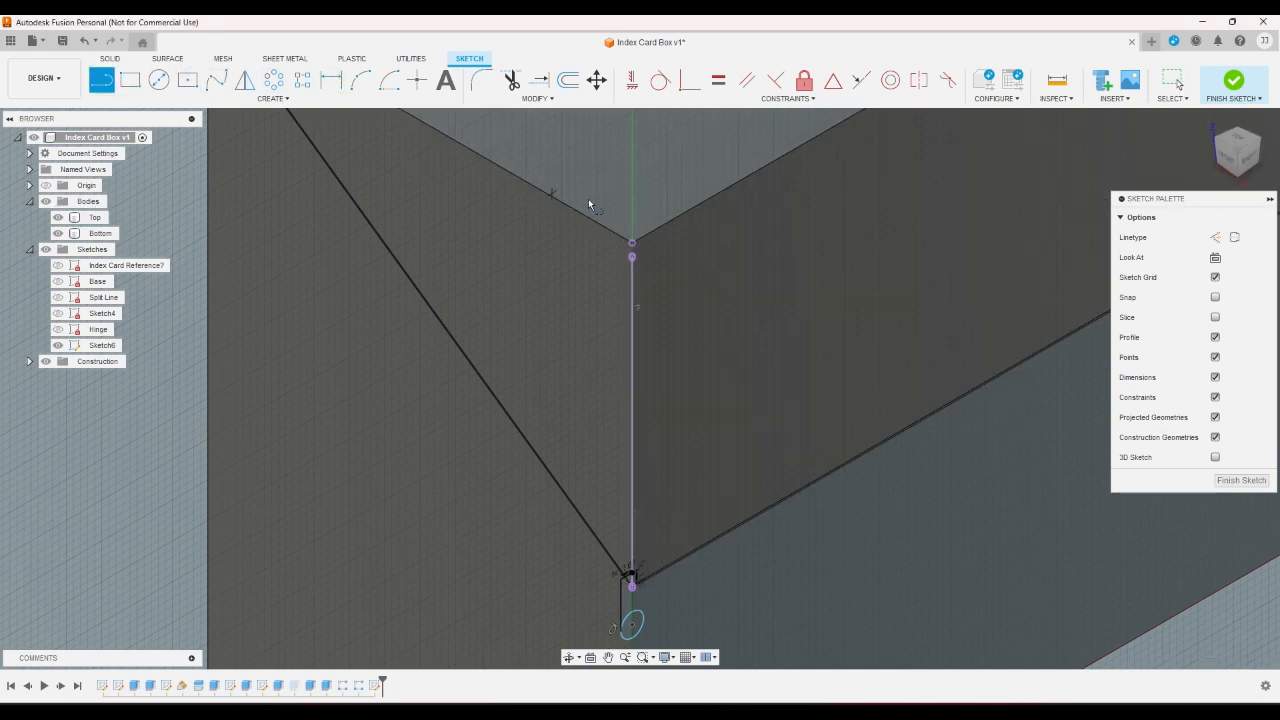
{"action": "left_click", "coordinate": [631, 255]}
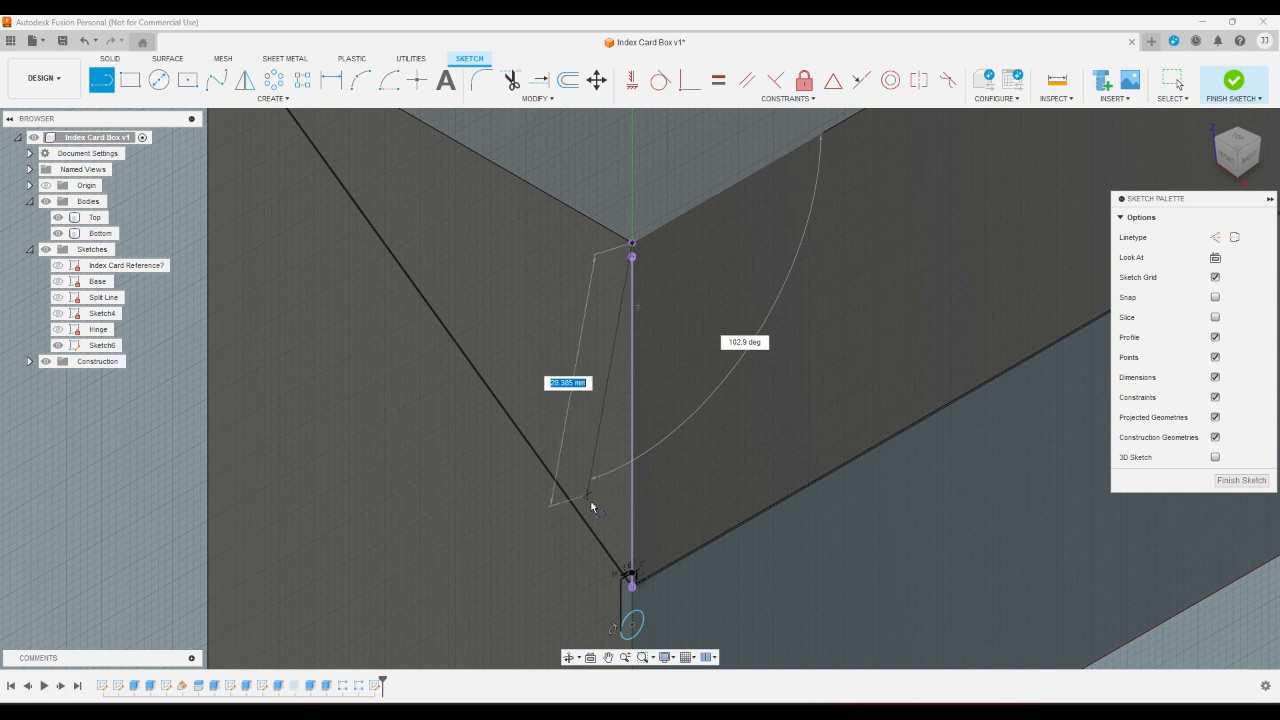
{"action": "left_click", "coordinate": [622, 578]}
{"action": "scroll", "coordinate": [638, 250], "scroll_direction": "up", "scroll_amount": 5}
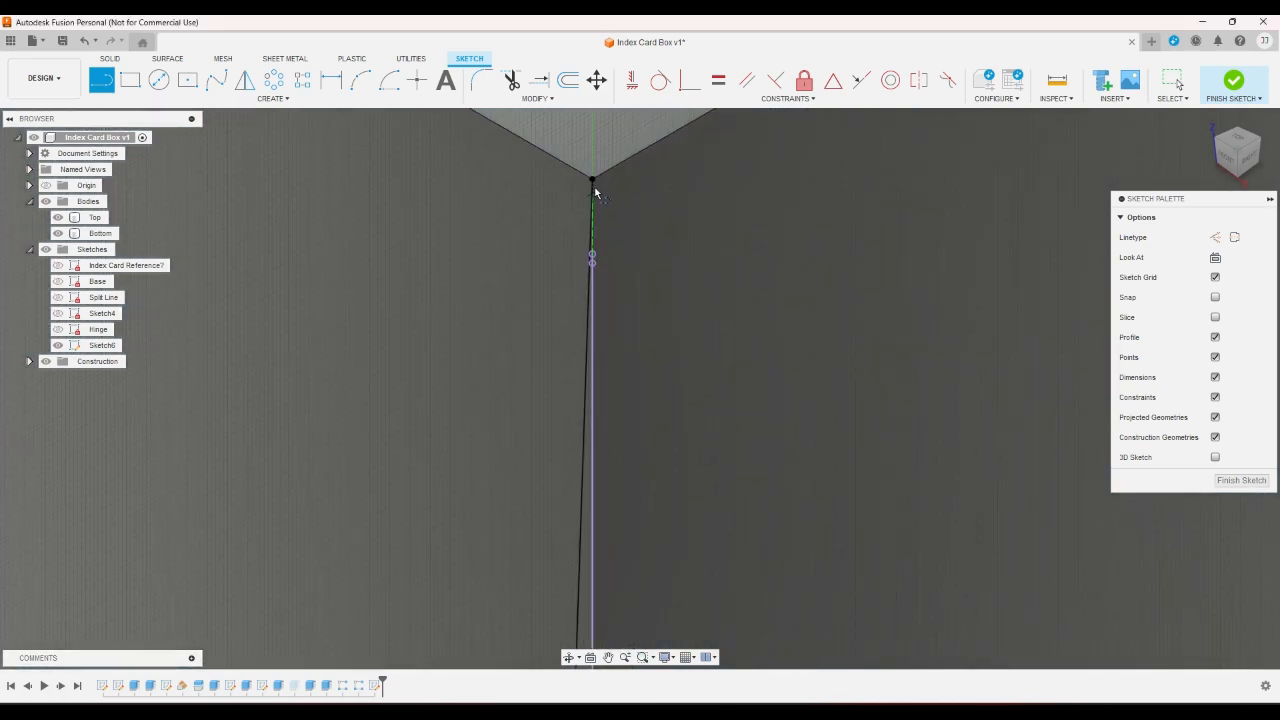
{"action": "left_click", "coordinate": [592, 258]}
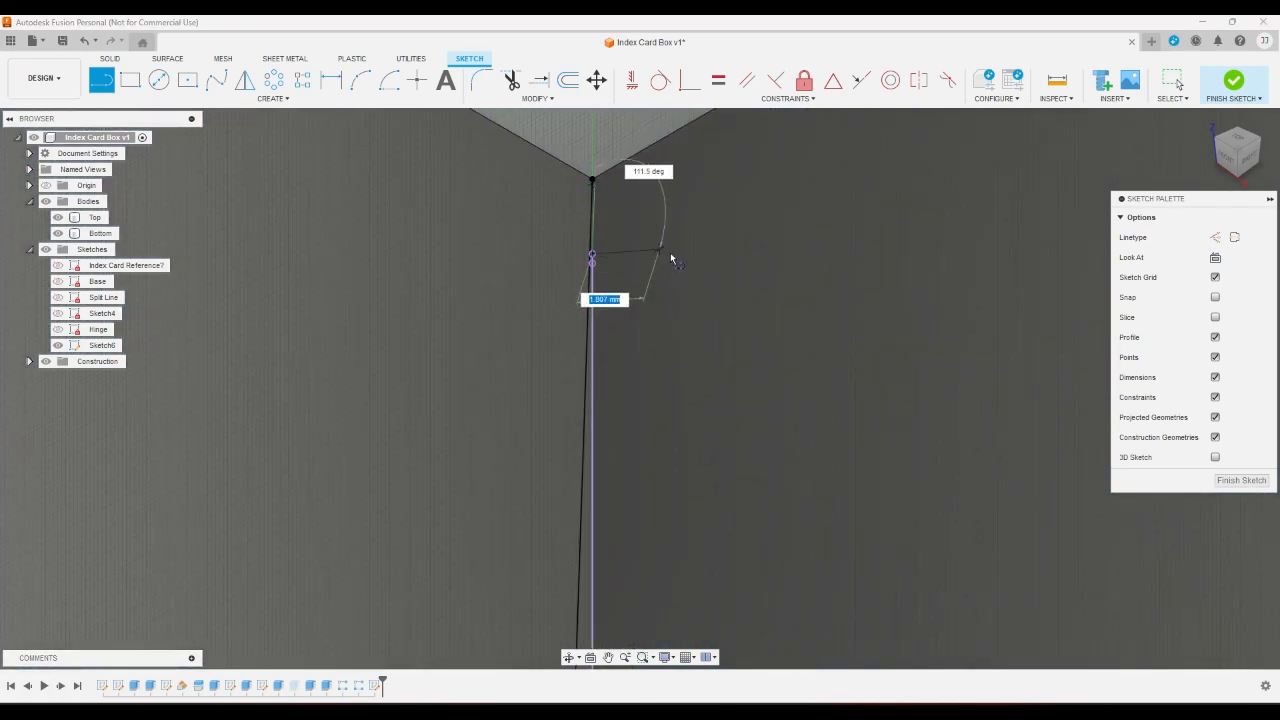
{"action": "right_click", "coordinate": [670, 254]}
{"action": "left_click", "coordinate": [725, 262]}
{"action": "scroll", "coordinate": [703, 240], "scroll_direction": "down", "scroll_amount": 4}
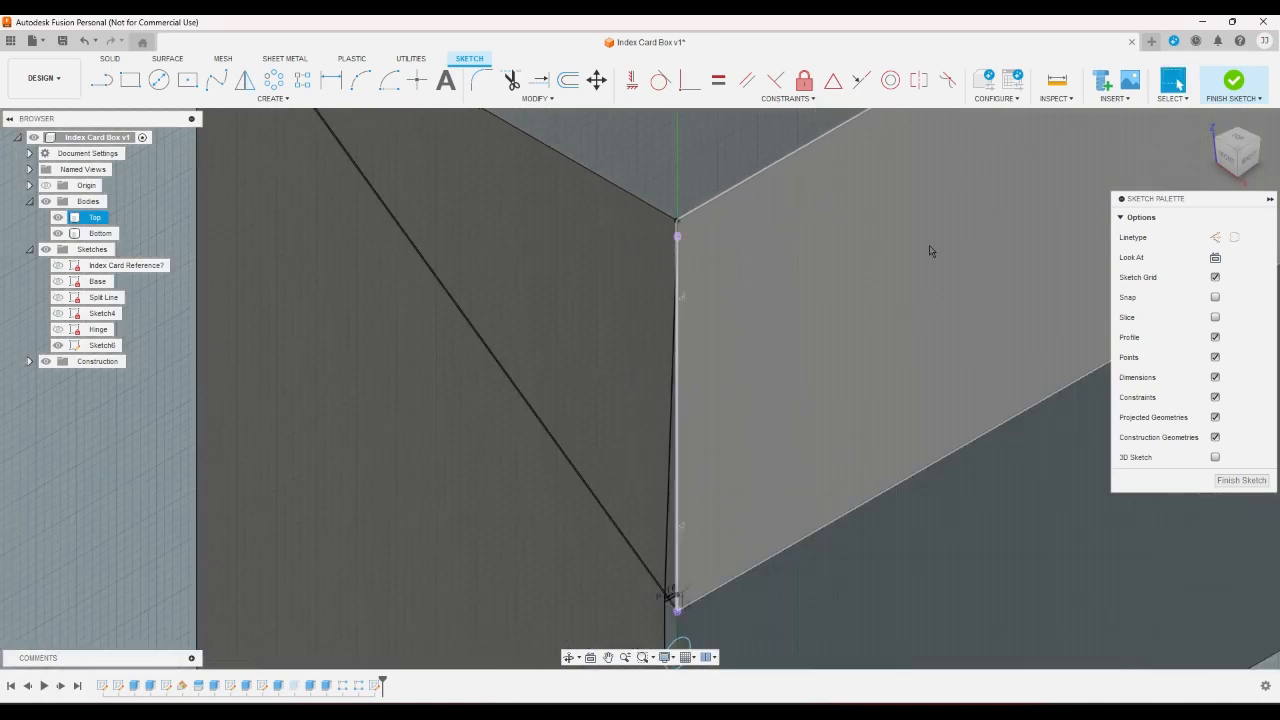
{"action": "left_click", "coordinate": [1254, 158]}
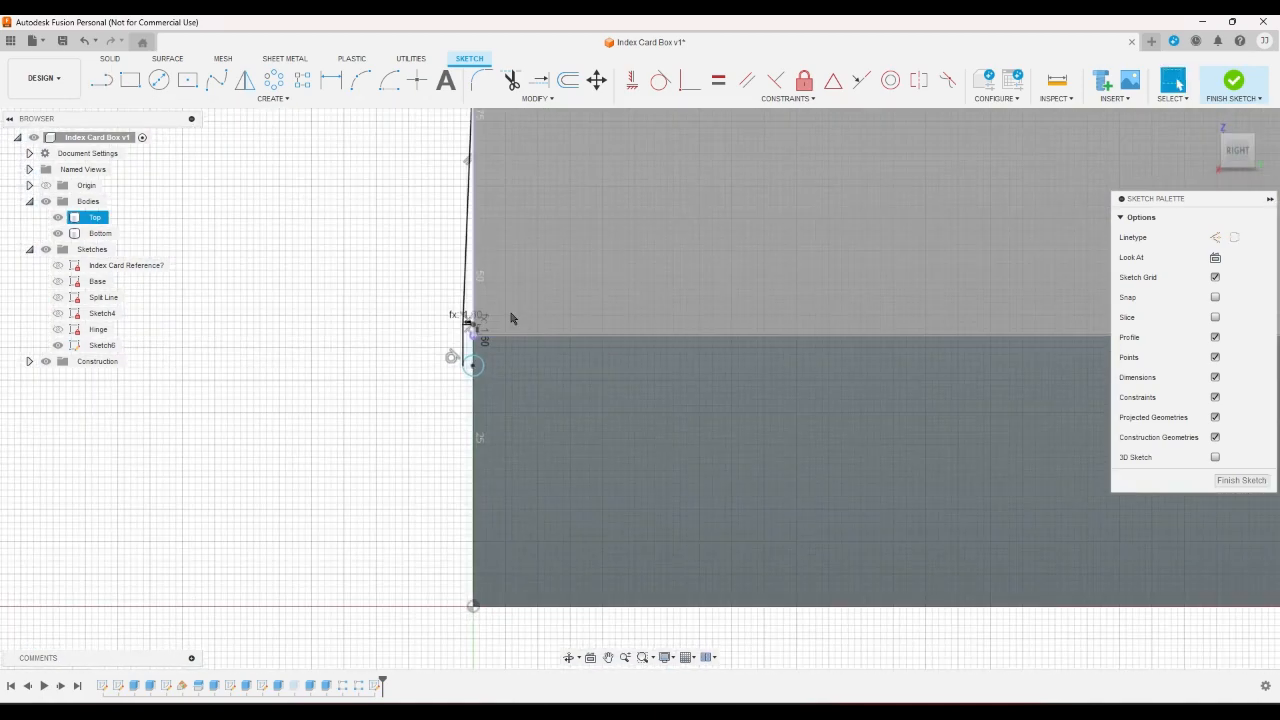
{"action": "scroll", "coordinate": [429, 313], "scroll_direction": "up", "scroll_amount": 1}
{"action": "scroll", "coordinate": [431, 315], "scroll_direction": "down", "scroll_amount": 5}
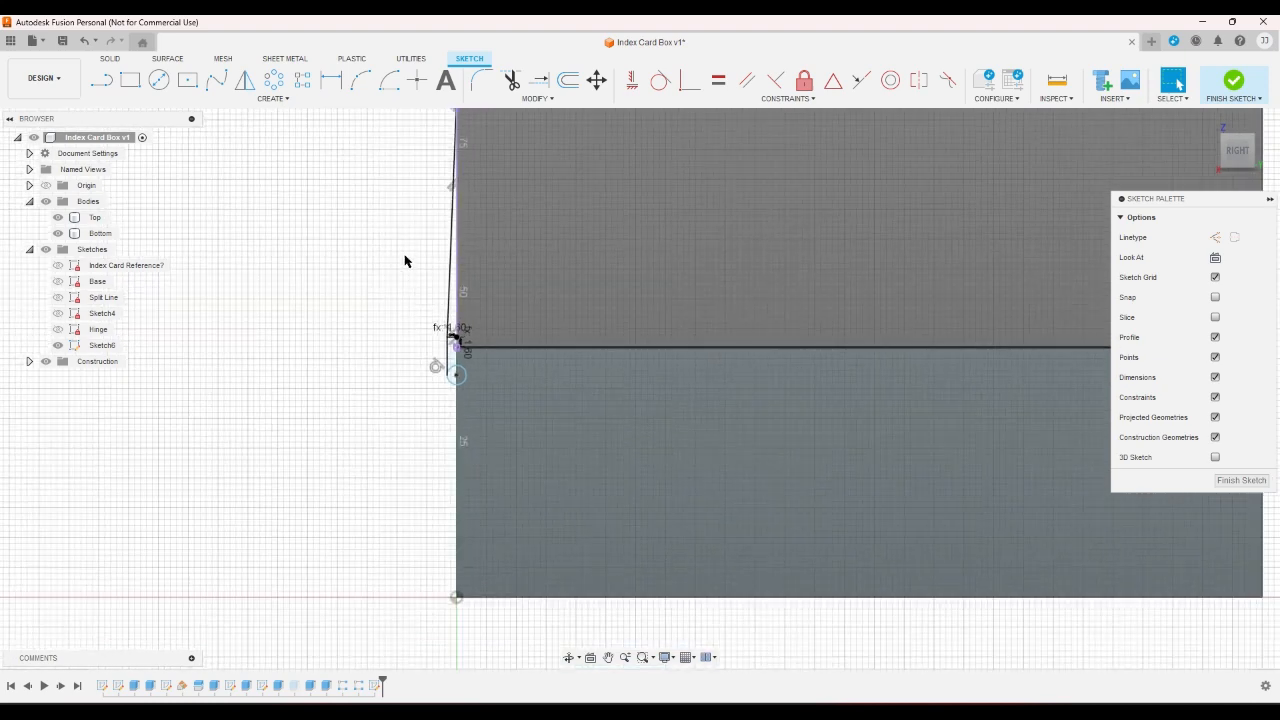
{"action": "scroll", "coordinate": [423, 186], "scroll_direction": "up", "scroll_amount": 5}
{"action": "scroll", "coordinate": [460, 190], "scroll_direction": "up", "scroll_amount": 5}
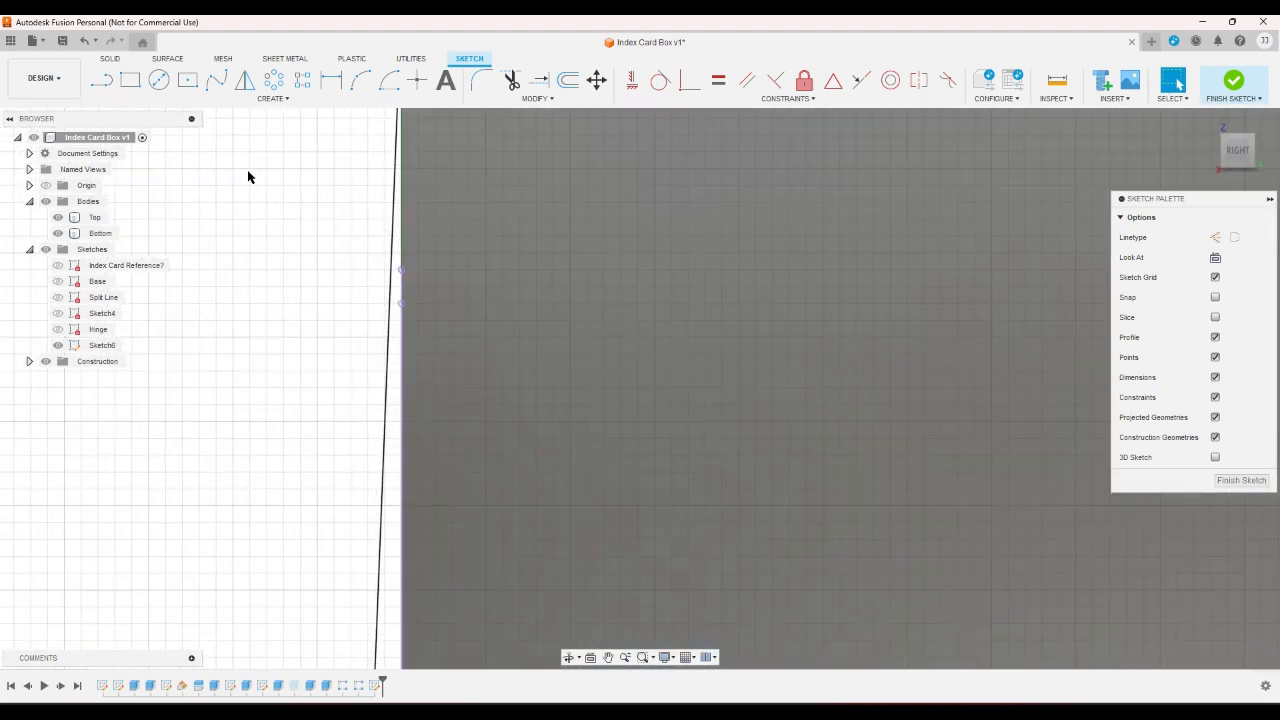
- Draw a vertical line along the box edge up to the lid's projected upper corner, then check that the tall tapered profile is closed
{"action": "left_click", "coordinate": [101, 80]}
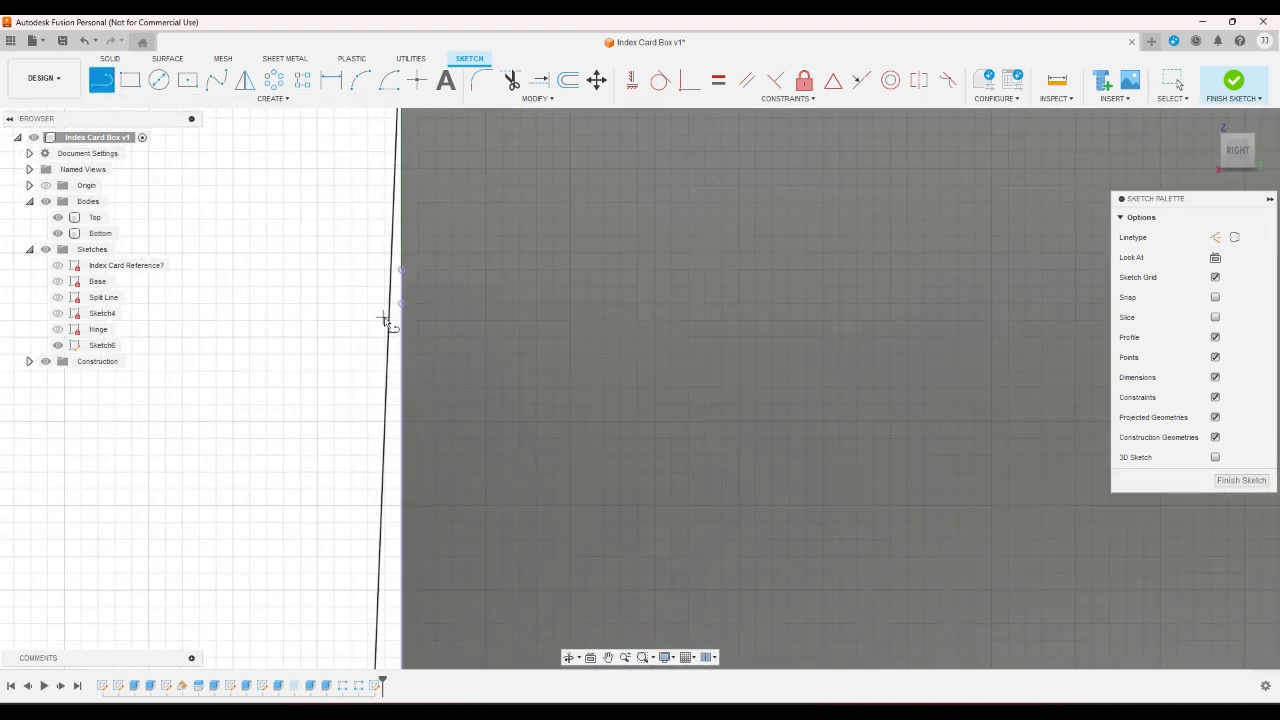
{"action": "left_click", "coordinate": [402, 304]}
{"action": "left_click", "coordinate": [402, 270]}
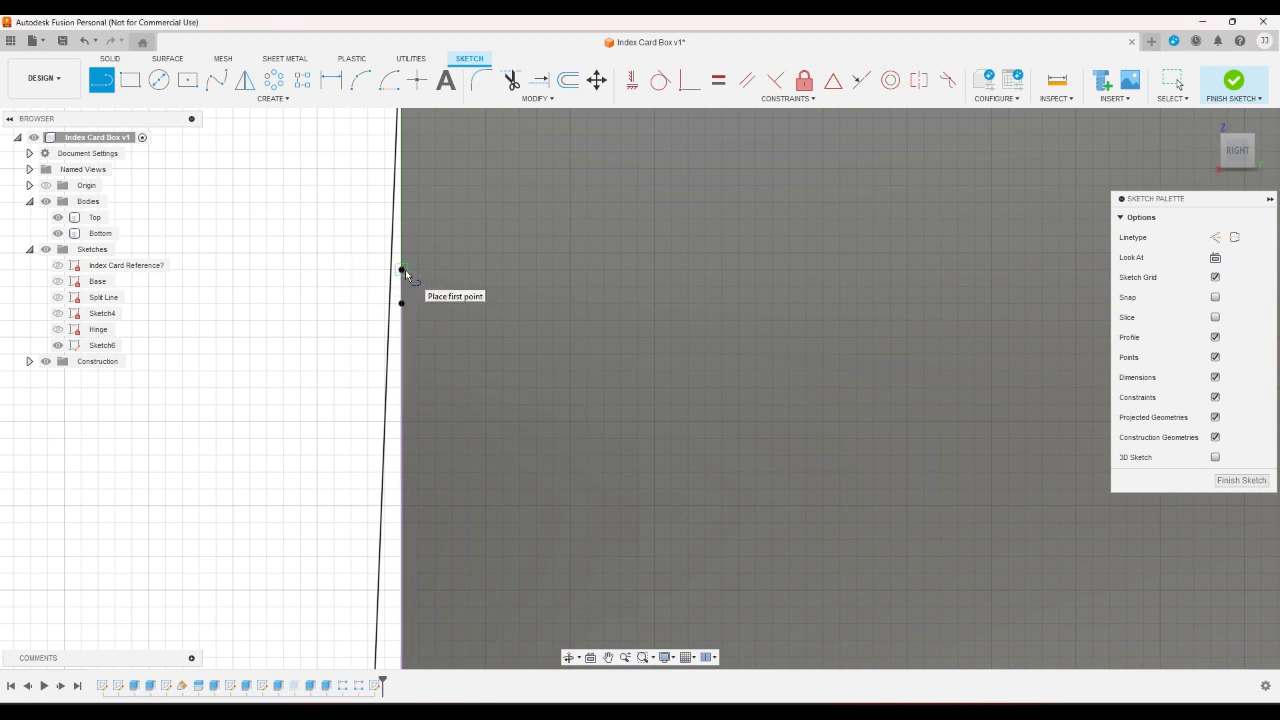
{"action": "scroll", "coordinate": [373, 340], "scroll_direction": "down", "scroll_amount": 2}
{"action": "left_click", "coordinate": [392, 294]}
{"action": "scroll", "coordinate": [397, 274], "scroll_direction": "down", "scroll_amount": 1}
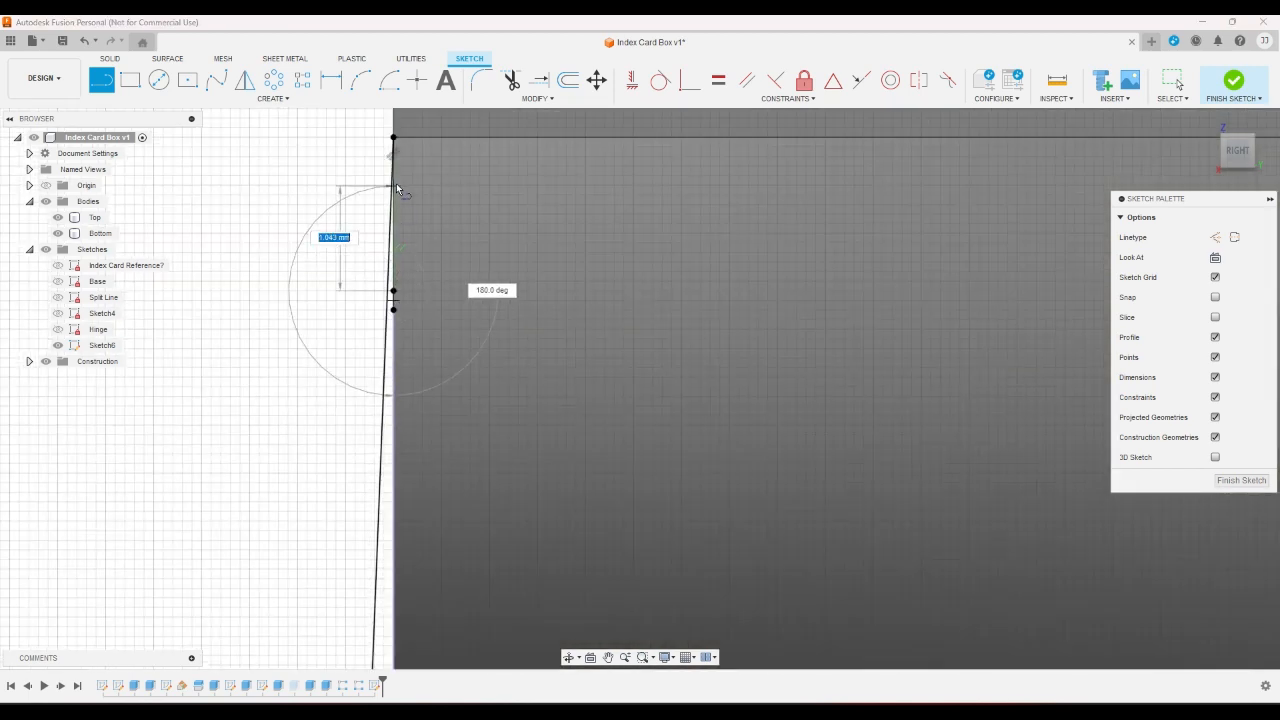
{"action": "left_click", "coordinate": [394, 137]}
{"action": "right_click", "coordinate": [319, 183]}
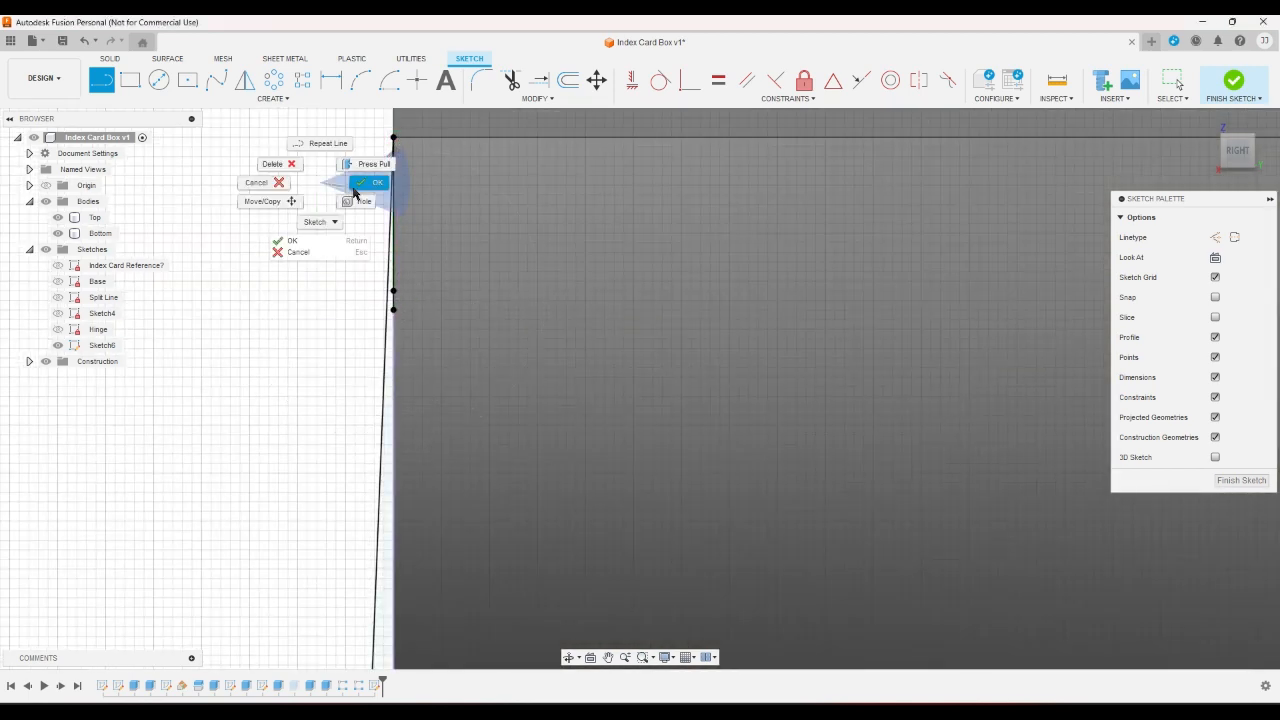
{"action": "left_click", "coordinate": [355, 186]}
{"action": "left_click", "coordinate": [388, 395]}
{"action": "scroll", "coordinate": [385, 264], "scroll_direction": "down", "scroll_amount": 5}
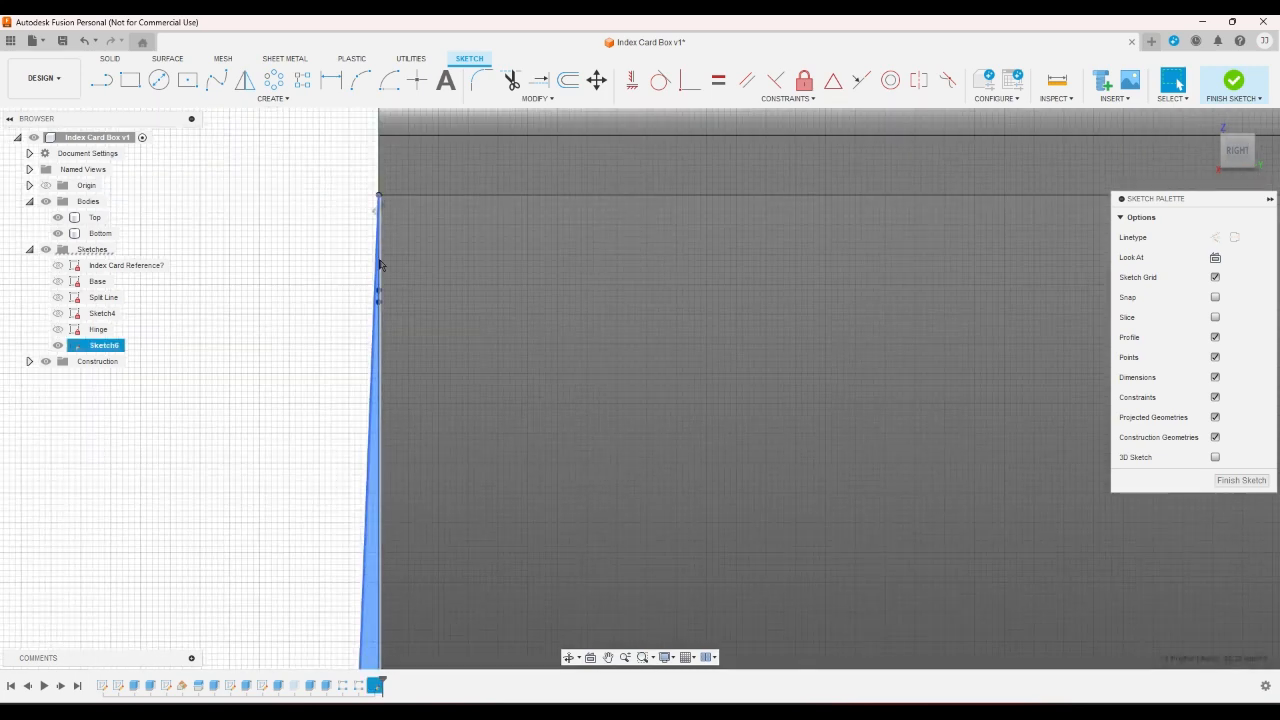
{"action": "scroll", "coordinate": [386, 255], "scroll_direction": "down", "scroll_amount": 3}
{"action": "scroll", "coordinate": [347, 551], "scroll_direction": "up", "scroll_amount": 2}
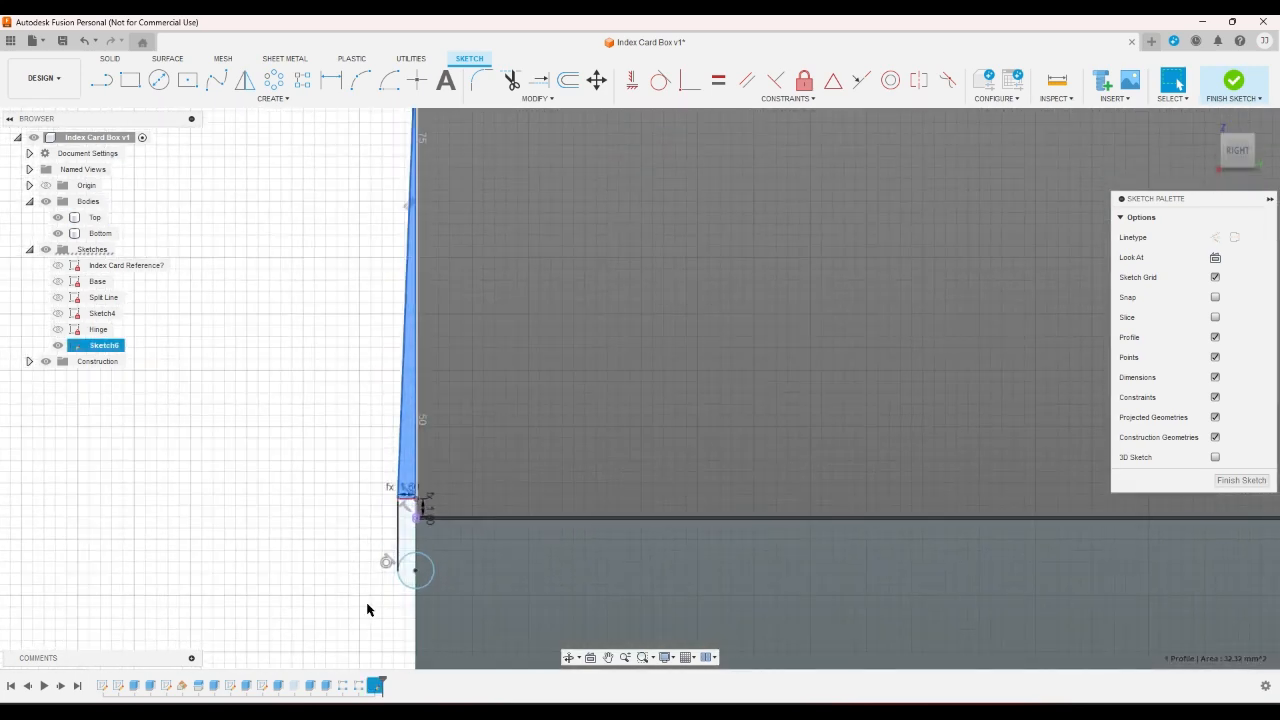
{"action": "left_click", "coordinate": [368, 605]}
- Draw a vertical line from the top of the small circle up to the box's split corner point
{"action": "scroll", "coordinate": [375, 603], "scroll_direction": "up", "scroll_amount": 4}
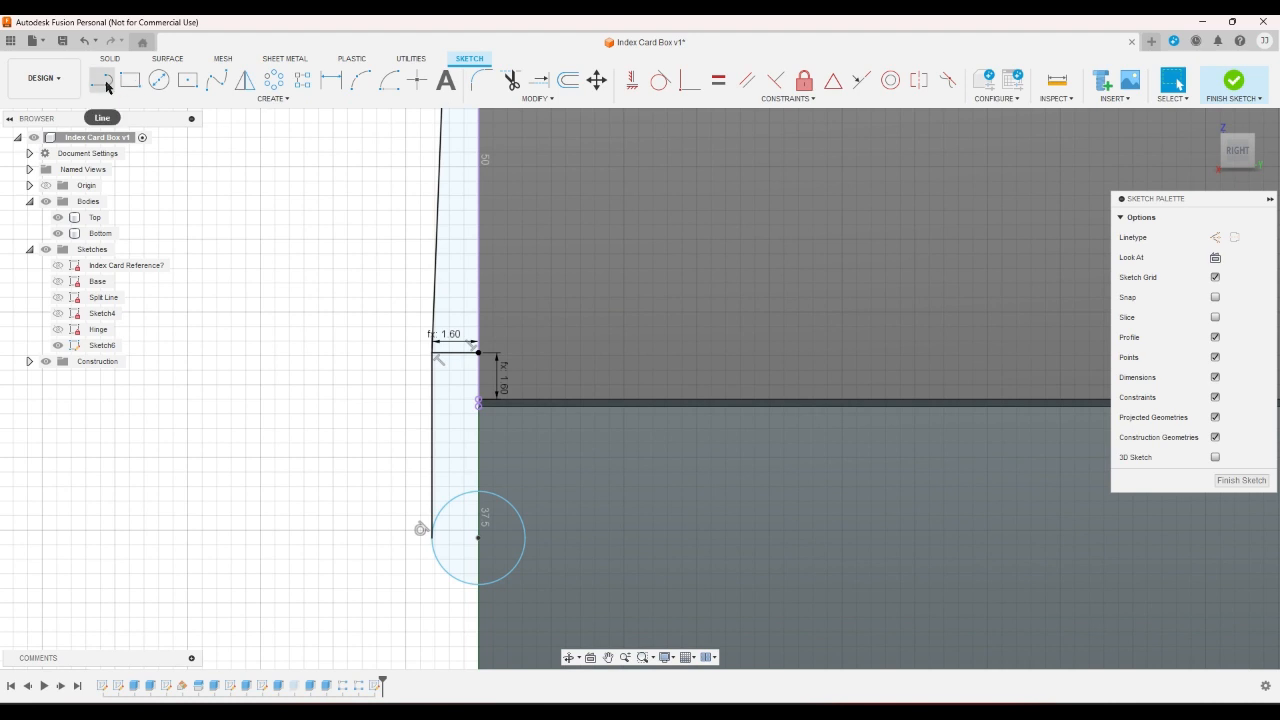
{"action": "left_click", "coordinate": [336, 89]}
{"action": "left_click", "coordinate": [101, 80]}
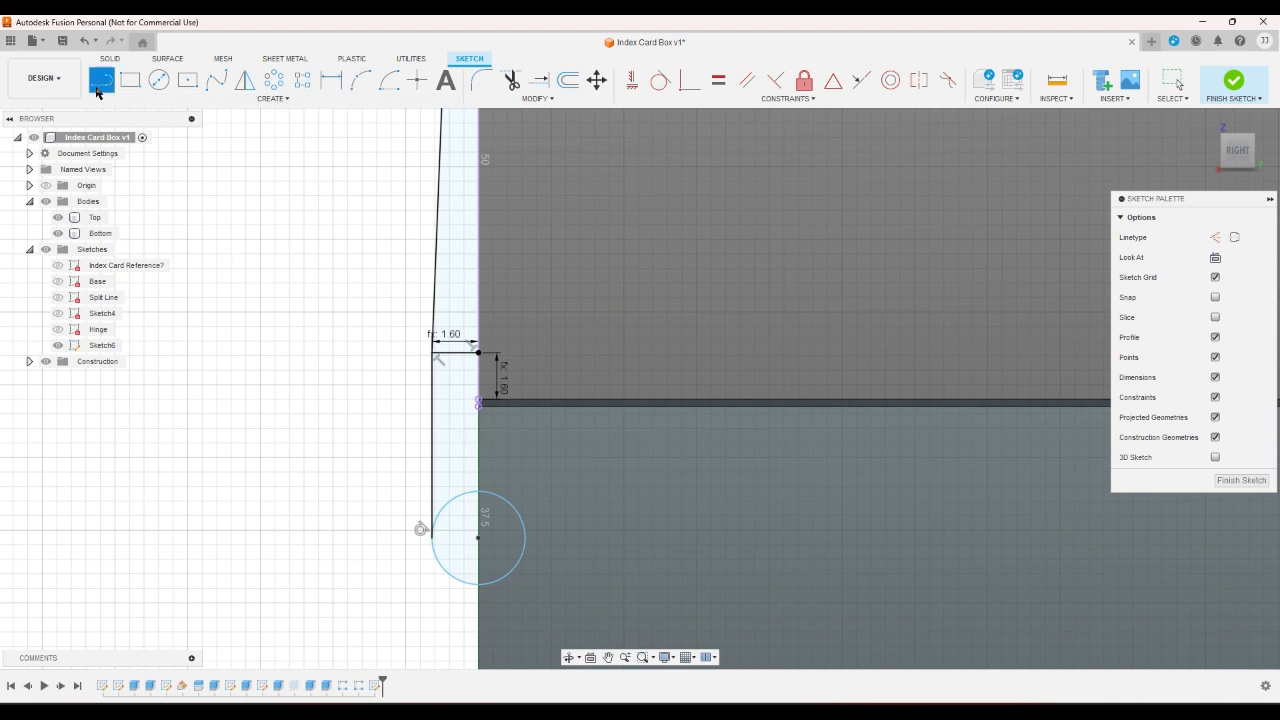
{"action": "left_click", "coordinate": [478, 491]}
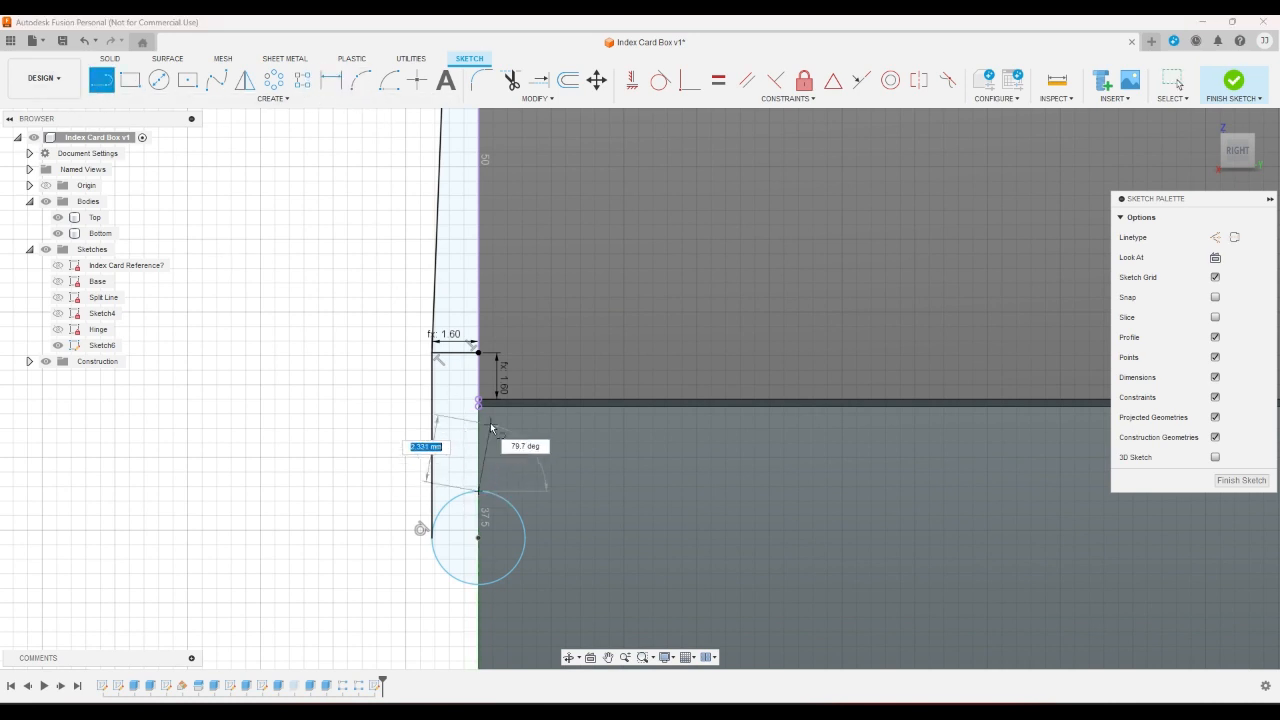
{"action": "left_click", "coordinate": [478, 404]}
{"action": "key", "text": "Escape"}
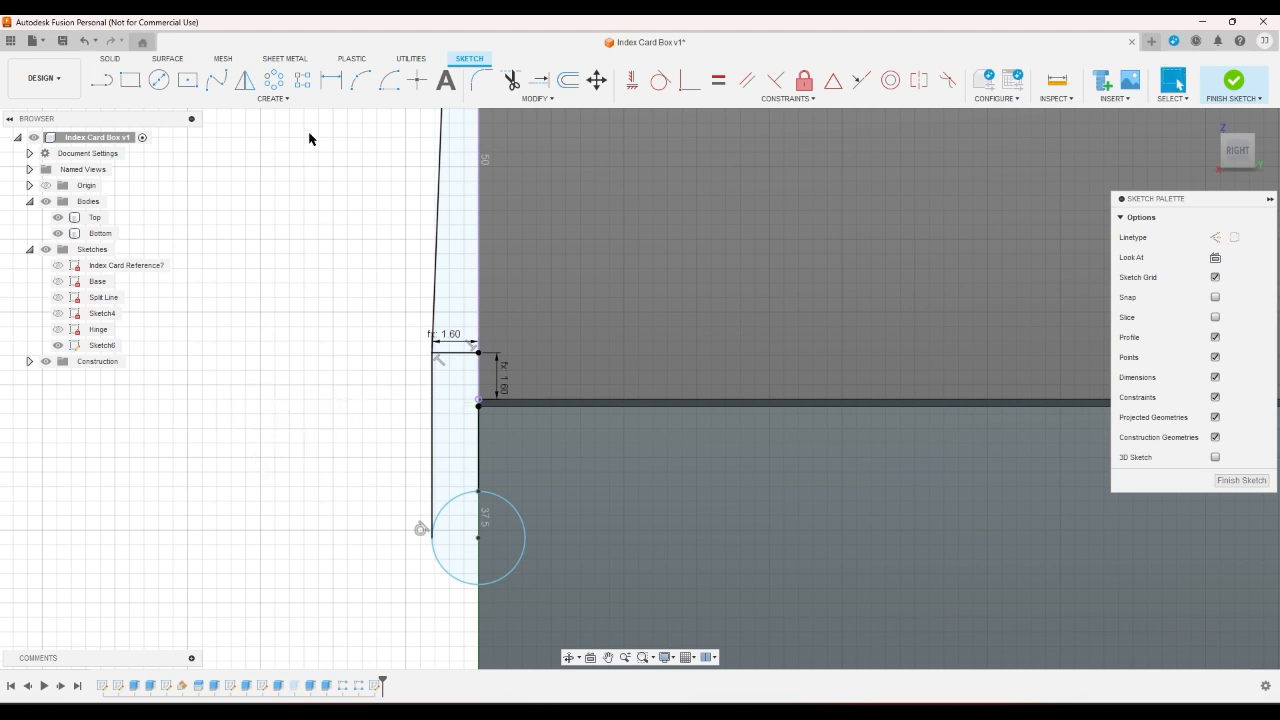
- Dimension the vertical line between the circle and the split as wallthickness*2, then finish the sketch
{"action": "left_click", "coordinate": [331, 80]}
{"action": "left_click", "coordinate": [478, 452]}
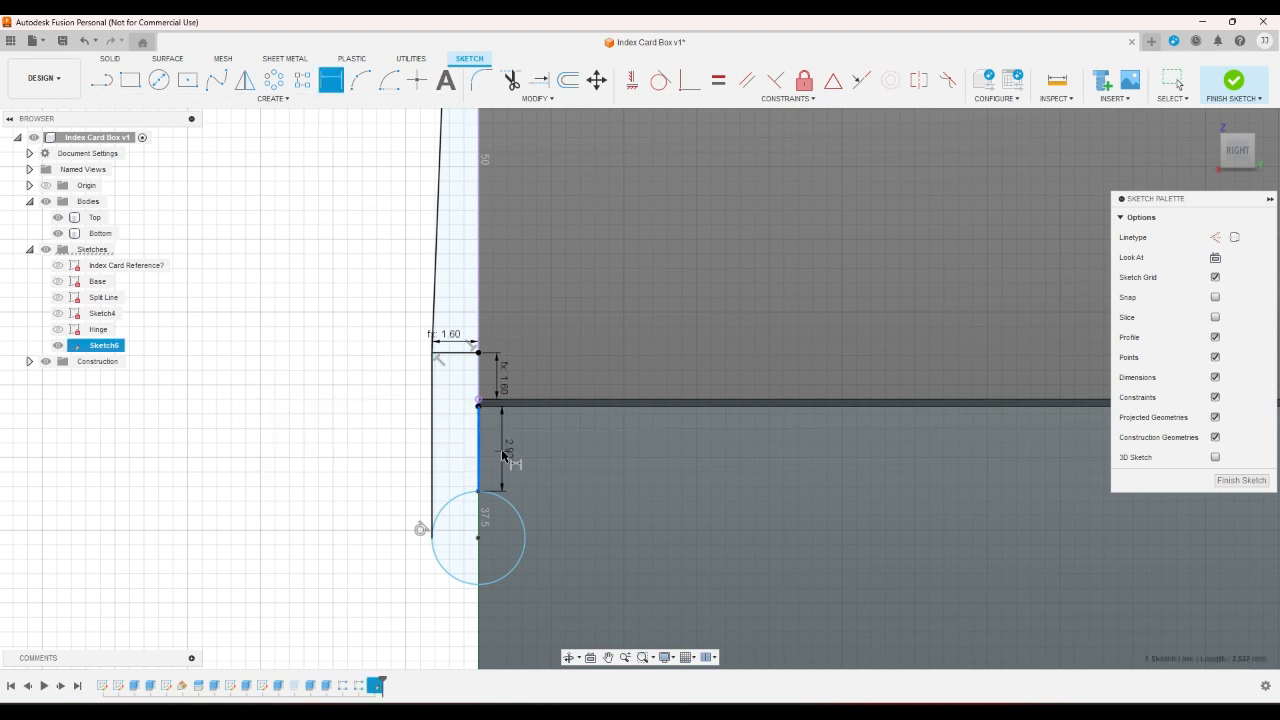
{"action": "left_click", "coordinate": [503, 455]}
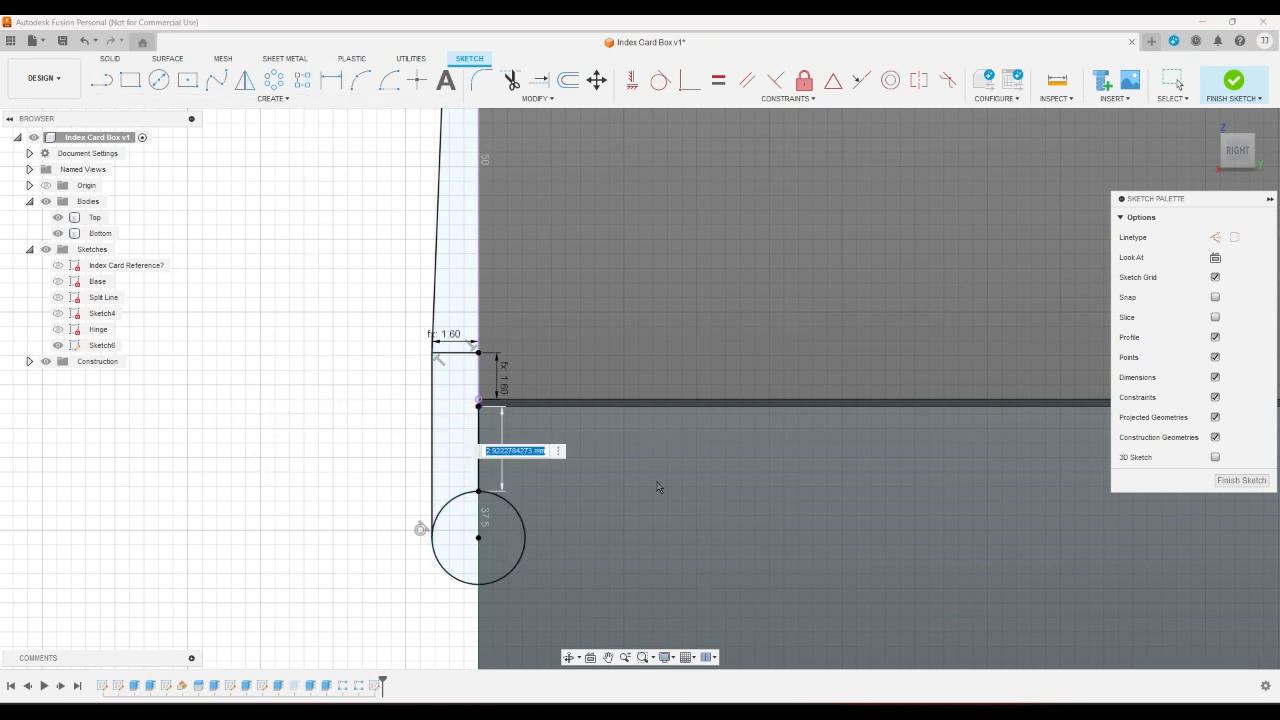
{"action": "type", "text": "wallthickness*2"}
{"action": "key", "text": "Return"}
{"action": "scroll", "coordinate": [657, 487], "scroll_direction": "down", "scroll_amount": 1}
{"action": "scroll", "coordinate": [657, 487], "scroll_direction": "down", "scroll_amount": 3}
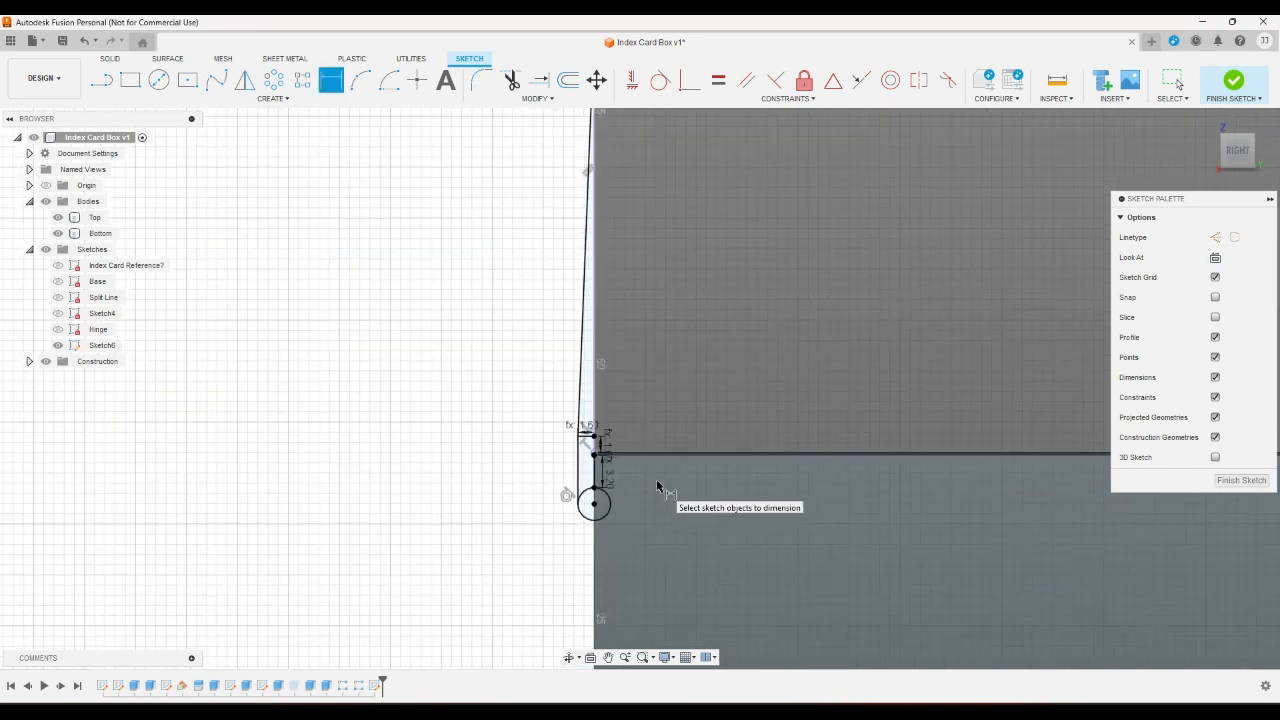
{"action": "left_click", "coordinate": [1232, 80]}
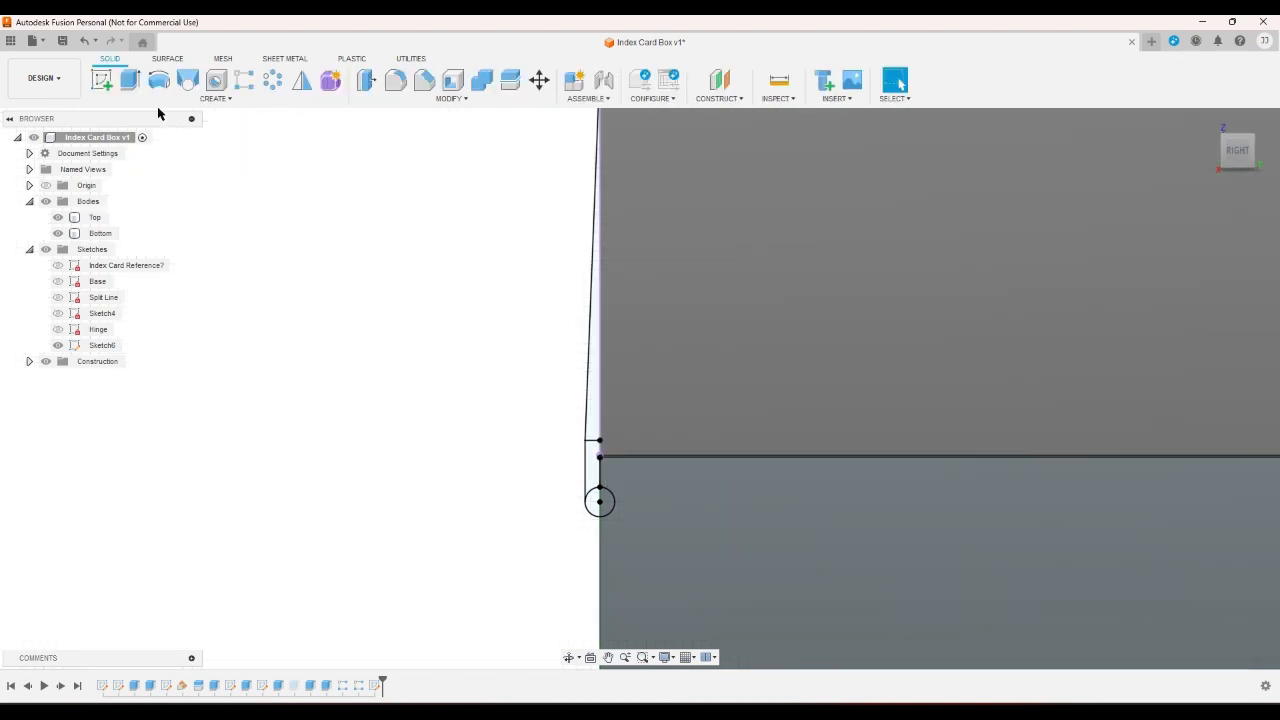
- Start an Extrude with the half of the small circle that lies inside the box wall as its profile
{"action": "left_click", "coordinate": [137, 88]}
{"action": "left_click", "coordinate": [600, 505]}
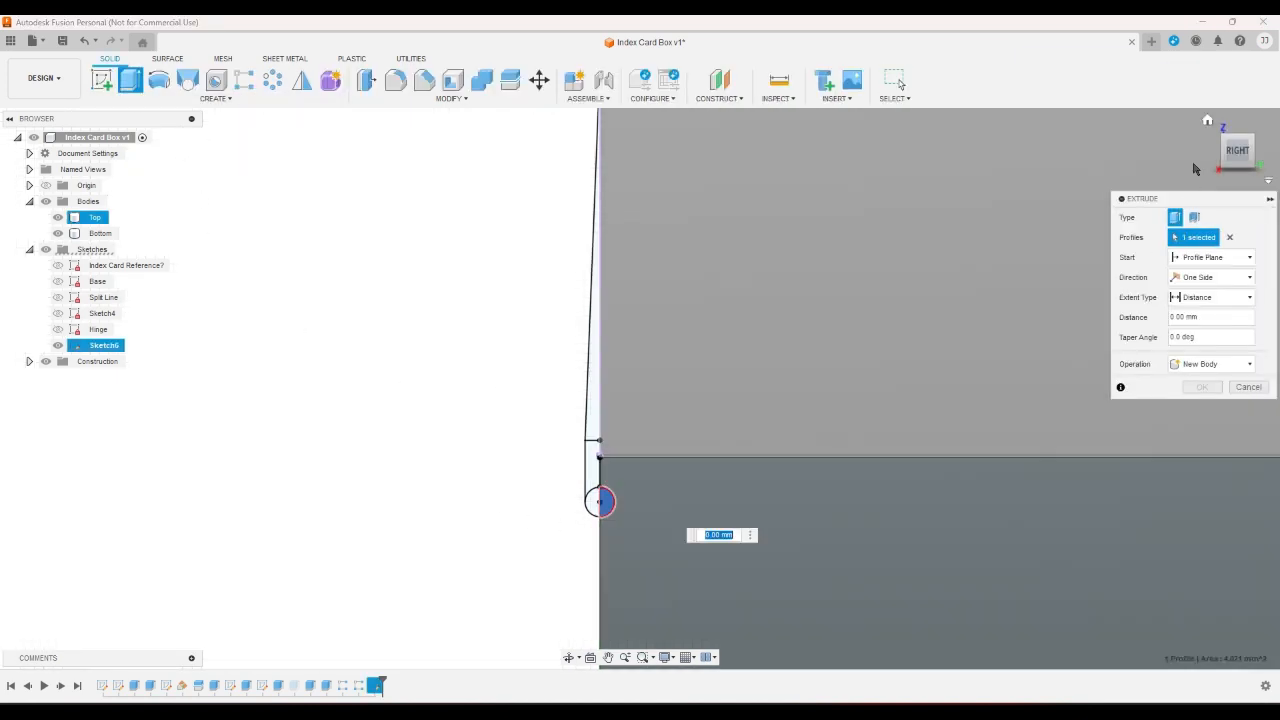
{"action": "left_click", "coordinate": [1222, 140]}
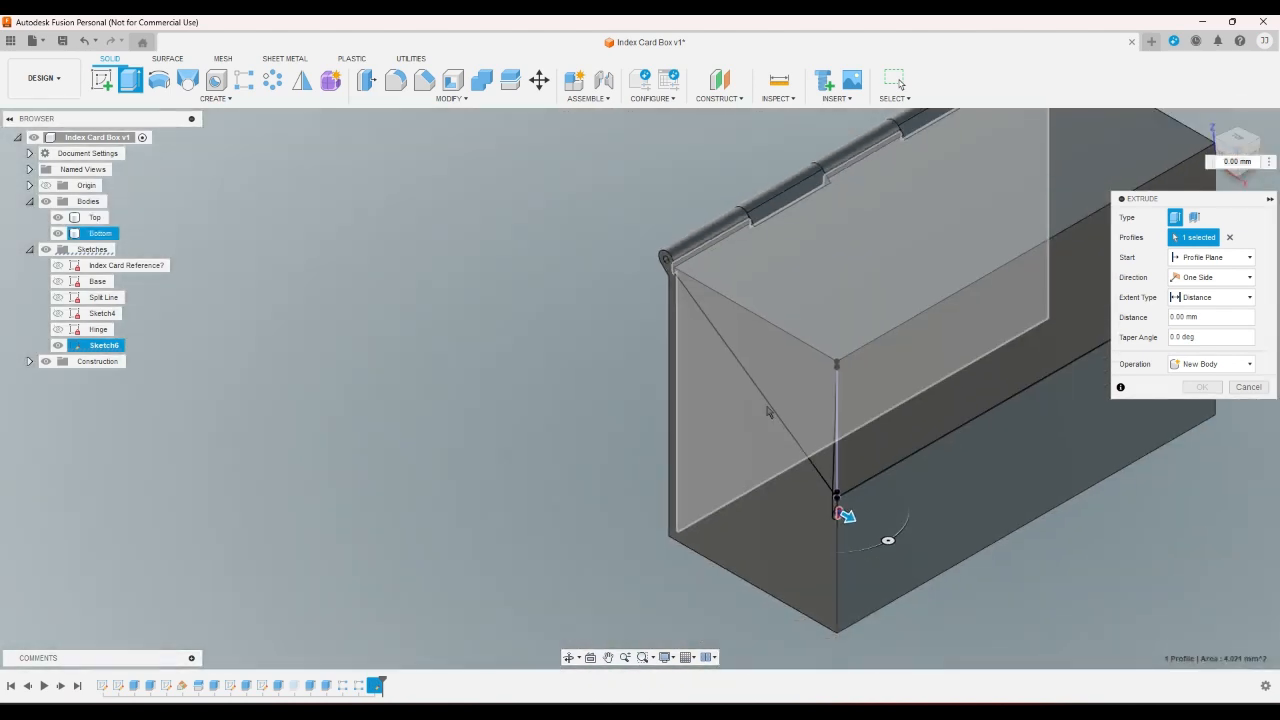
- Hide the Top body and extrude the half-circle latch profile at the box's front corner 4 mm
{"action": "left_click", "coordinate": [57, 218]}
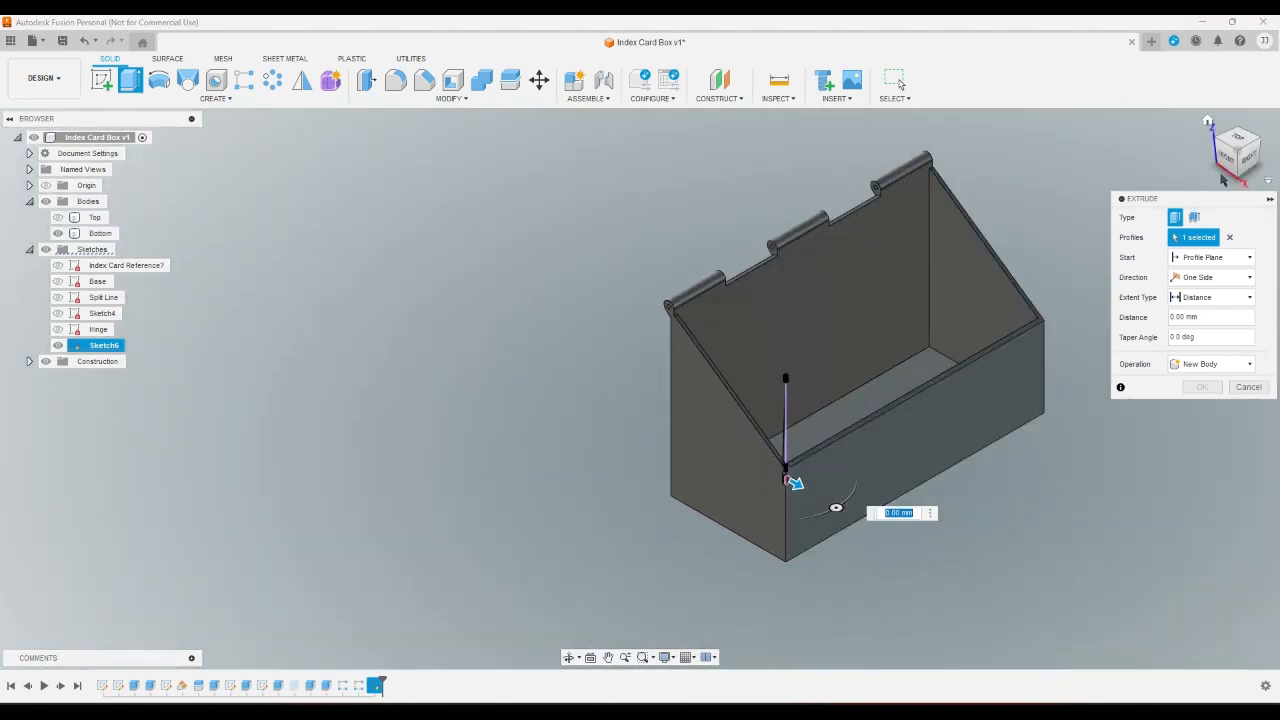
{"action": "scroll", "coordinate": [828, 490], "scroll_direction": "up", "scroll_amount": 2}
{"action": "scroll", "coordinate": [825, 490], "scroll_direction": "up", "scroll_amount": 4}
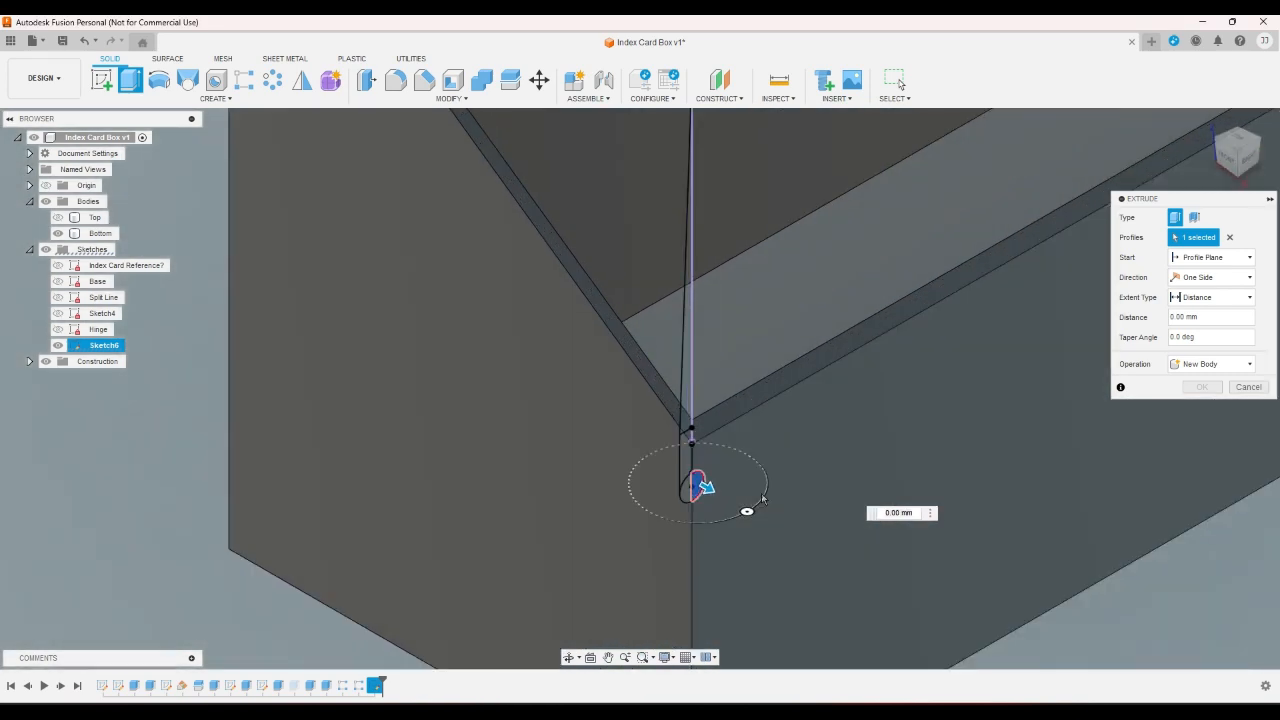
{"action": "left_click_drag", "start_coordinate": [694, 482], "coordinate": [668, 466]}
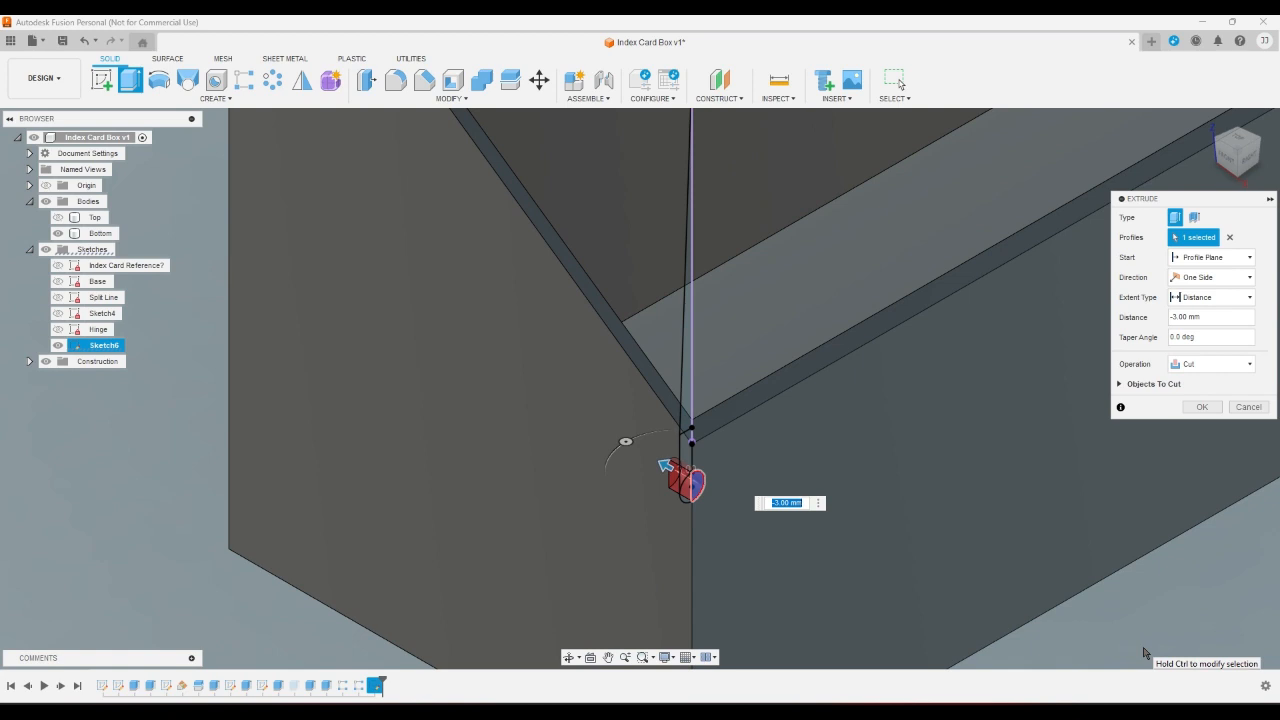
{"action": "key", "text": "Return"}
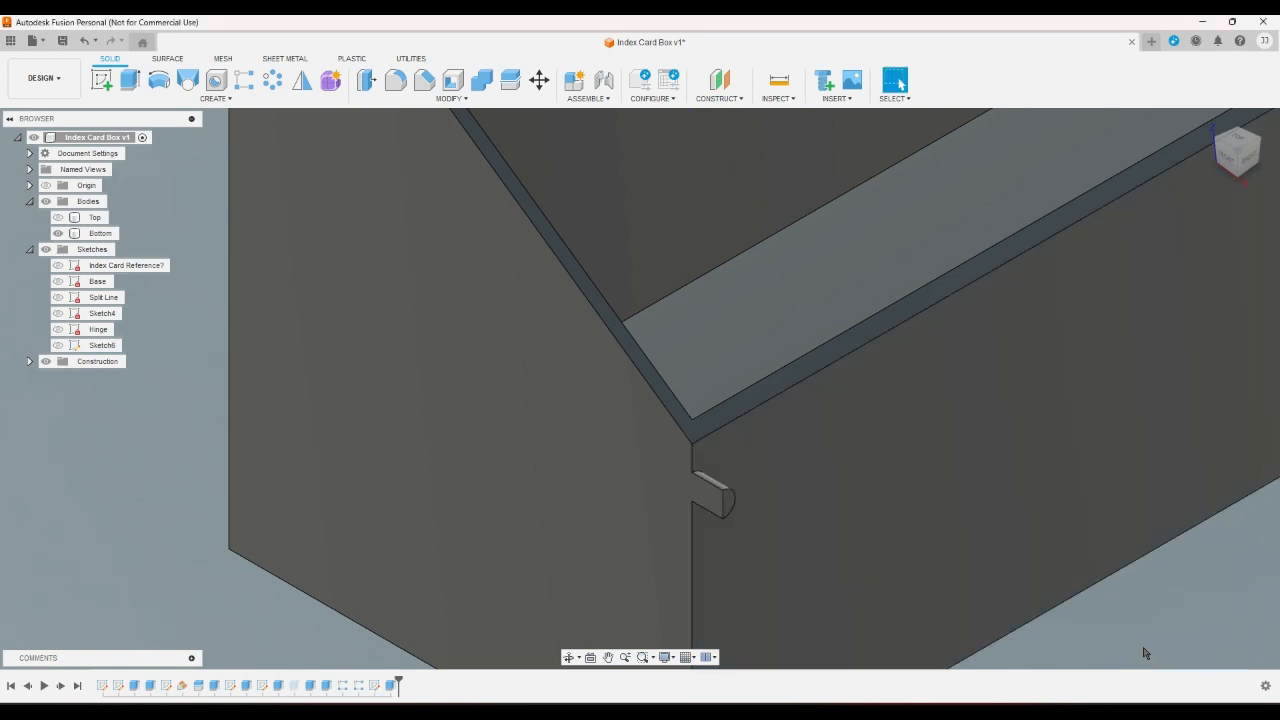
- Edit the half-circle extrusion to a distance of -4 mm and change its operation to Cut
{"action": "double_click", "coordinate": [373, 686]}
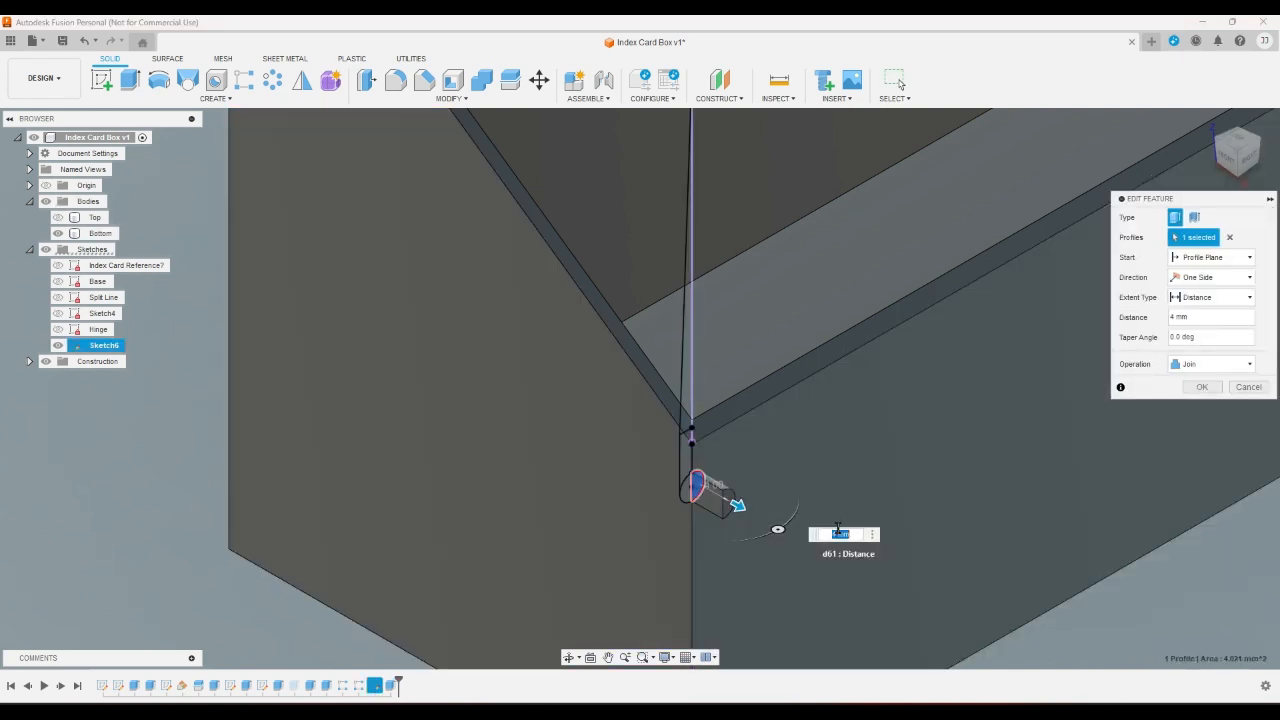
{"action": "key", "text": "Return"}
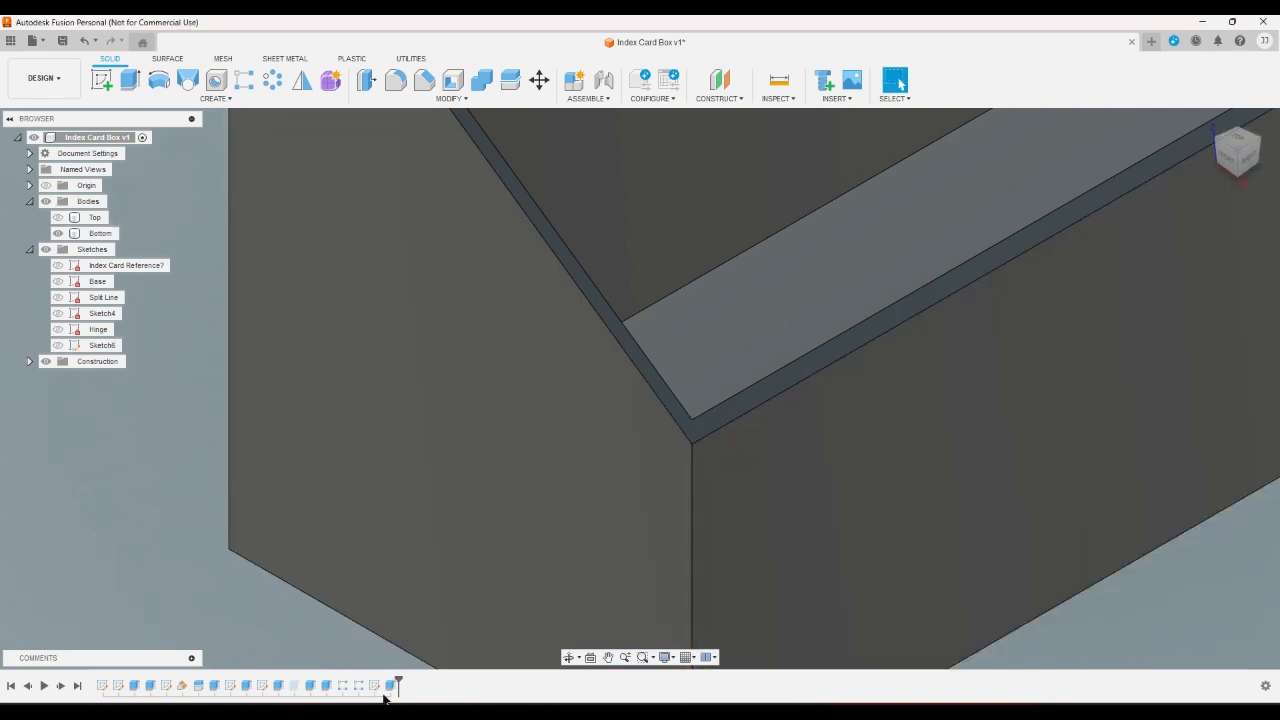
{"action": "double_click", "coordinate": [389, 686]}
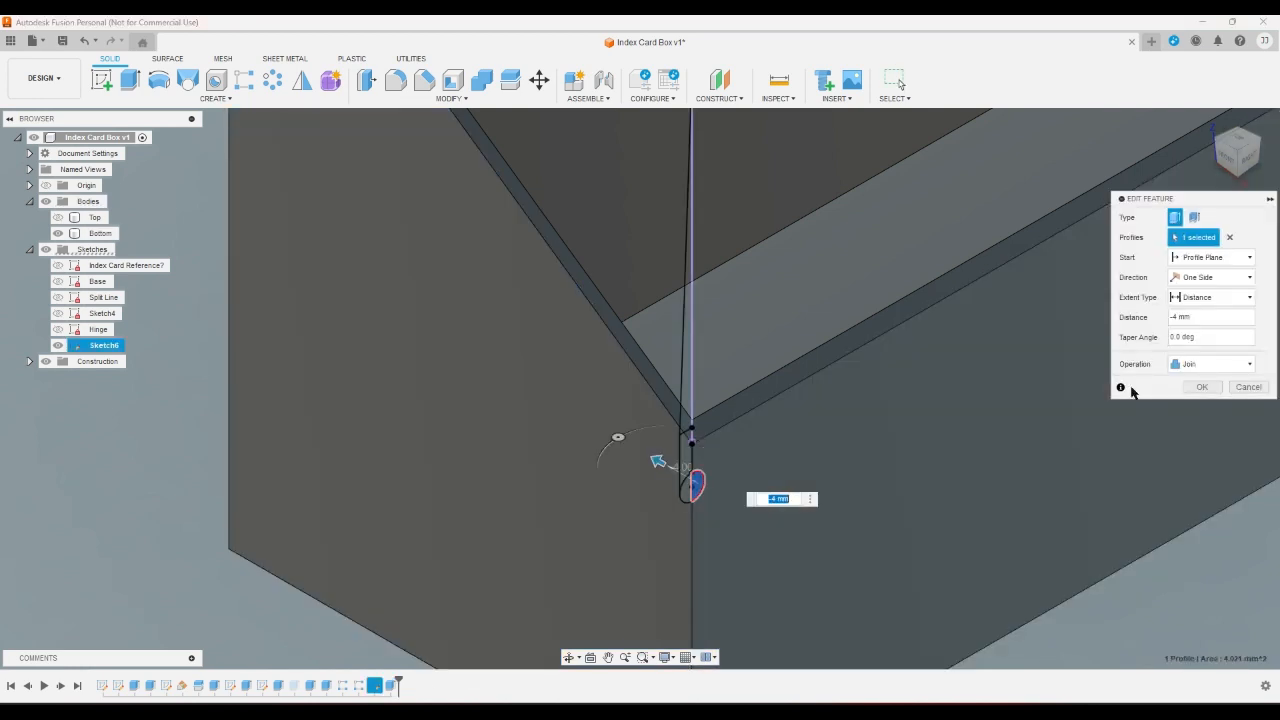
{"action": "left_click", "coordinate": [1210, 364]}
{"action": "left_click", "coordinate": [1188, 398]}
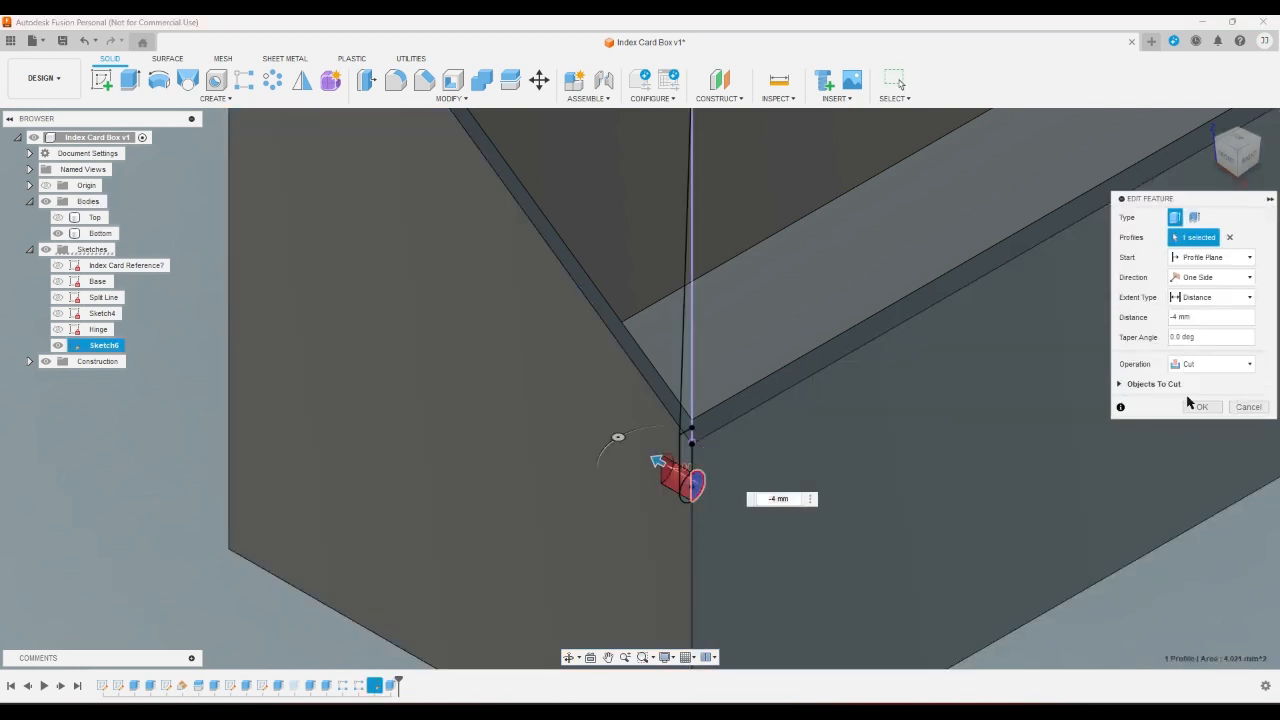
{"action": "left_click", "coordinate": [1198, 406]}
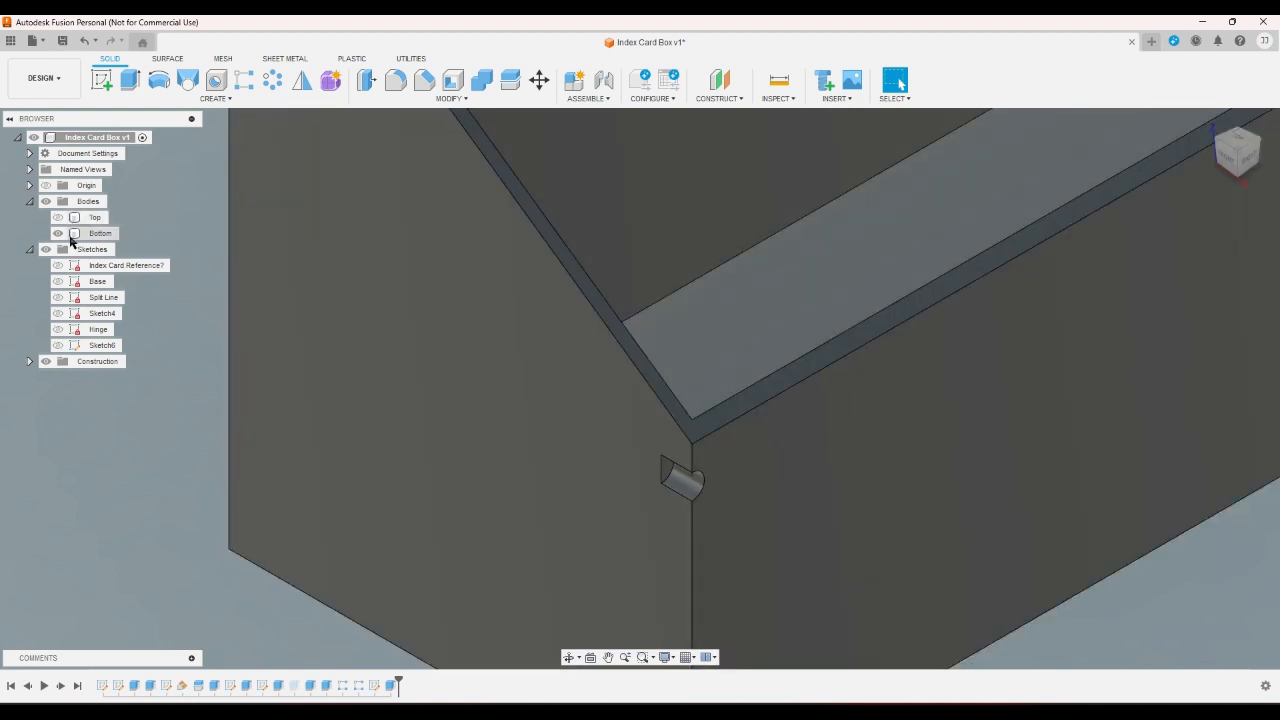
- Reopen the latch sketch and set the latch width dimension to wallthickness+.25
{"action": "double_click", "coordinate": [378, 685]}
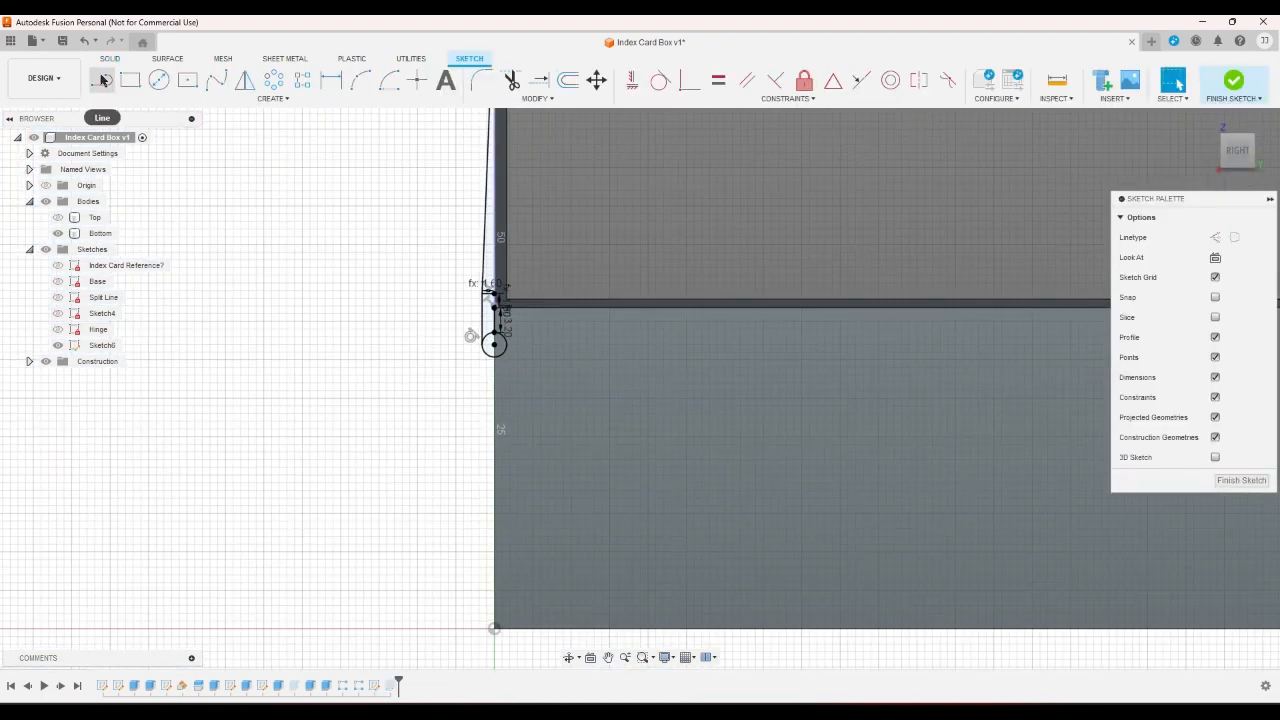
{"action": "scroll", "coordinate": [449, 337], "scroll_direction": "up", "scroll_amount": 2}
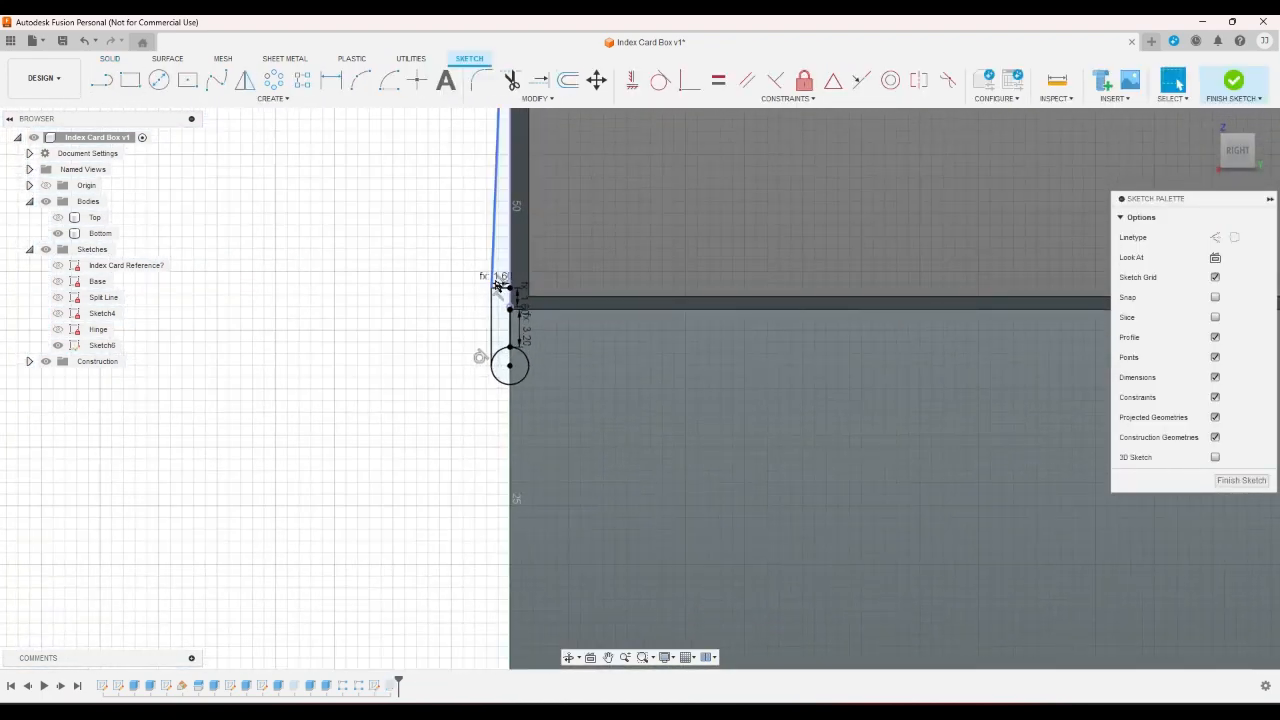
{"action": "double_click", "coordinate": [497, 282]}
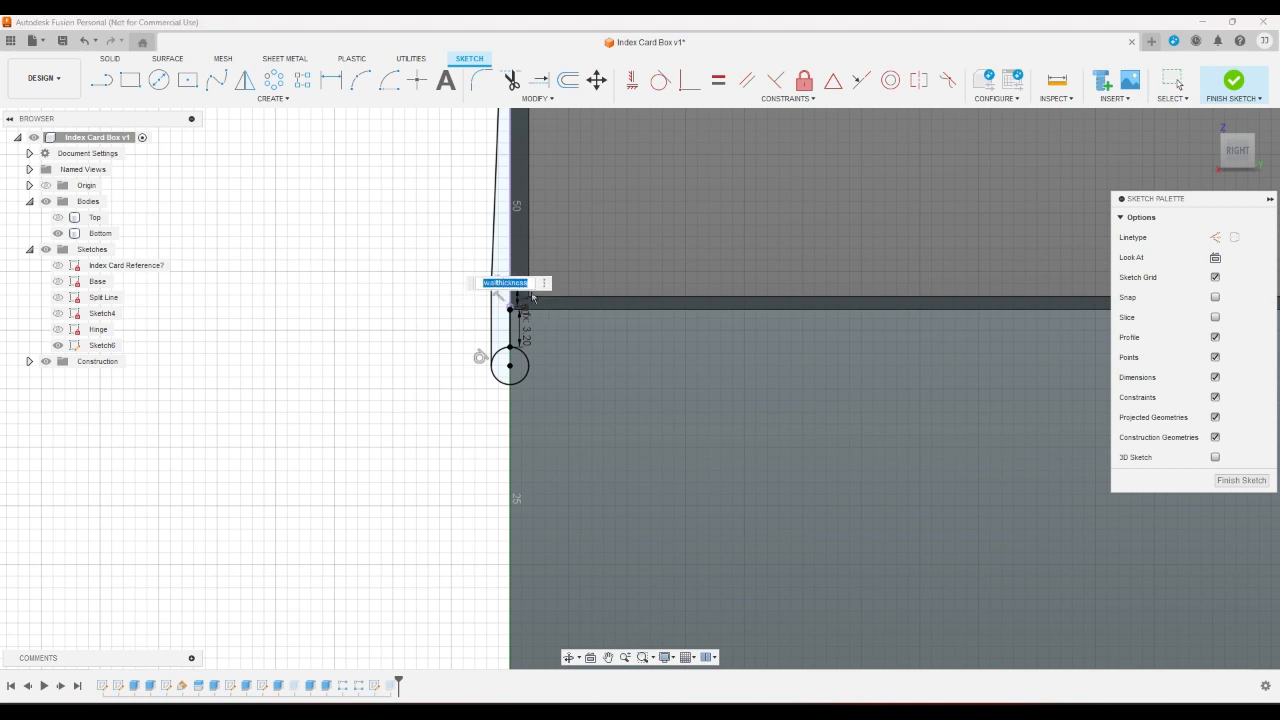
{"action": "key", "text": "Right"}
{"action": "type", "text": "+.25"}
{"action": "key", "text": "Return"}
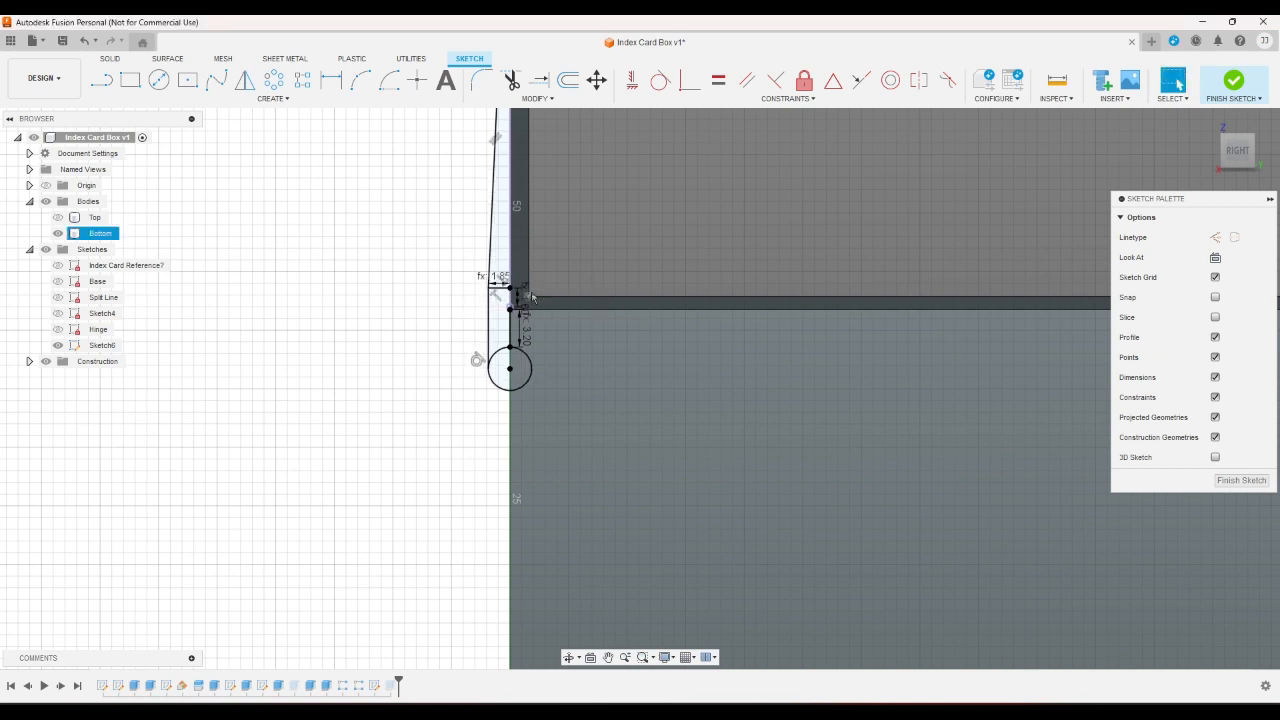
- Draw a vertical line just outside the box edge, from the top of the latch circle up past the split line
{"action": "key", "text": "l"}
{"action": "scroll", "coordinate": [485, 300], "scroll_direction": "up", "scroll_amount": 5}
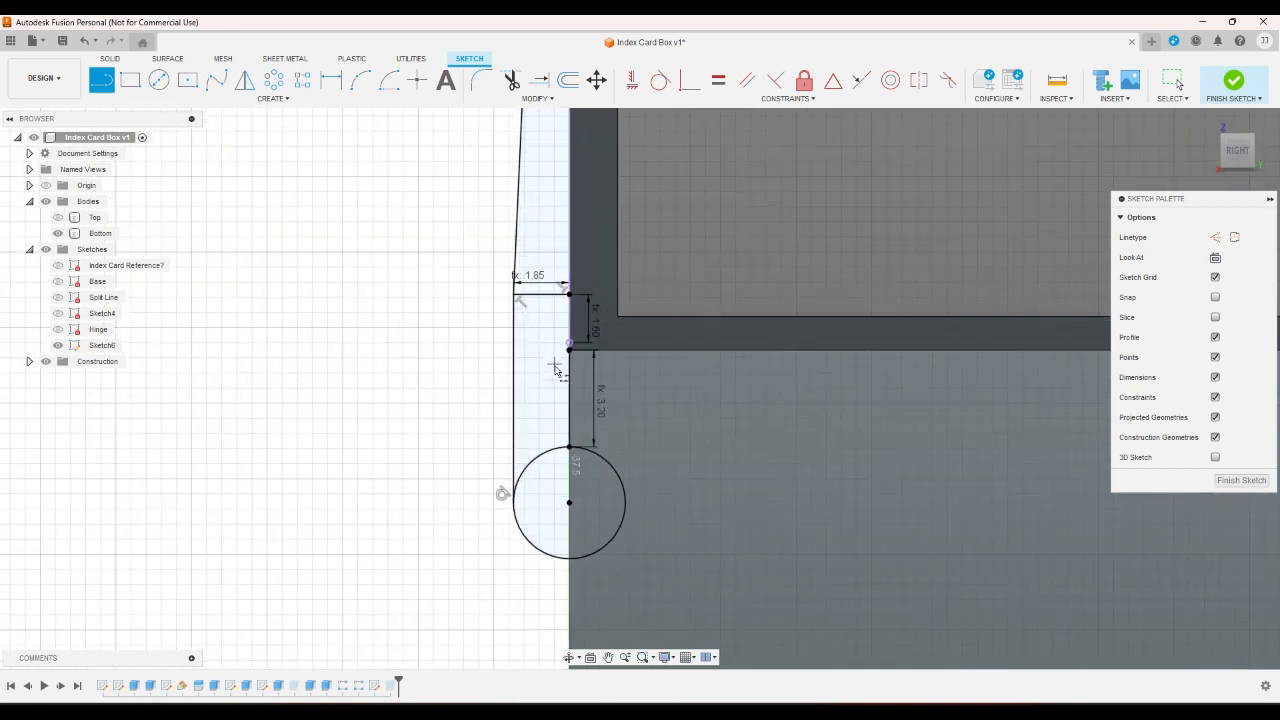
{"action": "scroll", "coordinate": [559, 382], "scroll_direction": "down", "scroll_amount": 3}
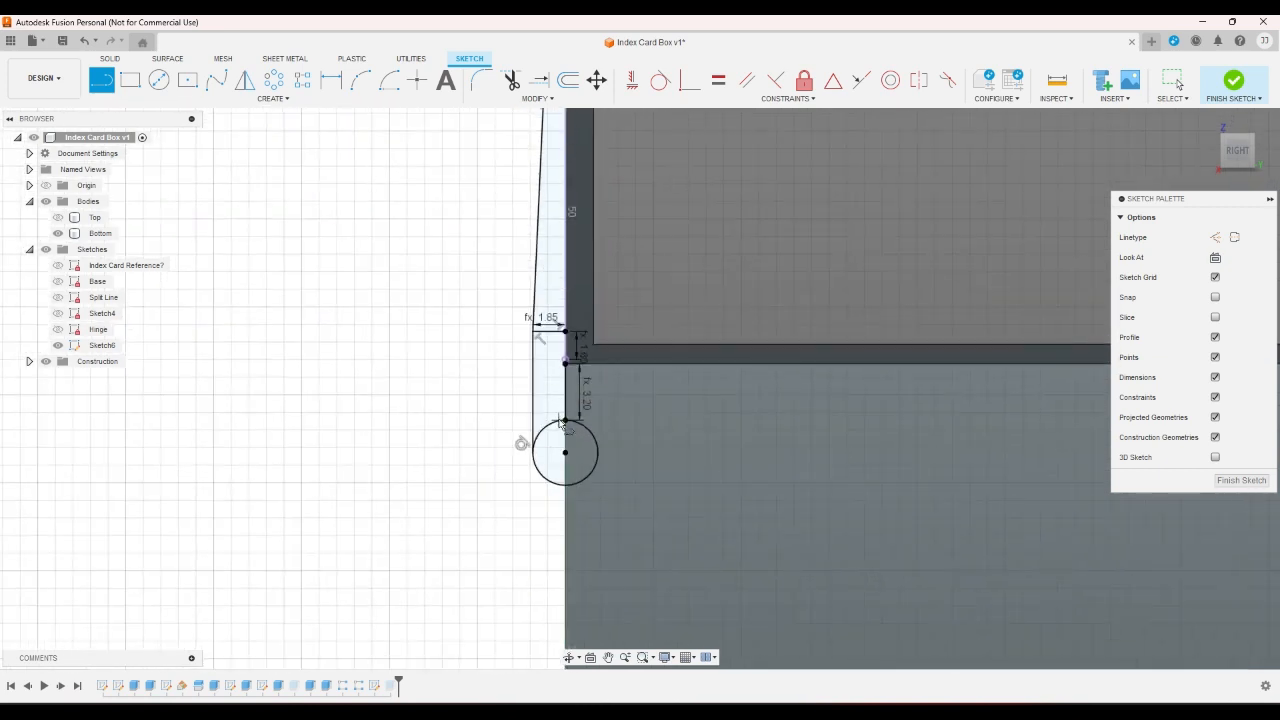
{"action": "left_click", "coordinate": [562, 422]}
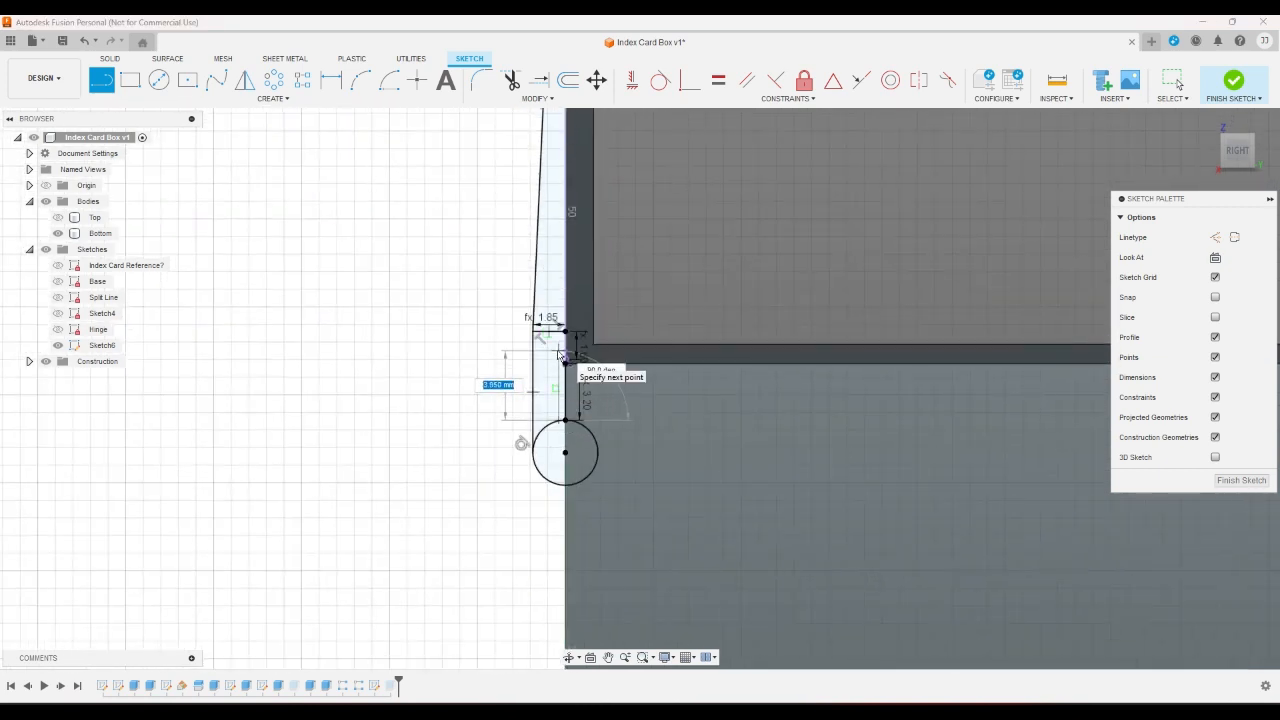
{"action": "left_click", "coordinate": [565, 363]}
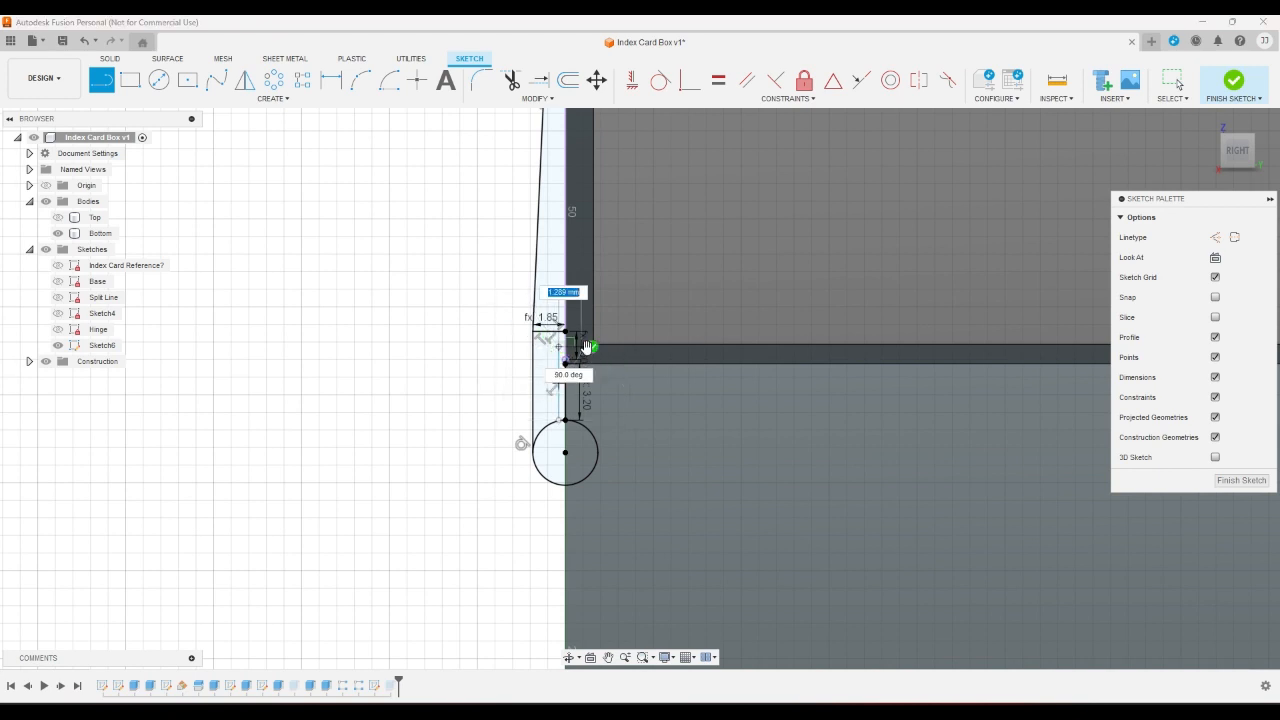
{"action": "key", "text": "Escape"}
{"action": "scroll", "coordinate": [518, 412], "scroll_direction": "down", "scroll_amount": 4}
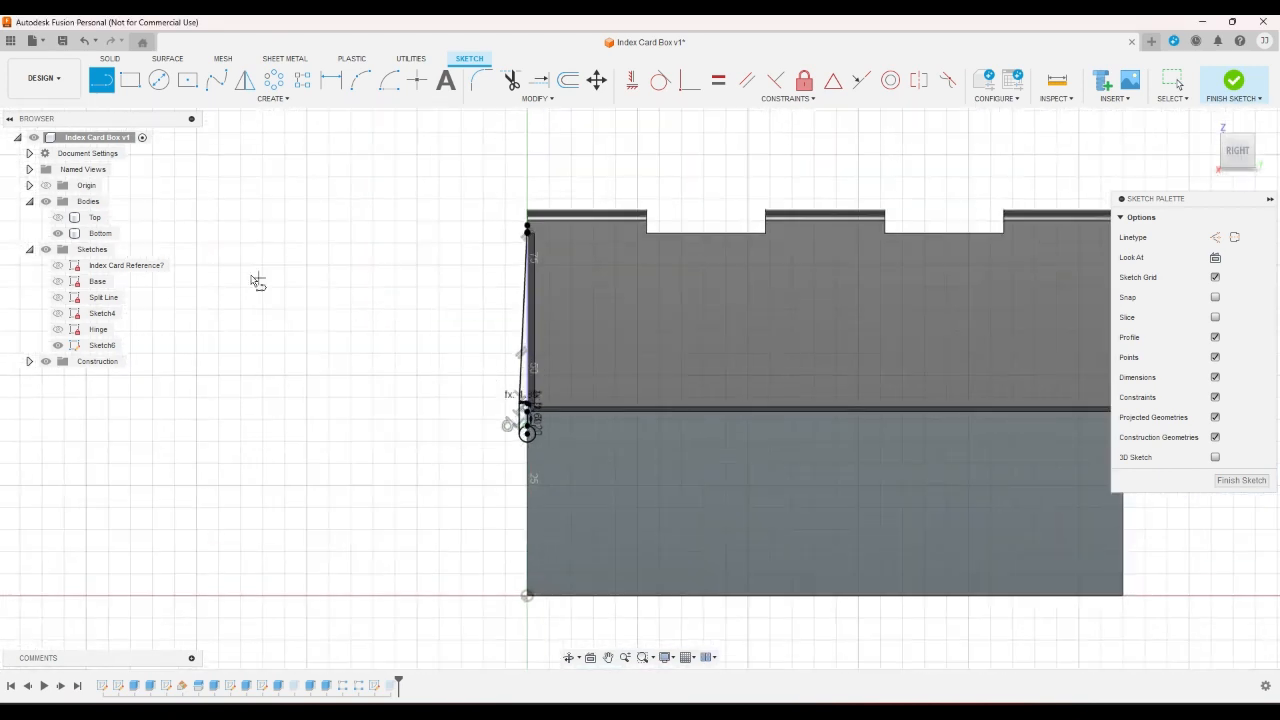
- Show the Top body, join its lower corner to the new vertical line with a short horizontal line, and trim the excess above it
{"action": "left_click", "coordinate": [58, 217]}
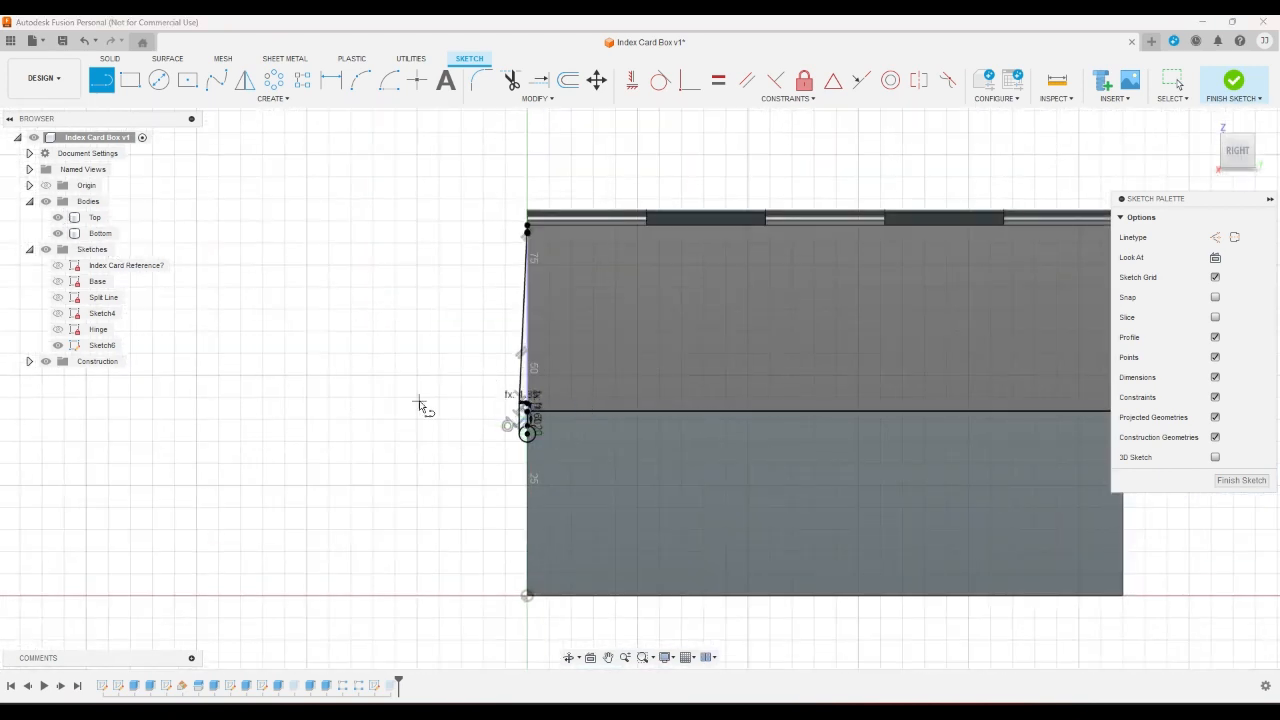
{"action": "right_click_drag", "start_coordinate": [373, 403], "coordinate": [369, 405]}
{"action": "scroll", "coordinate": [525, 418], "scroll_direction": "up", "scroll_amount": 7}
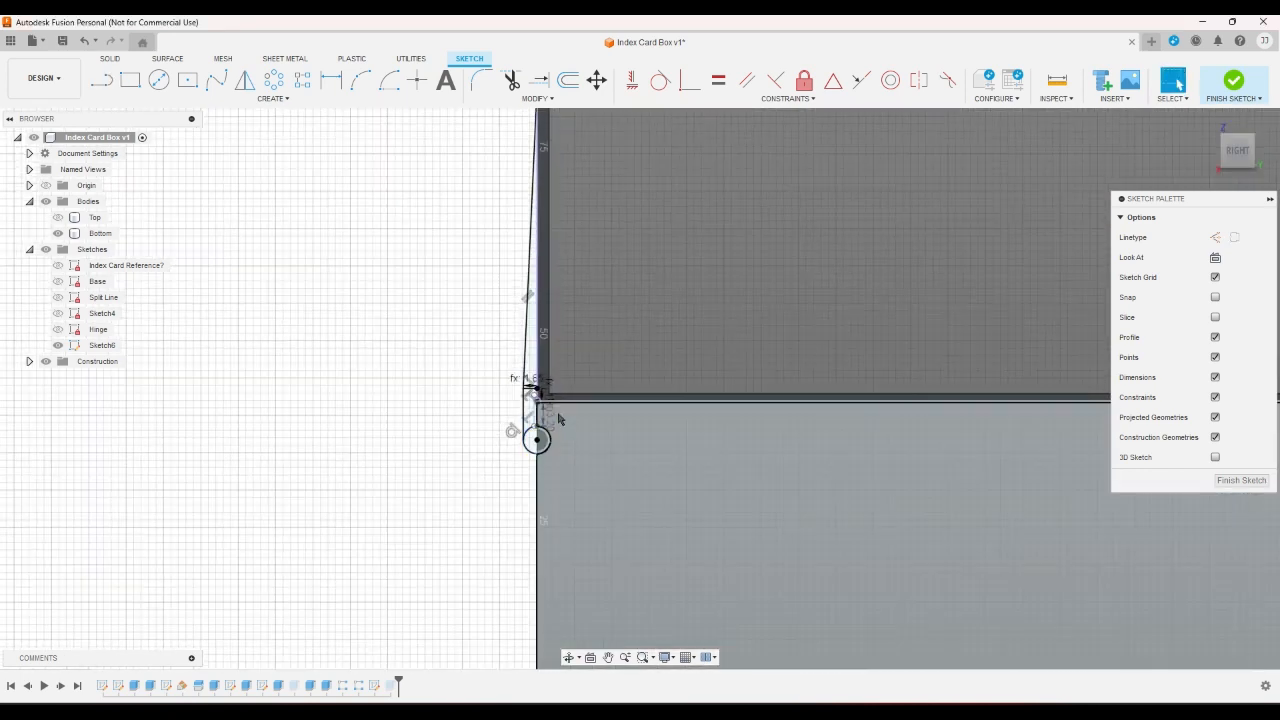
{"action": "scroll", "coordinate": [515, 400], "scroll_direction": "down", "scroll_amount": 3}
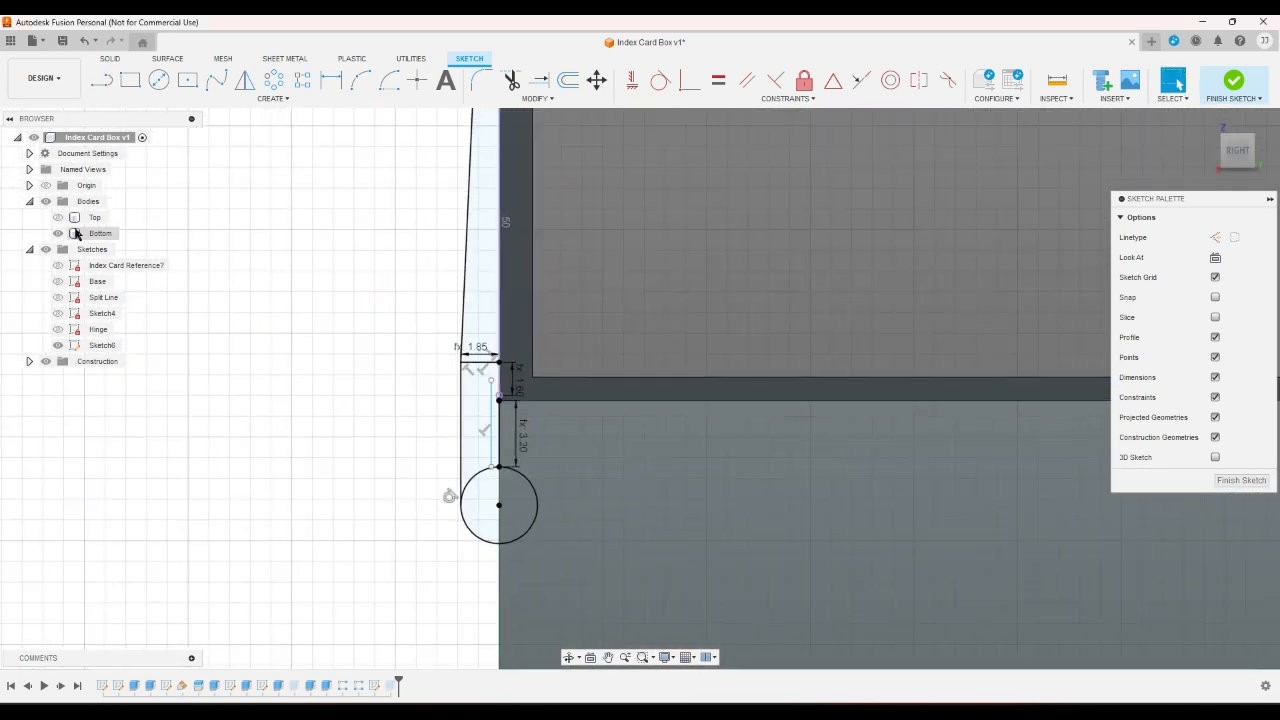
{"action": "scroll", "coordinate": [470, 400], "scroll_direction": "up", "scroll_amount": 4}
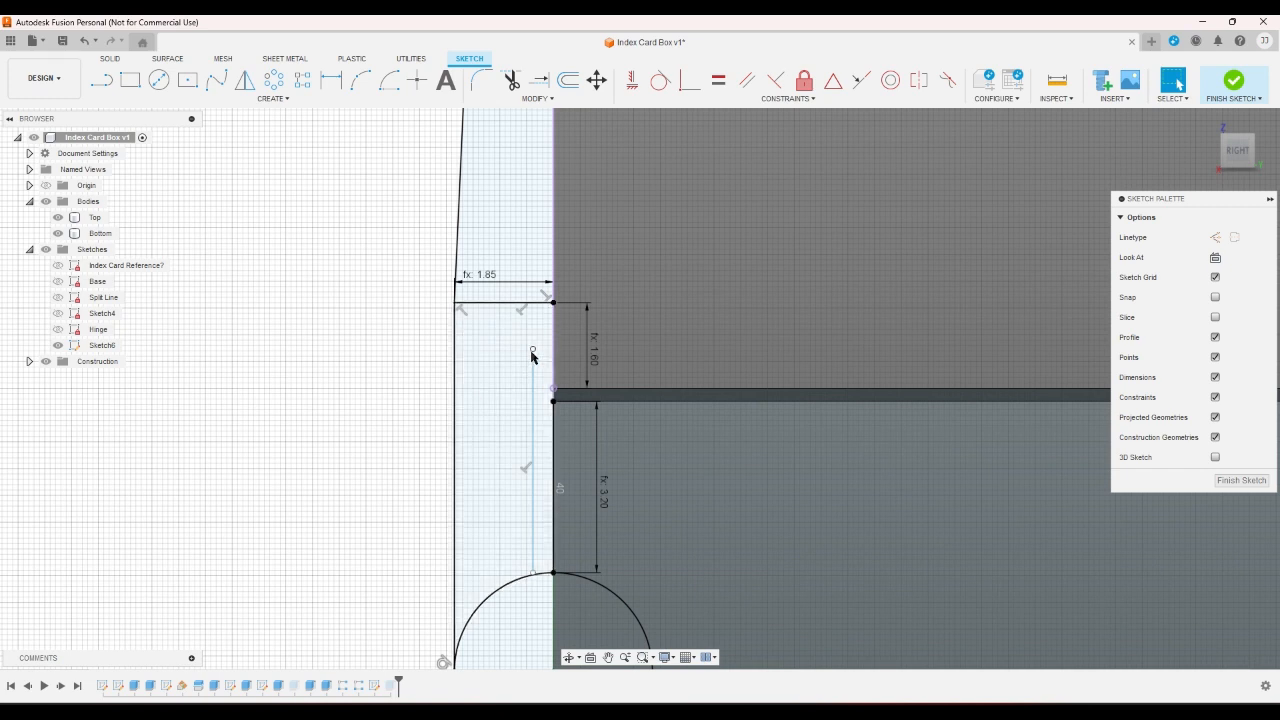
{"action": "key", "text": "l"}
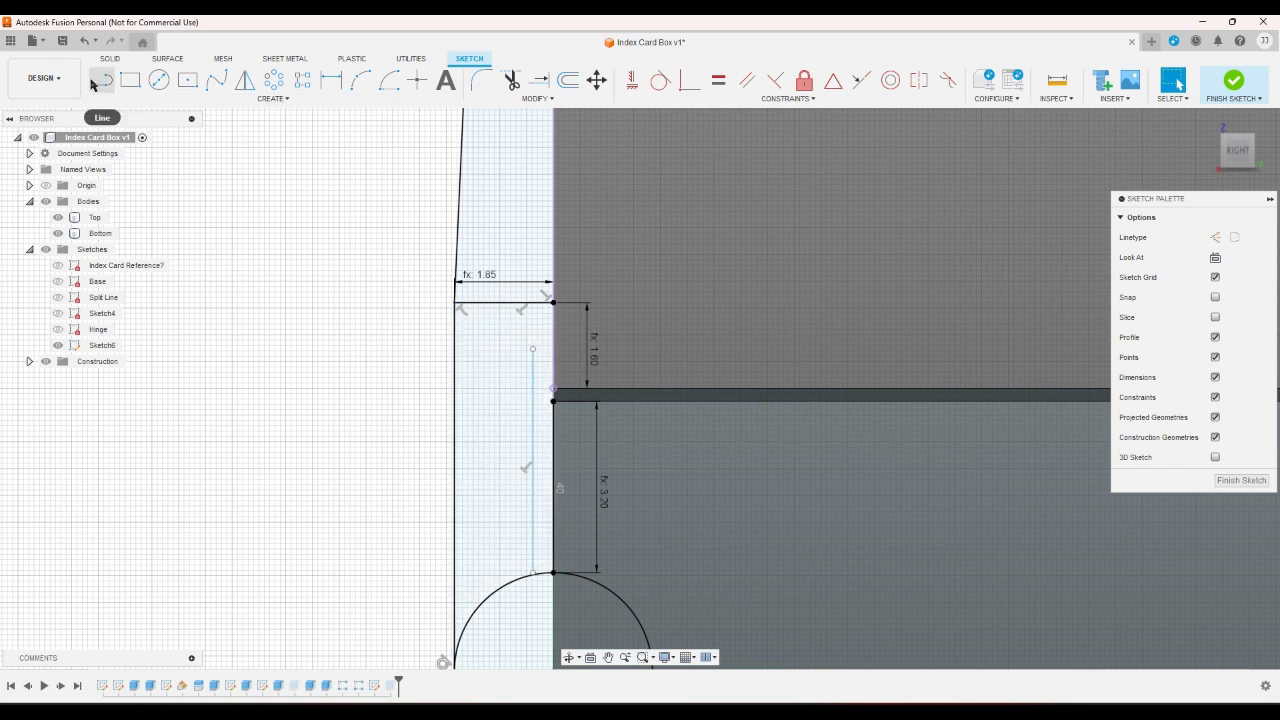
{"action": "left_click", "coordinate": [553, 388]}
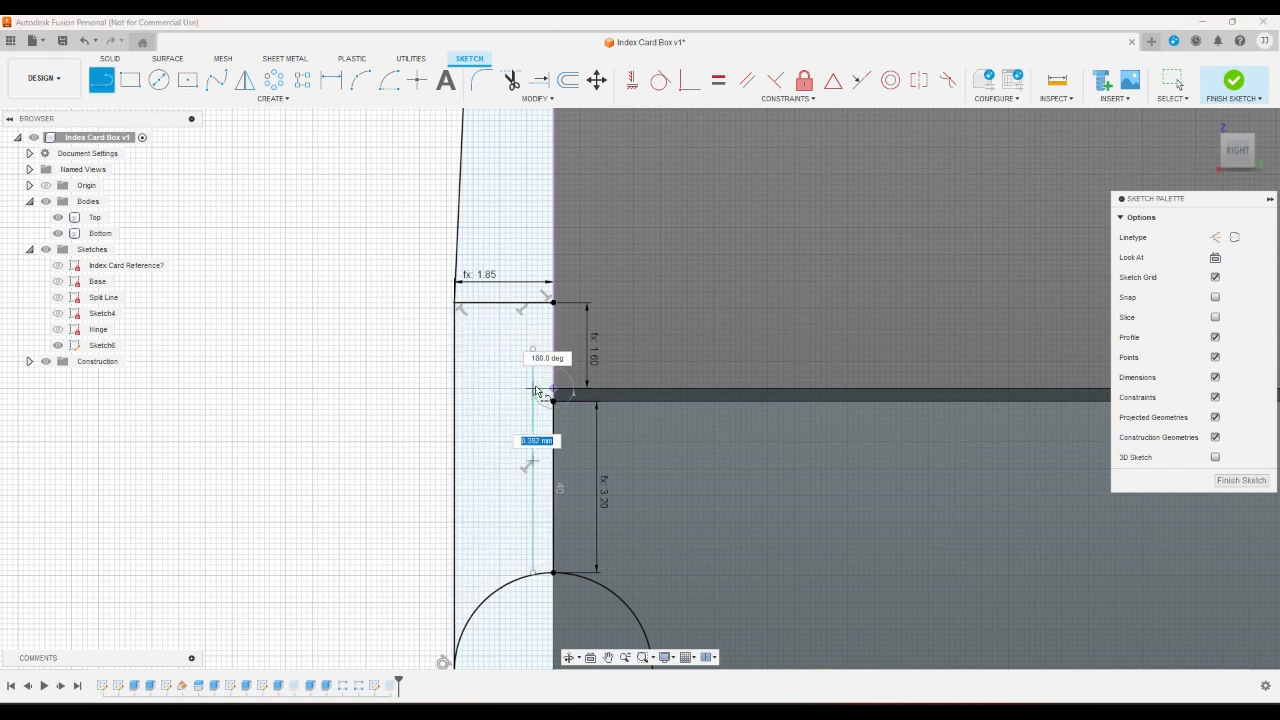
{"action": "left_click", "coordinate": [533, 388]}
{"action": "left_click", "coordinate": [511, 80]}
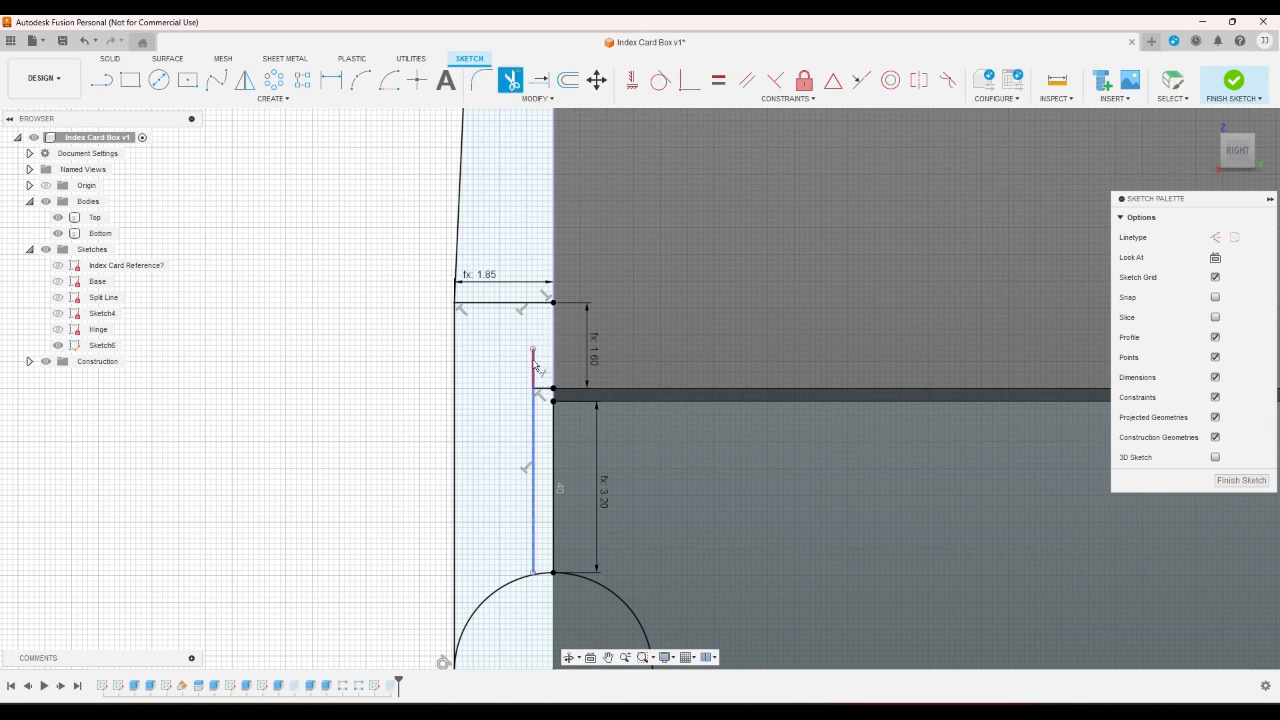
{"action": "left_click", "coordinate": [534, 368]}
- Dimension the short horizontal line to 0.25 mm and finish the sketch
{"action": "left_click", "coordinate": [333, 82]}
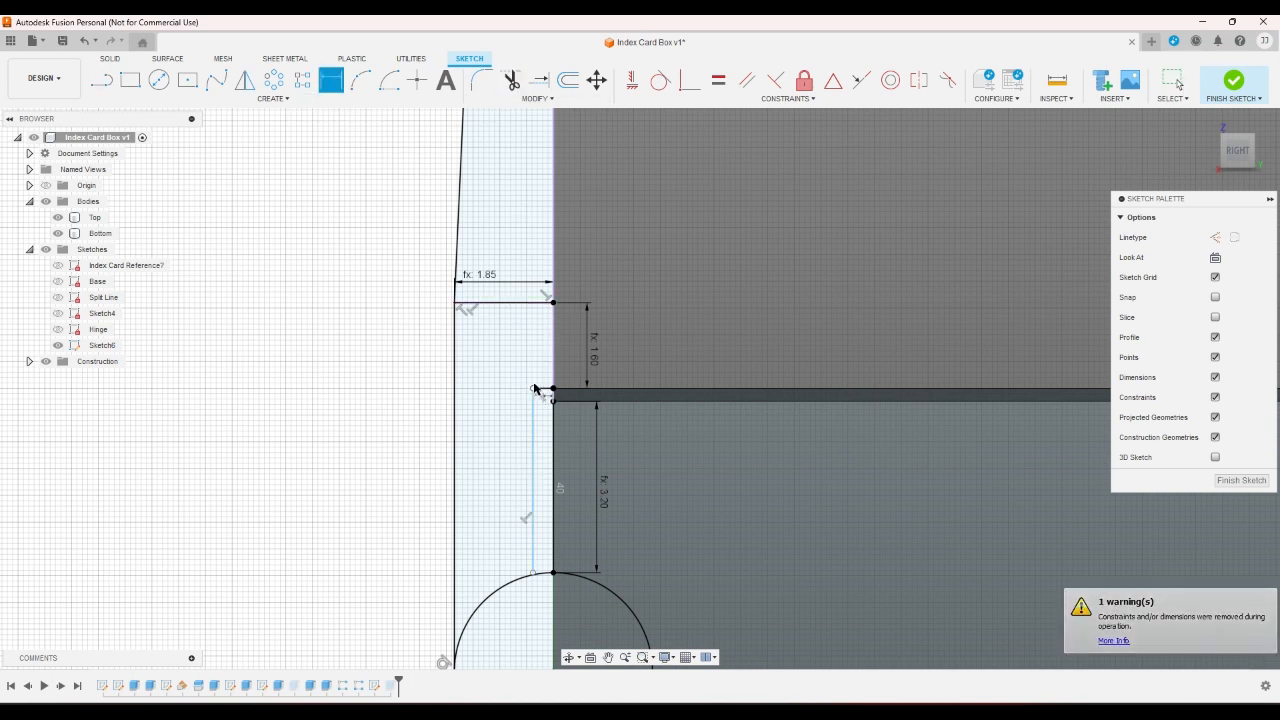
{"action": "left_click", "coordinate": [541, 390]}
{"action": "left_click", "coordinate": [540, 375]}
{"action": "type", "text": "0.25"}
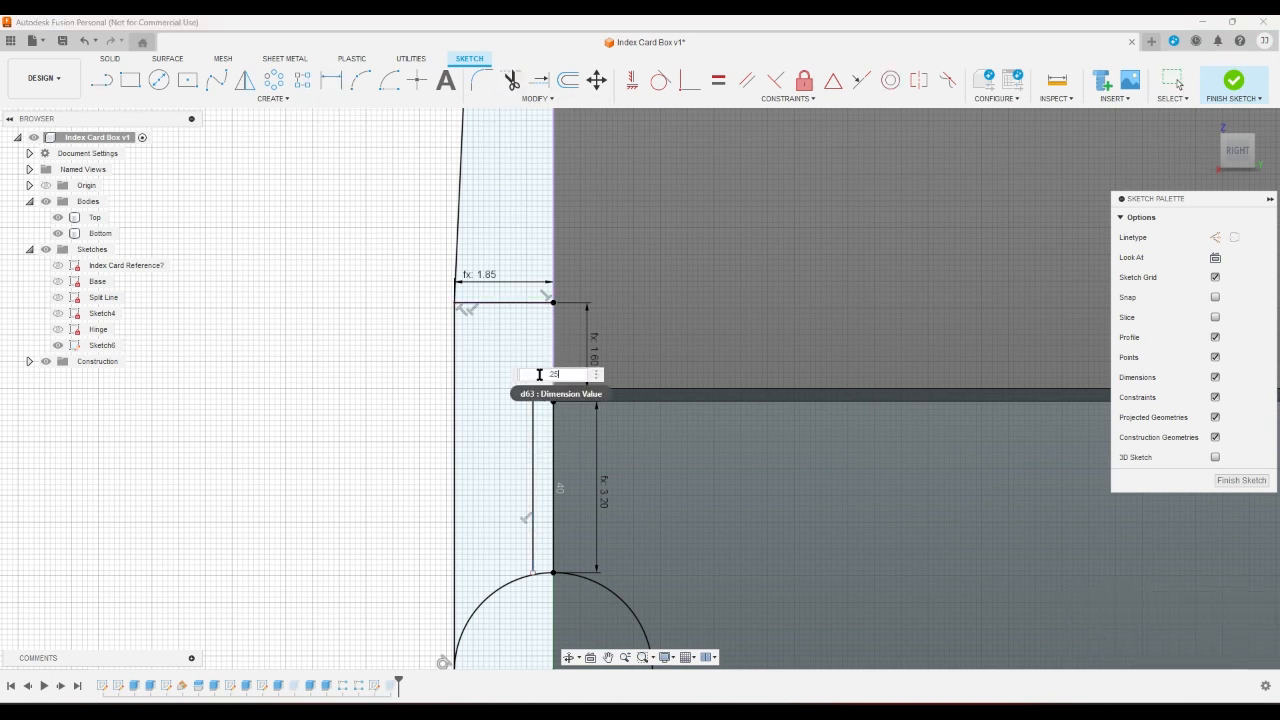
{"action": "key", "text": "Return"}
{"action": "scroll", "coordinate": [535, 383], "scroll_direction": "down", "scroll_amount": 3}
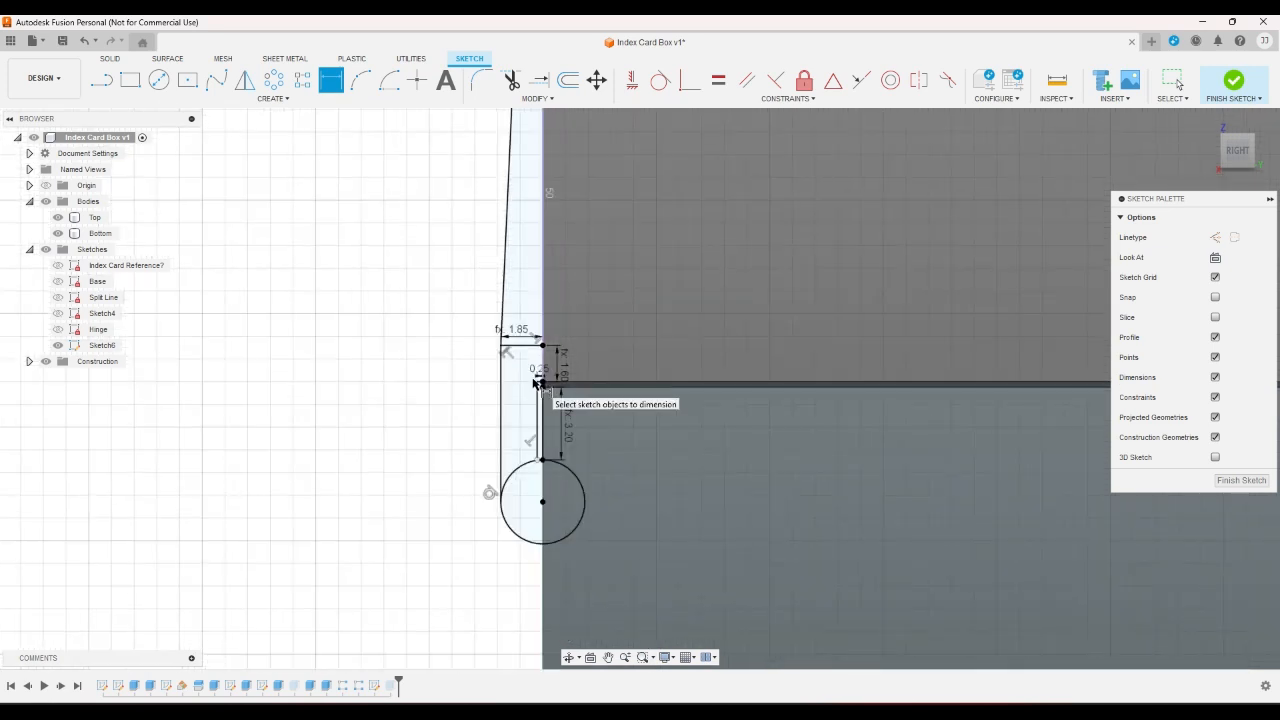
{"action": "left_click", "coordinate": [1221, 89]}
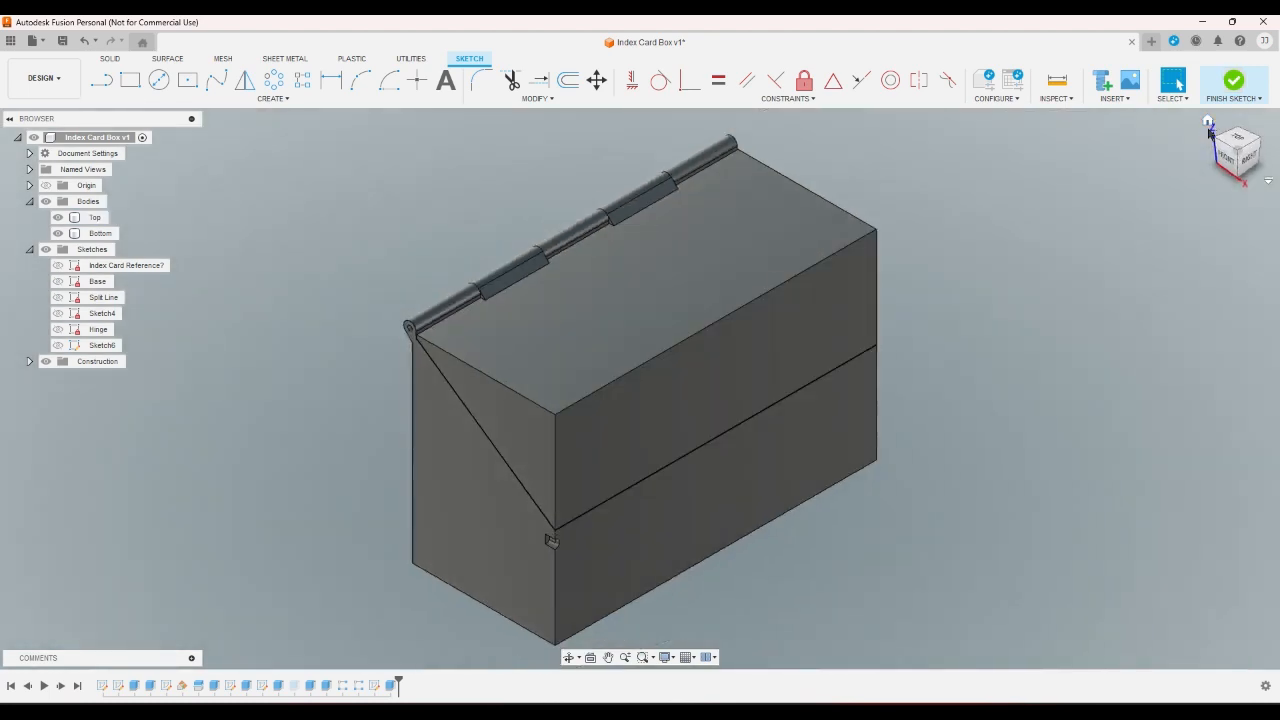
- Reopen the latch sketch and delete the horizontal width dimension above the latch
{"action": "scroll", "coordinate": [524, 540], "scroll_direction": "up", "scroll_amount": 5}
{"action": "scroll", "coordinate": [517, 532], "scroll_direction": "up", "scroll_amount": 3}
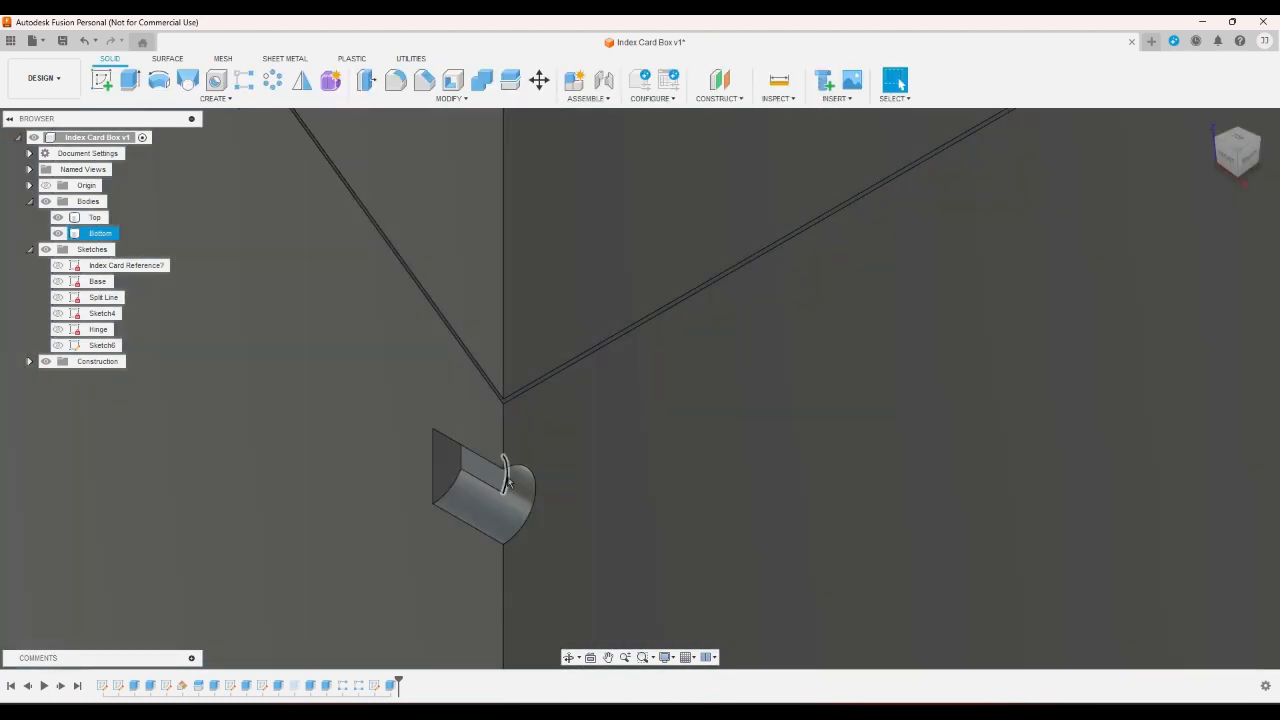
{"action": "scroll", "coordinate": [507, 483], "scroll_direction": "down", "scroll_amount": 1}
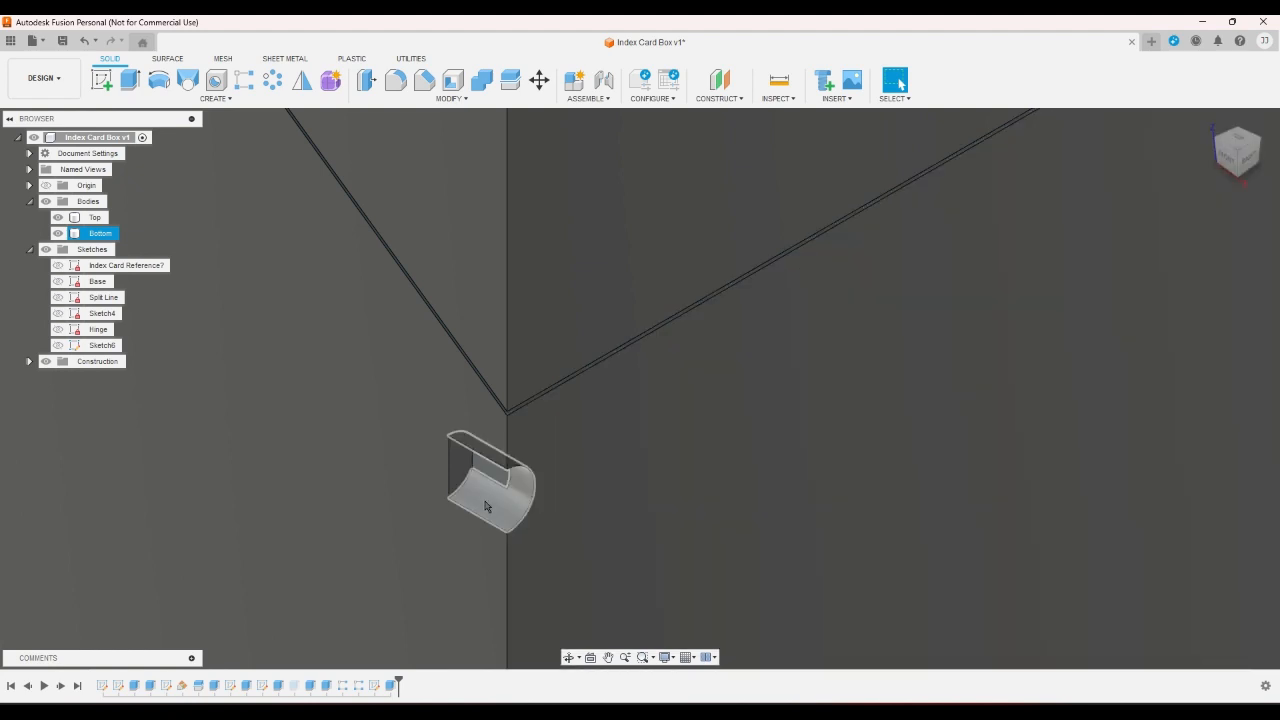
{"action": "double_click", "coordinate": [374, 685]}
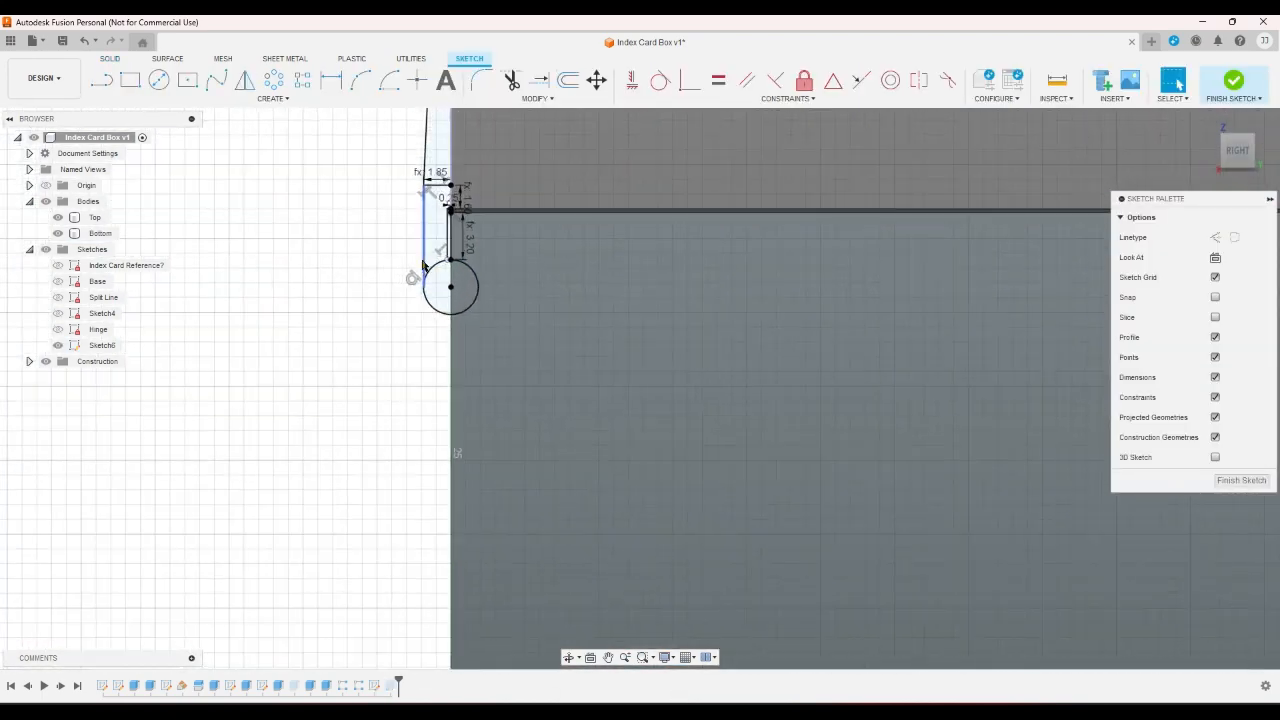
{"action": "scroll", "coordinate": [424, 265], "scroll_direction": "up", "scroll_amount": 1}
{"action": "scroll", "coordinate": [418, 335], "scroll_direction": "down", "scroll_amount": 3}
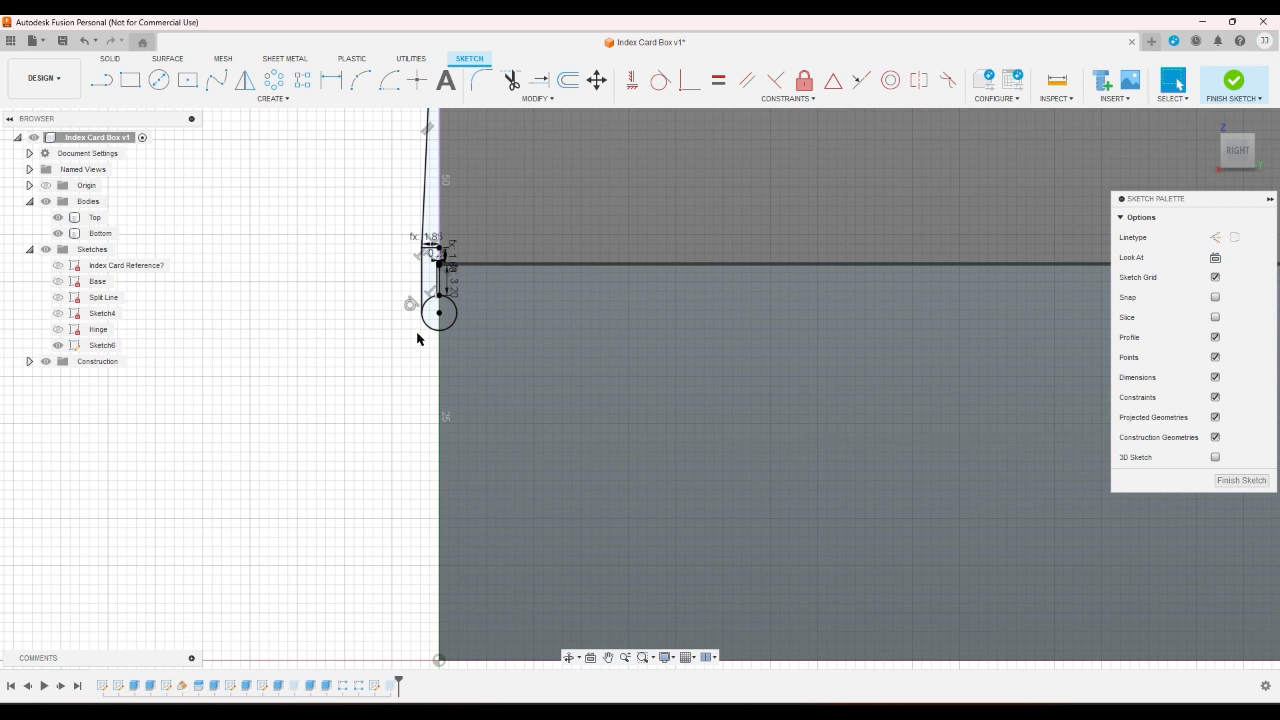
{"action": "scroll", "coordinate": [417, 338], "scroll_direction": "up", "scroll_amount": 3}
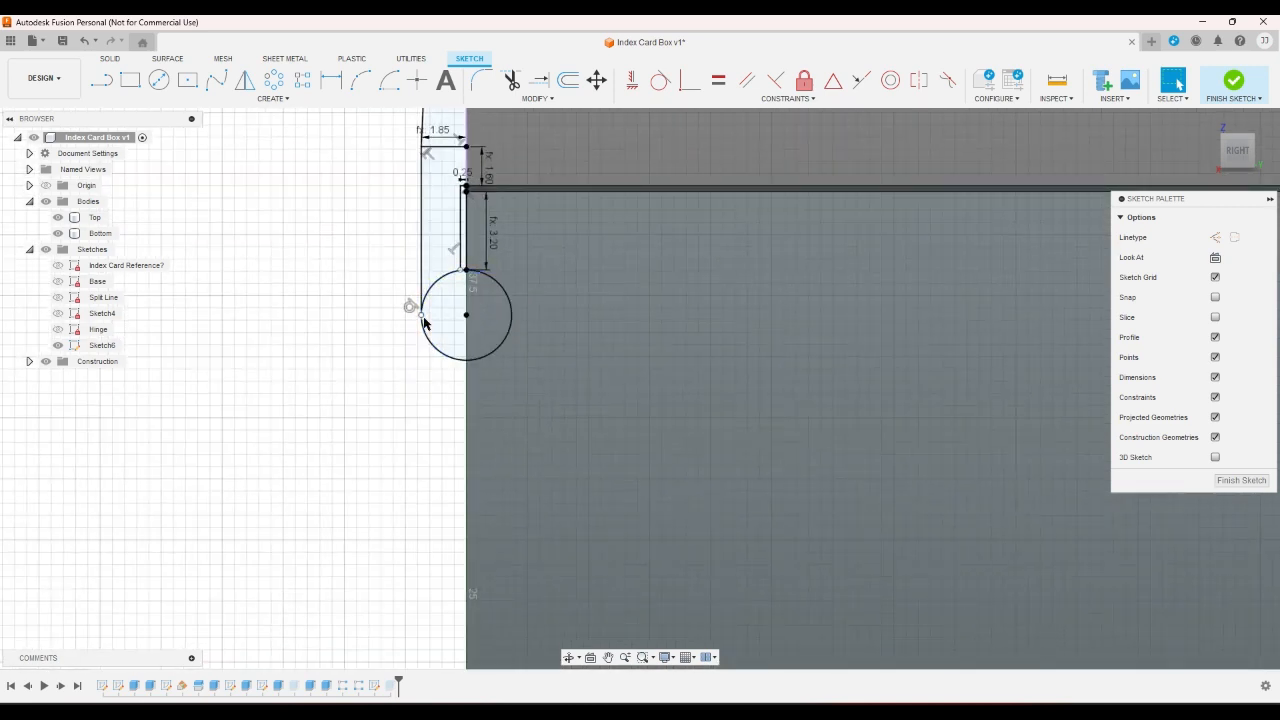
{"action": "scroll", "coordinate": [427, 201], "scroll_direction": "down", "scroll_amount": 2}
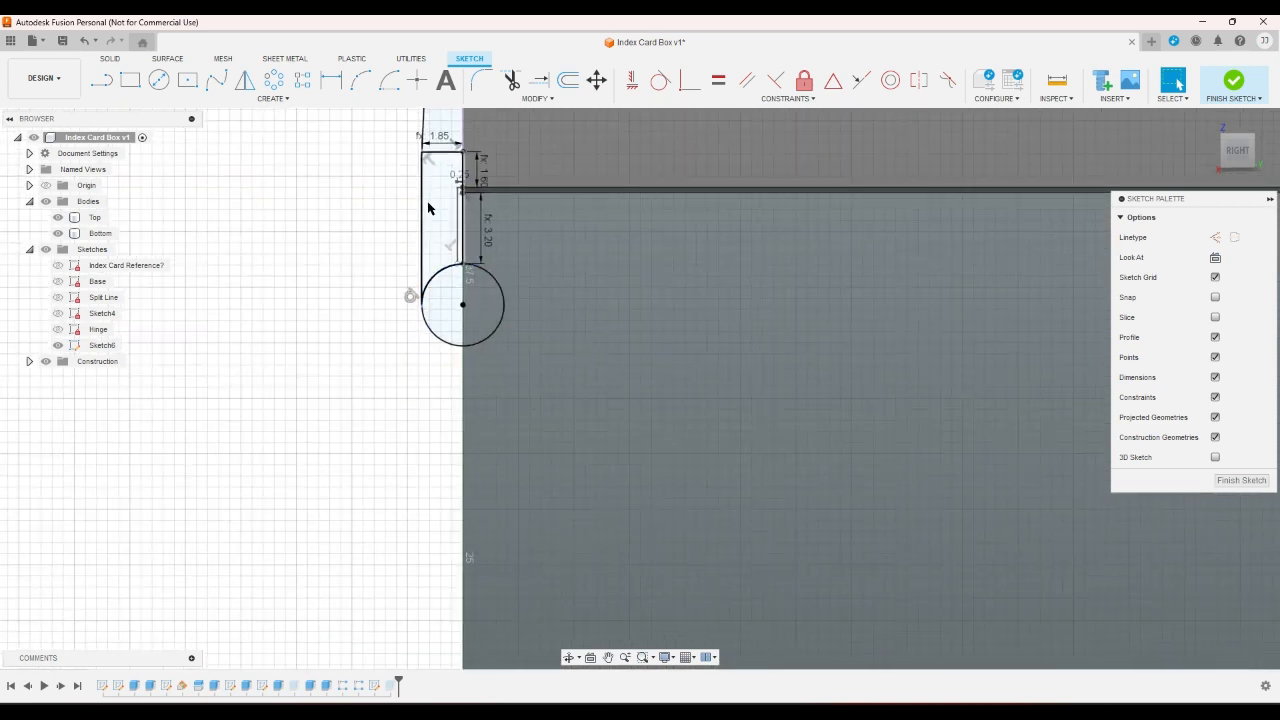
{"action": "left_click", "coordinate": [446, 154]}
{"action": "key", "text": "Delete"}
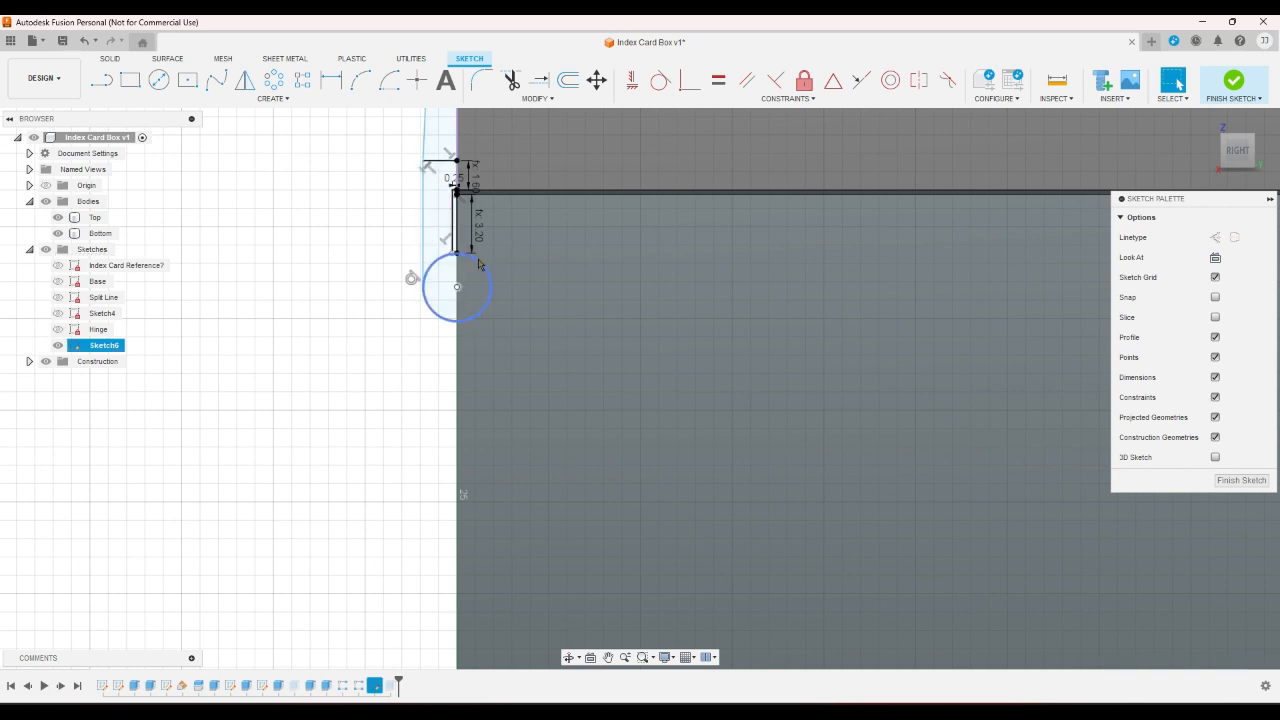
- Dimension the latch circle to a diameter of 3 mm
{"action": "left_click", "coordinate": [331, 80]}
{"action": "left_click", "coordinate": [482, 268]}
{"action": "left_click", "coordinate": [483, 282]}
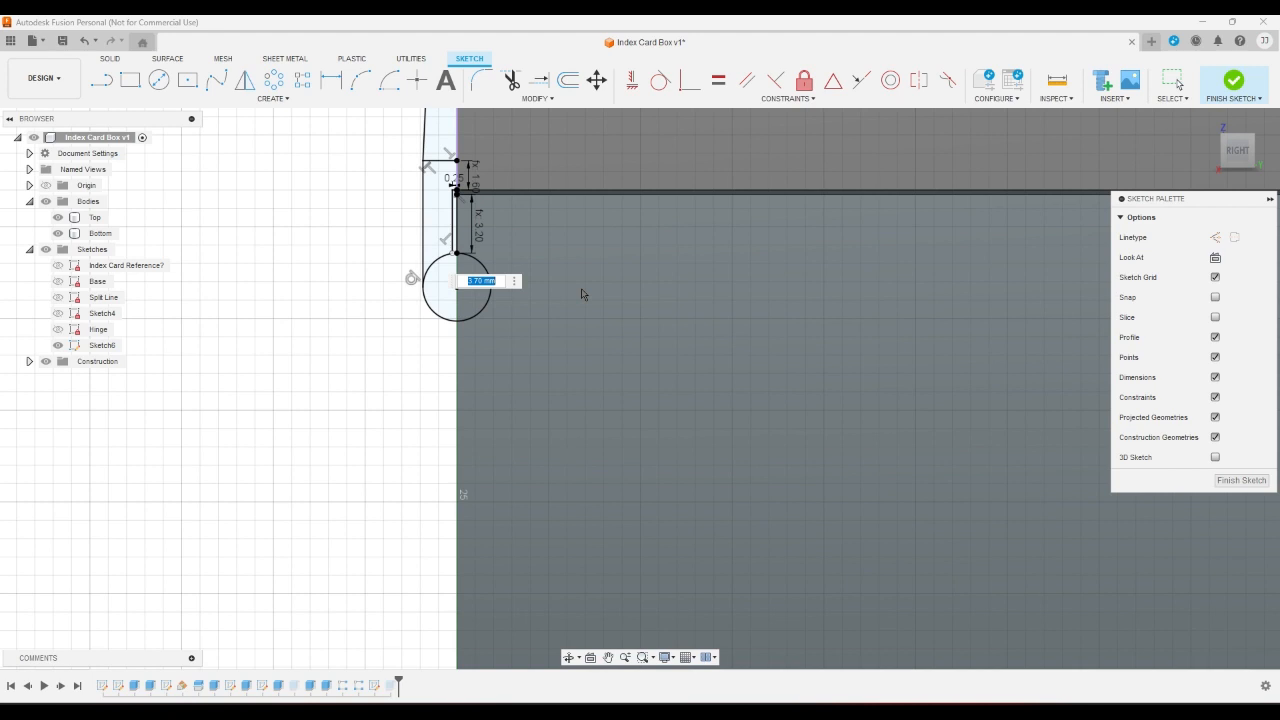
{"action": "key", "text": "Return"}
{"action": "scroll", "coordinate": [586, 290], "scroll_direction": "down", "scroll_amount": 3}
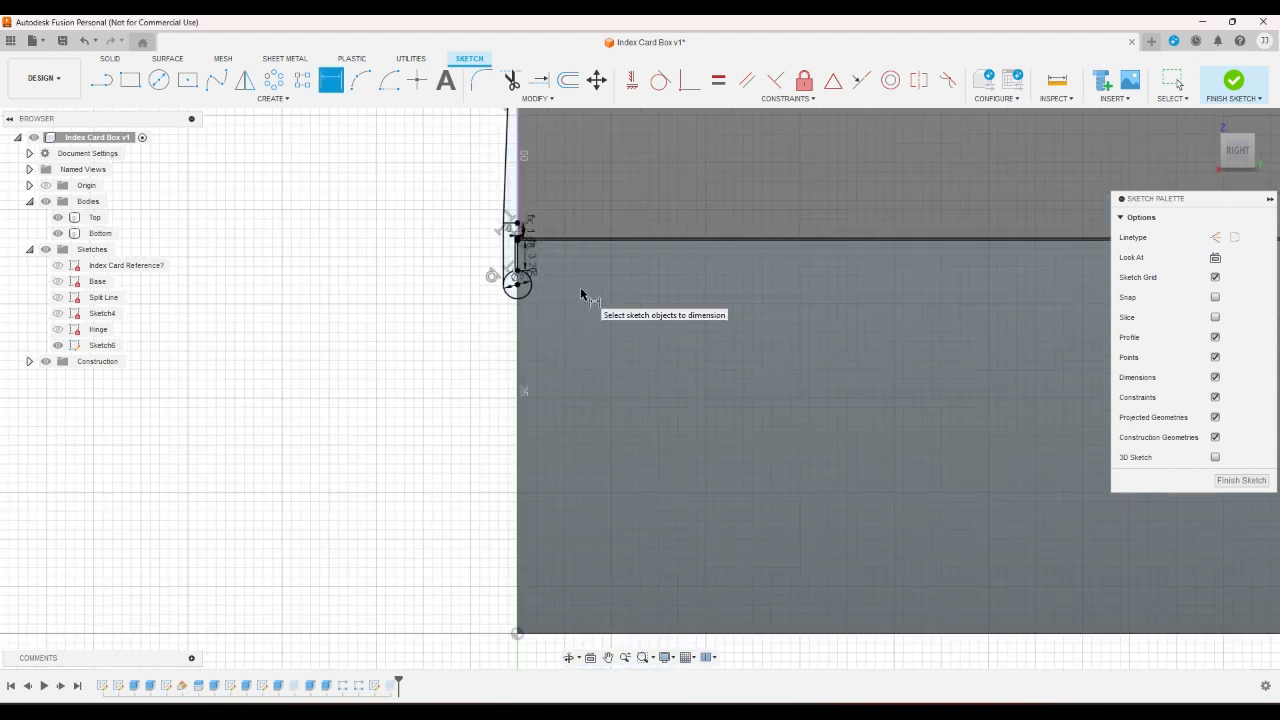
{"action": "scroll", "coordinate": [484, 117], "scroll_direction": "up", "scroll_amount": 3}
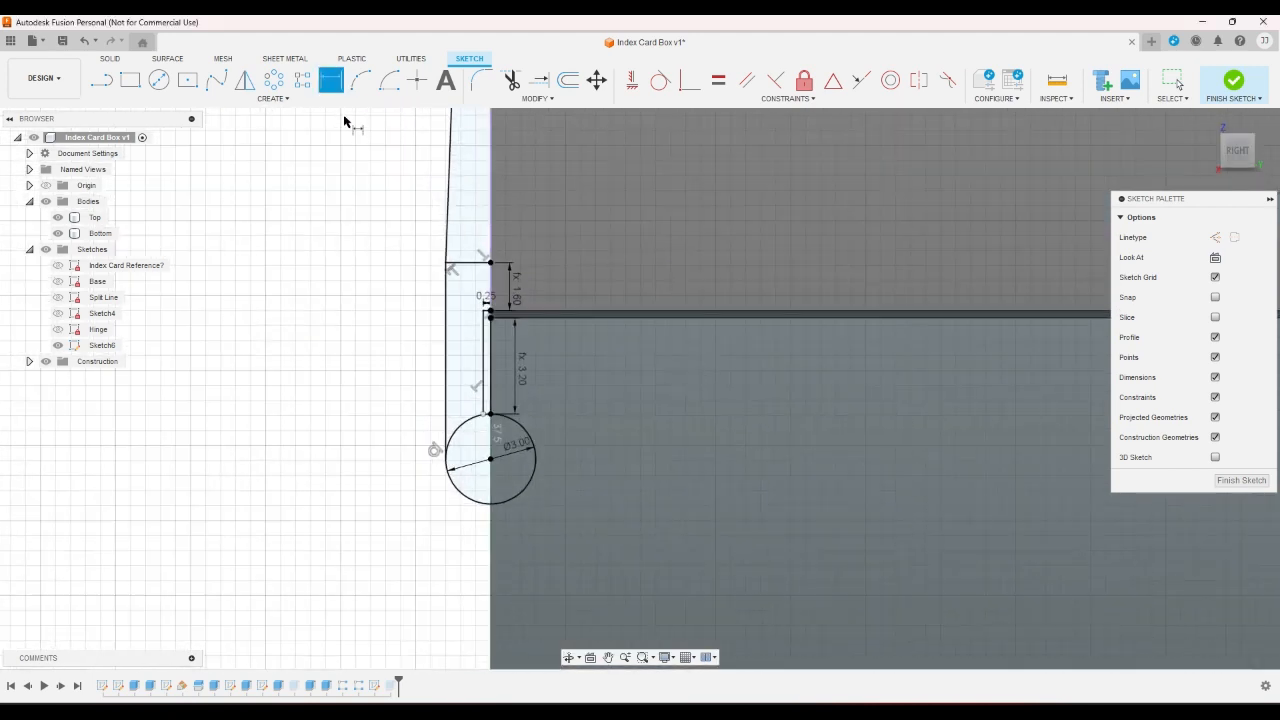
- Check the distance between the latch's inner and outer vertical lines and finish the sketch
{"action": "left_click", "coordinate": [483, 349]}
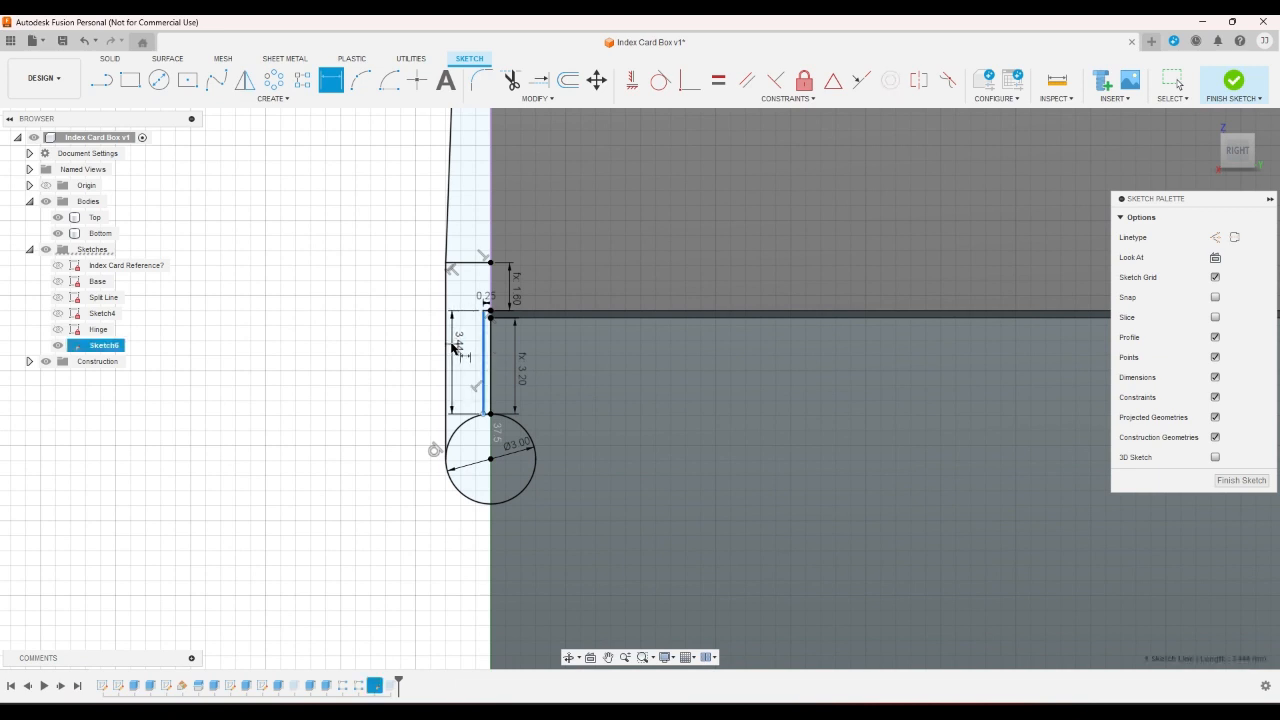
{"action": "right_click", "coordinate": [460, 332]}
{"action": "left_click", "coordinate": [416, 335]}
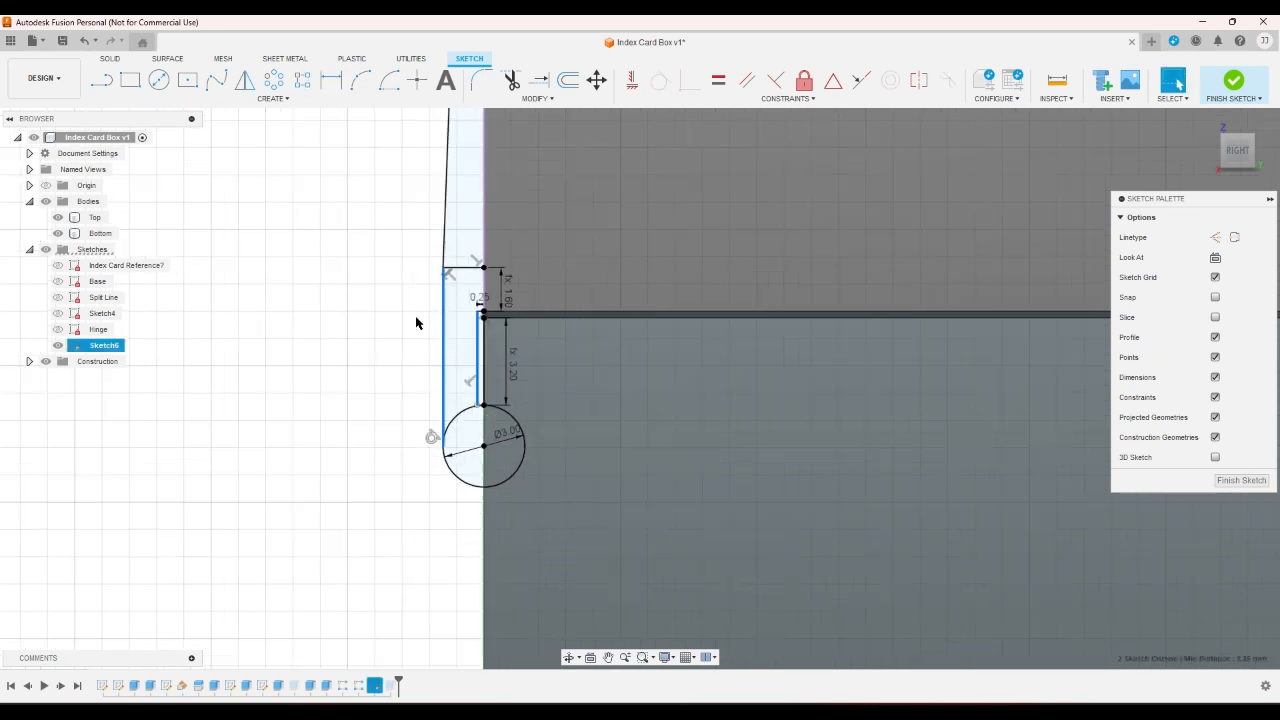
{"action": "left_click", "coordinate": [1233, 80]}
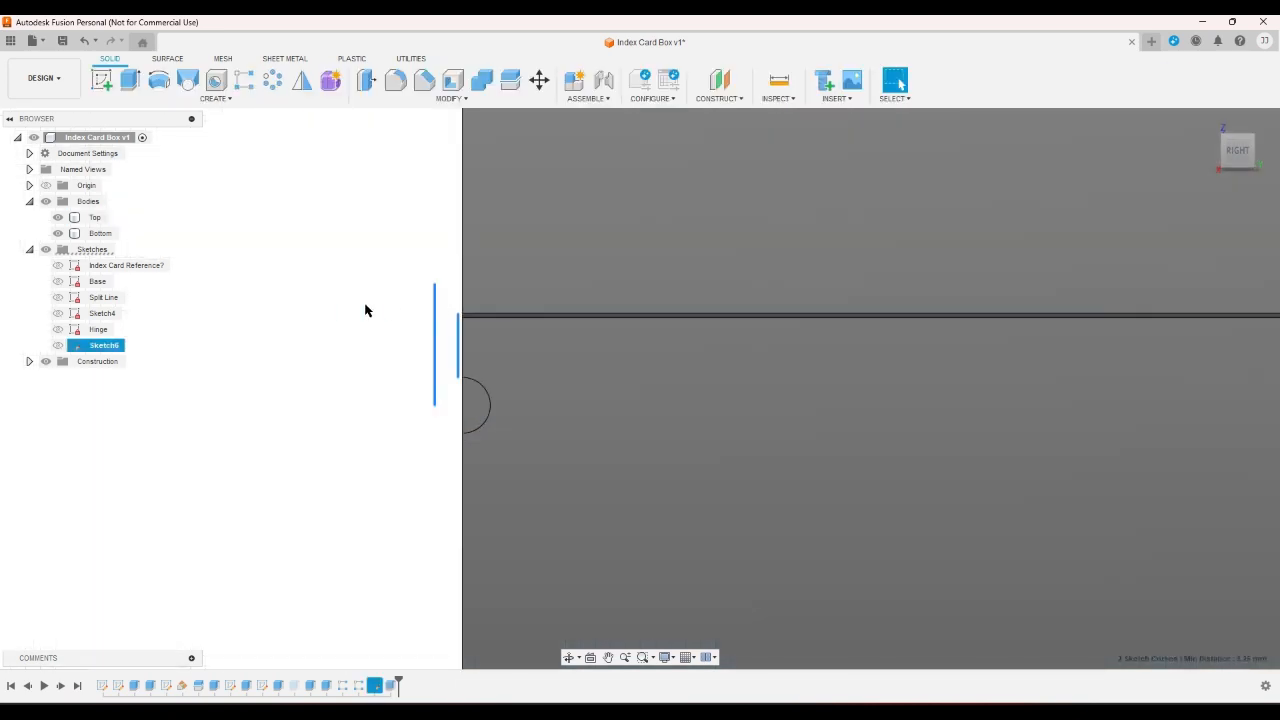
- Show the latch sketch and hide the Bottom body
{"action": "left_click", "coordinate": [57, 345]}
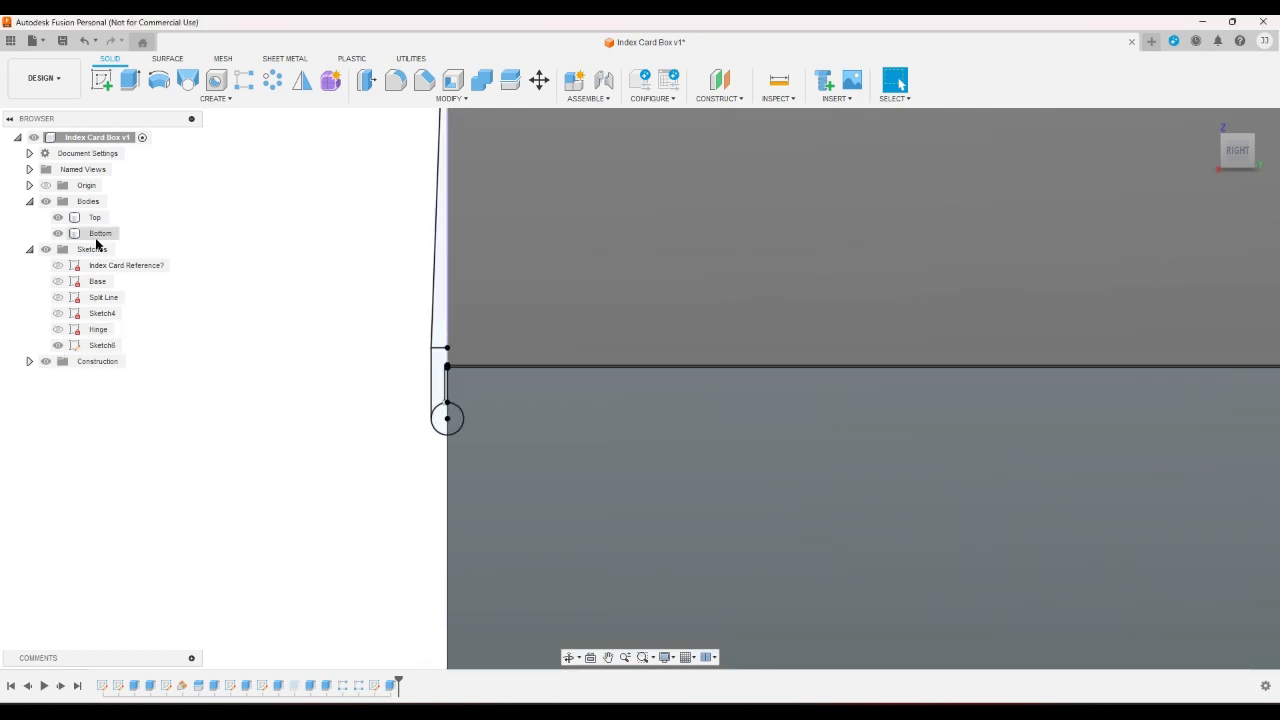
{"action": "left_click", "coordinate": [57, 233]}
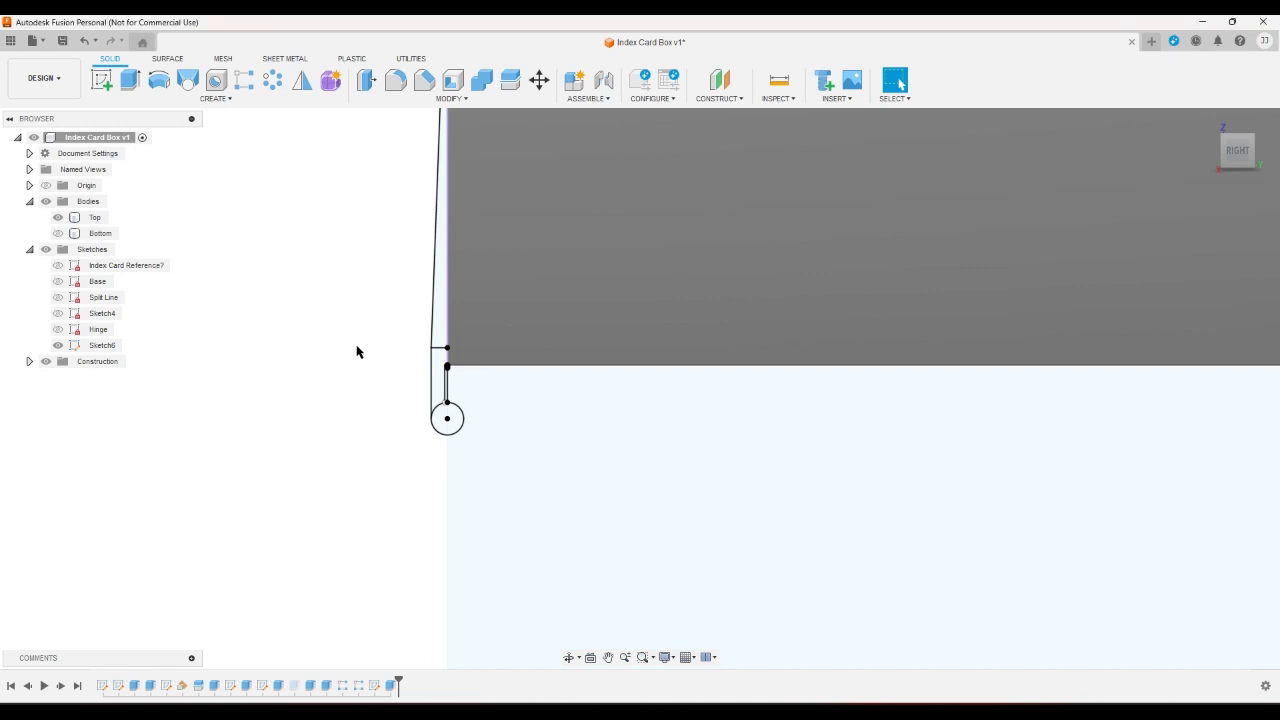
{"action": "scroll", "coordinate": [357, 351], "scroll_direction": "down", "scroll_amount": 2}
- Extrude the latch profiles, including the full circle, by -3 mm and join them to the Top body
{"action": "left_click", "coordinate": [121, 76]}
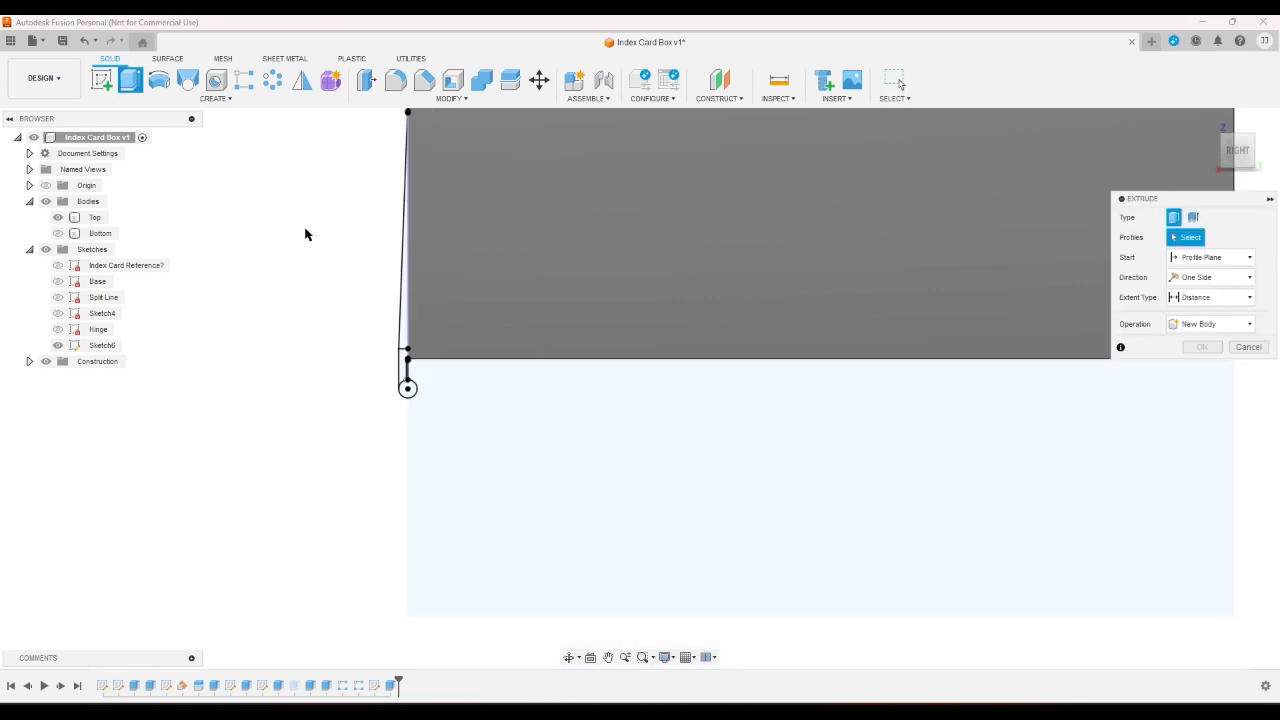
{"action": "left_click", "coordinate": [404, 338]}
{"action": "left_click", "coordinate": [404, 358]}
{"action": "left_click", "coordinate": [405, 386]}
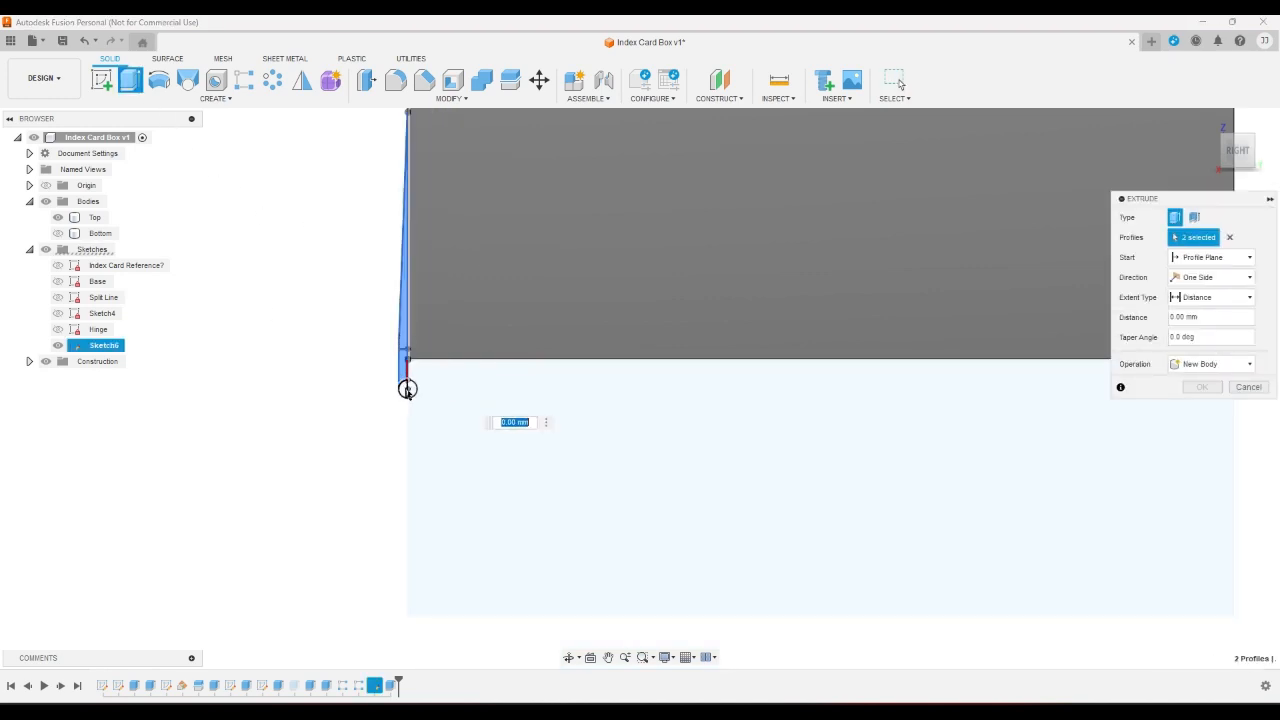
{"action": "left_click", "coordinate": [412, 389]}
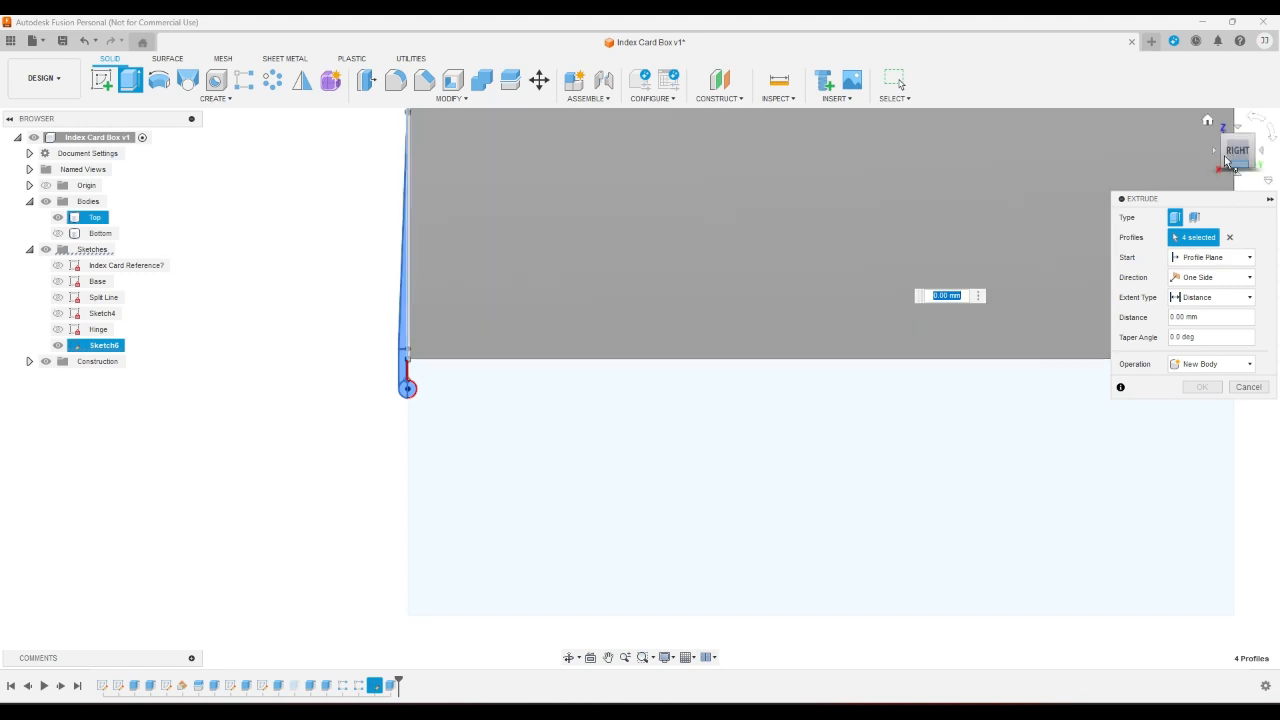
{"action": "left_click", "coordinate": [1222, 146]}
{"action": "scroll", "coordinate": [605, 535], "scroll_direction": "up", "scroll_amount": 6}
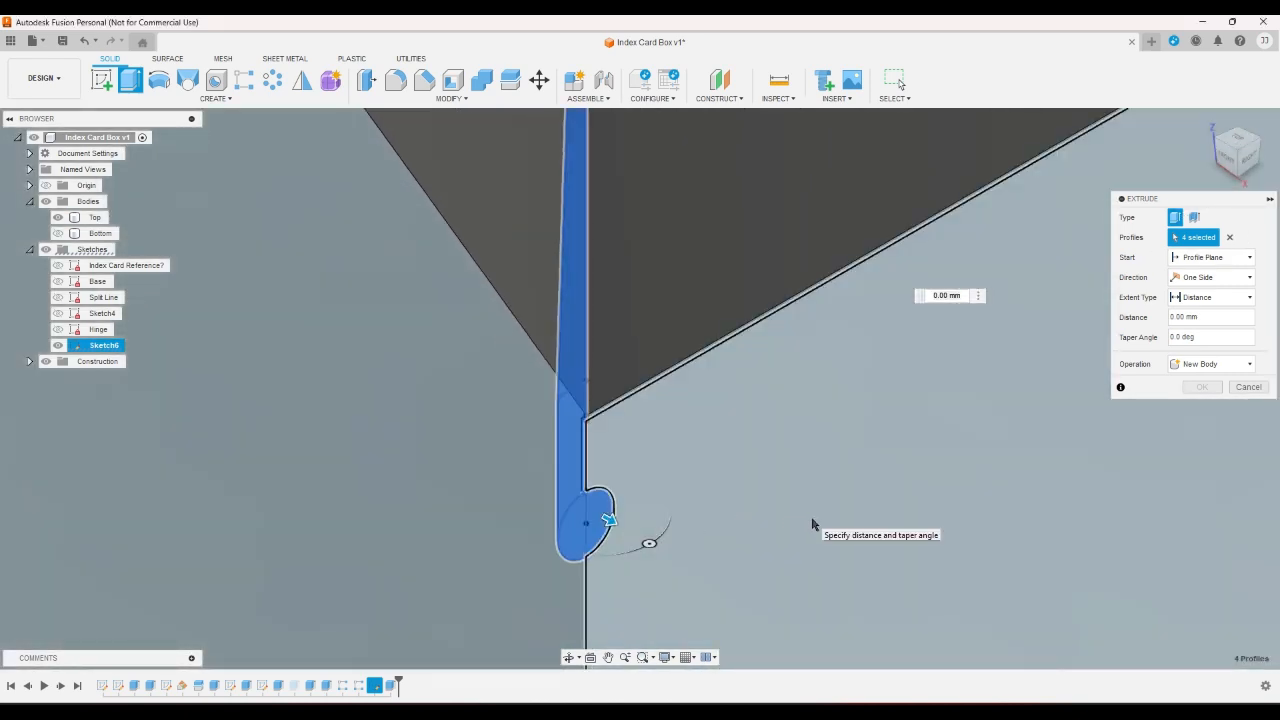
{"action": "left_click", "coordinate": [1201, 317]}
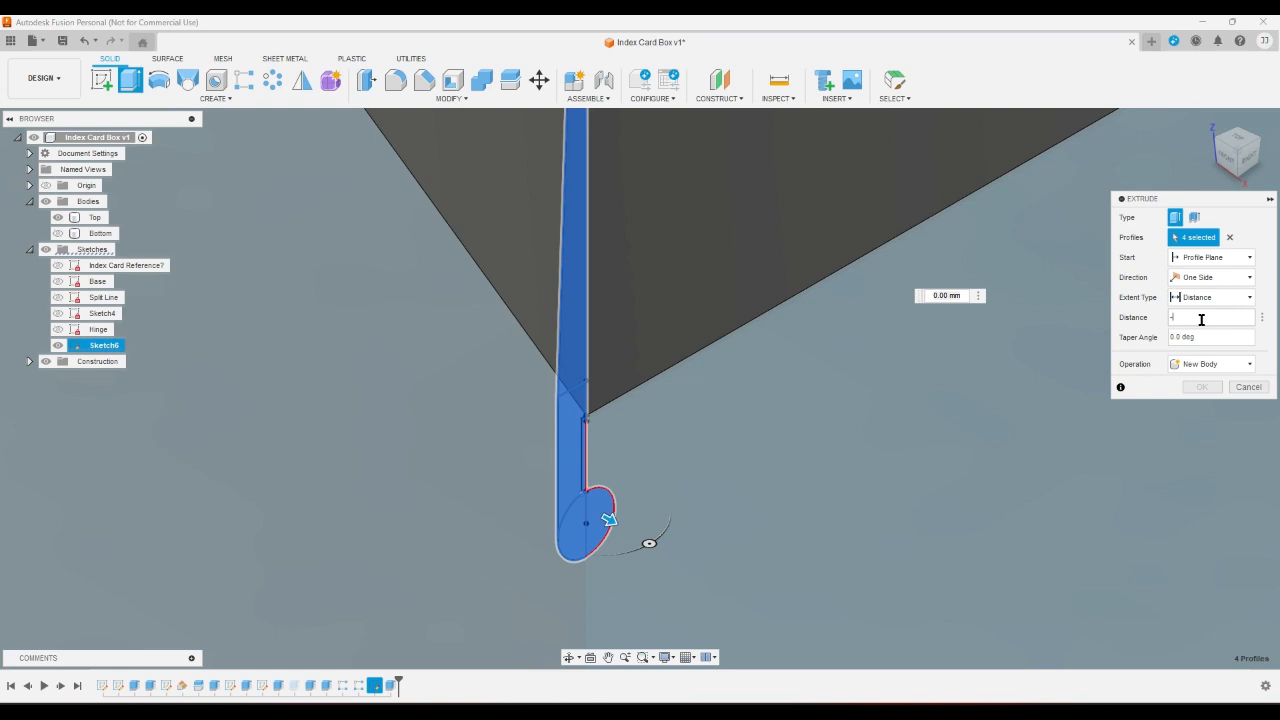
{"action": "key", "text": "Return"}
{"action": "scroll", "coordinate": [1201, 325], "scroll_direction": "down", "scroll_amount": 3}
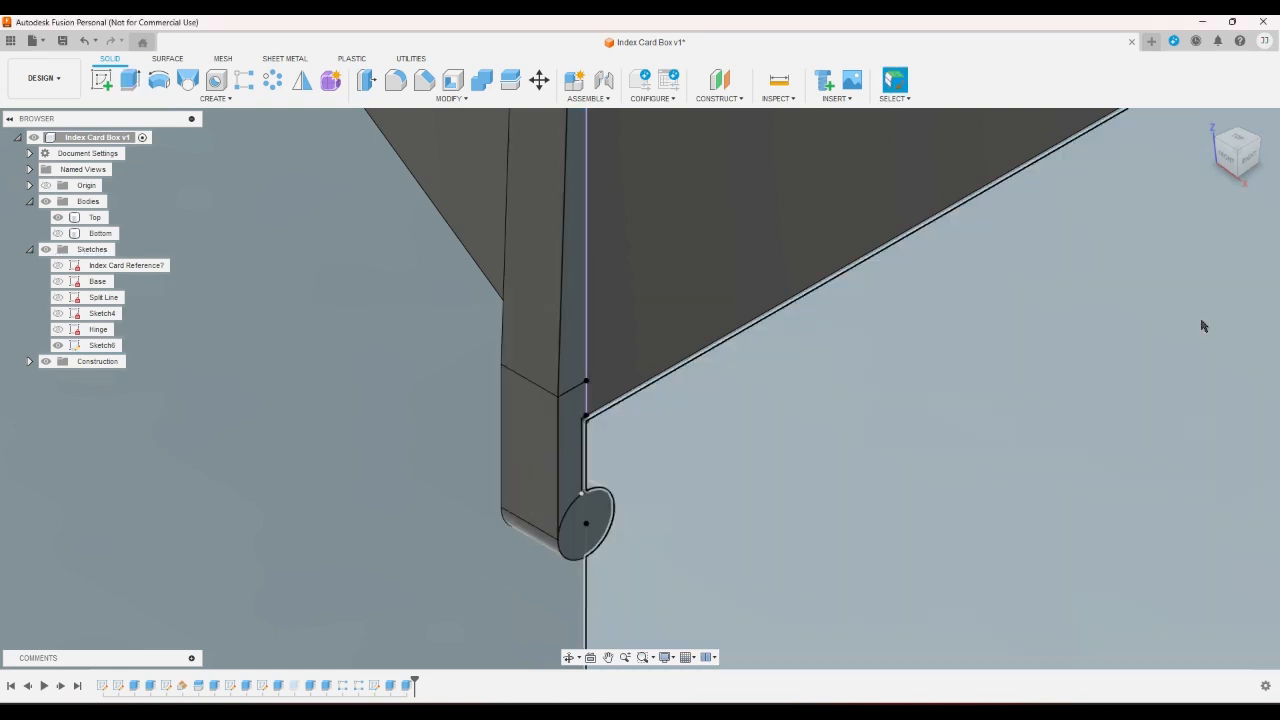
- Show the Bottom body again and hide the latch sketch
{"action": "left_click", "coordinate": [51, 233]}
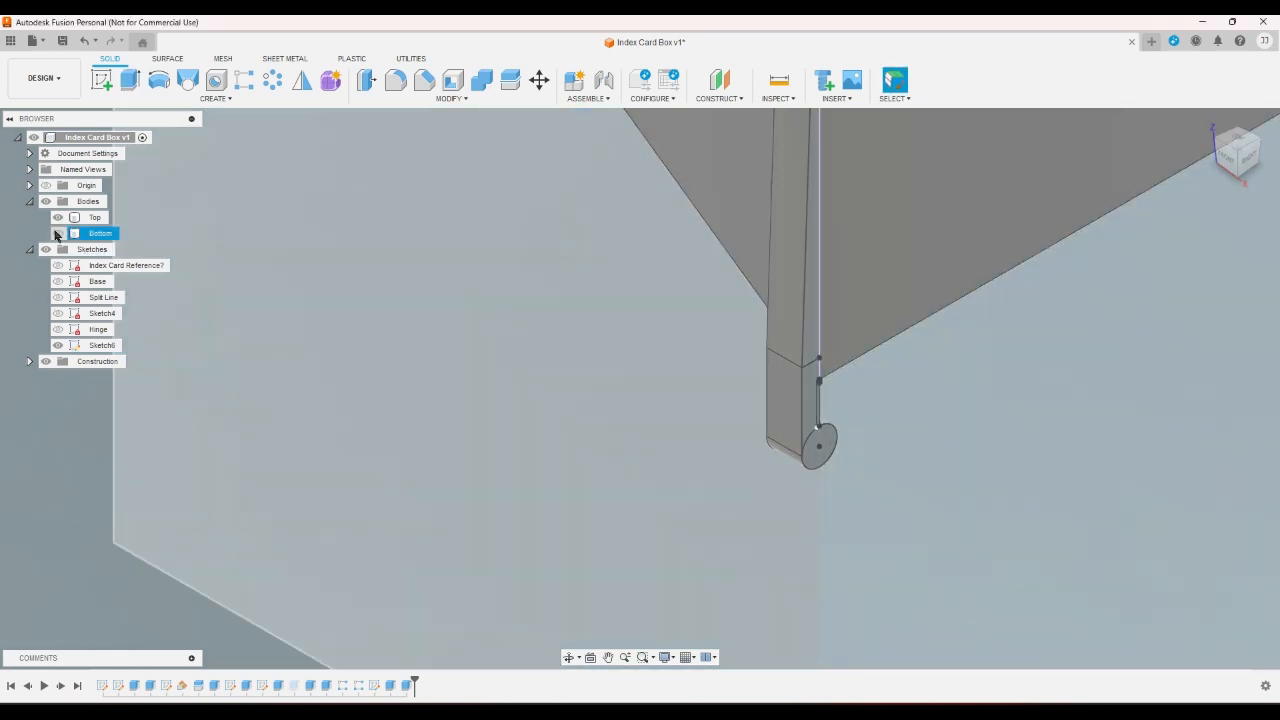
{"action": "key", "text": "Escape"}
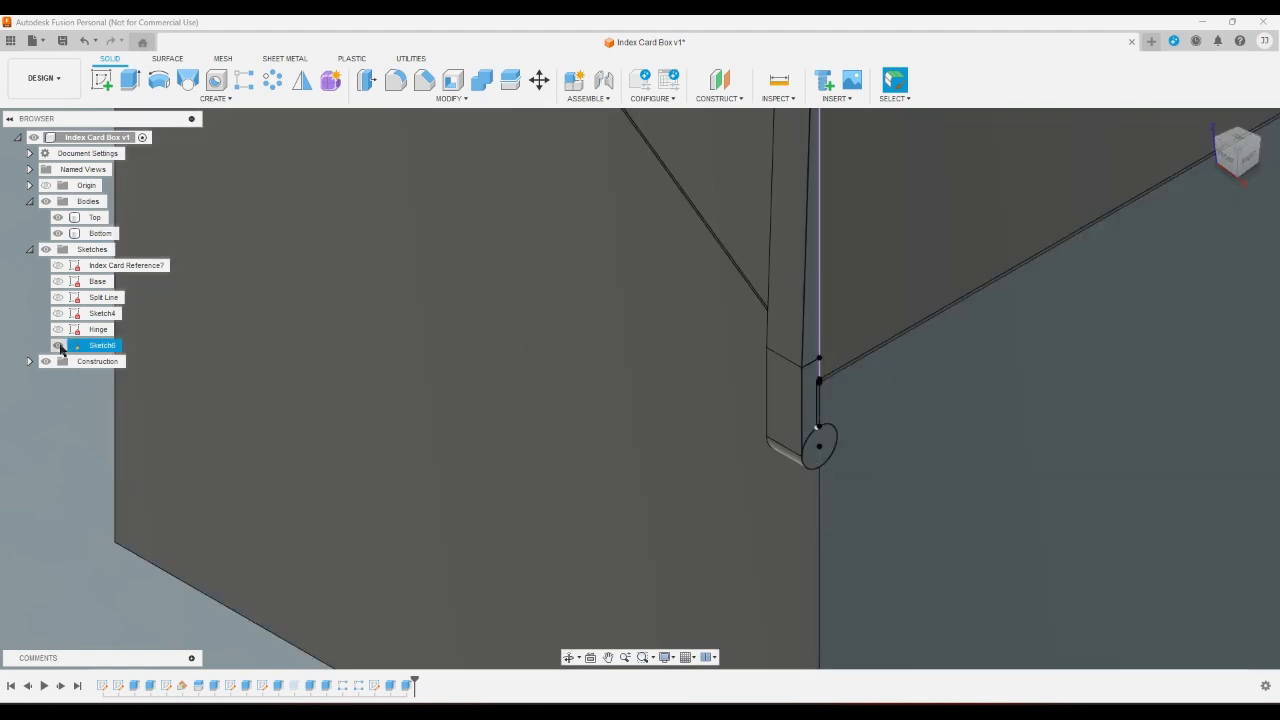
{"action": "left_click", "coordinate": [58, 345]}
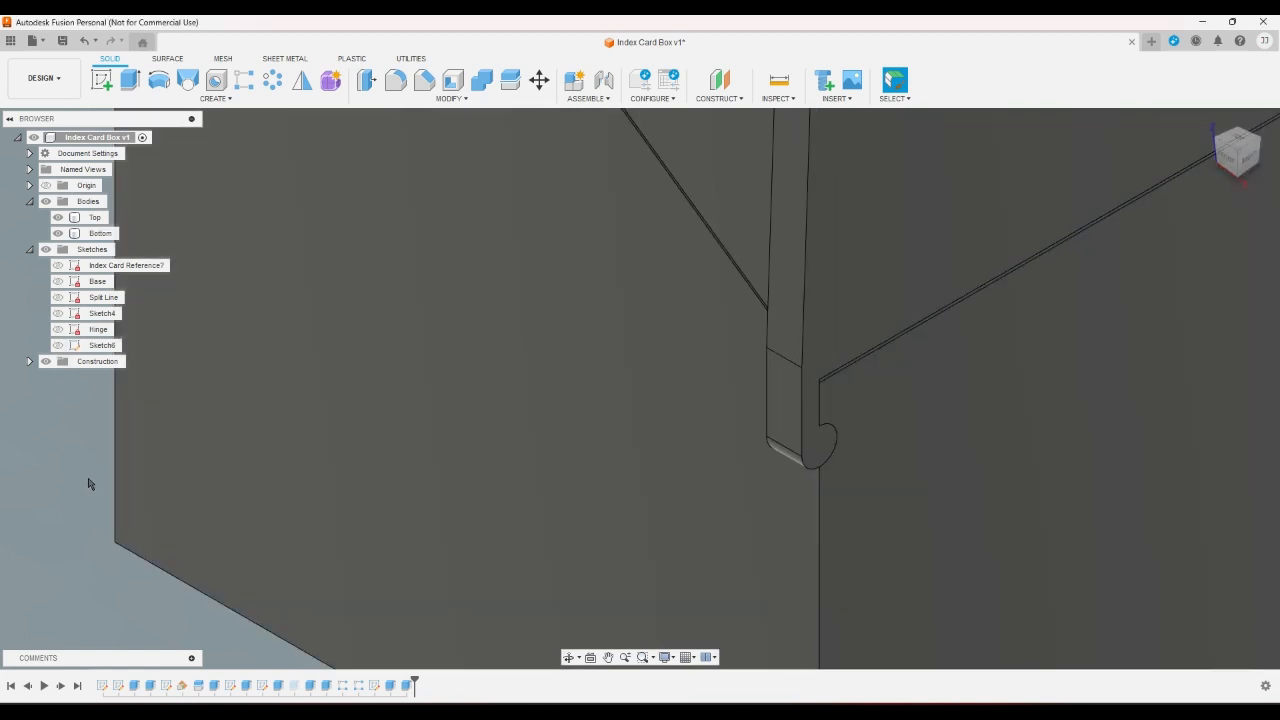
- Examine from the right side how the latch hook sits in the notch and against the box edge
{"action": "left_click", "coordinate": [1238, 188]}
{"action": "left_click", "coordinate": [1248, 166]}
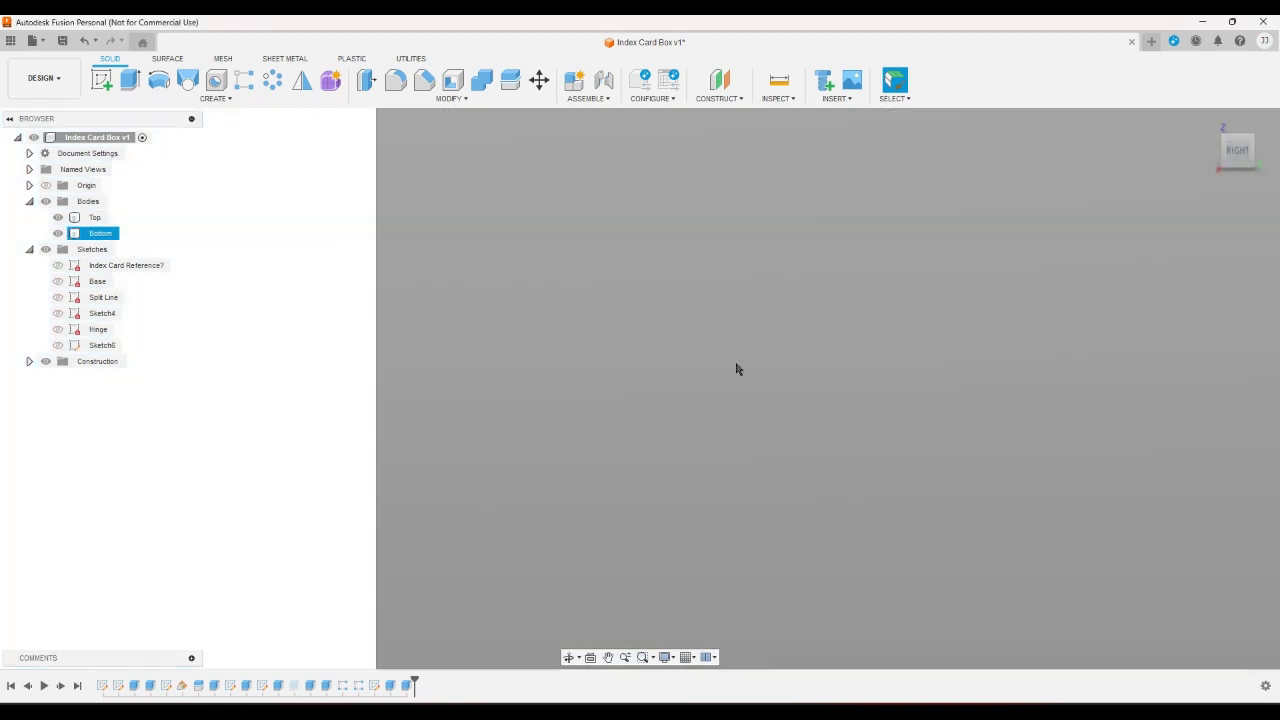
{"action": "scroll", "coordinate": [545, 190], "scroll_direction": "up", "scroll_amount": 5}
{"action": "scroll", "coordinate": [513, 207], "scroll_direction": "down", "scroll_amount": 4}
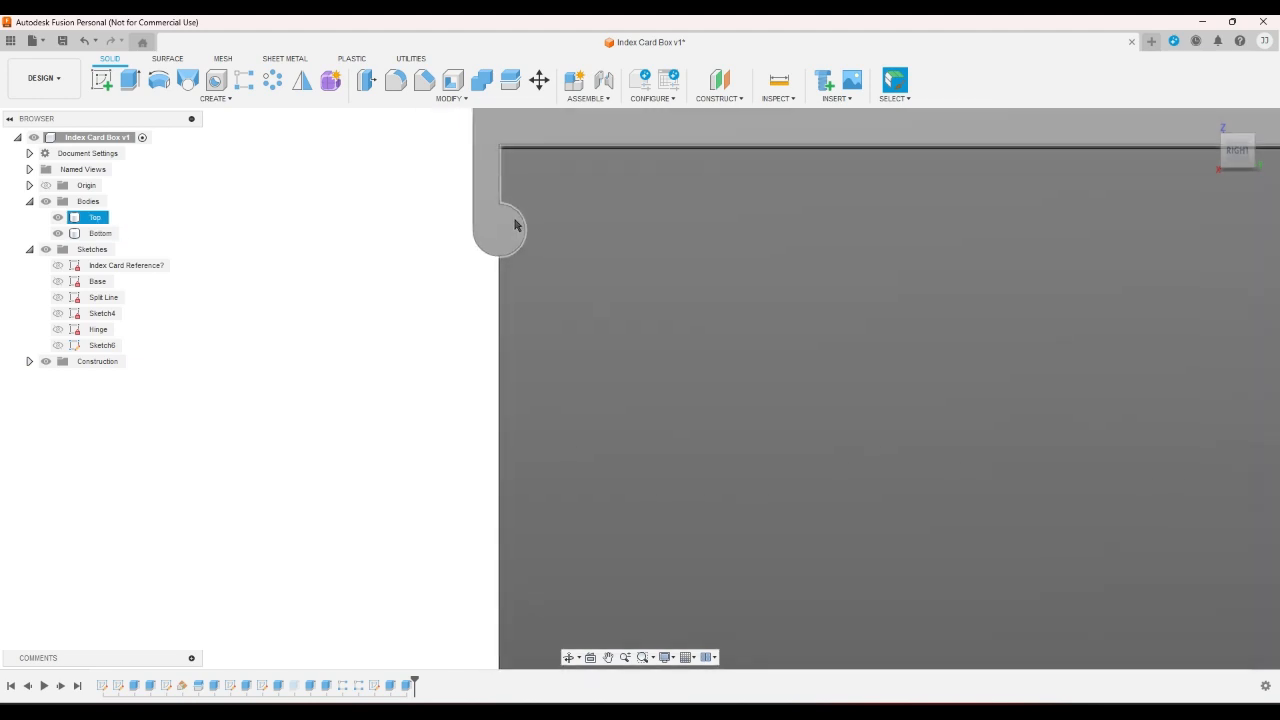
{"action": "scroll", "coordinate": [506, 205], "scroll_direction": "up", "scroll_amount": 2}
{"action": "scroll", "coordinate": [492, 208], "scroll_direction": "up", "scroll_amount": 4}
{"action": "left_click", "coordinate": [360, 309]}
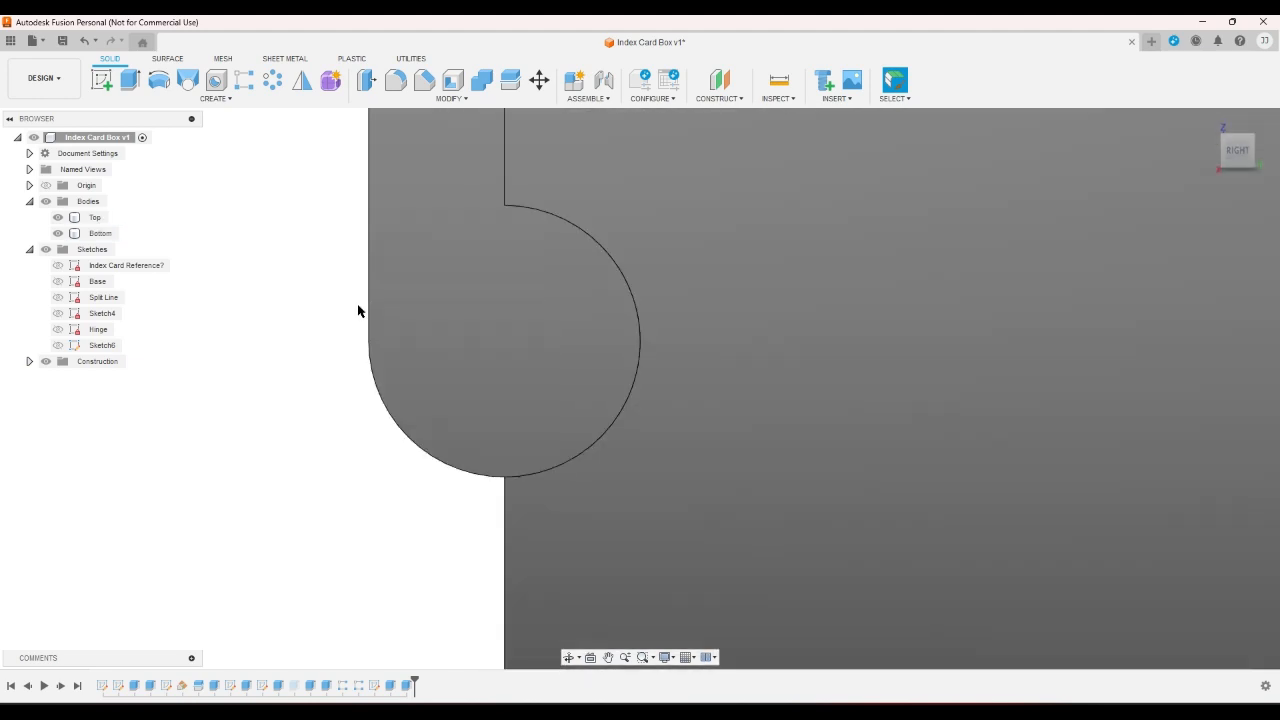
{"action": "scroll", "coordinate": [283, 335], "scroll_direction": "down", "scroll_amount": 6}
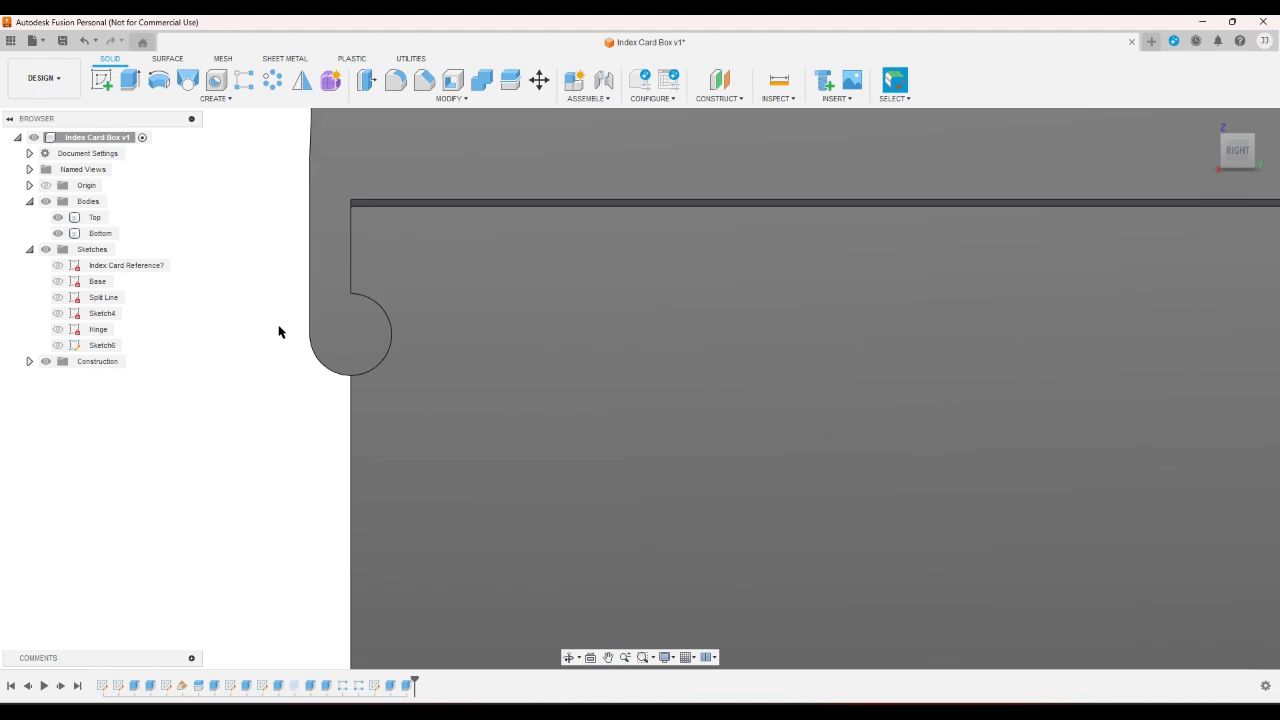
- Show the latch sketch and review the profiles selected in the latch extrusion without changing the feature
{"action": "left_click", "coordinate": [58, 345]}
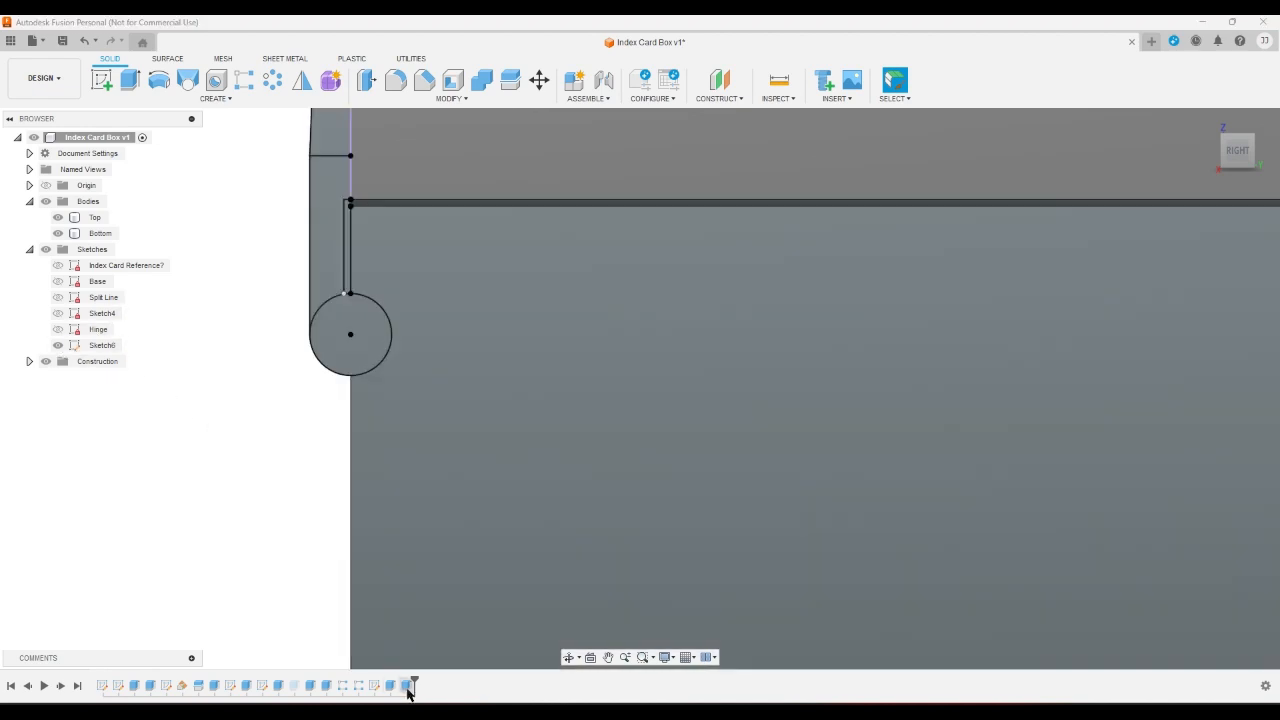
{"action": "double_click", "coordinate": [406, 685]}
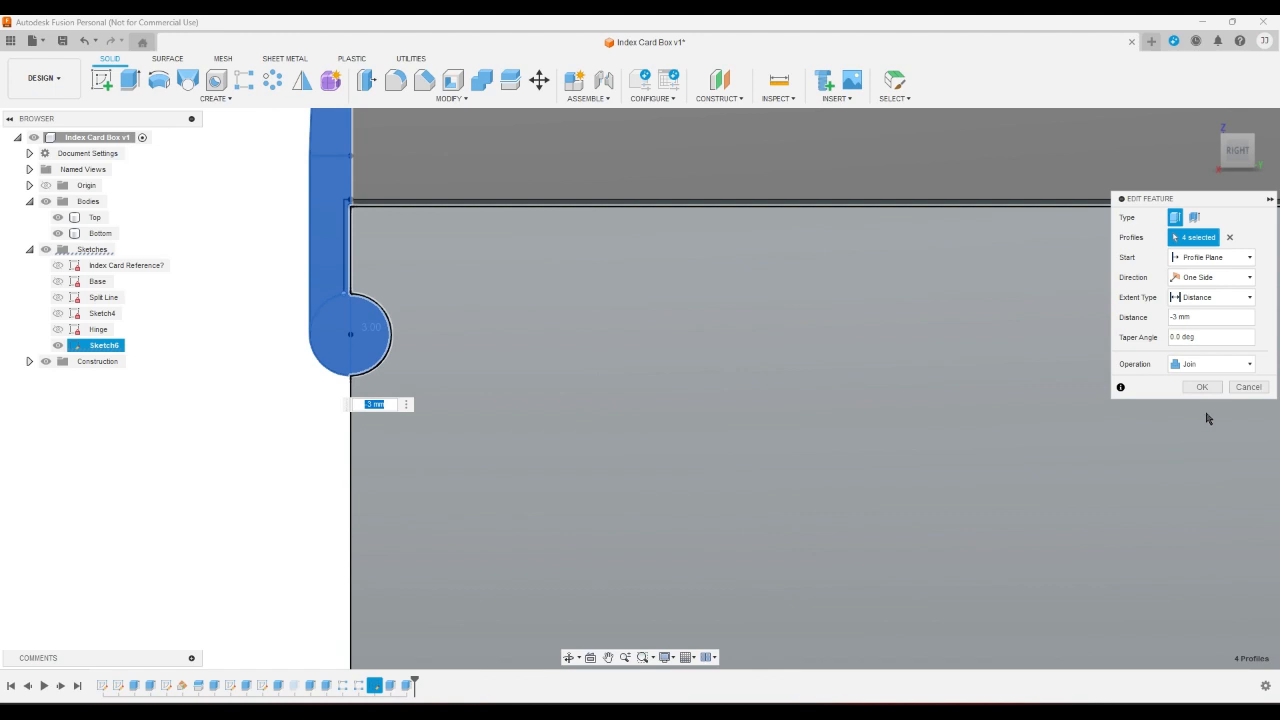
{"action": "left_click", "coordinate": [1247, 387]}
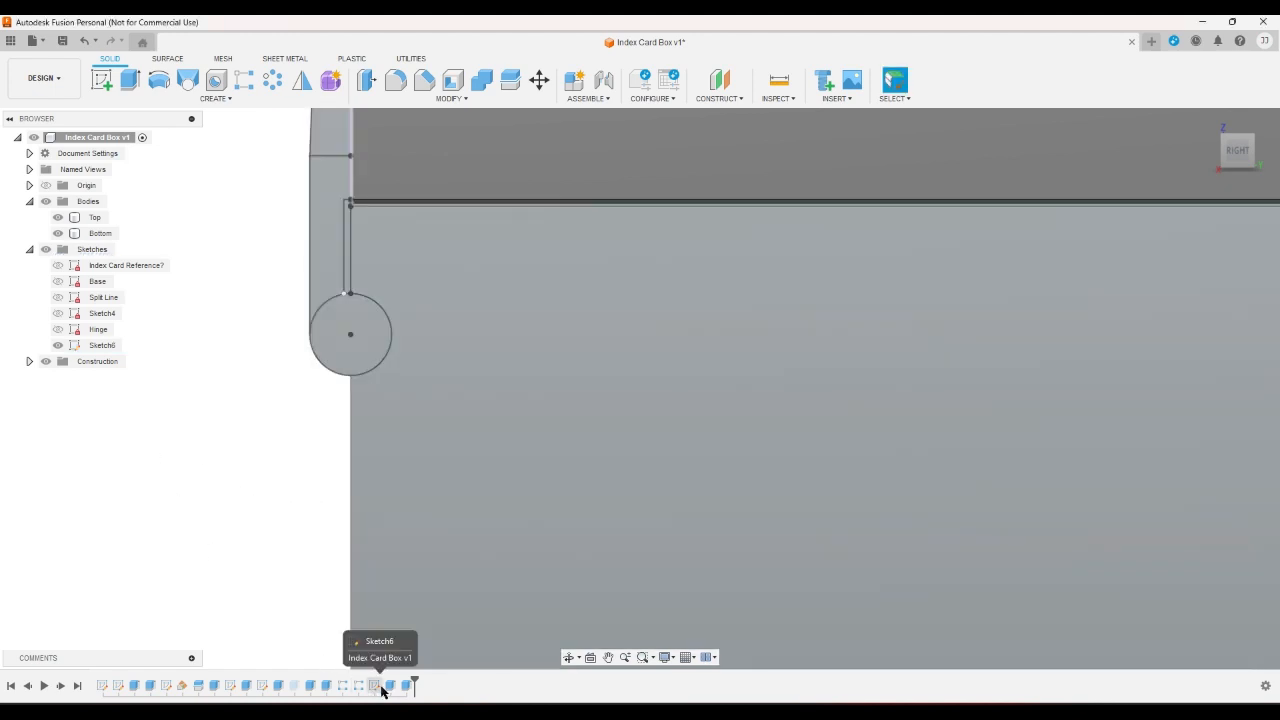
- Edit the latch sketch and extend the 0.25 mm clearance line down to meet the latch circle, closing the gap profile
{"action": "double_click", "coordinate": [375, 686]}
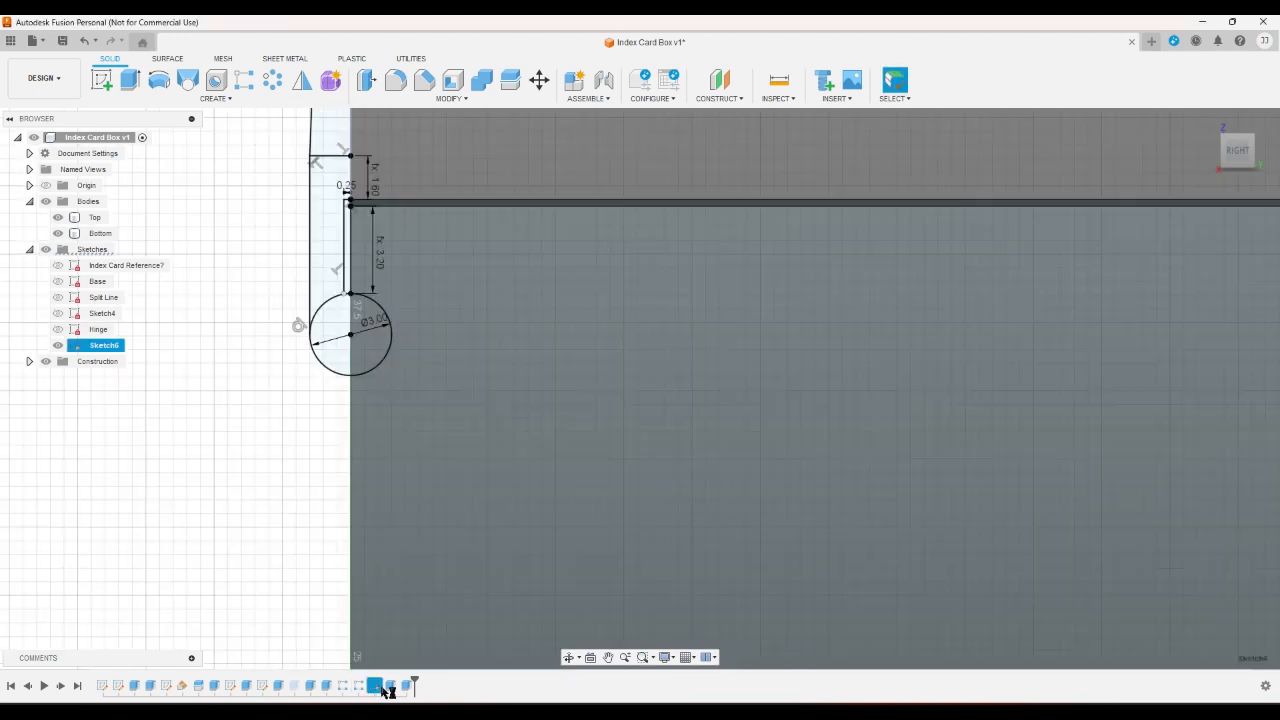
{"action": "left_click", "coordinate": [101, 82]}
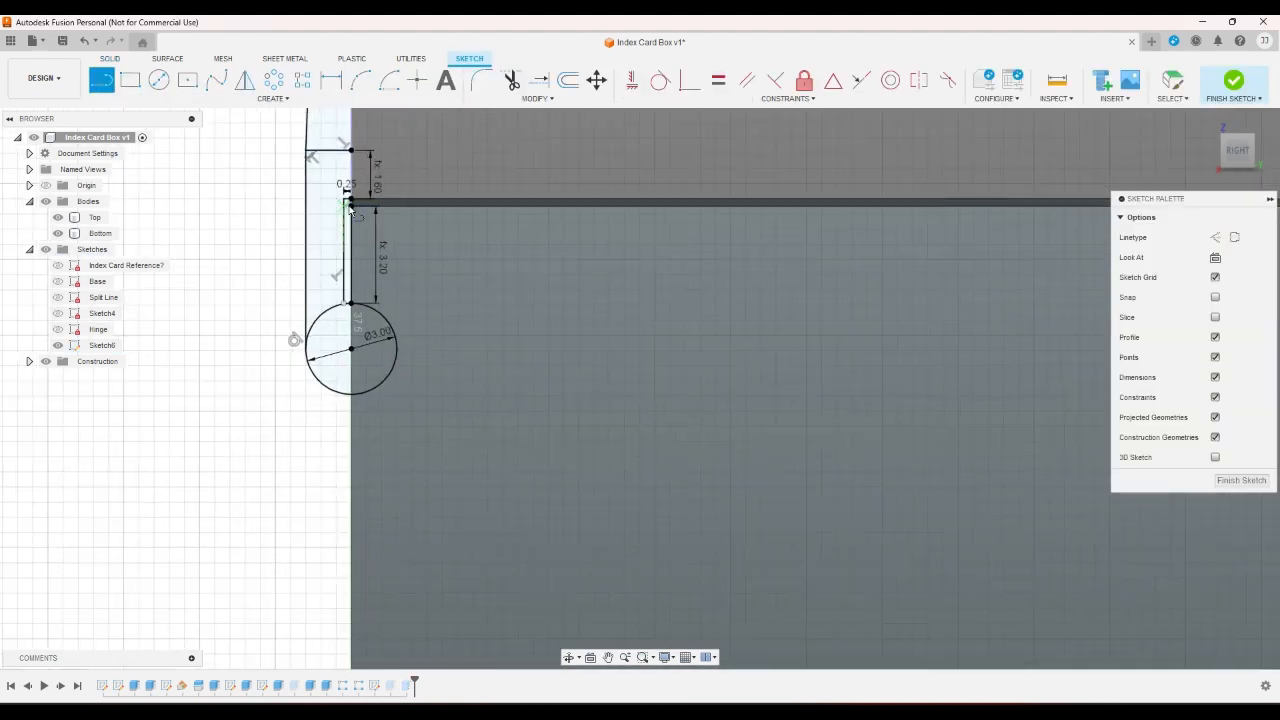
{"action": "scroll", "coordinate": [353, 208], "scroll_direction": "up", "scroll_amount": 5}
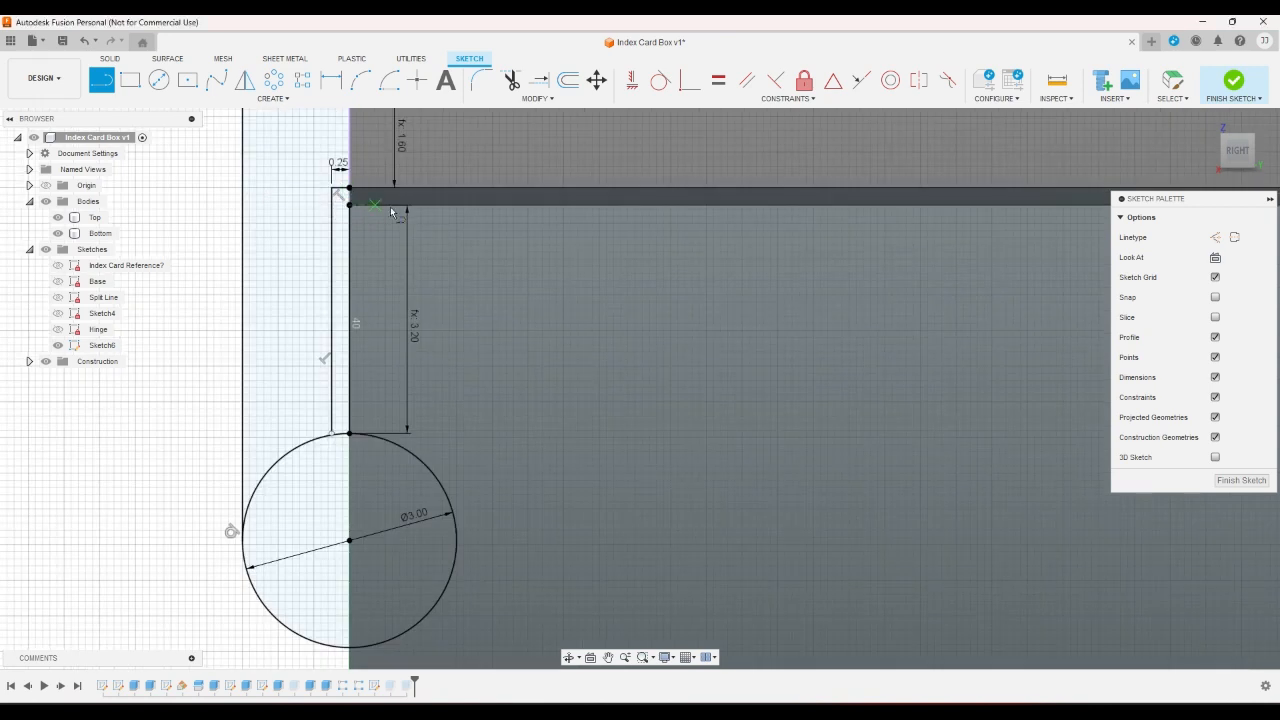
{"action": "key", "text": "Escape"}
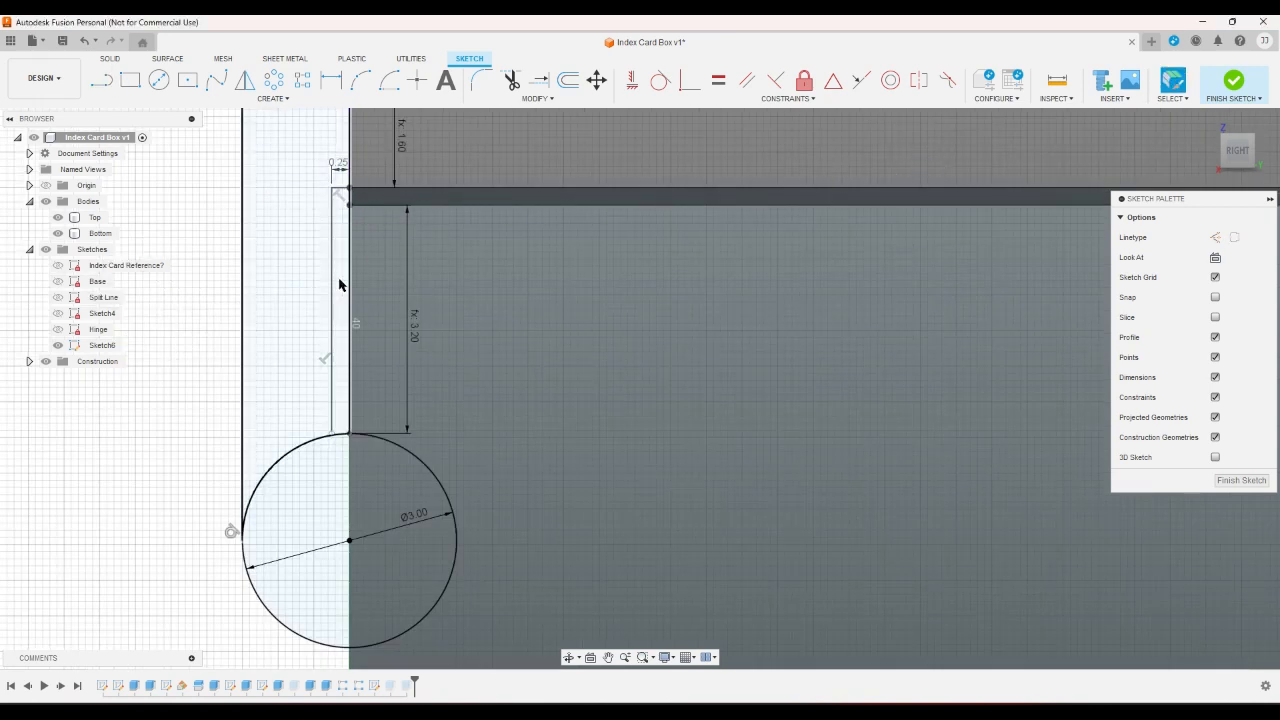
{"action": "scroll", "coordinate": [336, 478], "scroll_direction": "up", "scroll_amount": 4}
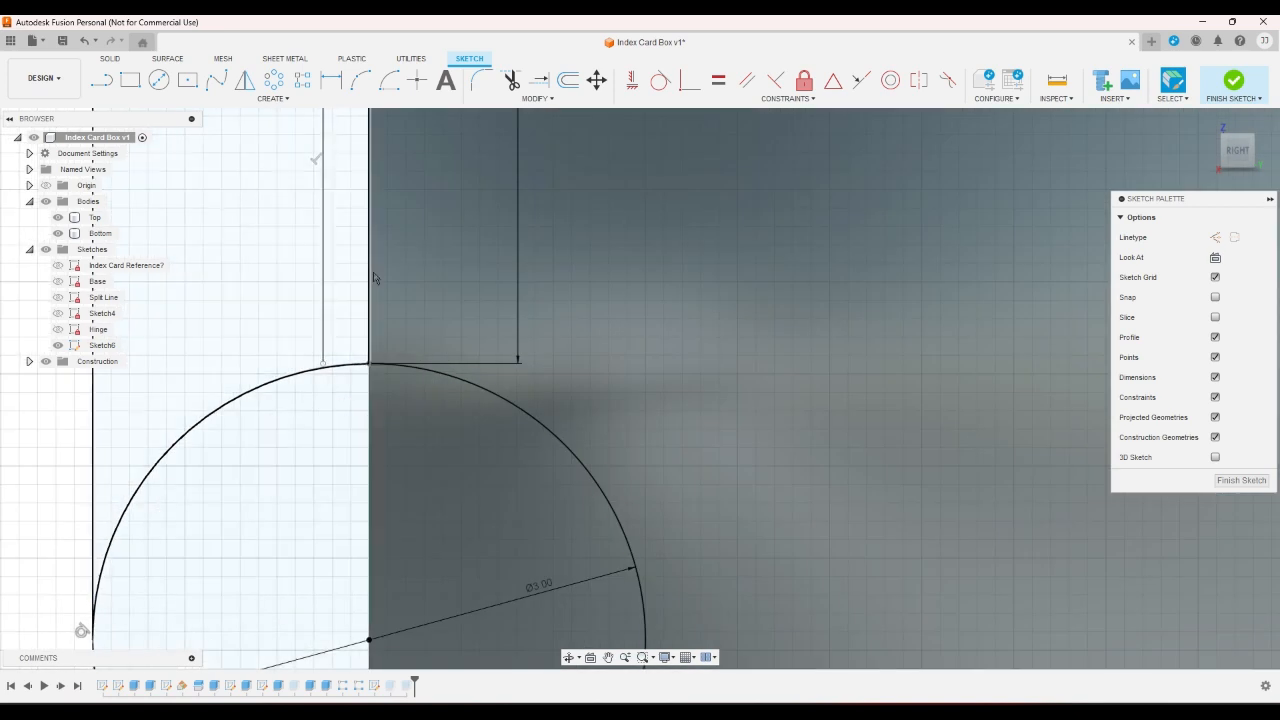
{"action": "left_click", "coordinate": [533, 81]}
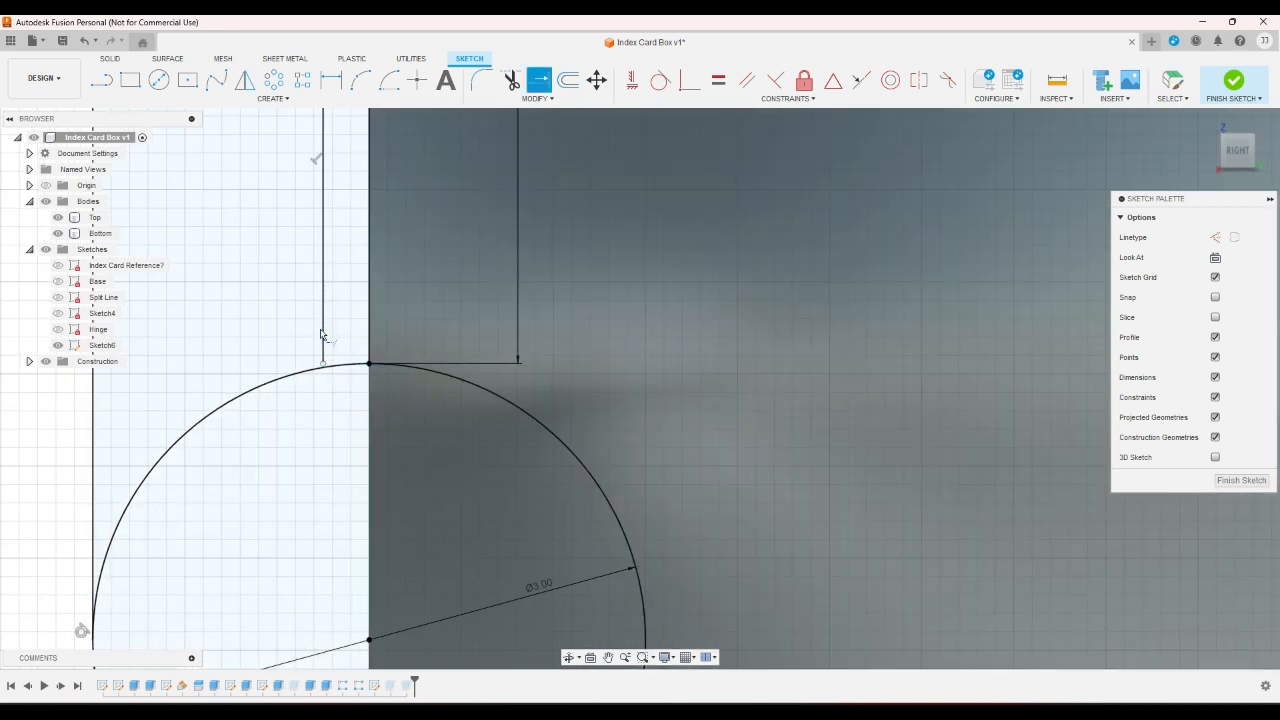
{"action": "scroll", "coordinate": [325, 335], "scroll_direction": "down", "scroll_amount": 2}
{"action": "key", "text": "Escape"}
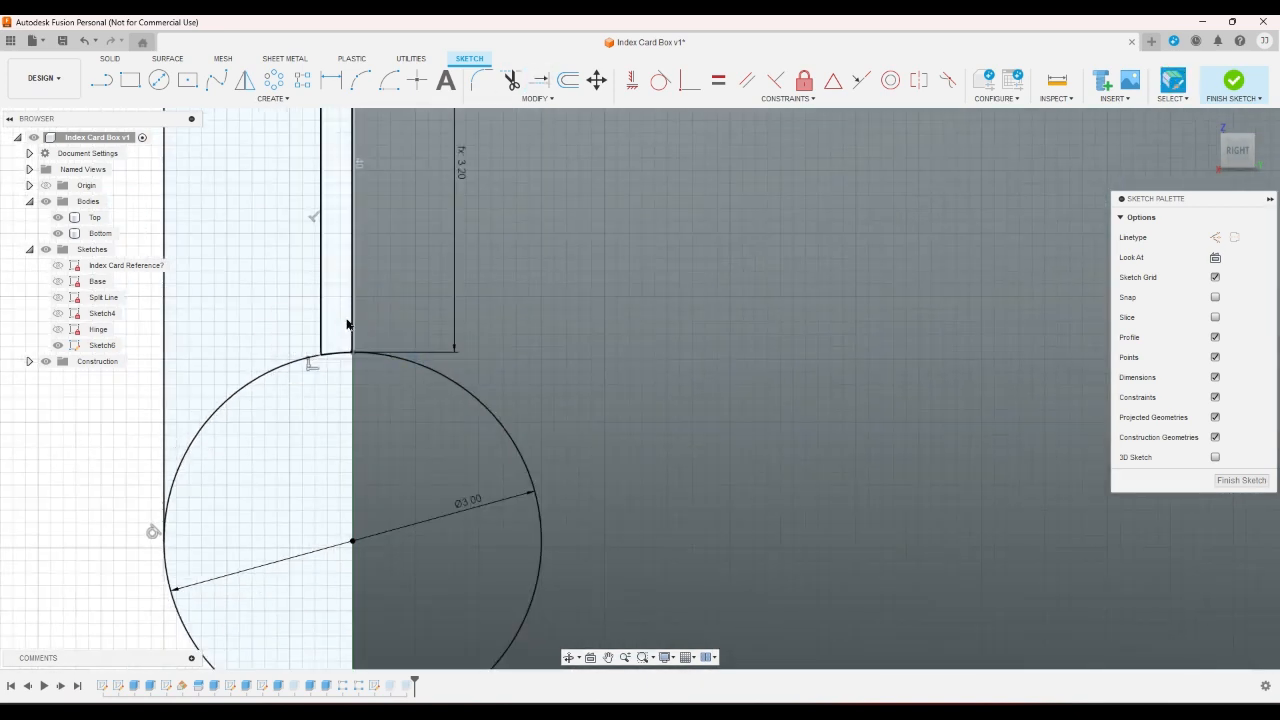
{"action": "scroll", "coordinate": [330, 340], "scroll_direction": "down", "scroll_amount": 3}
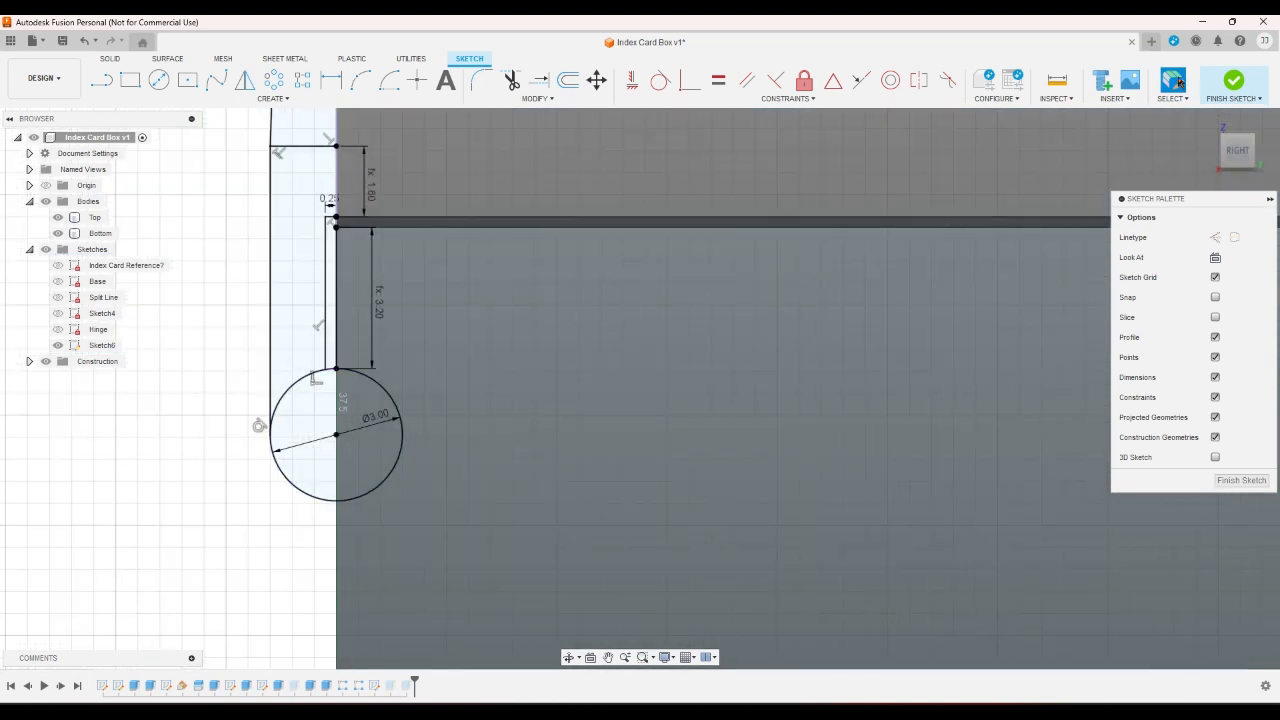
{"action": "left_click", "coordinate": [1230, 88]}
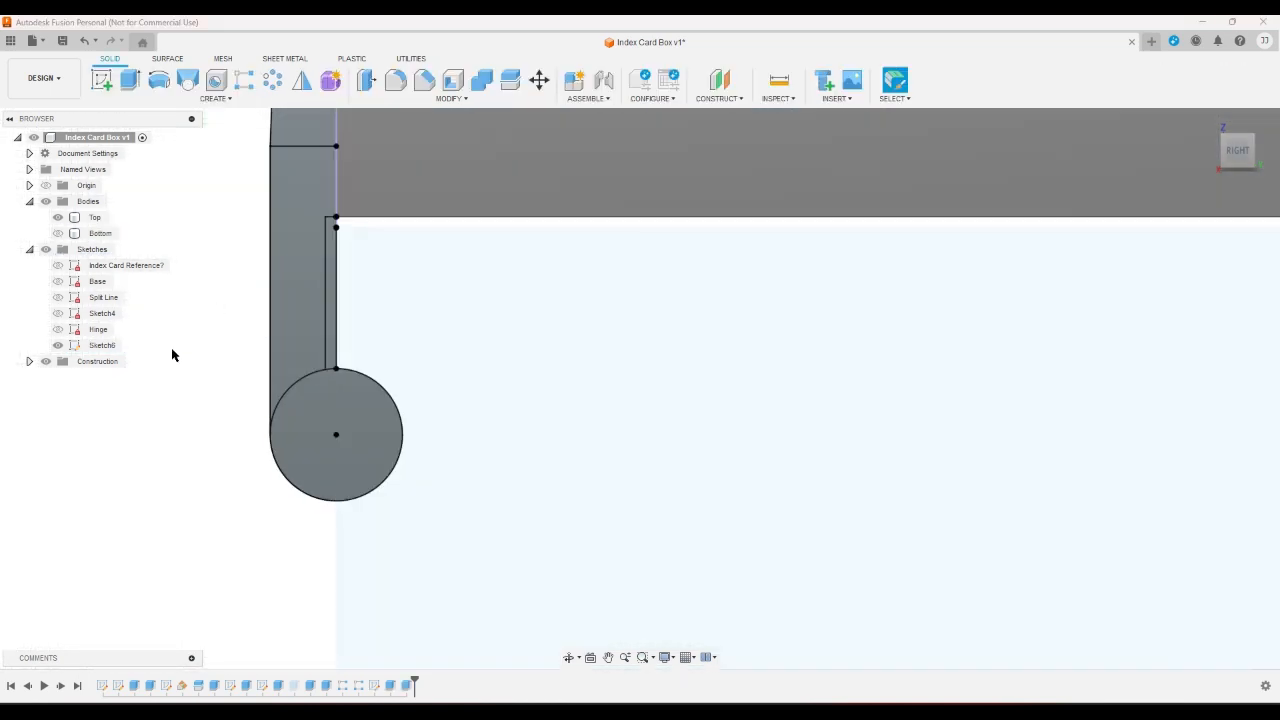
- Edit the latch extrusion to remove the thin clearance strip profile beside the box edge from its selection
{"action": "double_click", "coordinate": [374, 685]}
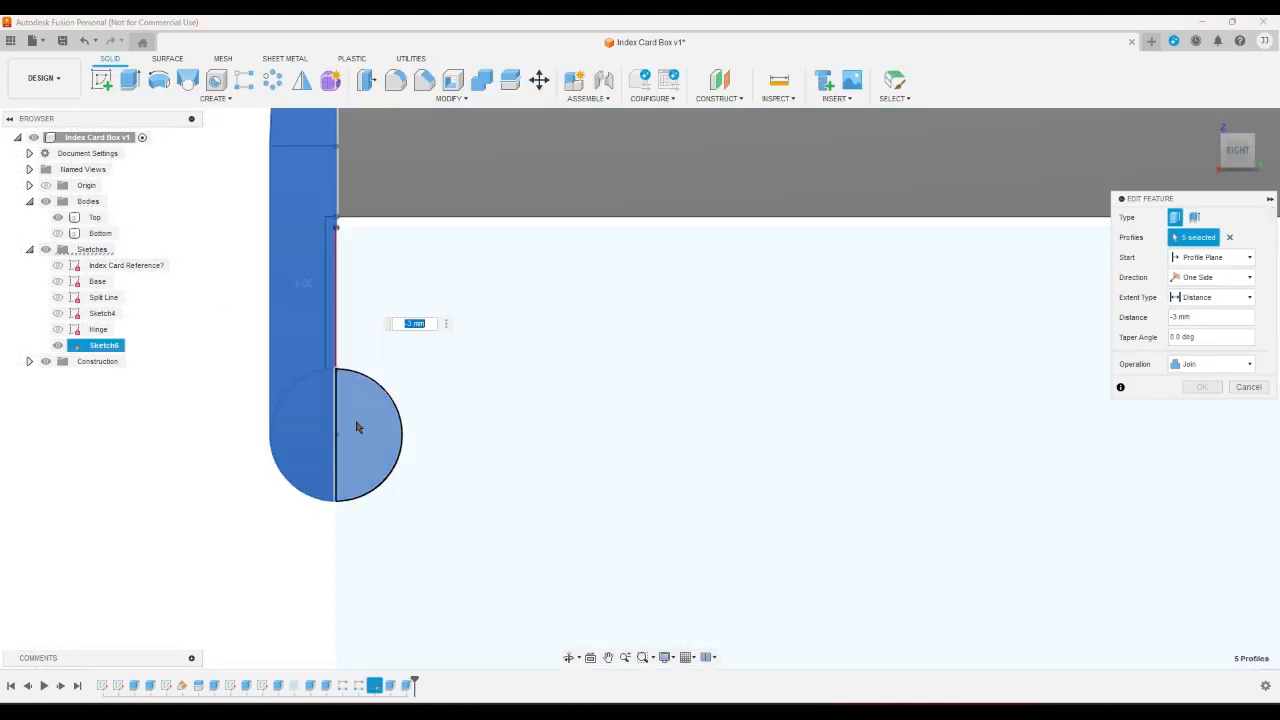
{"action": "left_click", "coordinate": [335, 340]}
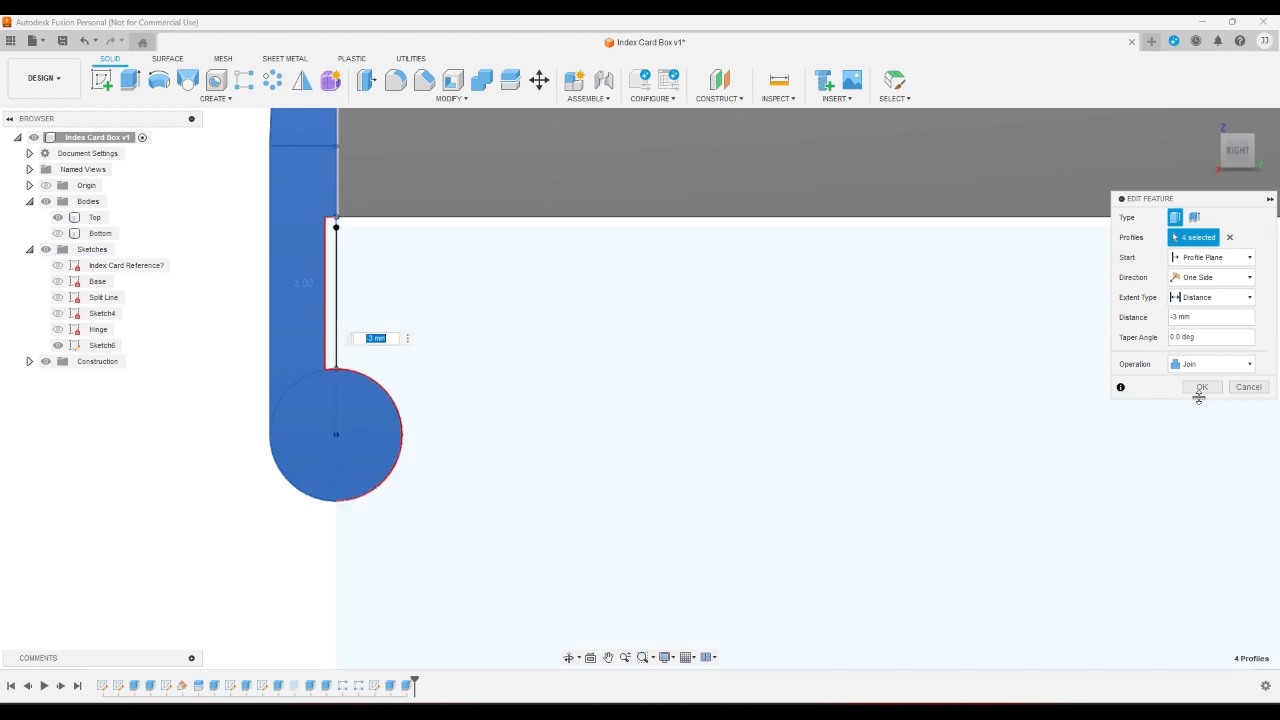
{"action": "left_click", "coordinate": [1201, 388]}
{"action": "scroll", "coordinate": [270, 600], "scroll_direction": "down", "scroll_amount": 2}
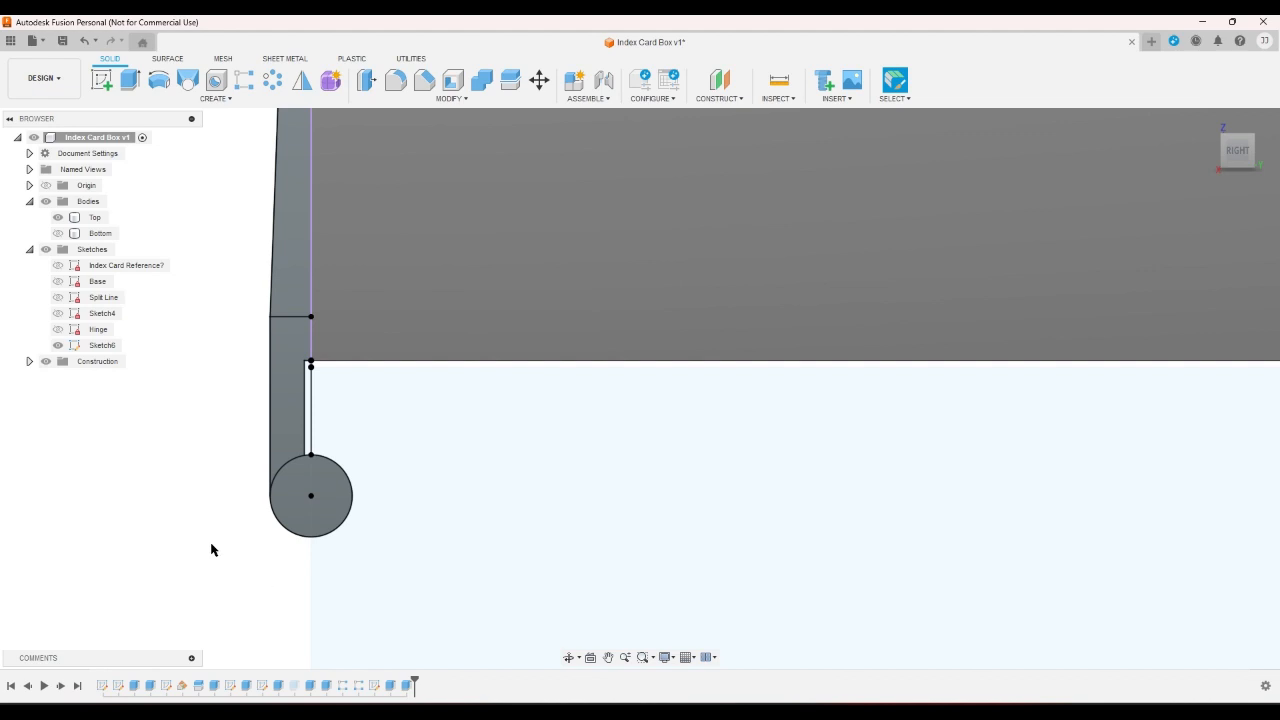
- Show only the Bottom body with the latch sketch hidden and examine the notch at its front corner
{"action": "left_click", "coordinate": [59, 233]}
{"action": "left_click", "coordinate": [98, 233]}
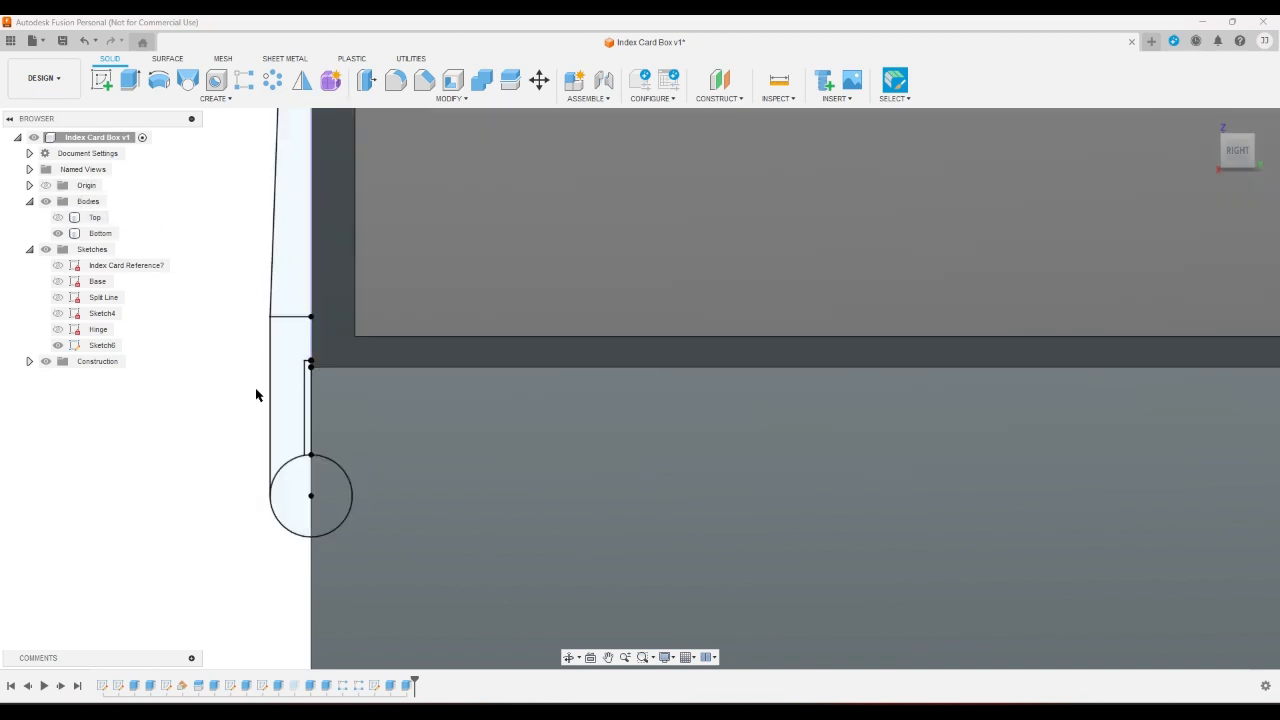
{"action": "left_click", "coordinate": [1225, 142]}
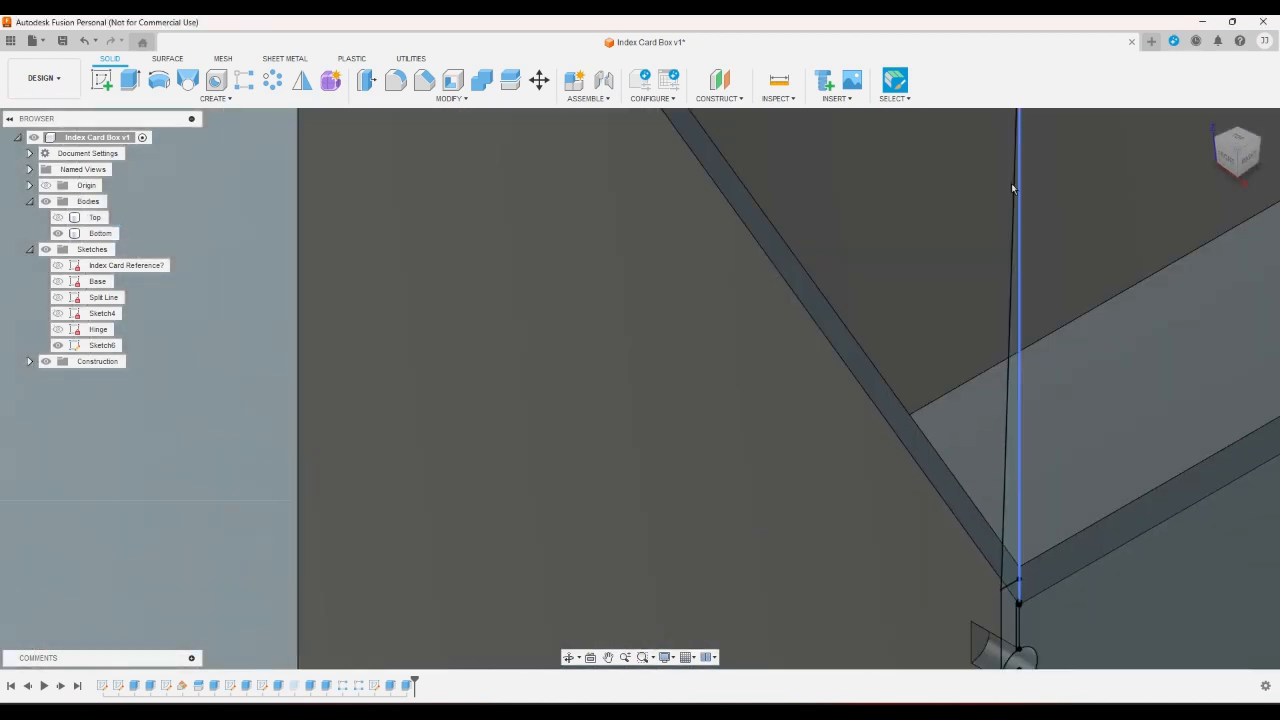
{"action": "key", "text": "Escape"}
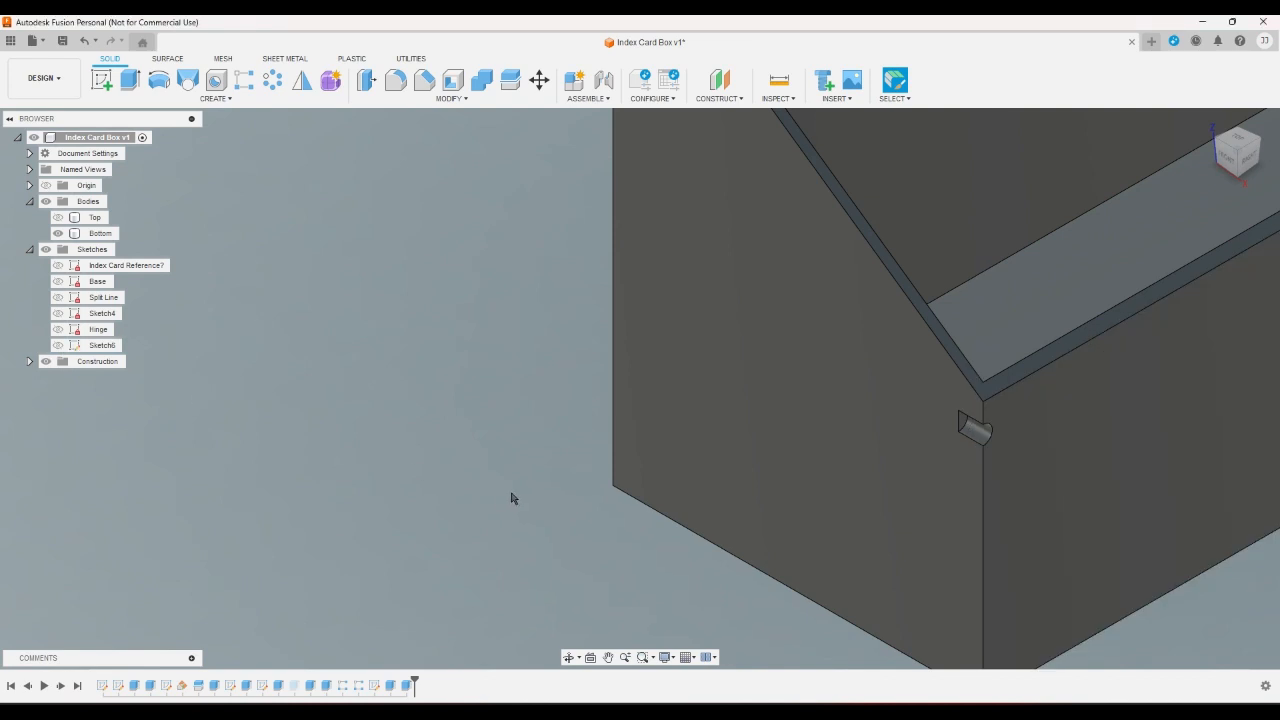
{"action": "scroll", "coordinate": [512, 485], "scroll_direction": "down", "scroll_amount": 5}
{"action": "left_click", "coordinate": [763, 456]}
{"action": "scroll", "coordinate": [763, 456], "scroll_direction": "up", "scroll_amount": 1}
{"action": "scroll", "coordinate": [763, 456], "scroll_direction": "up", "scroll_amount": 2}
{"action": "scroll", "coordinate": [678, 468], "scroll_direction": "down", "scroll_amount": 1}
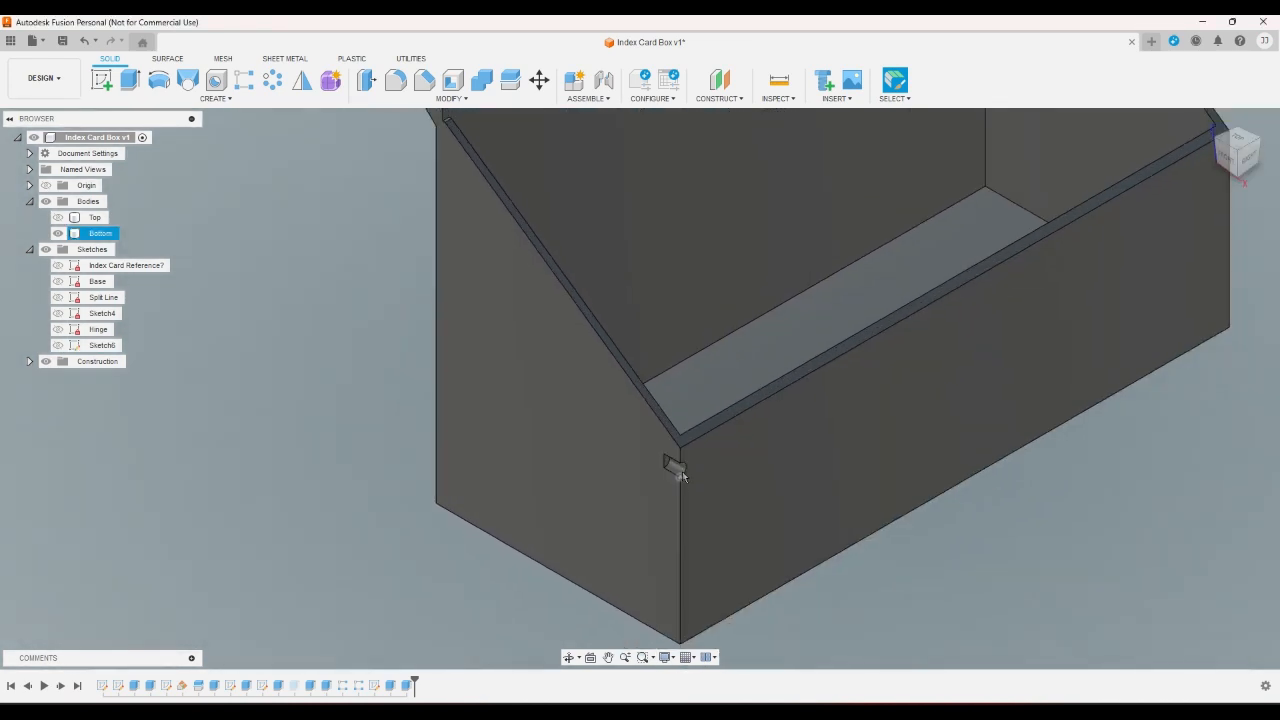
- Show the Top body again and examine the latch hook in its notch from the right side and both ends
{"action": "left_click", "coordinate": [58, 217]}
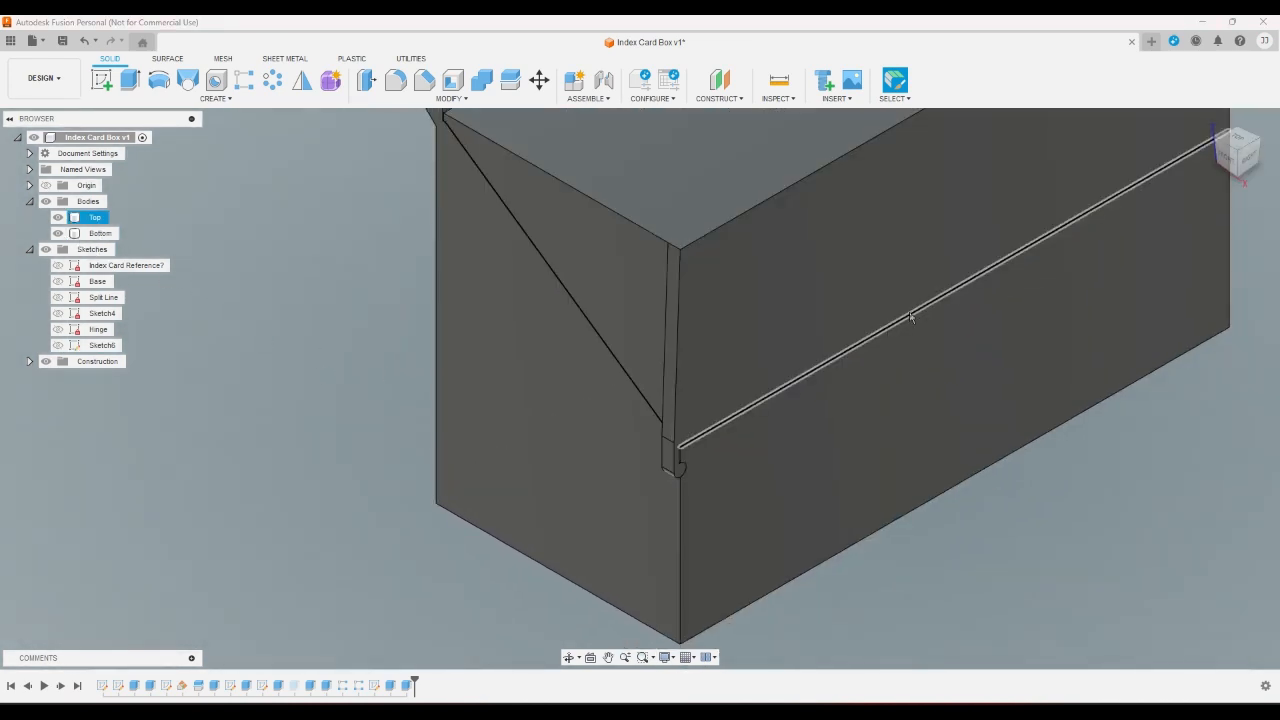
{"action": "left_click", "coordinate": [1247, 163]}
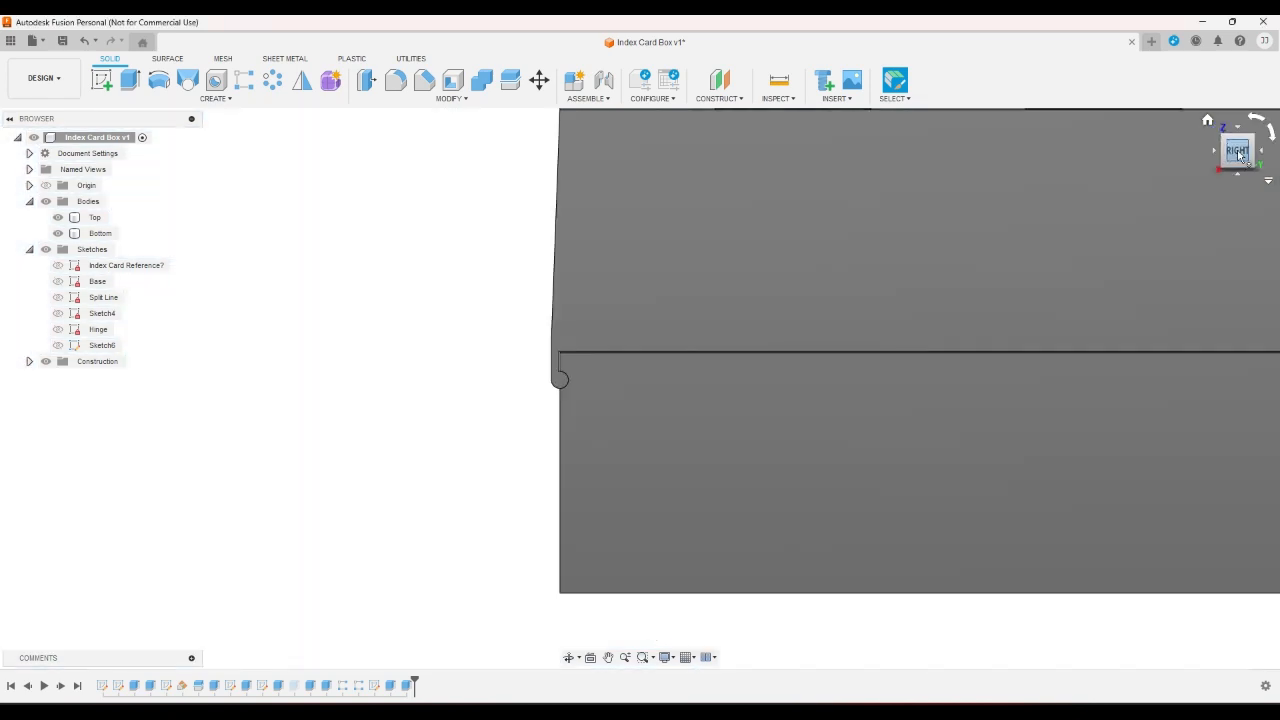
{"action": "left_click", "coordinate": [1228, 145]}
{"action": "scroll", "coordinate": [680, 475], "scroll_direction": "up", "scroll_amount": 5}
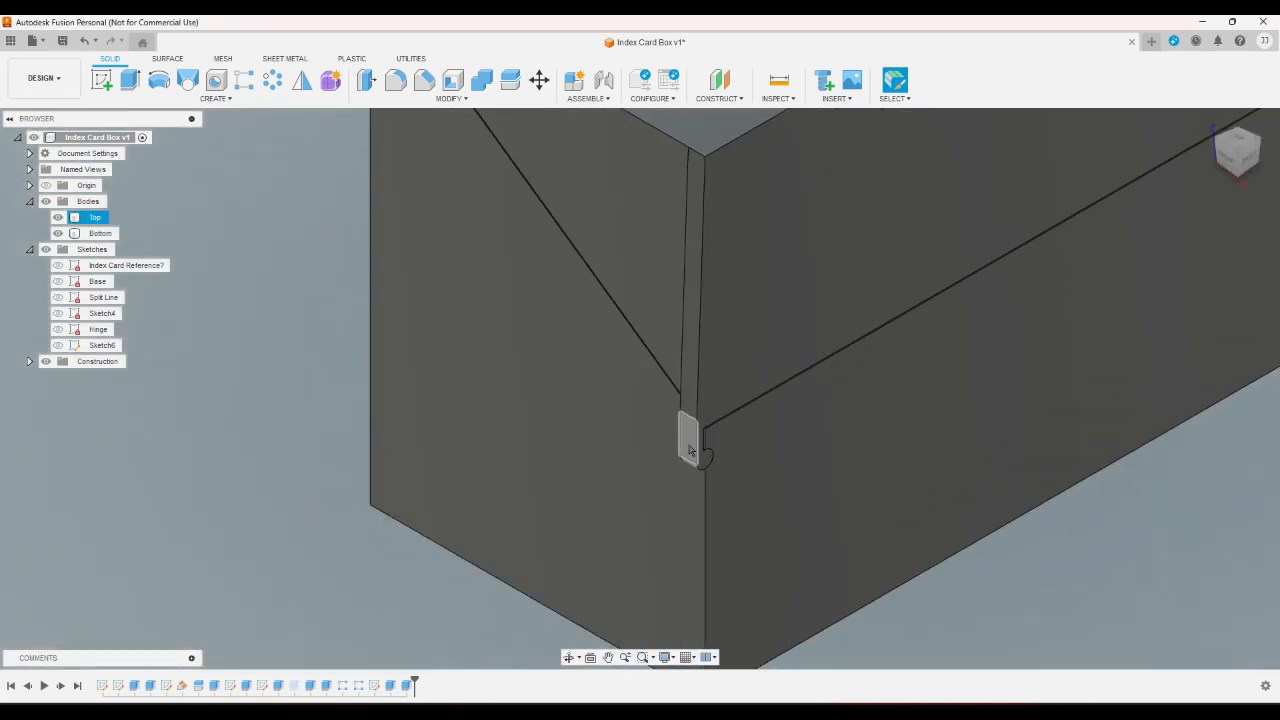
{"action": "scroll", "coordinate": [710, 469], "scroll_direction": "up", "scroll_amount": 2}
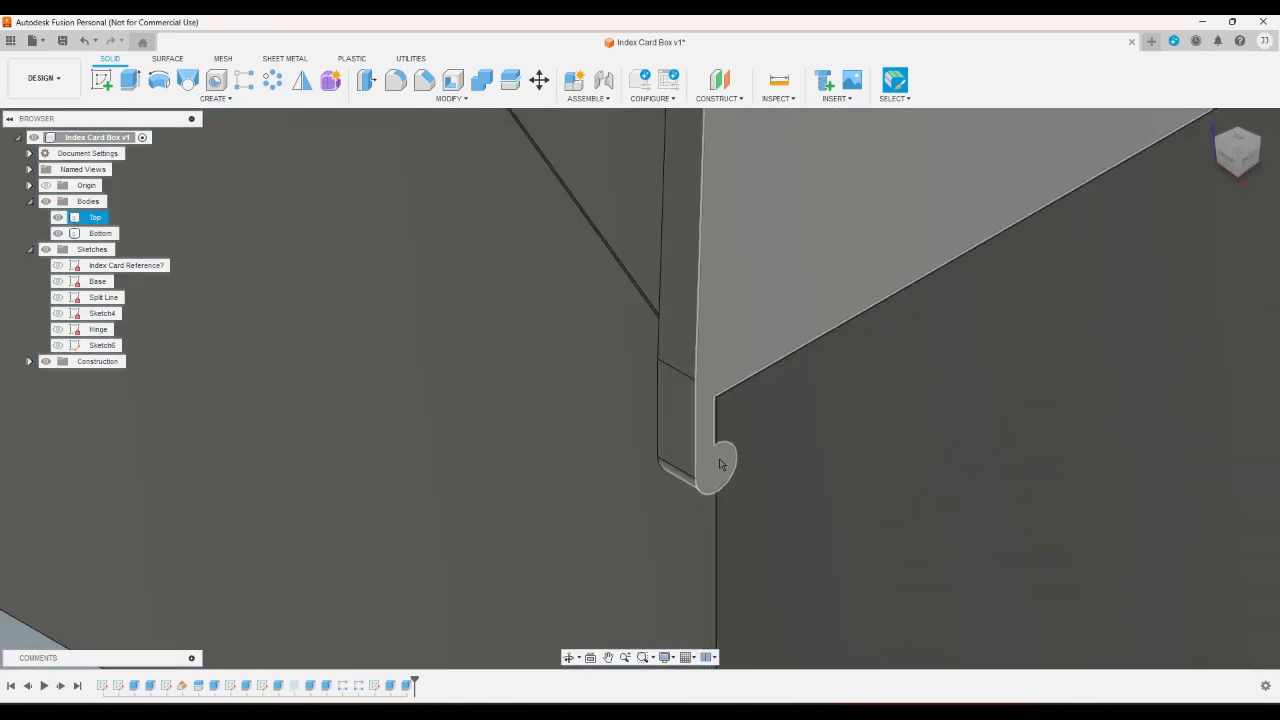
{"action": "scroll", "coordinate": [719, 464], "scroll_direction": "down", "scroll_amount": 3}
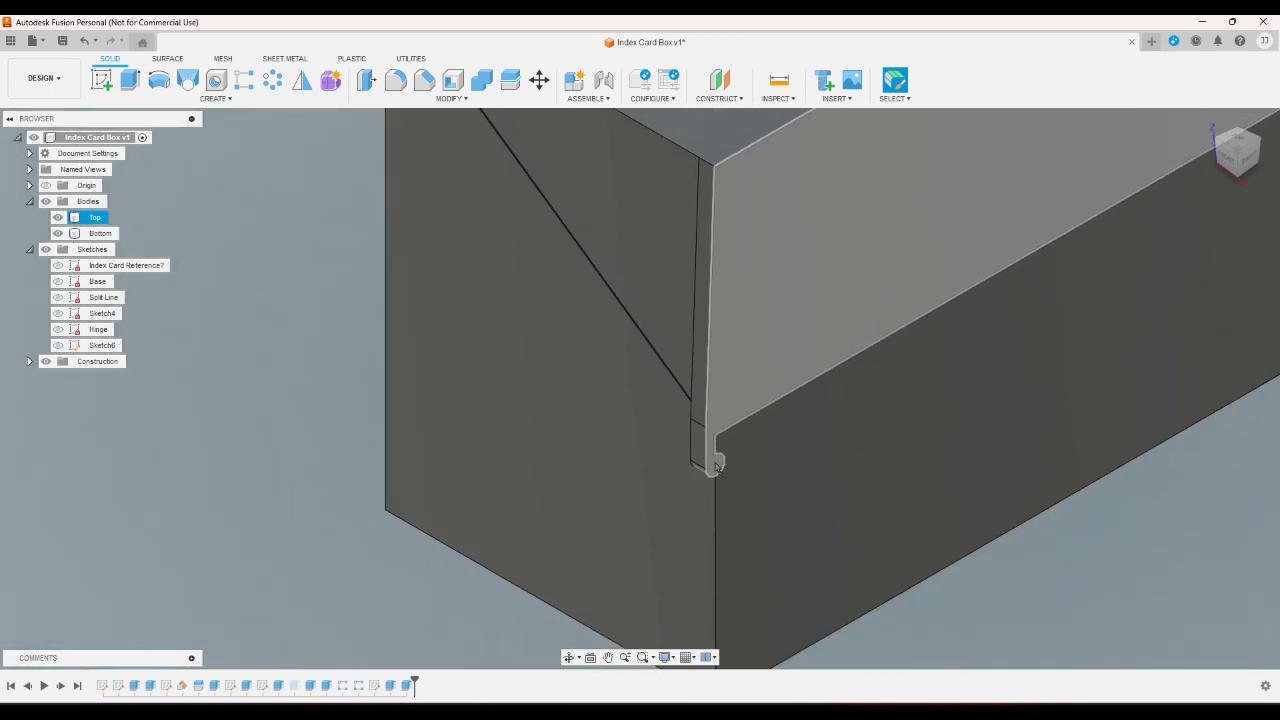
{"action": "left_click", "coordinate": [1217, 141]}
{"action": "scroll", "coordinate": [999, 314], "scroll_direction": "up", "scroll_amount": 2}
{"action": "scroll", "coordinate": [990, 352], "scroll_direction": "down", "scroll_amount": 2}
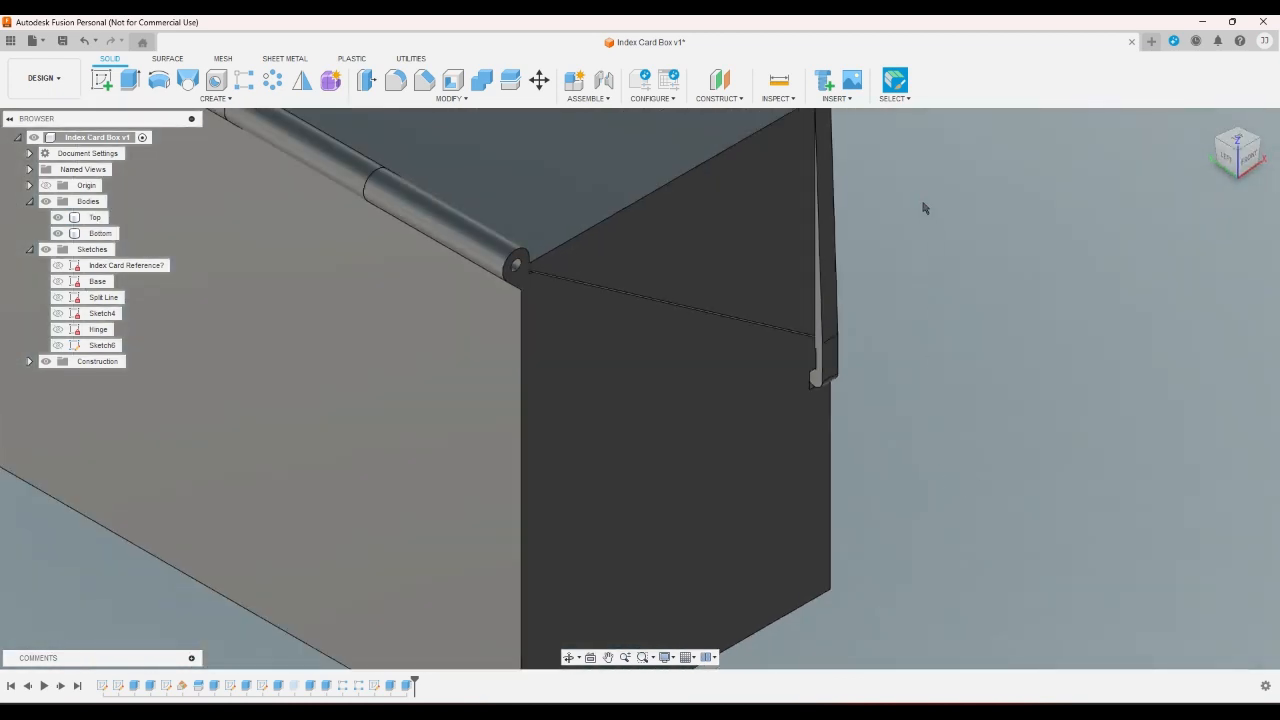
{"action": "scroll", "coordinate": [923, 206], "scroll_direction": "up", "scroll_amount": 2}
- Try a Distance and Angle chamfer of 8 mm at 5 degrees on the vertical edge where the latch strip meets the lid's side
{"action": "left_click", "coordinate": [424, 80]}
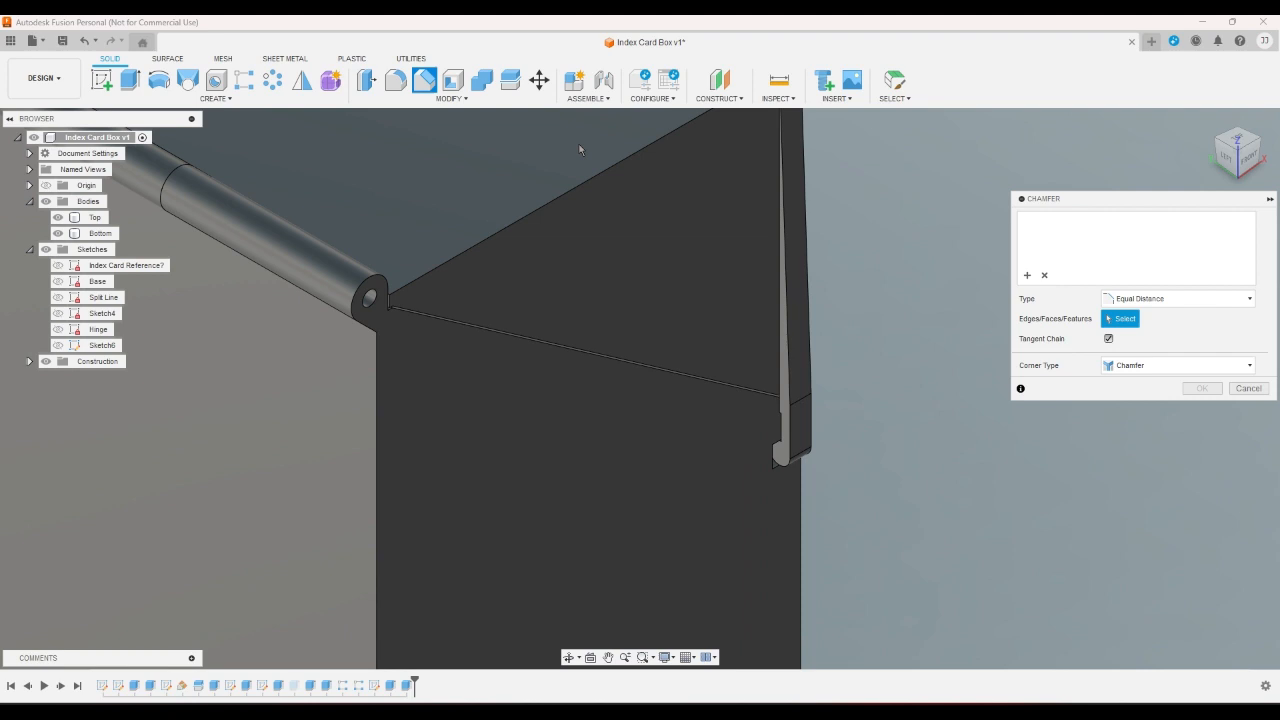
{"action": "left_click", "coordinate": [779, 292]}
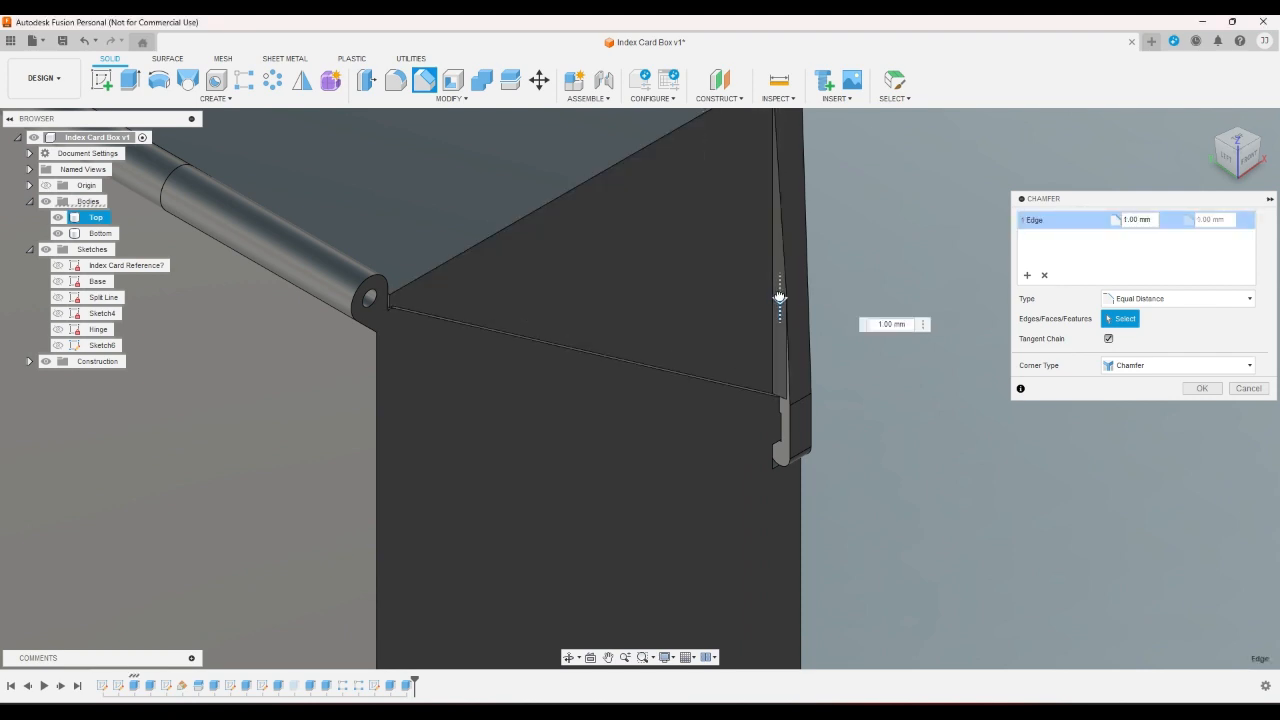
{"action": "left_click_drag", "start_coordinate": [779, 297], "coordinate": [777, 300]}
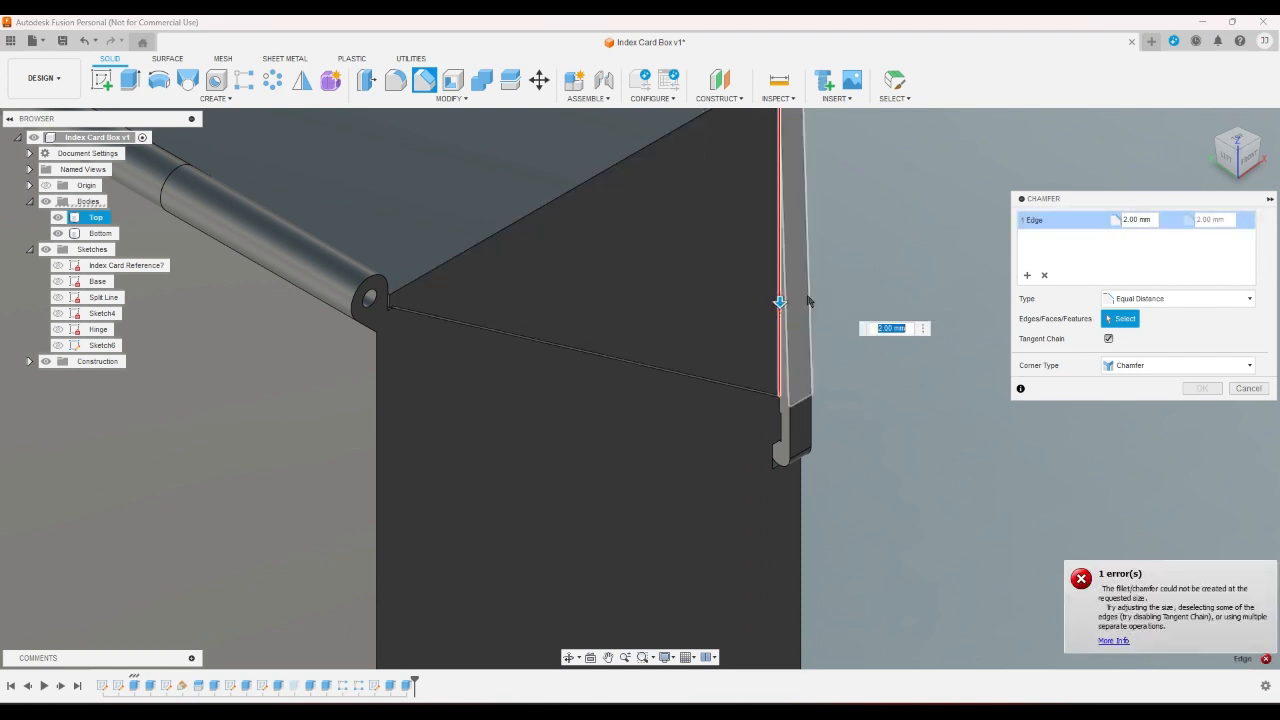
{"action": "left_click", "coordinate": [1178, 298]}
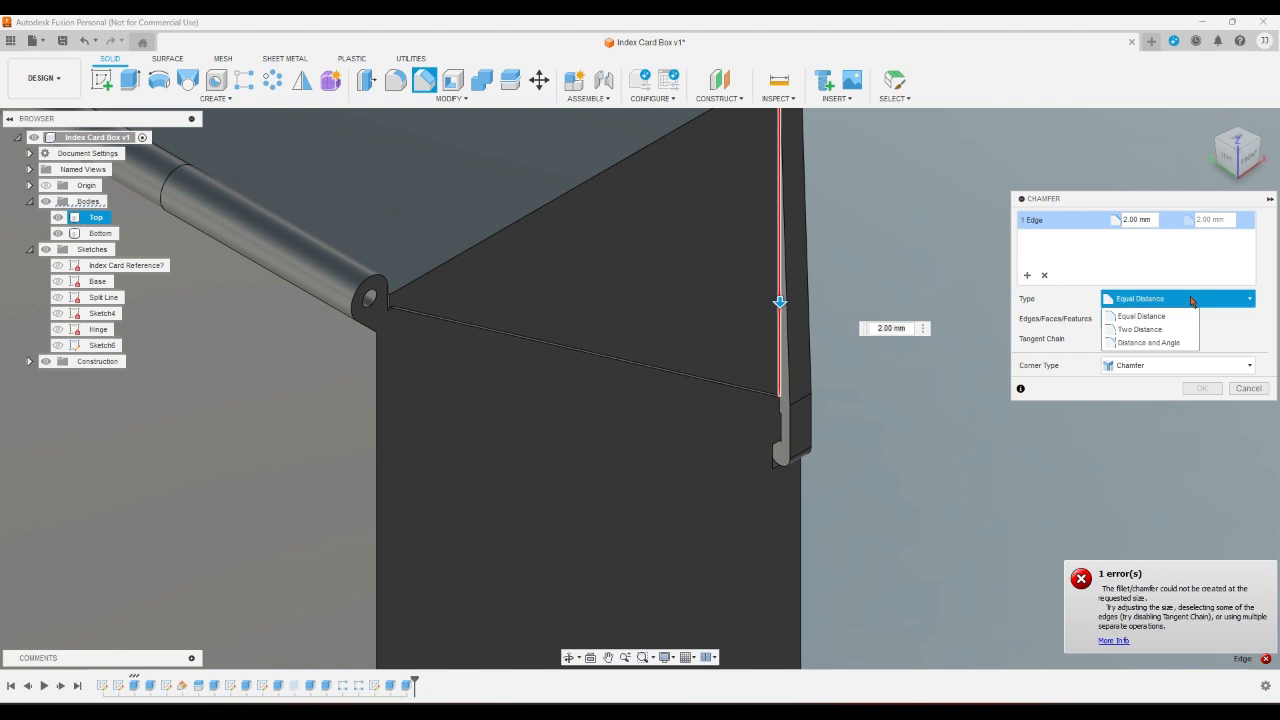
{"action": "left_click", "coordinate": [1148, 342]}
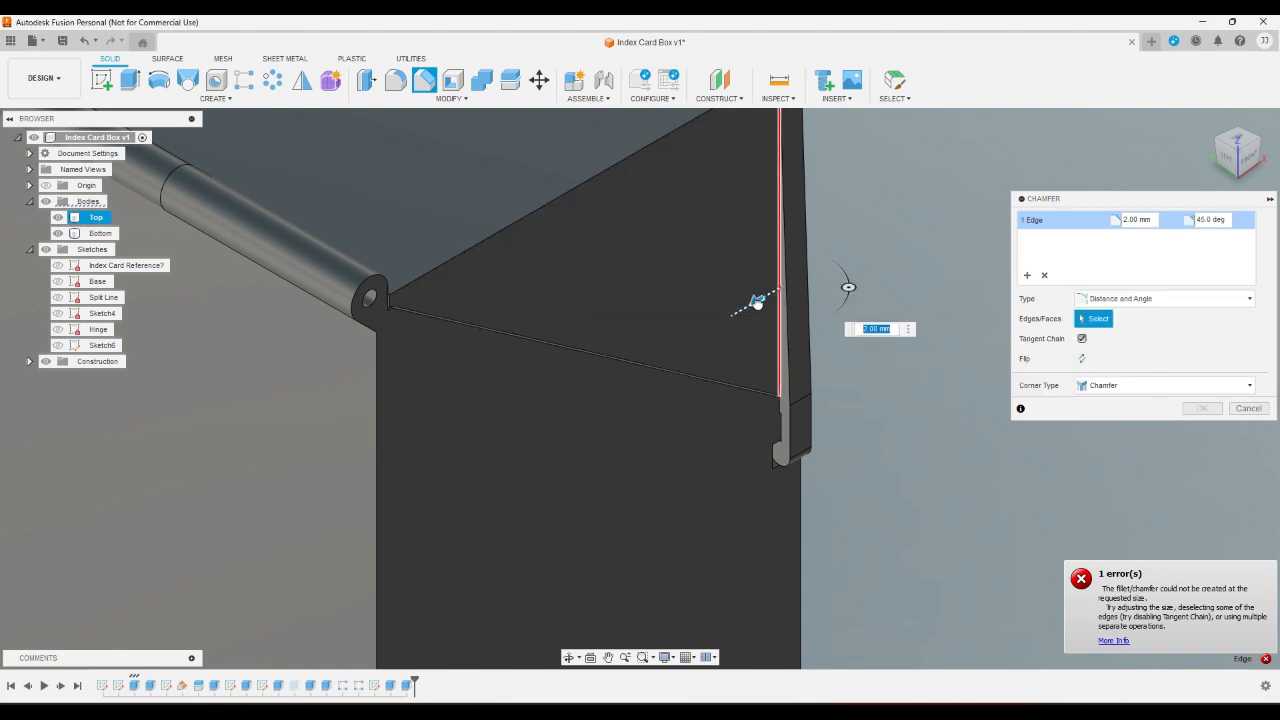
{"action": "left_click_drag", "start_coordinate": [756, 300], "coordinate": [704, 309]}
{"action": "left_click_drag", "start_coordinate": [791, 319], "coordinate": [775, 294]}
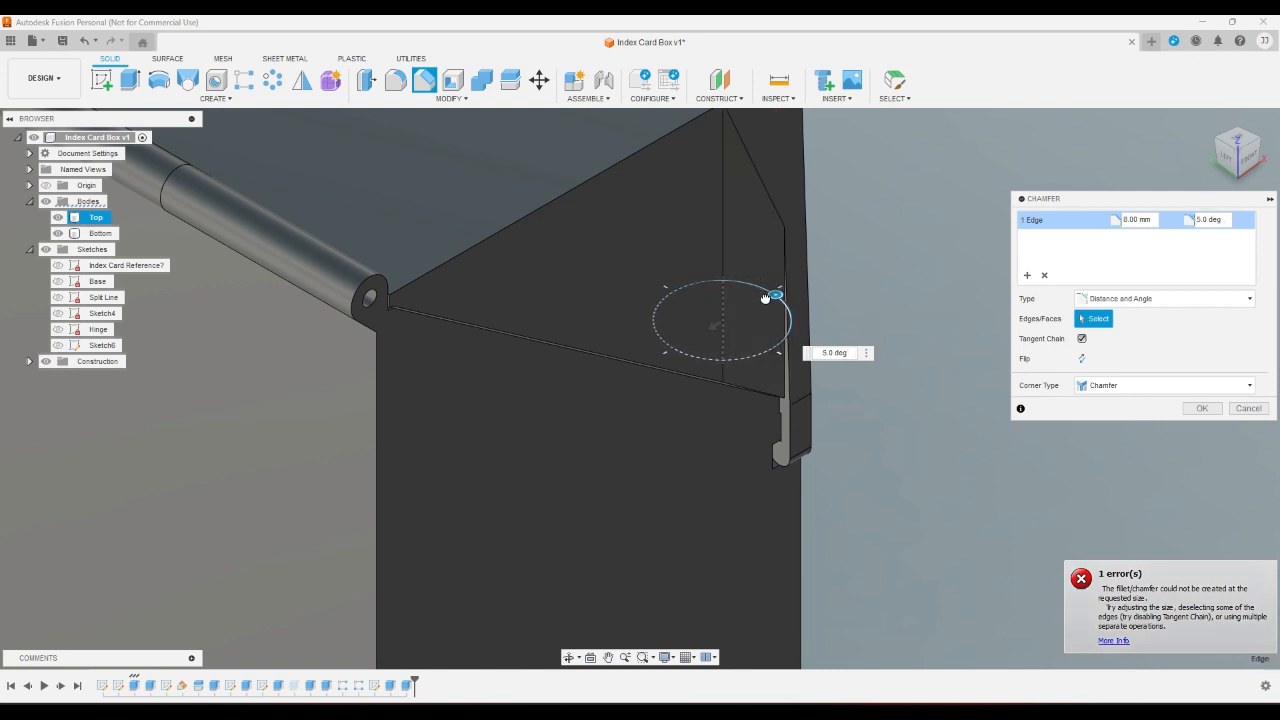
{"action": "left_click", "coordinate": [1247, 408]}
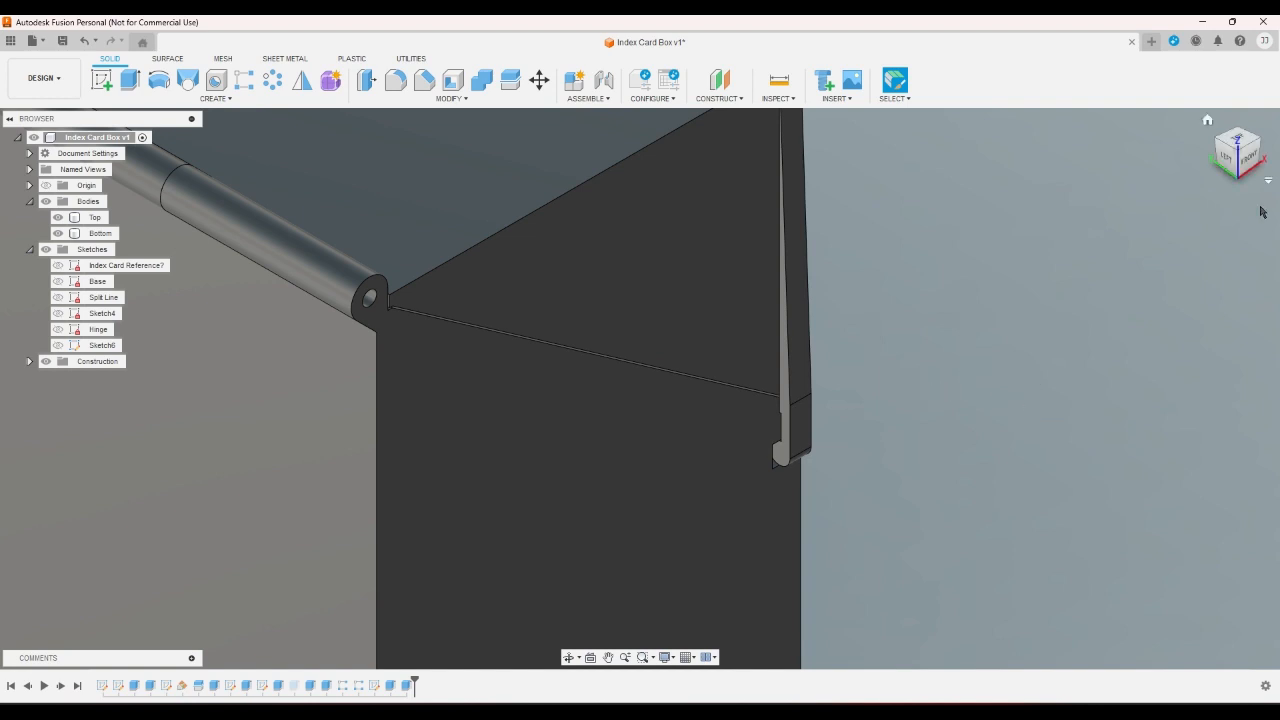
- Set the HingeCount user parameter to 11
{"action": "left_click", "coordinate": [1258, 141]}
{"action": "scroll", "coordinate": [1080, 550], "scroll_direction": "down", "scroll_amount": 2}
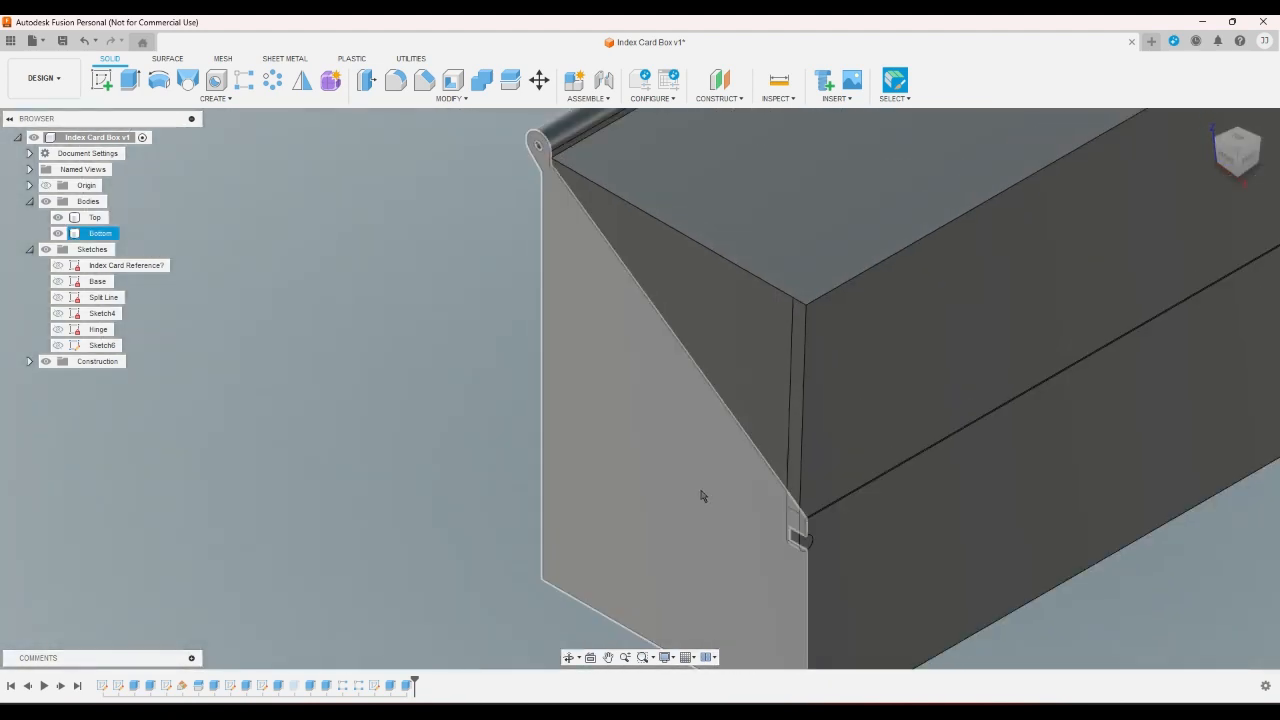
{"action": "scroll", "coordinate": [550, 432], "scroll_direction": "down", "scroll_amount": 4}
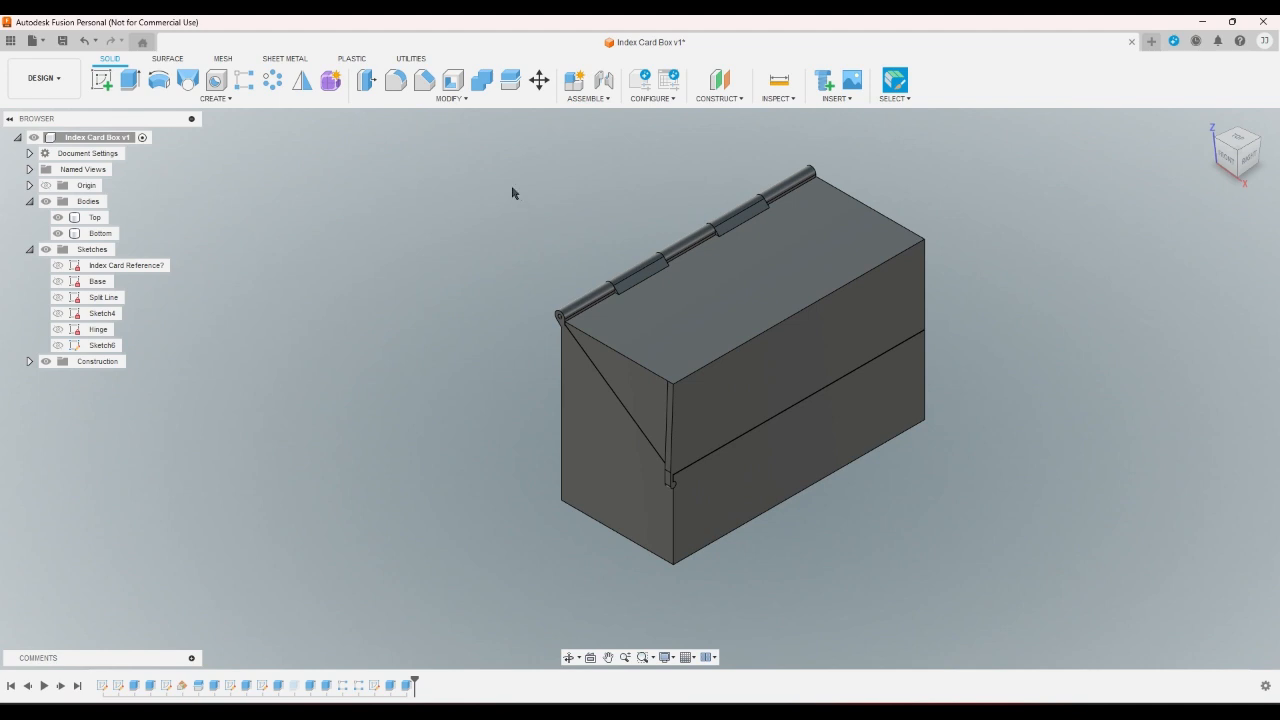
{"action": "left_click", "coordinate": [457, 100]}
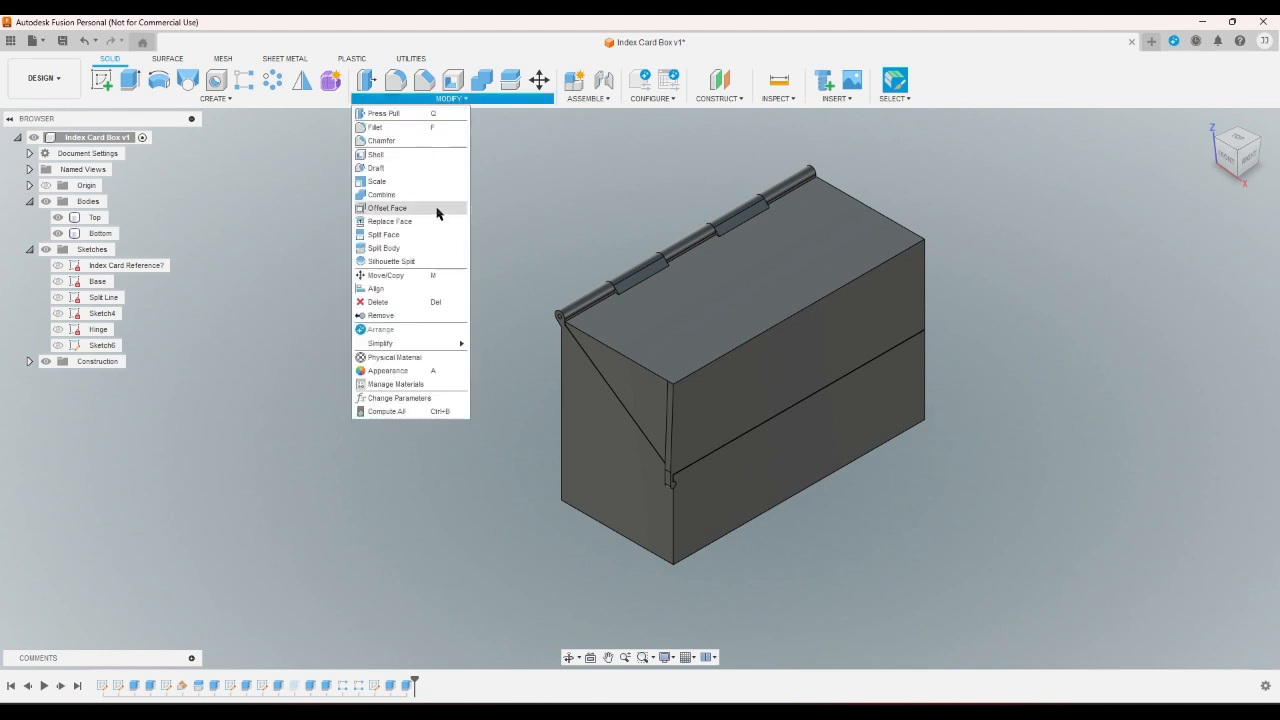
{"action": "left_click", "coordinate": [418, 397]}
{"action": "left_click", "coordinate": [553, 372]}
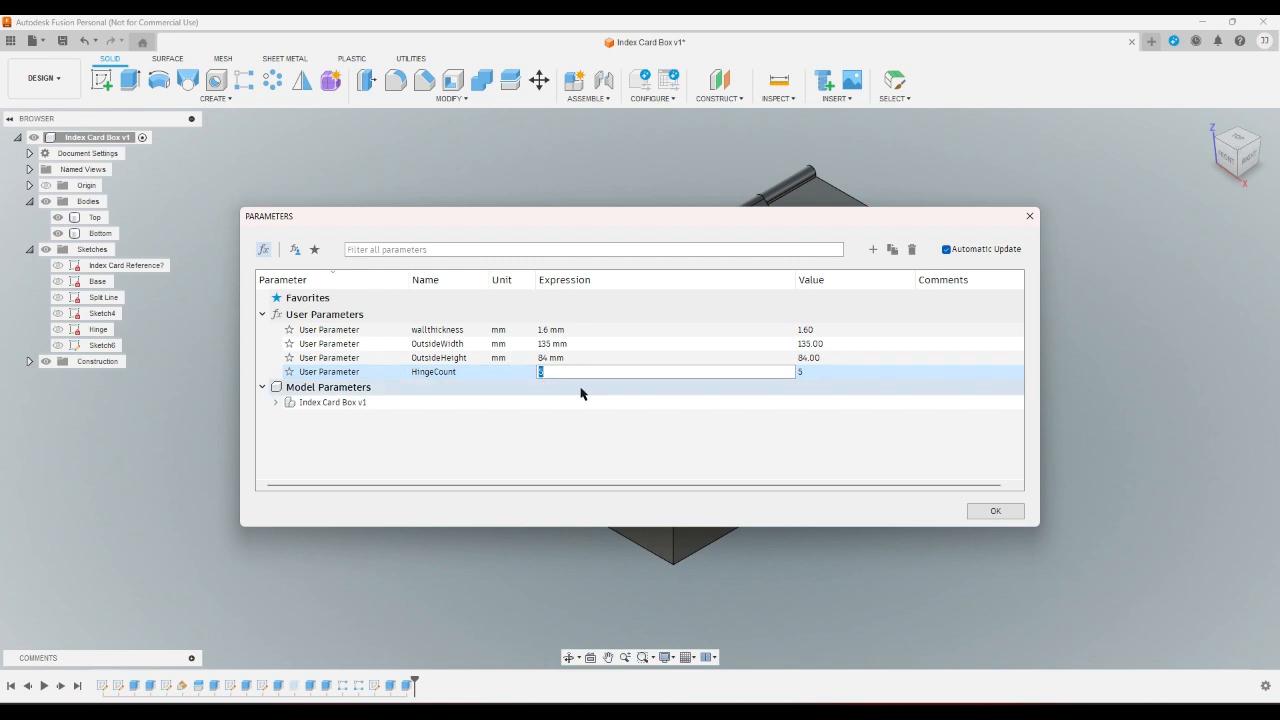
{"action": "type", "text": "11"}
{"action": "key", "text": "Return"}
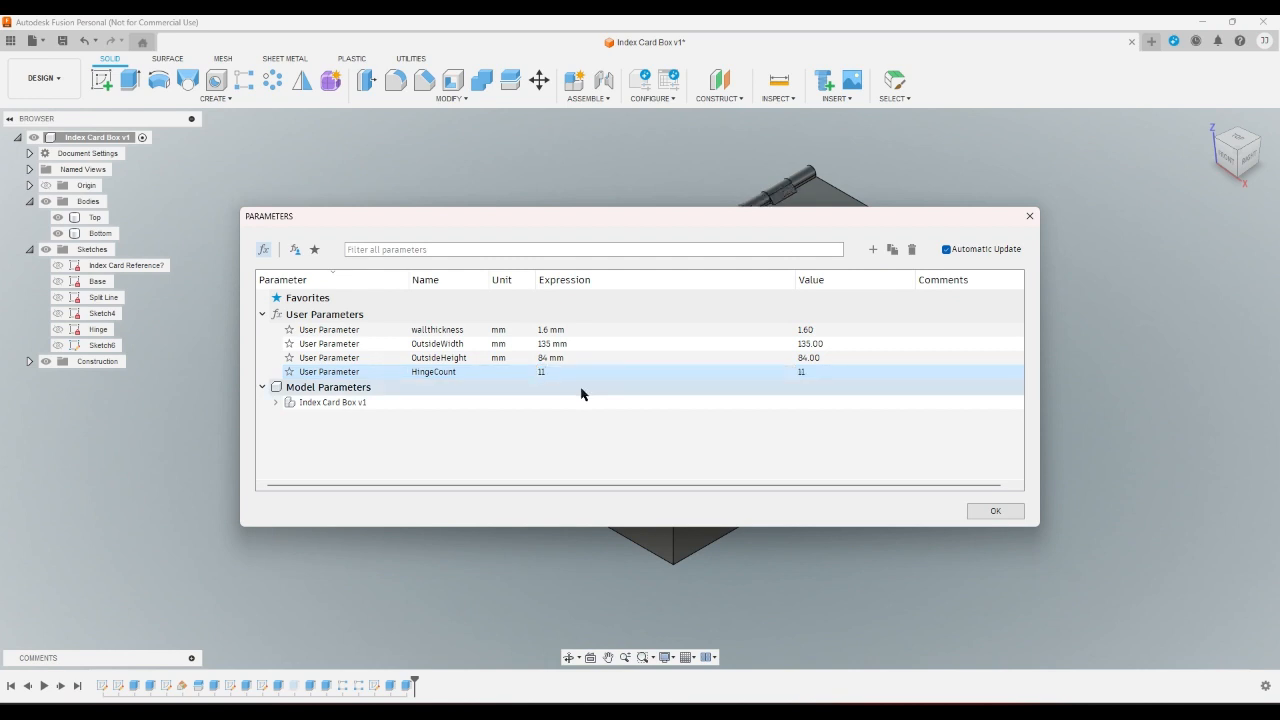
{"action": "left_click", "coordinate": [997, 513]}
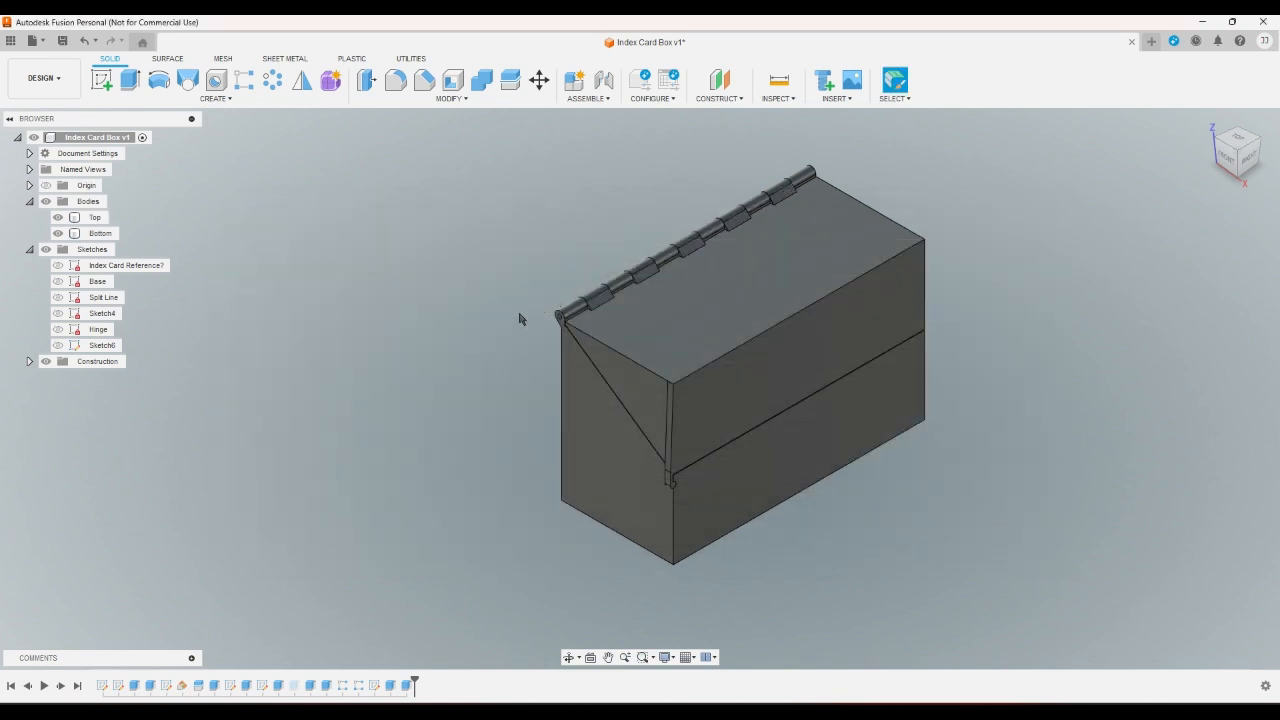
- Examine the hinge knuckles from both ends of the box and the latch hook at the front corner
{"action": "scroll", "coordinate": [507, 327], "scroll_direction": "up", "scroll_amount": 2}
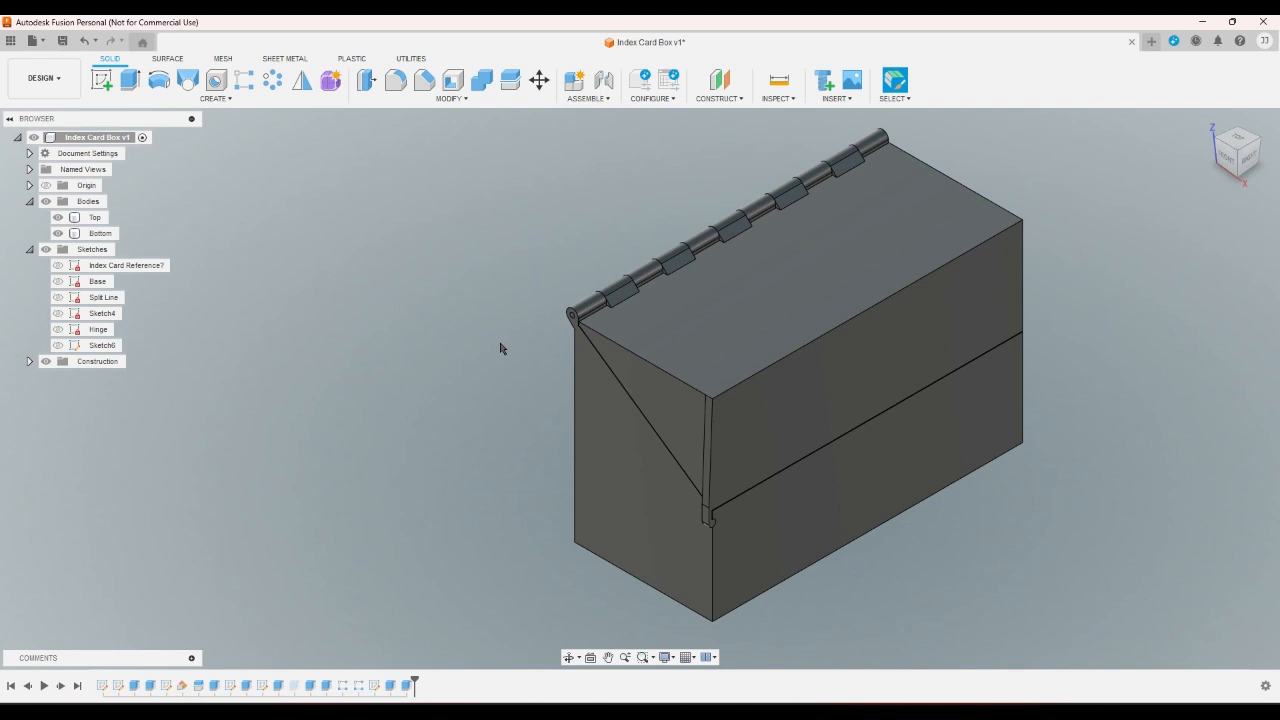
{"action": "scroll", "coordinate": [630, 295], "scroll_direction": "up", "scroll_amount": 2}
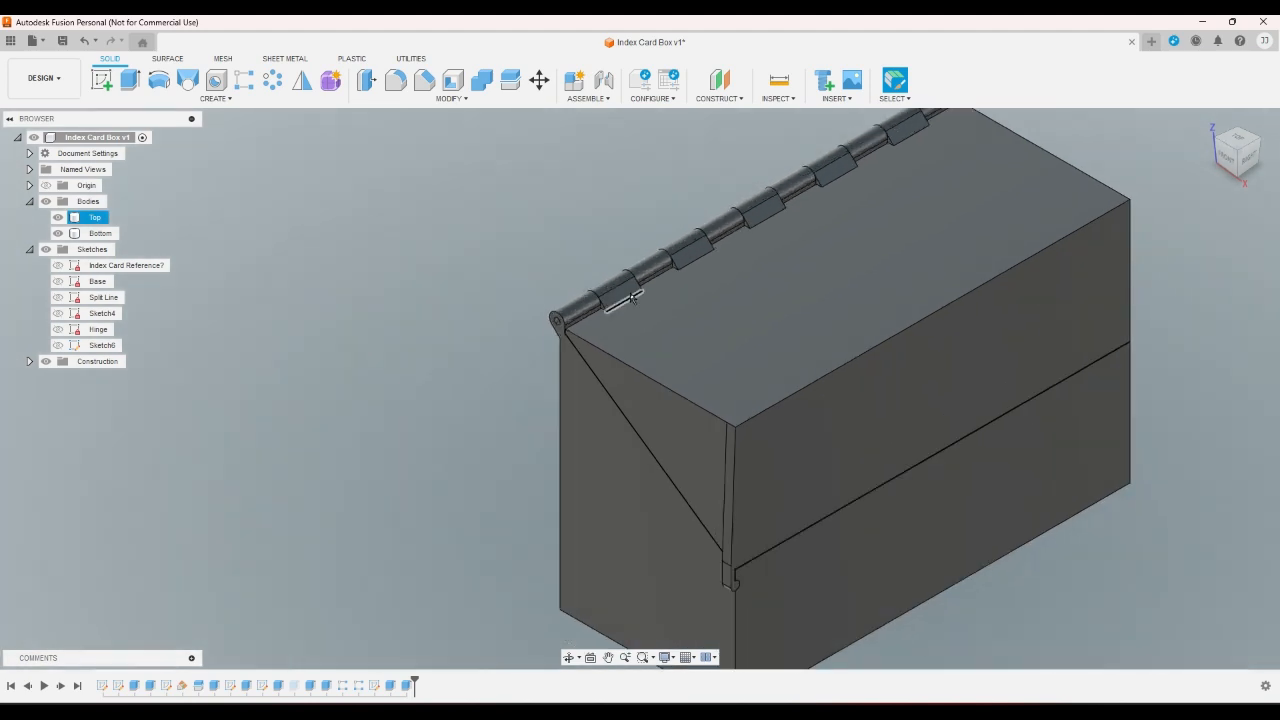
{"action": "left_click", "coordinate": [1259, 142]}
{"action": "scroll", "coordinate": [851, 286], "scroll_direction": "down", "scroll_amount": 2}
{"action": "scroll", "coordinate": [800, 303], "scroll_direction": "up", "scroll_amount": 4}
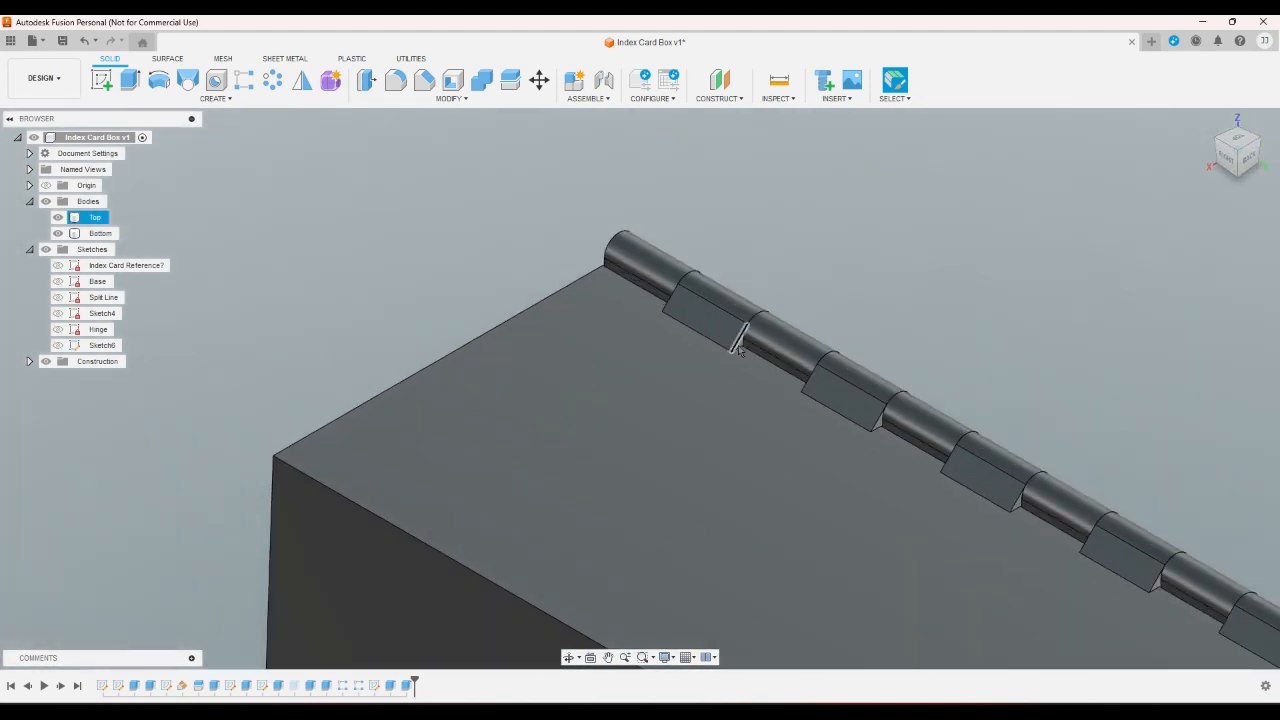
{"action": "scroll", "coordinate": [740, 348], "scroll_direction": "up", "scroll_amount": 2}
{"action": "left_click", "coordinate": [745, 340]}
{"action": "scroll", "coordinate": [902, 235], "scroll_direction": "down", "scroll_amount": 1}
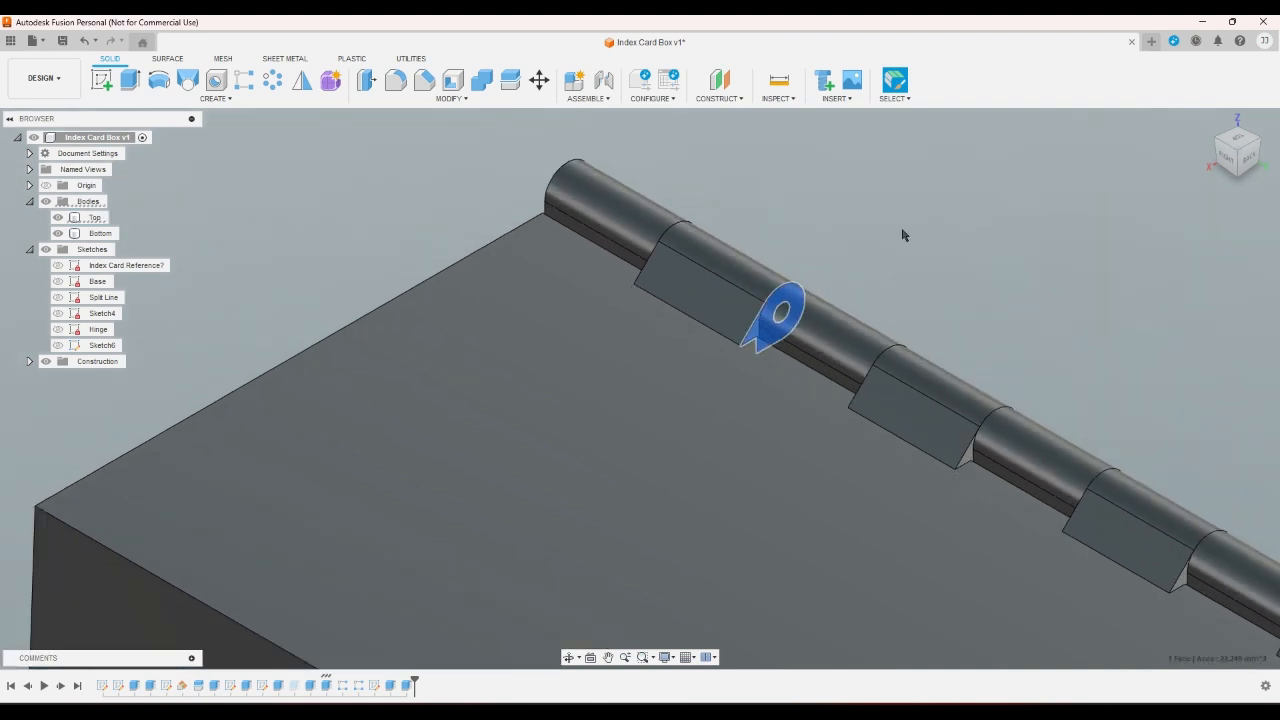
{"action": "scroll", "coordinate": [902, 232], "scroll_direction": "down", "scroll_amount": 3}
{"action": "left_click", "coordinate": [908, 224]}
{"action": "left_click", "coordinate": [1216, 139]}
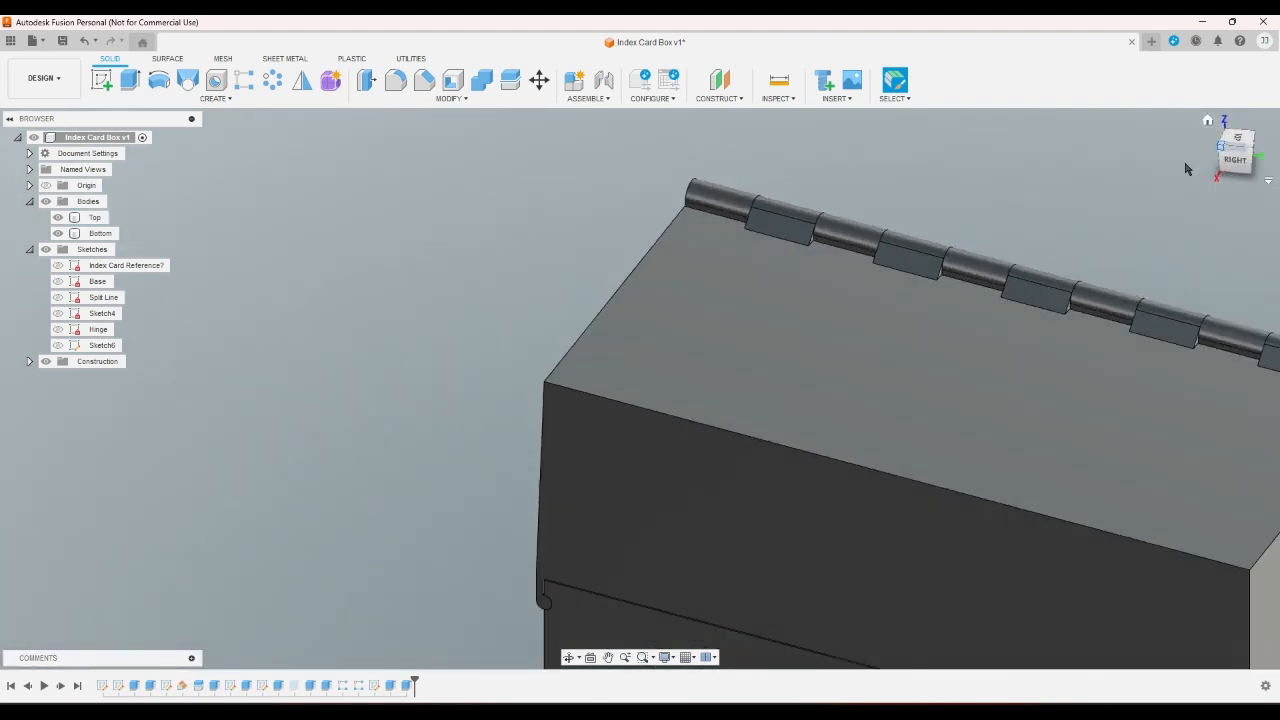
{"action": "scroll", "coordinate": [843, 506], "scroll_direction": "up", "scroll_amount": 5}
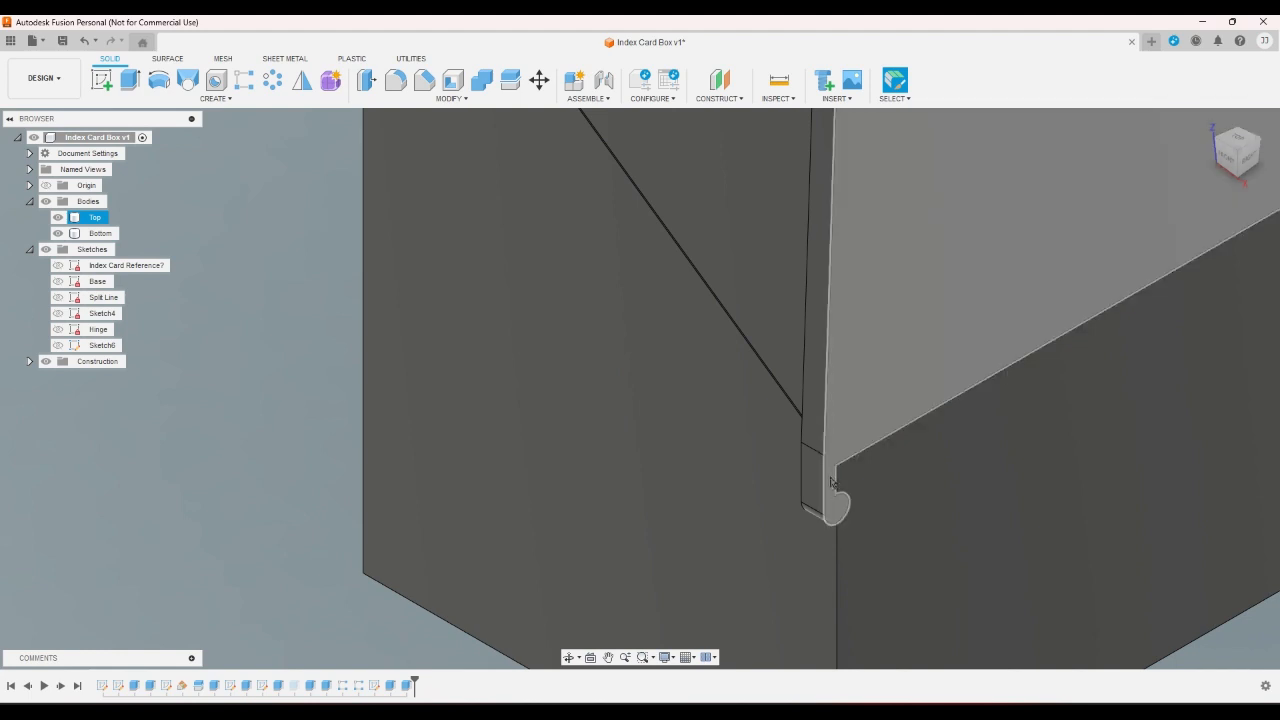
{"action": "scroll", "coordinate": [832, 484], "scroll_direction": "down", "scroll_amount": 6}
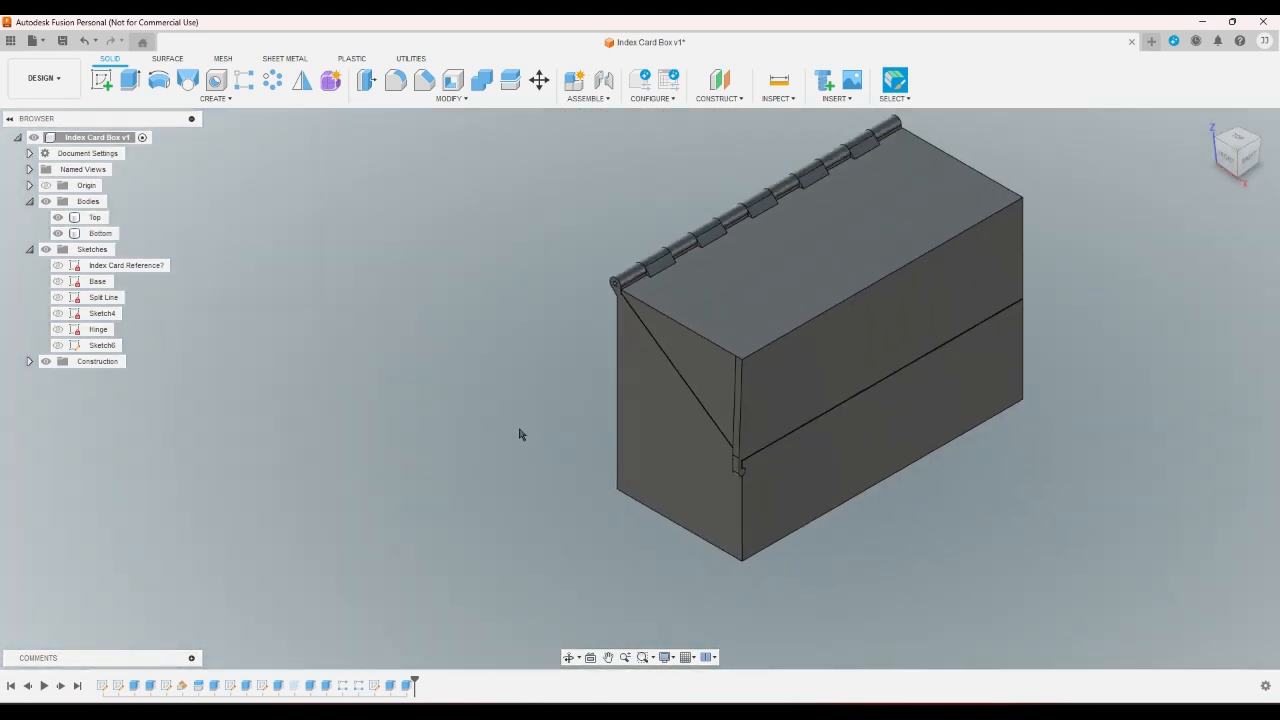
- Open the Base sketch for editing and add a user parameter StackDepth of 60 mm
{"action": "double_click", "coordinate": [118, 685]}
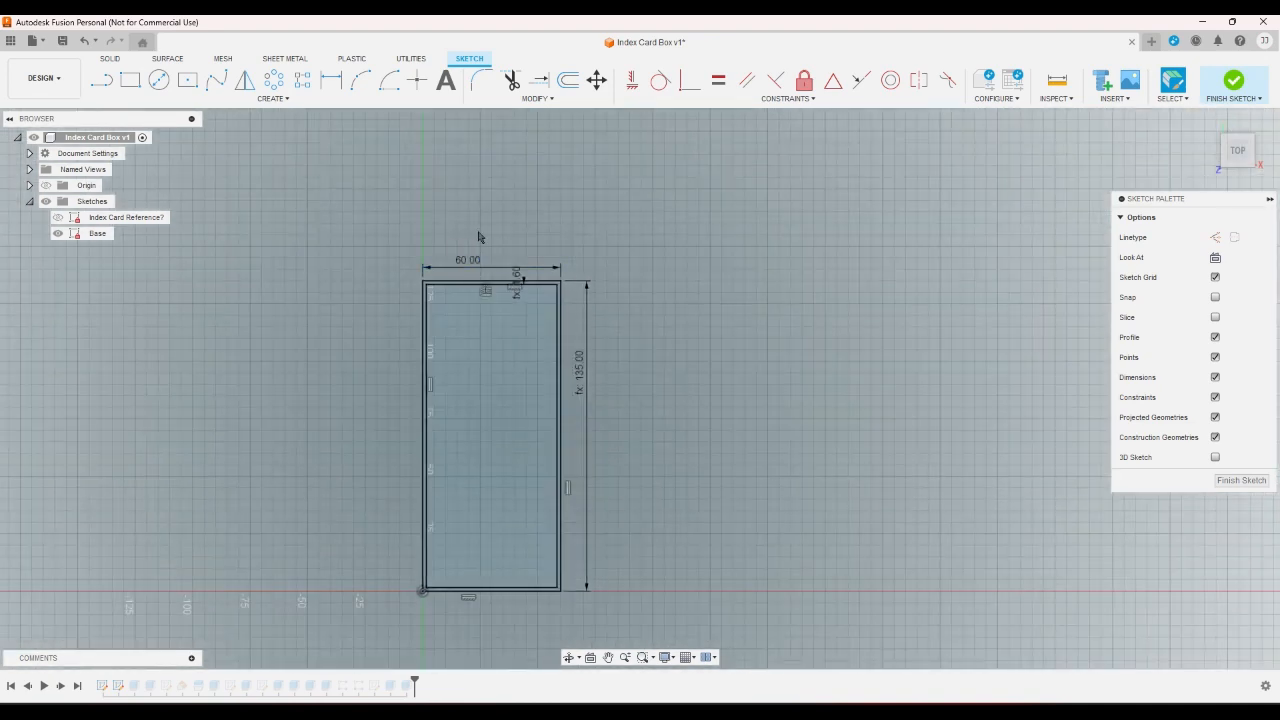
{"action": "left_click", "coordinate": [538, 98]}
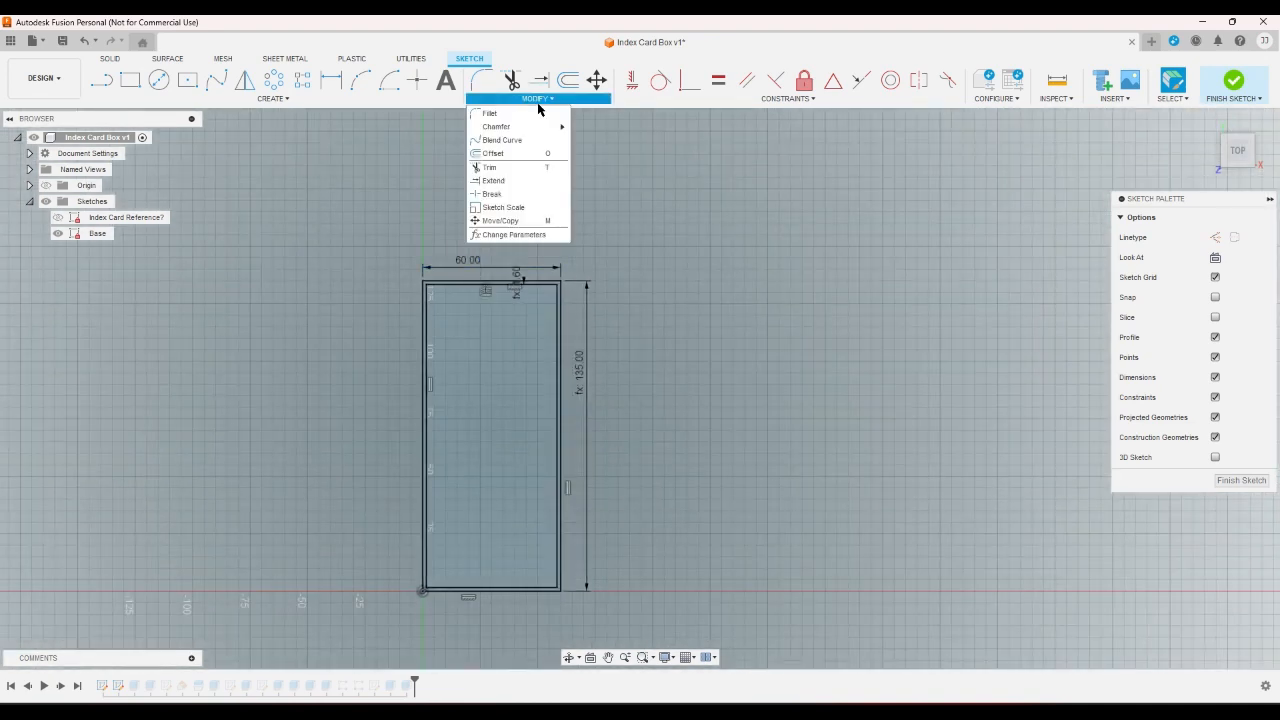
{"action": "left_click", "coordinate": [516, 234]}
{"action": "left_click", "coordinate": [872, 249]}
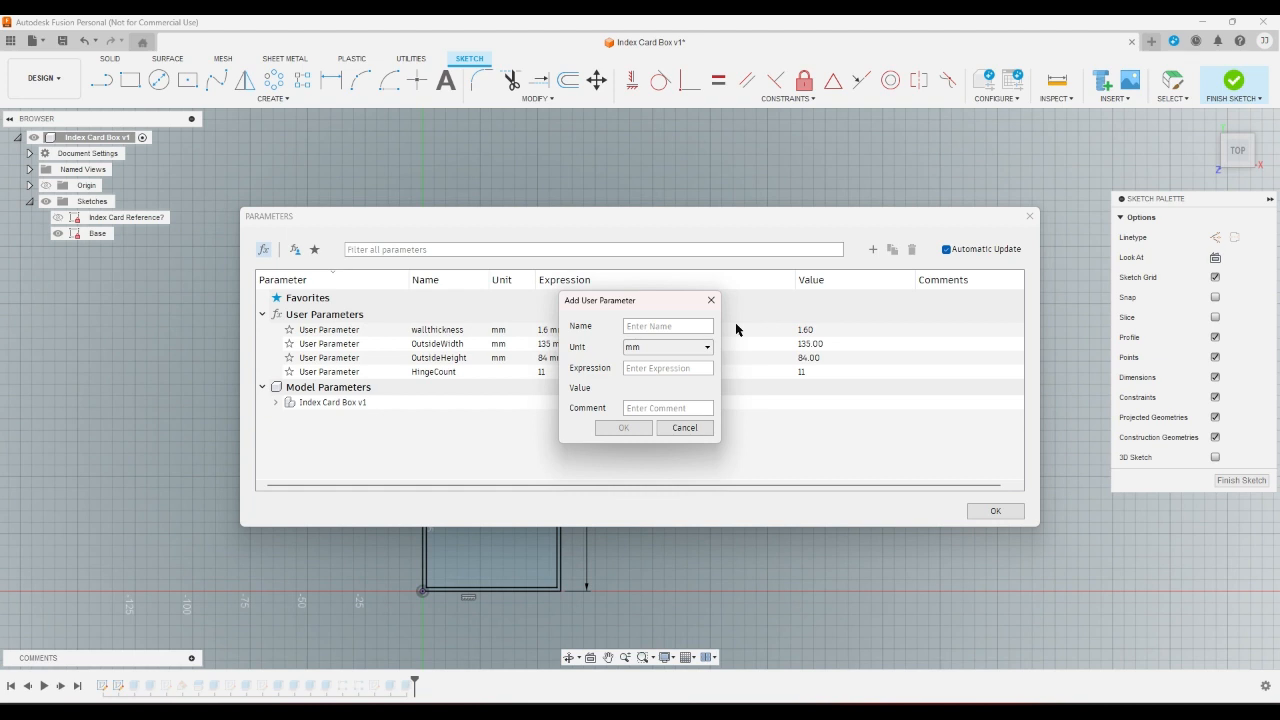
{"action": "type", "text": "StackDepth"}
{"action": "left_click", "coordinate": [656, 368]}
{"action": "type", "text": "60"}
{"action": "left_click", "coordinate": [623, 427]}
{"action": "left_click", "coordinate": [995, 510]}
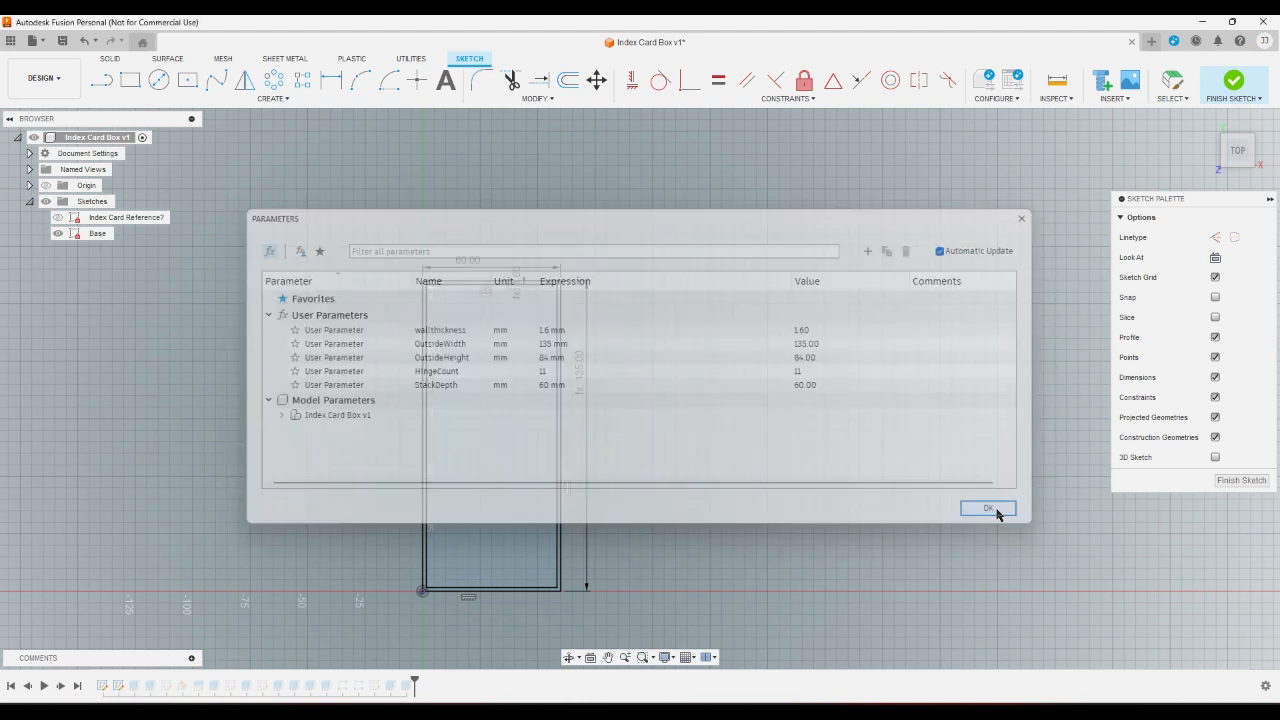
- Link the short-side dimension of the Base rectangle to StackDepth, finish the sketch and return to the home view
{"action": "double_click", "coordinate": [467, 260]}
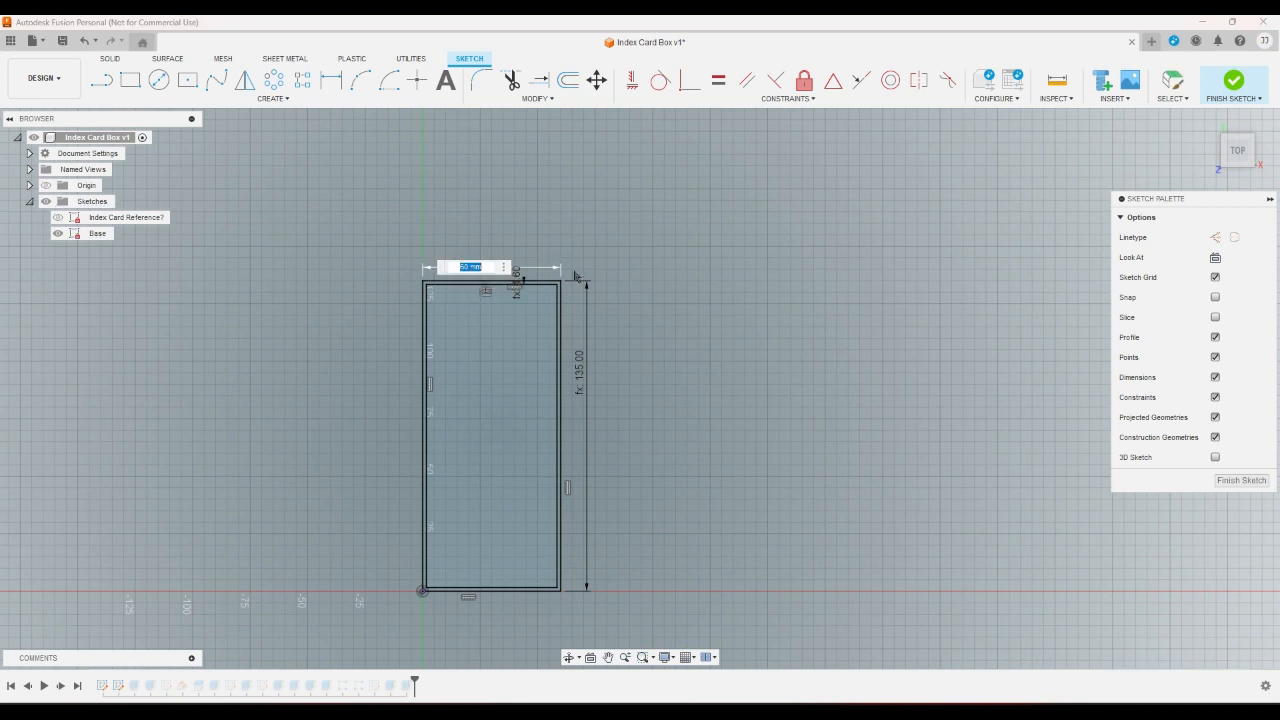
{"action": "type", "text": "S"}
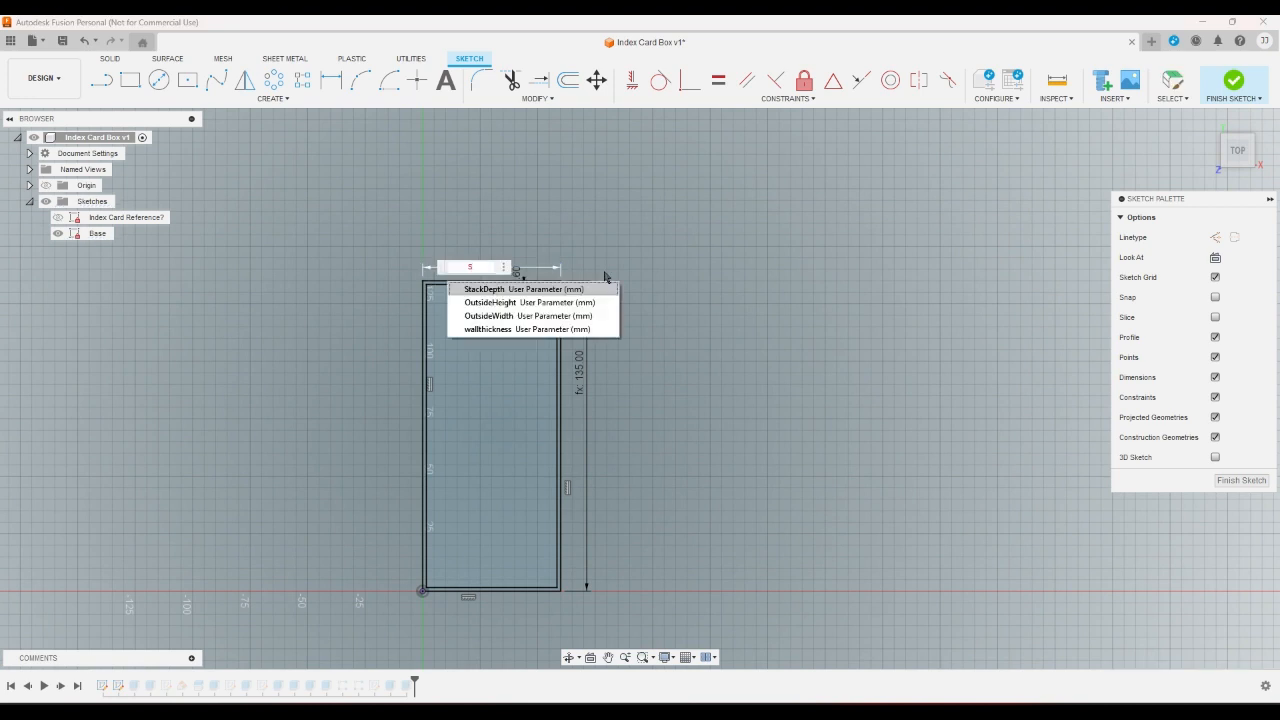
{"action": "left_click", "coordinate": [566, 289]}
{"action": "key", "text": "Return"}
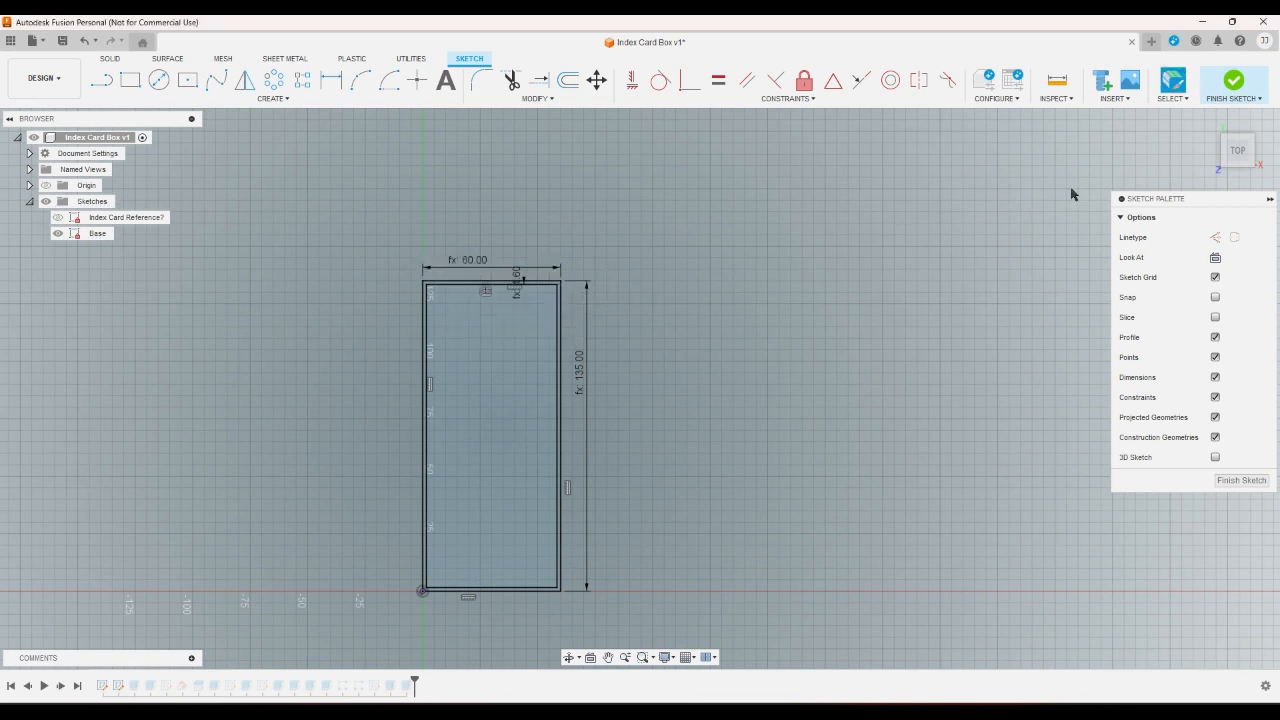
{"action": "left_click", "coordinate": [1233, 80]}
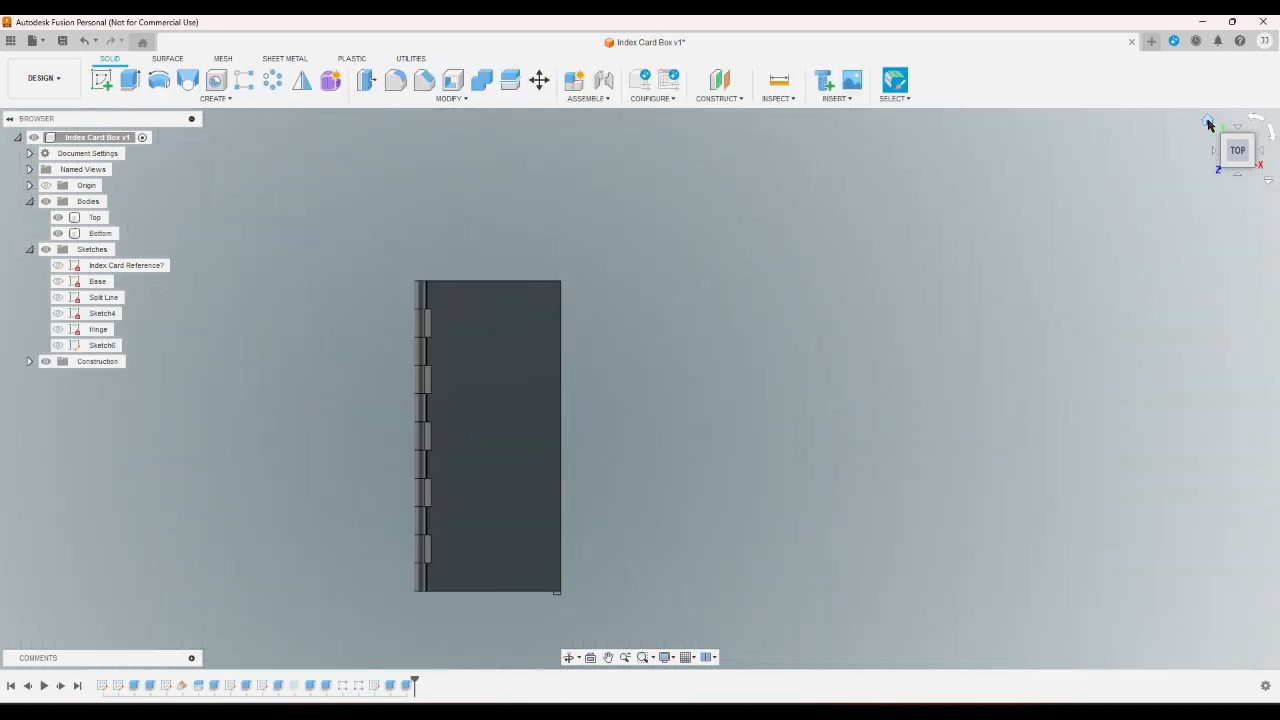
{"action": "left_click", "coordinate": [1208, 121]}
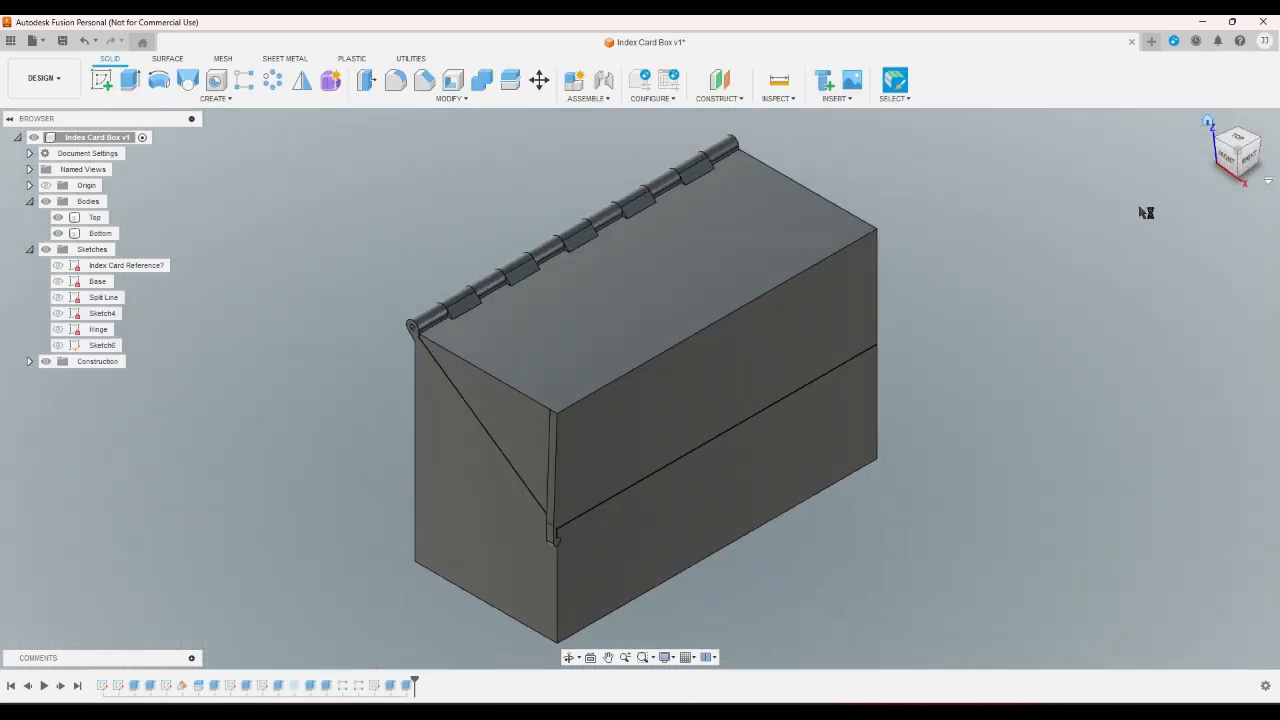
- Add the comment "(Ought to be 60)" to the StackDepth user parameter
{"action": "left_click", "coordinate": [453, 99]}
{"action": "left_click", "coordinate": [408, 399]}
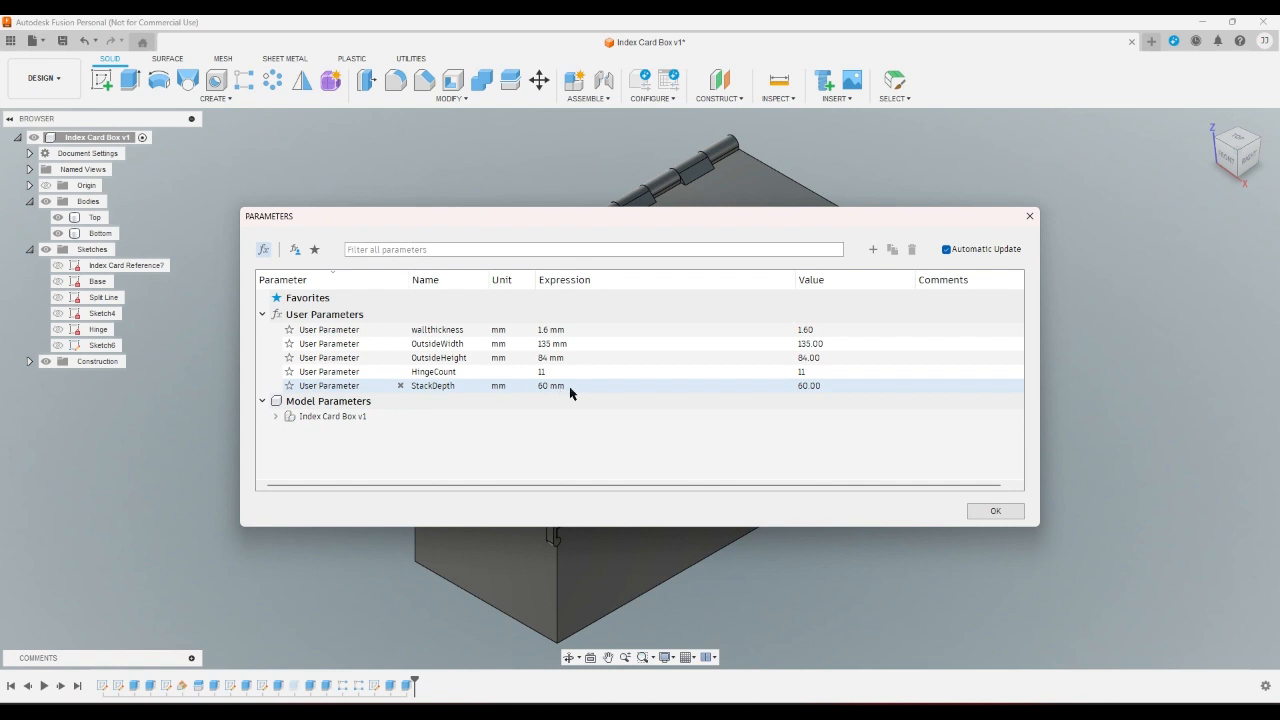
{"action": "left_click", "coordinate": [443, 386]}
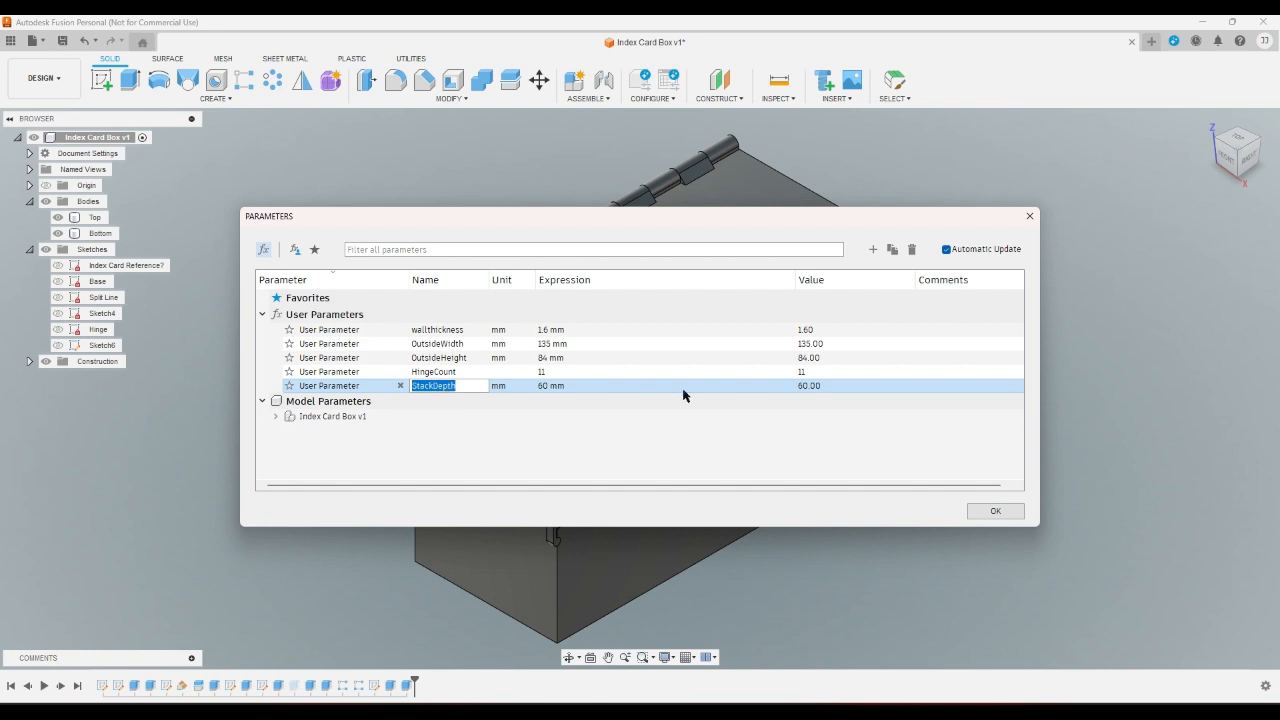
{"action": "left_click", "coordinate": [940, 385]}
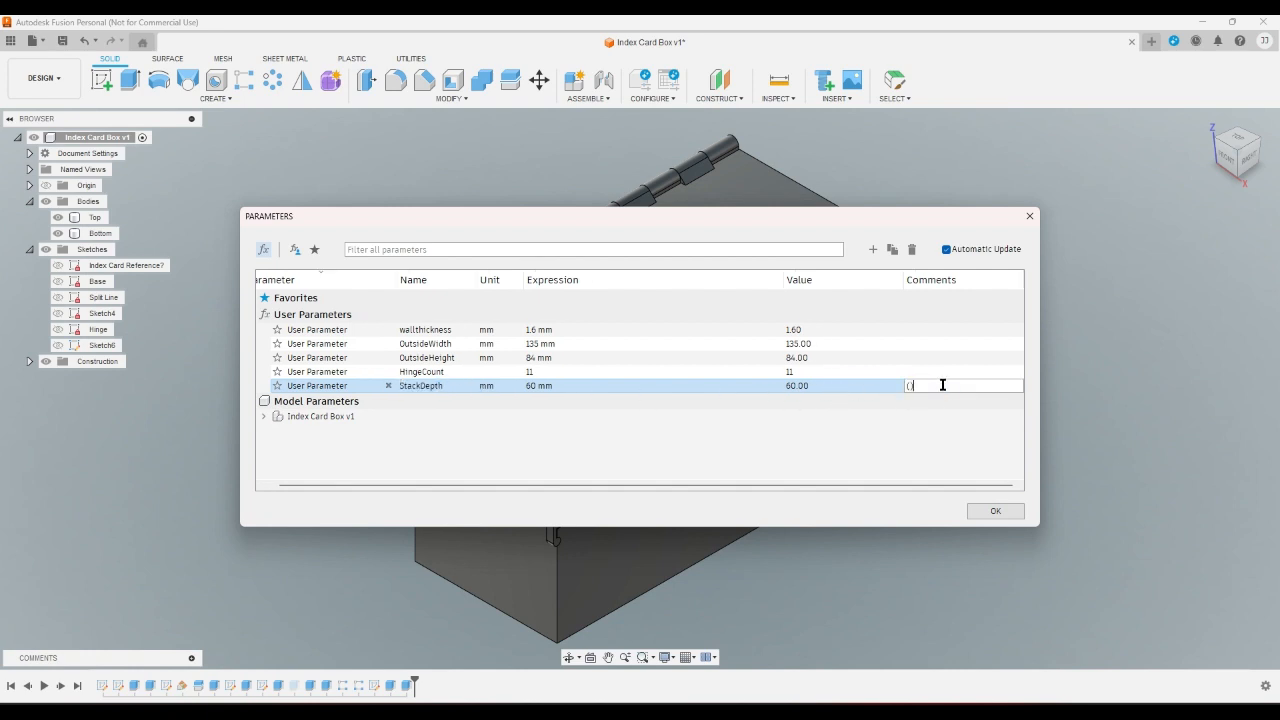
{"action": "type", "text": "(Ought) to be 60"}
{"action": "key", "text": "Return"}
- Add the comment "Ought to be 5" to the HingeCount user parameter
{"action": "left_click", "coordinate": [933, 373]}
{"action": "left_click", "coordinate": [934, 372]}
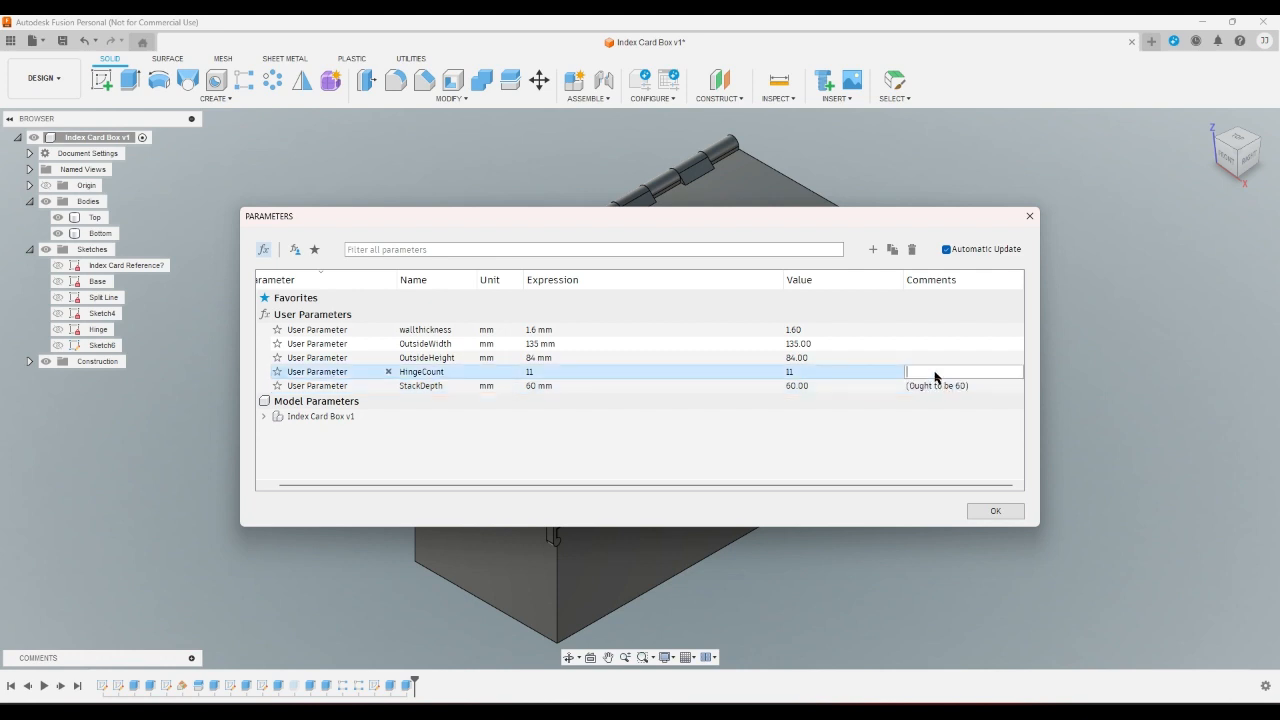
{"action": "type", "text": "Ought to be 5"}
{"action": "key", "text": "Return"}
- Remove the parentheses from the StackDepth comment so it reads "Ought to be 60", and close the parameters
{"action": "left_click", "coordinate": [940, 385]}
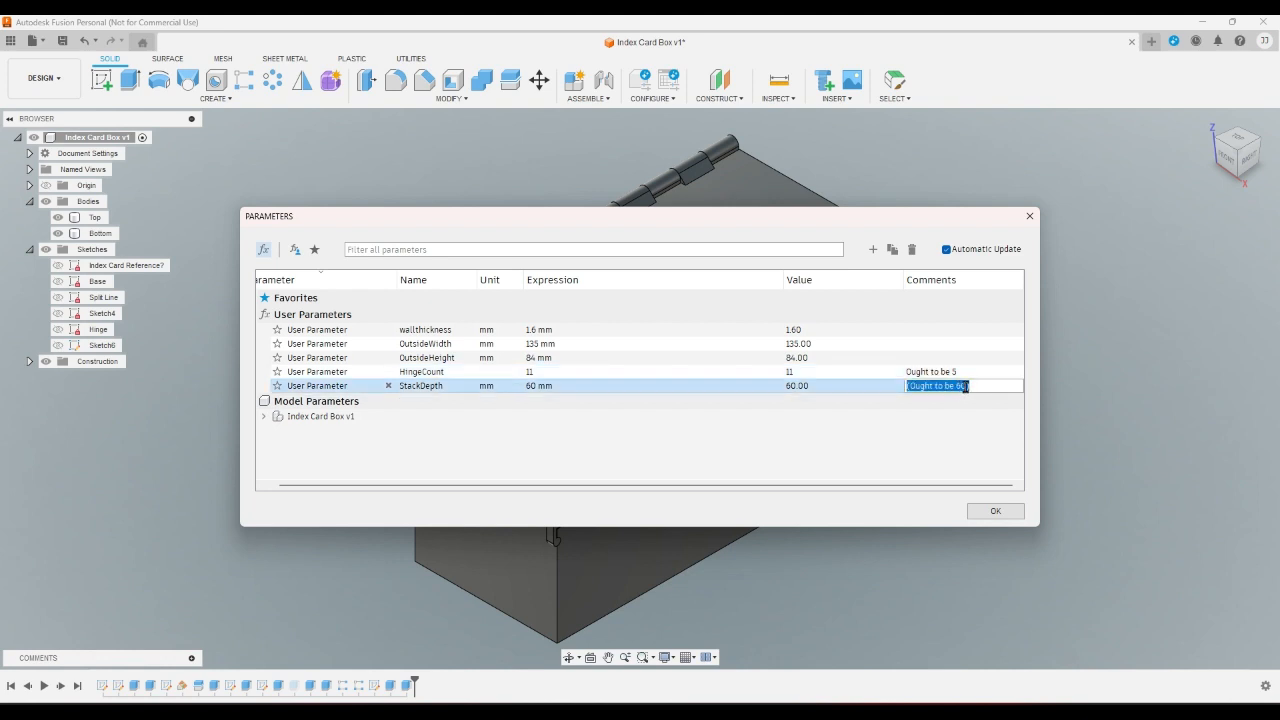
{"action": "left_click", "coordinate": [975, 386]}
{"action": "key", "text": "BackSpace"}
{"action": "left_click", "coordinate": [909, 386]}
{"action": "key", "text": "BackSpace"}
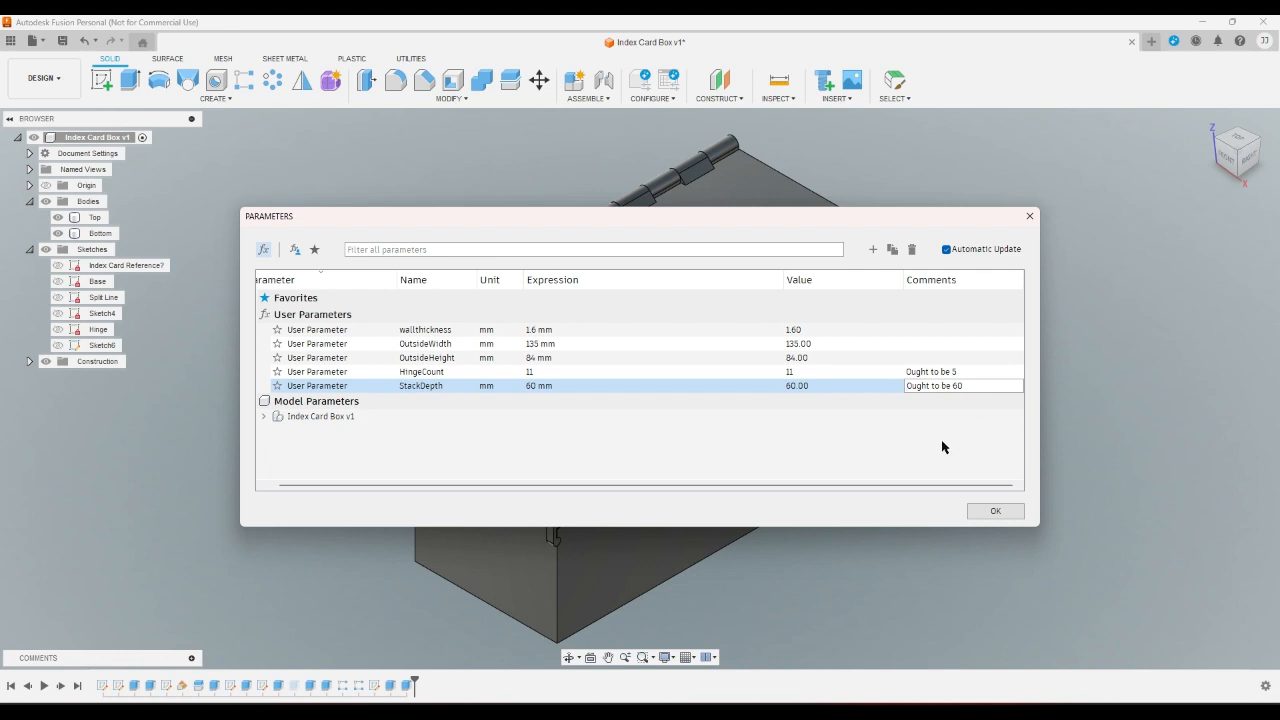
{"action": "left_click", "coordinate": [995, 511]}
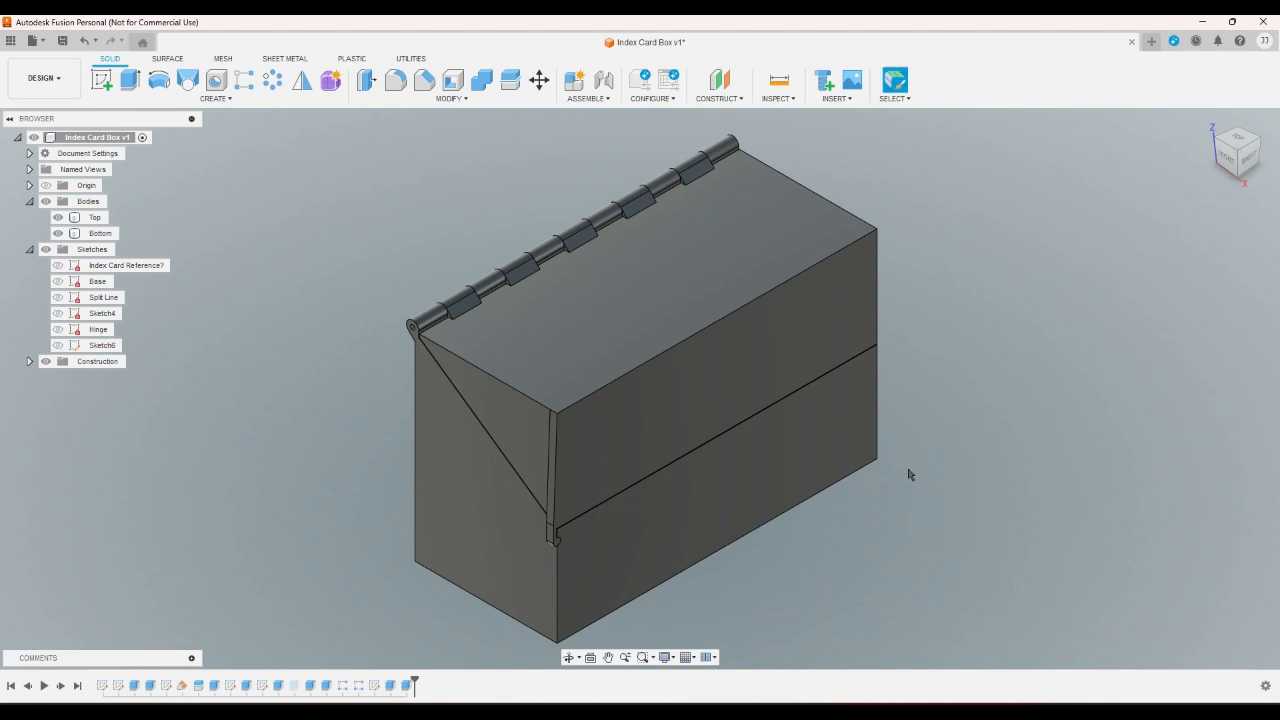
- Check a hinge knuckle's end face, set the HingeCount user parameter to 13 and fit the whole box in view
{"action": "scroll", "coordinate": [470, 288], "scroll_direction": "up", "scroll_amount": 3}
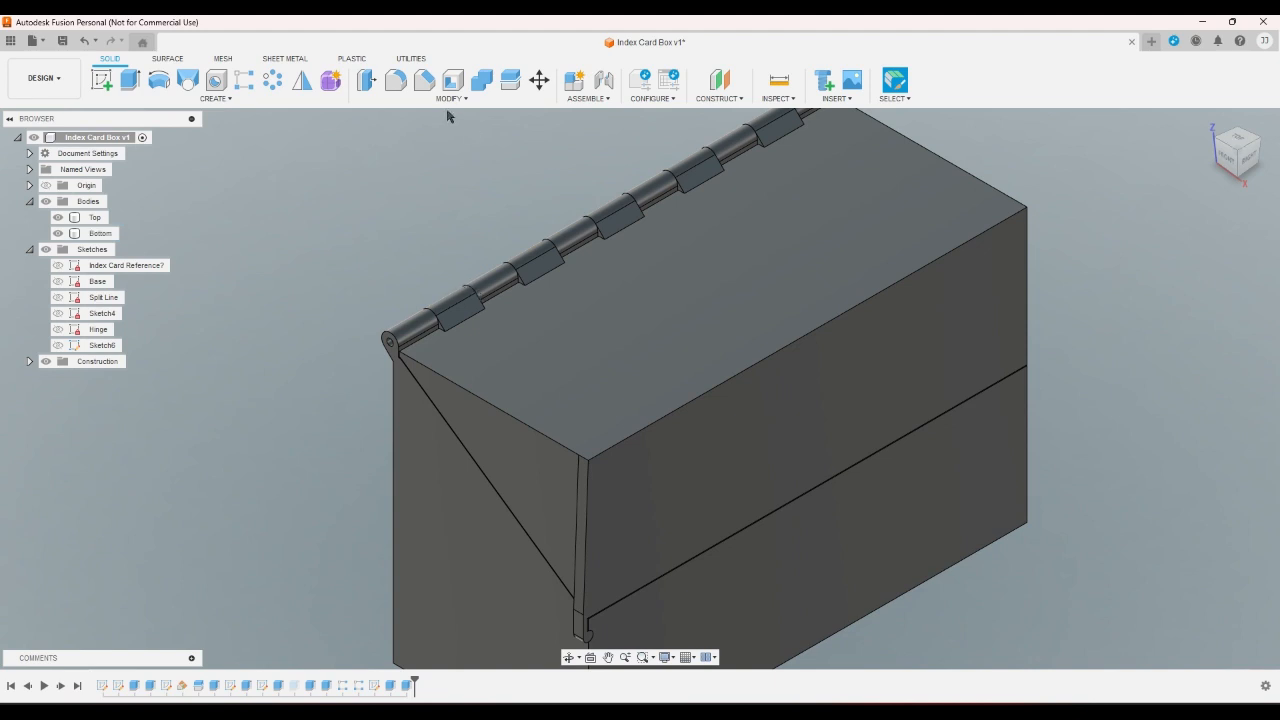
{"action": "scroll", "coordinate": [506, 286], "scroll_direction": "up", "scroll_amount": 6}
{"action": "left_click", "coordinate": [512, 300]}
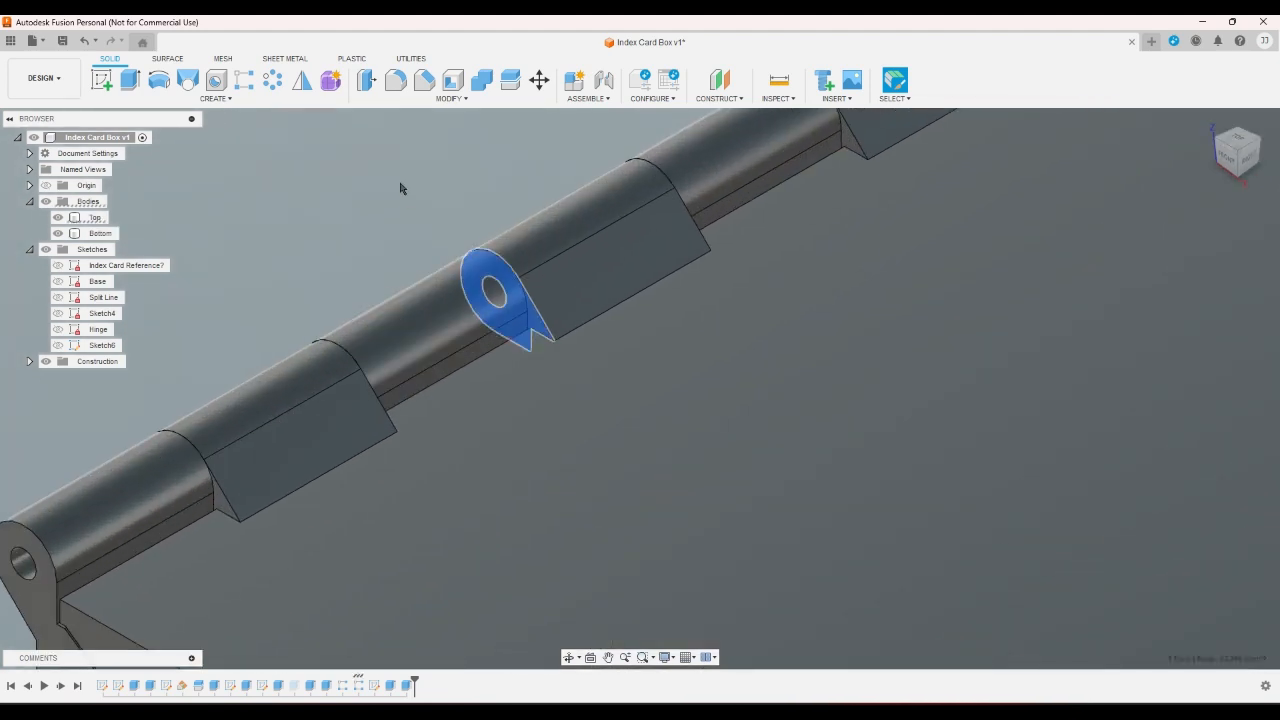
{"action": "scroll", "coordinate": [398, 178], "scroll_direction": "down", "scroll_amount": 5}
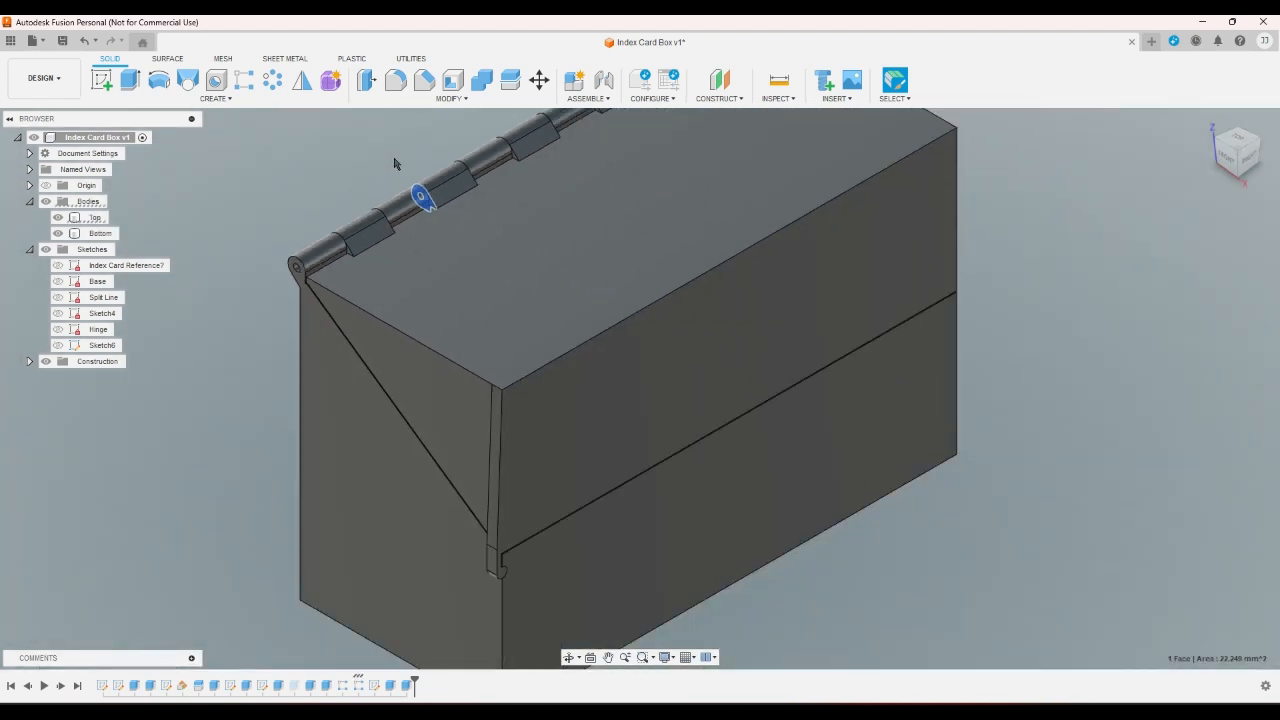
{"action": "left_click", "coordinate": [451, 98]}
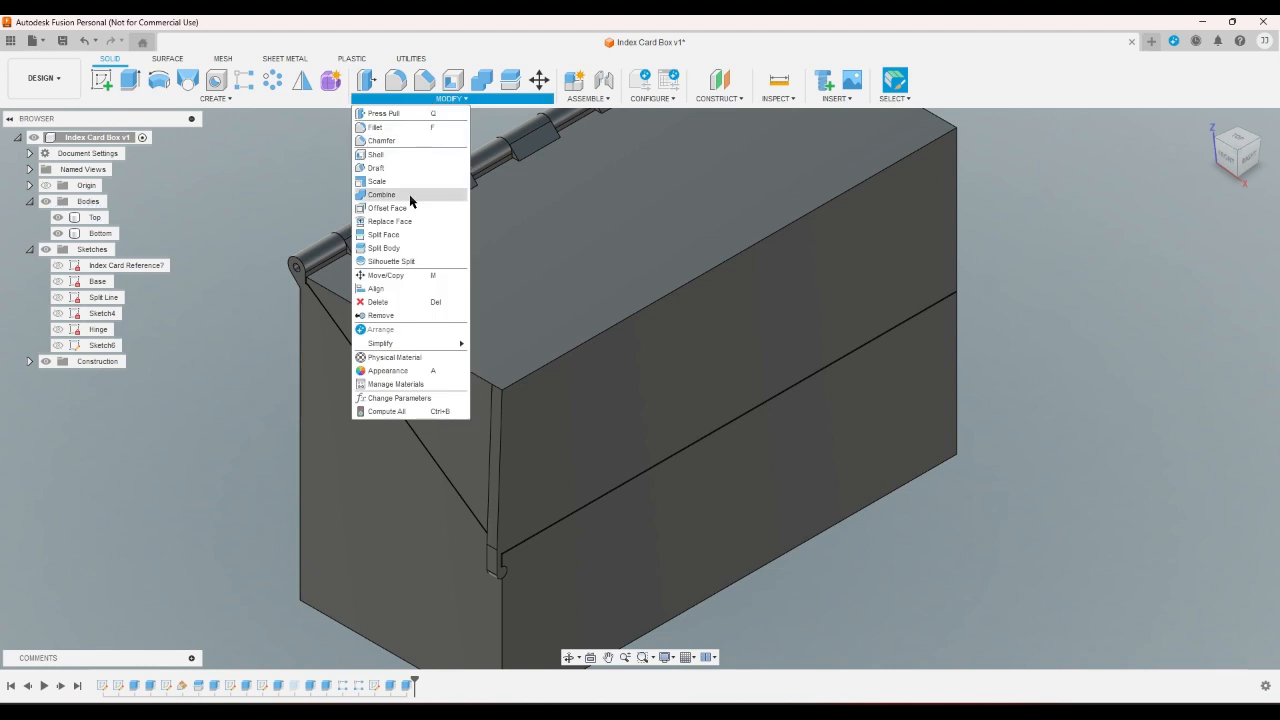
{"action": "left_click", "coordinate": [405, 398]}
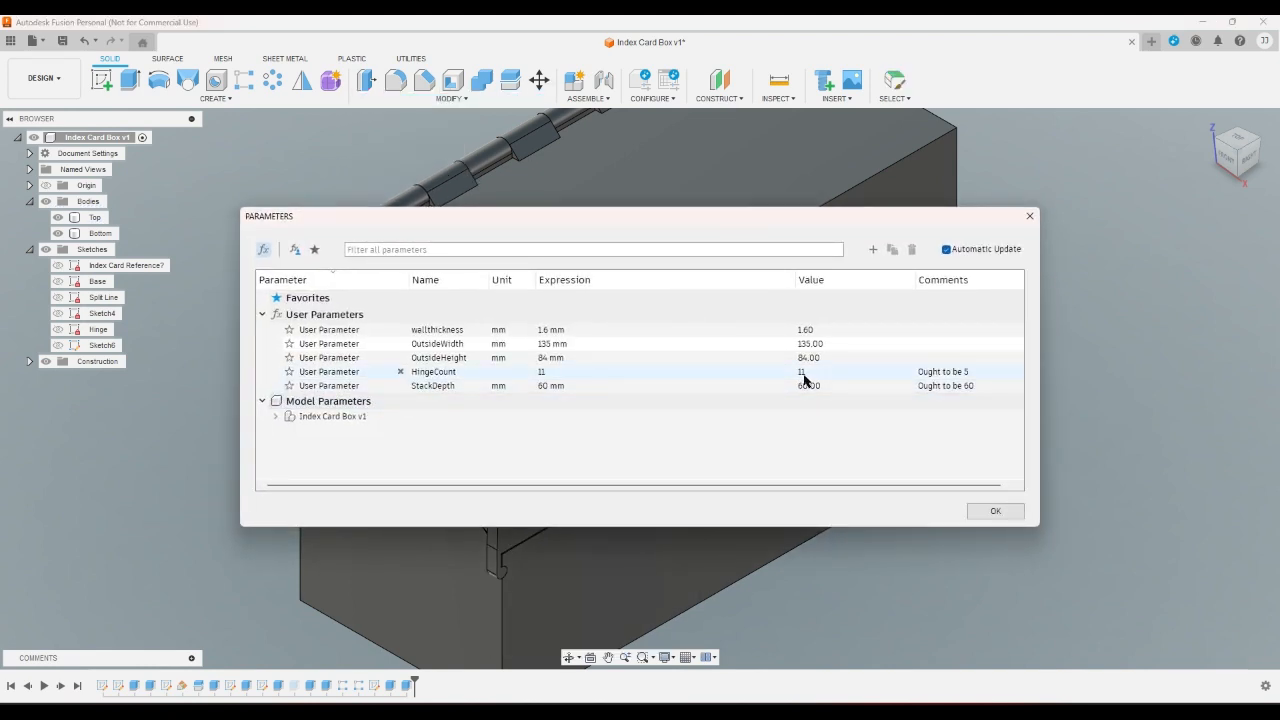
{"action": "left_click", "coordinate": [803, 375]}
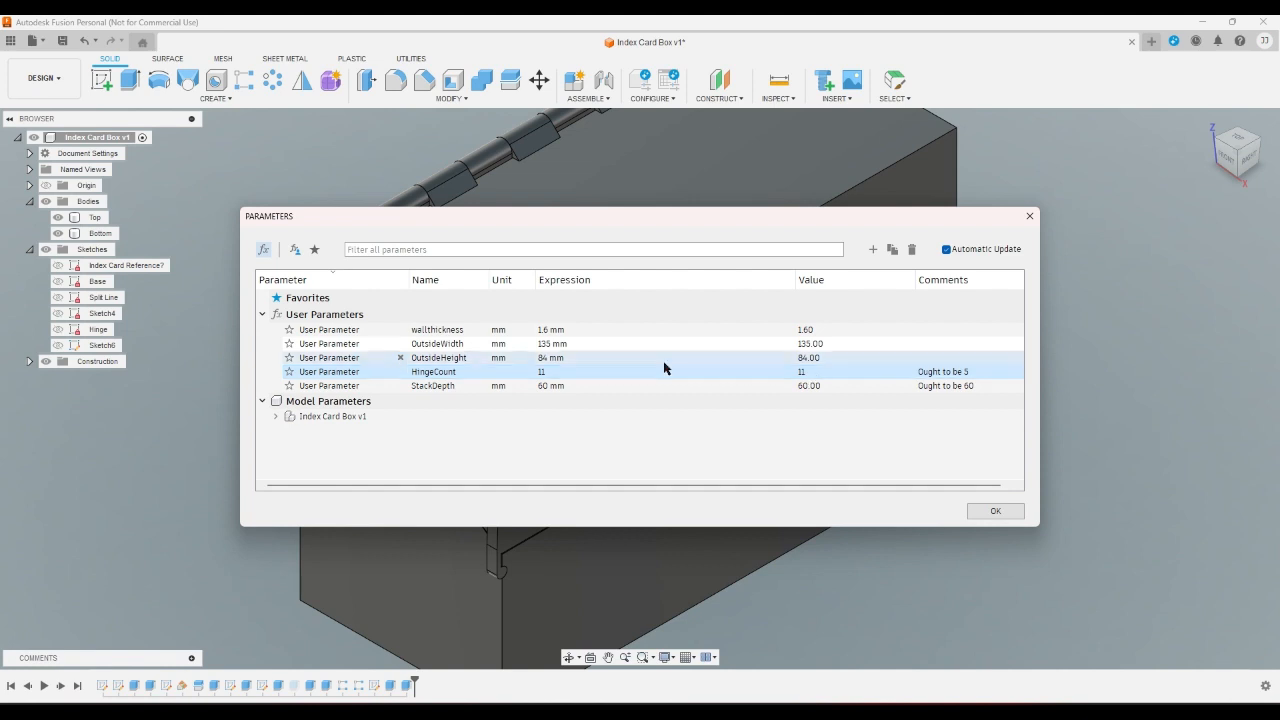
{"action": "left_click", "coordinate": [546, 371]}
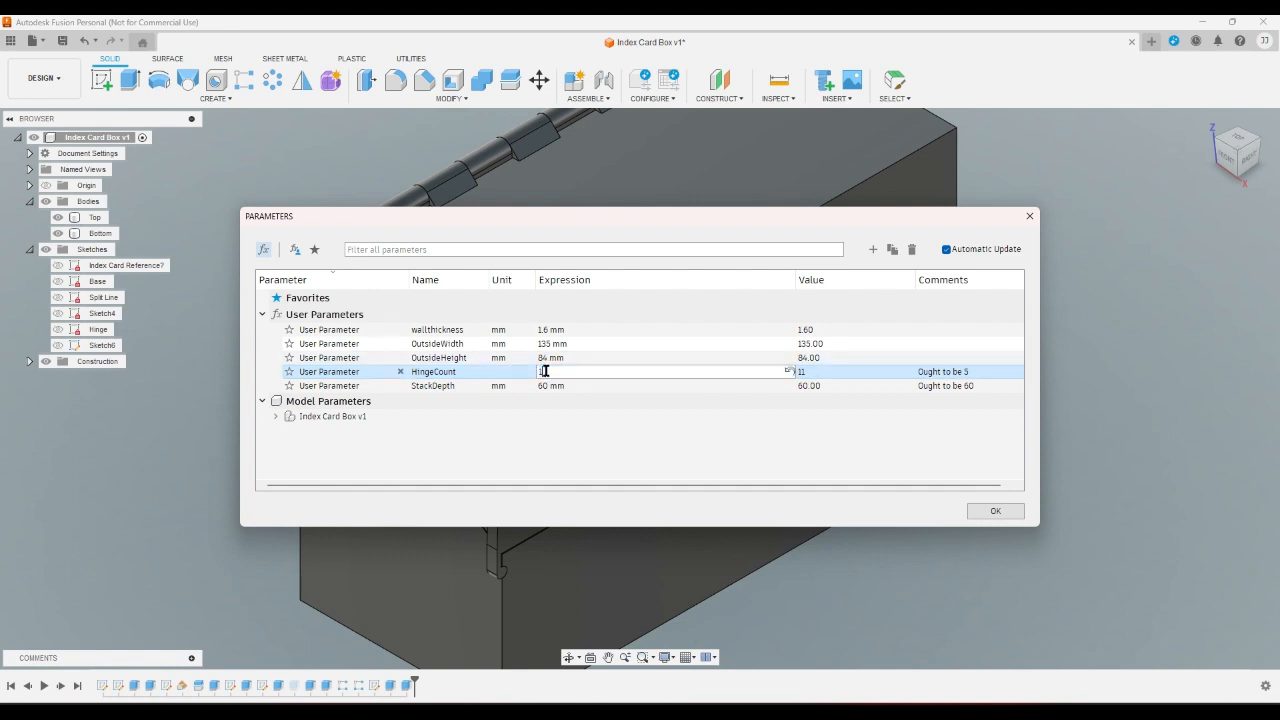
{"action": "type", "text": "3"}
{"action": "key", "text": "Return"}
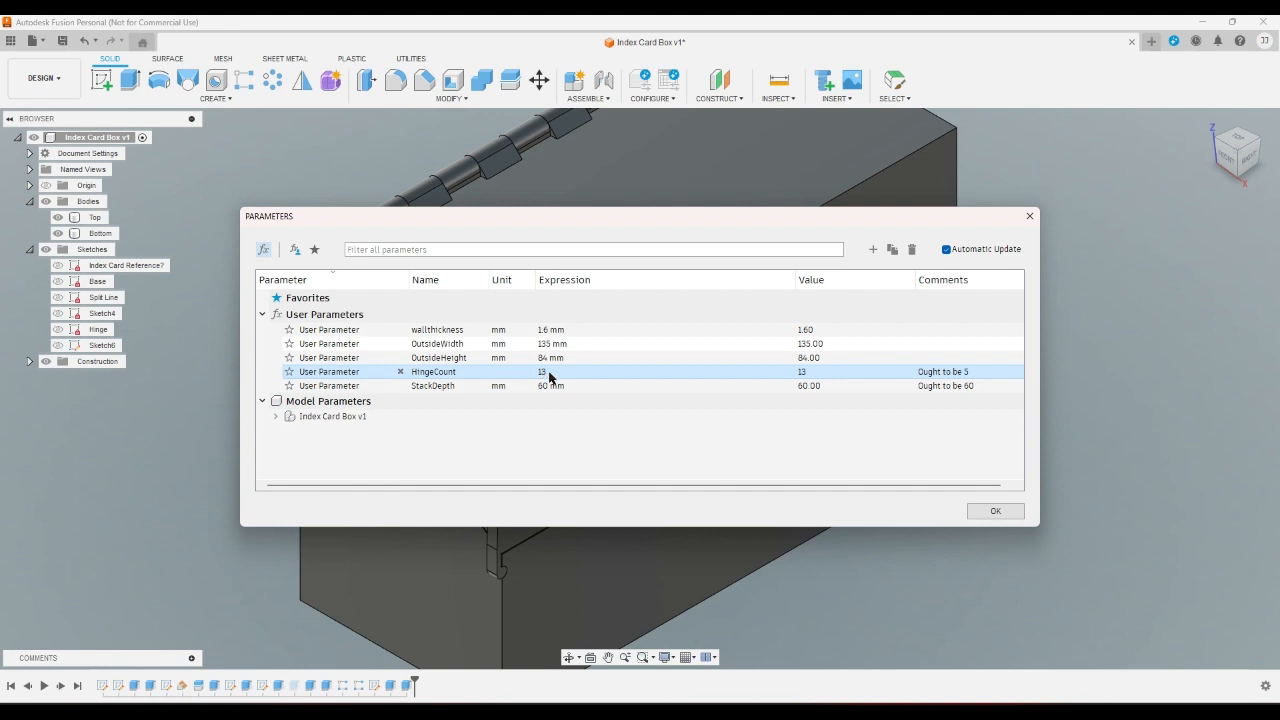
{"action": "left_click", "coordinate": [1006, 512]}
{"action": "key", "text": "F6"}
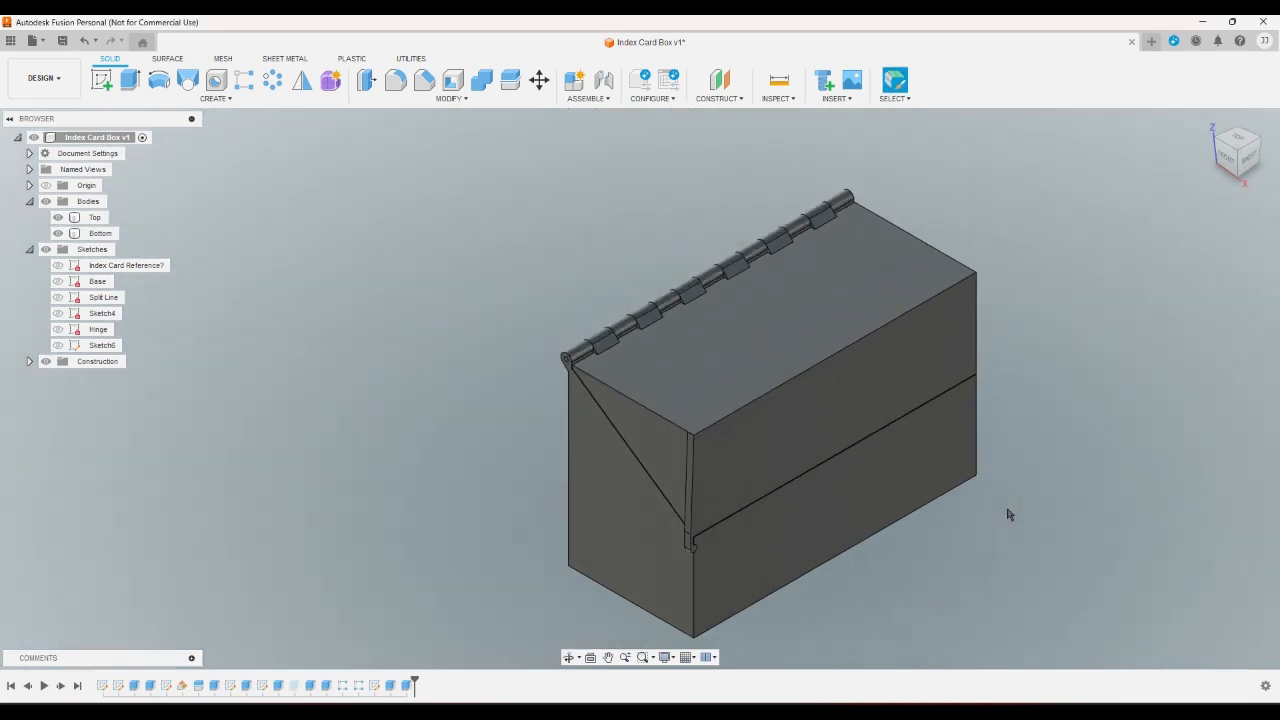
- Set the HingeCount user parameter to 15 and close the parameters
{"action": "scroll", "coordinate": [650, 356], "scroll_direction": "up", "scroll_amount": 5}
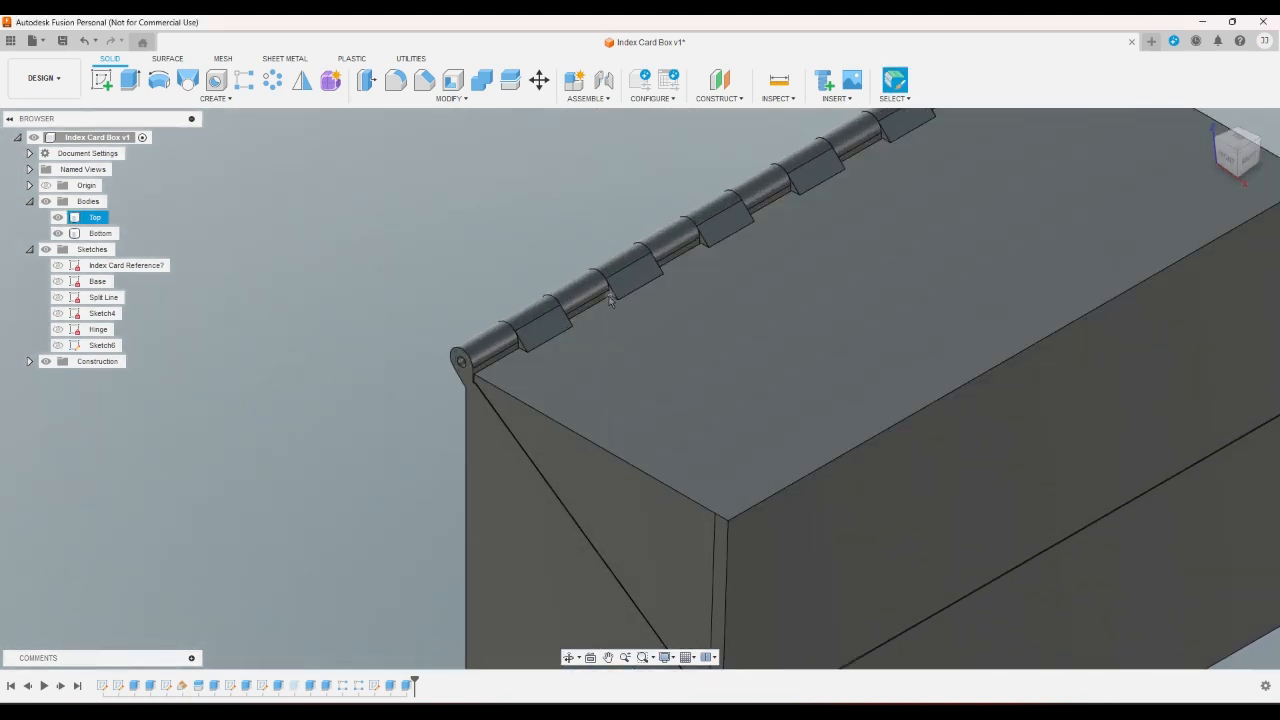
{"action": "scroll", "coordinate": [610, 300], "scroll_direction": "down", "scroll_amount": 2}
{"action": "left_click", "coordinate": [450, 98]}
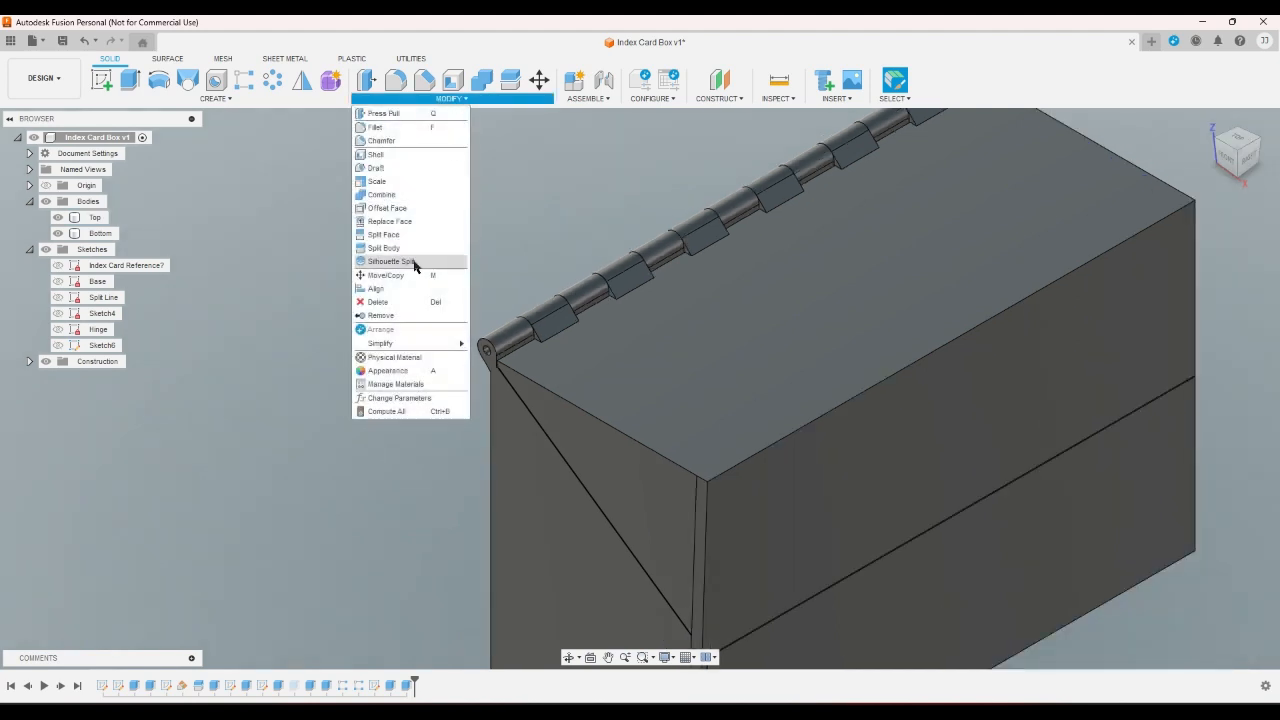
{"action": "mouse_move", "coordinate": [407, 346]}
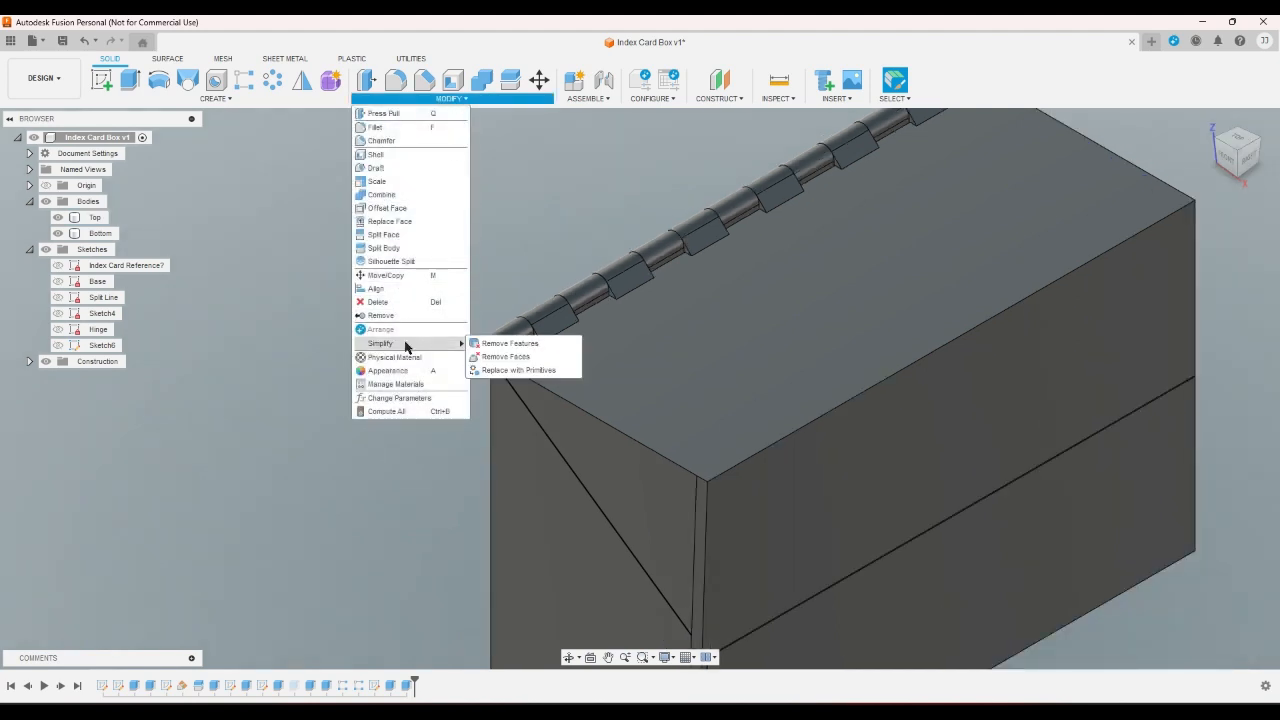
{"action": "left_click", "coordinate": [399, 398]}
{"action": "left_click", "coordinate": [545, 372]}
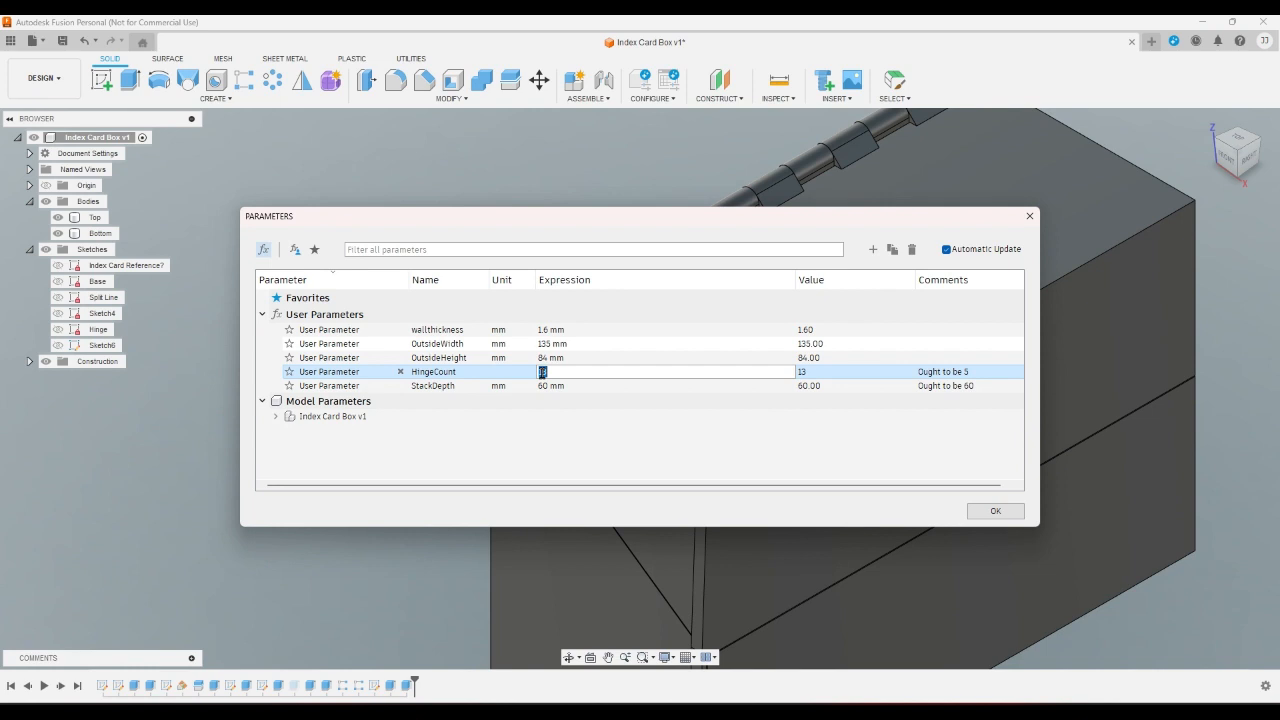
{"action": "type", "text": "15"}
{"action": "key", "text": "Return"}
{"action": "left_click", "coordinate": [994, 510]}
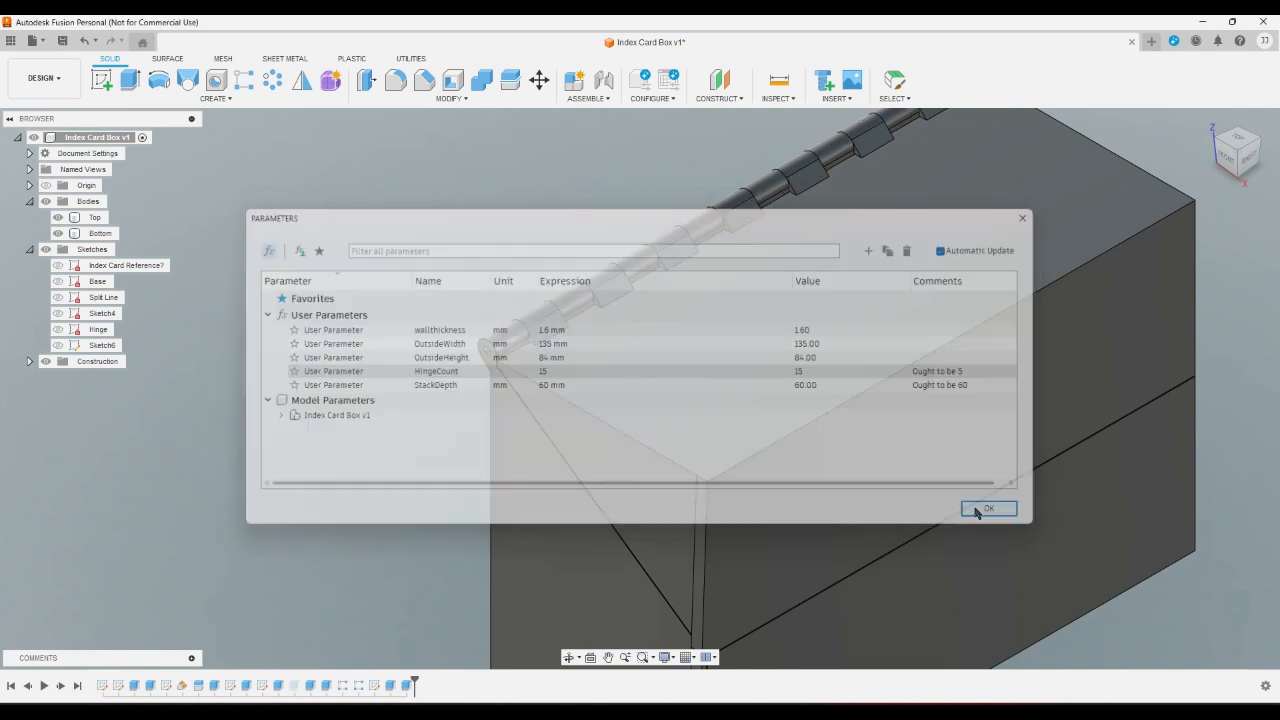
- Inspect the end face of a hinge knuckle on the lid up close and check the whole hinge row
{"action": "scroll", "coordinate": [570, 297], "scroll_direction": "up", "scroll_amount": 2}
{"action": "scroll", "coordinate": [570, 297], "scroll_direction": "up", "scroll_amount": 5}
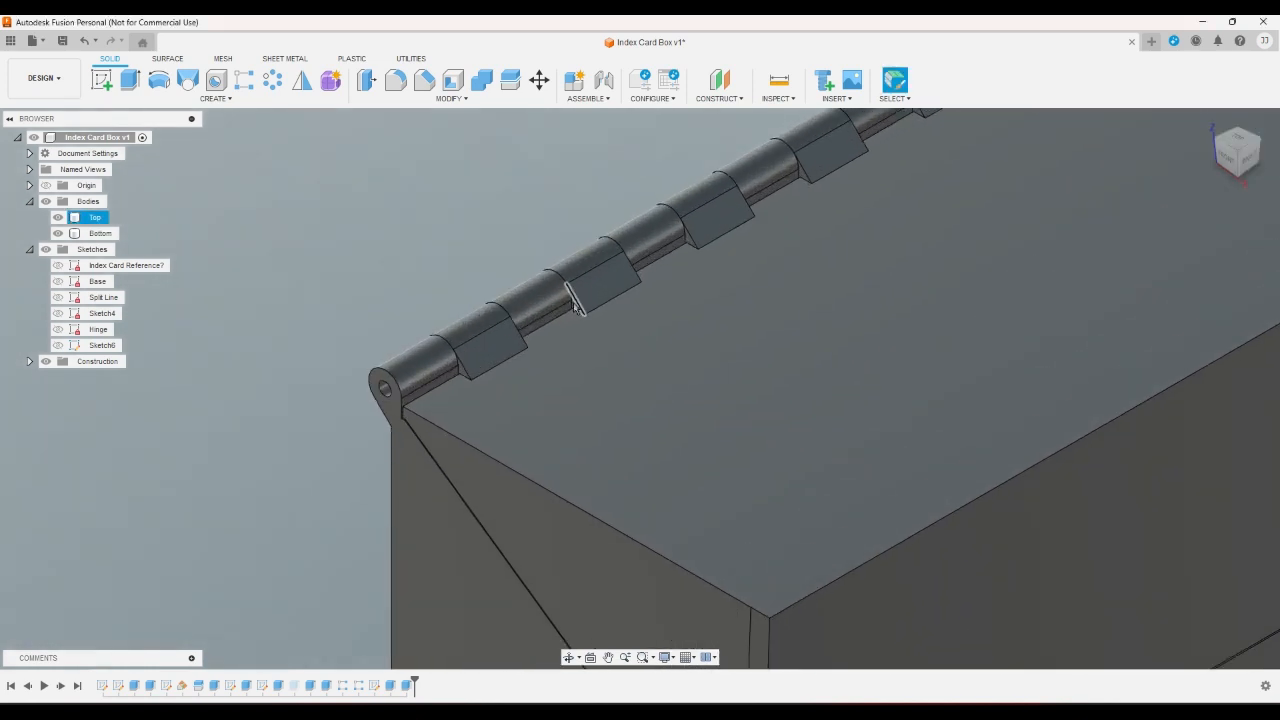
{"action": "left_click", "coordinate": [580, 314]}
{"action": "scroll", "coordinate": [580, 314], "scroll_direction": "down", "scroll_amount": 5}
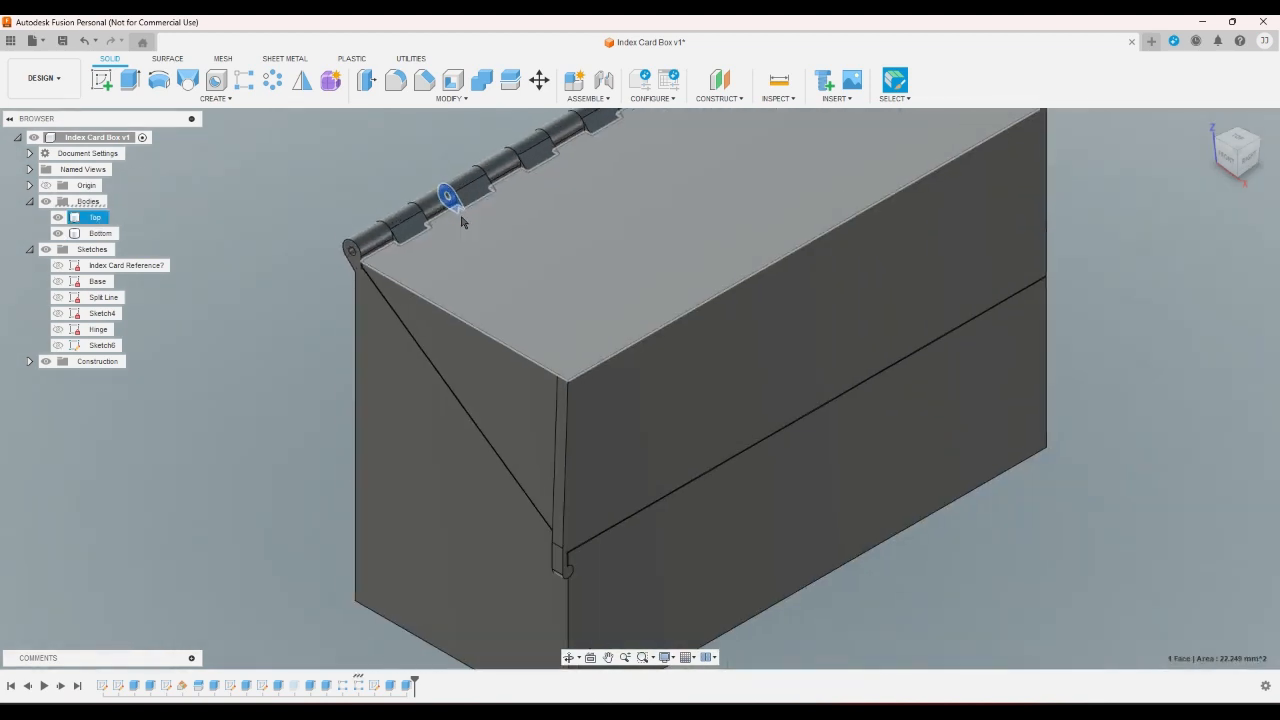
{"action": "scroll", "coordinate": [465, 220], "scroll_direction": "up", "scroll_amount": 5}
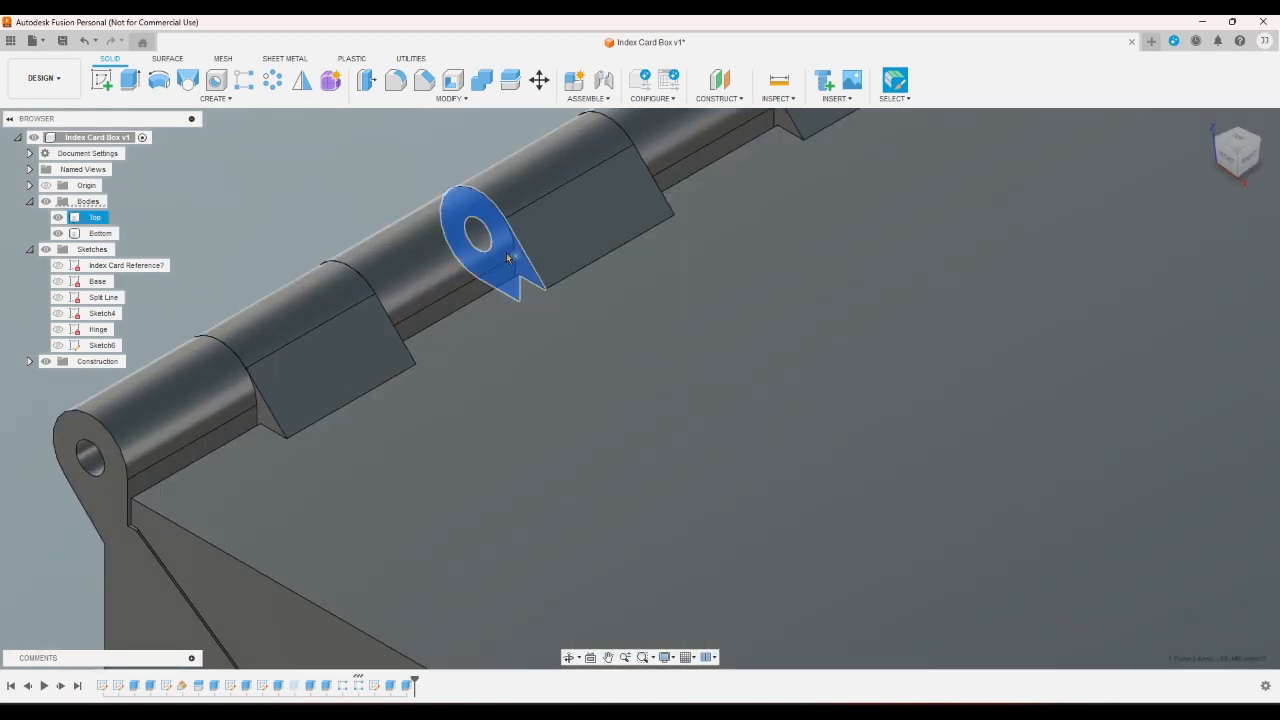
{"action": "scroll", "coordinate": [360, 166], "scroll_direction": "down", "scroll_amount": 5}
{"action": "left_click", "coordinate": [360, 166]}
{"action": "scroll", "coordinate": [293, 395], "scroll_direction": "down", "scroll_amount": 3}
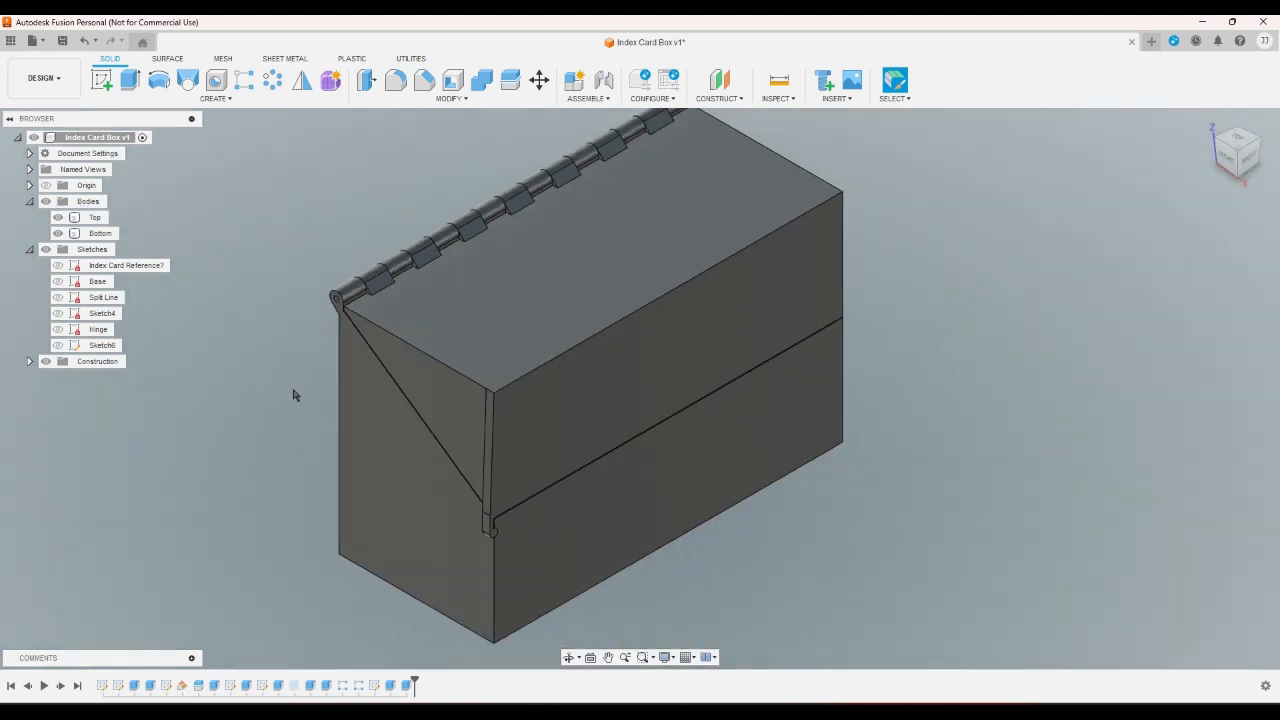
- Set the StackDepth user parameter to 20 mm and close the parameters
{"action": "left_click", "coordinate": [451, 98]}
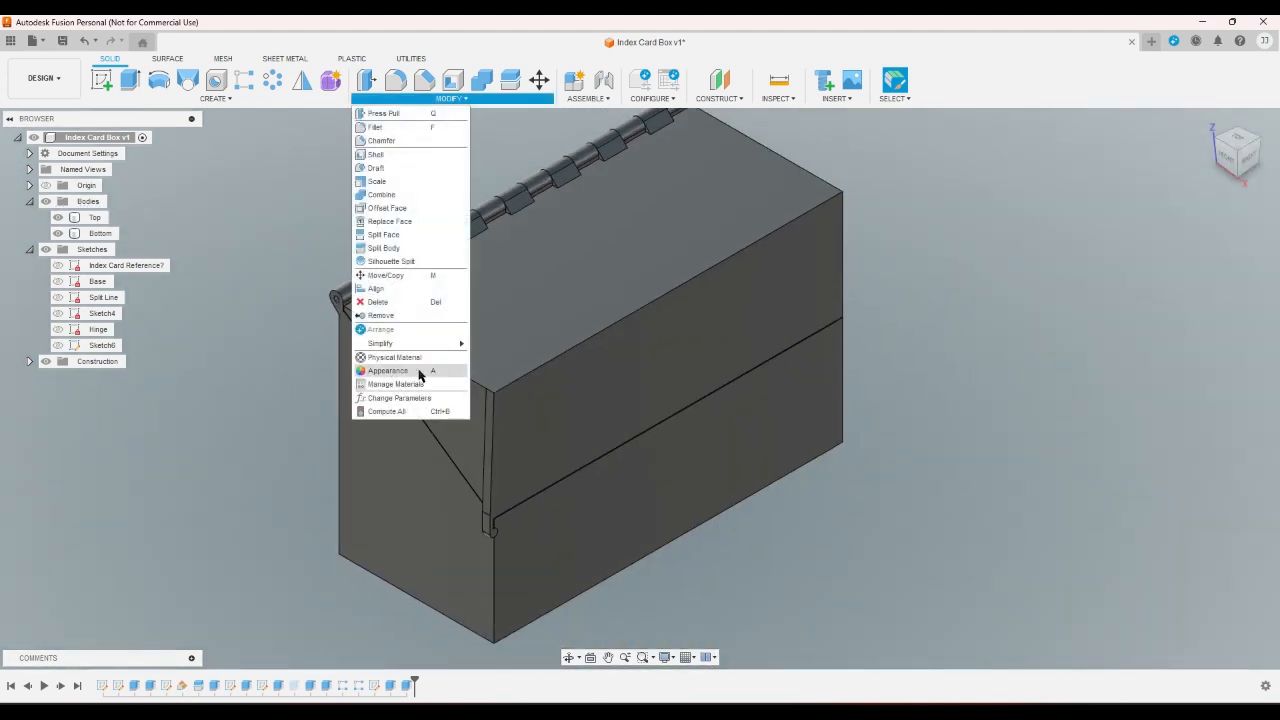
{"action": "left_click", "coordinate": [408, 398]}
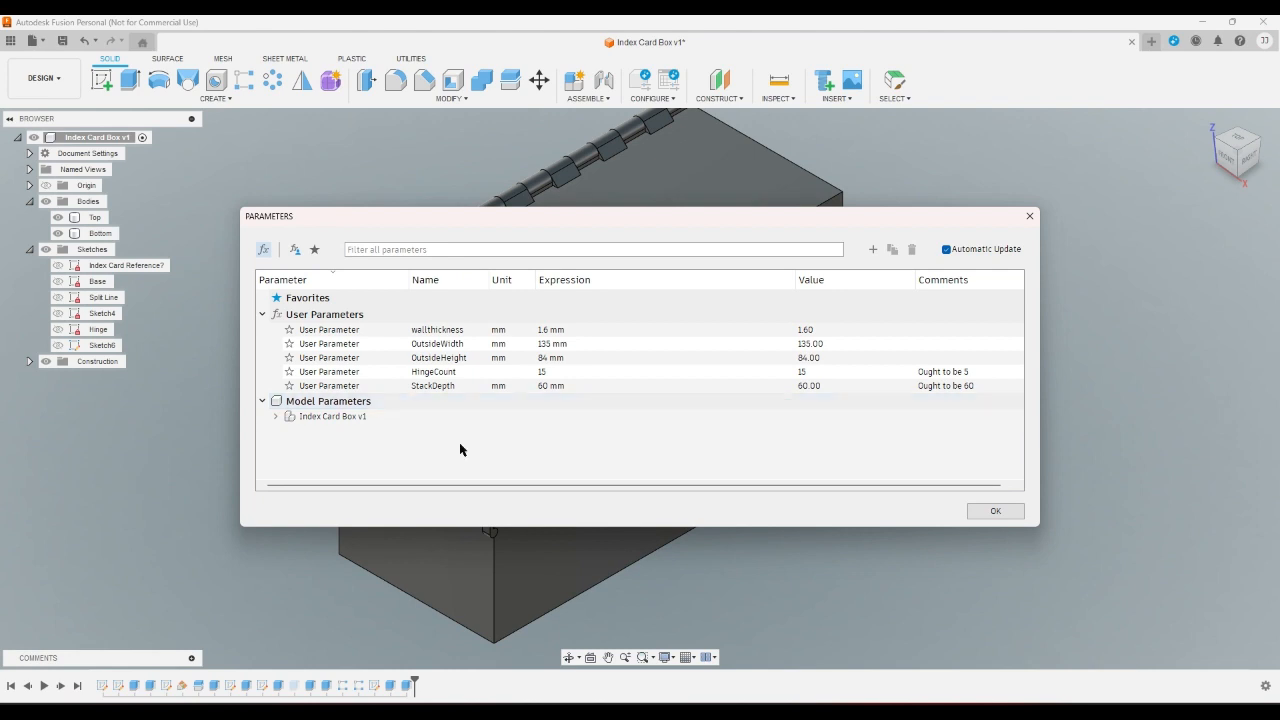
{"action": "left_click", "coordinate": [546, 386]}
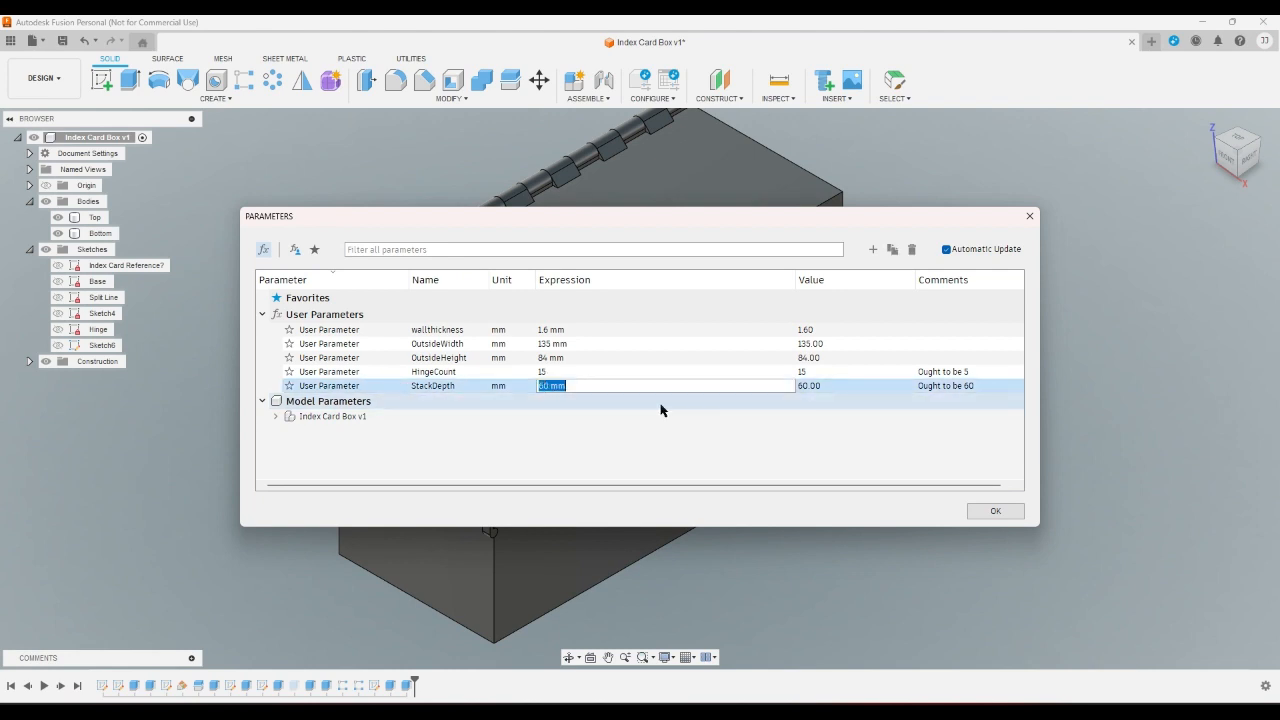
{"action": "type", "text": "20"}
{"action": "key", "text": "Return"}
{"action": "left_click", "coordinate": [995, 510]}
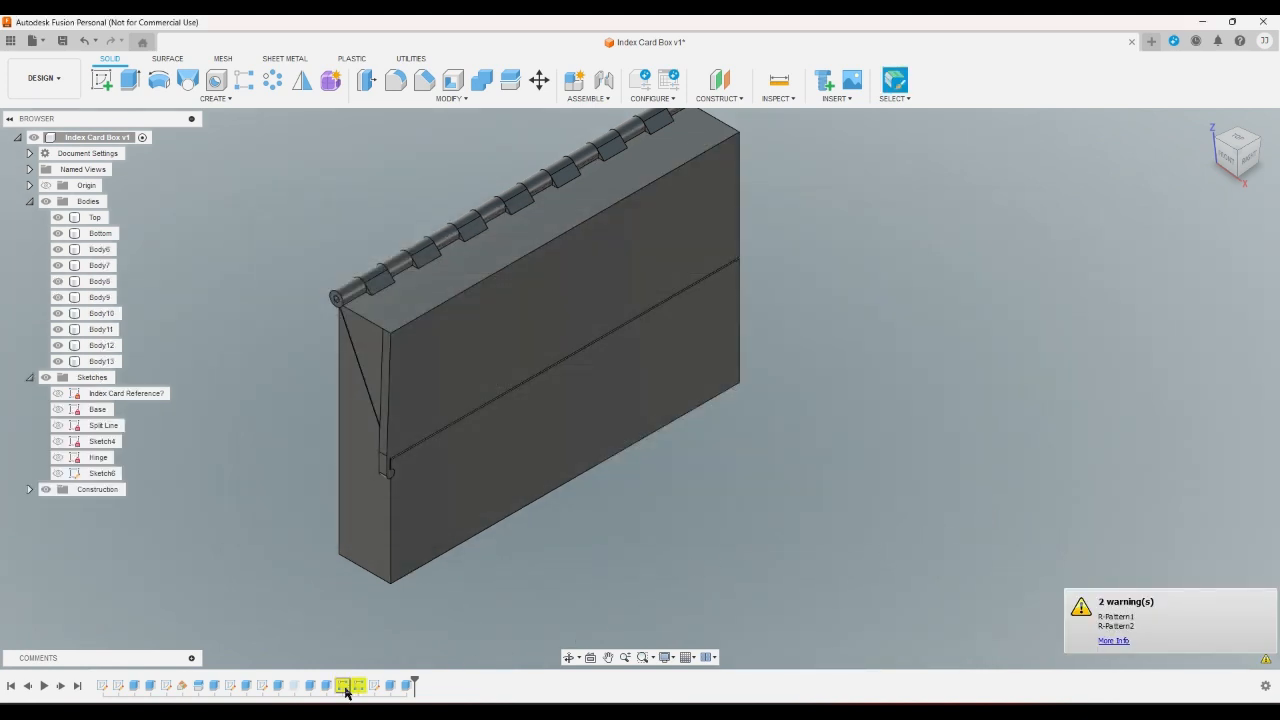
- Read the warning details for the first rectangular pattern, R-Pattern1
{"action": "left_click", "coordinate": [1110, 640]}
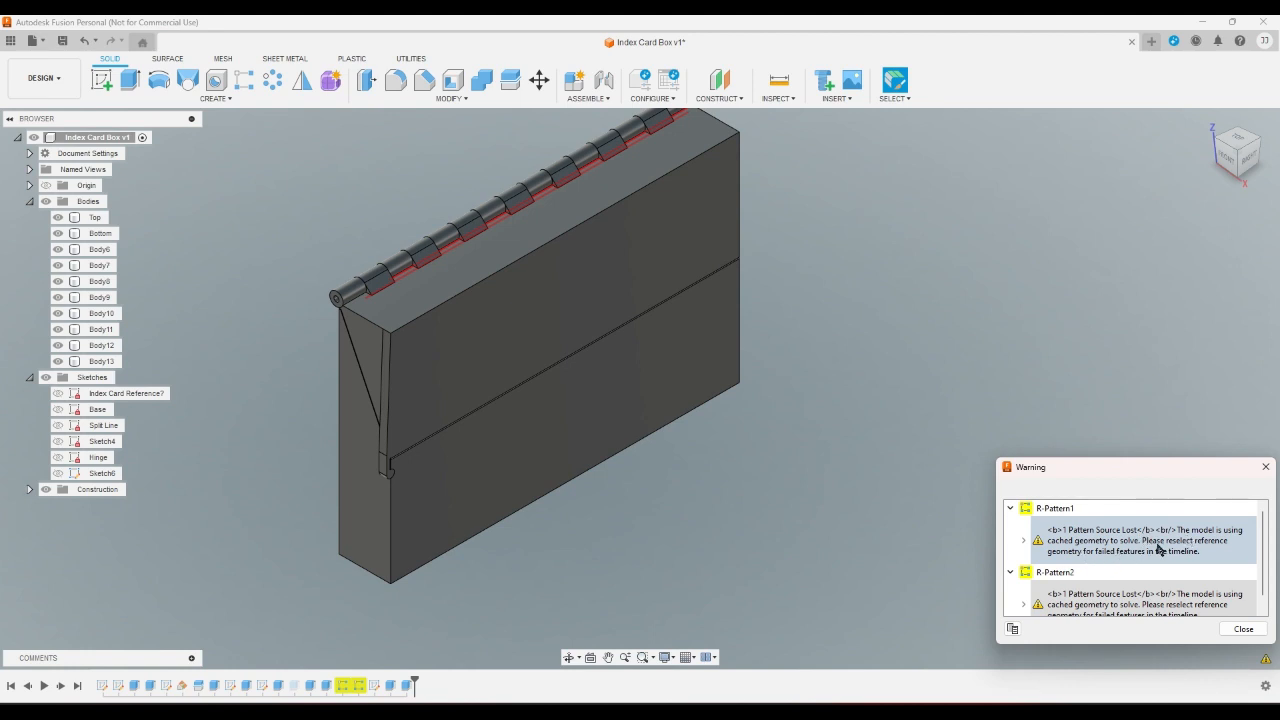
{"action": "left_click", "coordinate": [1024, 541]}
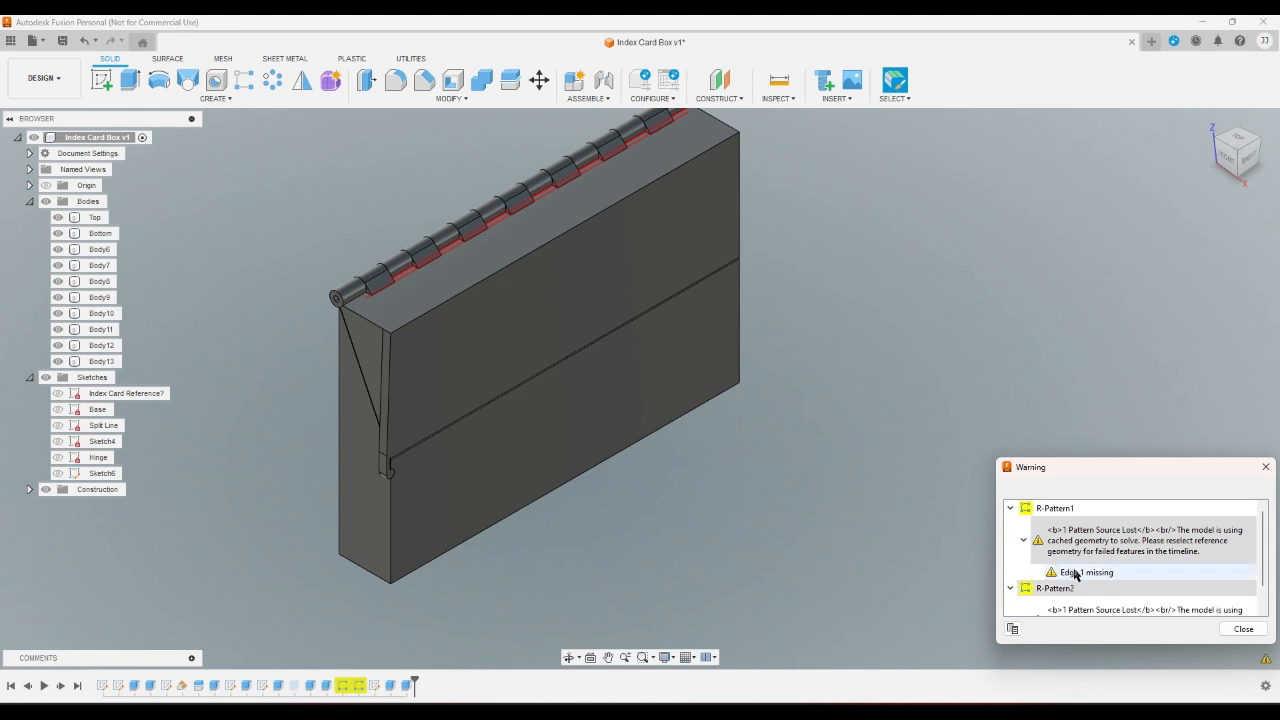
{"action": "left_click", "coordinate": [911, 551]}
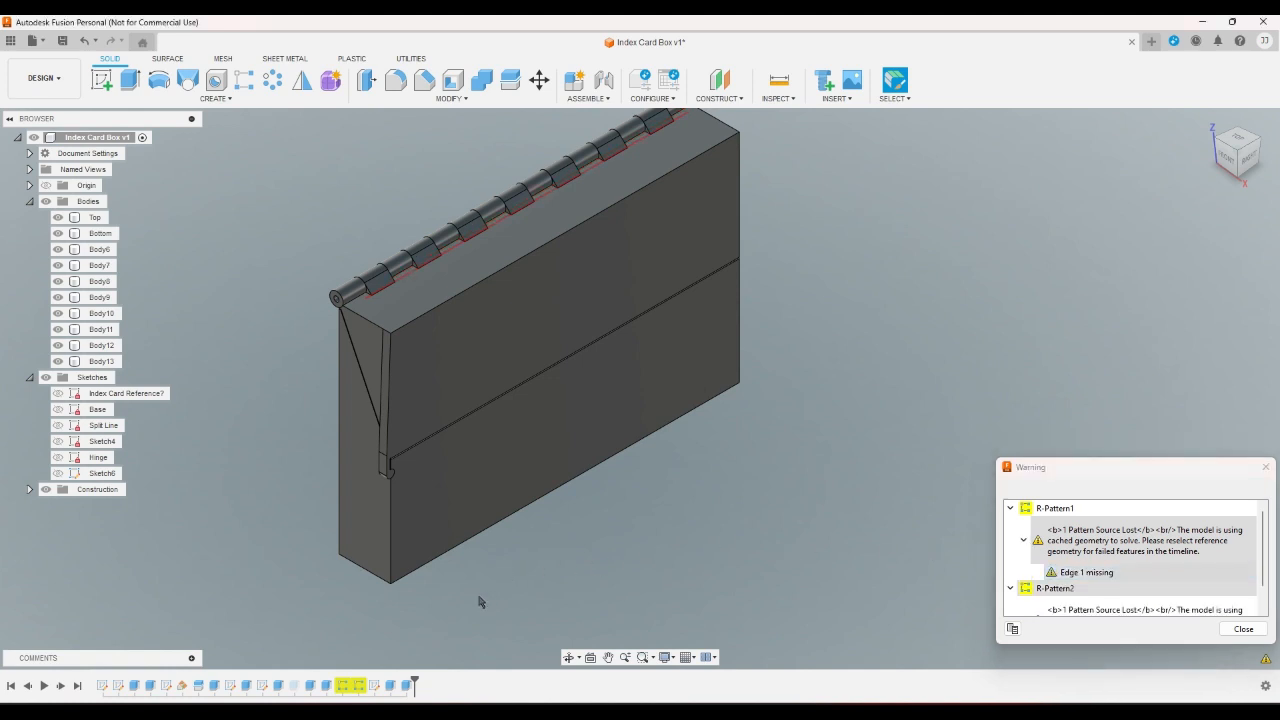
- Edit the first hinge pattern and pick the box's long bottom rear edge as its missing axis direction
{"action": "double_click", "coordinate": [343, 685]}
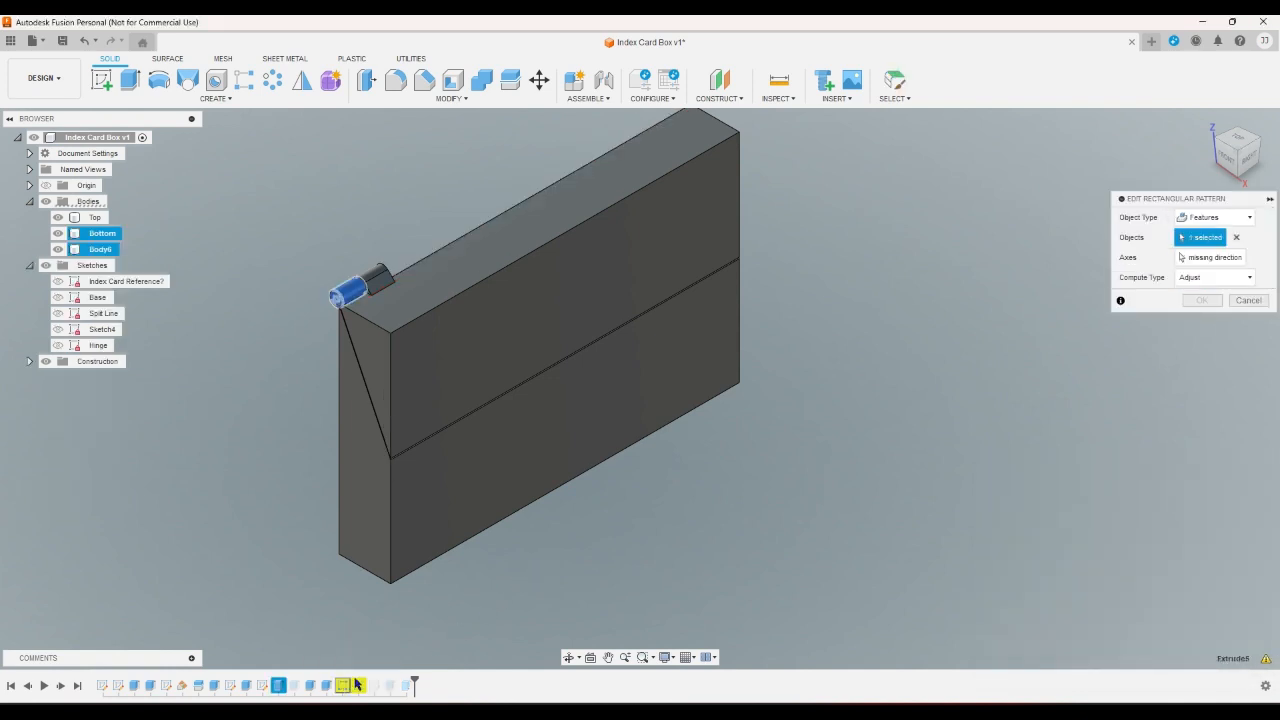
{"action": "left_click", "coordinate": [1188, 260]}
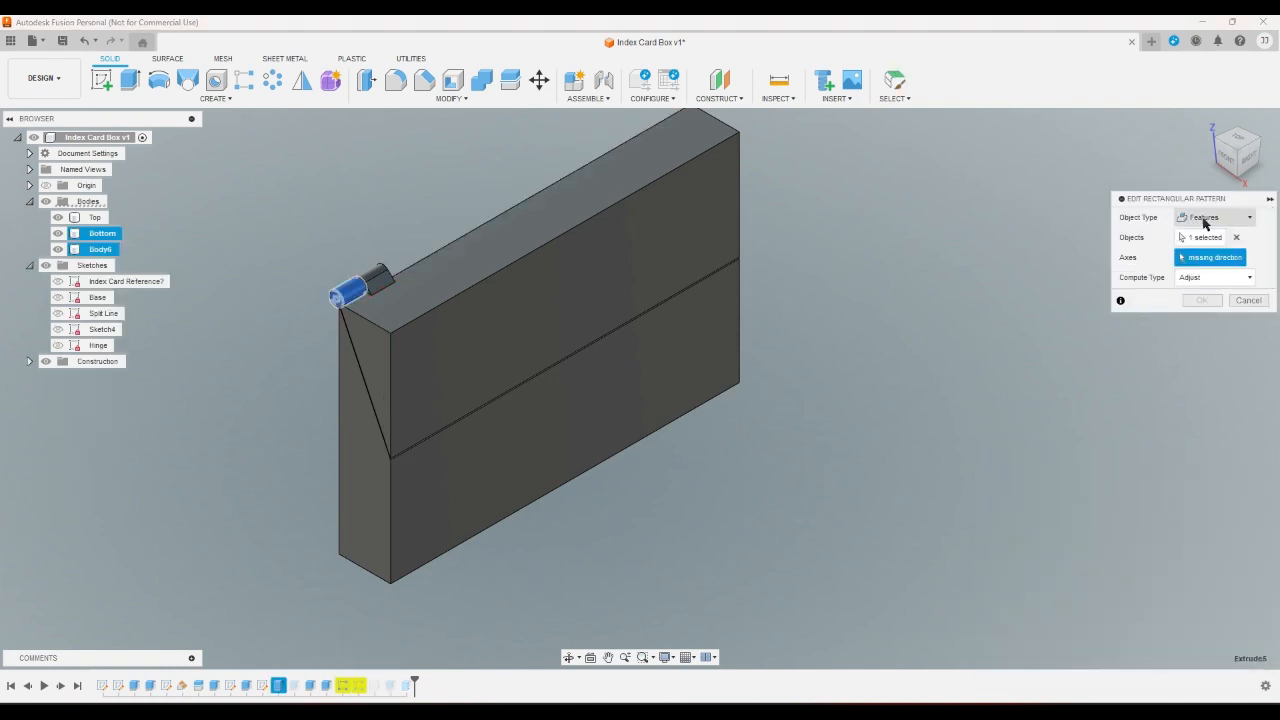
{"action": "left_click", "coordinate": [1219, 164]}
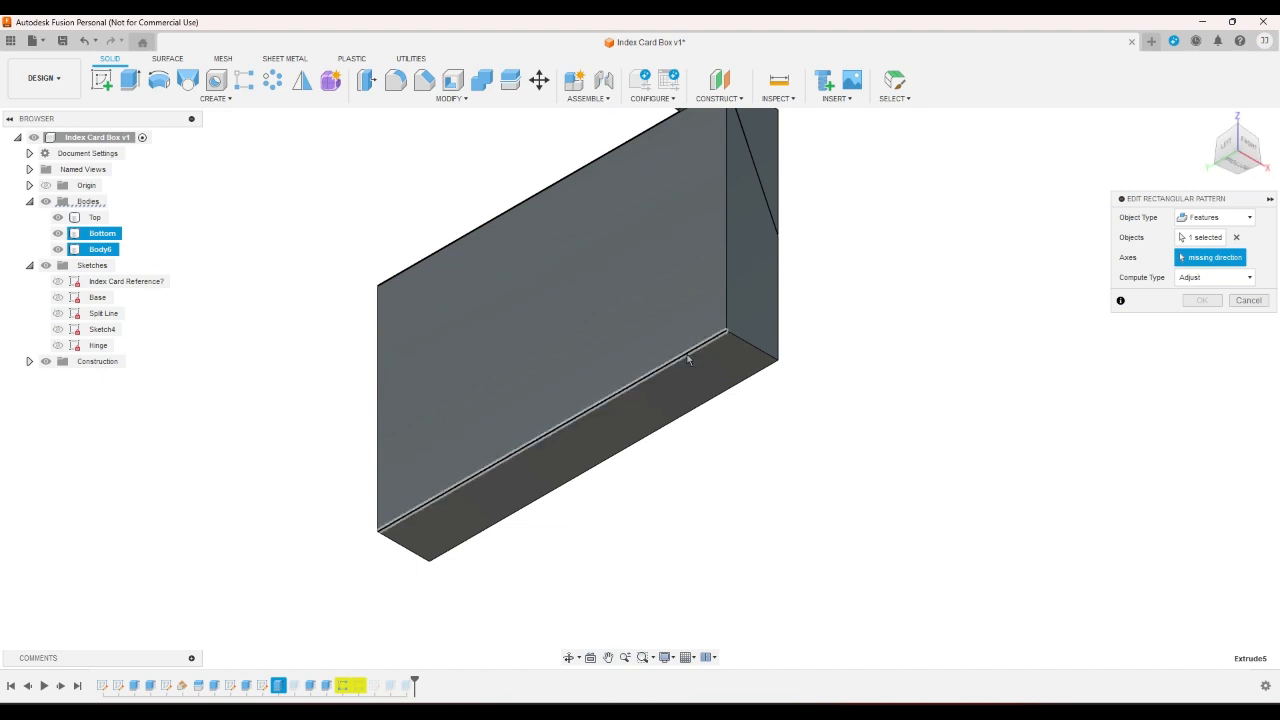
{"action": "left_click", "coordinate": [690, 352]}
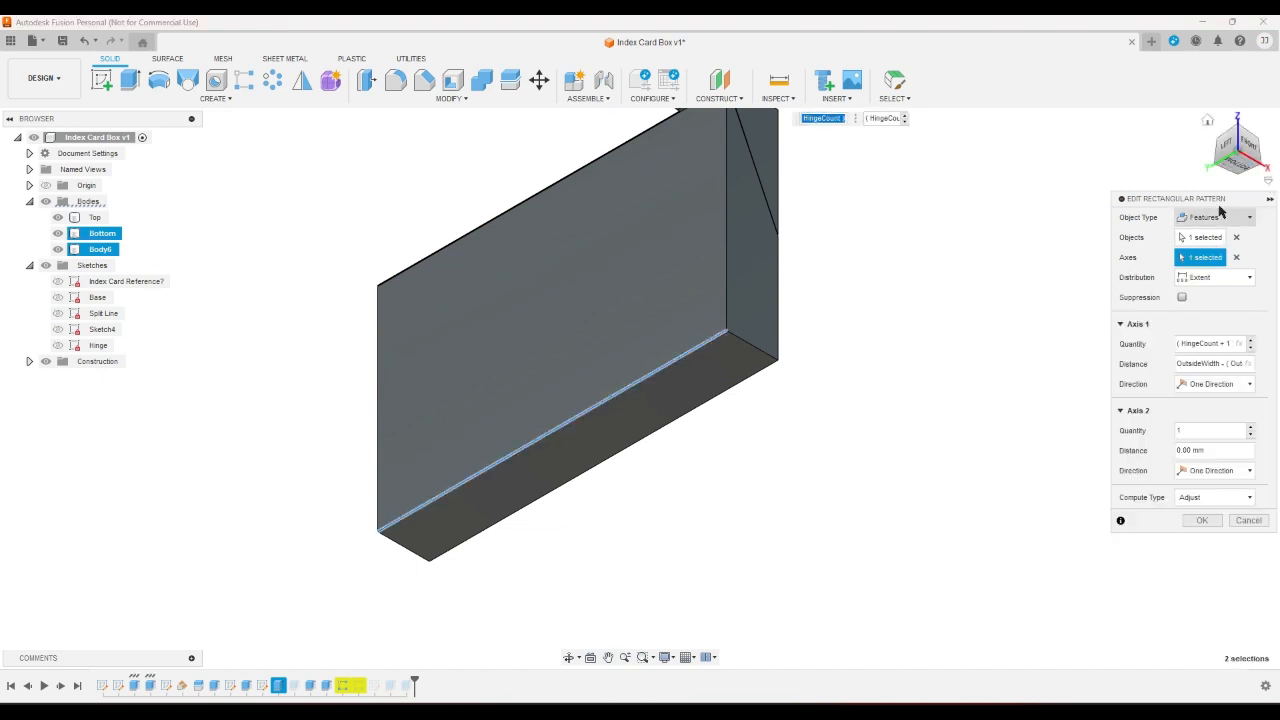
{"action": "left_click", "coordinate": [1207, 120]}
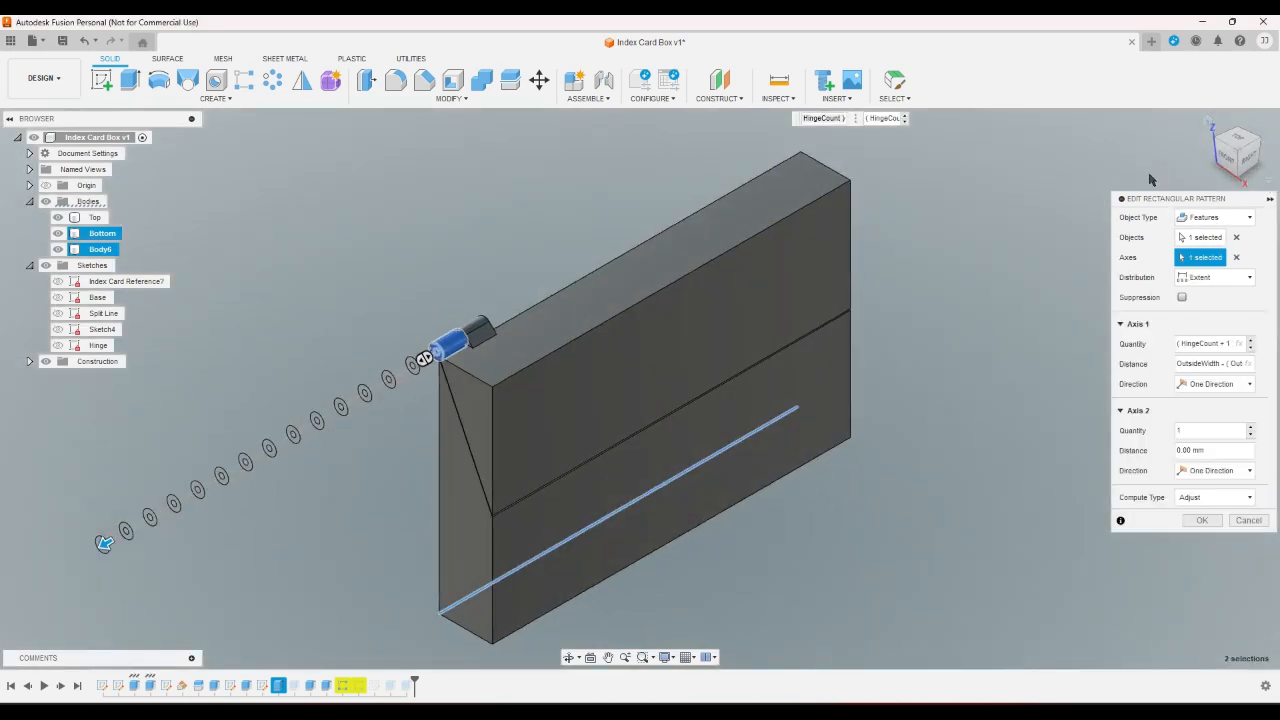
- Reverse the first hinge pattern by wrapping its Axis 1 distance expression in parentheses preceded by a minus sign, and apply the edit
{"action": "left_click", "coordinate": [1235, 366]}
{"action": "key", "text": "Right"}
{"action": "key", "text": "Right"}
{"action": "key", "text": "Right"}
{"action": "key", "text": "Right"}
{"action": "key", "text": "Right"}
{"action": "key", "text": "Right"}
{"action": "key", "text": "Right"}
{"action": "key", "text": "Right"}
{"action": "key", "text": "Right"}
{"action": "key", "text": "Right"}
{"action": "key", "text": "Right"}
{"action": "key", "text": "Right"}
{"action": "key", "text": "Right"}
{"action": "key", "text": "Right"}
{"action": "key", "text": "Right"}
{"action": "key", "text": "Right"}
{"action": "key", "text": "Right"}
{"action": "key", "text": "Right"}
{"action": "key", "text": "Right"}
{"action": "key", "text": "Right"}
{"action": "type", "text": ")"}
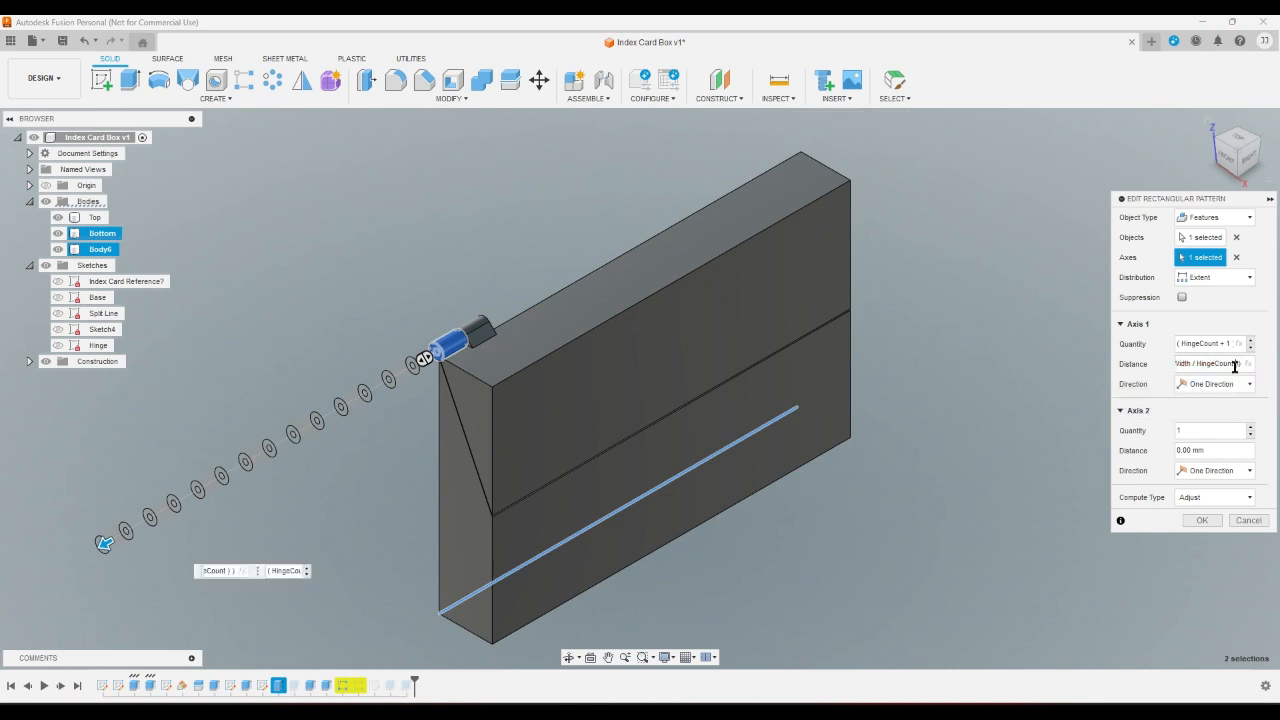
{"action": "key", "text": "Left"}
{"action": "key", "text": "Left"}
{"action": "key", "text": "Left"}
{"action": "key", "text": "Left"}
{"action": "key", "text": "Left"}
{"action": "key", "text": "Left"}
{"action": "key", "text": "Left"}
{"action": "key", "text": "Left"}
{"action": "key", "text": "Left"}
{"action": "key", "text": "Left"}
{"action": "key", "text": "Left"}
{"action": "key", "text": "Left"}
{"action": "key", "text": "Left"}
{"action": "key", "text": "Left"}
{"action": "key", "text": "Left"}
{"action": "key", "text": "Left"}
{"action": "key", "text": "Left"}
{"action": "key", "text": "Left"}
{"action": "key", "text": "Left"}
{"action": "key", "text": "Left"}
{"action": "type", "text": "-"}
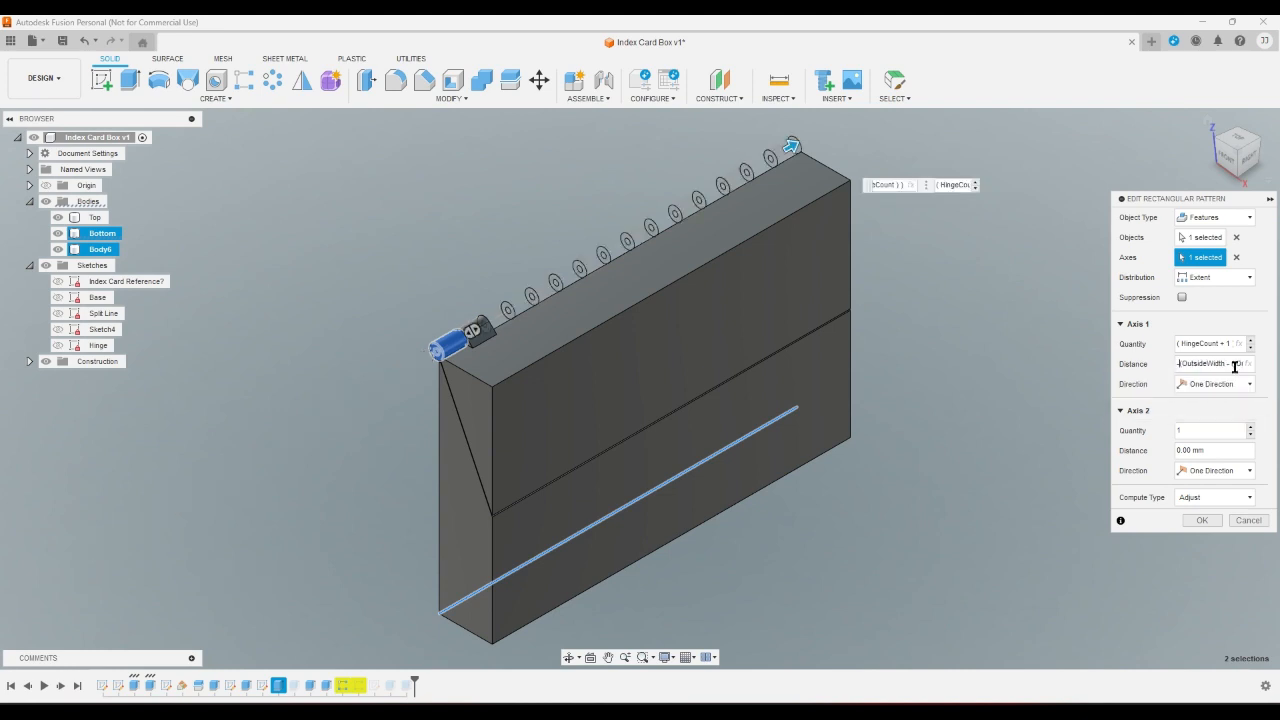
{"action": "left_click", "coordinate": [1202, 520]}
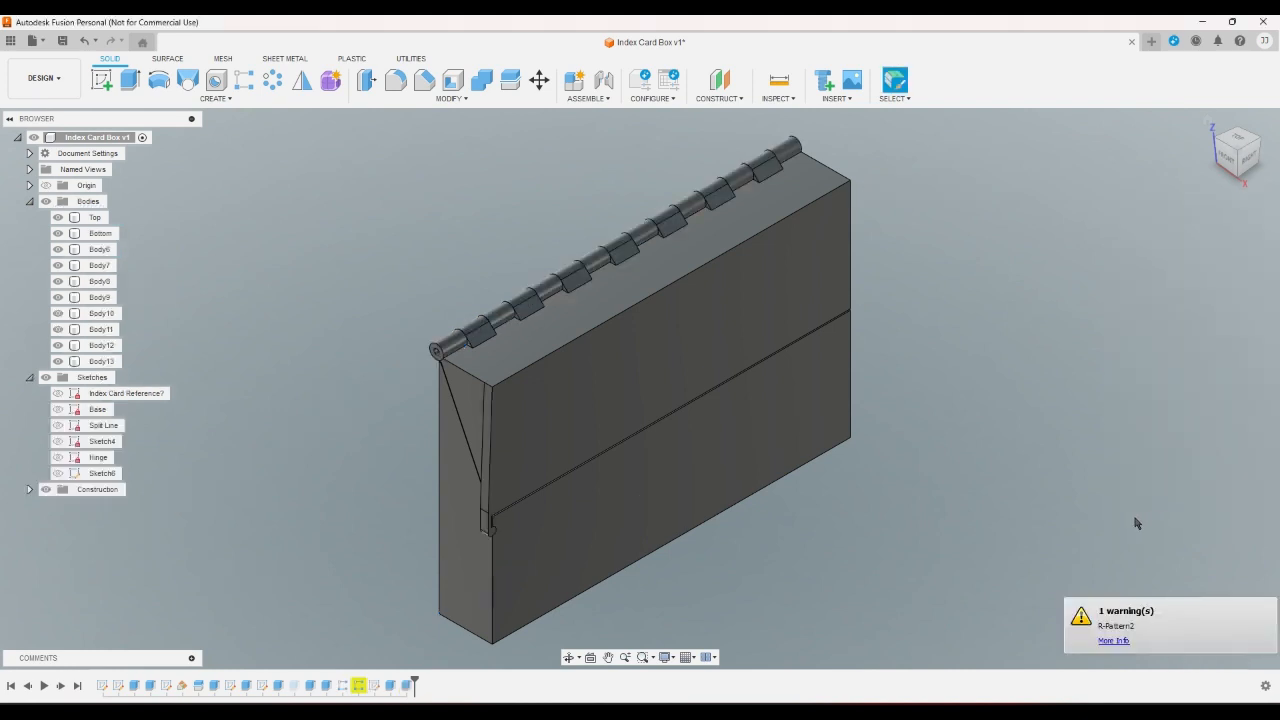
- Repair the second hinge pattern, R-Pattern2, by picking the box's long bottom rear edge as its axis, and return to the home view
{"action": "double_click", "coordinate": [359, 685]}
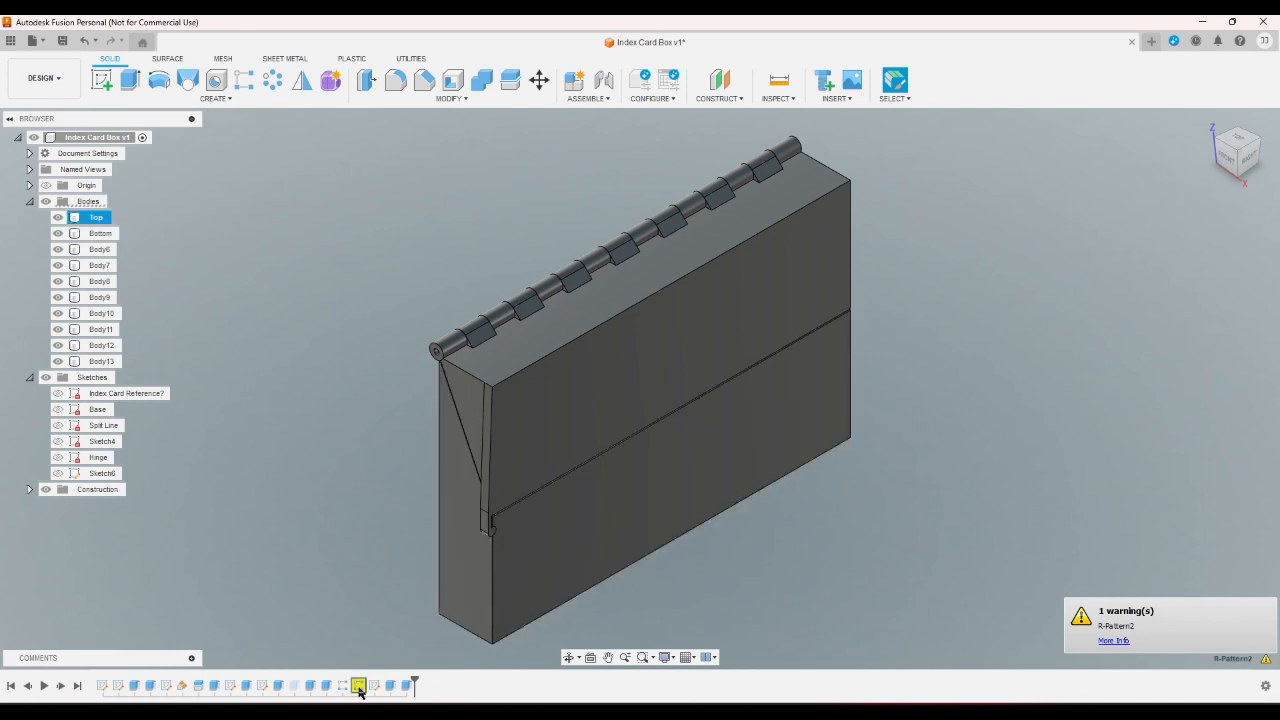
{"action": "left_click", "coordinate": [1212, 258]}
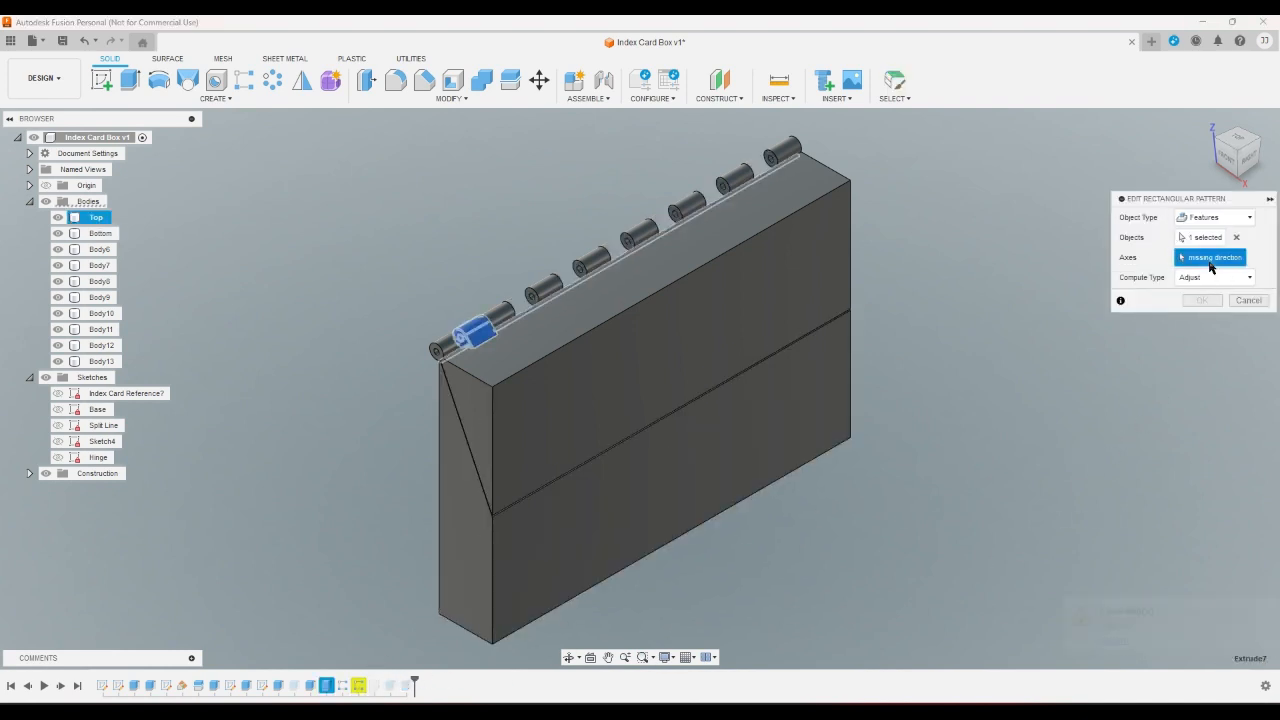
{"action": "left_click", "coordinate": [1216, 178]}
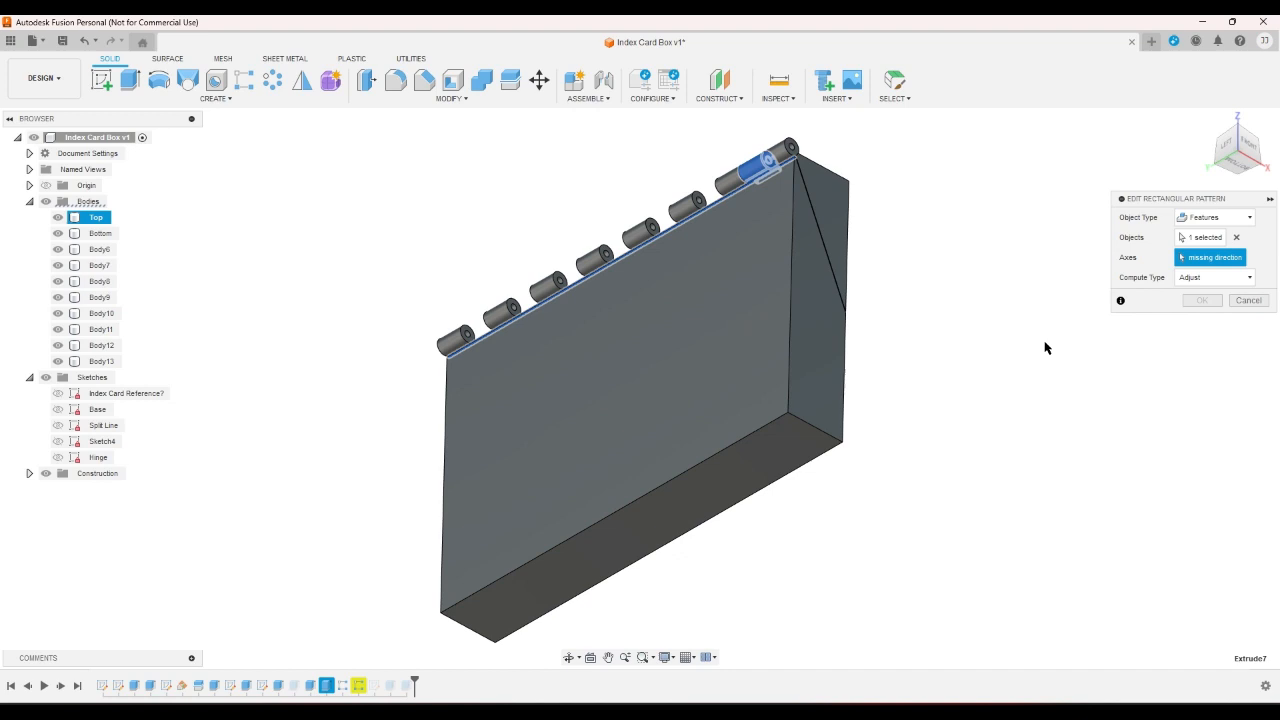
{"action": "left_click", "coordinate": [764, 426]}
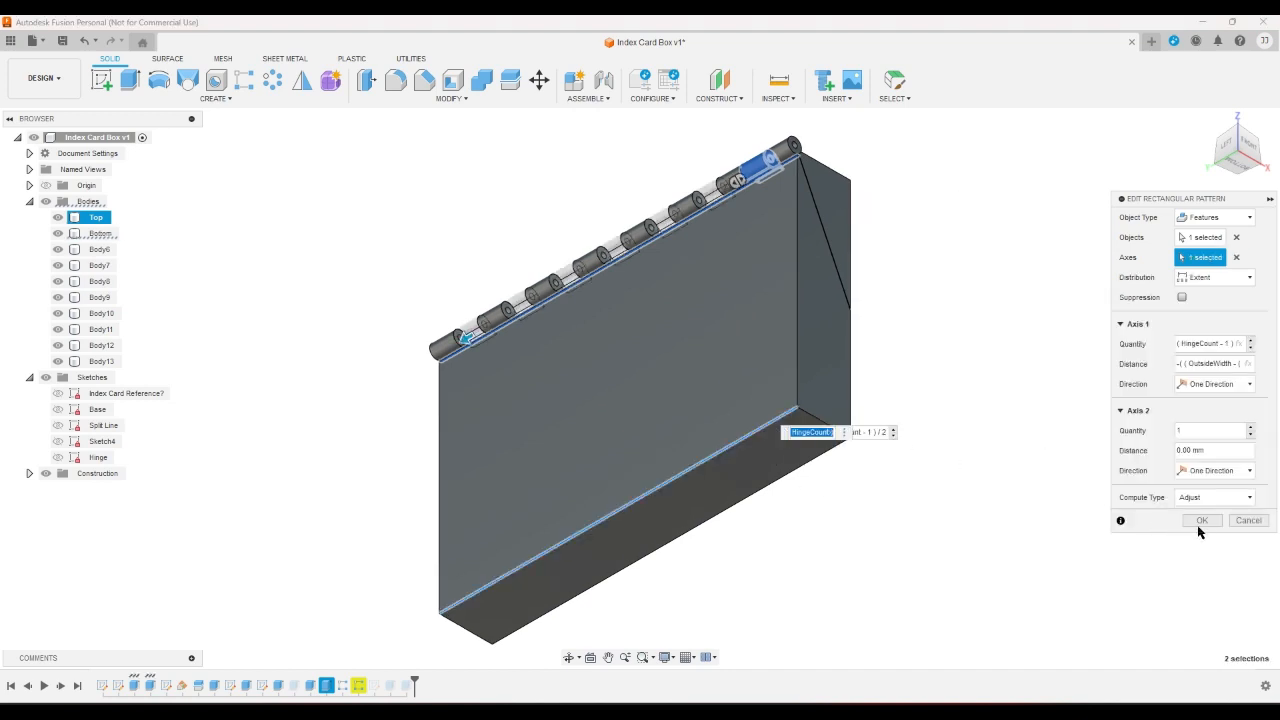
{"action": "left_click", "coordinate": [1201, 520]}
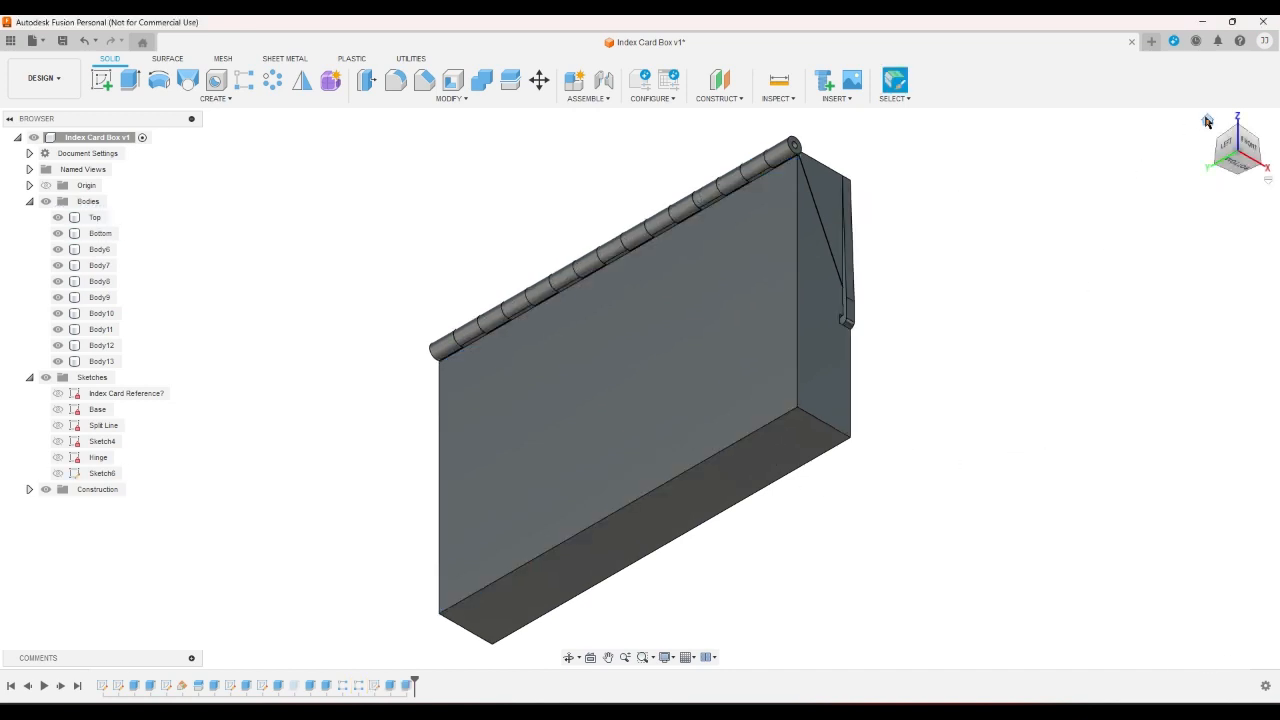
{"action": "left_click", "coordinate": [1207, 121]}
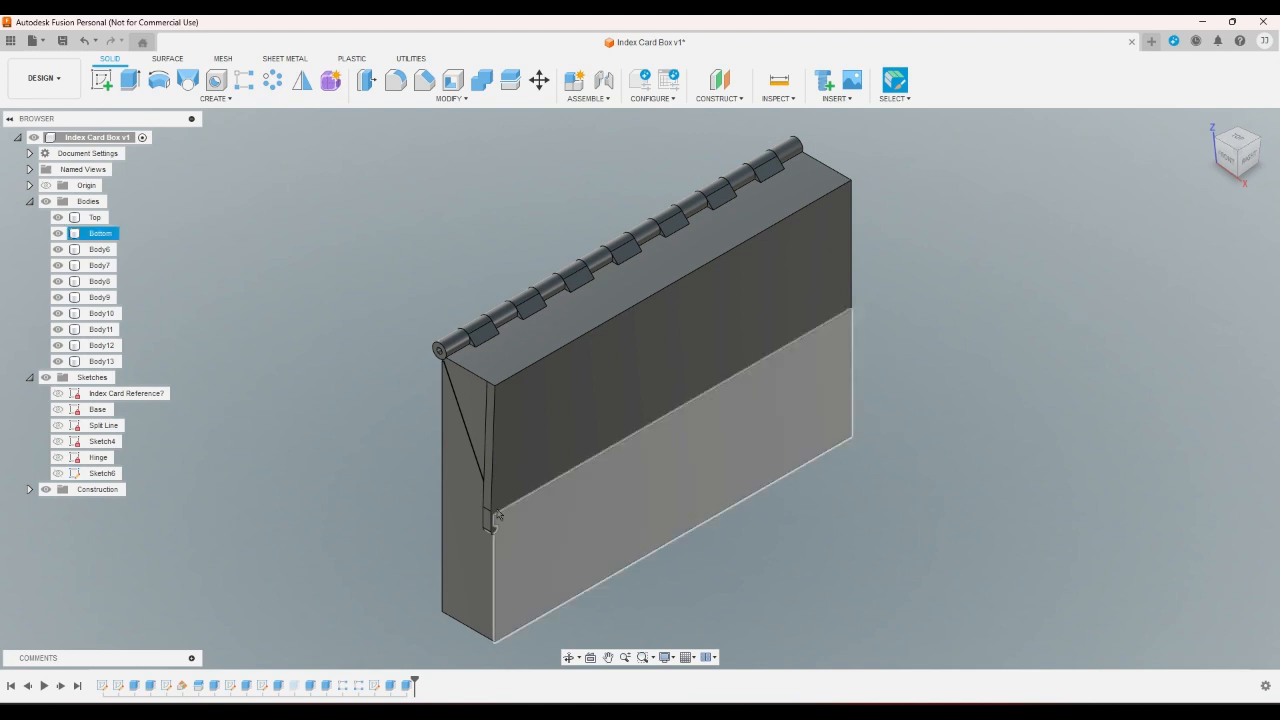
- Set the StackDepth user parameter to 60 mm and close the parameters
{"action": "left_click", "coordinate": [450, 98]}
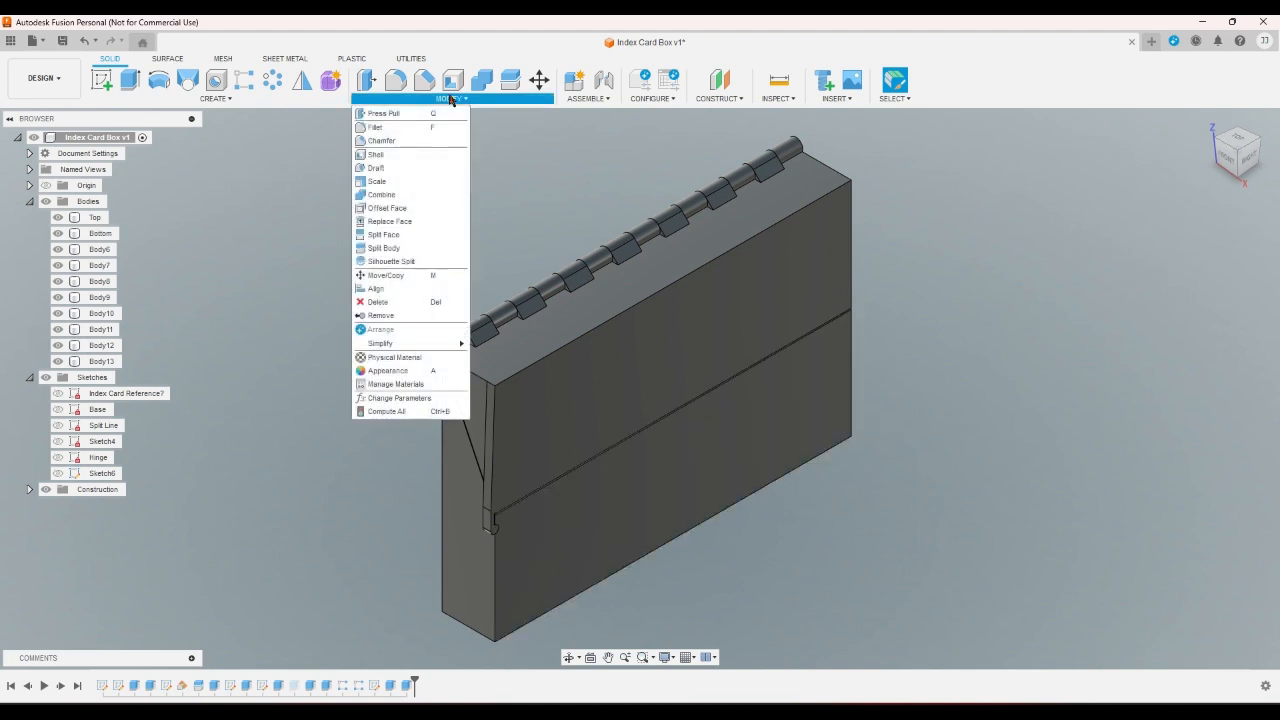
{"action": "left_click", "coordinate": [400, 398]}
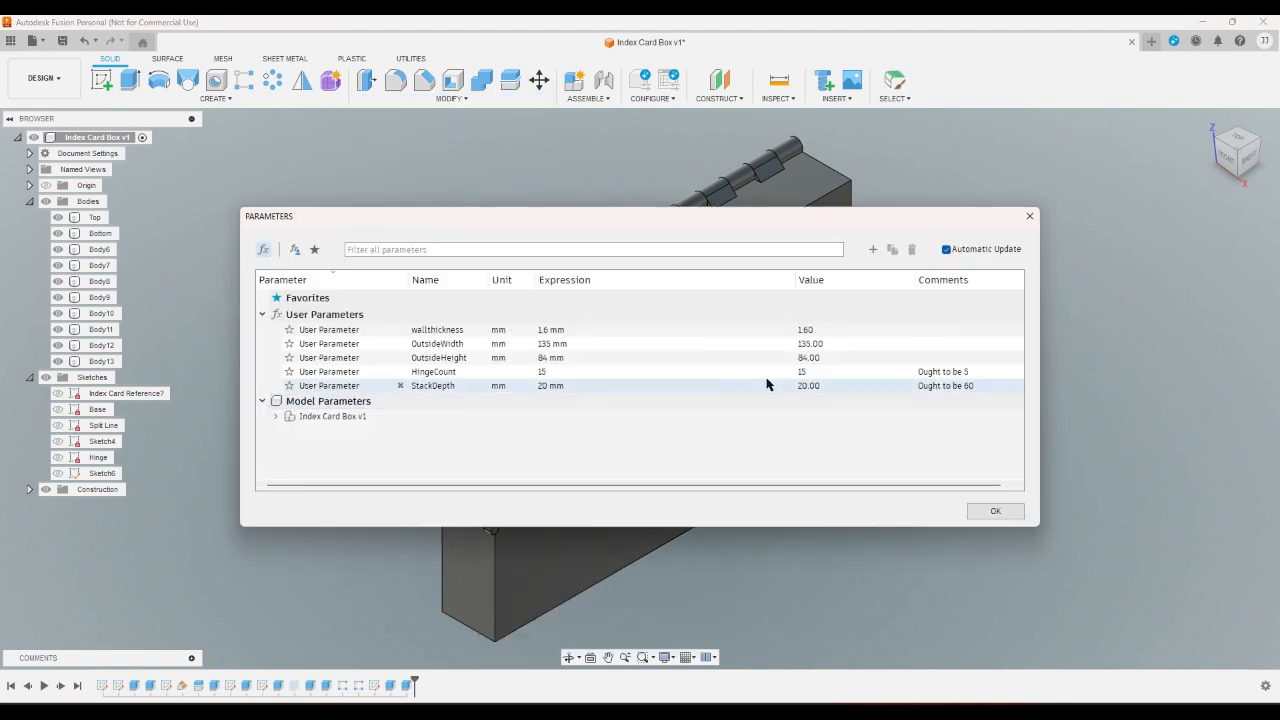
{"action": "double_click", "coordinate": [546, 389]}
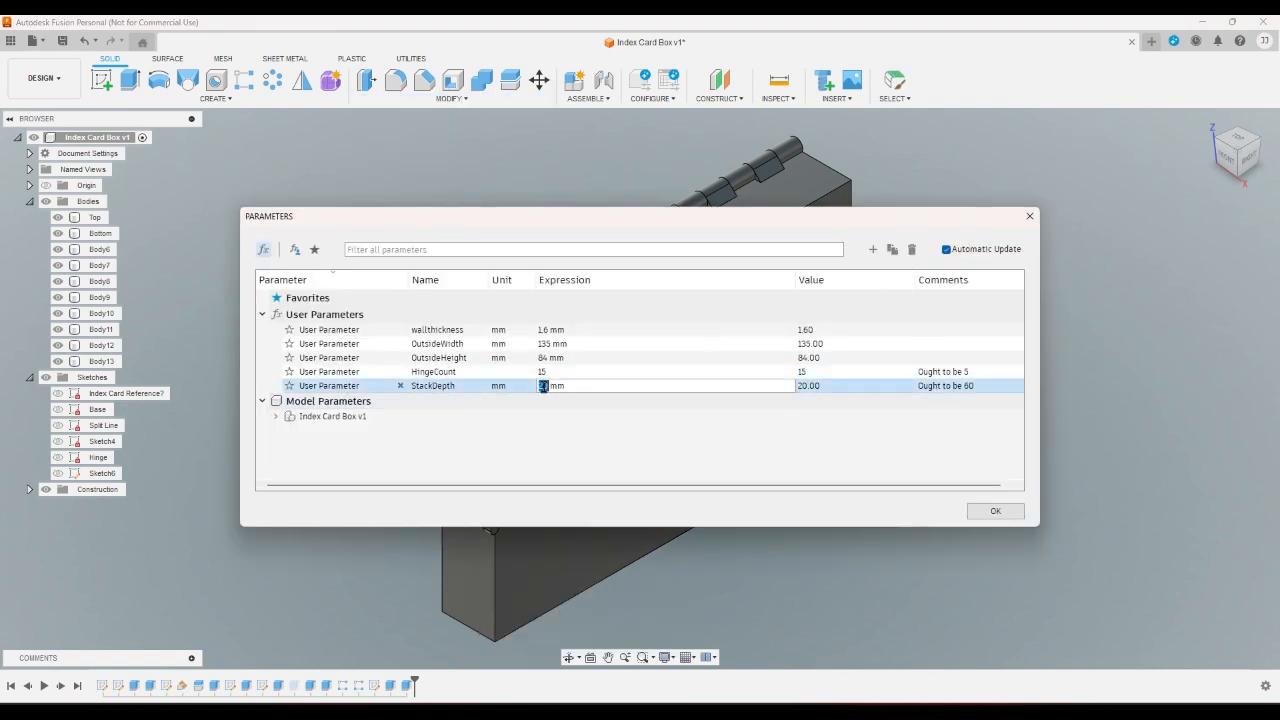
{"action": "type", "text": "60"}
{"action": "key", "text": "Return"}
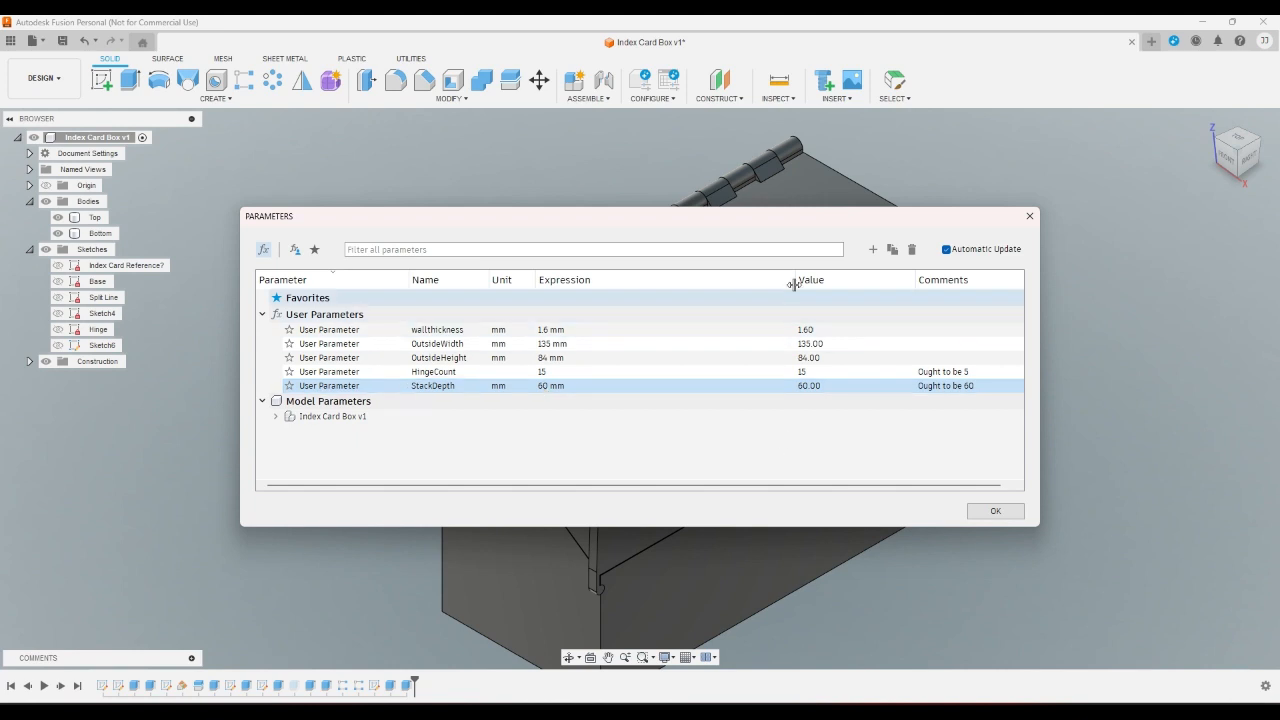
{"action": "left_click", "coordinate": [995, 511]}
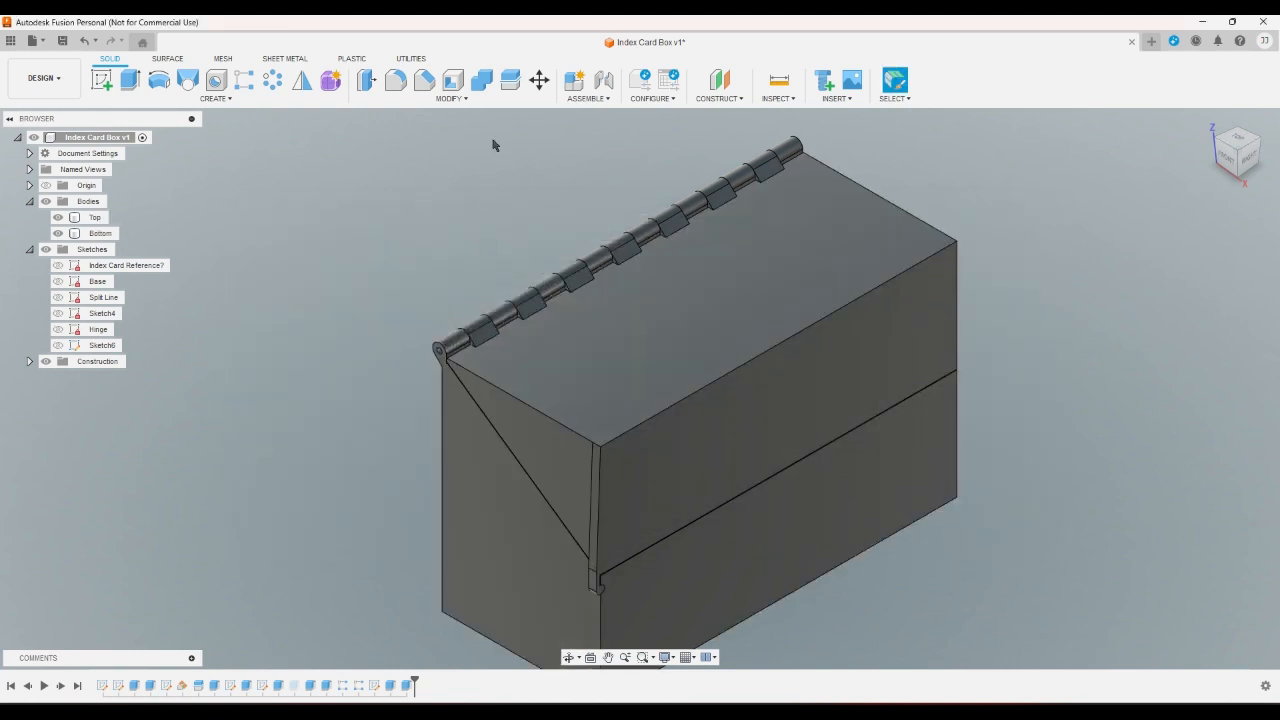
- Set the StackDepth user parameter to 20 mm and close the parameters
{"action": "left_click", "coordinate": [451, 98]}
{"action": "left_click", "coordinate": [400, 398]}
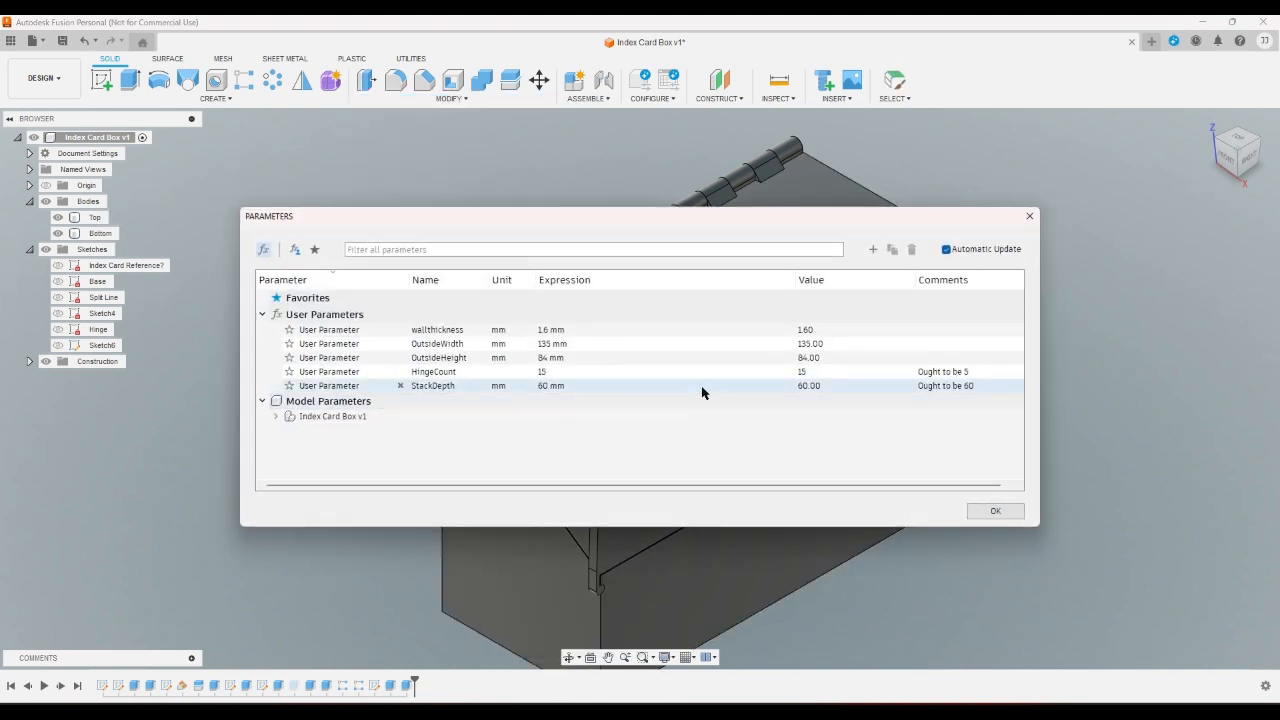
{"action": "double_click", "coordinate": [539, 386]}
{"action": "type", "text": "20"}
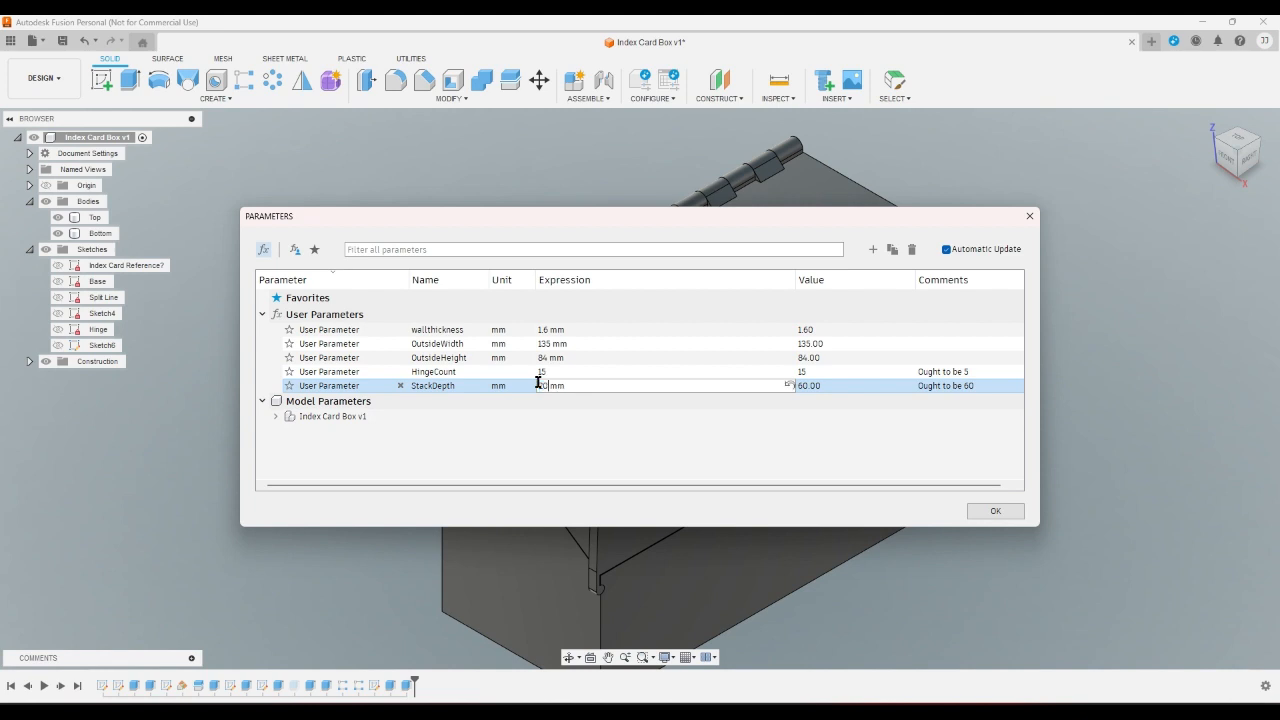
{"action": "key", "text": "Return"}
{"action": "left_click", "coordinate": [995, 511]}
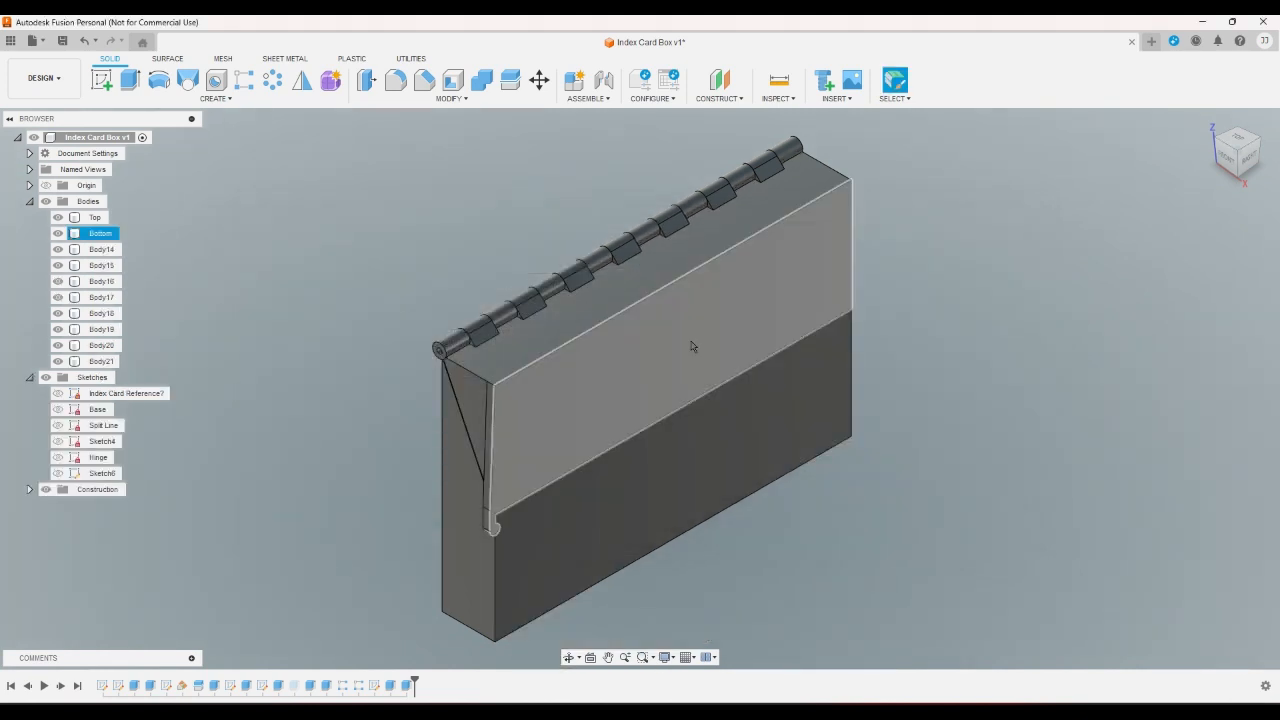
{"action": "left_click", "coordinate": [101, 80]}
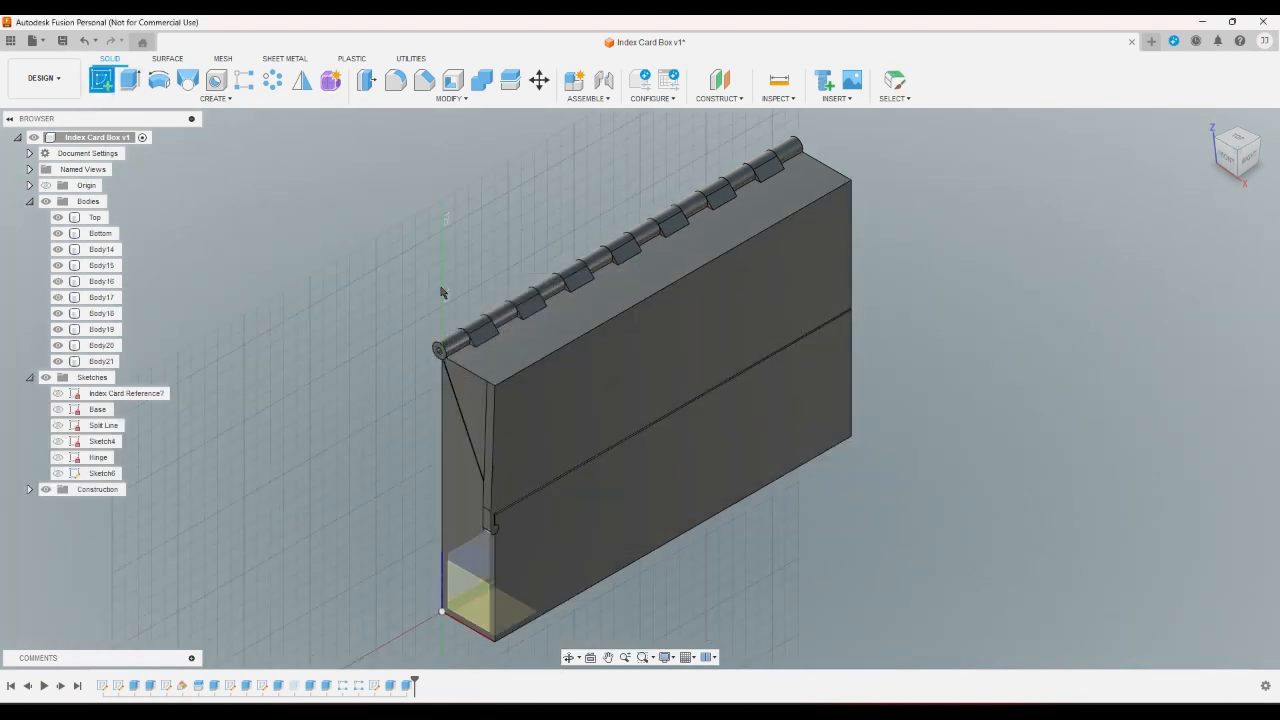
{"action": "scroll", "coordinate": [418, 384], "scroll_direction": "up", "scroll_amount": 3}
{"action": "scroll", "coordinate": [463, 367], "scroll_direction": "down", "scroll_amount": 4}
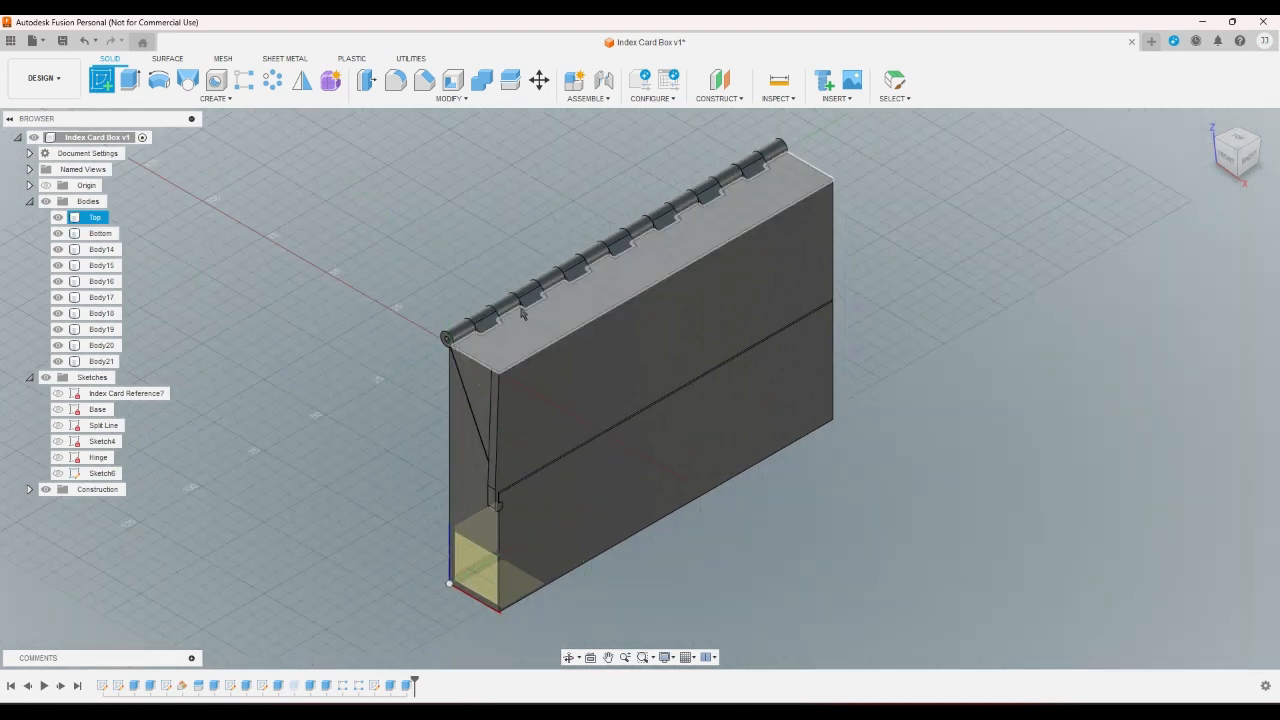
{"action": "scroll", "coordinate": [422, 335], "scroll_direction": "up", "scroll_amount": 1}
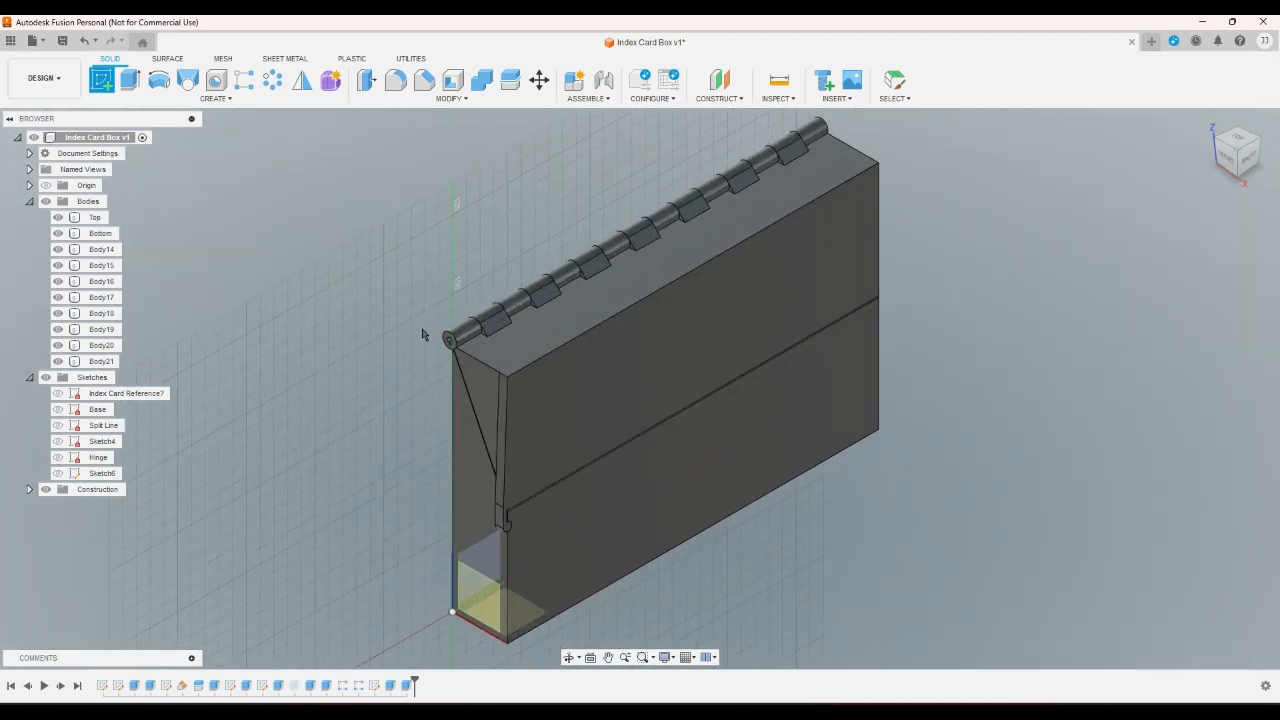
{"action": "right_click", "coordinate": [409, 286]}
{"action": "left_click", "coordinate": [374, 283]}
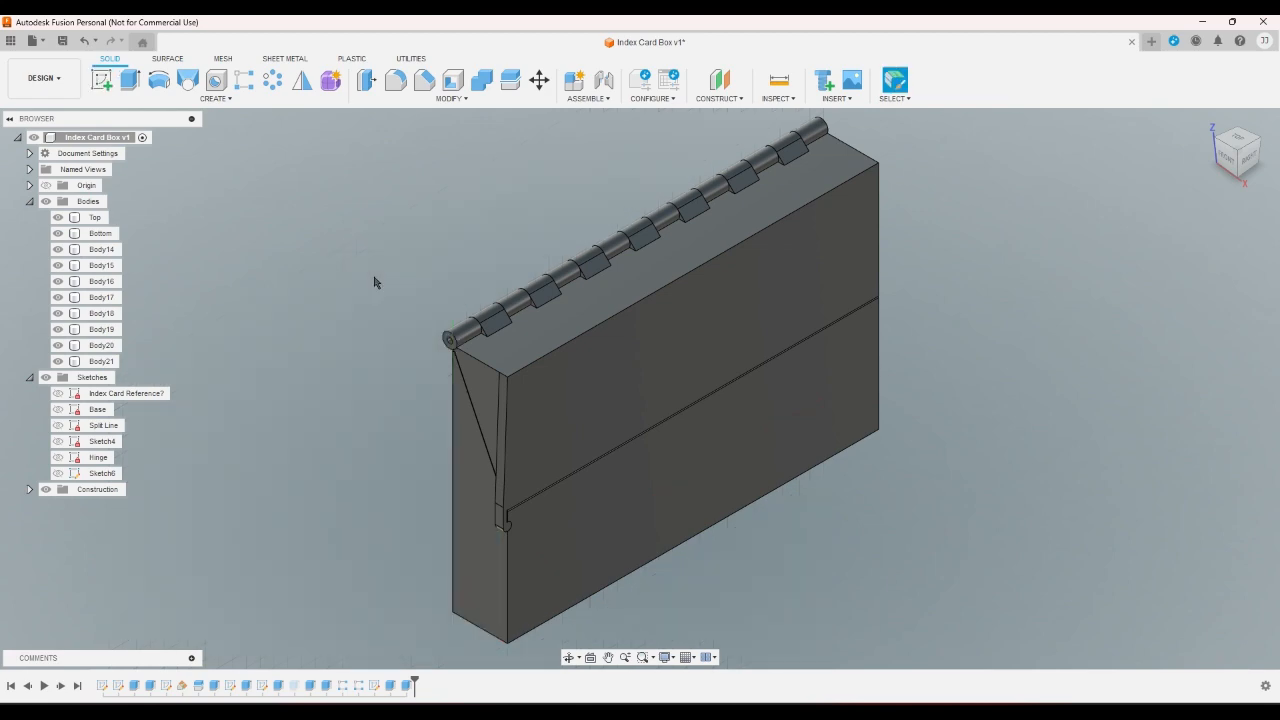
- Undo the last StackDepth change and reapply it
{"action": "left_click_drag", "start_coordinate": [429, 303], "coordinate": [509, 451]}
{"action": "key", "text": "ctrl+z"}
{"action": "key", "text": "ctrl+z"}
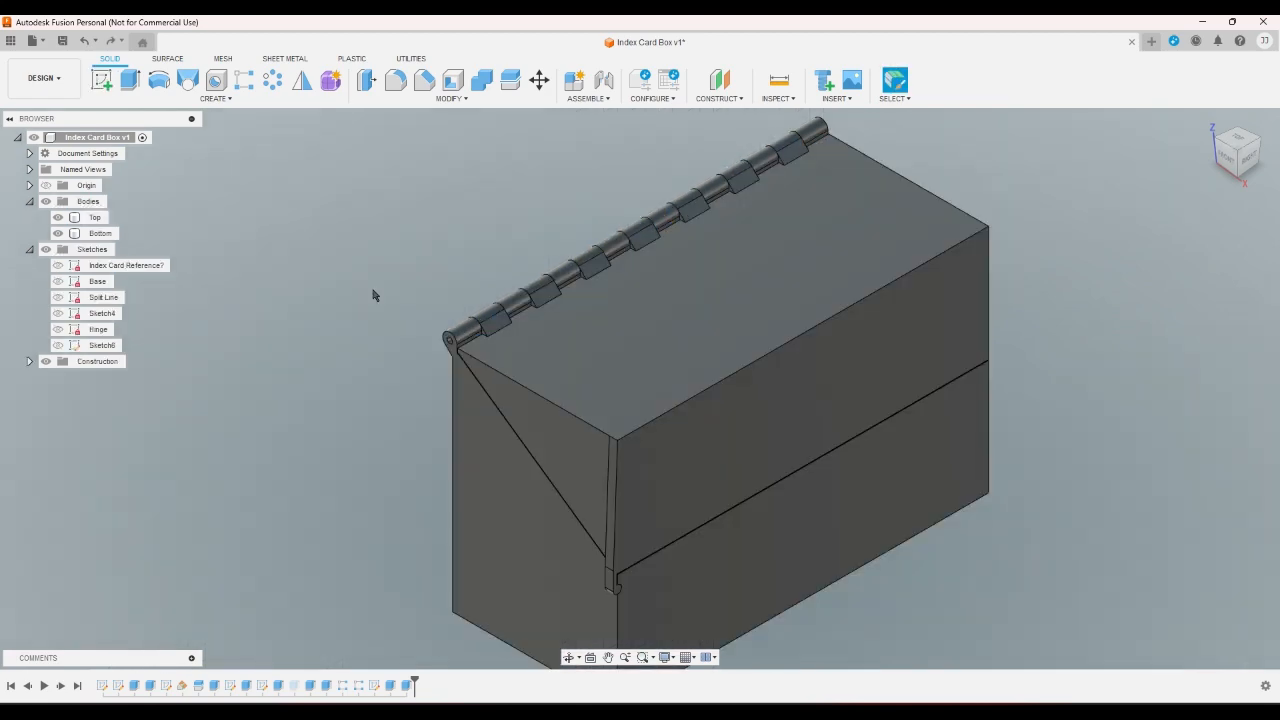
{"action": "key", "text": "ctrl+z"}
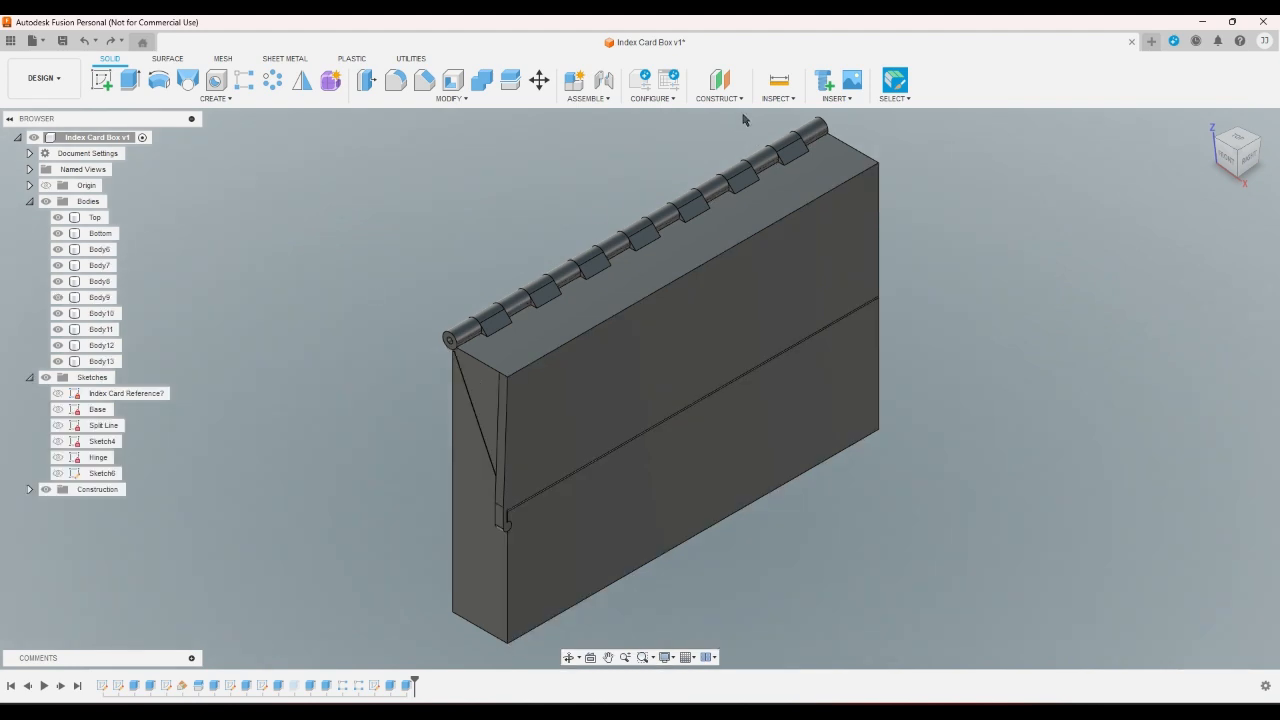
- Switch to Window Selection and try to window-select the narrow end of the box with the split line and latch
{"action": "left_click", "coordinate": [895, 98]}
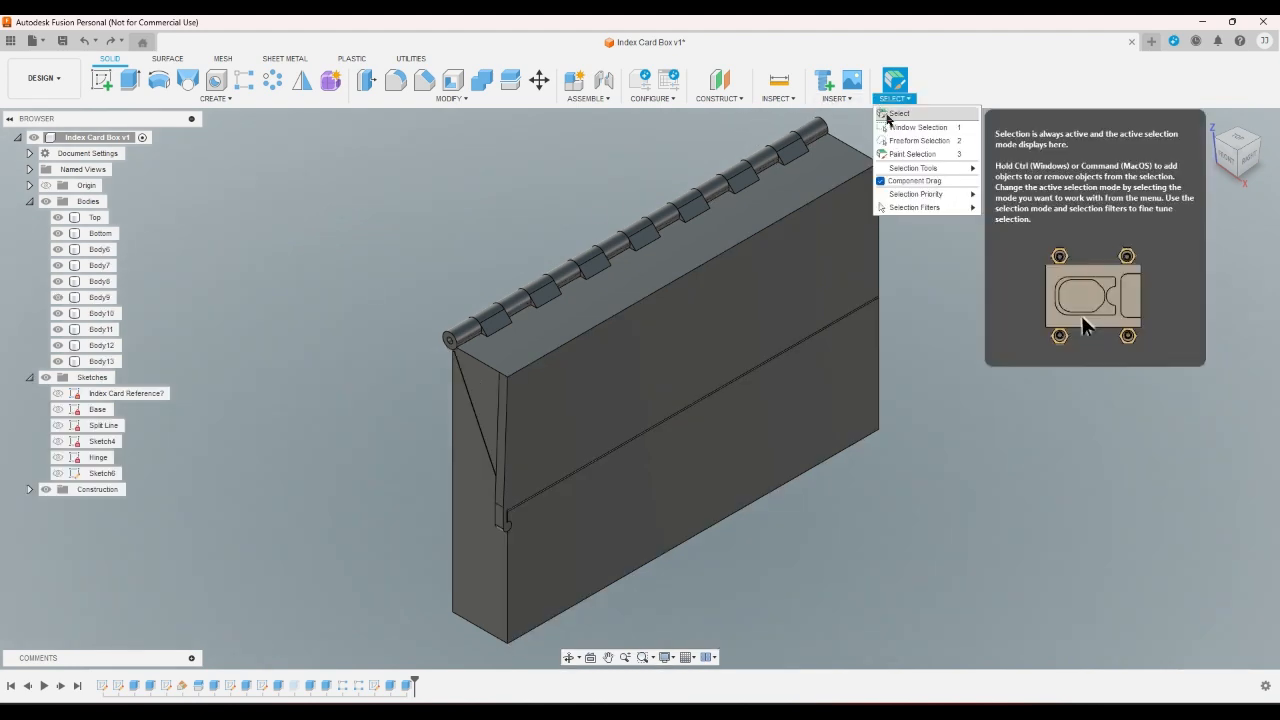
{"action": "left_click", "coordinate": [915, 126]}
{"action": "left_click_drag", "start_coordinate": [367, 291], "coordinate": [560, 651]}
{"action": "left_click", "coordinate": [405, 508]}
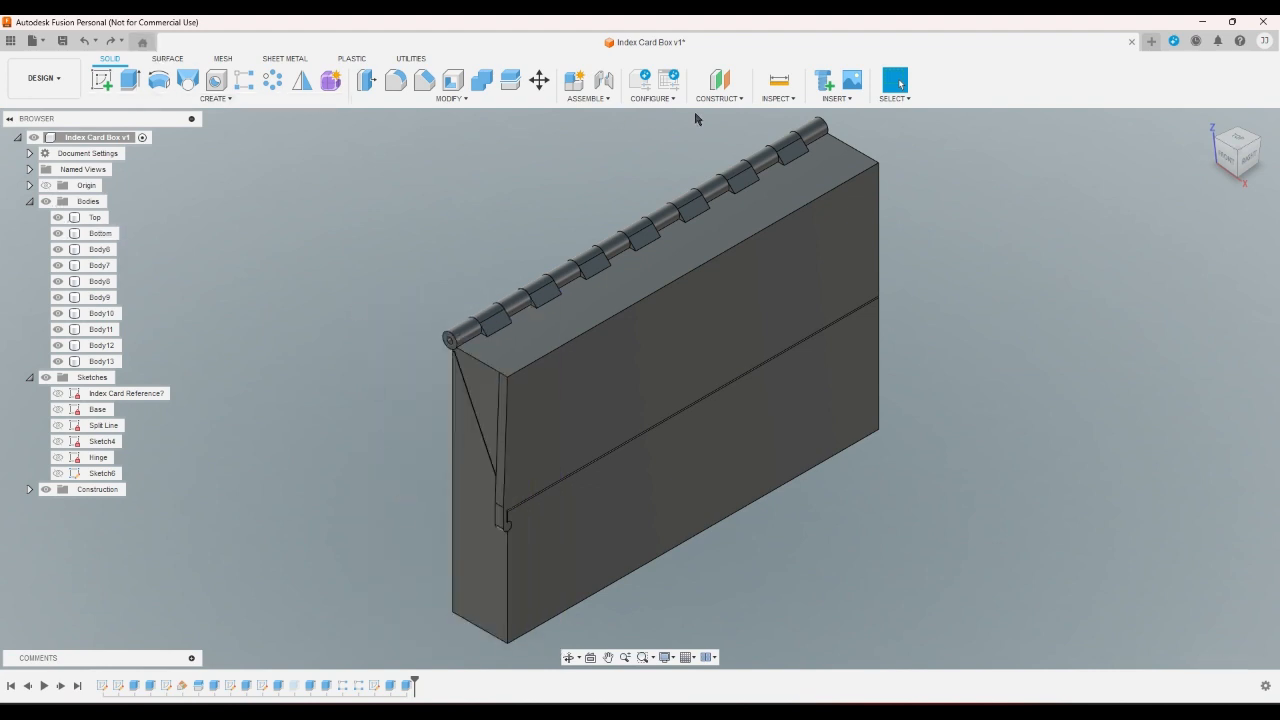
{"action": "left_click", "coordinate": [733, 97]}
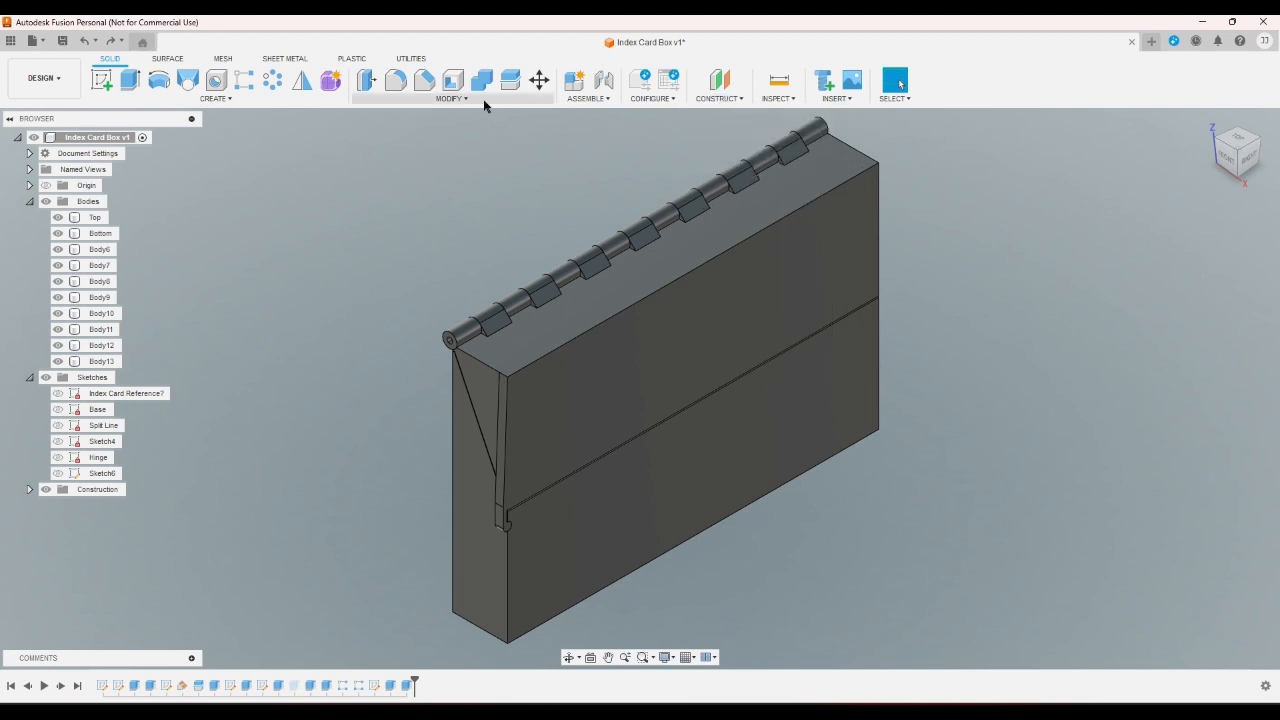
{"action": "left_click", "coordinate": [510, 80]}
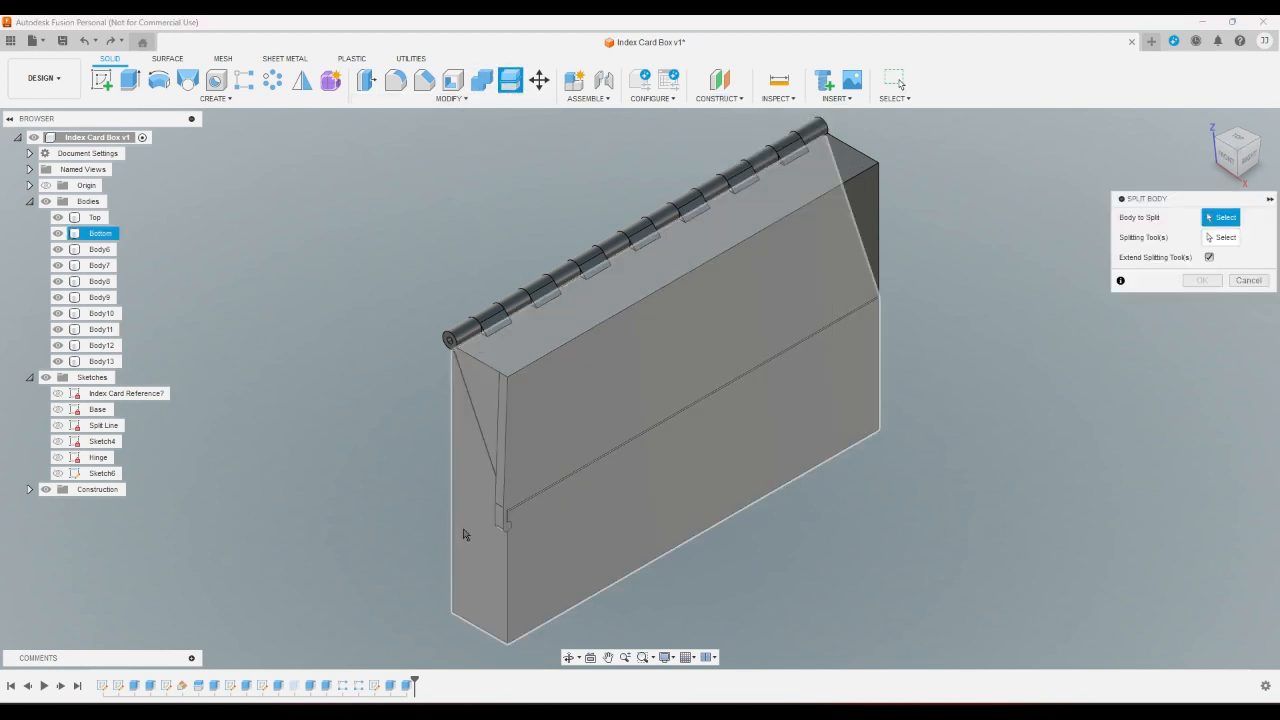
{"action": "left_click", "coordinate": [466, 534]}
{"action": "left_click", "coordinate": [549, 400]}
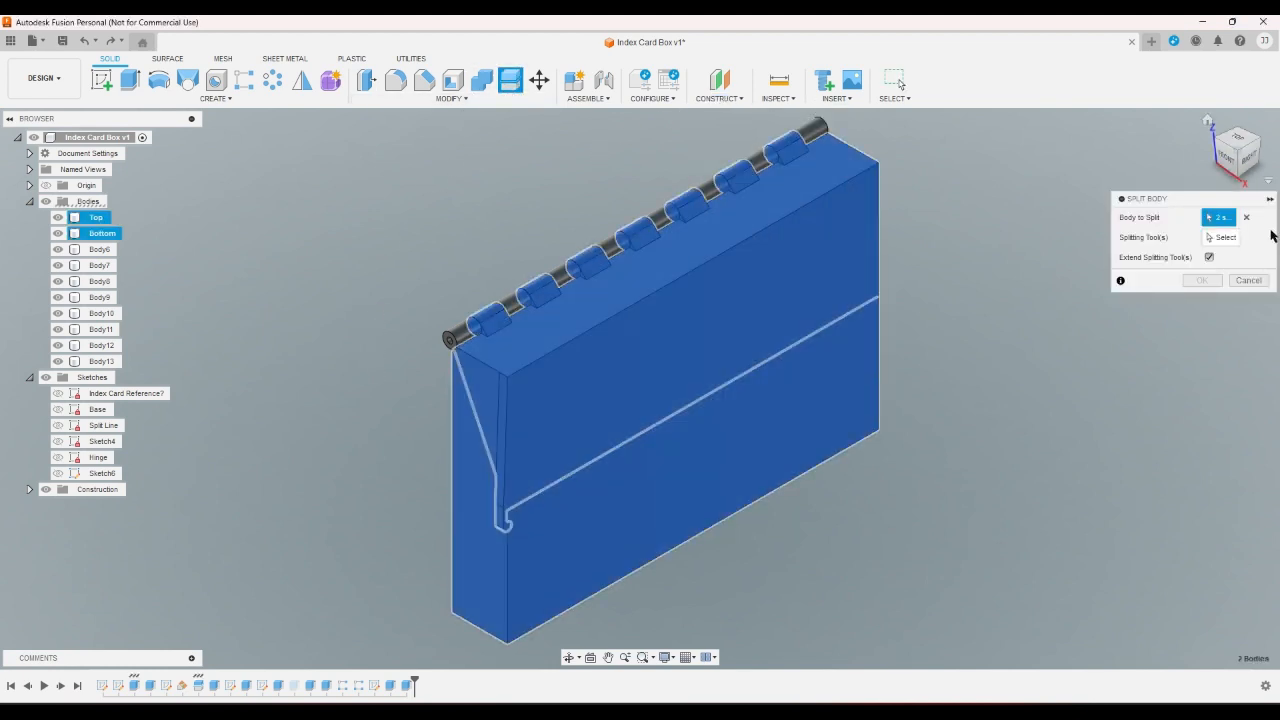
{"action": "left_click", "coordinate": [1221, 237]}
{"action": "scroll", "coordinate": [543, 232], "scroll_direction": "up", "scroll_amount": 5}
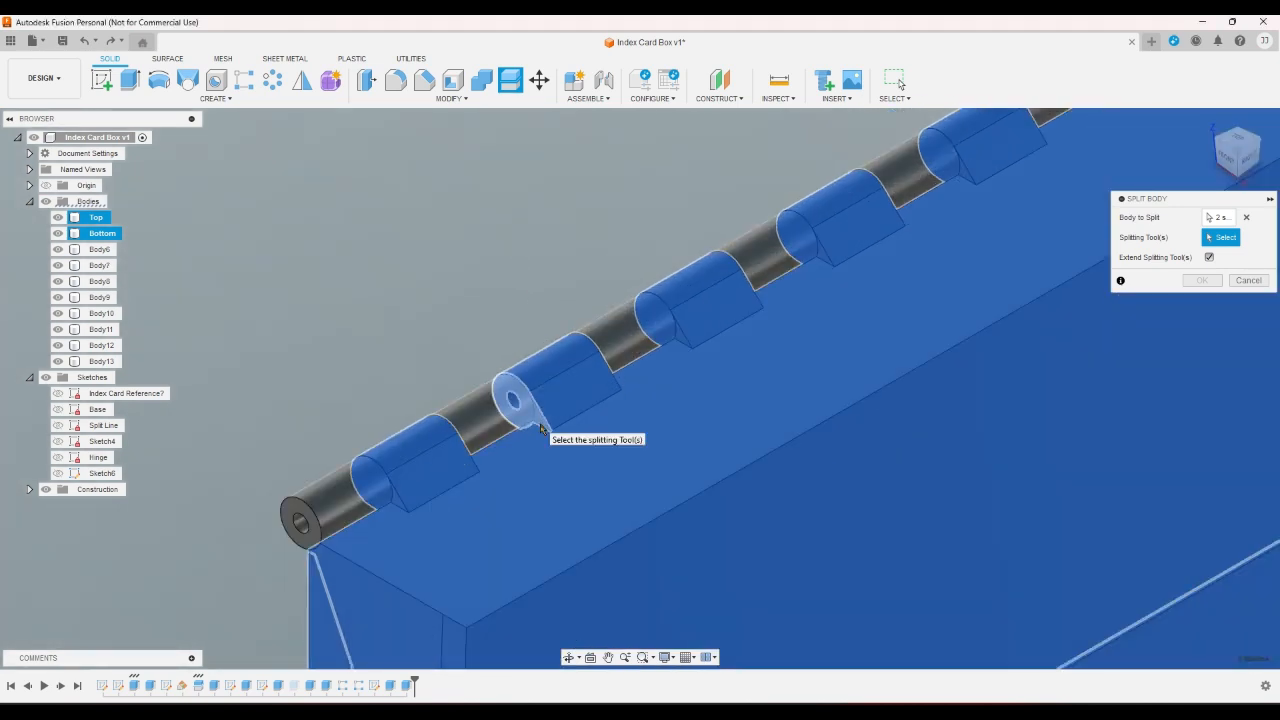
{"action": "left_click", "coordinate": [540, 428]}
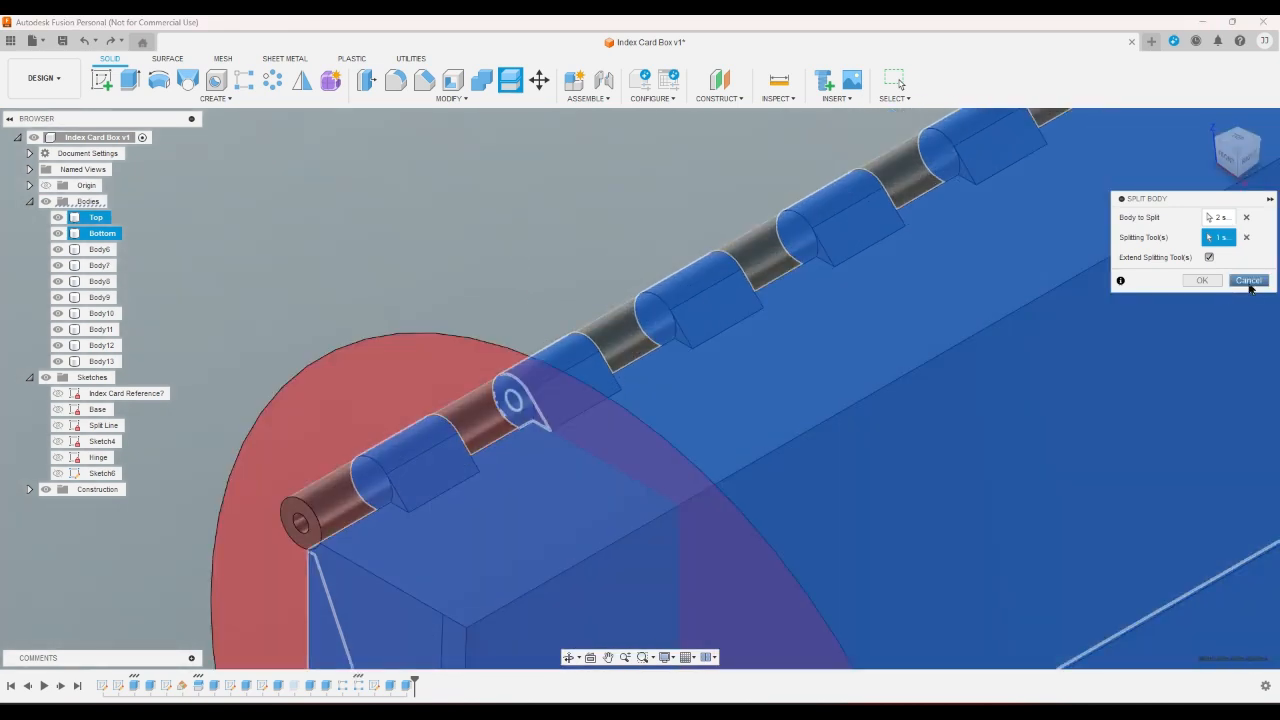
{"action": "left_click", "coordinate": [1246, 280]}
{"action": "scroll", "coordinate": [693, 206], "scroll_direction": "down", "scroll_amount": 5}
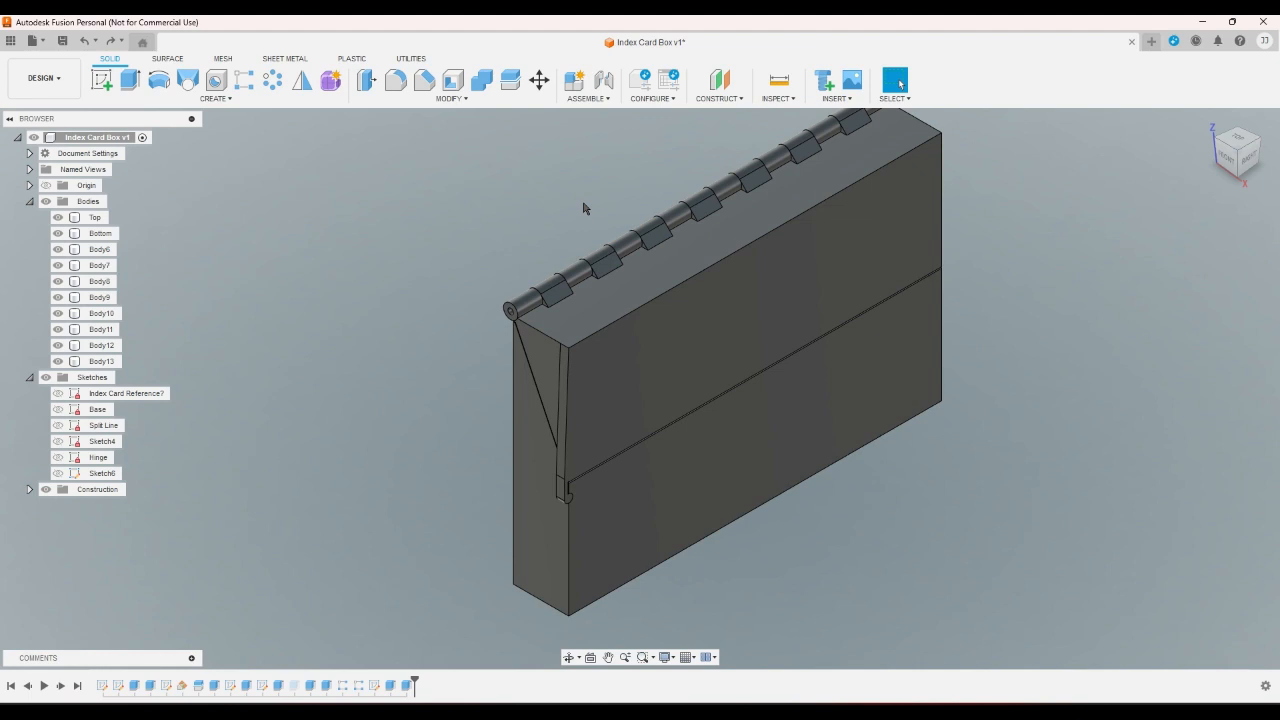
- Examine the alternating hinge knuckles from above, checking which body the separate knuckles belong to
{"action": "scroll", "coordinate": [584, 208], "scroll_direction": "up", "scroll_amount": 10}
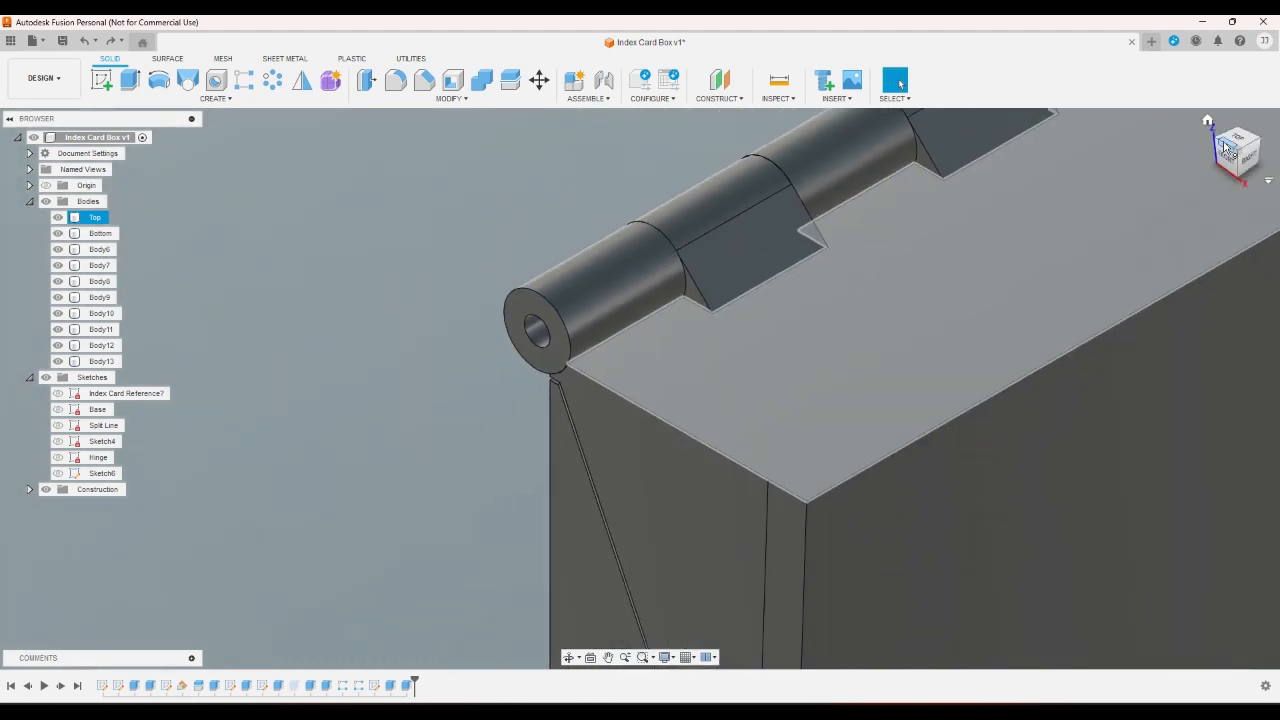
{"action": "left_click", "coordinate": [1238, 138]}
{"action": "scroll", "coordinate": [716, 290], "scroll_direction": "down", "scroll_amount": 4}
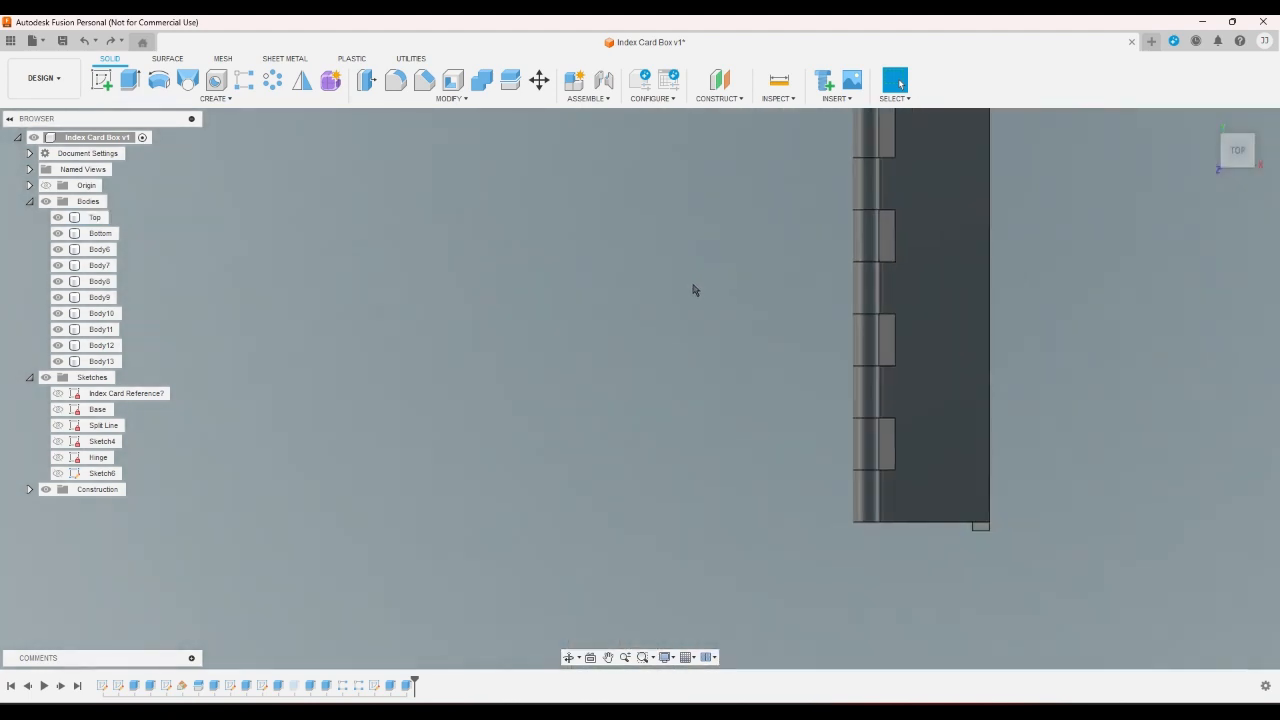
{"action": "scroll", "coordinate": [876, 425], "scroll_direction": "up", "scroll_amount": 5}
{"action": "left_click", "coordinate": [897, 435]}
{"action": "left_click", "coordinate": [876, 385]}
{"action": "left_click", "coordinate": [883, 600]}
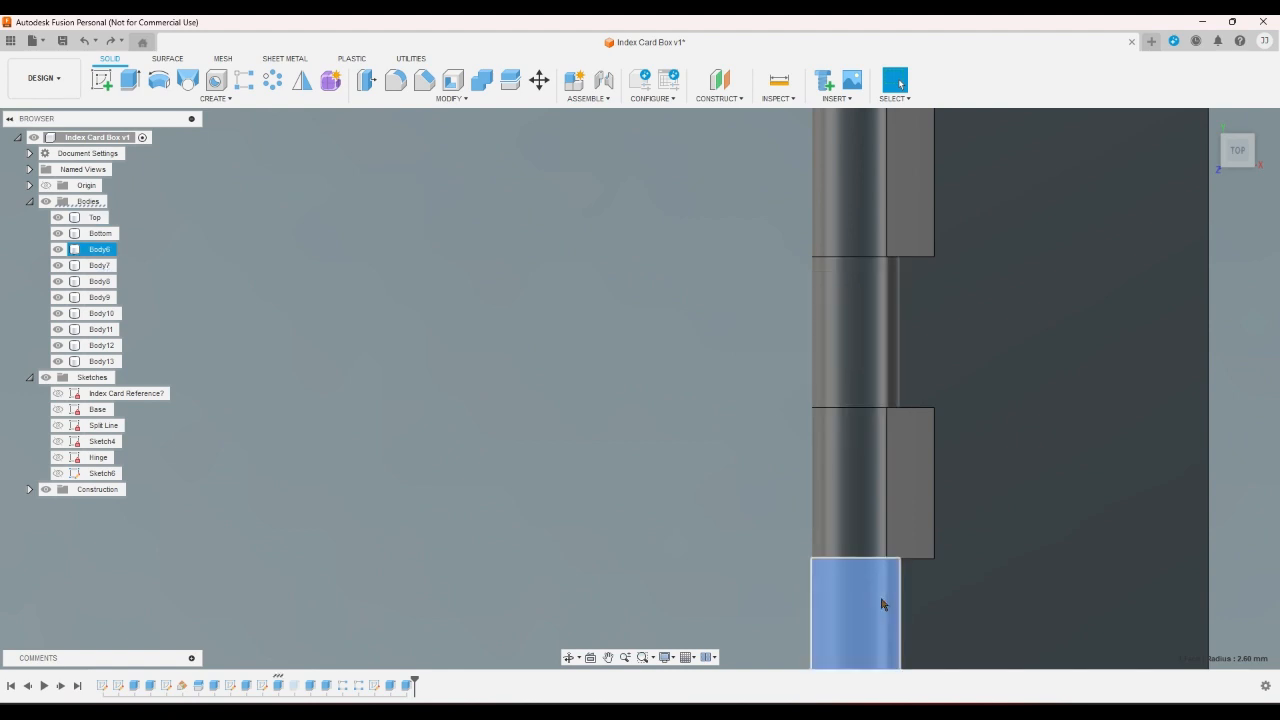
{"action": "left_click", "coordinate": [697, 449]}
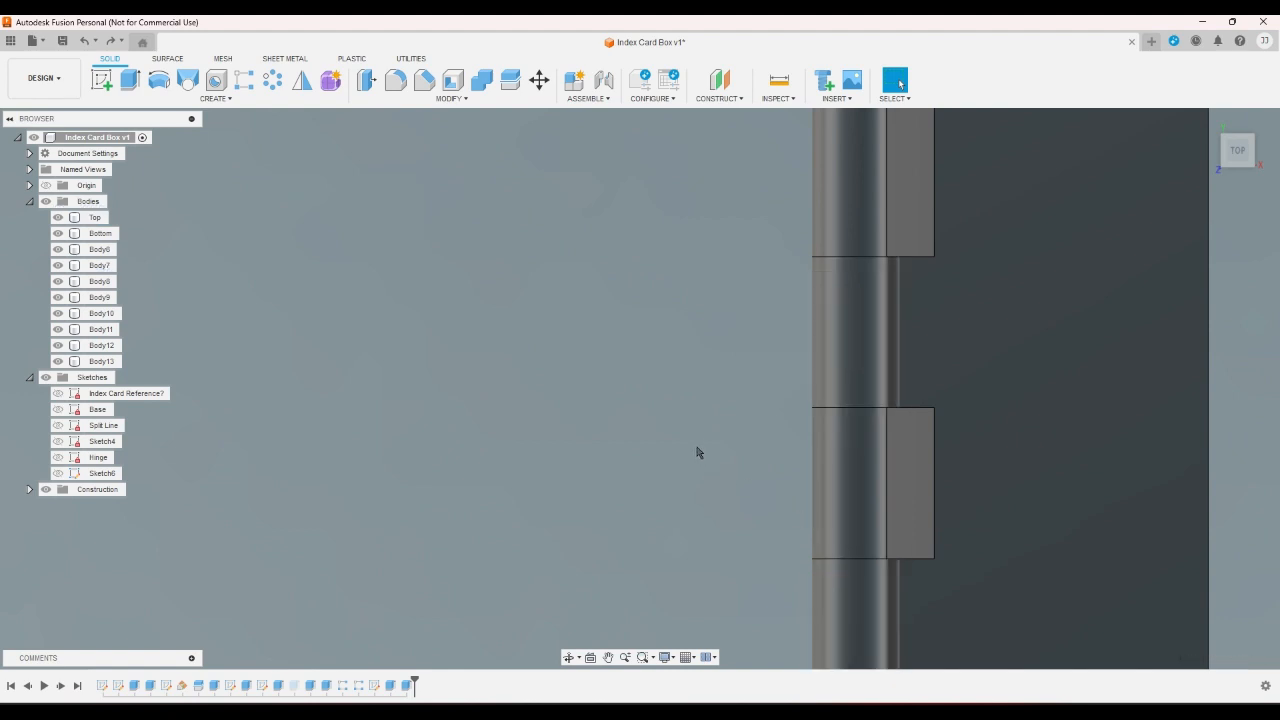
- Examine the end knuckle and its gap to the box from several angles, and return to the home view
{"action": "left_click", "coordinate": [1229, 171]}
{"action": "scroll", "coordinate": [1104, 330], "scroll_direction": "up", "scroll_amount": 4}
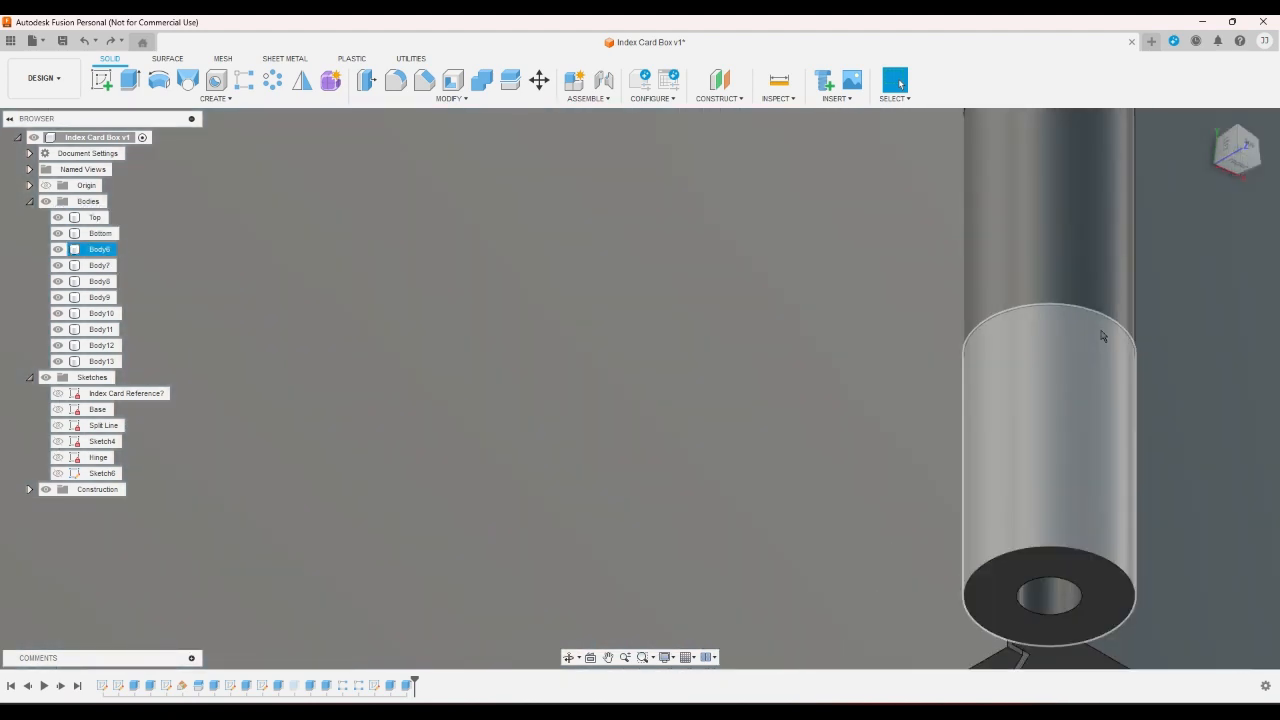
{"action": "scroll", "coordinate": [1104, 330], "scroll_direction": "down", "scroll_amount": 2}
{"action": "left_click", "coordinate": [1257, 164]}
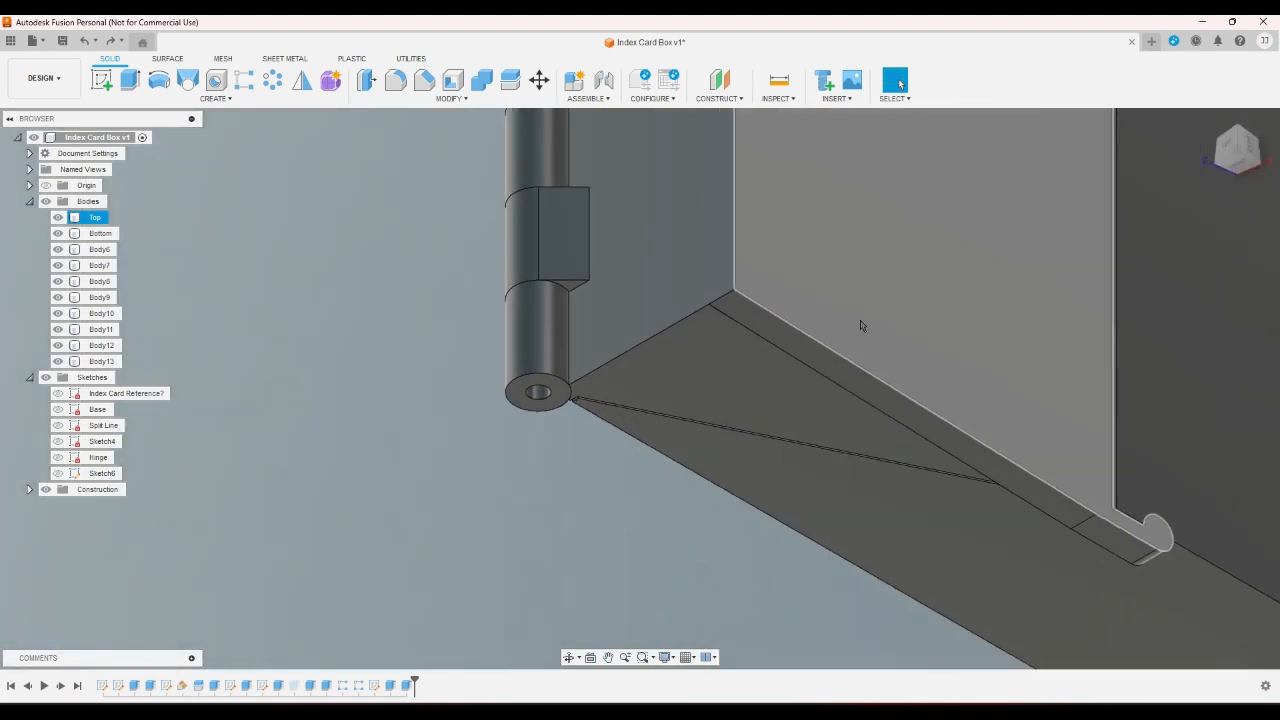
{"action": "scroll", "coordinate": [766, 300], "scroll_direction": "up", "scroll_amount": 3}
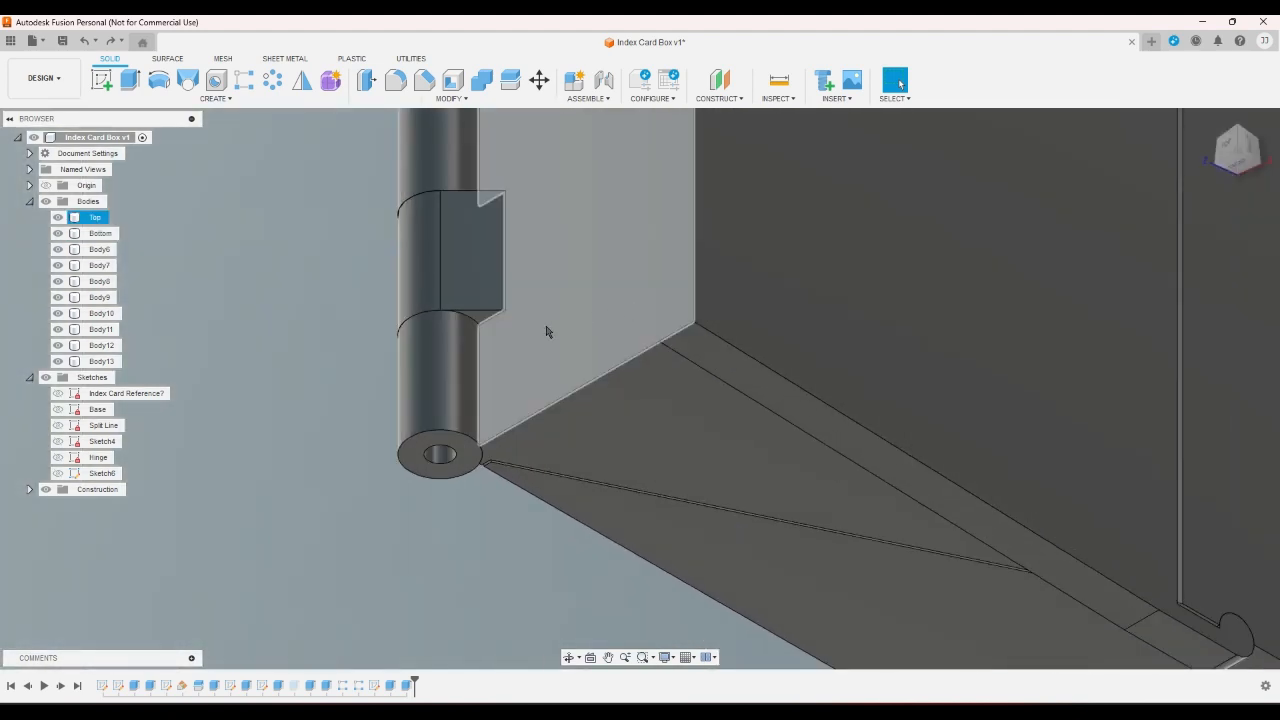
{"action": "scroll", "coordinate": [450, 420], "scroll_direction": "down", "scroll_amount": 3}
{"action": "scroll", "coordinate": [474, 160], "scroll_direction": "up", "scroll_amount": 2}
{"action": "scroll", "coordinate": [454, 292], "scroll_direction": "down", "scroll_amount": 3}
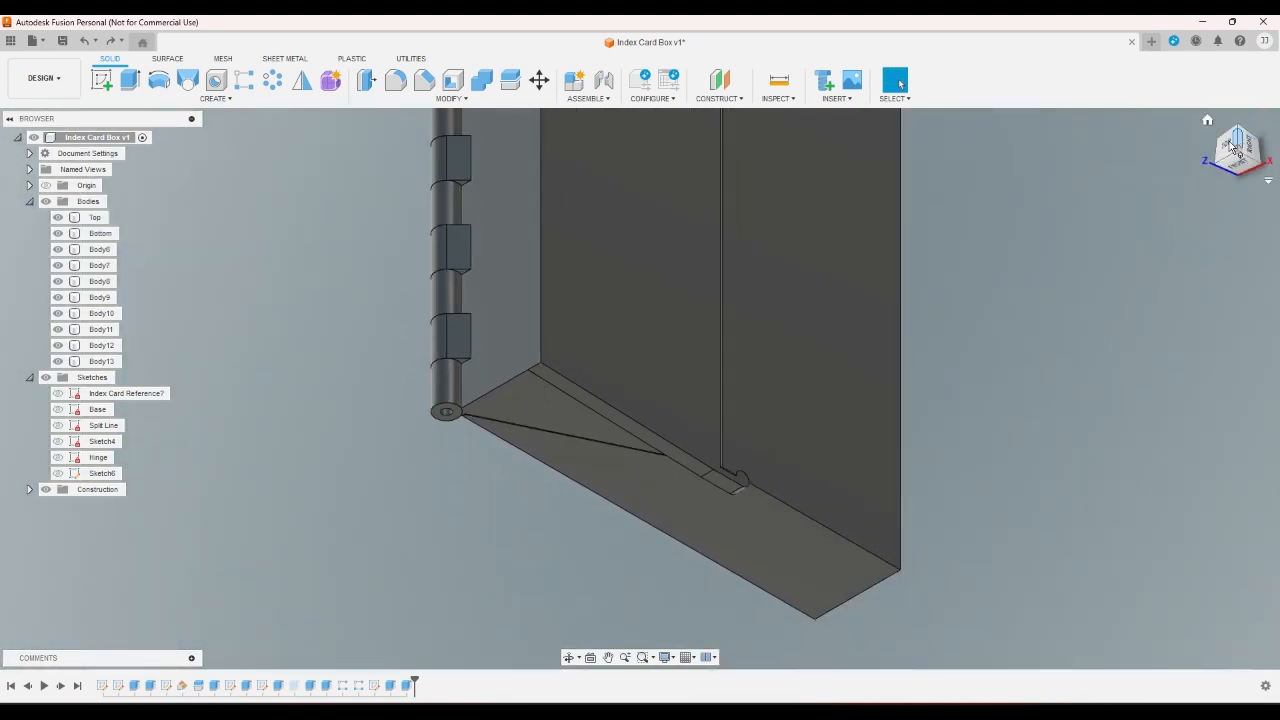
{"action": "left_click", "coordinate": [1208, 120]}
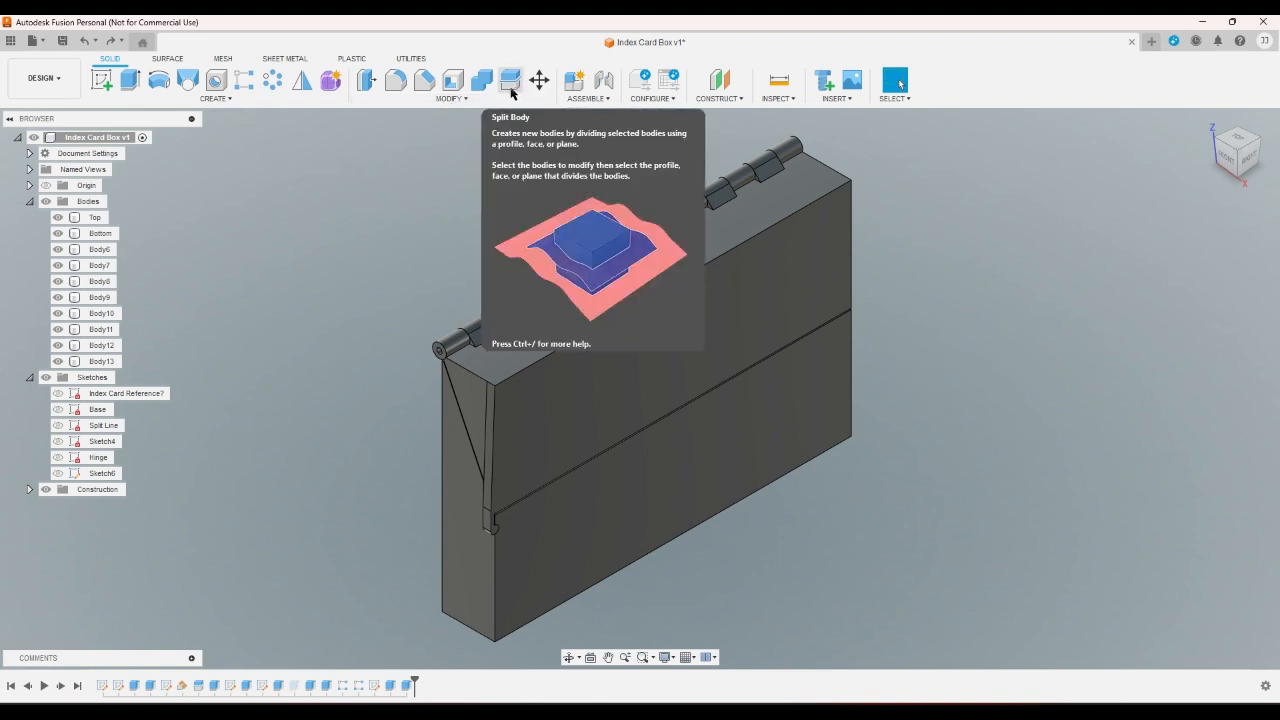
- Start Press Pull and examine the hinge from the front and rear of the box for faces to extend
{"action": "left_click", "coordinate": [368, 86]}
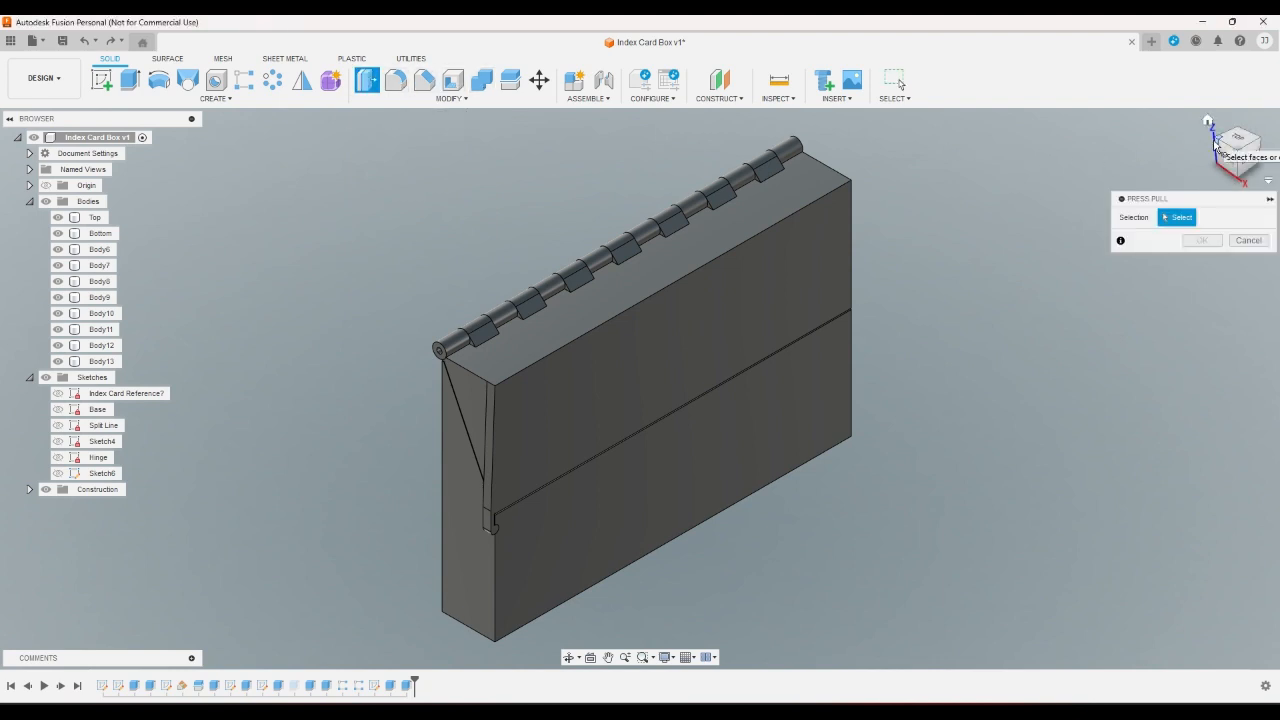
{"action": "left_click", "coordinate": [1252, 156]}
{"action": "scroll", "coordinate": [1105, 162], "scroll_direction": "up", "scroll_amount": 3}
{"action": "scroll", "coordinate": [1228, 182], "scroll_direction": "up", "scroll_amount": 3}
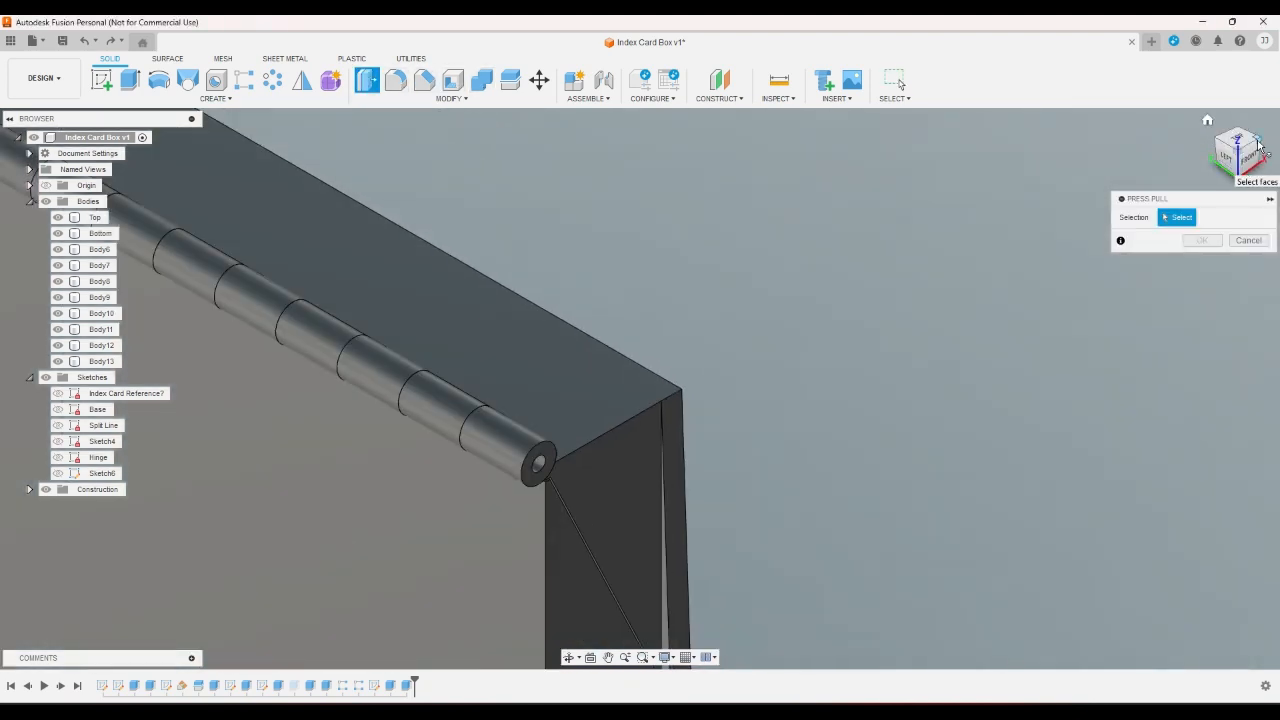
{"action": "left_click", "coordinate": [1258, 141]}
{"action": "scroll", "coordinate": [969, 466], "scroll_direction": "down", "scroll_amount": 3}
{"action": "scroll", "coordinate": [708, 328], "scroll_direction": "up", "scroll_amount": 3}
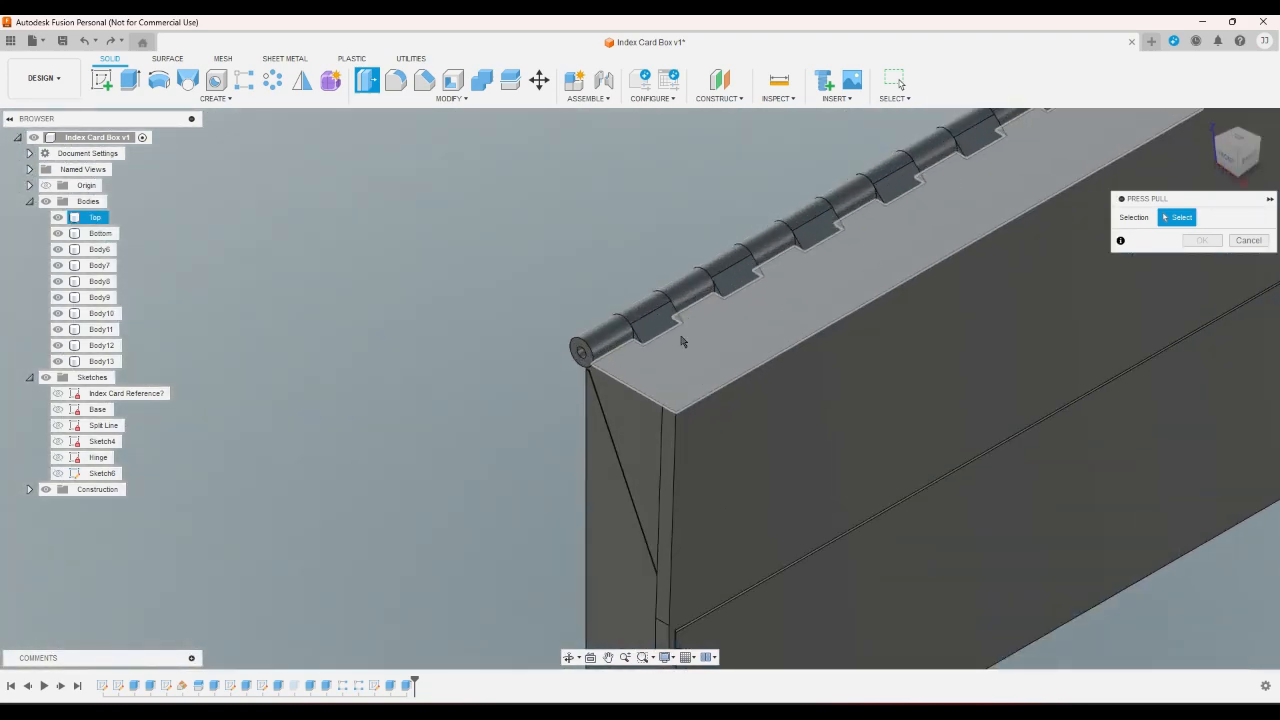
{"action": "scroll", "coordinate": [790, 276], "scroll_direction": "down", "scroll_amount": 3}
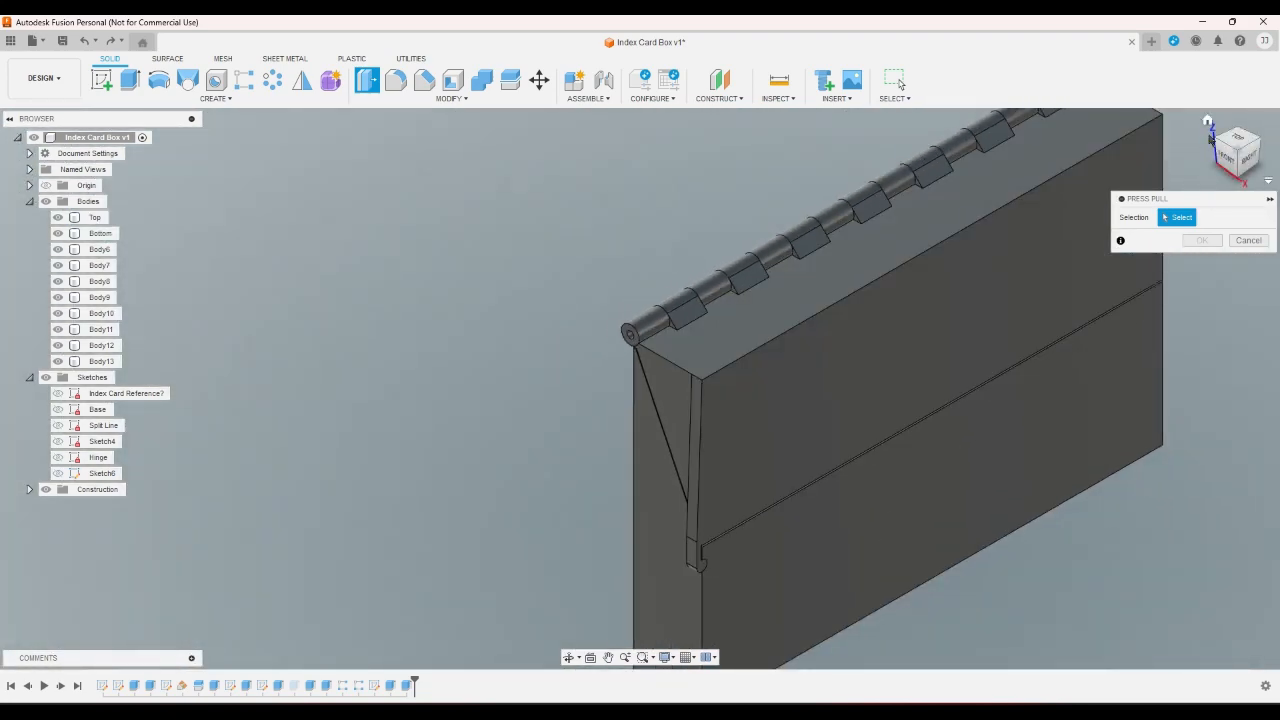
{"action": "left_click", "coordinate": [1215, 140]}
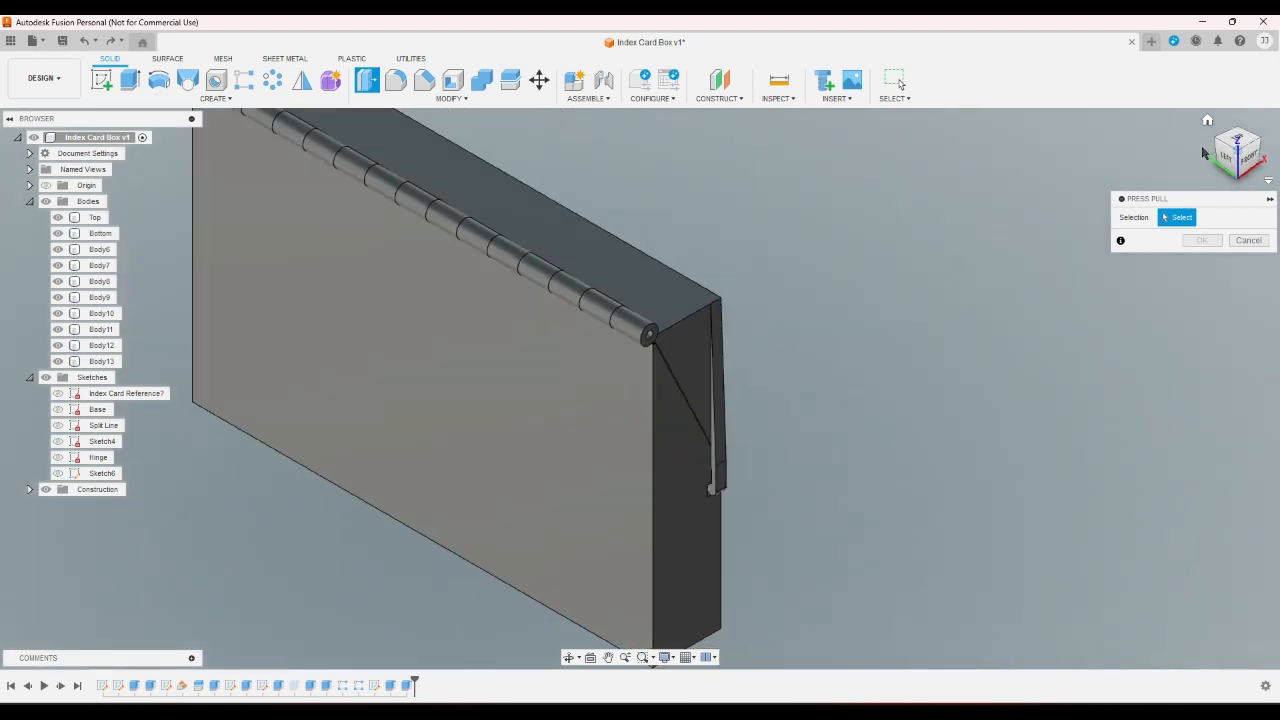
{"action": "left_click", "coordinate": [1216, 141]}
{"action": "scroll", "coordinate": [1124, 162], "scroll_direction": "down", "scroll_amount": 3}
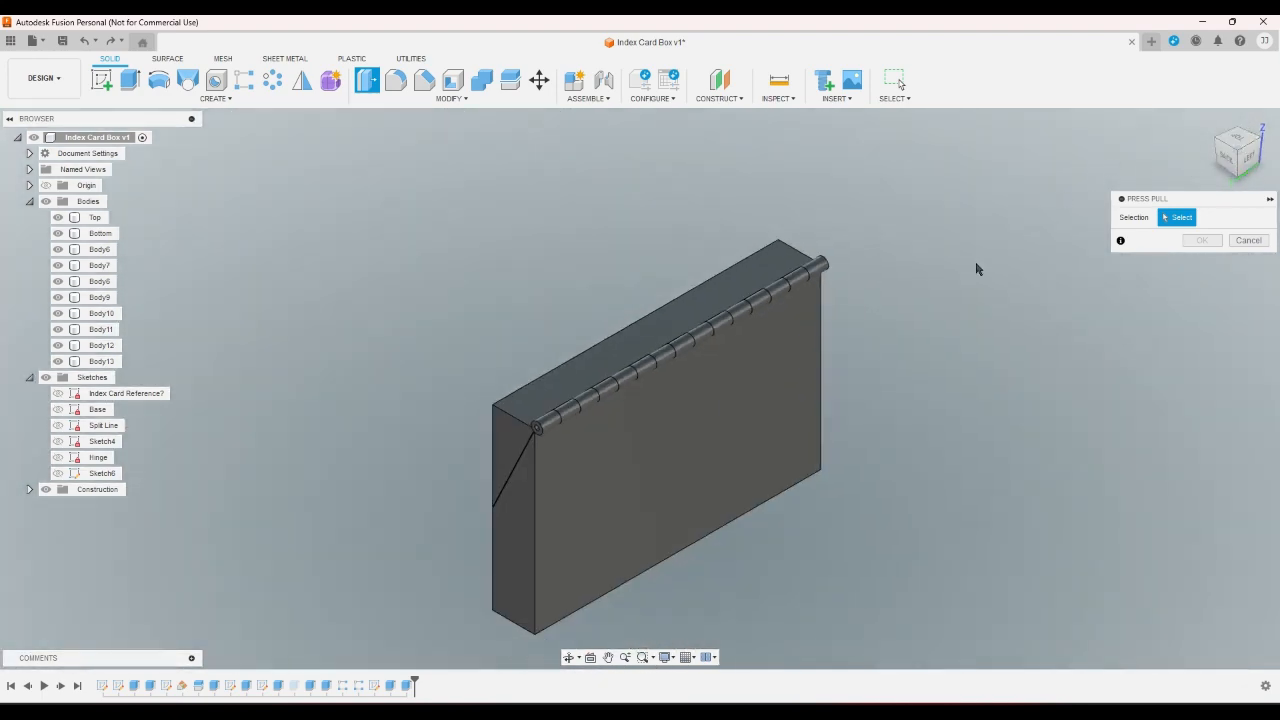
{"action": "left_click", "coordinate": [1207, 120]}
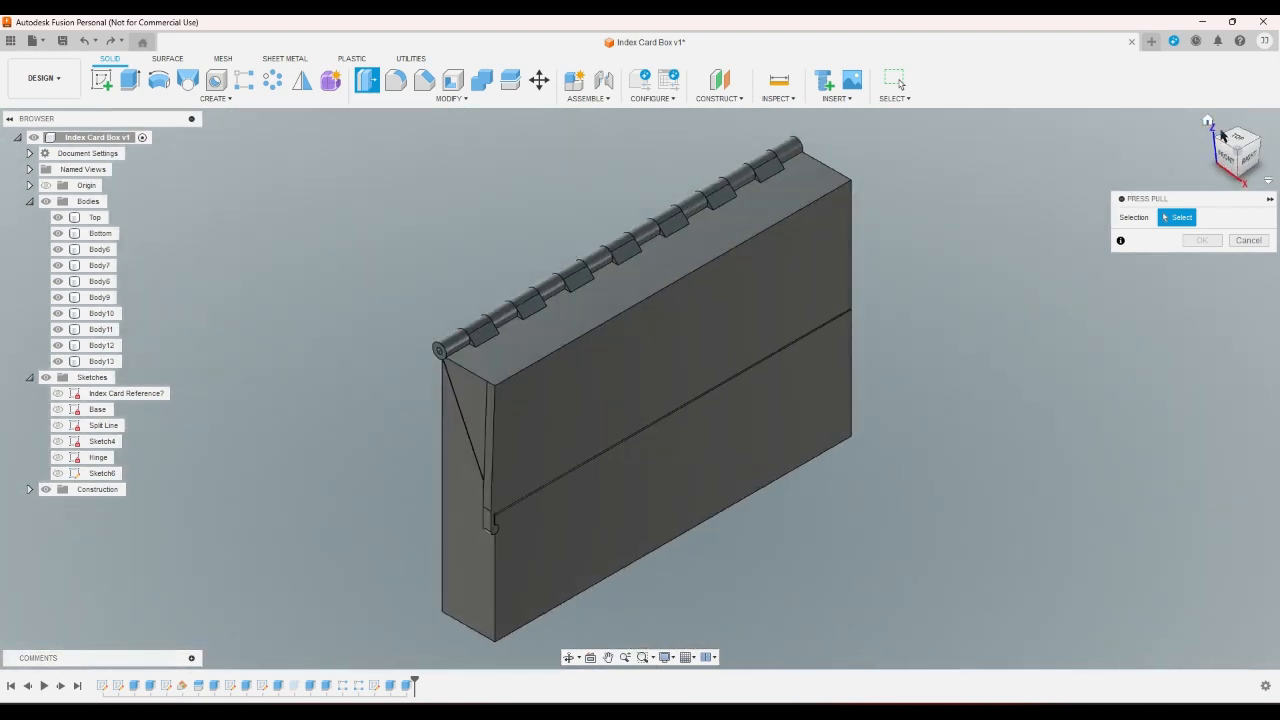
- Examine the hinge knuckles and their gap to the box from the rear underside, and leave Press Pull
{"action": "left_click", "coordinate": [1219, 164]}
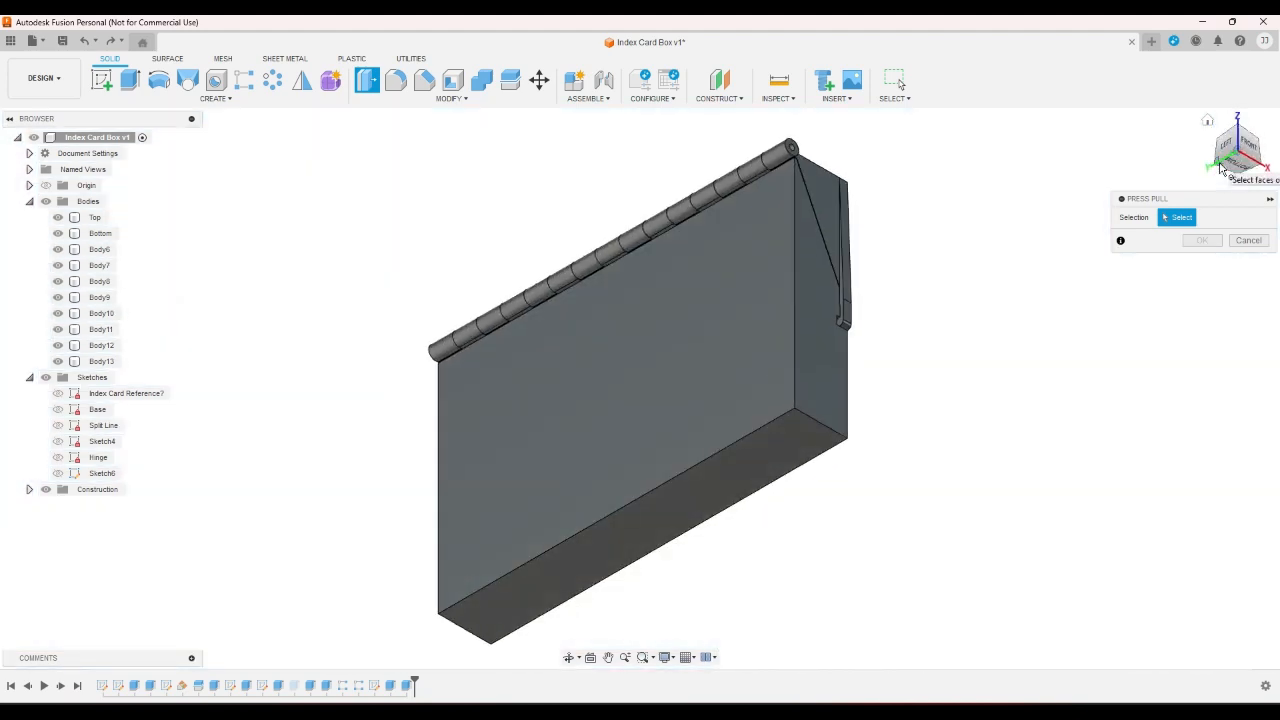
{"action": "left_click", "coordinate": [1221, 168]}
{"action": "scroll", "coordinate": [824, 412], "scroll_direction": "up", "scroll_amount": 5}
{"action": "scroll", "coordinate": [786, 406], "scroll_direction": "up", "scroll_amount": 5}
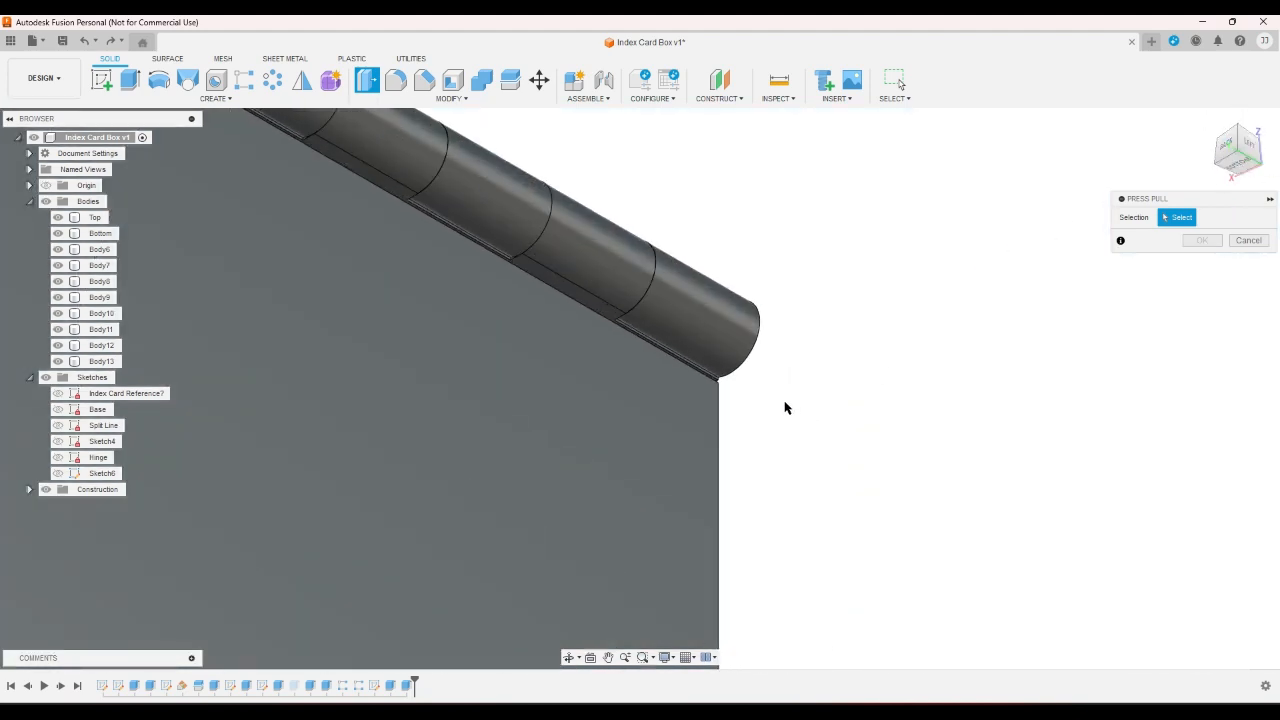
{"action": "scroll", "coordinate": [751, 367], "scroll_direction": "down", "scroll_amount": 4}
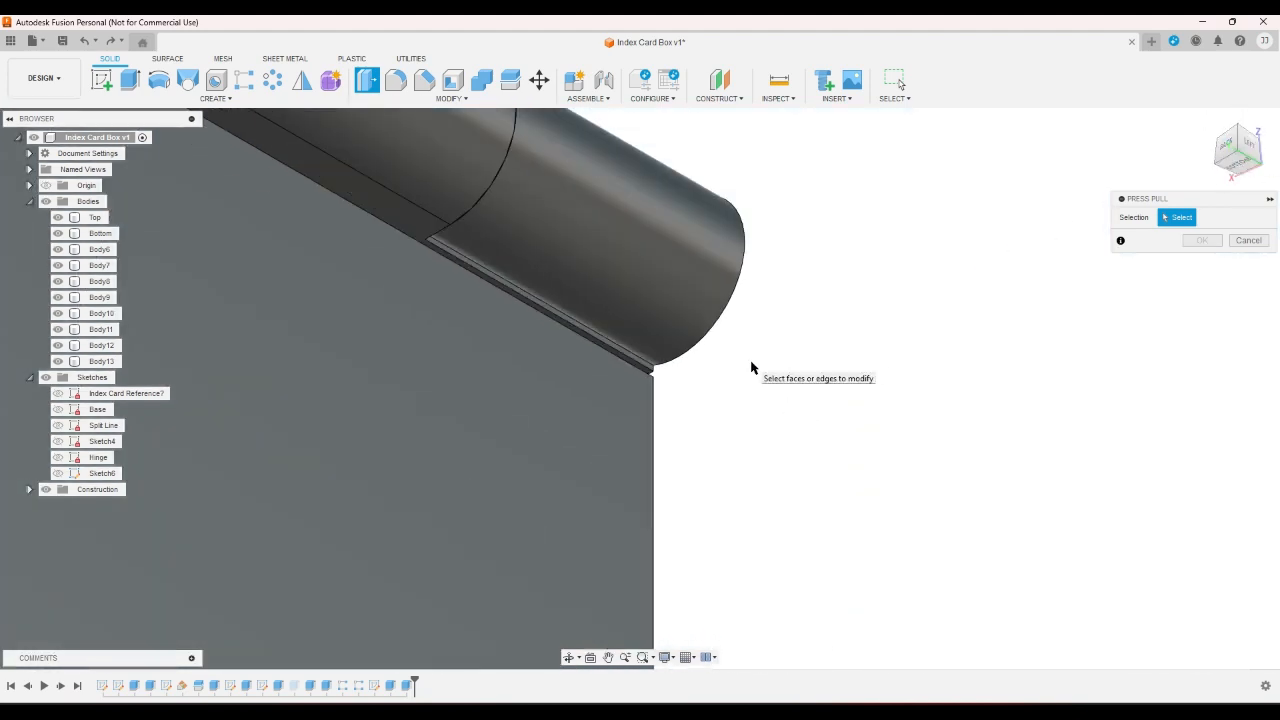
{"action": "scroll", "coordinate": [572, 268], "scroll_direction": "up", "scroll_amount": 4}
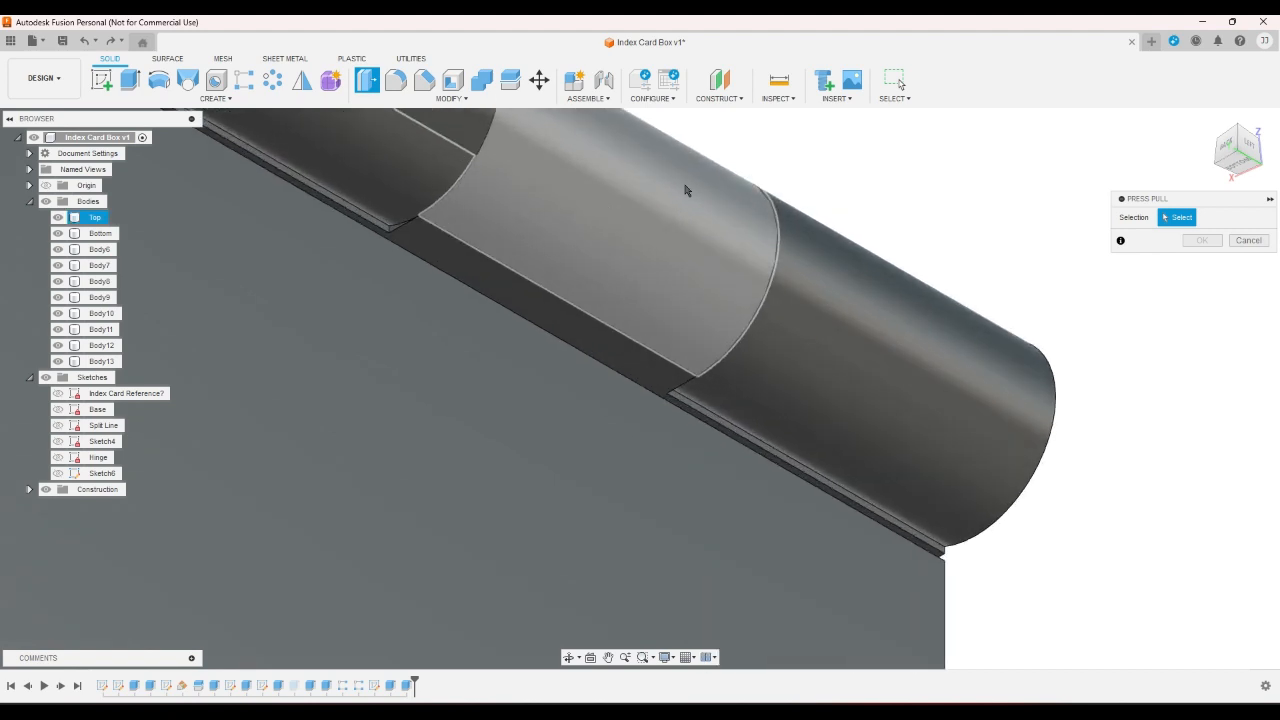
{"action": "left_click", "coordinate": [1240, 239]}
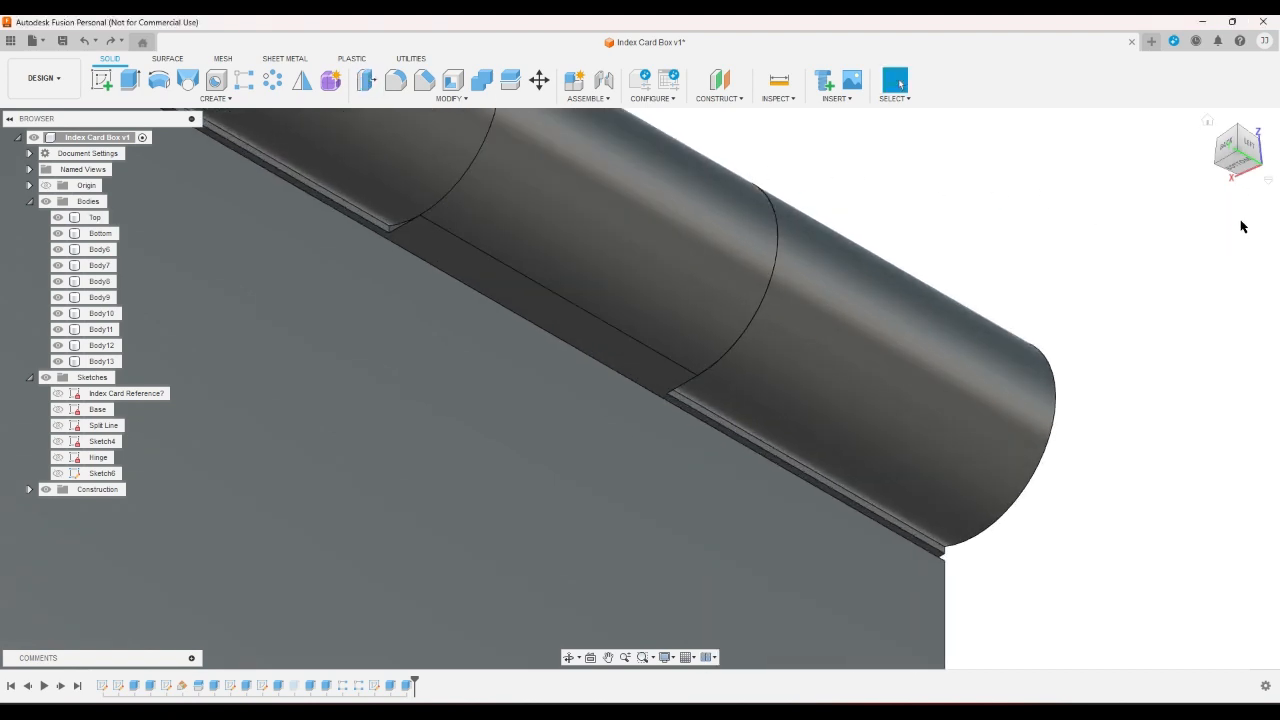
- Examine the hinge's end profile from the front and check the settings of the knuckles' rectangular pattern feature
{"action": "left_click", "coordinate": [1208, 121]}
{"action": "left_click", "coordinate": [1226, 160]}
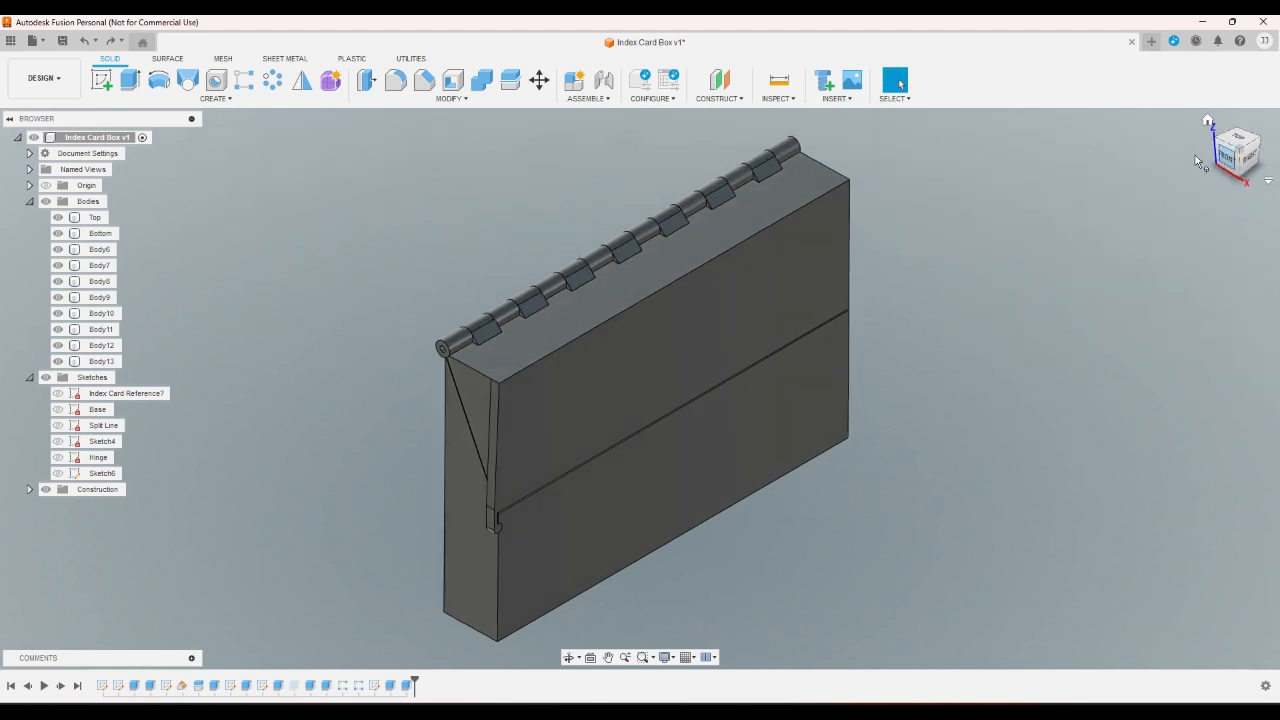
{"action": "scroll", "coordinate": [607, 262], "scroll_direction": "up", "scroll_amount": 4}
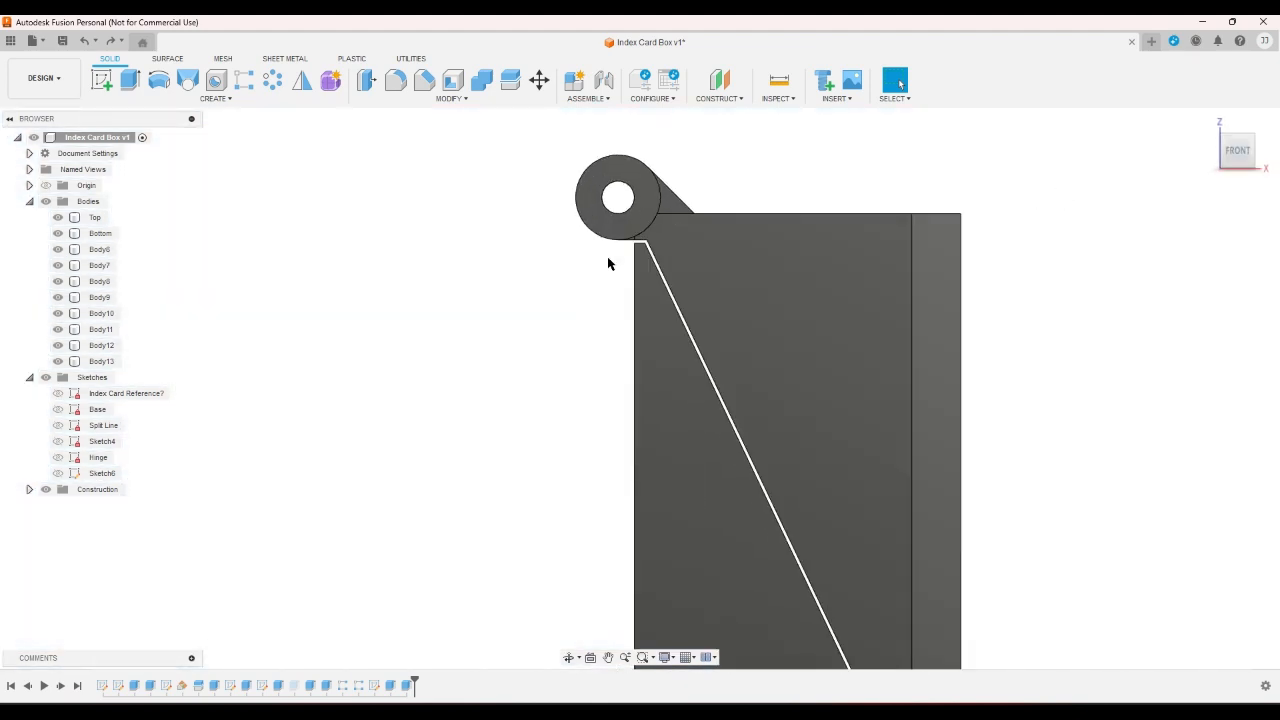
{"action": "scroll", "coordinate": [604, 260], "scroll_direction": "down", "scroll_amount": 1}
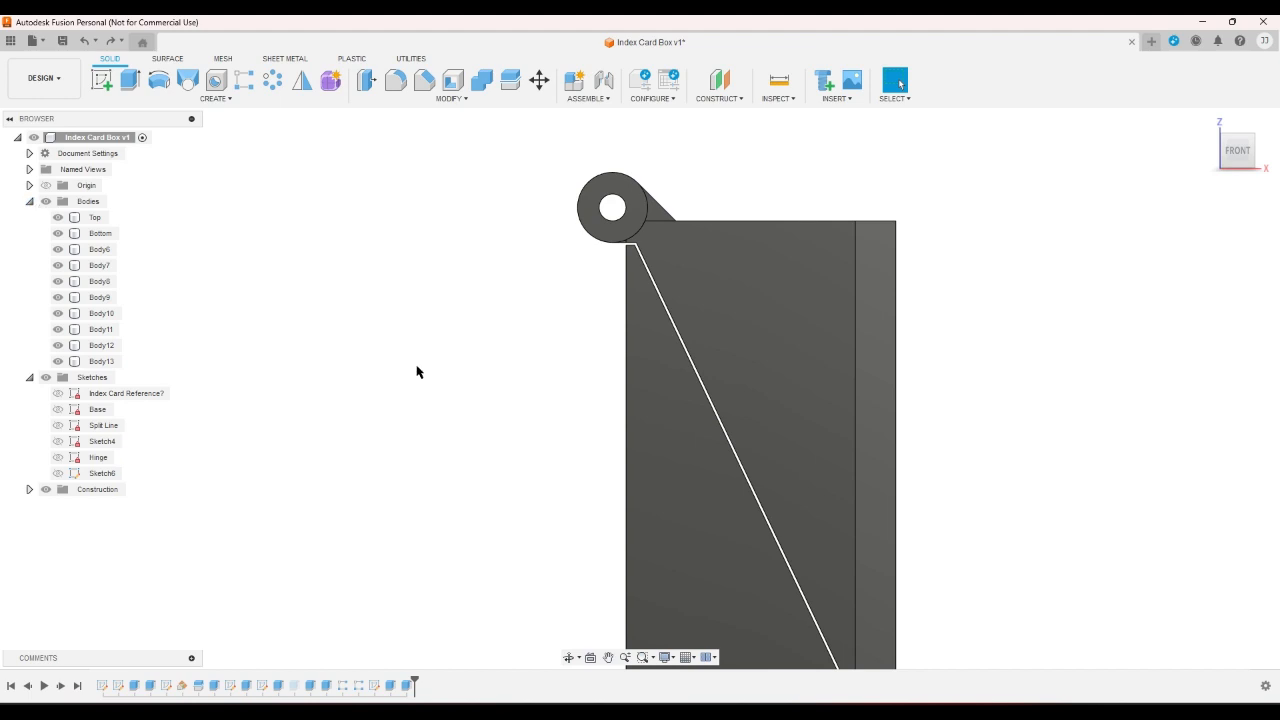
{"action": "double_click", "coordinate": [345, 686]}
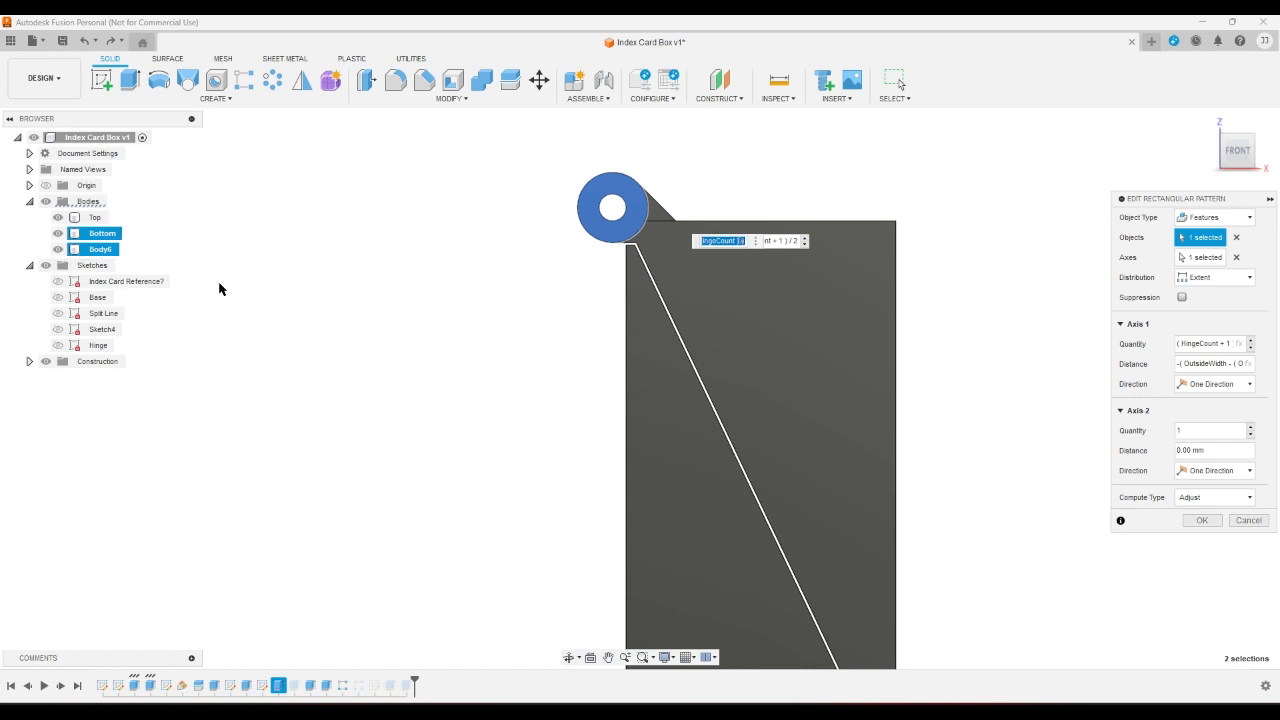
{"action": "left_click", "coordinate": [1242, 527]}
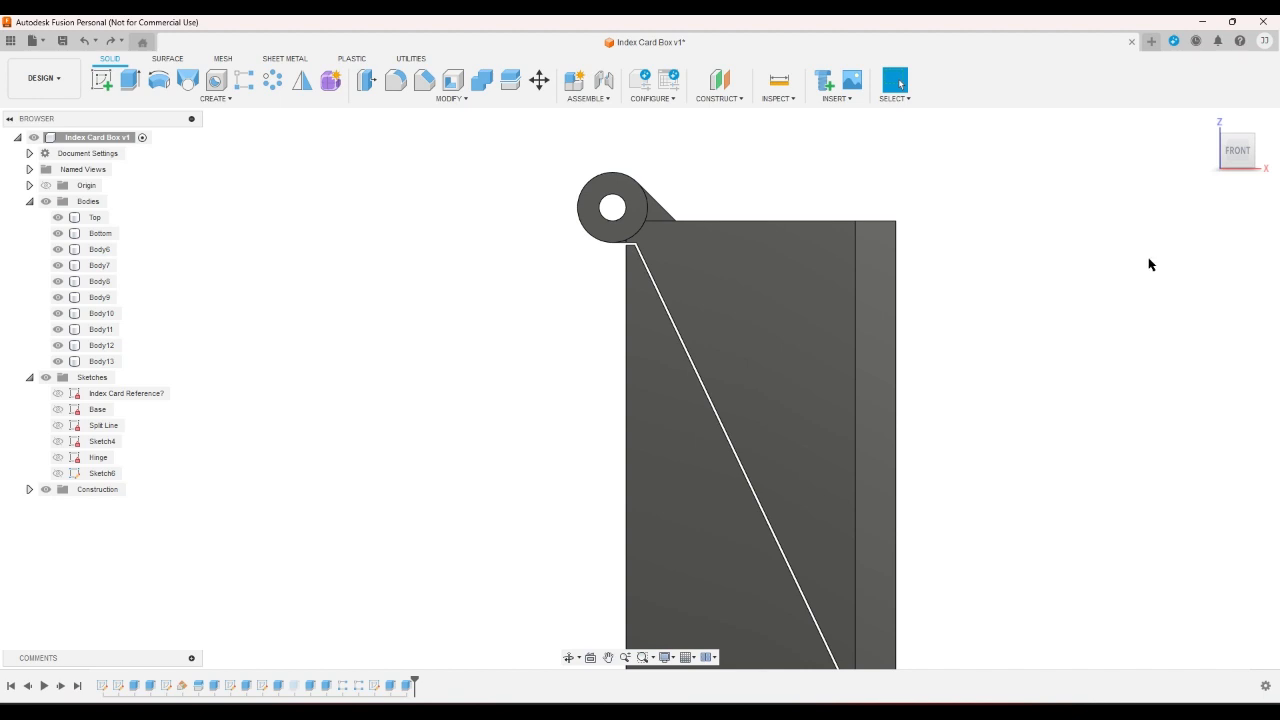
{"action": "left_click", "coordinate": [1207, 122]}
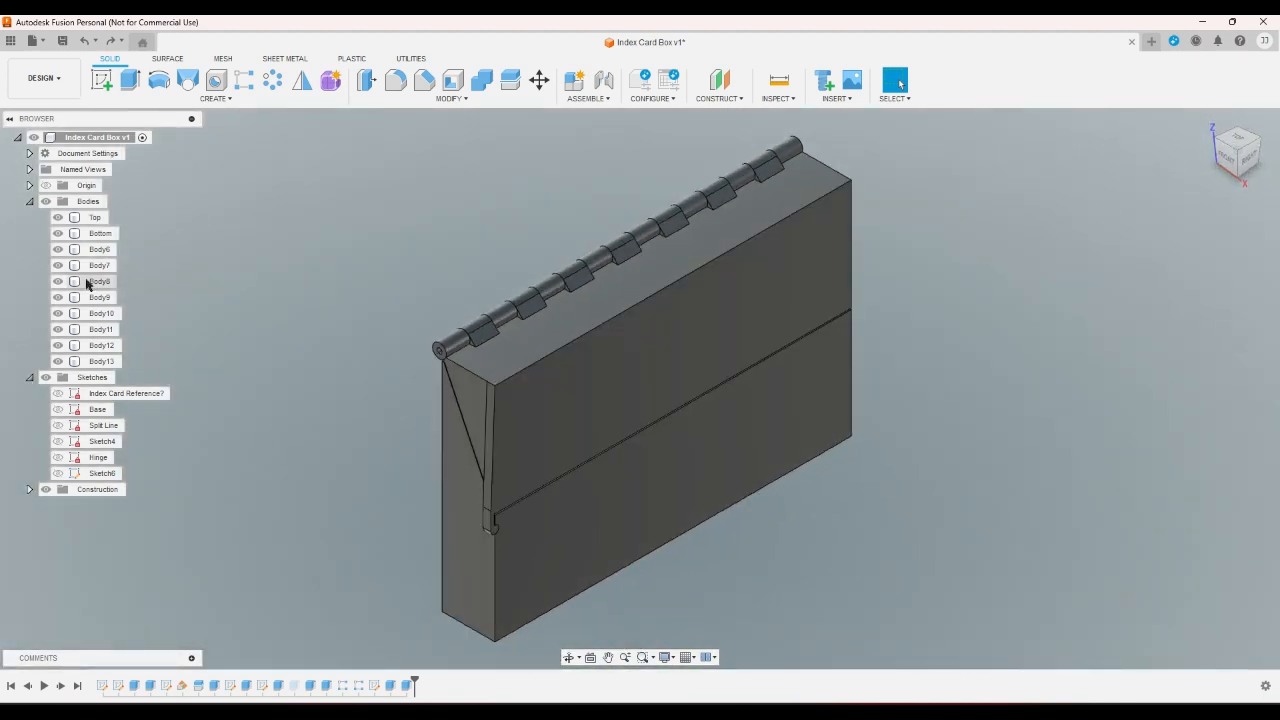
- Edit the first Bottom knuckle's join extrusion to add the Hinge sketch's lower angled support and small adjoining profiles, hiding the Top body
{"action": "left_click", "coordinate": [460, 348]}
{"action": "double_click", "coordinate": [262, 685]}
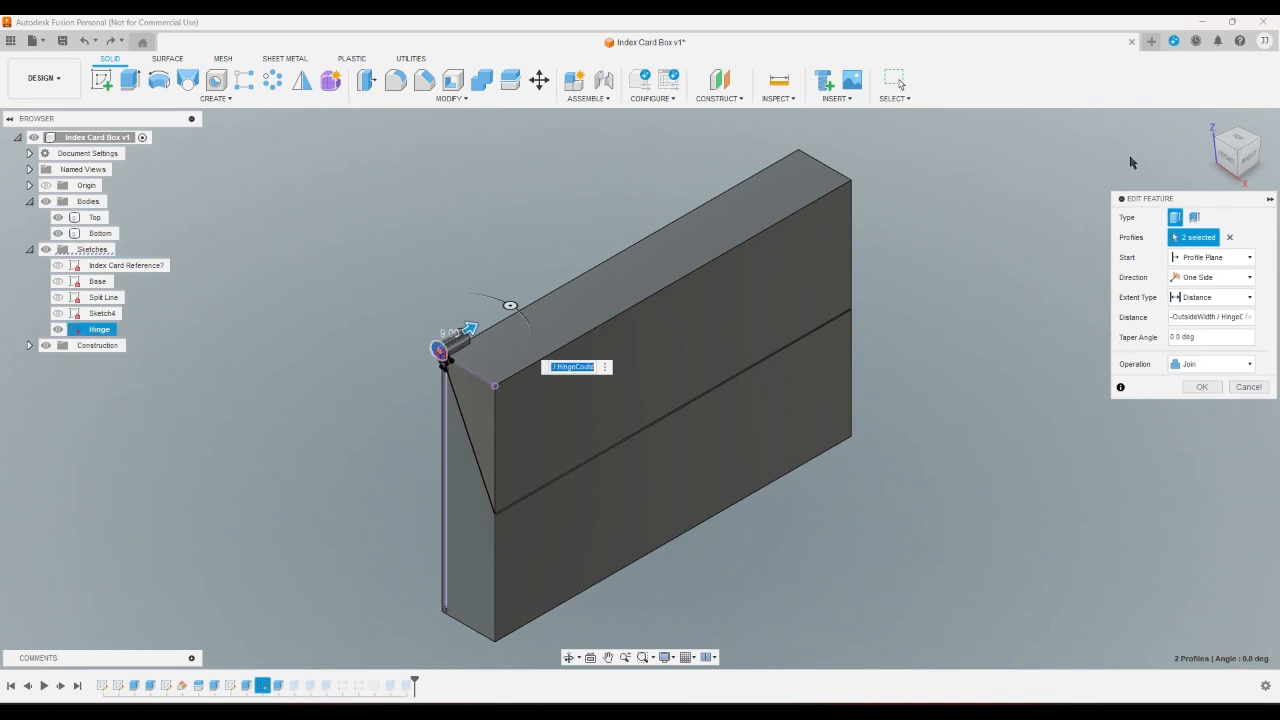
{"action": "left_click", "coordinate": [1228, 158]}
{"action": "scroll", "coordinate": [589, 247], "scroll_direction": "up", "scroll_amount": 3}
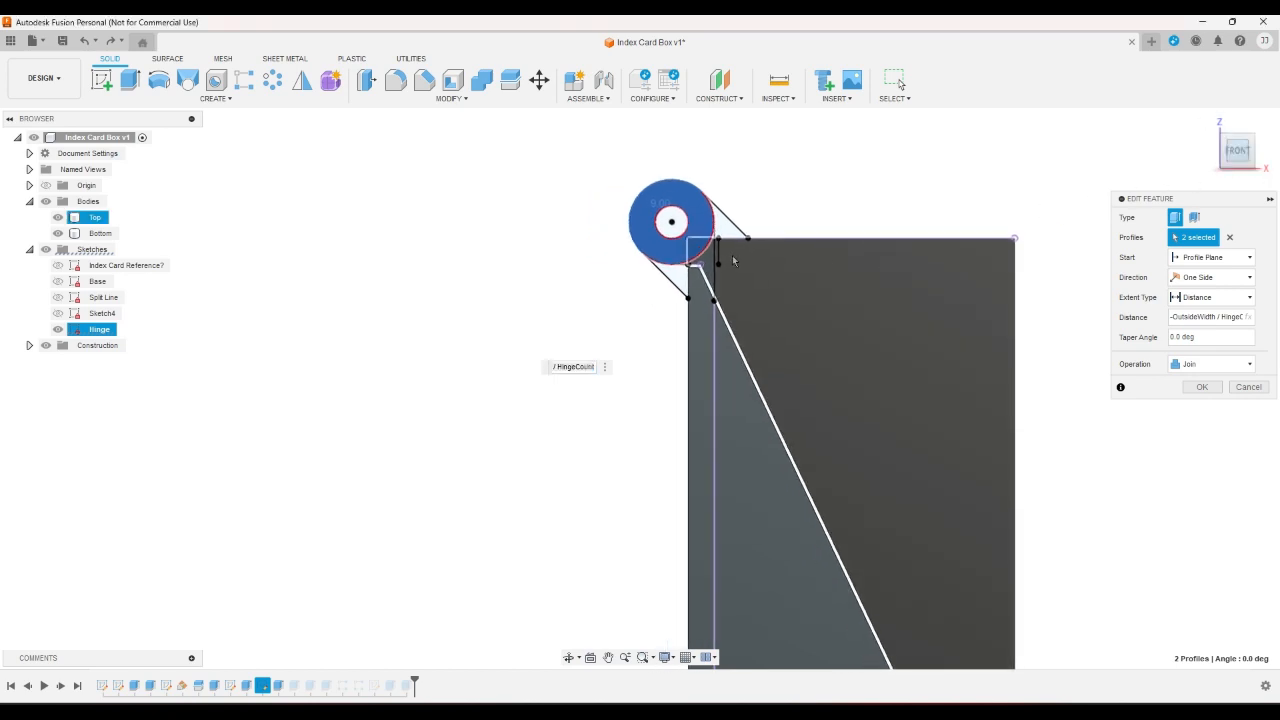
{"action": "scroll", "coordinate": [705, 258], "scroll_direction": "up", "scroll_amount": 5}
{"action": "left_click", "coordinate": [634, 280]}
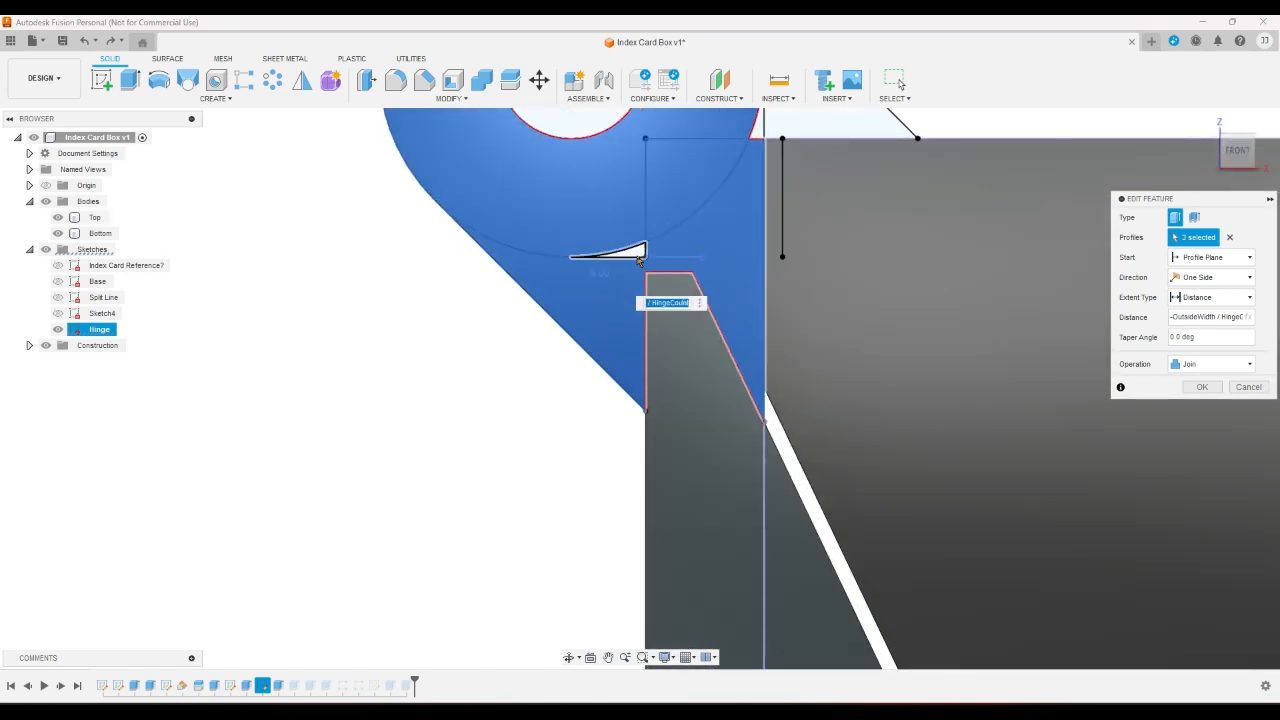
{"action": "left_click", "coordinate": [758, 137]}
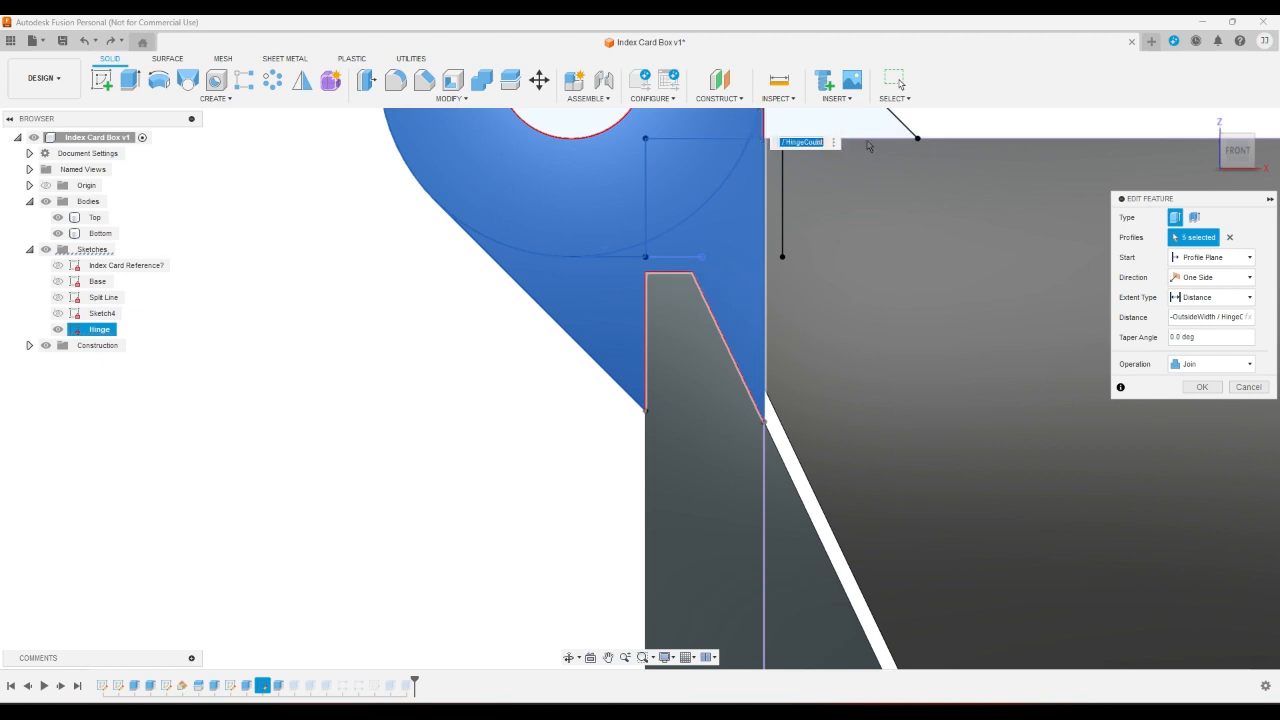
{"action": "left_click", "coordinate": [57, 233]}
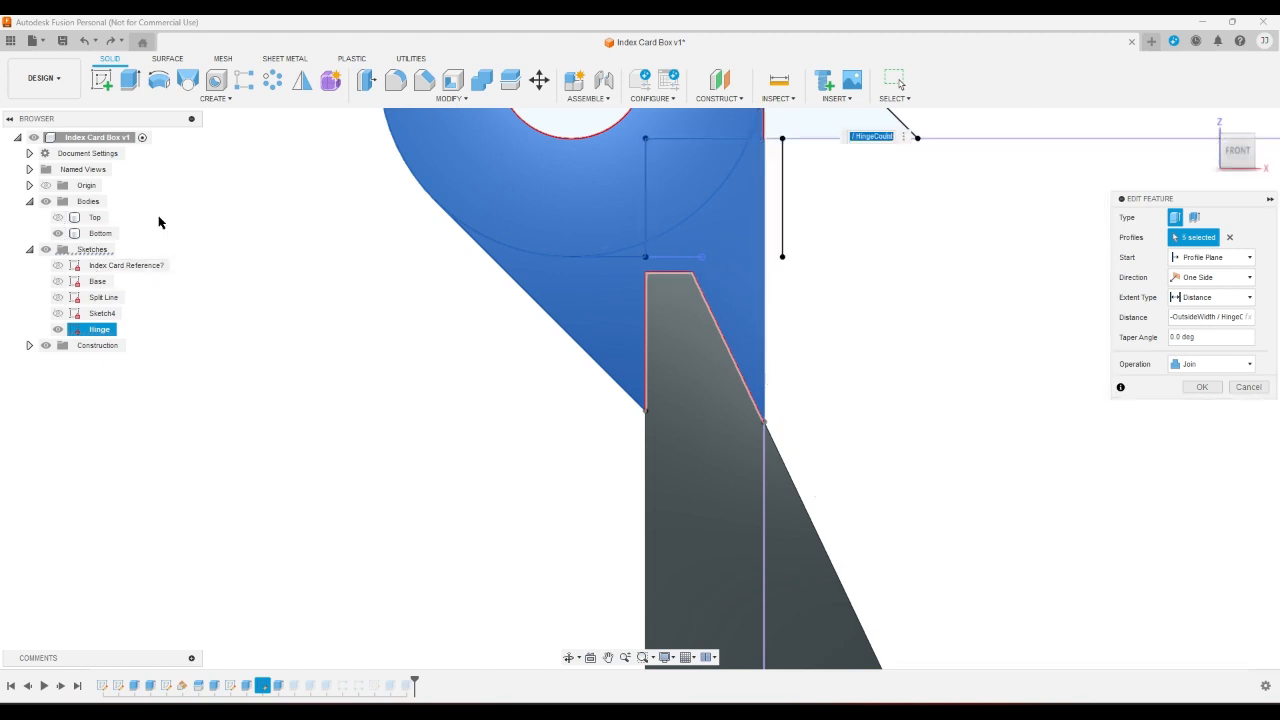
{"action": "left_click", "coordinate": [1207, 122]}
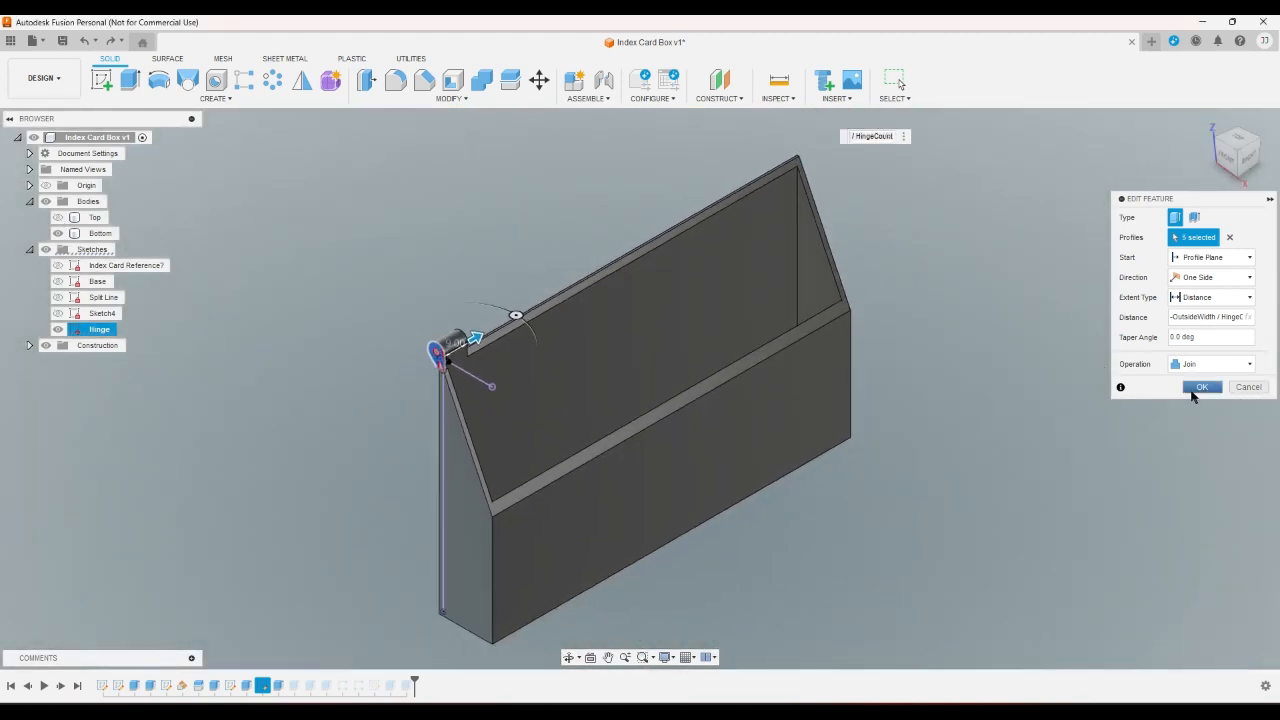
{"action": "left_click", "coordinate": [1200, 388]}
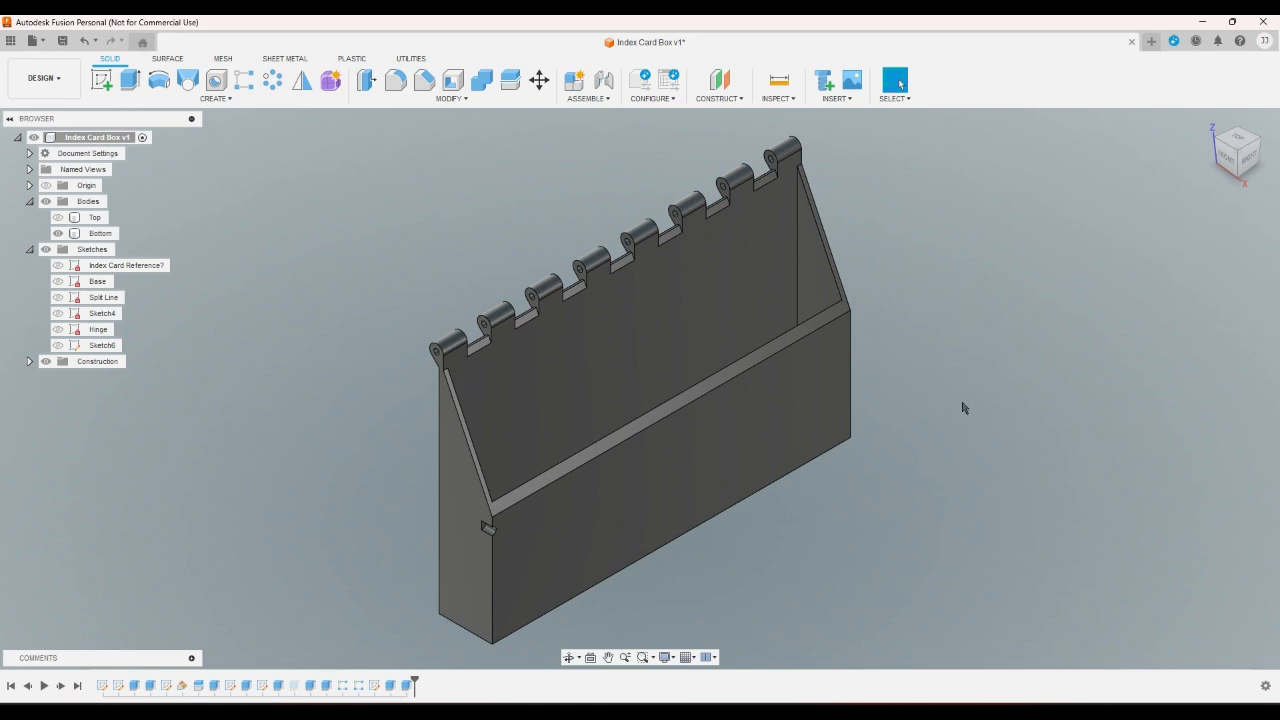
- Show the Top body, hide the Bottom body, and examine the lid's hinge knuckles from the front and at an angle
{"action": "left_click", "coordinate": [57, 218]}
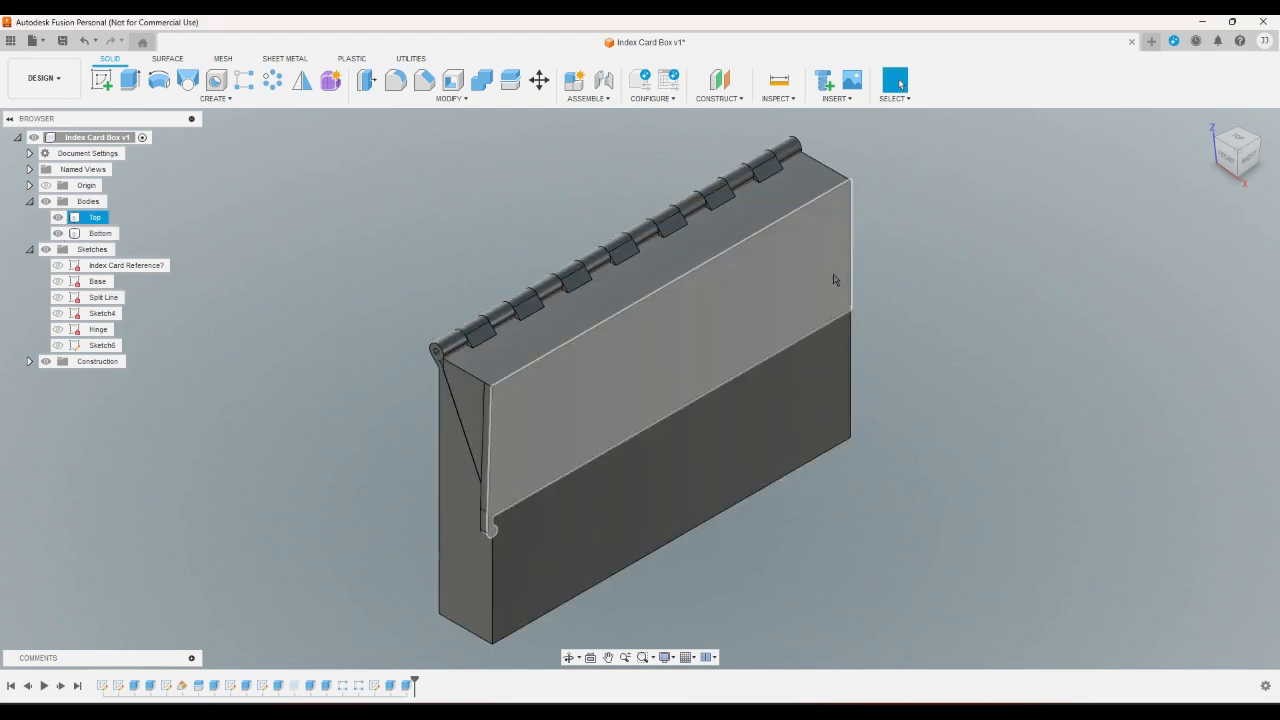
{"action": "scroll", "coordinate": [392, 345], "scroll_direction": "up", "scroll_amount": 3}
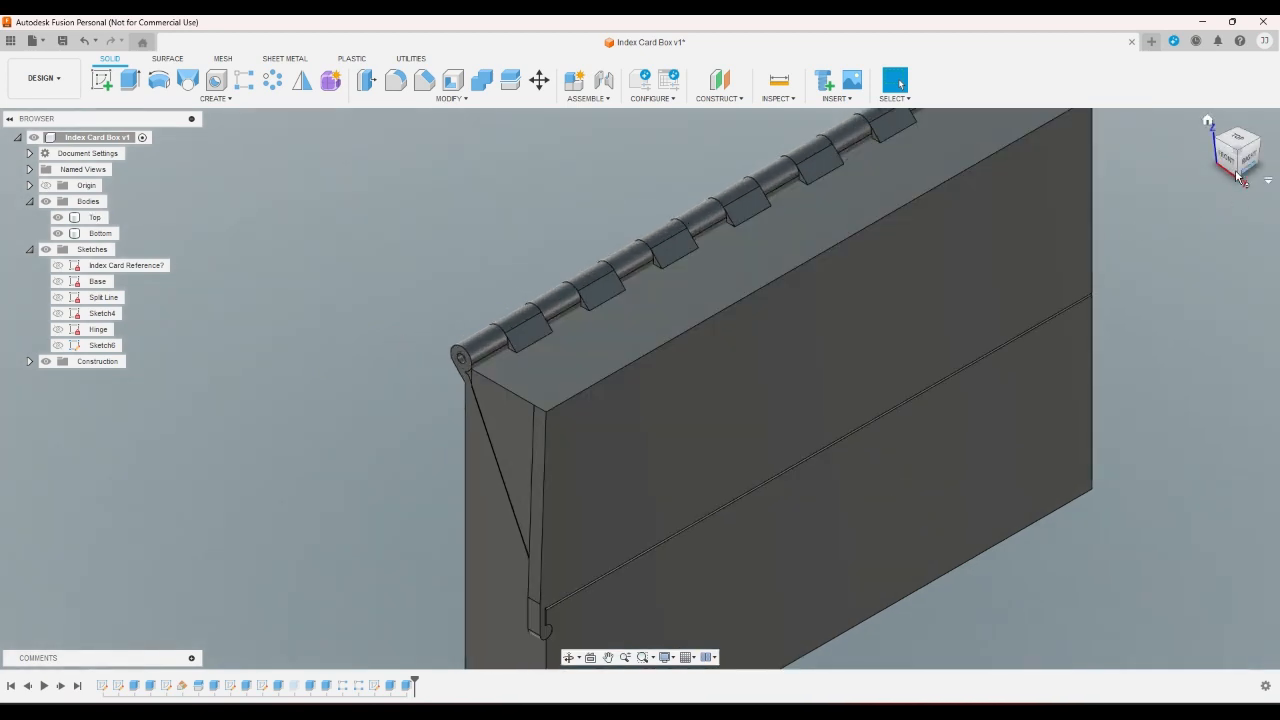
{"action": "left_click", "coordinate": [1225, 157]}
{"action": "scroll", "coordinate": [753, 206], "scroll_direction": "up", "scroll_amount": 3}
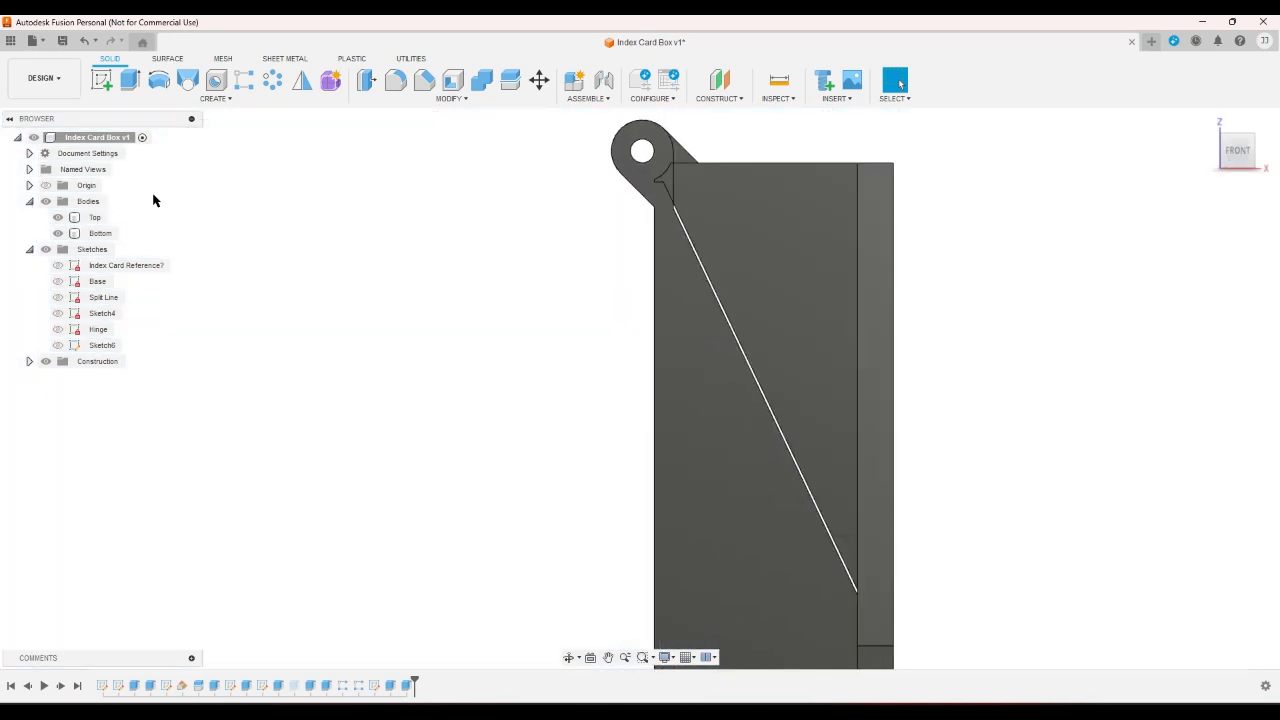
{"action": "left_click", "coordinate": [58, 233]}
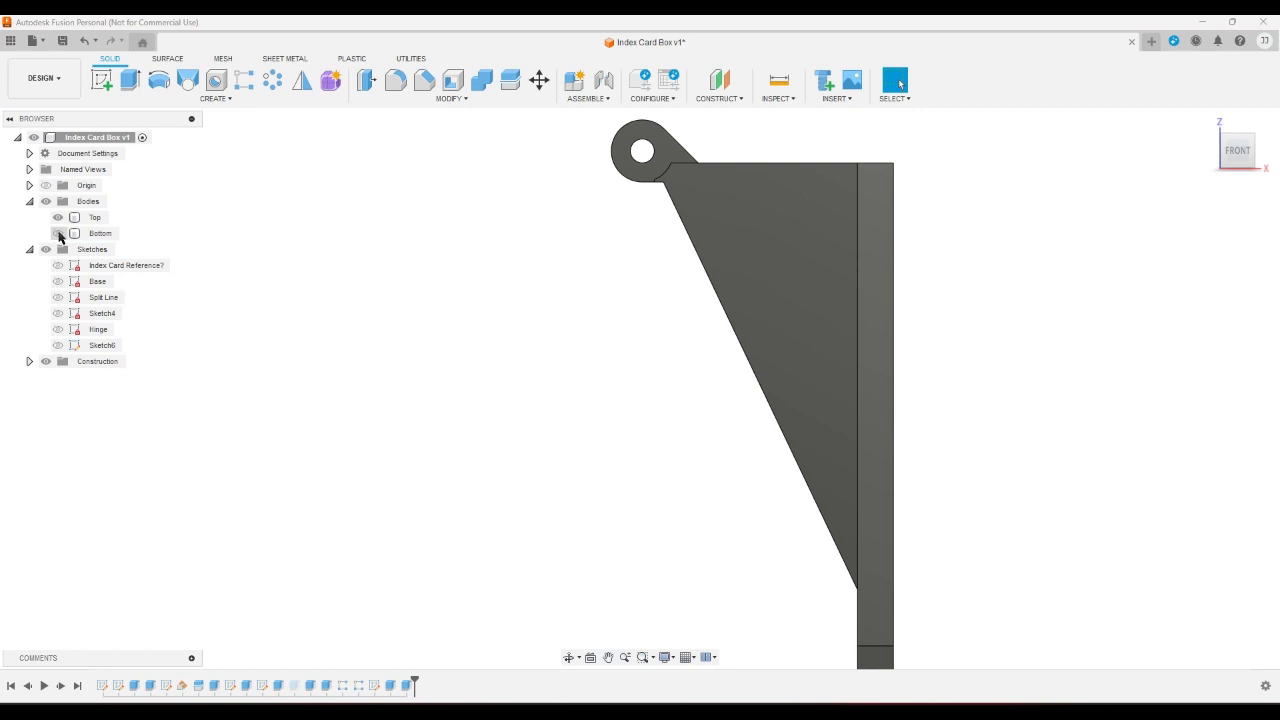
{"action": "left_click", "coordinate": [1221, 134]}
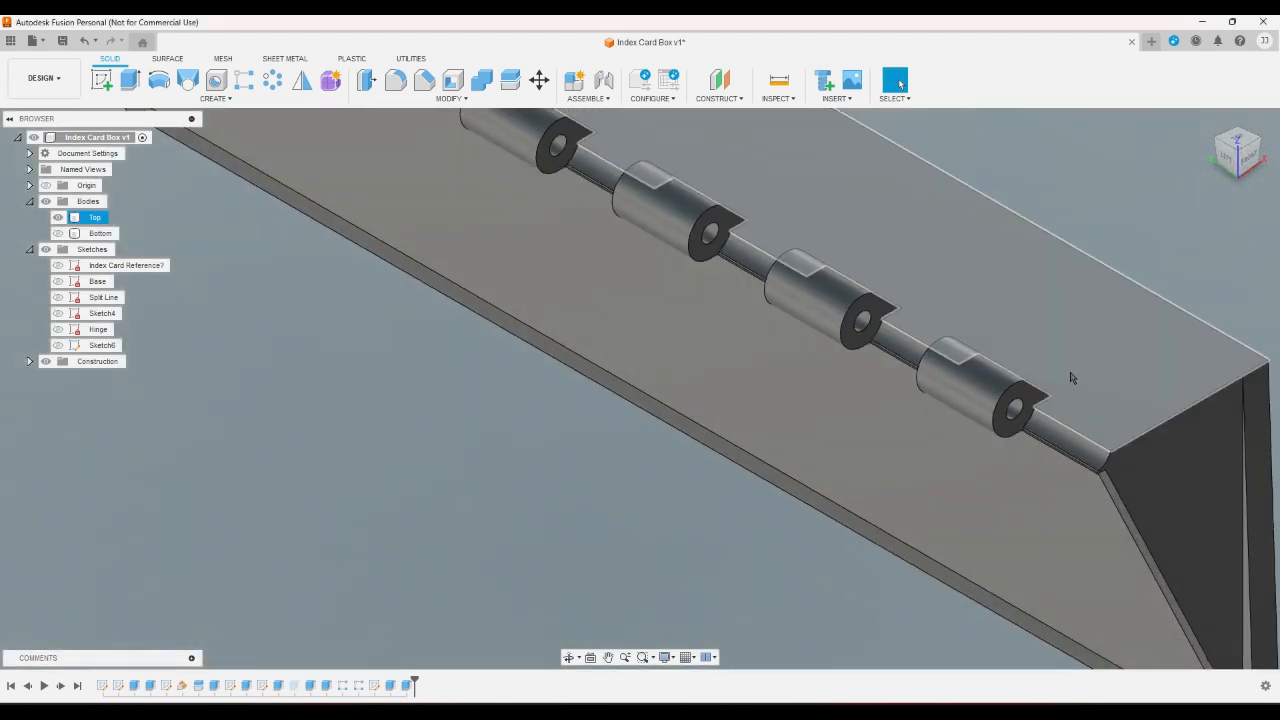
{"action": "left_click", "coordinate": [1251, 168]}
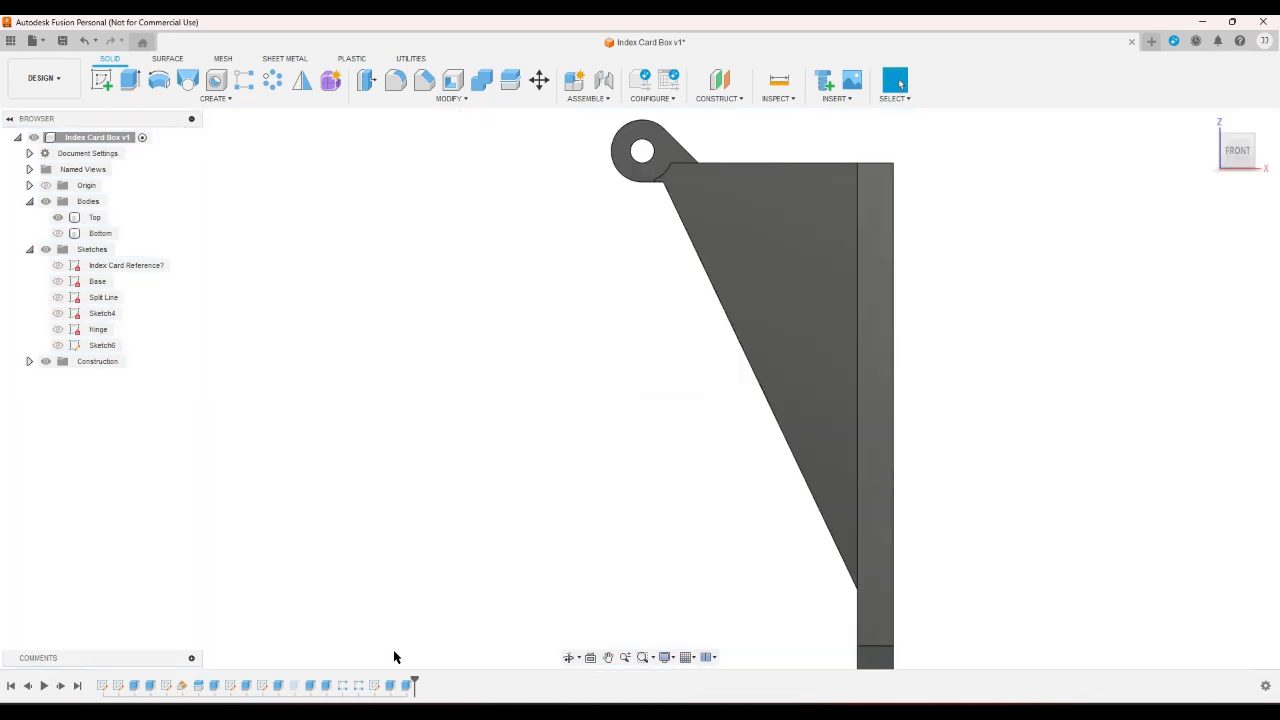
- Edit the hinge clearance cut on the Top body to add the support profile between the knuckle circle and the vertical line
{"action": "left_click", "coordinate": [668, 163]}
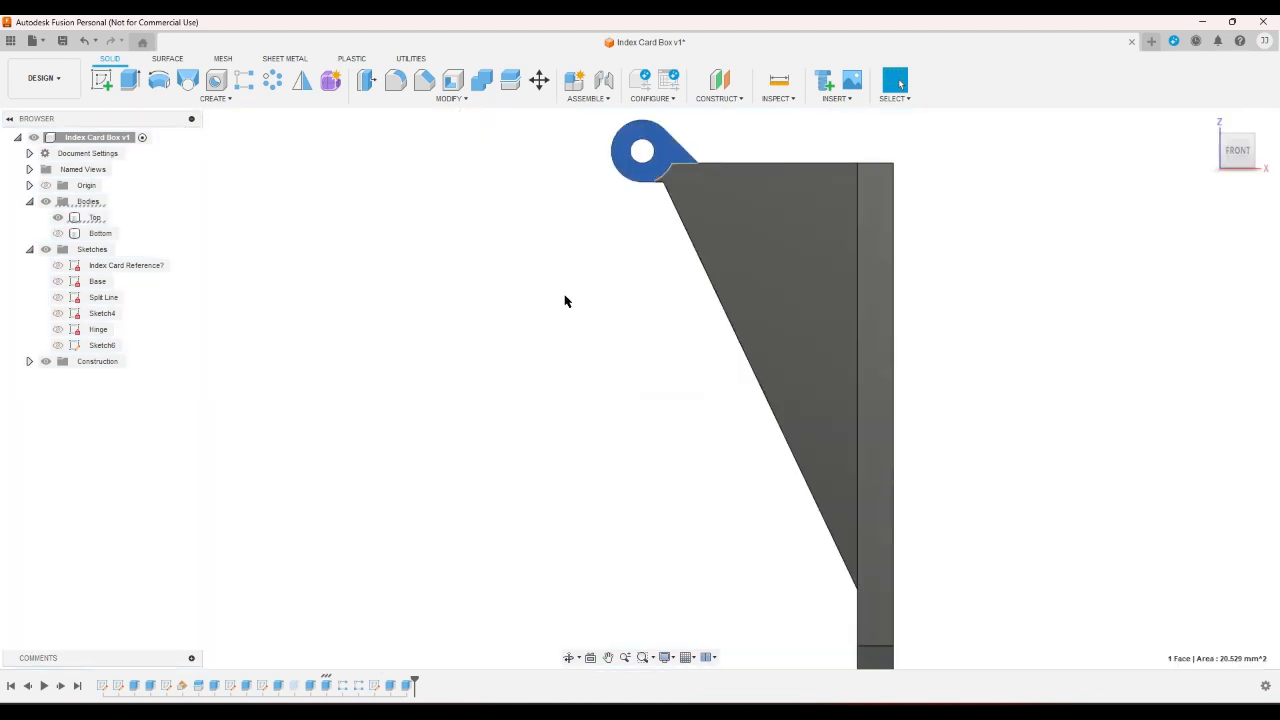
{"action": "left_click", "coordinate": [566, 297]}
{"action": "left_click", "coordinate": [314, 688]}
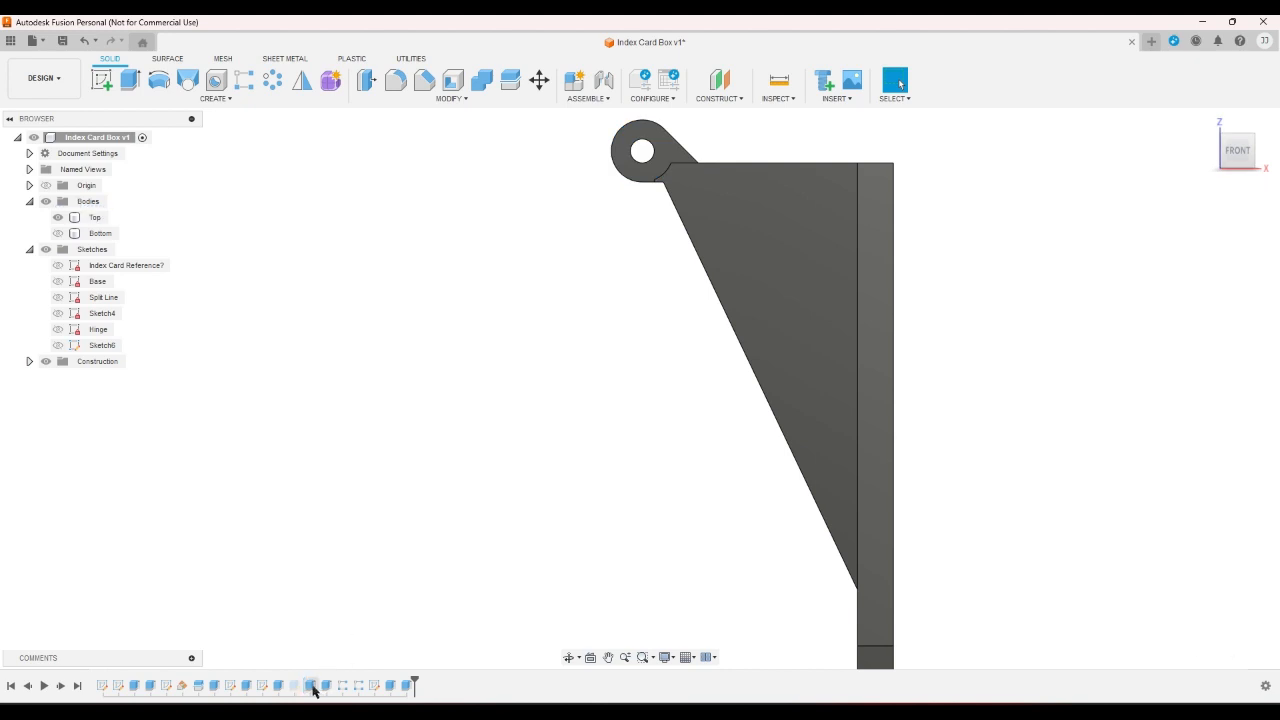
{"action": "double_click", "coordinate": [310, 685]}
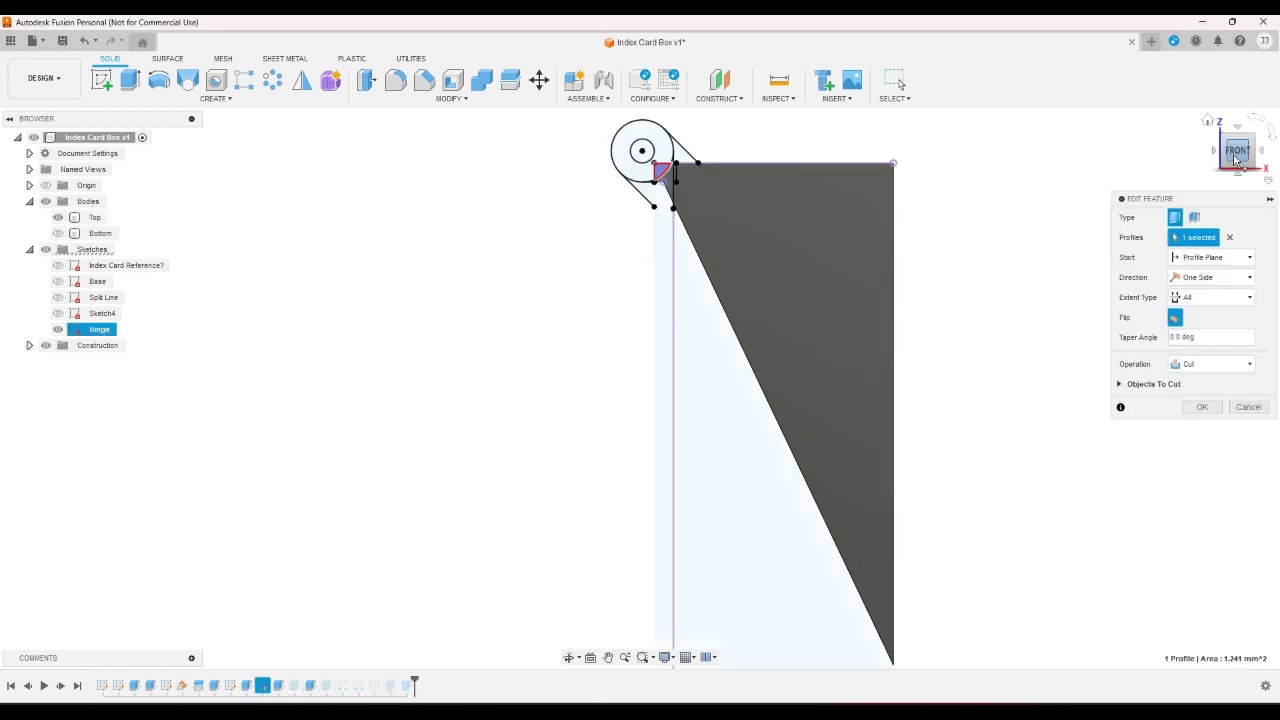
{"action": "scroll", "coordinate": [722, 137], "scroll_direction": "up", "scroll_amount": 8}
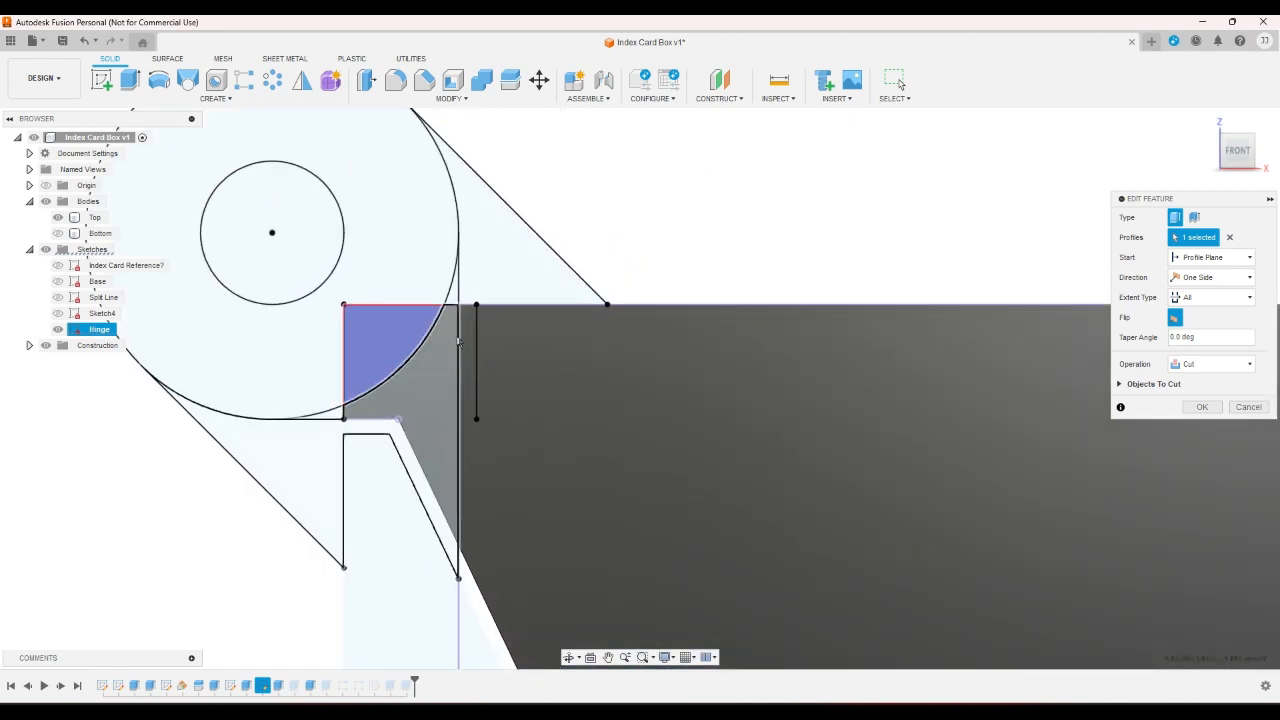
{"action": "left_click", "coordinate": [444, 350]}
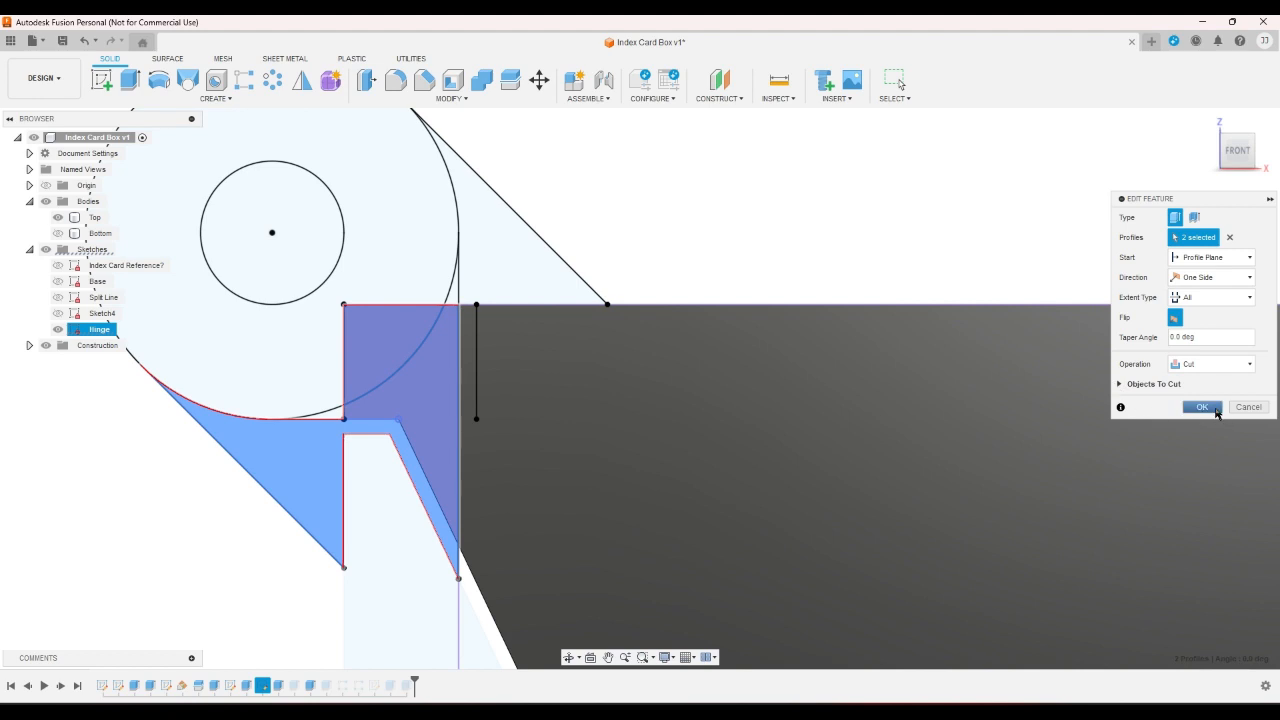
{"action": "left_click", "coordinate": [1202, 407]}
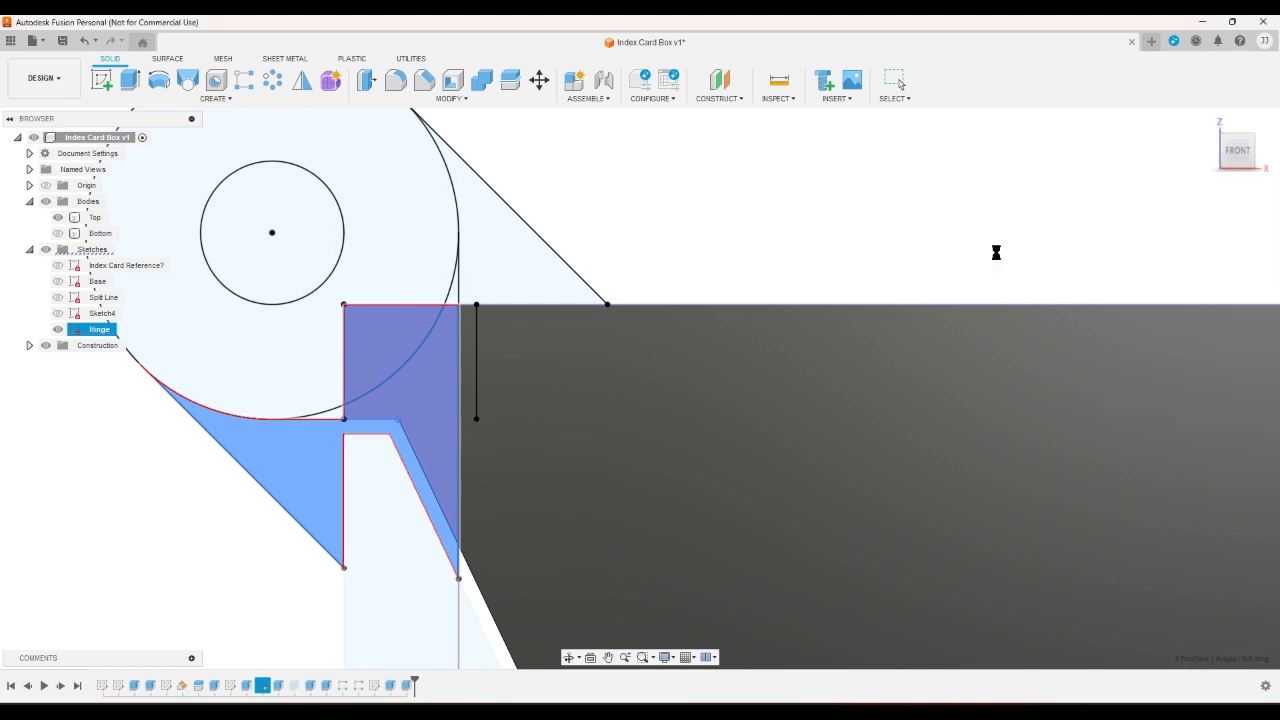
{"action": "left_click", "coordinate": [624, 489]}
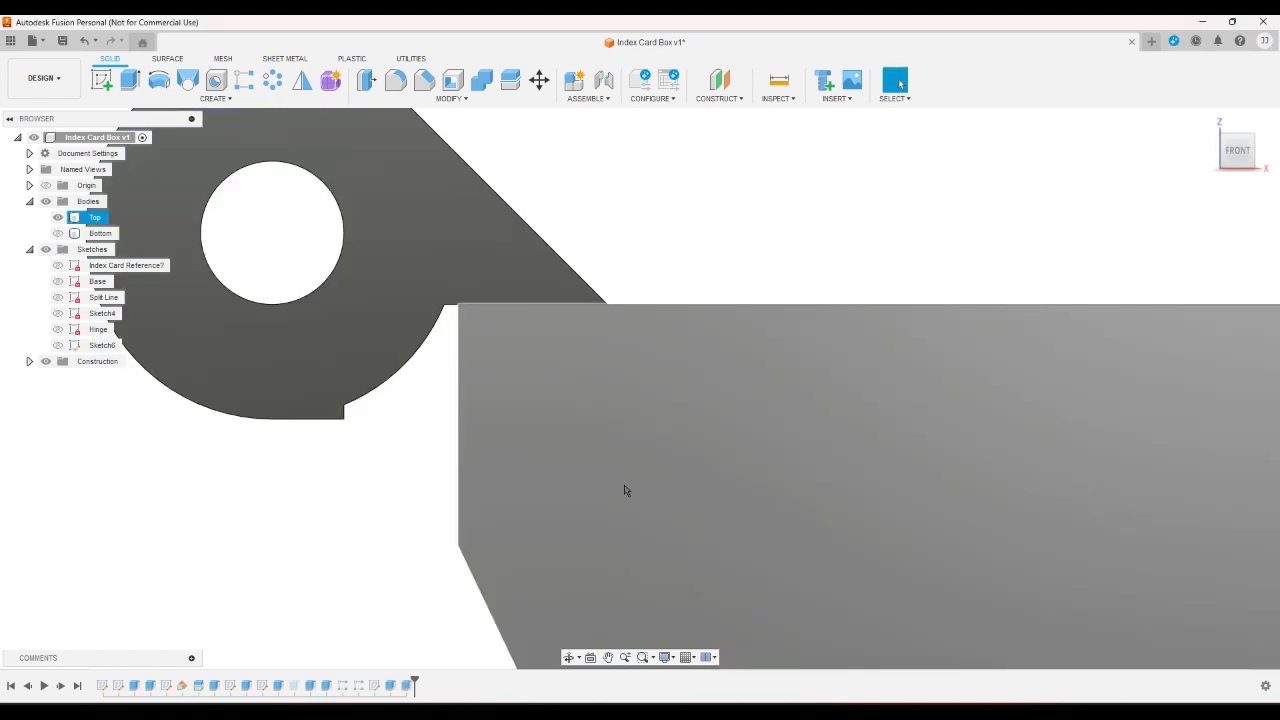
{"action": "left_click", "coordinate": [364, 612]}
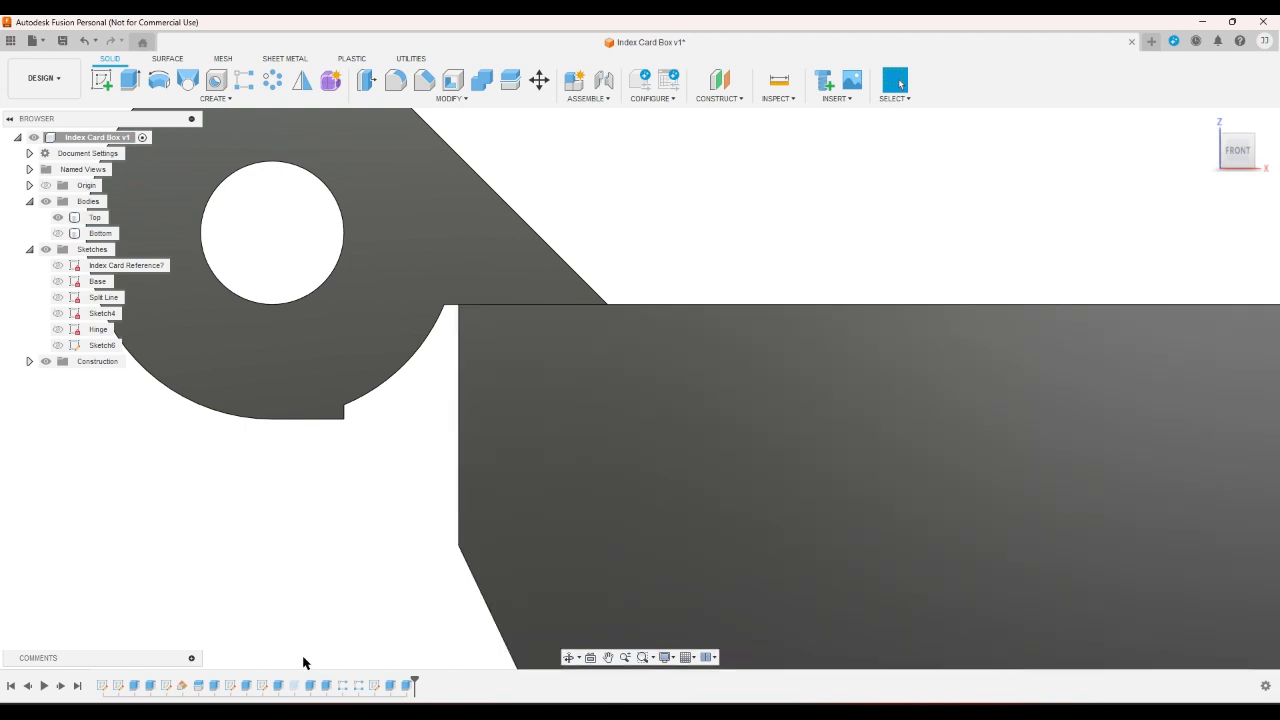
- Edit the Hinge sketch to project the Top body's slanted edge below the hinge knuckle, and finish the sketch
{"action": "double_click", "coordinate": [262, 685]}
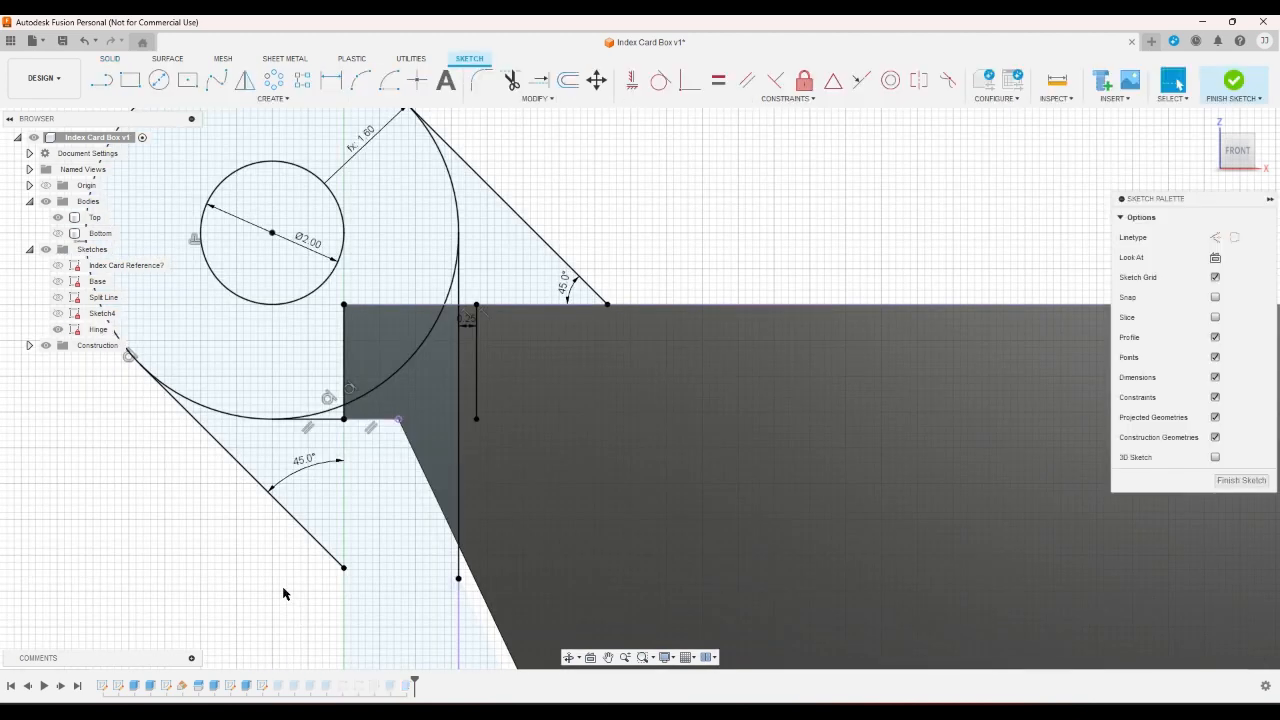
{"action": "left_click", "coordinate": [480, 80]}
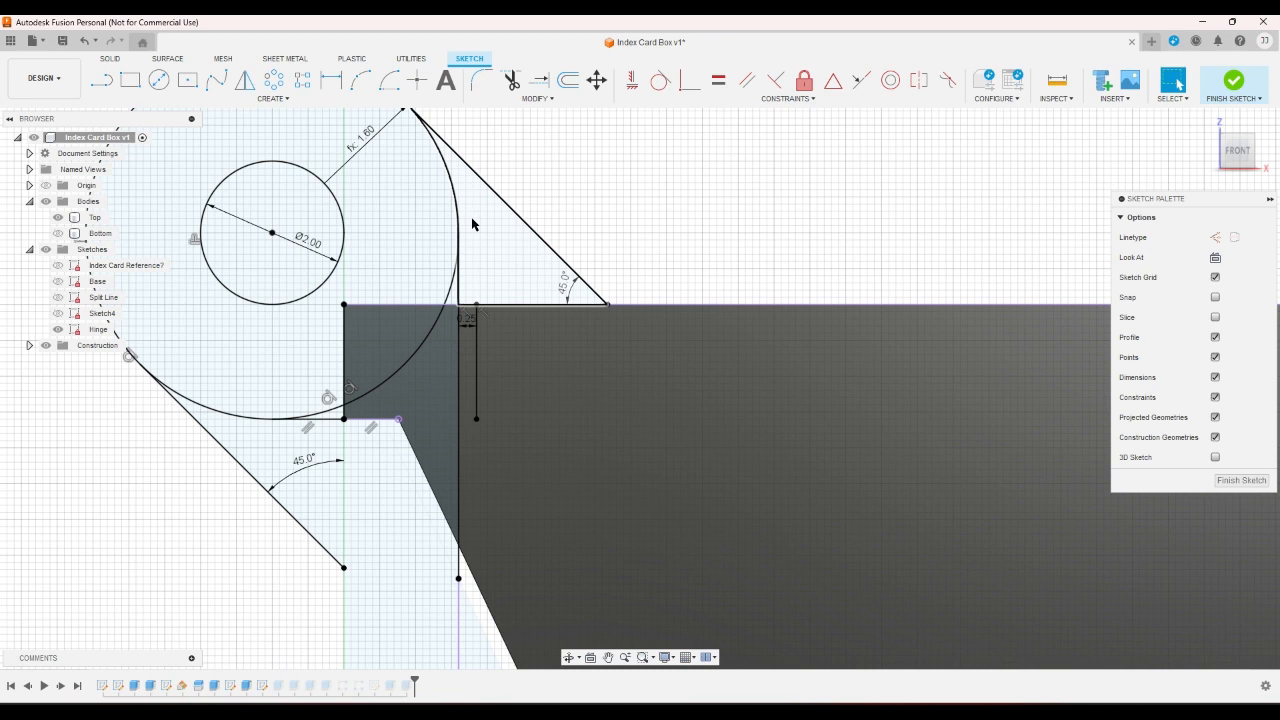
{"action": "key", "text": "p"}
{"action": "left_click", "coordinate": [429, 482]}
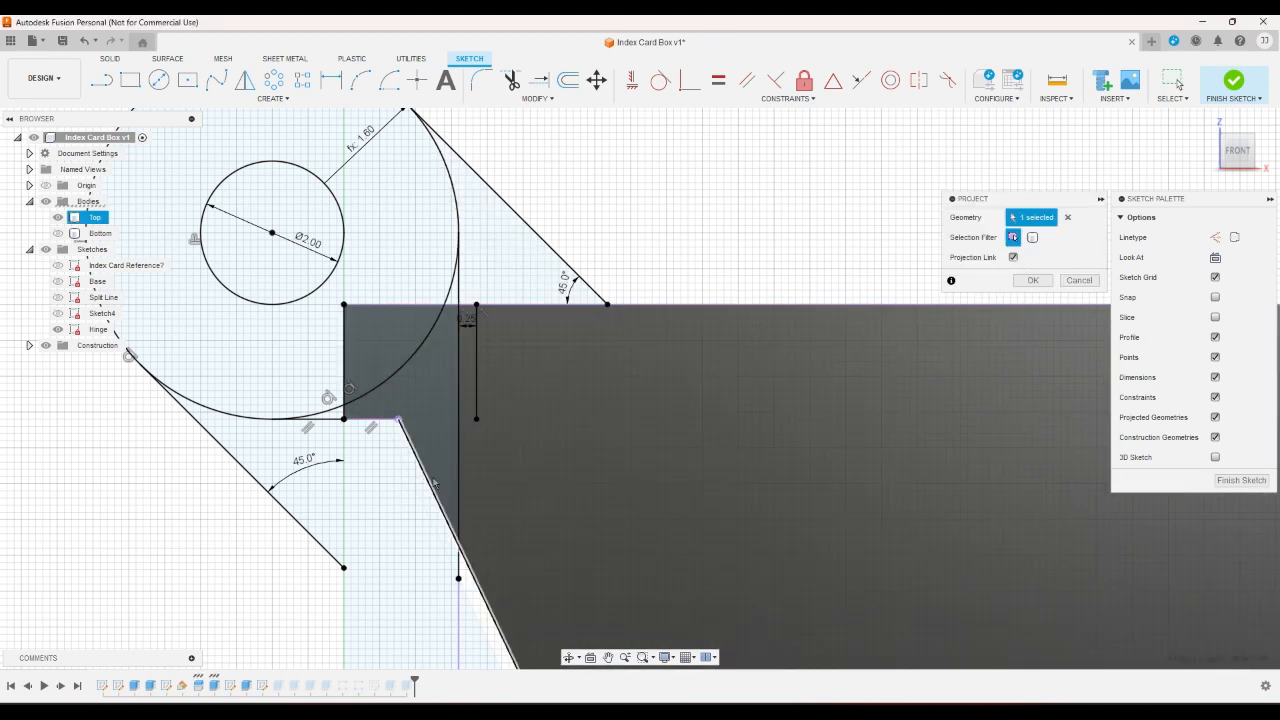
{"action": "left_click", "coordinate": [1033, 280]}
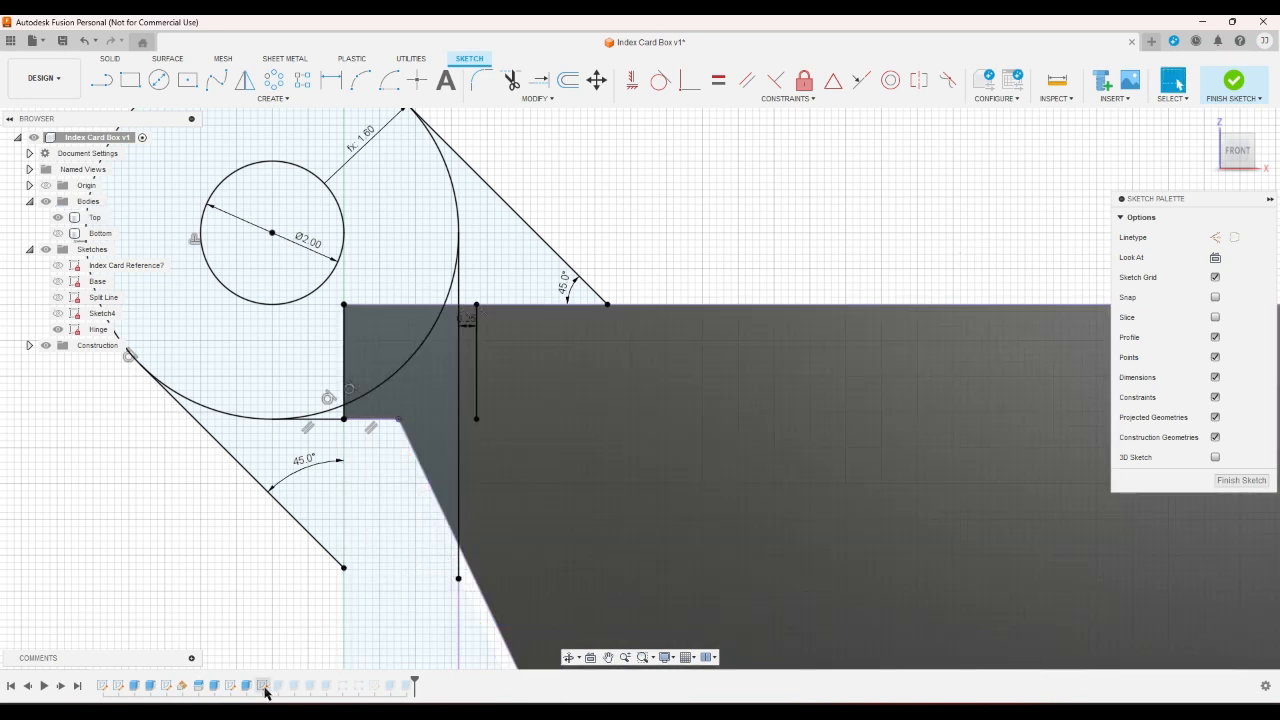
{"action": "left_click", "coordinate": [1233, 80]}
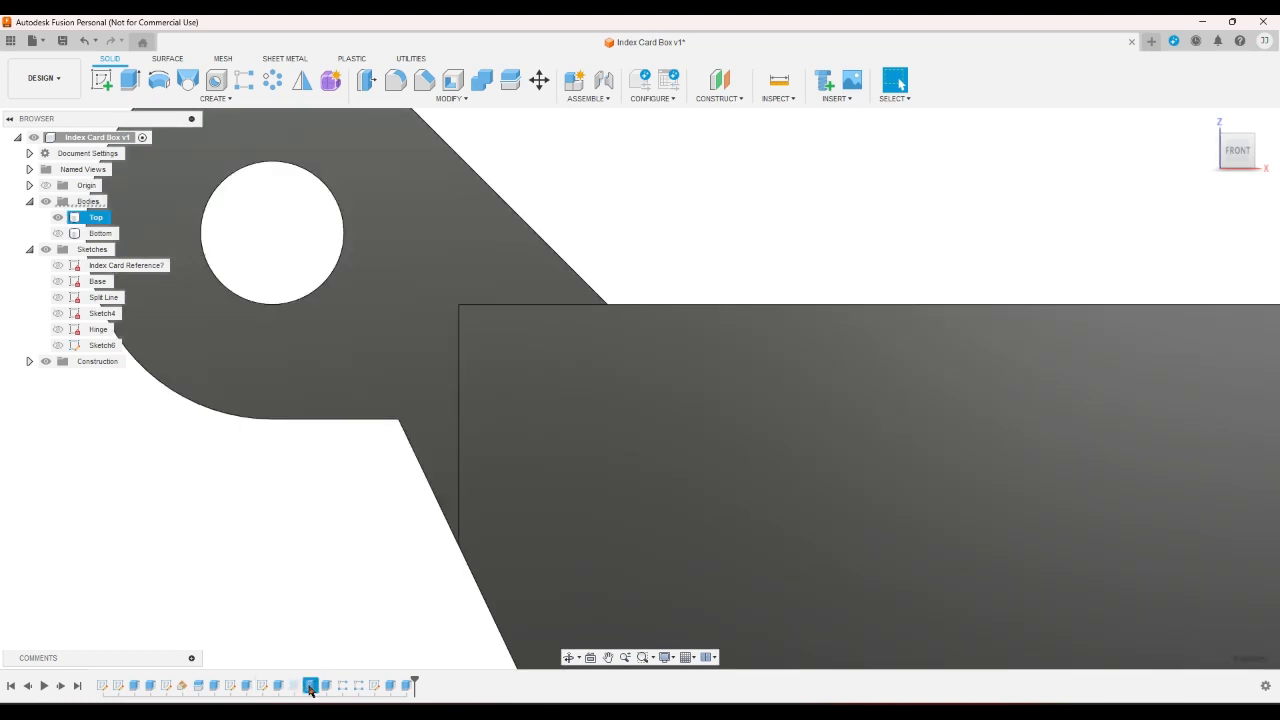
- Reopen the hinge clearance cut on the Top body and check its selected profiles
{"action": "double_click", "coordinate": [262, 685]}
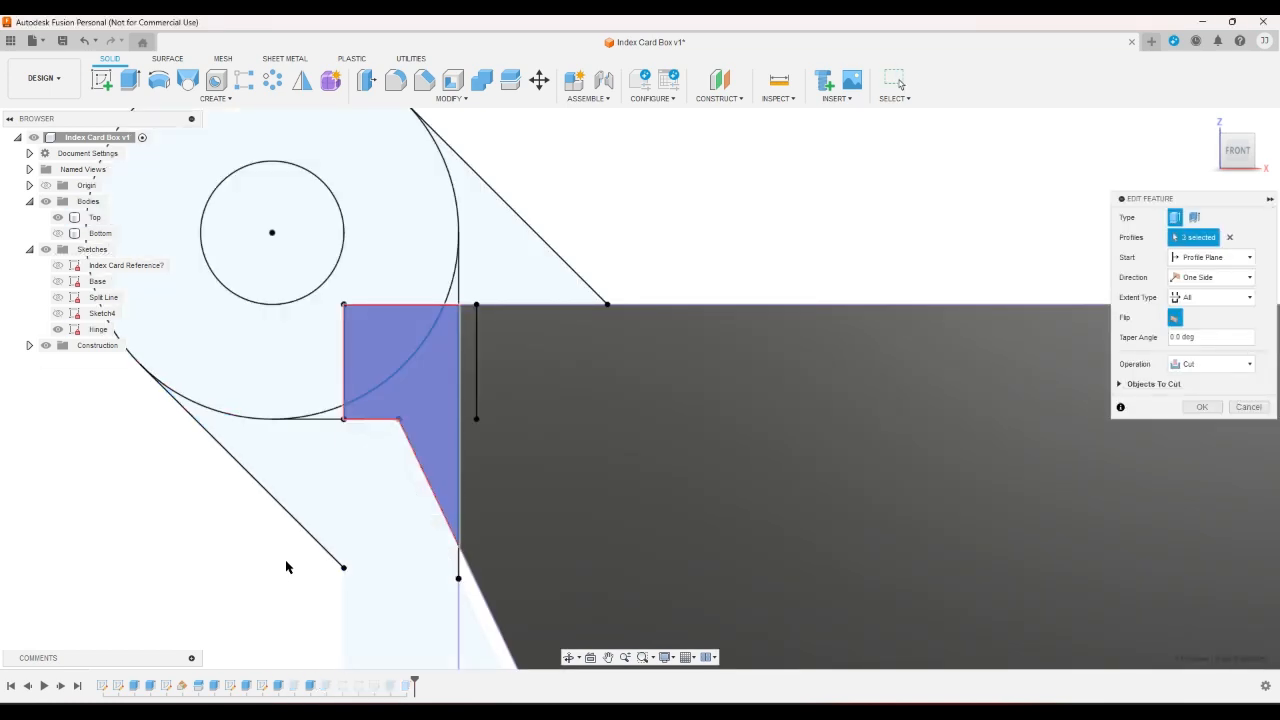
{"action": "left_click", "coordinate": [336, 540]}
{"action": "left_click", "coordinate": [1201, 406]}
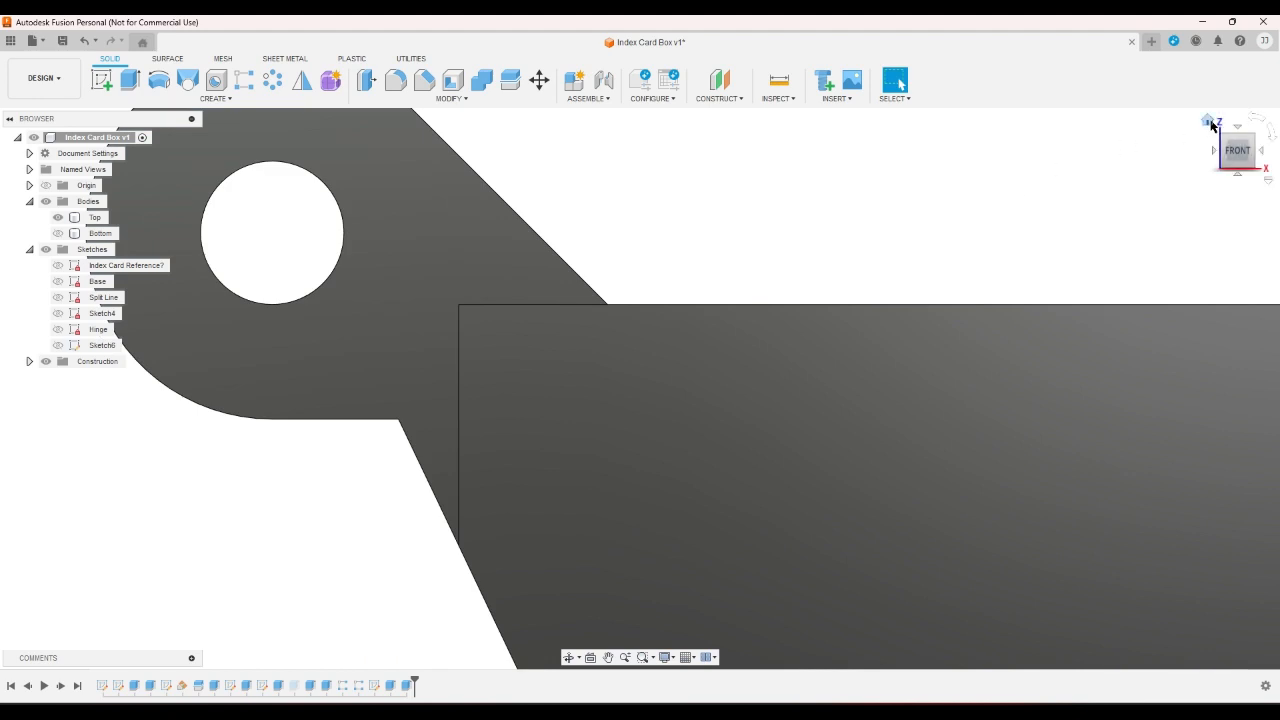
- Examine the lid's knuckles from several angles and check the profiles used in the first Top knuckle's join extrusion
{"action": "left_click", "coordinate": [1207, 121]}
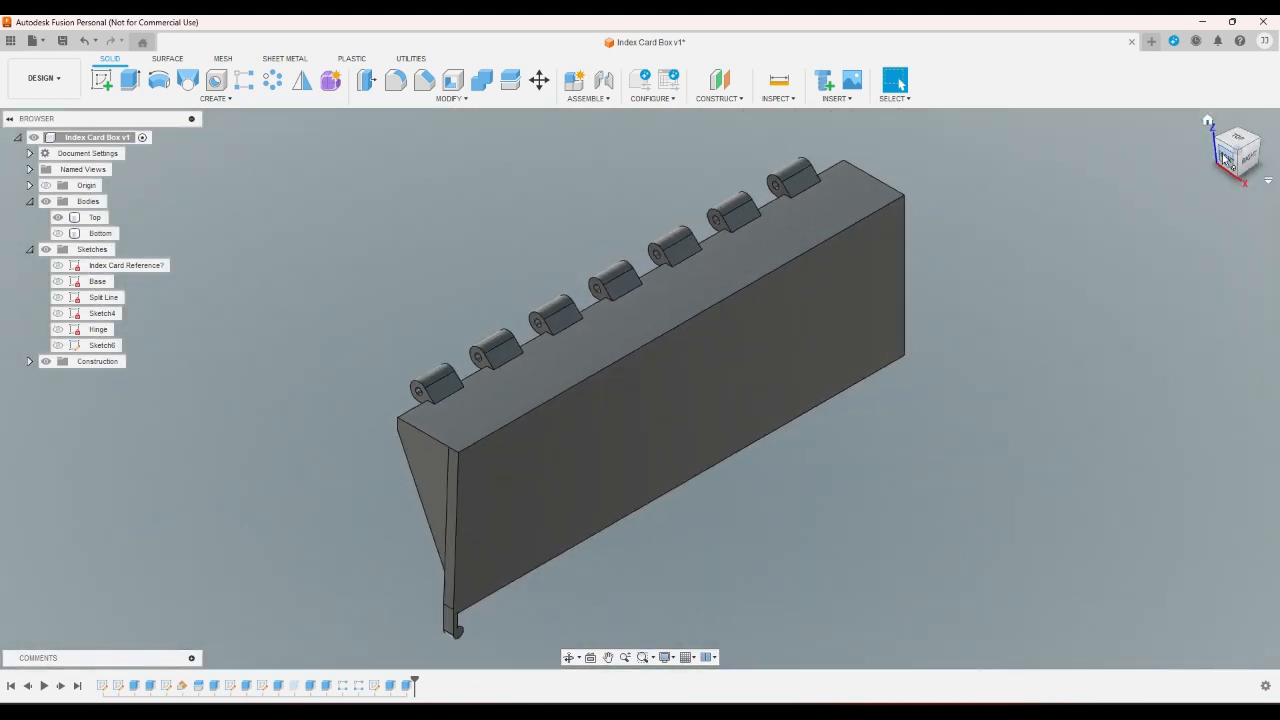
{"action": "left_click", "coordinate": [1226, 159]}
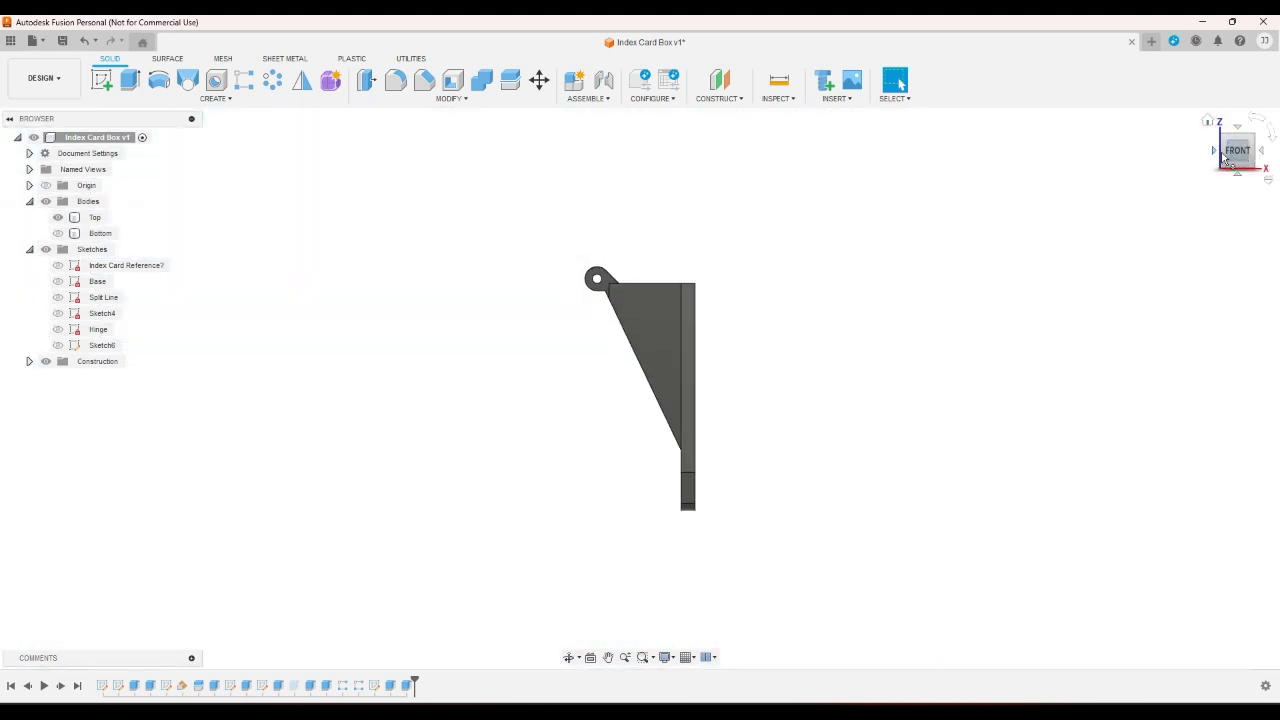
{"action": "left_click", "coordinate": [1223, 157]}
{"action": "scroll", "coordinate": [1043, 249], "scroll_direction": "up", "scroll_amount": 6}
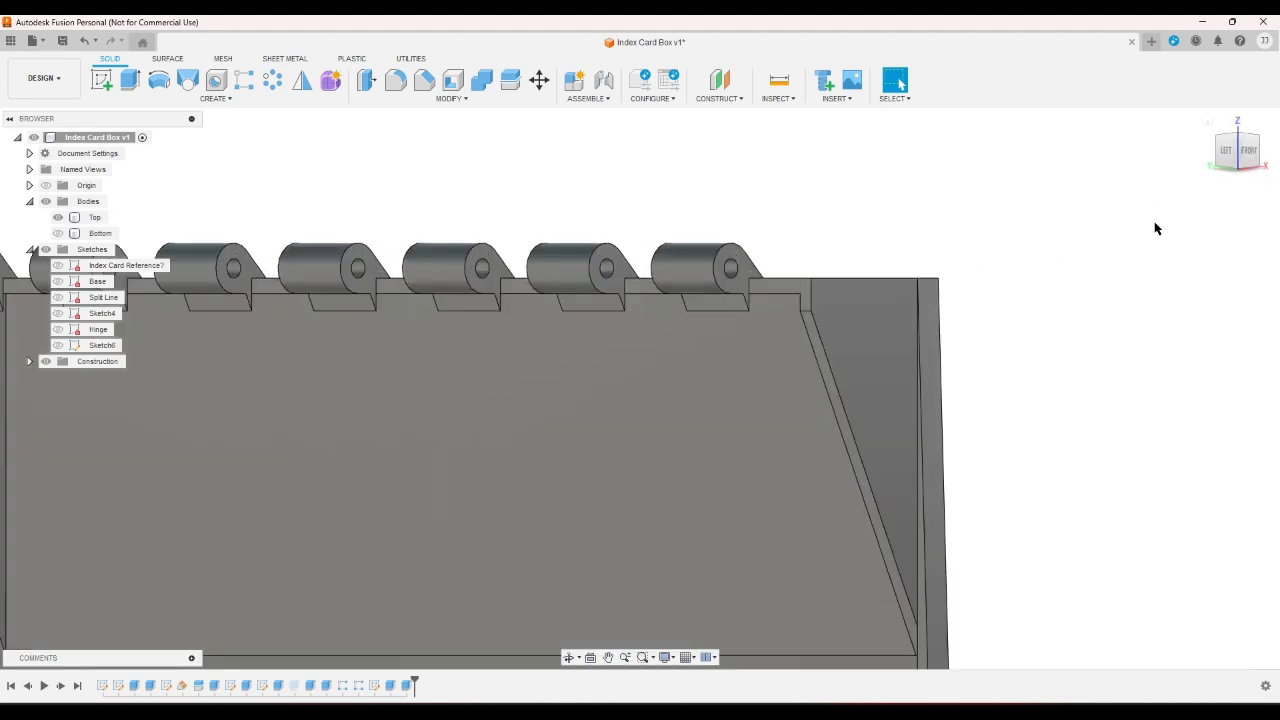
{"action": "left_click", "coordinate": [603, 359]}
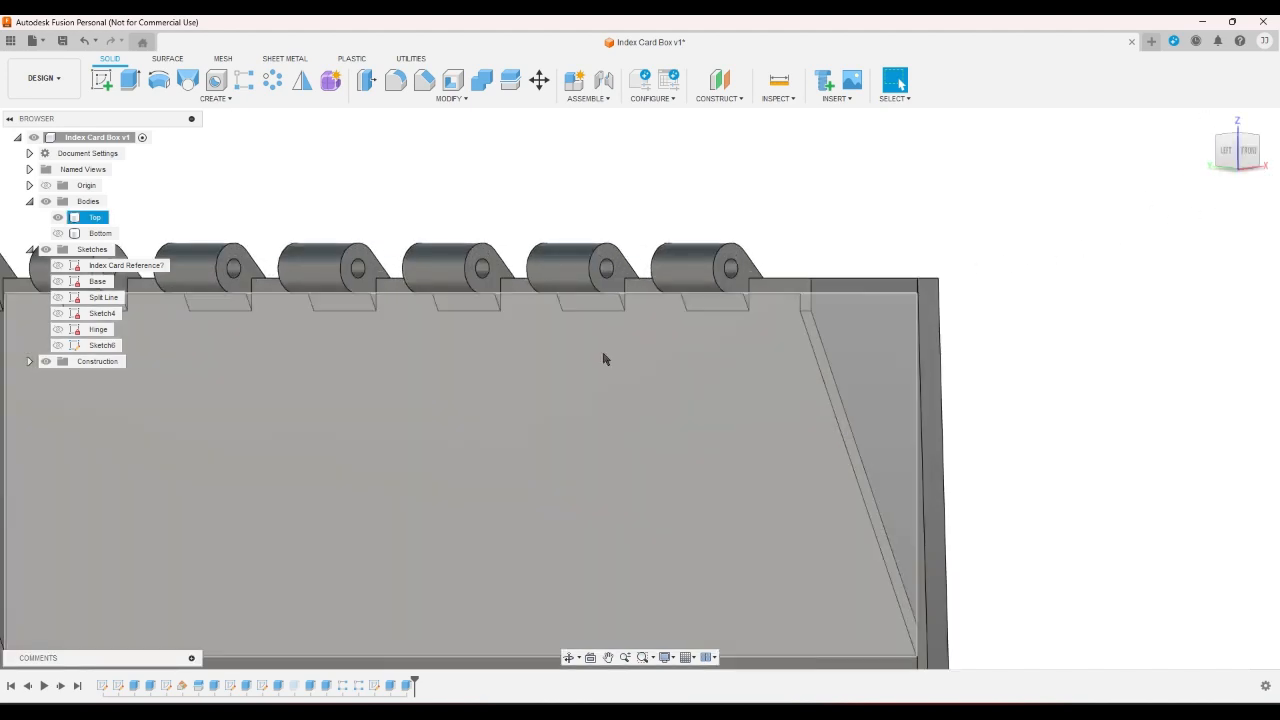
{"action": "scroll", "coordinate": [631, 349], "scroll_direction": "up", "scroll_amount": 2}
{"action": "left_click", "coordinate": [786, 262]}
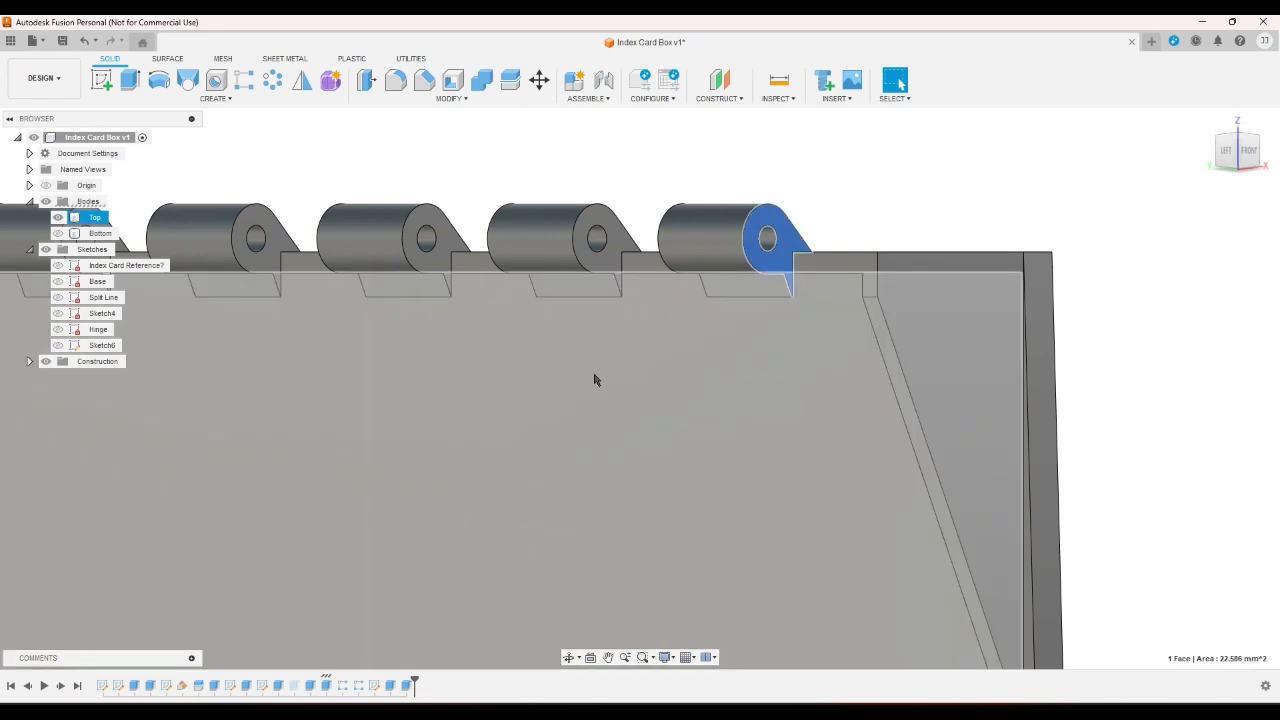
{"action": "double_click", "coordinate": [325, 686]}
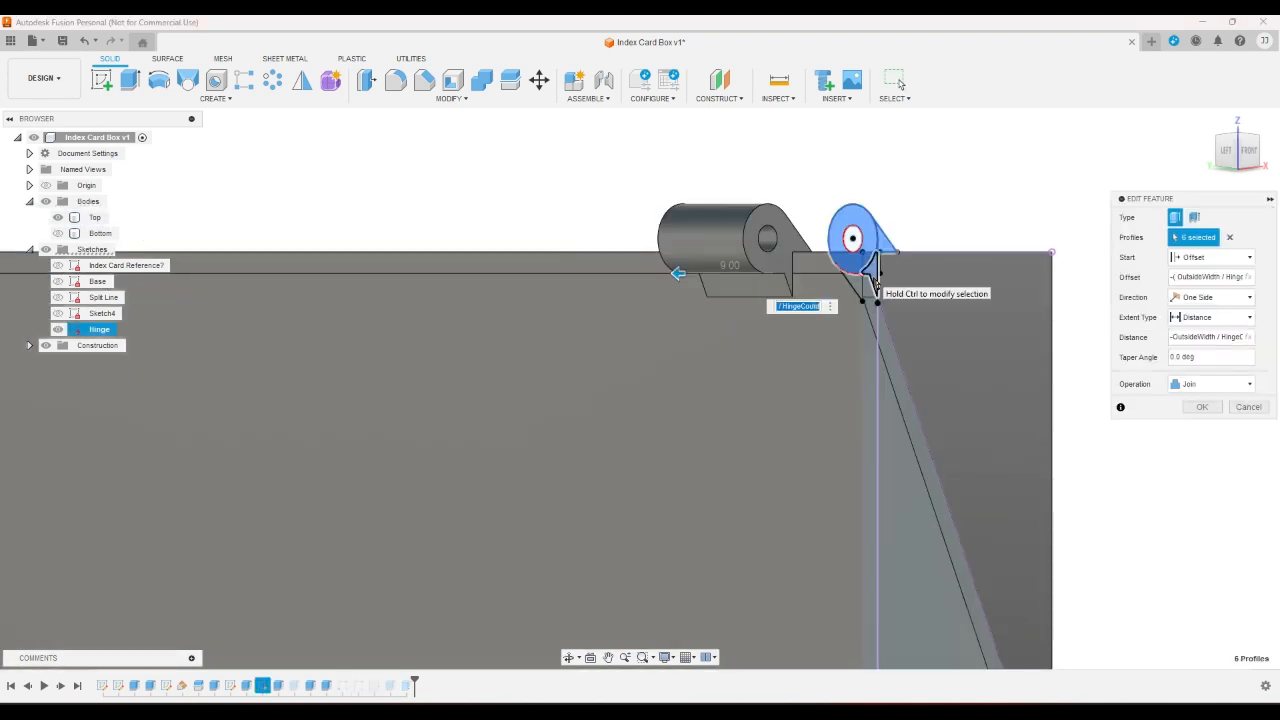
{"action": "left_click", "coordinate": [1247, 152]}
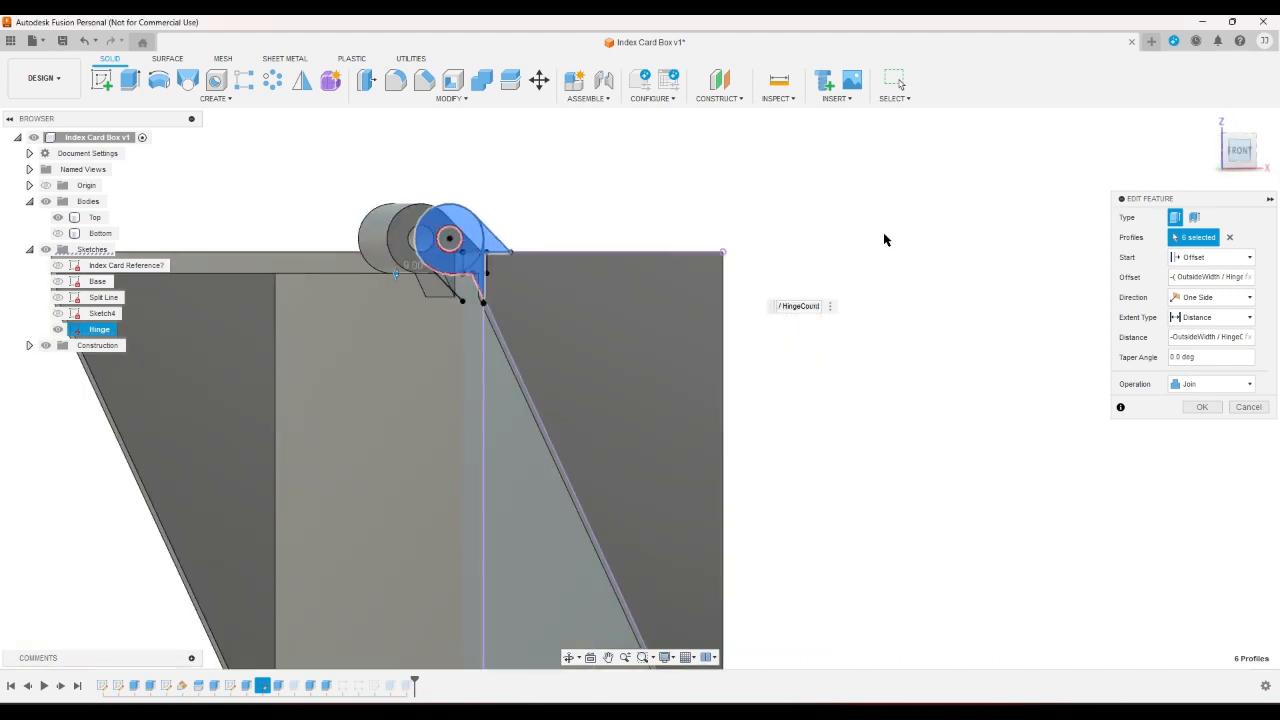
{"action": "left_click", "coordinate": [1202, 407]}
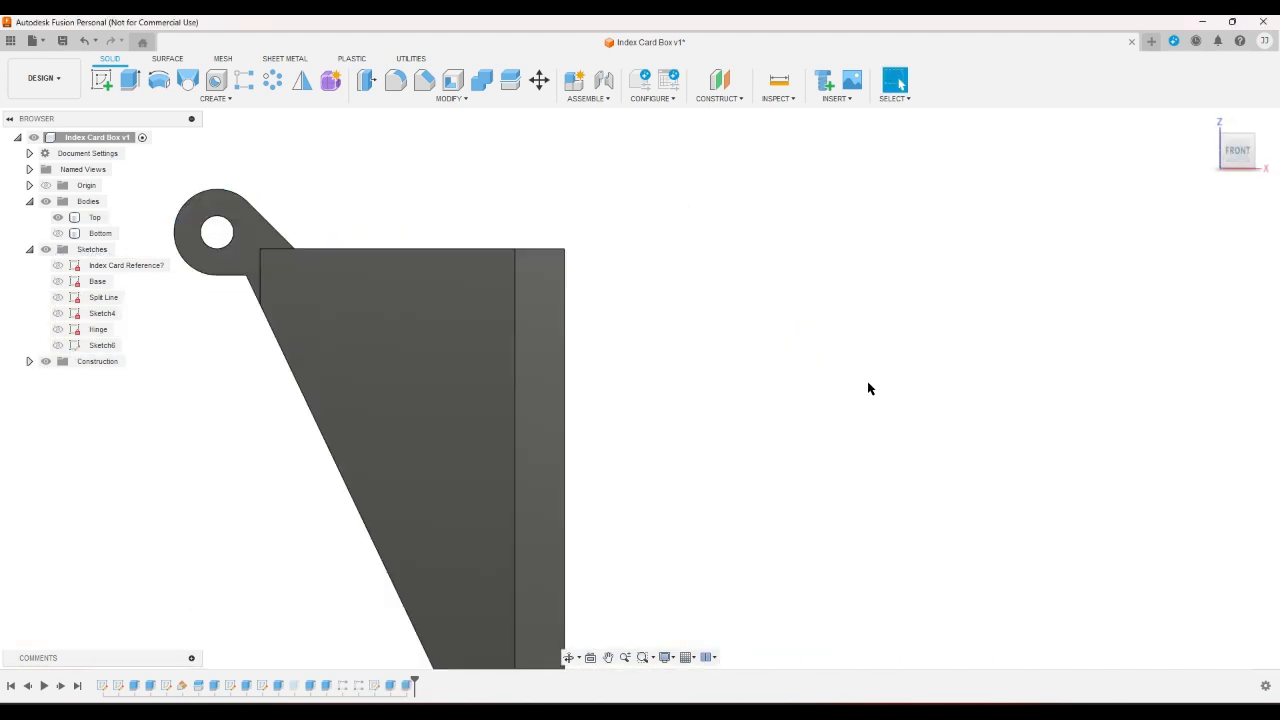
- In the Hinge sketch, draw a horizontal line from the projected corner below the knuckle to just past the lid's outer edge
{"action": "double_click", "coordinate": [262, 686]}
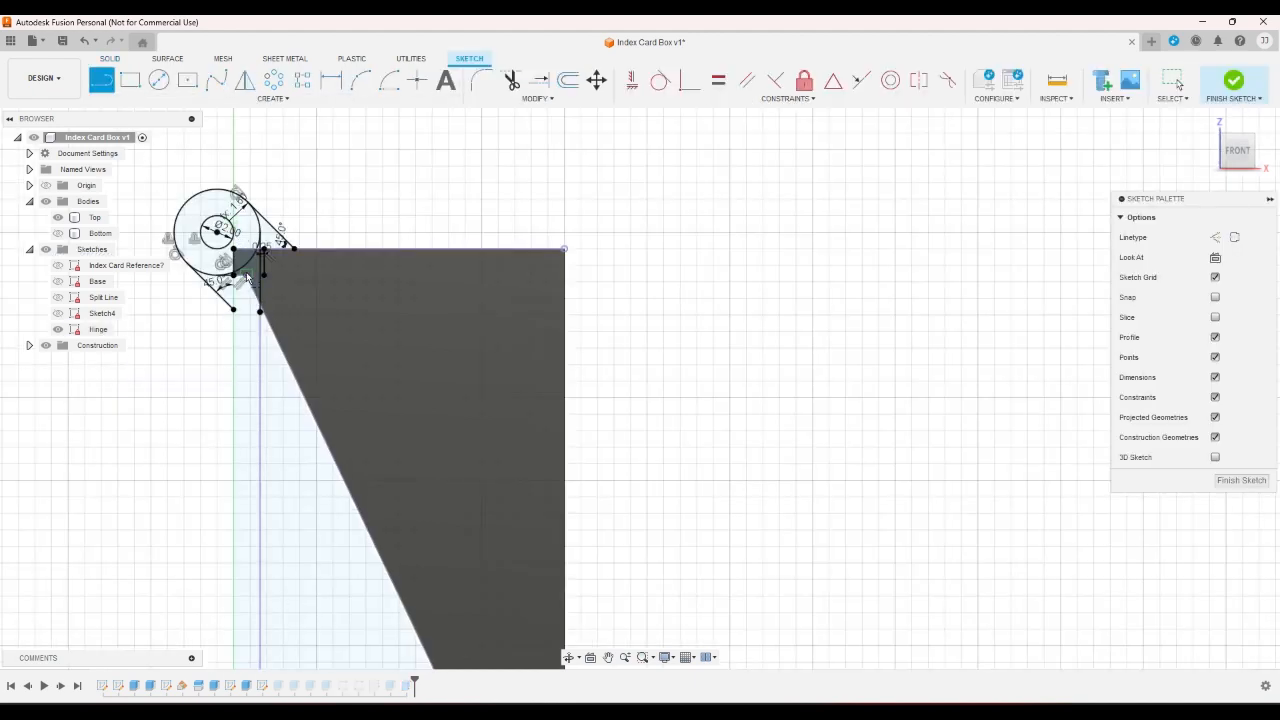
{"action": "left_click", "coordinate": [247, 275]}
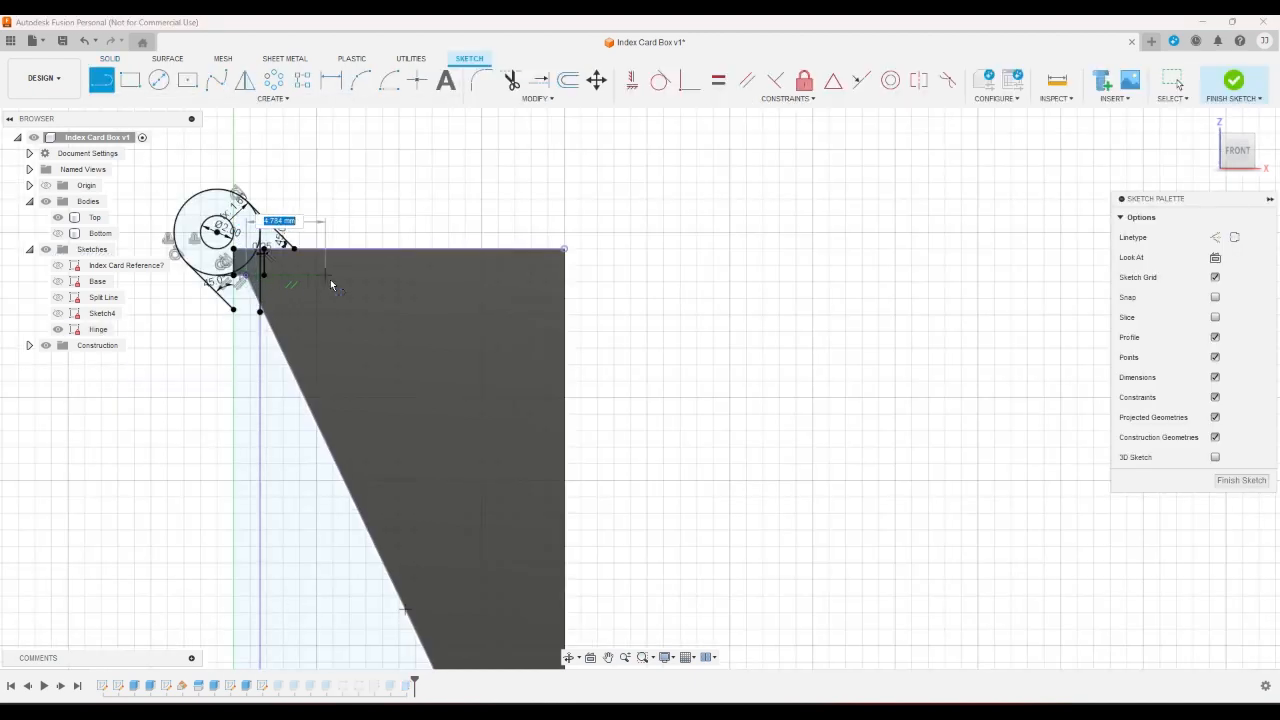
{"action": "left_click", "coordinate": [574, 275]}
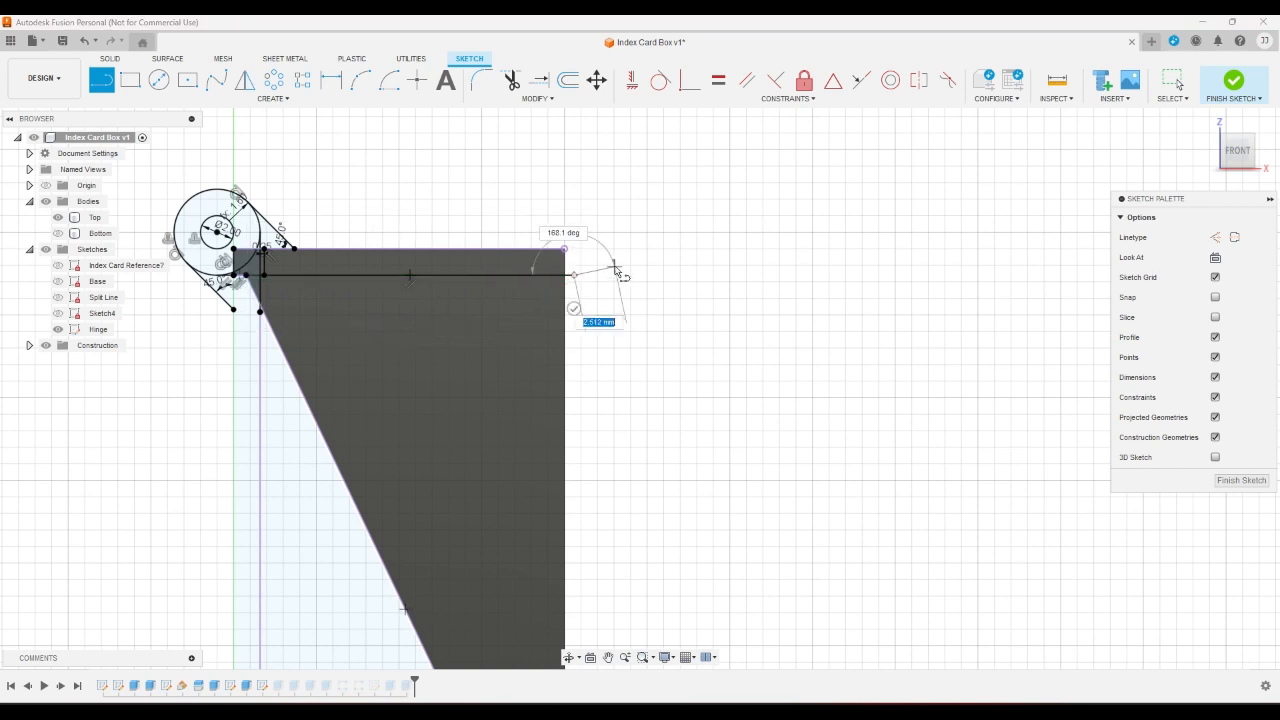
{"action": "right_click", "coordinate": [617, 270]}
{"action": "left_click", "coordinate": [662, 259]}
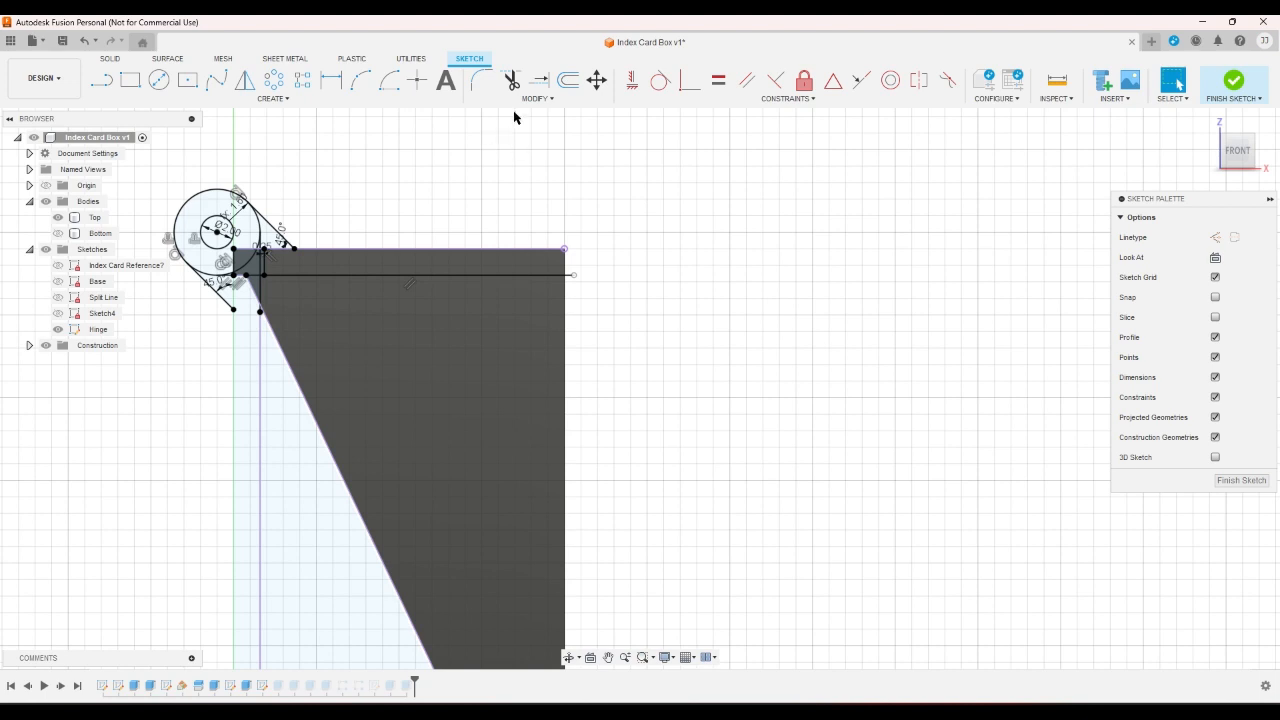
- Close the strip with a line up to the lid's outer top corner, constrain it vertical, and finish the Hinge sketch
{"action": "left_click", "coordinate": [104, 83]}
{"action": "left_click", "coordinate": [574, 275]}
{"action": "left_click", "coordinate": [564, 249]}
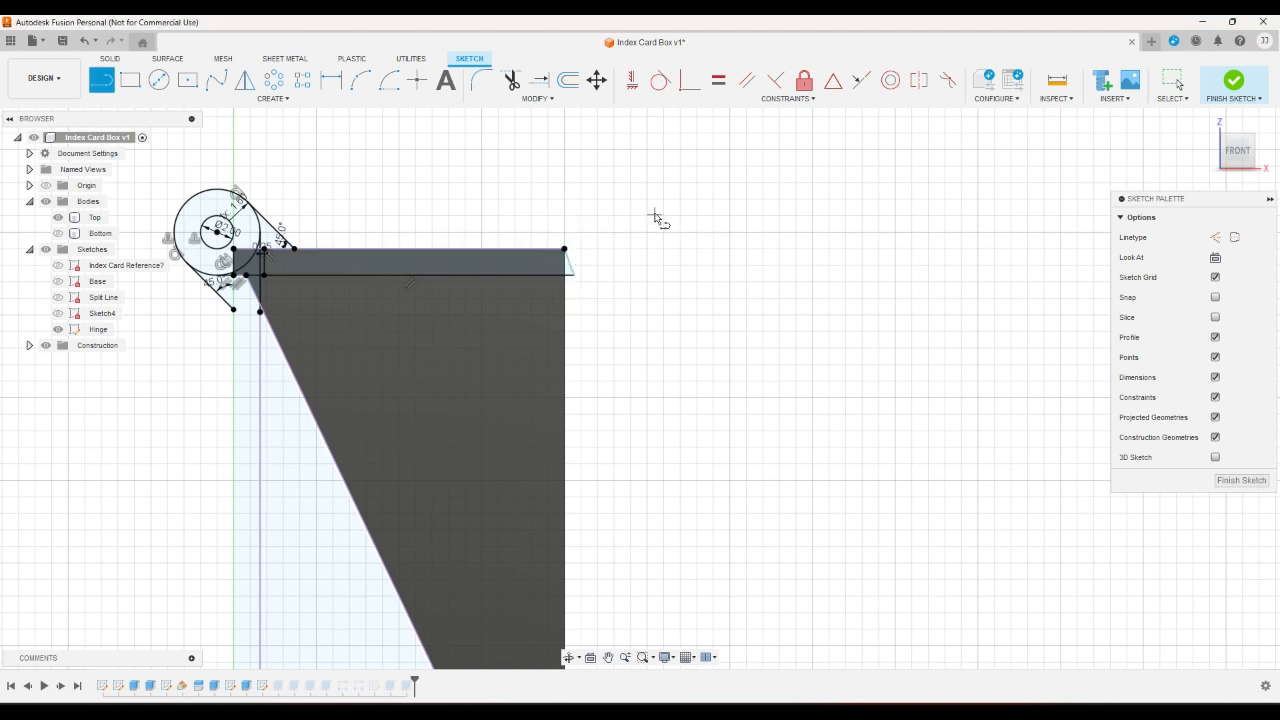
{"action": "left_click", "coordinate": [632, 81]}
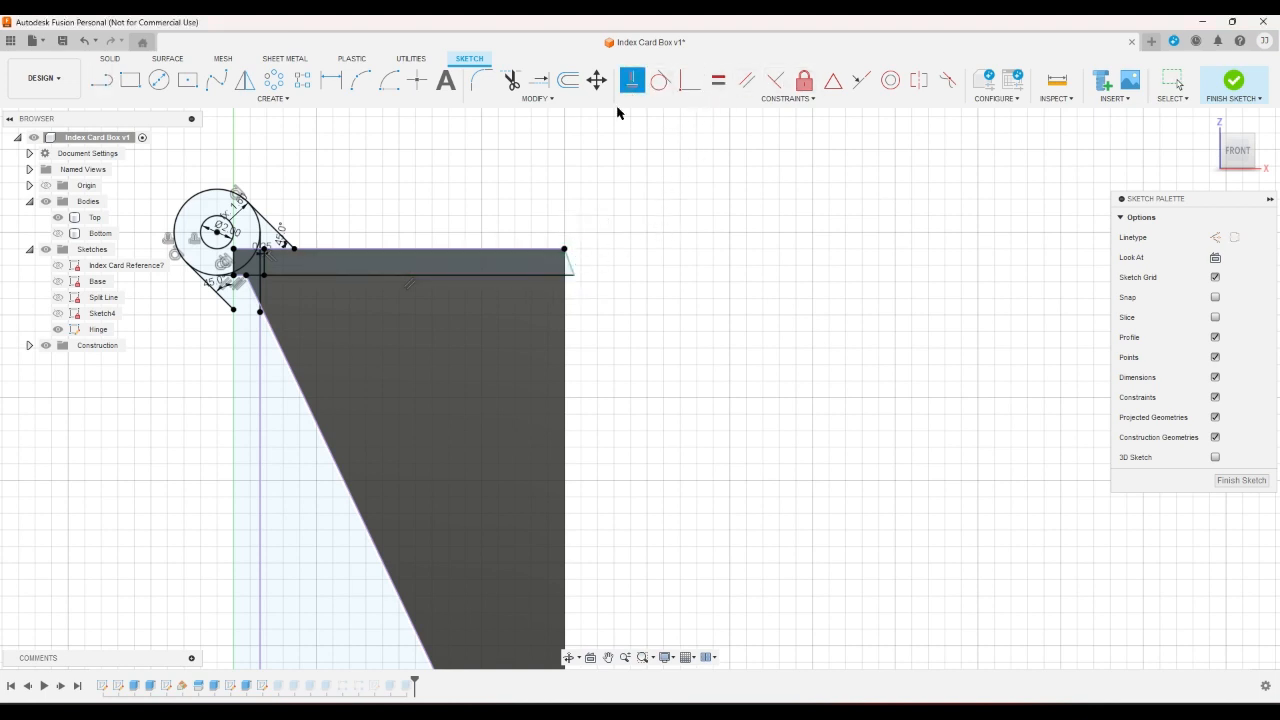
{"action": "left_click", "coordinate": [567, 260]}
{"action": "right_click", "coordinate": [612, 252]}
{"action": "left_click", "coordinate": [651, 249]}
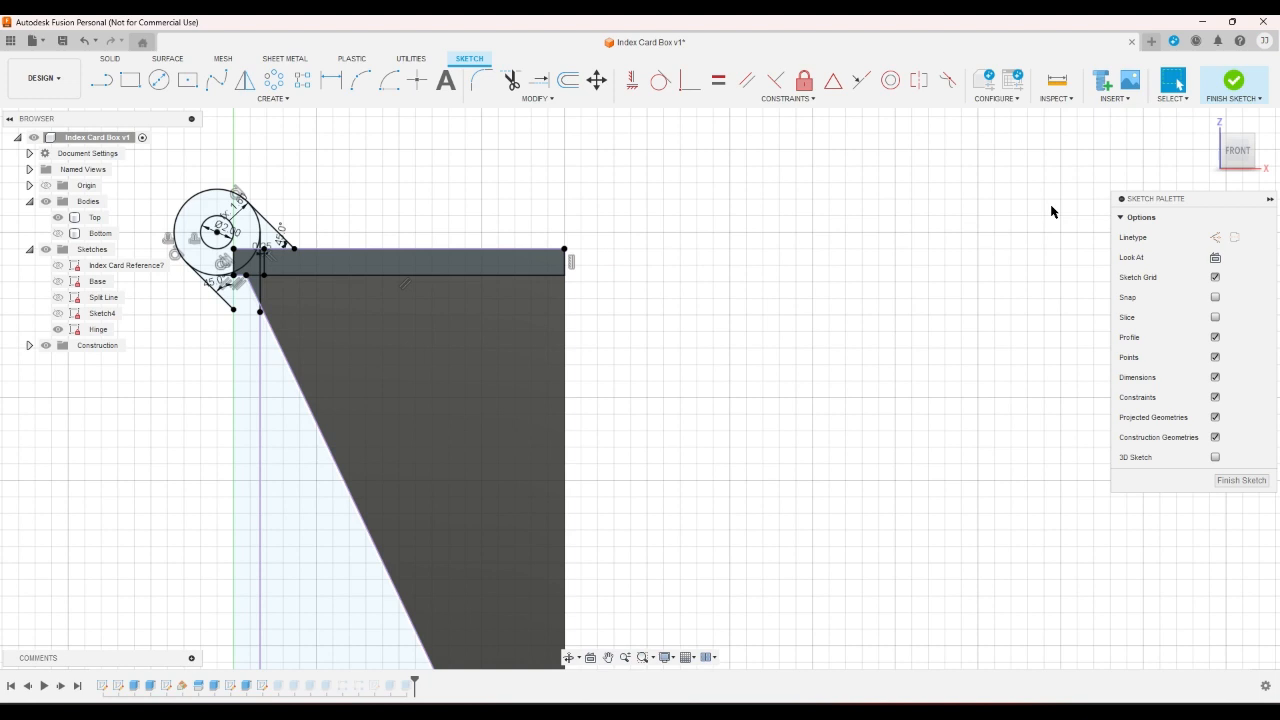
{"action": "left_click", "coordinate": [1234, 82]}
- Edit the hinge clearance cut on the Top body to cut only the square area above the new horizontal line
{"action": "double_click", "coordinate": [312, 686]}
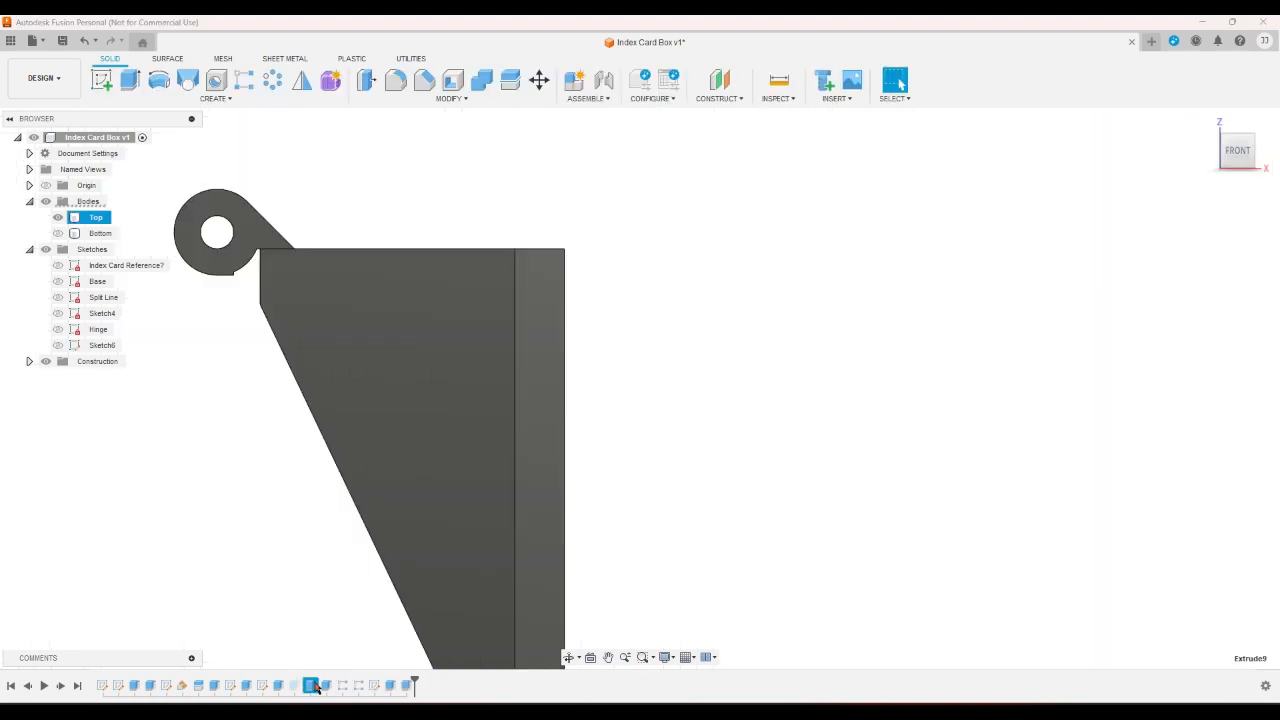
{"action": "left_click", "coordinate": [257, 290]}
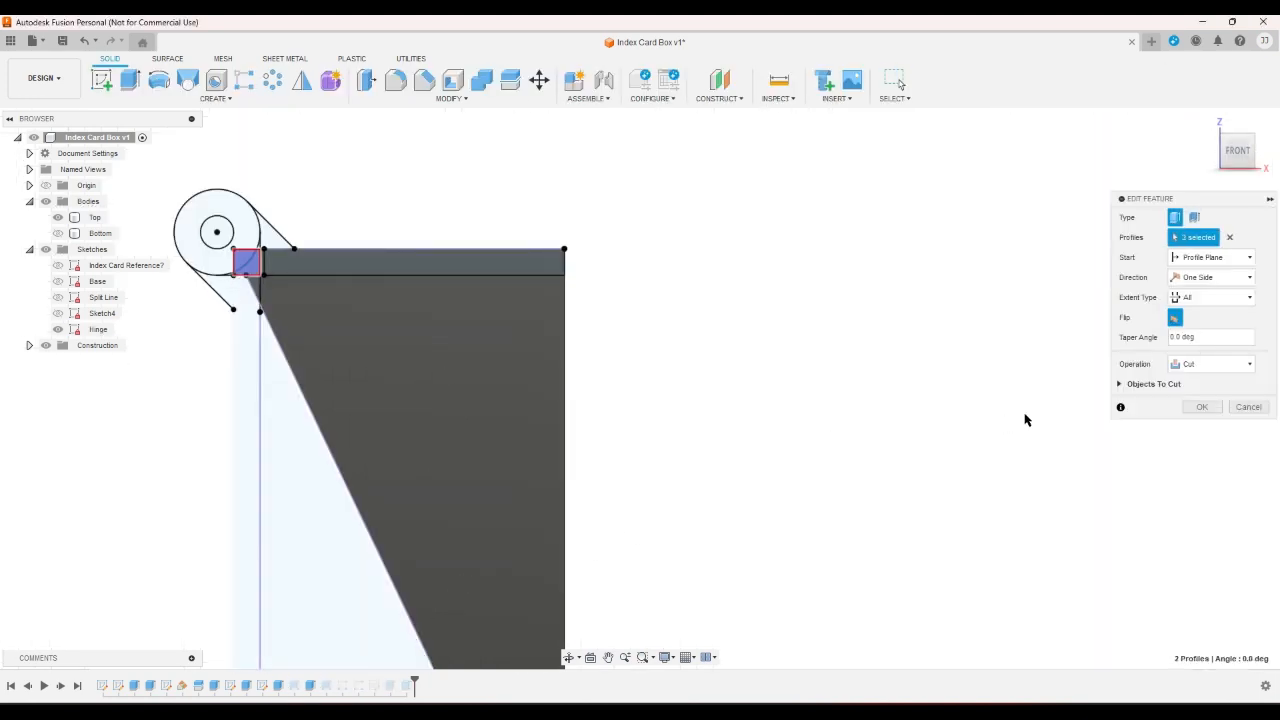
{"action": "left_click", "coordinate": [1202, 407]}
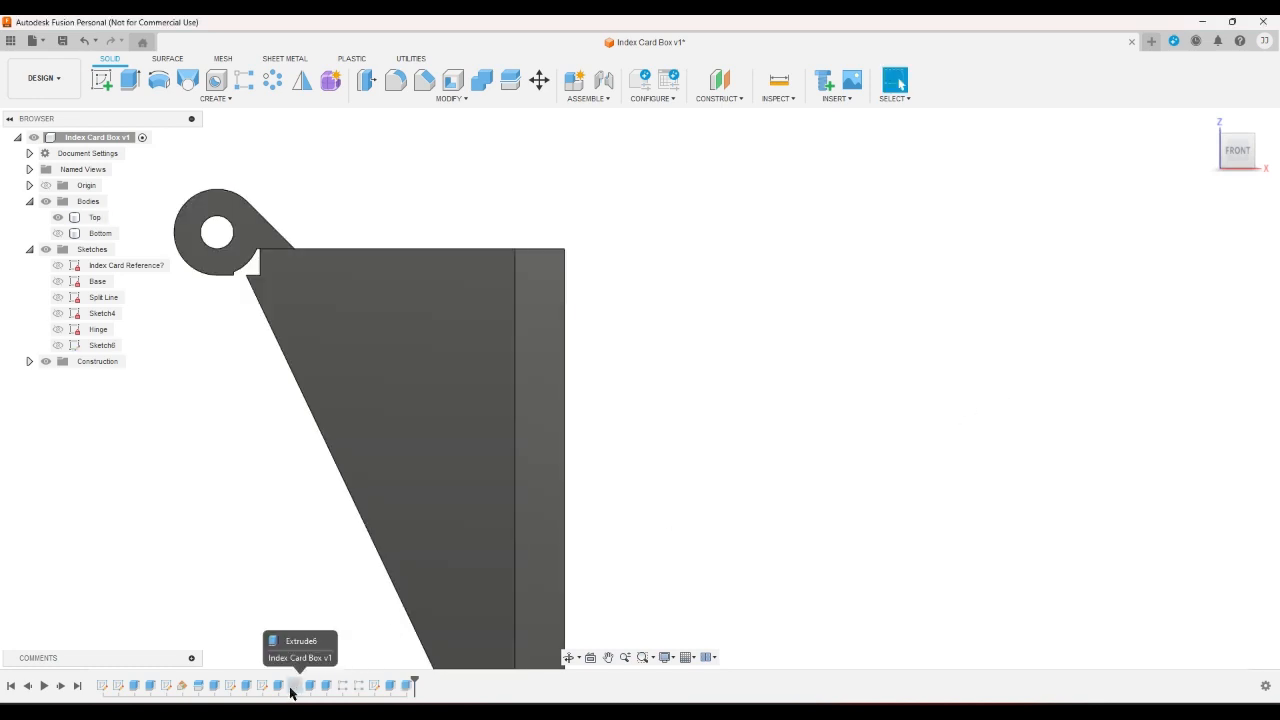
- Edit the first Top knuckle's join extrusion to include the square profiles connecting the knuckle circle to the lid
{"action": "left_click", "coordinate": [326, 686]}
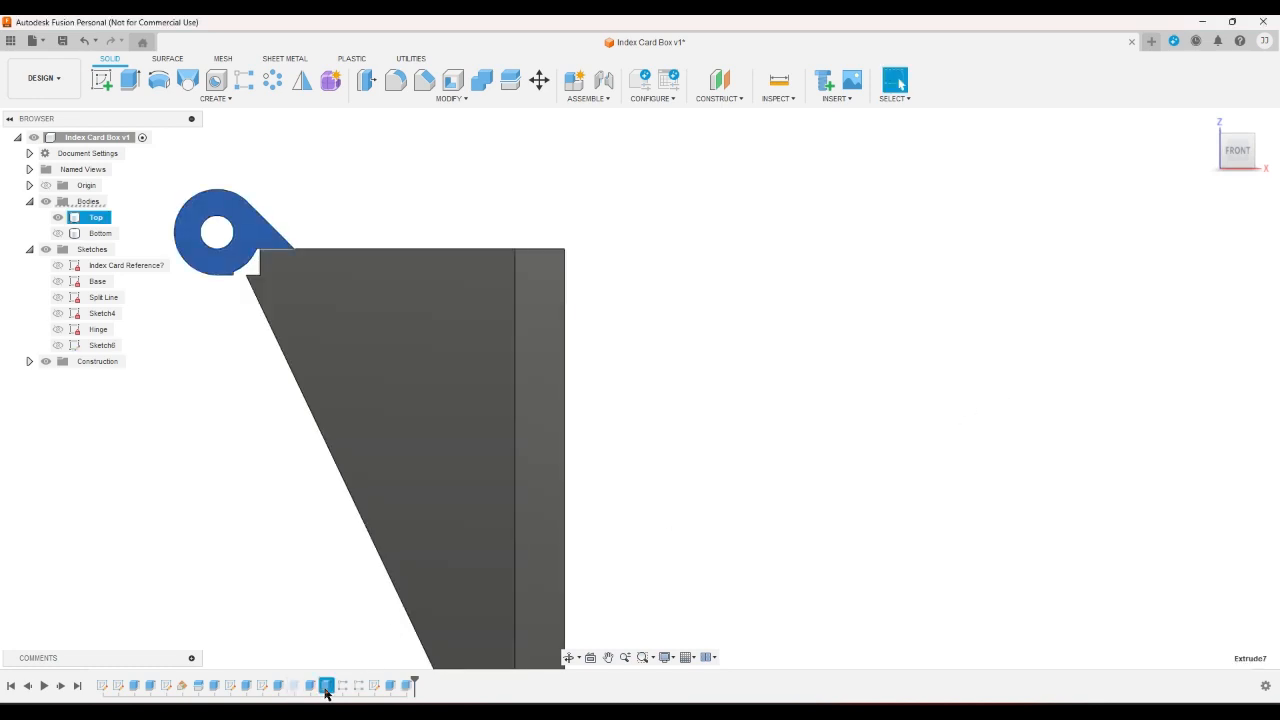
{"action": "double_click", "coordinate": [326, 686]}
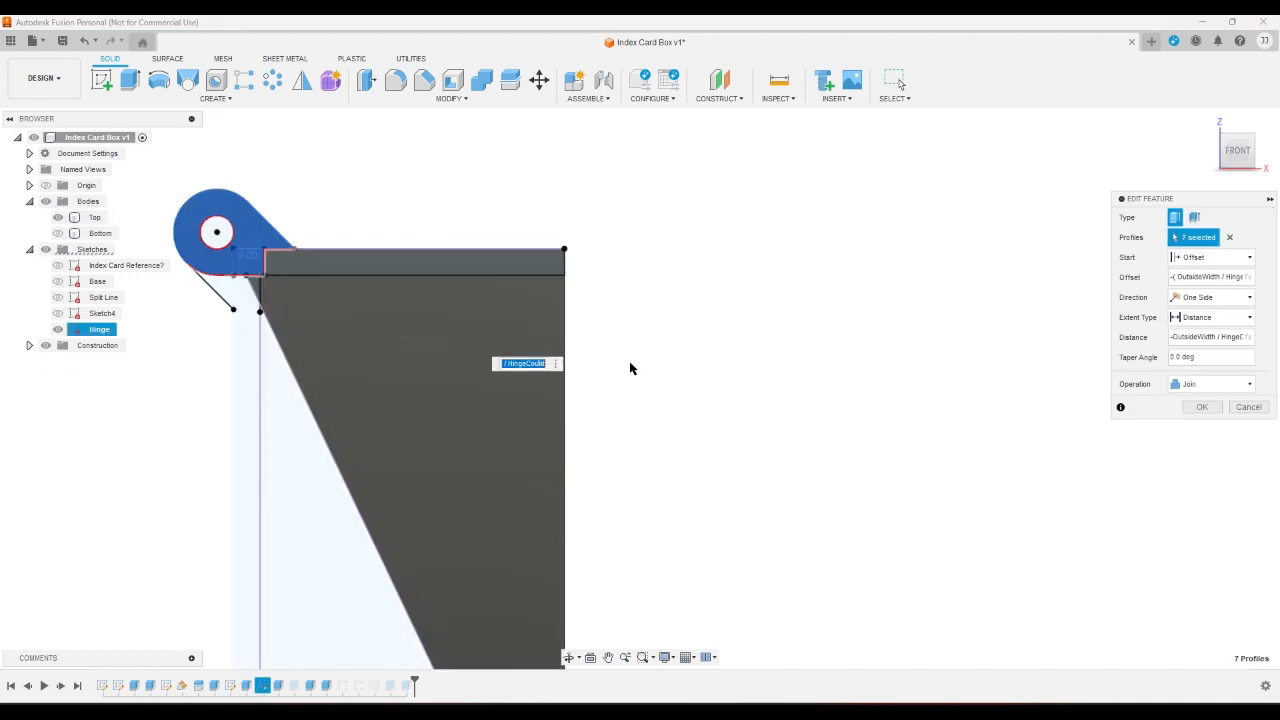
{"action": "key", "text": "Return"}
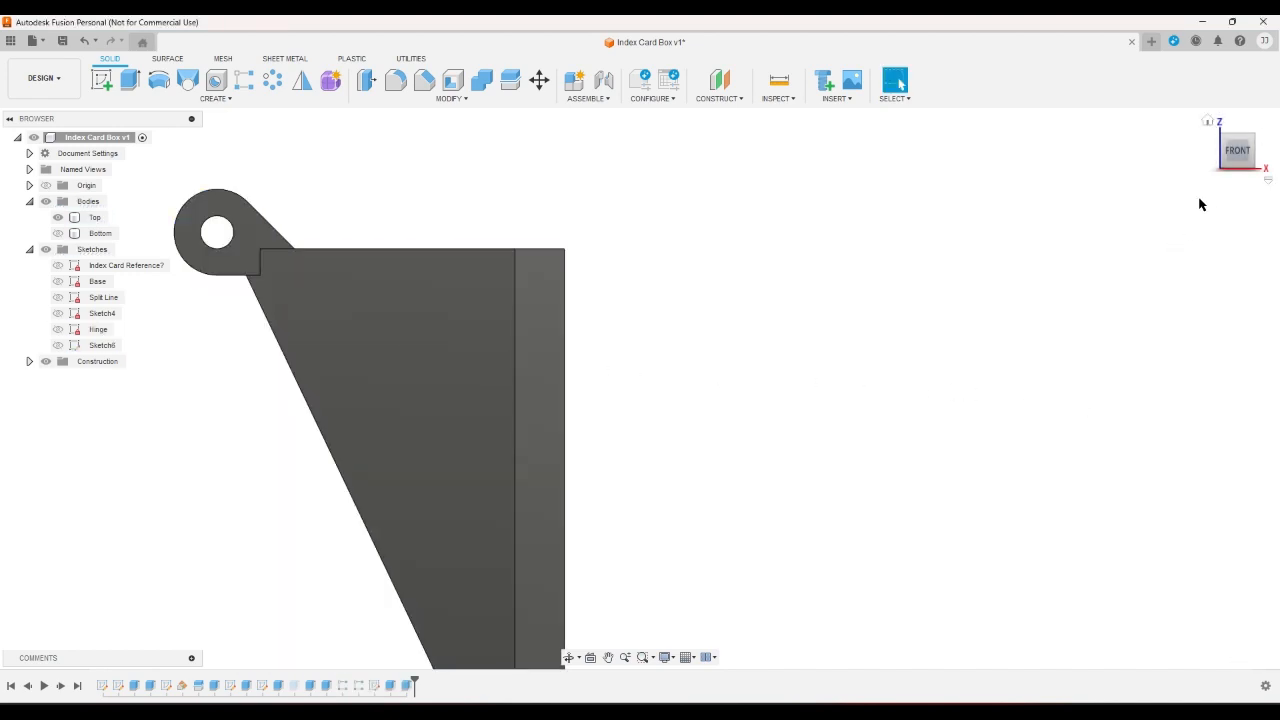
- Edit the hinge clearance cut on the Top body to add the small triangular profile below the new horizontal line
{"action": "left_click", "coordinate": [1222, 140]}
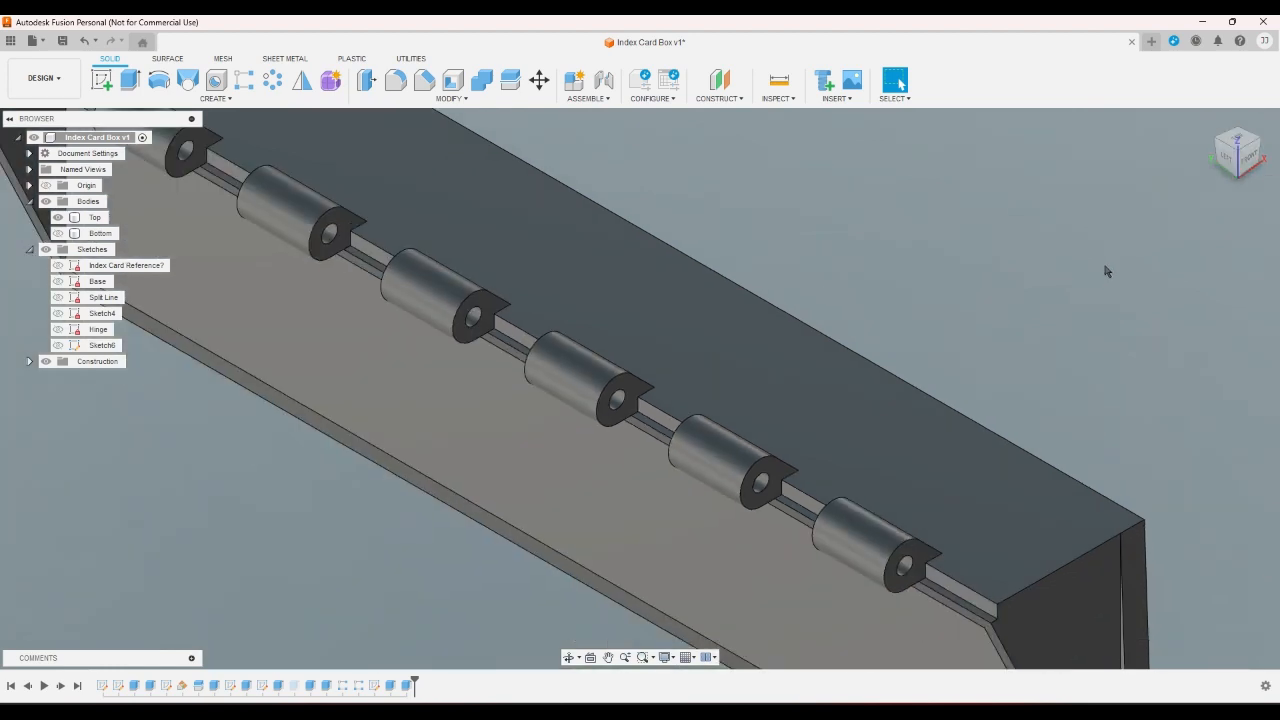
{"action": "scroll", "coordinate": [1100, 380], "scroll_direction": "up", "scroll_amount": 3}
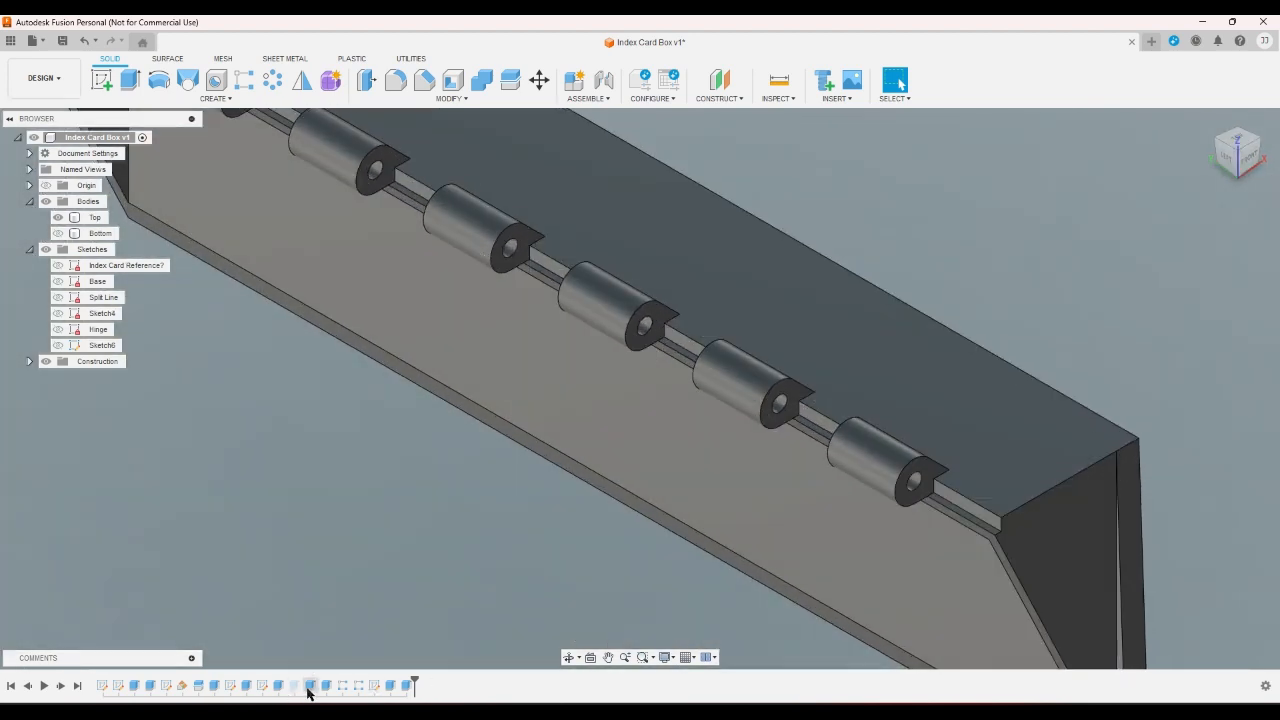
{"action": "double_click", "coordinate": [309, 686]}
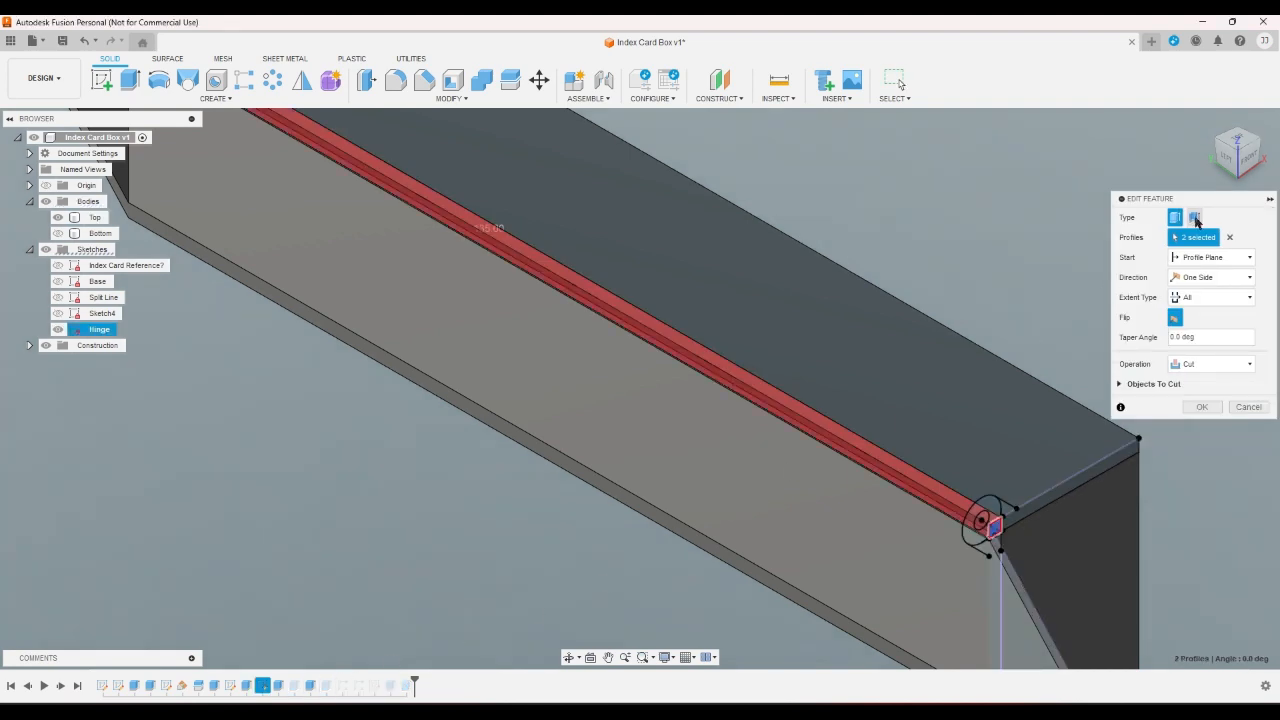
{"action": "left_click", "coordinate": [1248, 155]}
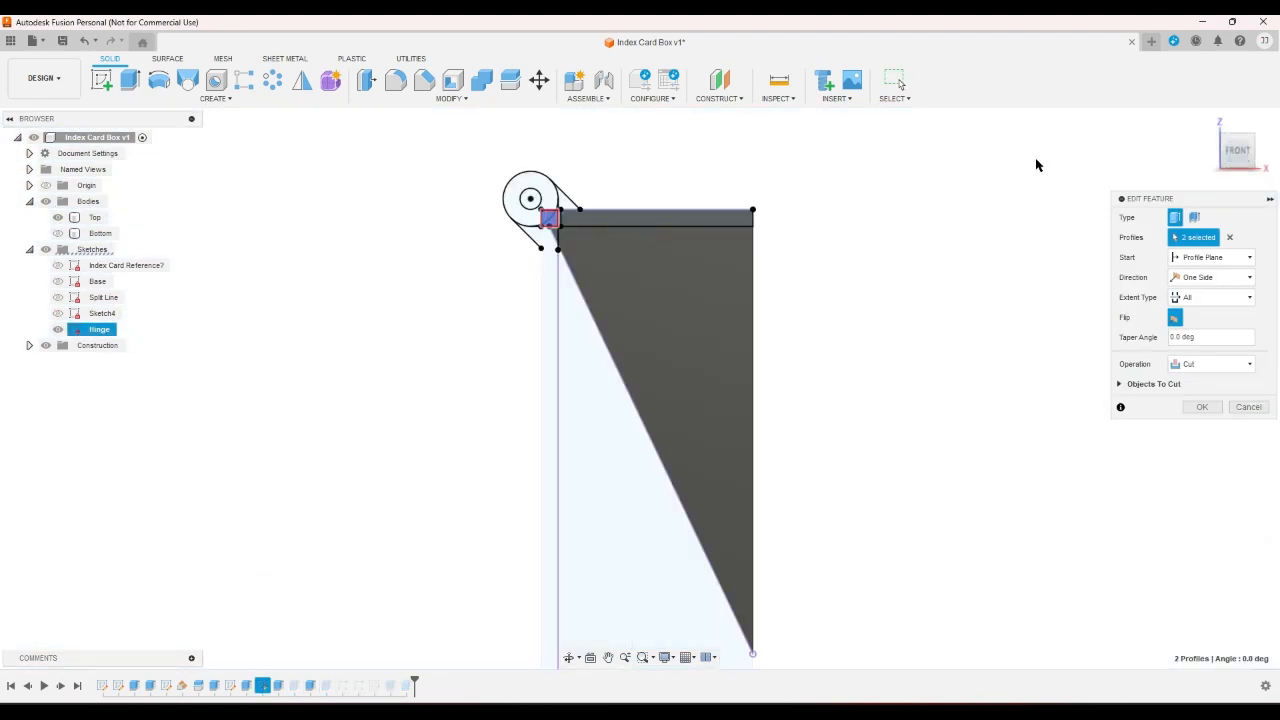
{"action": "scroll", "coordinate": [536, 196], "scroll_direction": "up", "scroll_amount": 5}
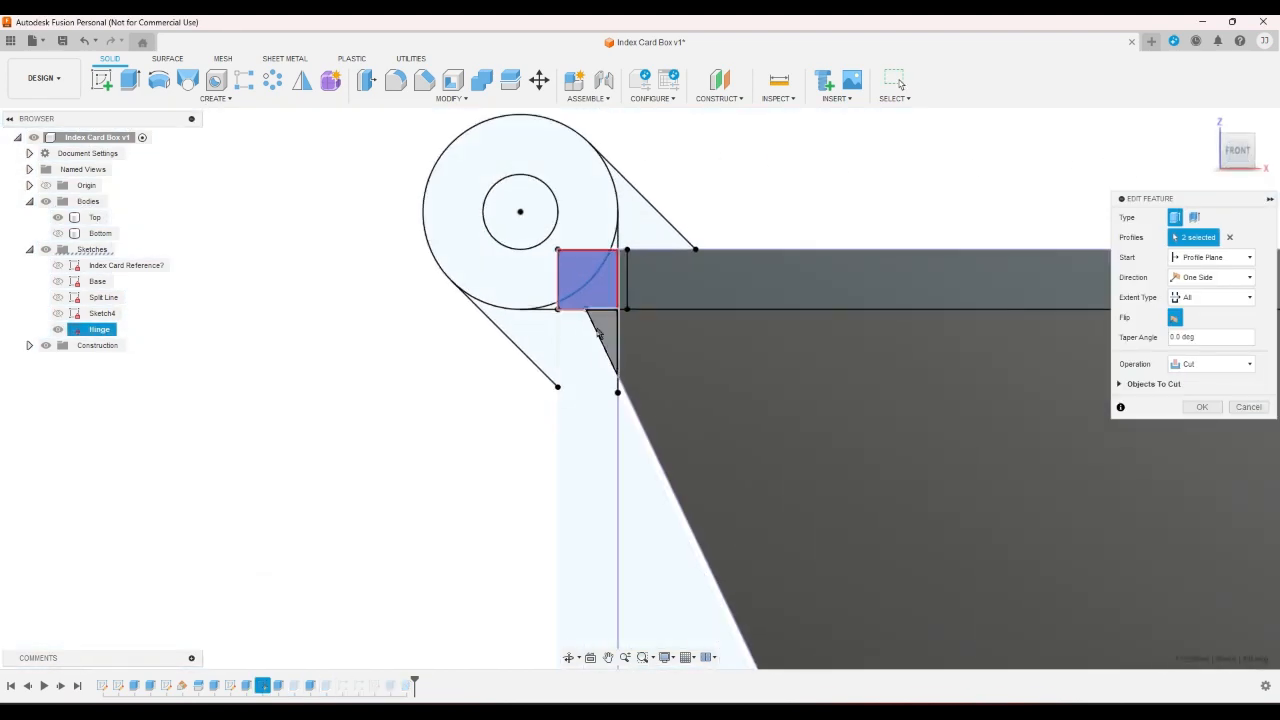
{"action": "left_click", "coordinate": [598, 333]}
{"action": "left_click", "coordinate": [1202, 407]}
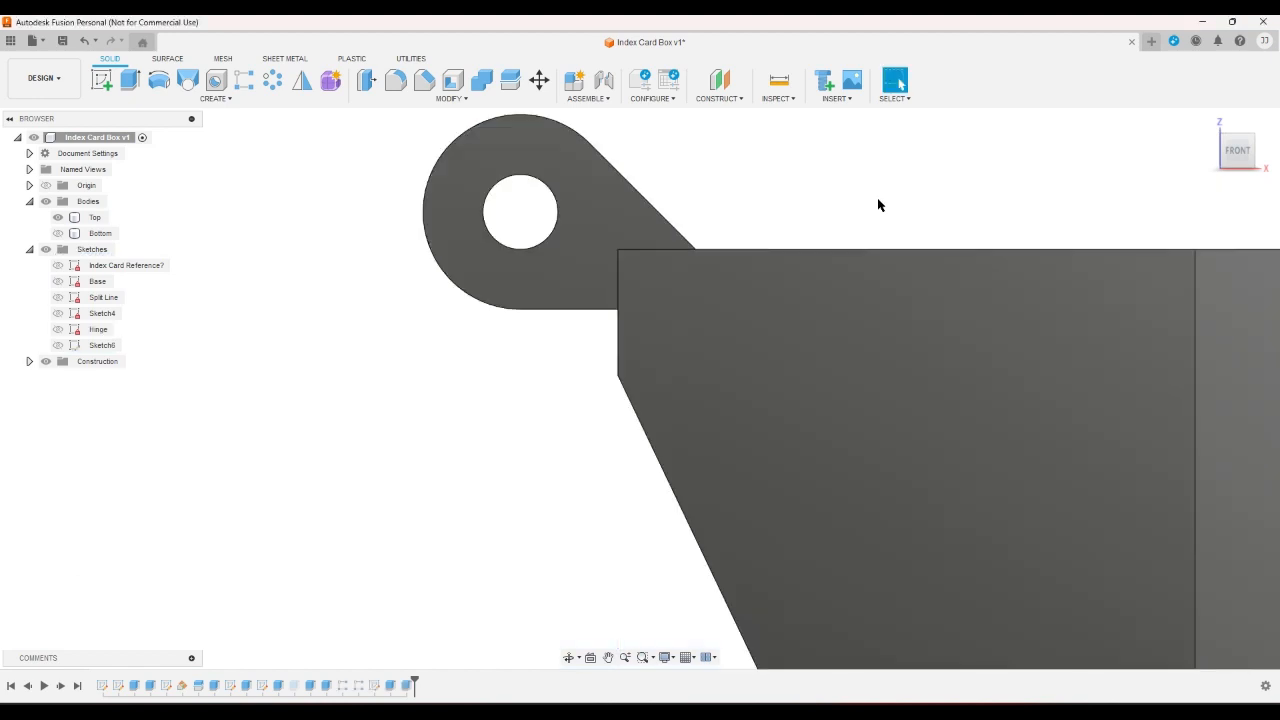
{"action": "left_click", "coordinate": [1207, 121]}
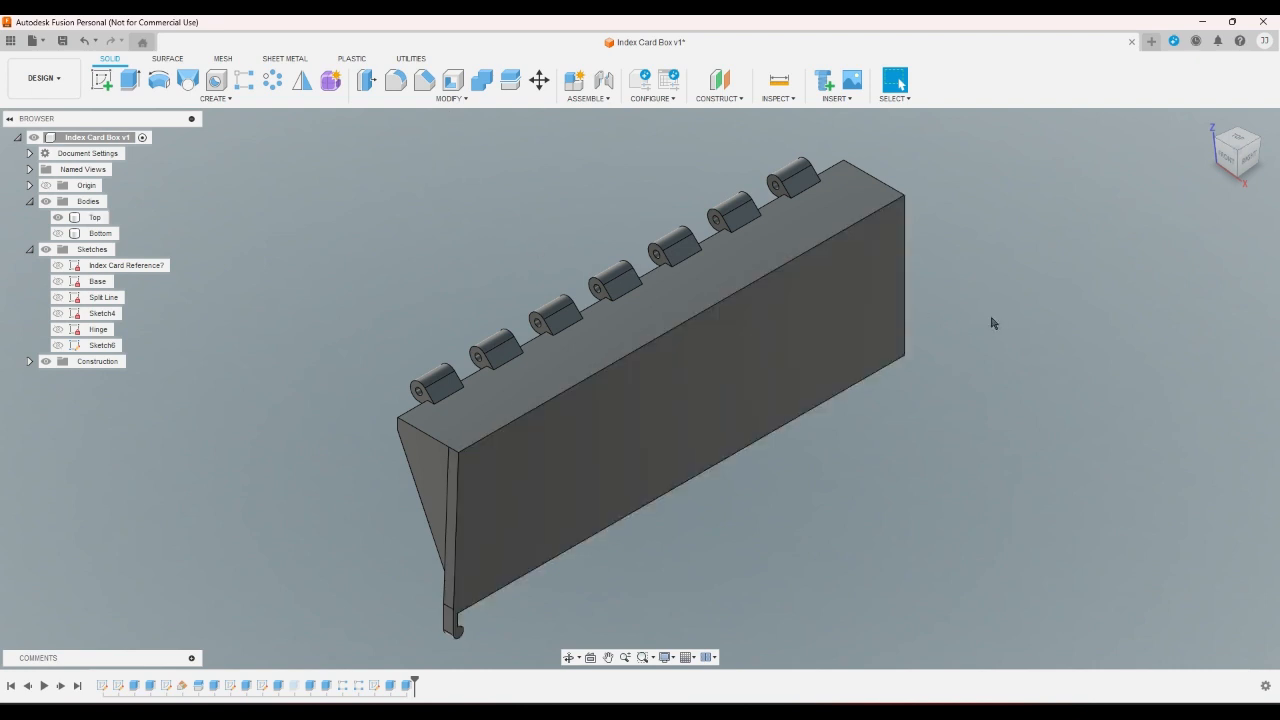
- Test the Top body's hinge knuckles with the StackDepth user parameter set to 60 mm, and undo the parameter change
{"action": "left_click", "coordinate": [451, 98]}
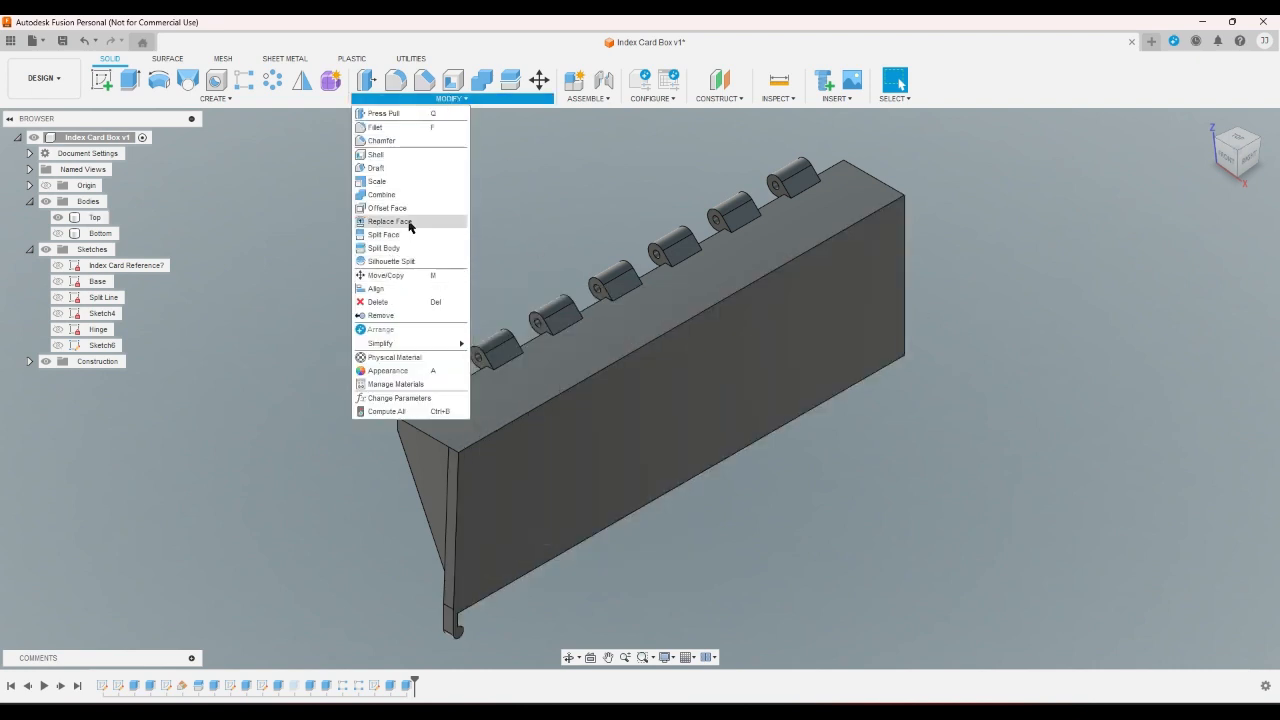
{"action": "left_click", "coordinate": [399, 398]}
{"action": "left_click", "coordinate": [540, 386]}
{"action": "left_click", "coordinate": [548, 387]}
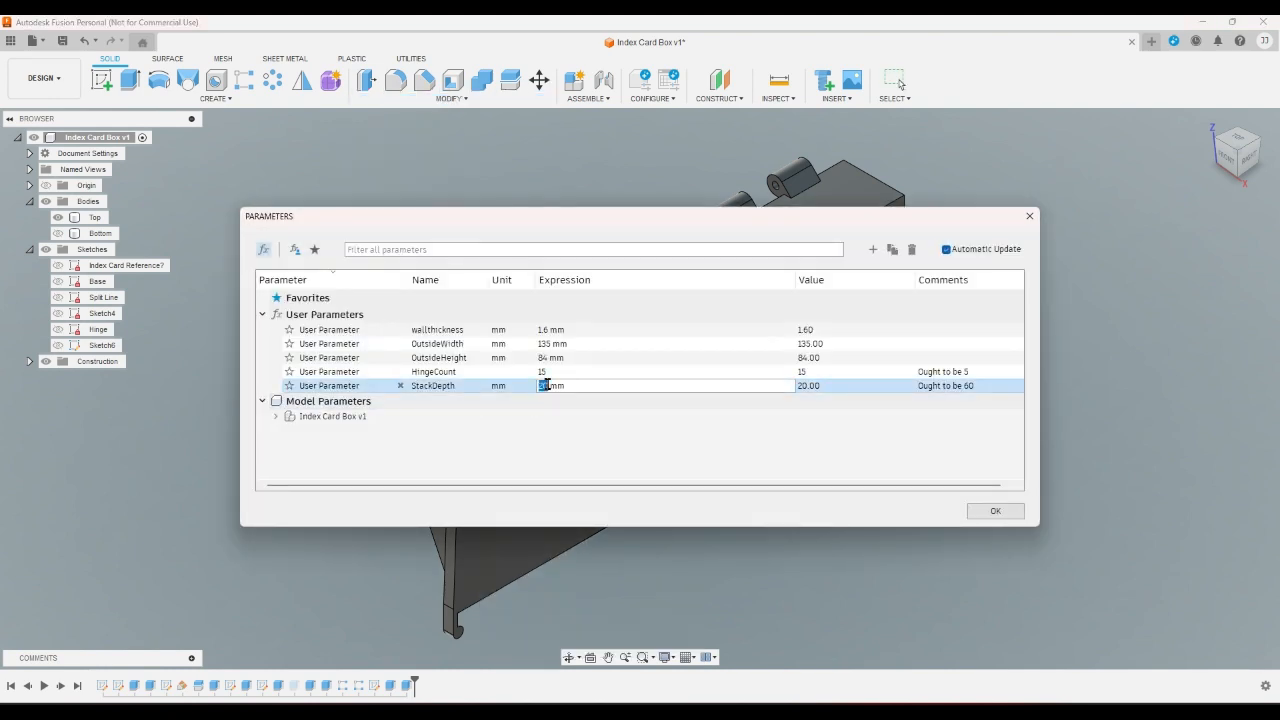
{"action": "key", "text": "Return"}
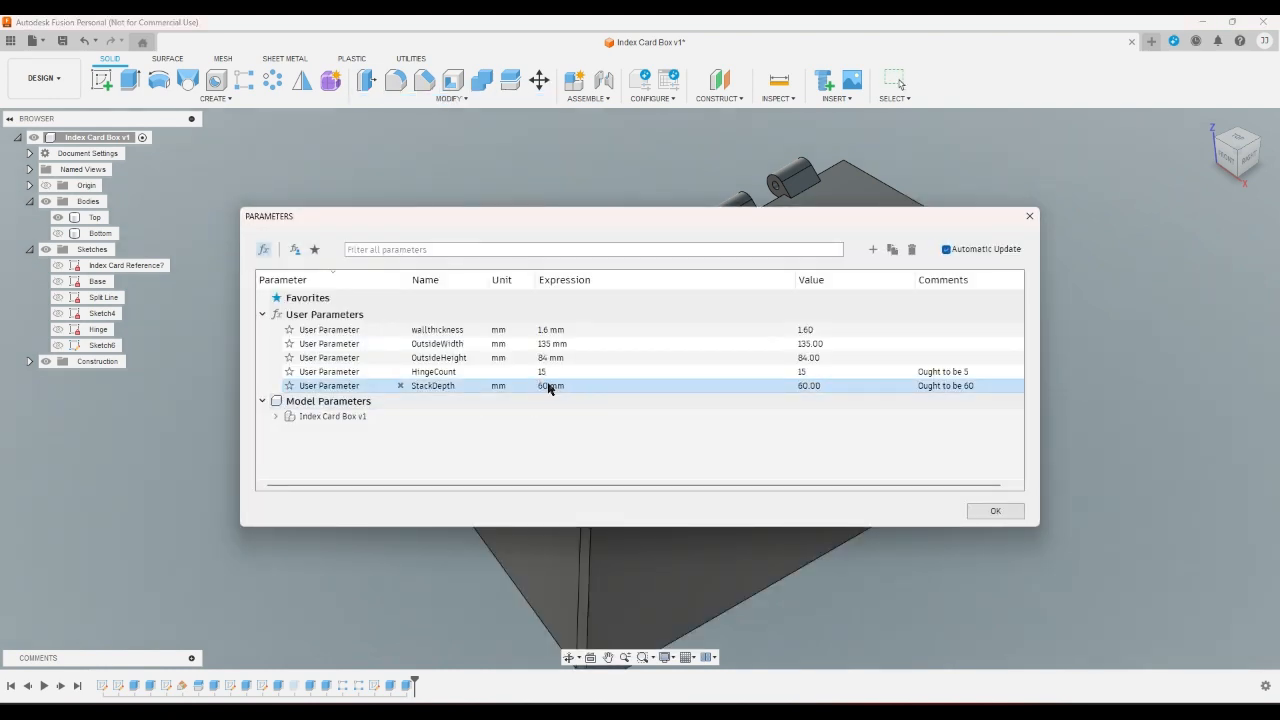
{"action": "left_click", "coordinate": [991, 511]}
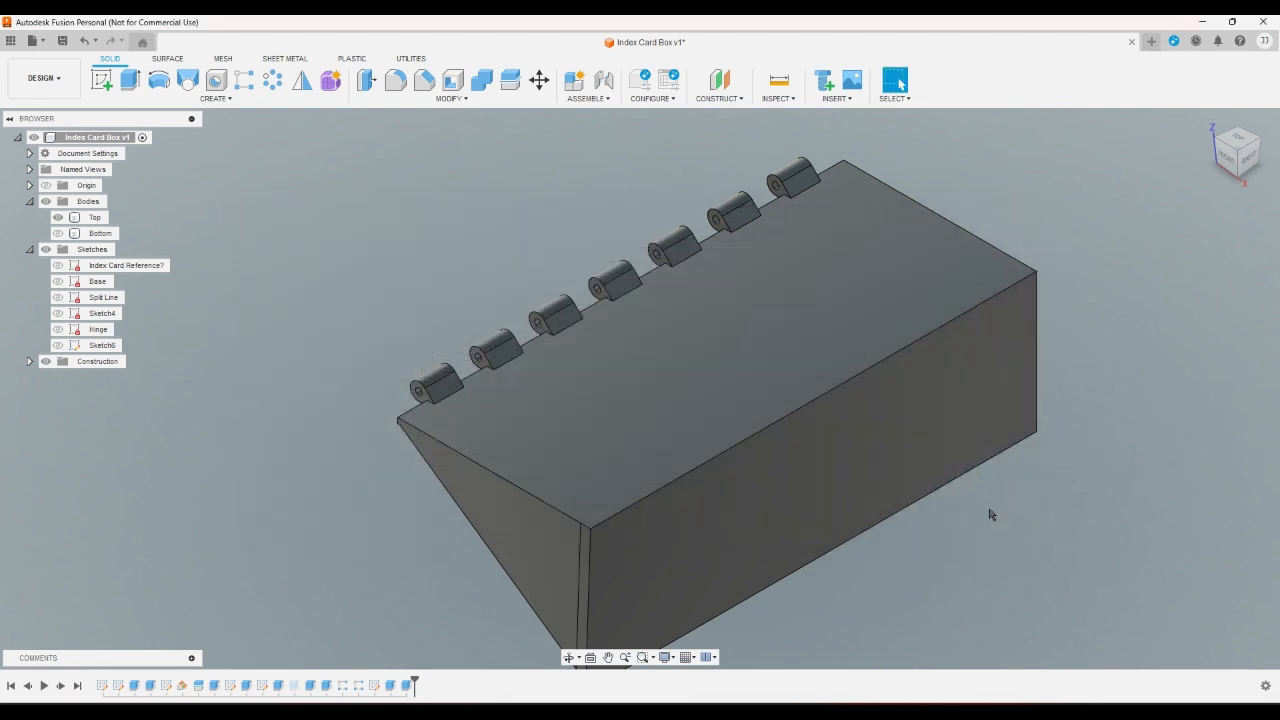
{"action": "left_click", "coordinate": [1214, 146]}
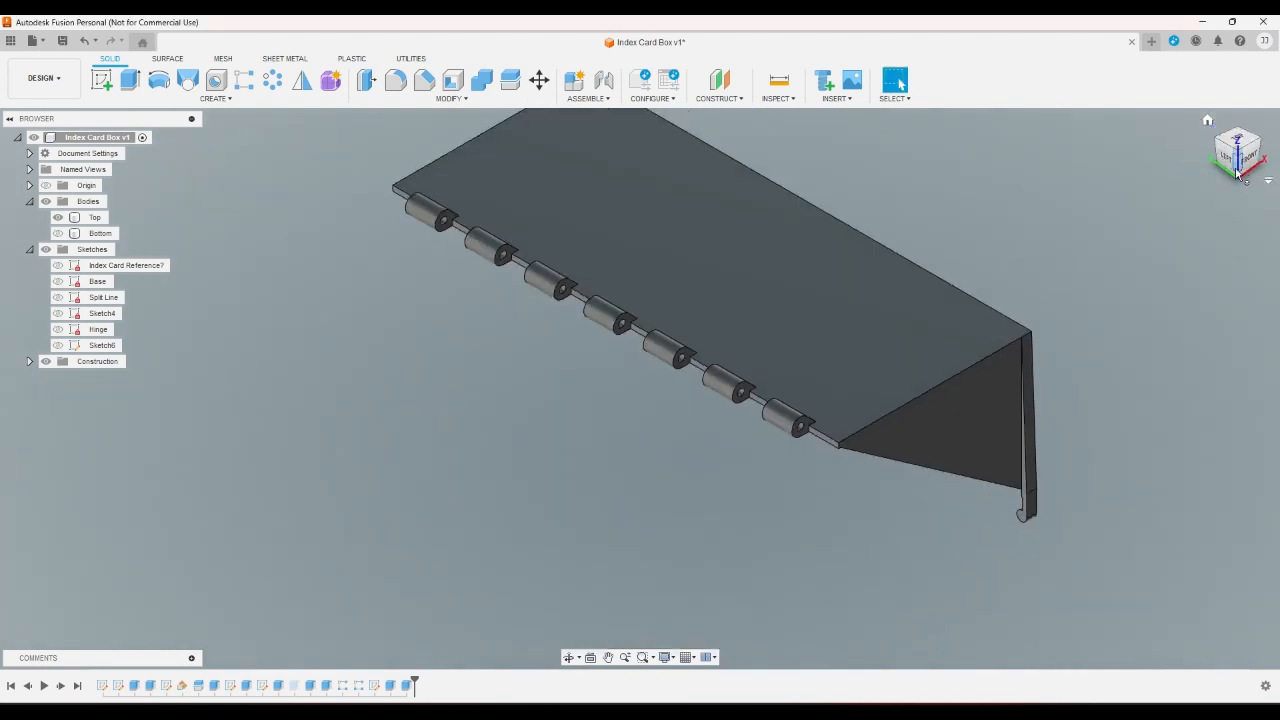
{"action": "key", "text": "ctrl+z"}
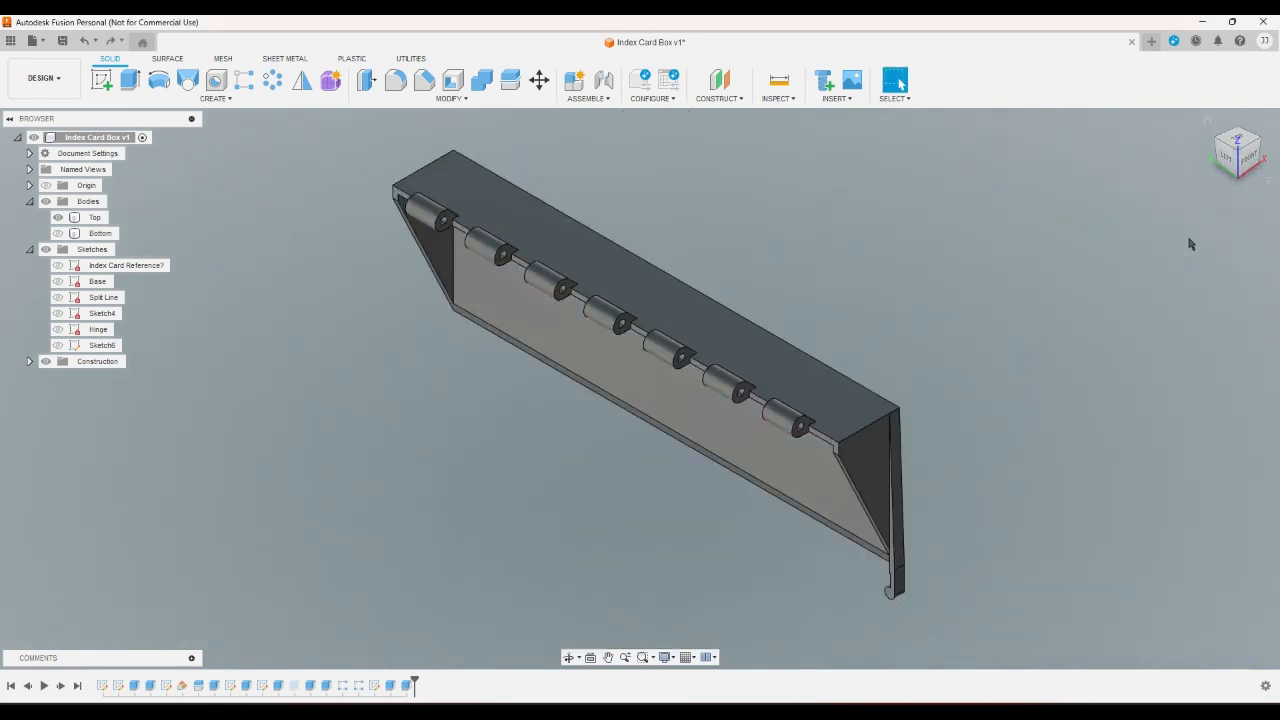
- Start a Press Pull offset on the outer end face of the first hinge knuckle on the Top body
{"action": "left_click", "coordinate": [1249, 166]}
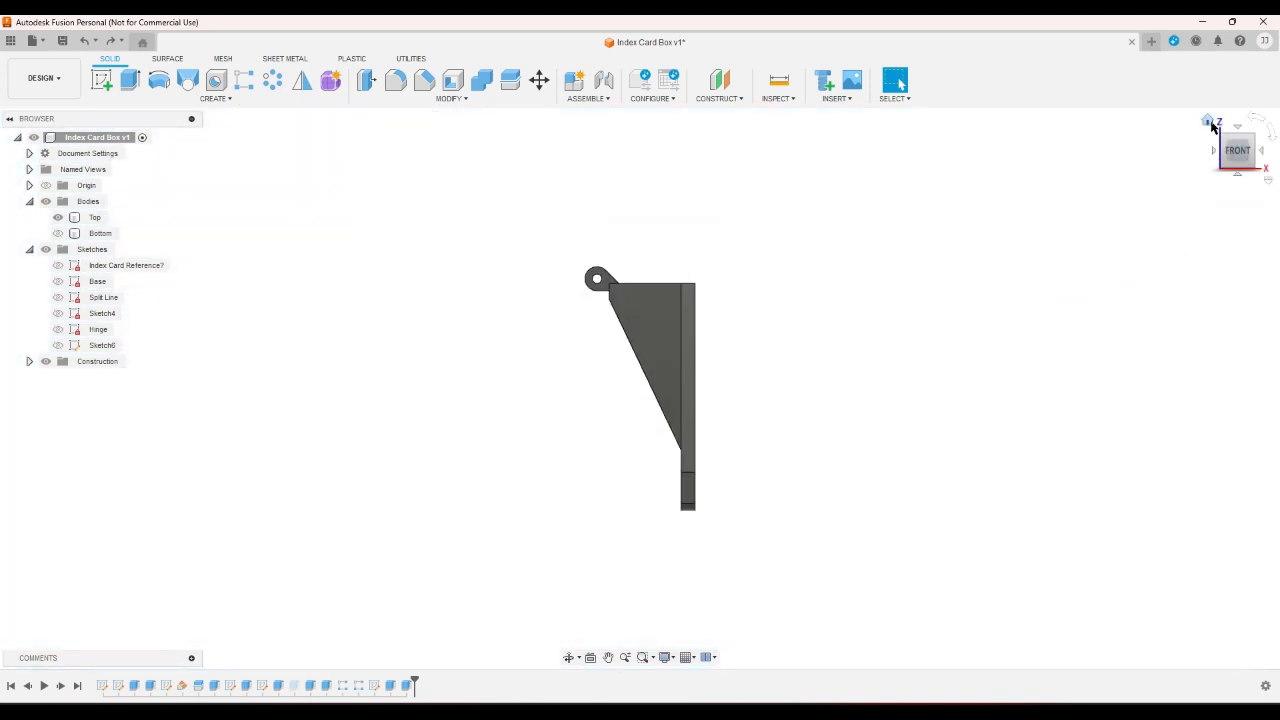
{"action": "left_click", "coordinate": [1211, 124]}
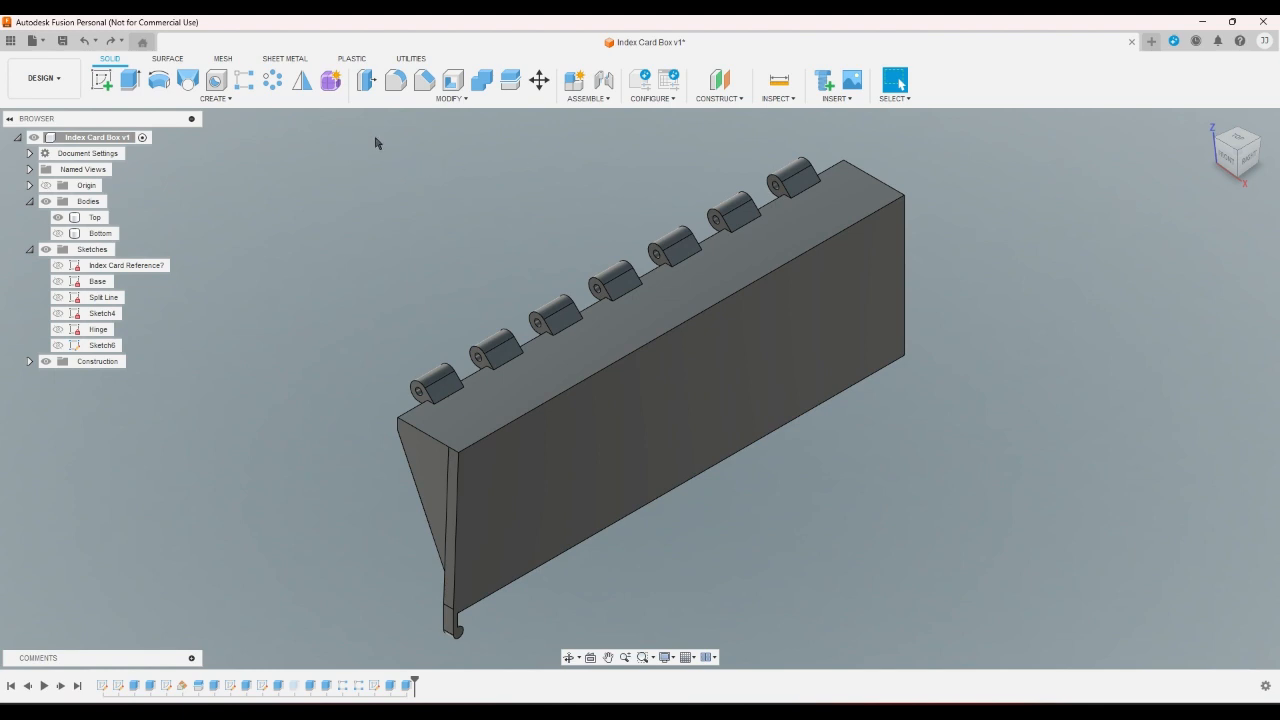
{"action": "left_click", "coordinate": [366, 80]}
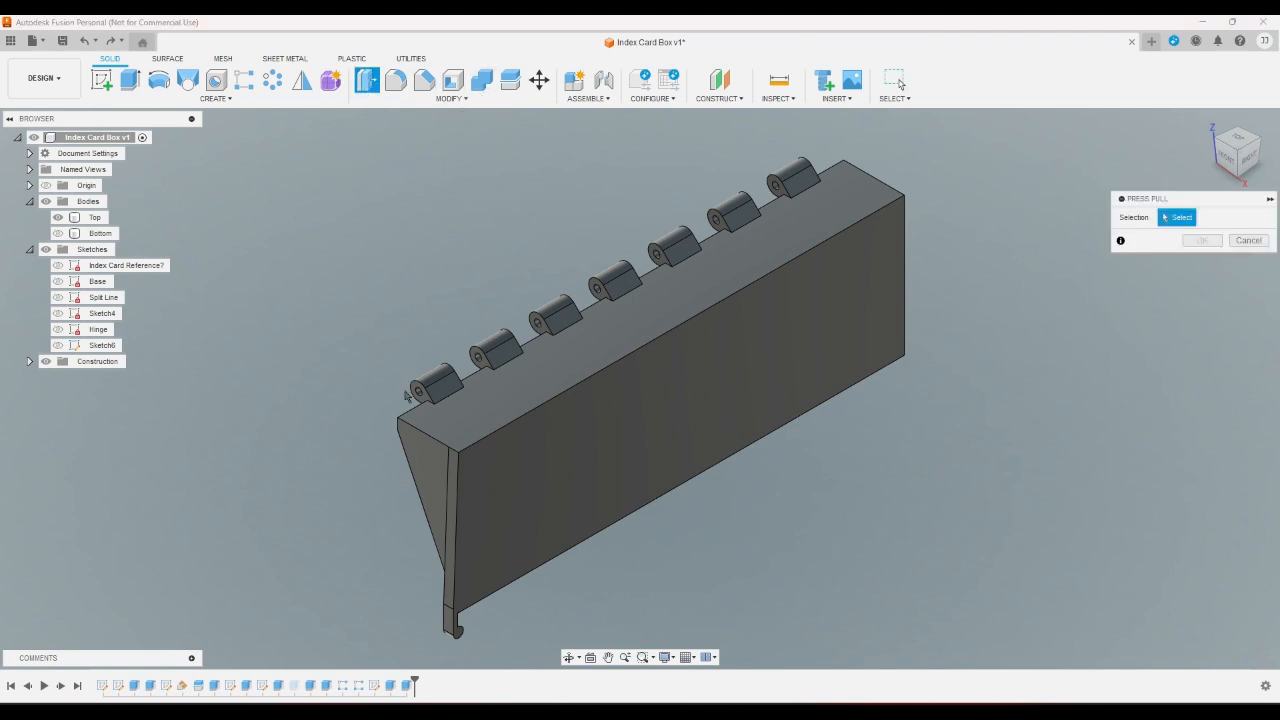
{"action": "scroll", "coordinate": [408, 398], "scroll_direction": "up", "scroll_amount": 3}
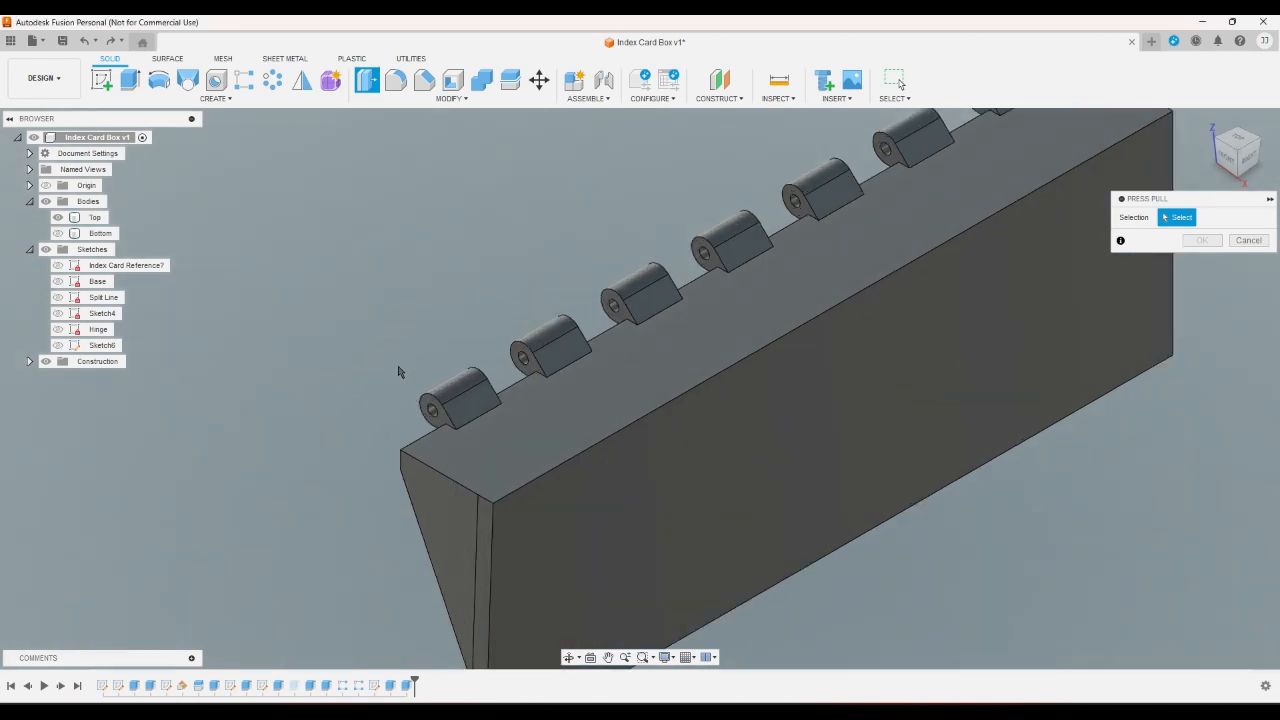
{"action": "left_click", "coordinate": [433, 412]}
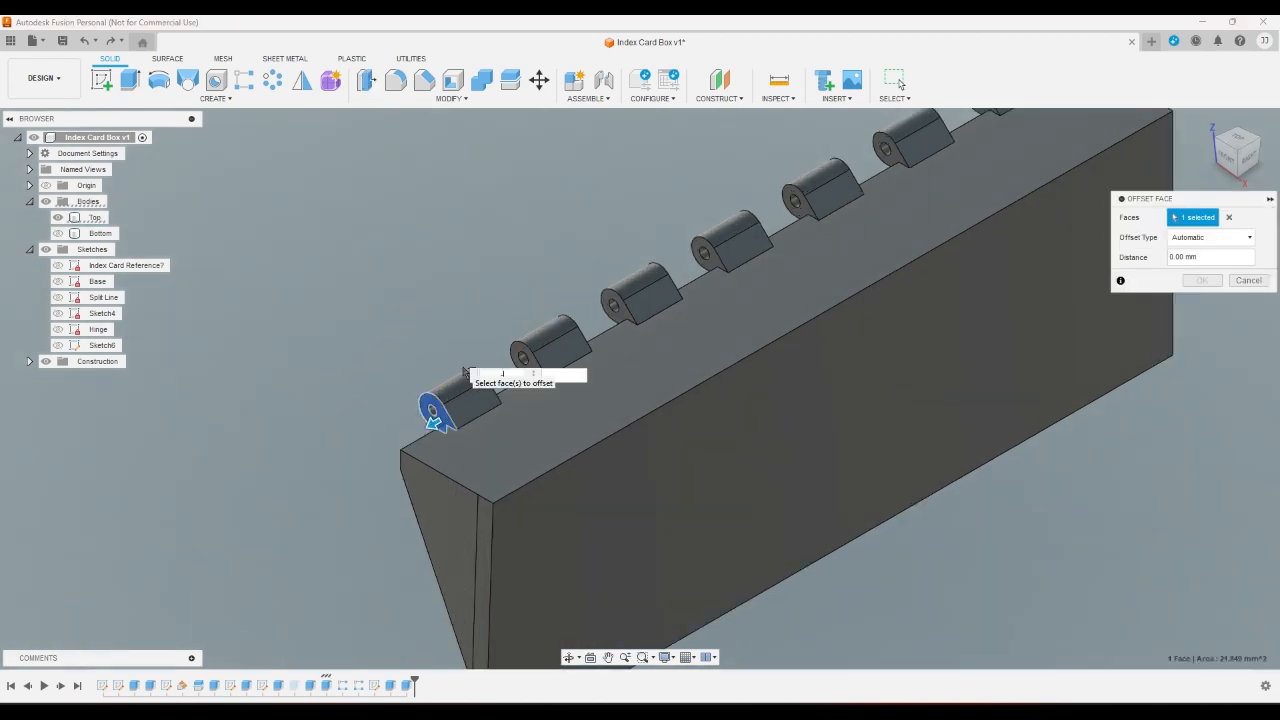
- Offset the selected end face of the first hinge knuckle on the Top body by -0.1 mm
{"action": "type", "text": "-.1"}
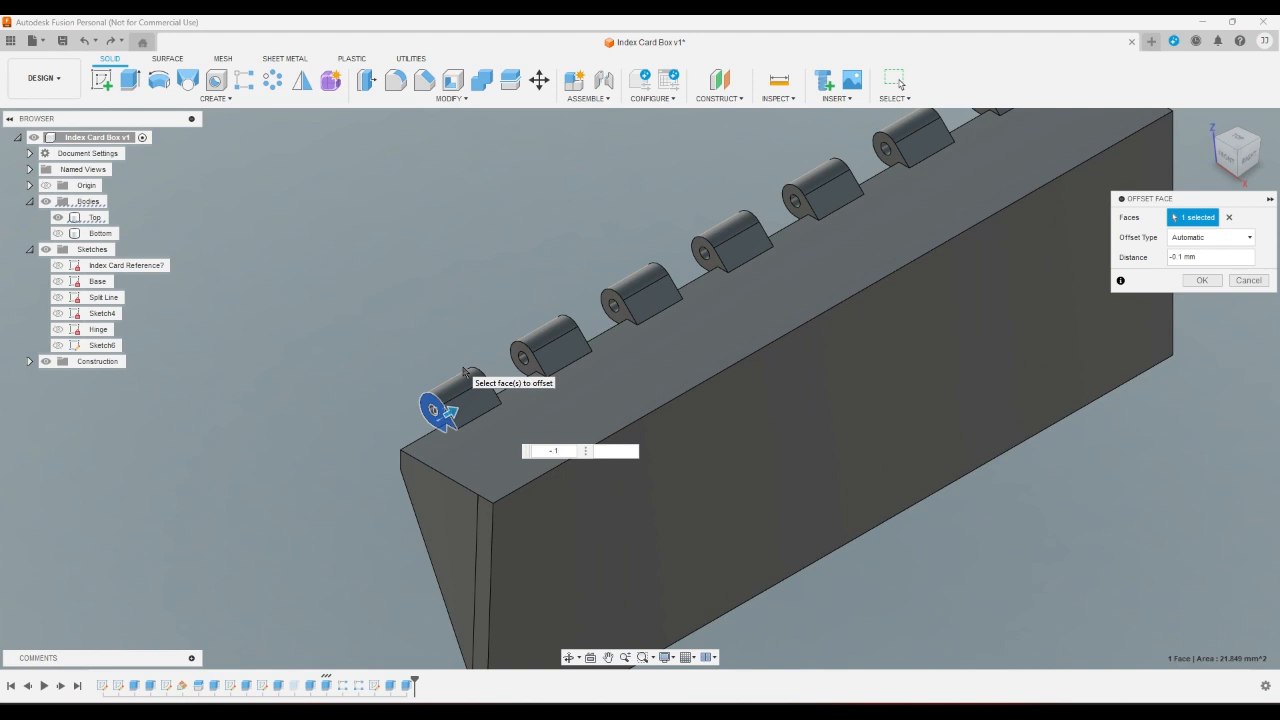
{"action": "left_click", "coordinate": [1200, 283]}
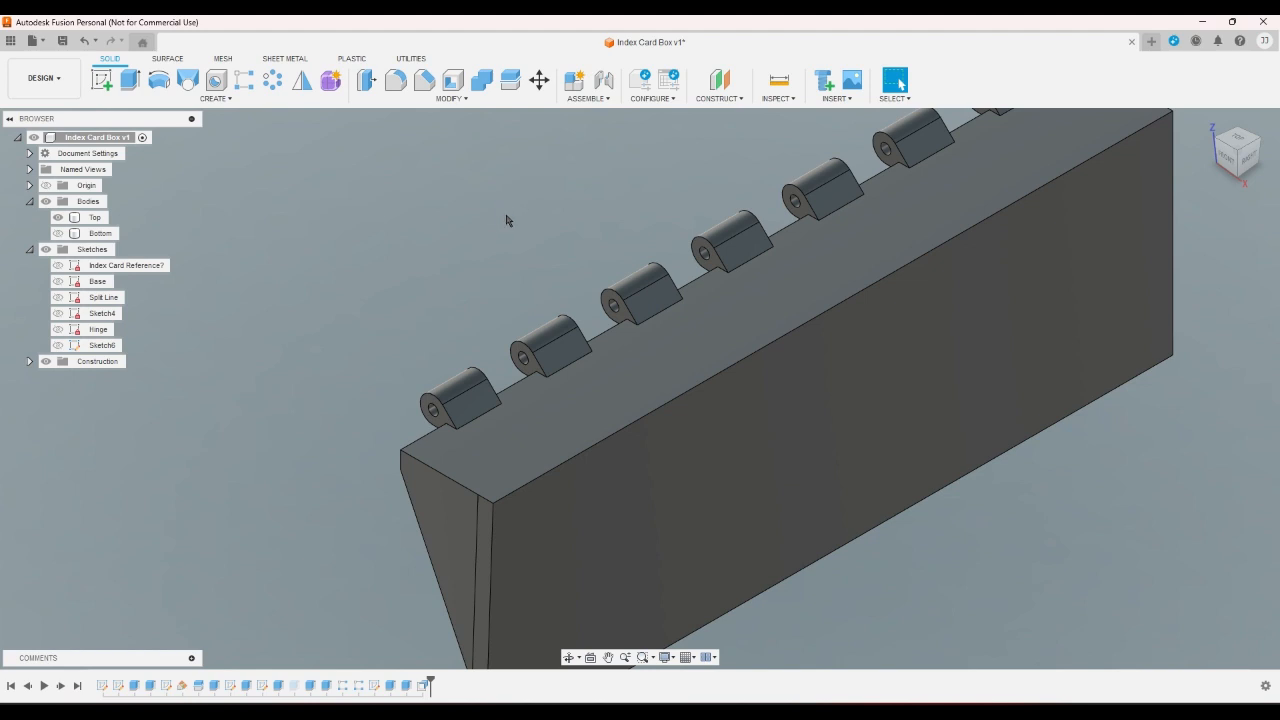
- Open the existing hinge knuckle rectangular pattern for editing and copy its quantity expression
{"action": "left_click", "coordinate": [360, 685]}
{"action": "double_click", "coordinate": [359, 688]}
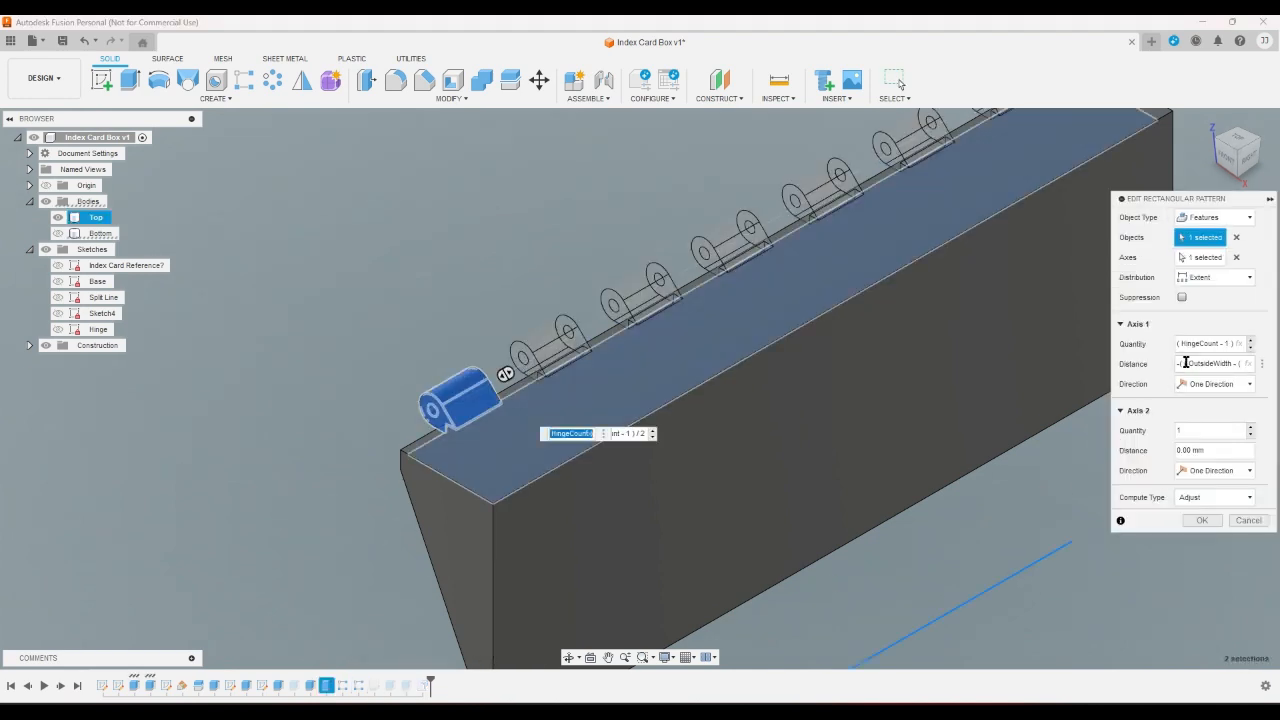
{"action": "left_click", "coordinate": [1191, 345]}
{"action": "left_click", "coordinate": [1191, 345]}
{"action": "key", "text": "ctrl+c"}
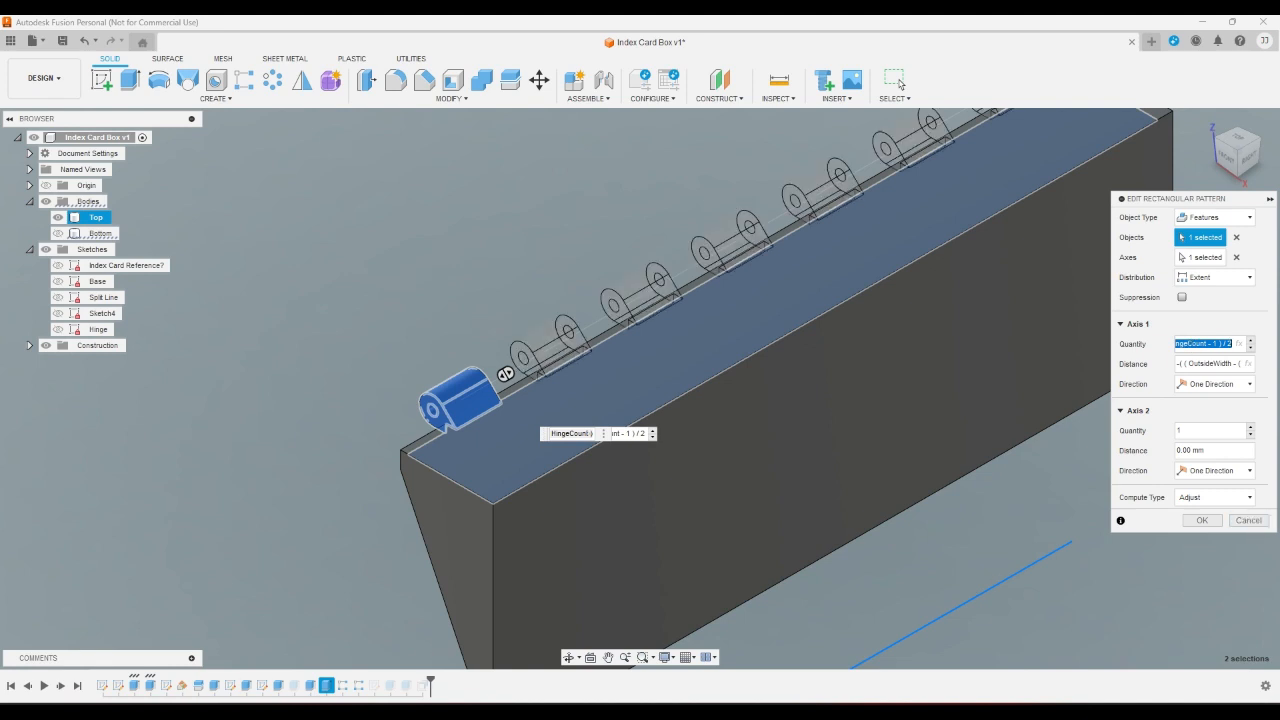
- Switch to Word and paste the quantity expression ( HingeCount - 1 ) / 2 into a new blank document
{"action": "left_click", "coordinate": [86, 700]}
{"action": "key", "text": "super"}
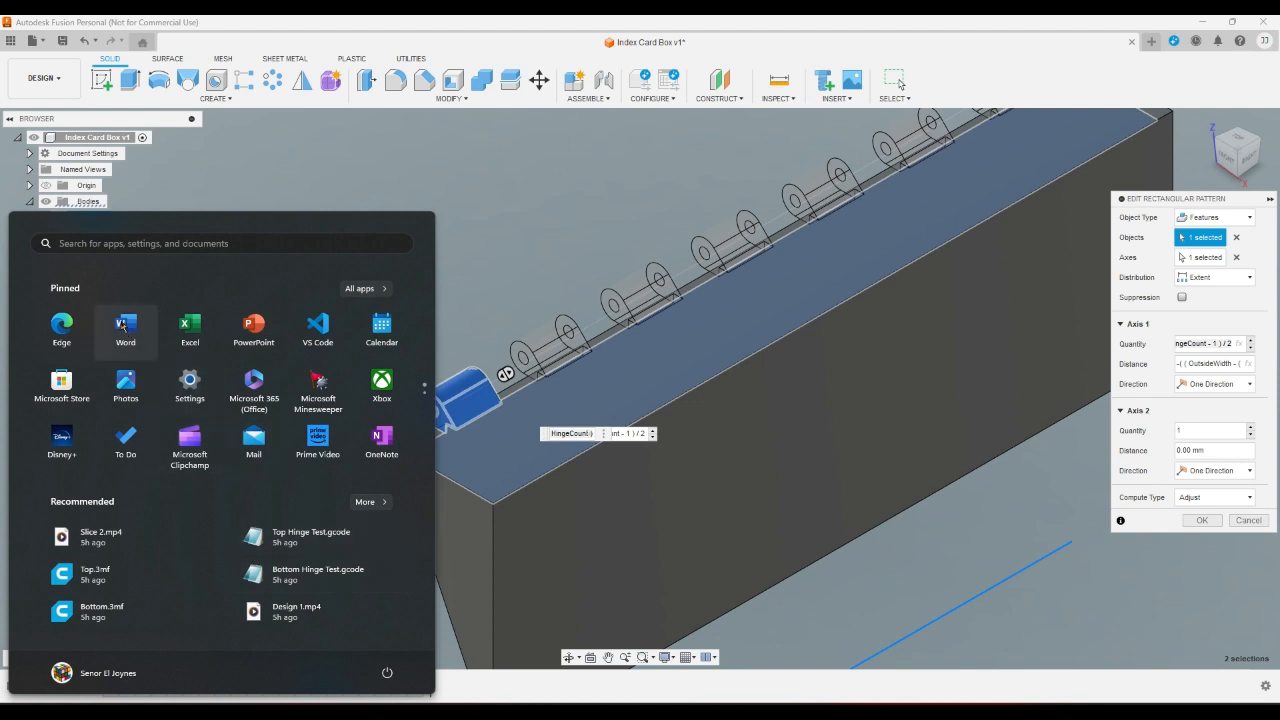
{"action": "left_click", "coordinate": [459, 391]}
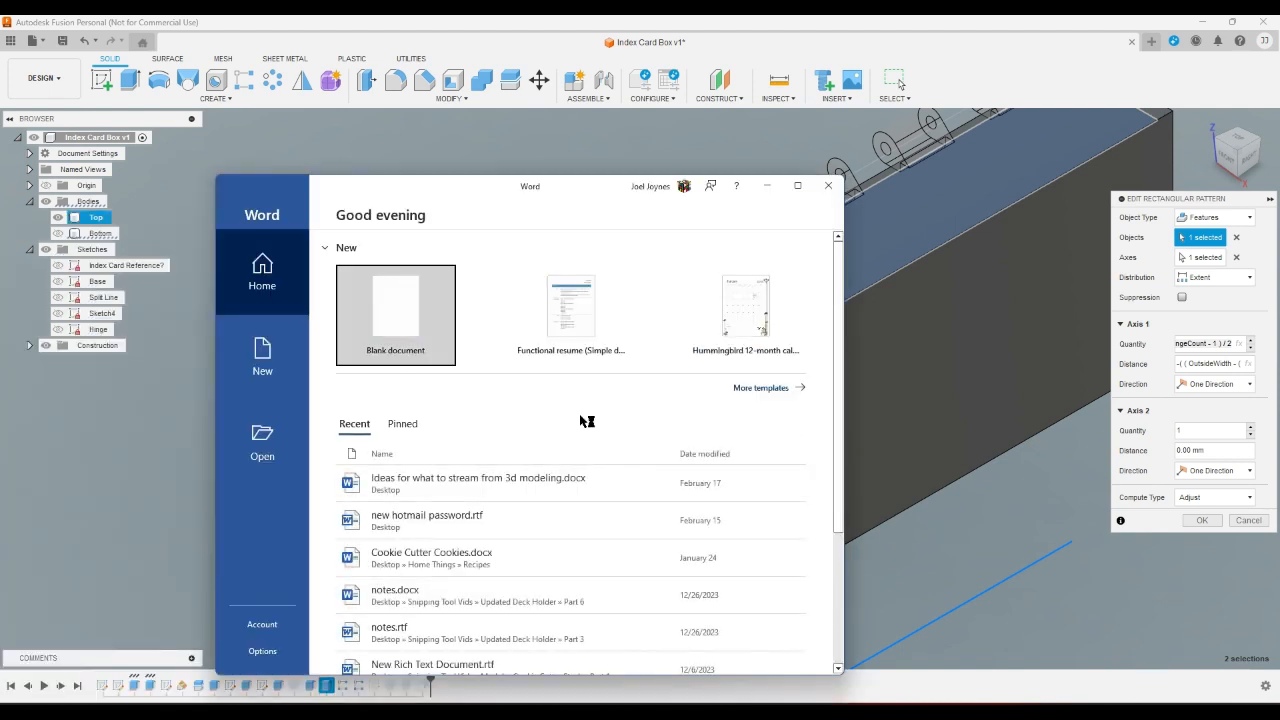
{"action": "left_click", "coordinate": [351, 314]}
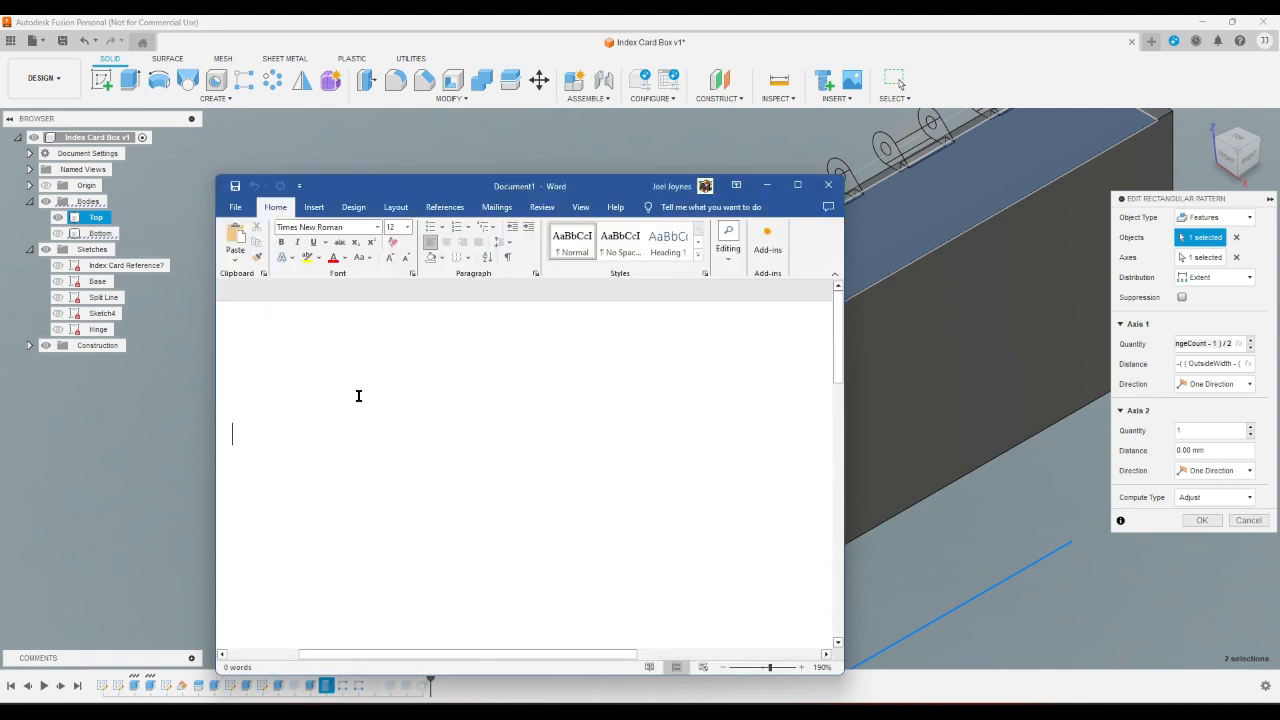
{"action": "key", "text": "ctrl+v"}
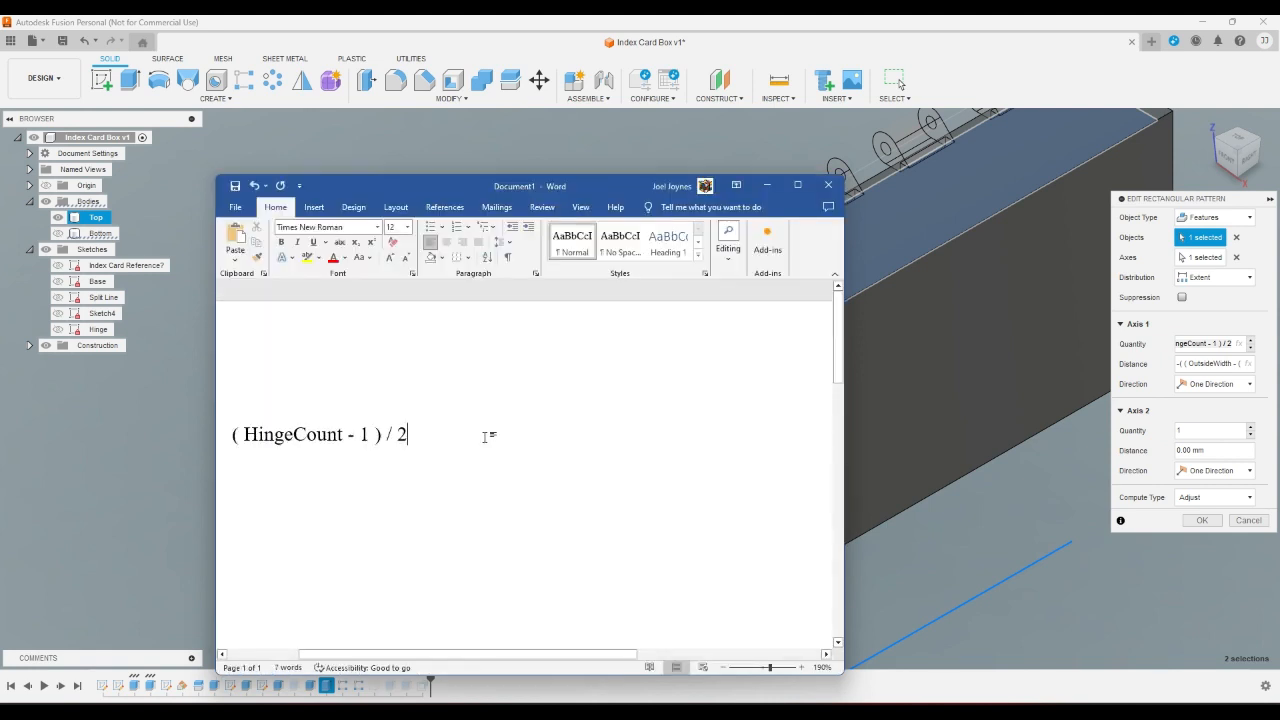
{"action": "left_click_drag", "start_coordinate": [446, 655], "coordinate": [335, 658]}
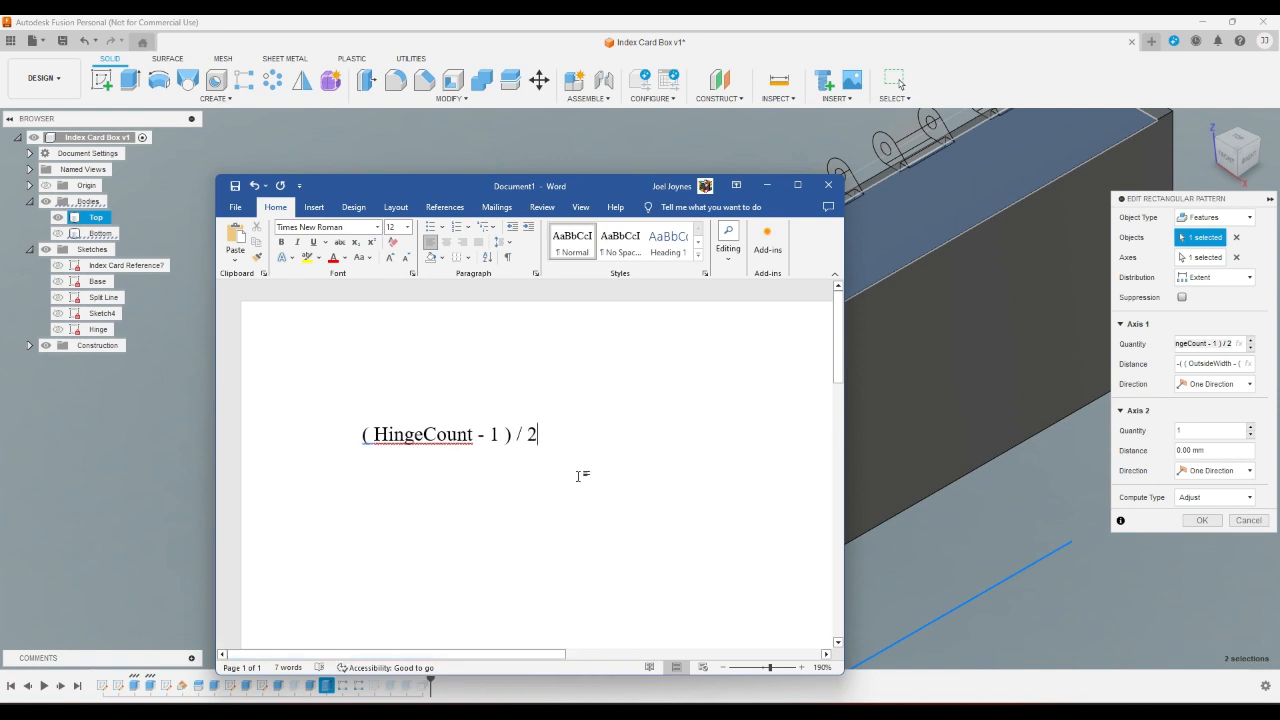
- Copy the hinge pattern's distance expression onto a new line of the Word document, and leave the pattern edit without changes
{"action": "left_click", "coordinate": [1207, 363]}
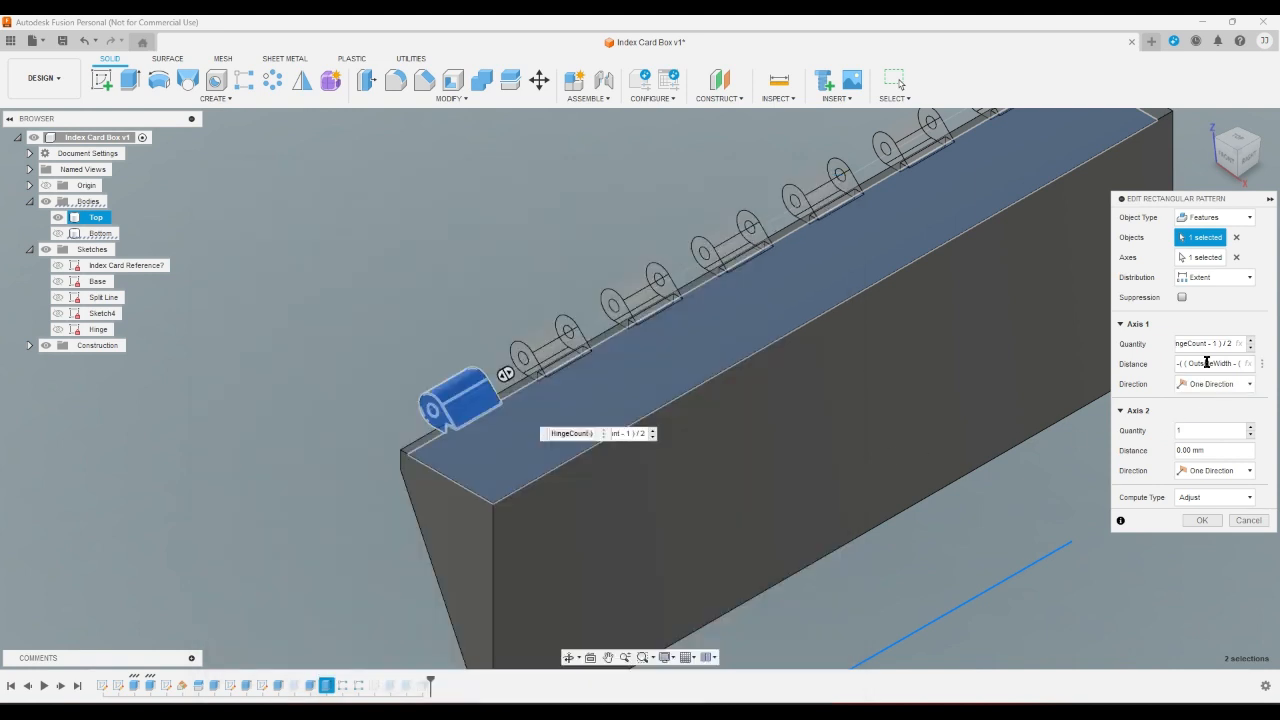
{"action": "left_click", "coordinate": [1207, 362]}
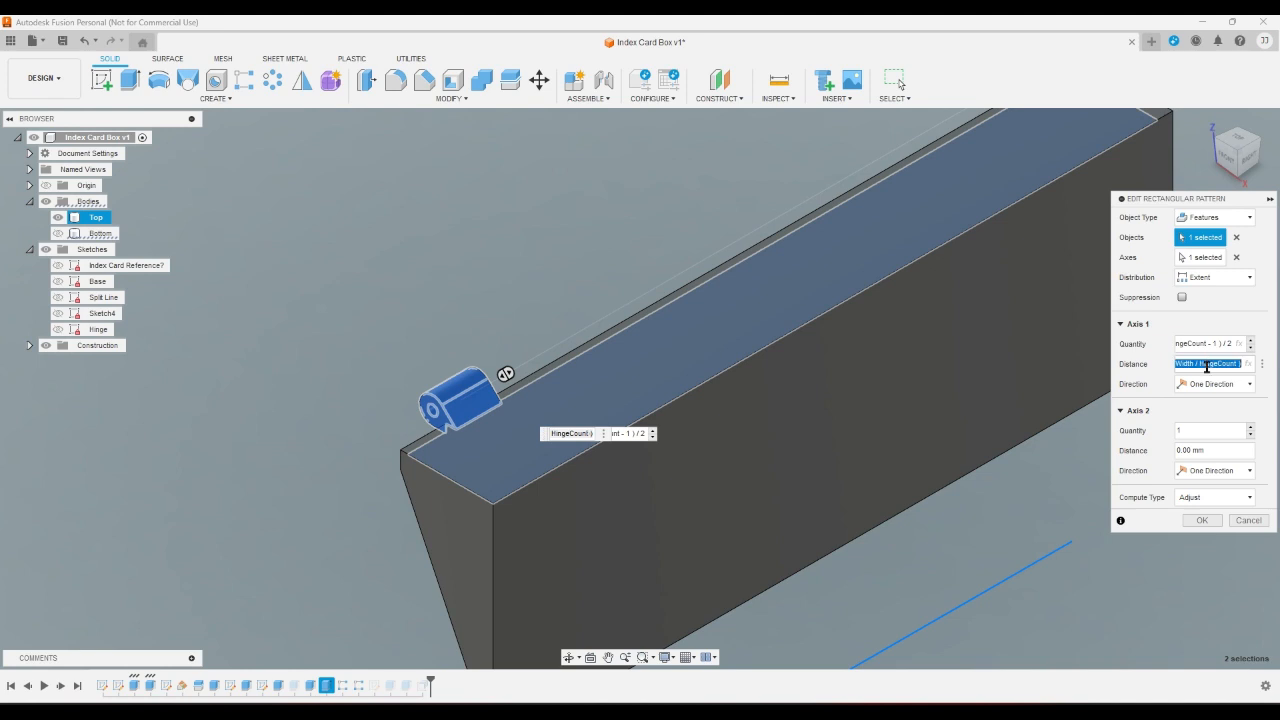
{"action": "key", "text": "alt+Tab"}
{"action": "key", "text": "alt+Tab"}
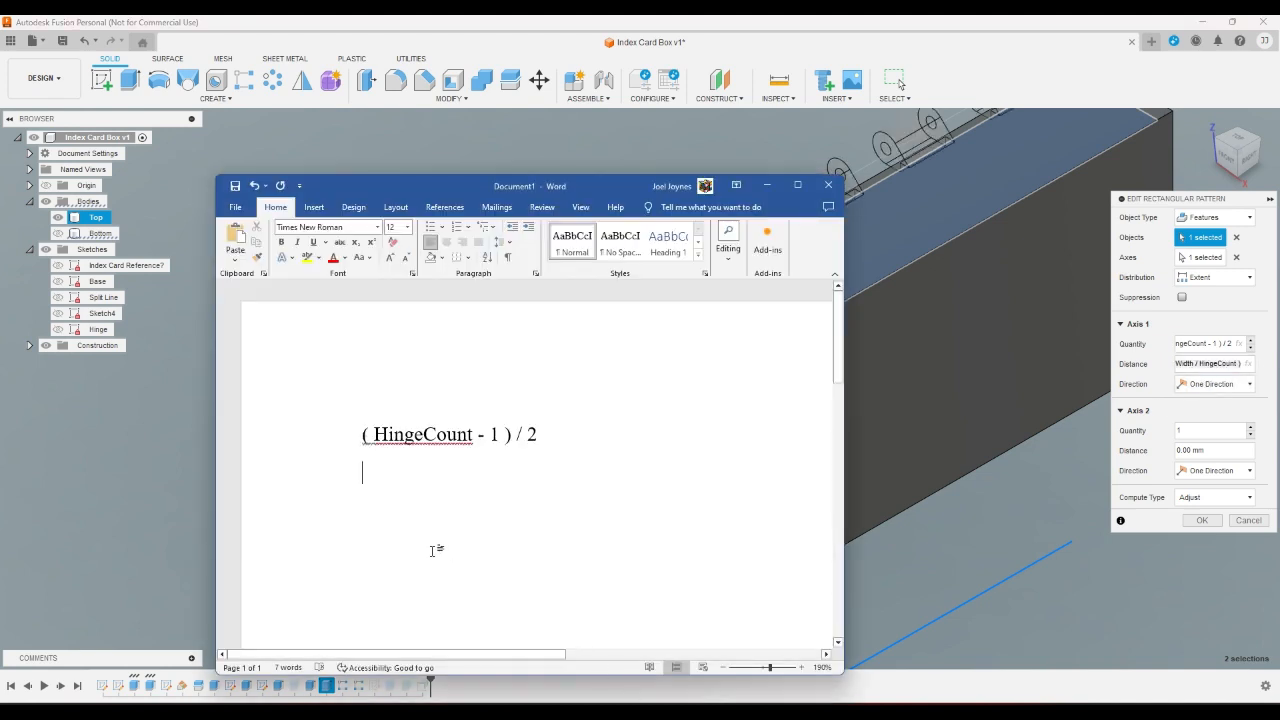
{"action": "key", "text": "ctrl+v"}
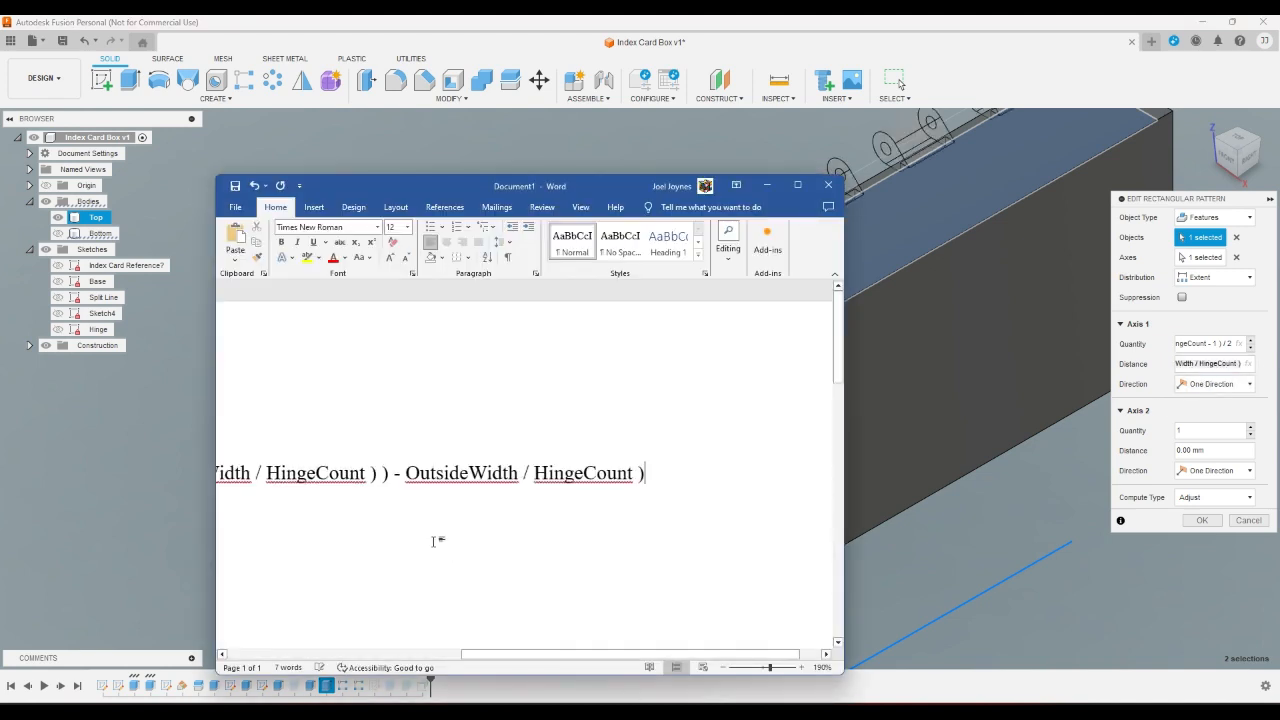
{"action": "left_click_drag", "start_coordinate": [557, 660], "coordinate": [334, 655]}
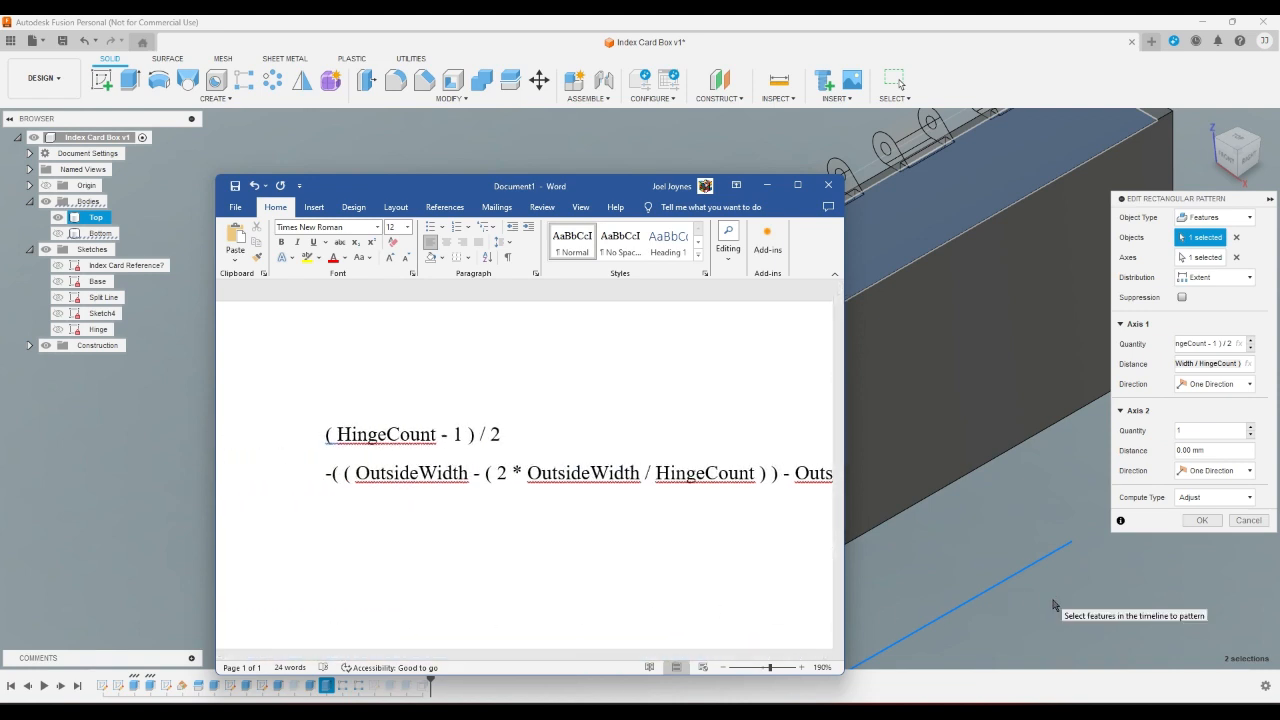
{"action": "left_click", "coordinate": [1249, 520]}
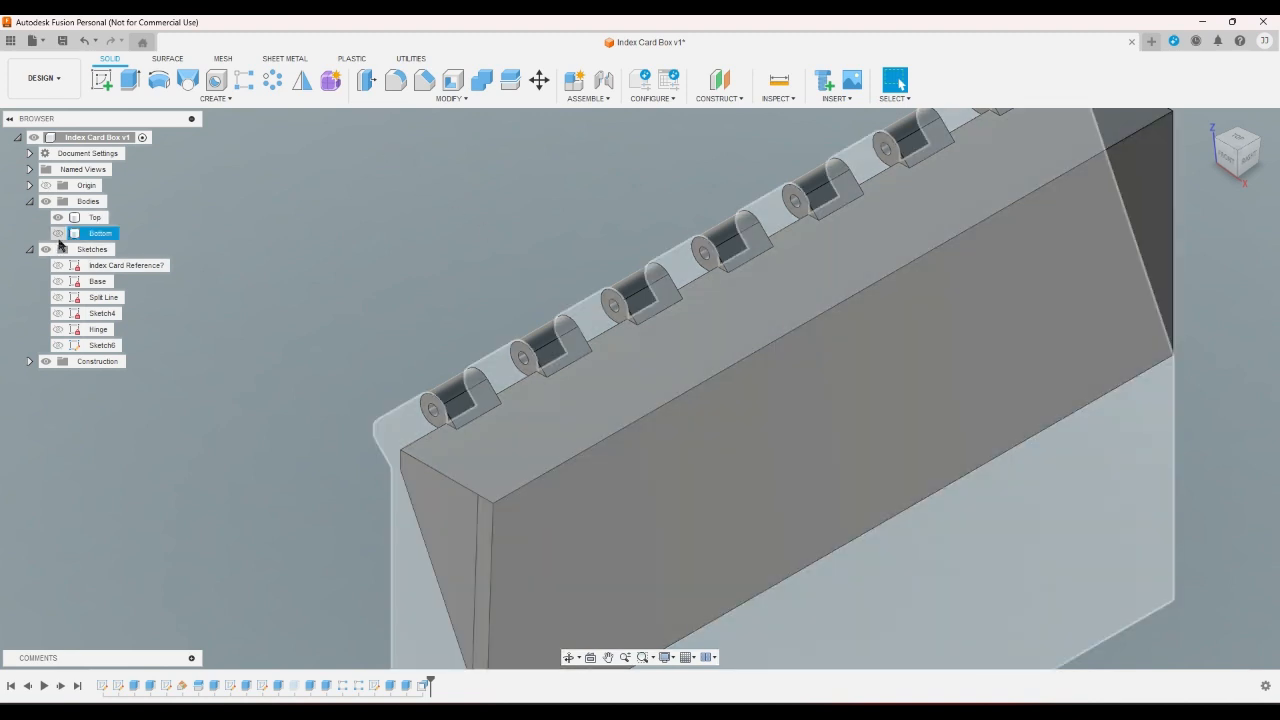
- Show the Bottom body and start a rectangular pattern of the latest face offset feature along the box's long bottom edge
{"action": "left_click", "coordinate": [58, 233]}
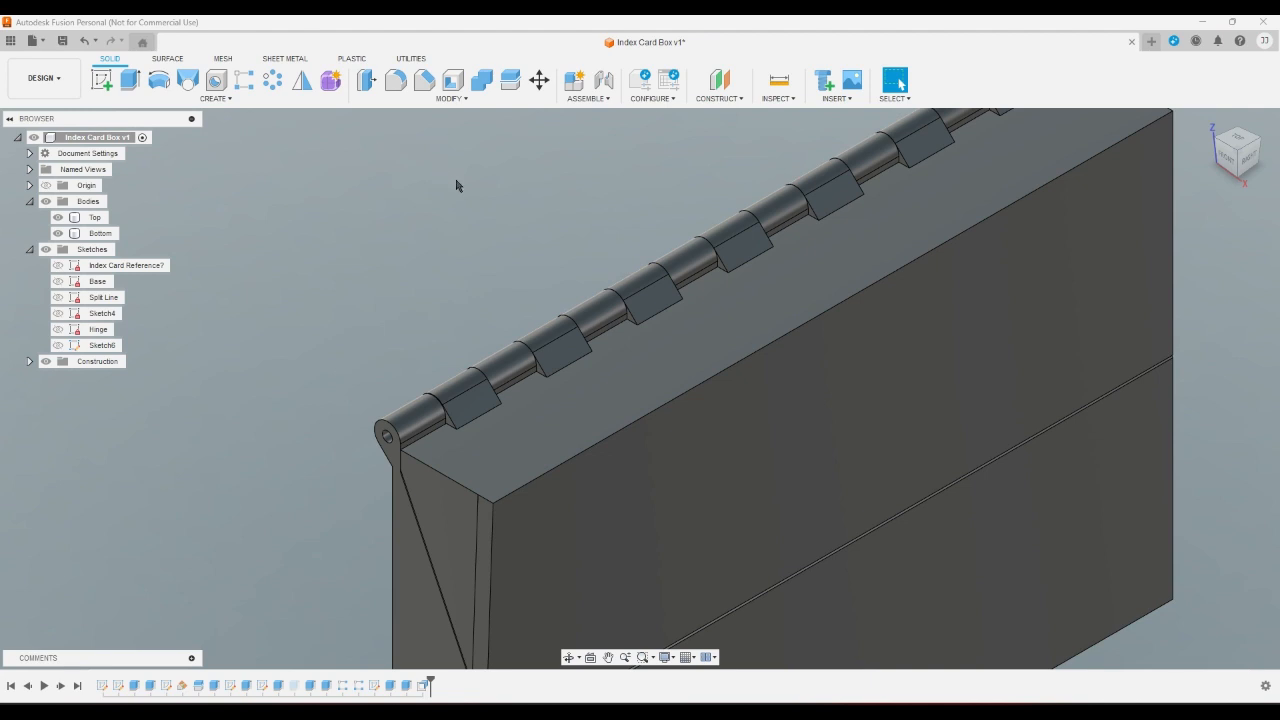
{"action": "left_click", "coordinate": [245, 80]}
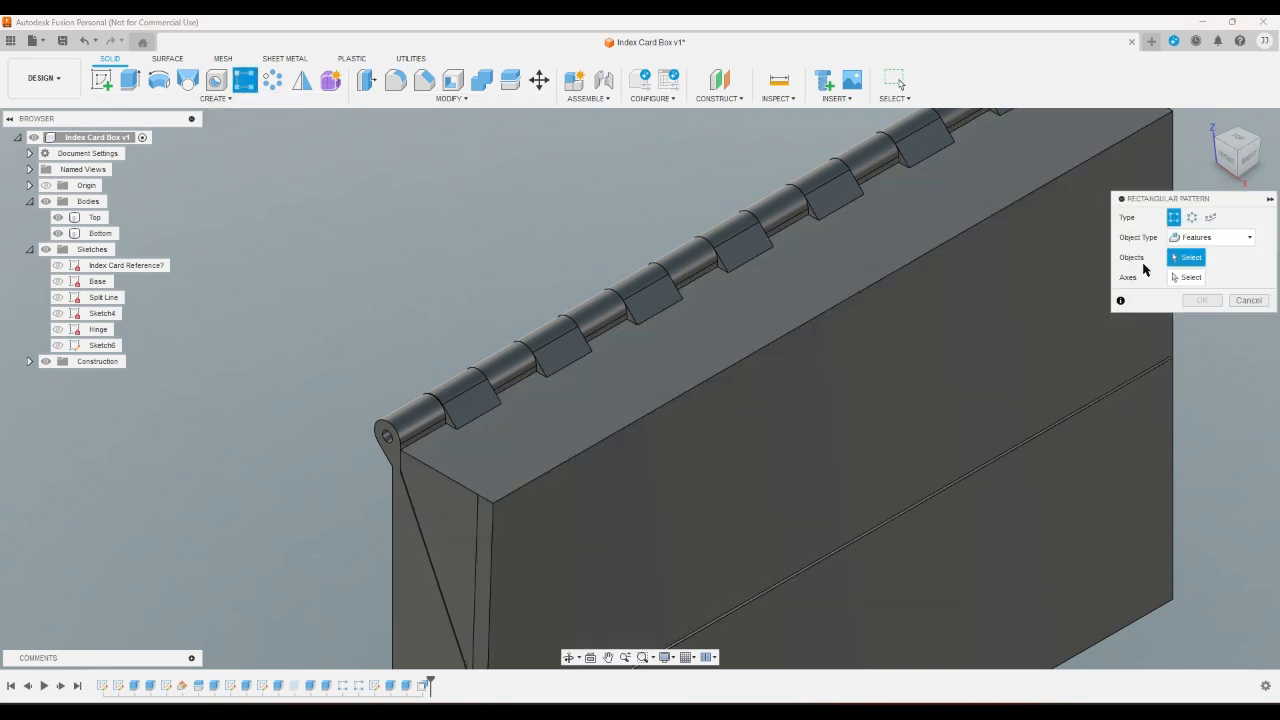
{"action": "left_click", "coordinate": [422, 686]}
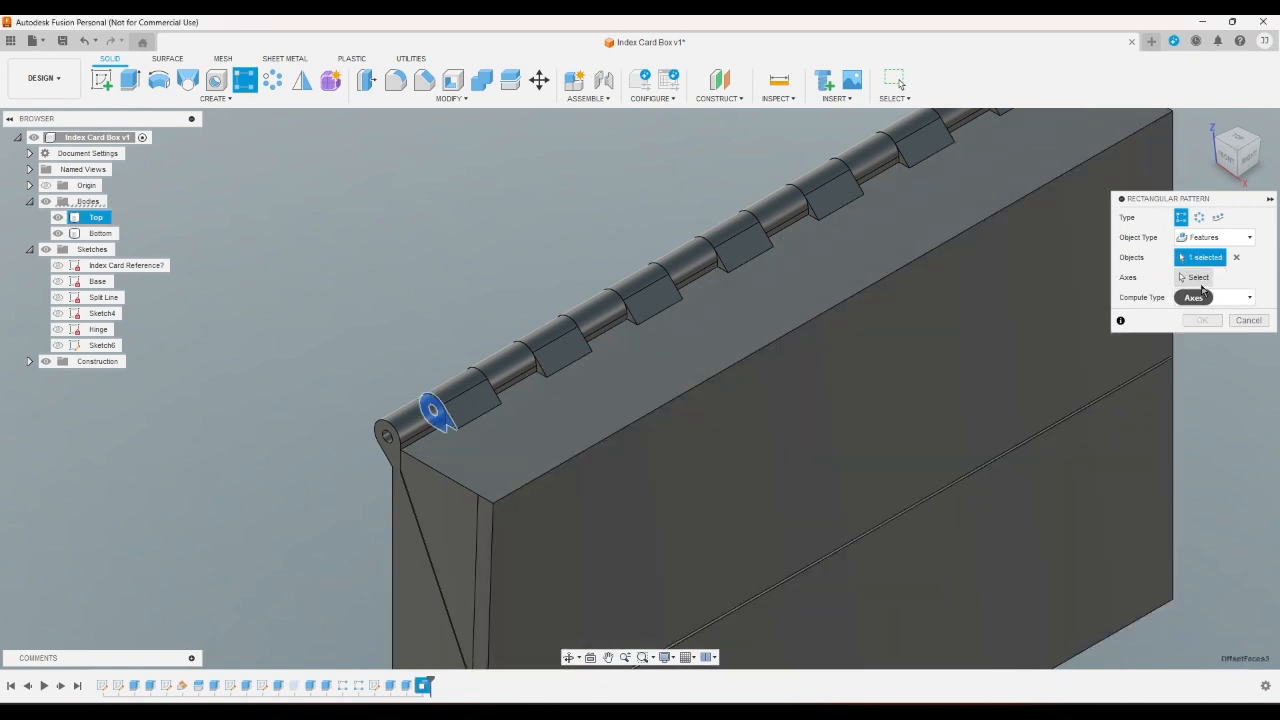
{"action": "left_click", "coordinate": [1198, 277]}
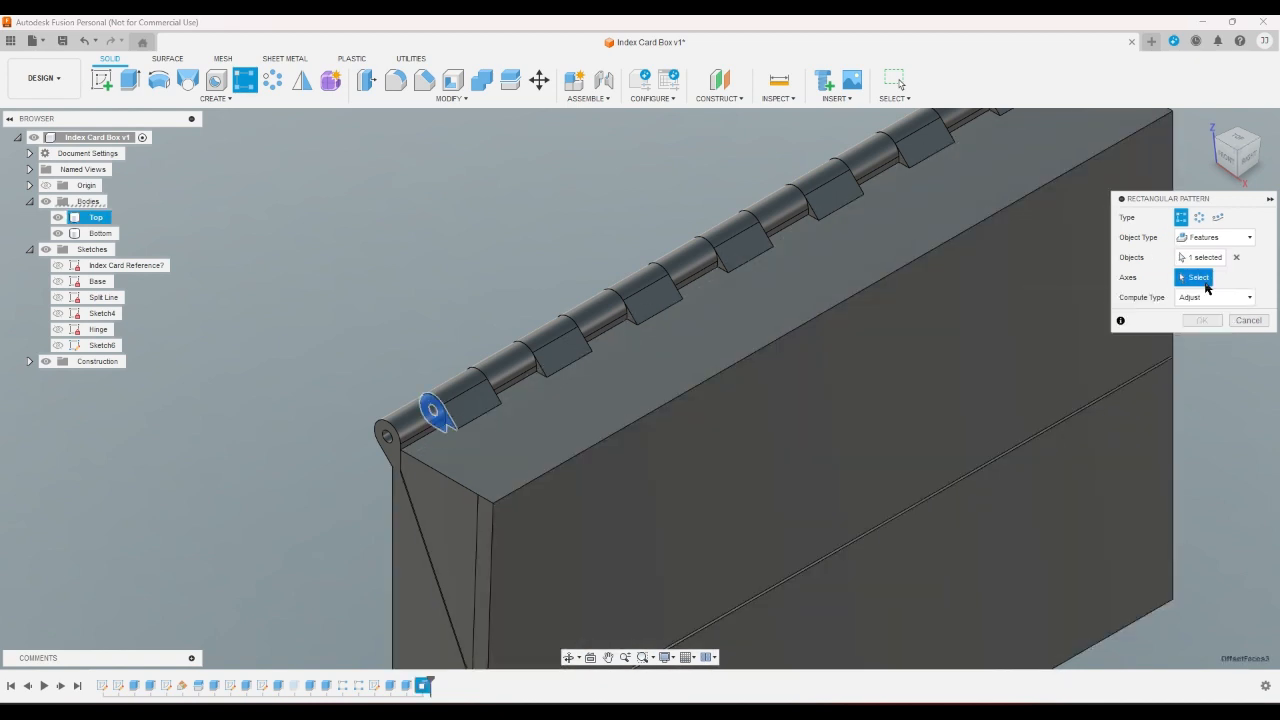
{"action": "left_click", "coordinate": [1218, 170]}
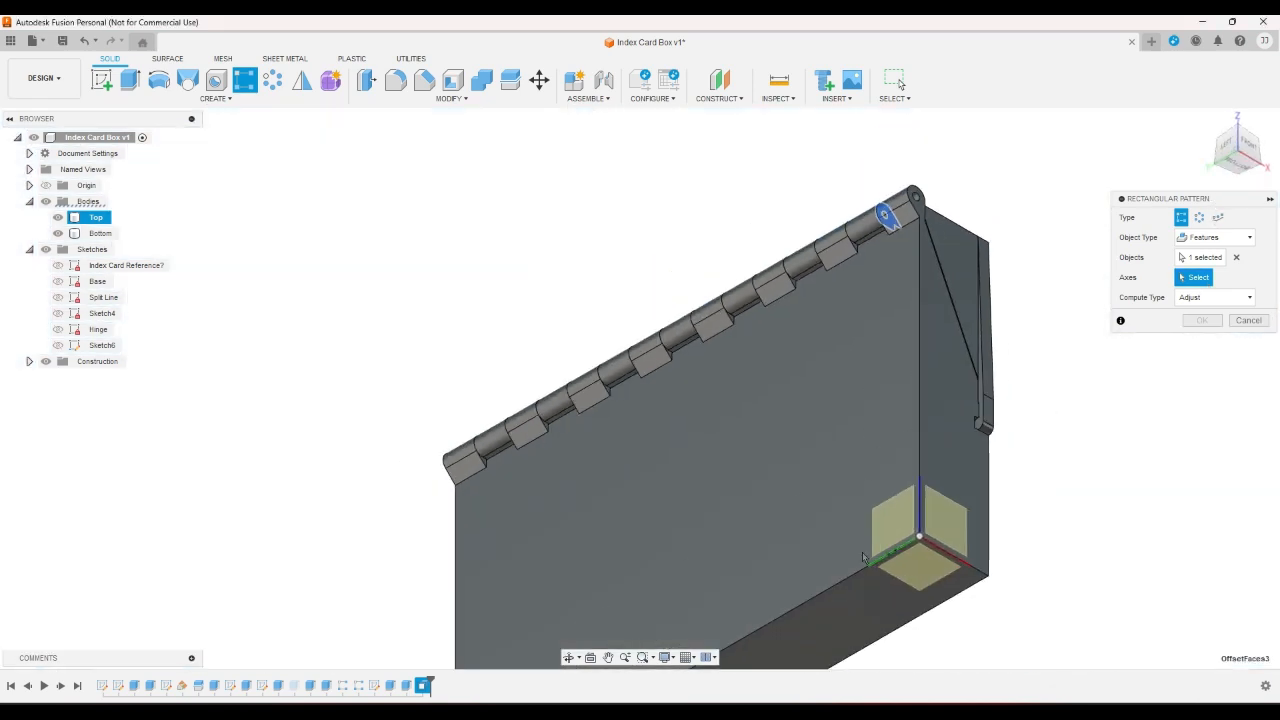
{"action": "left_click", "coordinate": [870, 574]}
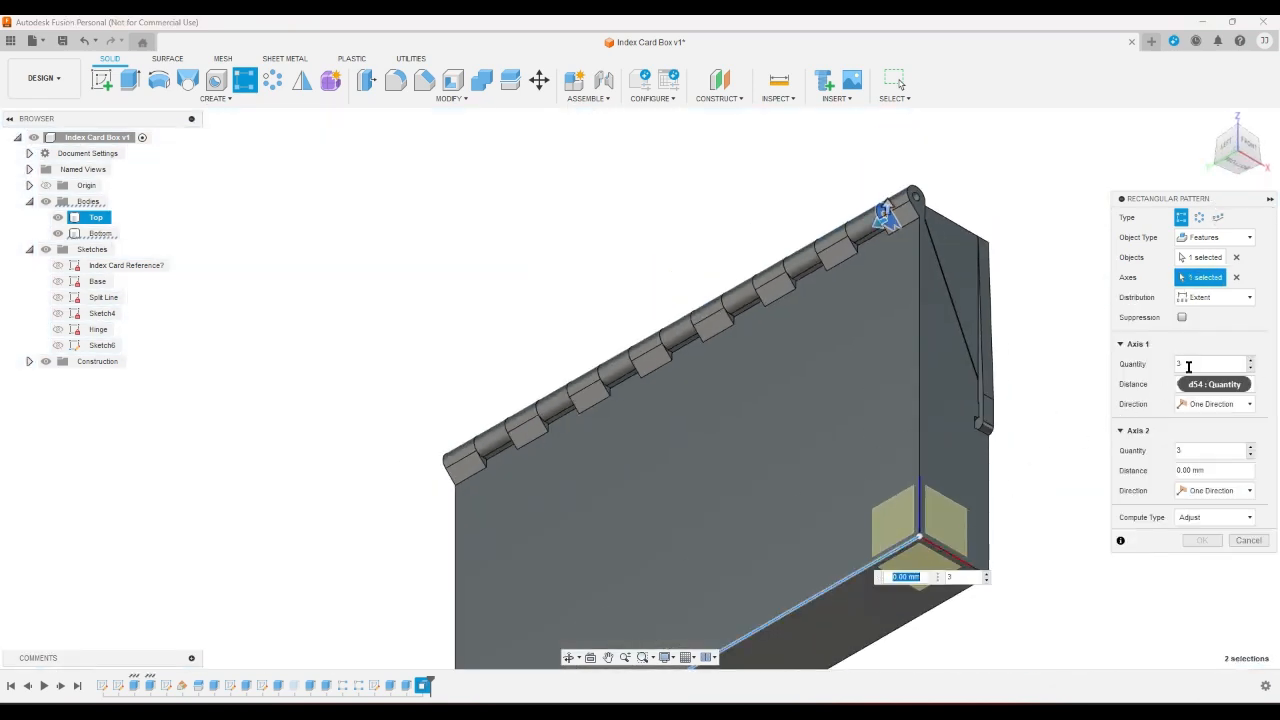
- Set the first-axis distance to the Word note's expression -( ( OutsideWidth - ( 2 * OutsideWidth / HingeCount ) ) - OutsideWidth / HingeCount )
{"action": "left_click", "coordinate": [1188, 366]}
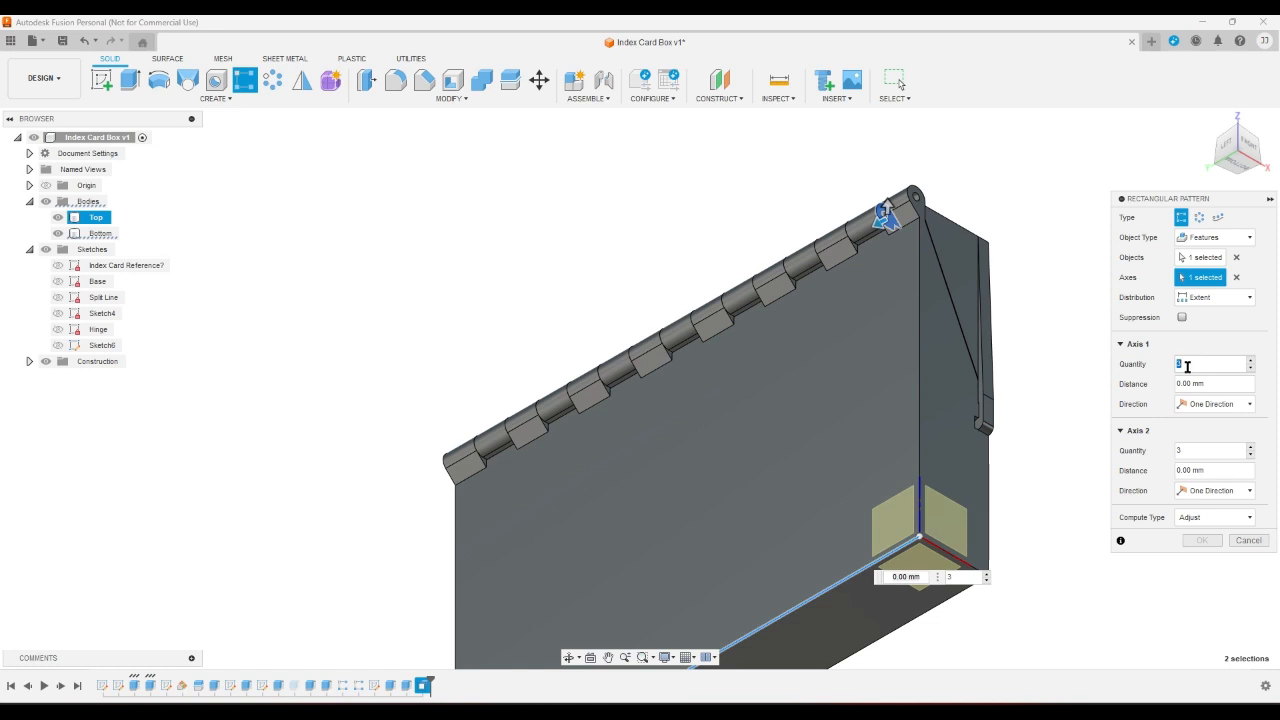
{"action": "key", "text": "BackSpace"}
{"action": "left_click", "coordinate": [605, 699]}
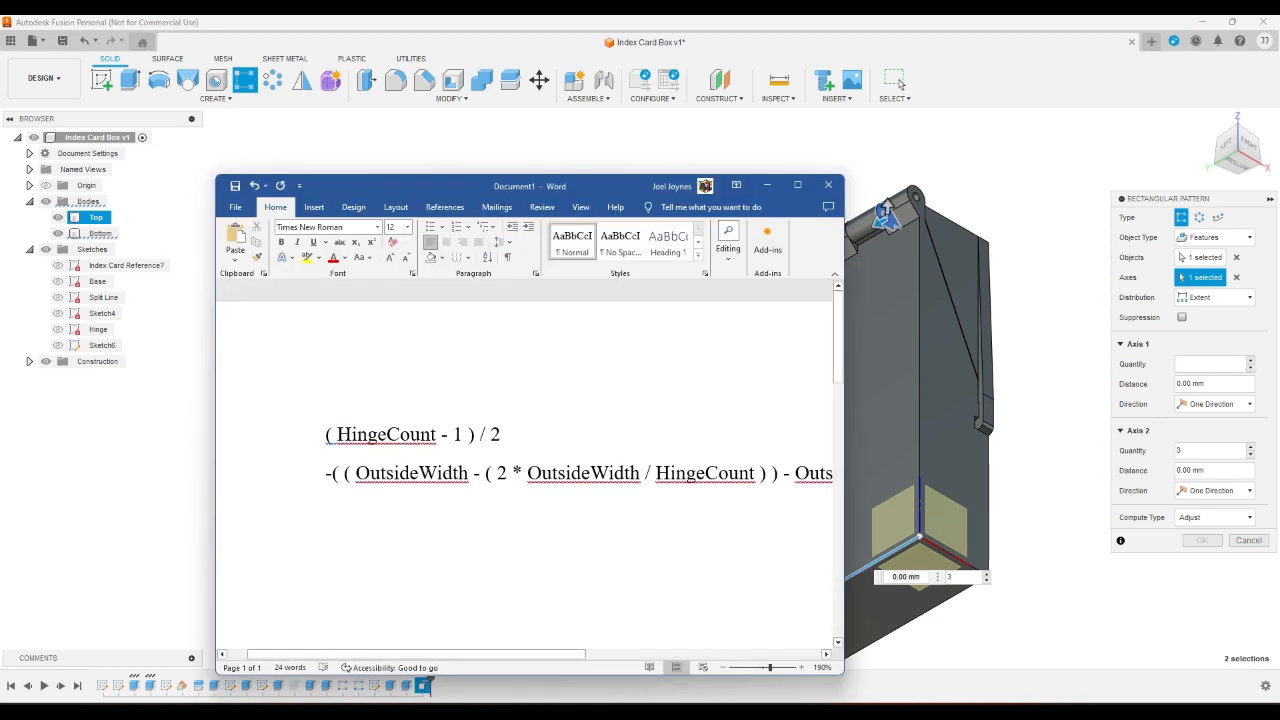
{"action": "triple_click", "coordinate": [398, 486]}
{"action": "left_click", "coordinate": [398, 474]}
{"action": "triple_click", "coordinate": [354, 474]}
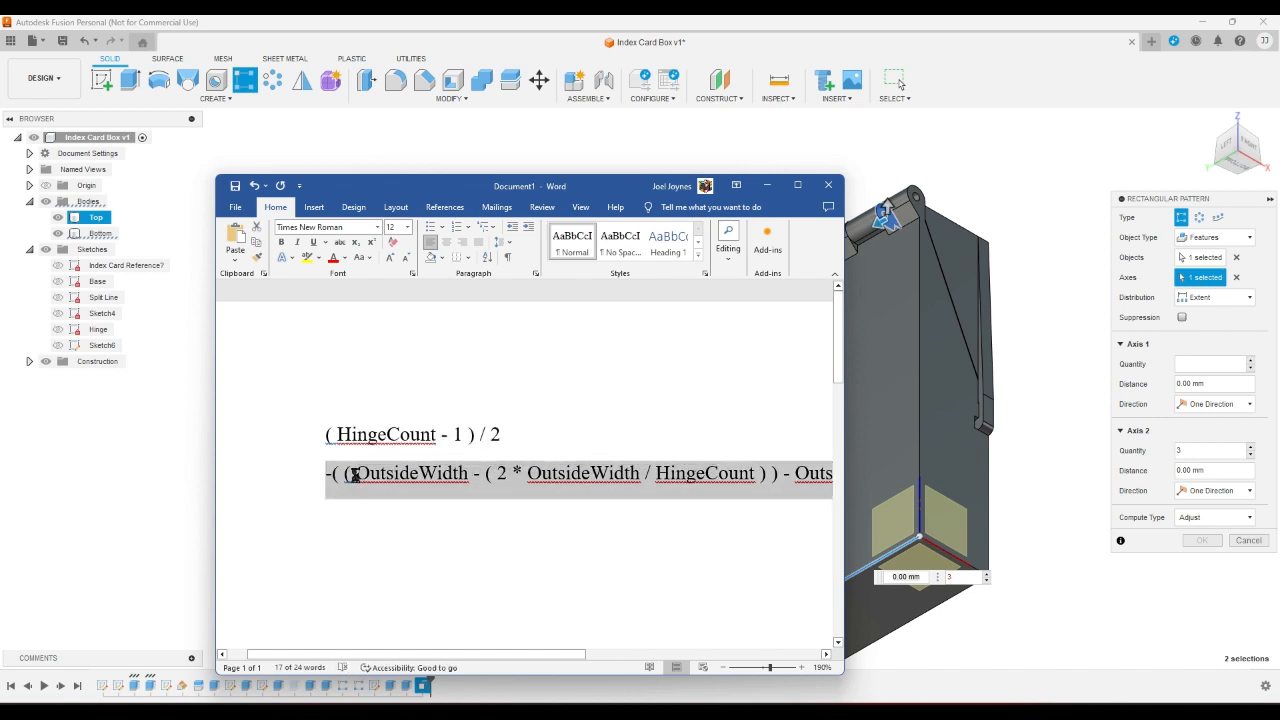
{"action": "left_click", "coordinate": [1213, 384]}
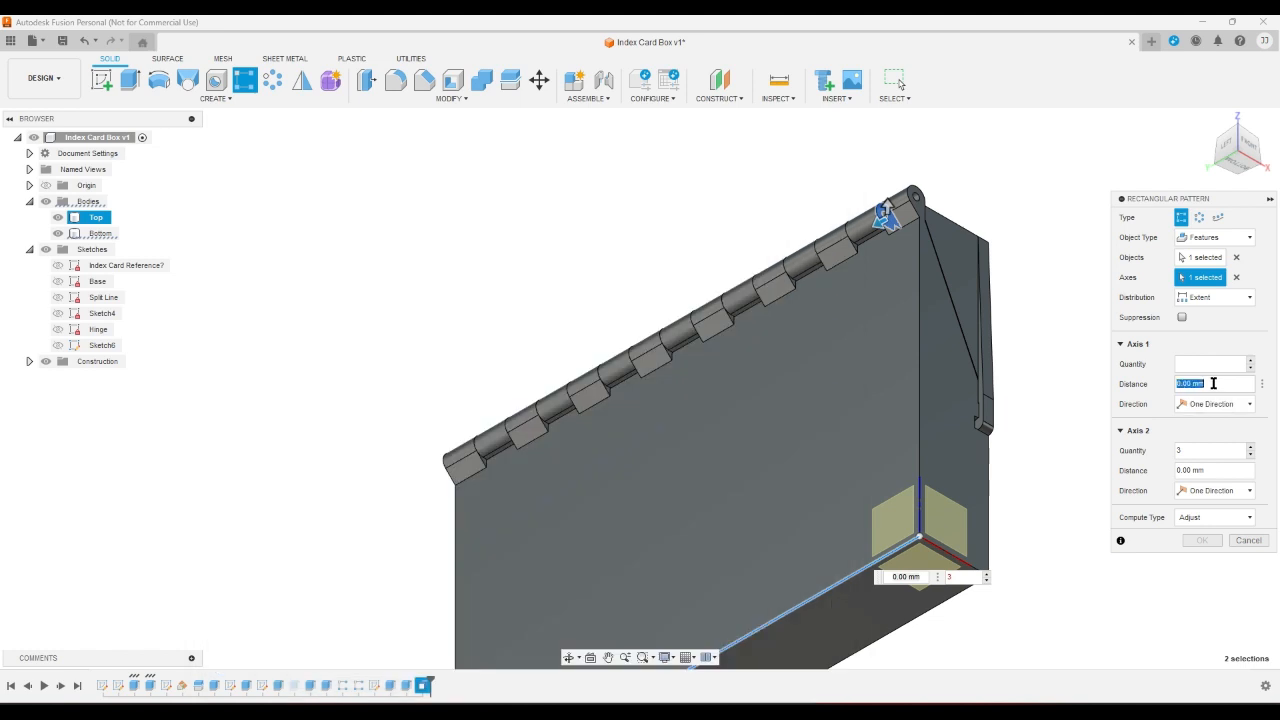
{"action": "key", "text": "ctrl+v"}
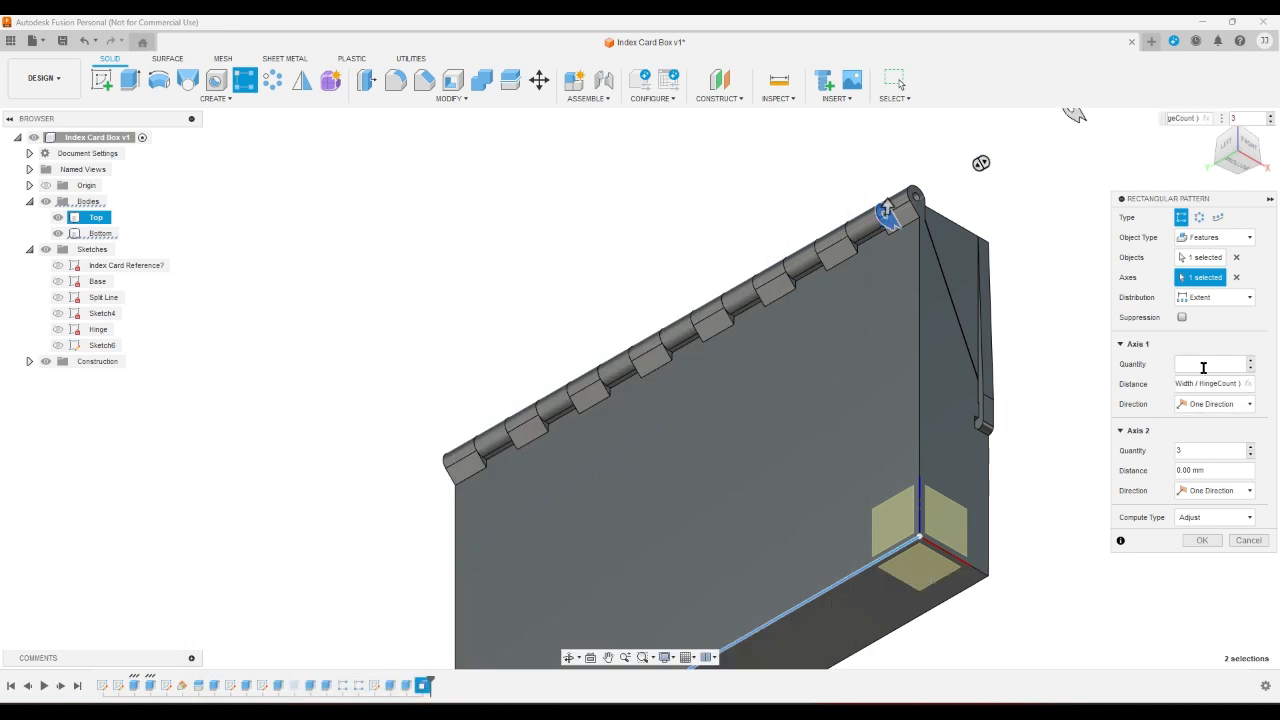
- Copy ( HingeCount - 1 ) / 2 from the Word document and set it as the pattern's first-axis quantity
{"action": "key", "text": "alt+Tab"}
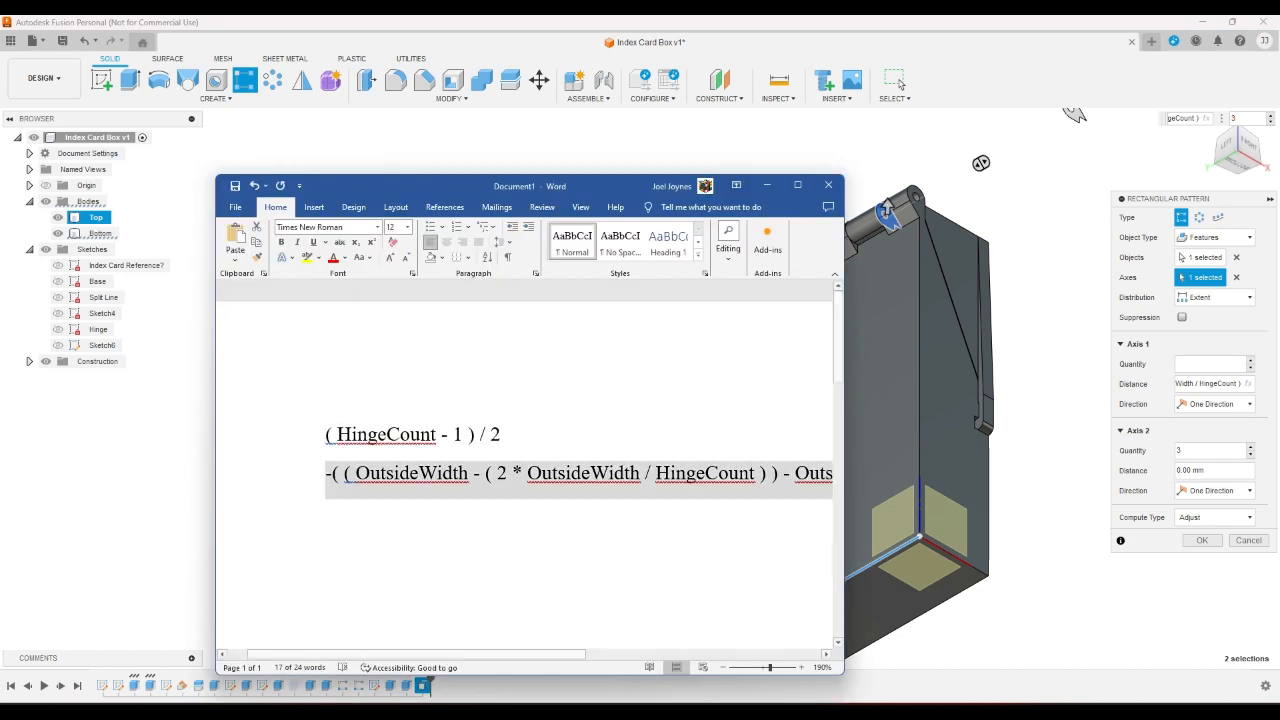
{"action": "triple_click", "coordinate": [438, 436]}
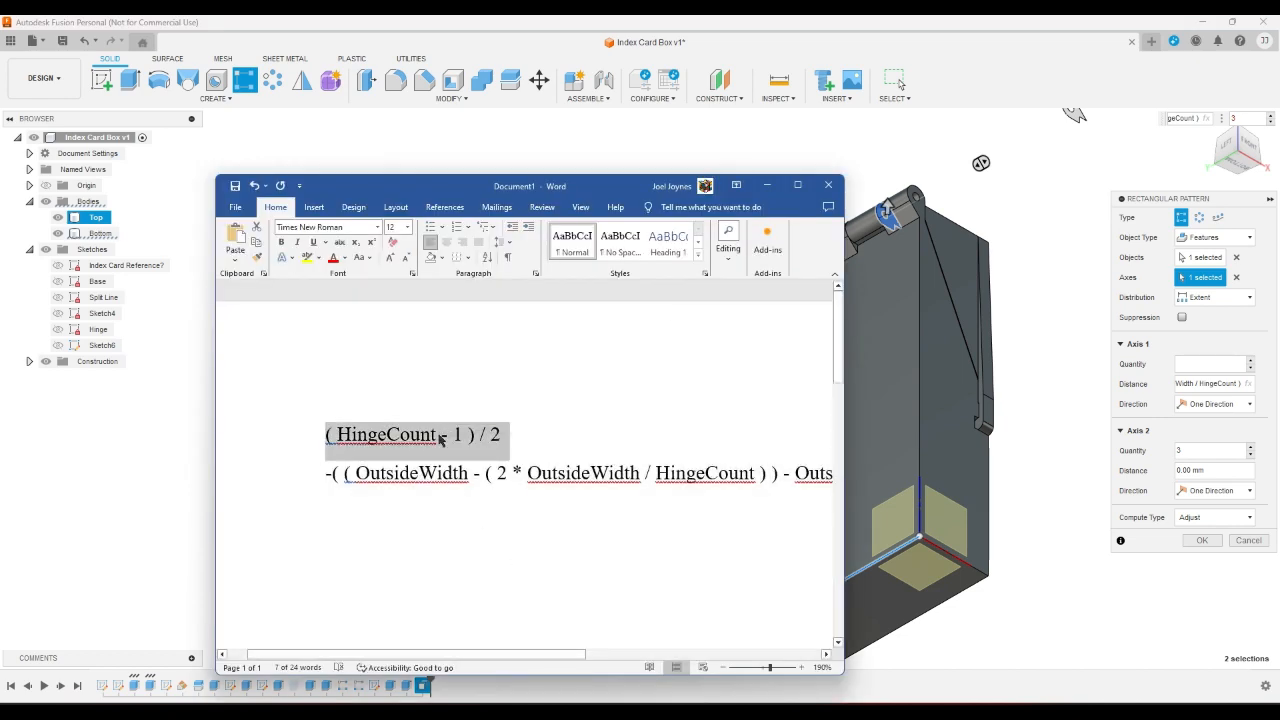
{"action": "key", "text": "ctrl+c"}
{"action": "key", "text": "alt+Tab"}
{"action": "left_click", "coordinate": [1214, 363]}
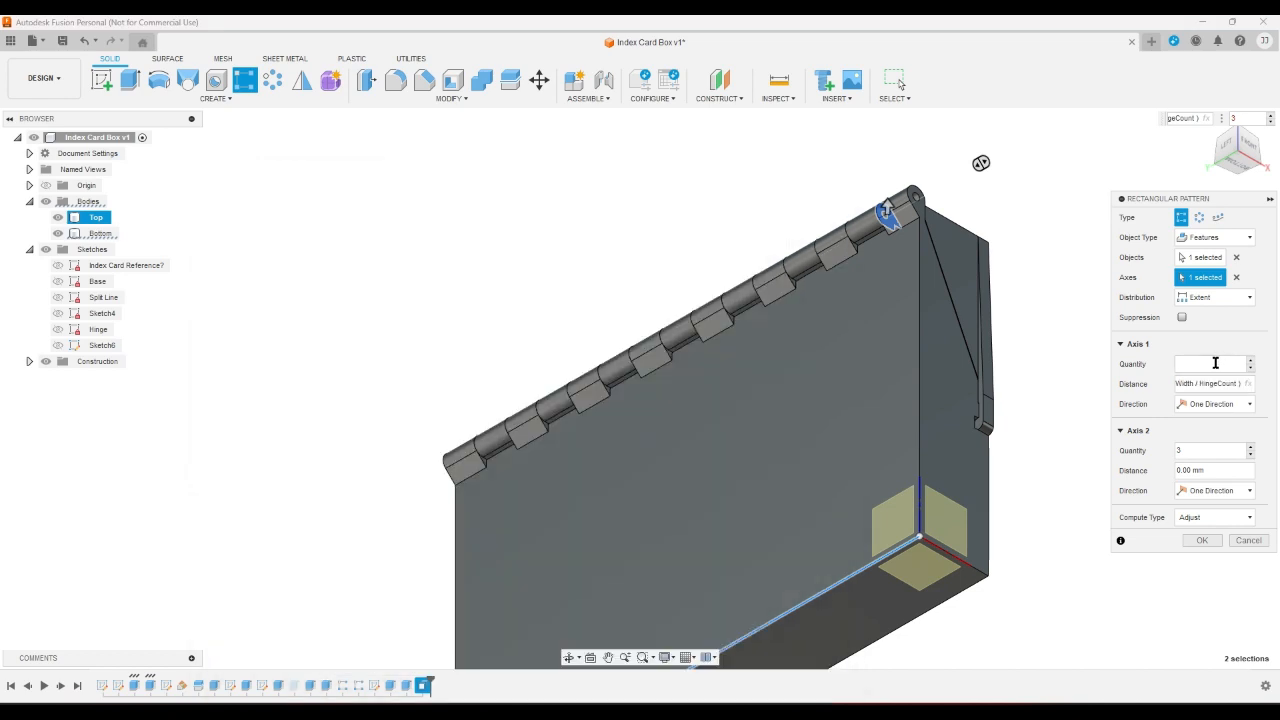
{"action": "key", "text": "ctrl+v"}
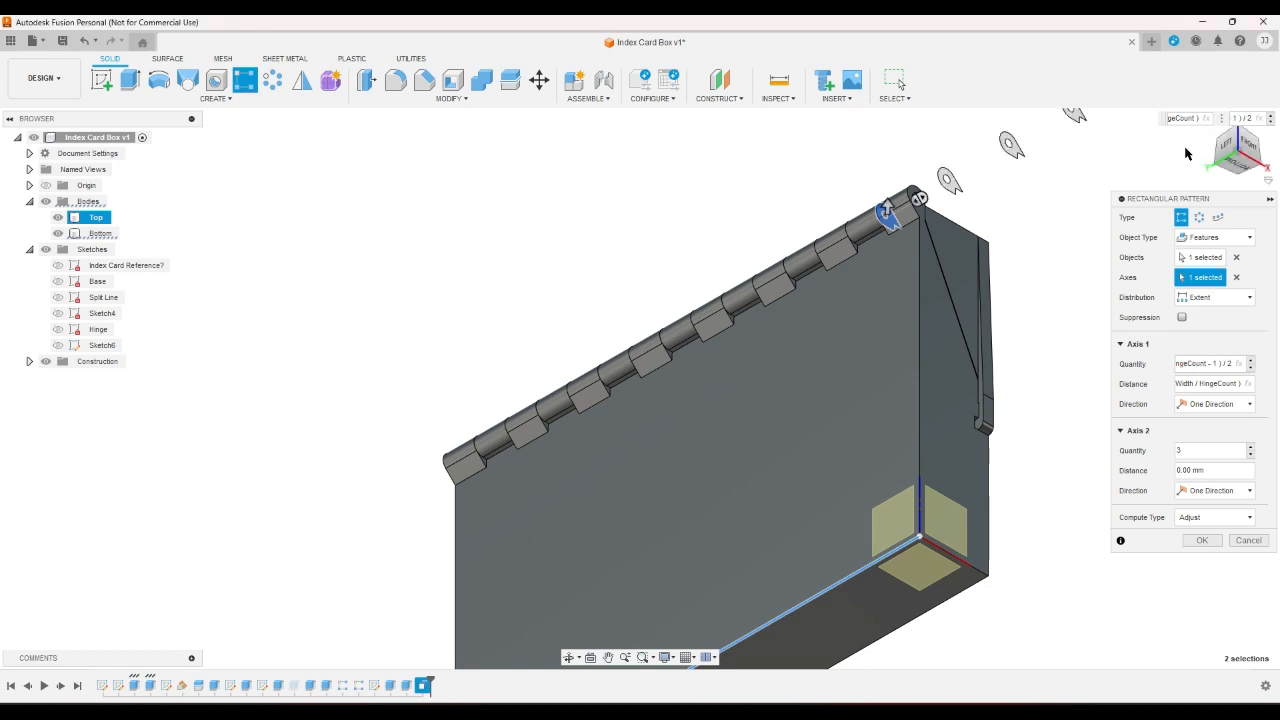
- Remove the leading minus sign from the distance expression to reverse the pattern direction, and finish the pattern with the Bottom body hidden
{"action": "left_click", "coordinate": [1259, 137]}
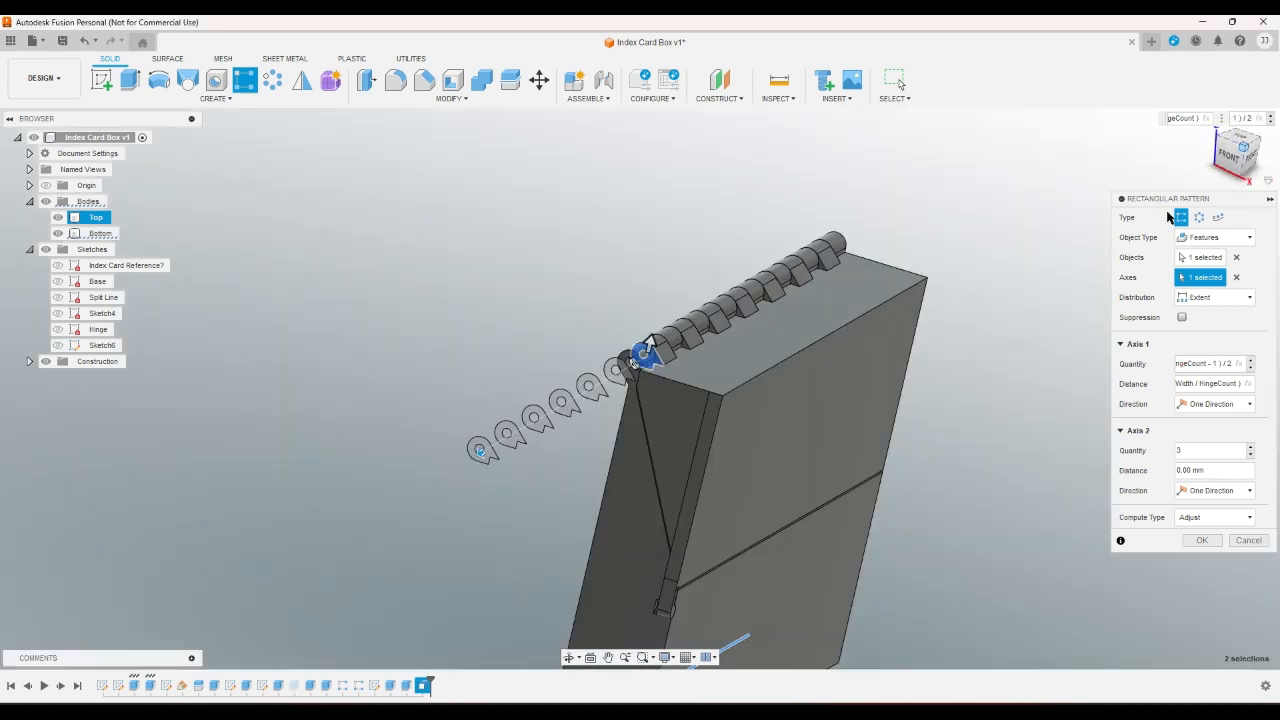
{"action": "left_click", "coordinate": [1219, 383]}
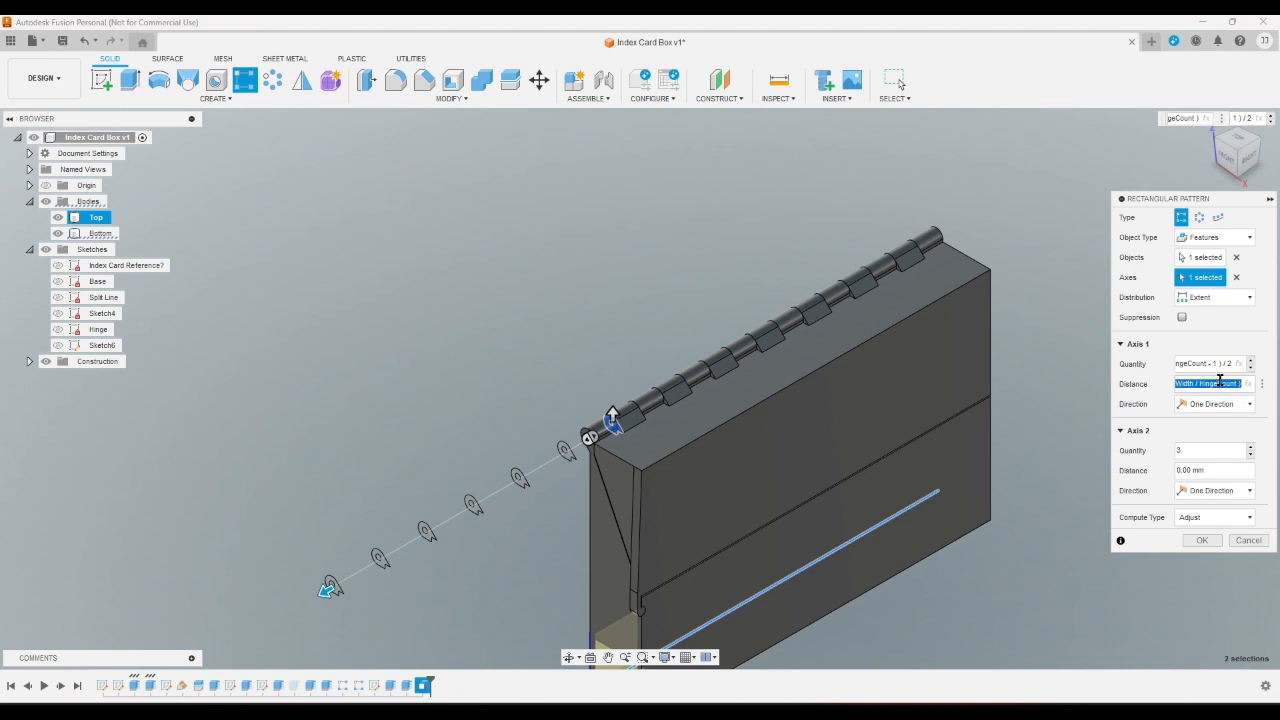
{"action": "key", "text": "Left"}
{"action": "type", "text": "- ( 2 * OutsideWi"}
{"action": "key", "text": "Return"}
{"action": "key", "text": "Delete"}
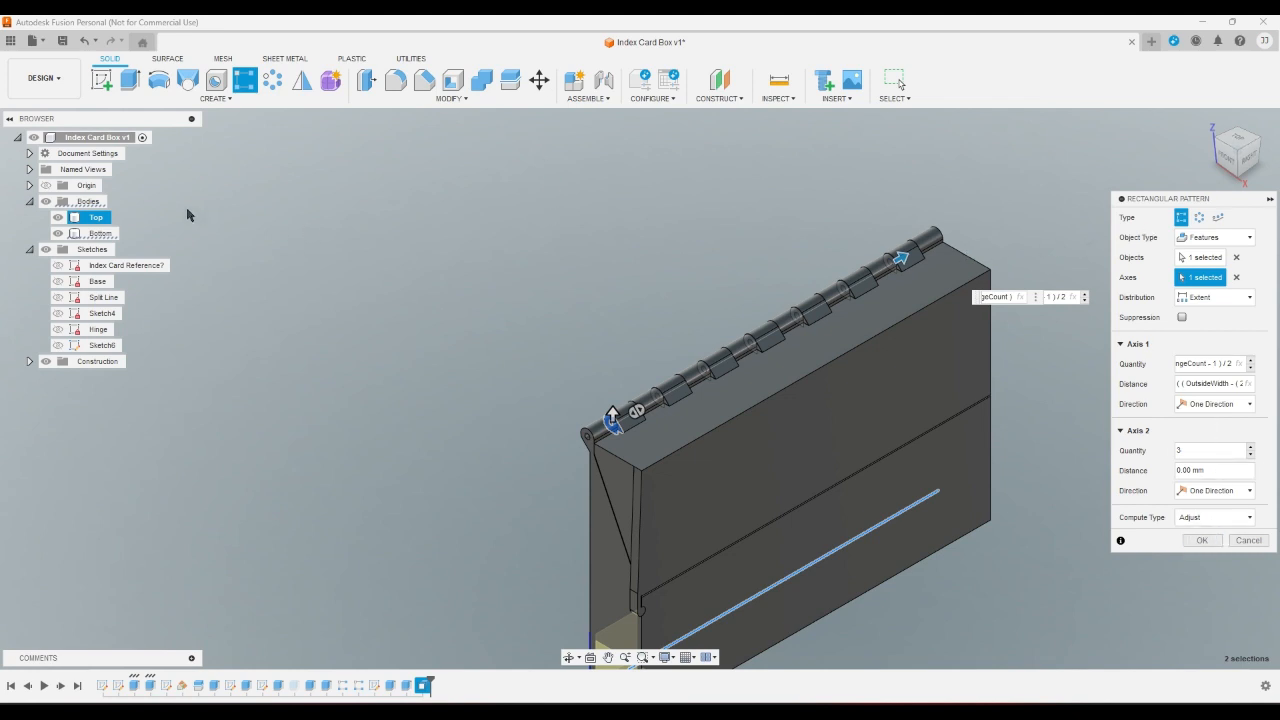
{"action": "left_click", "coordinate": [57, 233]}
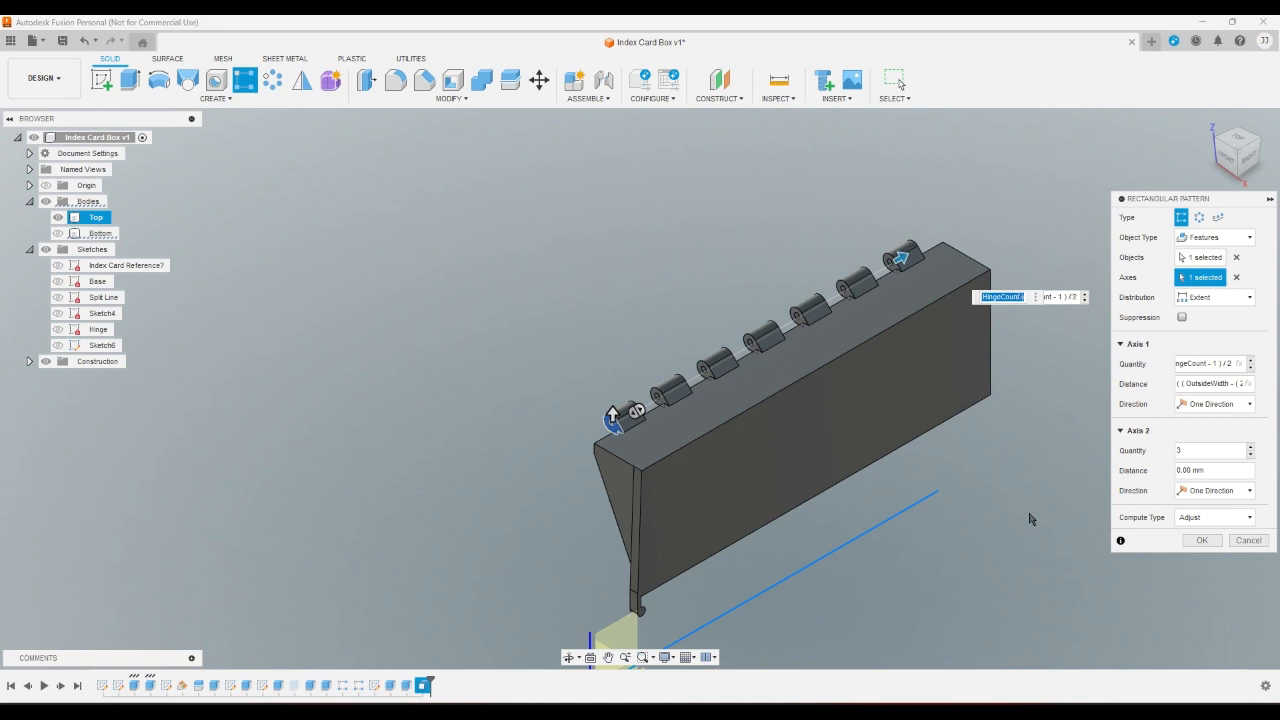
{"action": "left_click", "coordinate": [1199, 546]}
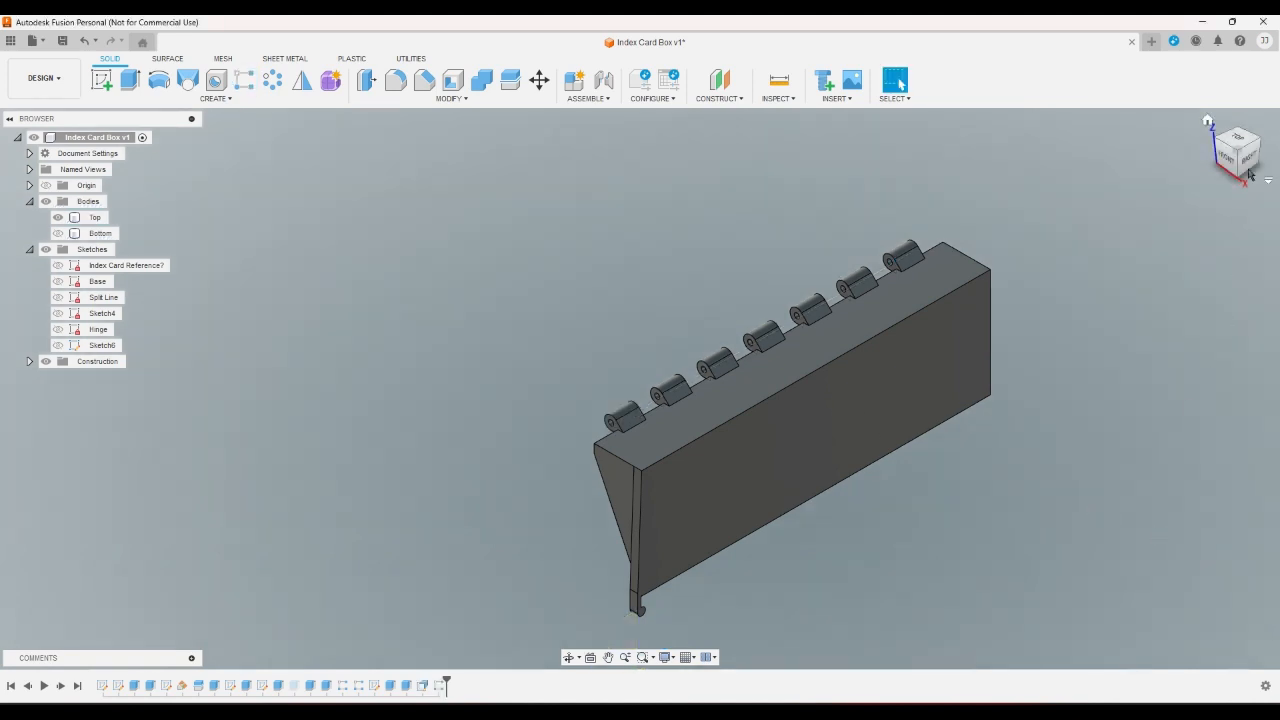
- Show the Bottom body and examine the clearance between the hinge knuckles along the box's edge
{"action": "left_click", "coordinate": [57, 233]}
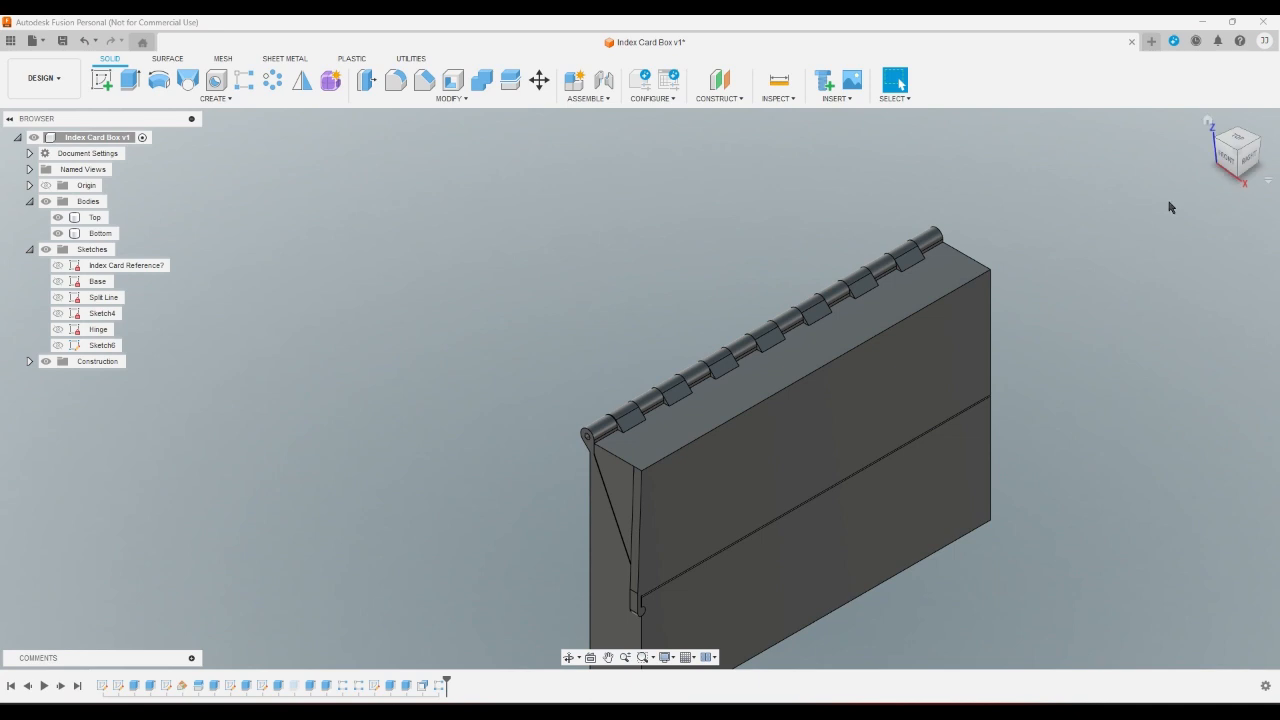
{"action": "left_click", "coordinate": [1250, 158]}
{"action": "scroll", "coordinate": [516, 400], "scroll_direction": "up", "scroll_amount": 5}
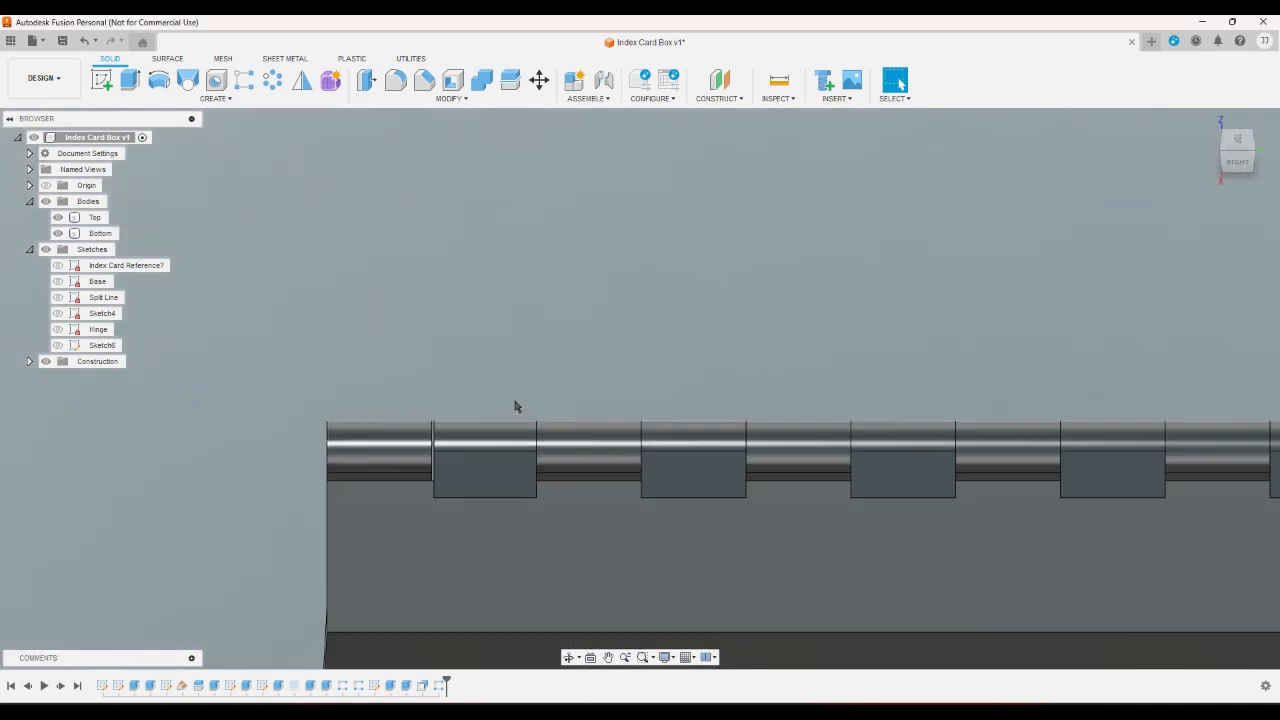
{"action": "scroll", "coordinate": [516, 401], "scroll_direction": "down", "scroll_amount": 2}
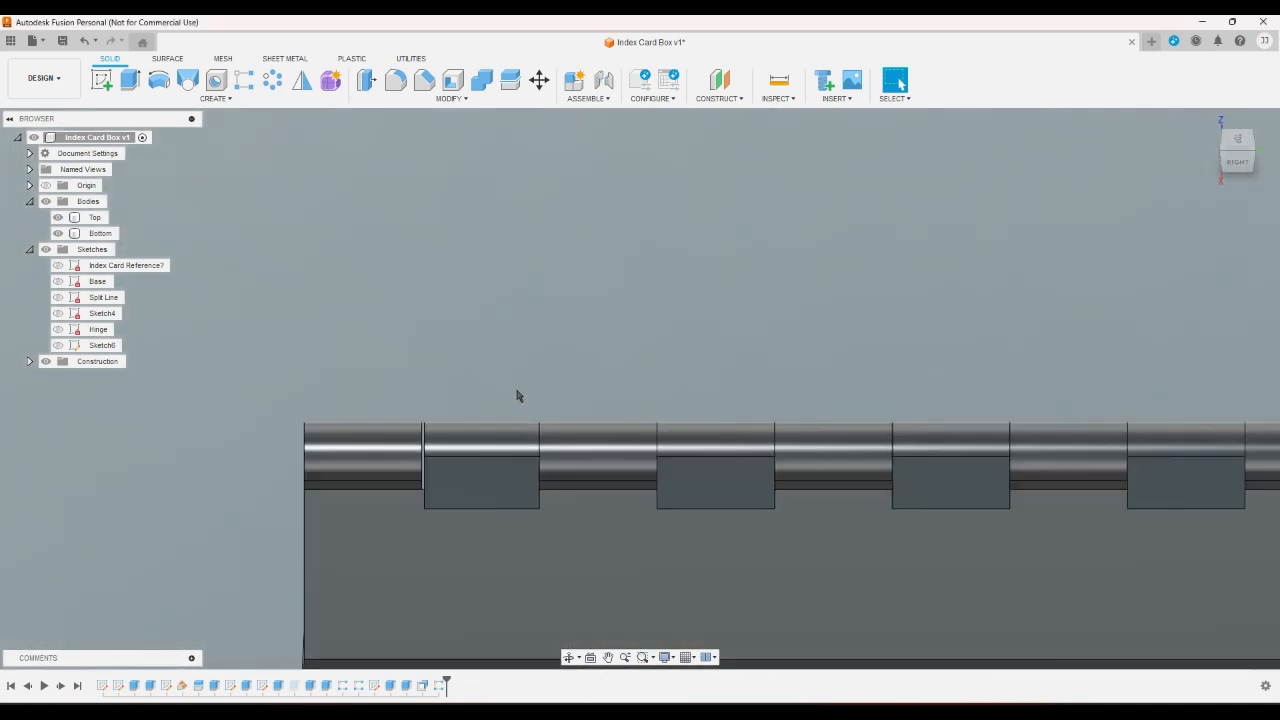
{"action": "scroll", "coordinate": [517, 396], "scroll_direction": "down", "scroll_amount": 1}
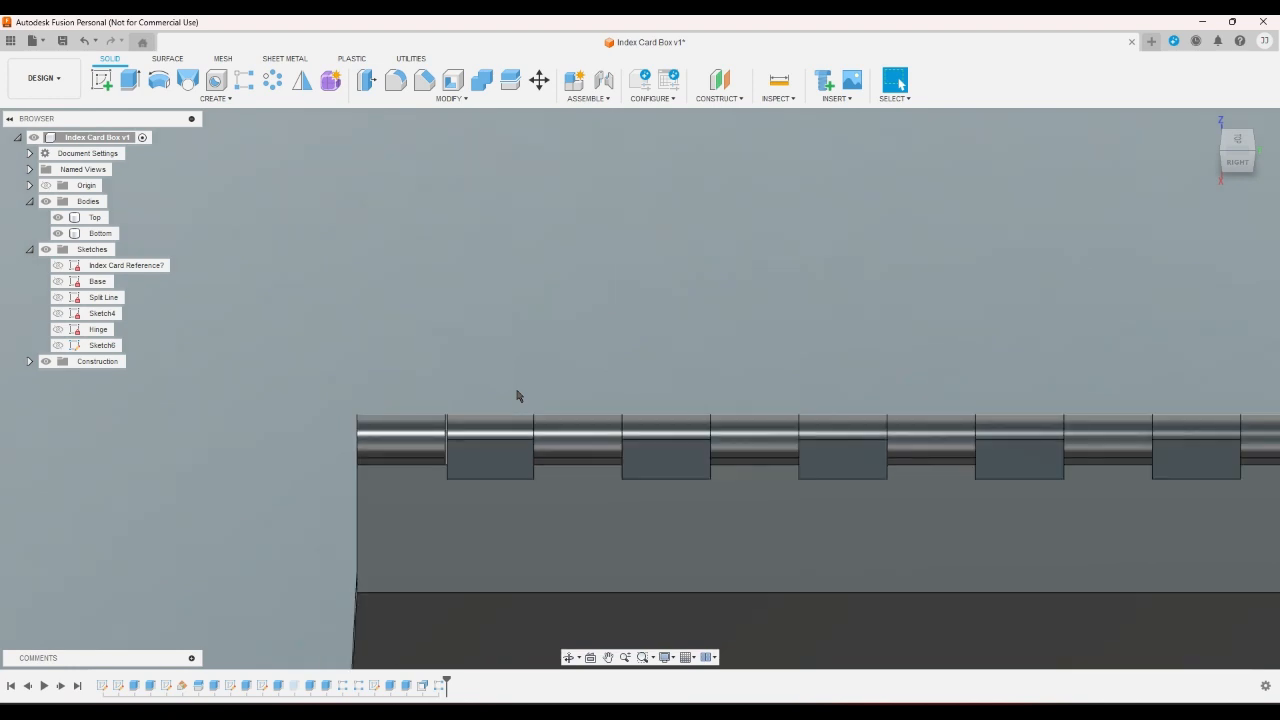
{"action": "scroll", "coordinate": [545, 394], "scroll_direction": "down", "scroll_amount": 2}
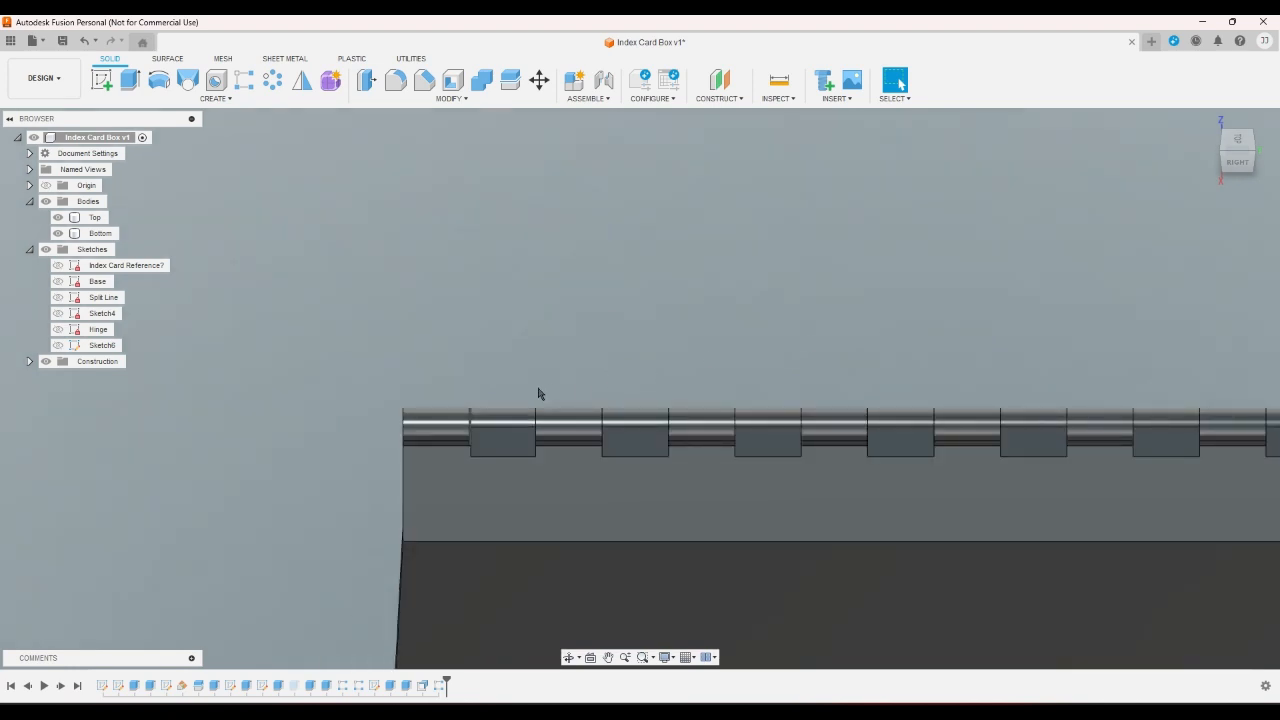
{"action": "left_click", "coordinate": [1222, 160]}
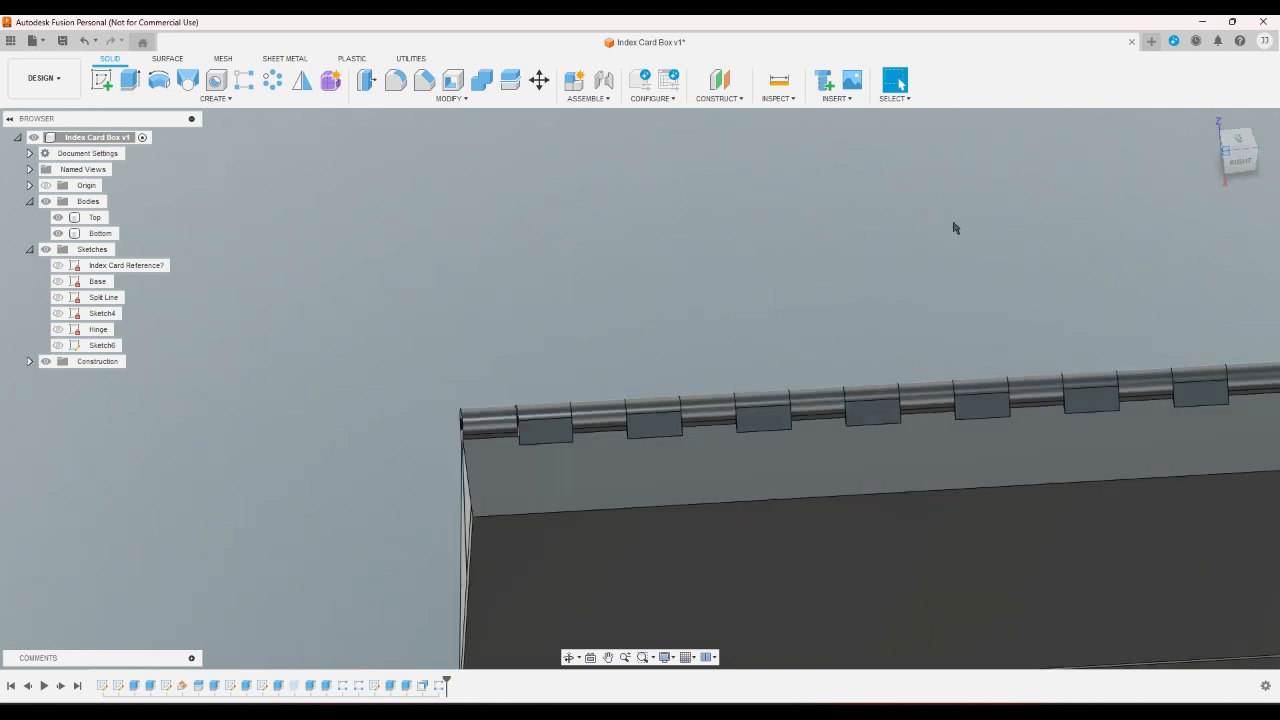
{"action": "scroll", "coordinate": [703, 437], "scroll_direction": "up", "scroll_amount": 4}
{"action": "scroll", "coordinate": [654, 404], "scroll_direction": "up", "scroll_amount": 3}
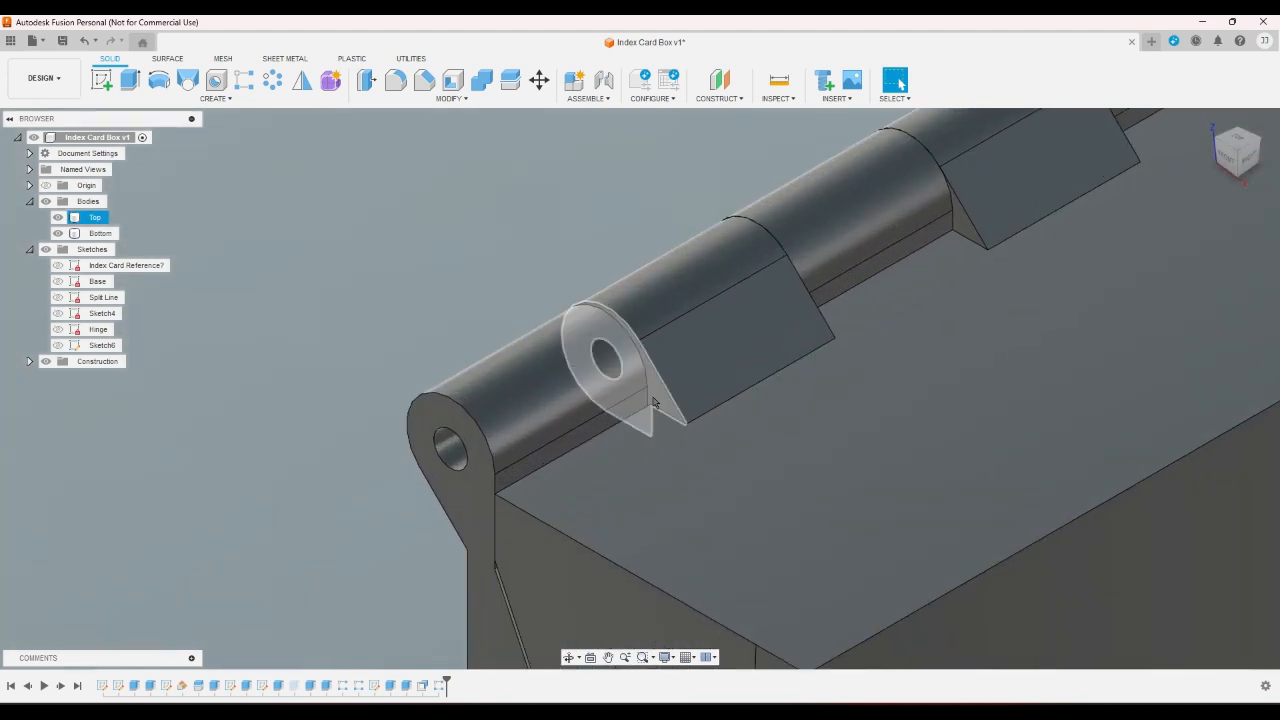
- Delete the face offset feature that precedes the last rectangular pattern, despite its downstream references
{"action": "left_click", "coordinate": [422, 686]}
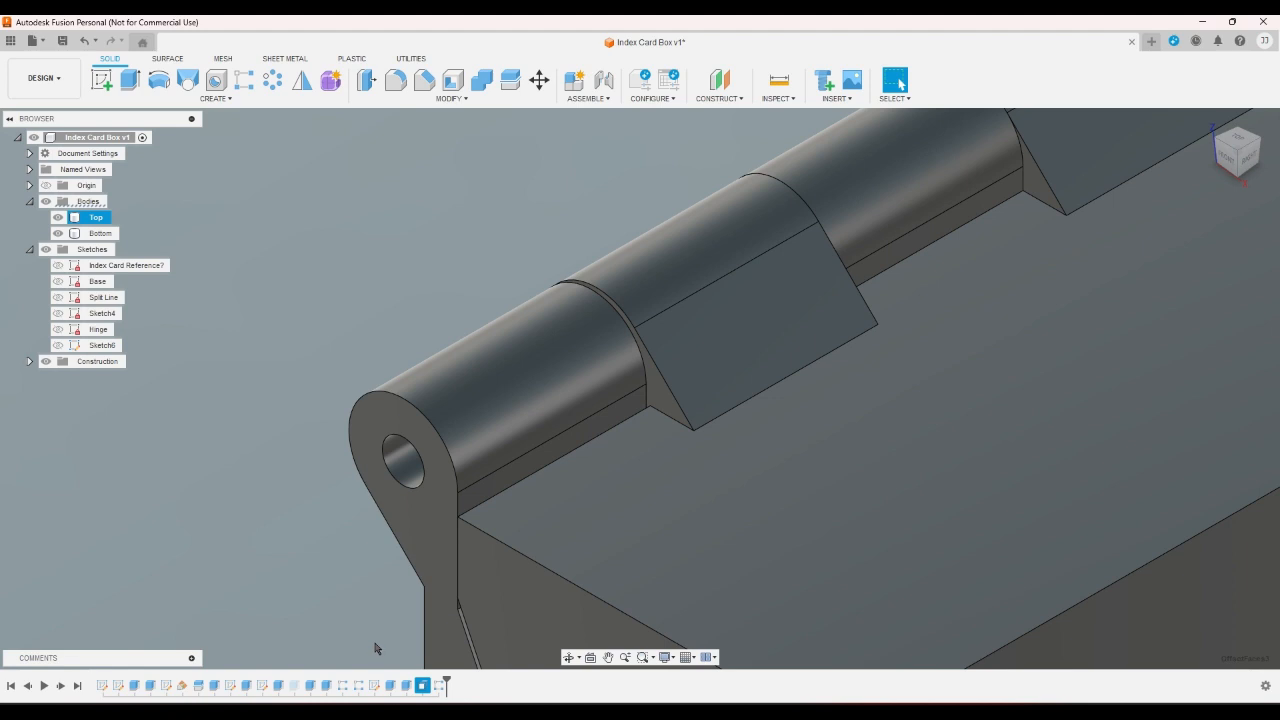
{"action": "left_click", "coordinate": [372, 643]}
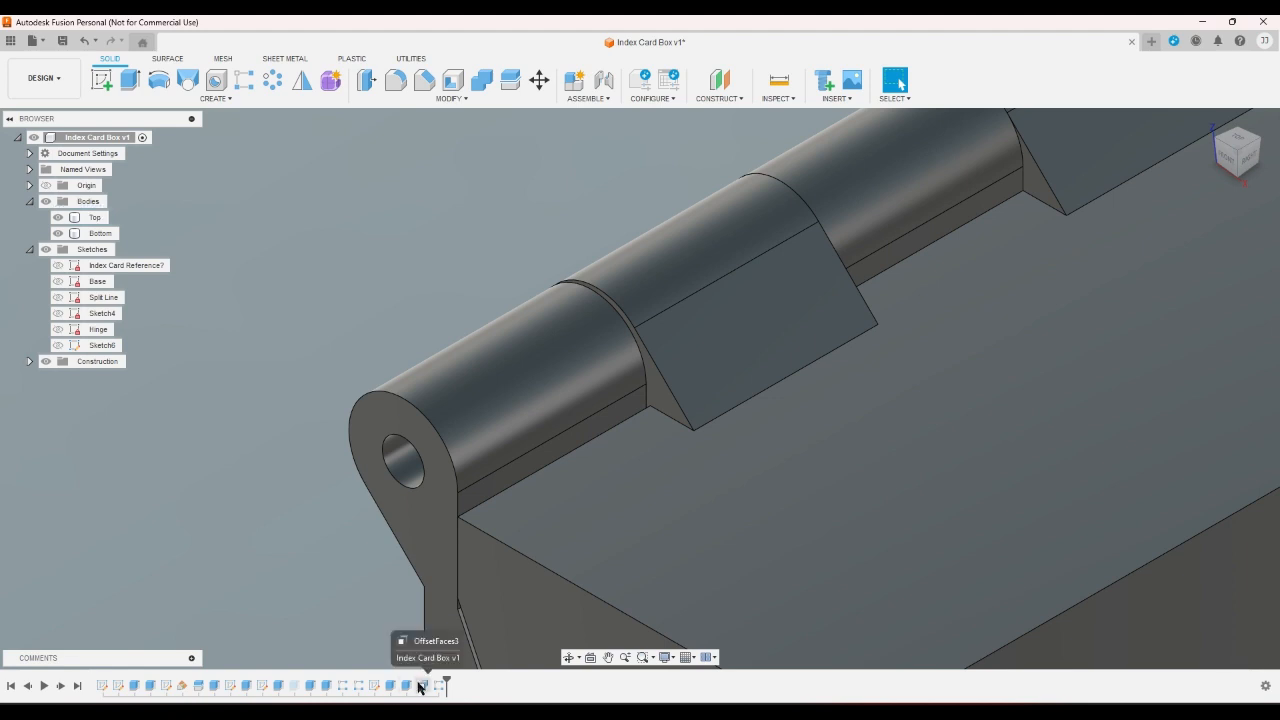
{"action": "left_click", "coordinate": [421, 686]}
{"action": "key", "text": "Delete"}
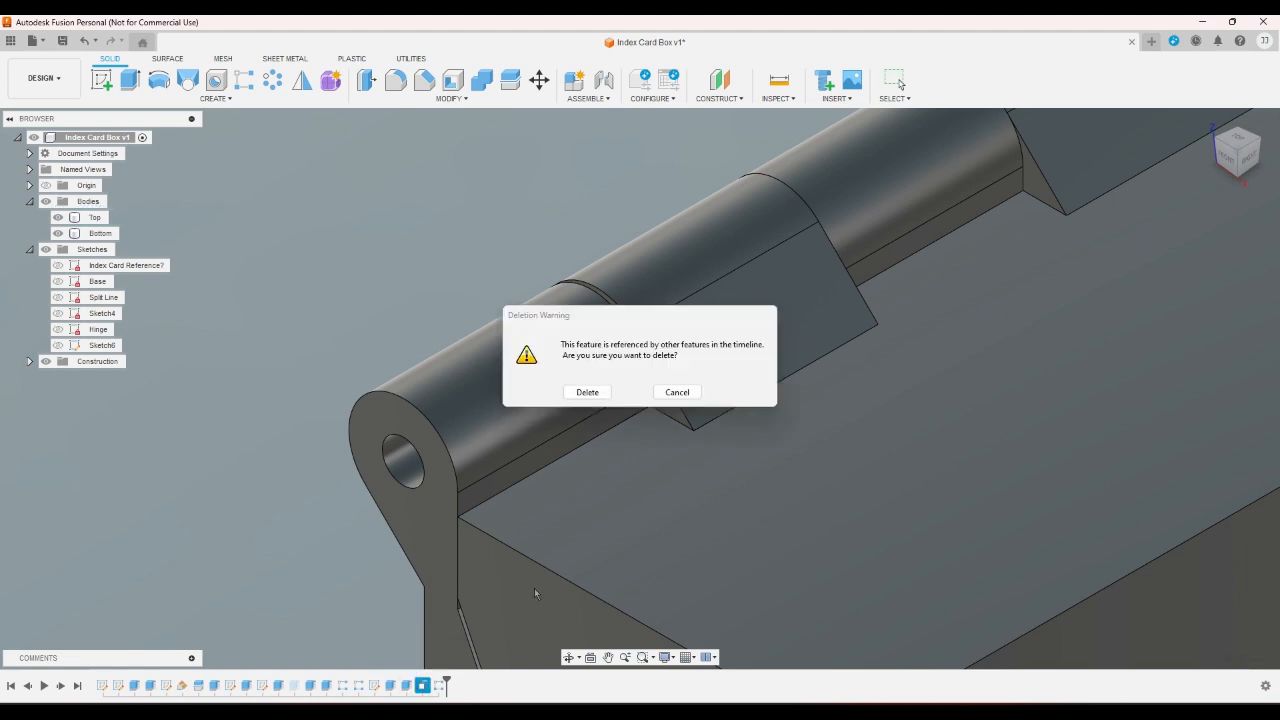
{"action": "left_click", "coordinate": [592, 391]}
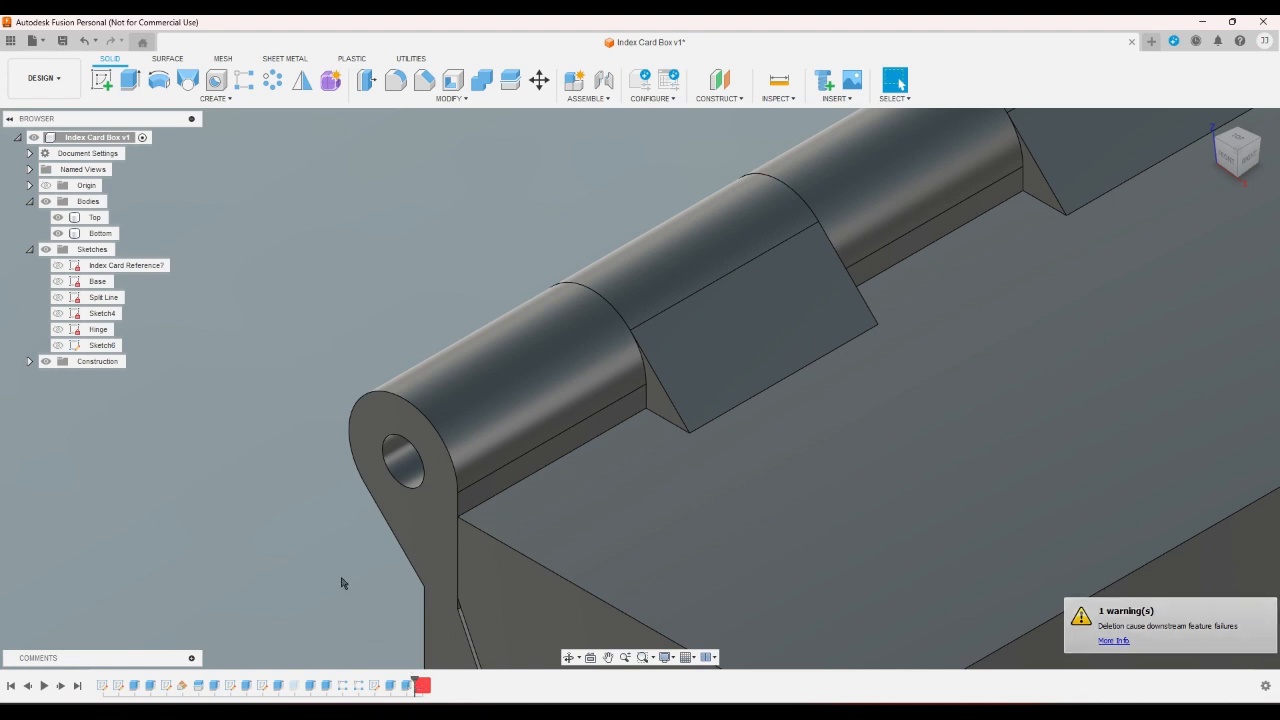
- Extrude the end face of the Top body's first hinge knuckle by -0.1 mm as a cut, with the Bottom body hidden
{"action": "left_click", "coordinate": [129, 80]}
{"action": "left_click", "coordinate": [580, 413]}
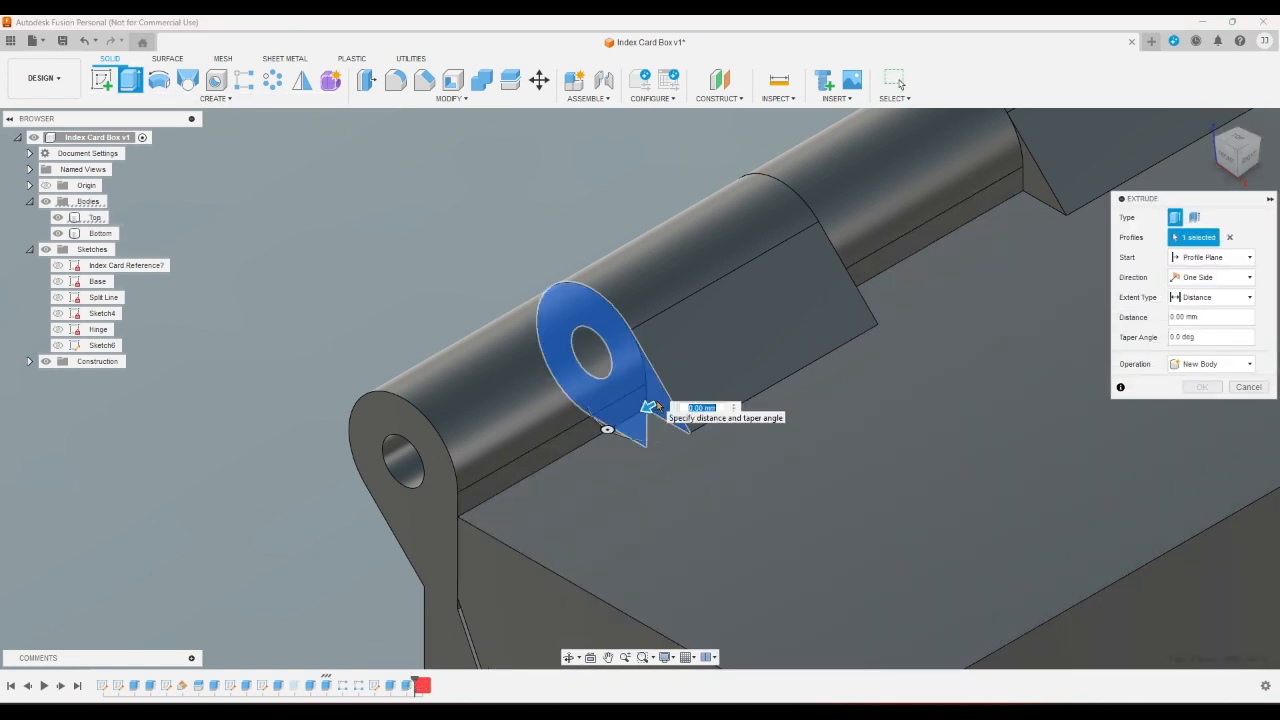
{"action": "left_click", "coordinate": [57, 233]}
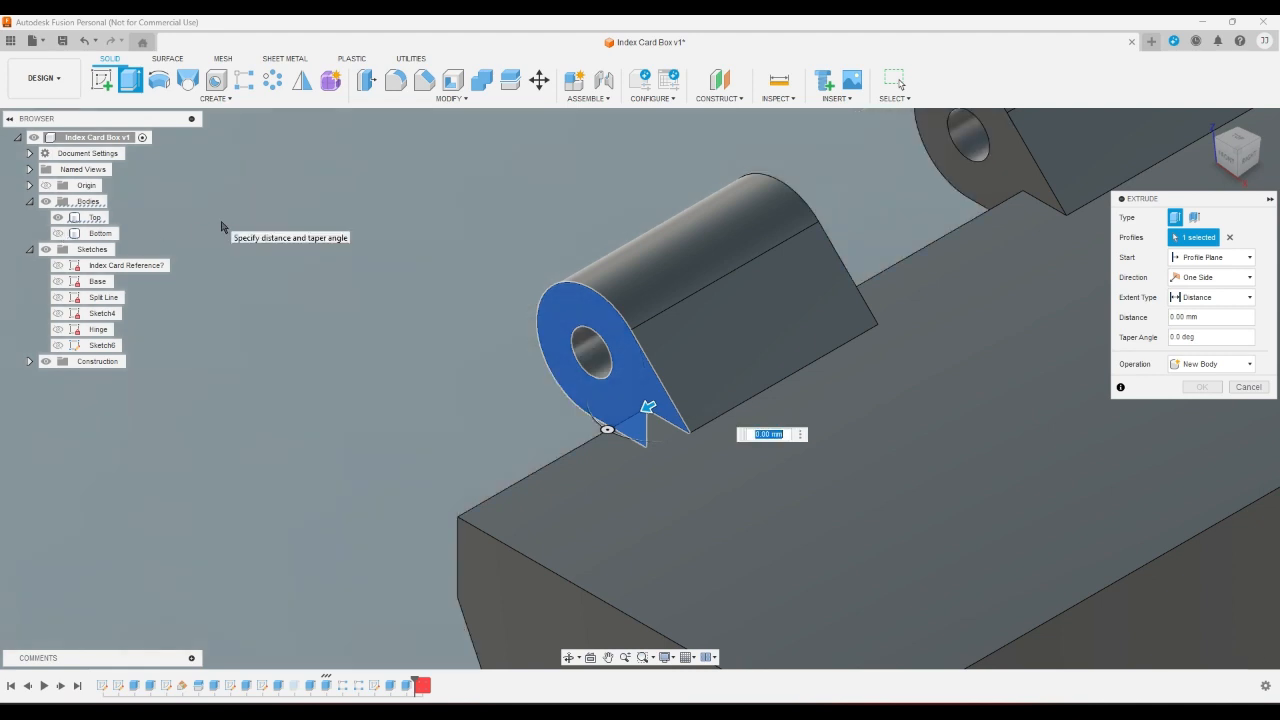
{"action": "key", "text": "Escape"}
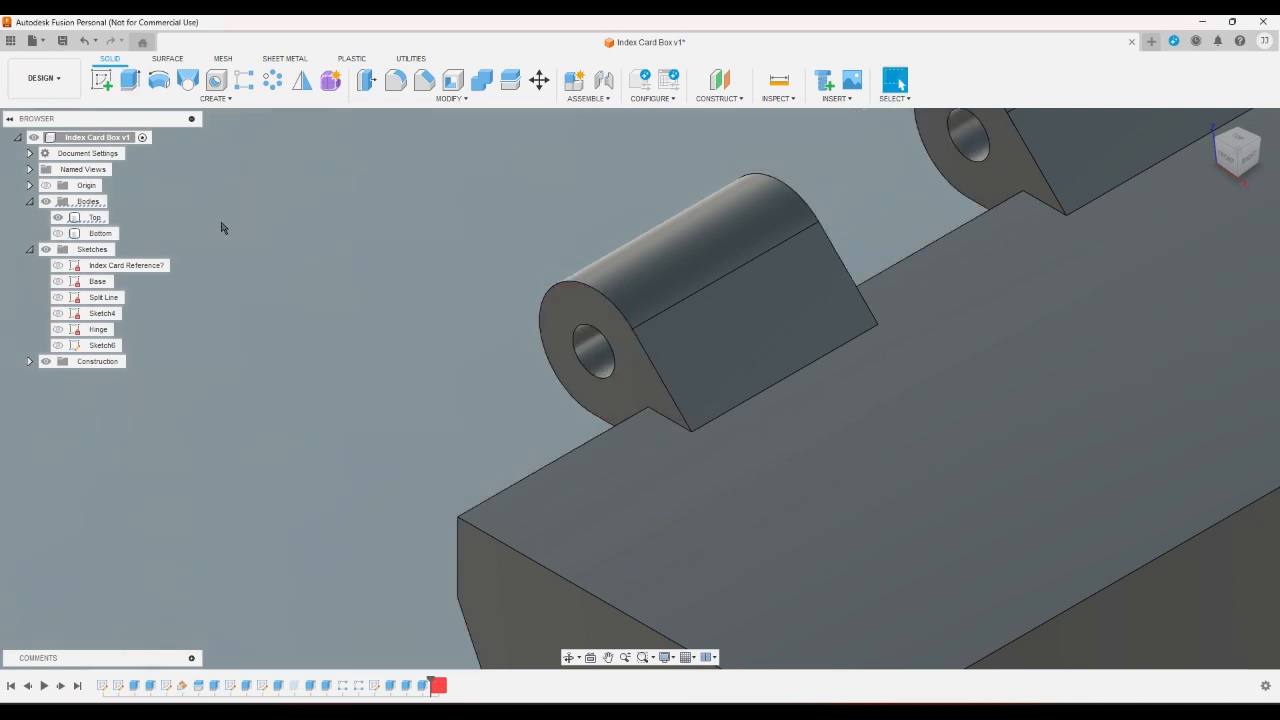
- Repair the failed rectangular pattern by choosing the new extrude cut as its object and the Bottom body's long bottom edge as its axis
{"action": "double_click", "coordinate": [438, 685]}
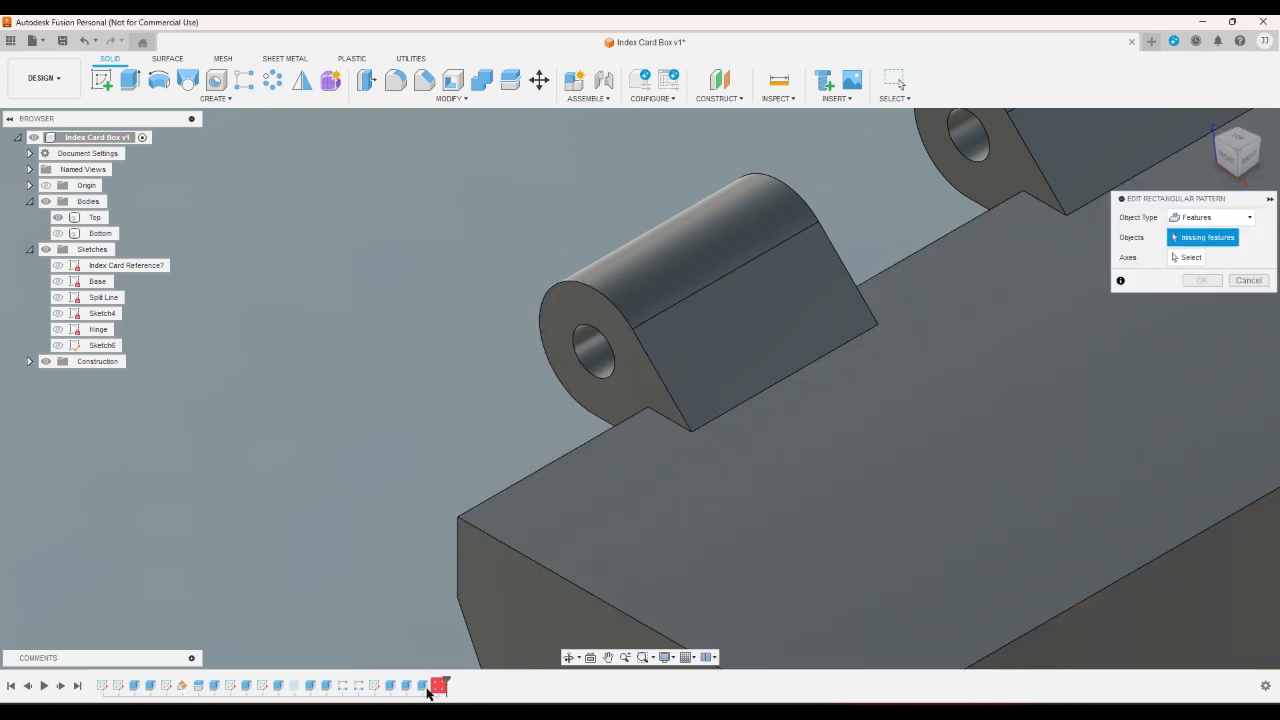
{"action": "left_click", "coordinate": [423, 688]}
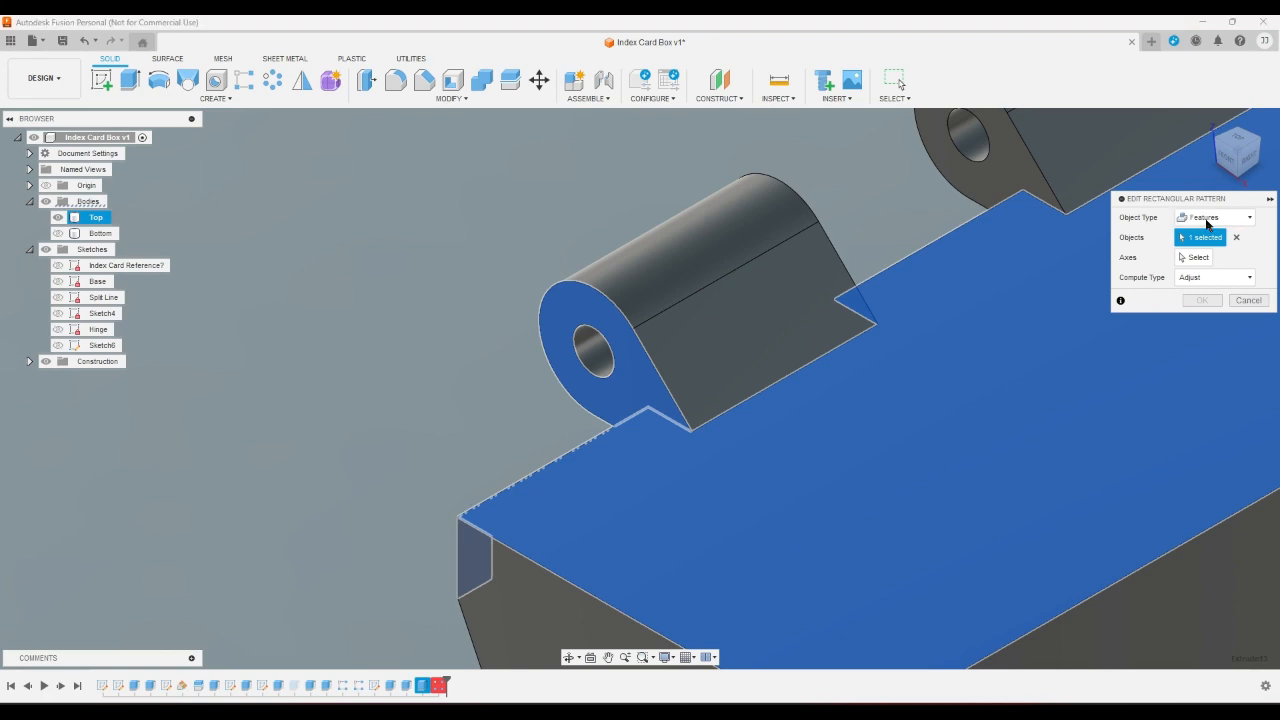
{"action": "left_click", "coordinate": [1193, 257]}
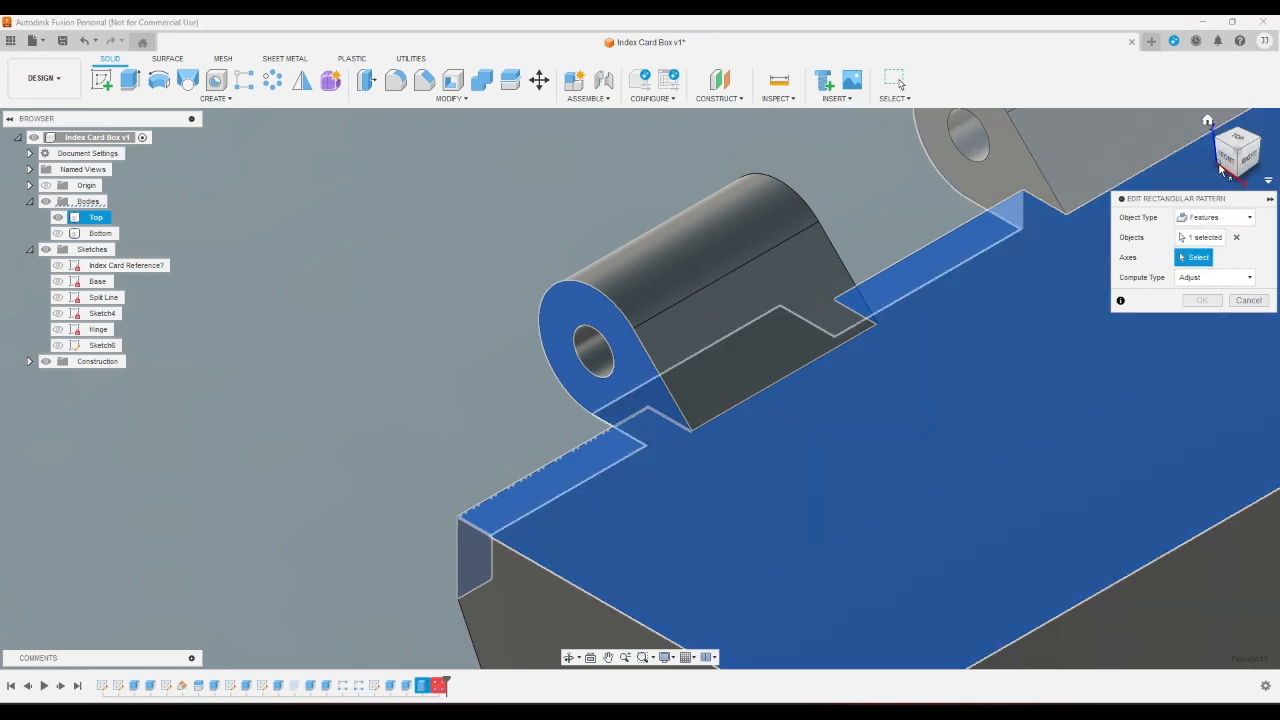
{"action": "left_click", "coordinate": [1219, 168]}
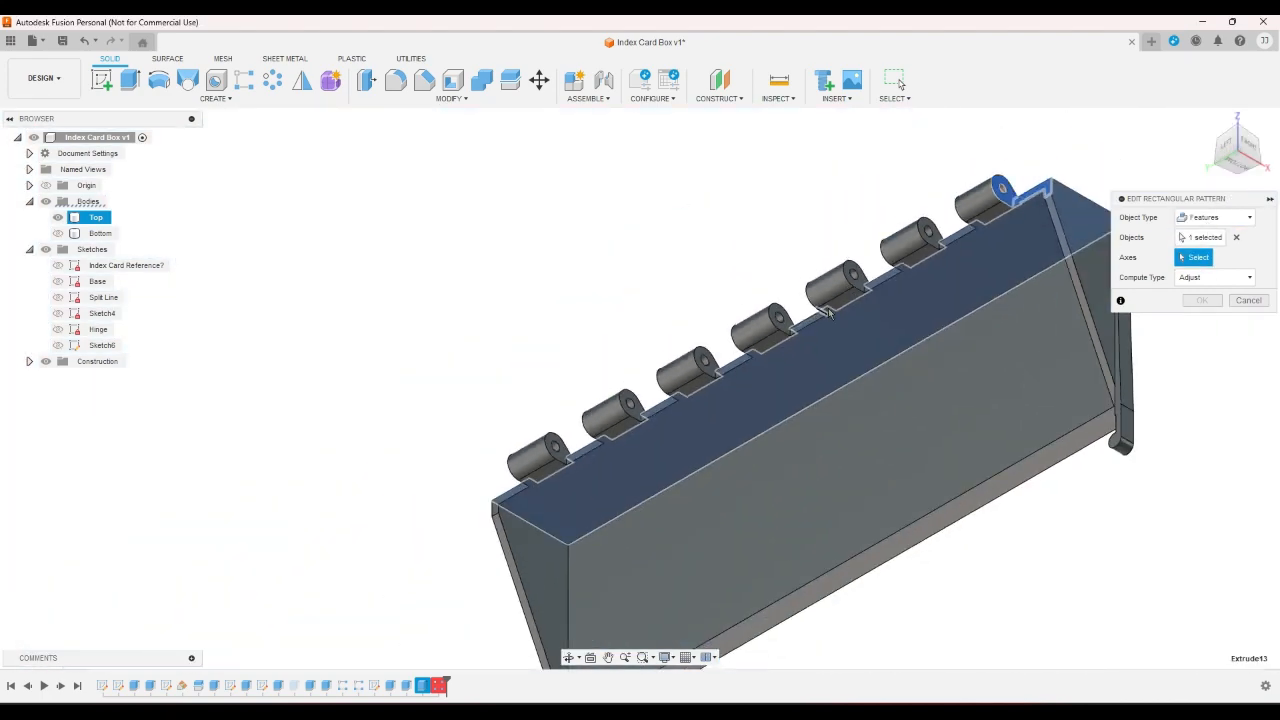
{"action": "scroll", "coordinate": [1040, 170], "scroll_direction": "up", "scroll_amount": 5}
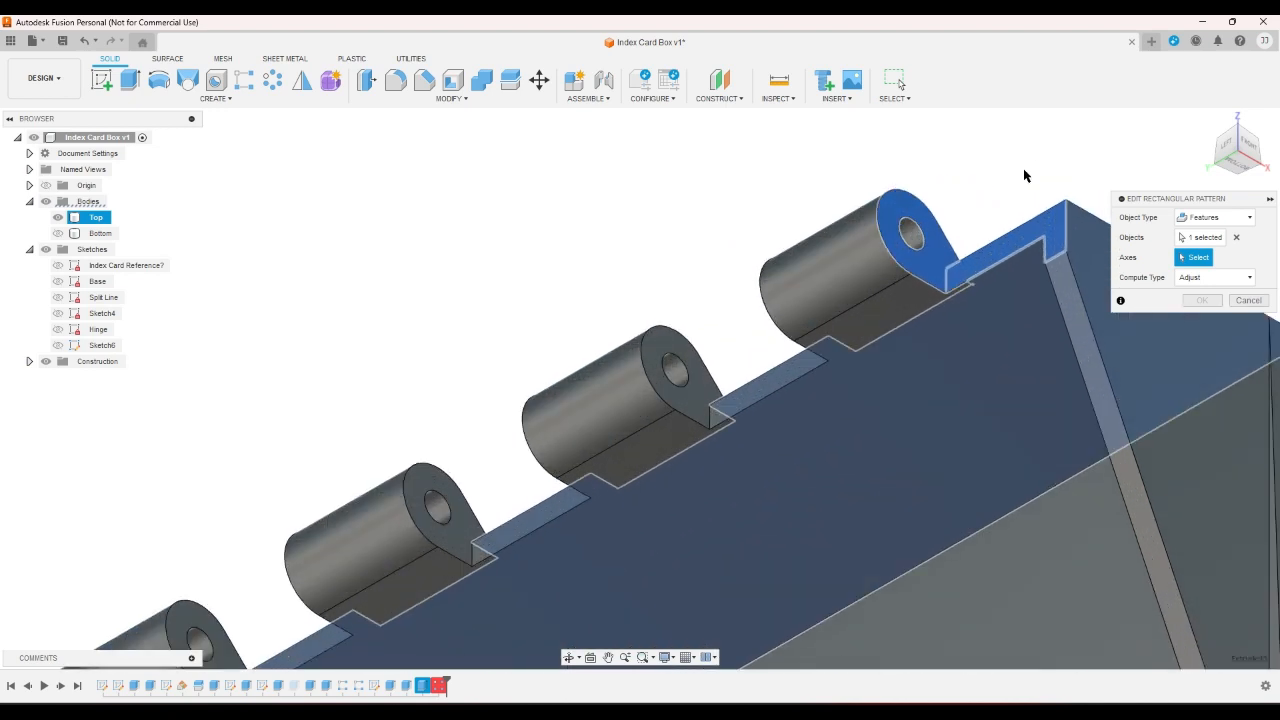
{"action": "left_click", "coordinate": [58, 233]}
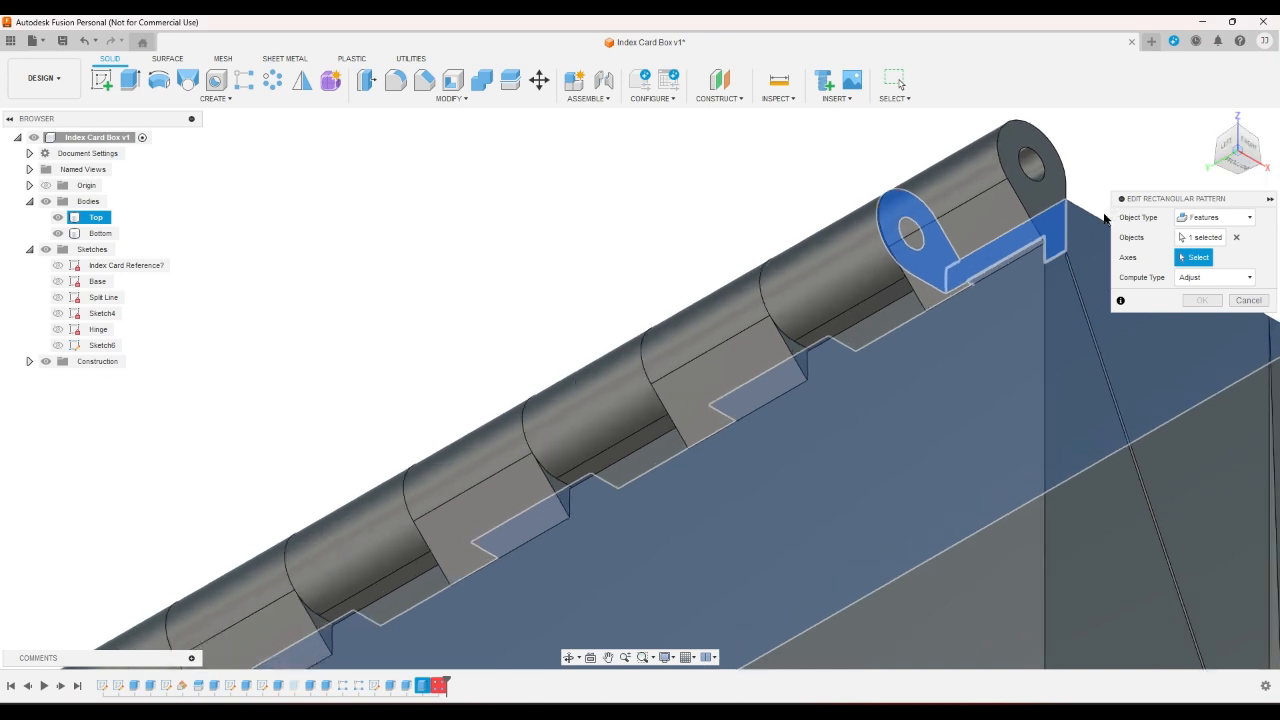
{"action": "scroll", "coordinate": [1112, 224], "scroll_direction": "down", "scroll_amount": 5}
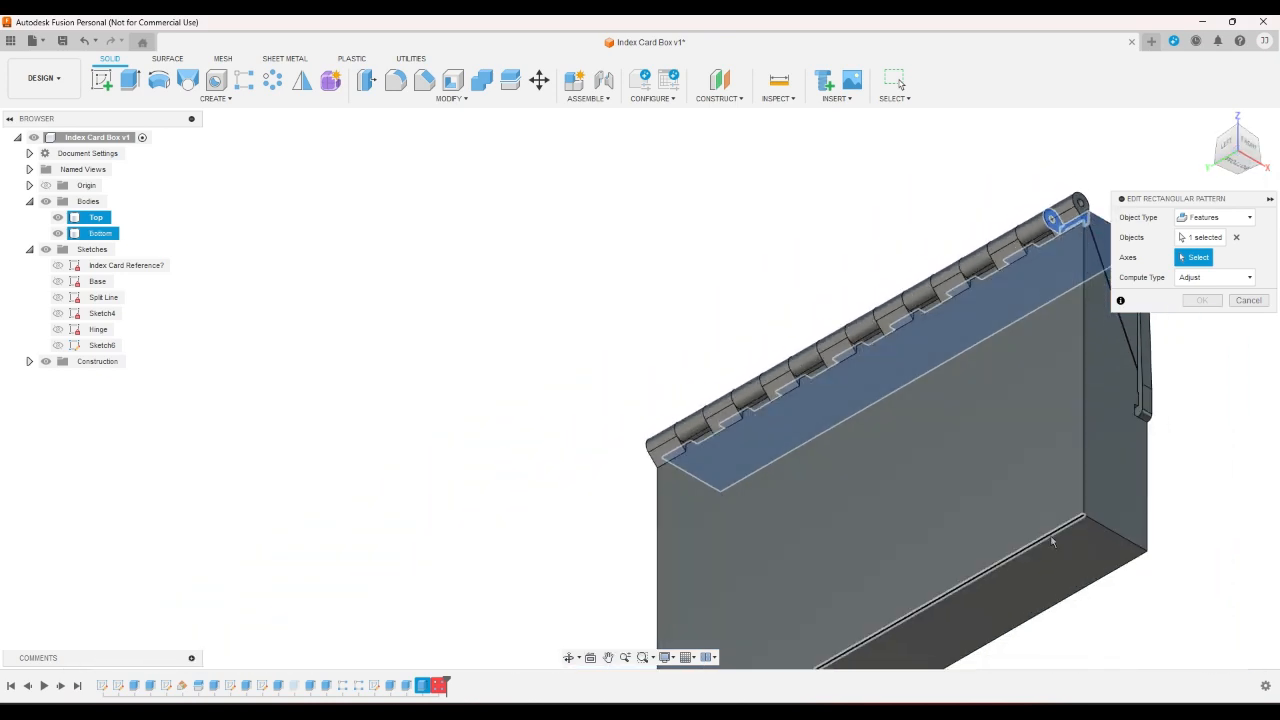
{"action": "left_click", "coordinate": [1060, 522]}
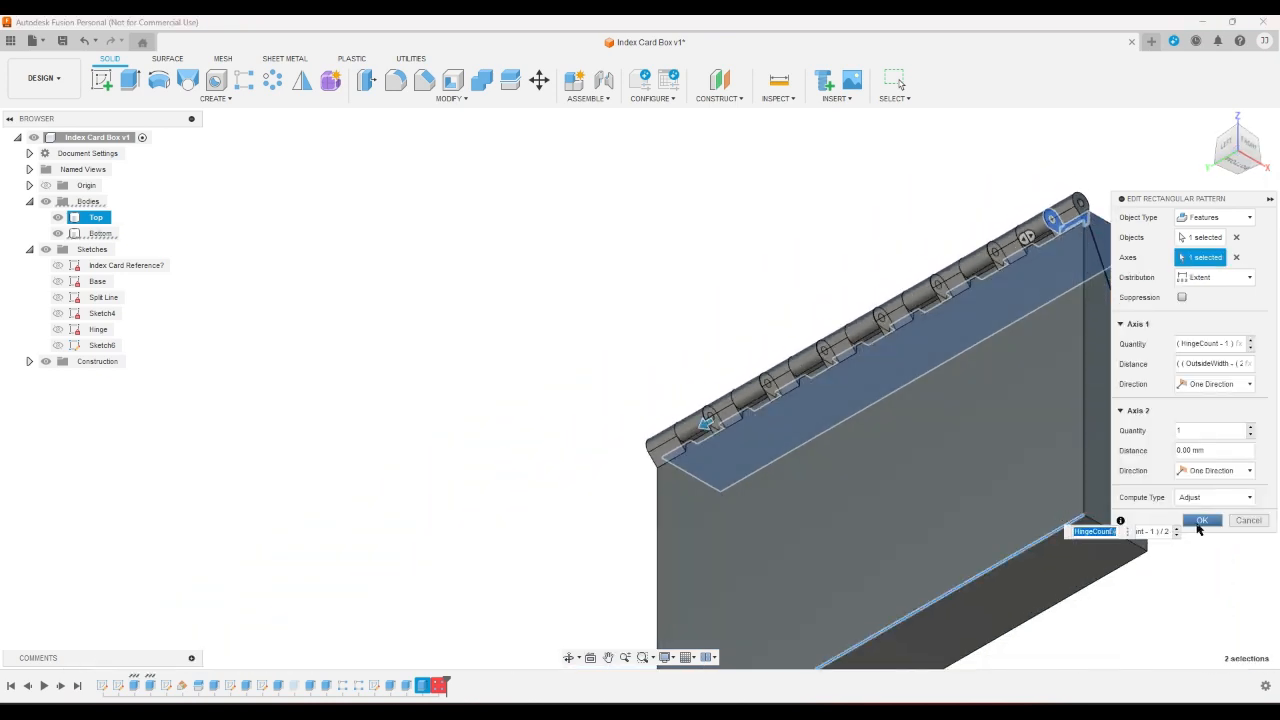
{"action": "left_click", "coordinate": [1201, 521]}
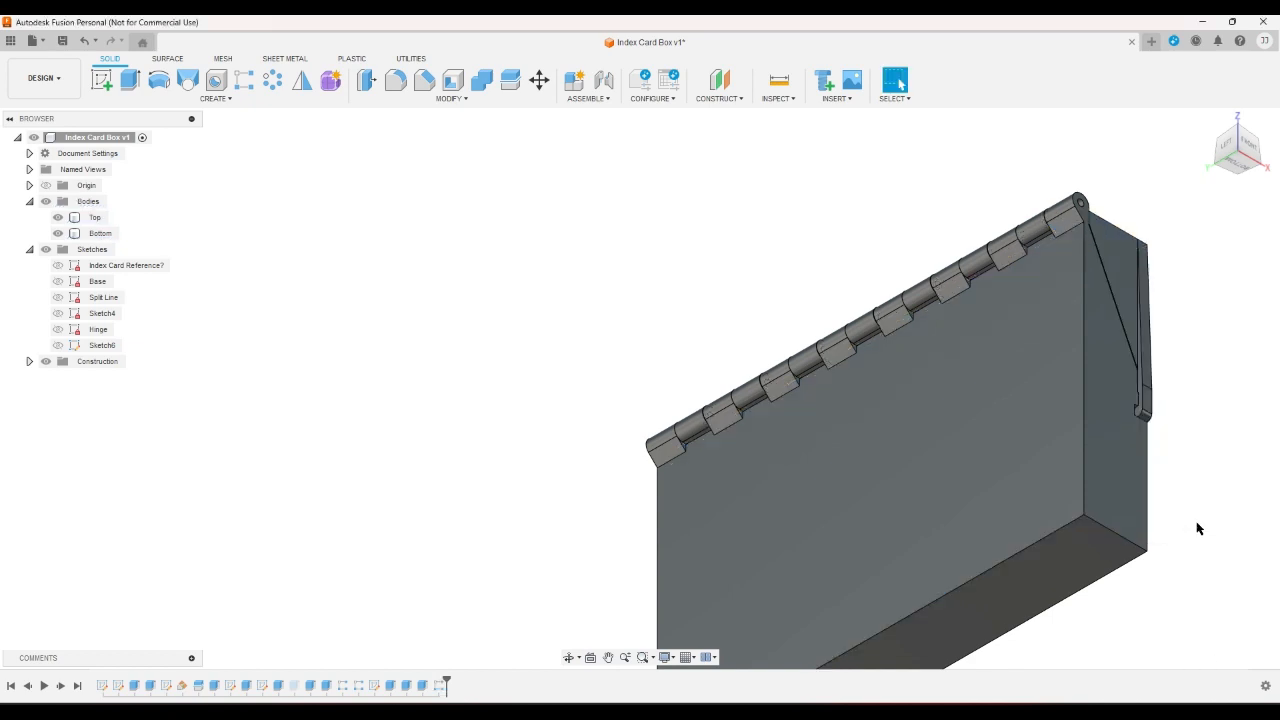
- Examine the patterned knuckle cuts along the whole hinge from straight-on and angled views
{"action": "left_click", "coordinate": [1208, 120]}
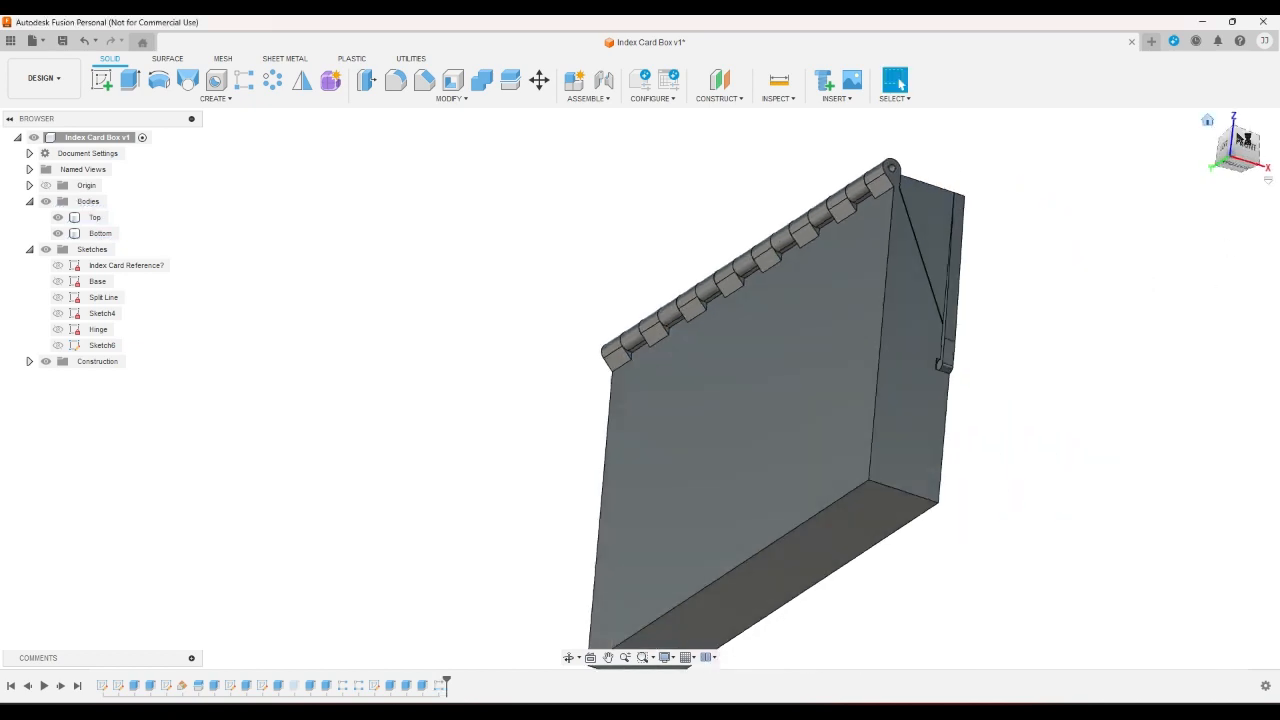
{"action": "left_click", "coordinate": [1246, 148]}
{"action": "scroll", "coordinate": [540, 260], "scroll_direction": "up", "scroll_amount": 10}
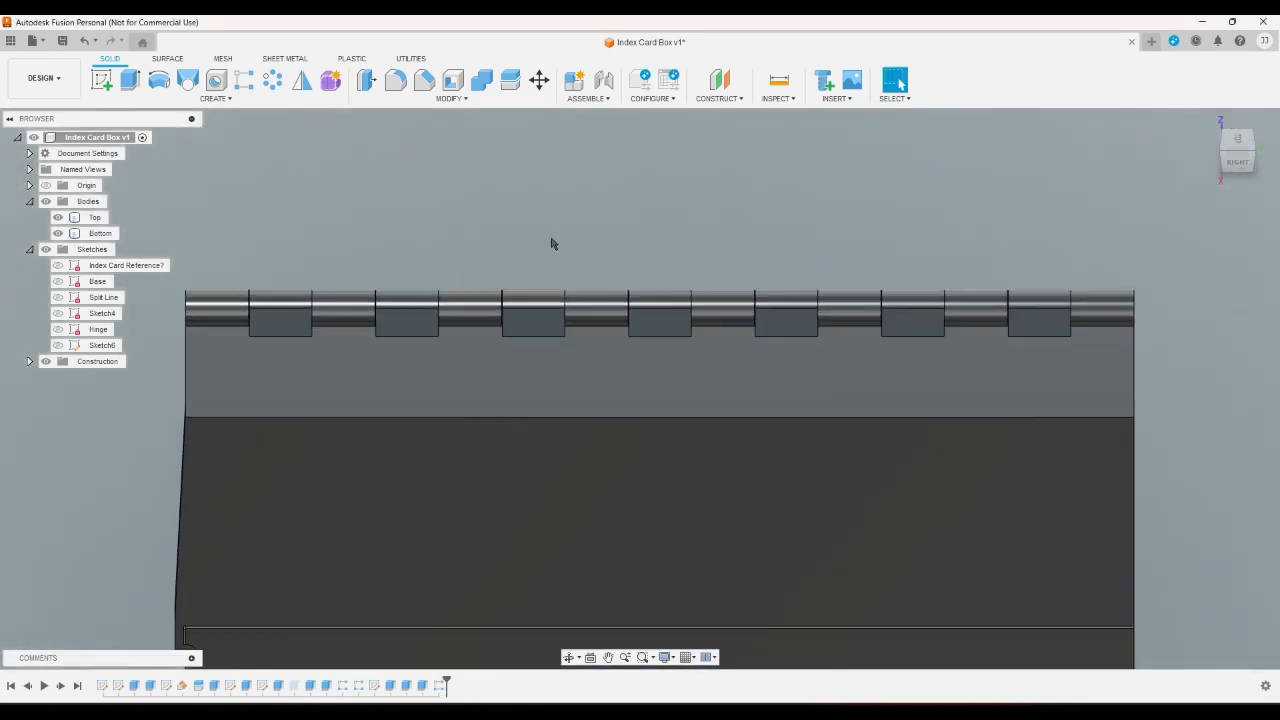
{"action": "scroll", "coordinate": [550, 287], "scroll_direction": "down", "scroll_amount": 6}
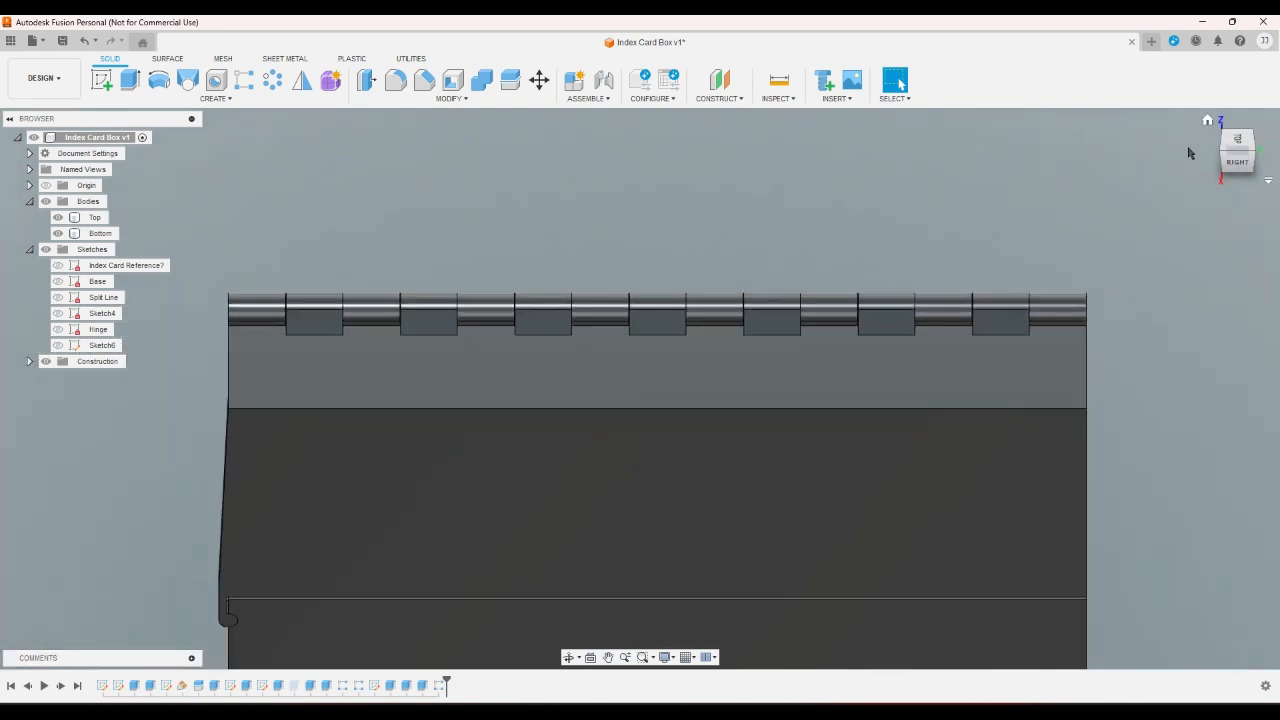
{"action": "left_click", "coordinate": [1219, 157]}
{"action": "scroll", "coordinate": [449, 425], "scroll_direction": "up", "scroll_amount": 5}
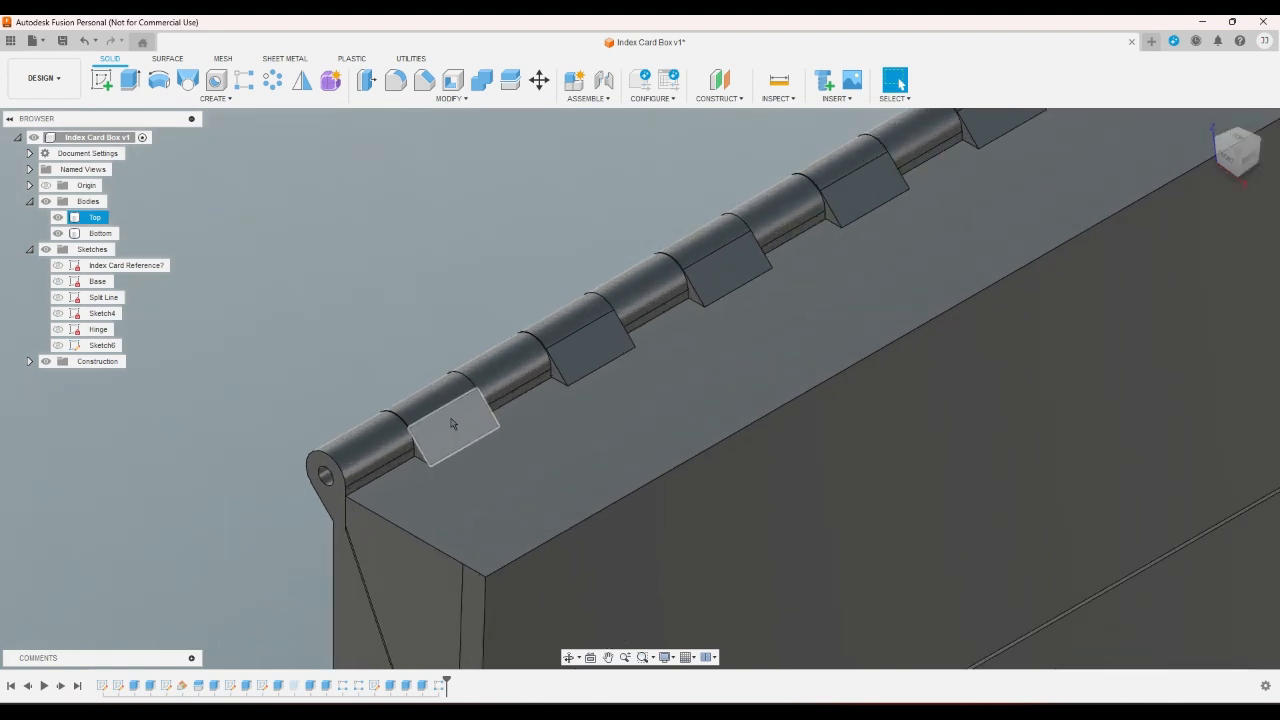
{"action": "scroll", "coordinate": [441, 441], "scroll_direction": "down", "scroll_amount": 3}
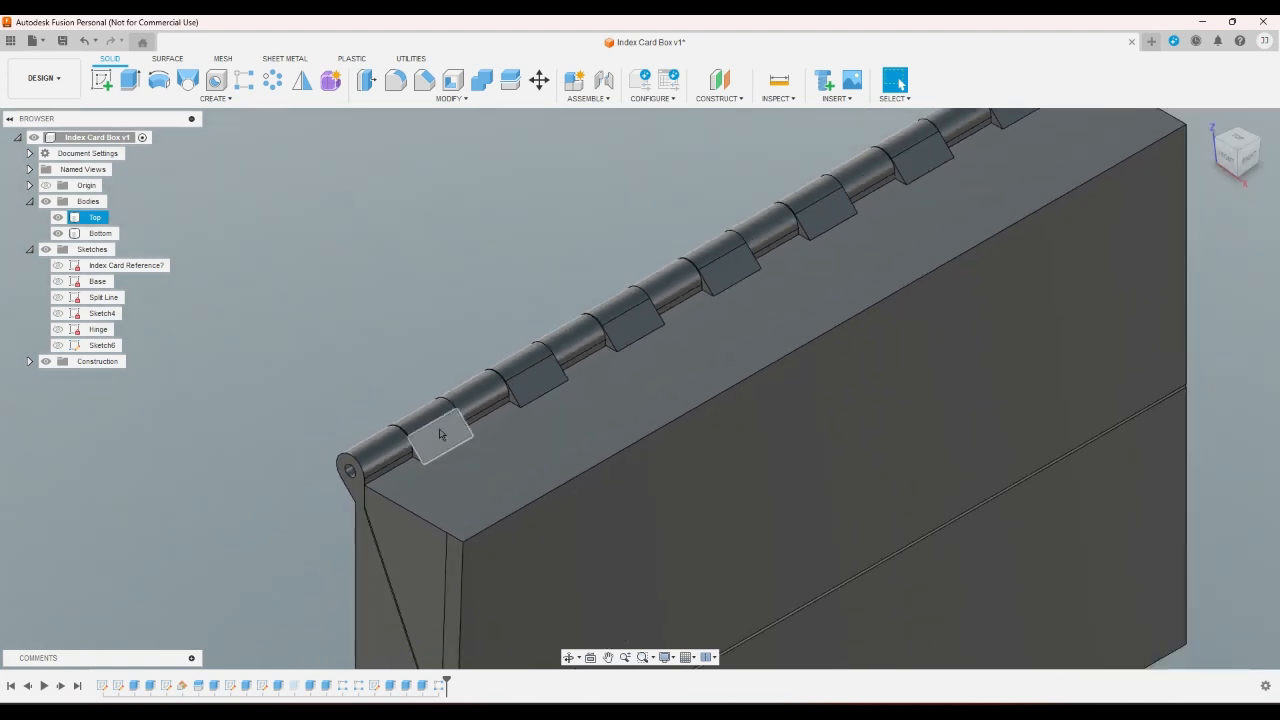
{"action": "scroll", "coordinate": [443, 435], "scroll_direction": "down", "scroll_amount": 1}
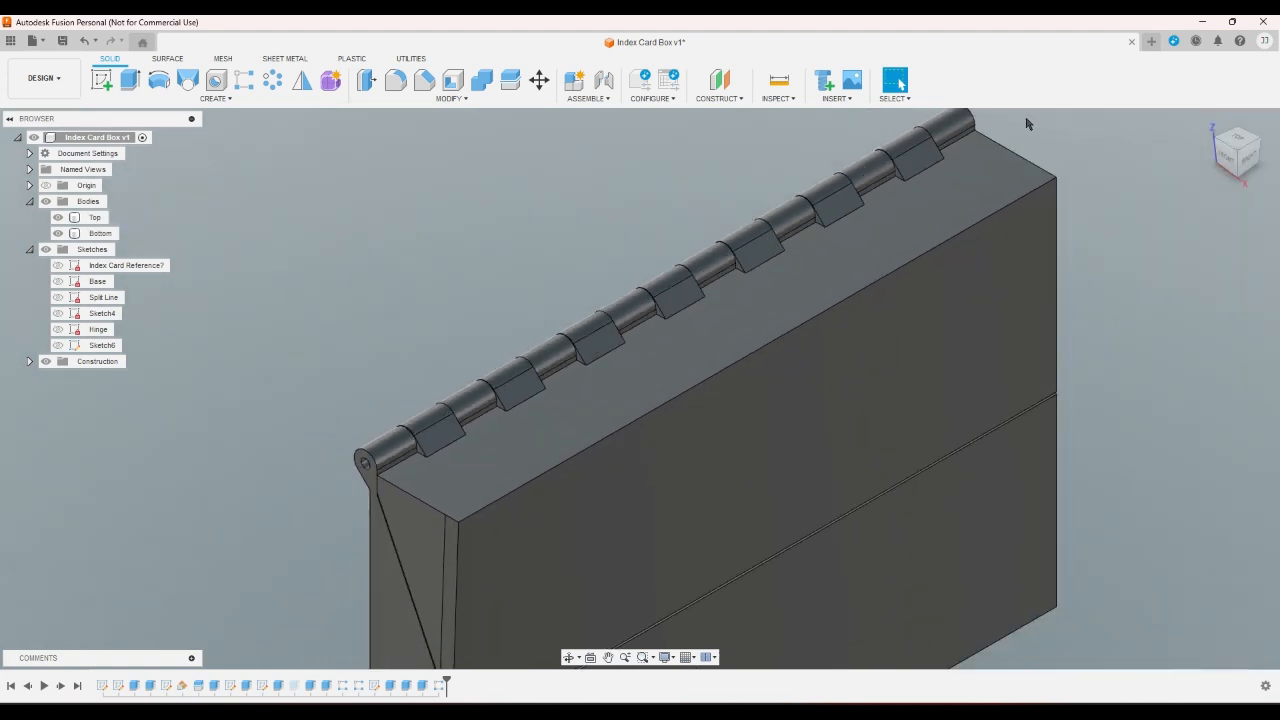
{"action": "left_click", "coordinate": [1248, 152]}
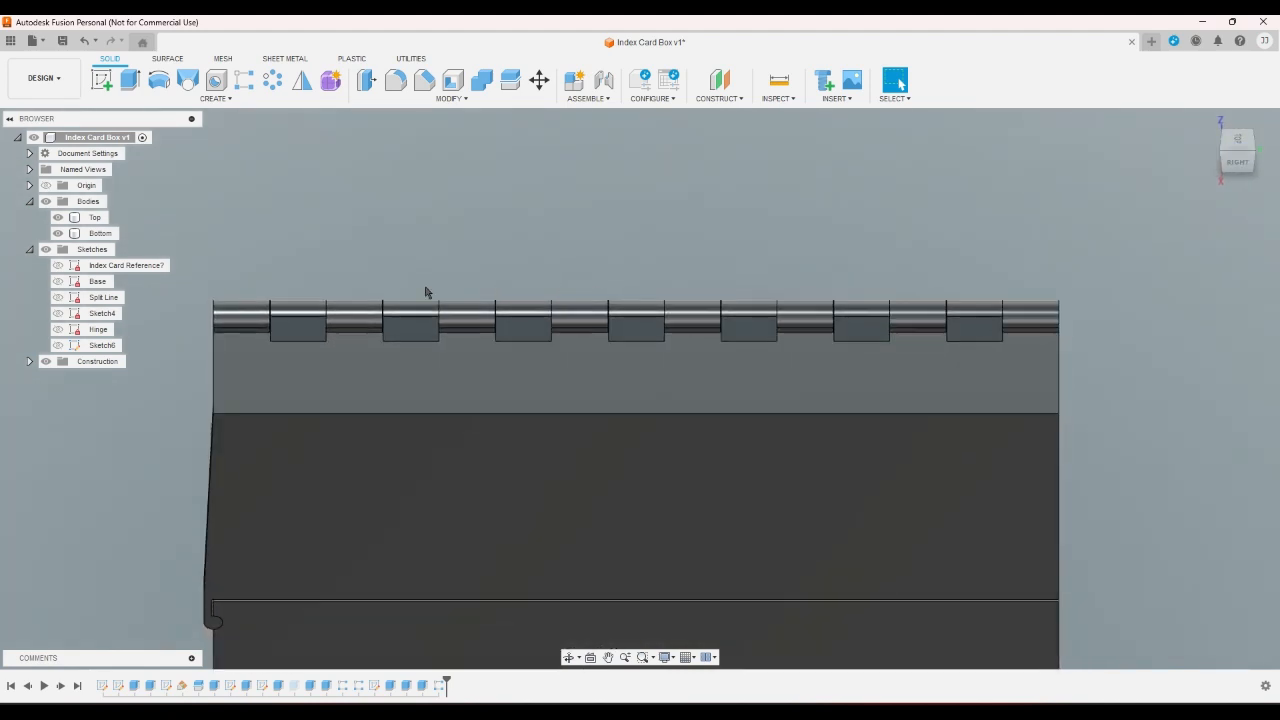
- Edit the first knuckle's extrude cut and increase its distance to widen the patterned hinge gaps
{"action": "scroll", "coordinate": [292, 316], "scroll_direction": "up", "scroll_amount": 4}
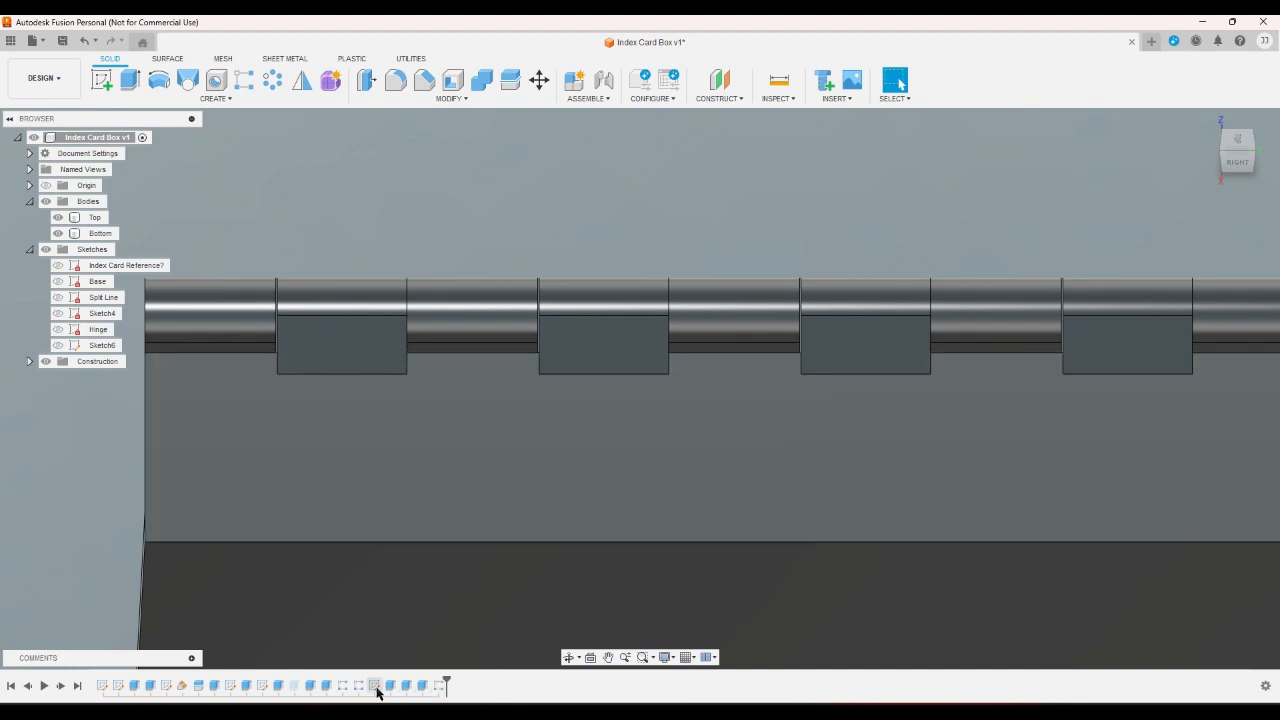
{"action": "left_click", "coordinate": [421, 690]}
{"action": "double_click", "coordinate": [421, 690]}
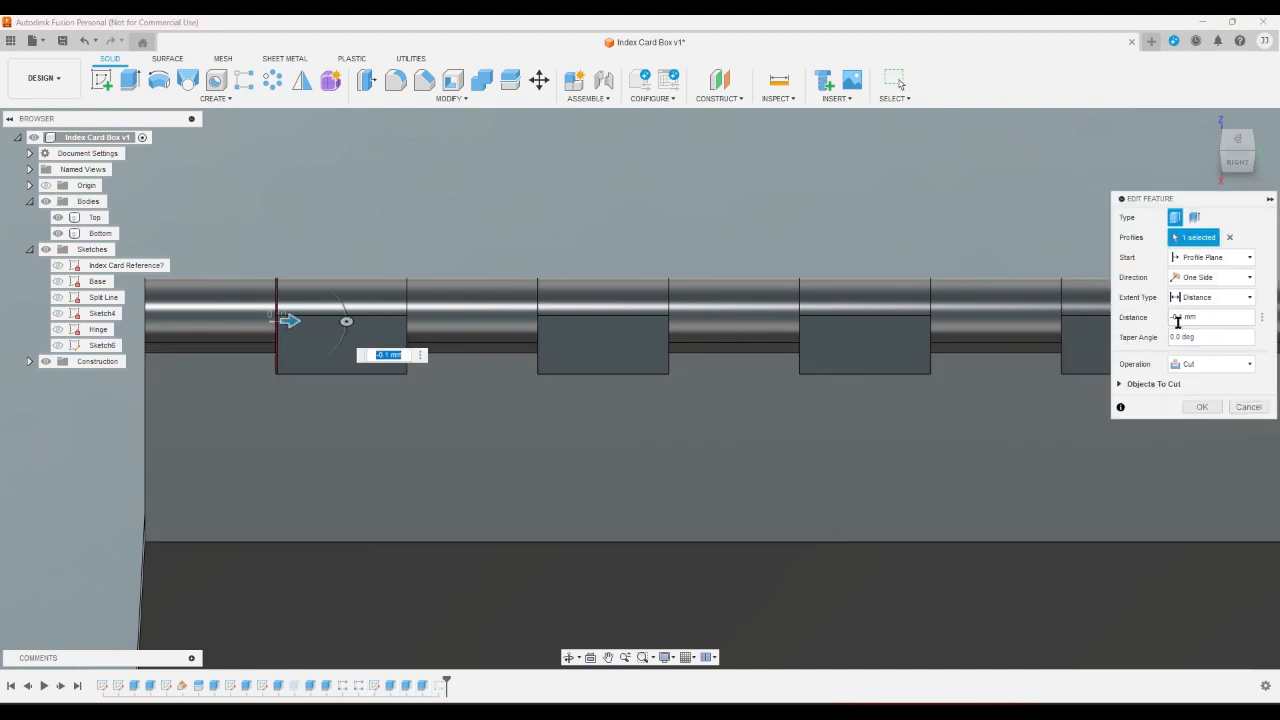
{"action": "left_click", "coordinate": [1179, 318]}
{"action": "key", "text": "Return"}
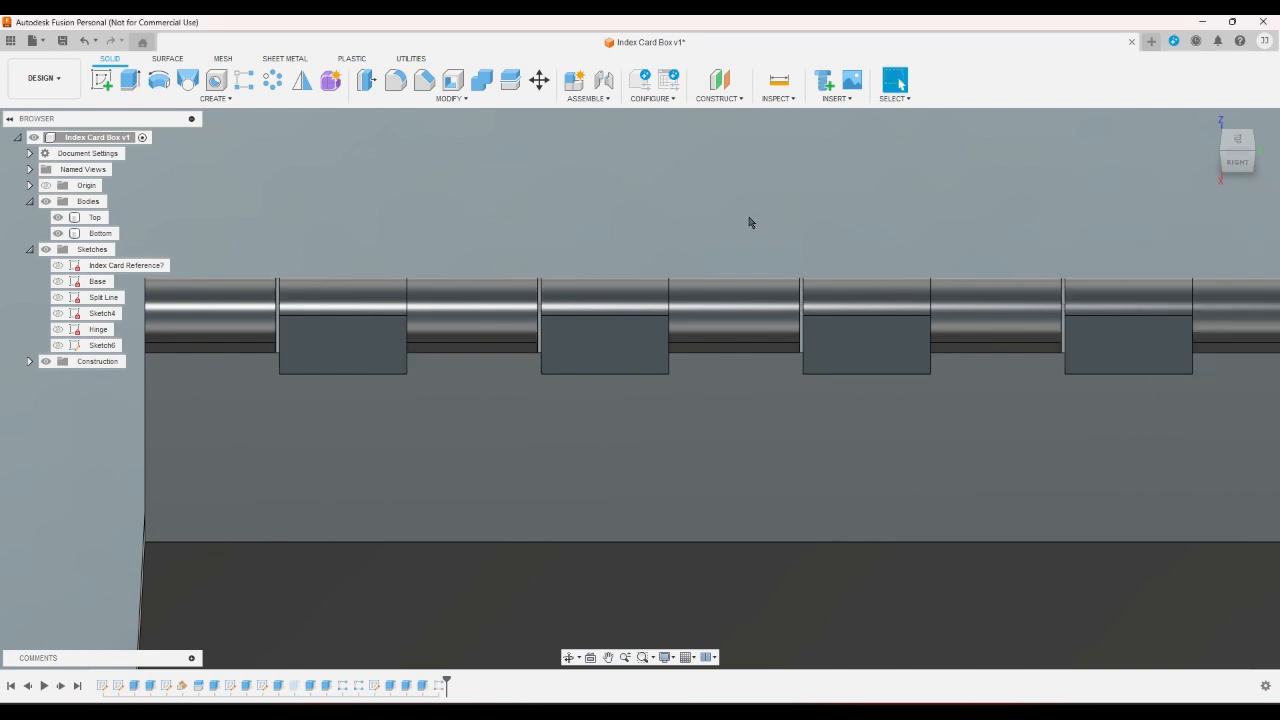
- Extrude the outer end face of the Top body's last hinge knuckle slightly inward as a clearance cut, at the opposite end of the hinge
{"action": "left_click", "coordinate": [130, 80]}
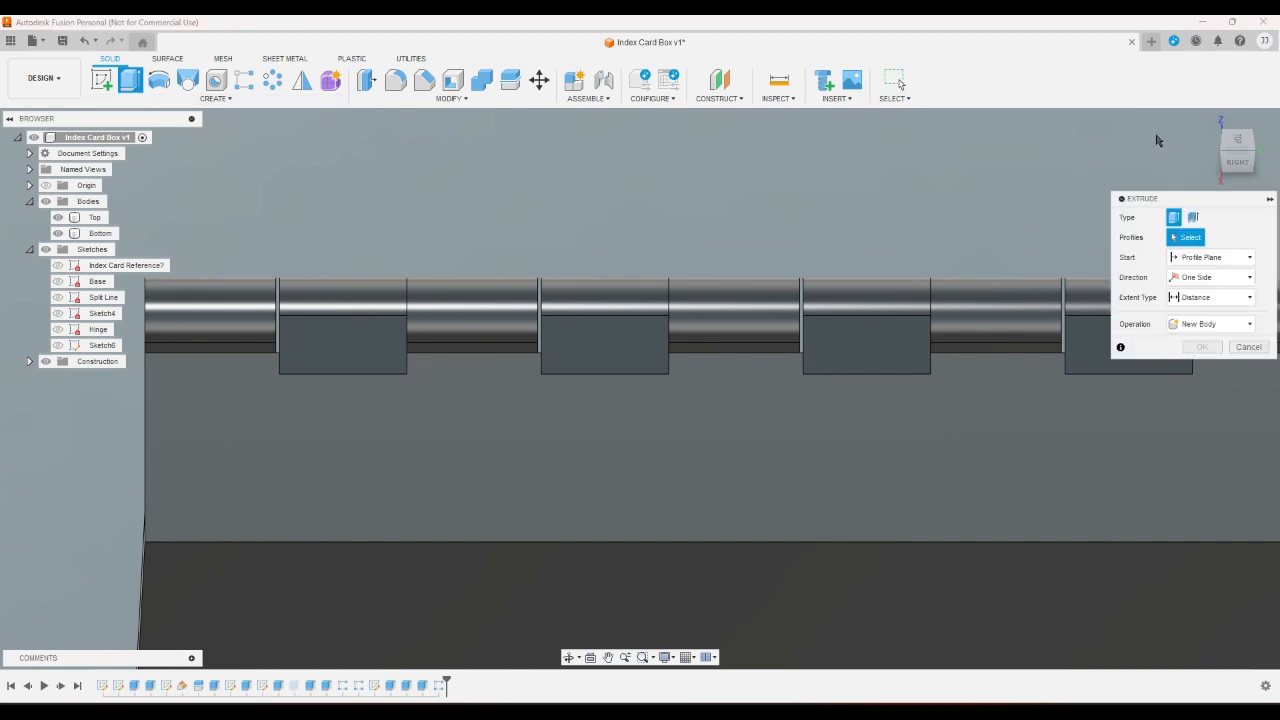
{"action": "left_click", "coordinate": [1256, 150]}
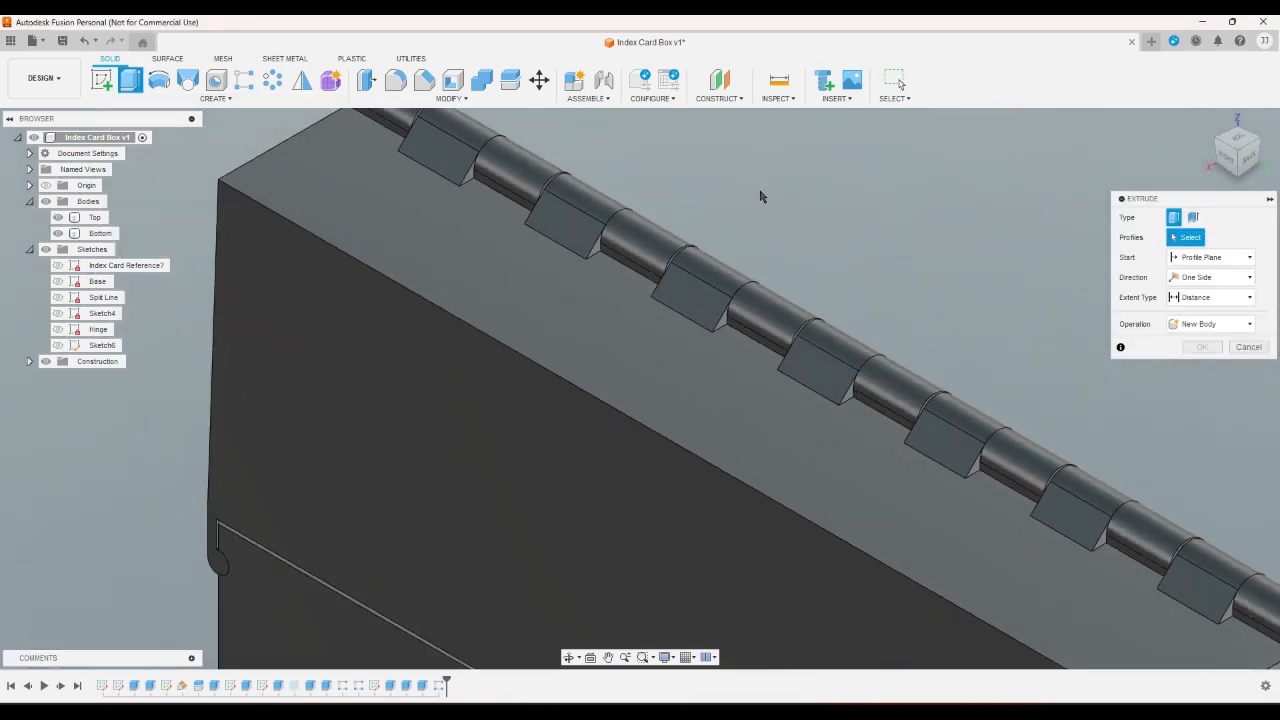
{"action": "scroll", "coordinate": [911, 294], "scroll_direction": "up", "scroll_amount": 6}
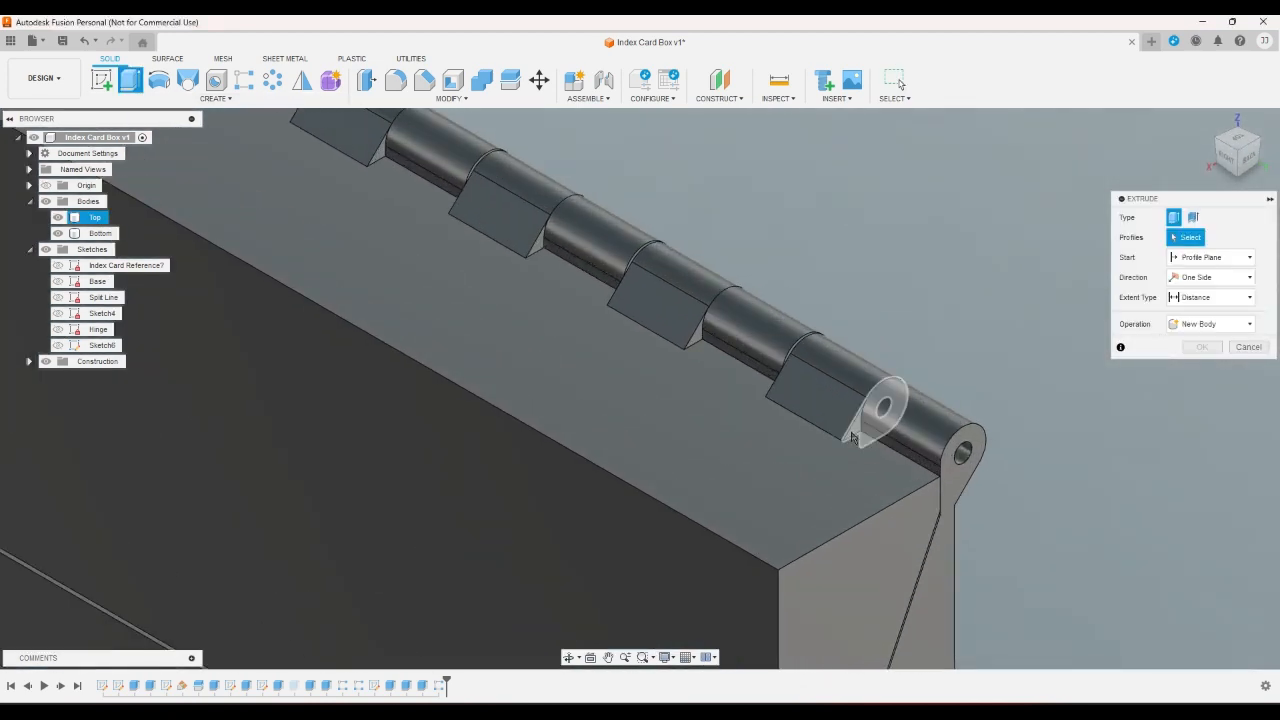
{"action": "left_click", "coordinate": [890, 408]}
{"action": "type", "text": "-25"}
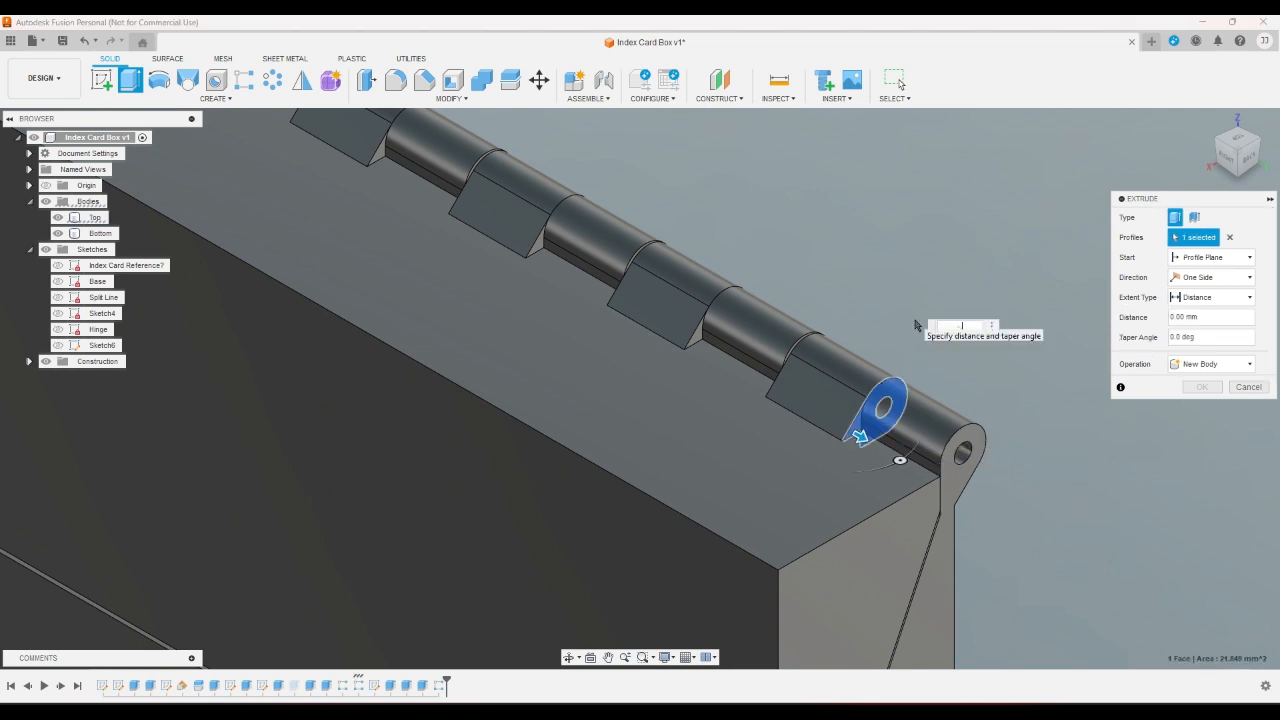
{"action": "key", "text": "Return"}
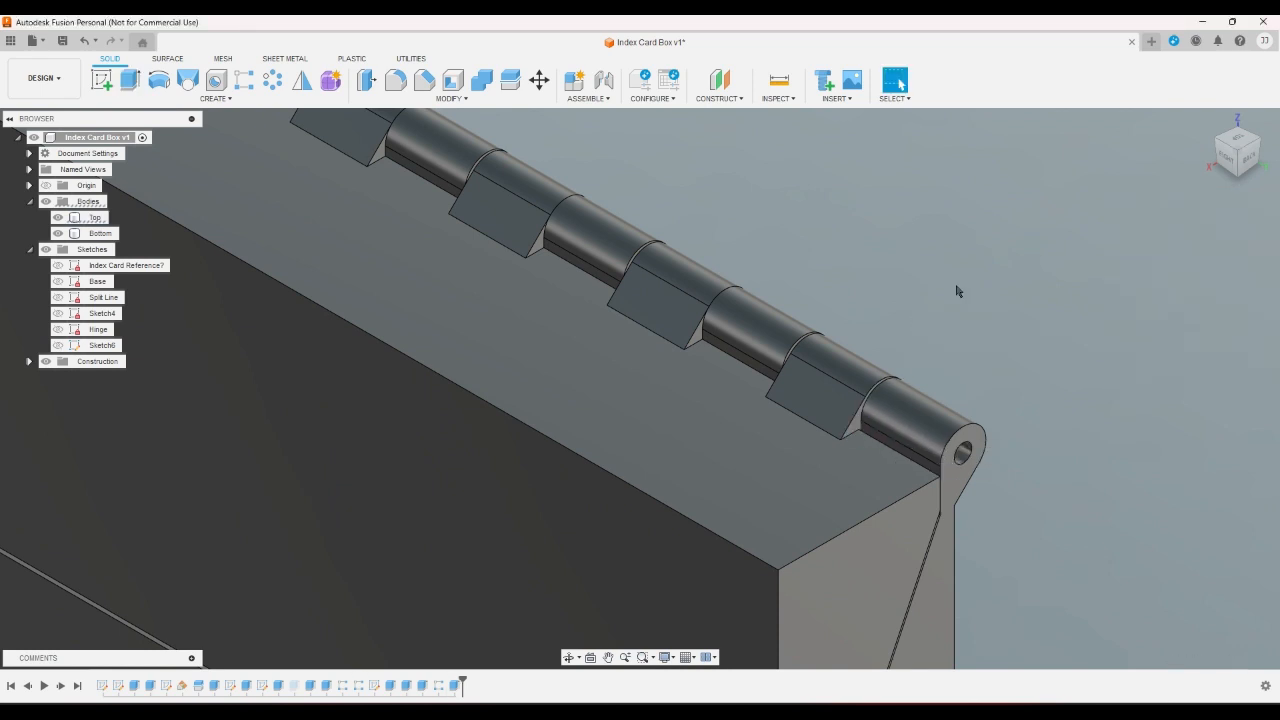
{"action": "left_click", "coordinate": [1228, 145]}
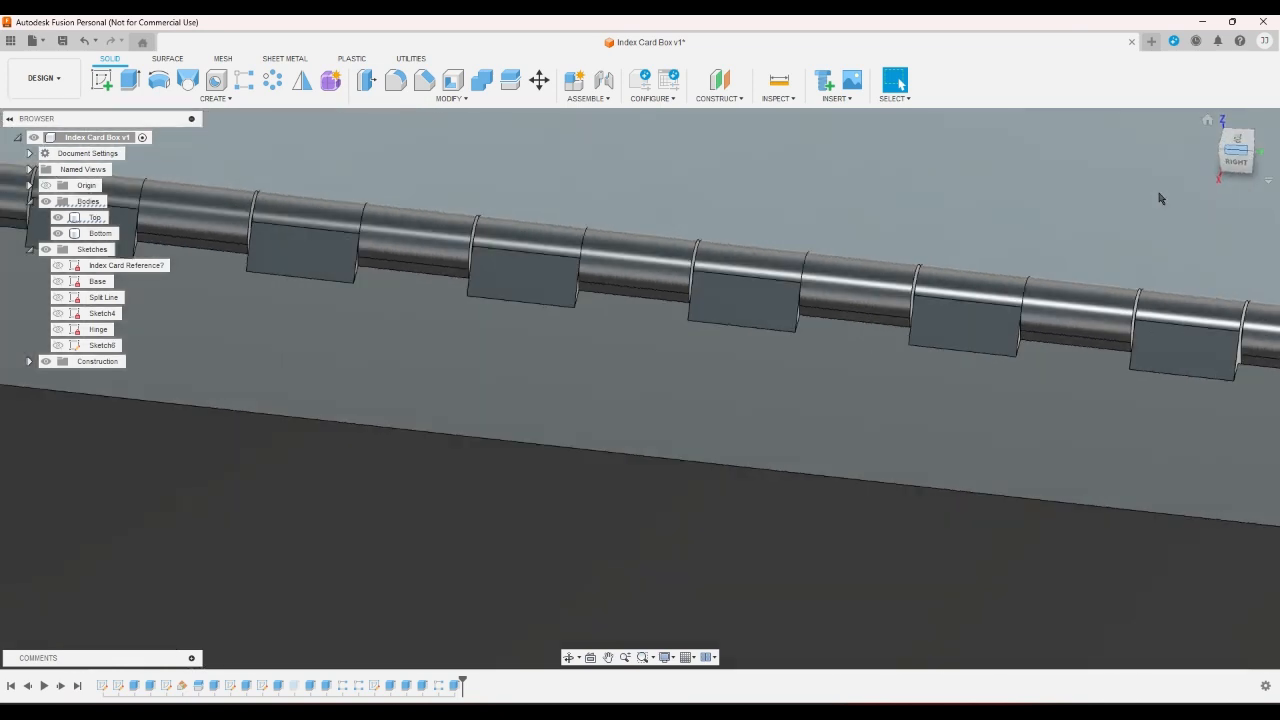
{"action": "scroll", "coordinate": [1020, 244], "scroll_direction": "down", "scroll_amount": 3}
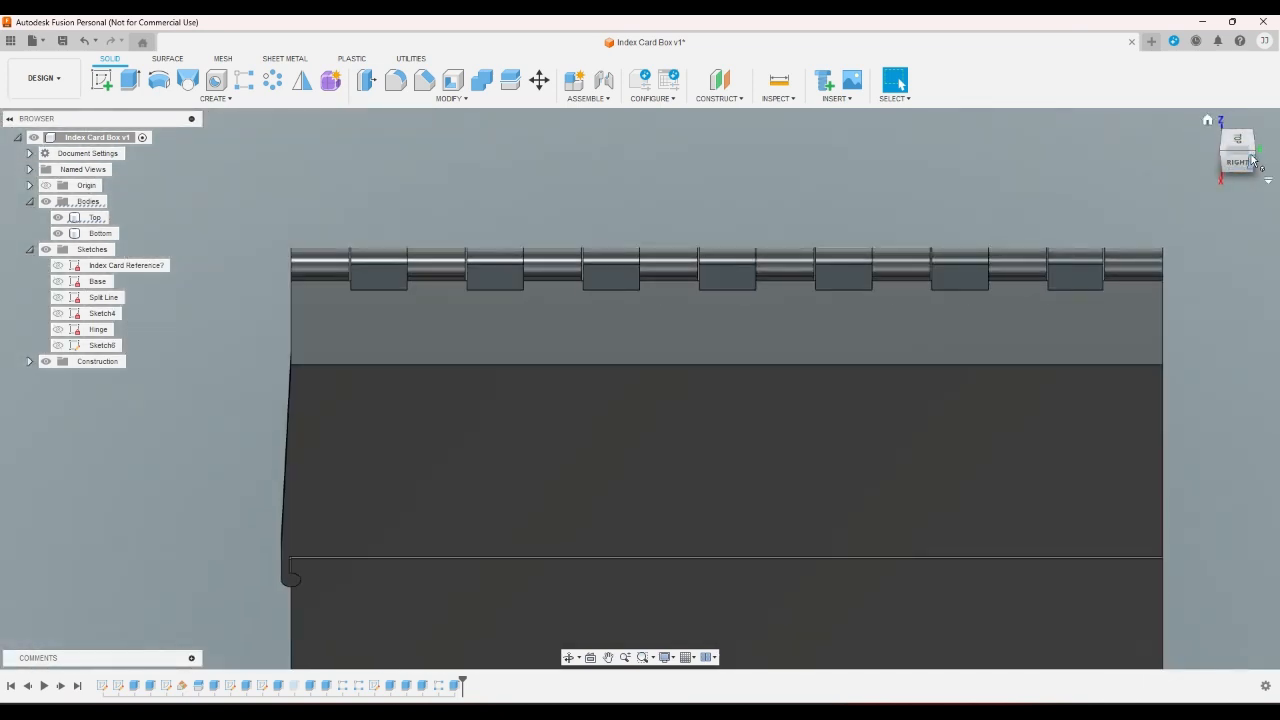
{"action": "left_click", "coordinate": [1234, 172]}
{"action": "left_click", "coordinate": [669, 512]}
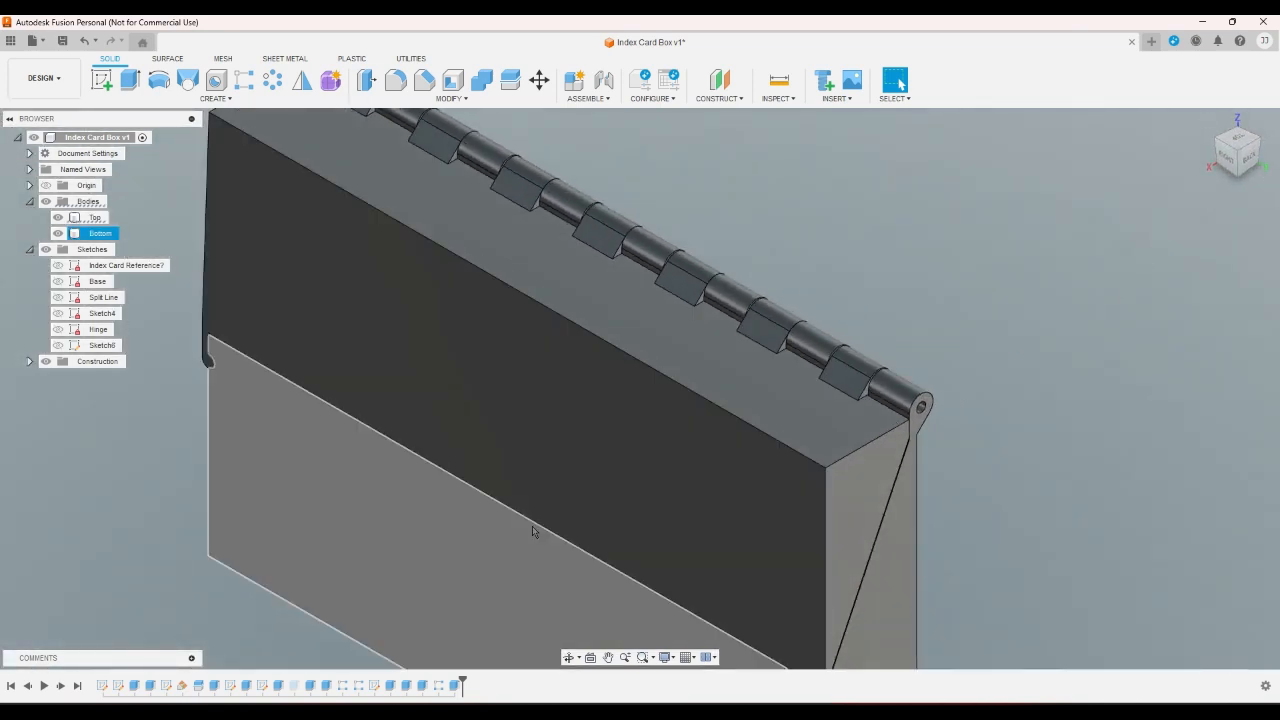
{"action": "key", "text": "Escape"}
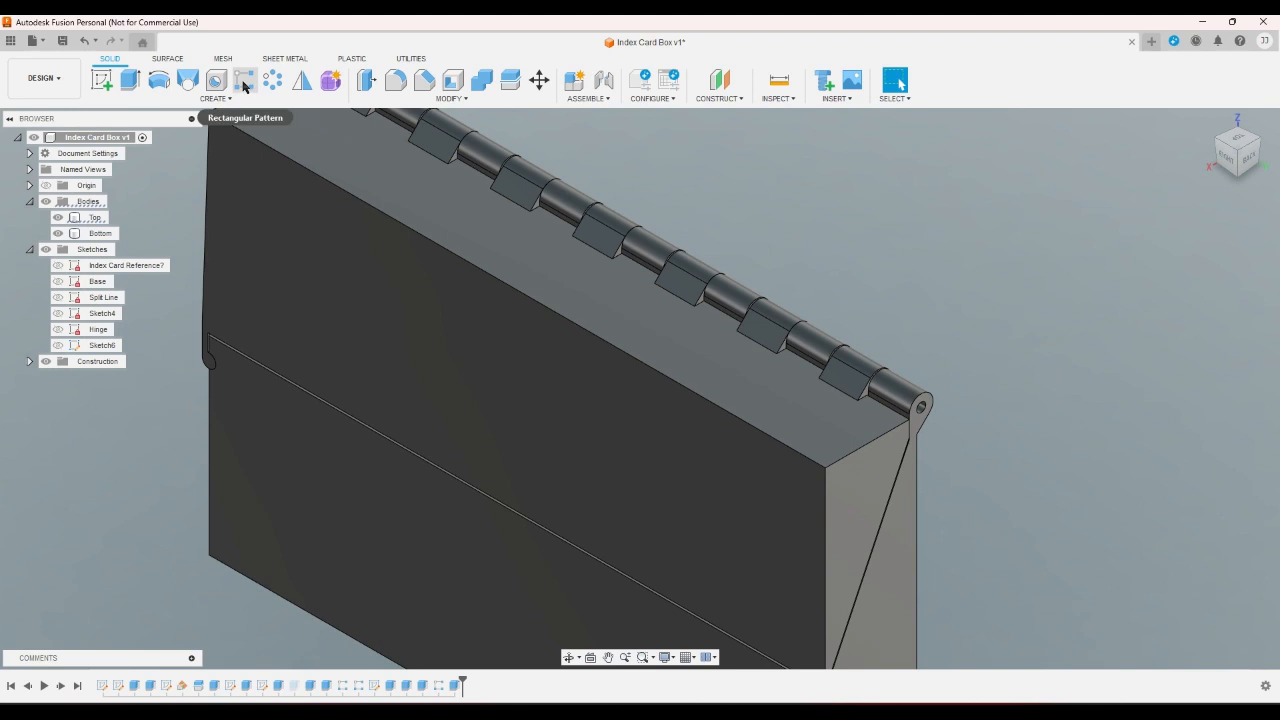
{"action": "left_click", "coordinate": [244, 87]}
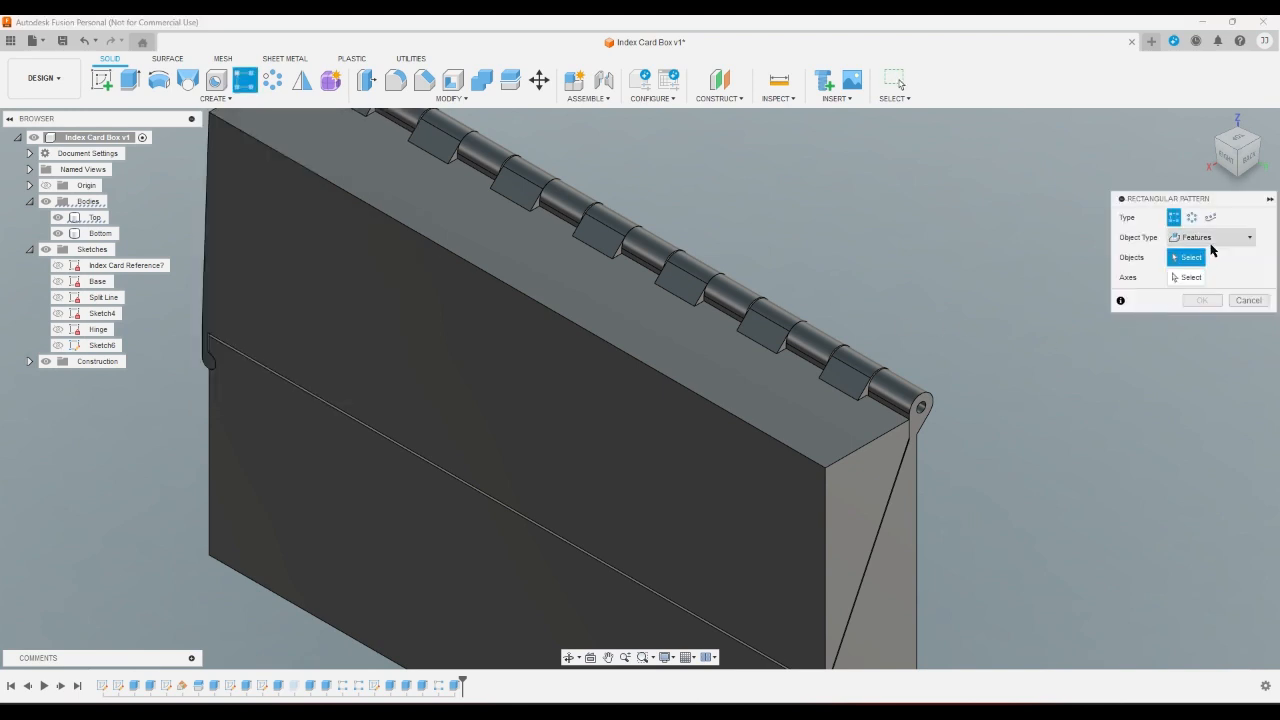
{"action": "left_click", "coordinate": [1212, 240]}
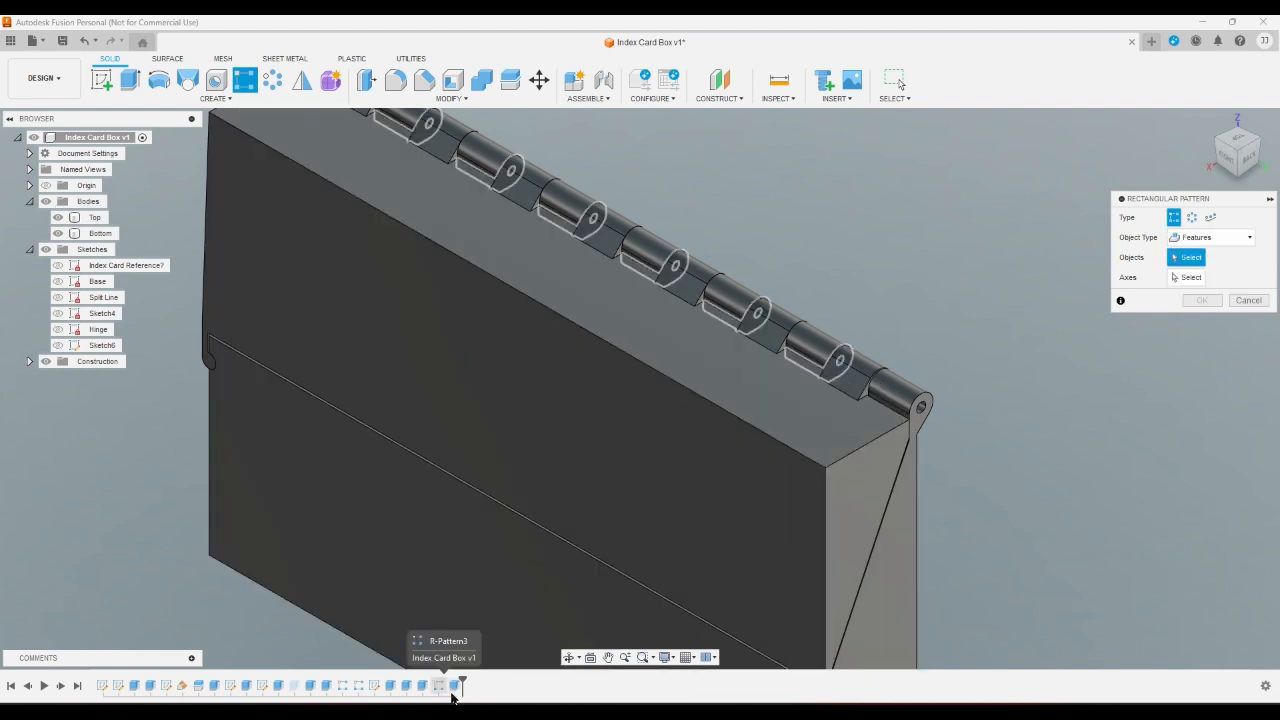
{"action": "left_click", "coordinate": [1187, 277]}
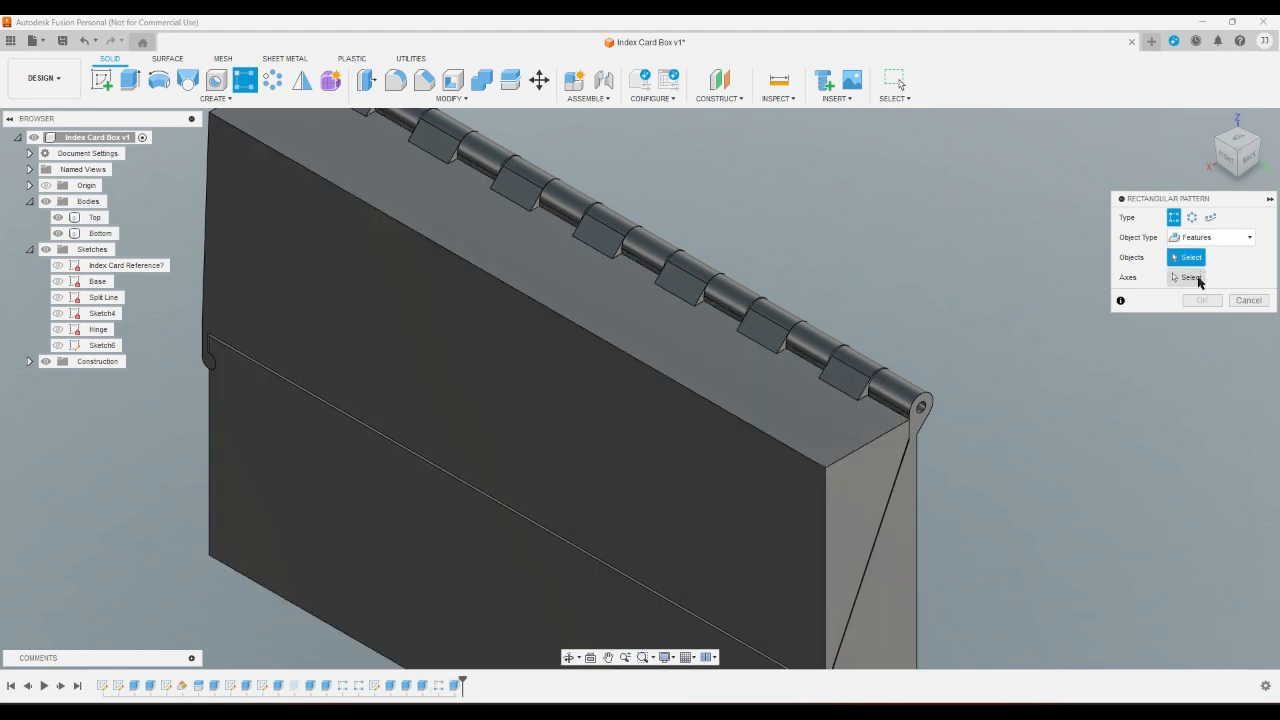
{"action": "left_click", "coordinate": [1247, 176]}
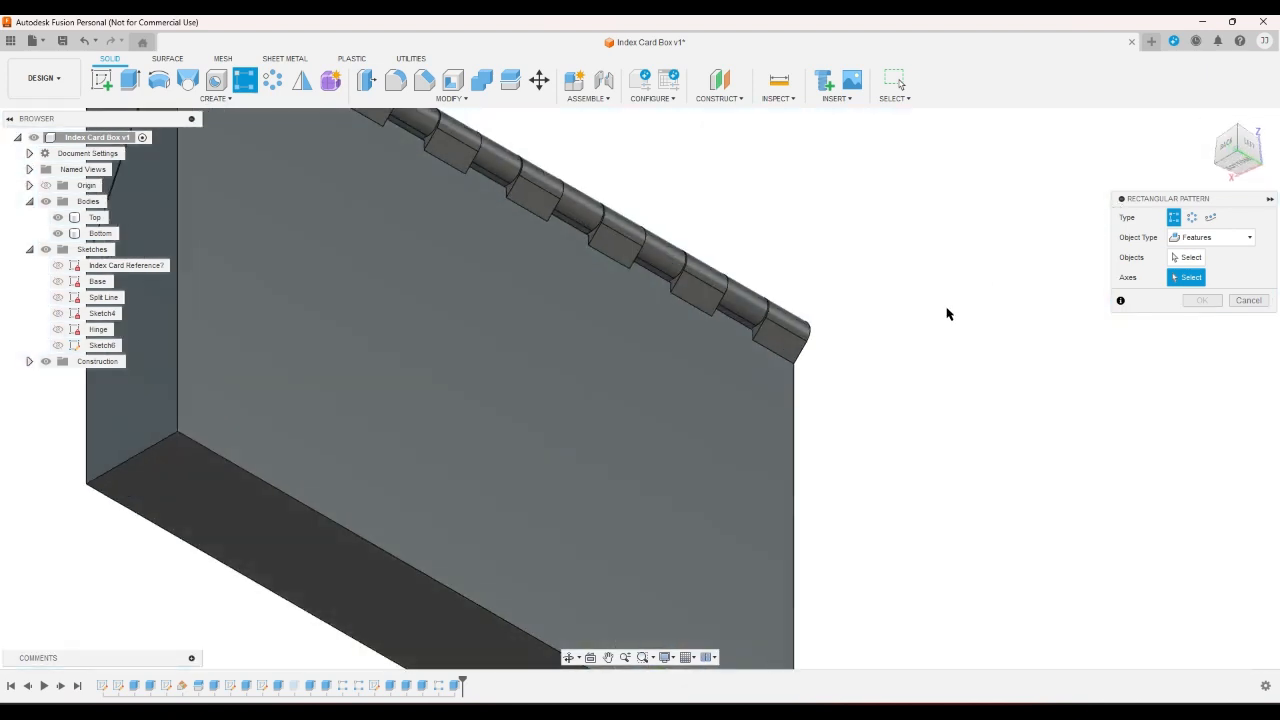
{"action": "left_click", "coordinate": [426, 574]}
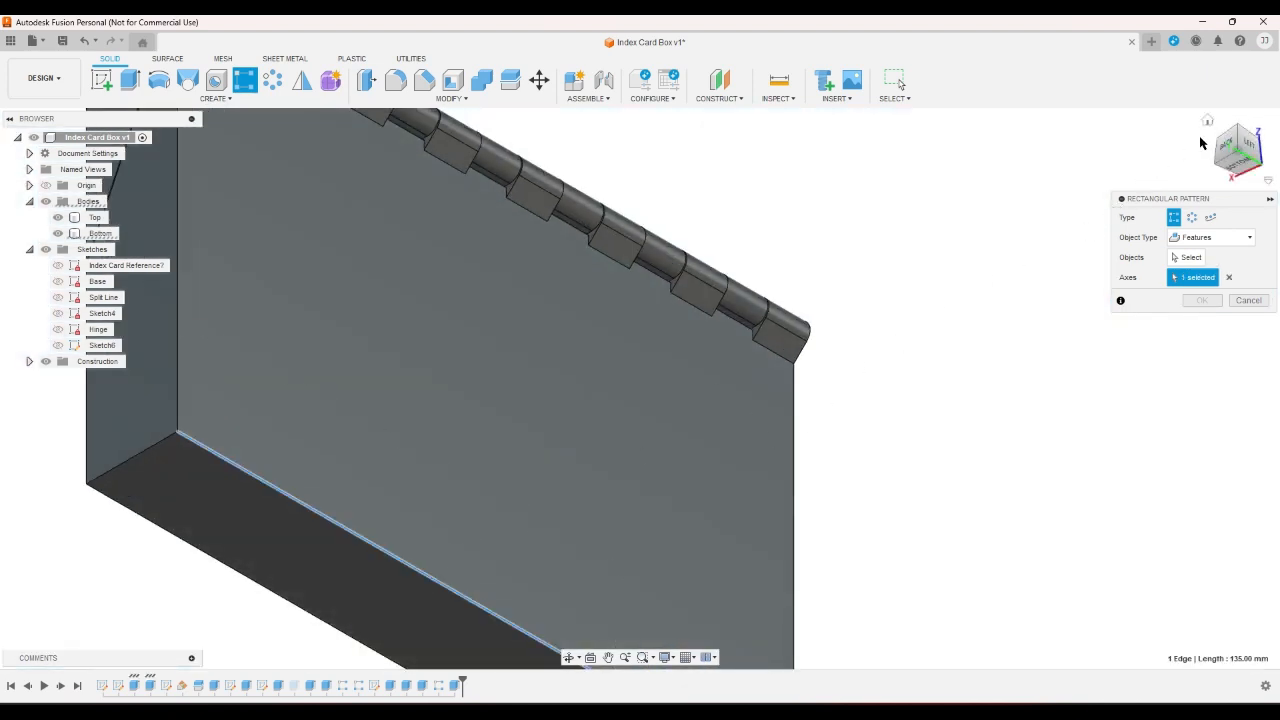
{"action": "left_click", "coordinate": [1207, 121]}
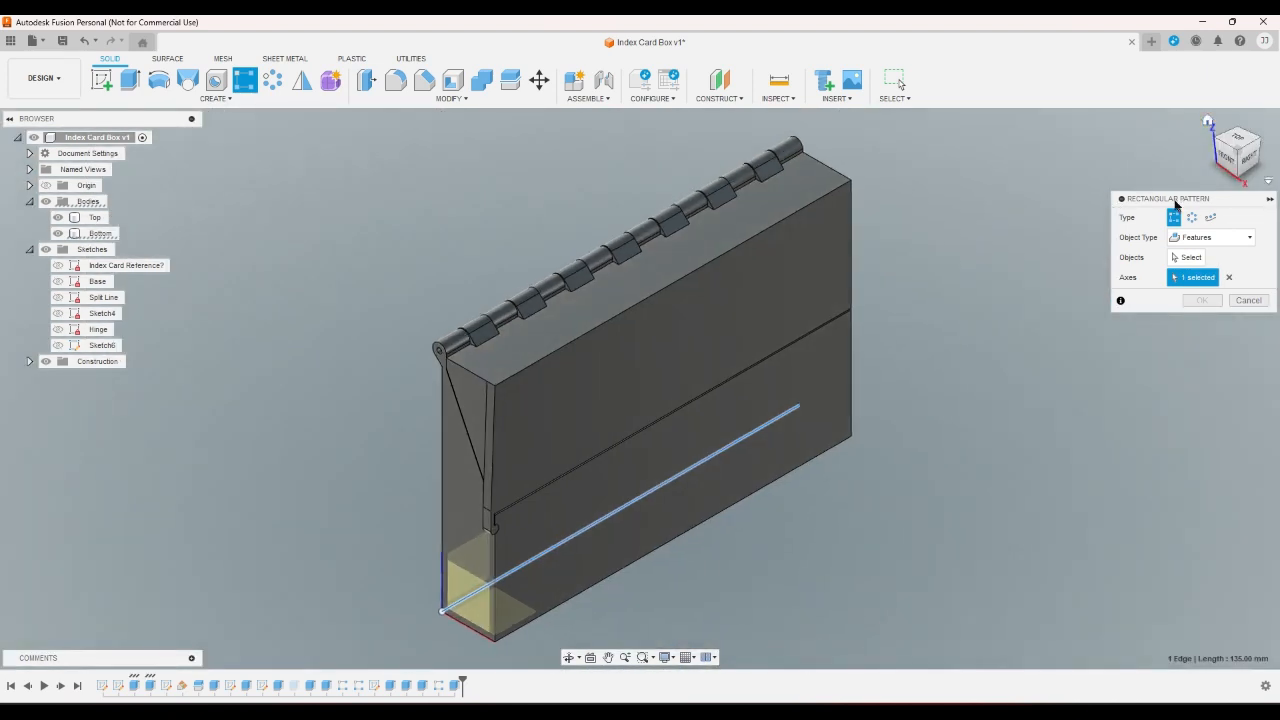
{"action": "left_click", "coordinate": [1190, 240]}
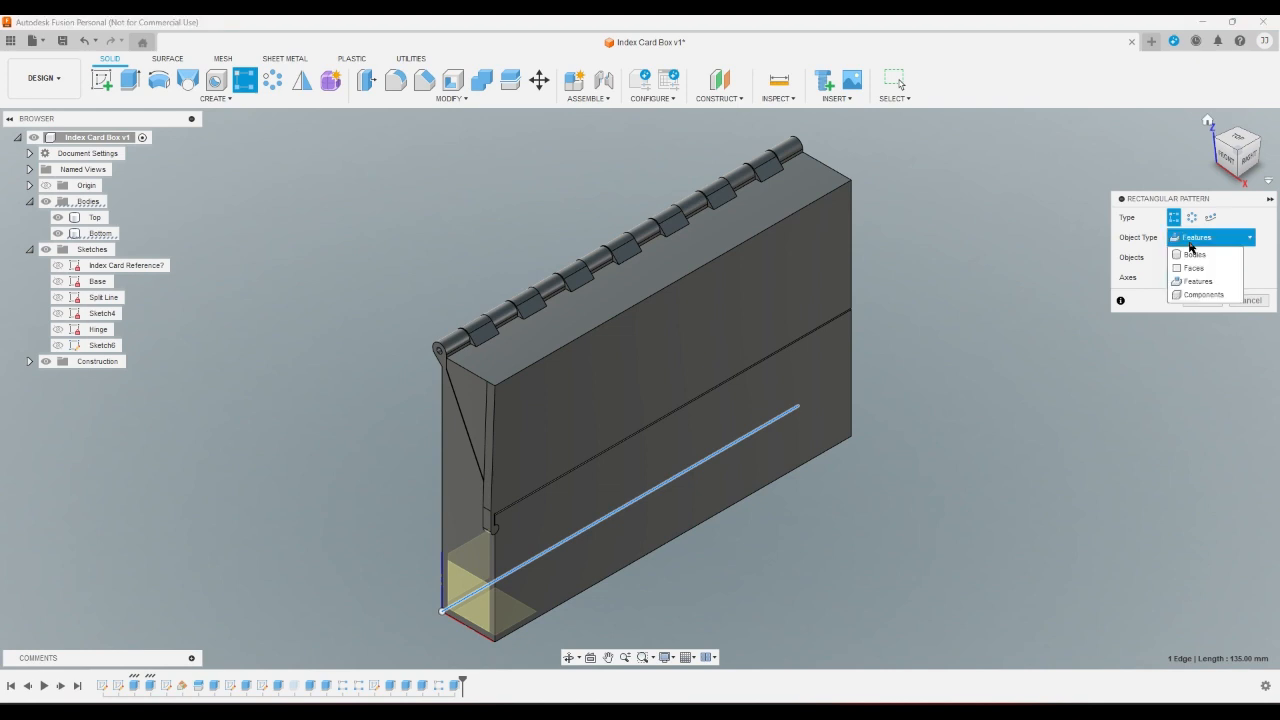
{"action": "left_click", "coordinate": [1197, 281]}
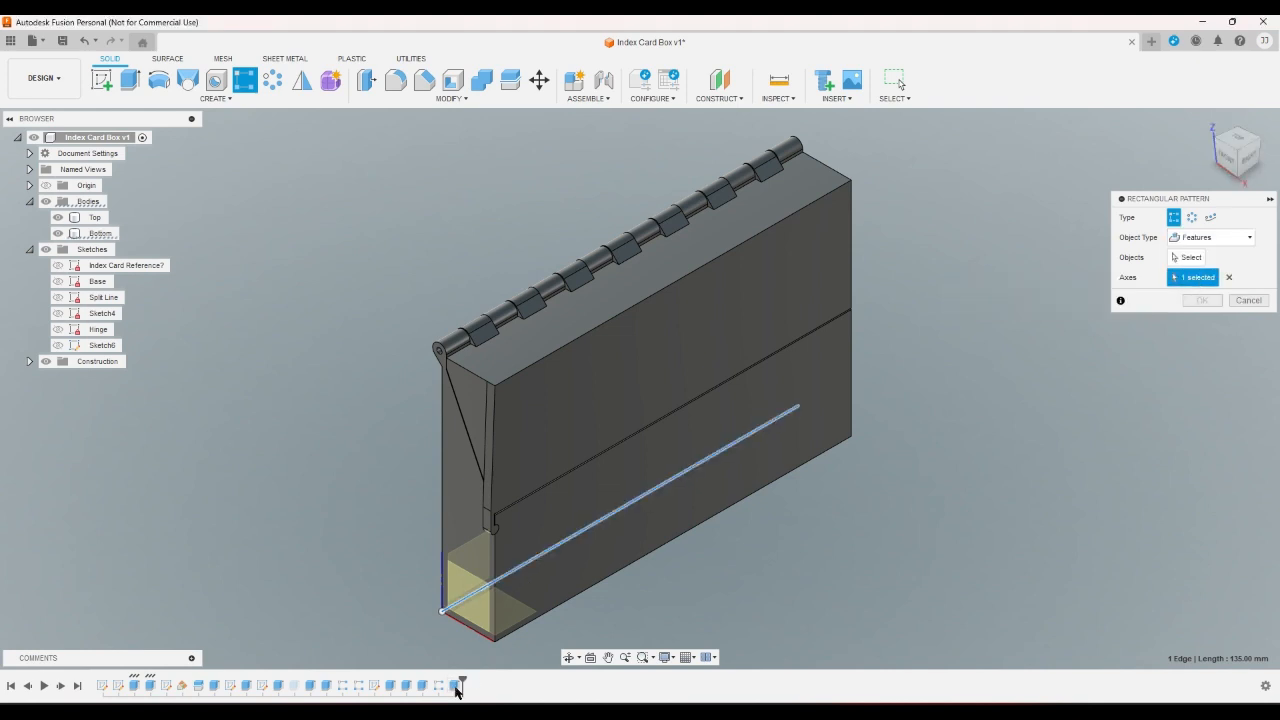
{"action": "left_click", "coordinate": [1248, 300]}
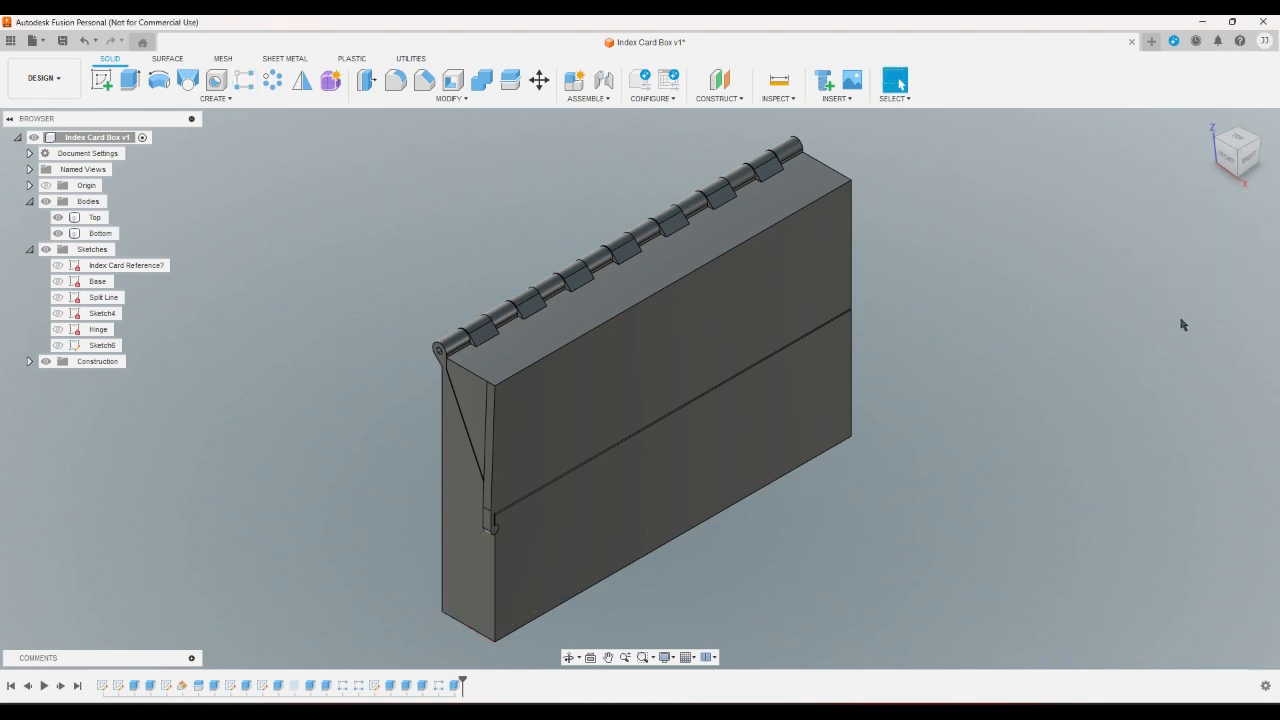
- Start a rectangular pattern with the new extrude cut as the feature object and the Bottom body's long bottom edge as the axis
{"action": "left_click", "coordinate": [247, 79]}
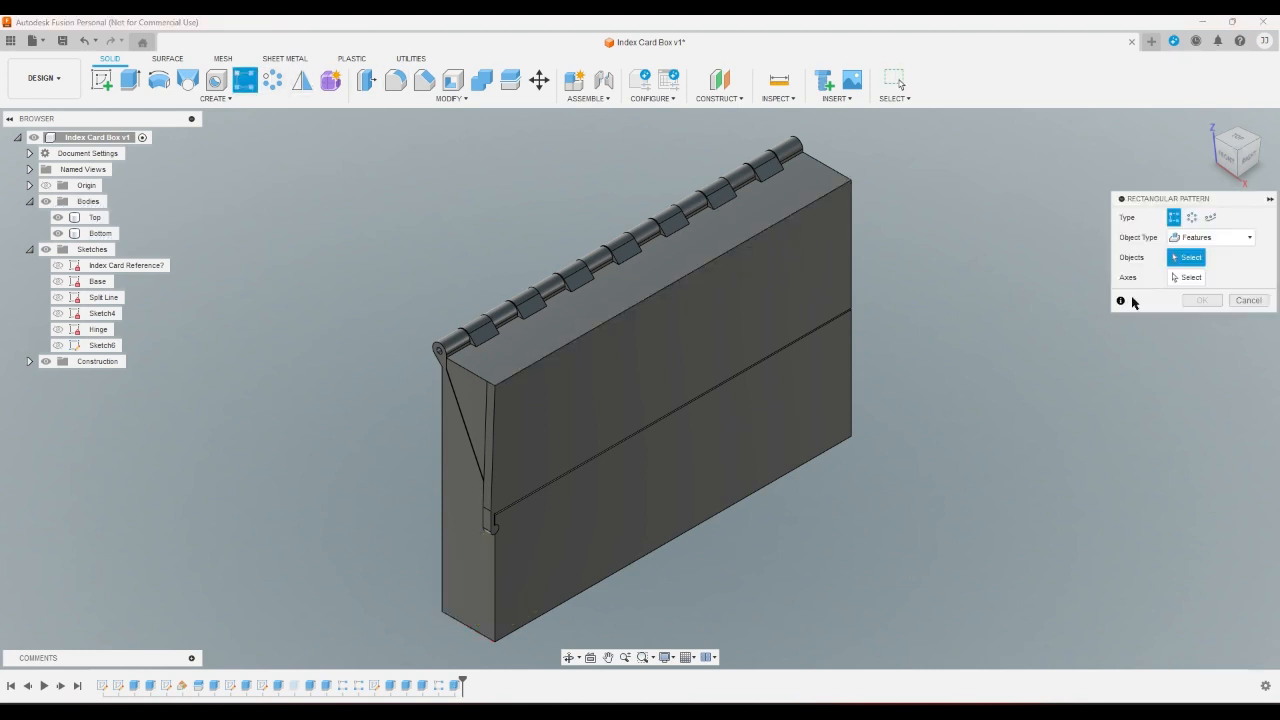
{"action": "left_click", "coordinate": [454, 685]}
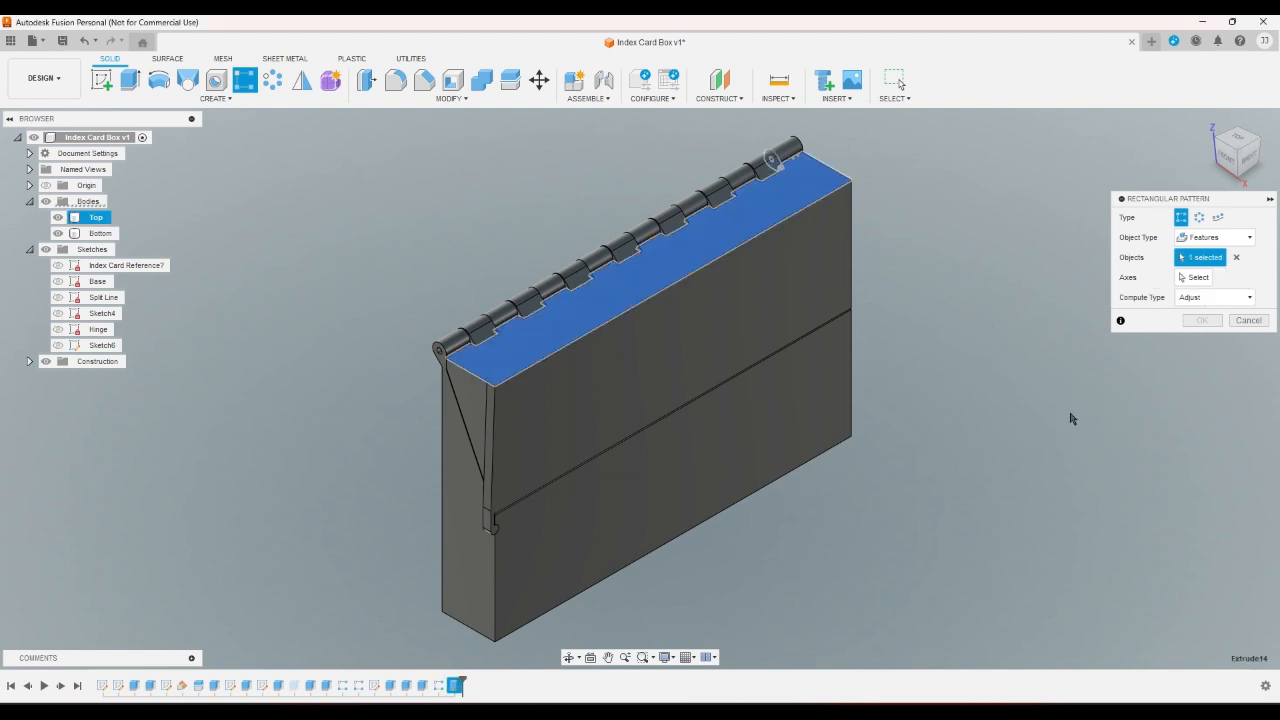
{"action": "left_click", "coordinate": [1196, 277]}
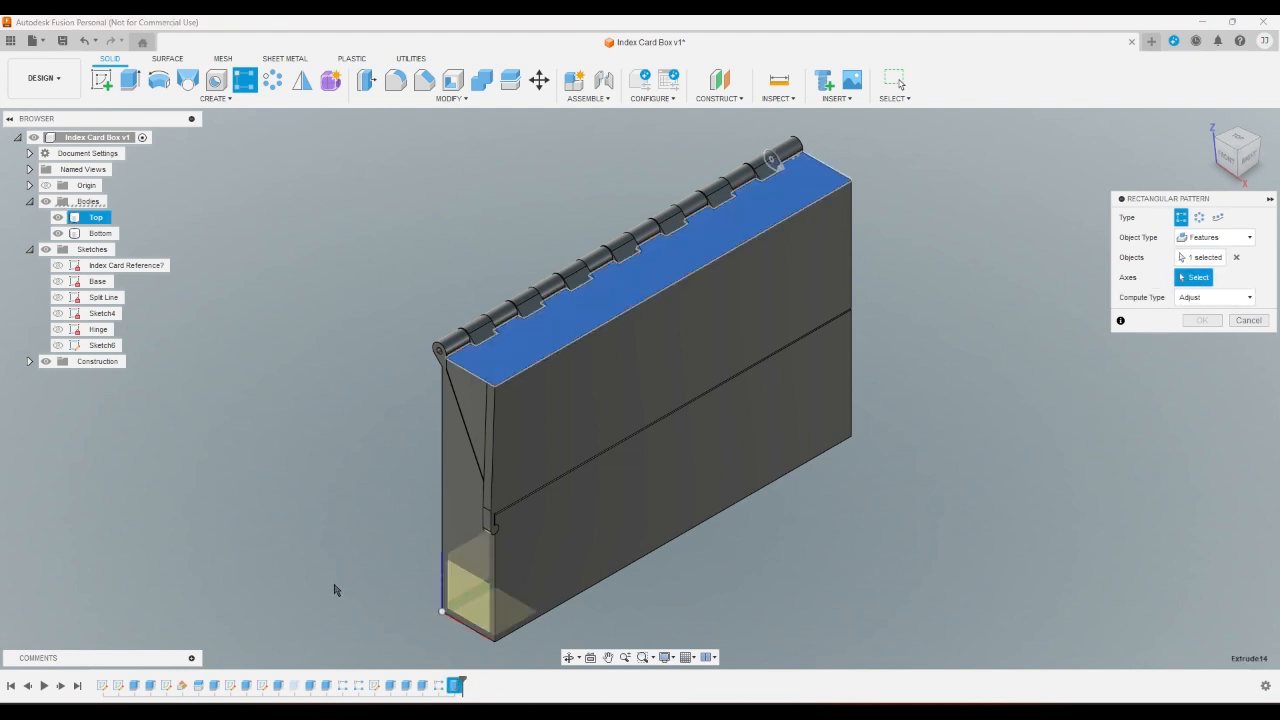
{"action": "left_click", "coordinate": [458, 604]}
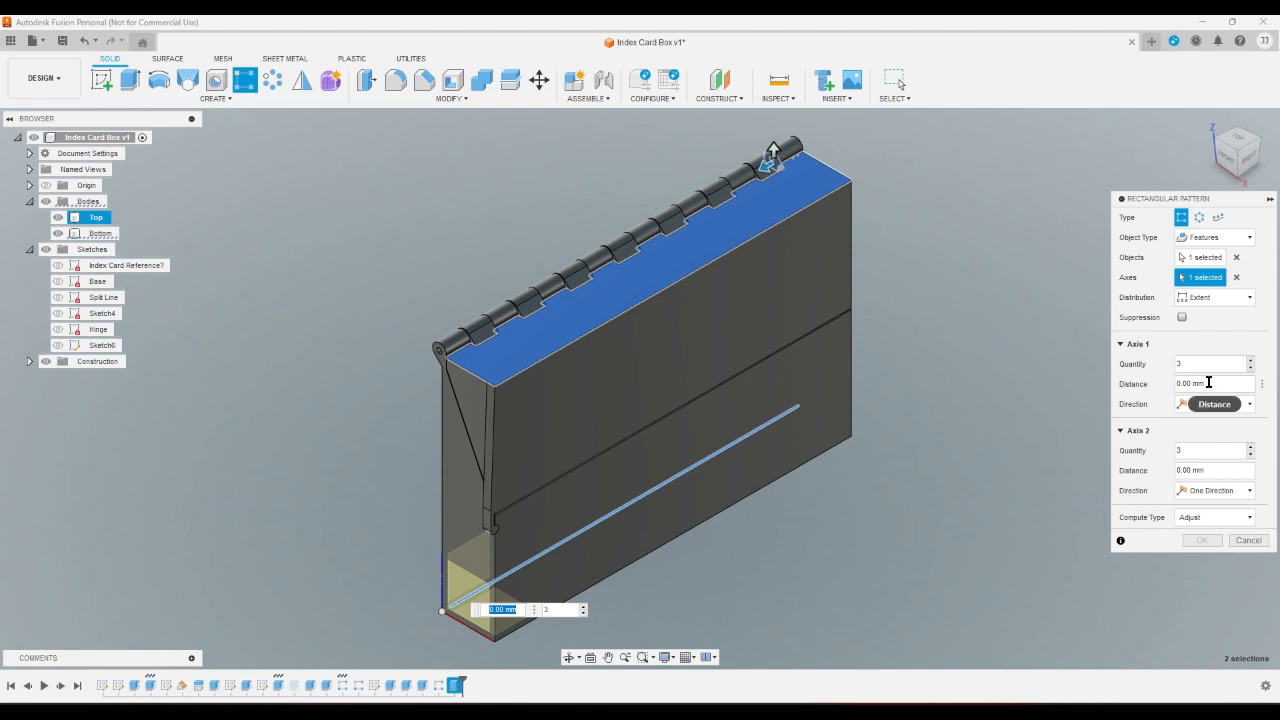
- Copy -( ( OutsideWidth - ( 2 * OutsideWidth / HingeCount ) ) - OutsideWidth / HingeCount ) from the Word document into the pattern's Axis 1 distance
{"action": "left_click", "coordinate": [1208, 382]}
{"action": "key", "text": "ctrl+v"}
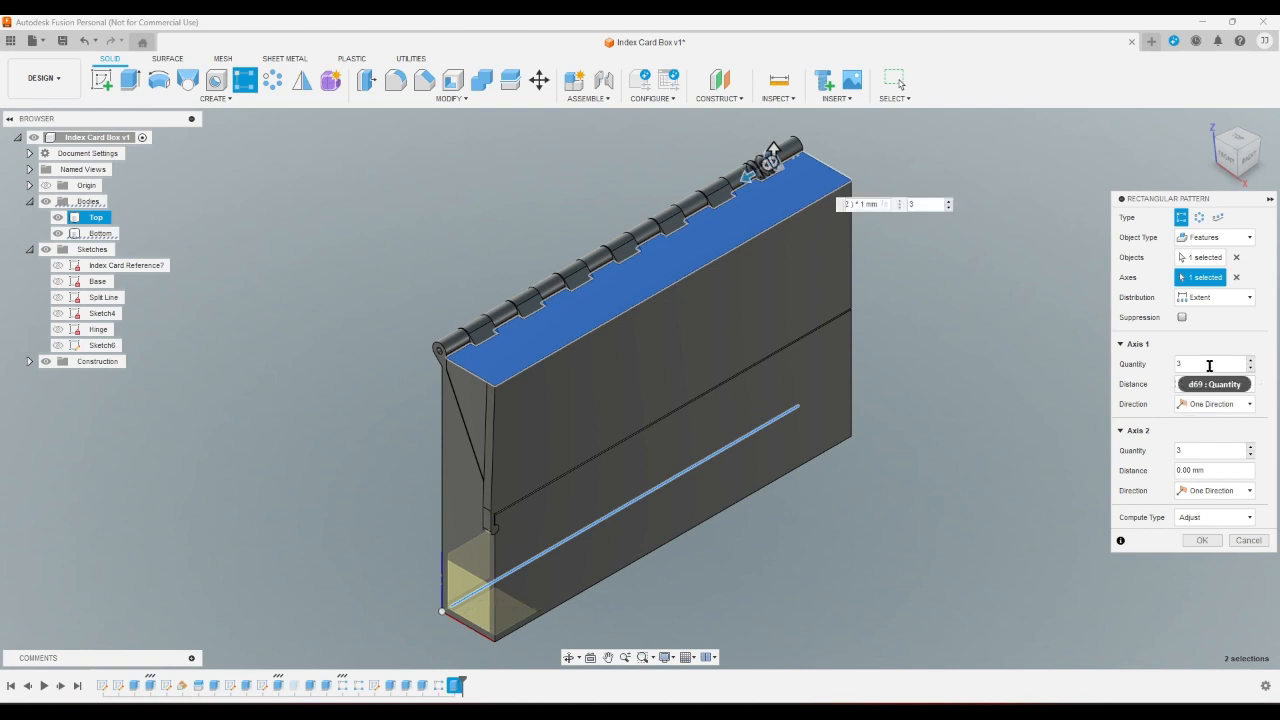
{"action": "left_click", "coordinate": [1210, 365]}
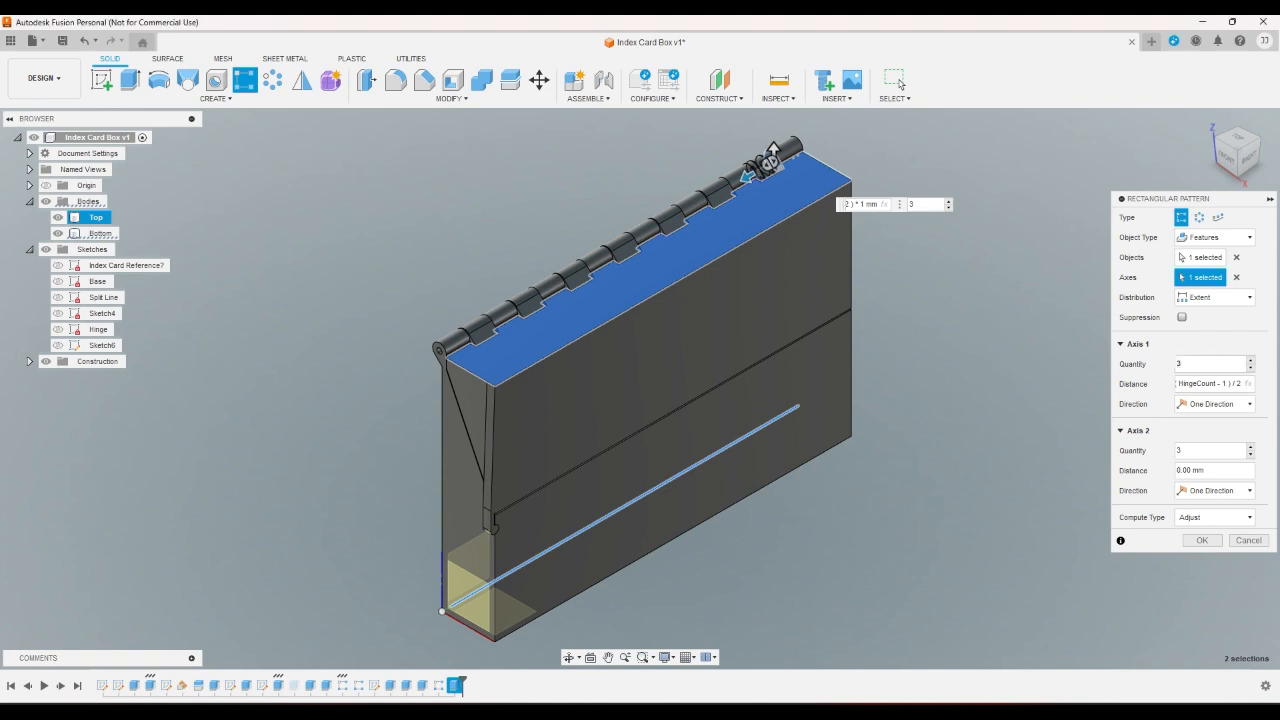
{"action": "key", "text": "alt+Tab"}
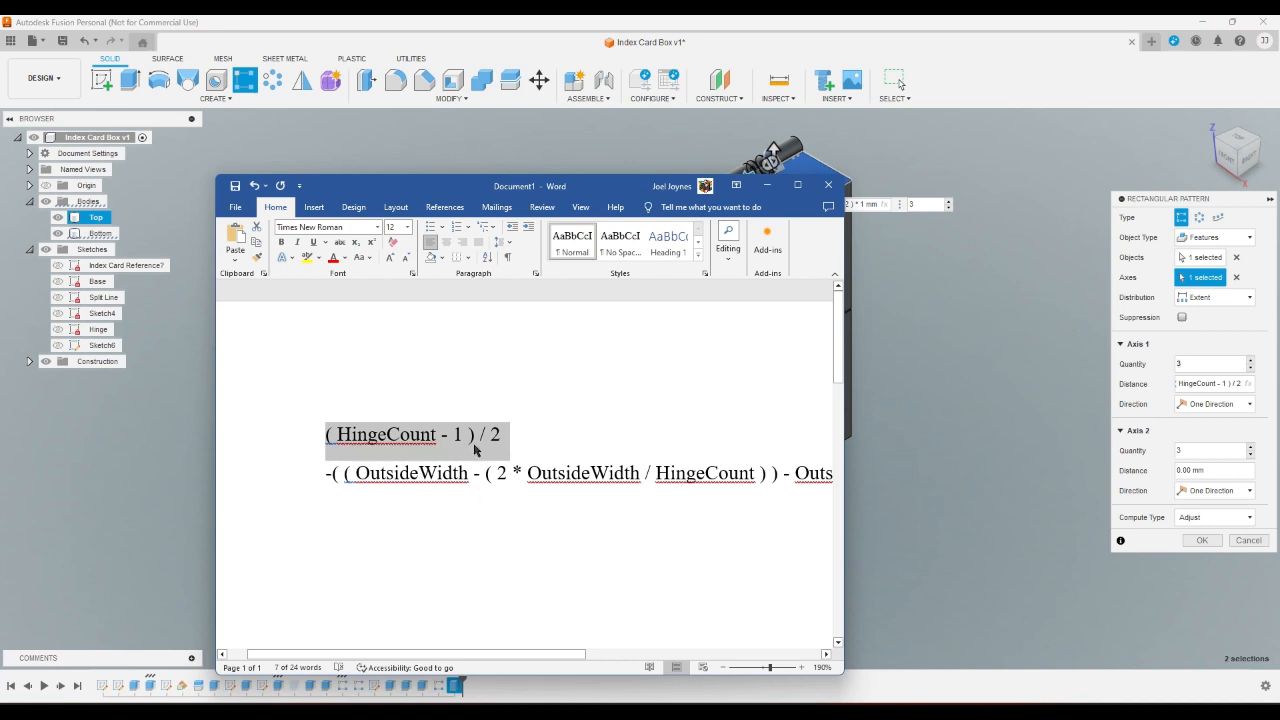
{"action": "left_click", "coordinate": [525, 436]}
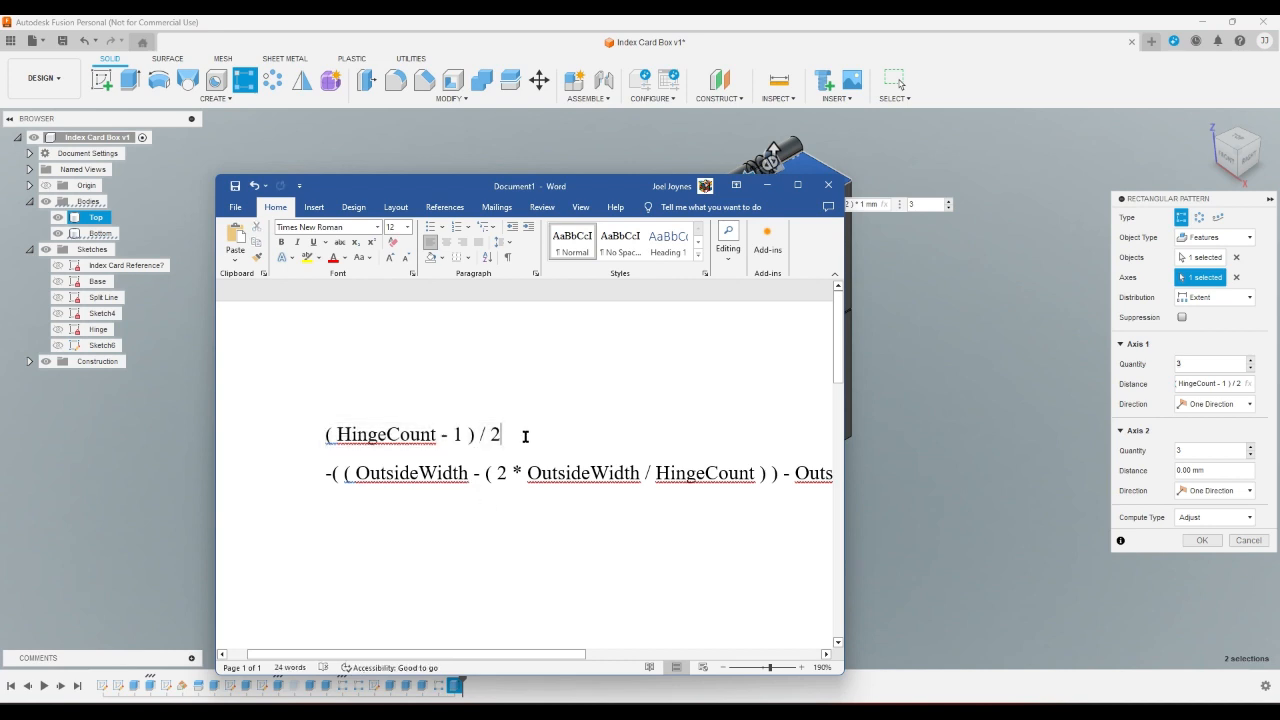
{"action": "triple_click", "coordinate": [560, 478]}
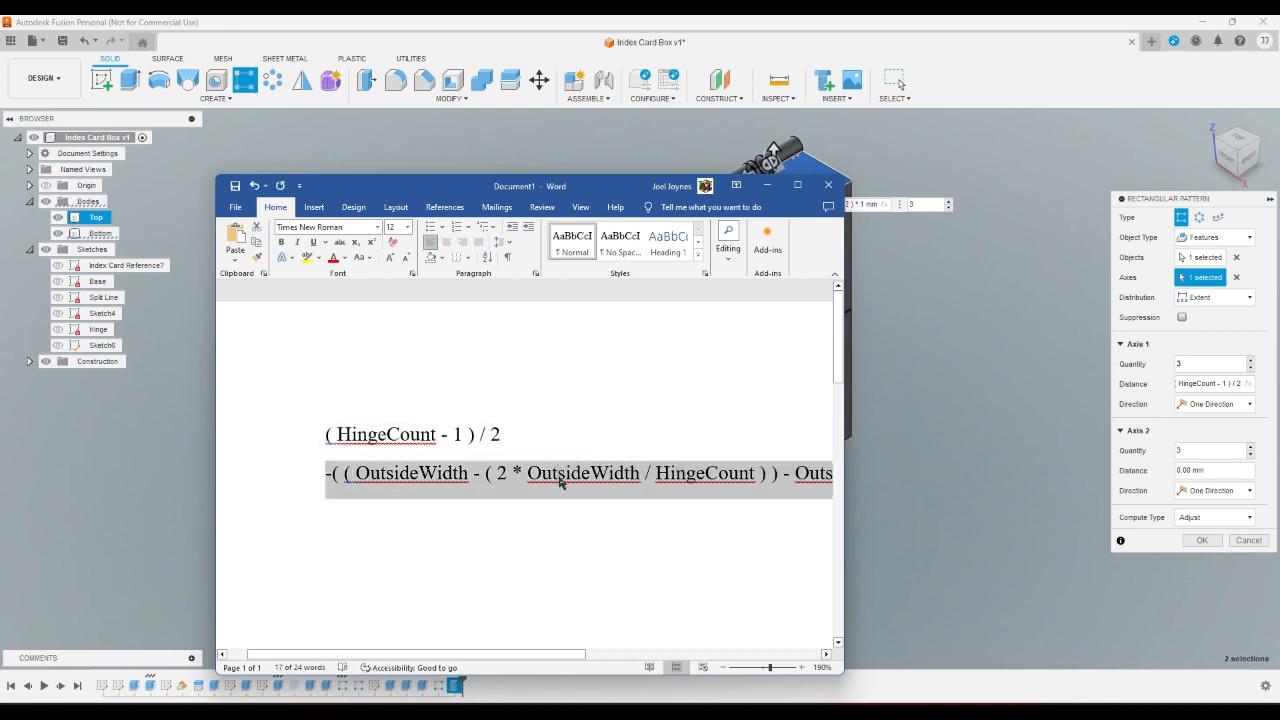
{"action": "left_click", "coordinate": [1222, 384]}
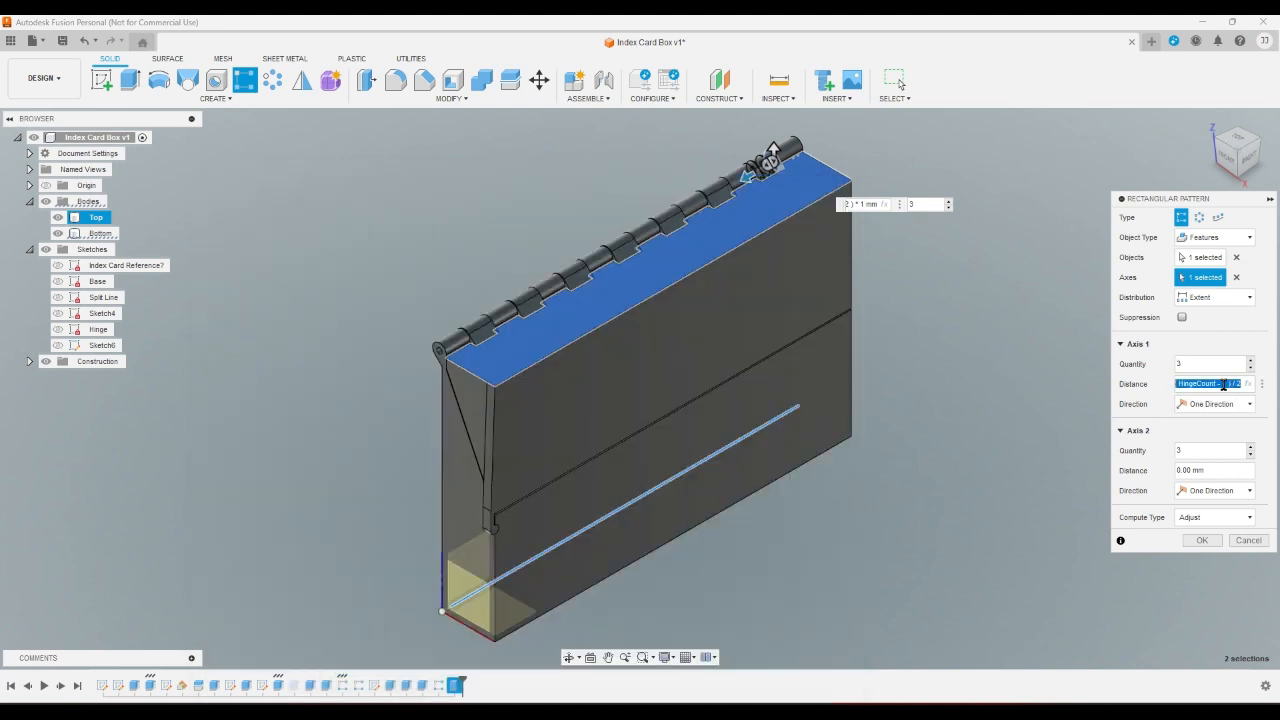
{"action": "type", "text": "Width / HingeCount )"}
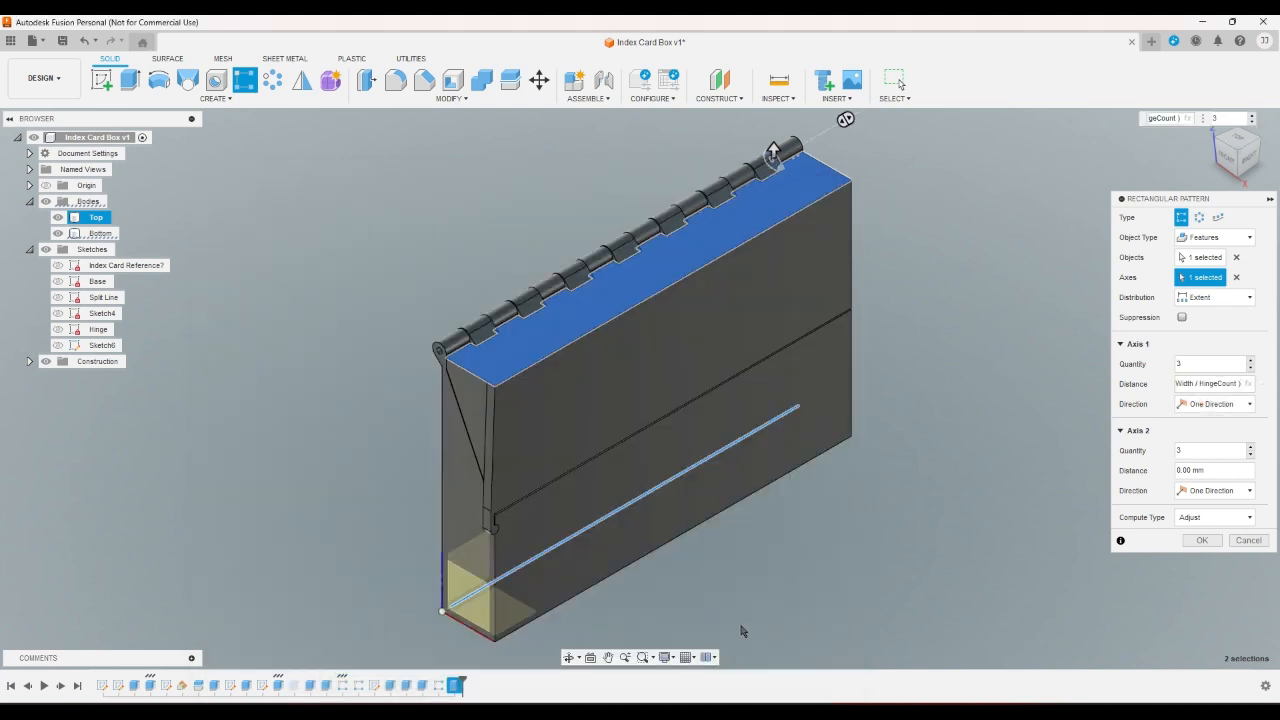
- Copy ( HingeCount - 1 ) / 2 from the Word document into the pattern's Axis 1 quantity
{"action": "key", "text": "alt+Tab"}
{"action": "triple_click", "coordinate": [444, 437]}
{"action": "key", "text": "ctrl+c"}
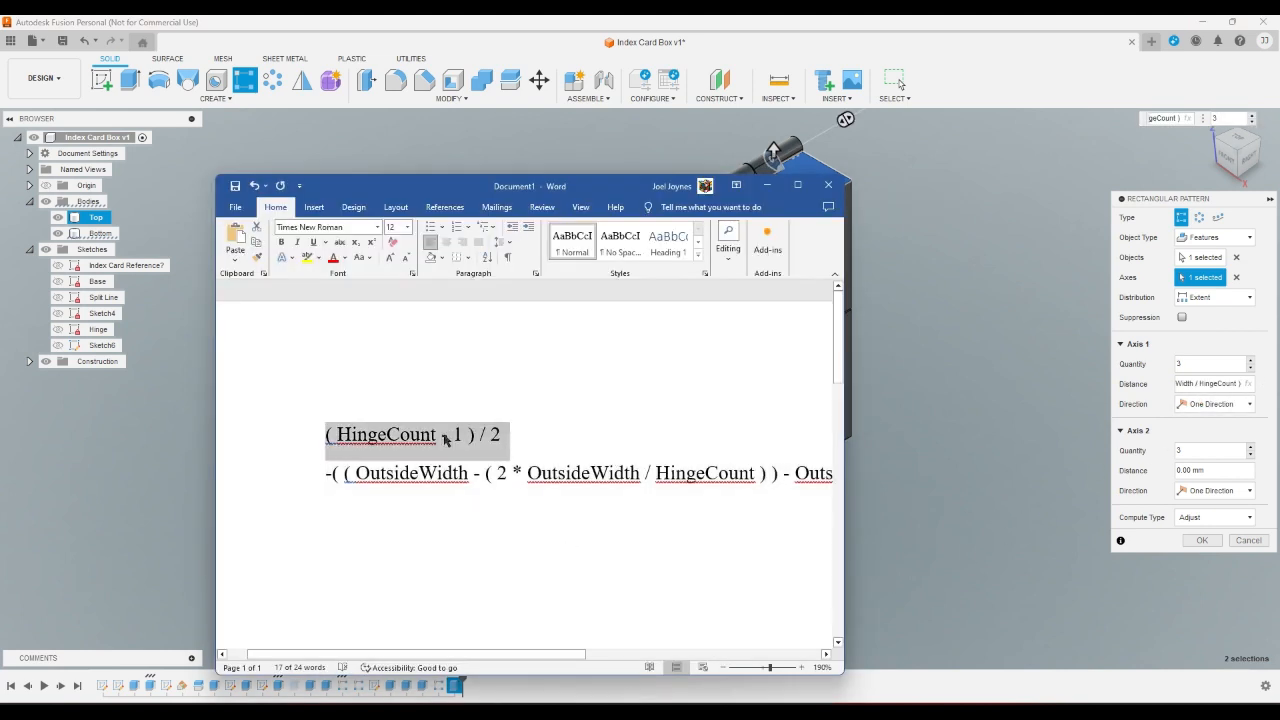
{"action": "key", "text": "alt+Tab"}
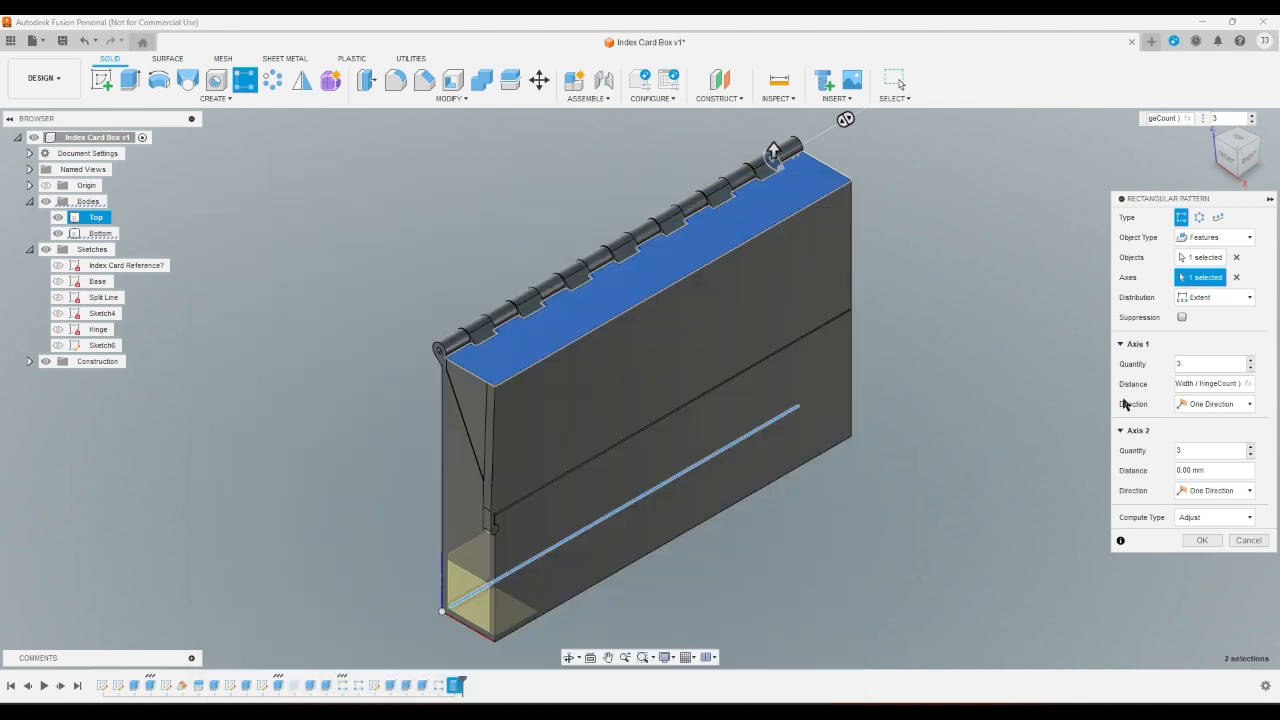
{"action": "key", "text": "ctrl+v"}
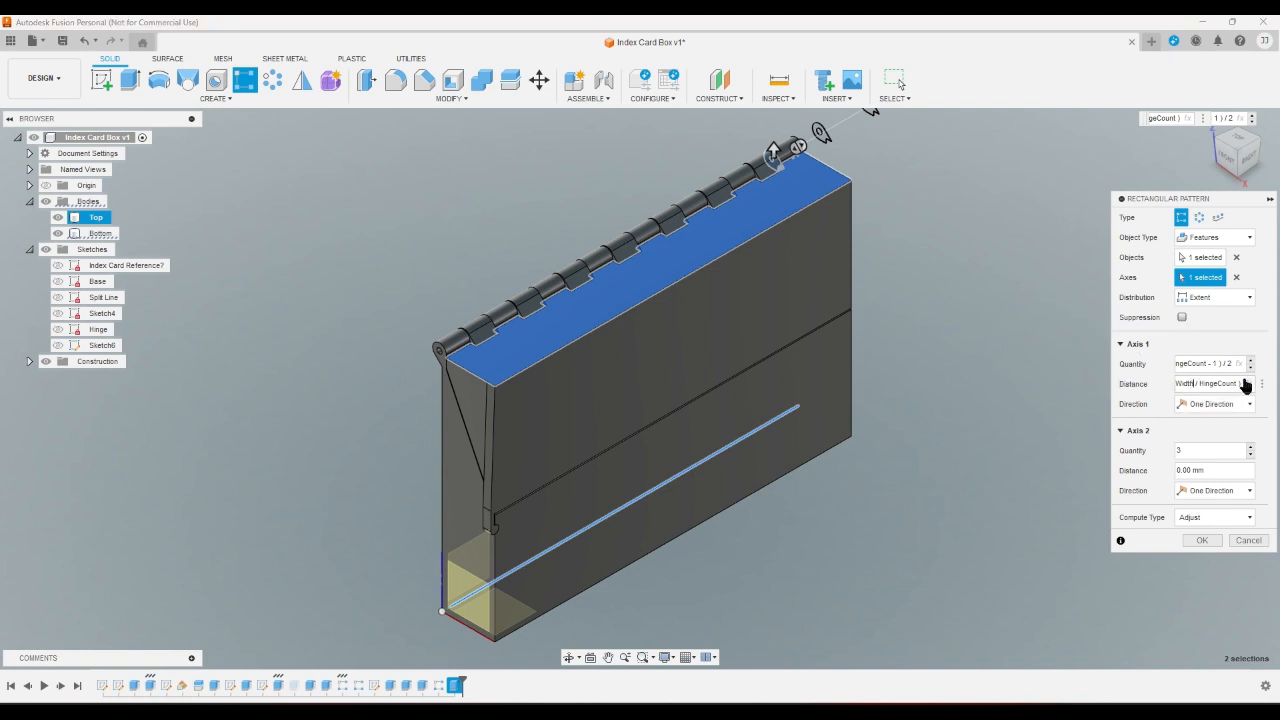
- Reverse the pattern direction by removing the leading minus sign from the Axis 1 distance expression, and finish the rectangular pattern
{"action": "key", "text": "Left"}
{"action": "key", "text": "Left"}
{"action": "key", "text": "Left"}
{"action": "key", "text": "Left"}
{"action": "key", "text": "Left"}
{"action": "key", "text": "Left"}
{"action": "key", "text": "Left"}
{"action": "key", "text": "Left"}
{"action": "key", "text": "Left"}
{"action": "key", "text": "Left"}
{"action": "key", "text": "Left"}
{"action": "key", "text": "Left"}
{"action": "key", "text": "Left"}
{"action": "key", "text": "Left"}
{"action": "key", "text": "Left"}
{"action": "key", "text": "Left"}
{"action": "key", "text": "Left"}
{"action": "key", "text": "Left"}
{"action": "key", "text": "Left"}
{"action": "key", "text": "Left"}
{"action": "key", "text": "Left"}
{"action": "key", "text": "Left"}
{"action": "key", "text": "Left"}
{"action": "key", "text": "Left"}
{"action": "key", "text": "Left"}
{"action": "key", "text": "Left"}
{"action": "key", "text": "Left"}
{"action": "key", "text": "Left"}
{"action": "key", "text": "Left"}
{"action": "key", "text": "Left"}
{"action": "key", "text": "Left"}
{"action": "key", "text": "Left"}
{"action": "key", "text": "Left"}
{"action": "key", "text": "Left"}
{"action": "key", "text": "Delete"}
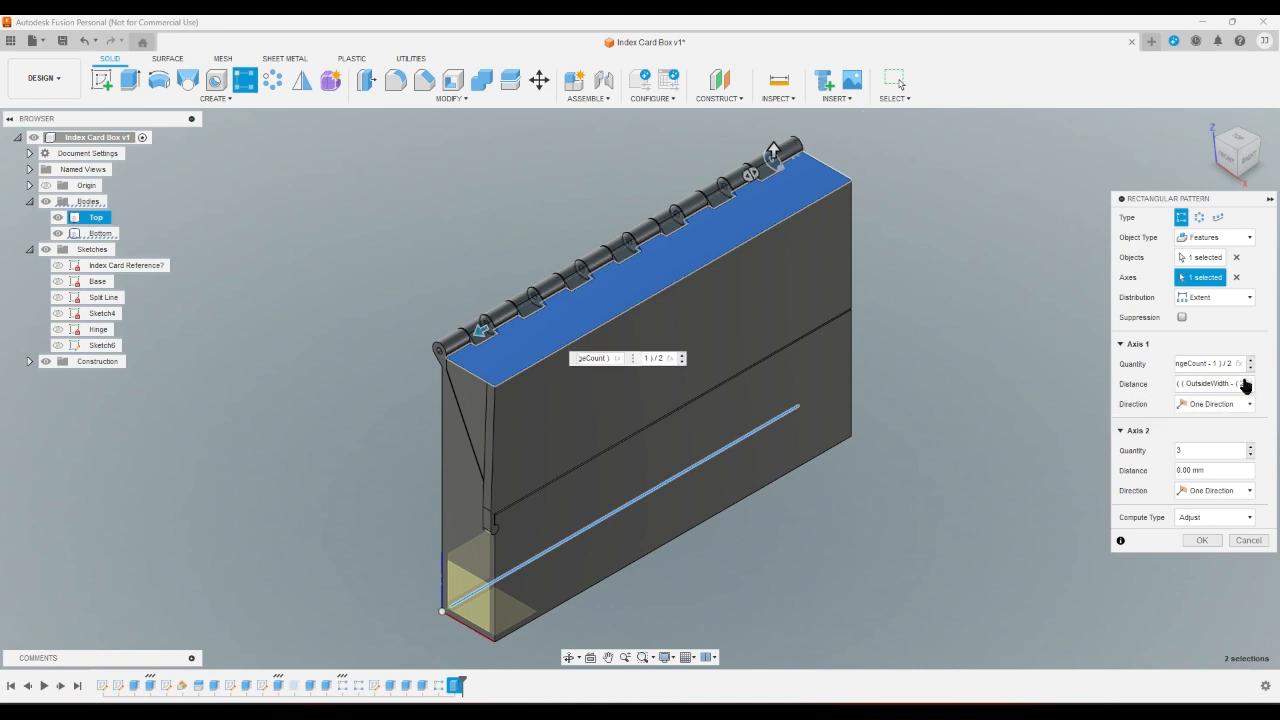
{"action": "left_click", "coordinate": [1200, 540]}
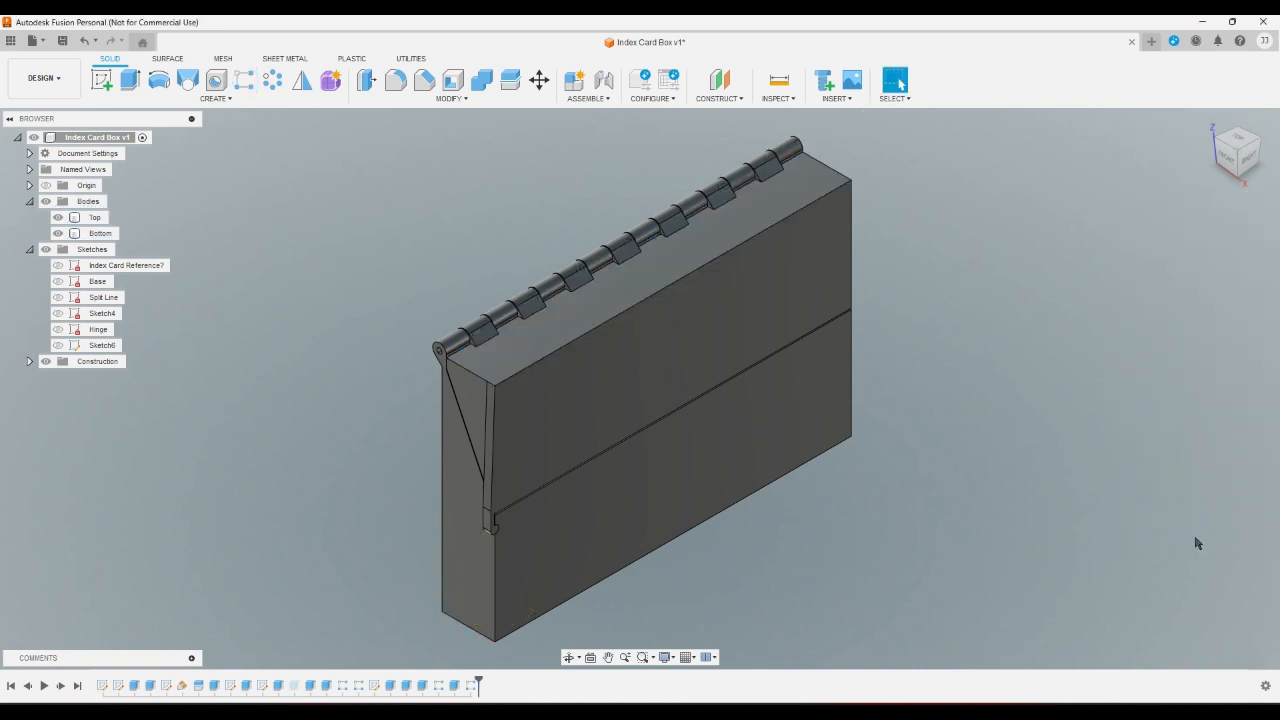
{"action": "left_click", "coordinate": [1250, 158]}
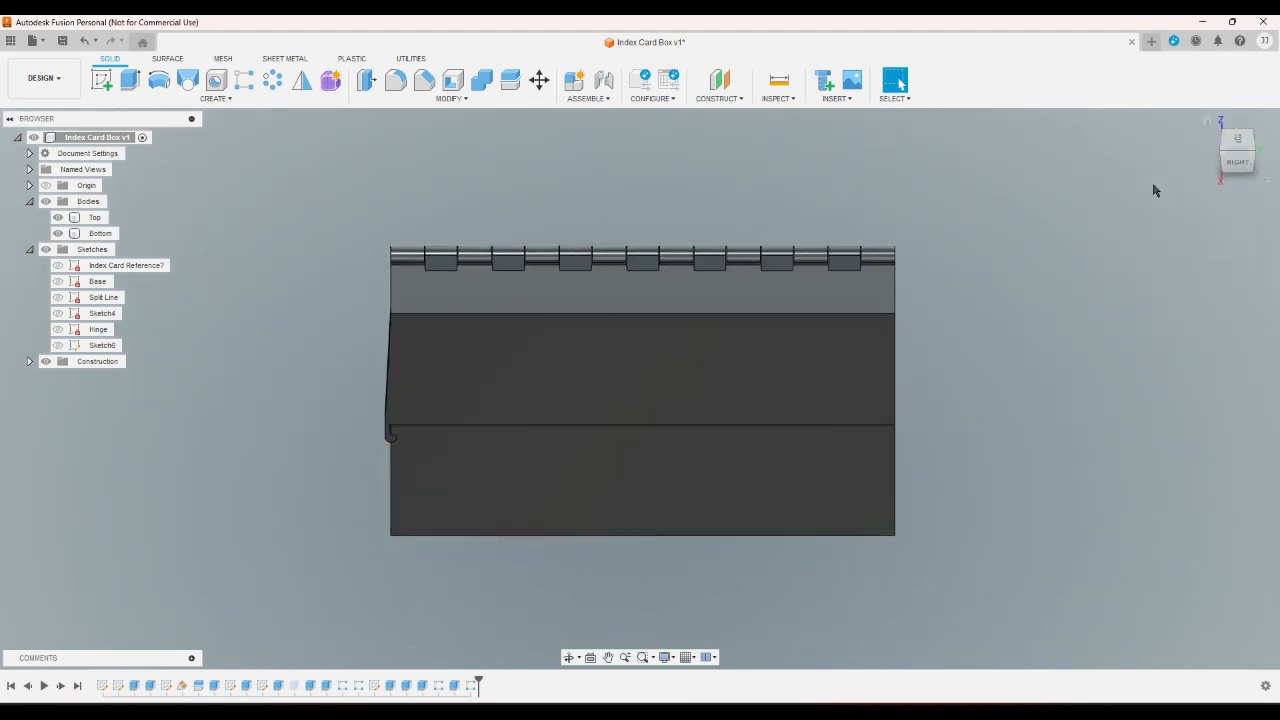
- Set the HingeCount user parameter to 11
{"action": "scroll", "coordinate": [905, 210], "scroll_direction": "up", "scroll_amount": 3}
{"action": "scroll", "coordinate": [1057, 257], "scroll_direction": "down", "scroll_amount": 5}
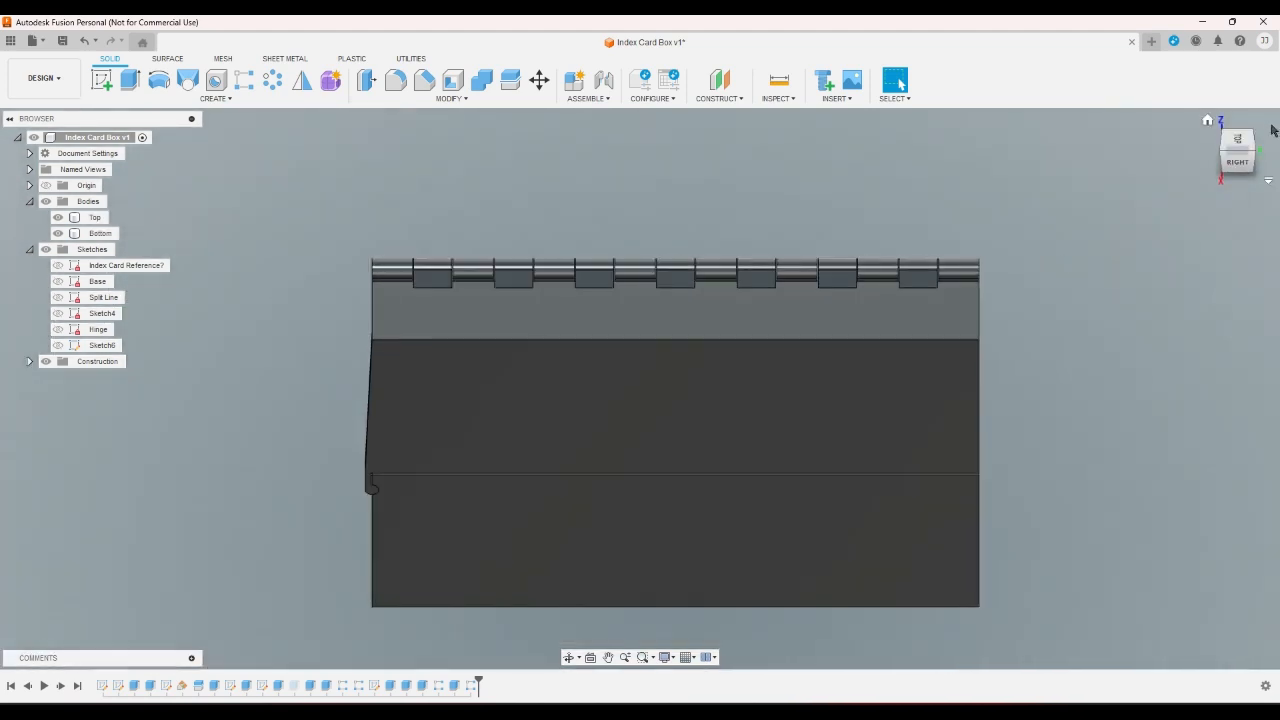
{"action": "left_click", "coordinate": [1209, 121]}
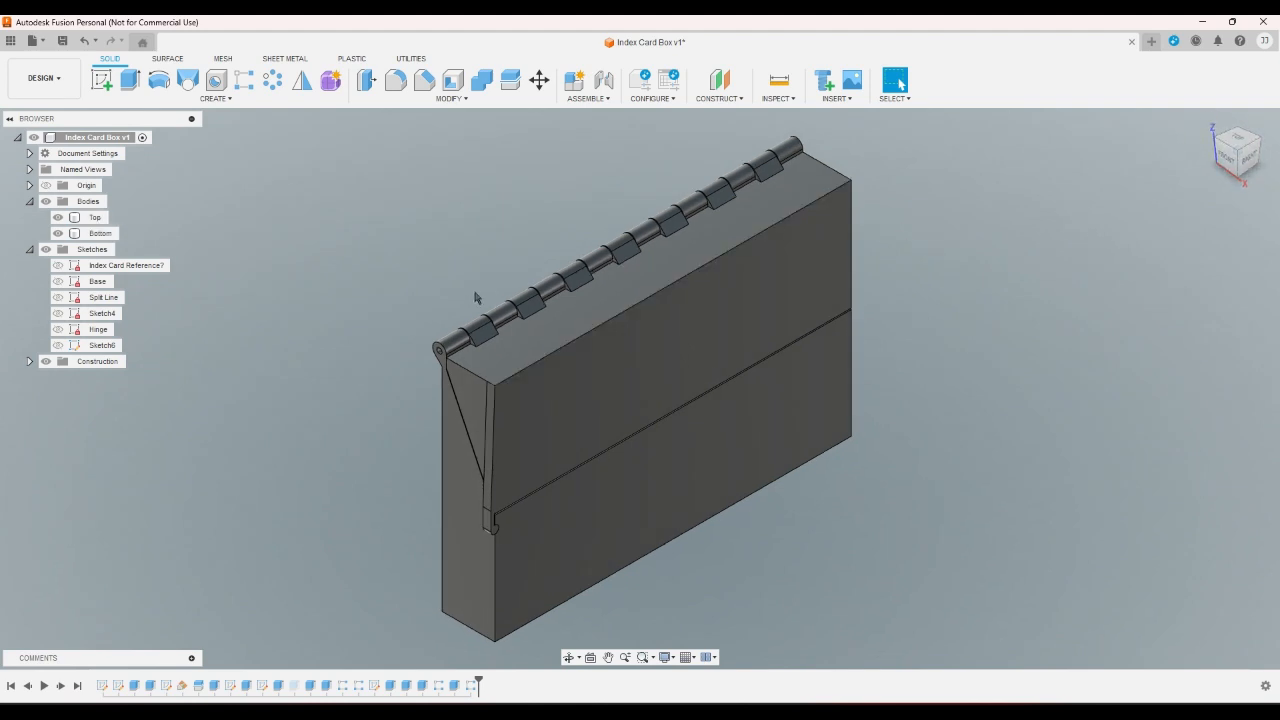
{"action": "scroll", "coordinate": [484, 312], "scroll_direction": "up", "scroll_amount": 3}
{"action": "scroll", "coordinate": [484, 312], "scroll_direction": "down", "scroll_amount": 2}
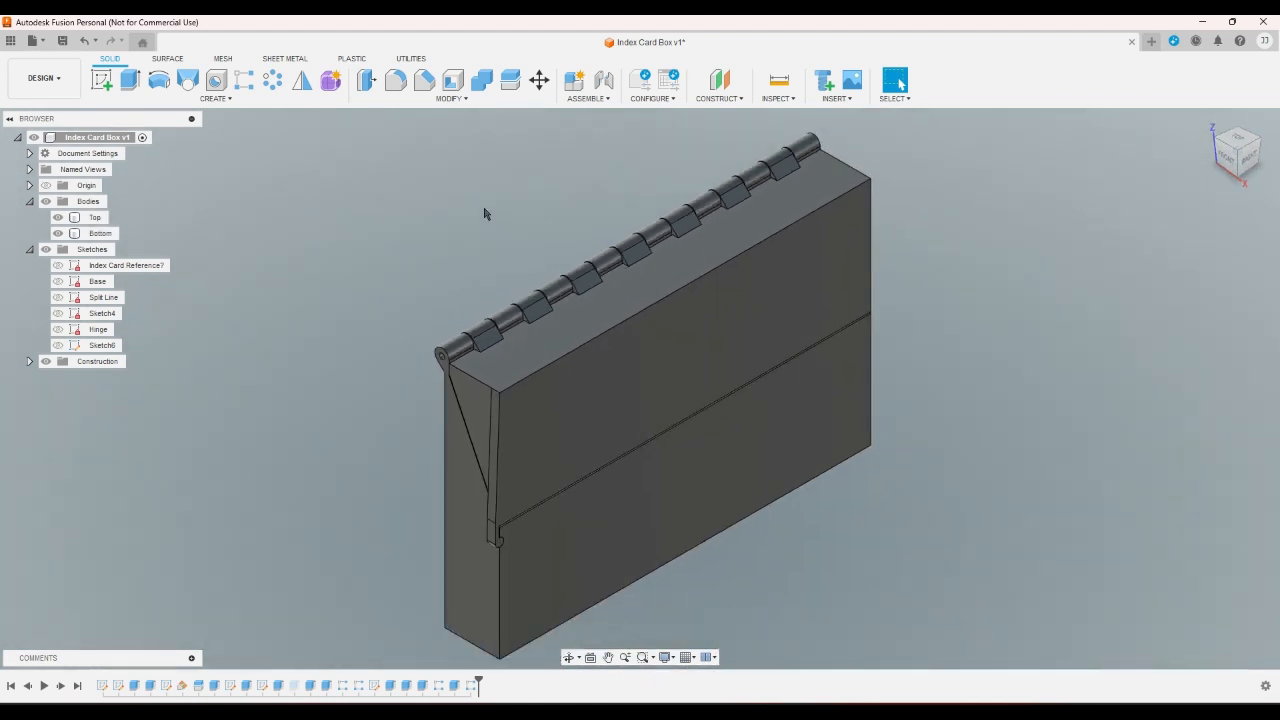
{"action": "left_click", "coordinate": [451, 100]}
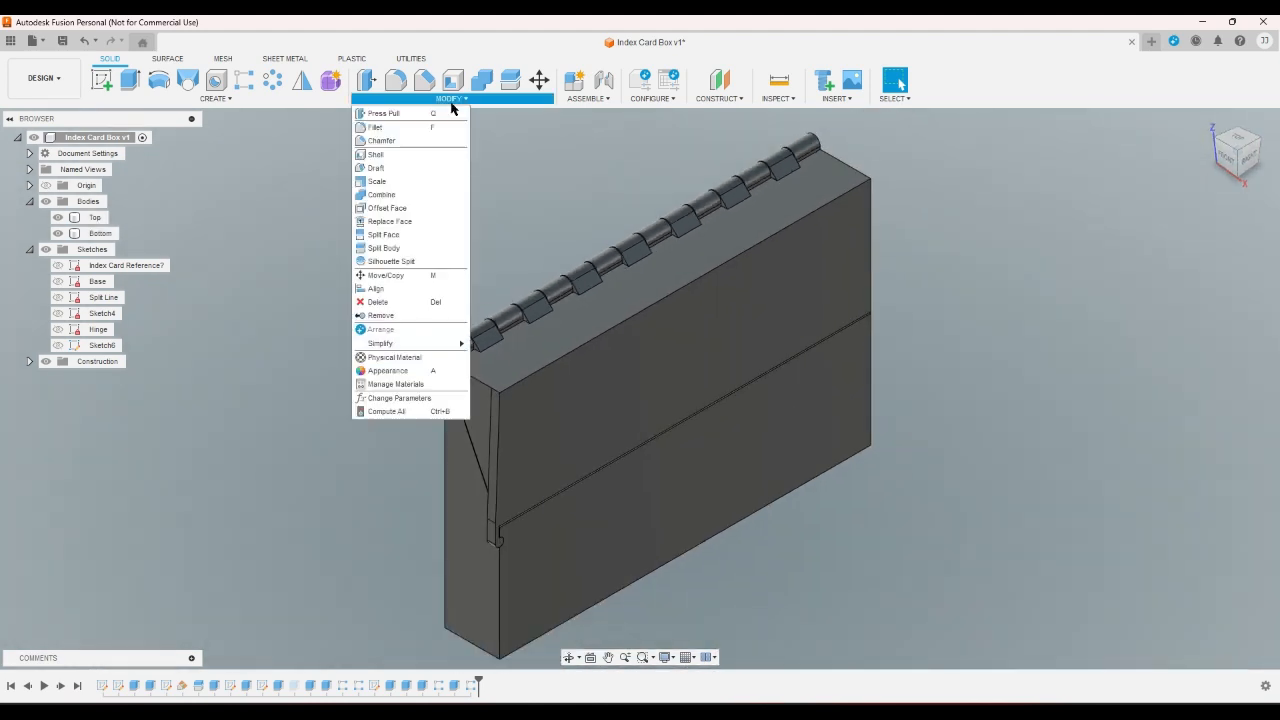
{"action": "left_click", "coordinate": [398, 398]}
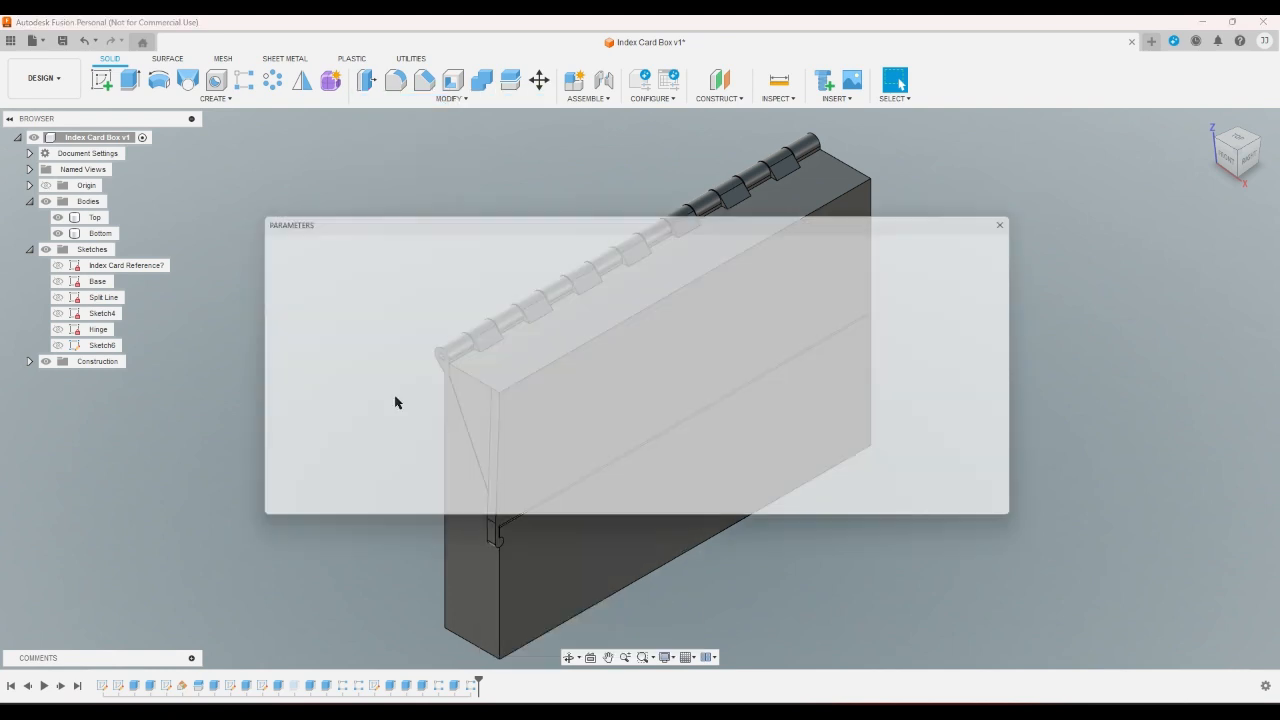
{"action": "double_click", "coordinate": [541, 372]}
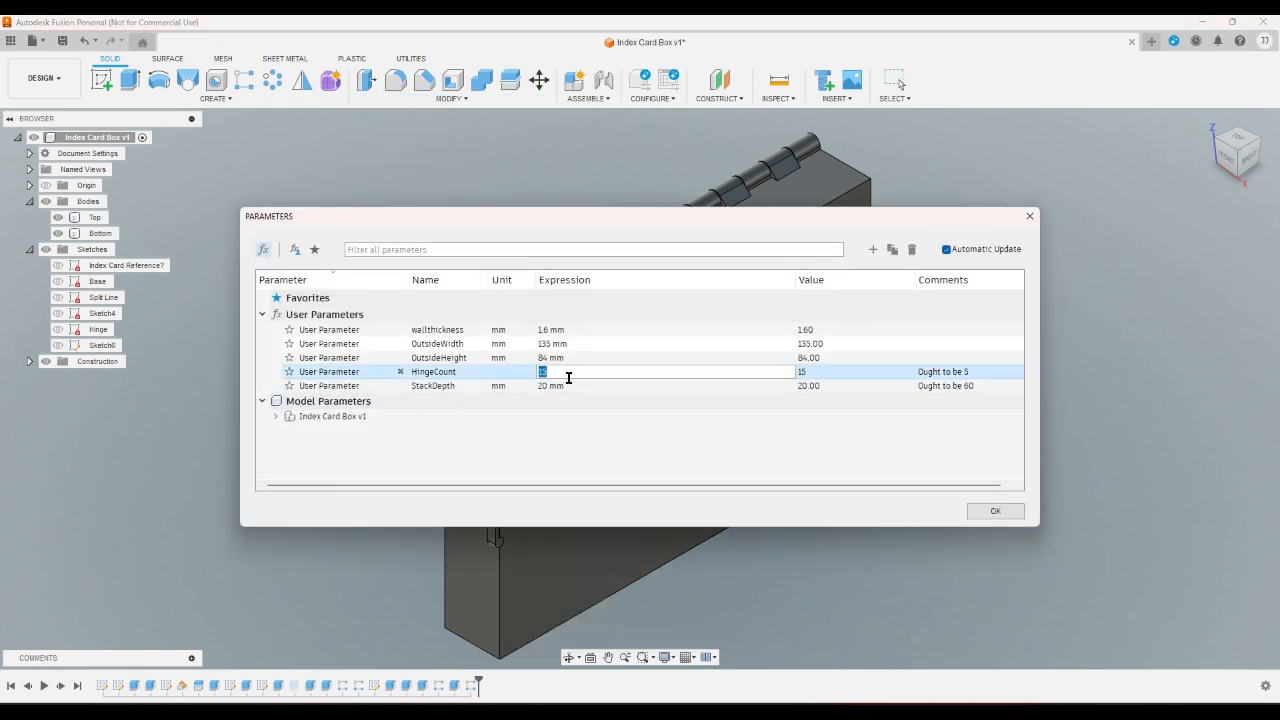
{"action": "type", "text": "1"}
{"action": "key", "text": "Return"}
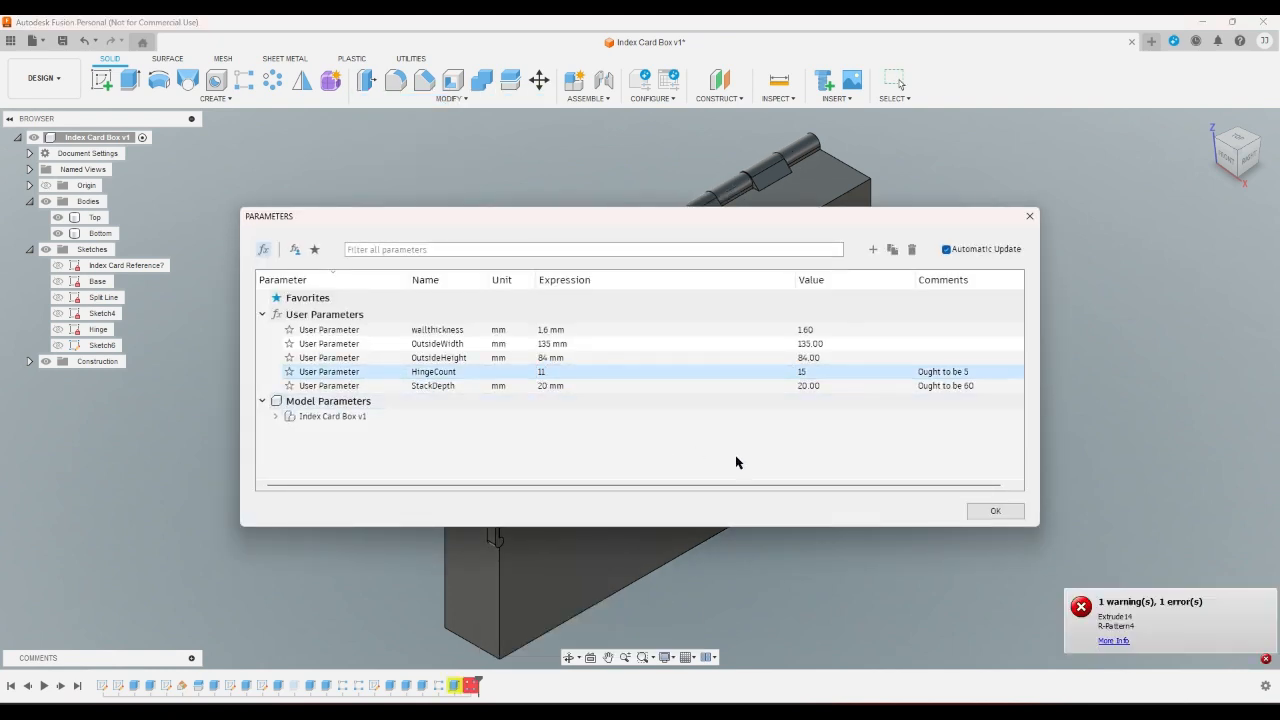
{"action": "left_click", "coordinate": [995, 511]}
{"action": "double_click", "coordinate": [471, 686]}
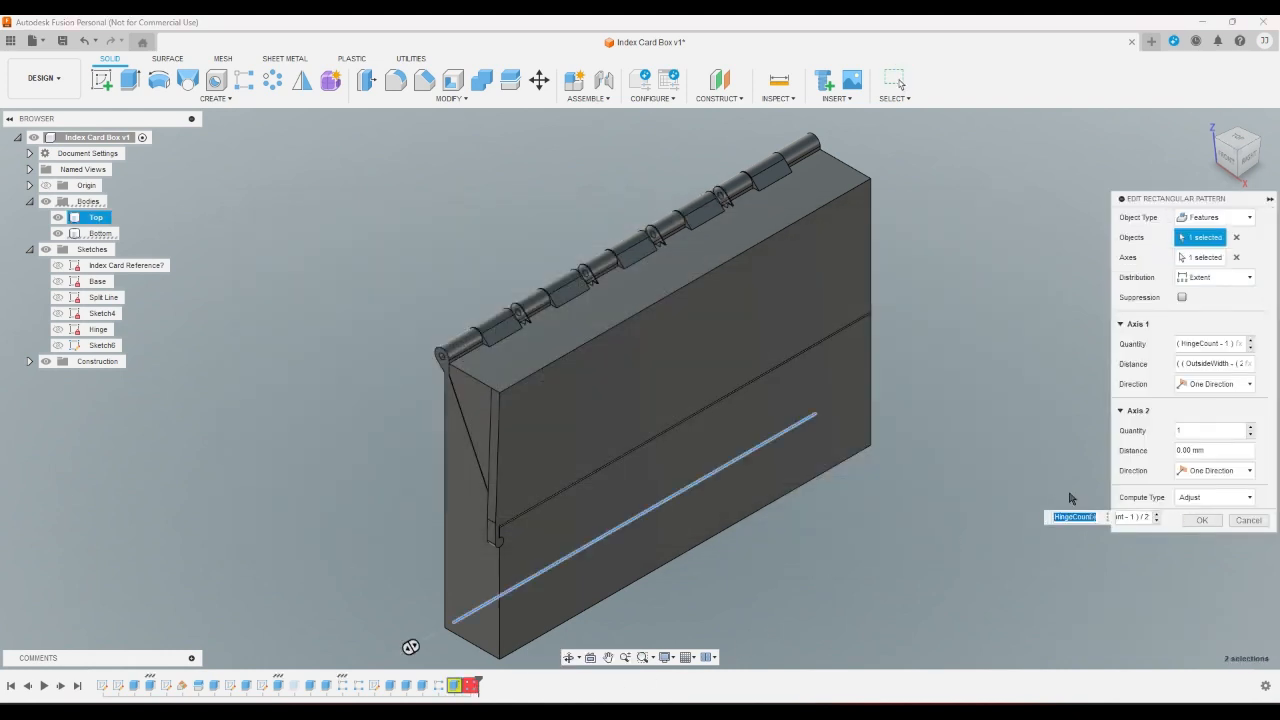
{"action": "left_click", "coordinate": [1248, 520]}
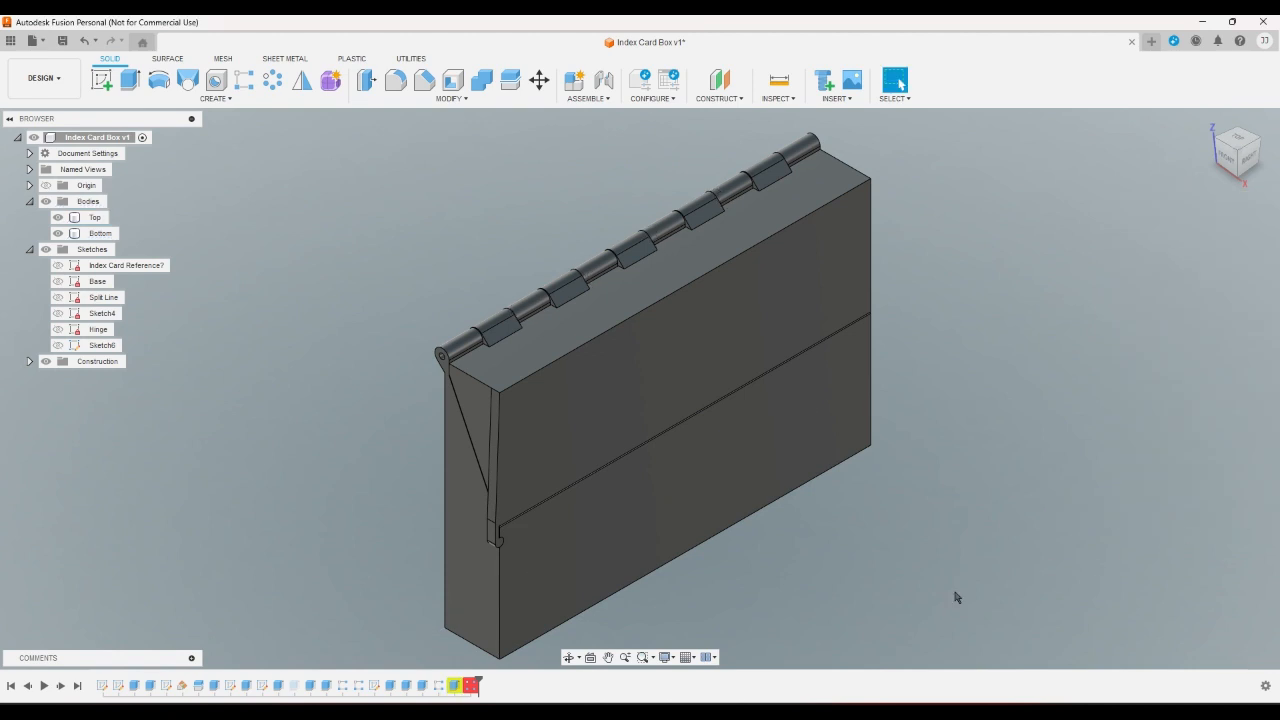
{"action": "right_click", "coordinate": [470, 686]}
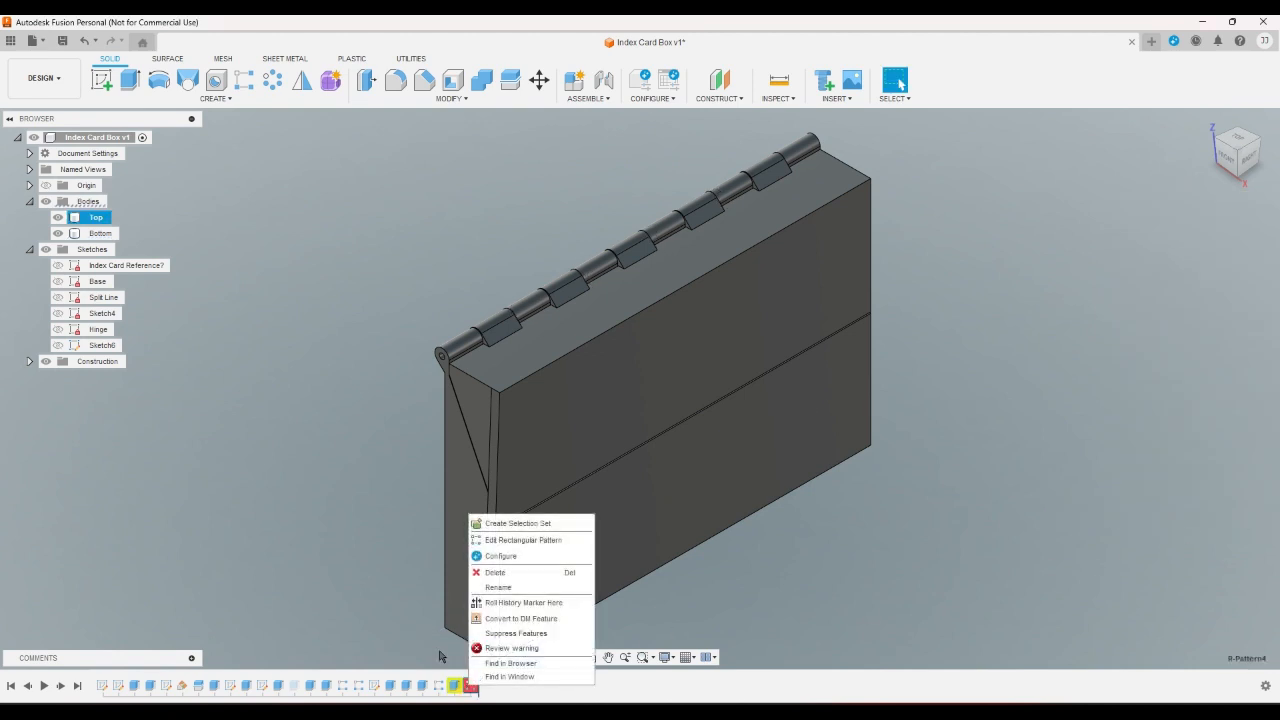
{"action": "left_click", "coordinate": [440, 656]}
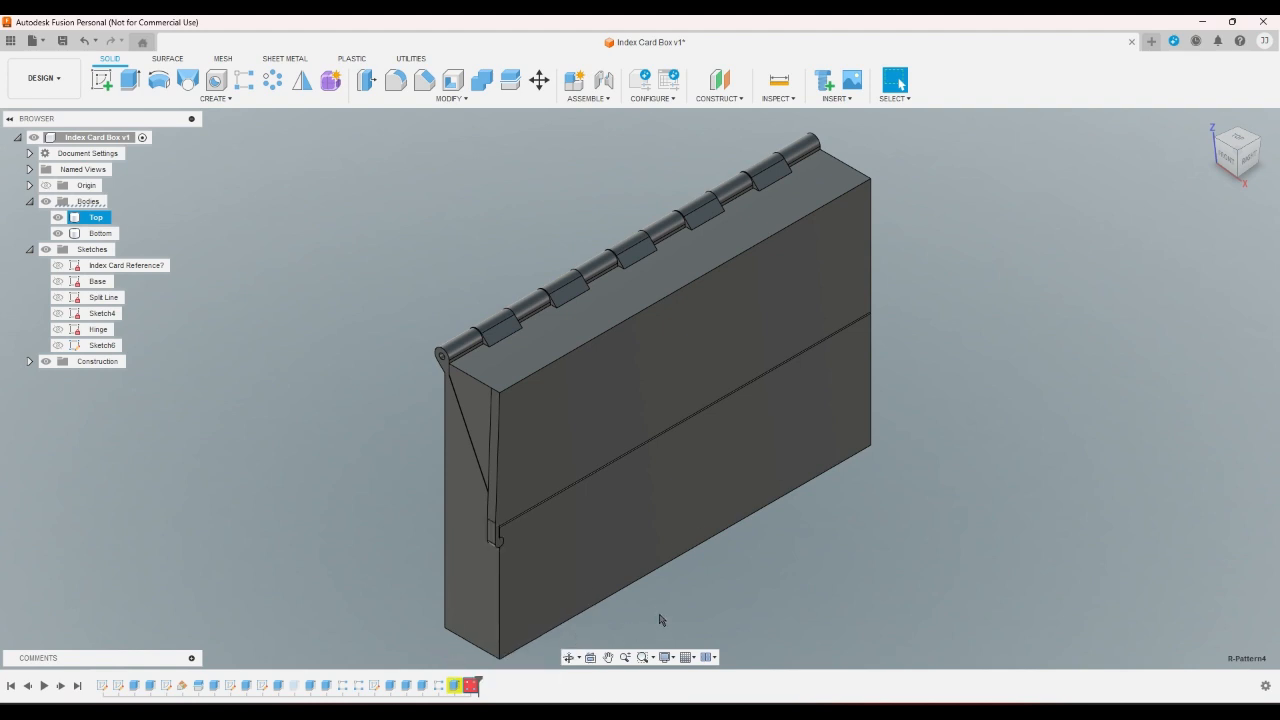
- Edit the last extrude cut and reselect the end face of the Top body's first hinge knuckle as its missing profile
{"action": "double_click", "coordinate": [454, 685]}
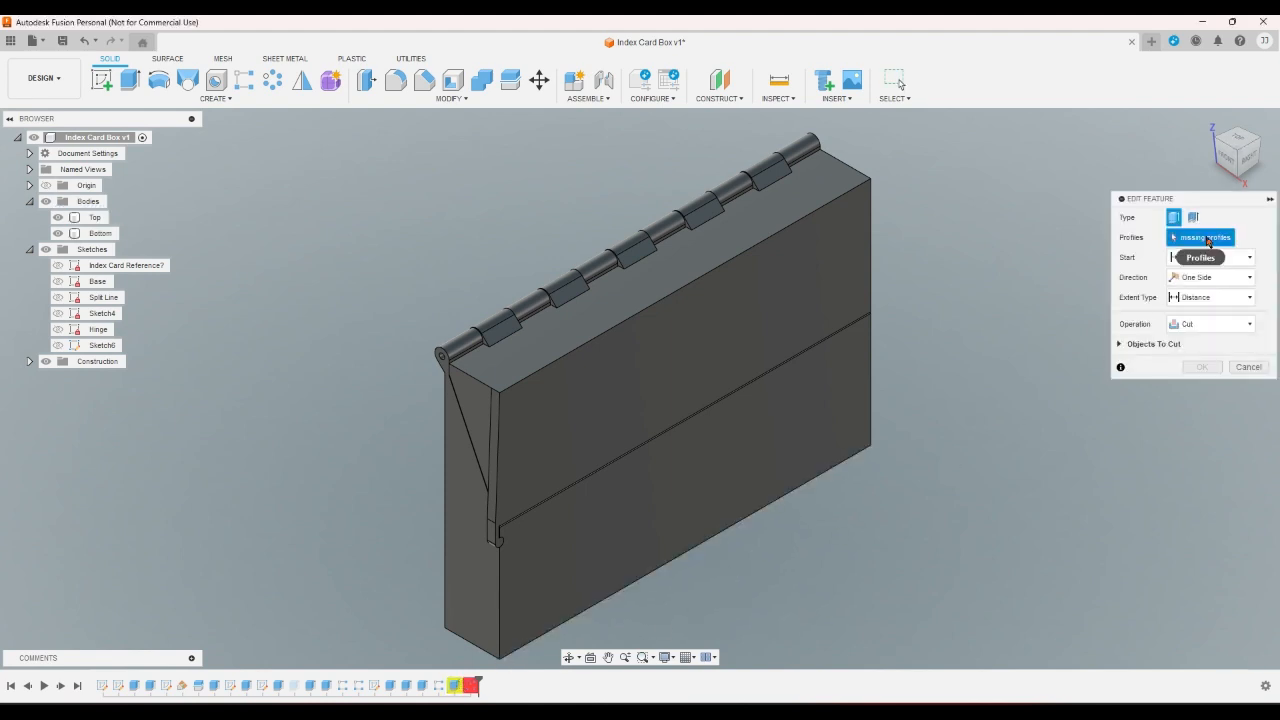
{"action": "left_click", "coordinate": [1258, 142]}
{"action": "scroll", "coordinate": [635, 197], "scroll_direction": "up", "scroll_amount": 5}
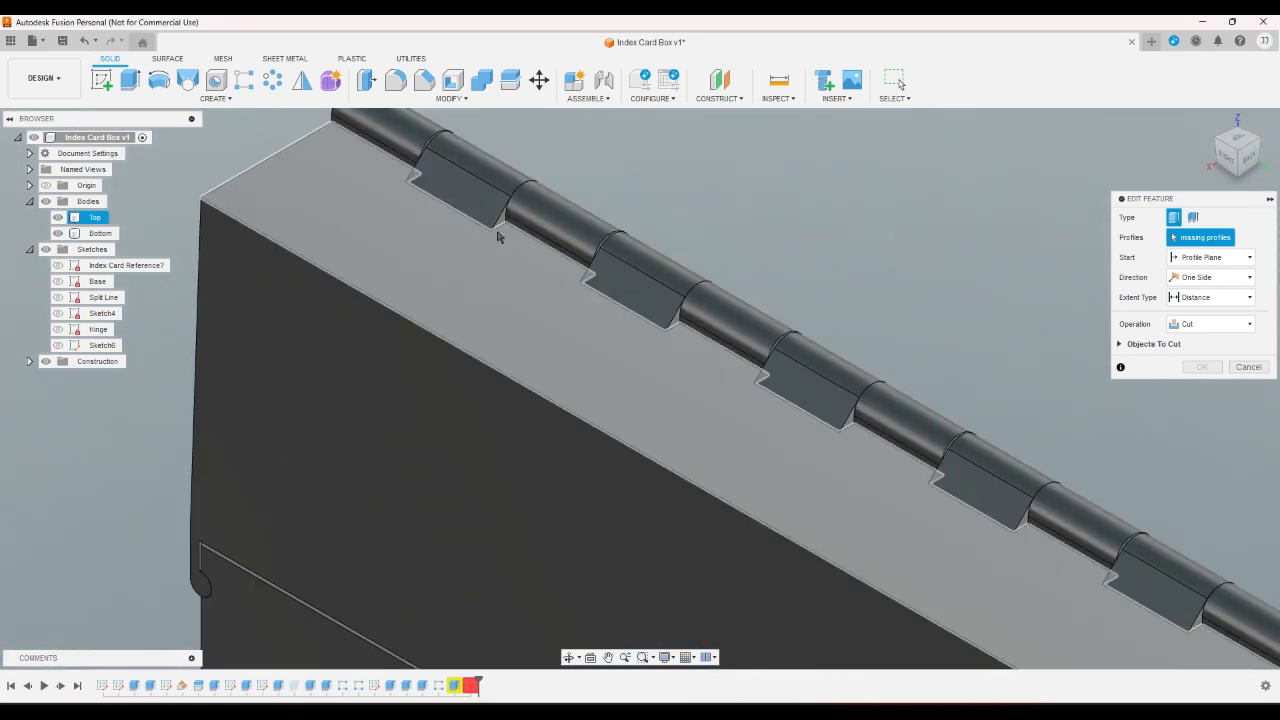
{"action": "left_click", "coordinate": [512, 208]}
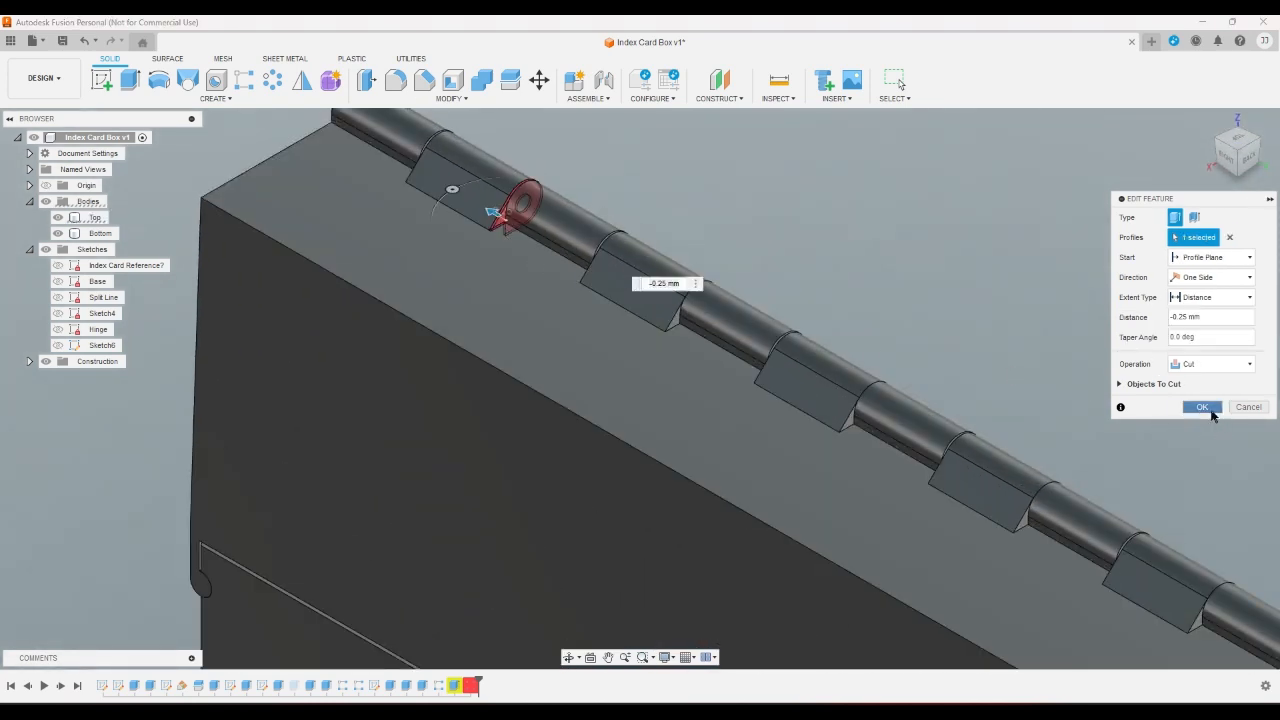
{"action": "left_click", "coordinate": [1207, 407]}
- Reverse the last rectangular pattern by adding a leading minus sign to its Axis 1 distance expression
{"action": "double_click", "coordinate": [470, 685]}
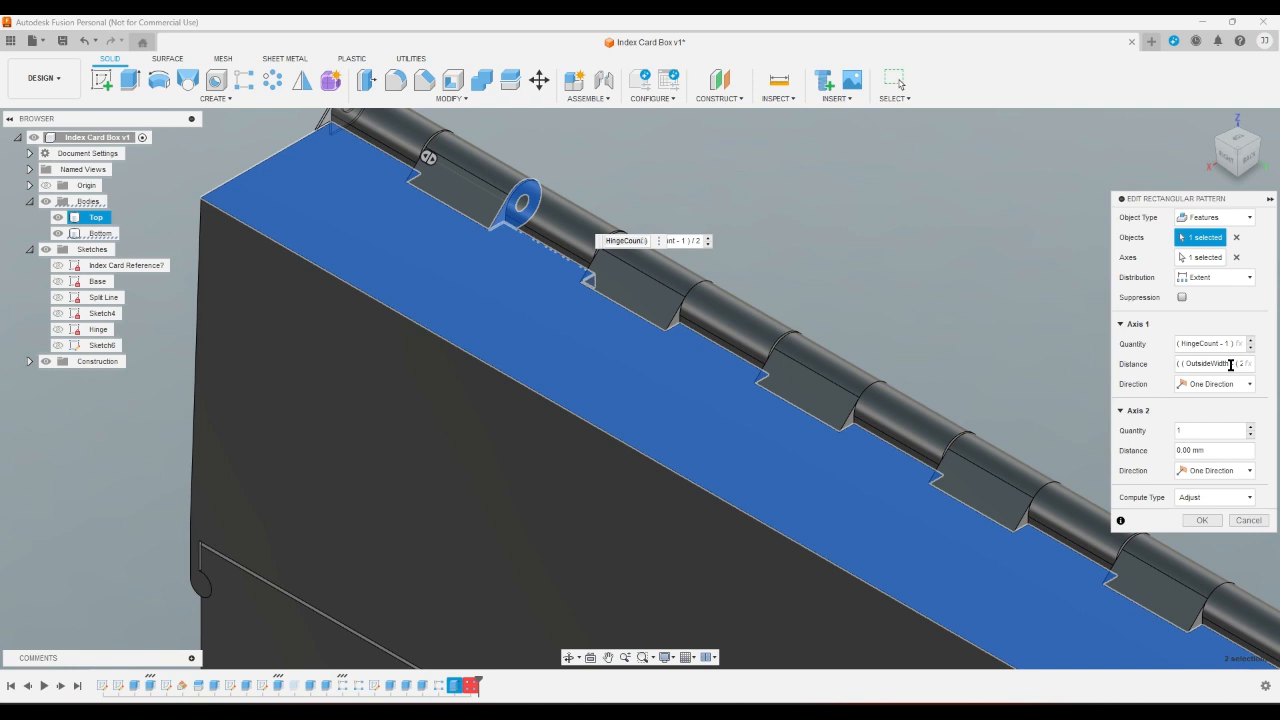
{"action": "type", "text": "-"}
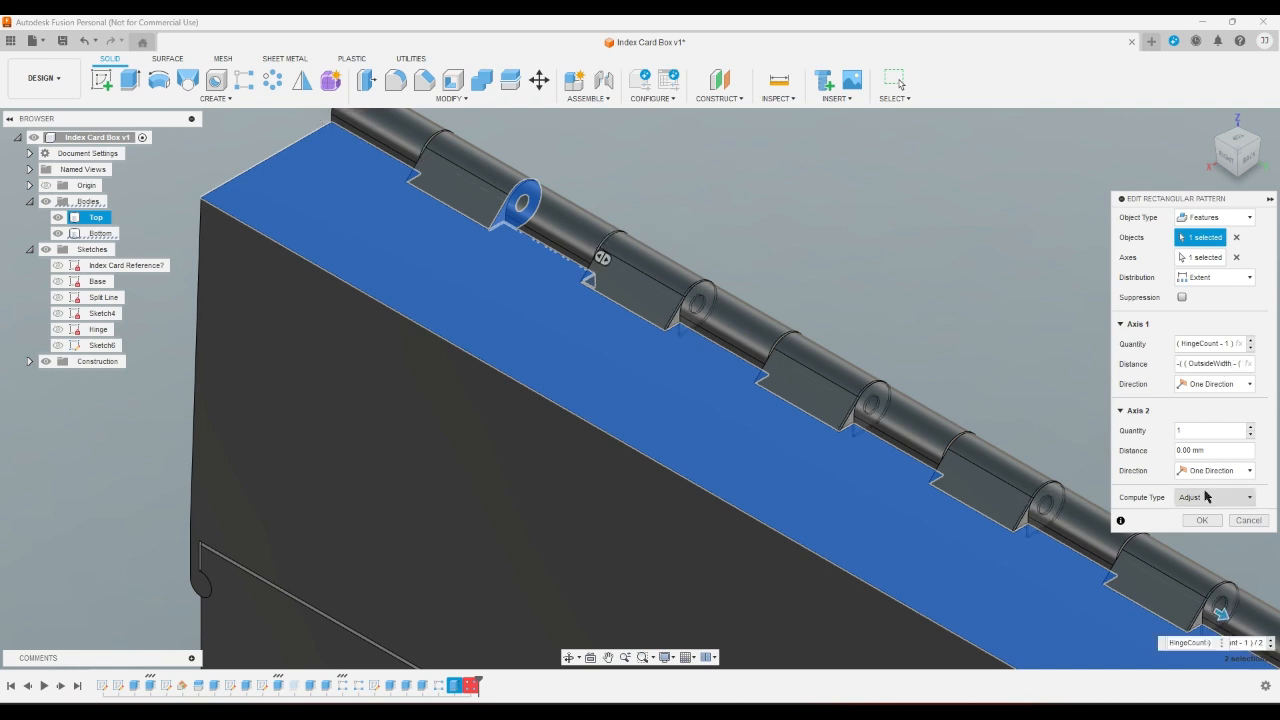
{"action": "left_click", "coordinate": [1202, 520]}
- Set the HingeCount user parameter to 15
{"action": "scroll", "coordinate": [1027, 301], "scroll_direction": "down", "scroll_amount": 1}
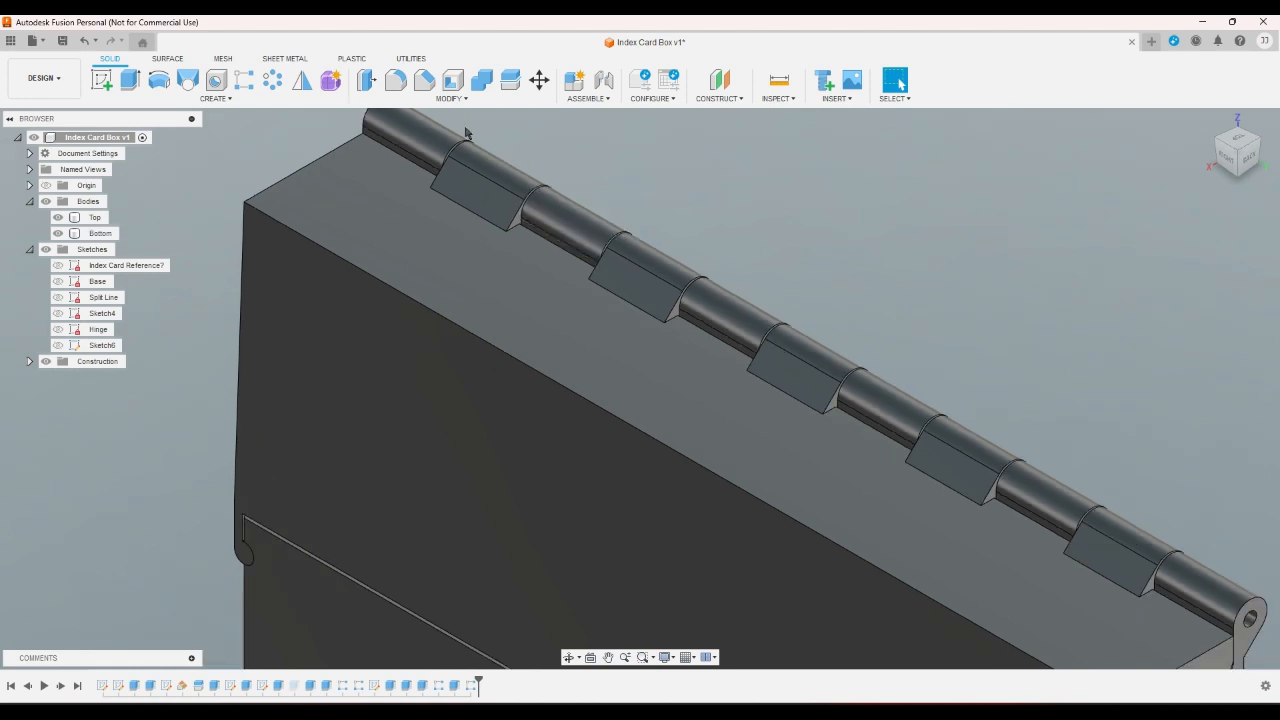
{"action": "left_click", "coordinate": [452, 86]}
{"action": "left_click", "coordinate": [444, 100]}
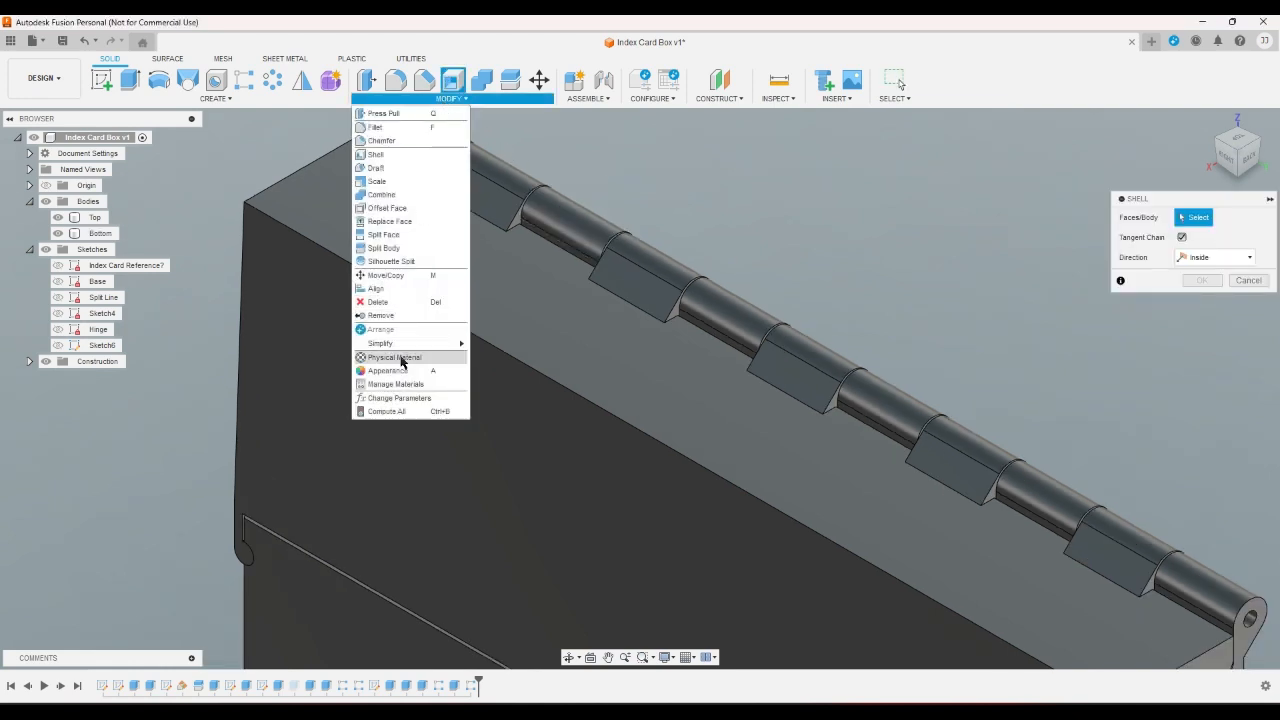
{"action": "left_click", "coordinate": [398, 398]}
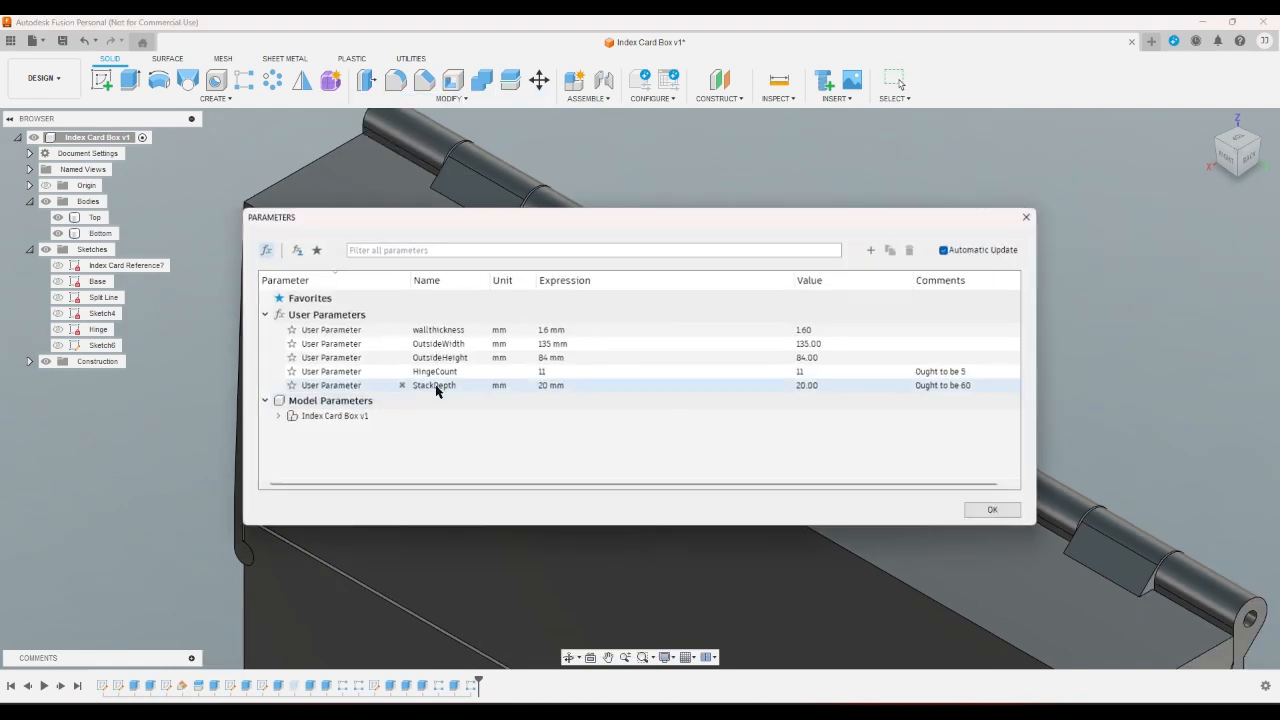
{"action": "left_click", "coordinate": [541, 372]}
{"action": "key", "text": "Return"}
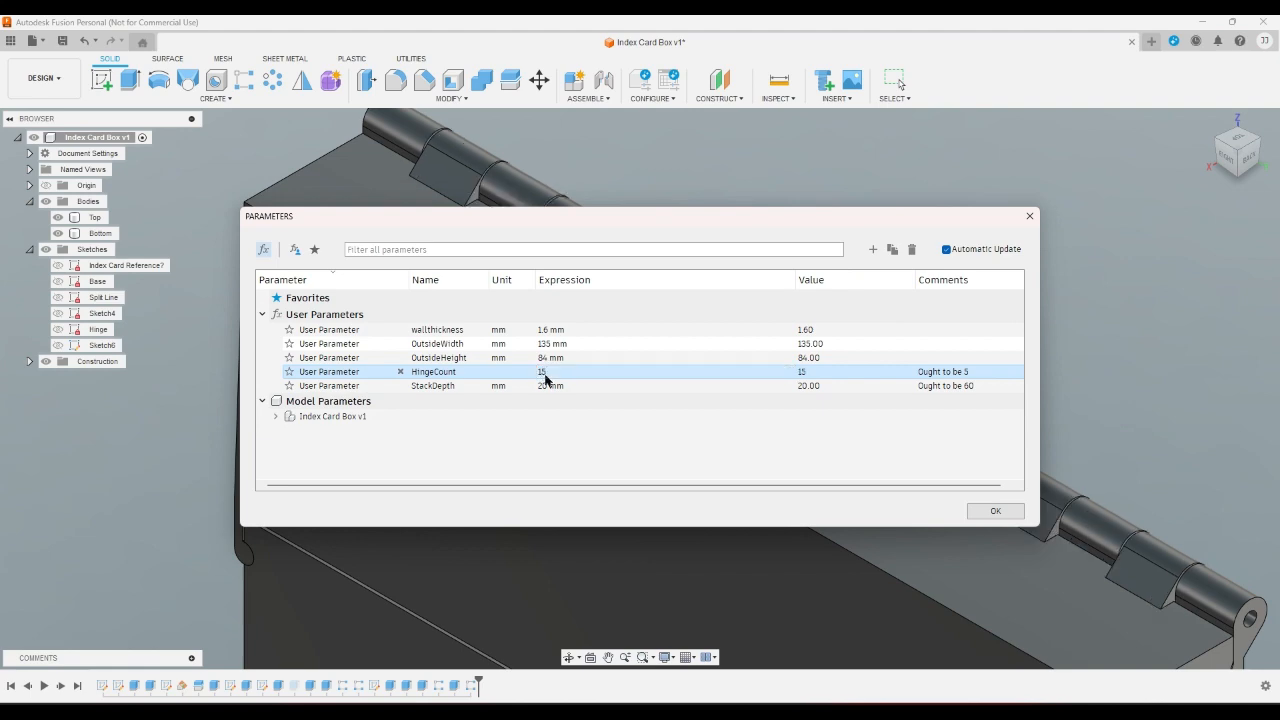
{"action": "left_click", "coordinate": [990, 511]}
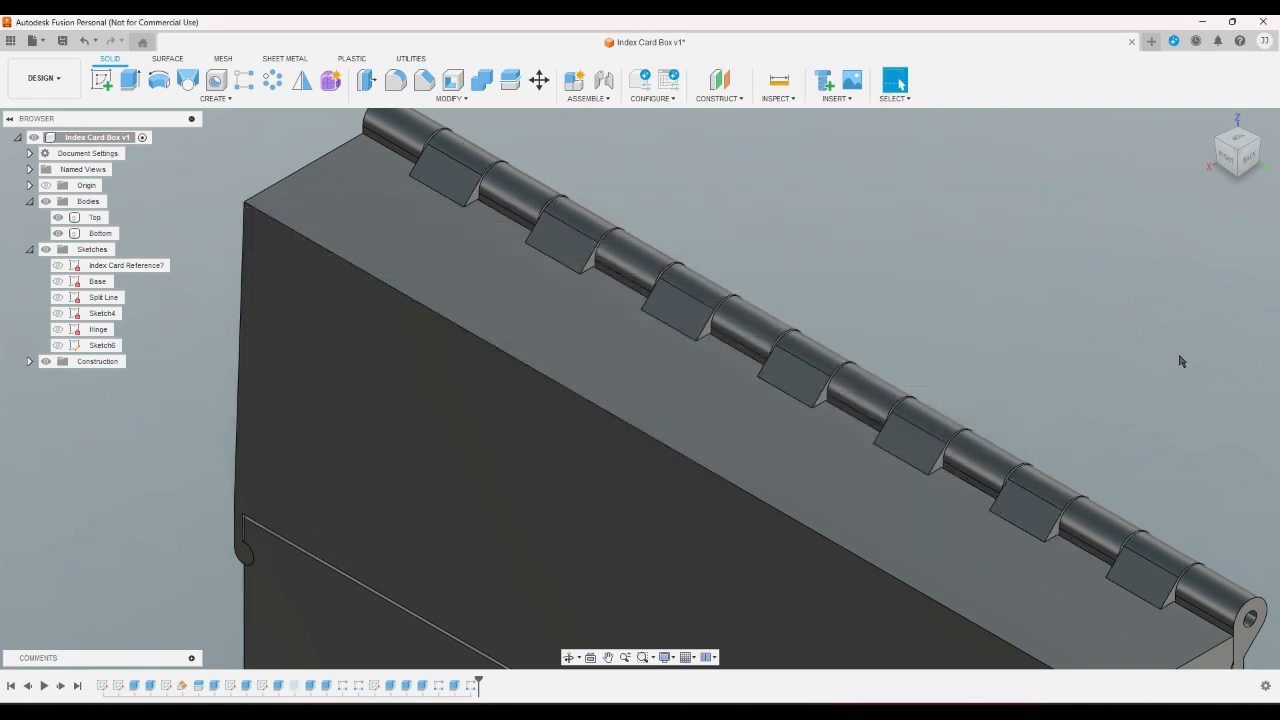
- Examine the clearance gaps between the hinge knuckles along the box's top edge from above and from the home view
{"action": "left_click", "coordinate": [1240, 141]}
{"action": "scroll", "coordinate": [745, 486], "scroll_direction": "down", "scroll_amount": 3}
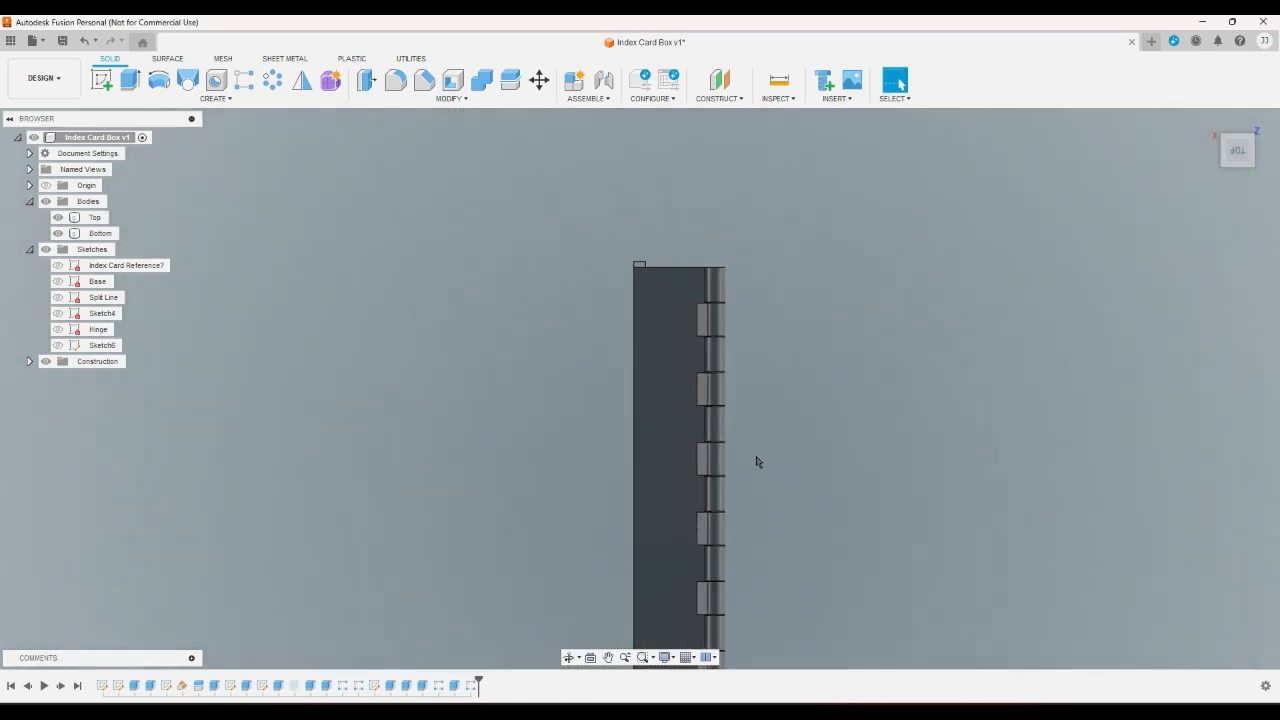
{"action": "left_click", "coordinate": [1207, 121]}
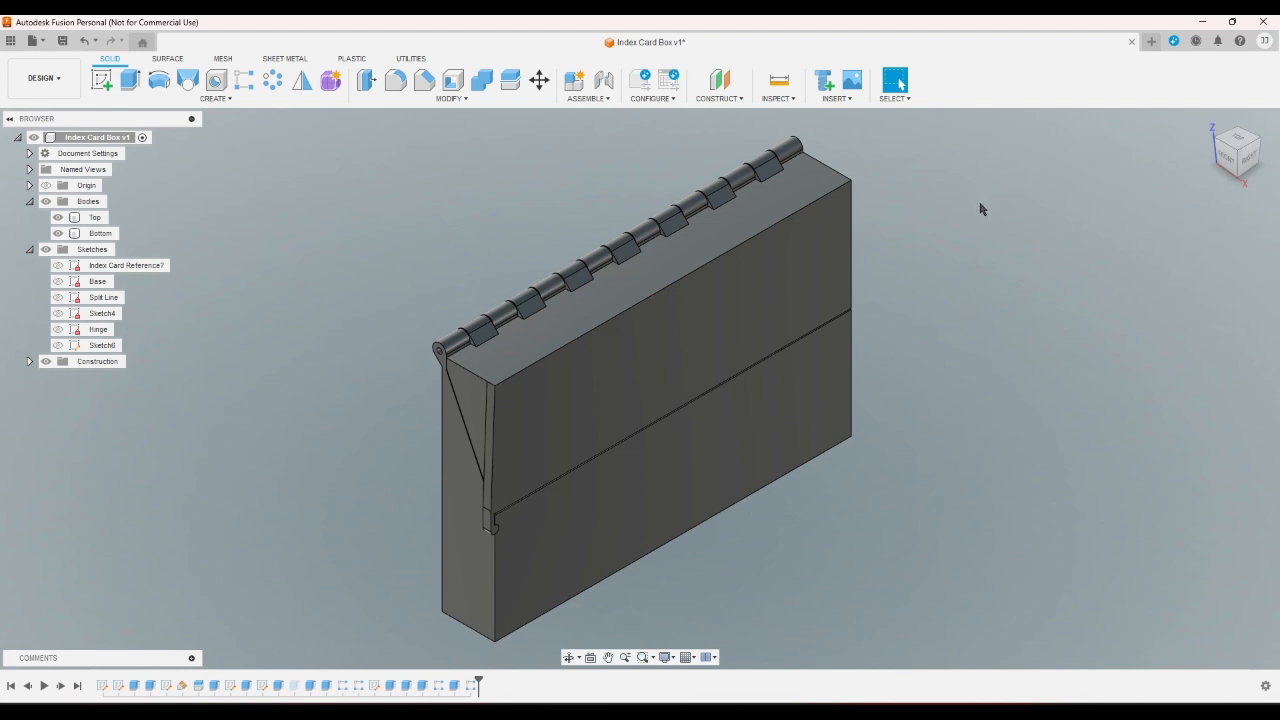
{"action": "scroll", "coordinate": [981, 230], "scroll_direction": "up", "scroll_amount": 1}
{"action": "scroll", "coordinate": [982, 234], "scroll_direction": "down", "scroll_amount": 1}
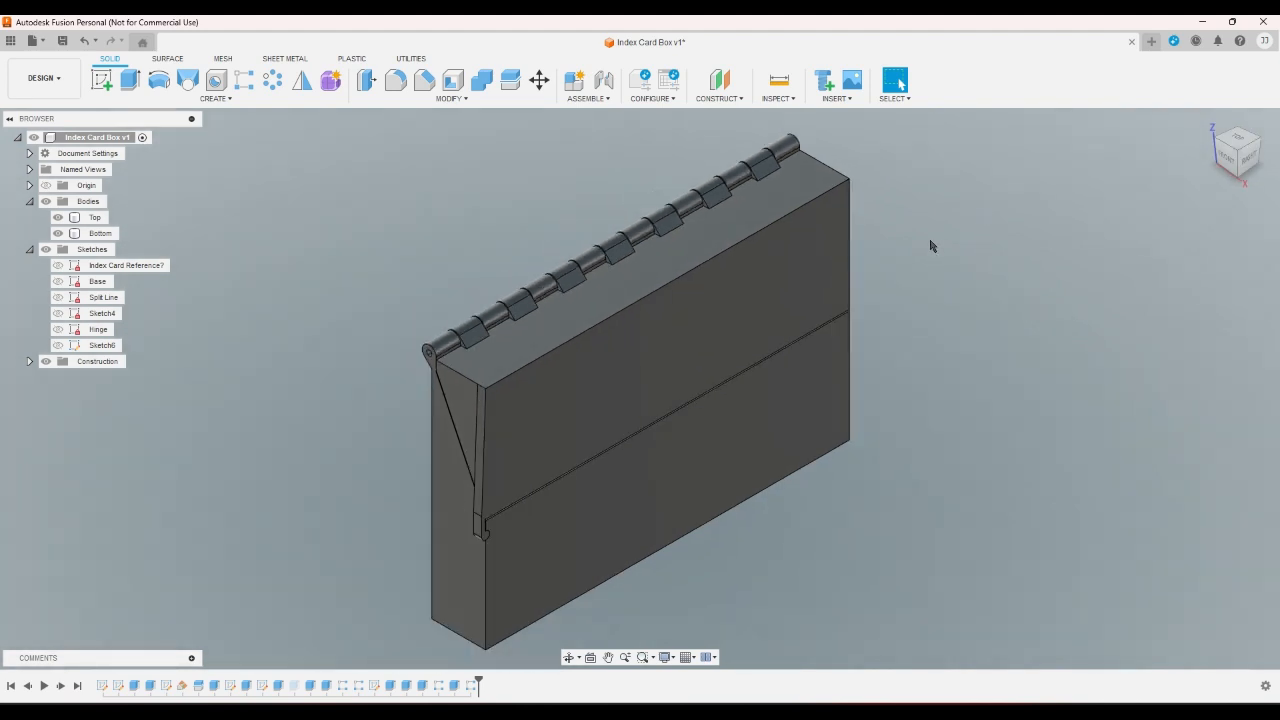
{"action": "scroll", "coordinate": [488, 345], "scroll_direction": "up", "scroll_amount": 2}
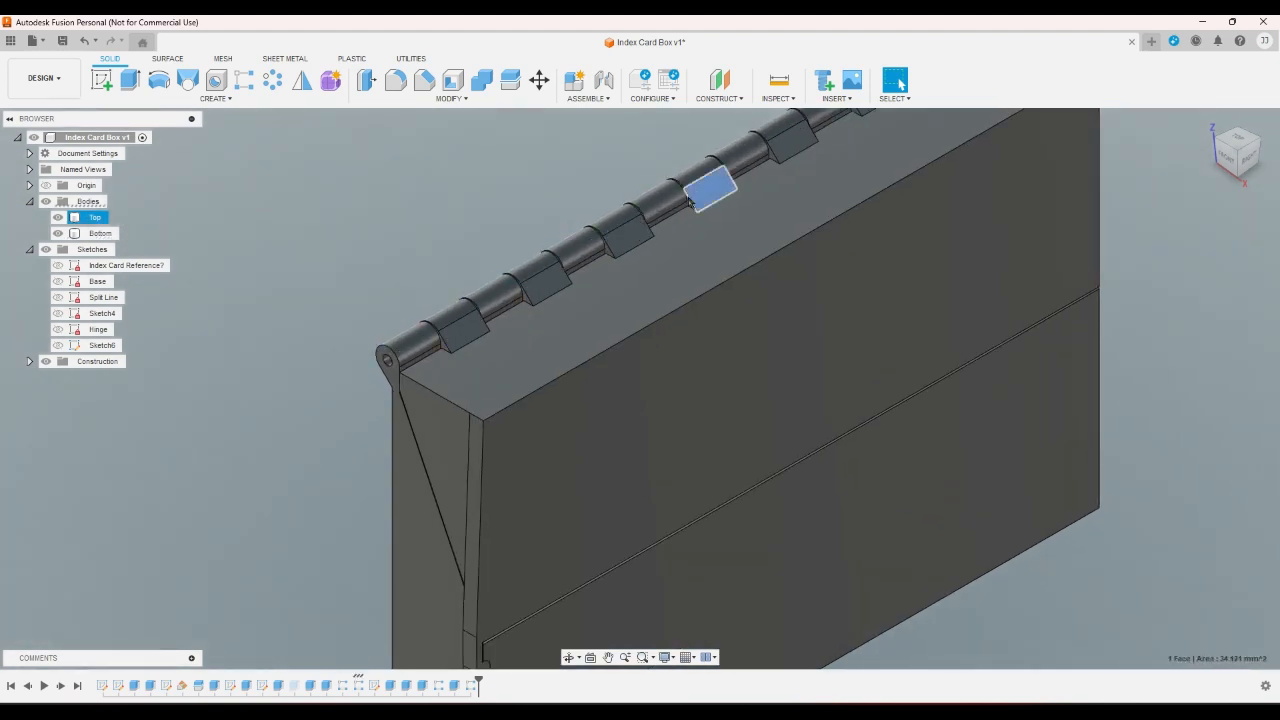
{"action": "scroll", "coordinate": [543, 342], "scroll_direction": "down", "scroll_amount": 2}
{"action": "scroll", "coordinate": [655, 218], "scroll_direction": "up", "scroll_amount": 2}
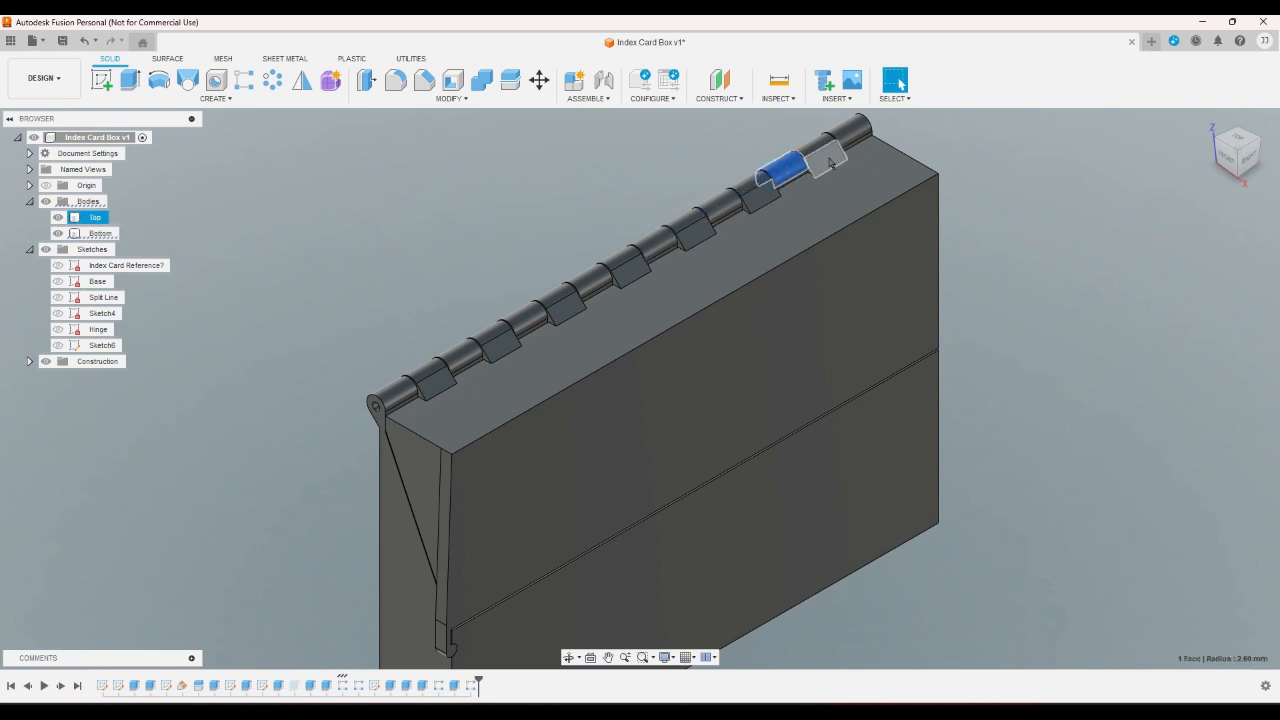
{"action": "scroll", "coordinate": [460, 272], "scroll_direction": "down", "scroll_amount": 2}
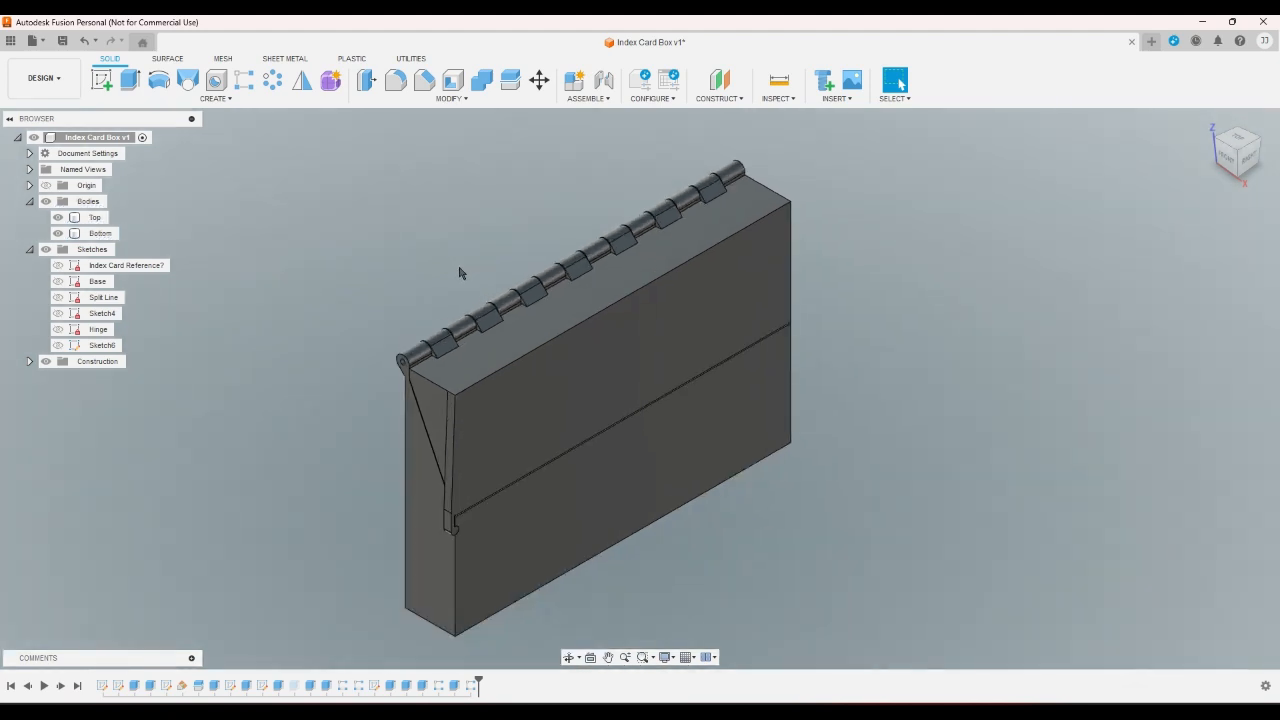
{"action": "scroll", "coordinate": [455, 268], "scroll_direction": "up", "scroll_amount": 2}
{"action": "scroll", "coordinate": [440, 280], "scroll_direction": "down", "scroll_amount": 3}
{"action": "scroll", "coordinate": [425, 315], "scroll_direction": "up", "scroll_amount": 4}
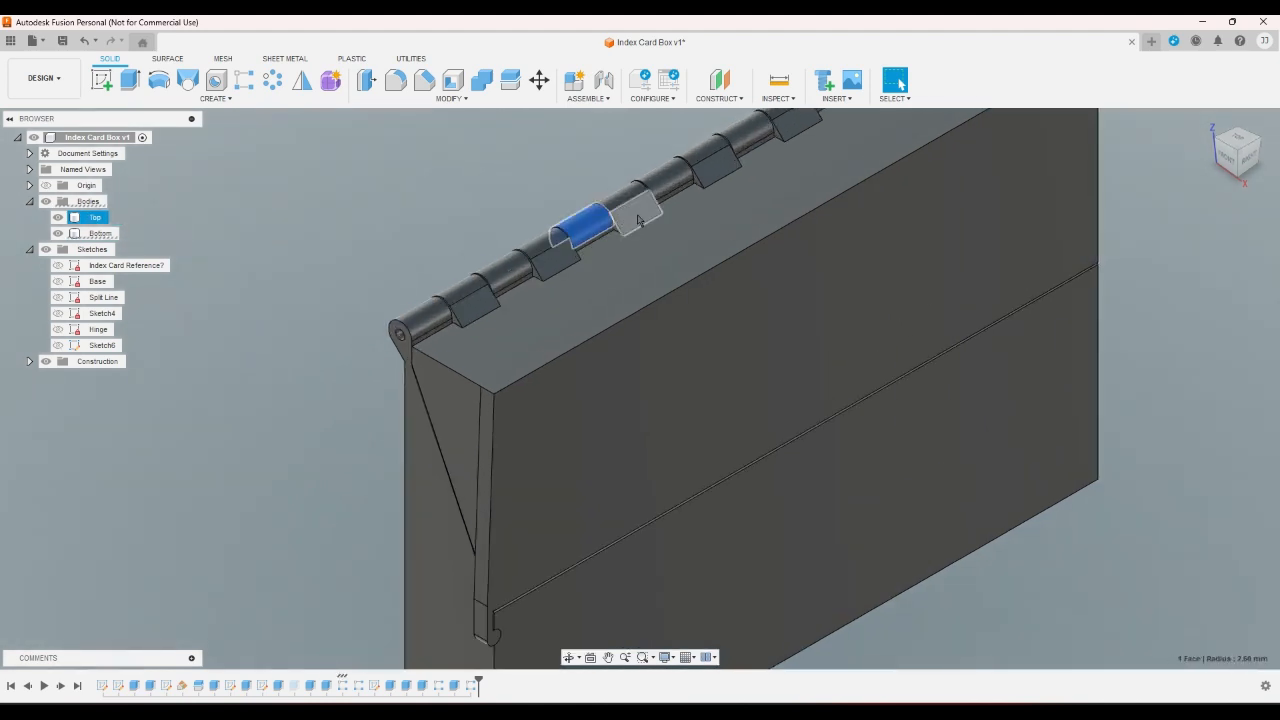
{"action": "scroll", "coordinate": [391, 306], "scroll_direction": "down", "scroll_amount": 4}
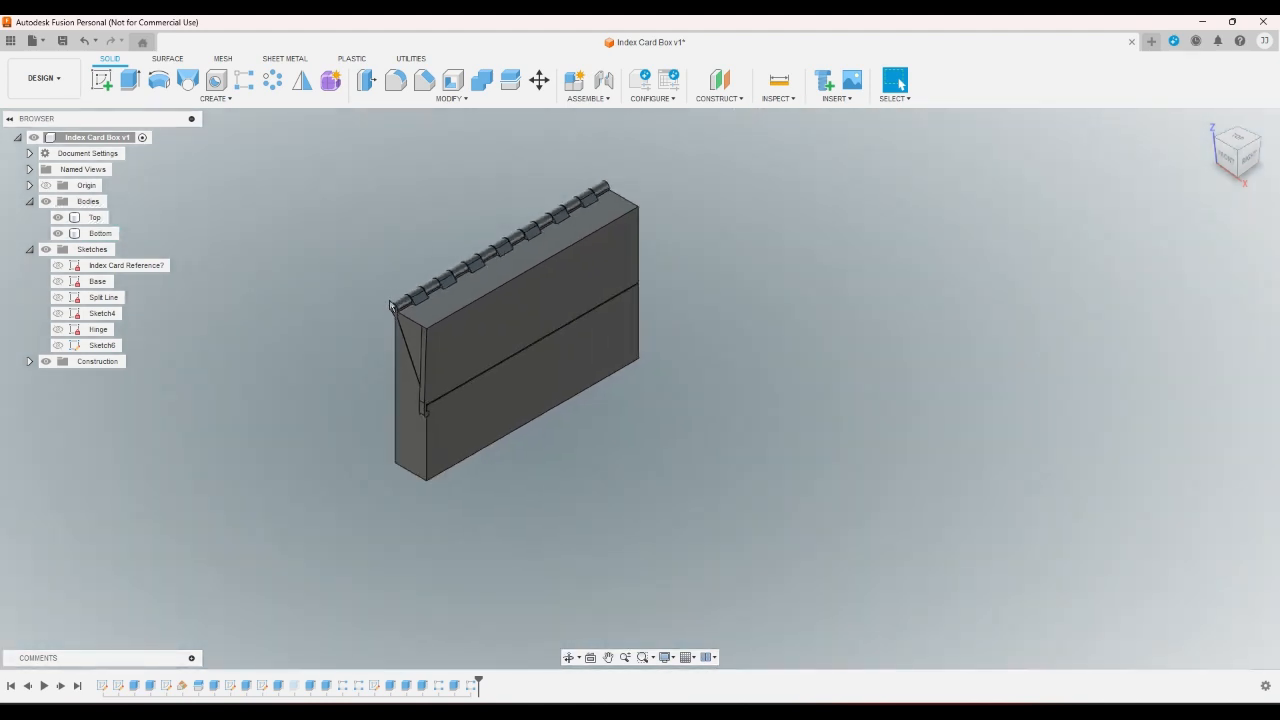
{"action": "scroll", "coordinate": [384, 276], "scroll_direction": "up", "scroll_amount": 3}
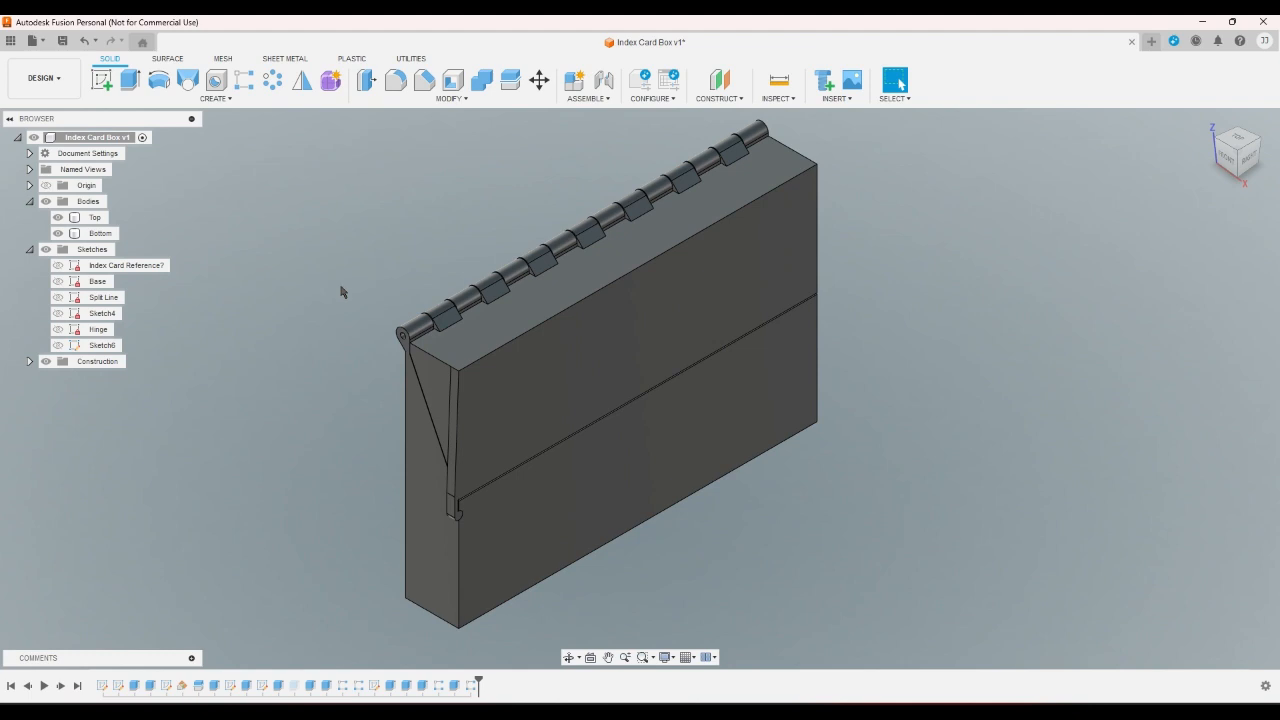
- Examine the hinge knuckles and their clearance cuts from the back and underside of the box
{"action": "left_click", "coordinate": [1240, 135]}
{"action": "left_click", "coordinate": [1240, 135]}
{"action": "scroll", "coordinate": [960, 149], "scroll_direction": "up", "scroll_amount": 5}
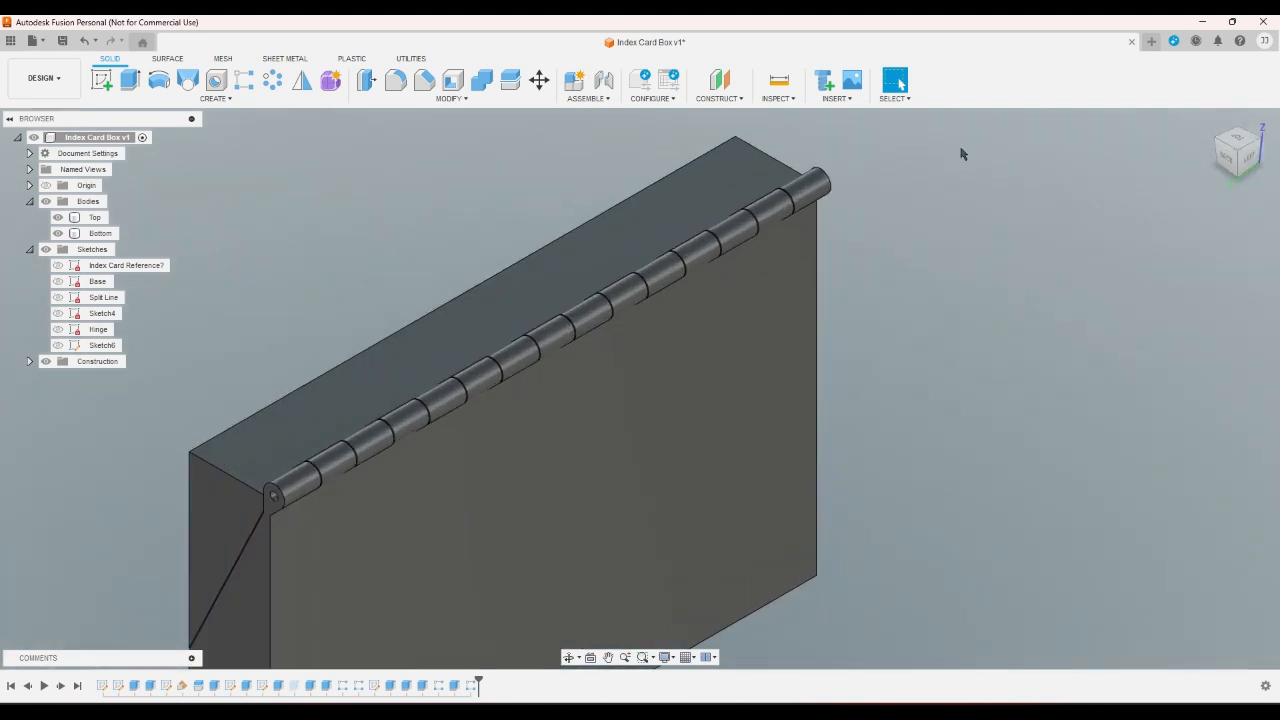
{"action": "left_click", "coordinate": [1228, 167]}
{"action": "left_click", "coordinate": [1249, 164]}
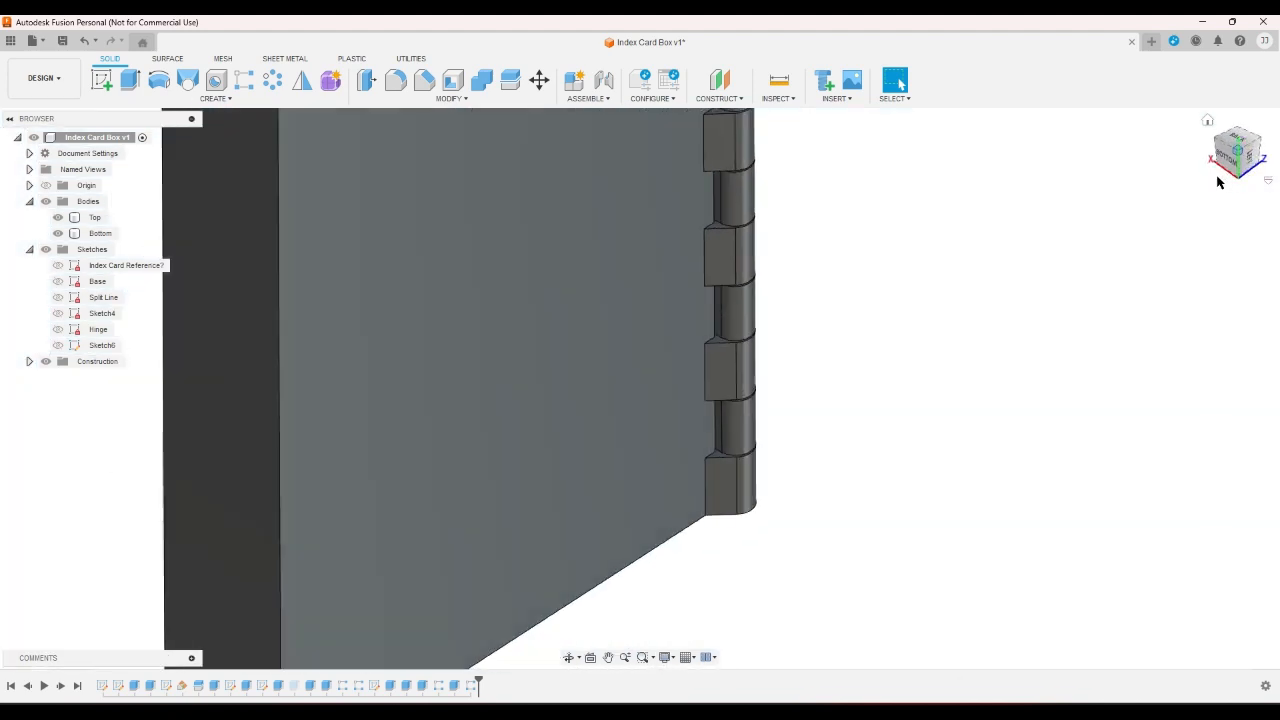
{"action": "left_click", "coordinate": [1207, 121]}
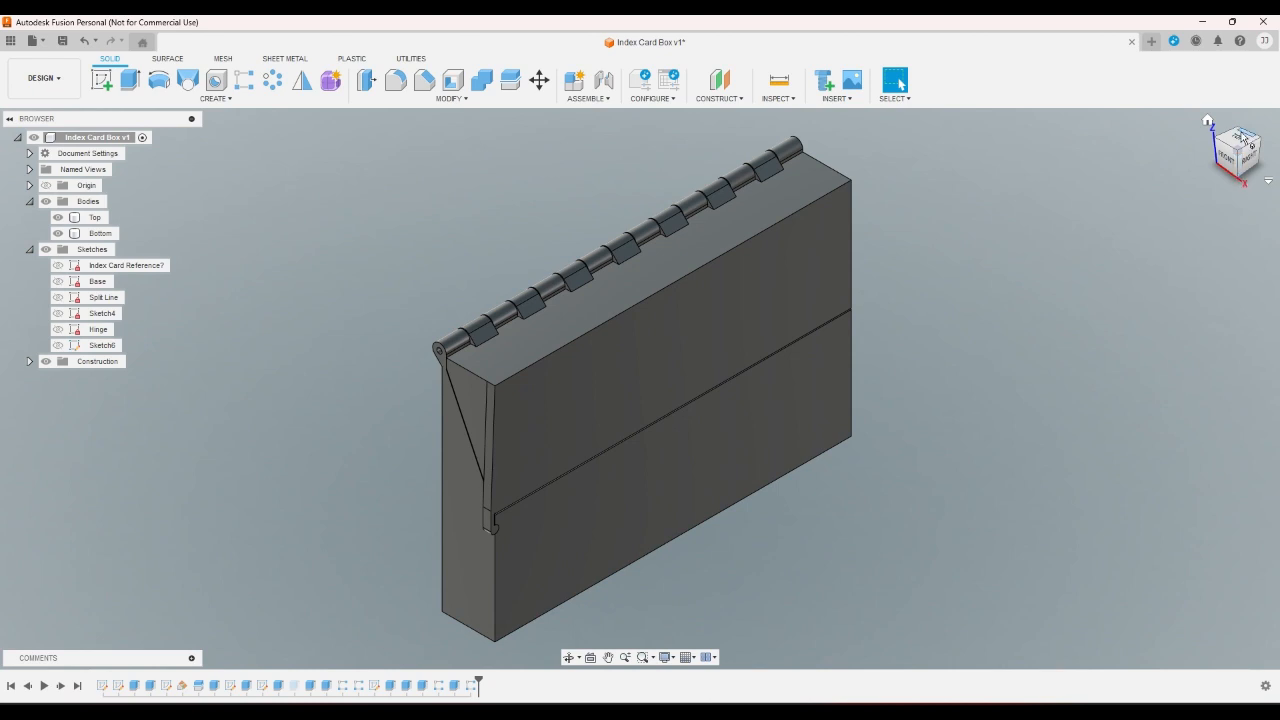
{"action": "left_click", "coordinate": [1241, 136]}
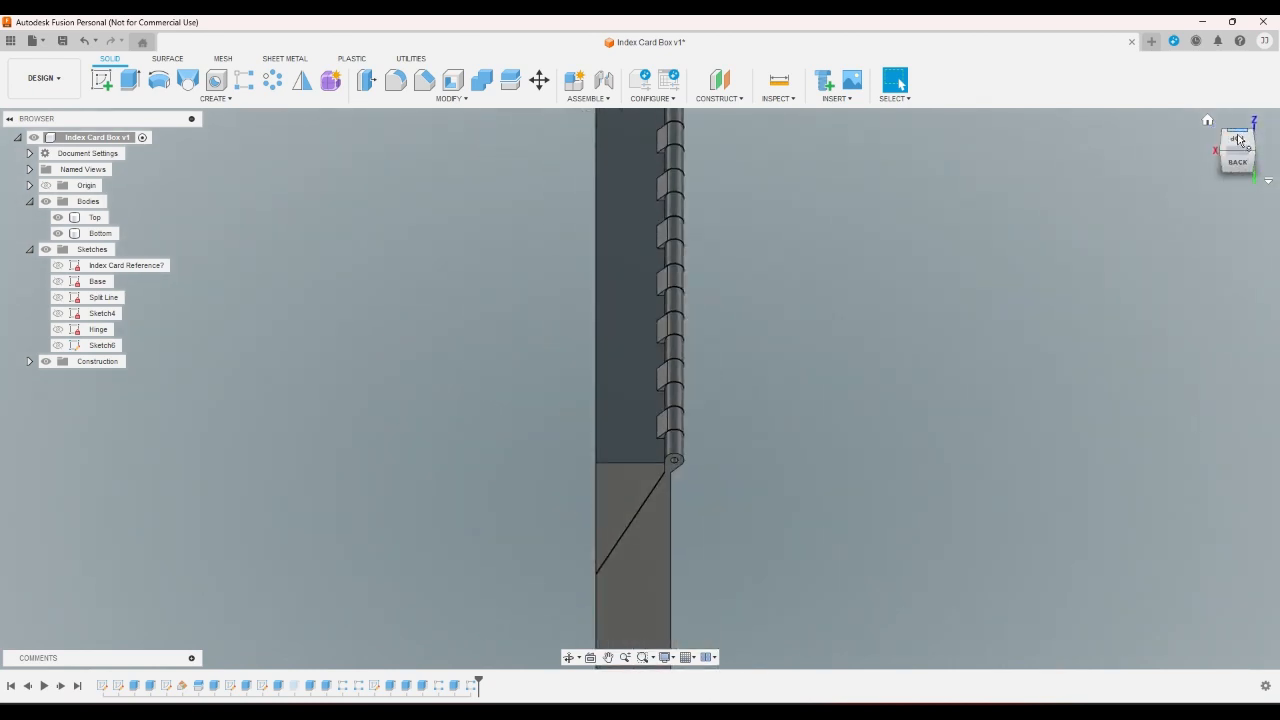
{"action": "left_click", "coordinate": [1253, 151]}
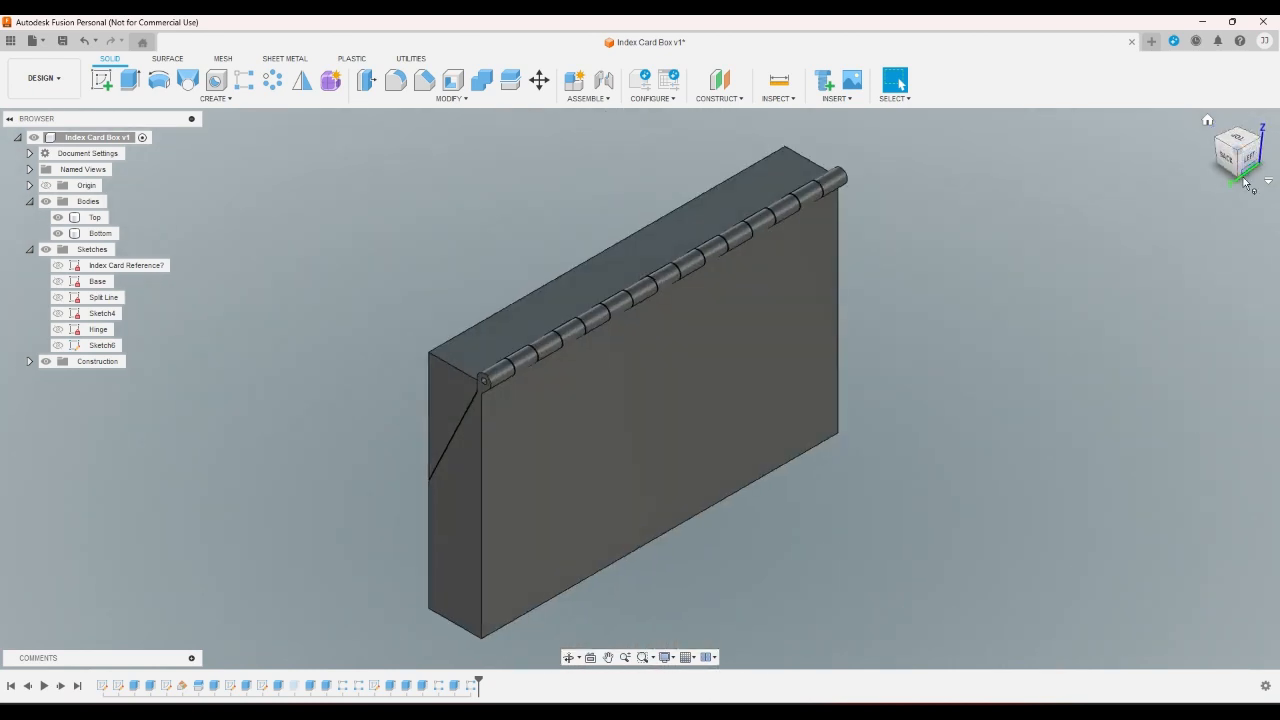
- Split the Top and Bottom bodies crosswise, using the side face of a hinge knuckle cut near one end as the splitting tool
{"action": "left_click", "coordinate": [1246, 184]}
{"action": "scroll", "coordinate": [925, 362], "scroll_direction": "up", "scroll_amount": 3}
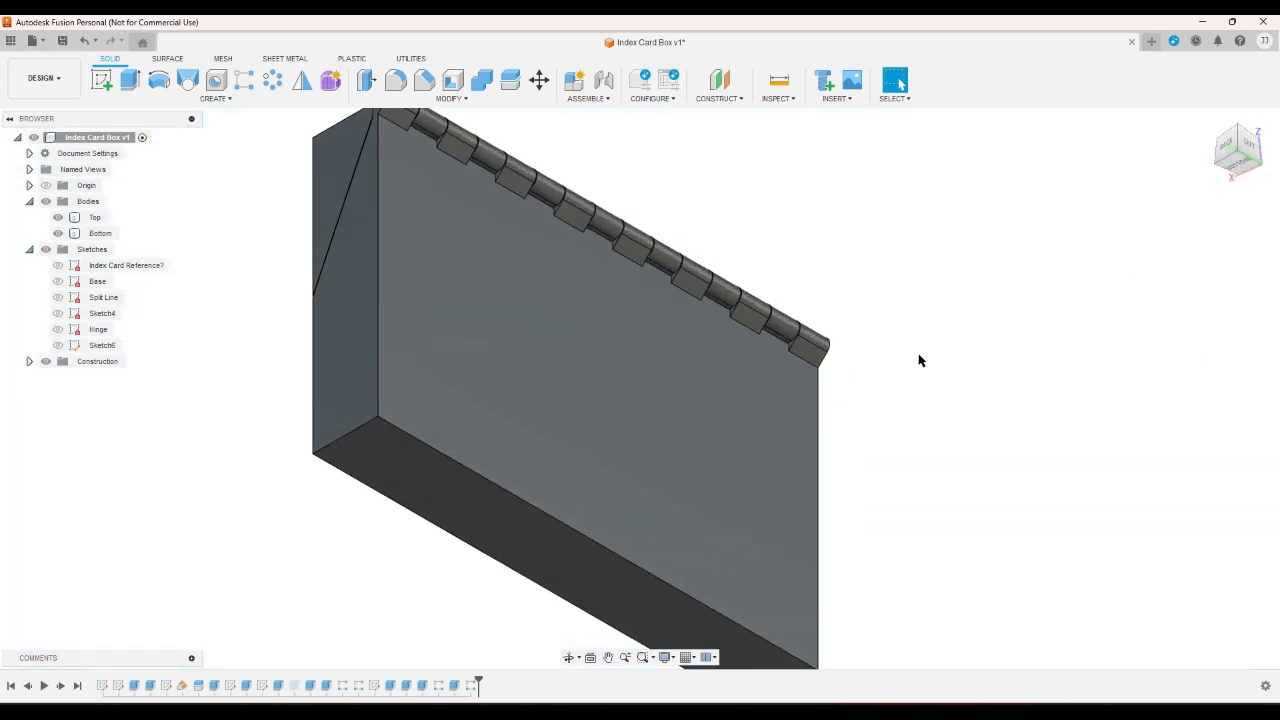
{"action": "left_click", "coordinate": [95, 217]}
{"action": "left_click", "coordinate": [510, 80]}
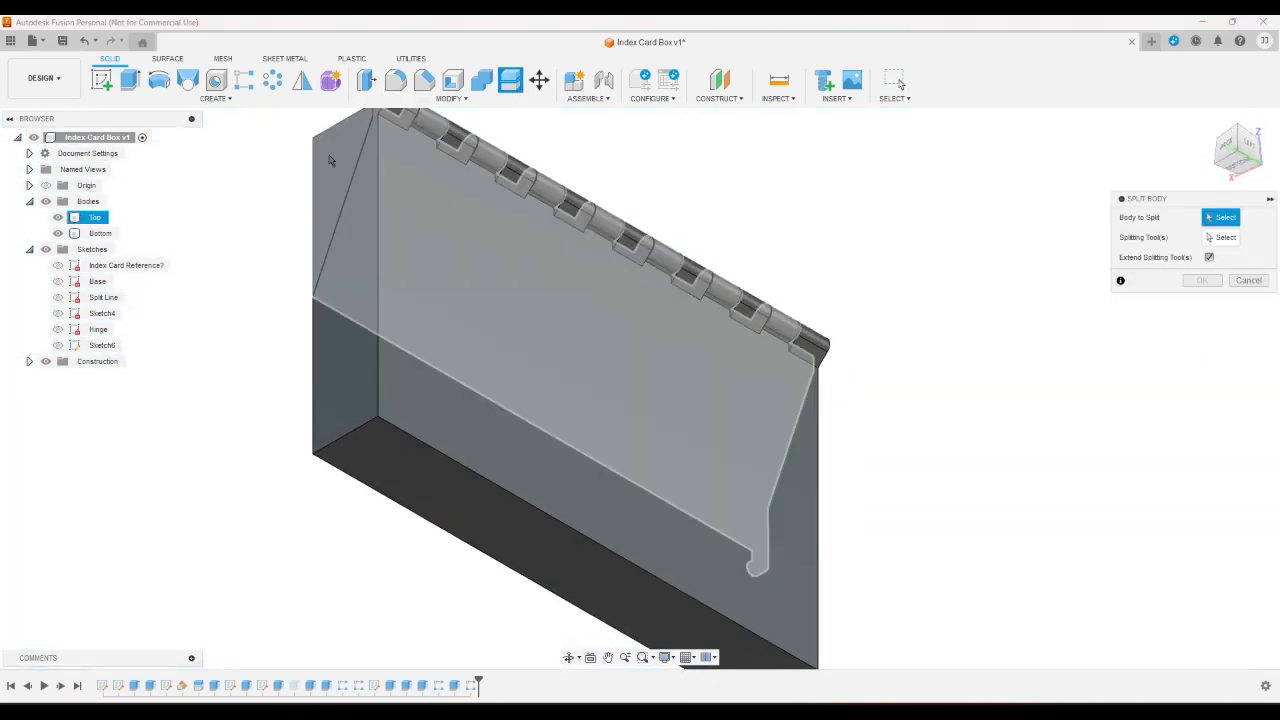
{"action": "left_click", "coordinate": [492, 332]}
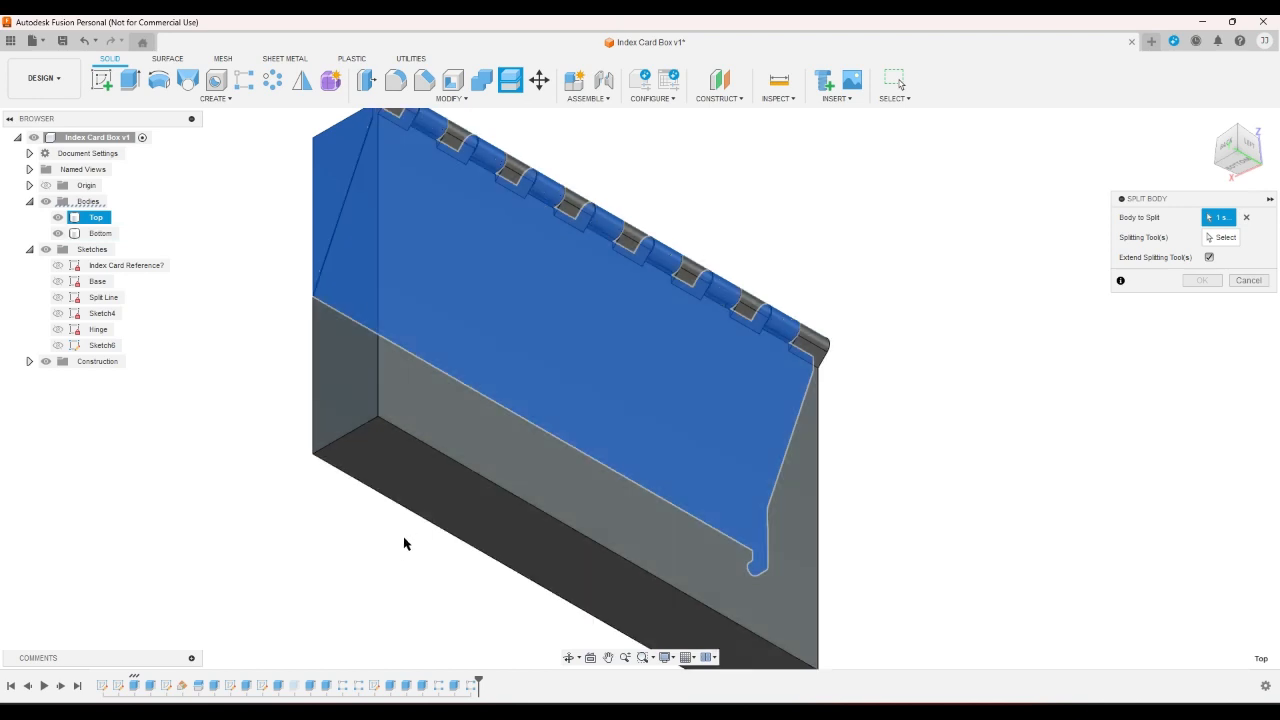
{"action": "left_click", "coordinate": [424, 488]}
{"action": "left_click", "coordinate": [1212, 240]}
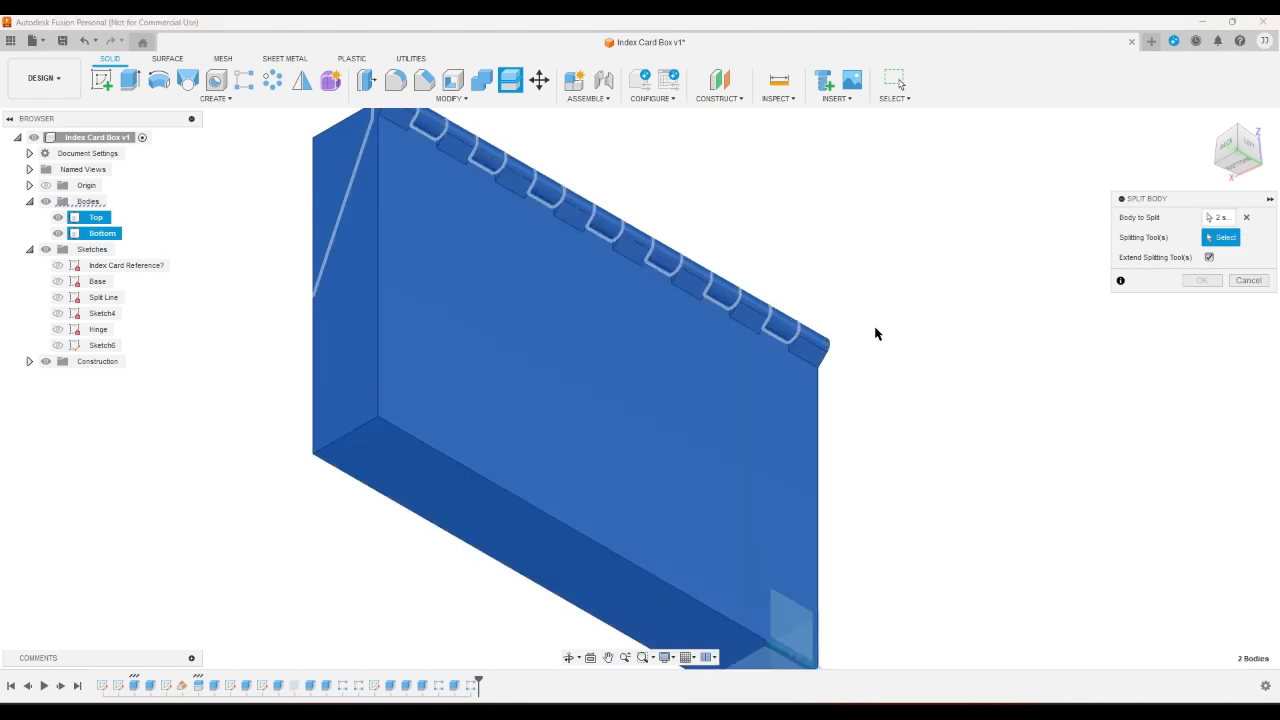
{"action": "left_click", "coordinate": [731, 320]}
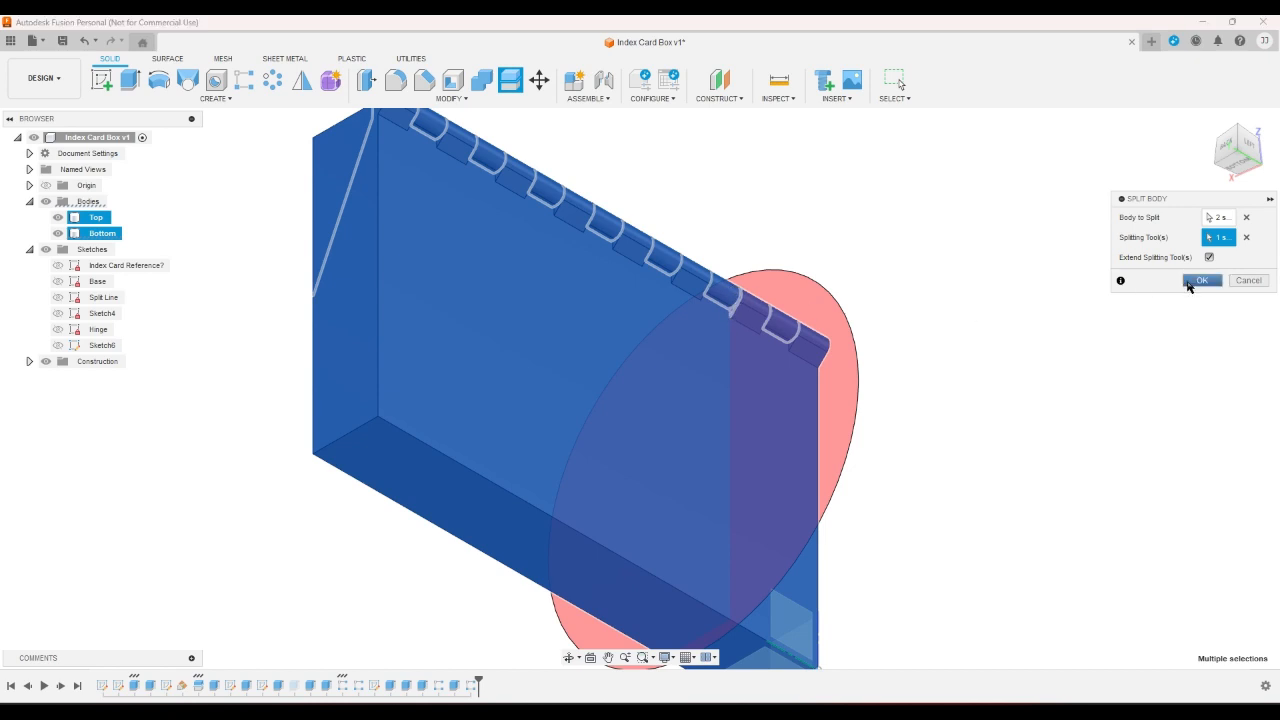
{"action": "left_click", "coordinate": [1200, 280]}
- Export the split-off Top body at the box's end as a 3MF mesh with Medium refinement, saved to the computer
{"action": "left_click", "coordinate": [1207, 124]}
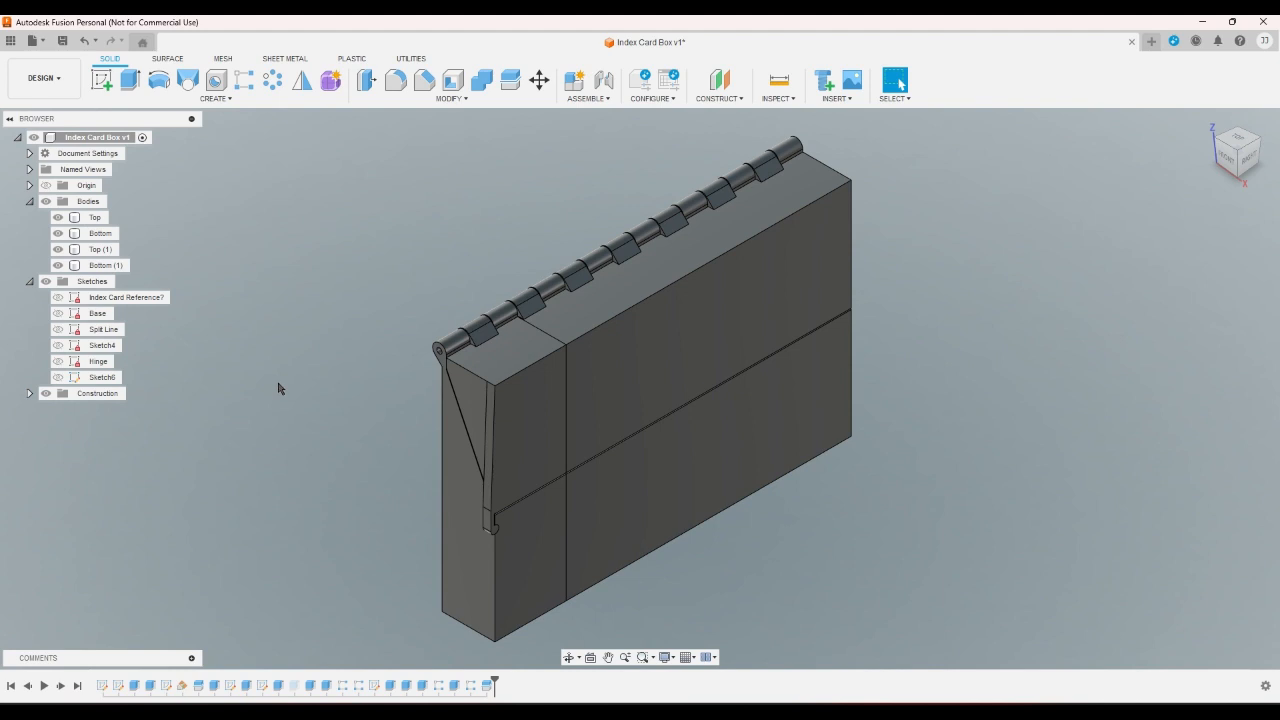
{"action": "scroll", "coordinate": [279, 388], "scroll_direction": "up", "scroll_amount": 2}
{"action": "left_click", "coordinate": [600, 440]}
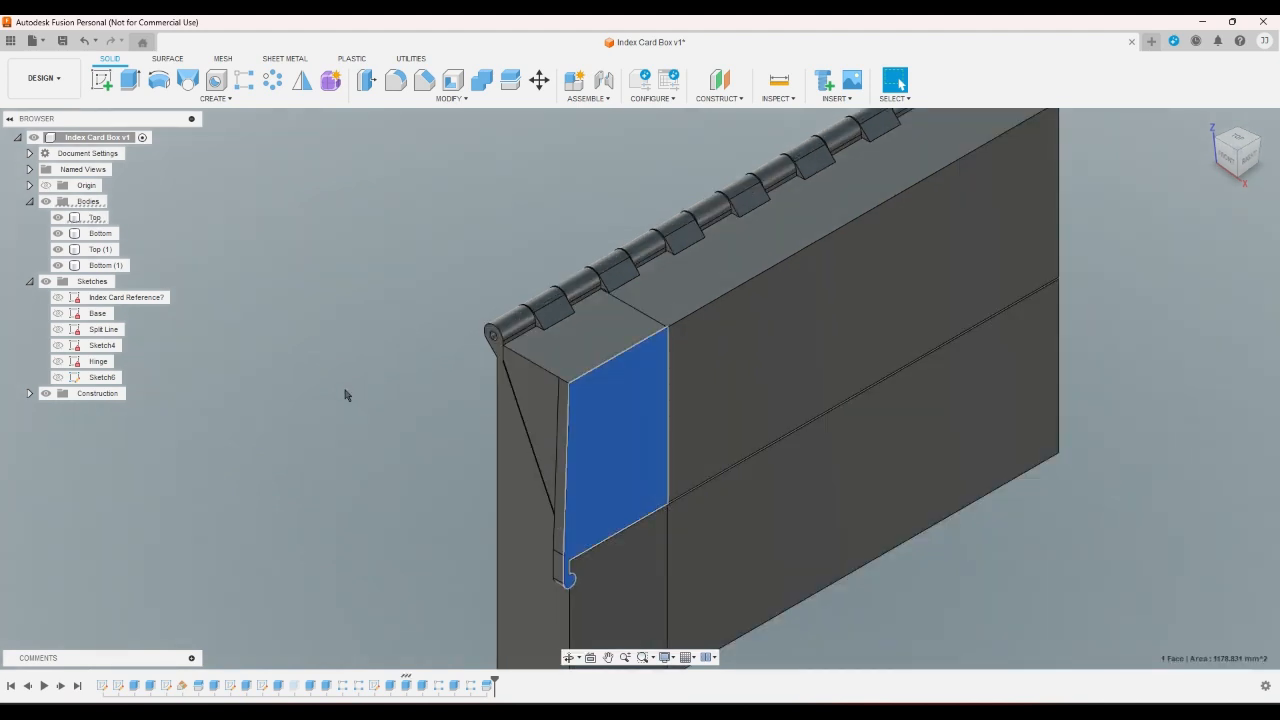
{"action": "right_click", "coordinate": [95, 217]}
{"action": "left_click", "coordinate": [152, 375]}
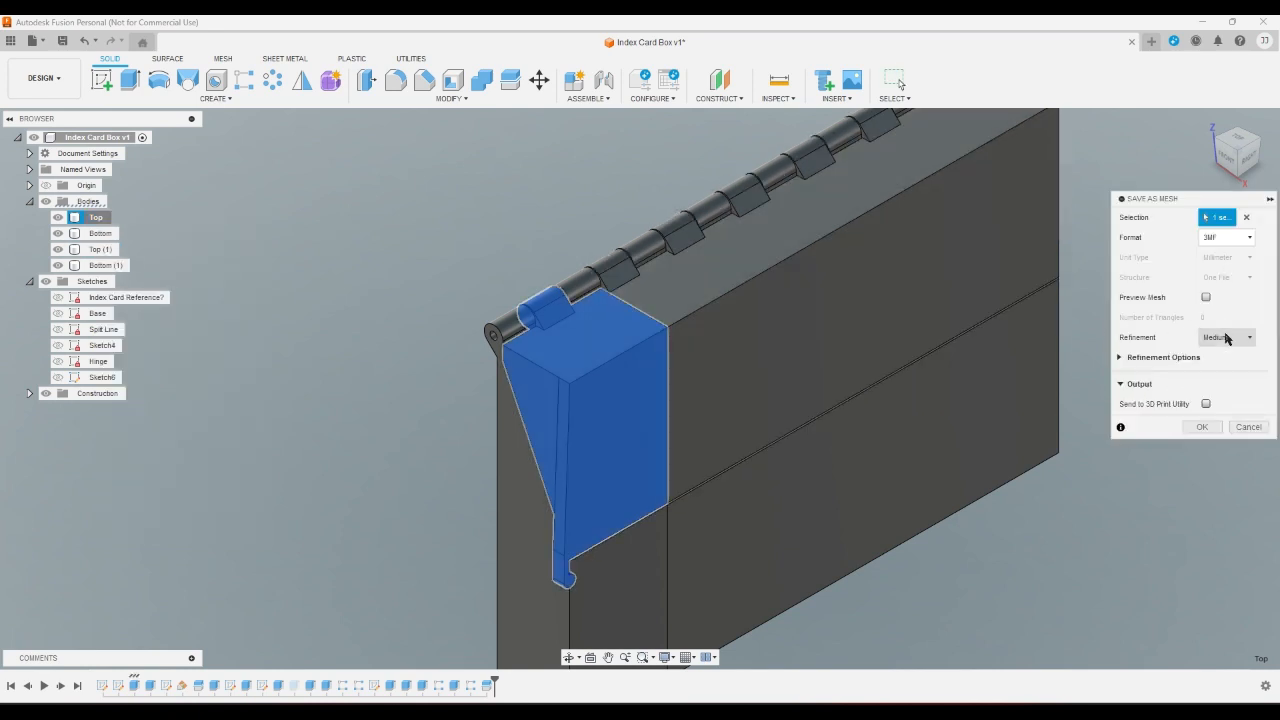
{"action": "left_click", "coordinate": [1190, 427]}
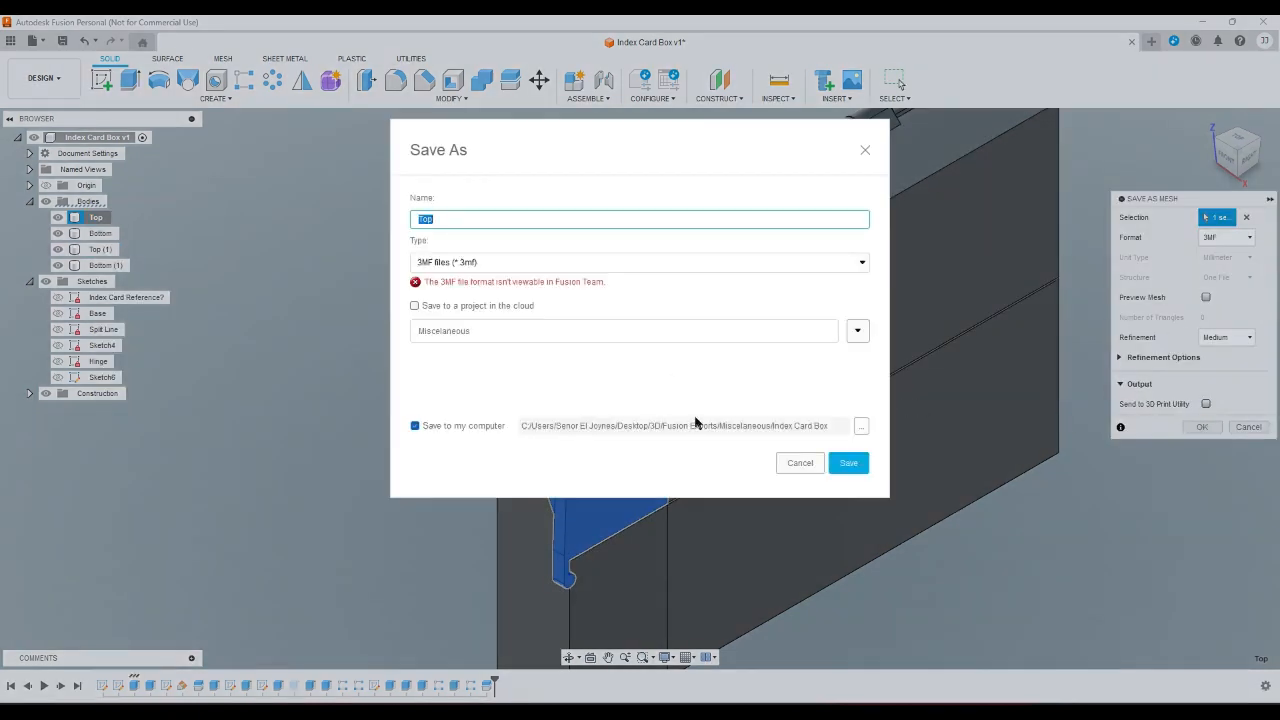
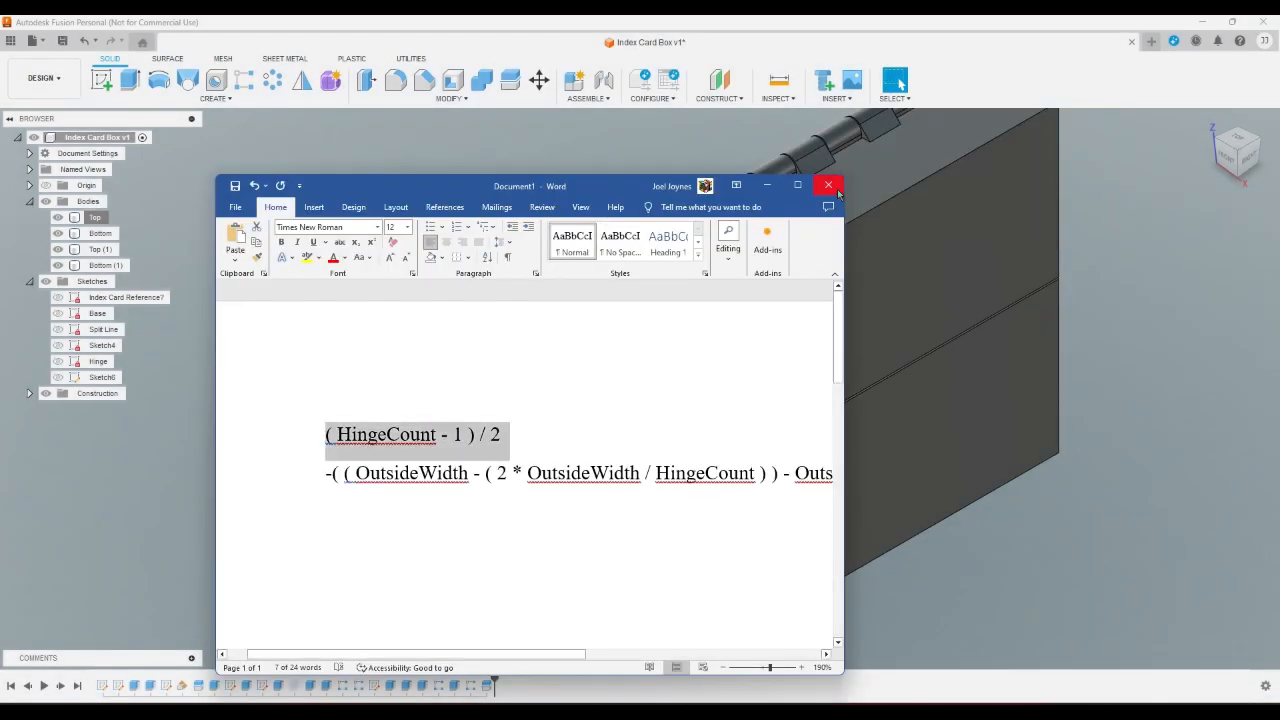
{"action": "left_click", "coordinate": [767, 186]}
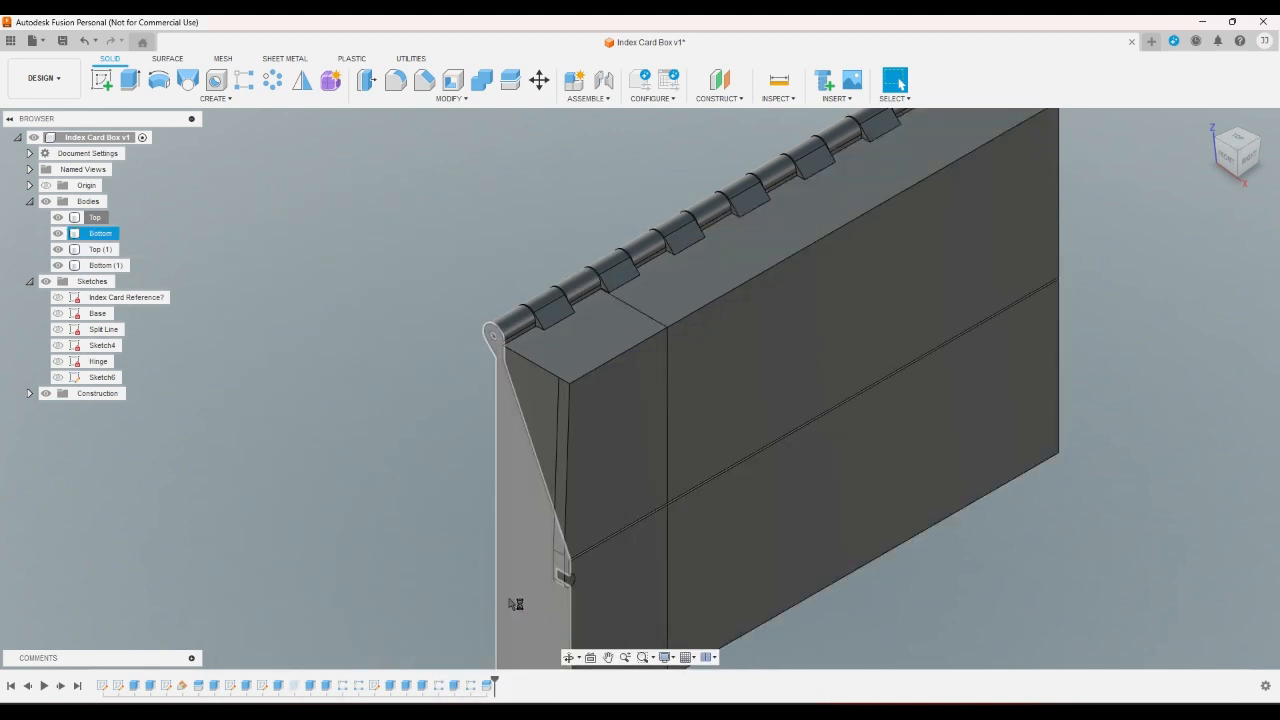
- Export the split-off Bottom body as a 3MF mesh with Medium refinement into the computer's Index Card Box folder
{"action": "right_click", "coordinate": [100, 233]}
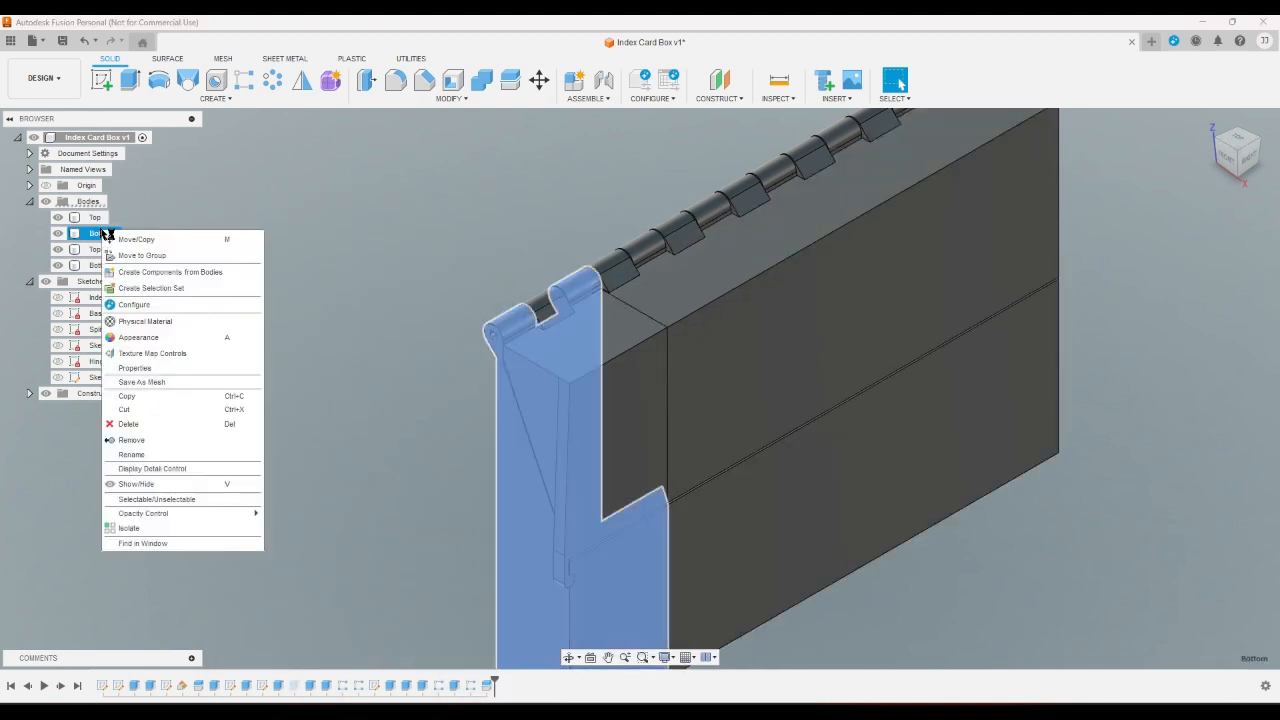
{"action": "left_click", "coordinate": [141, 382]}
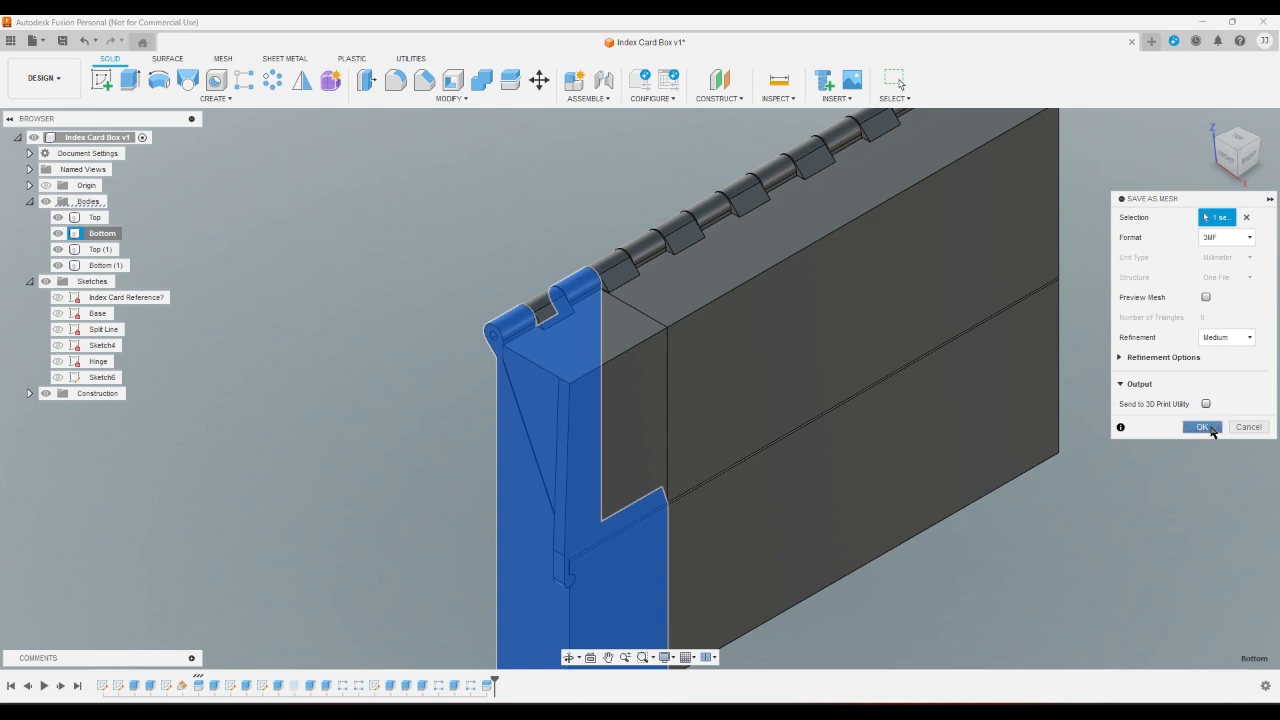
{"action": "left_click", "coordinate": [1202, 426]}
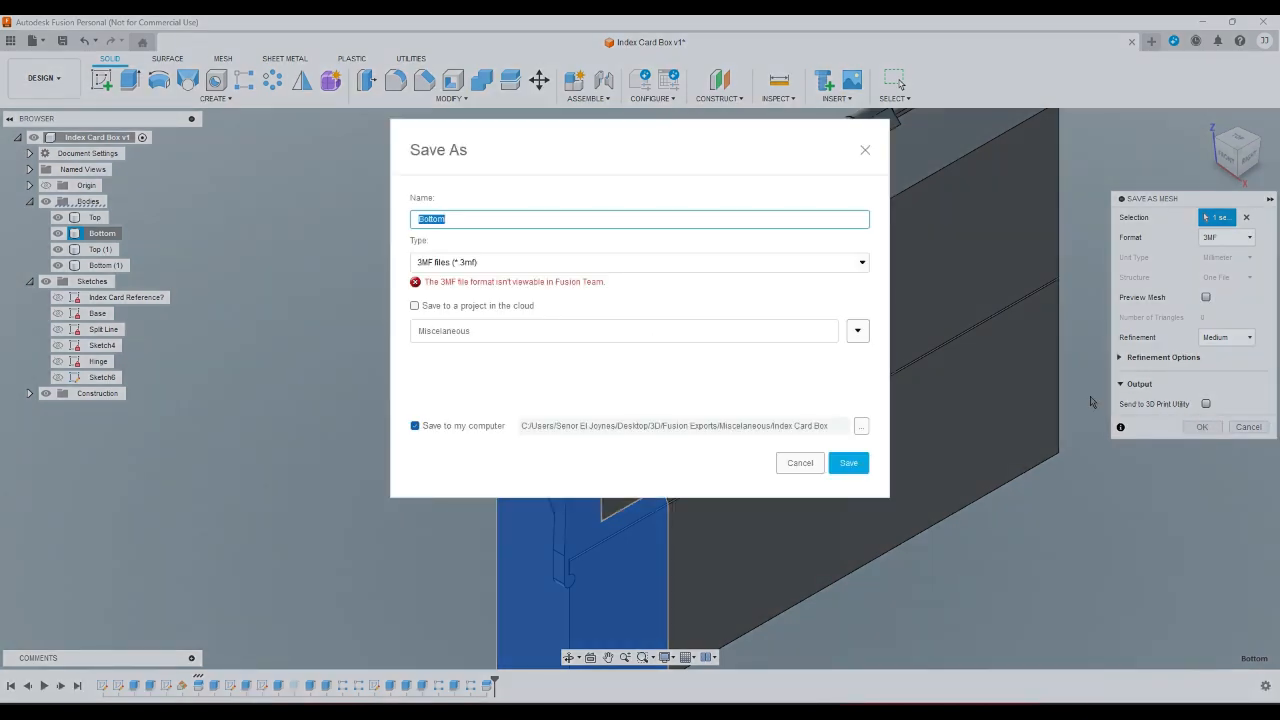
{"action": "type", "text": "Lid"}
{"action": "left_click", "coordinate": [848, 464]}
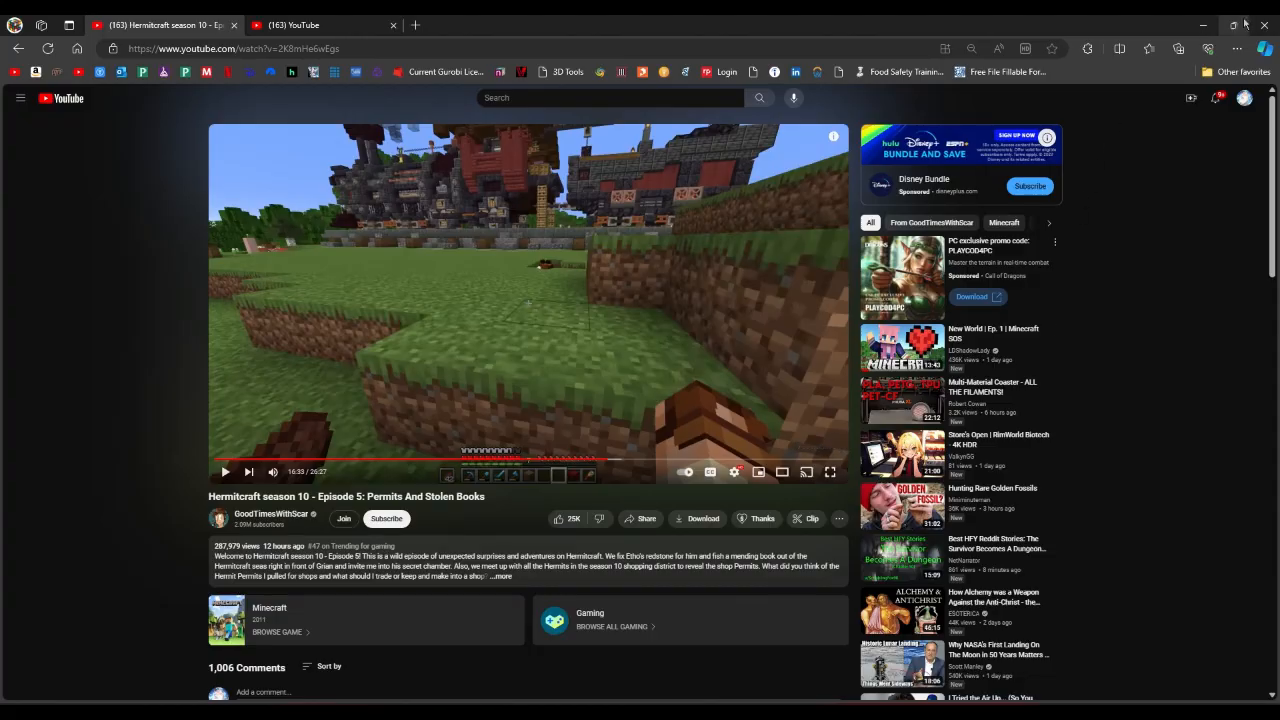
{"action": "left_click", "coordinate": [1205, 28]}
{"action": "left_click", "coordinate": [1117, 247]}
- Examine the split-off end section's hinge knuckles, lid edge and latch hook from close up
{"action": "scroll", "coordinate": [205, 312], "scroll_direction": "down", "scroll_amount": 2}
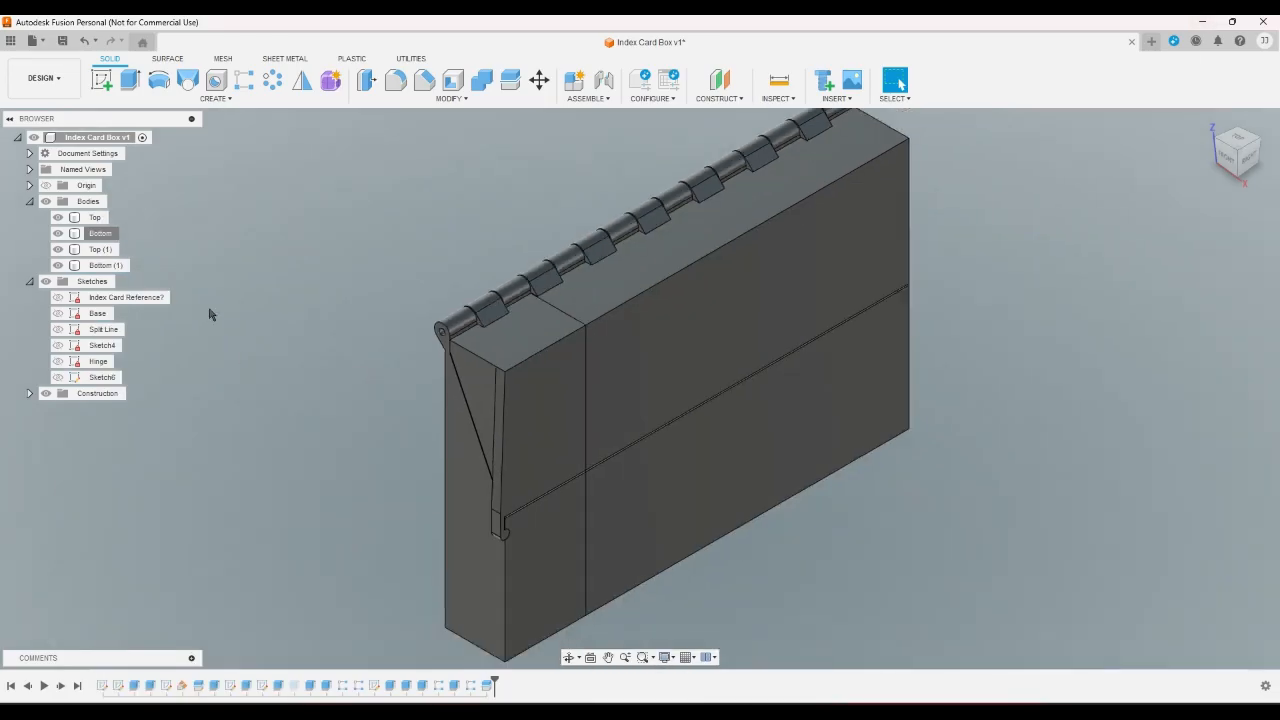
{"action": "scroll", "coordinate": [674, 564], "scroll_direction": "up", "scroll_amount": 1}
{"action": "scroll", "coordinate": [674, 564], "scroll_direction": "up", "scroll_amount": 1}
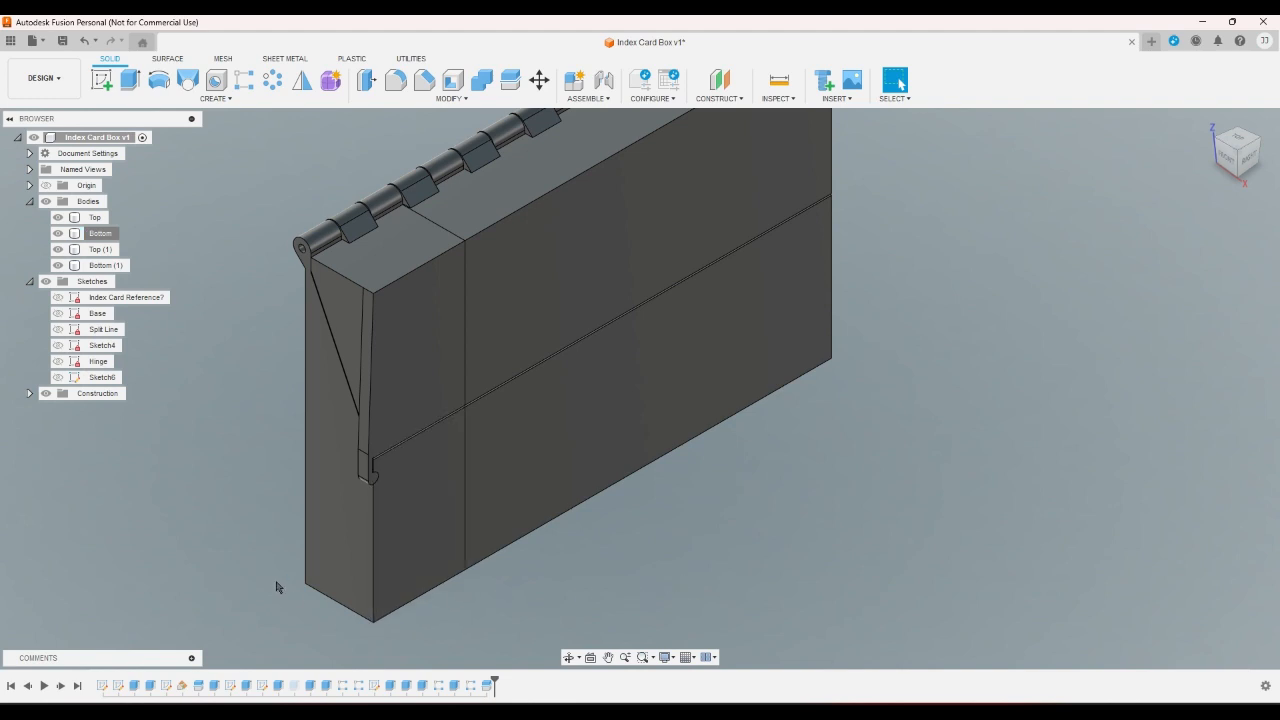
{"action": "scroll", "coordinate": [320, 583], "scroll_direction": "up", "scroll_amount": 1}
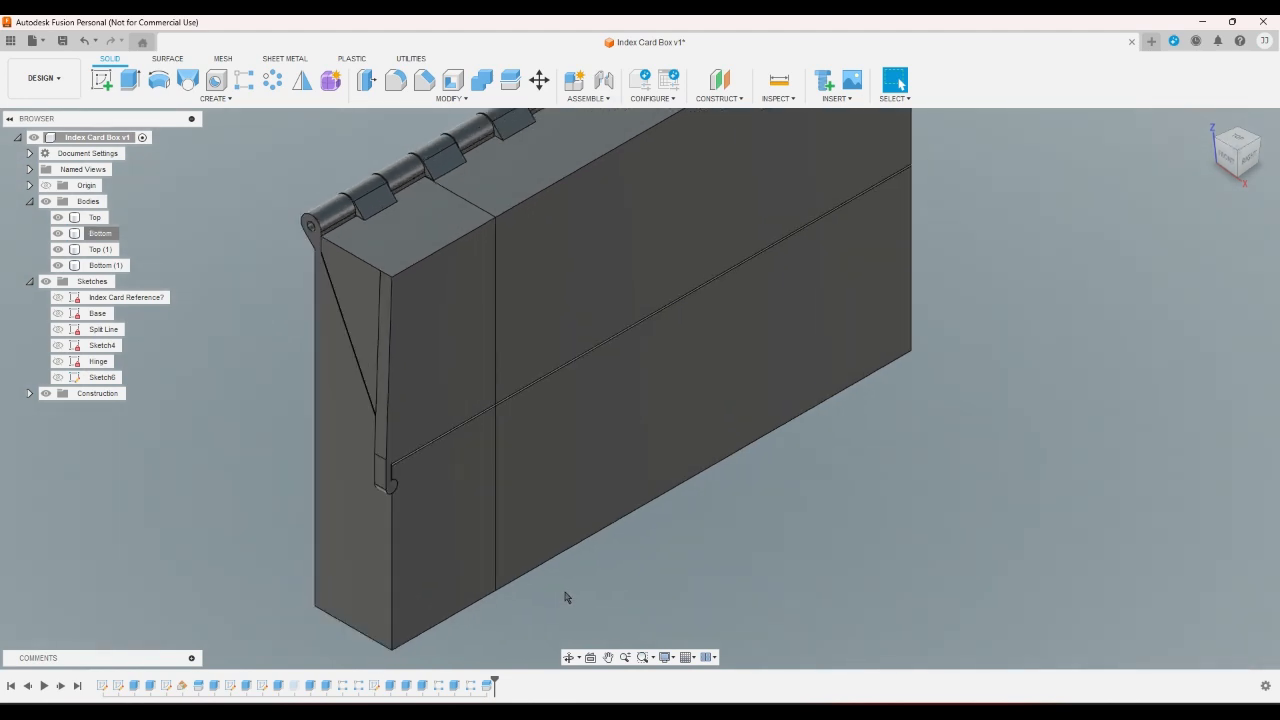
{"action": "scroll", "coordinate": [621, 599], "scroll_direction": "down", "scroll_amount": 1}
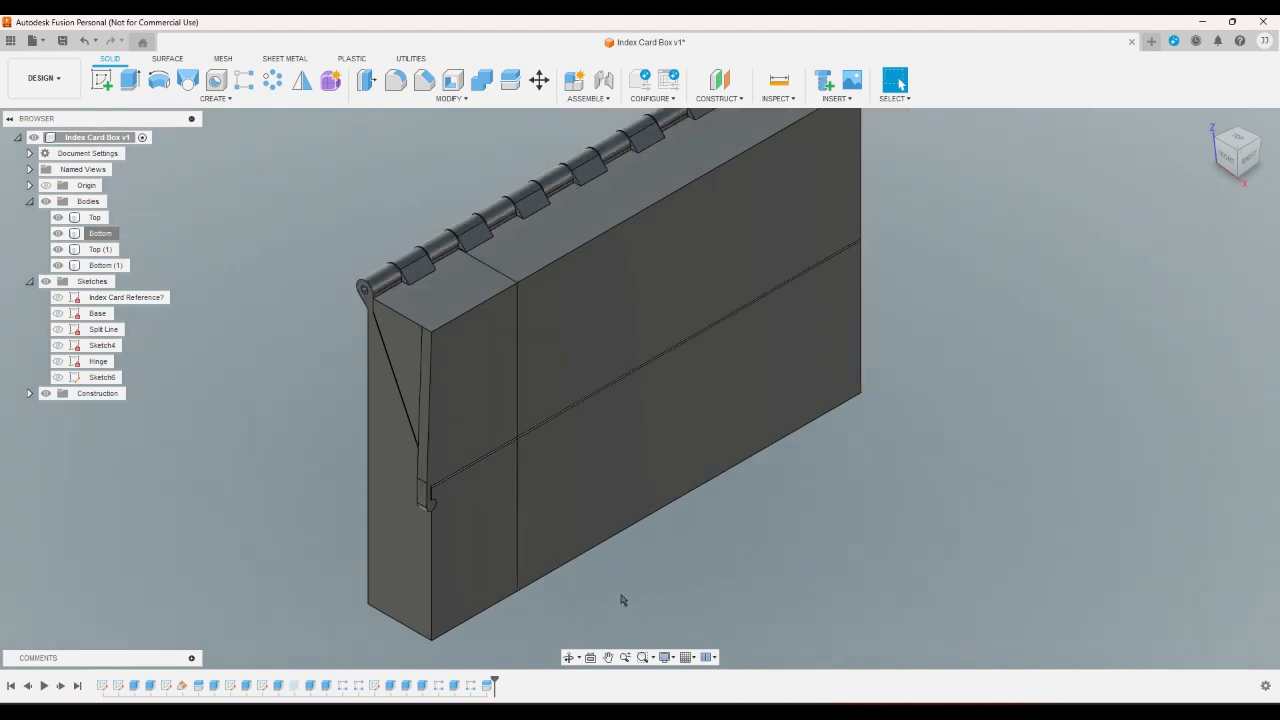
{"action": "scroll", "coordinate": [400, 330], "scroll_direction": "up", "scroll_amount": 2}
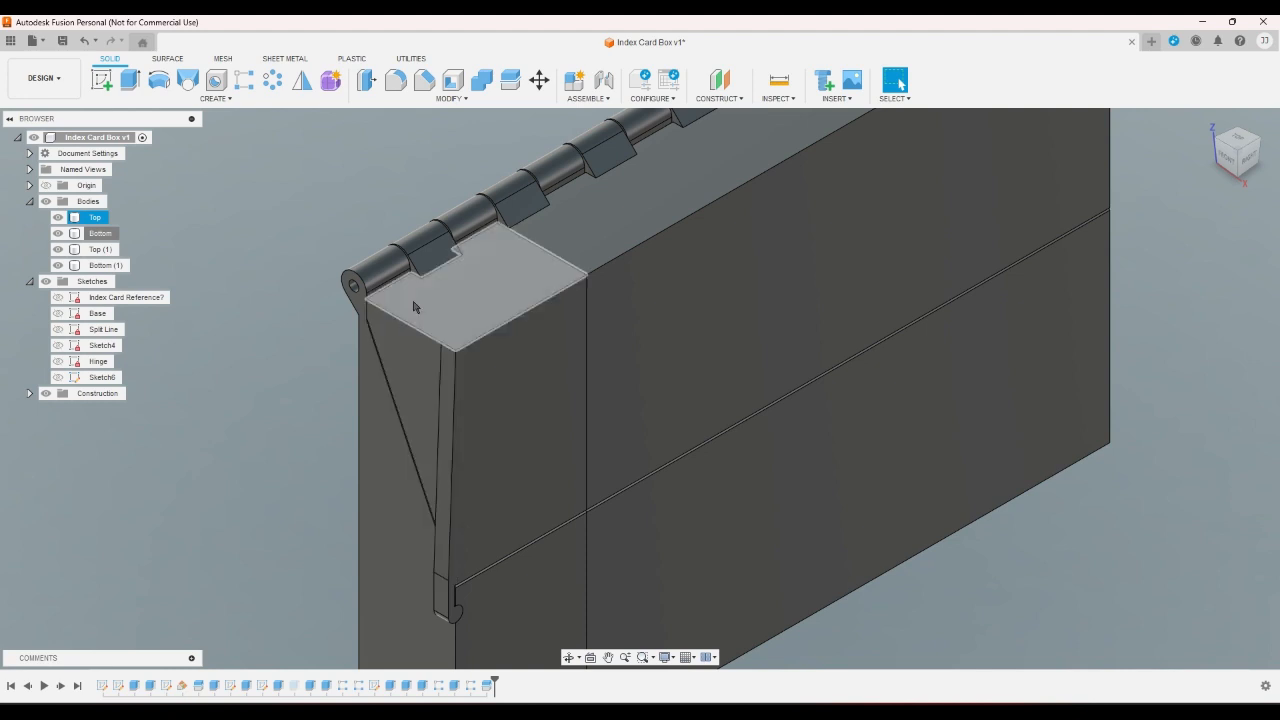
{"action": "scroll", "coordinate": [430, 280], "scroll_direction": "up", "scroll_amount": 4}
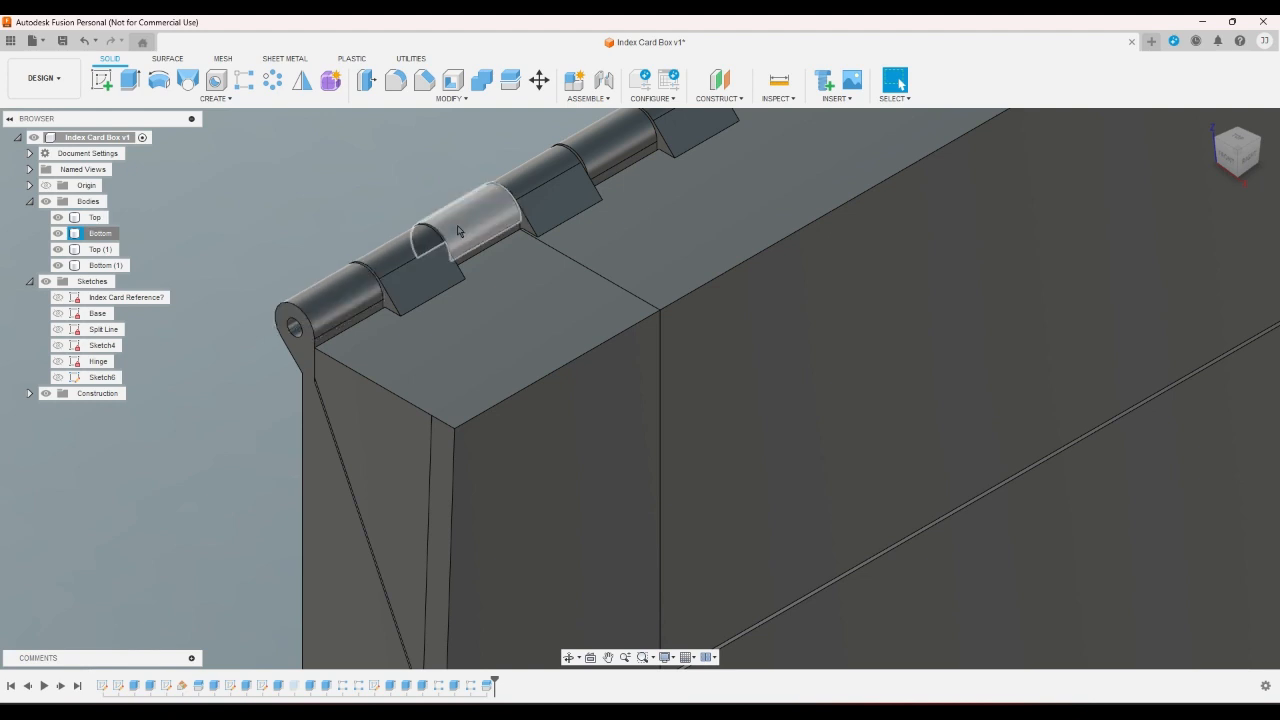
{"action": "scroll", "coordinate": [460, 400], "scroll_direction": "down", "scroll_amount": 3}
{"action": "scroll", "coordinate": [460, 540], "scroll_direction": "up", "scroll_amount": 4}
{"action": "scroll", "coordinate": [434, 573], "scroll_direction": "up", "scroll_amount": 2}
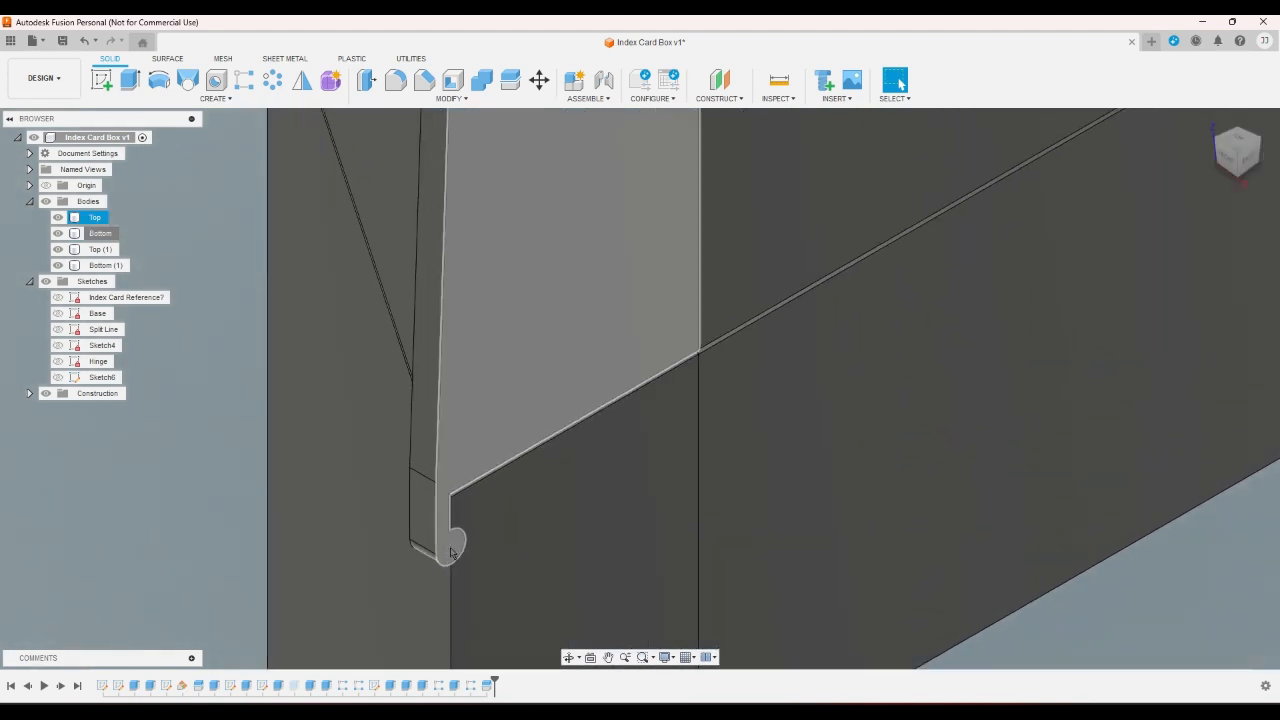
{"action": "scroll", "coordinate": [450, 450], "scroll_direction": "down", "scroll_amount": 4}
{"action": "scroll", "coordinate": [477, 400], "scroll_direction": "up", "scroll_amount": 2}
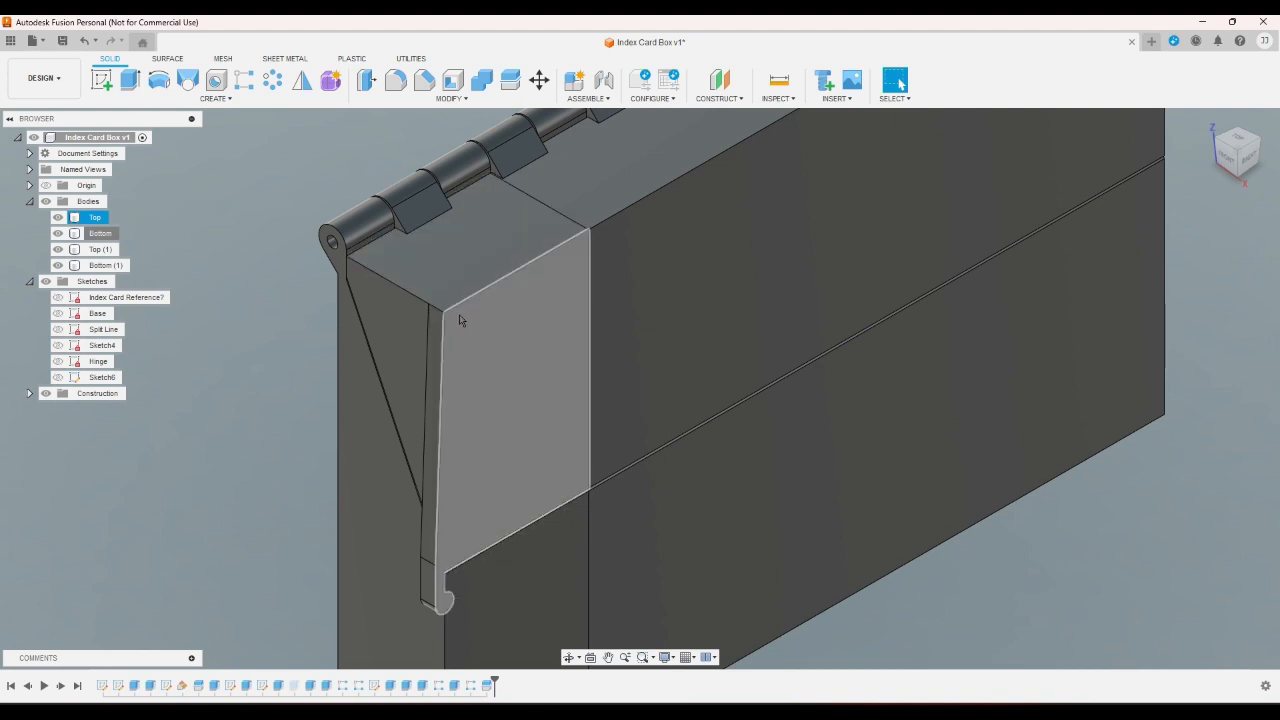
{"action": "scroll", "coordinate": [465, 360], "scroll_direction": "down", "scroll_amount": 2}
{"action": "scroll", "coordinate": [445, 525], "scroll_direction": "up", "scroll_amount": 3}
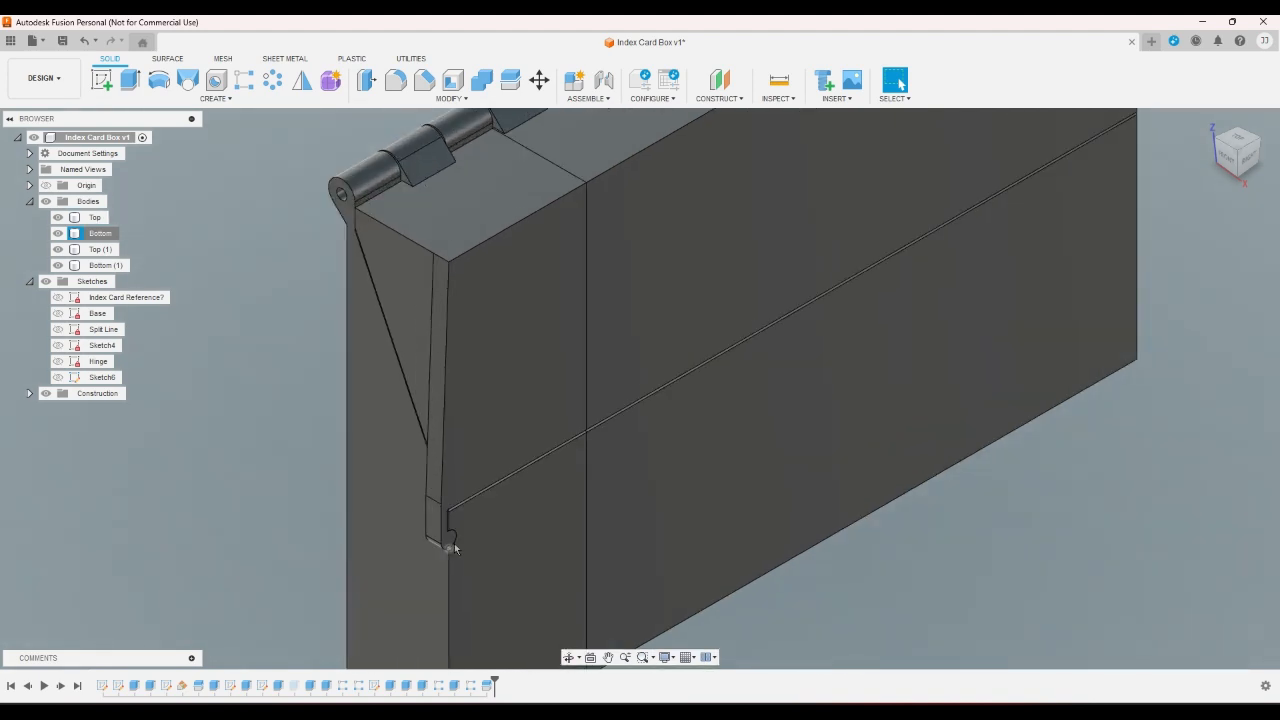
{"action": "scroll", "coordinate": [504, 499], "scroll_direction": "down", "scroll_amount": 5}
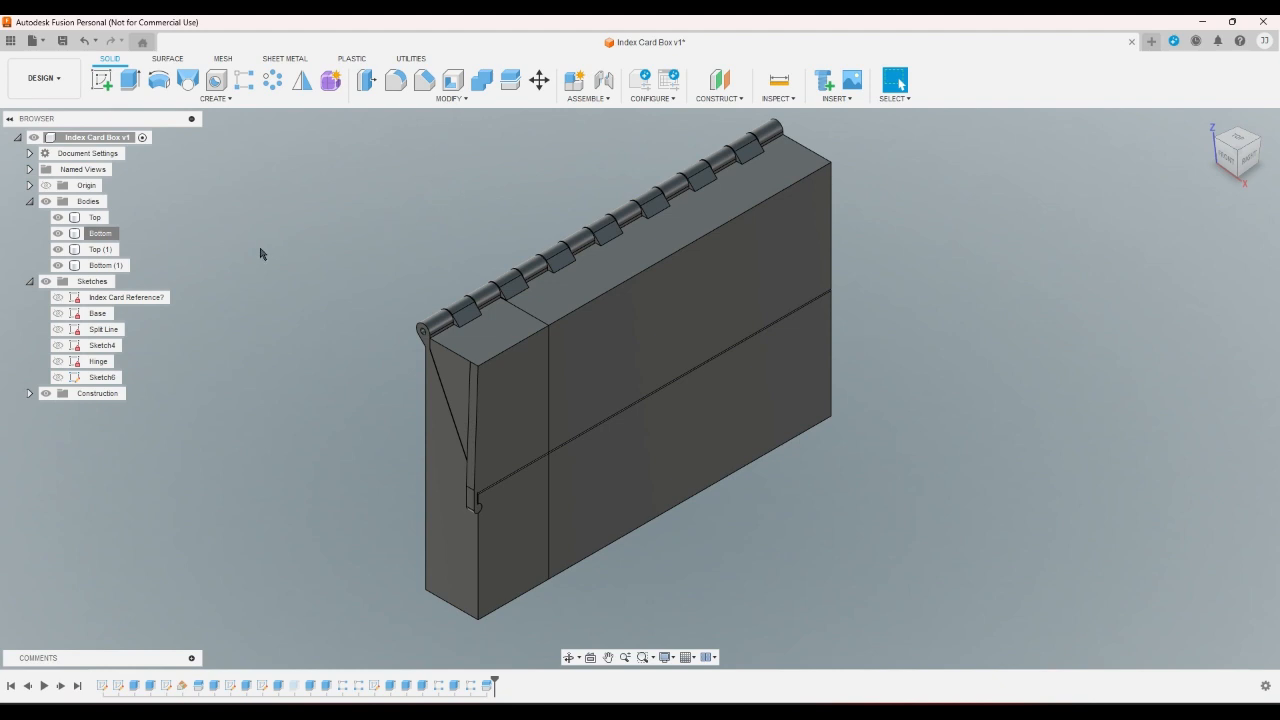
- Suppress the final split feature of the box and save the design as a new version with the default description
{"action": "right_click", "coordinate": [488, 685]}
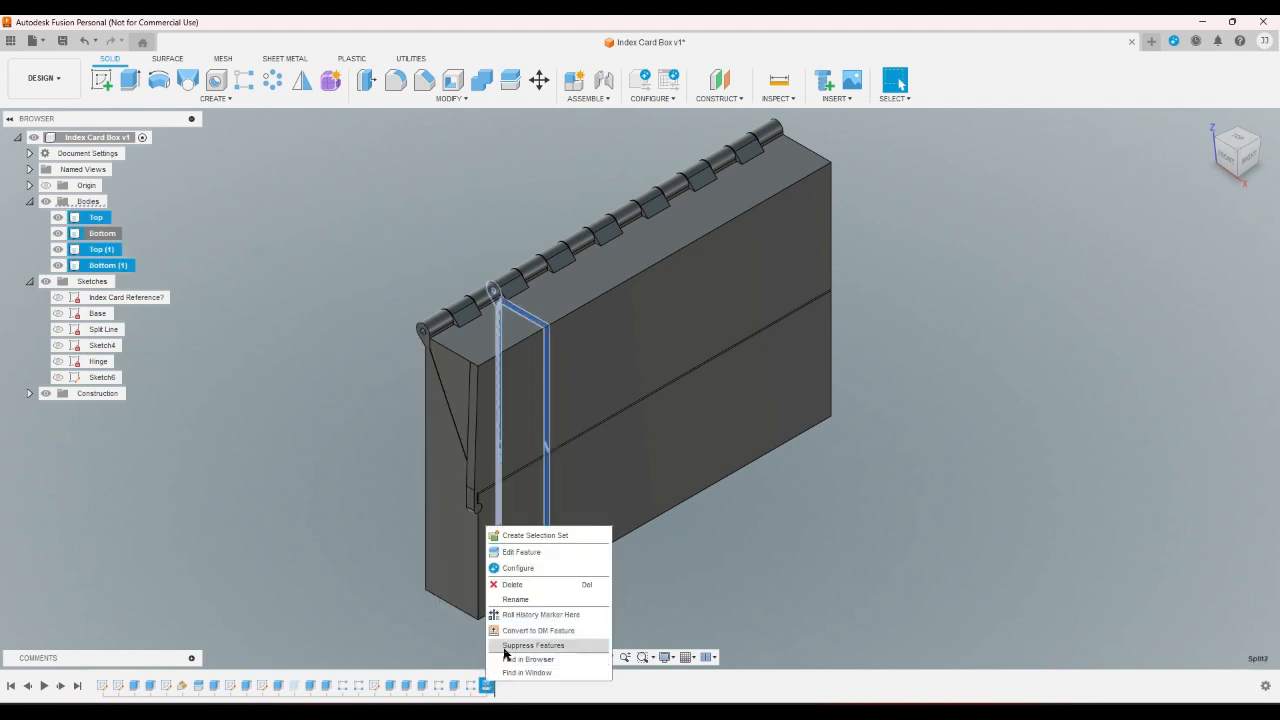
{"action": "left_click", "coordinate": [506, 651]}
{"action": "left_click", "coordinate": [62, 41]}
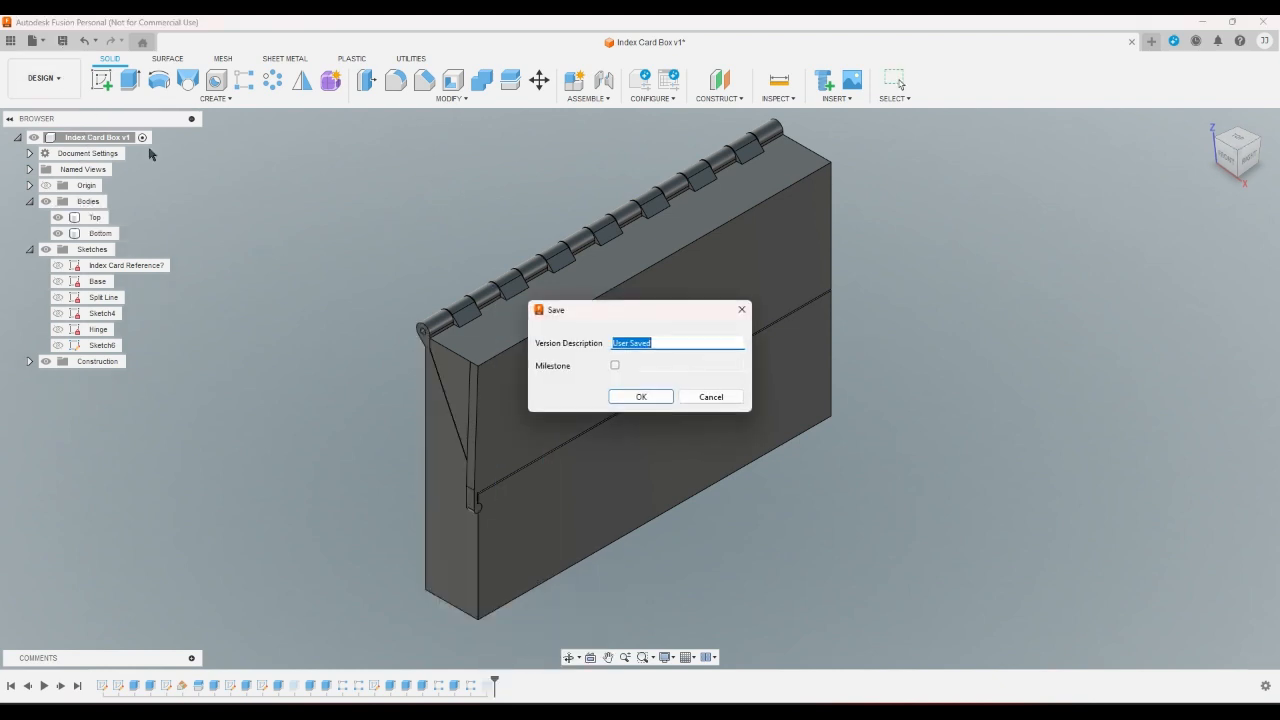
{"action": "left_click", "coordinate": [637, 397]}
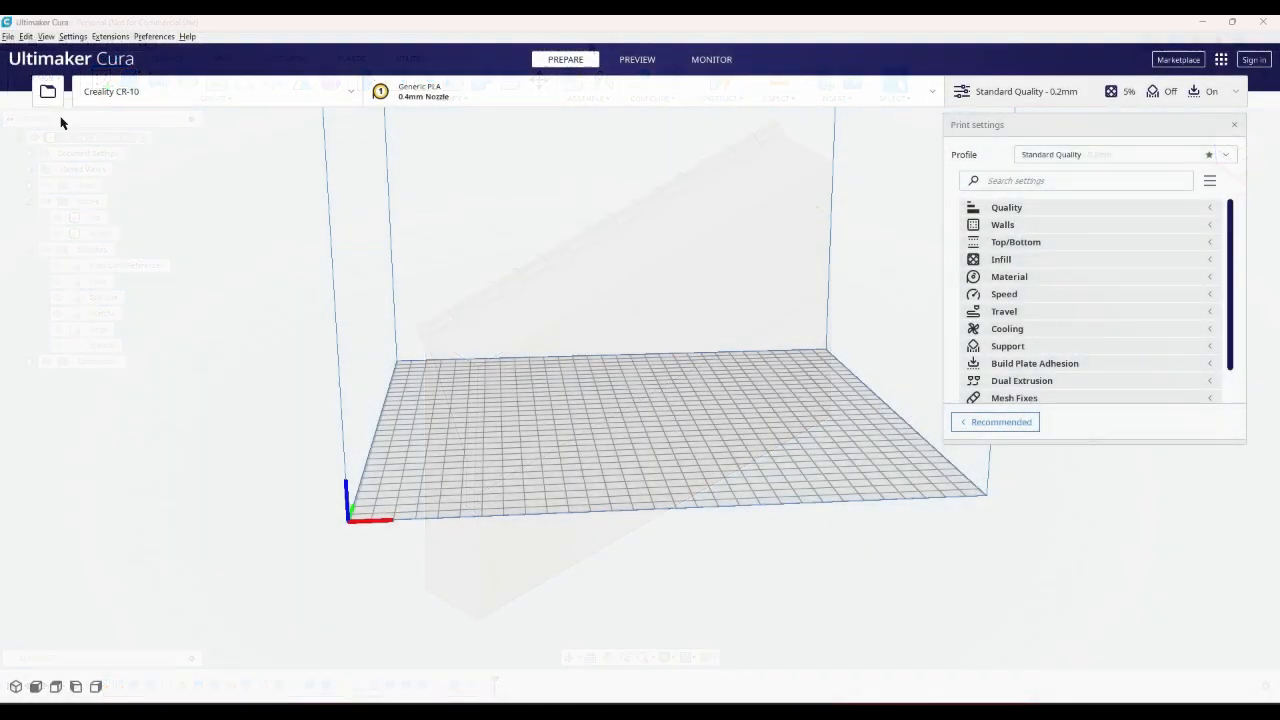
- In Ultimaker Cura, open Lockey Thingy Test.3mf and Lockey Thangy Test.3mf together from the Index Card Box folder
{"action": "left_click", "coordinate": [47, 91]}
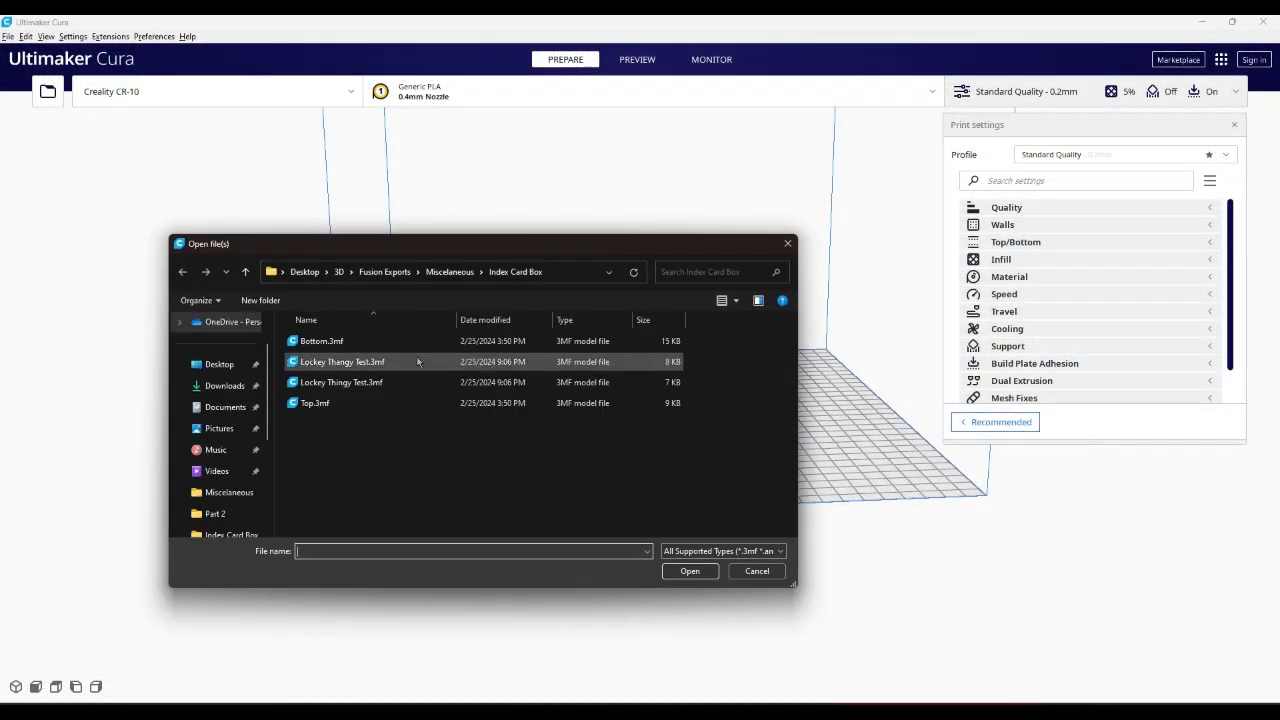
{"action": "left_click", "coordinate": [351, 388]}
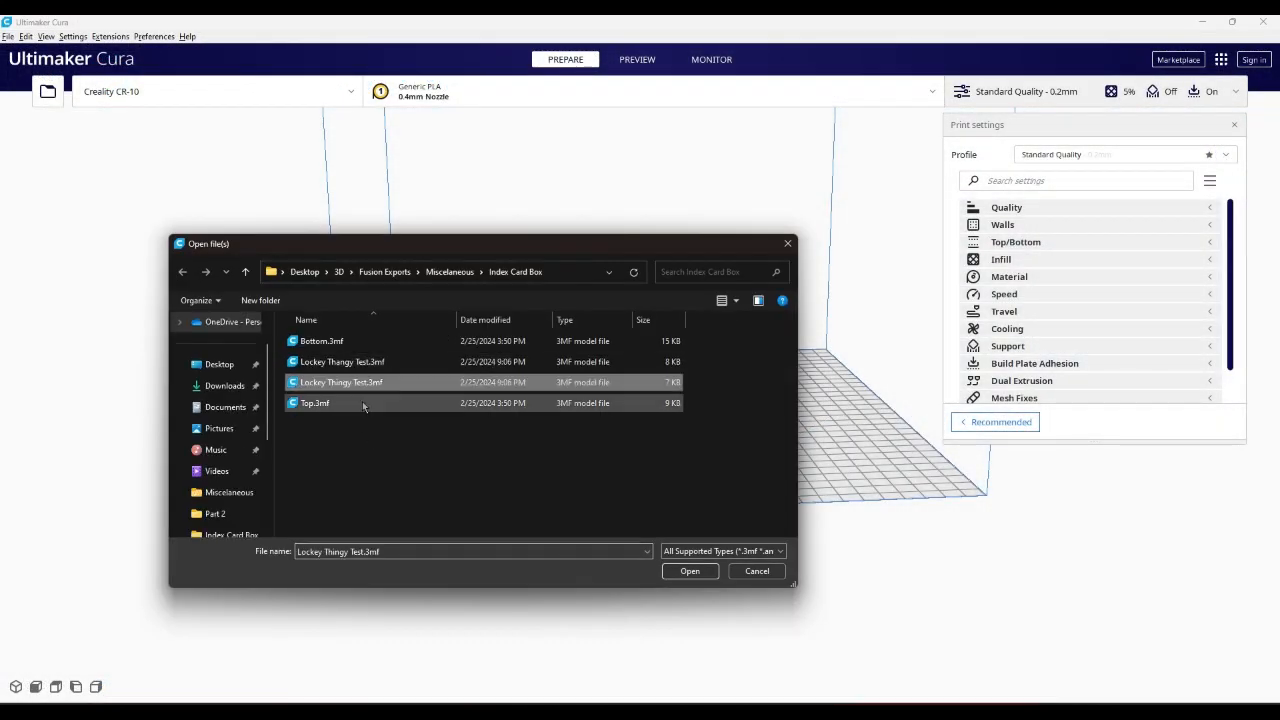
{"action": "left_click", "coordinate": [348, 366]}
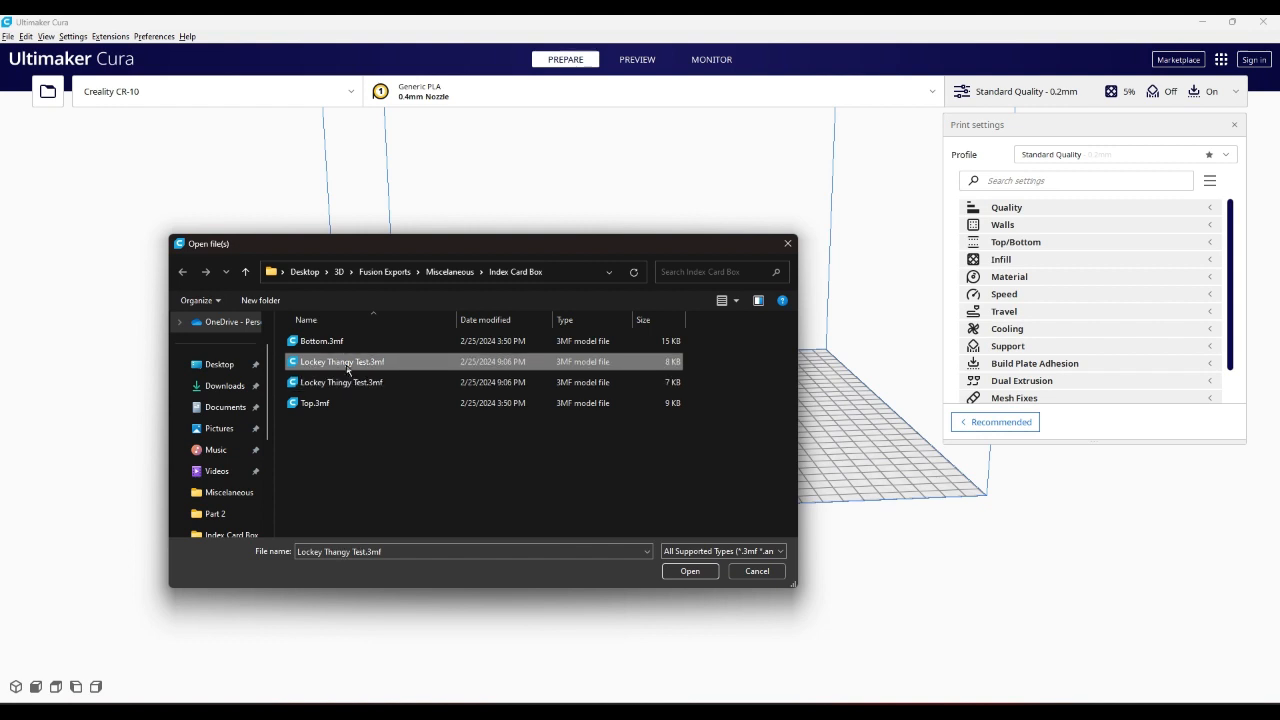
{"action": "left_click", "coordinate": [352, 386], "text": "ctrl"}
{"action": "left_click", "coordinate": [665, 570]}
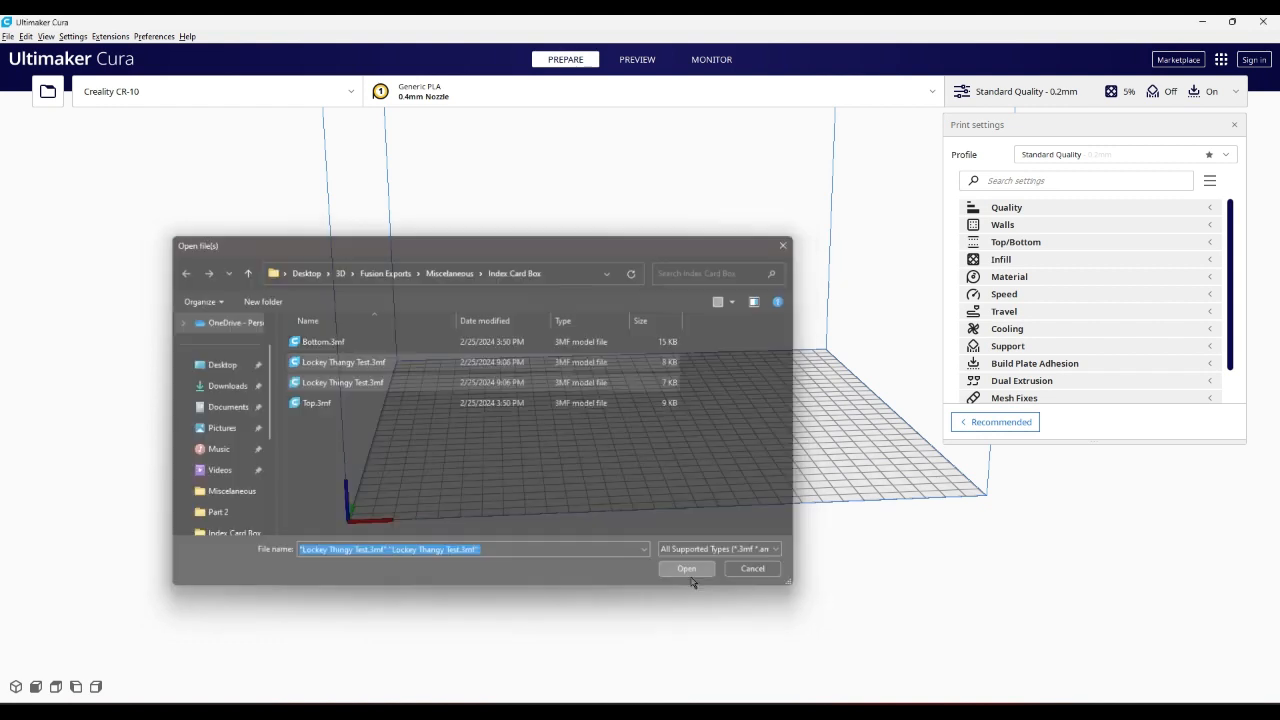
- Center the bottom test piece on the build plate and sink it about 34 mm below the plate surface
{"action": "left_click", "coordinate": [389, 481]}
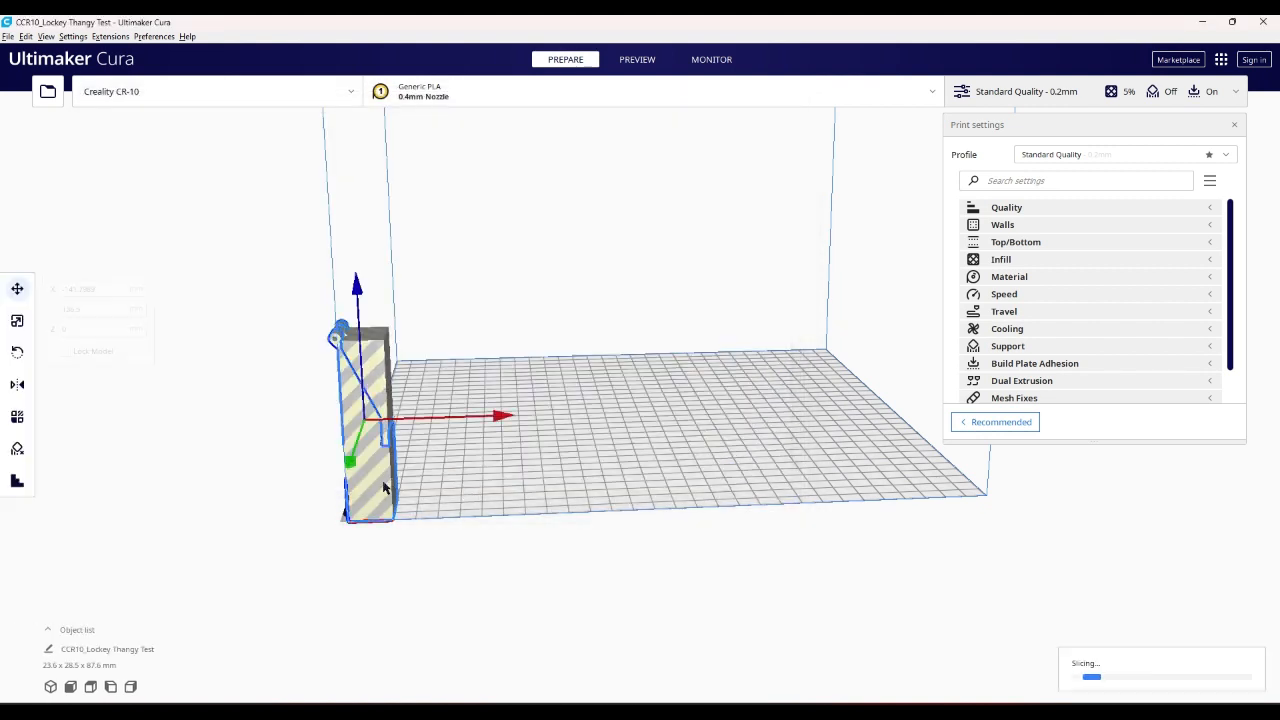
{"action": "right_click", "coordinate": [481, 452]}
{"action": "left_click", "coordinate": [508, 462]}
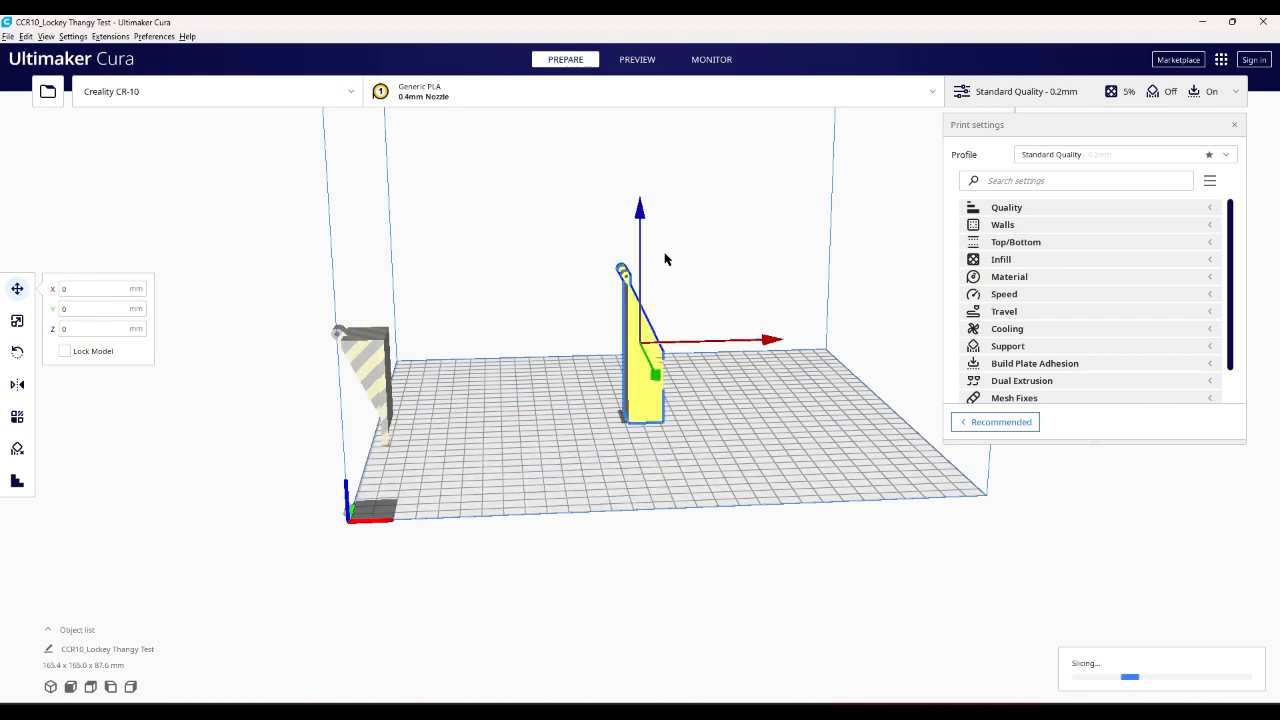
{"action": "scroll", "coordinate": [648, 238], "scroll_direction": "up", "scroll_amount": 5}
{"action": "left_click_drag", "start_coordinate": [642, 195], "coordinate": [642, 303]}
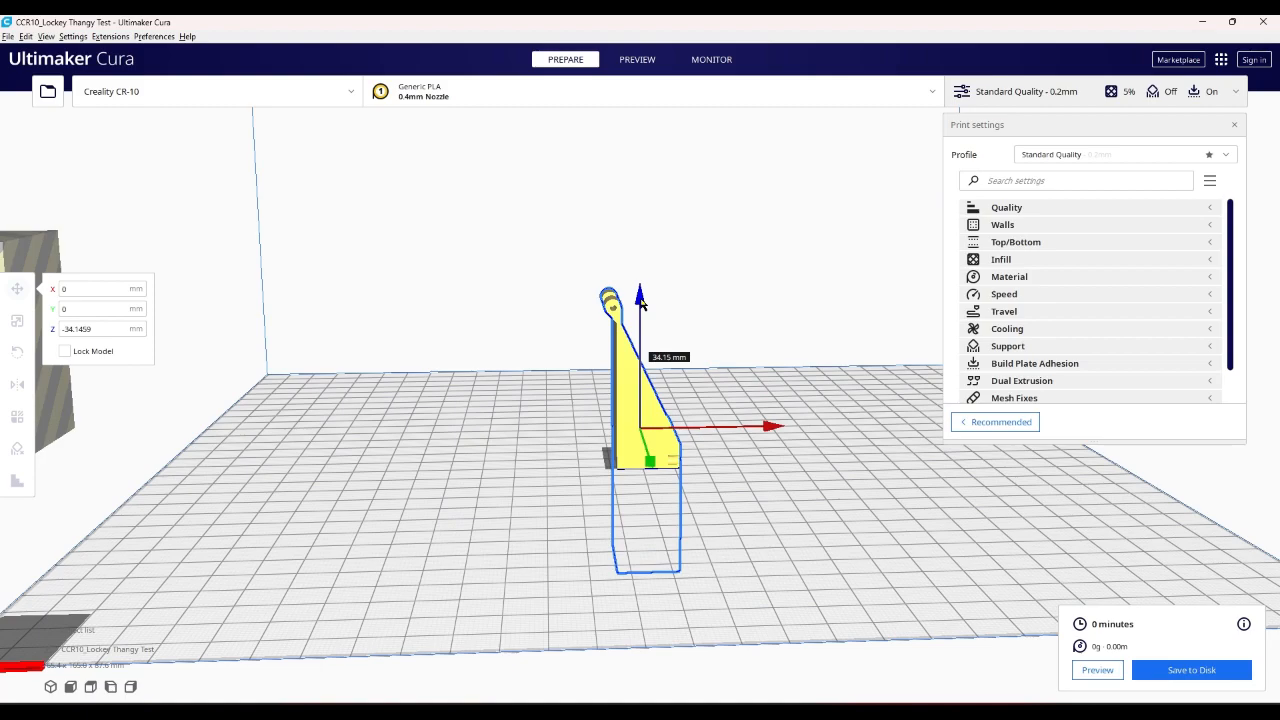
- Lay the lid test piece flat on the build plate by aligning its large outer face to the plate
{"action": "right_click_drag", "start_coordinate": [709, 316], "coordinate": [656, 397]}
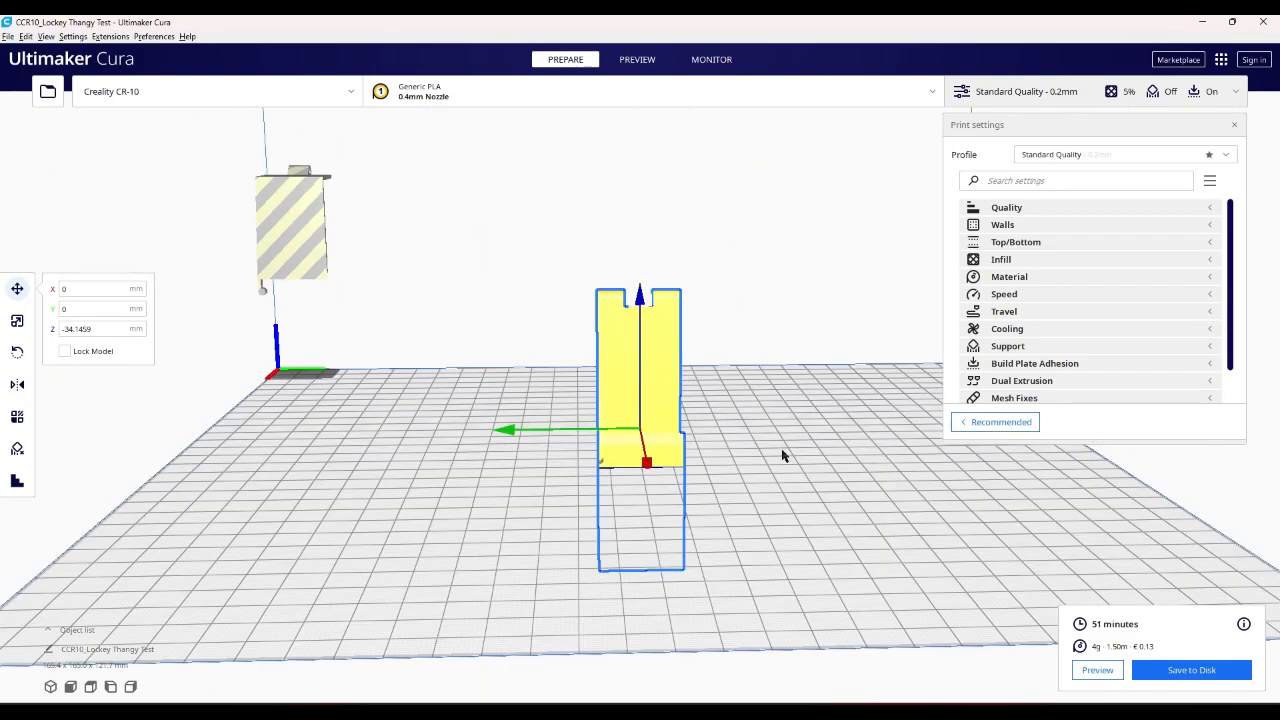
{"action": "right_click_drag", "start_coordinate": [783, 455], "coordinate": [868, 468]}
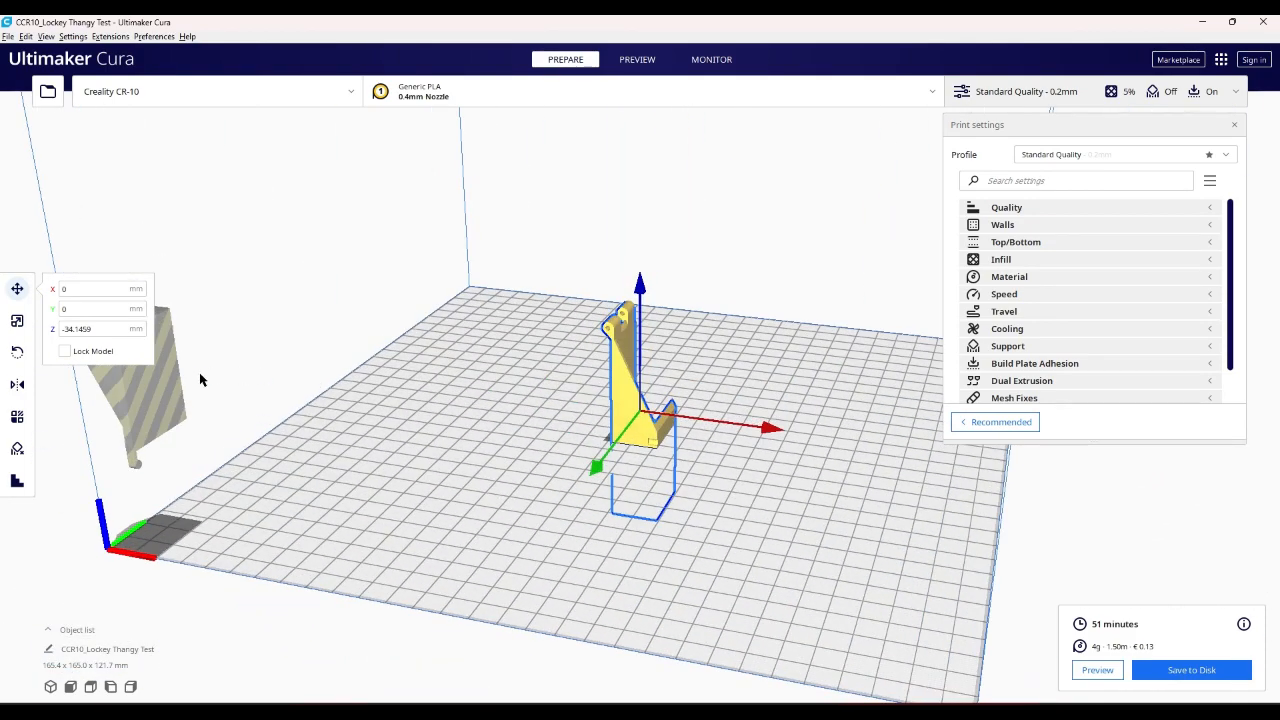
{"action": "left_click", "coordinate": [180, 387]}
{"action": "left_click", "coordinate": [17, 352]}
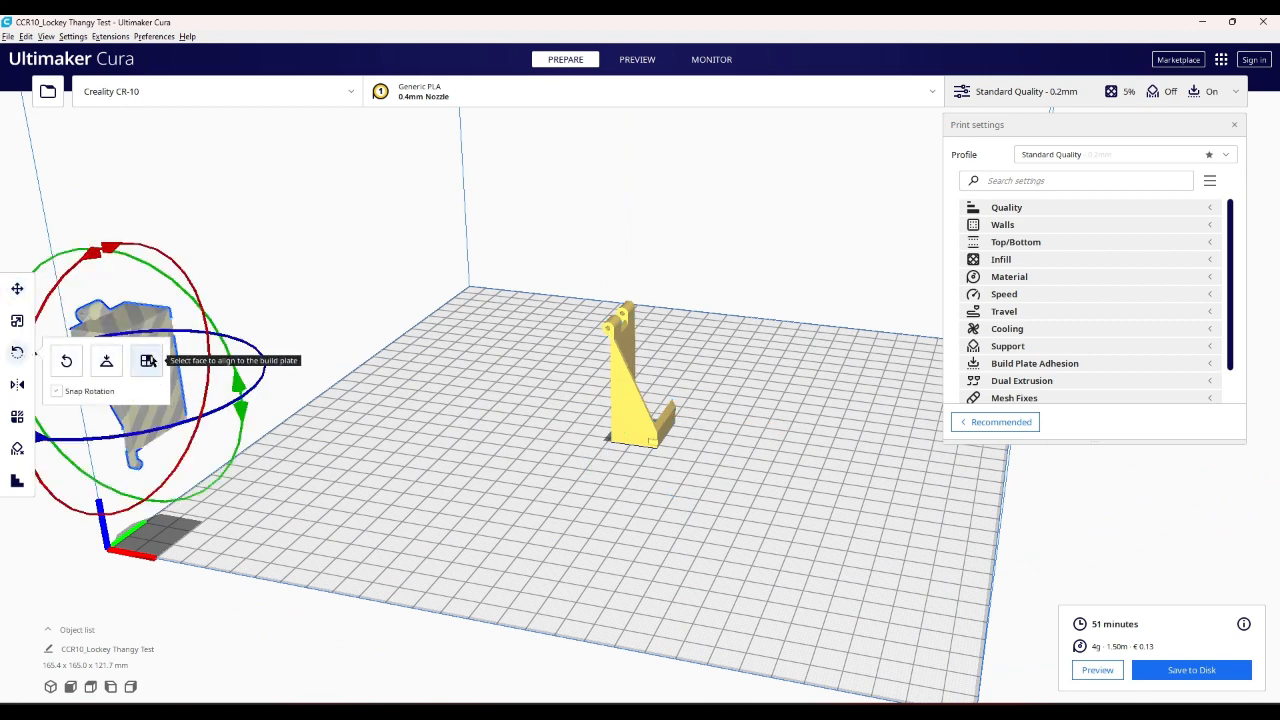
{"action": "left_click", "coordinate": [146, 360]}
{"action": "left_click", "coordinate": [170, 406]}
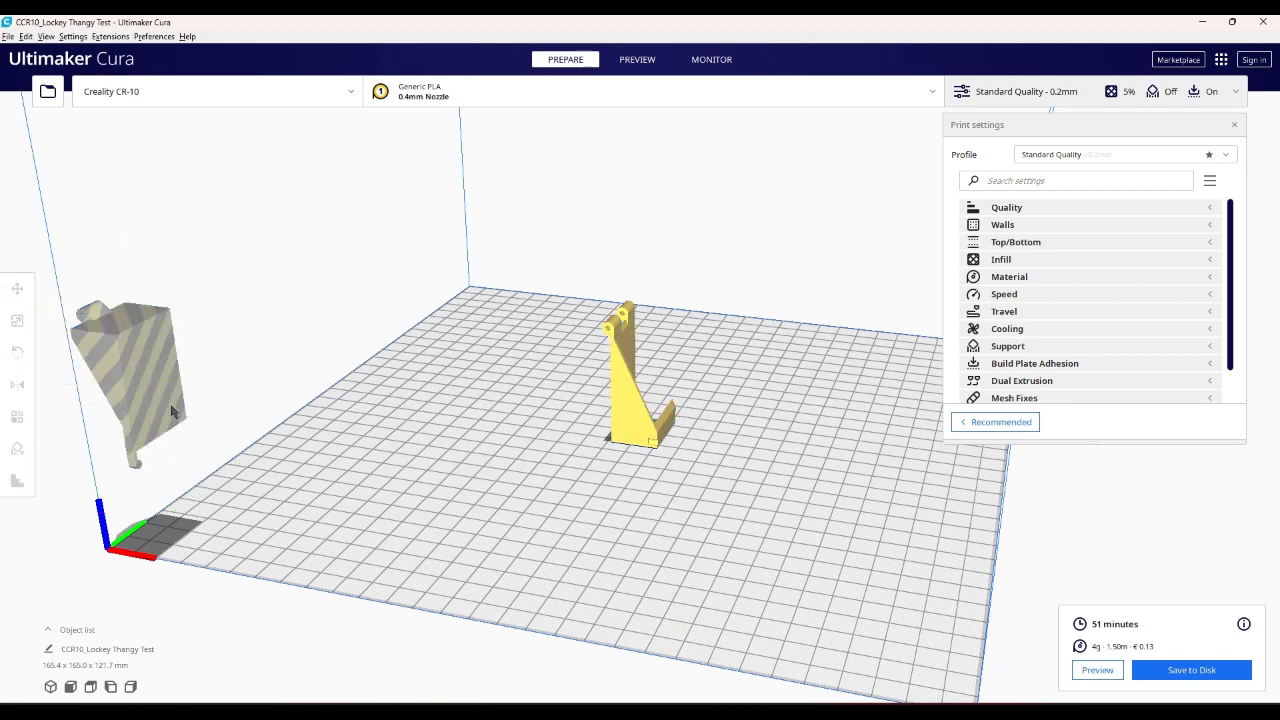
{"action": "left_click", "coordinate": [171, 407]}
{"action": "left_click", "coordinate": [146, 360]}
{"action": "left_click", "coordinate": [174, 421]}
{"action": "right_click_drag", "start_coordinate": [249, 395], "coordinate": [90, 365]}
{"action": "left_click", "coordinate": [249, 281]}
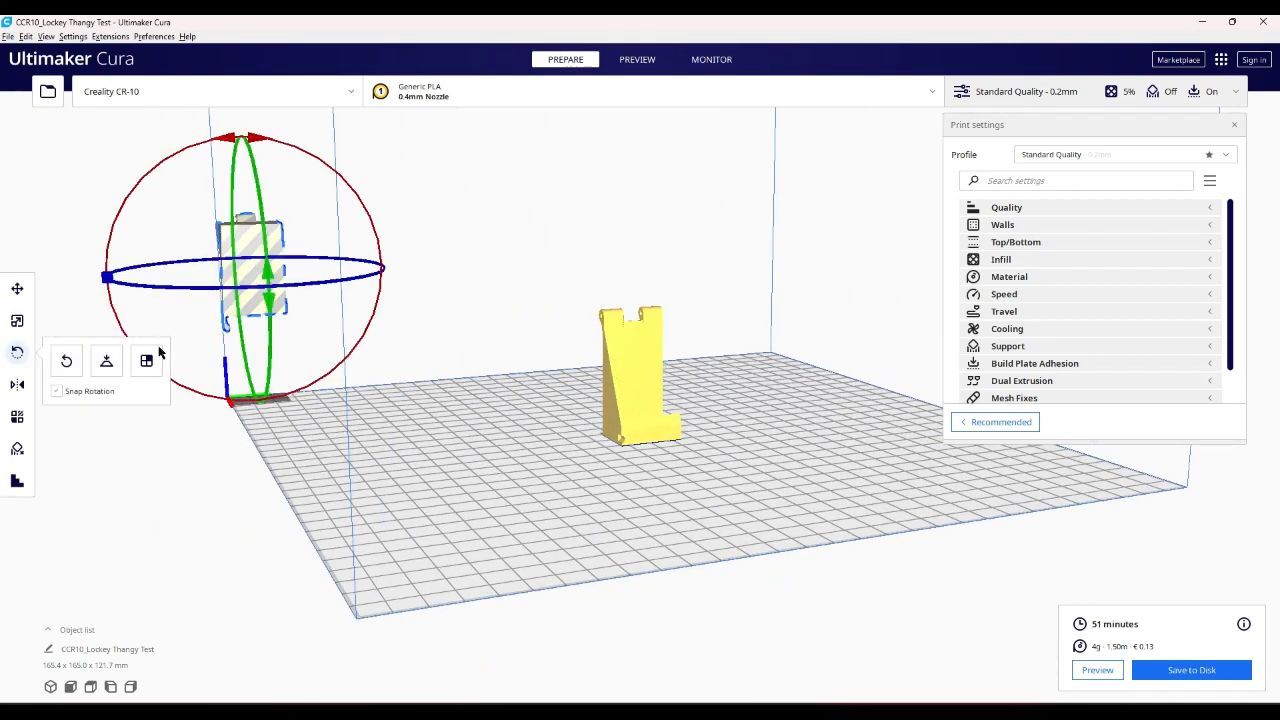
{"action": "left_click", "coordinate": [150, 366]}
{"action": "left_click", "coordinate": [273, 280]}
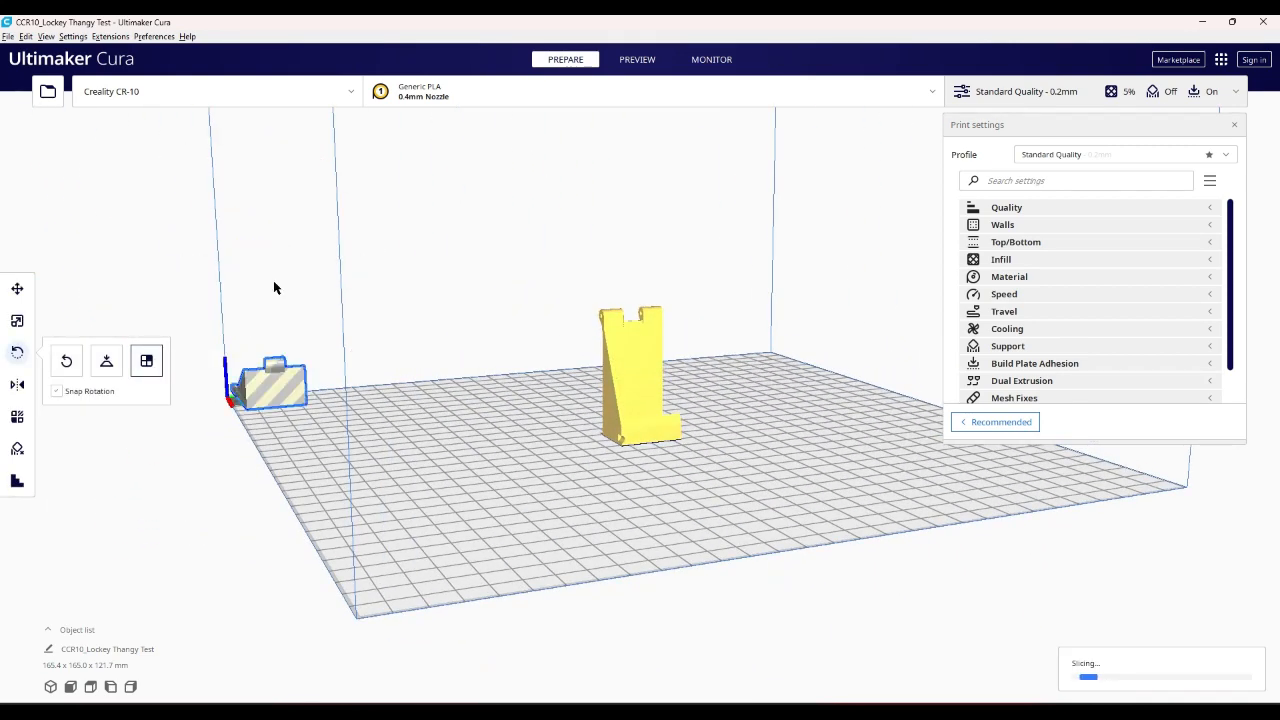
- Center the selected lid test piece on the build plate
{"action": "right_click", "coordinate": [280, 286]}
{"action": "left_click", "coordinate": [291, 293]}
{"action": "right_click_drag", "start_coordinate": [434, 303], "coordinate": [400, 375]}
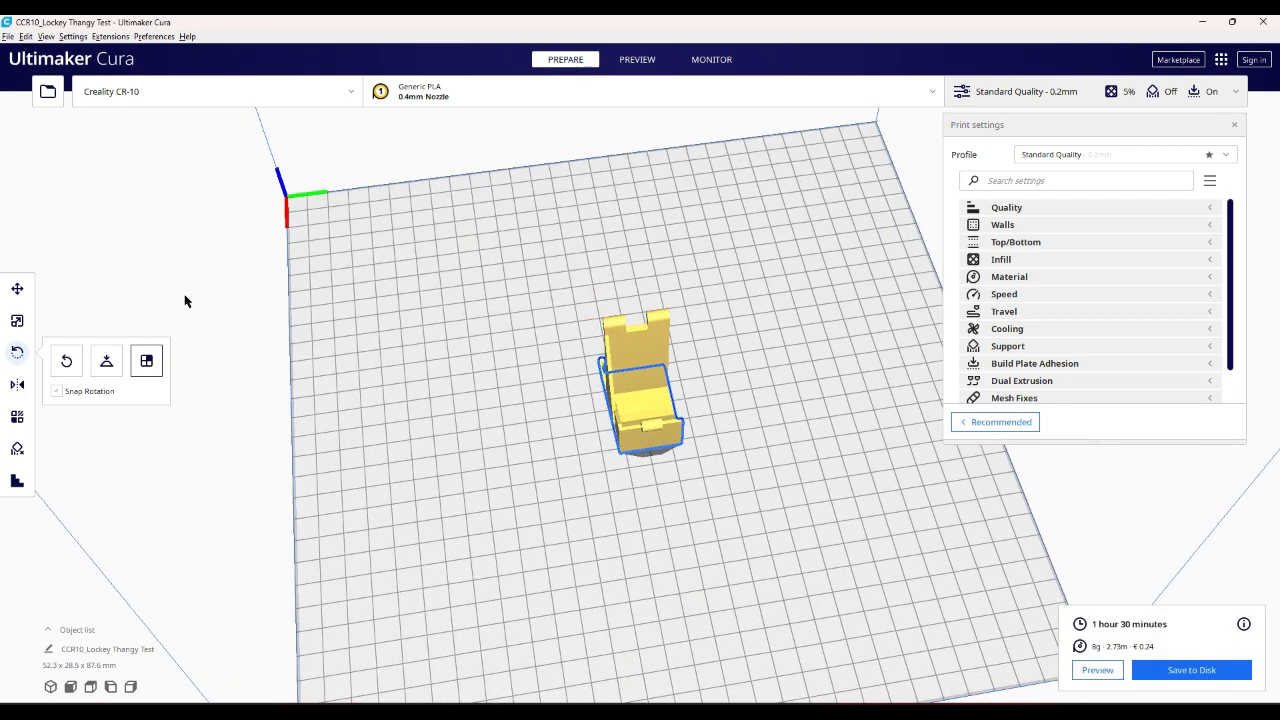
- Move the bottom test piece along Y until it sits clear beside the lid piece, and shift both pieces together slightly back along Y
{"action": "left_click", "coordinate": [659, 344]}
{"action": "left_click", "coordinate": [657, 341]}
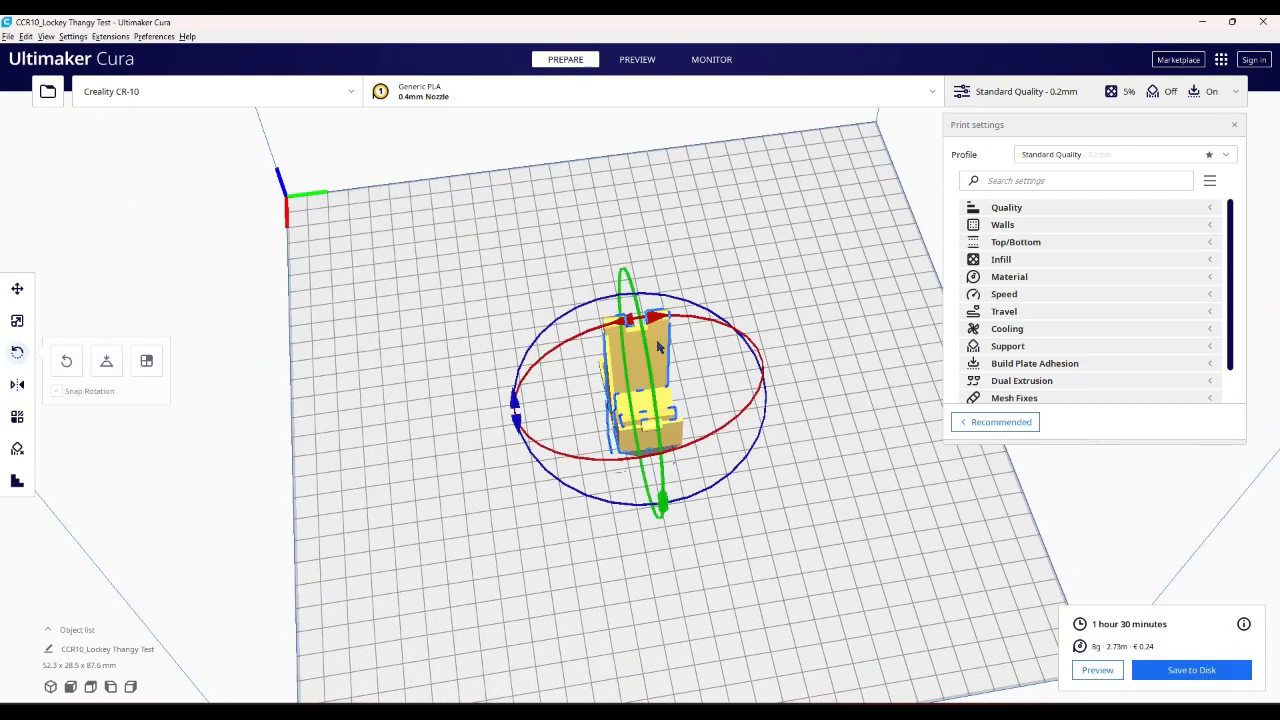
{"action": "left_click", "coordinate": [17, 288]}
{"action": "left_click_drag", "start_coordinate": [505, 414], "coordinate": [405, 418]}
{"action": "right_click_drag", "start_coordinate": [399, 421], "coordinate": [726, 477]}
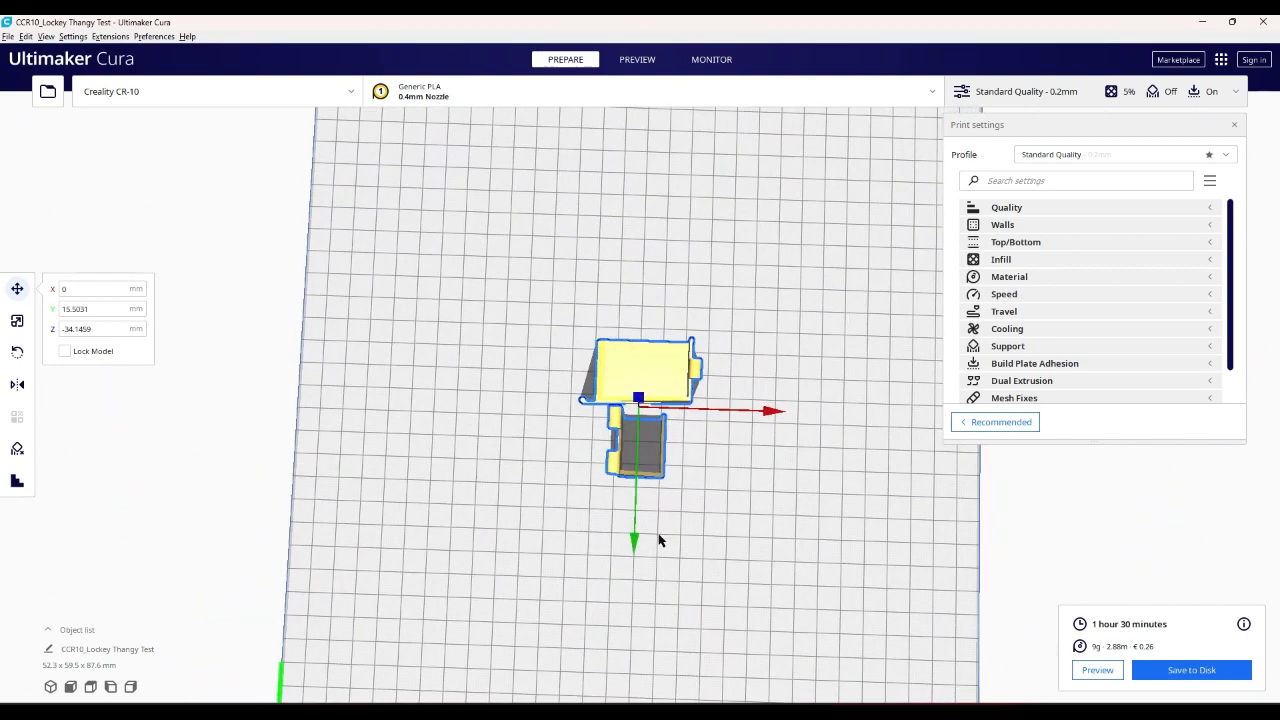
{"action": "left_click_drag", "start_coordinate": [633, 537], "coordinate": [637, 524]}
{"action": "left_click", "coordinate": [694, 519]}
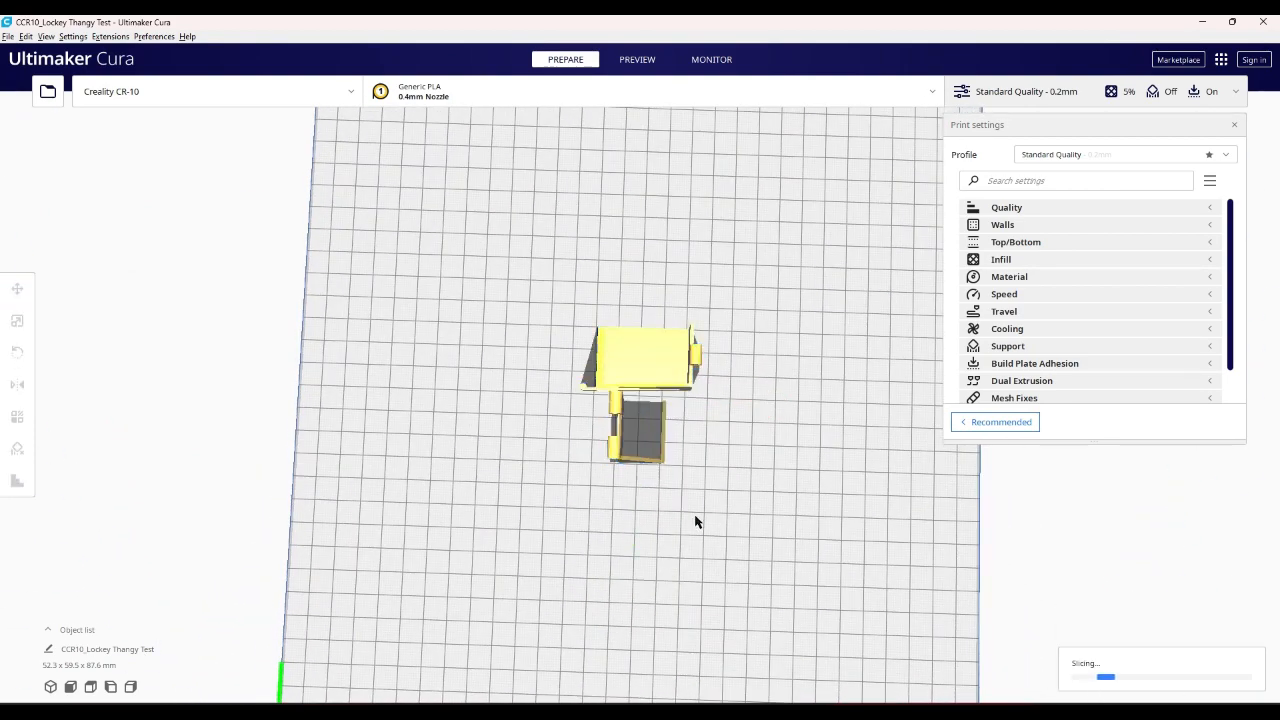
- Show the sliced layer preview and inspect the hinge knuckles, latch and underside of both test pieces
{"action": "right_click_drag", "start_coordinate": [694, 519], "coordinate": [643, 100]}
{"action": "left_click", "coordinate": [637, 60]}
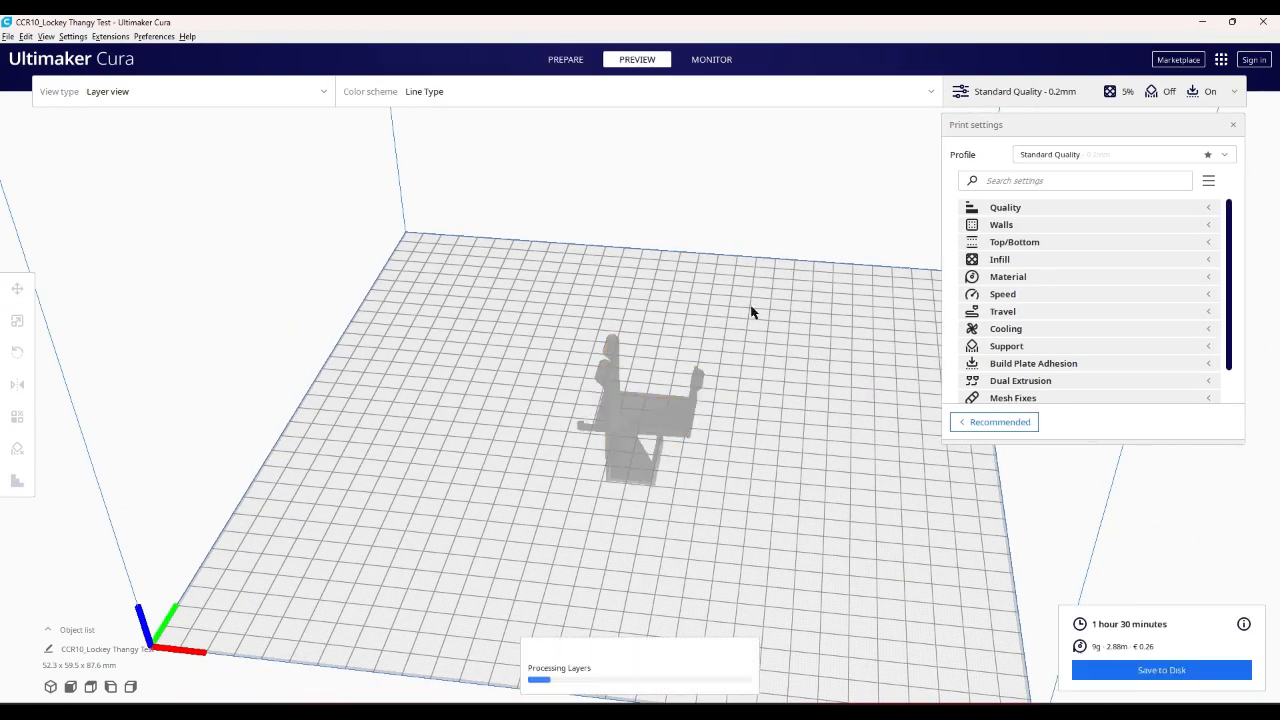
{"action": "scroll", "coordinate": [700, 316], "scroll_direction": "up", "scroll_amount": 10}
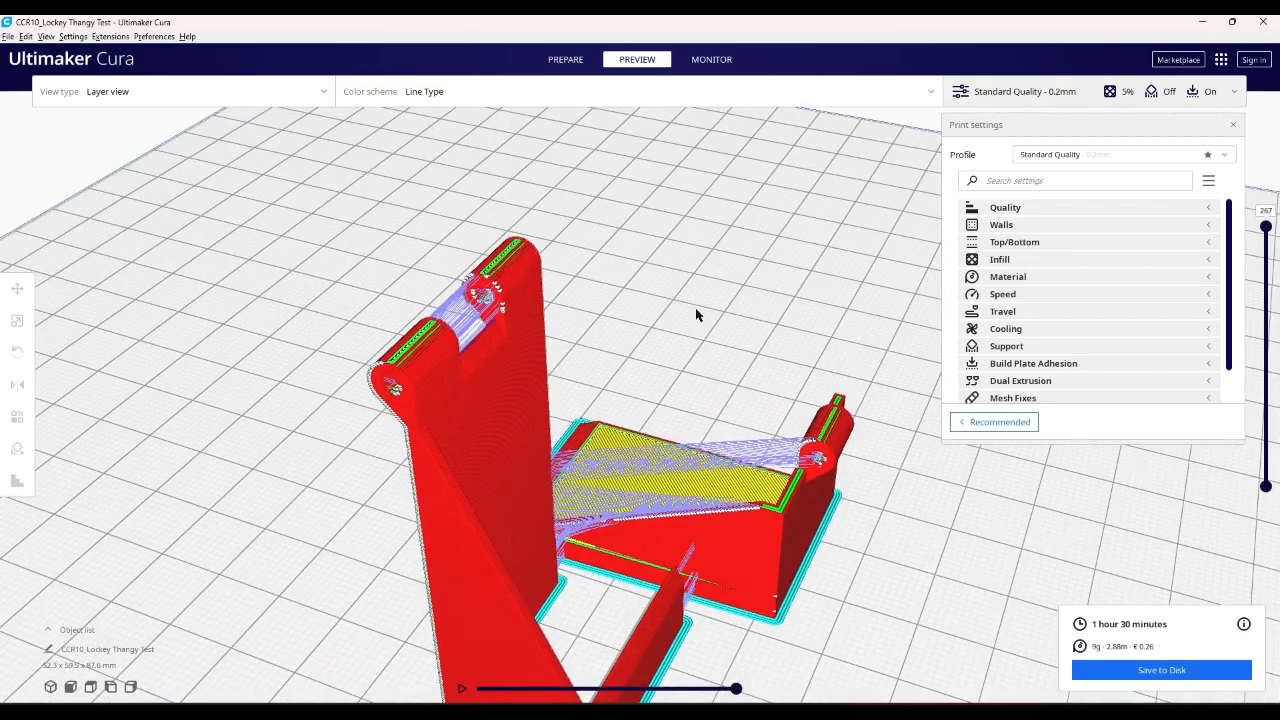
{"action": "right_click_drag", "start_coordinate": [697, 315], "coordinate": [712, 482]}
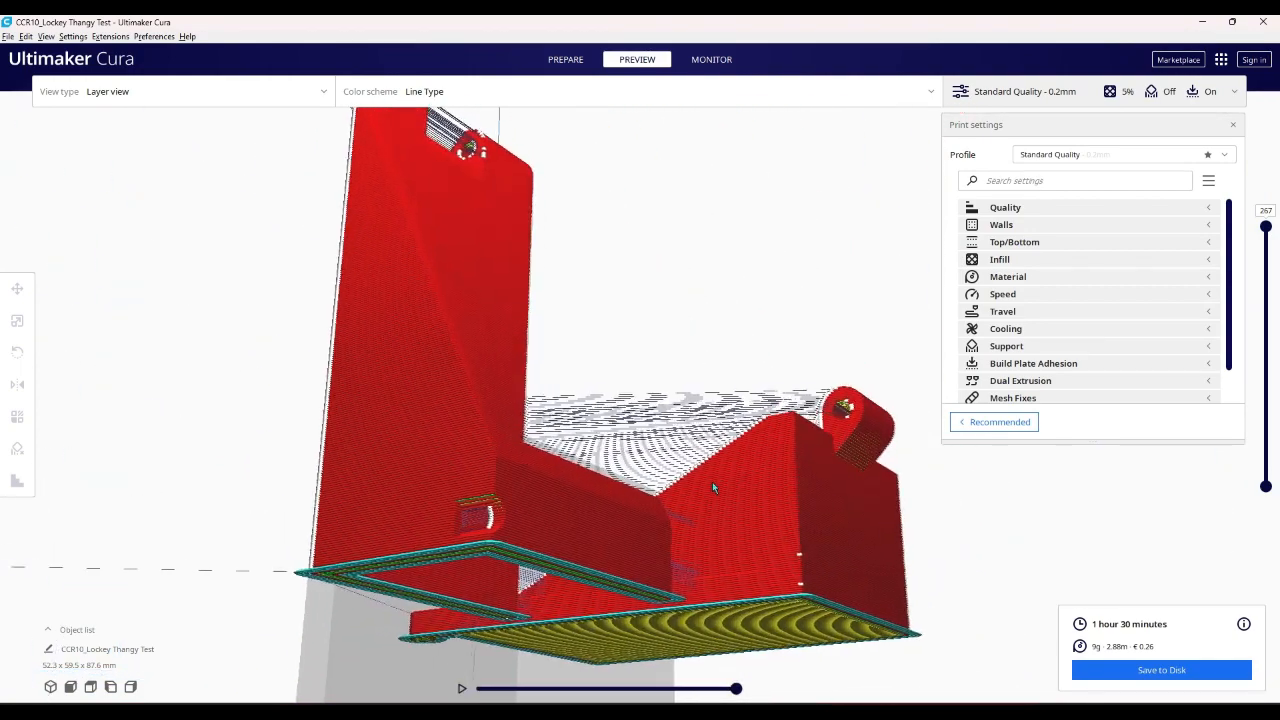
{"action": "right_click_drag", "start_coordinate": [808, 419], "coordinate": [819, 442]}
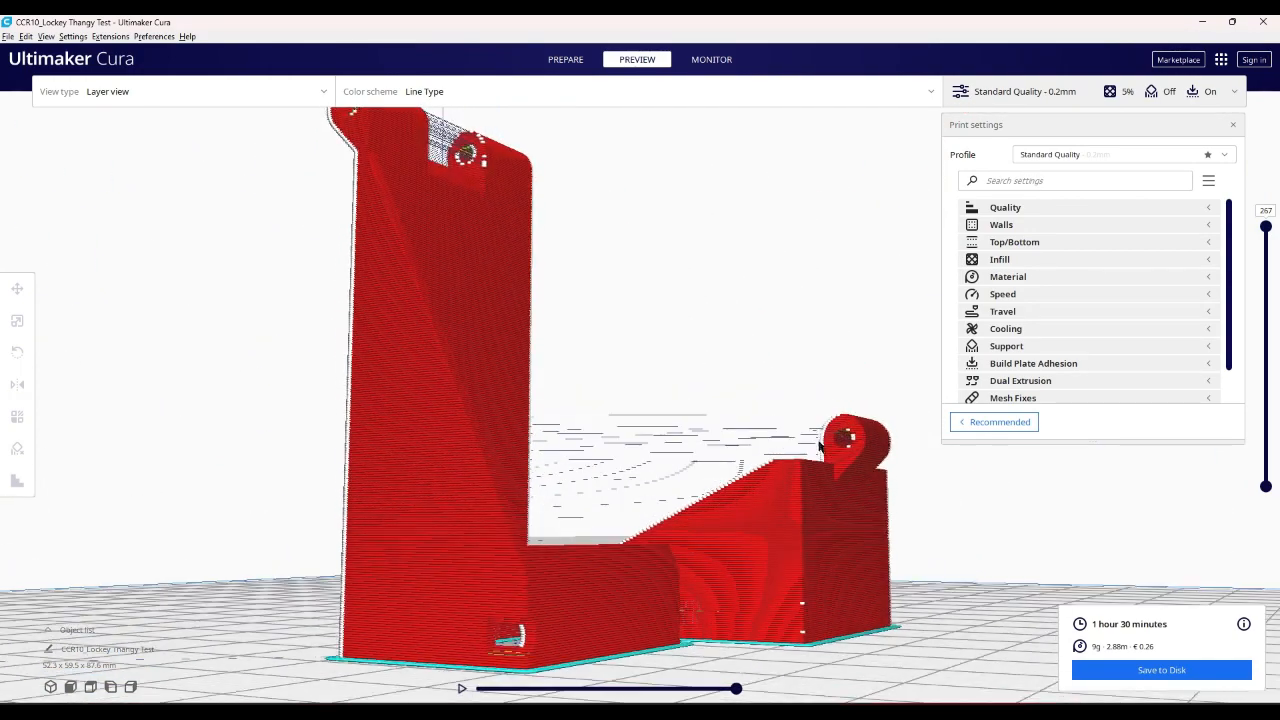
- Set the print speed to 50 mm/s in the speed settings
{"action": "left_click", "coordinate": [1043, 312]}
{"action": "left_click", "coordinate": [1043, 312]}
{"action": "left_click", "coordinate": [1039, 296]}
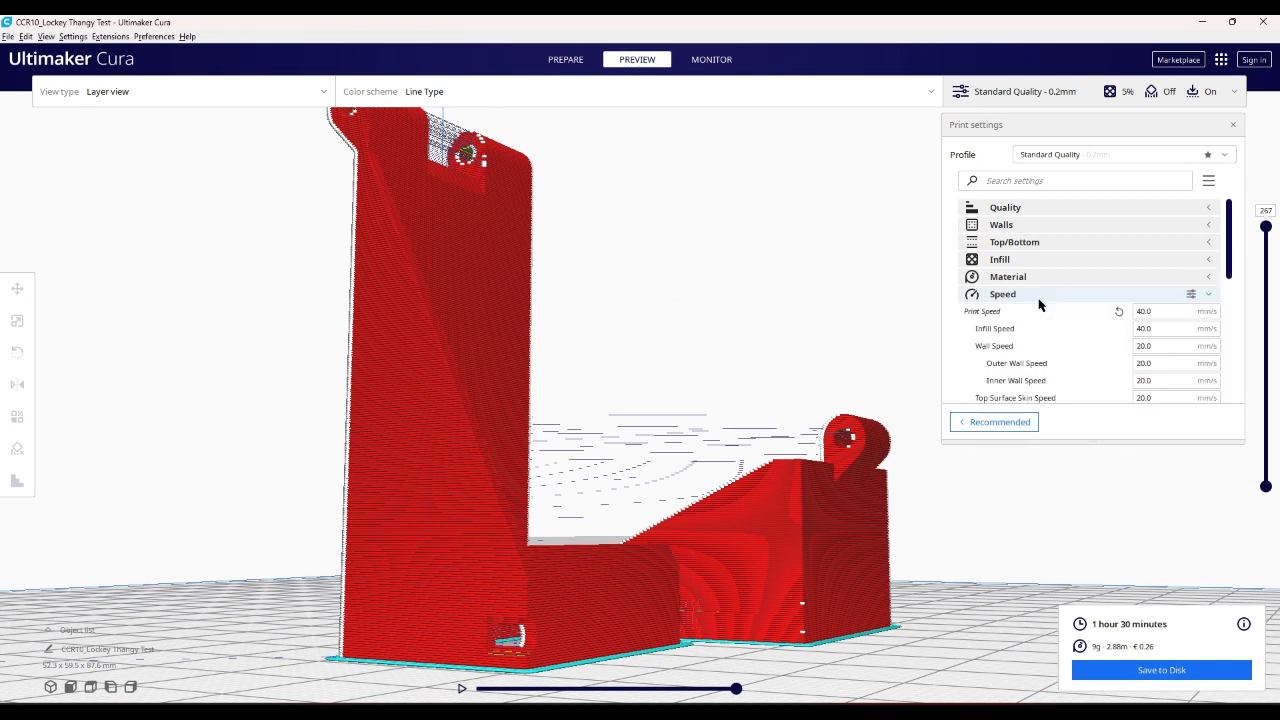
{"action": "double_click", "coordinate": [1168, 311]}
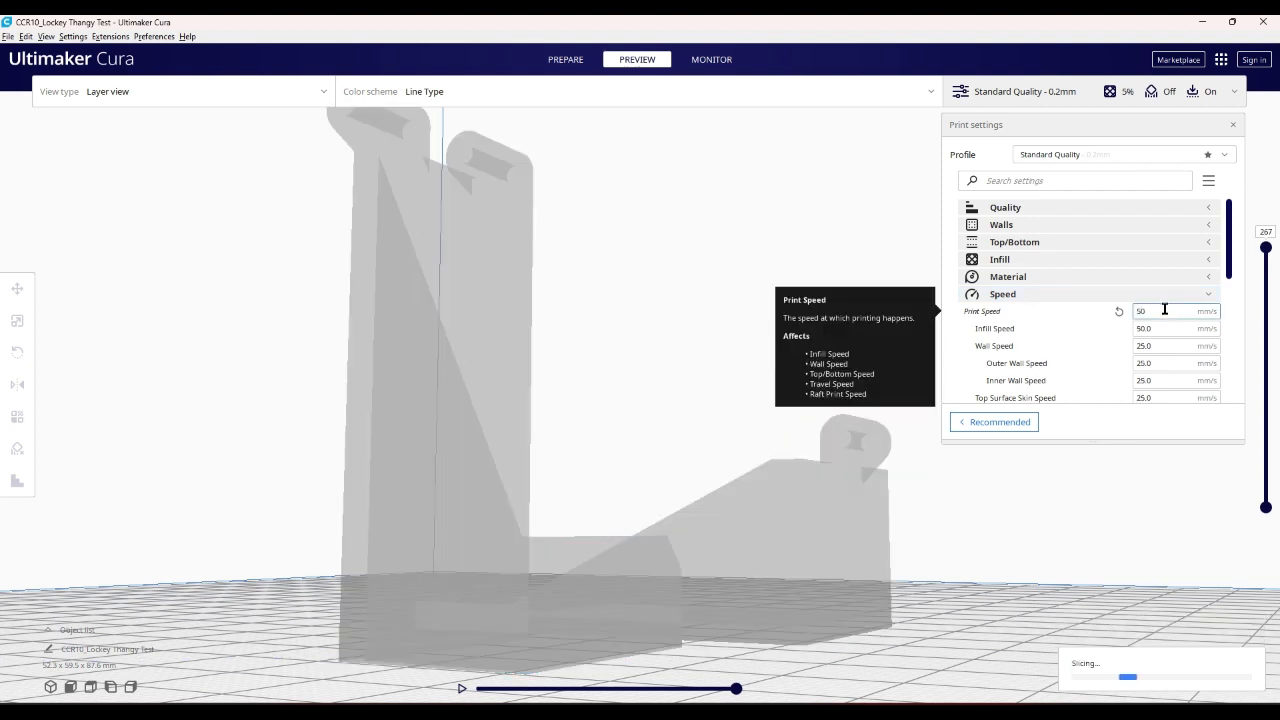
{"action": "left_click", "coordinate": [1084, 296]}
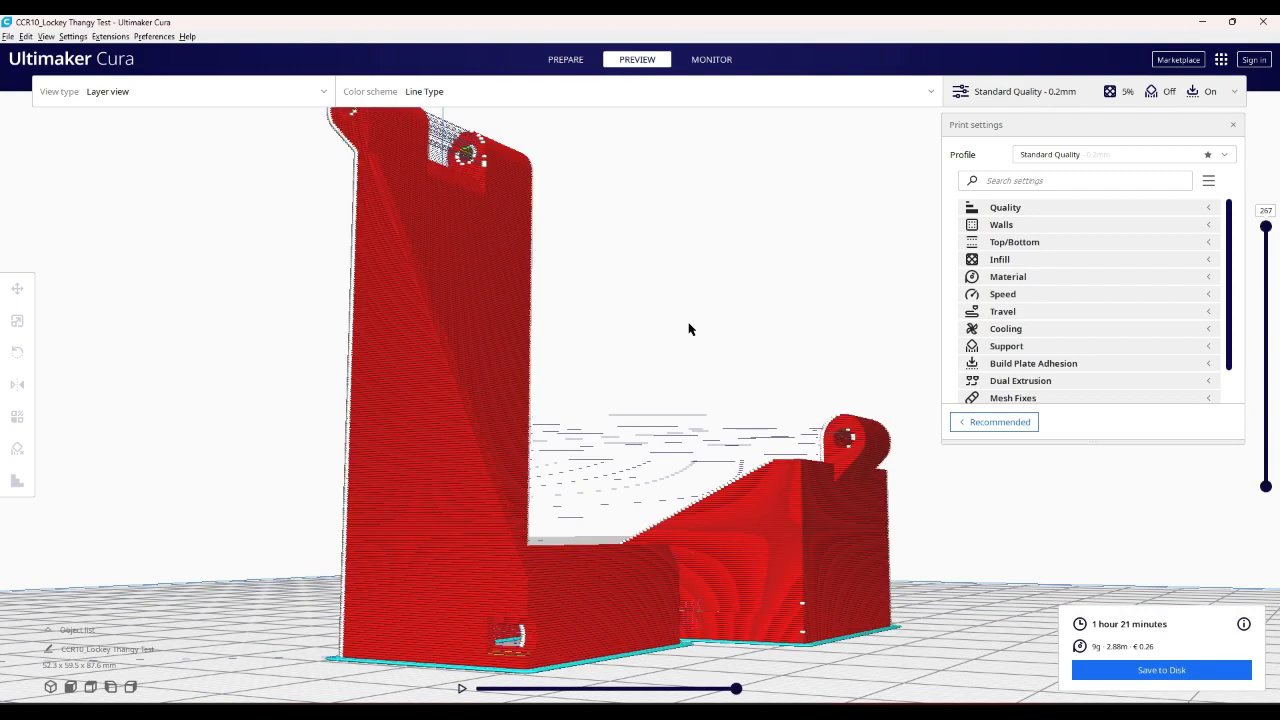
- Set the print sequence to One at a Time in the special modes settings
{"action": "right_click_drag", "start_coordinate": [688, 328], "coordinate": [510, 453]}
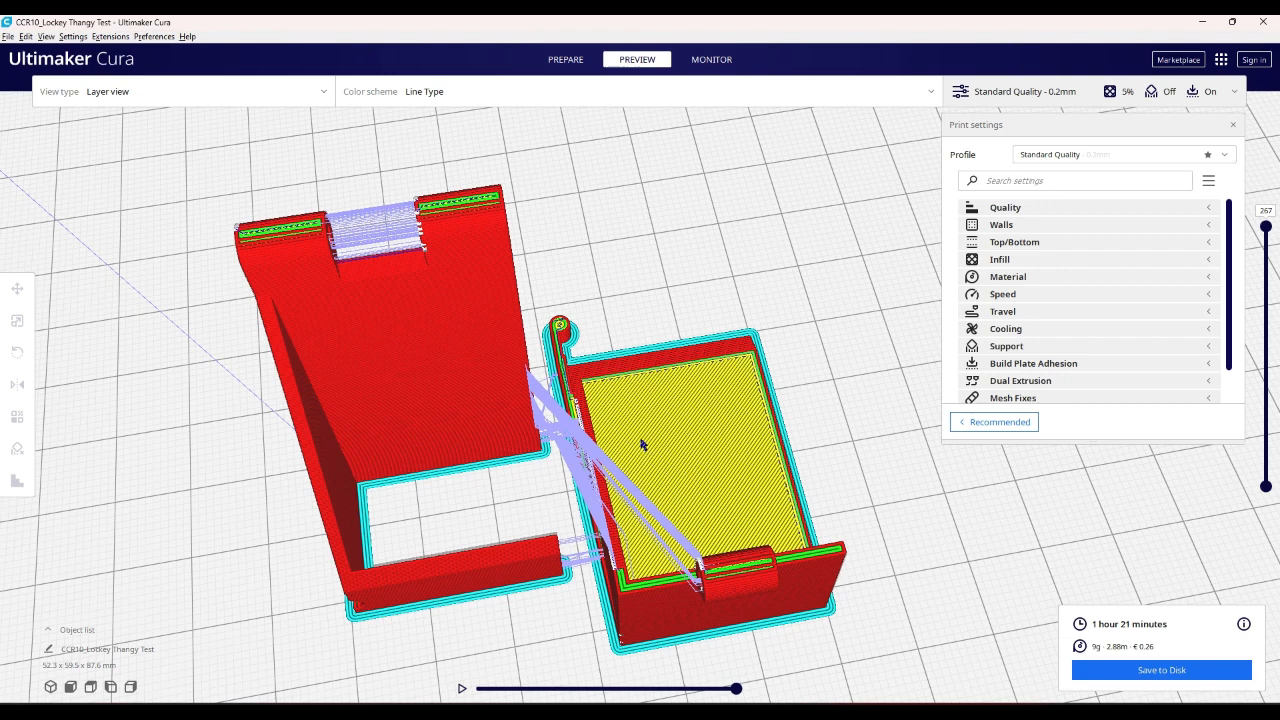
{"action": "scroll", "coordinate": [1025, 370], "scroll_direction": "down", "scroll_amount": 2}
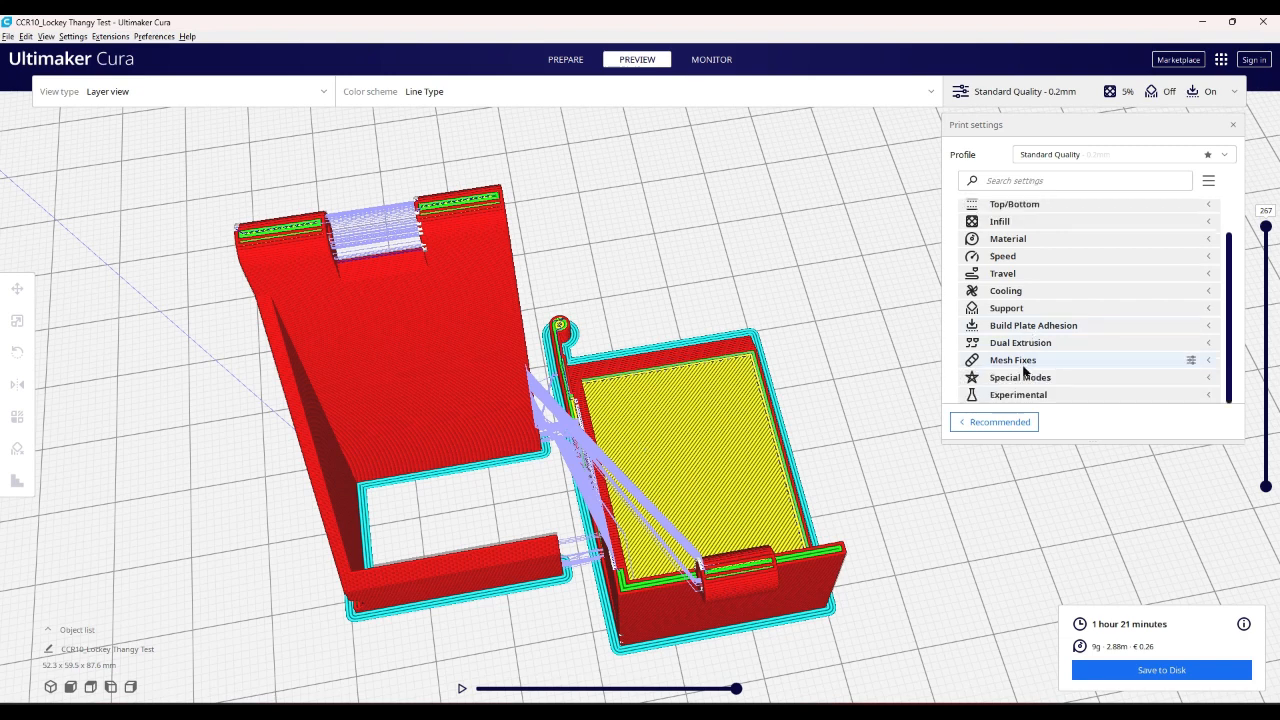
{"action": "left_click", "coordinate": [1046, 378]}
{"action": "scroll", "coordinate": [1112, 374], "scroll_direction": "down", "scroll_amount": 1}
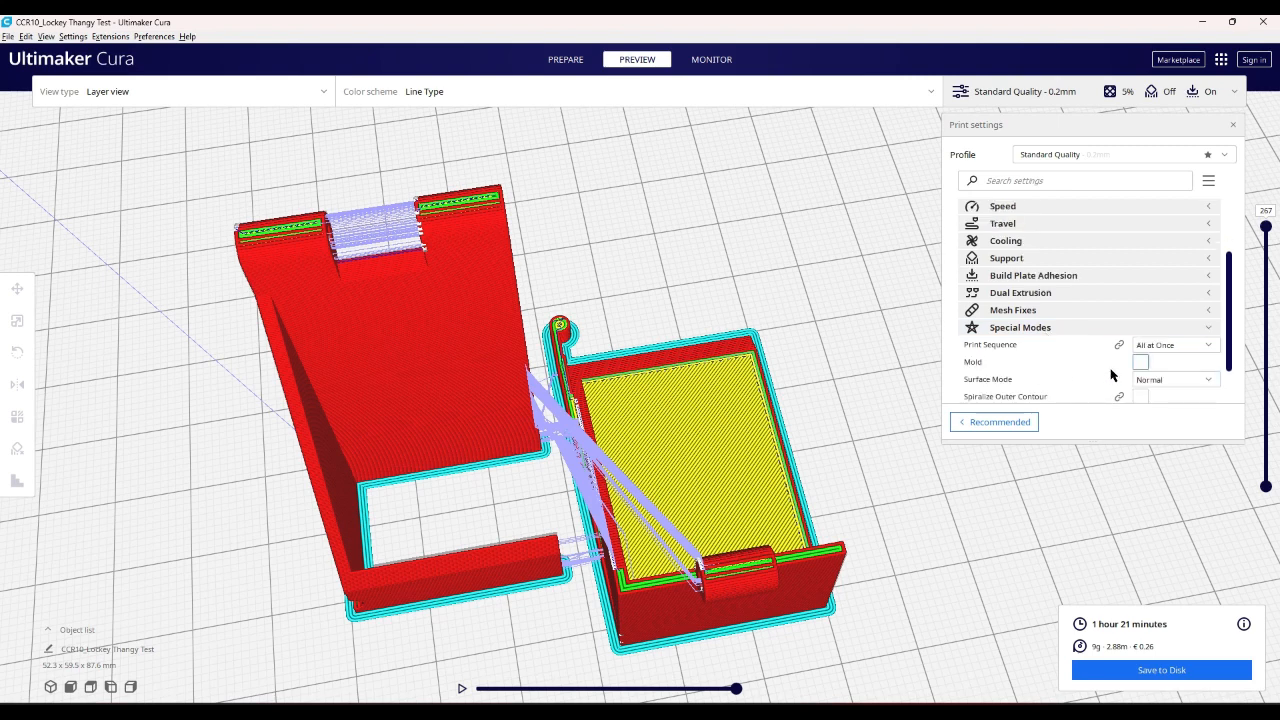
{"action": "mouse_move", "coordinate": [1095, 377]}
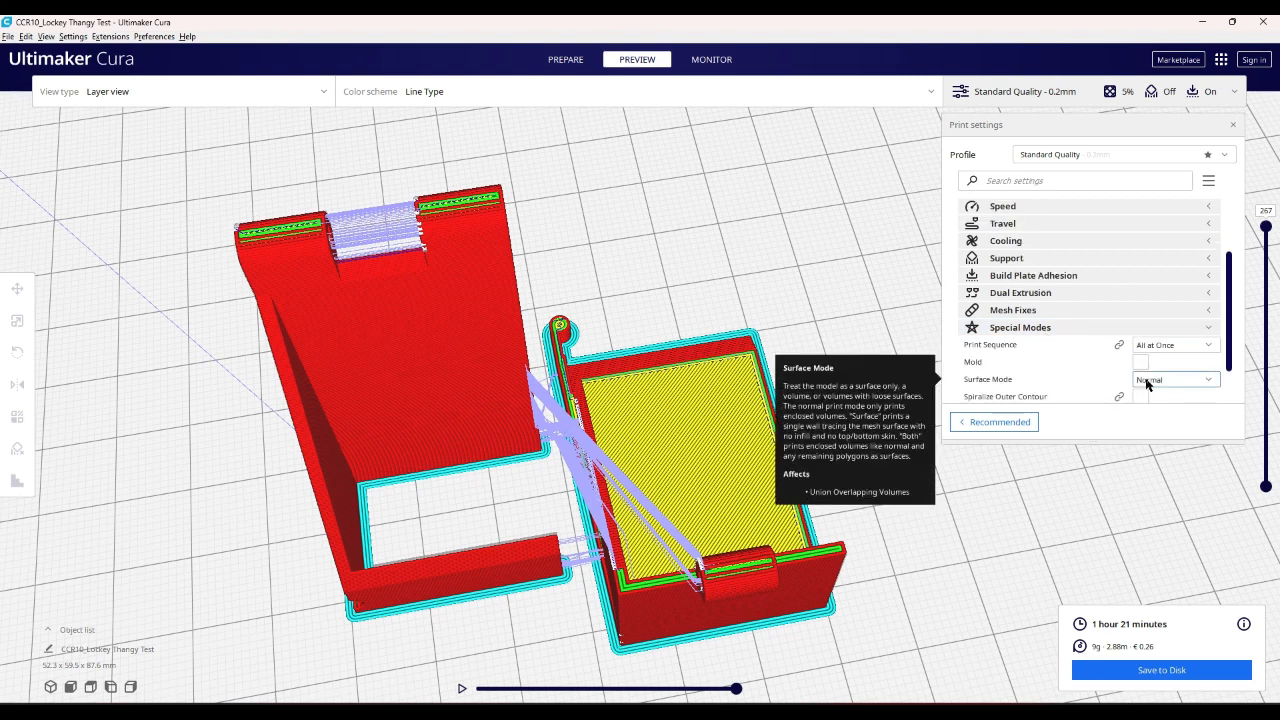
{"action": "scroll", "coordinate": [1147, 384], "scroll_direction": "down", "scroll_amount": 1}
{"action": "left_click", "coordinate": [1166, 296]}
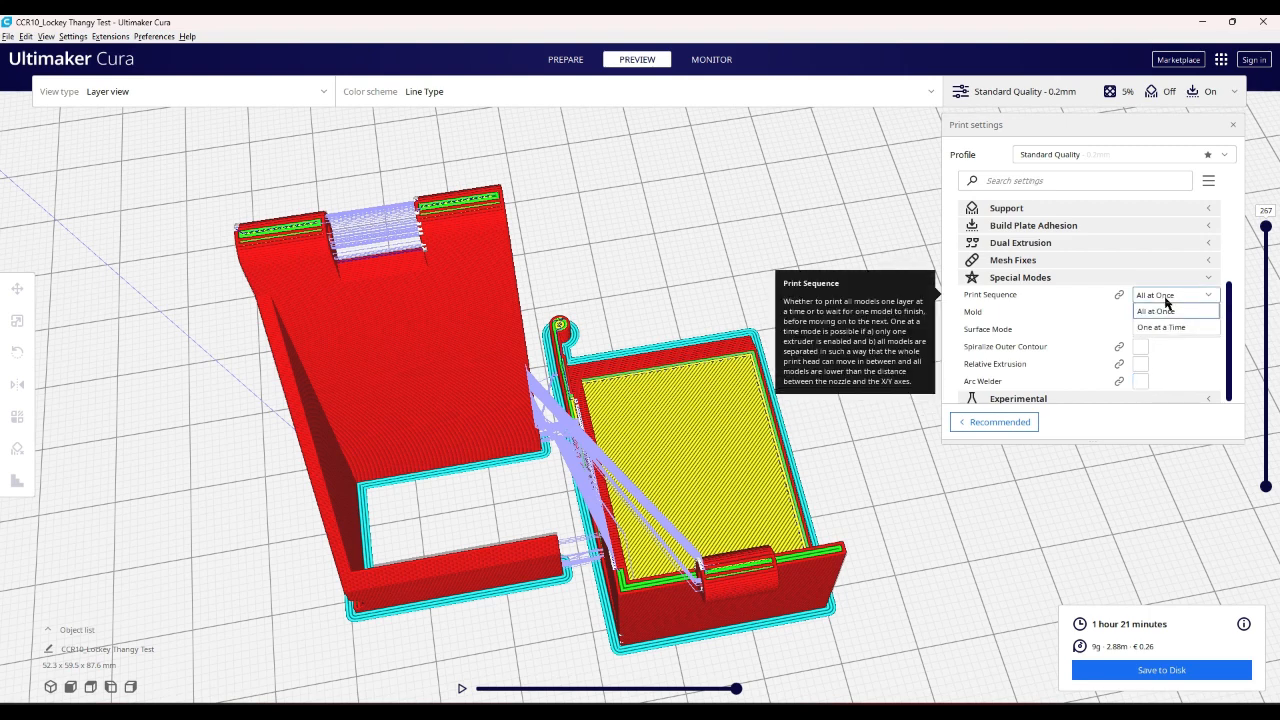
{"action": "left_click", "coordinate": [1162, 327]}
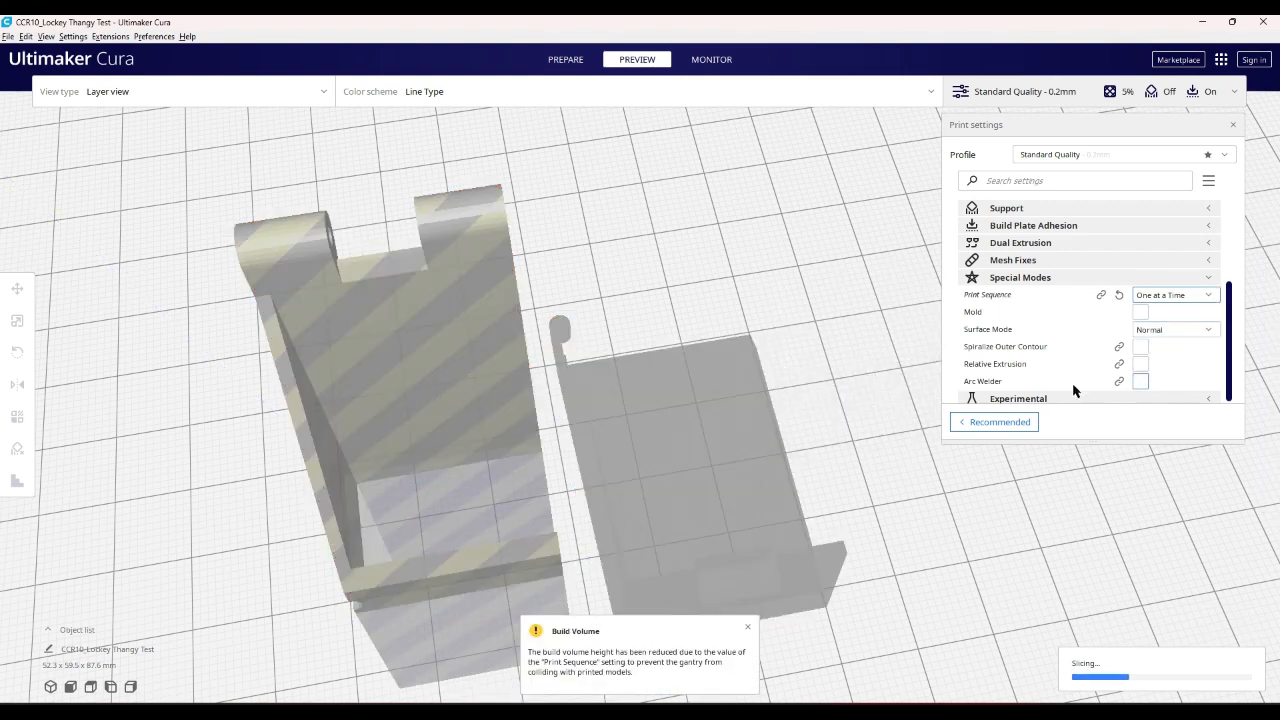
- Arrange all models on the build plate and select the lid test piece to check its clearance area
{"action": "right_click", "coordinate": [849, 437]}
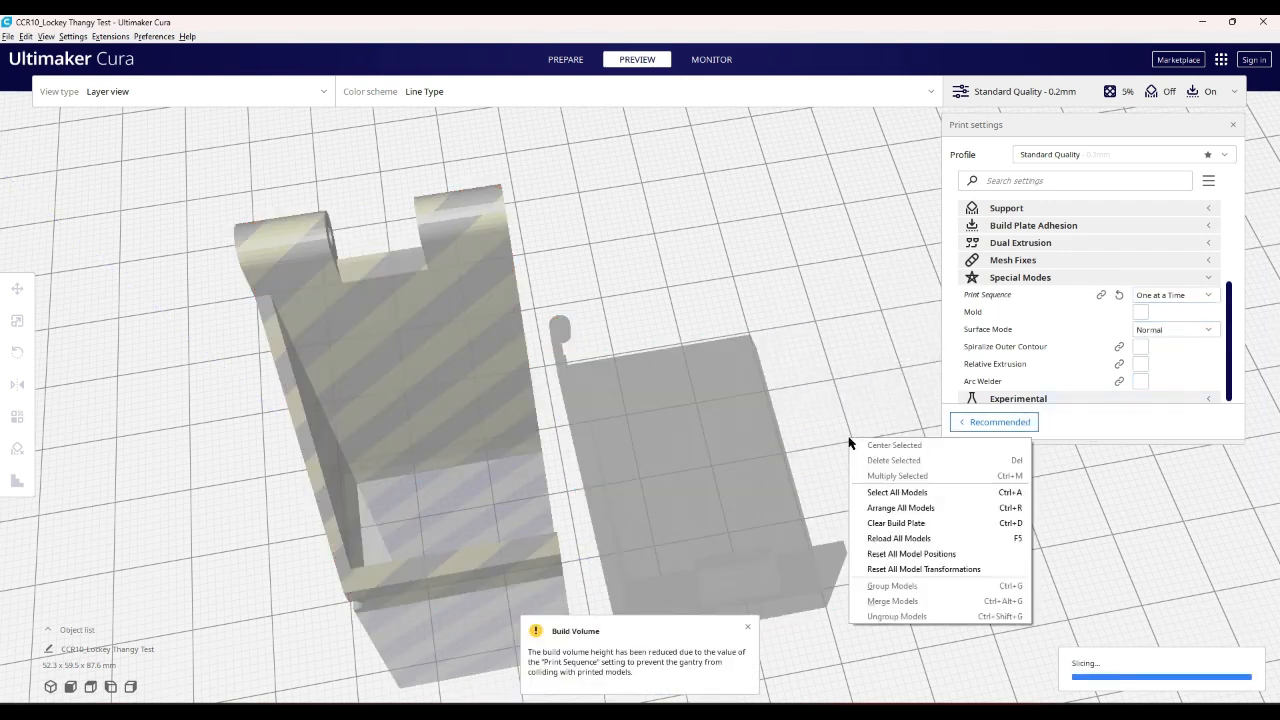
{"action": "left_click", "coordinate": [870, 505]}
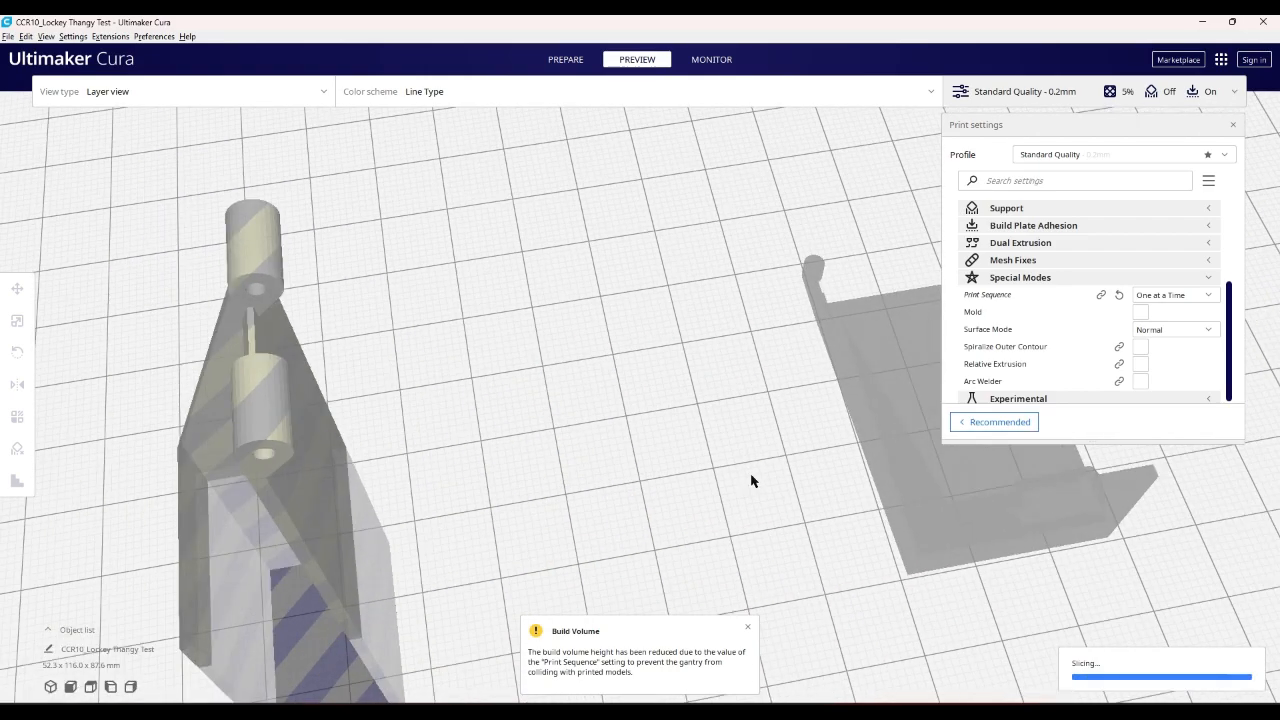
{"action": "right_click_drag", "start_coordinate": [693, 460], "coordinate": [845, 385]}
{"action": "left_click", "coordinate": [835, 430]}
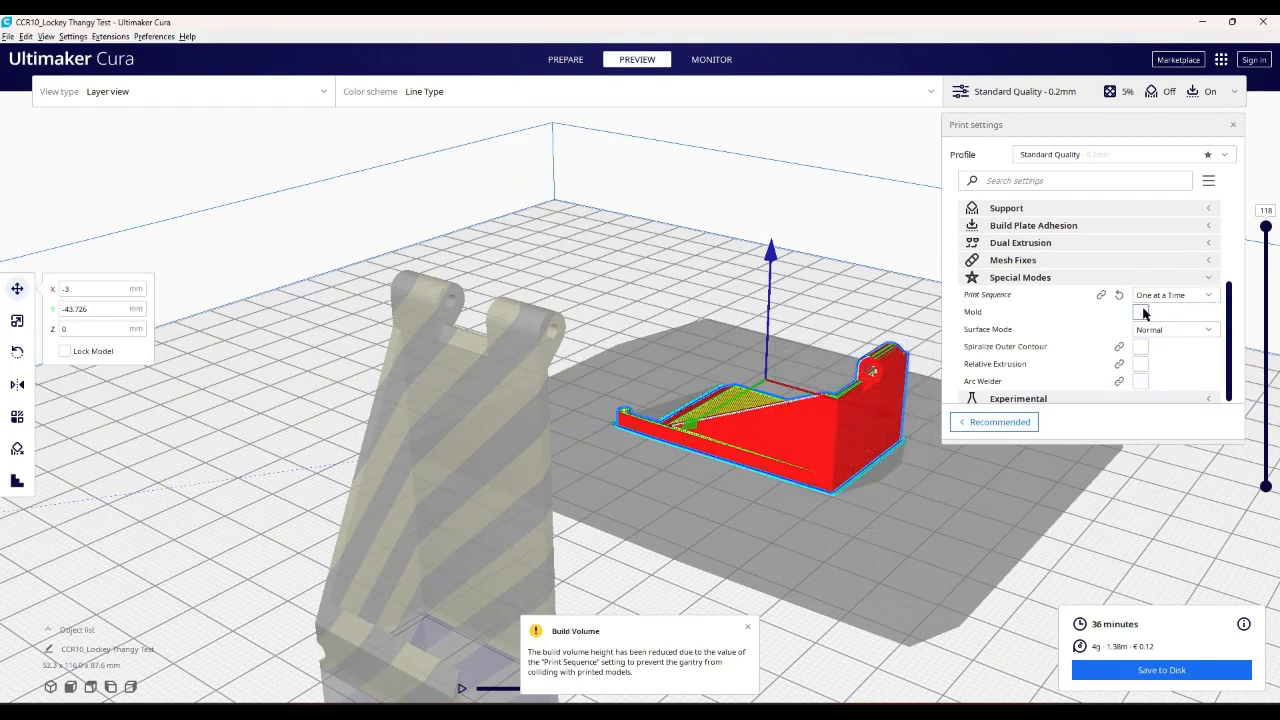
- Change the build plate adhesion type to Skirt
{"action": "left_click", "coordinate": [1070, 279]}
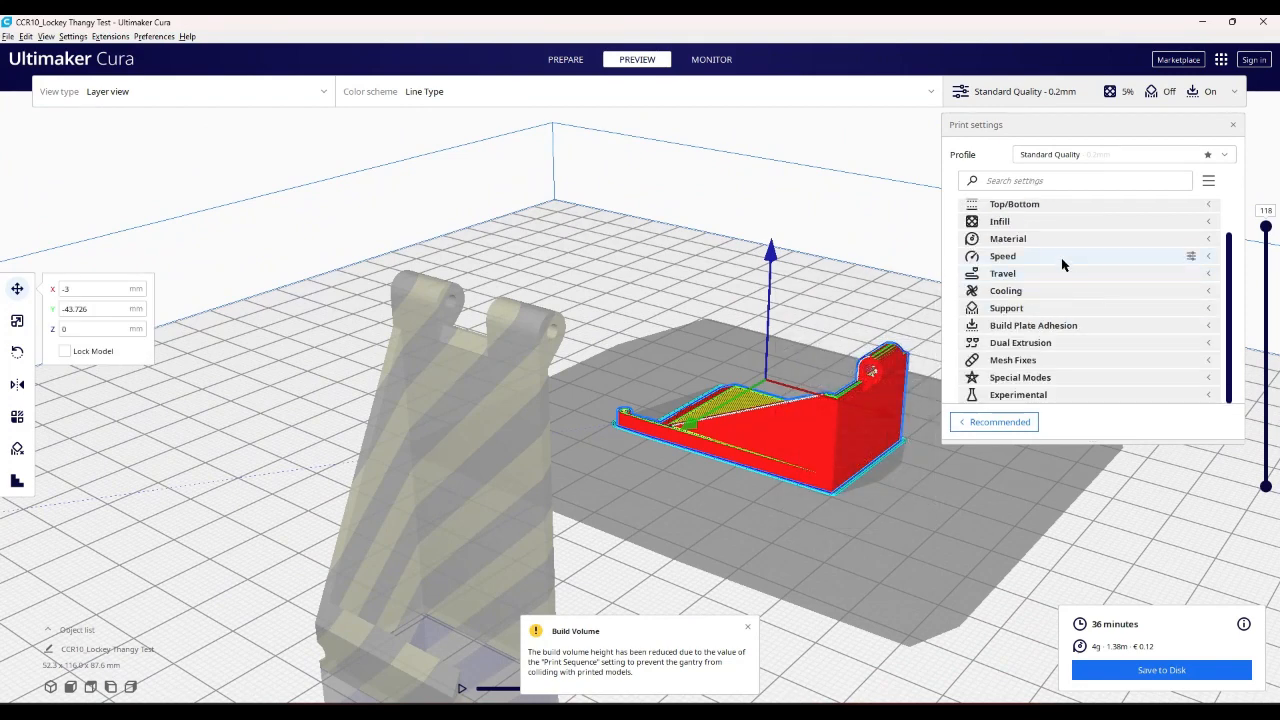
{"action": "scroll", "coordinate": [1051, 326], "scroll_direction": "up", "scroll_amount": 2}
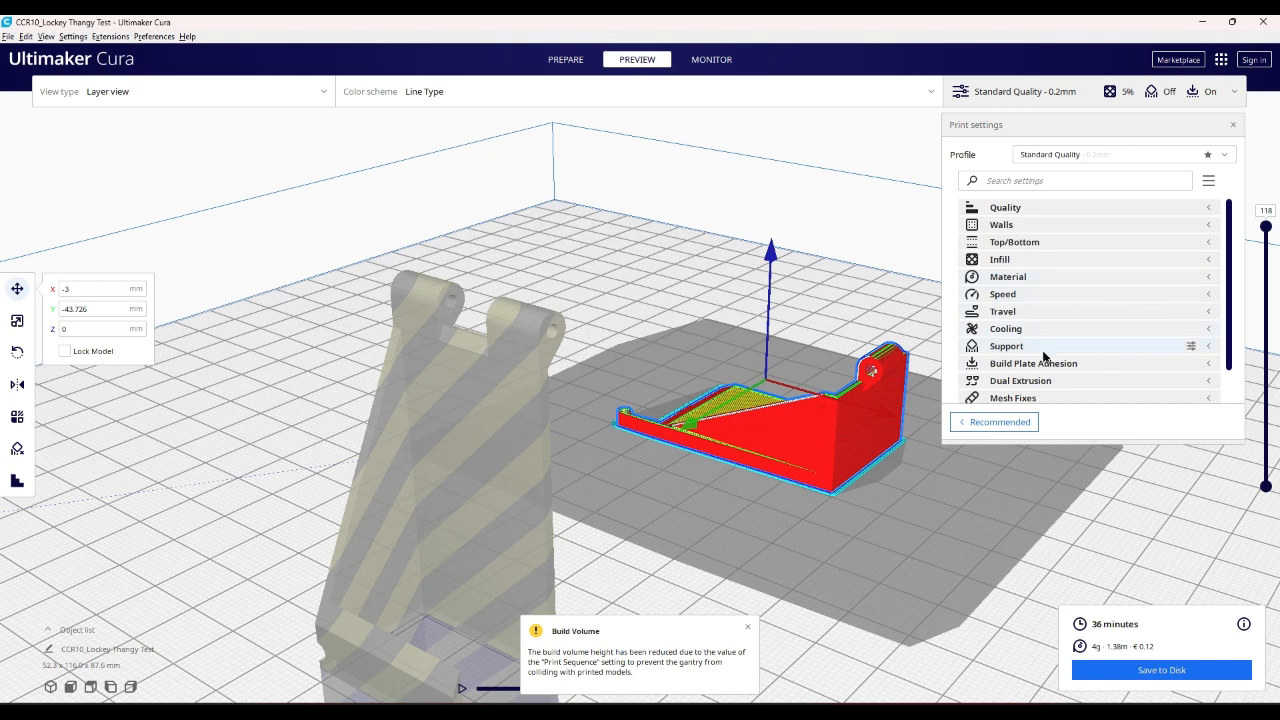
{"action": "left_click", "coordinate": [1049, 364]}
{"action": "left_click", "coordinate": [1154, 386]}
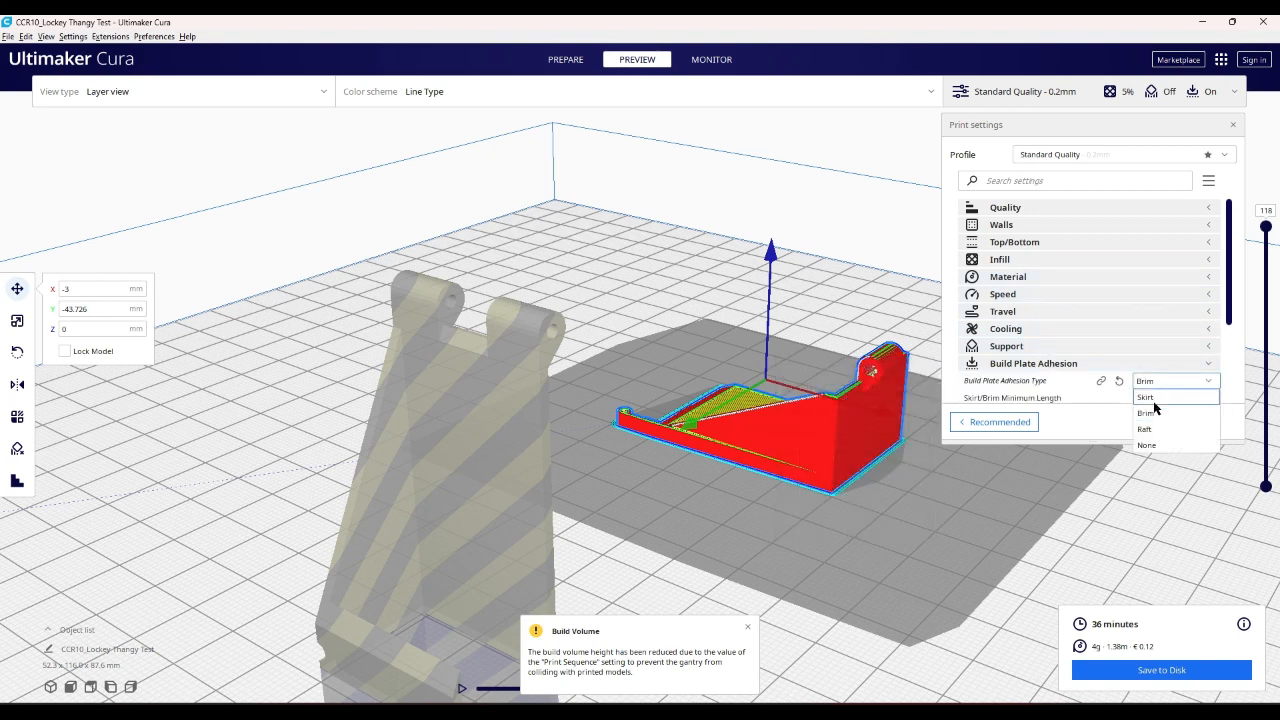
{"action": "left_click", "coordinate": [1150, 399]}
- Move the bottom test piece farther from the lid piece along Y, to about Y 55 mm, and check both pieces' clearance areas
{"action": "scroll", "coordinate": [925, 515], "scroll_direction": "down", "scroll_amount": 4}
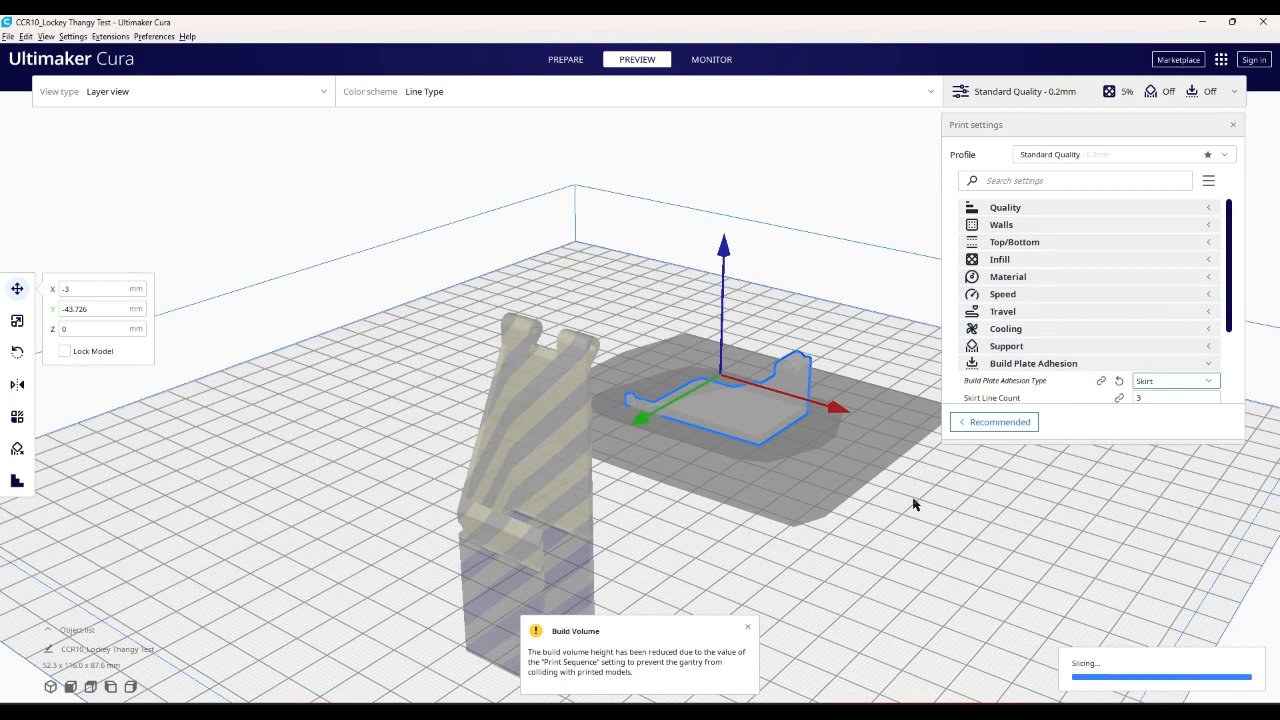
{"action": "left_click", "coordinate": [574, 489]}
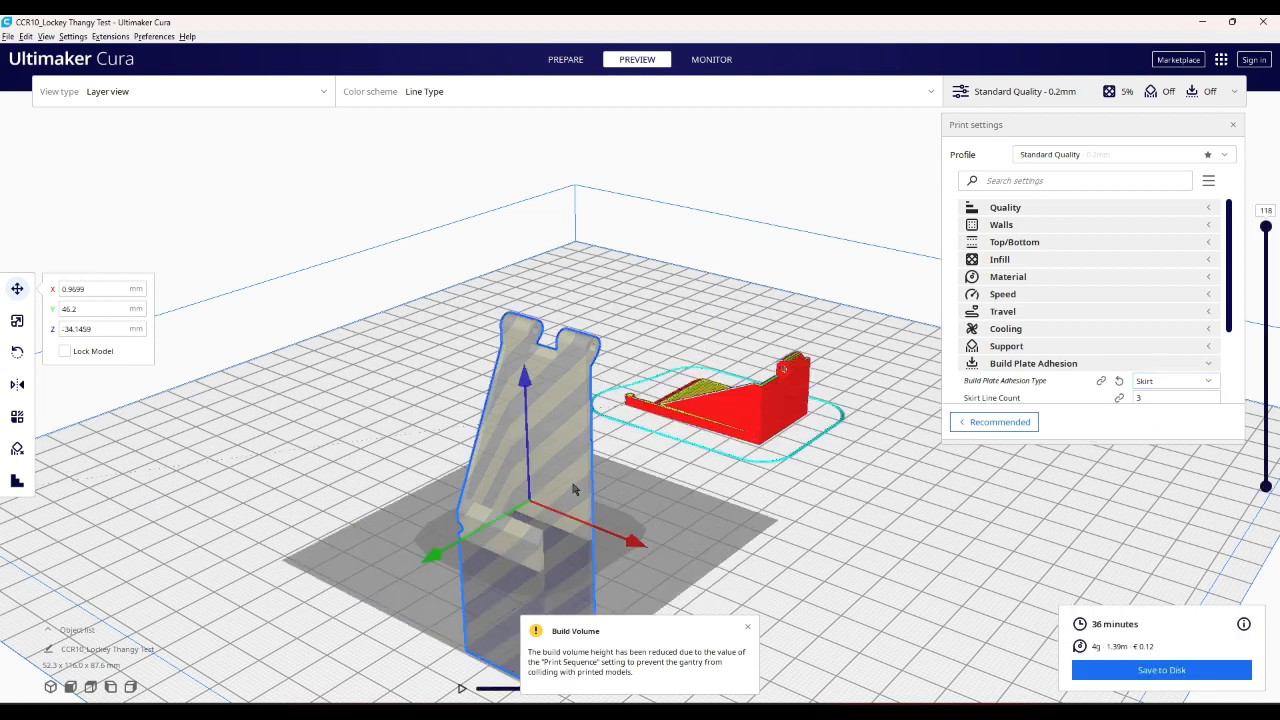
{"action": "right_click_drag", "start_coordinate": [770, 509], "coordinate": [719, 459]}
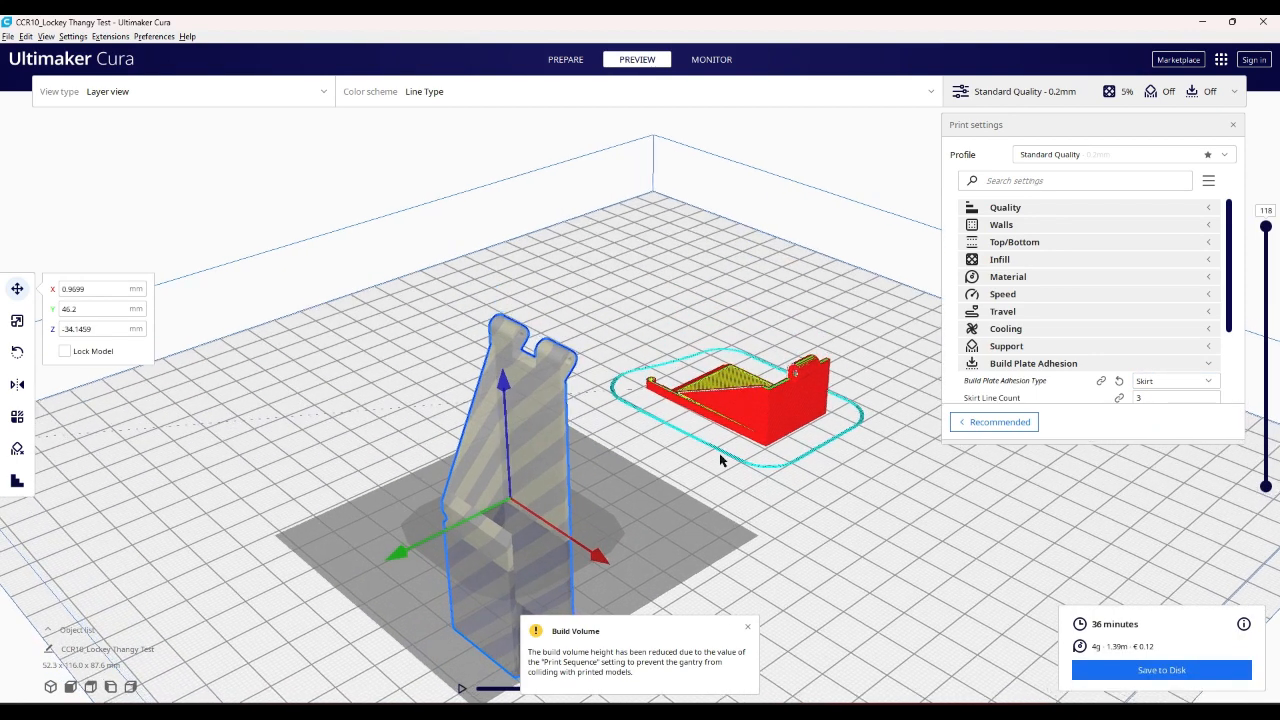
{"action": "right_click_drag", "start_coordinate": [622, 457], "coordinate": [740, 400]}
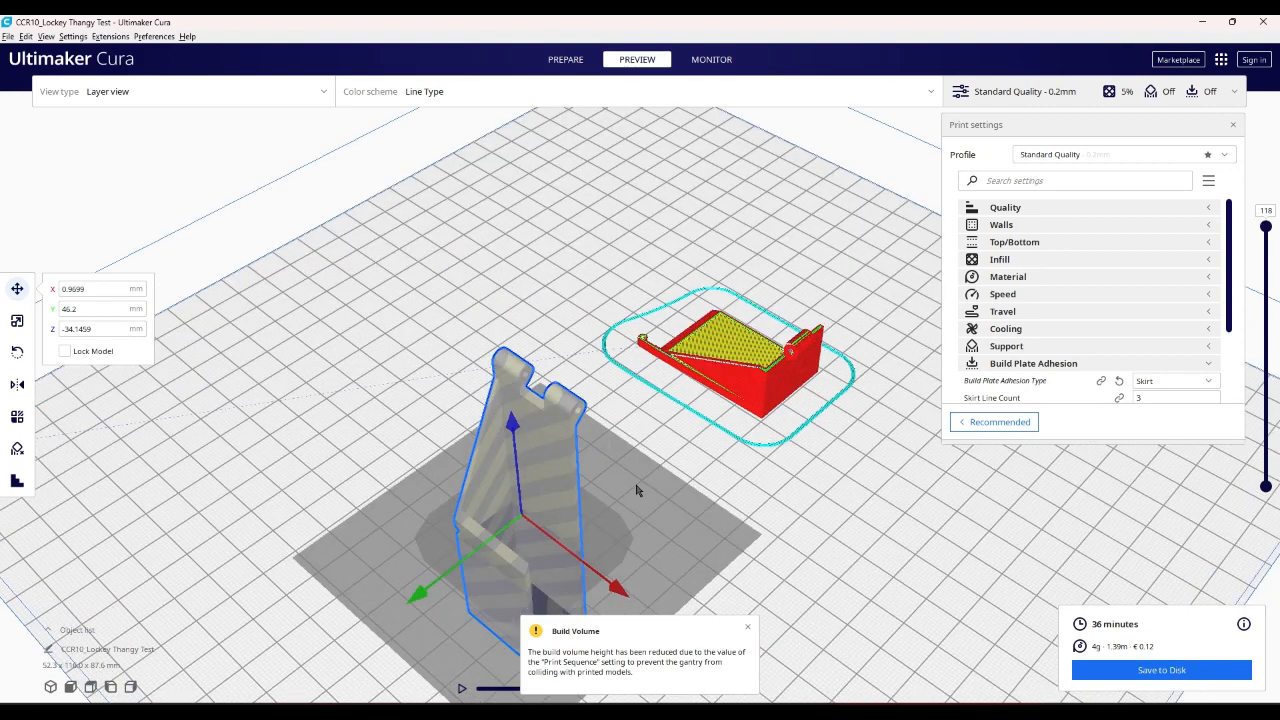
{"action": "left_click", "coordinate": [757, 388]}
{"action": "left_click", "coordinate": [567, 484]}
{"action": "right_click_drag", "start_coordinate": [613, 485], "coordinate": [376, 517]}
{"action": "left_click_drag", "start_coordinate": [376, 517], "coordinate": [335, 517]}
{"action": "left_click", "coordinate": [333, 517]}
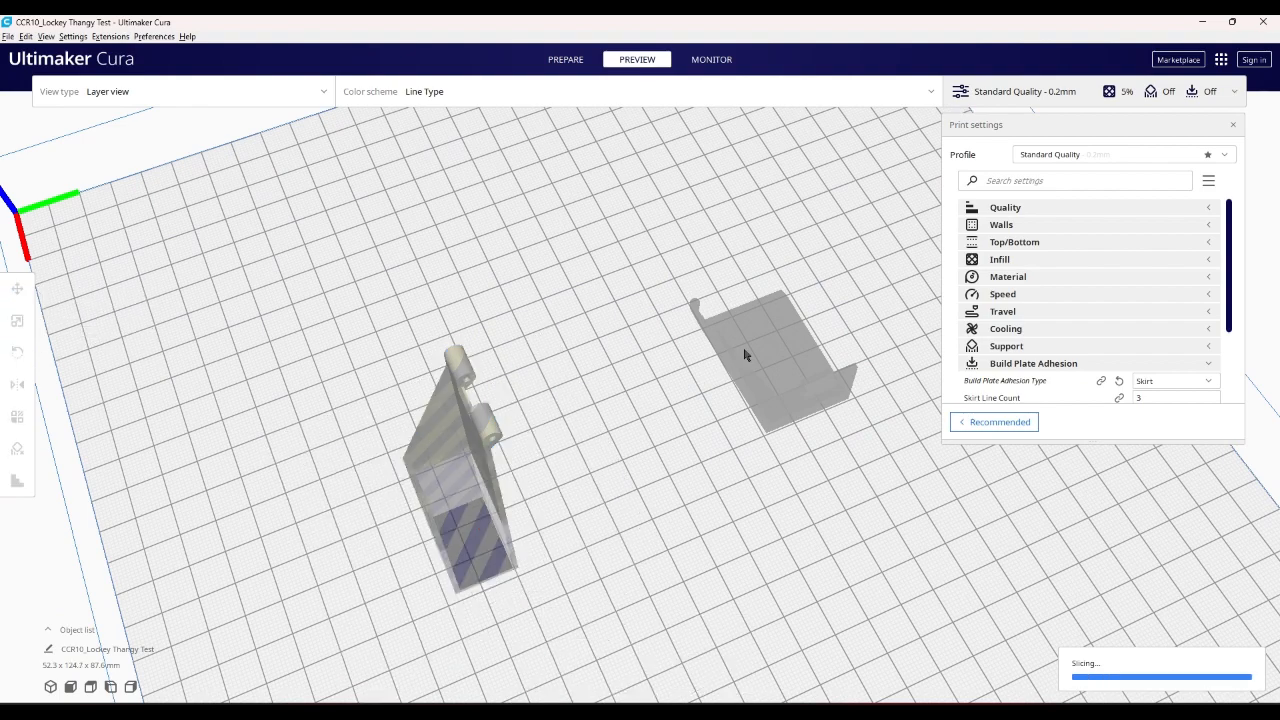
{"action": "left_click", "coordinate": [747, 354]}
{"action": "left_click", "coordinate": [446, 453]}
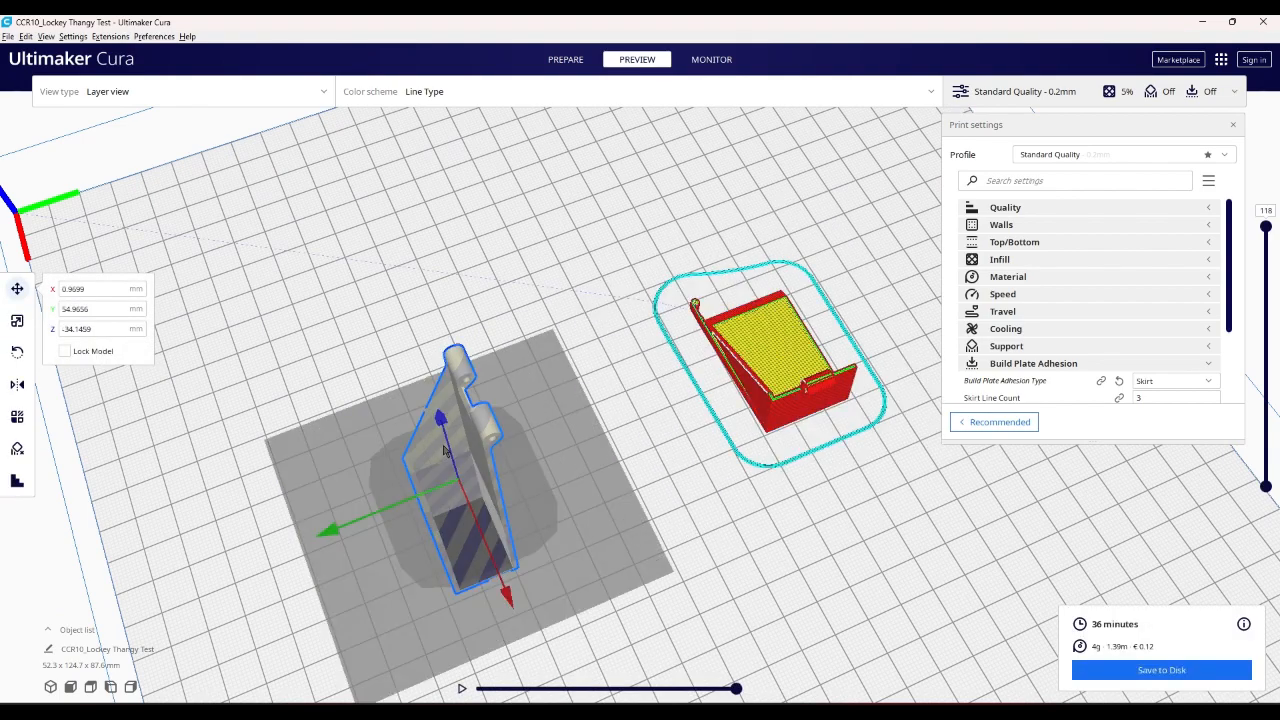
- Raise the bottom test piece to about Z 26 mm and arrange all models on the build plate
{"action": "left_click", "coordinate": [587, 333]}
{"action": "right_click_drag", "start_coordinate": [548, 381], "coordinate": [834, 252]}
{"action": "left_click", "coordinate": [720, 334]}
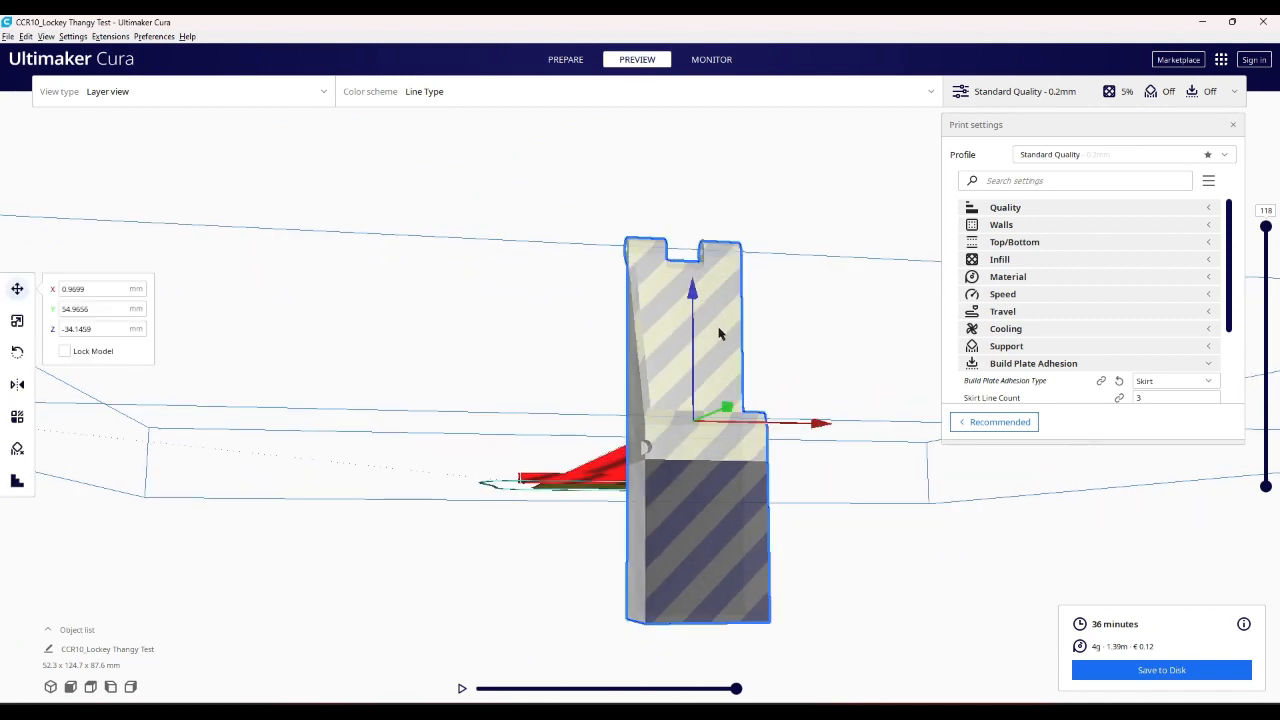
{"action": "left_click_drag", "start_coordinate": [697, 292], "coordinate": [714, 80]}
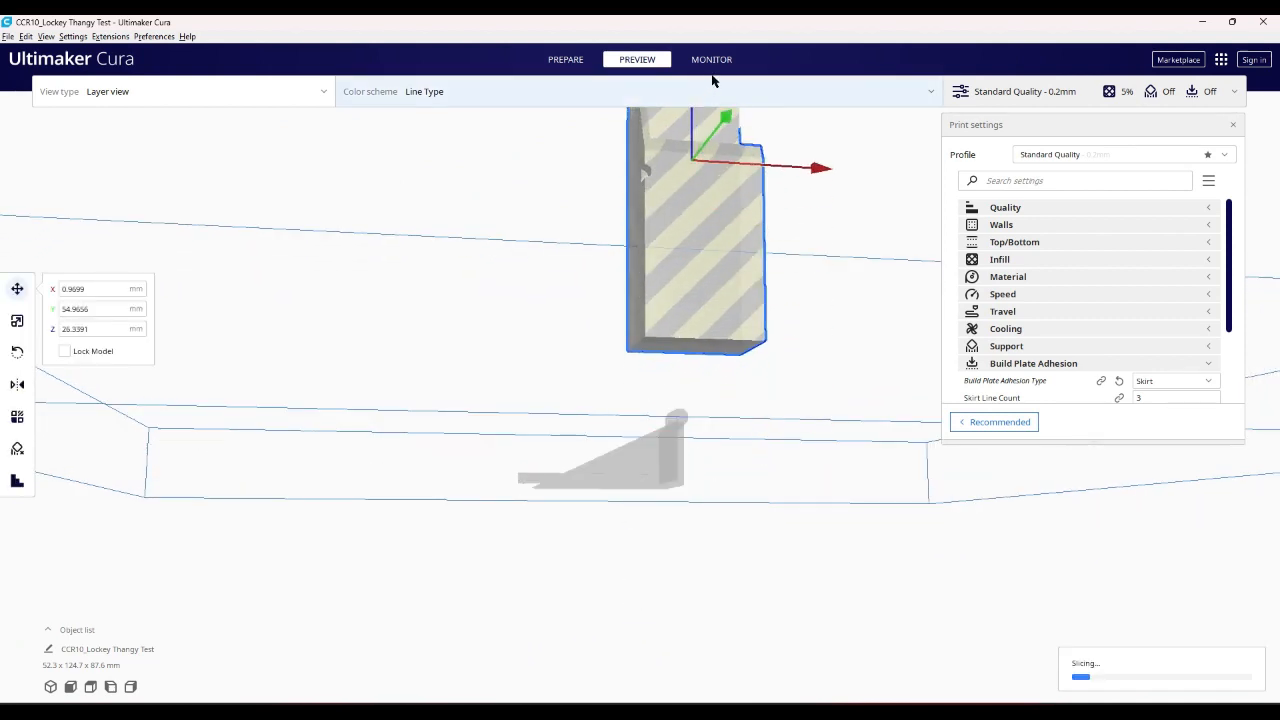
{"action": "right_click_drag", "start_coordinate": [791, 271], "coordinate": [743, 329]}
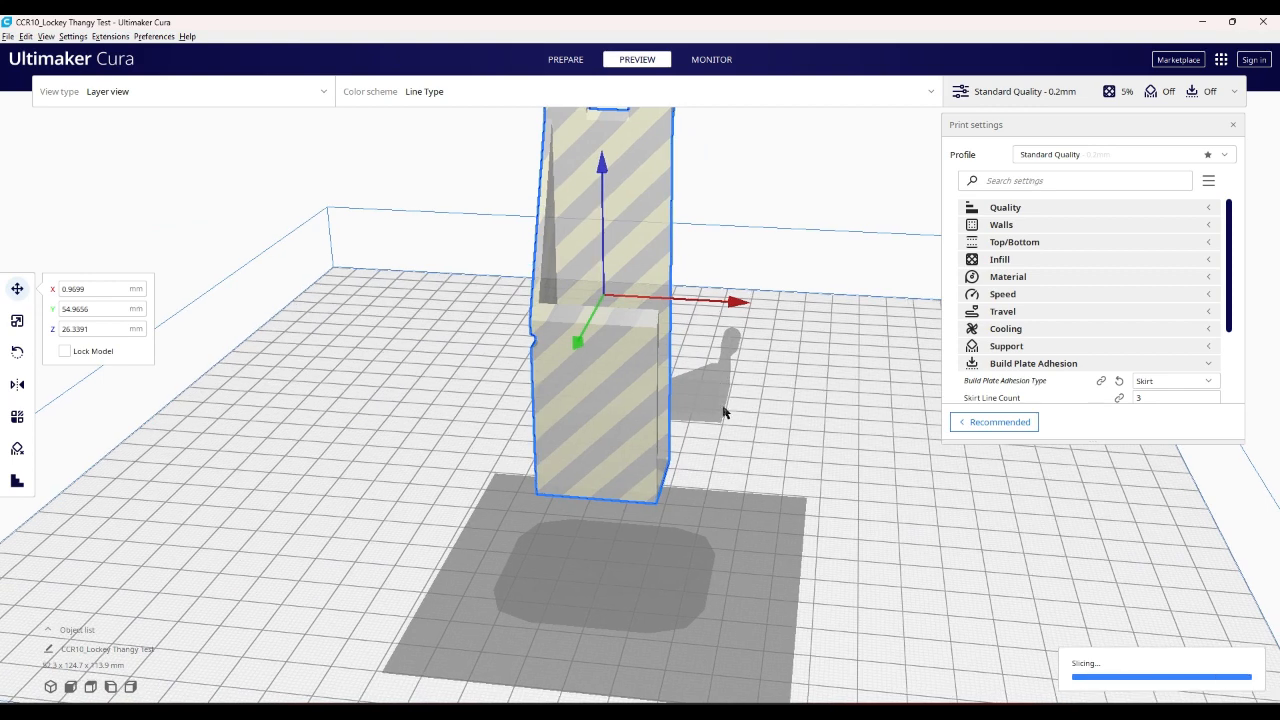
{"action": "right_click", "coordinate": [758, 425]}
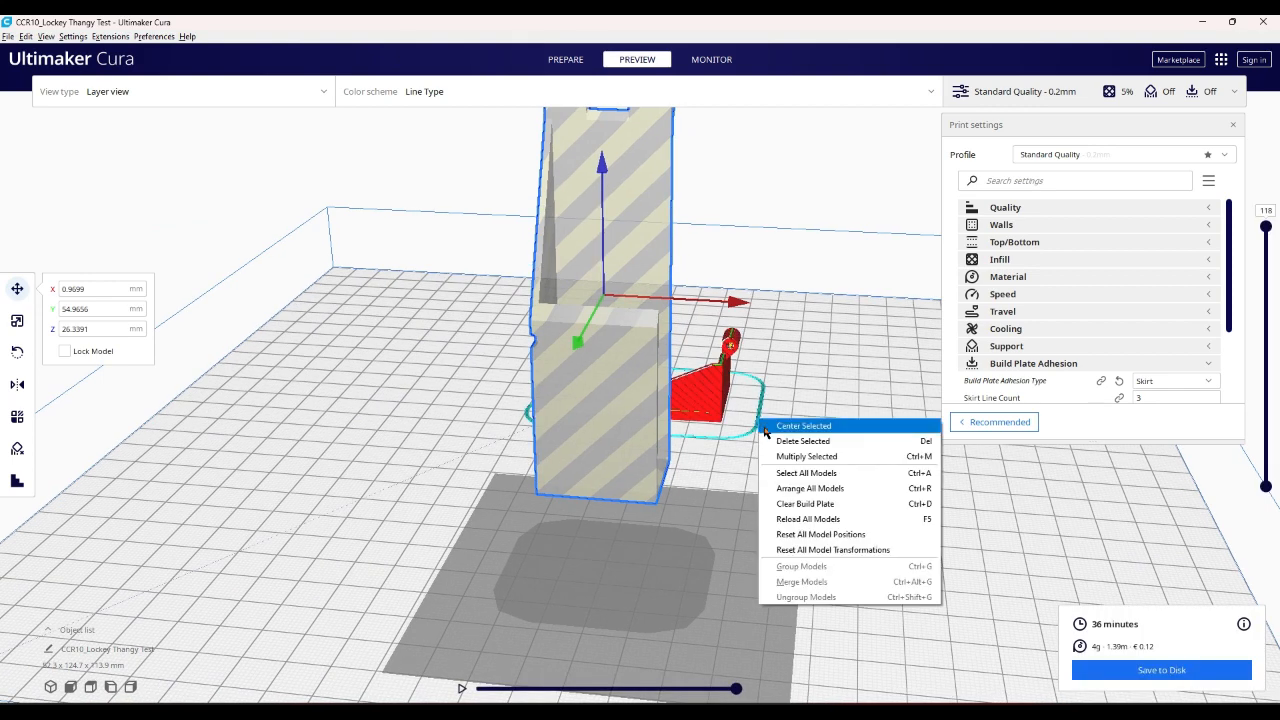
{"action": "left_click", "coordinate": [780, 488]}
{"action": "right_click_drag", "start_coordinate": [748, 486], "coordinate": [705, 490]}
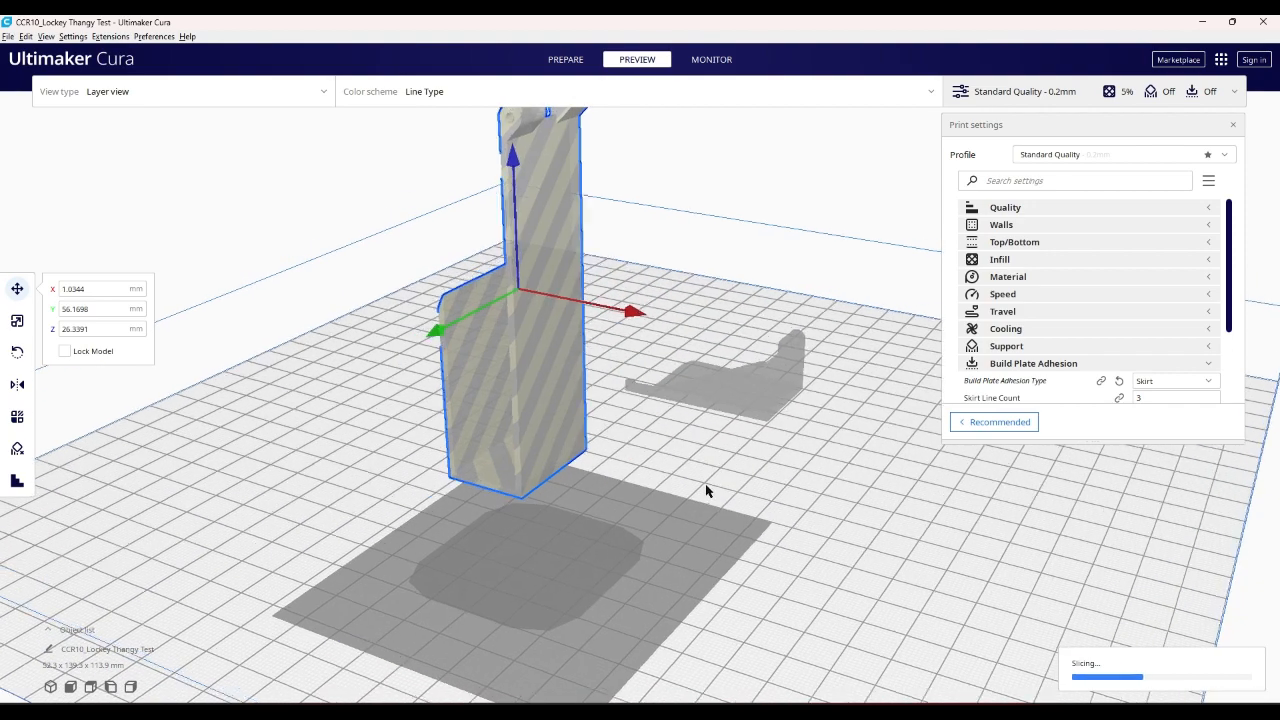
- Seat a face of the bottom test piece flat on the build plate with the Rotate tool's face alignment
{"action": "left_click", "coordinate": [17, 352]}
{"action": "left_click", "coordinate": [147, 361]}
{"action": "right_click_drag", "start_coordinate": [279, 431], "coordinate": [369, 318]}
{"action": "left_click", "coordinate": [585, 266]}
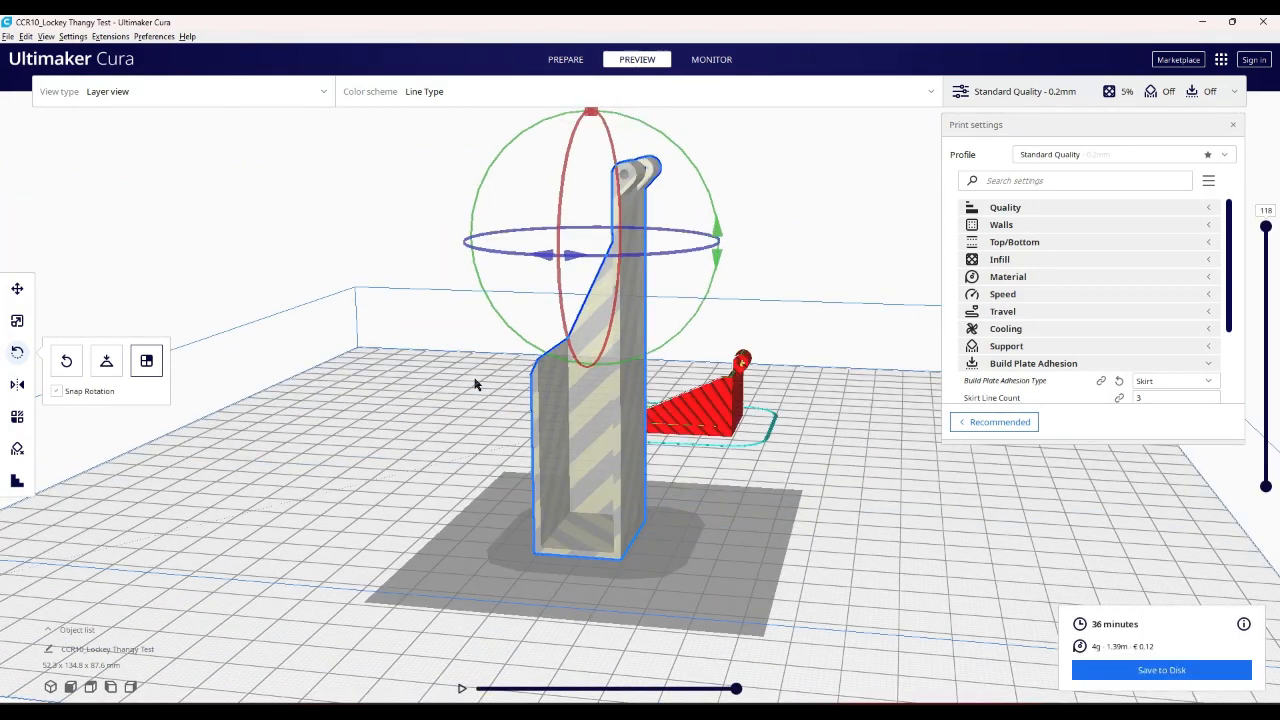
{"action": "right_click_drag", "start_coordinate": [476, 384], "coordinate": [373, 407]}
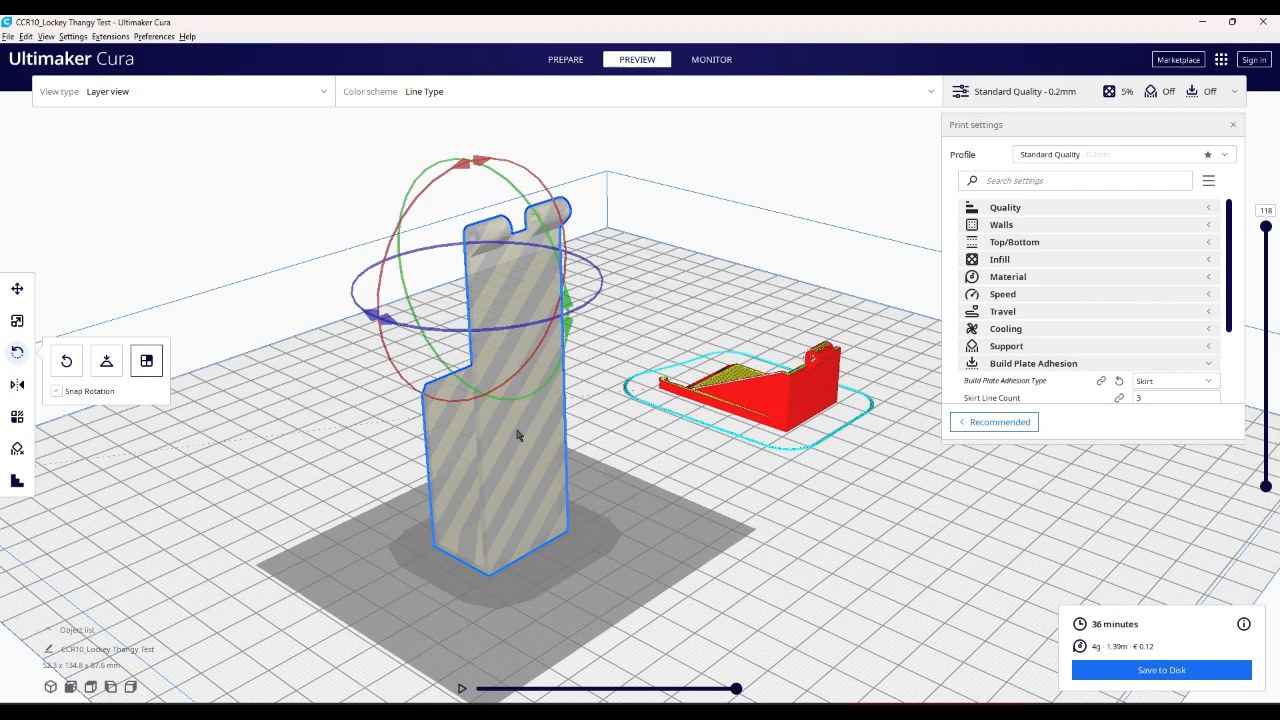
{"action": "left_click", "coordinate": [655, 467]}
{"action": "left_click", "coordinate": [554, 438]}
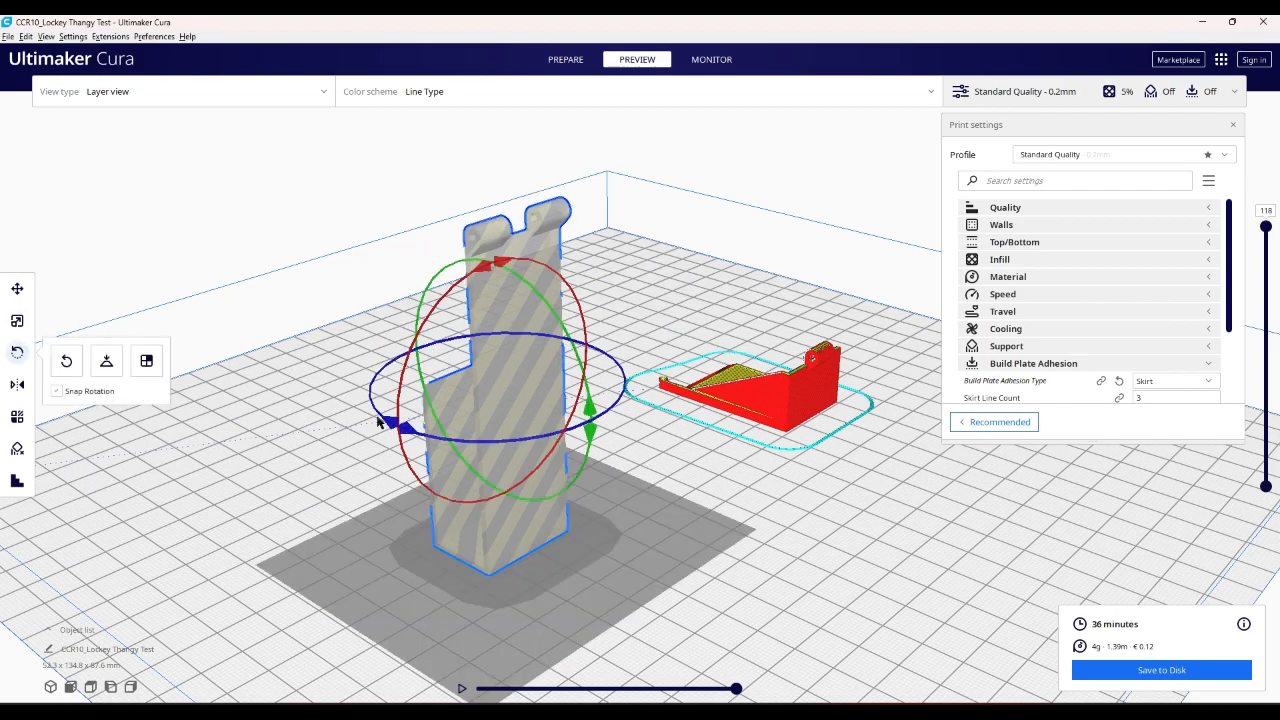
- Return to the prepare stage and check both pieces' clearance areas from above and from the side
{"action": "right_click_drag", "start_coordinate": [362, 421], "coordinate": [249, 480]}
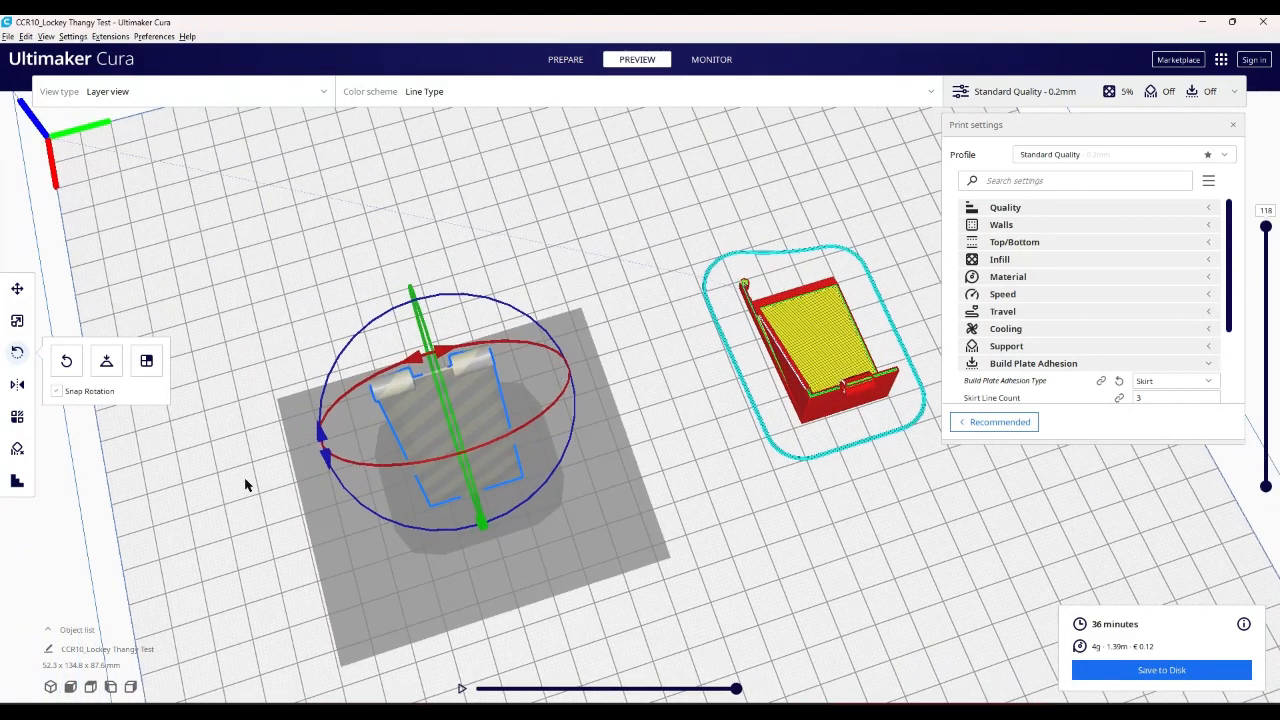
{"action": "left_click", "coordinate": [247, 482]}
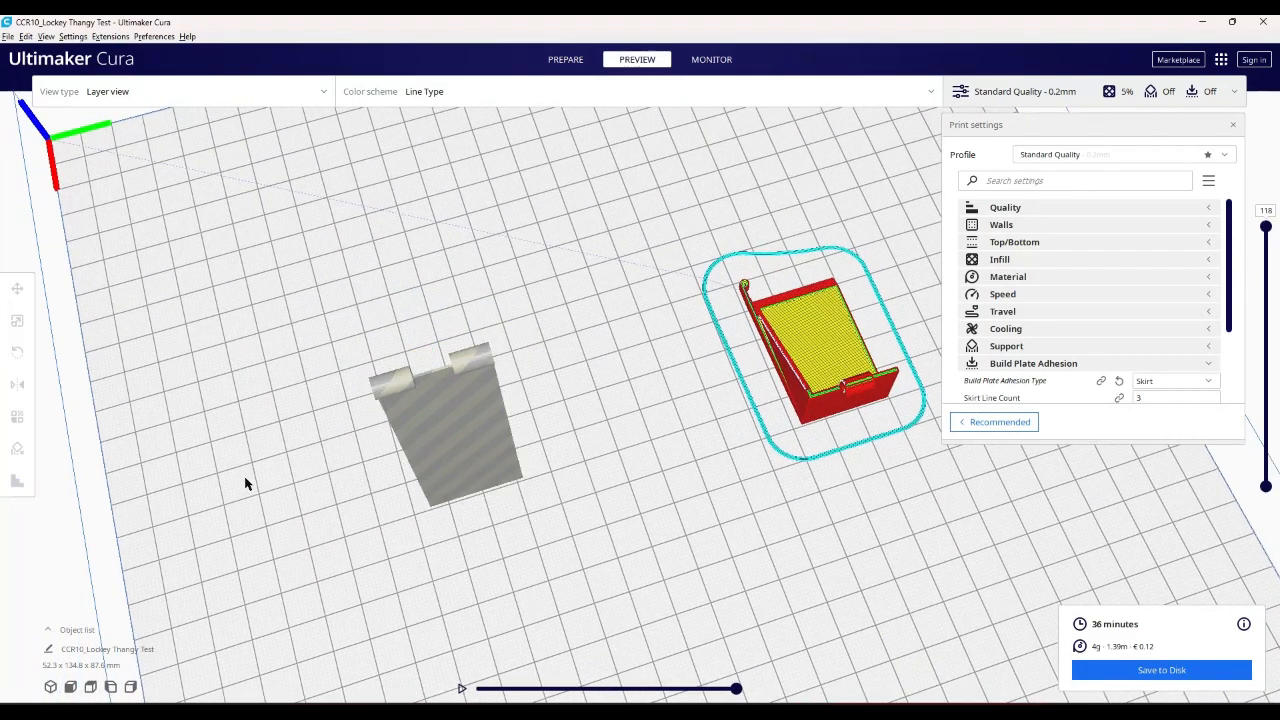
{"action": "left_click", "coordinate": [567, 64]}
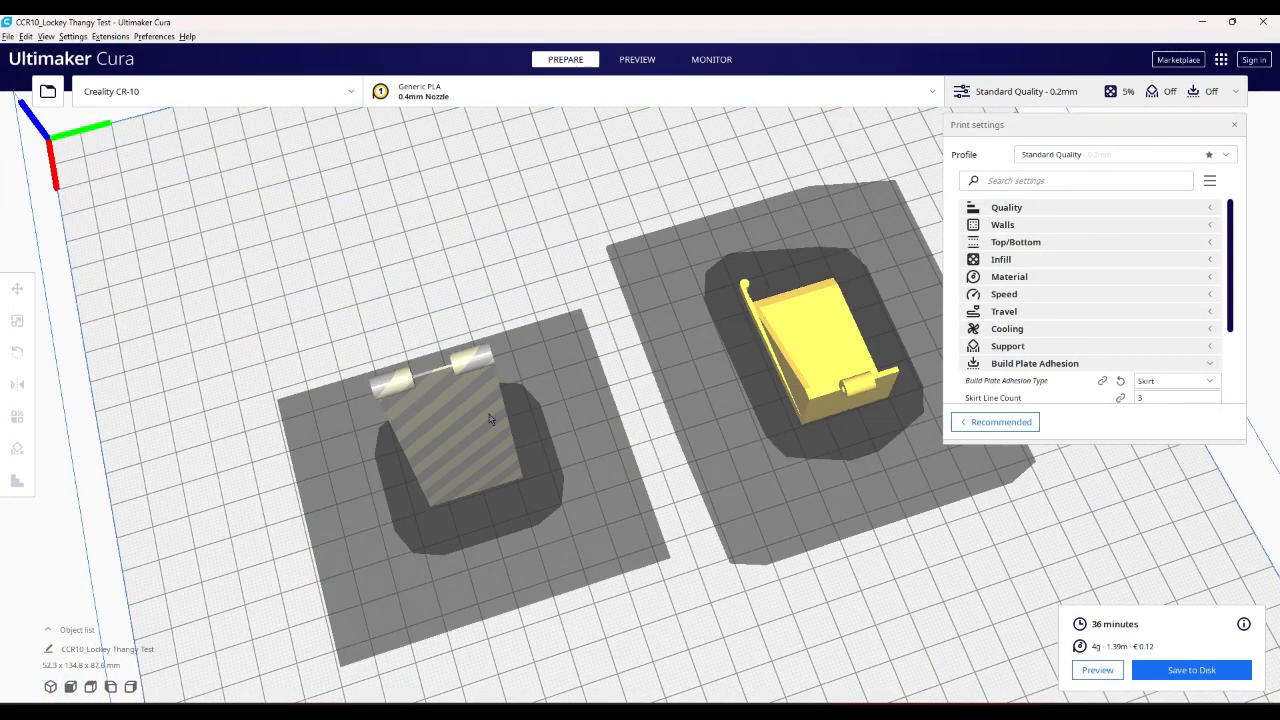
{"action": "left_click", "coordinate": [490, 419]}
{"action": "right_click_drag", "start_coordinate": [585, 349], "coordinate": [810, 258]}
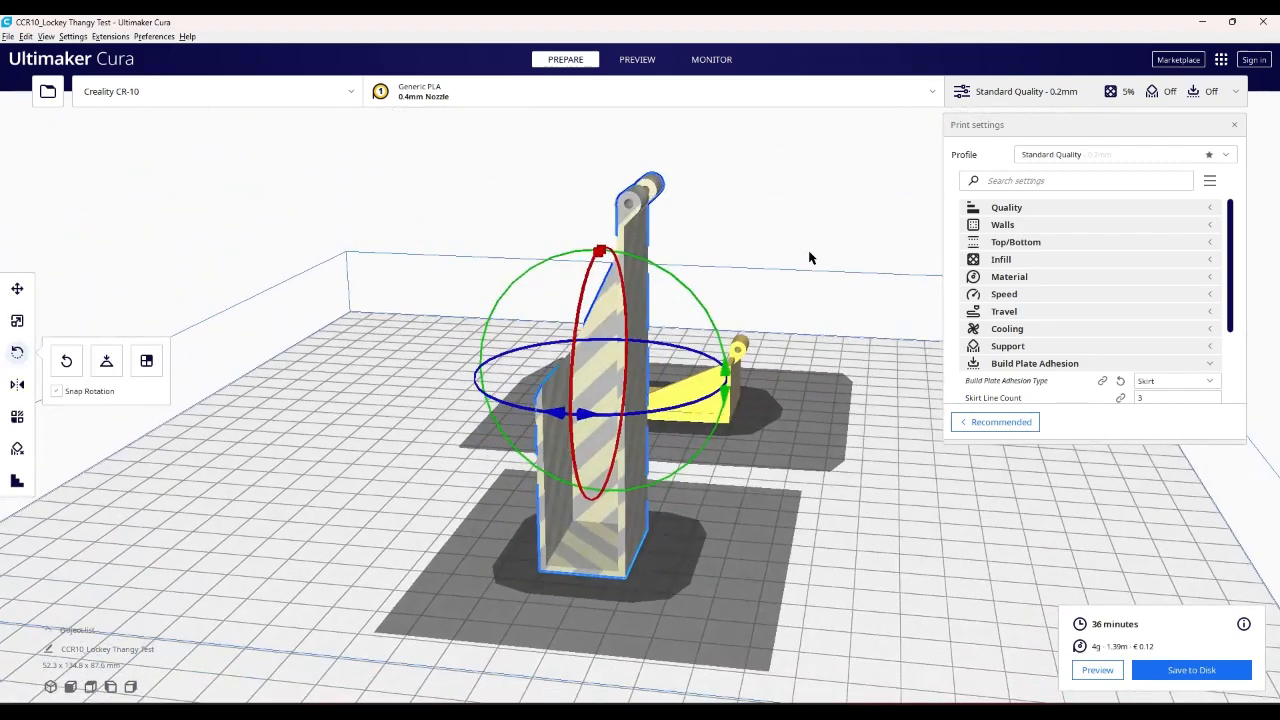
- Examine the special modes settings and the available Surface Mode options, choosing Normal
{"action": "left_click", "coordinate": [1085, 365]}
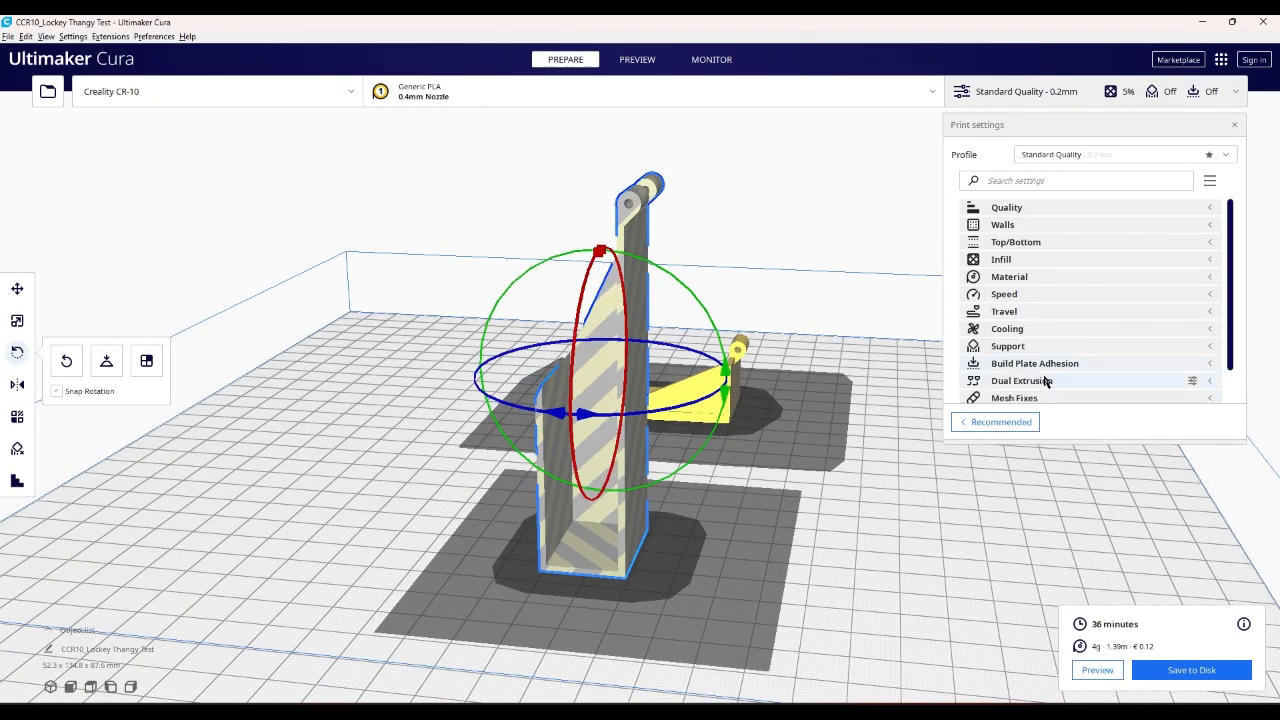
{"action": "scroll", "coordinate": [1042, 384], "scroll_direction": "down", "scroll_amount": 1}
{"action": "left_click", "coordinate": [1040, 378]}
{"action": "scroll", "coordinate": [1060, 372], "scroll_direction": "down", "scroll_amount": 2}
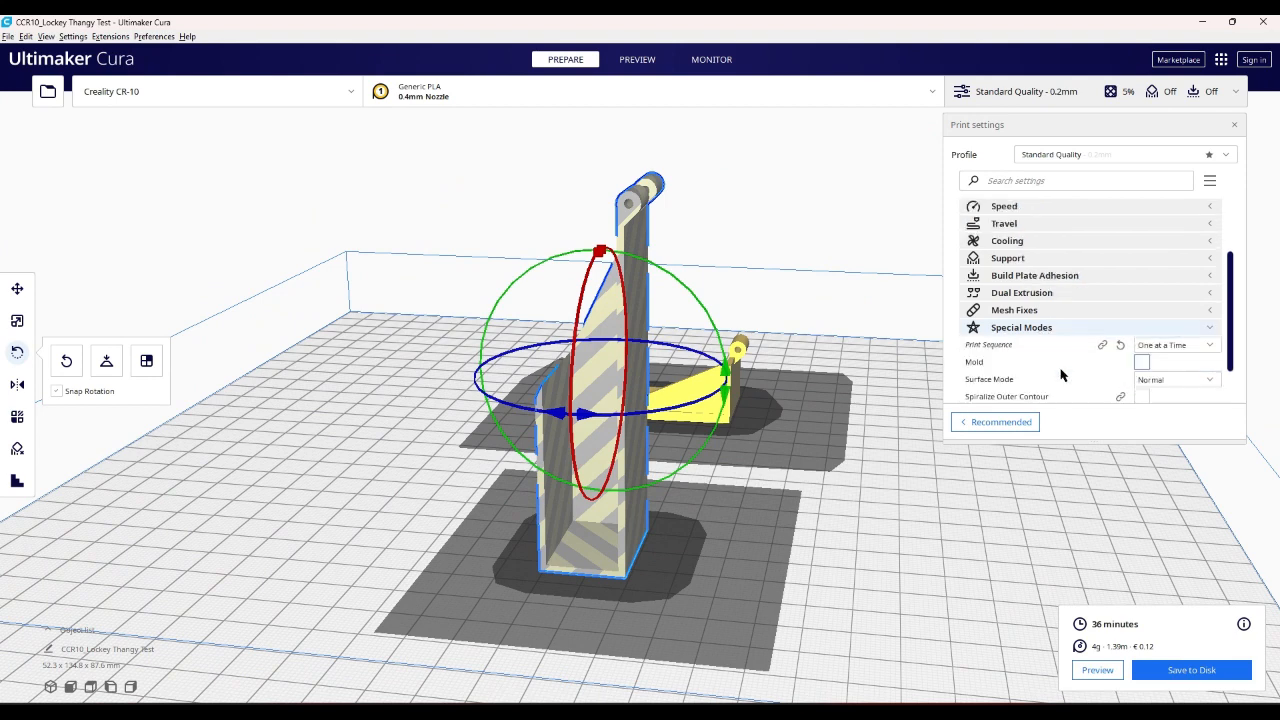
{"action": "mouse_move", "coordinate": [1105, 332]}
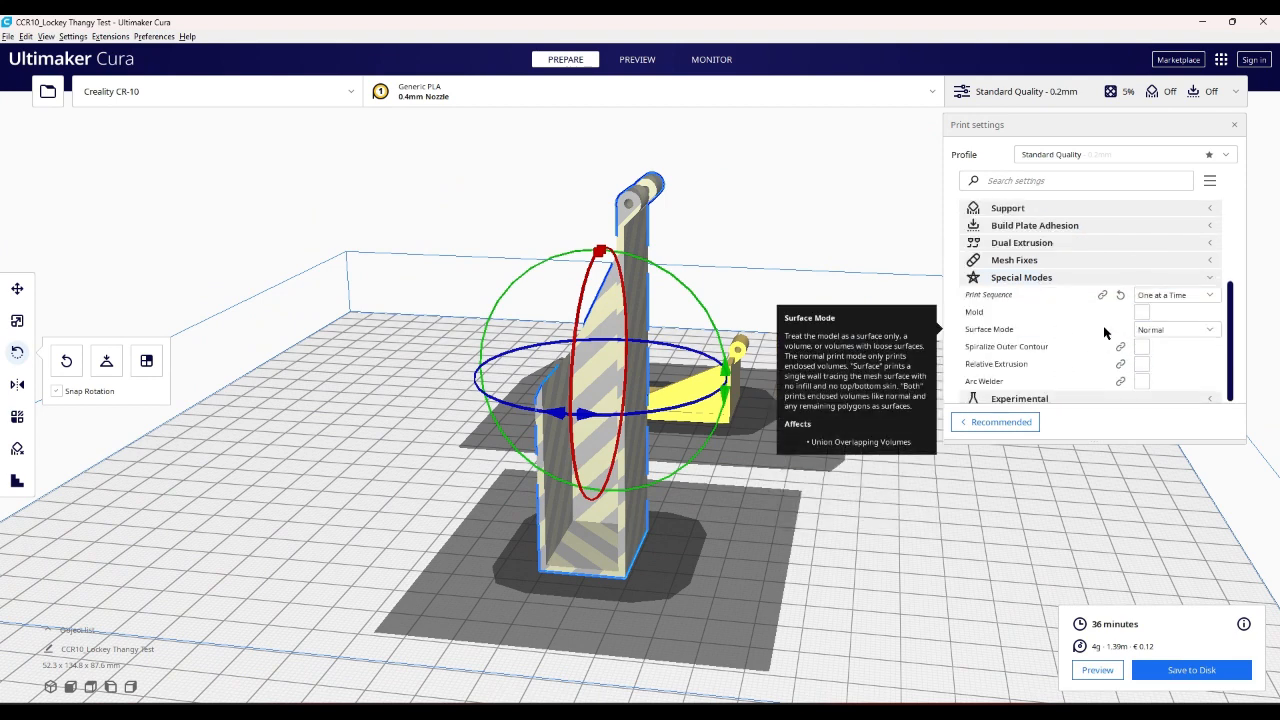
{"action": "left_click", "coordinate": [1160, 330]}
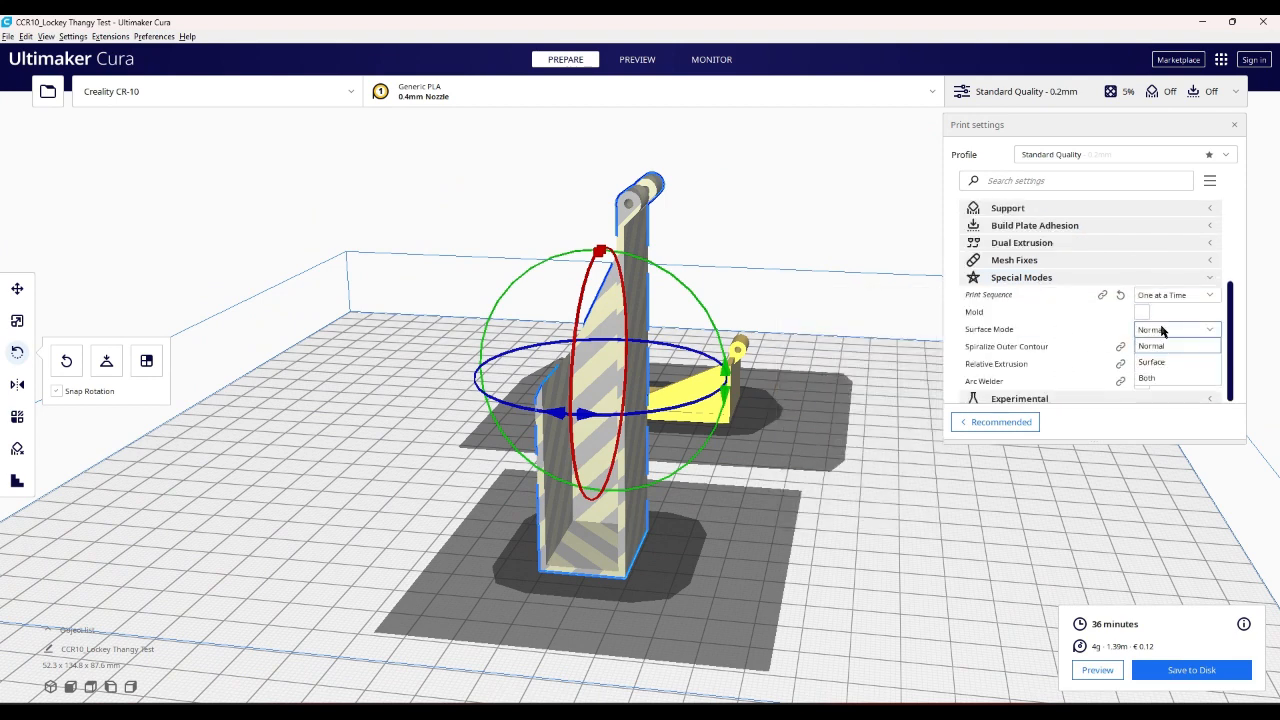
{"action": "left_click", "coordinate": [1155, 346]}
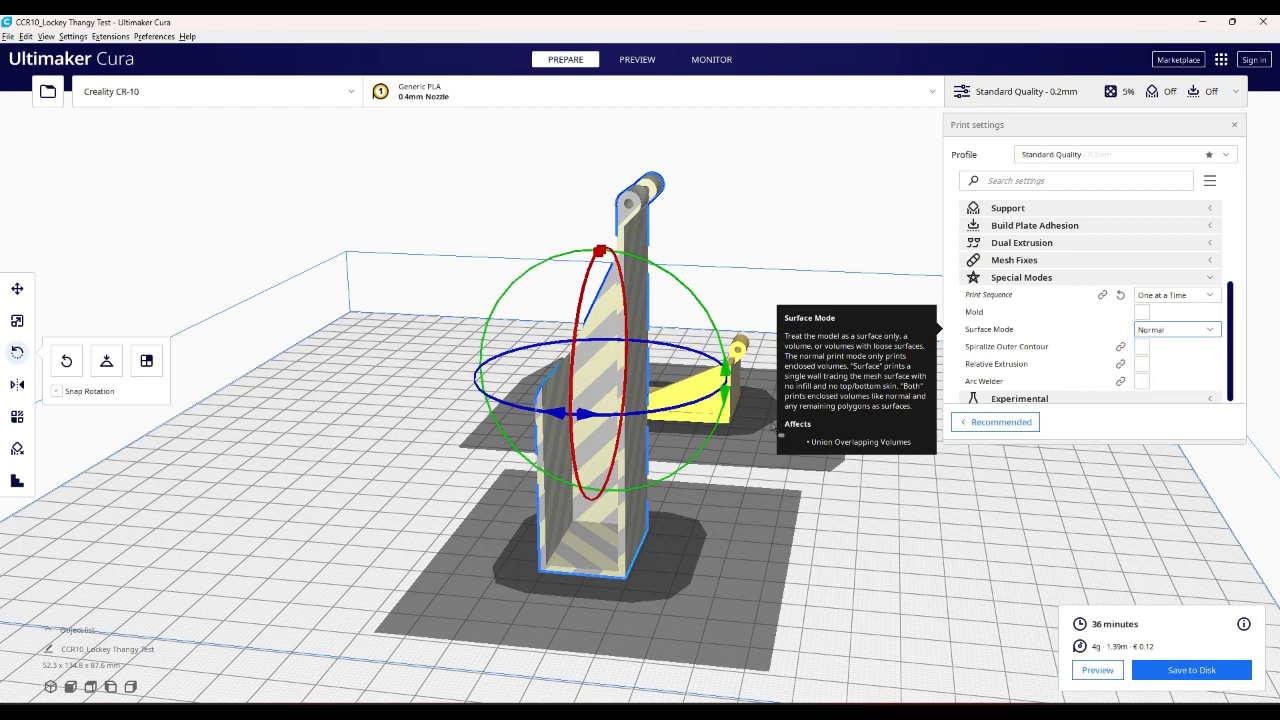
{"action": "left_click", "coordinate": [752, 485]}
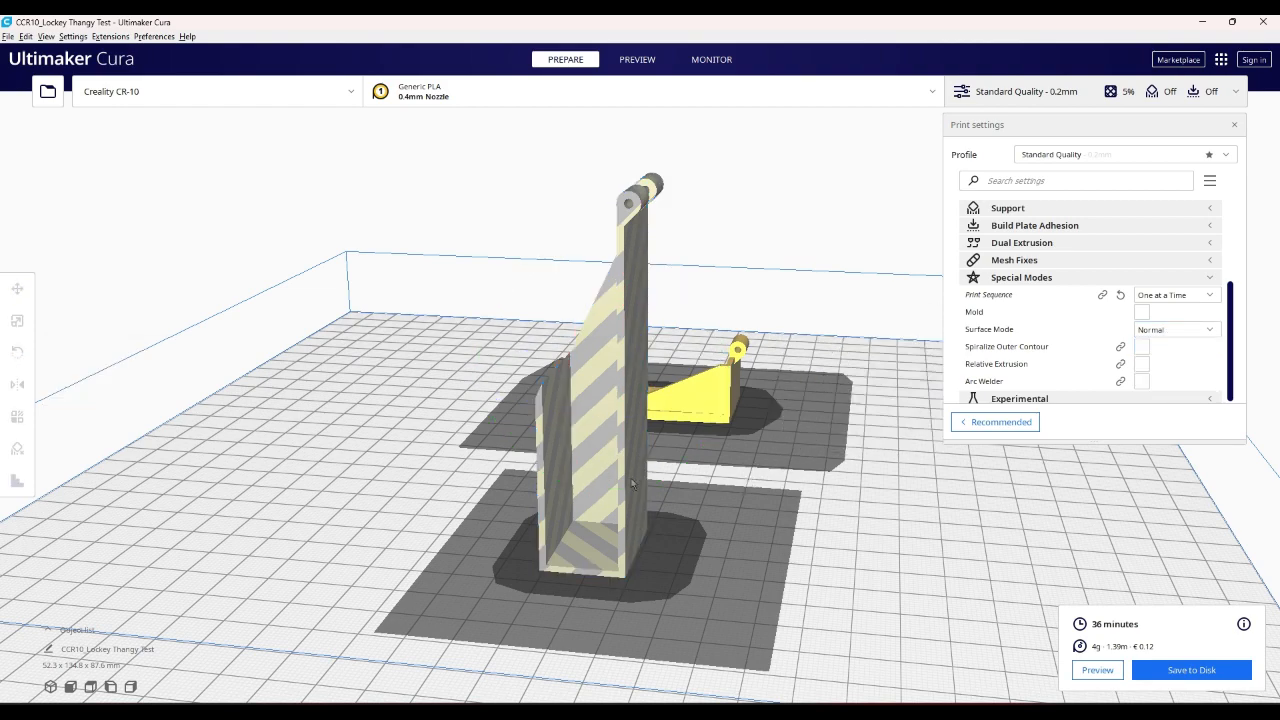
- Undo the recent alignment, arrangement and move changes made to both test pieces
{"action": "right_click_drag", "start_coordinate": [632, 484], "coordinate": [556, 506]}
{"action": "key", "text": "ctrl+z"}
{"action": "key", "text": "ctrl+z"}
{"action": "key", "text": "ctrl+z"}
{"action": "key", "text": "ctrl+z"}
{"action": "key", "text": "ctrl+z"}
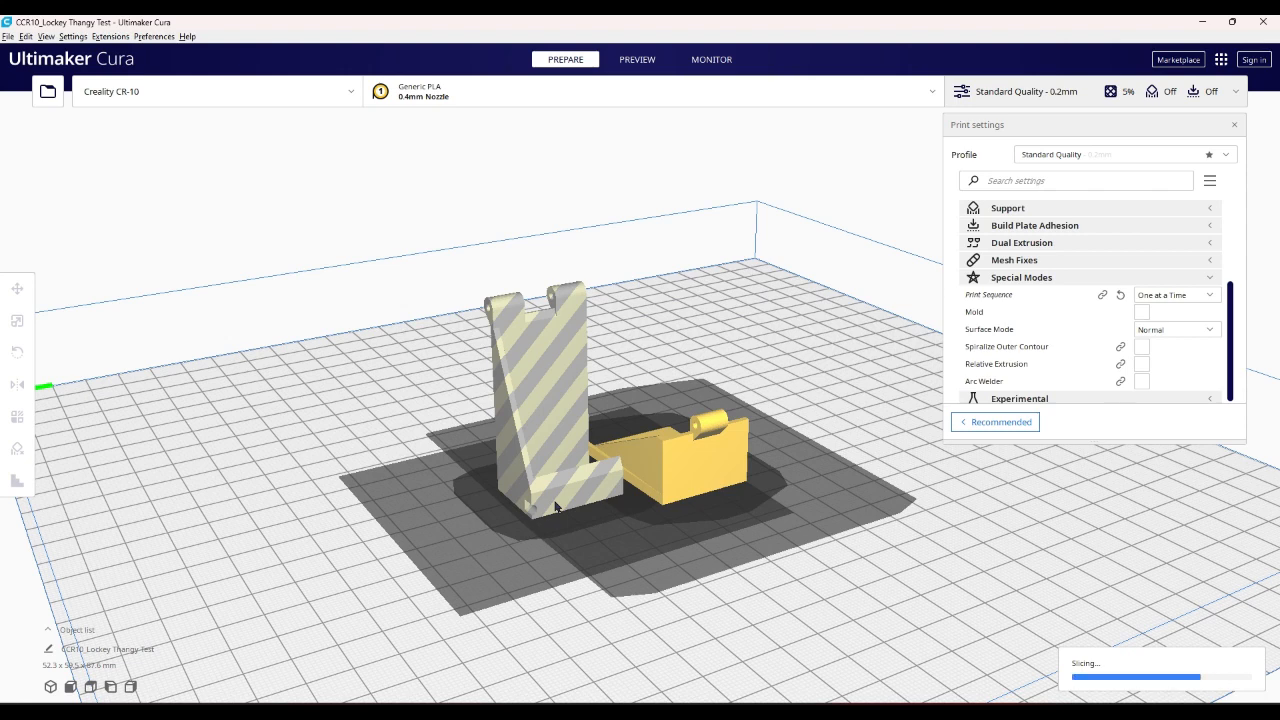
{"action": "key", "text": "ctrl+z"}
{"action": "key", "text": "ctrl+z"}
{"action": "key", "text": "ctrl+z"}
{"action": "key", "text": "ctrl+z"}
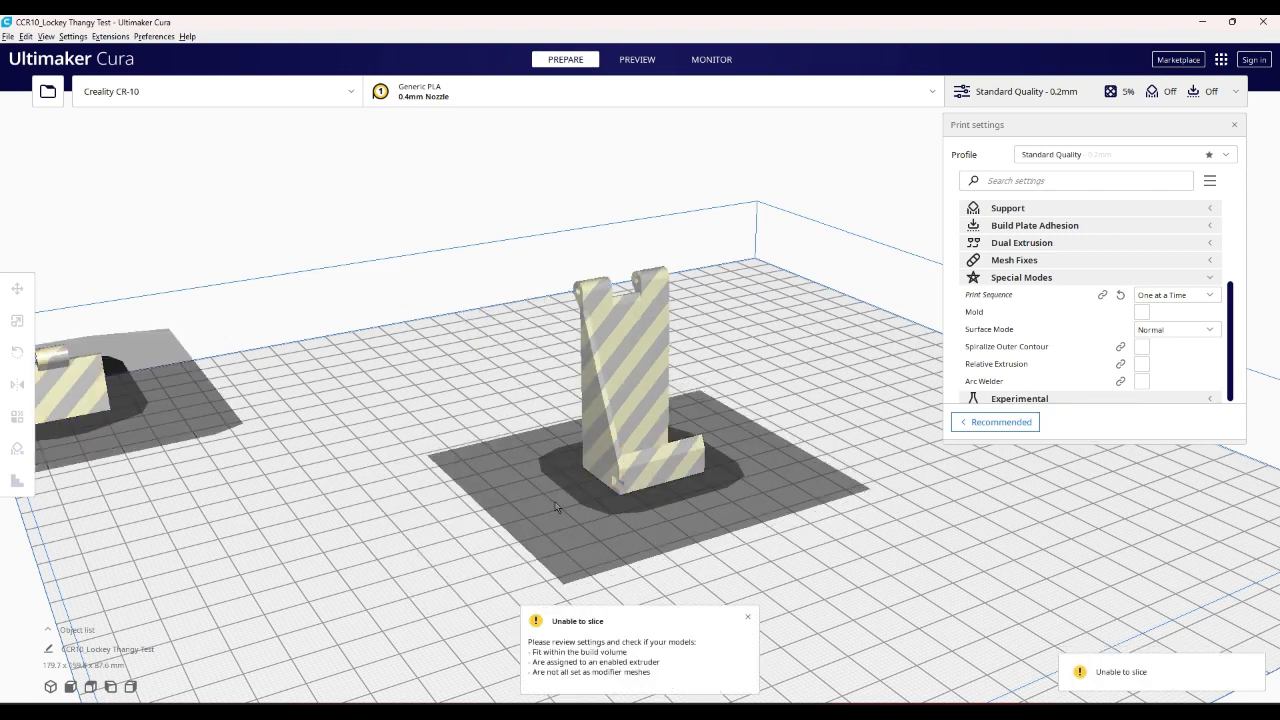
- Set the print sequence to All at Once
{"action": "left_click", "coordinate": [1201, 298]}
{"action": "left_click", "coordinate": [1186, 311]}
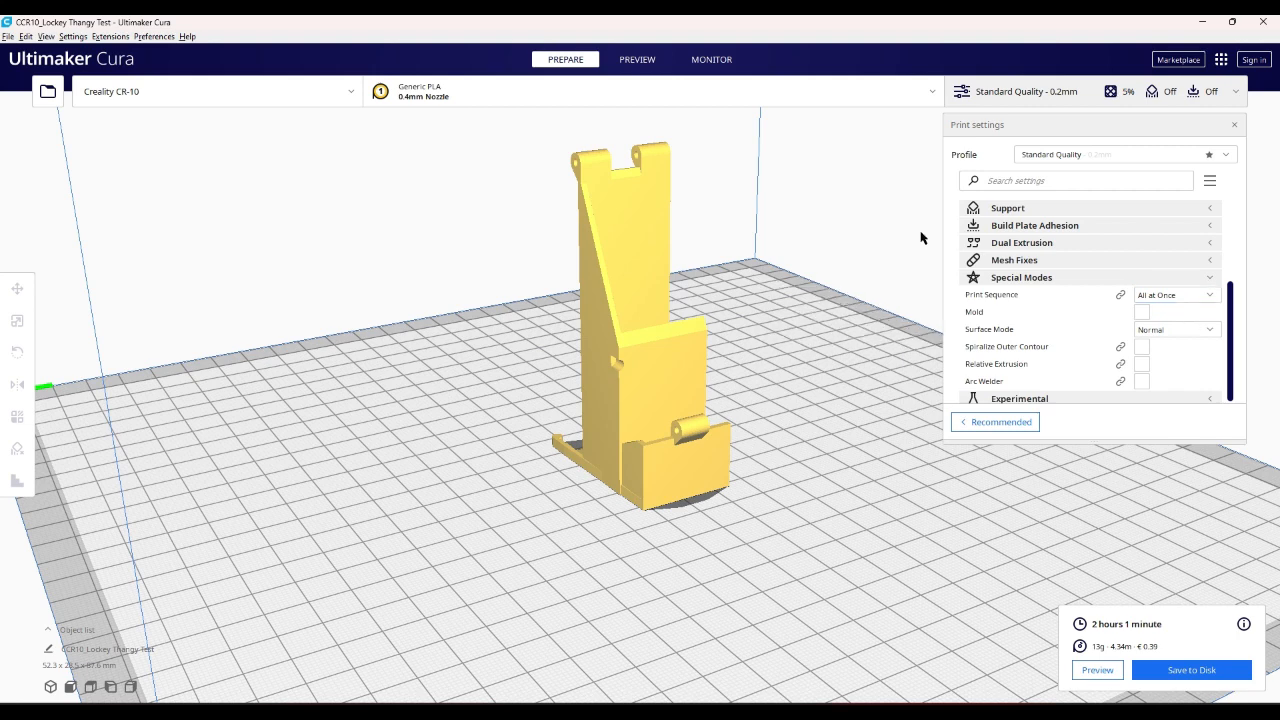
- Move the bottom test piece beside the lid piece to about Y 31 mm and lower it to about Z -33 mm
{"action": "left_click", "coordinate": [652, 386]}
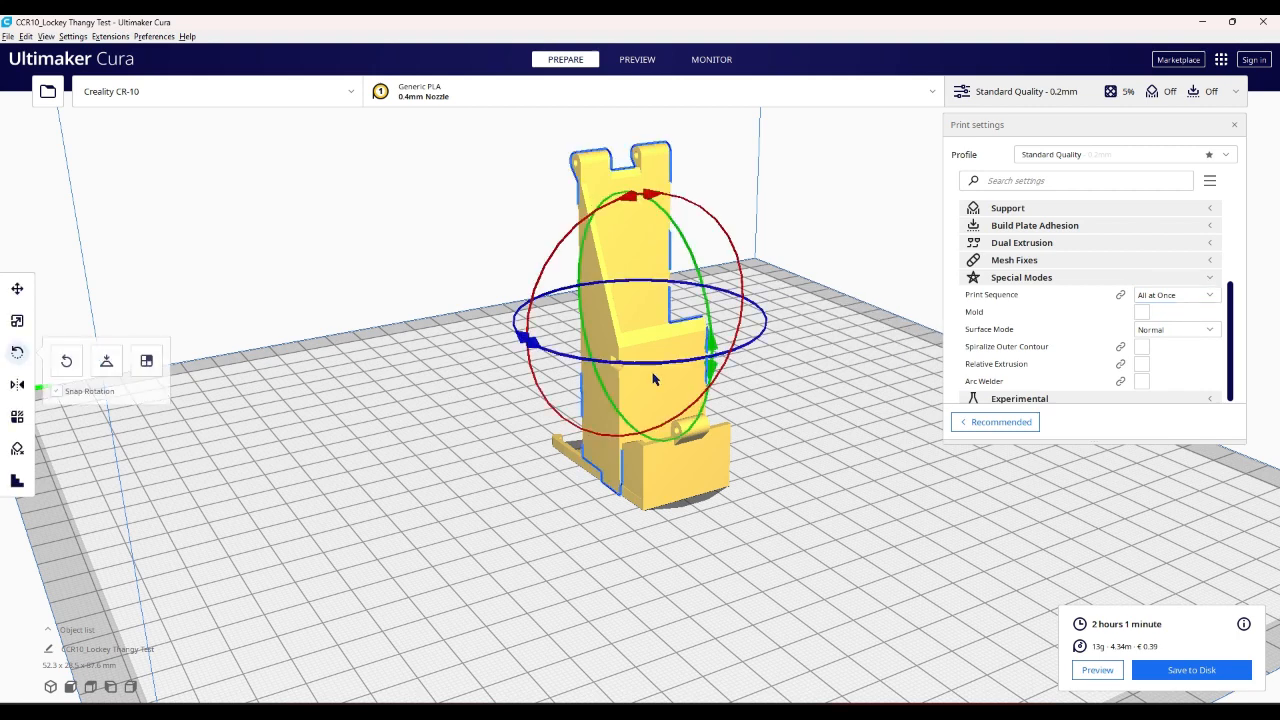
{"action": "left_click", "coordinate": [17, 288]}
{"action": "left_click_drag", "start_coordinate": [412, 340], "coordinate": [440, 337]}
{"action": "right_click_drag", "start_coordinate": [772, 265], "coordinate": [674, 243]}
{"action": "left_click_drag", "start_coordinate": [529, 190], "coordinate": [529, 316]}
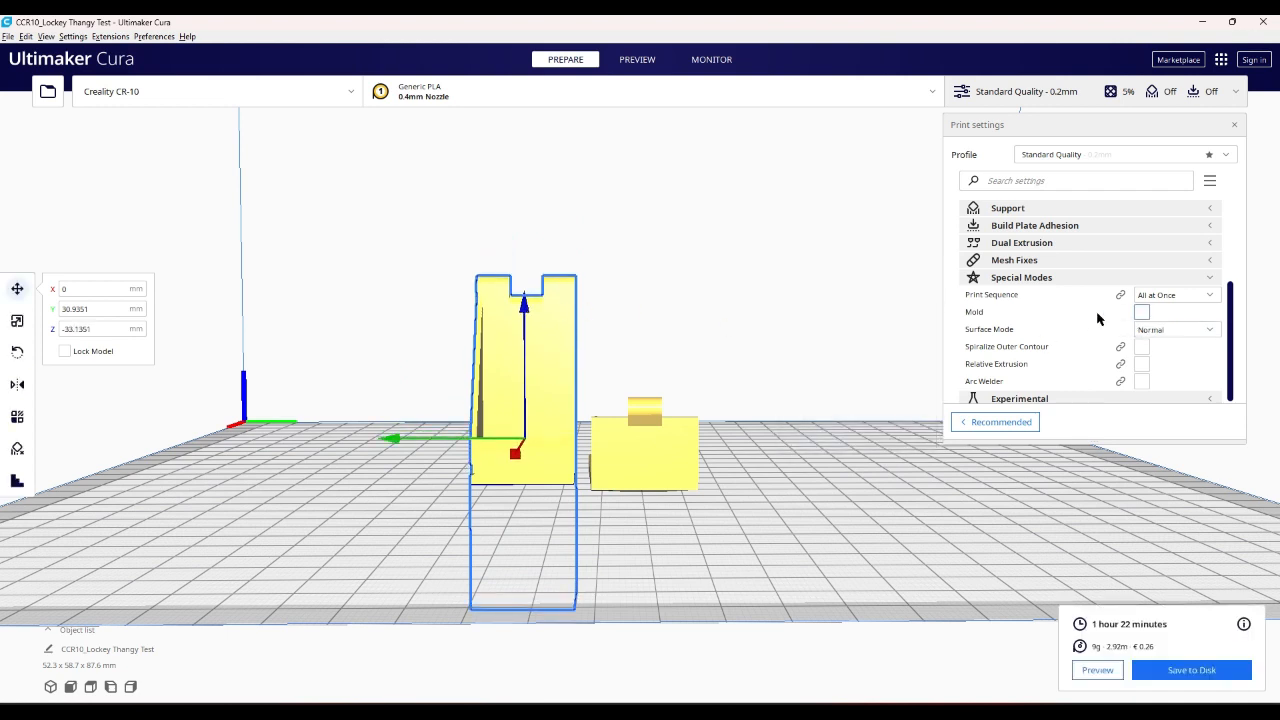
- Try the One at a Time print sequence on the repositioned pieces and return to All at Once
{"action": "left_click", "coordinate": [1175, 296]}
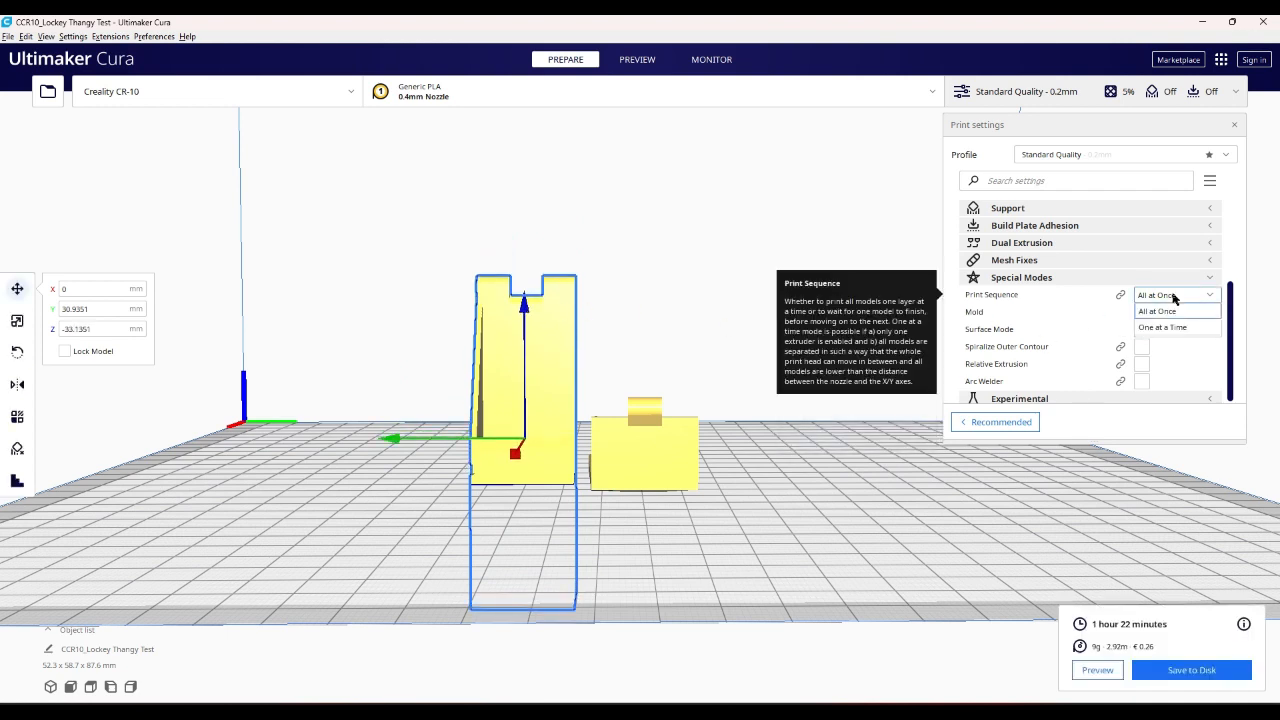
{"action": "left_click", "coordinate": [1171, 328]}
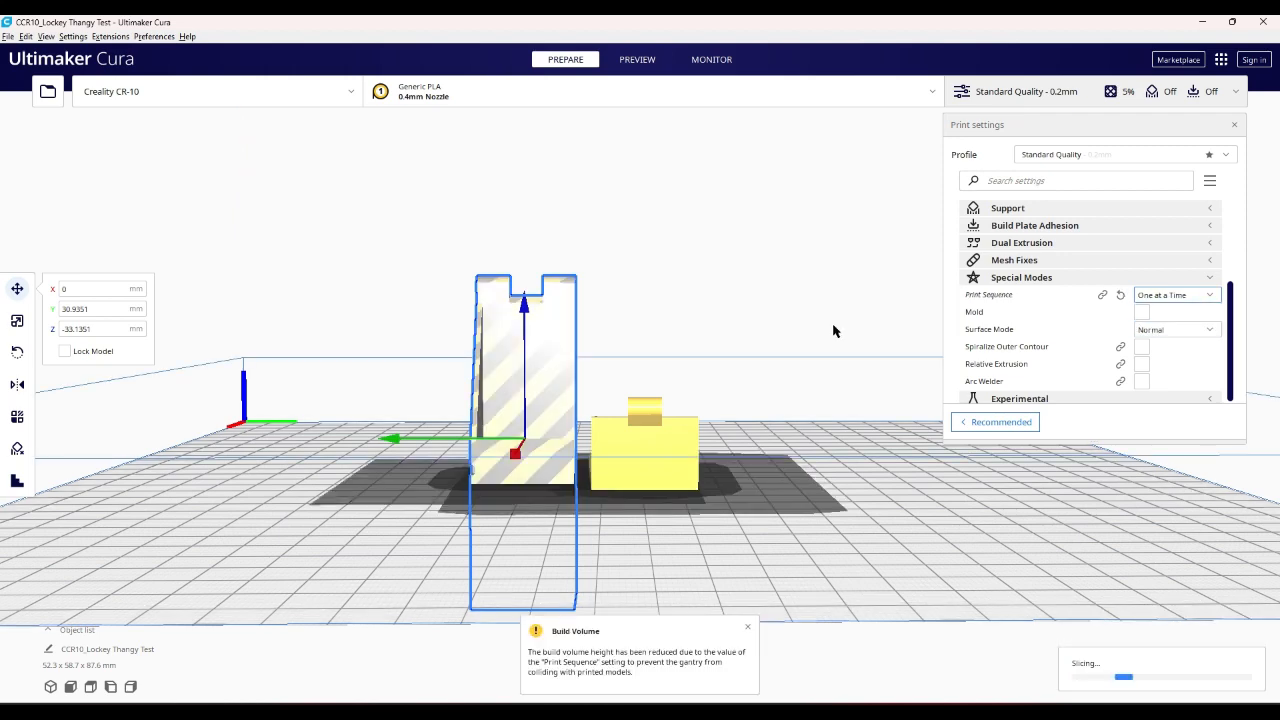
{"action": "left_click", "coordinate": [1175, 295]}
{"action": "left_click", "coordinate": [1165, 311]}
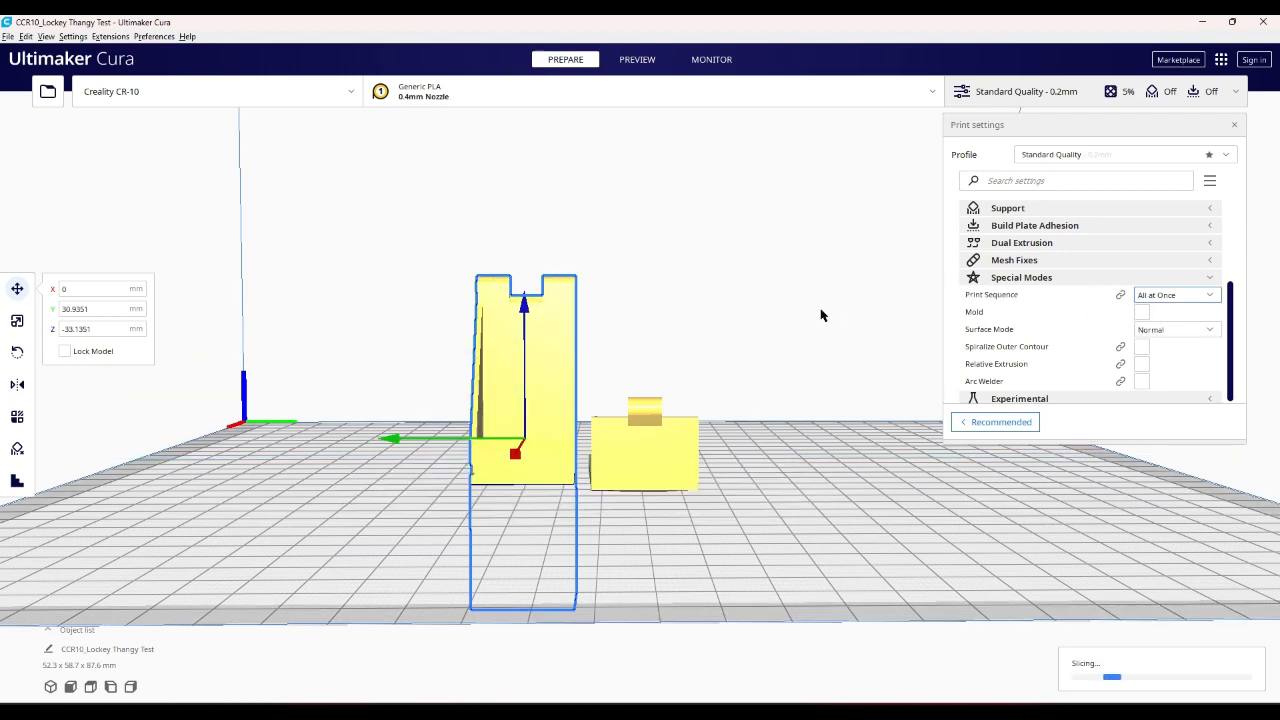
- Examine the sliced preview of both pieces from below, focusing on the latch notch and the cut-off underside
{"action": "left_click", "coordinate": [637, 59]}
{"action": "right_click_drag", "start_coordinate": [640, 214], "coordinate": [593, 385]}
{"action": "scroll", "coordinate": [593, 384], "scroll_direction": "up", "scroll_amount": 3}
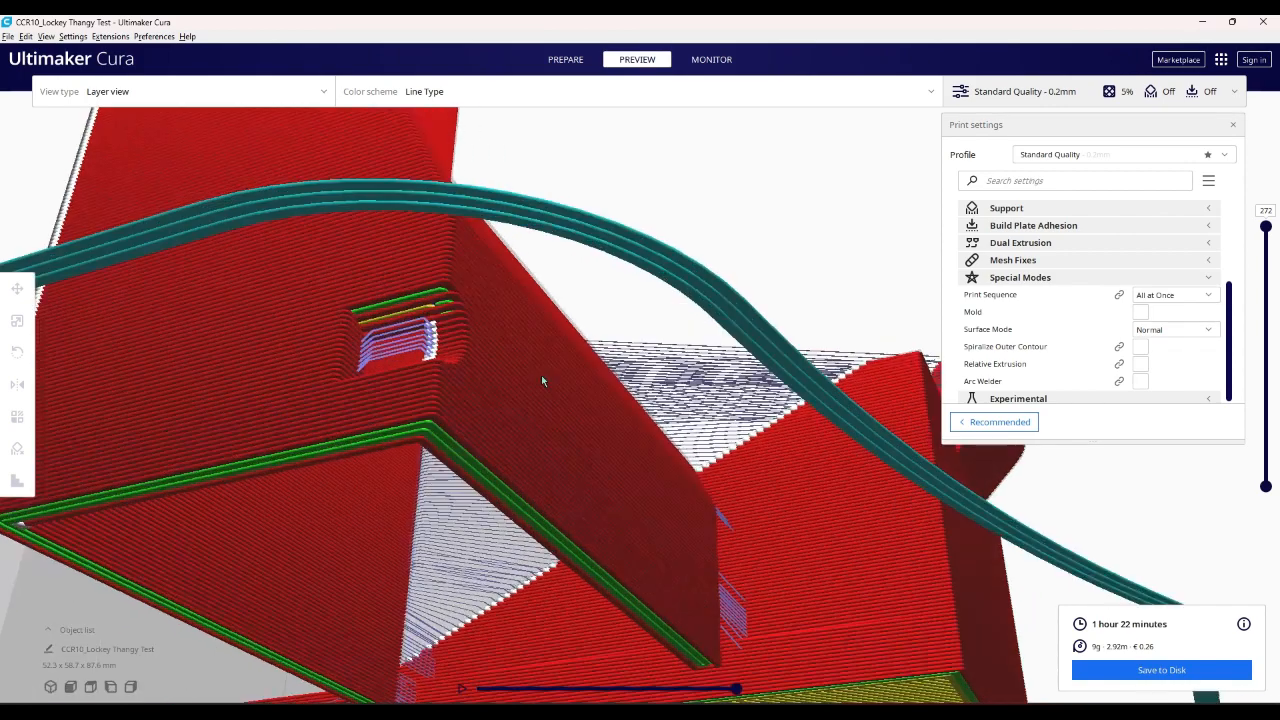
{"action": "scroll", "coordinate": [437, 341], "scroll_direction": "down", "scroll_amount": 1}
{"action": "scroll", "coordinate": [436, 336], "scroll_direction": "up", "scroll_amount": 1}
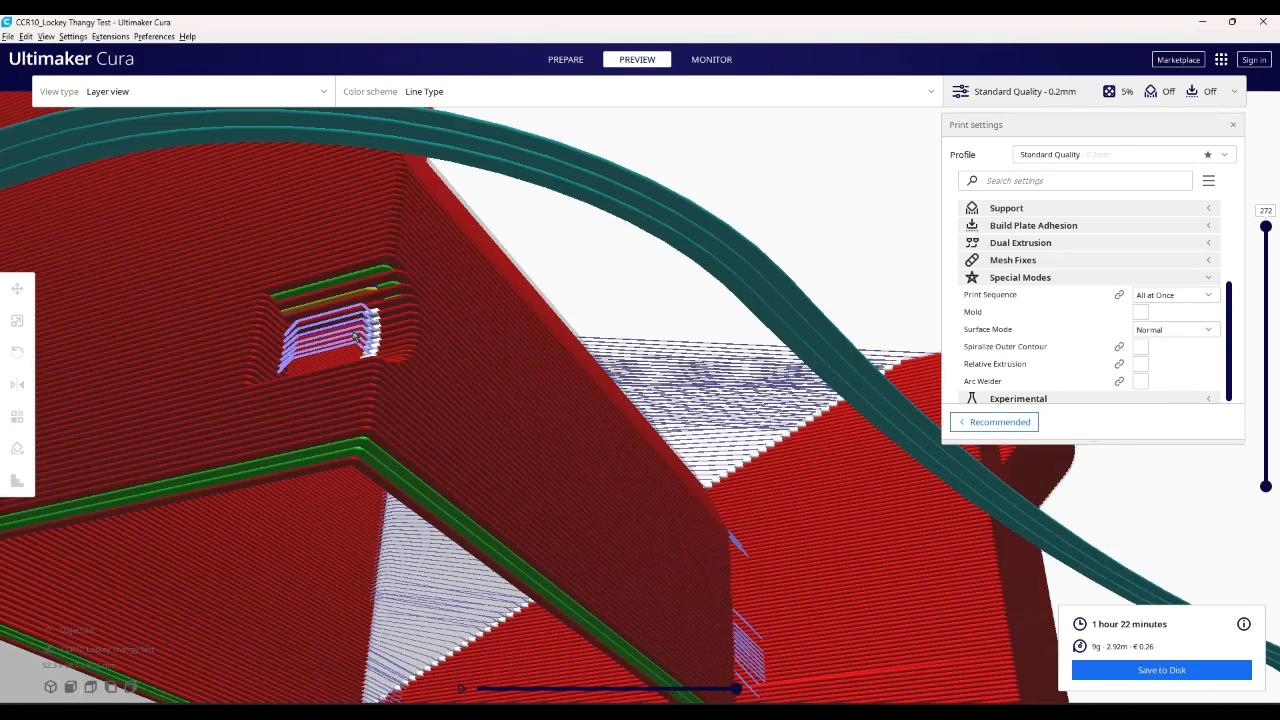
{"action": "scroll", "coordinate": [276, 336], "scroll_direction": "down", "scroll_amount": 2}
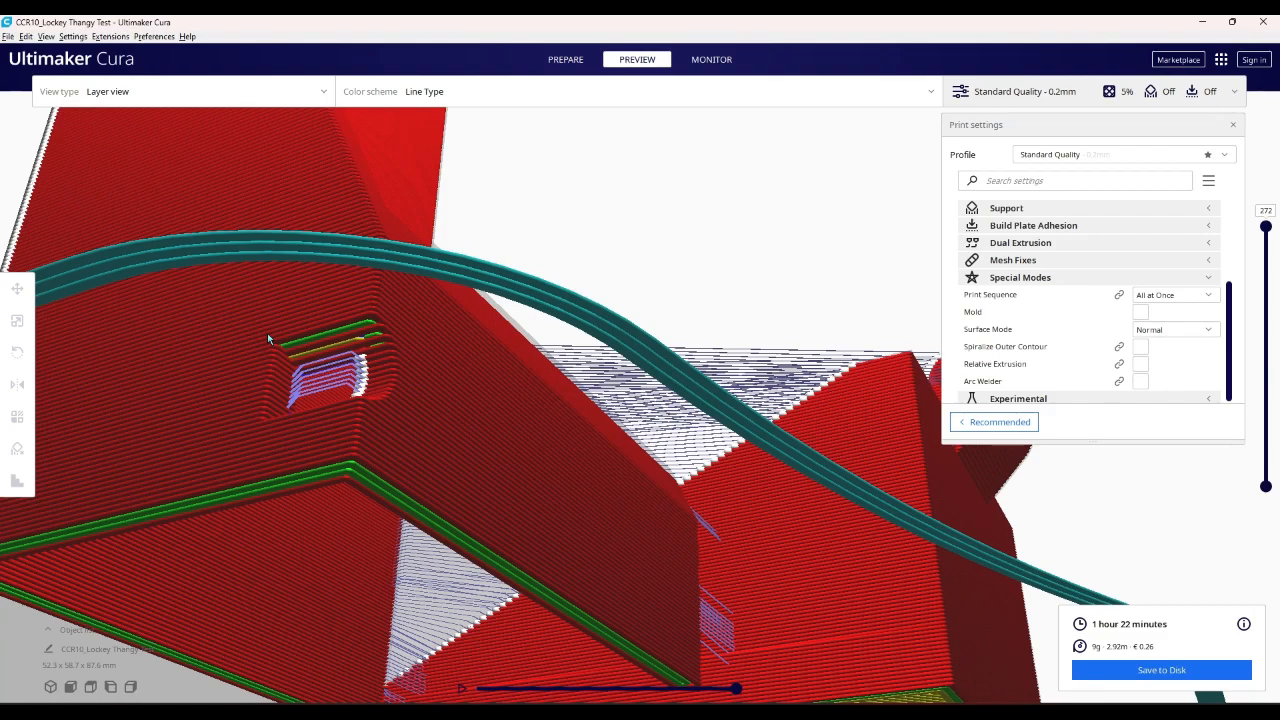
{"action": "scroll", "coordinate": [271, 338], "scroll_direction": "down", "scroll_amount": 3}
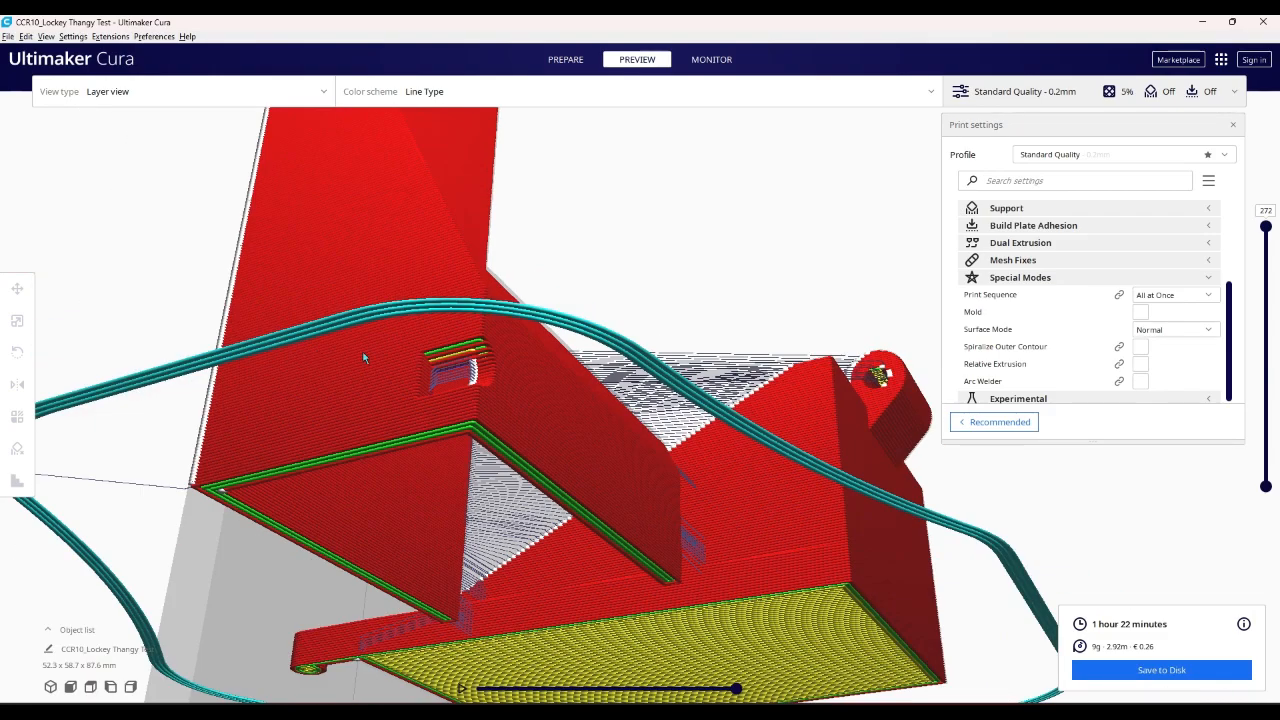
{"action": "right_click_drag", "start_coordinate": [363, 354], "coordinate": [404, 406]}
{"action": "scroll", "coordinate": [403, 410], "scroll_direction": "down", "scroll_amount": 6}
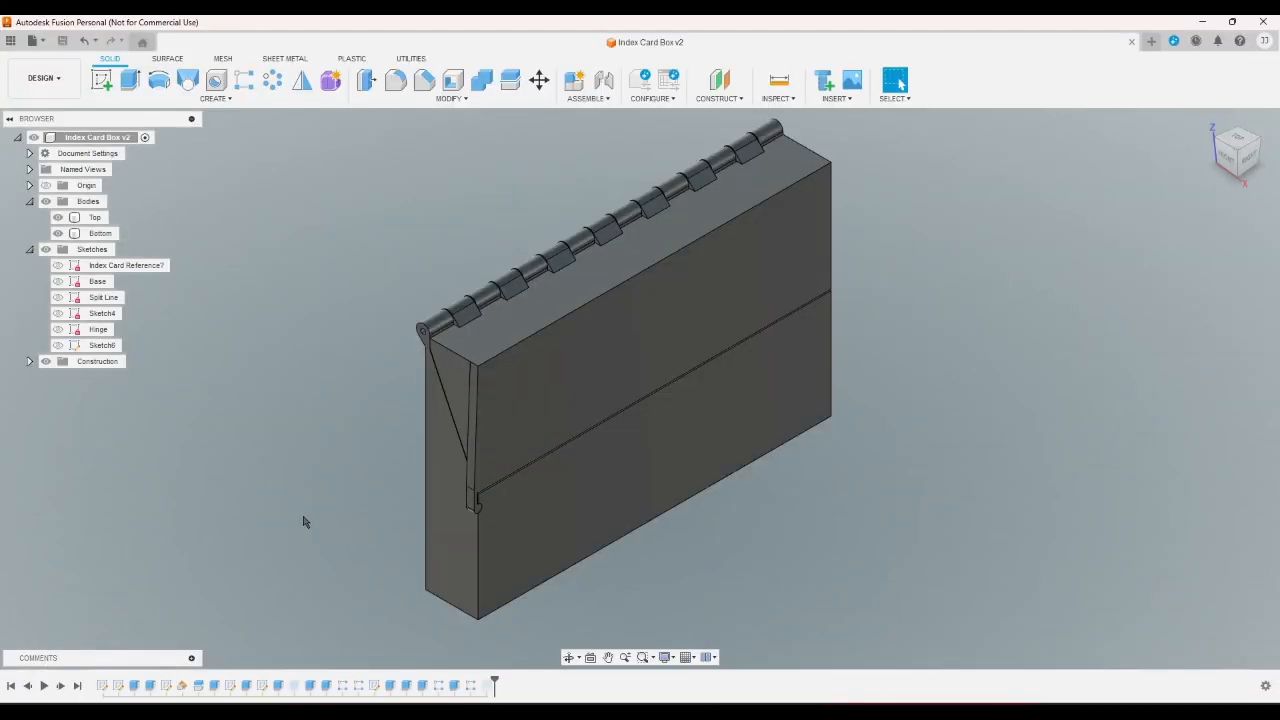
- Switch to Fusion, hide the Top body and examine the latch notch on the end of the Bottom body
{"action": "left_click", "coordinate": [58, 217]}
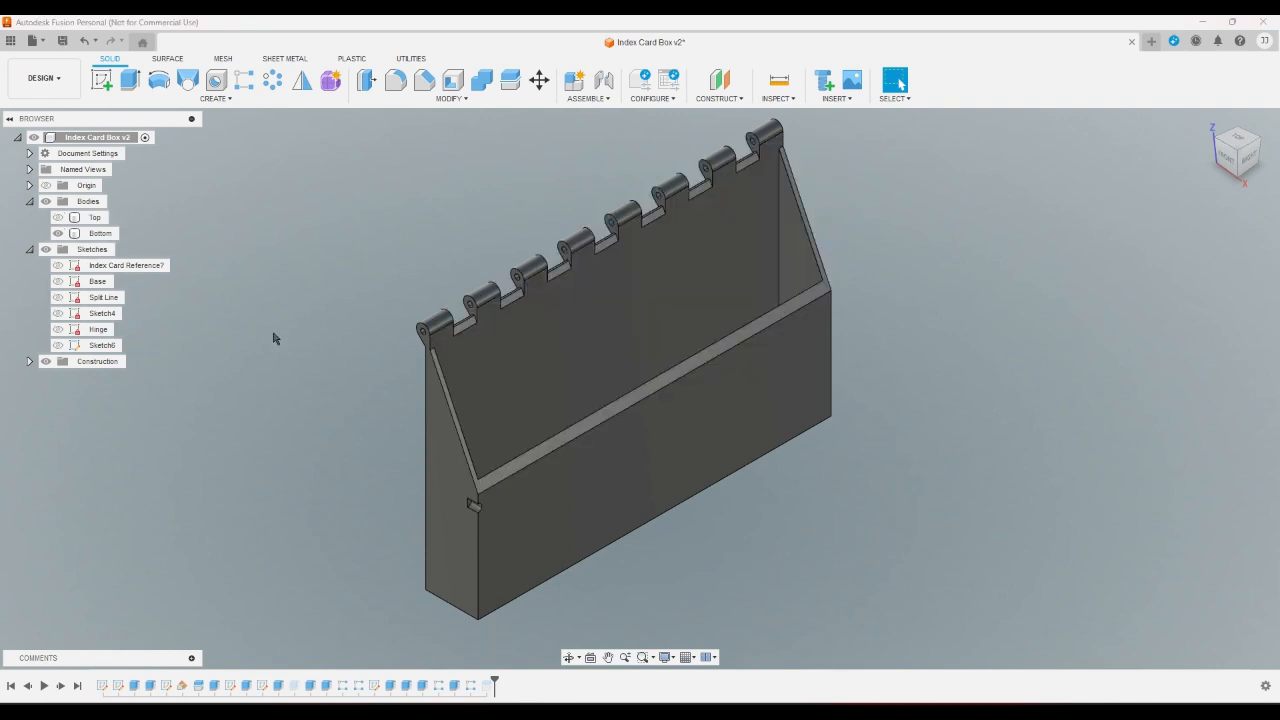
{"action": "right_click", "coordinate": [383, 368]}
{"action": "left_click", "coordinate": [1237, 172]}
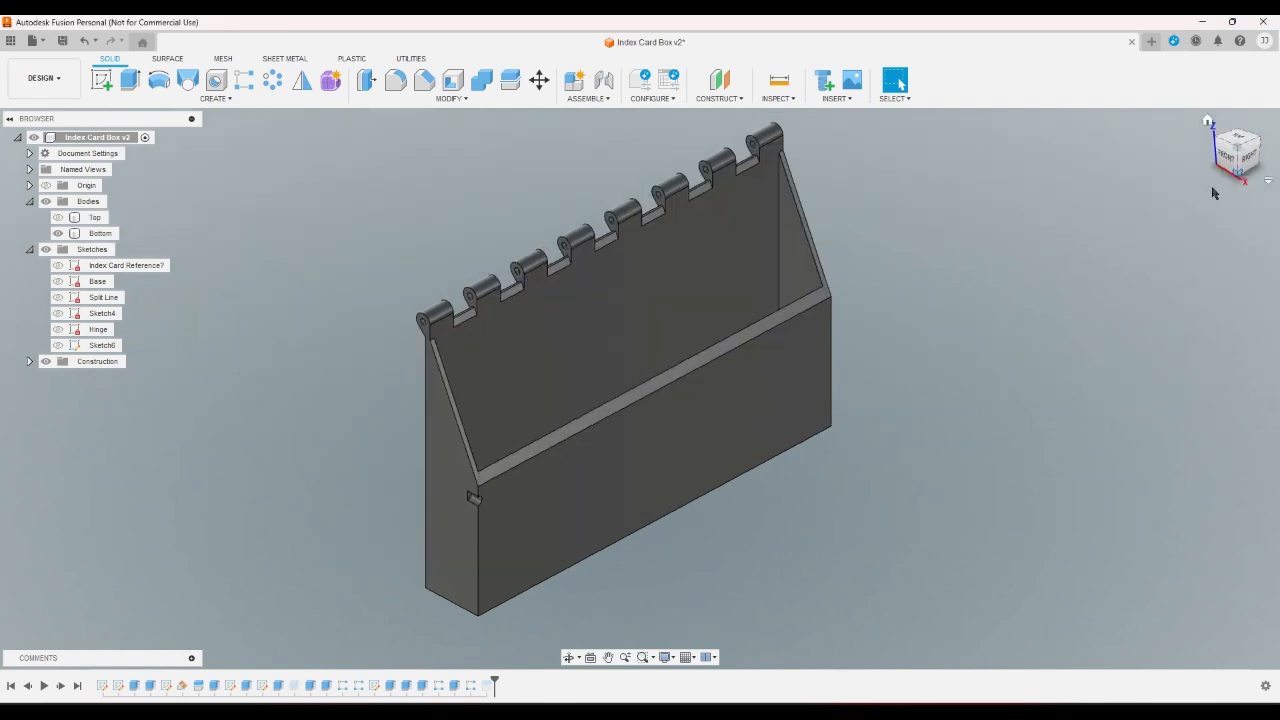
{"action": "scroll", "coordinate": [577, 295], "scroll_direction": "up", "scroll_amount": 3}
{"action": "scroll", "coordinate": [392, 285], "scroll_direction": "up", "scroll_amount": 4}
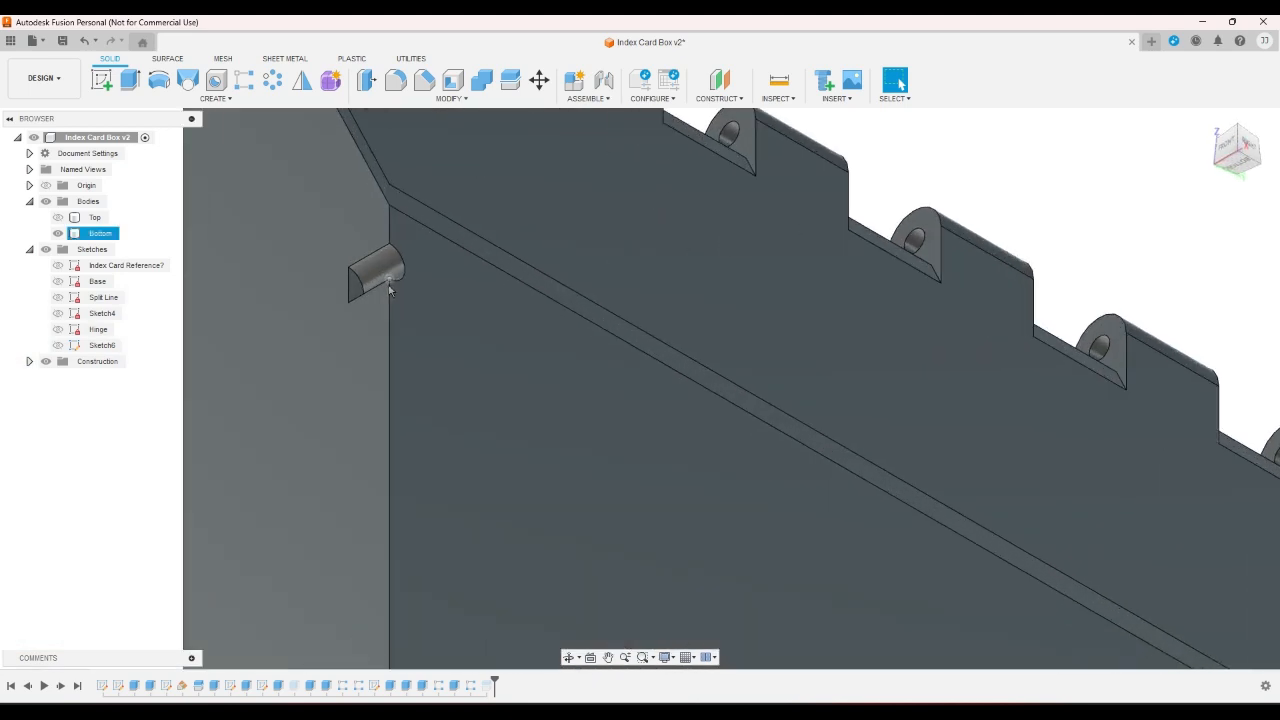
{"action": "scroll", "coordinate": [500, 311], "scroll_direction": "down", "scroll_amount": 3}
{"action": "left_click", "coordinate": [1106, 192]}
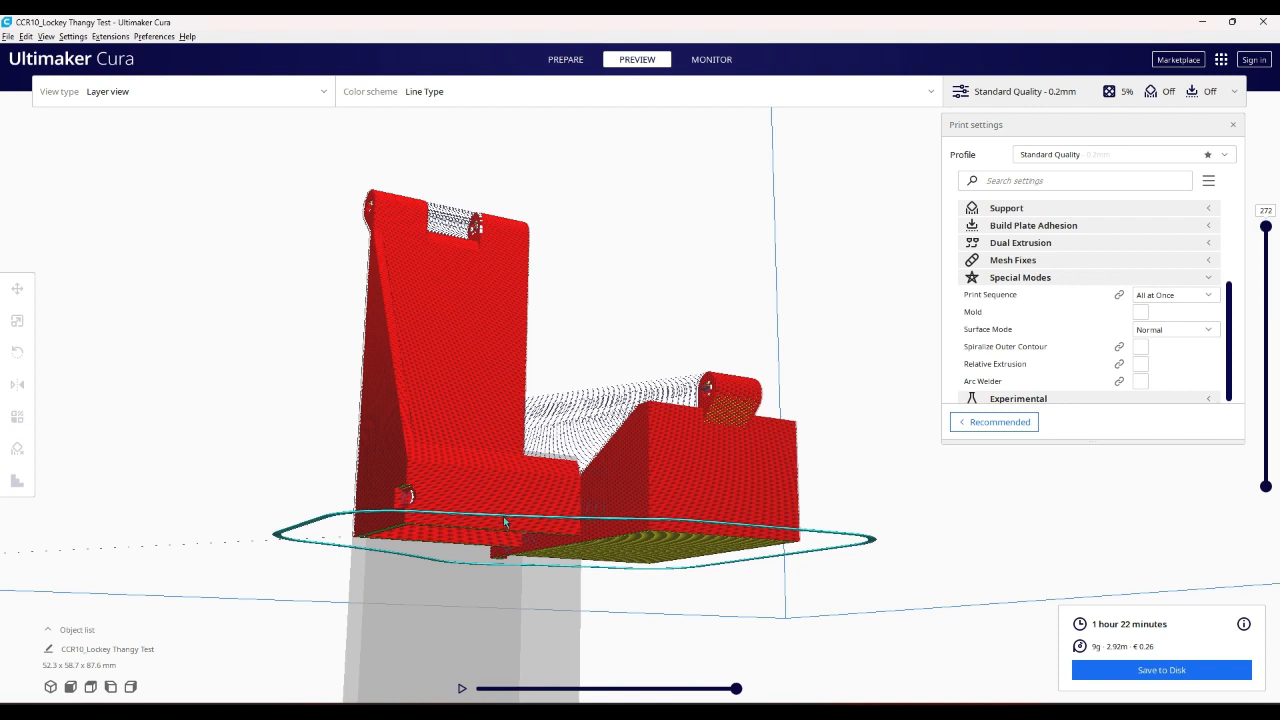
- Enable Print Thin Walls in the wall settings and check the latch notch in the sliced preview
{"action": "left_click", "coordinate": [1065, 283]}
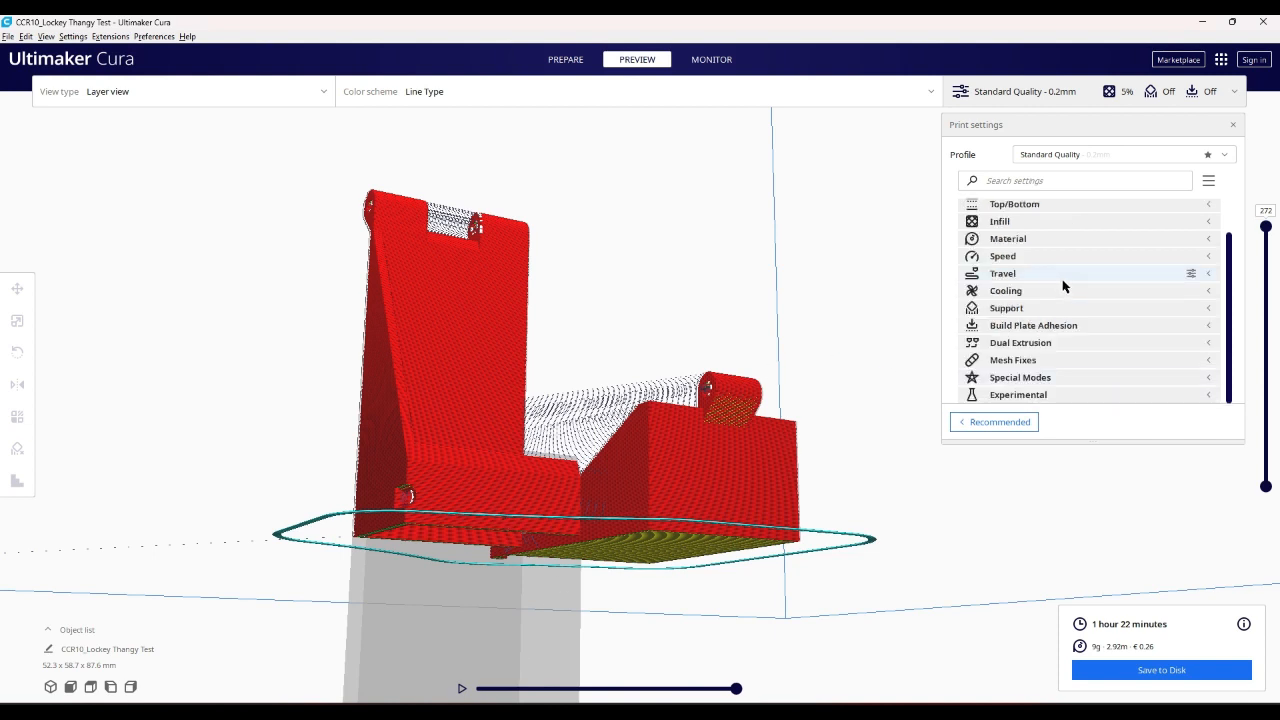
{"action": "scroll", "coordinate": [1045, 364], "scroll_direction": "up", "scroll_amount": 2}
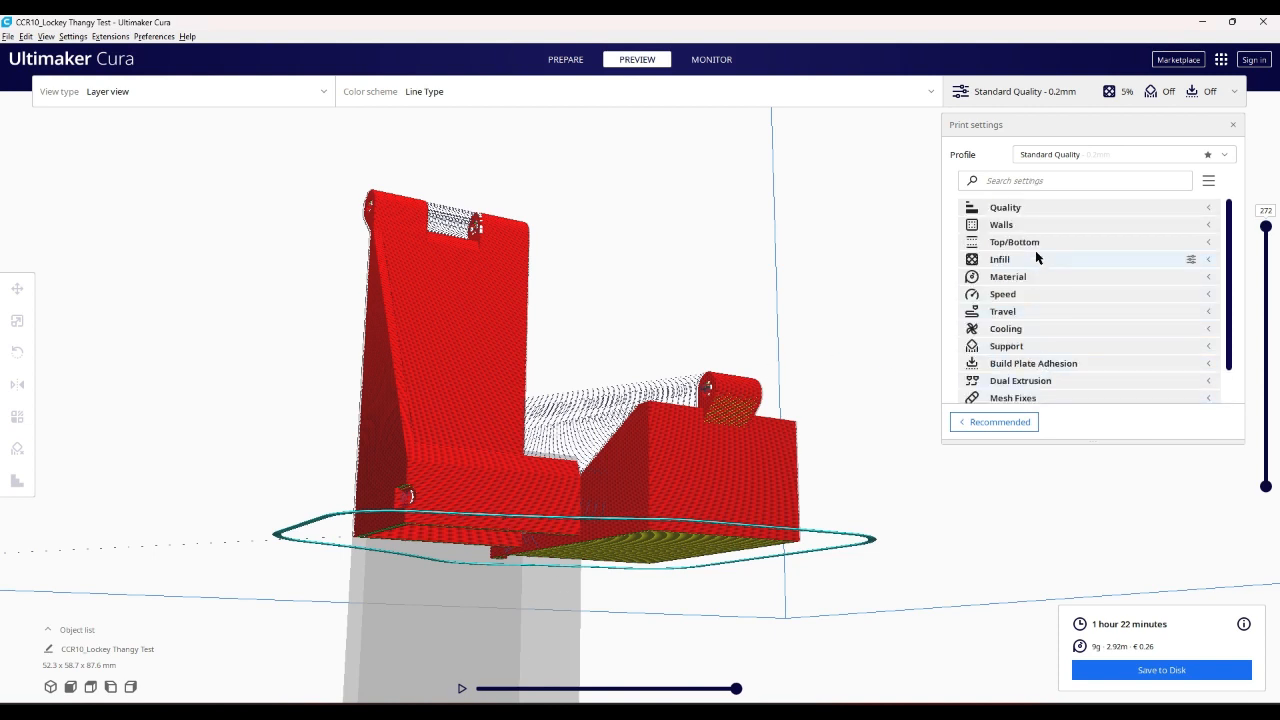
{"action": "left_click", "coordinate": [1030, 224]}
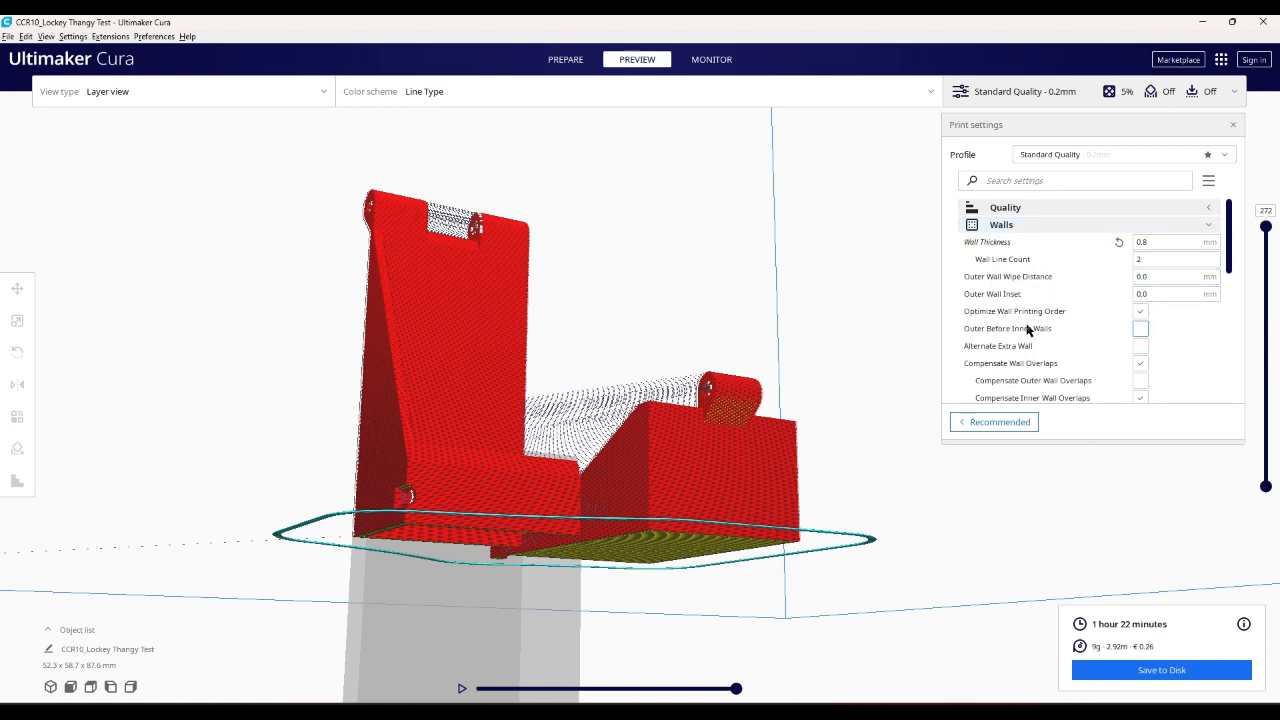
{"action": "scroll", "coordinate": [1090, 345], "scroll_direction": "down", "scroll_amount": 1}
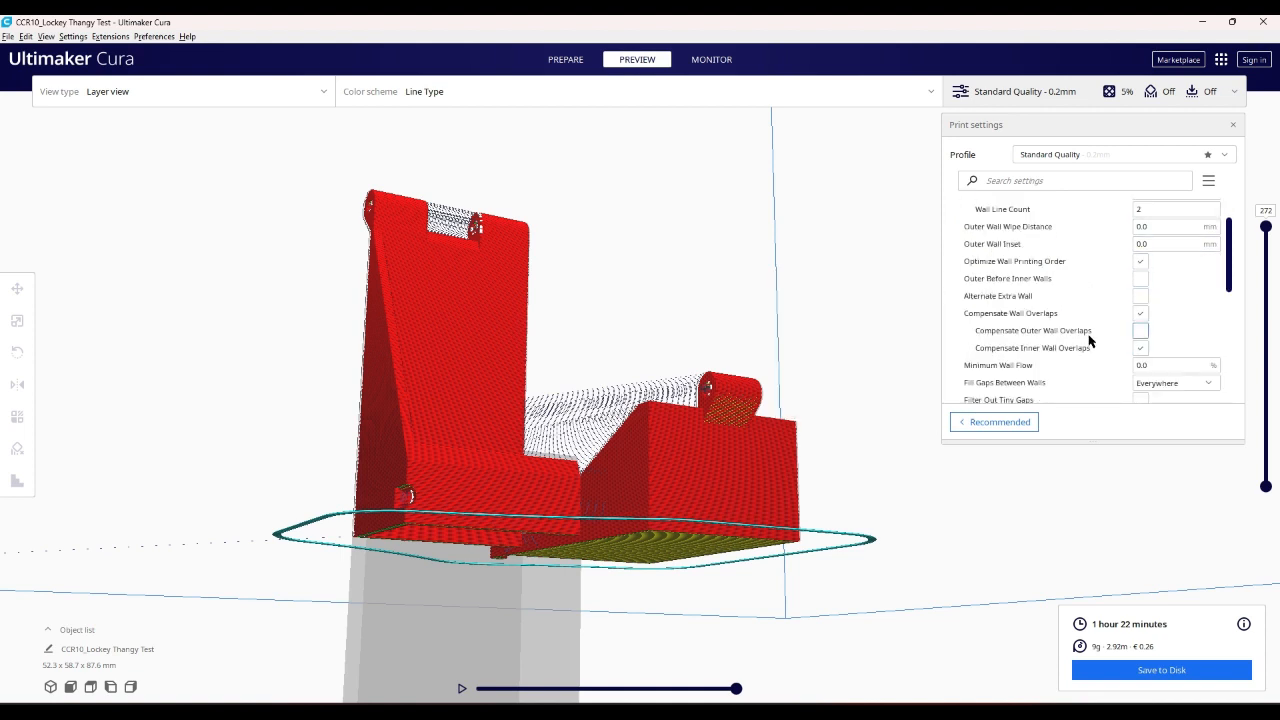
{"action": "scroll", "coordinate": [1080, 340], "scroll_direction": "down", "scroll_amount": 1}
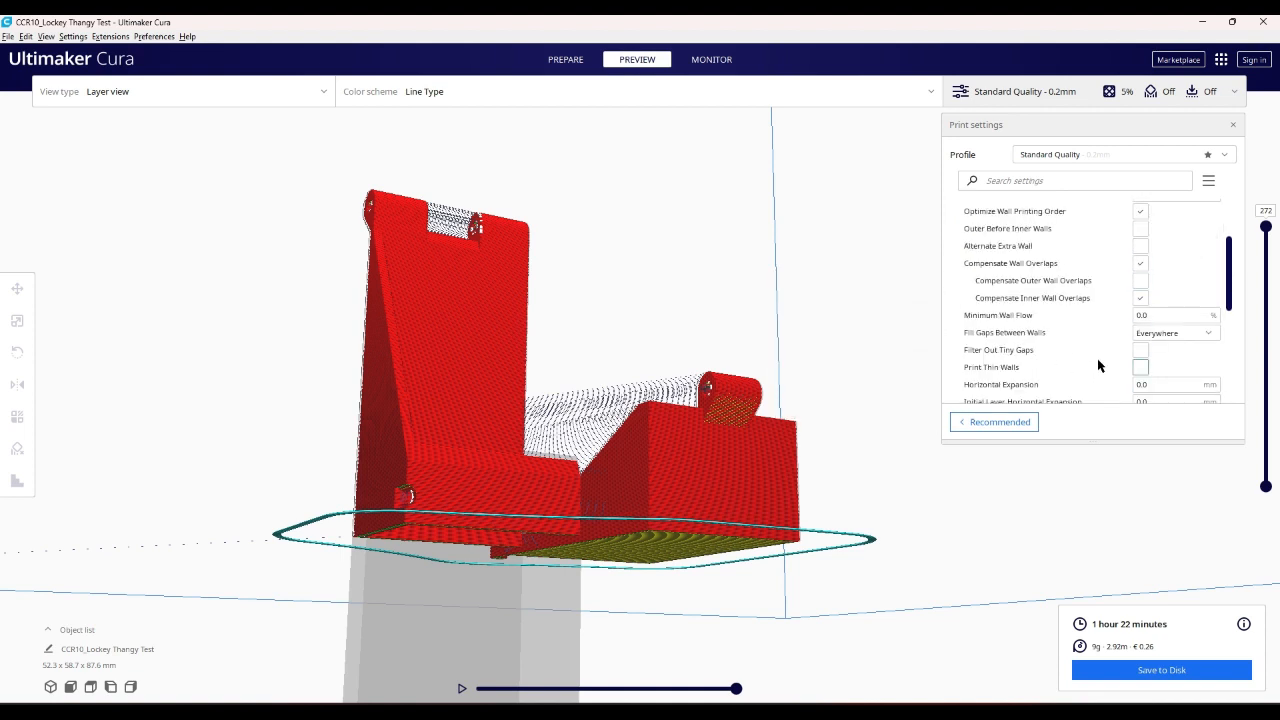
{"action": "left_click", "coordinate": [1140, 367]}
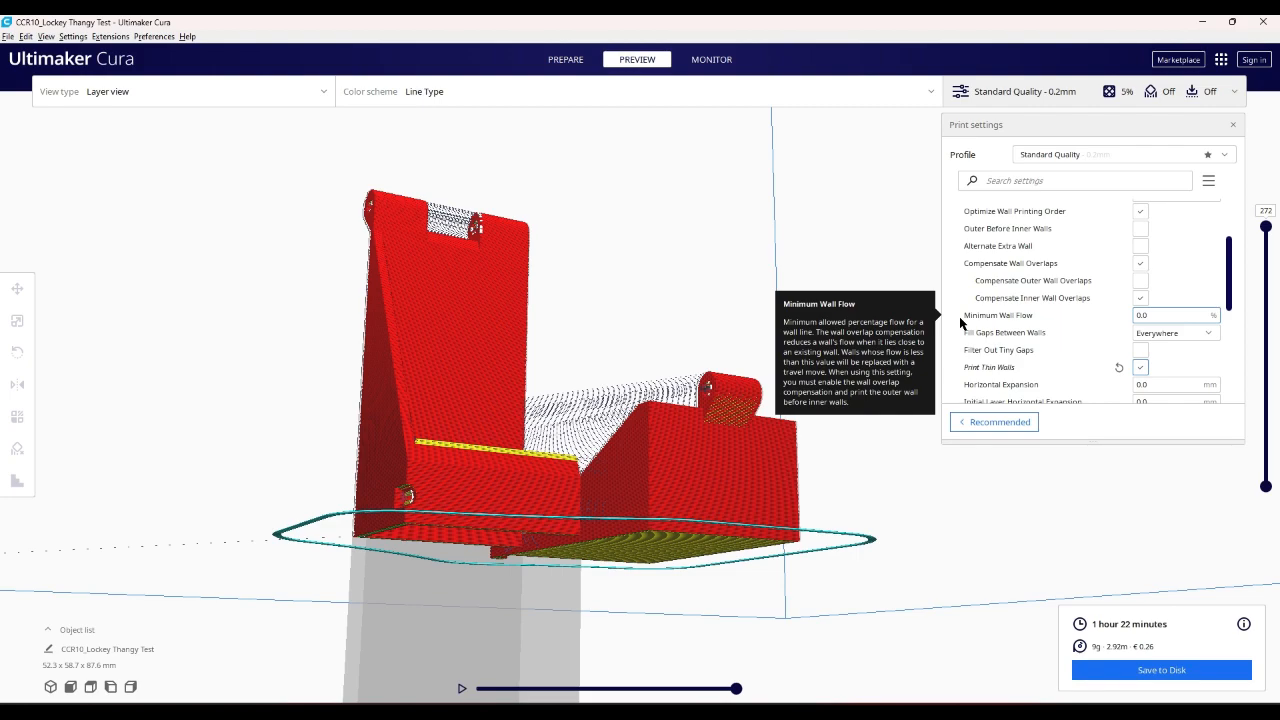
{"action": "scroll", "coordinate": [959, 316], "scroll_direction": "up", "scroll_amount": 1}
{"action": "right_click_drag", "start_coordinate": [192, 419], "coordinate": [452, 406]}
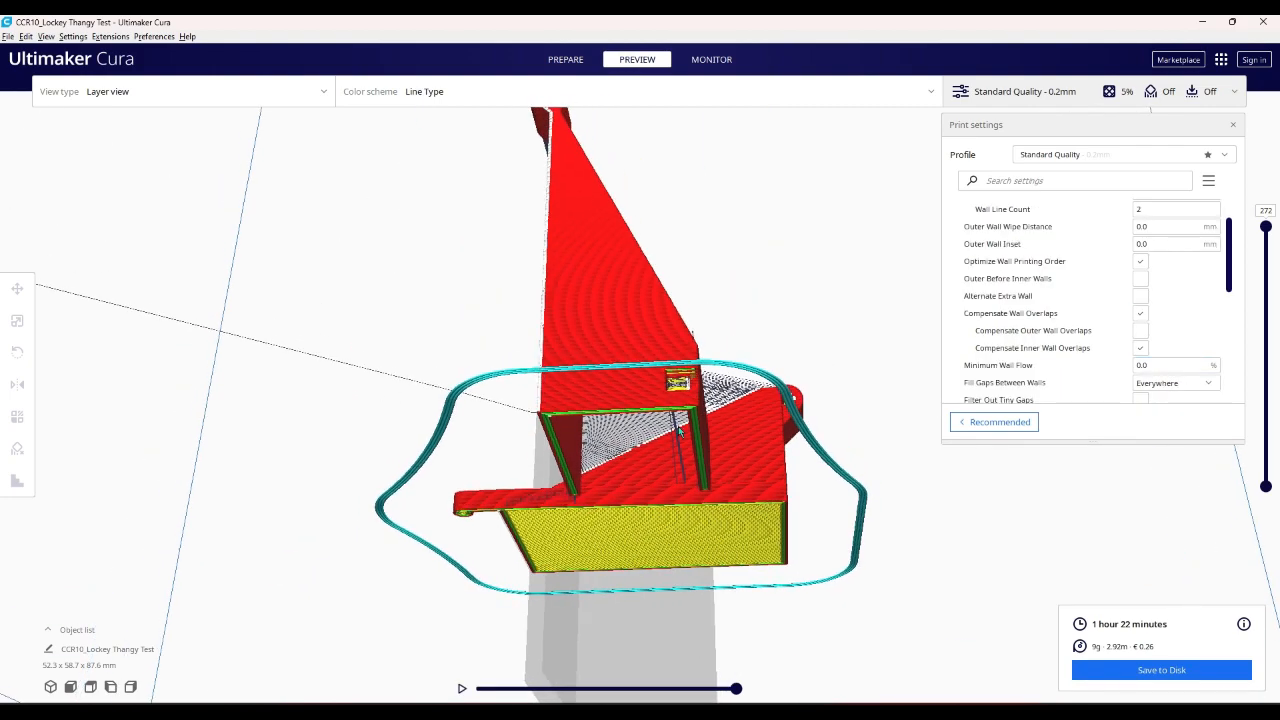
{"action": "scroll", "coordinate": [679, 430], "scroll_direction": "up", "scroll_amount": 5}
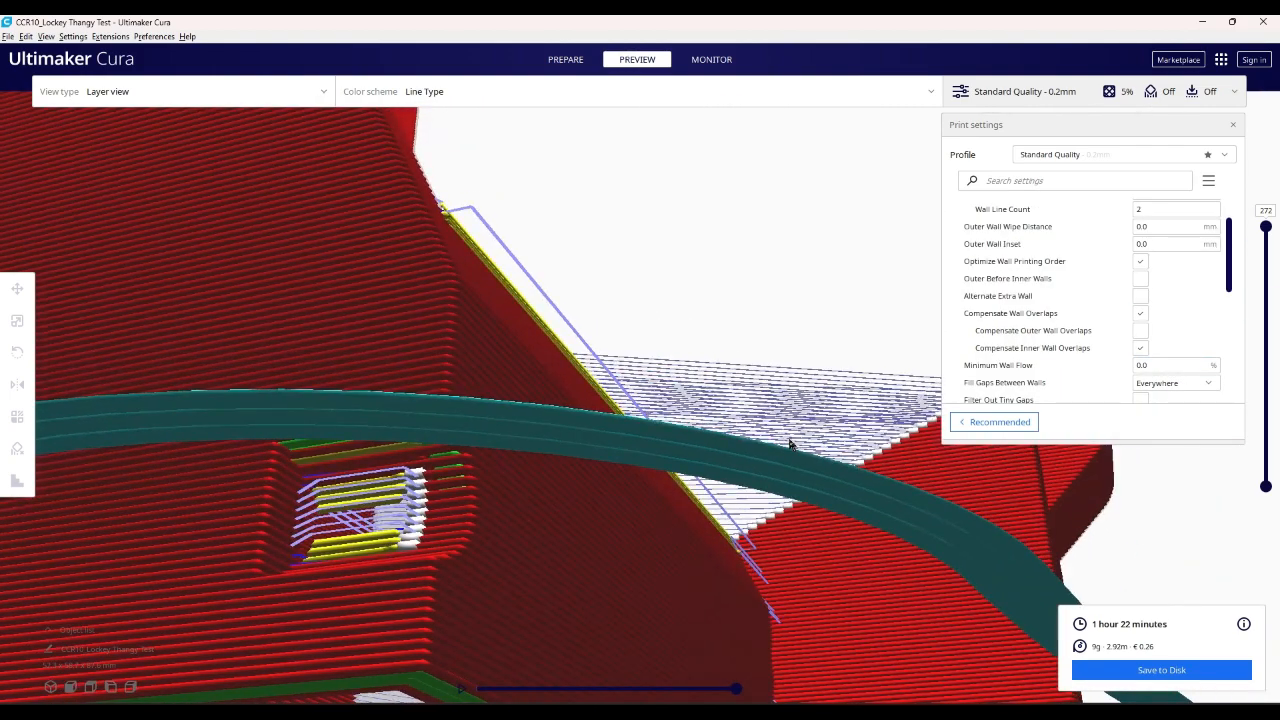
{"action": "right_click_drag", "start_coordinate": [398, 539], "coordinate": [408, 540]}
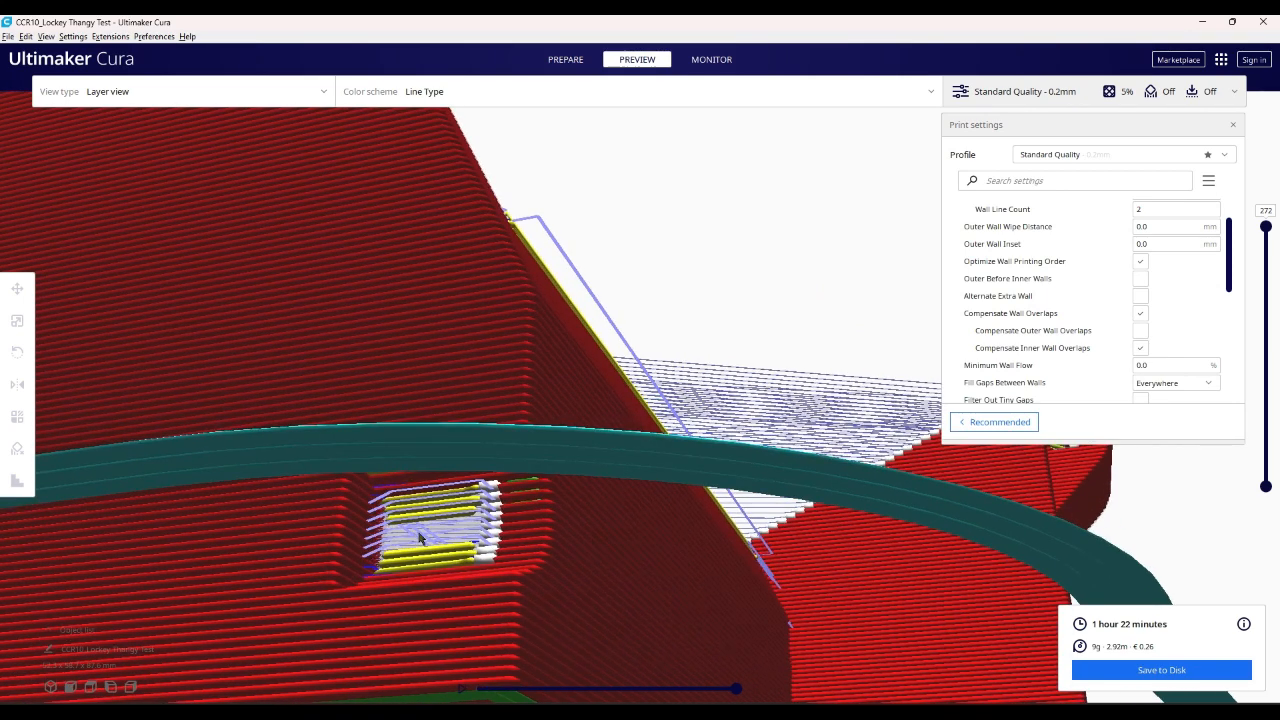
{"action": "scroll", "coordinate": [420, 538], "scroll_direction": "down", "scroll_amount": 2}
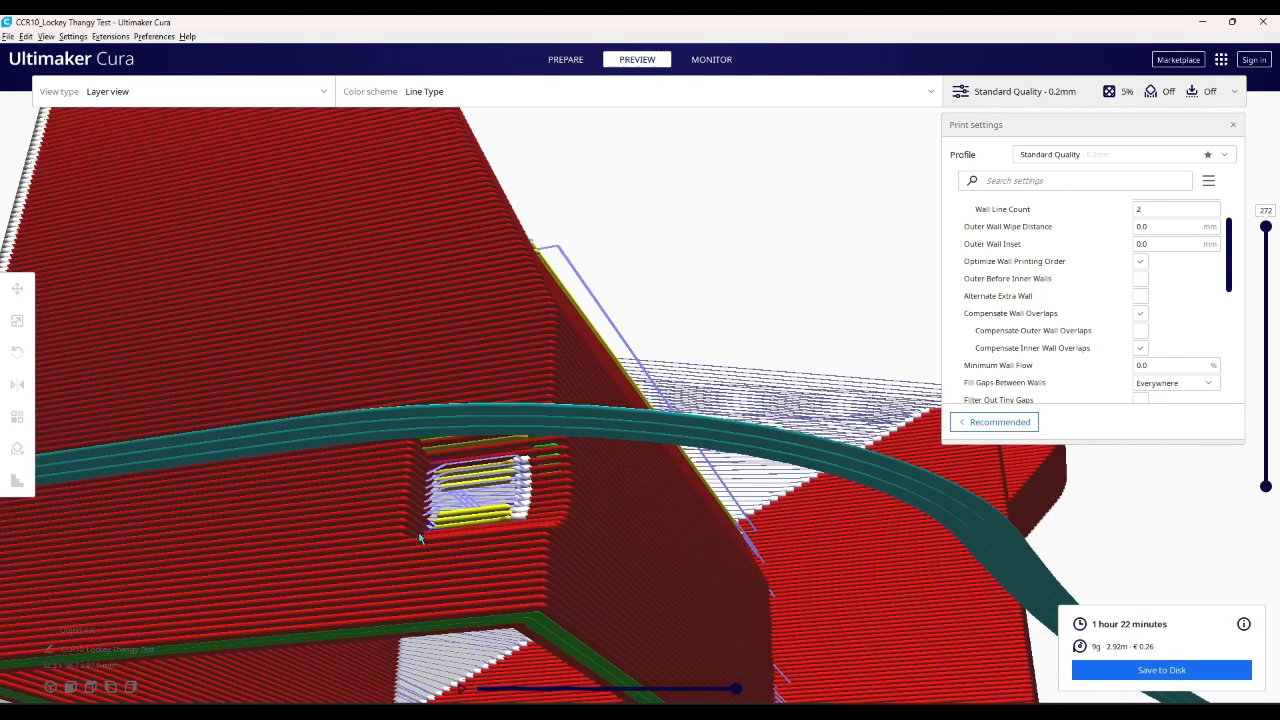
- Try Filter Out Tiny Gaps on the sliced test pieces and turn it off again
{"action": "left_click", "coordinate": [1181, 386]}
{"action": "left_click", "coordinate": [1182, 383]}
{"action": "scroll", "coordinate": [1083, 366], "scroll_direction": "down", "scroll_amount": 1}
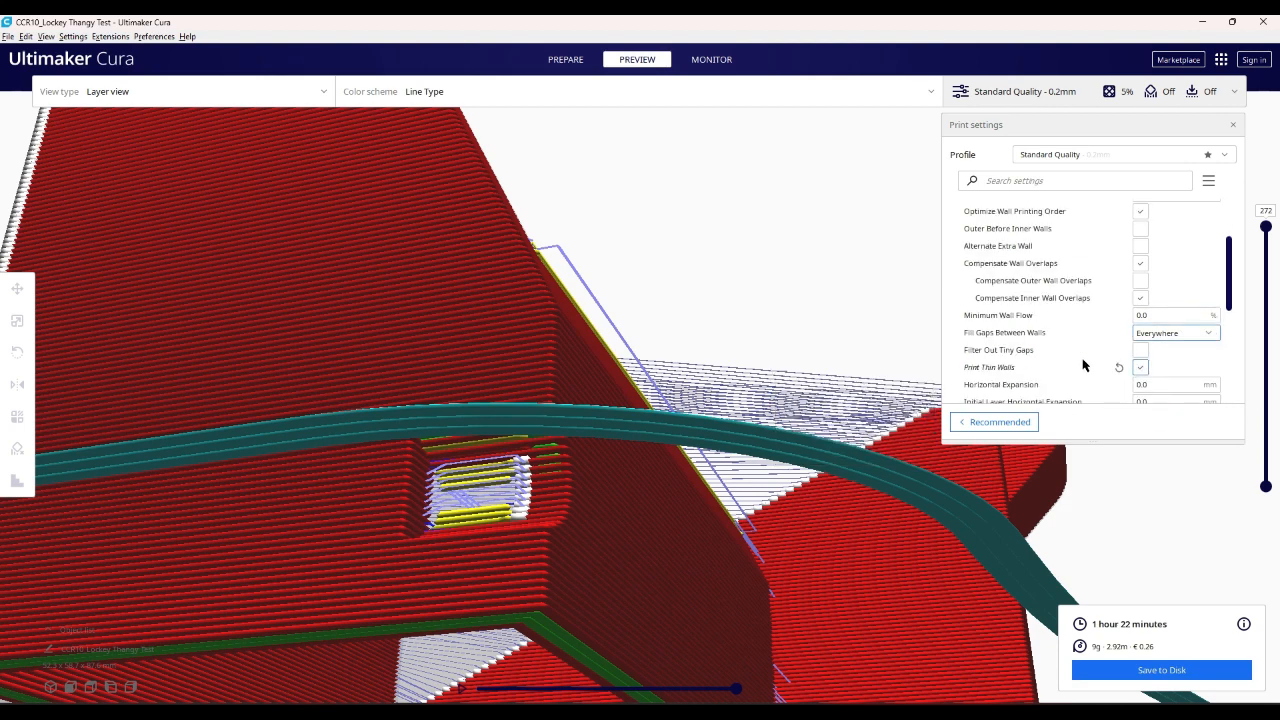
{"action": "left_click", "coordinate": [1139, 352]}
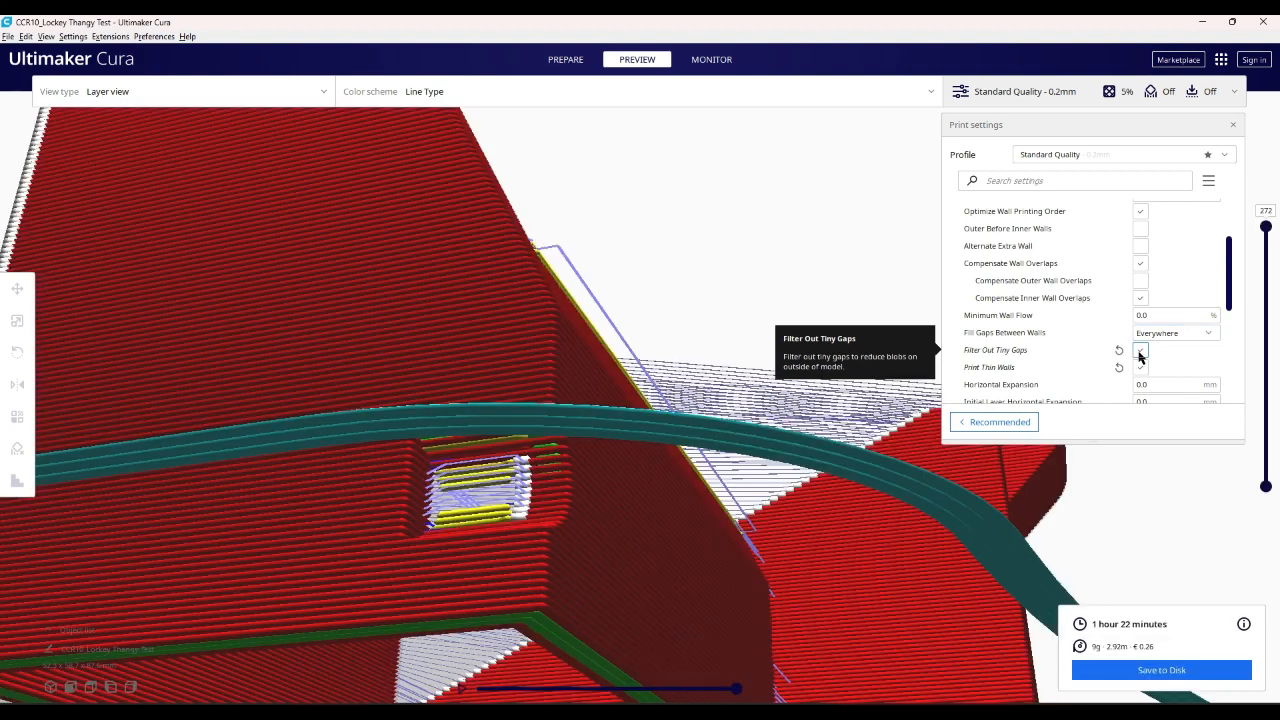
{"action": "right_click_drag", "start_coordinate": [857, 403], "coordinate": [866, 488]}
{"action": "scroll", "coordinate": [720, 398], "scroll_direction": "down", "scroll_amount": 2}
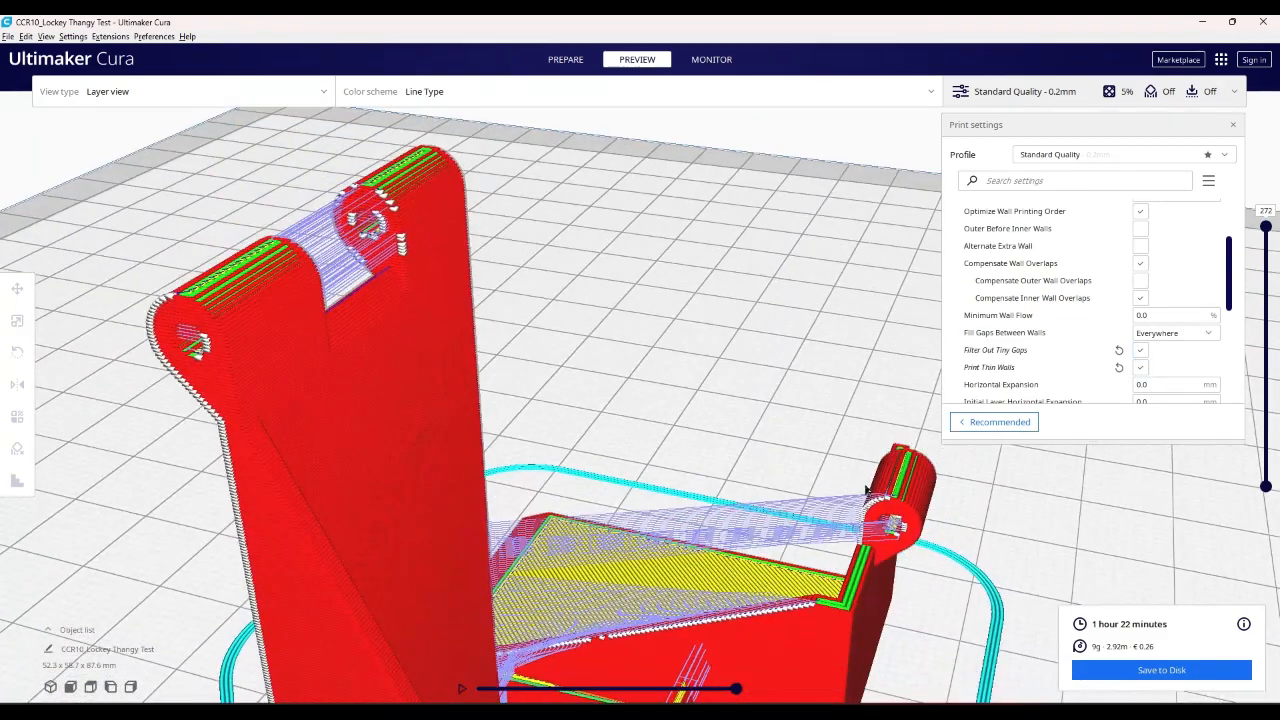
{"action": "left_click", "coordinate": [1141, 352]}
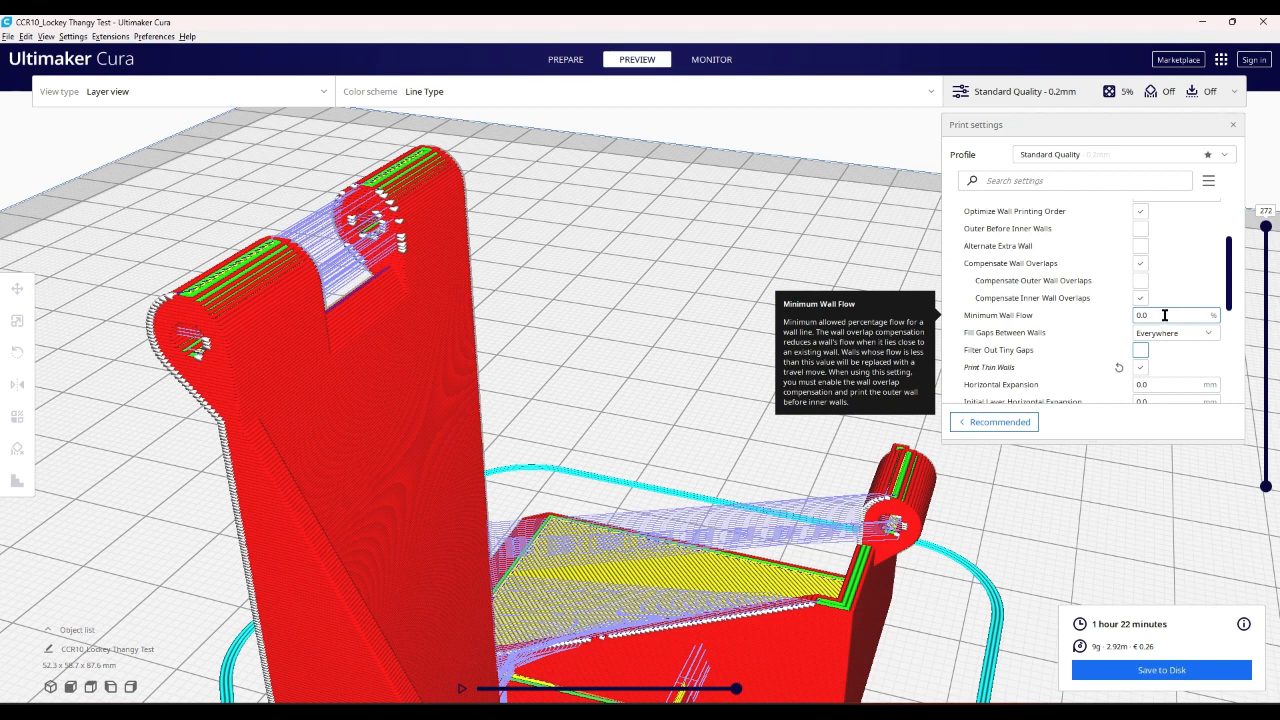
- Try a Minimum Wall Flow of 1% and set it back to 0
{"action": "left_click_drag", "start_coordinate": [1163, 315], "coordinate": [1129, 320]}
{"action": "type", "text": "1"}
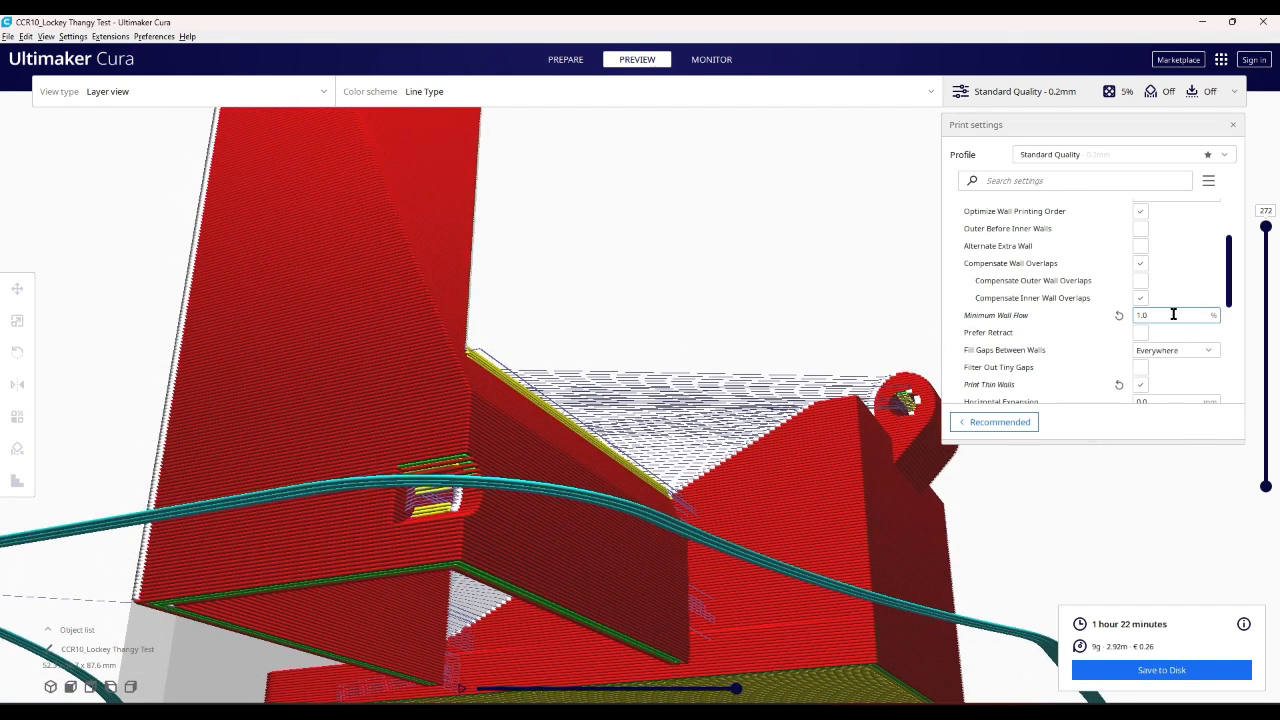
{"action": "left_click_drag", "start_coordinate": [1174, 314], "coordinate": [1097, 318]}
{"action": "type", "text": "0"}
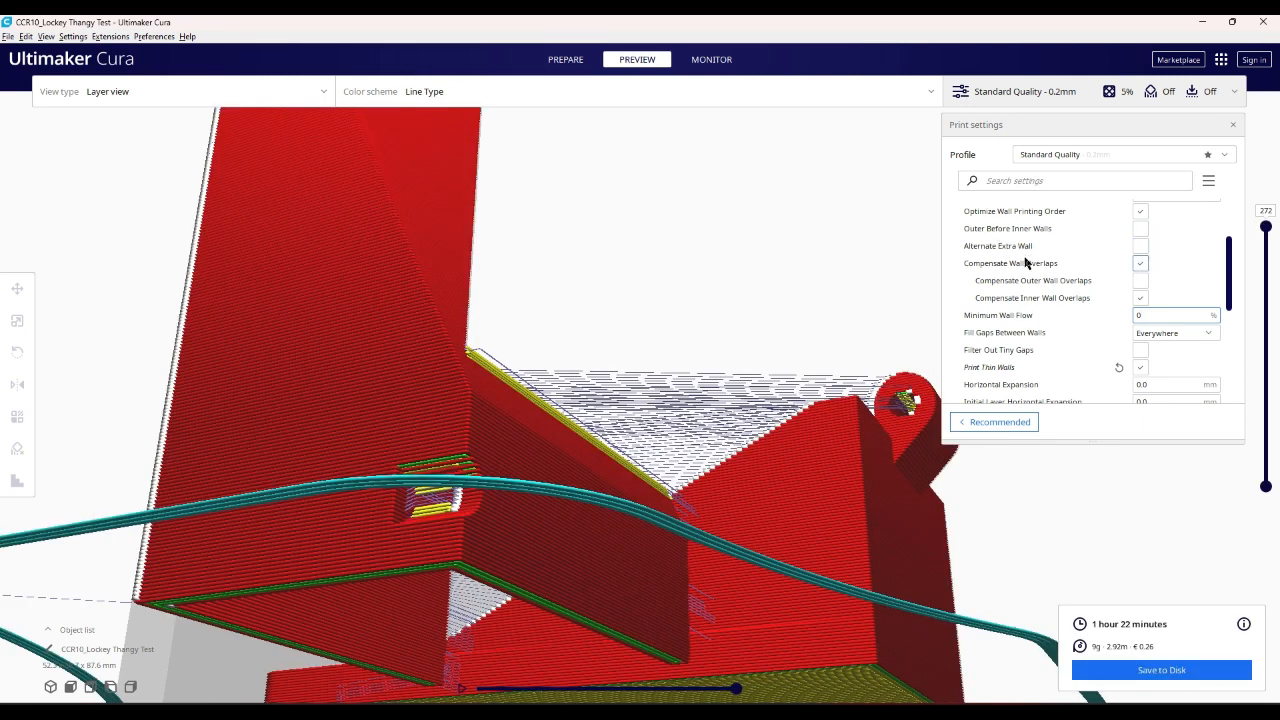
- Enable Alternate Extra Wall and check both sliced pieces from below and above
{"action": "left_click", "coordinate": [1140, 246]}
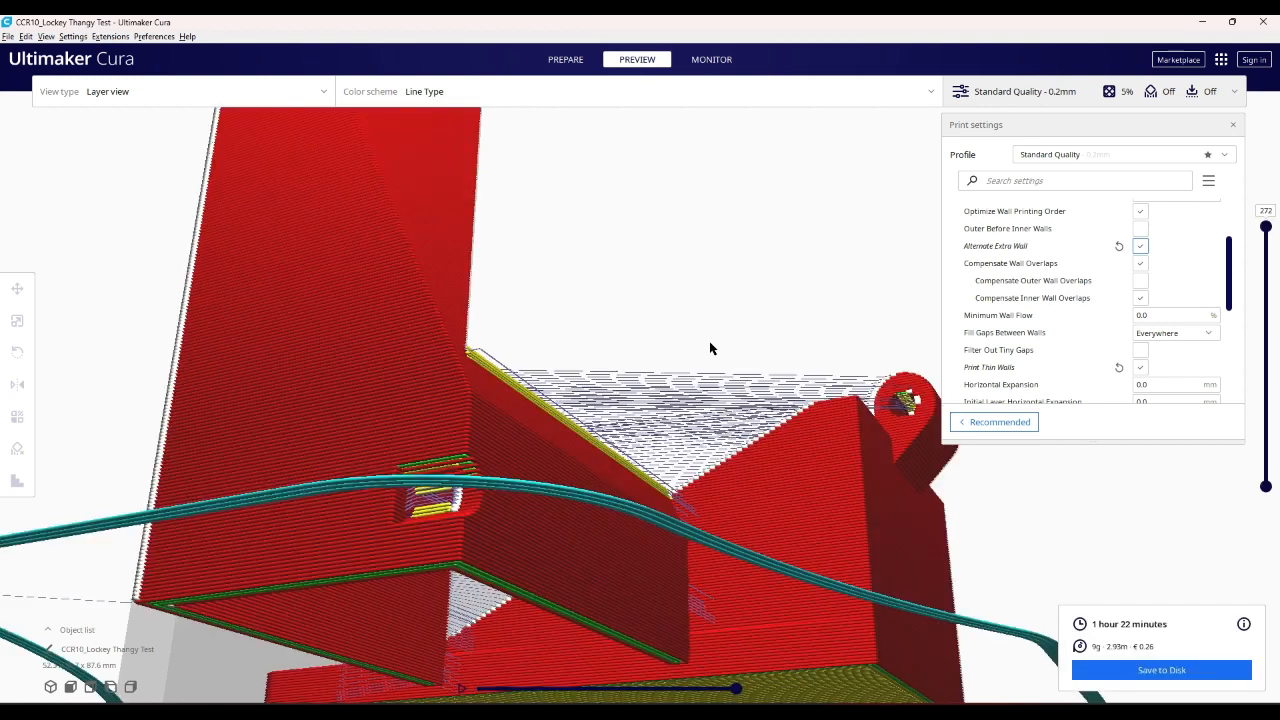
{"action": "scroll", "coordinate": [700, 350], "scroll_direction": "down", "scroll_amount": 5}
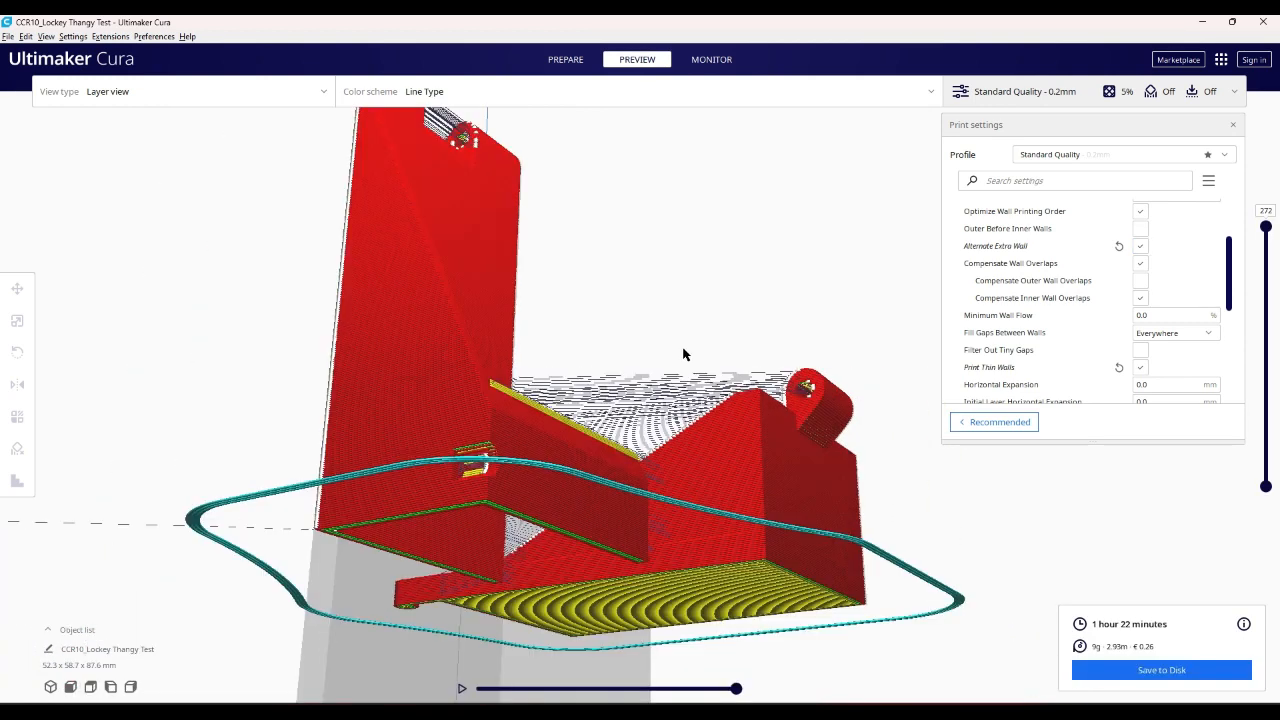
{"action": "scroll", "coordinate": [683, 354], "scroll_direction": "down", "scroll_amount": 2}
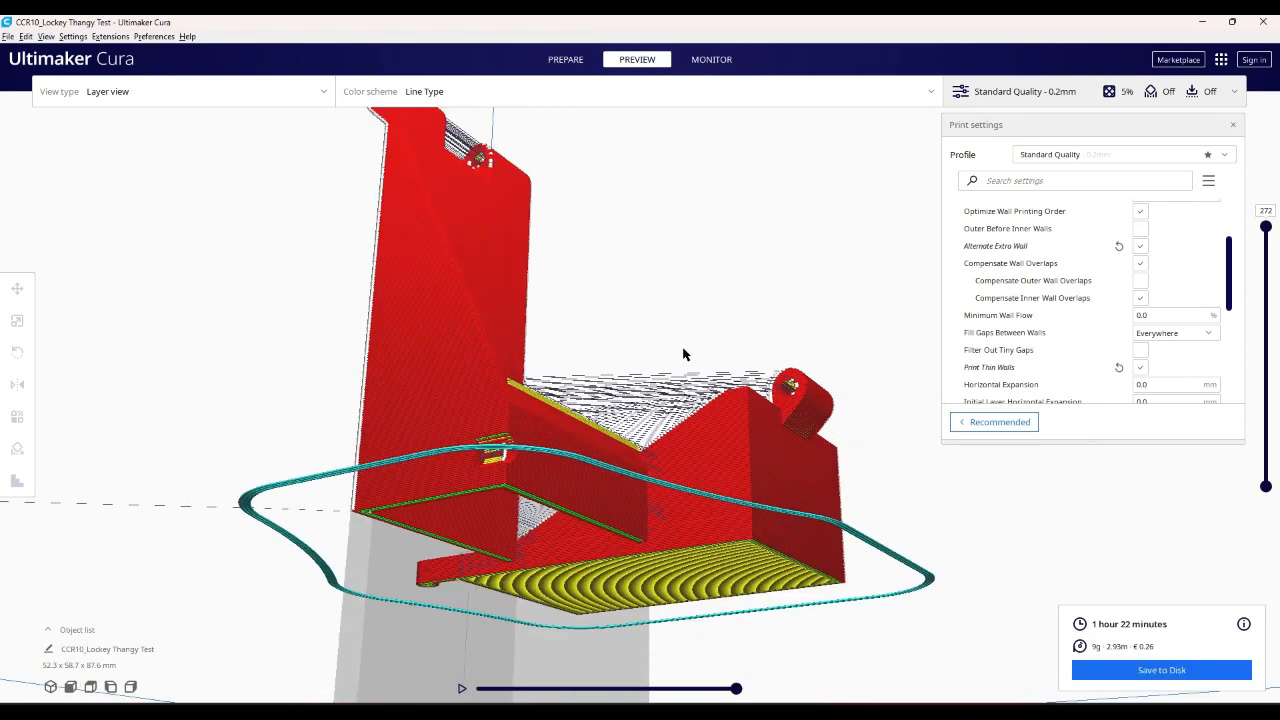
{"action": "scroll", "coordinate": [682, 366], "scroll_direction": "down", "scroll_amount": 1}
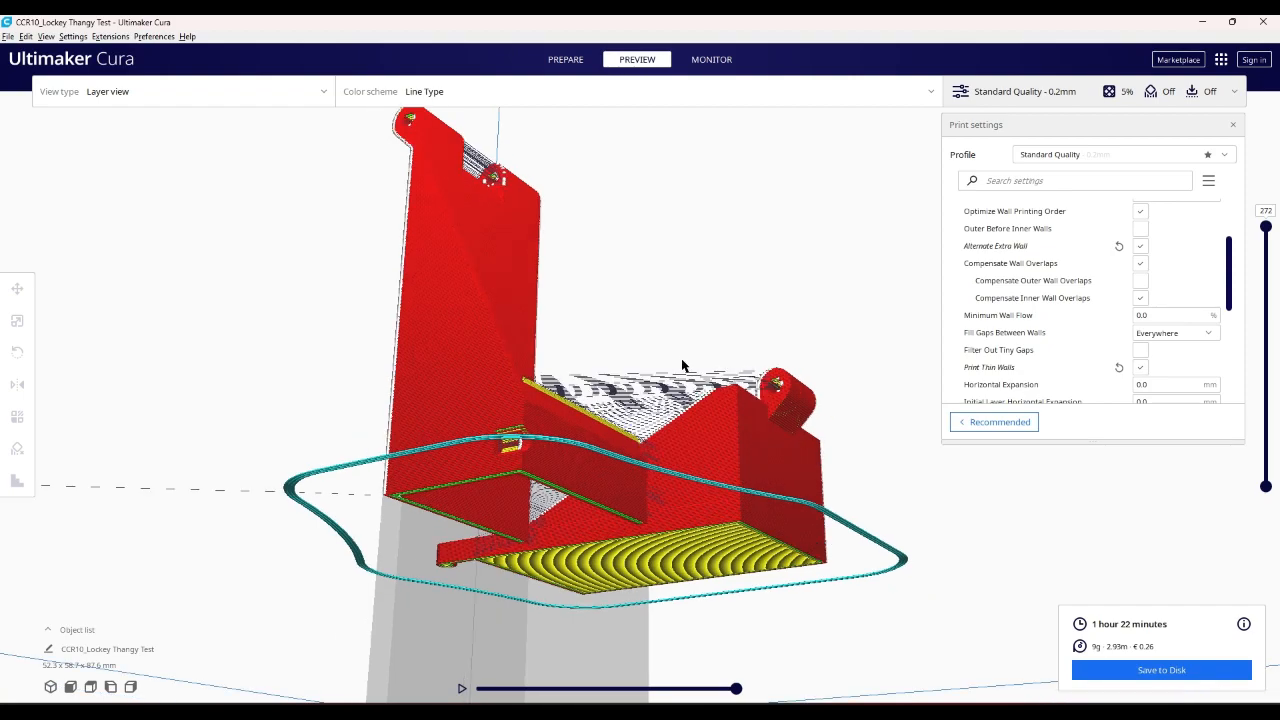
{"action": "right_click_drag", "start_coordinate": [684, 364], "coordinate": [561, 560]}
{"action": "scroll", "coordinate": [562, 558], "scroll_direction": "down", "scroll_amount": 8}
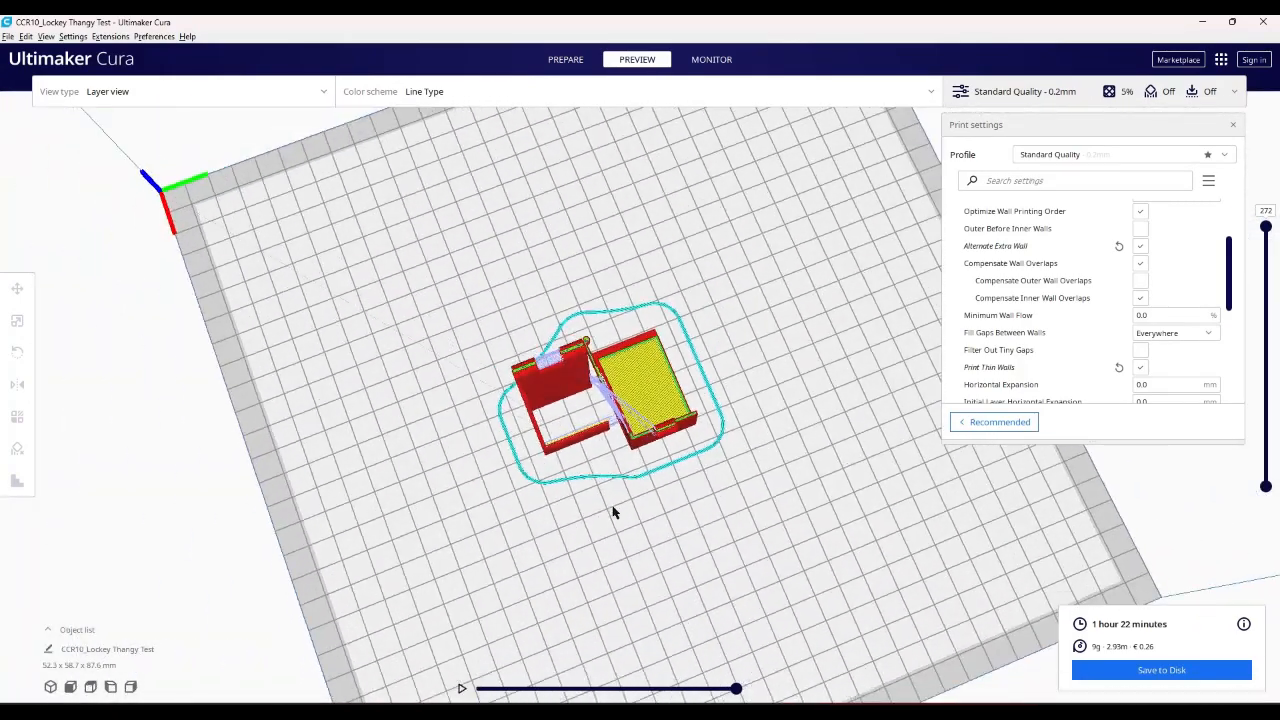
{"action": "right_click_drag", "start_coordinate": [614, 512], "coordinate": [653, 493]}
{"action": "scroll", "coordinate": [755, 515], "scroll_direction": "up", "scroll_amount": 5}
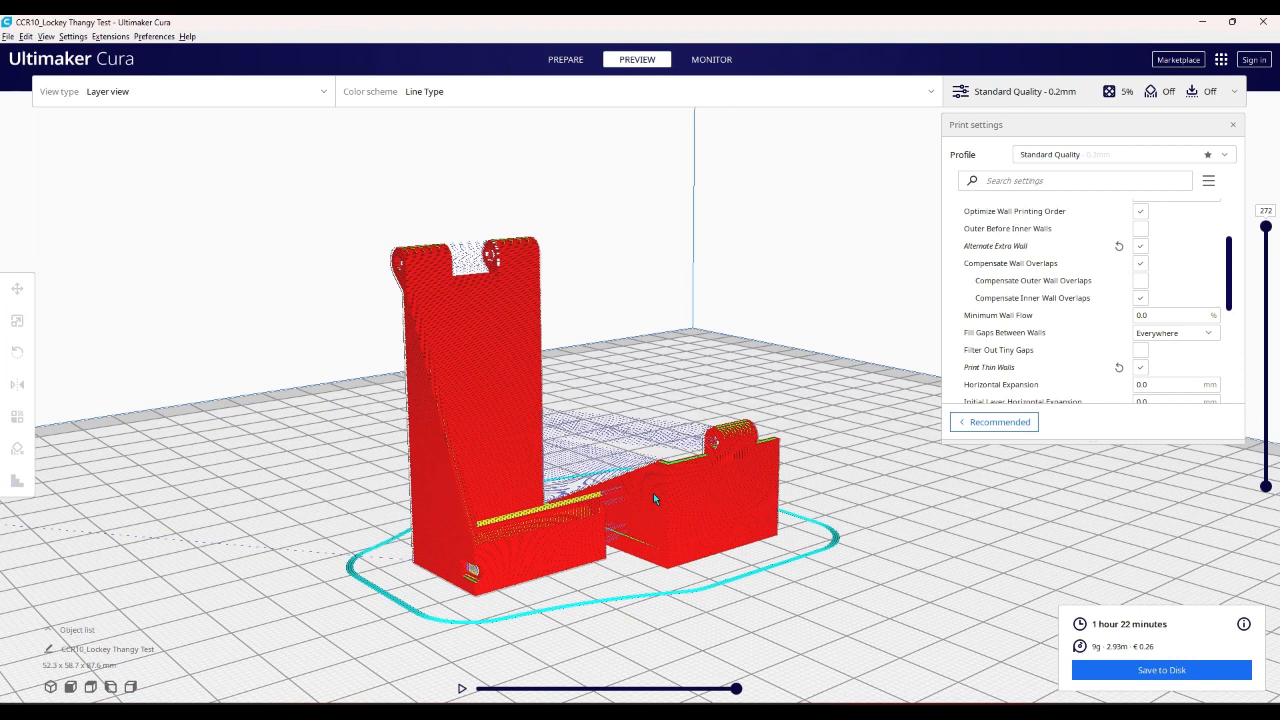
- Move both test pieces together along the Y axis to about Y -2.4 mm and review the new slice
{"action": "left_click", "coordinate": [658, 495]}
{"action": "right_click_drag", "start_coordinate": [957, 638], "coordinate": [749, 631]}
{"action": "scroll", "coordinate": [789, 520], "scroll_direction": "down", "scroll_amount": 3}
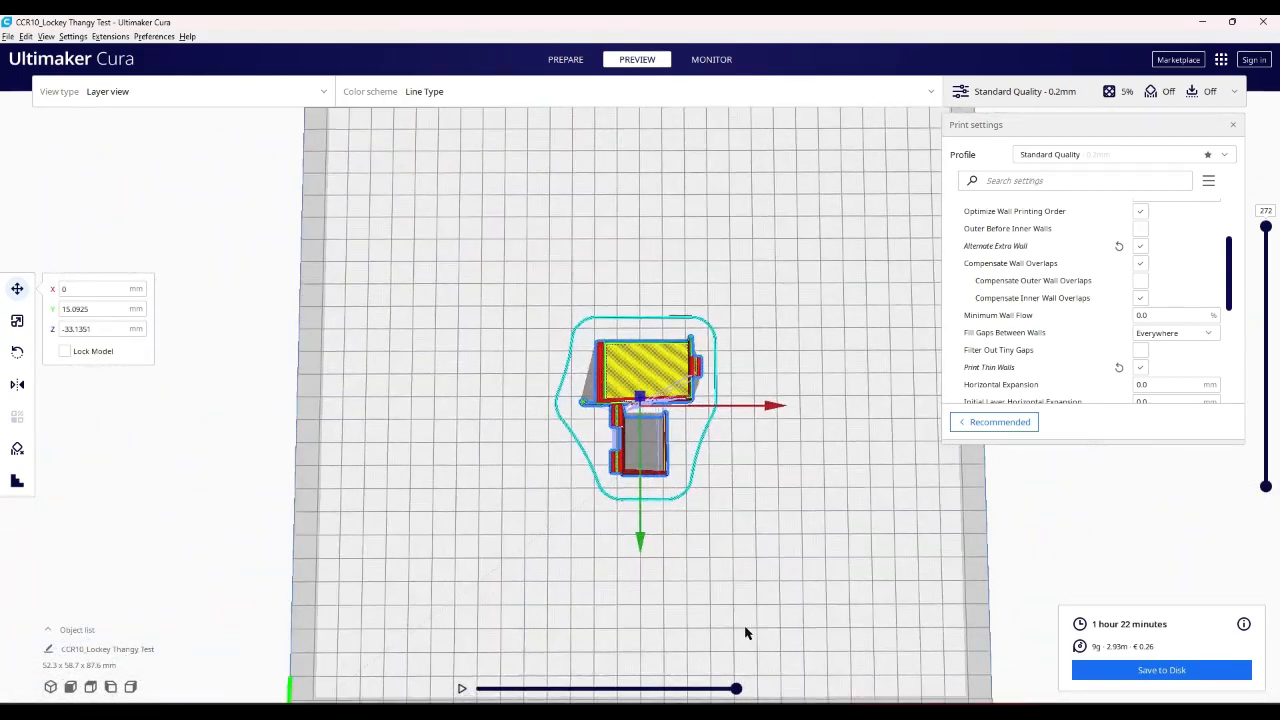
{"action": "left_click_drag", "start_coordinate": [640, 543], "coordinate": [643, 497]}
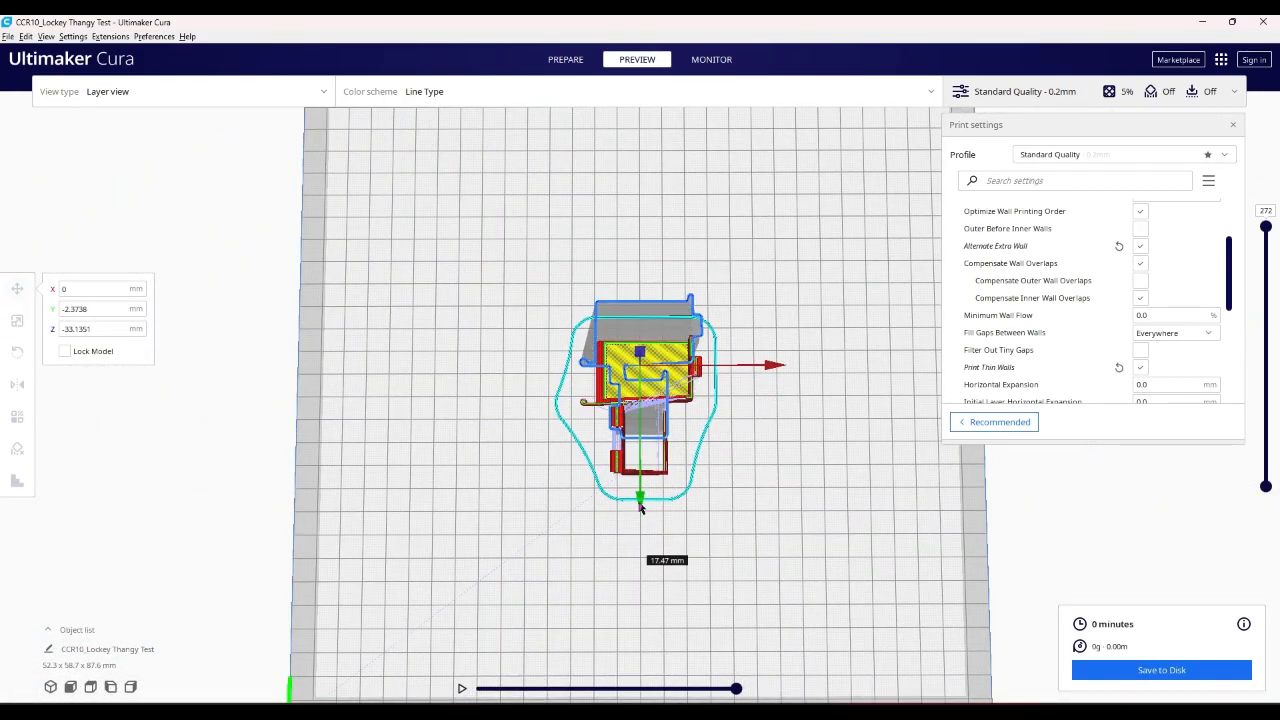
{"action": "left_click", "coordinate": [834, 554]}
{"action": "right_click_drag", "start_coordinate": [834, 554], "coordinate": [801, 534]}
{"action": "scroll", "coordinate": [804, 536], "scroll_direction": "up", "scroll_amount": 2}
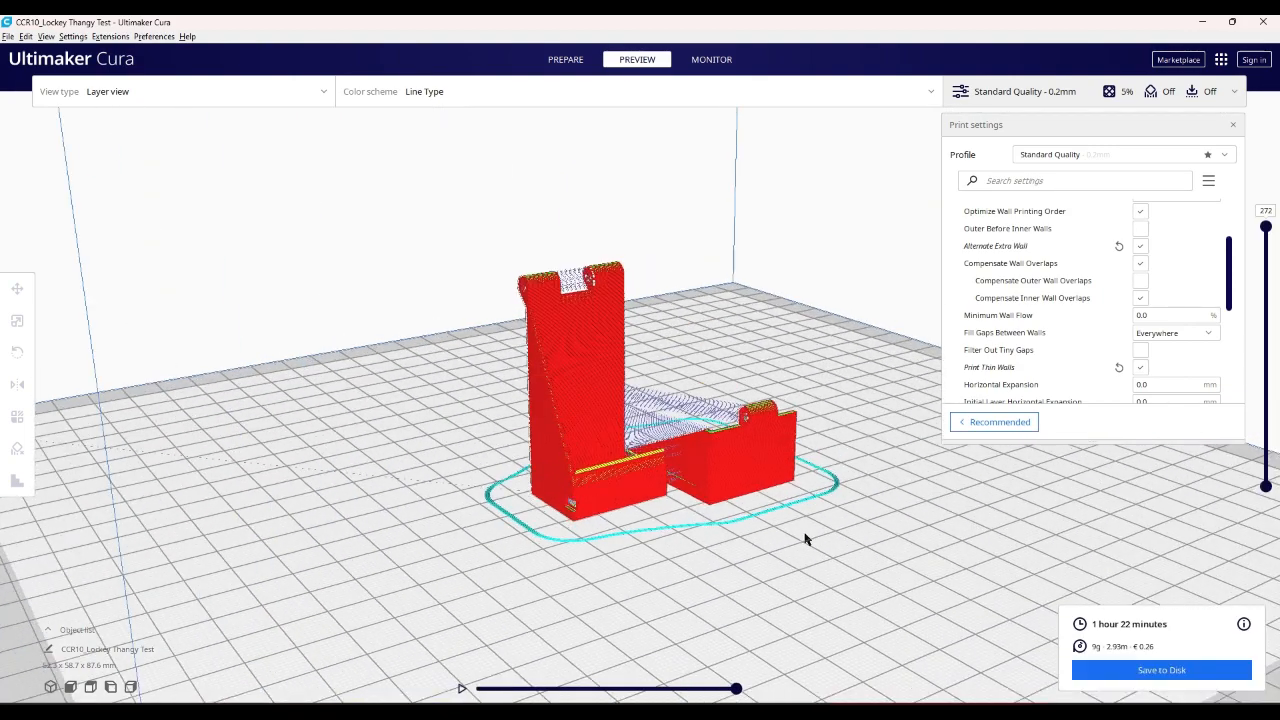
- Save the sliced G-code to the Index Card Box folder as "Lockey Test" and dismiss the save notification
{"action": "left_click", "coordinate": [1094, 672]}
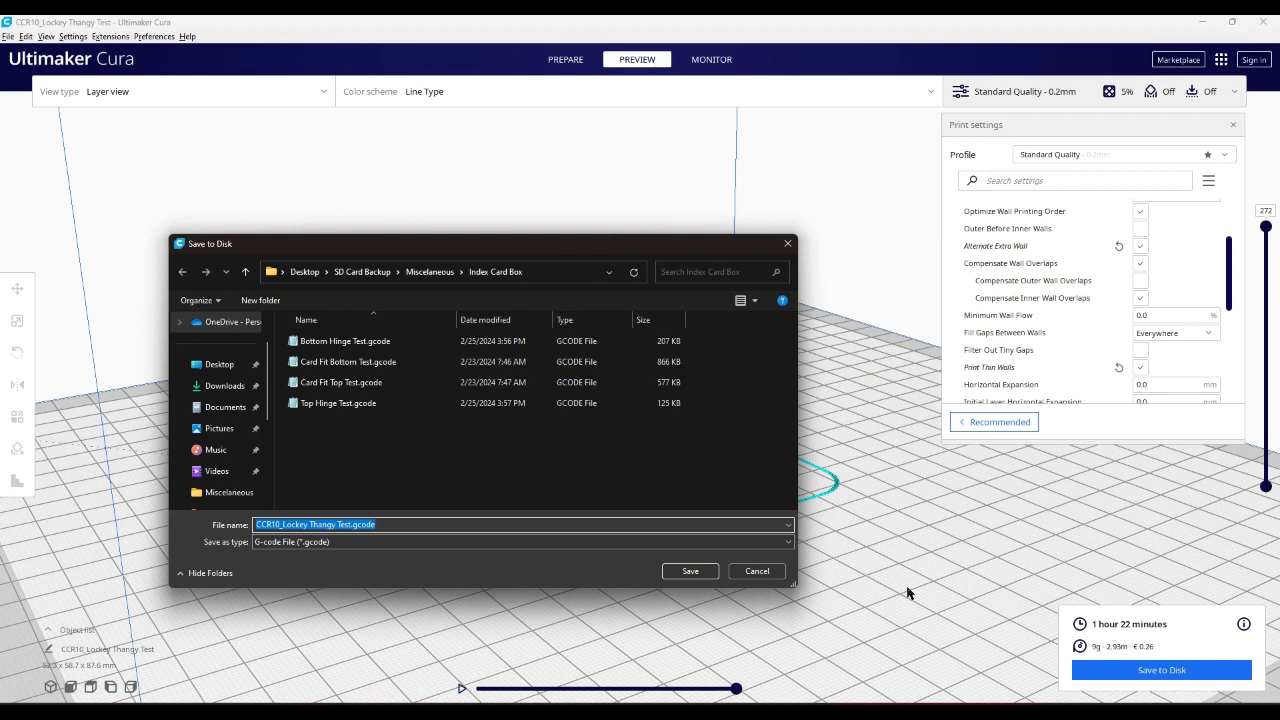
{"action": "type", "text": "Lockey T"}
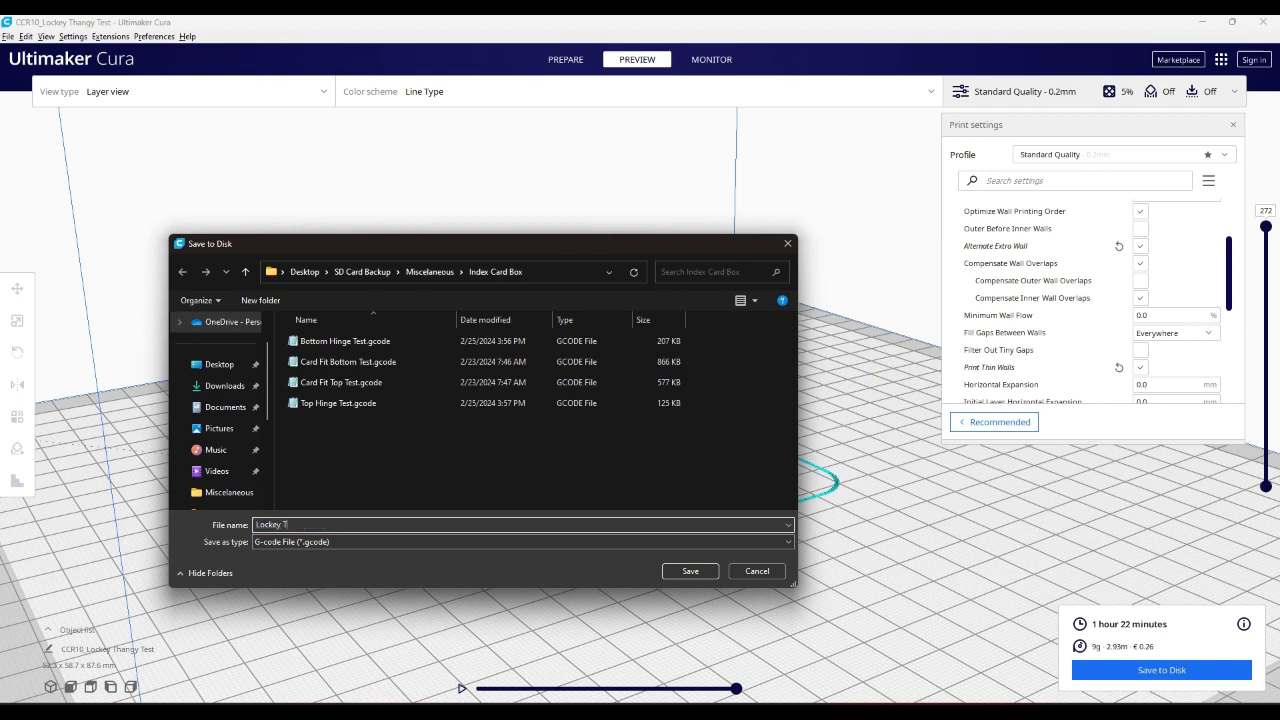
{"action": "type", "text": "est"}
{"action": "key", "text": "Return"}
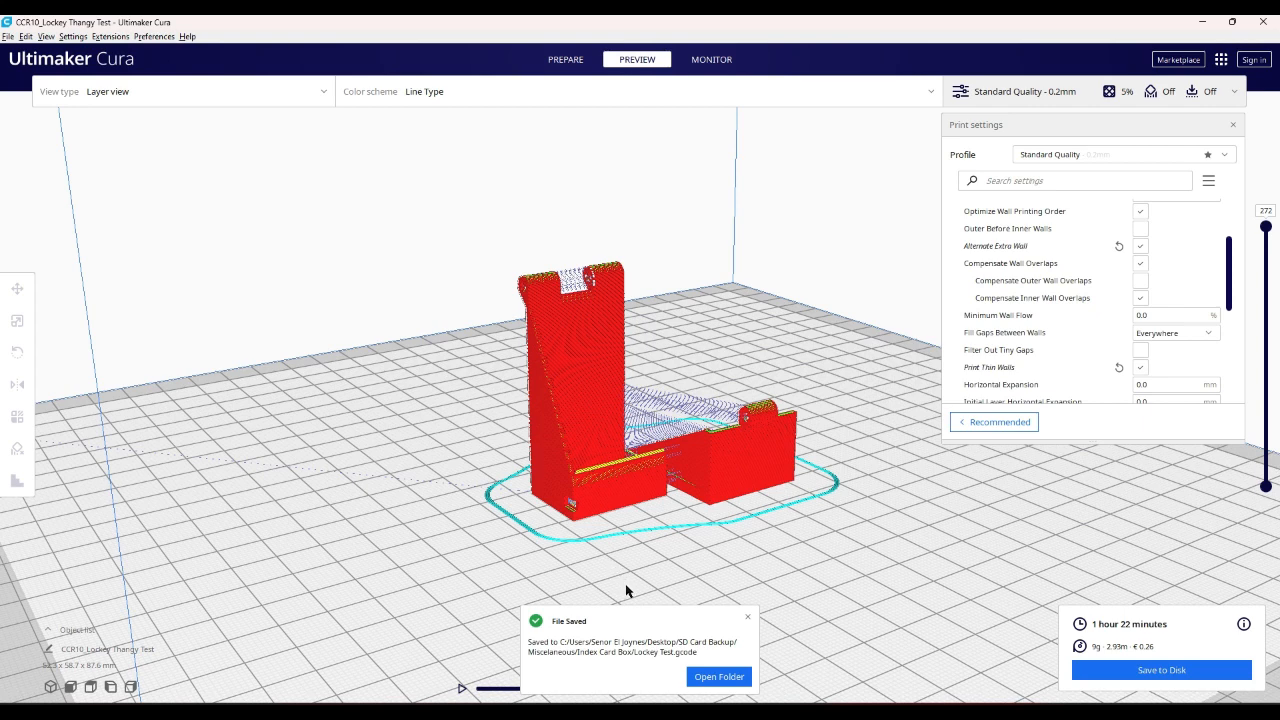
{"action": "left_click", "coordinate": [747, 617]}
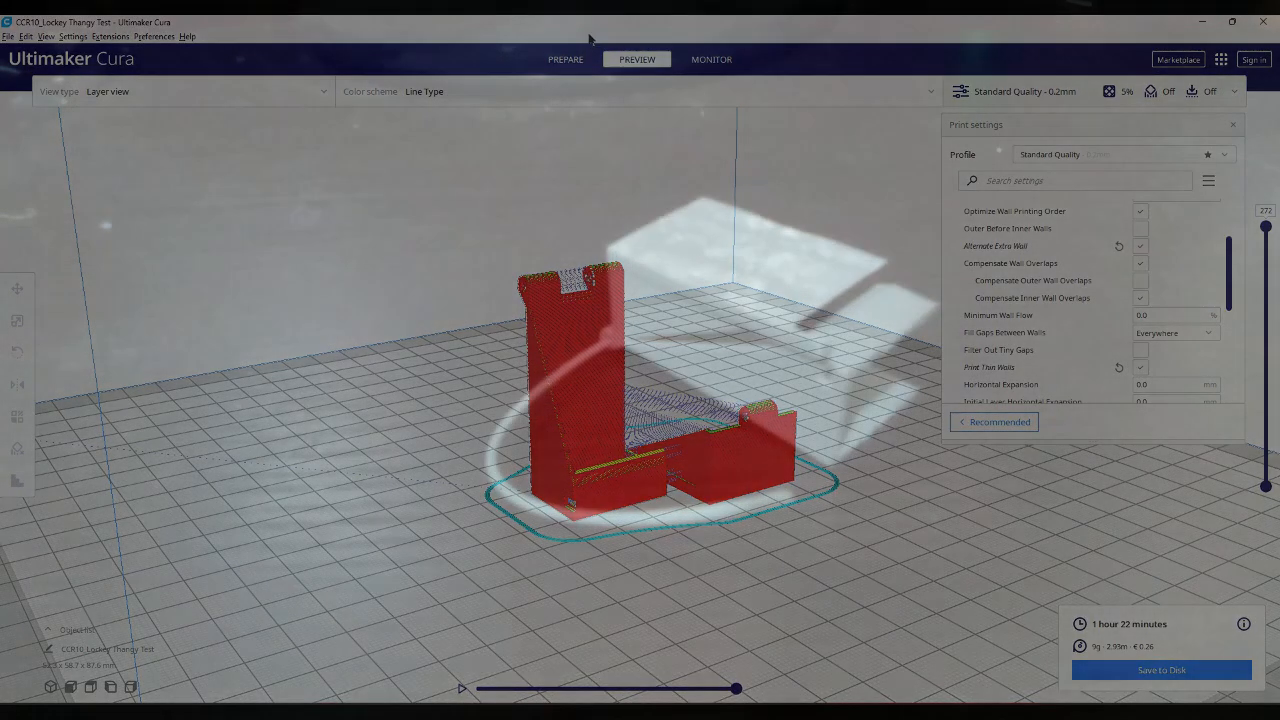